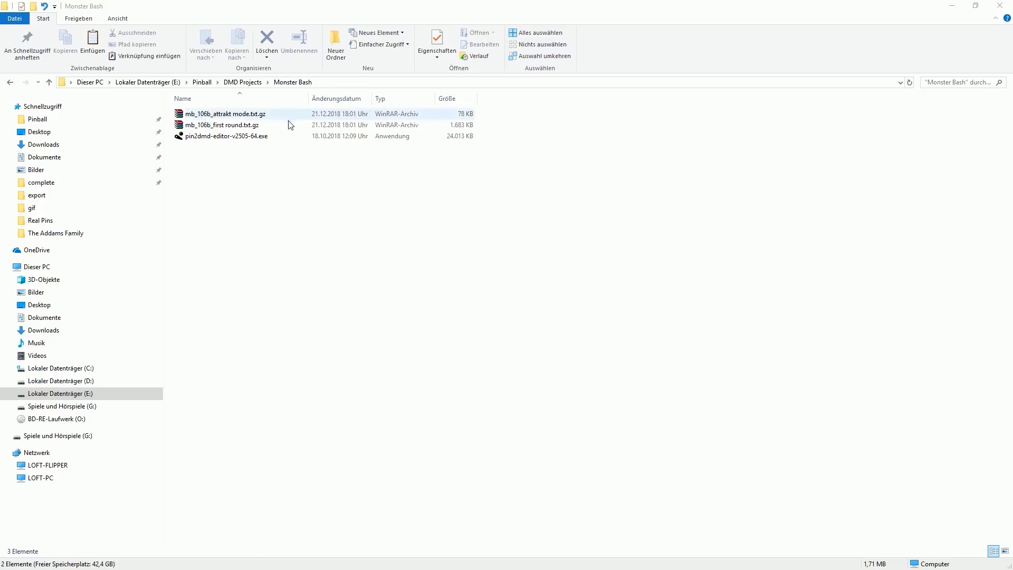
Launch the Pin2dmd editor, pin2dmd-editor-v2505-64.exe, from the Monster Bash project folder.
double_click(229, 140)
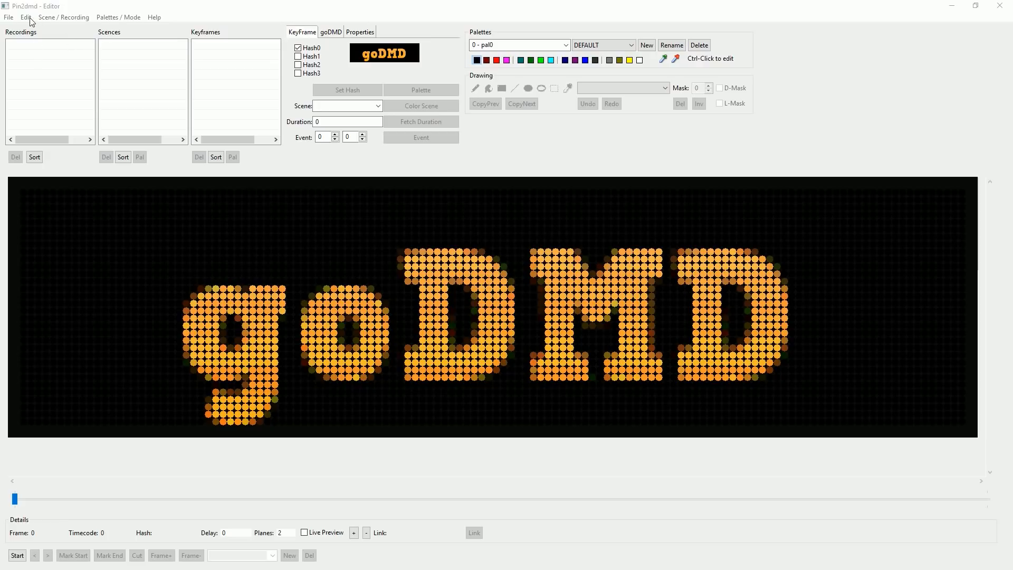
Review the configuration's DMD size choices and its cutting, export and general settings, then leave the configuration without saving.
left_click(9, 17)
mouse_move(114, 18)
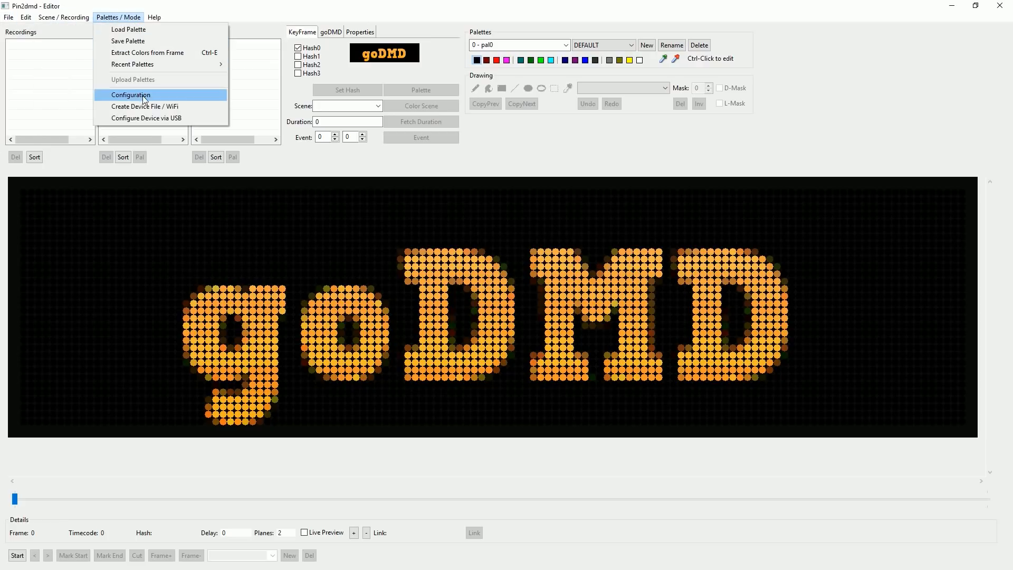
left_click(164, 98)
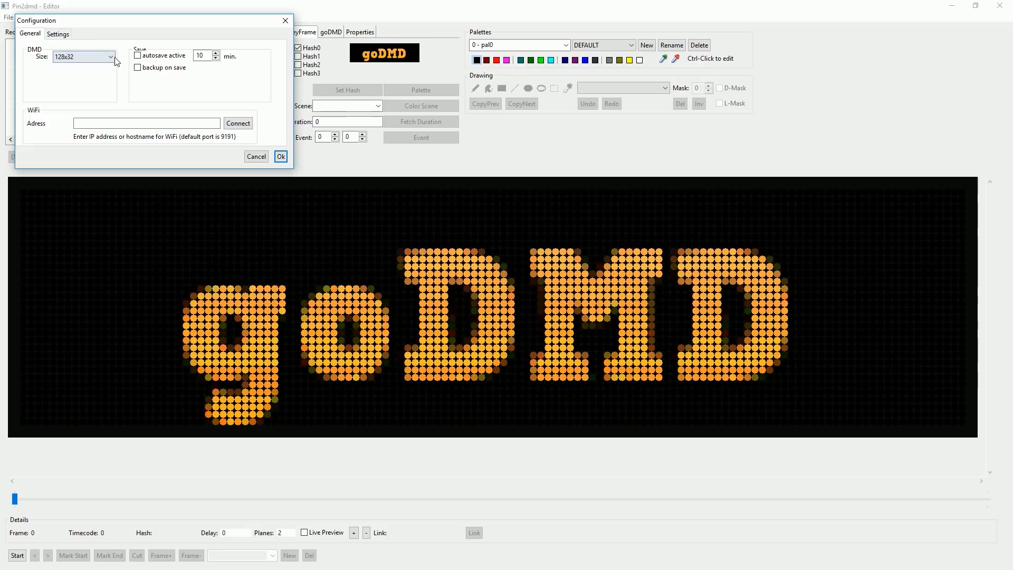
left_click(110, 57)
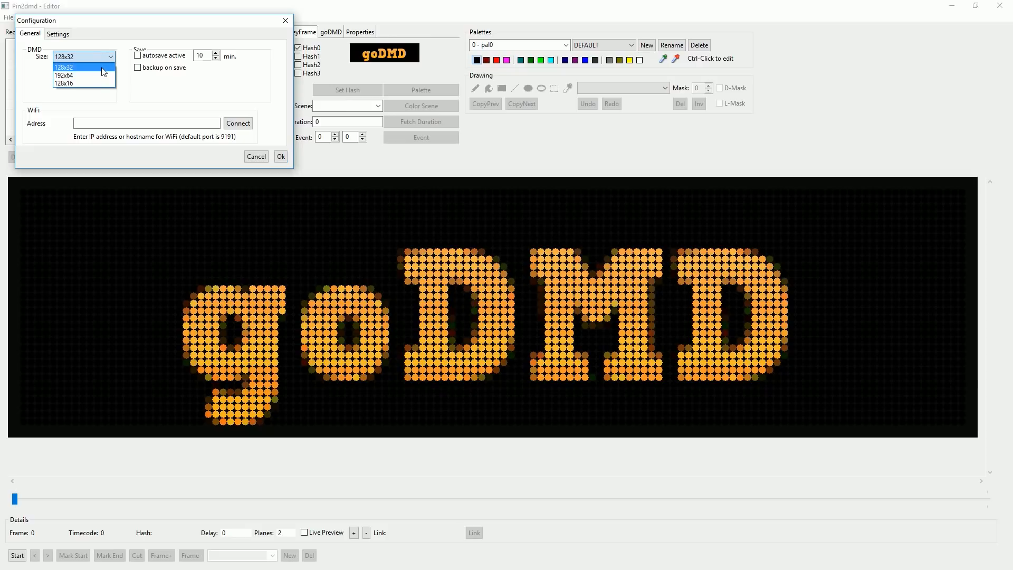
left_click(109, 48)
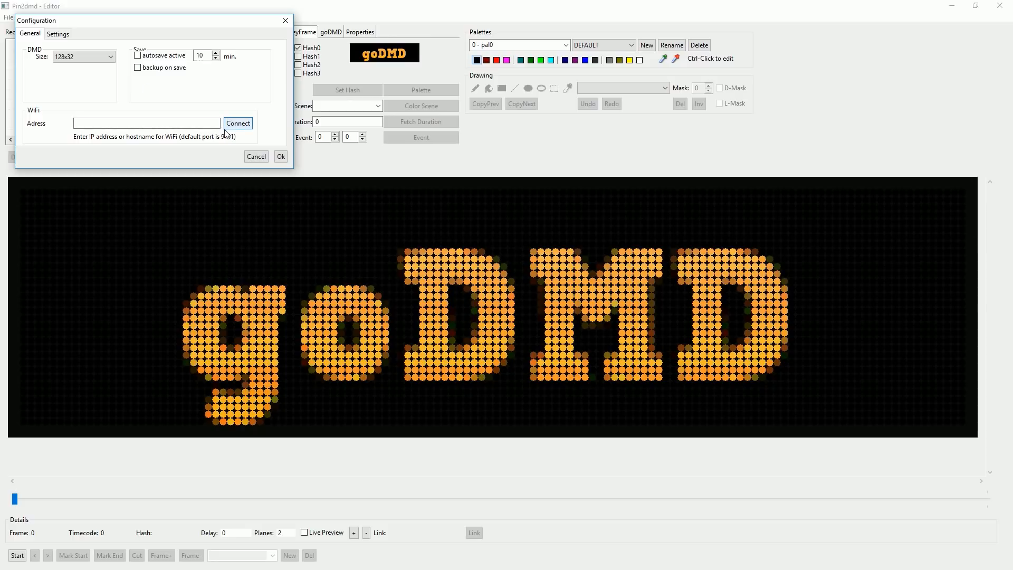
left_click(62, 36)
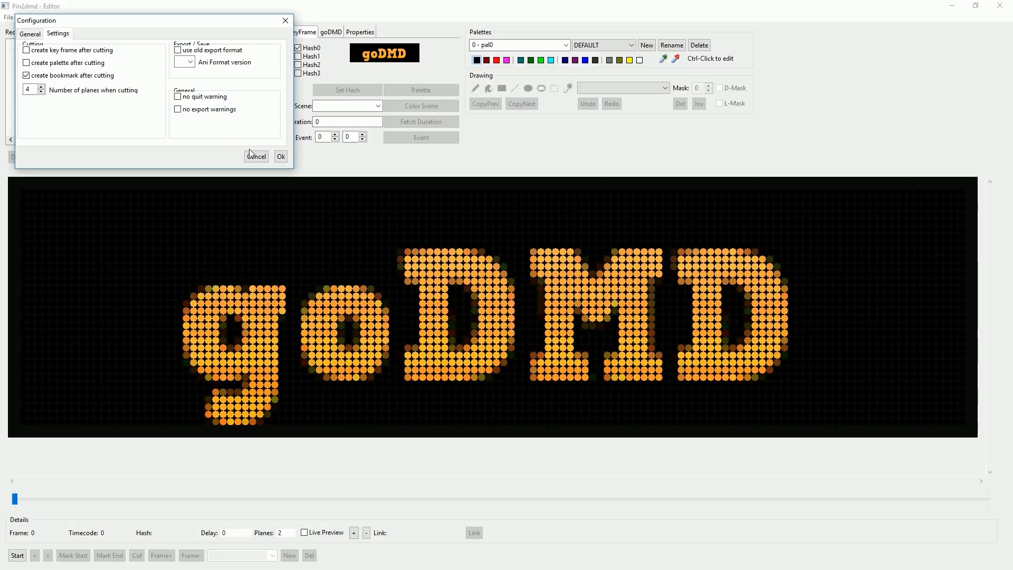
left_click(264, 159)
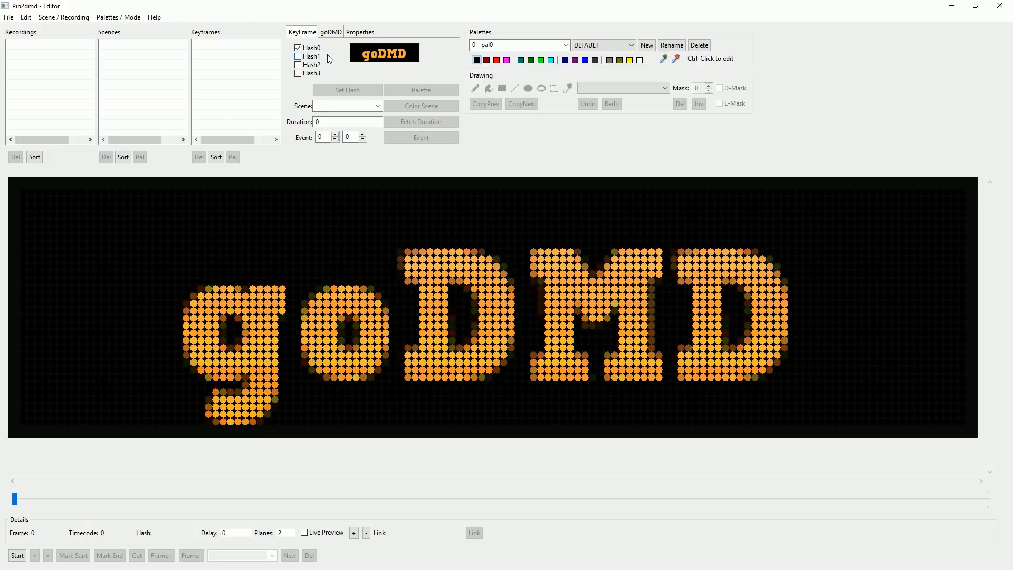
Look through the Properties, goDMD and KeyFrame settings, the list of palettes, the drawing modes and the playback control.
left_click(356, 32)
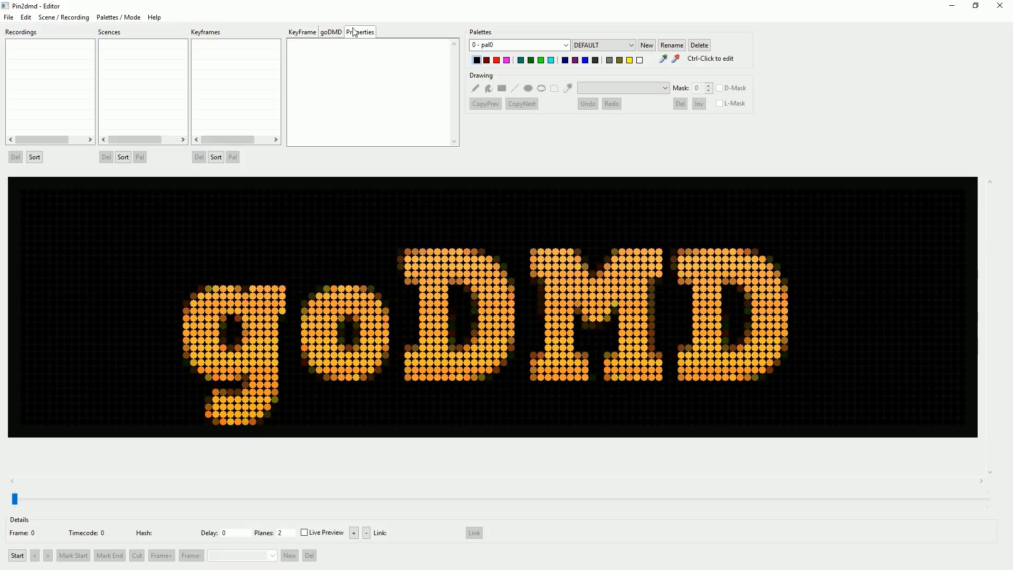
left_click(339, 32)
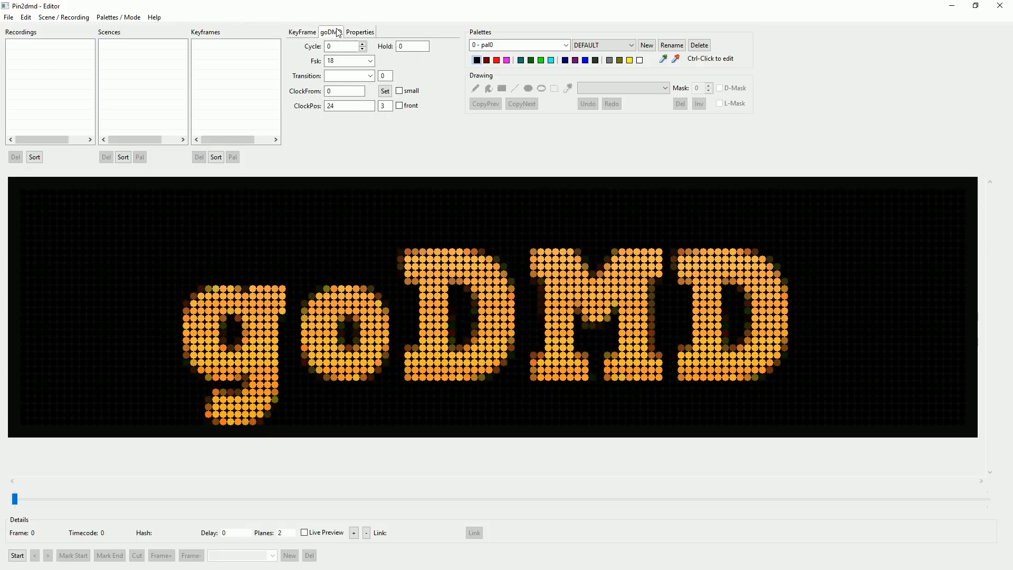
left_click(304, 33)
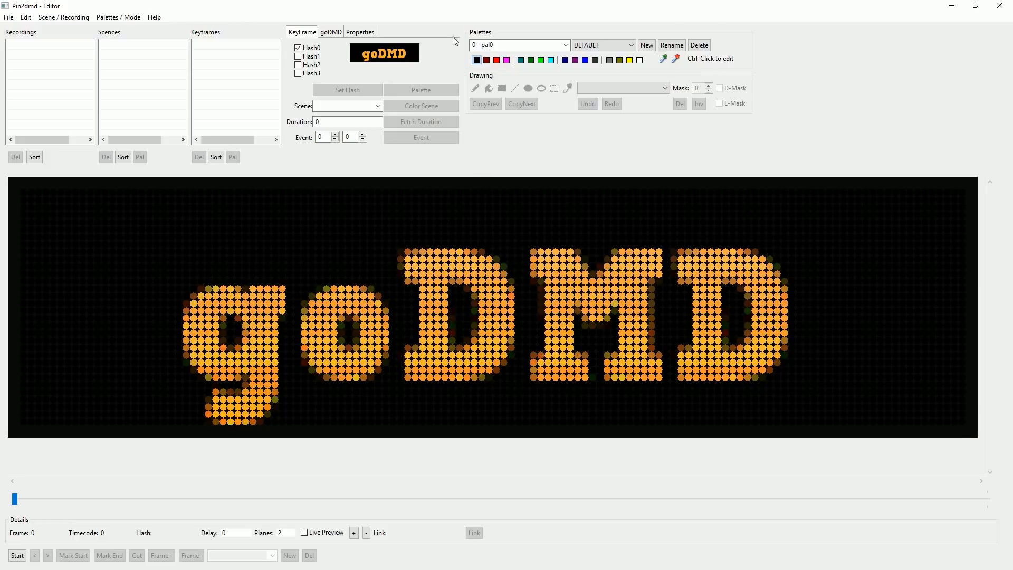
left_click(565, 46)
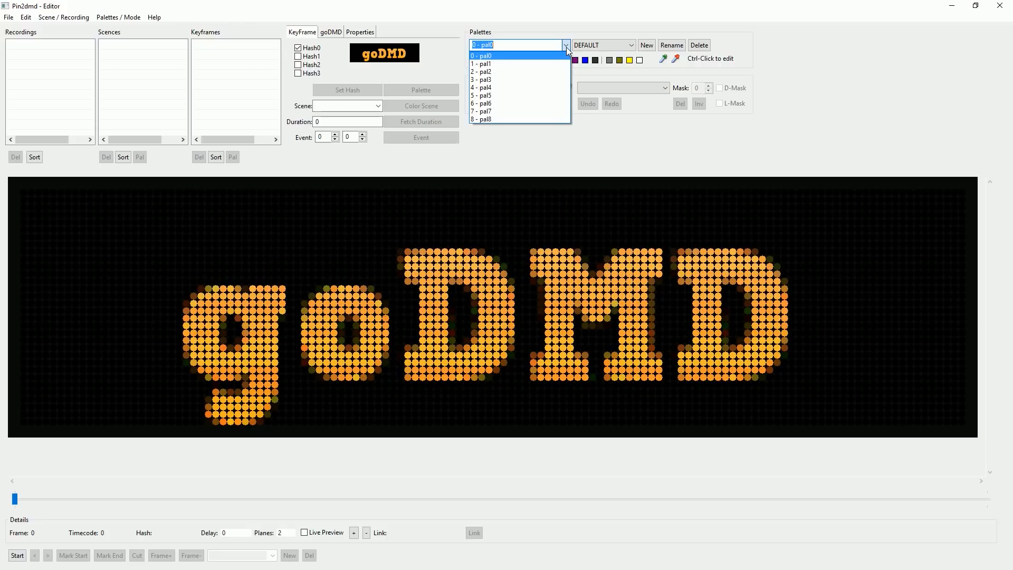
left_click(566, 46)
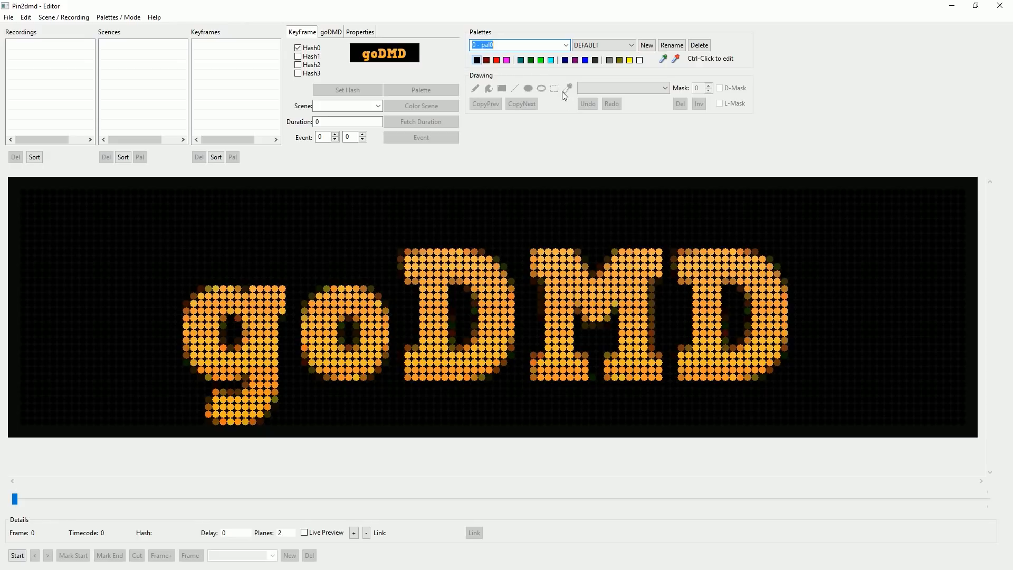
left_click(666, 91)
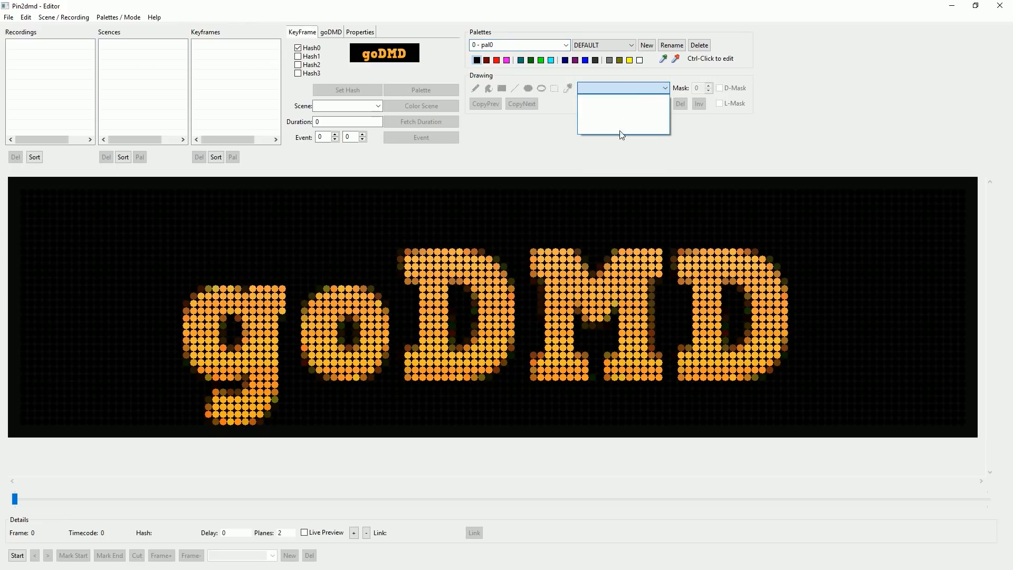
left_click(665, 90)
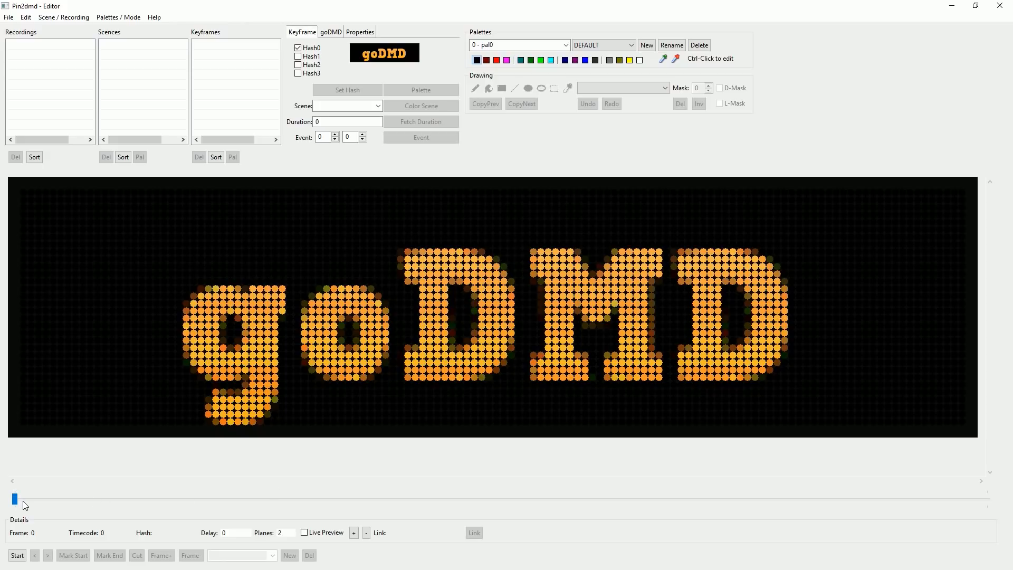
left_click(18, 556)
left_click(18, 556)
Load the recordings mb_106b_attrakt mode.txt.gz and mb_106b_first round.txt.gz from the Monster Bash project folder.
left_click(75, 19)
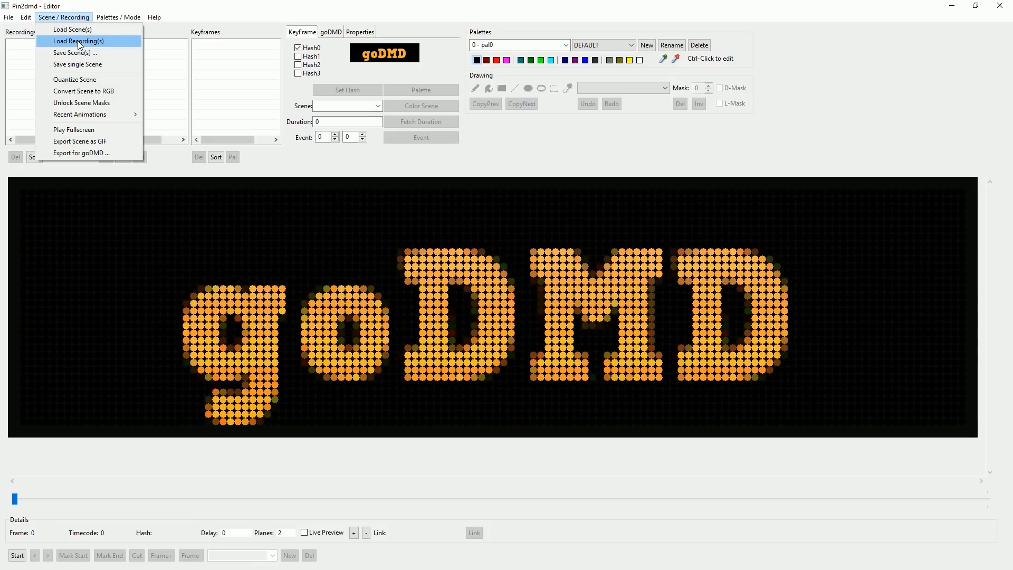
left_click(78, 43)
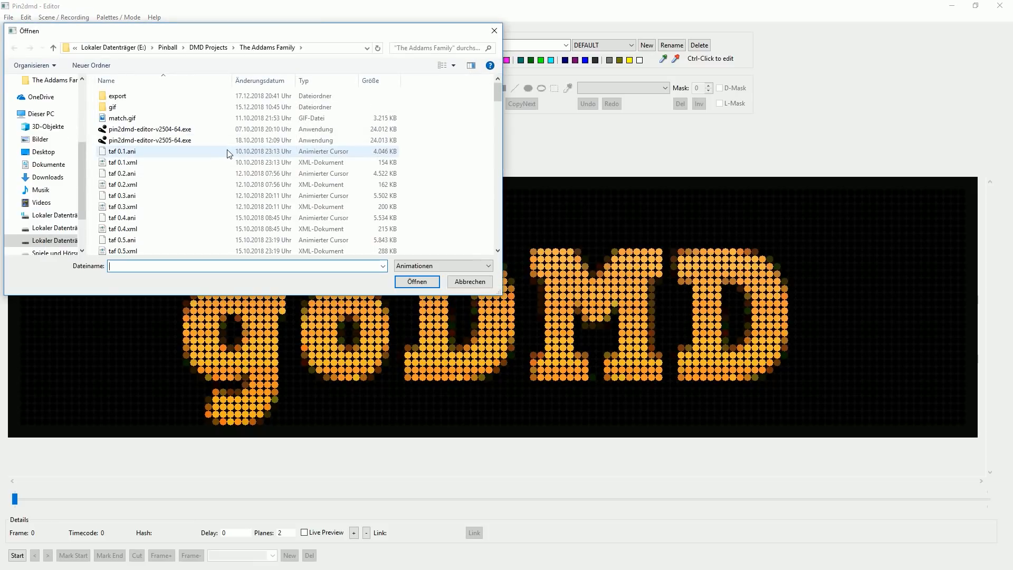
left_click(209, 48)
scroll(167, 161, "down", 3)
scroll(167, 167, "up", 3)
double_click(140, 195)
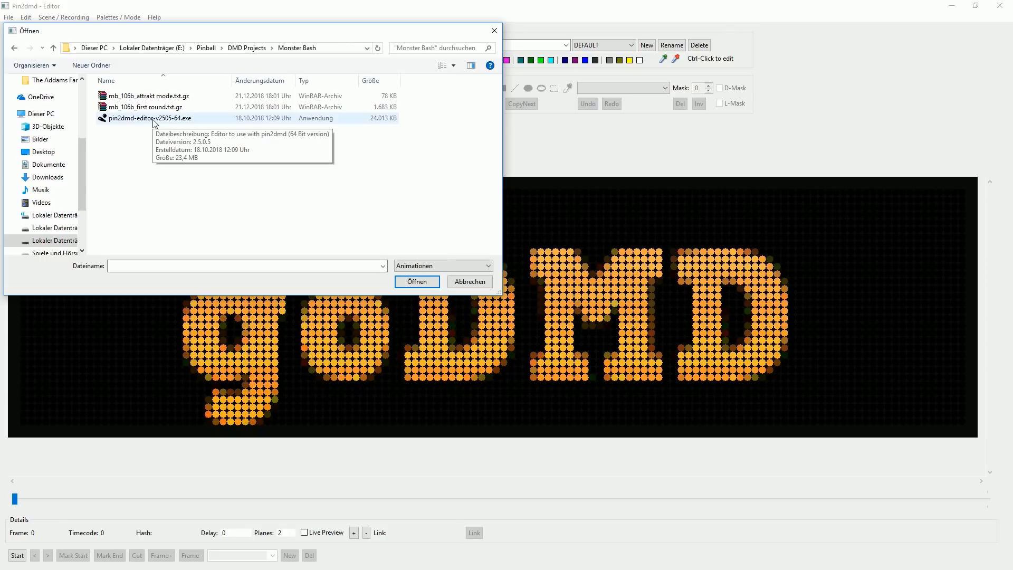
left_click(152, 96)
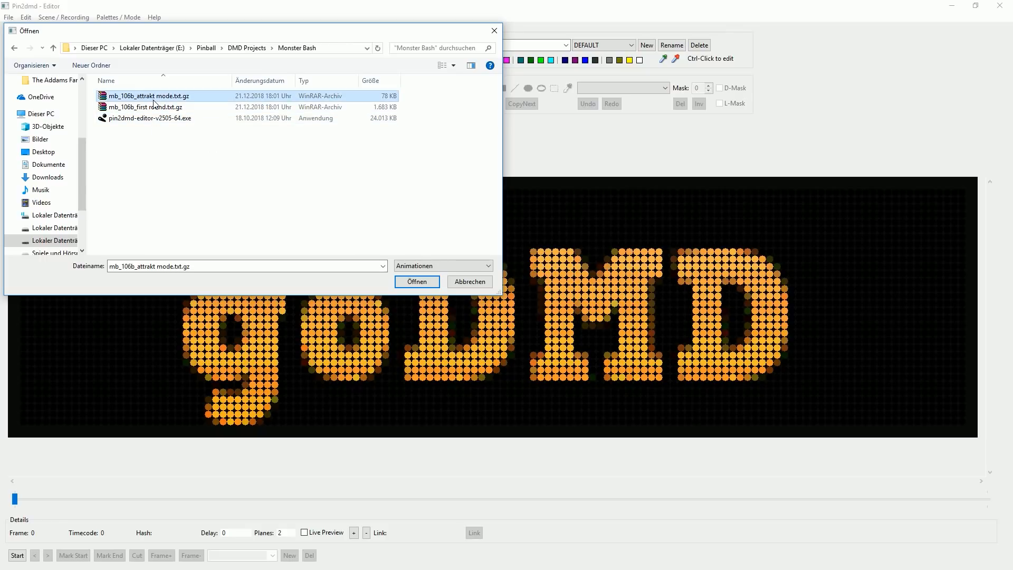
left_click(158, 108, "shift")
left_click(416, 284)
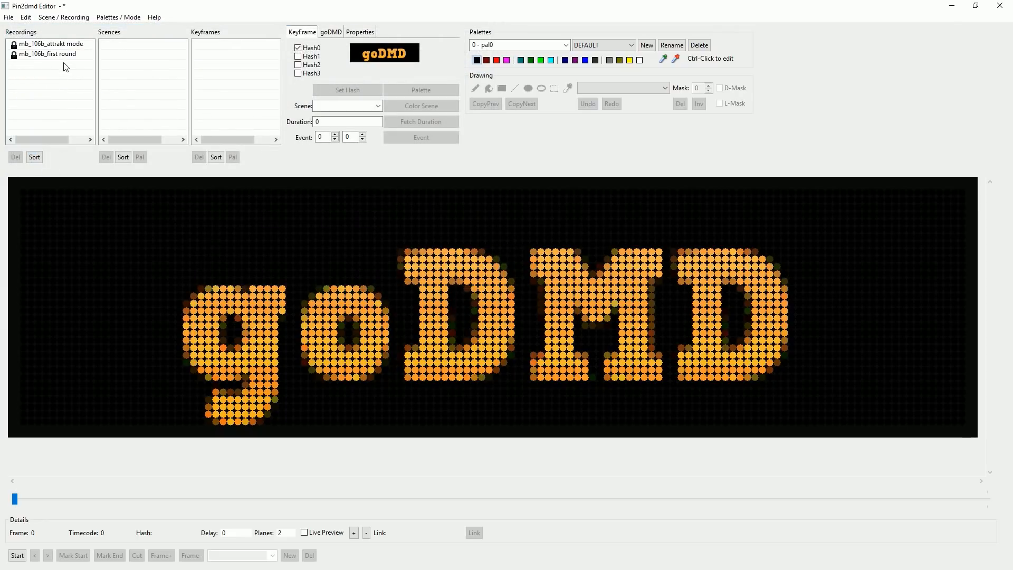
Play the mb_106b_attrakt mode recording and stop it at the GAME OVER frame.
double_click(56, 44)
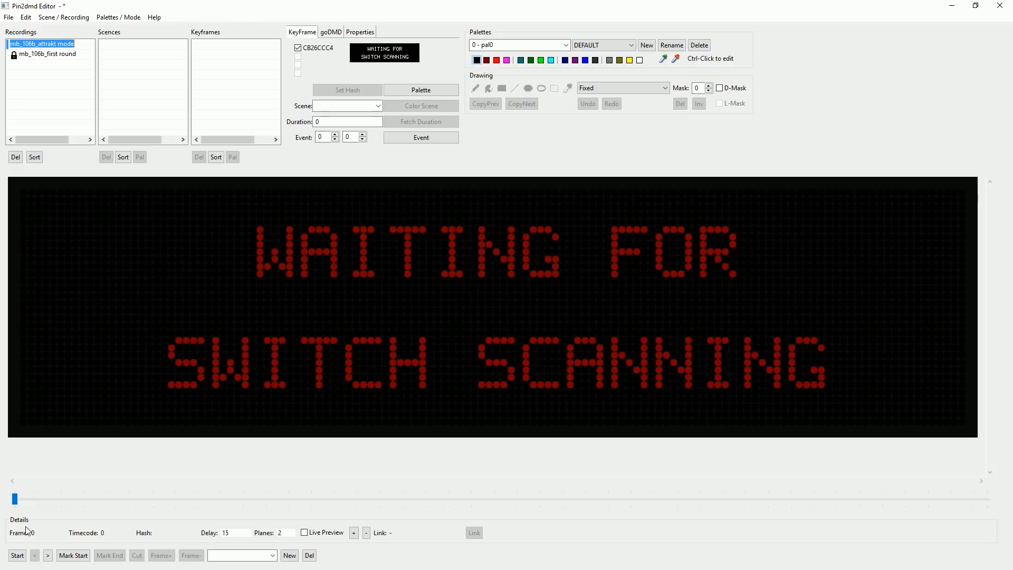
left_click(18, 556)
left_click(18, 556)
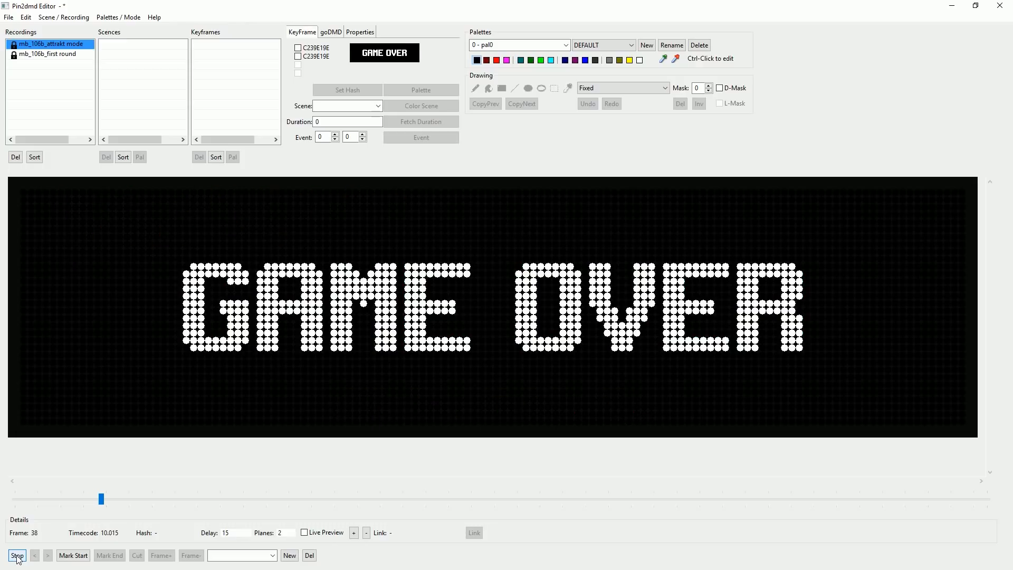
left_click(17, 556)
Examine the frames around GAME OVER by stepping six frames back and returning to the GAME OVER frame.
left_click(35, 555)
left_click(35, 556)
left_click(35, 556)
left_click(35, 555)
left_click(35, 555)
left_click(34, 555)
left_click(48, 556)
left_click(48, 556)
left_click(48, 555)
left_click(47, 555)
left_click(47, 555)
left_click(48, 555)
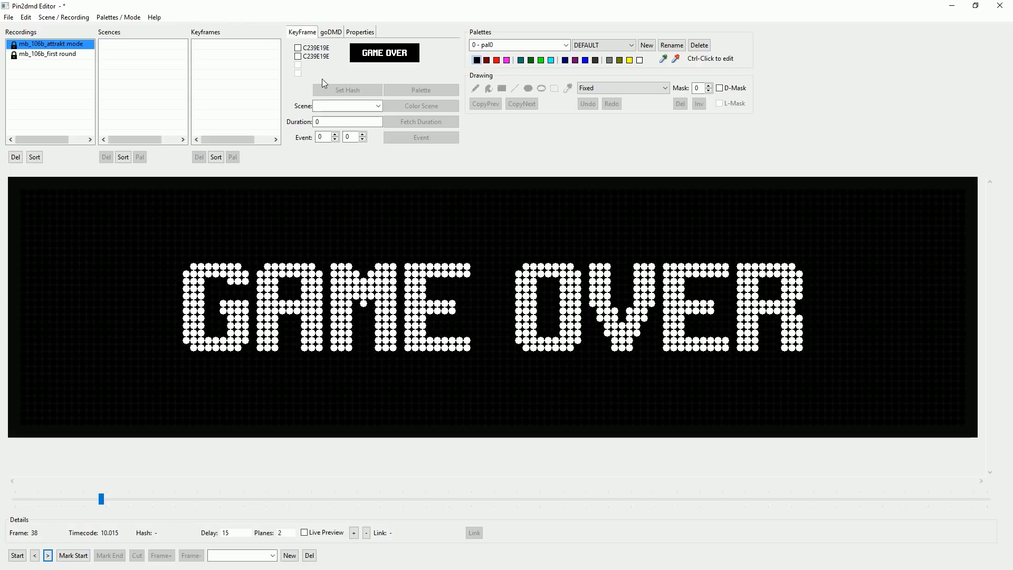
Select the first hash of the GAME OVER frame and cut that single frame into a new scene.
left_click(298, 48)
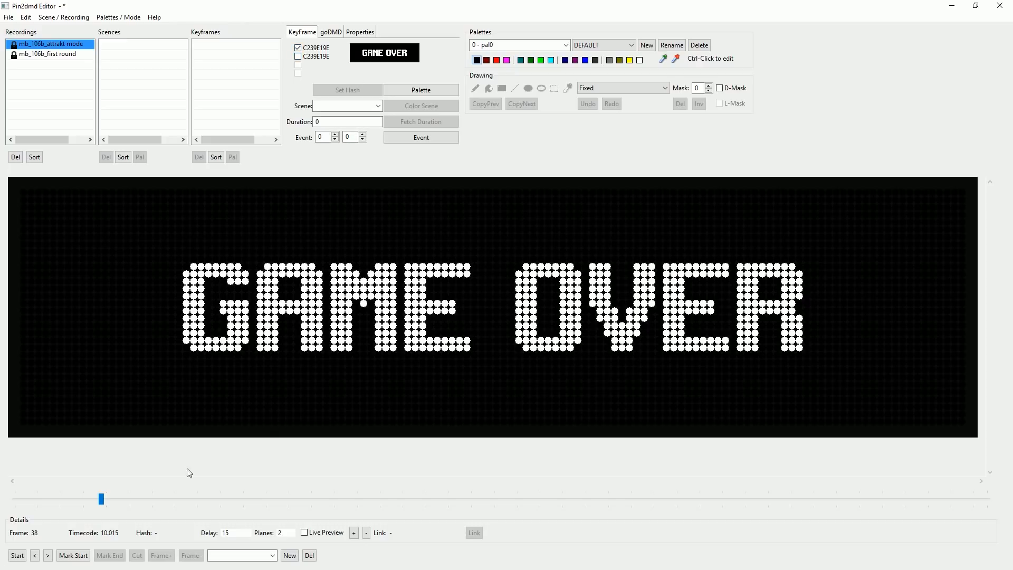
left_click(73, 556)
left_click(110, 556)
left_click(137, 556)
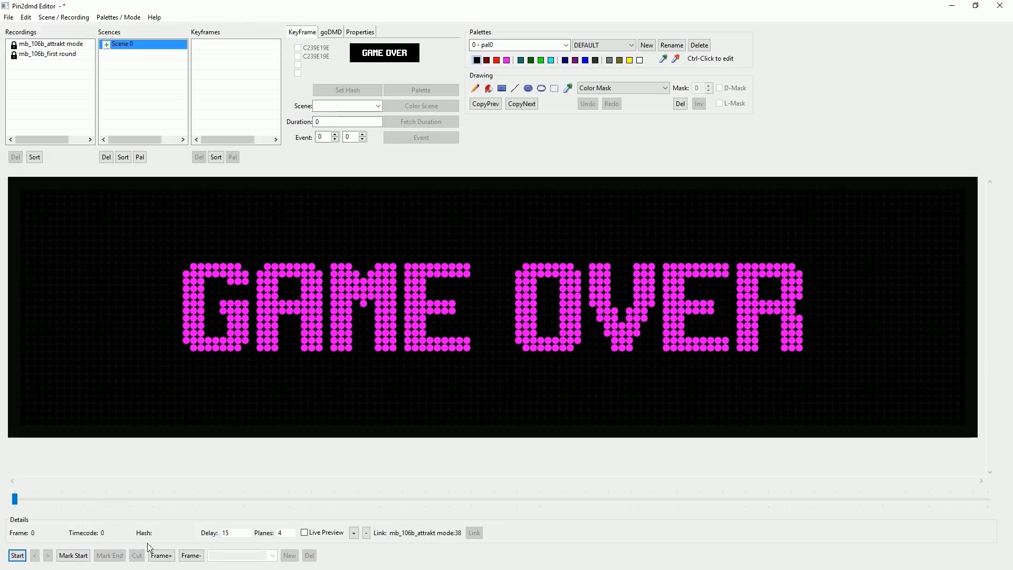
Rename the new GAME OVER scene as "ATT game over".
left_click(130, 47)
type("ga")
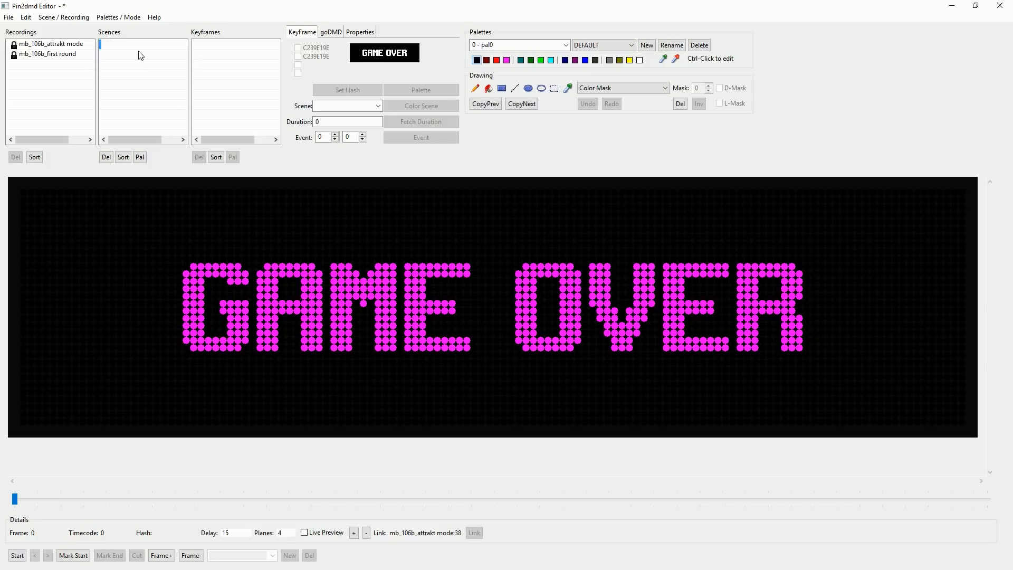
type("ATT game over")
left_click(140, 53)
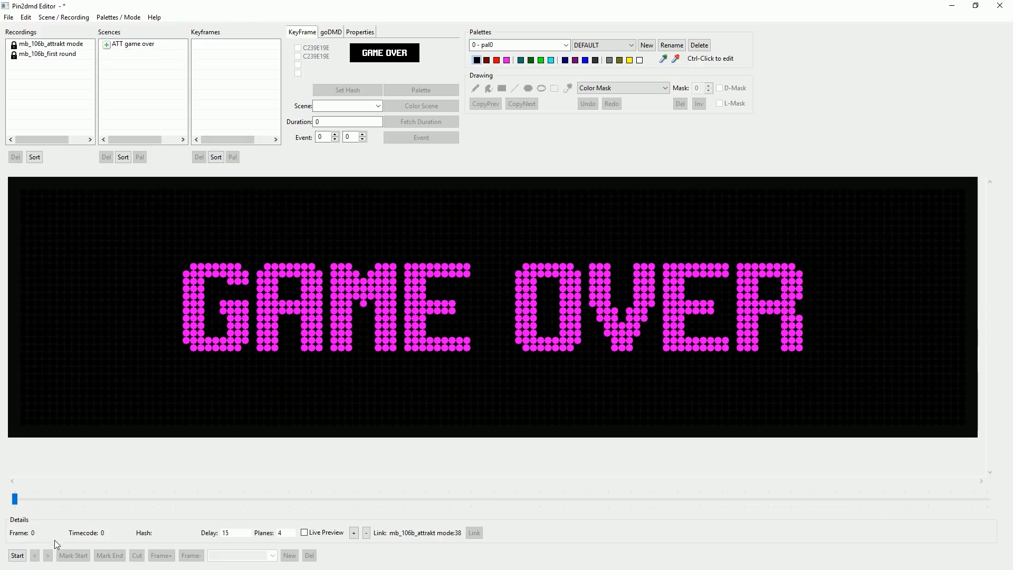
Return to the mb_106b_attrakt mode recording and play it on to the GRAND CHAMPION frame, frame 83.
left_click(17, 556)
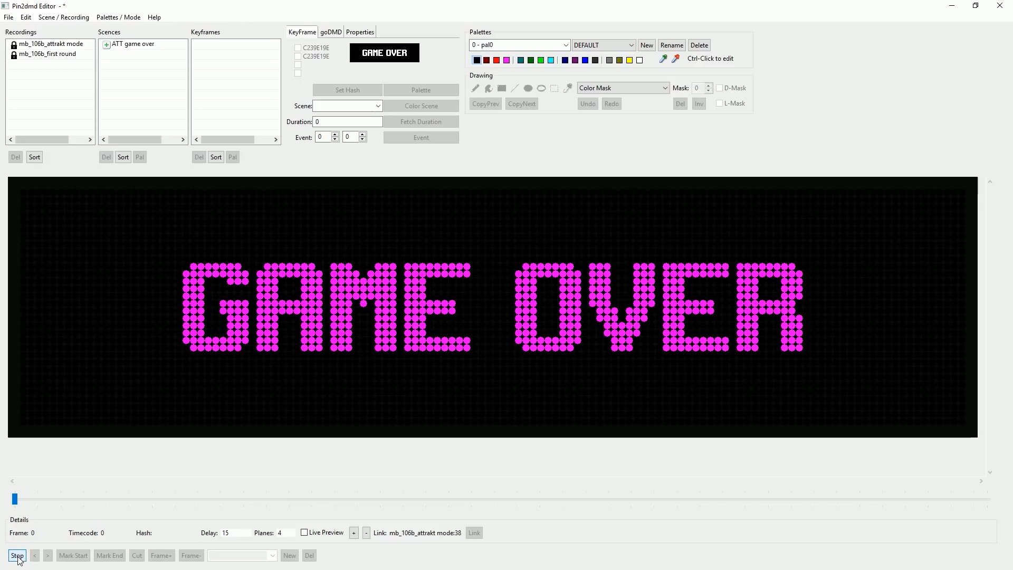
left_click(47, 44)
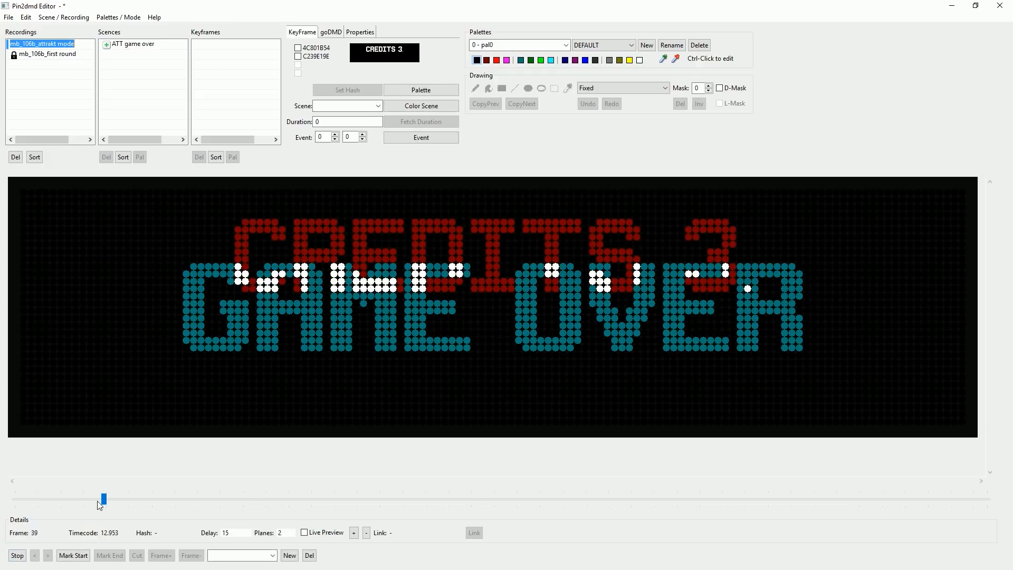
left_click(16, 559)
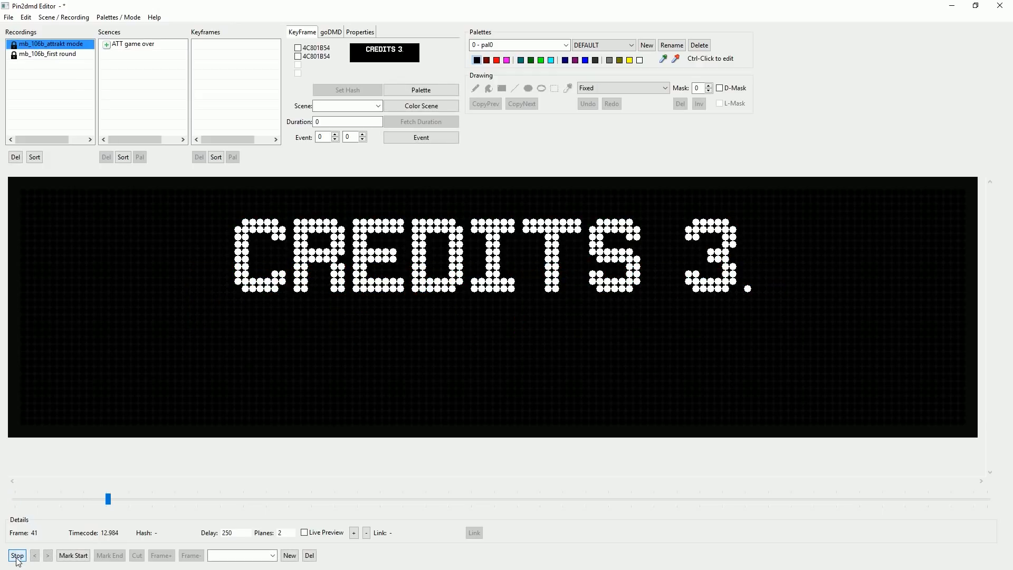
left_click(17, 557)
left_click(16, 558)
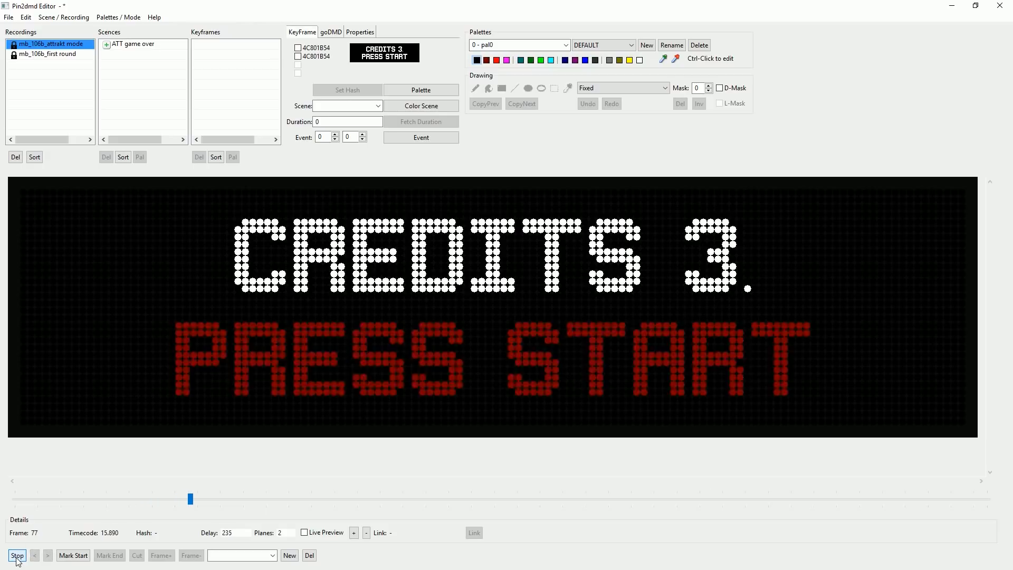
left_click(17, 557)
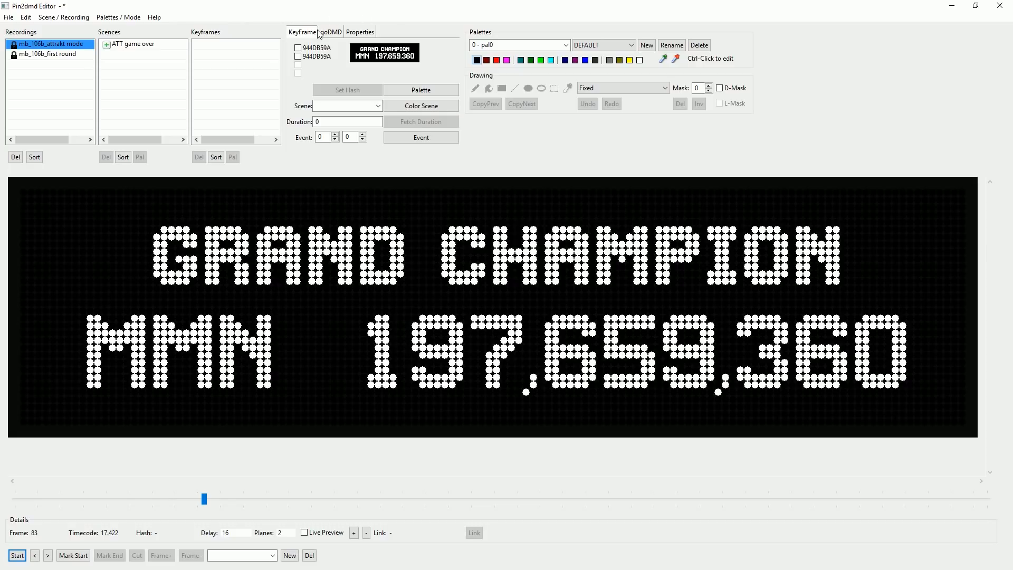
Select the first hash of the GRAND CHAMPION frame and cut that single frame into a new scene.
left_click(308, 48)
left_click(73, 556)
left_click(137, 555)
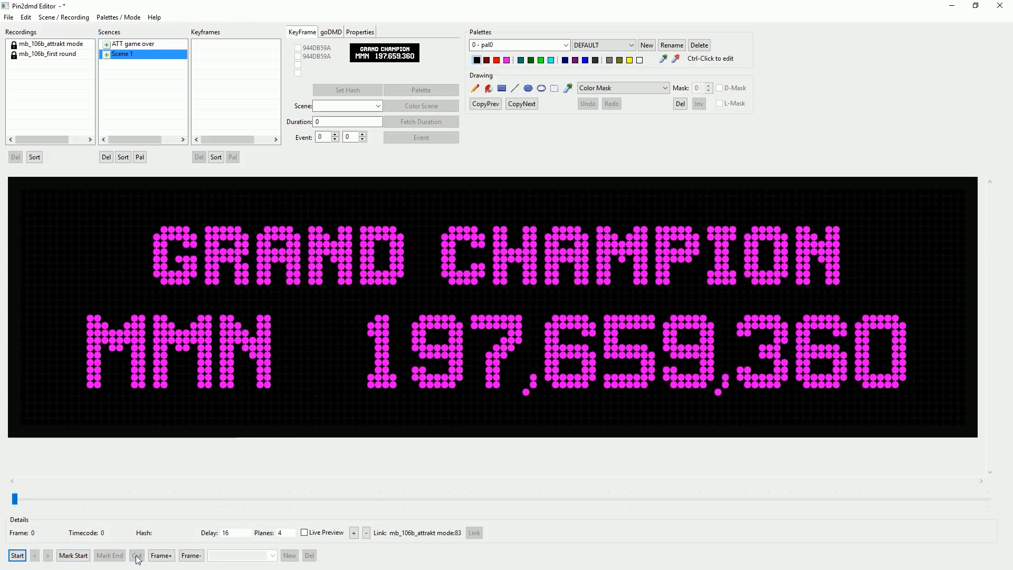
Rename the new GRAND CHAMPION scene as "ATT GC".
double_click(153, 54)
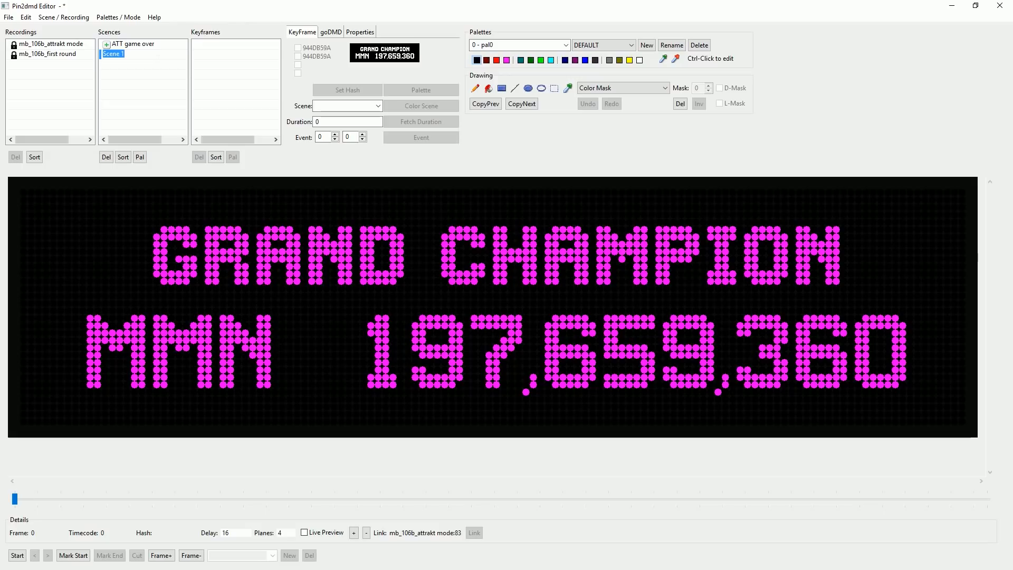
type("ATT")
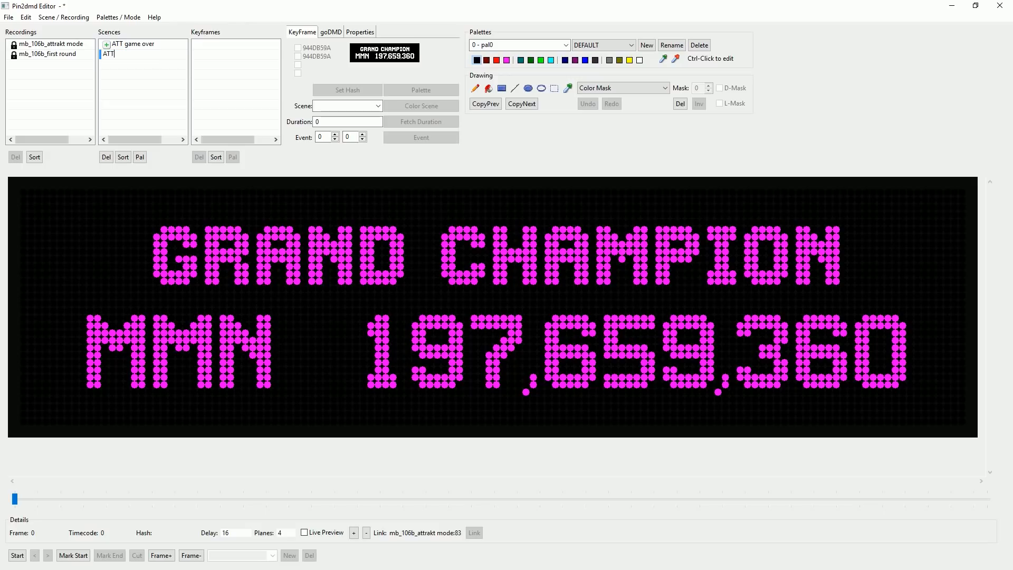
type(" GC")
key("Return")
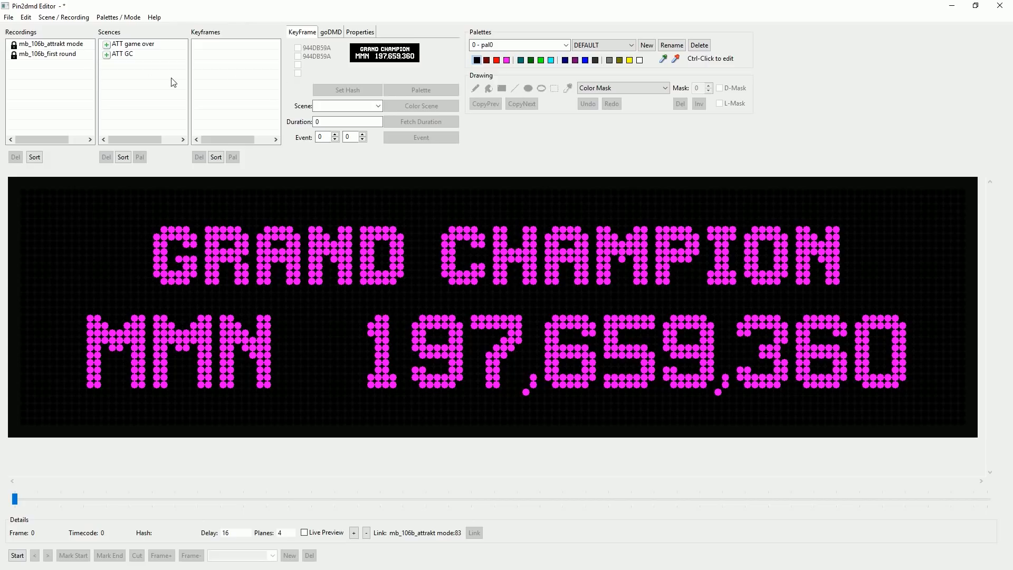
Return to the mb_106b_attrakt mode recording and play it on past the HIGHEST SCORES frame.
double_click(74, 44)
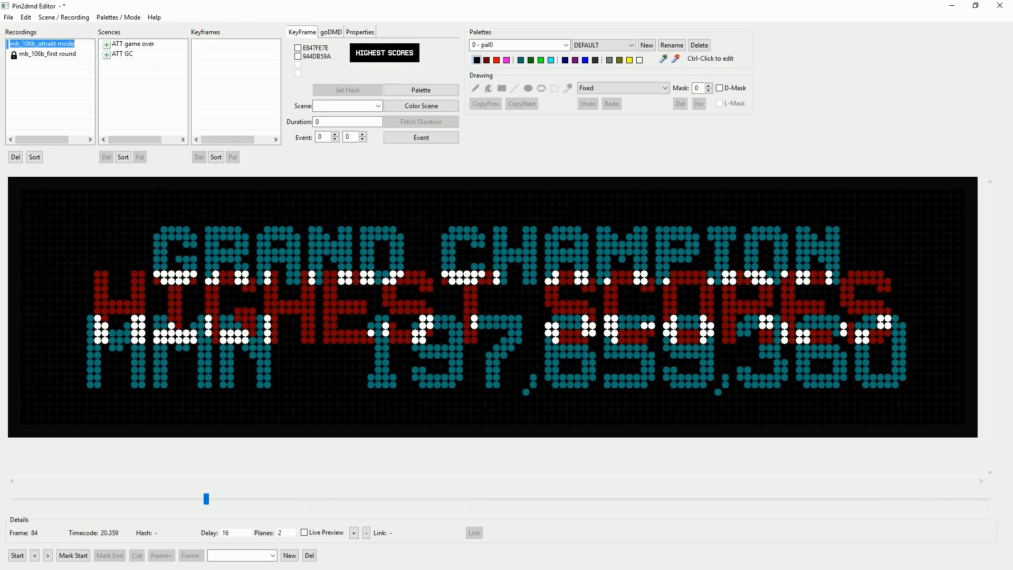
left_click(17, 557)
left_click(17, 556)
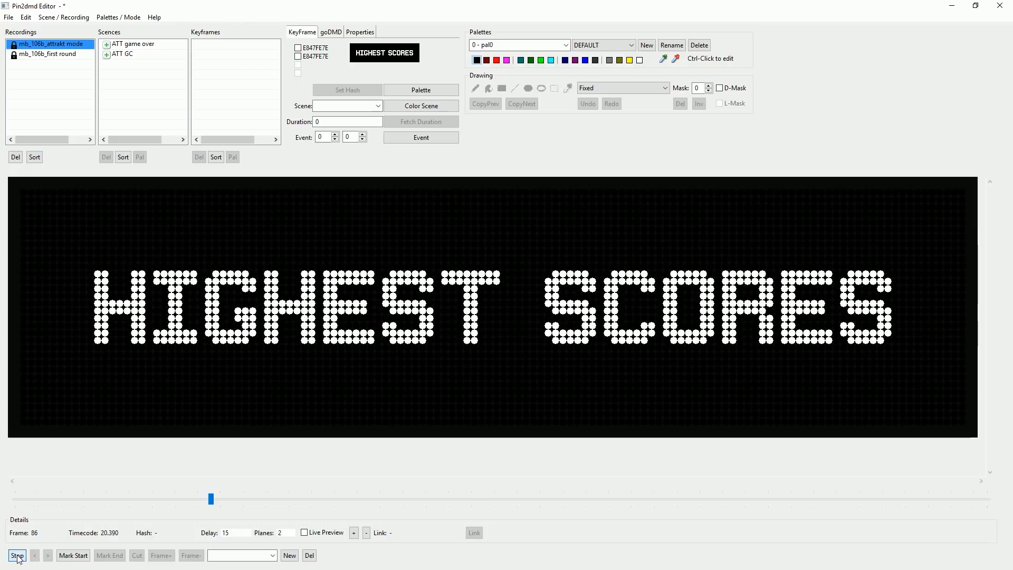
left_click(73, 556)
left_click(110, 556)
left_click(137, 555)
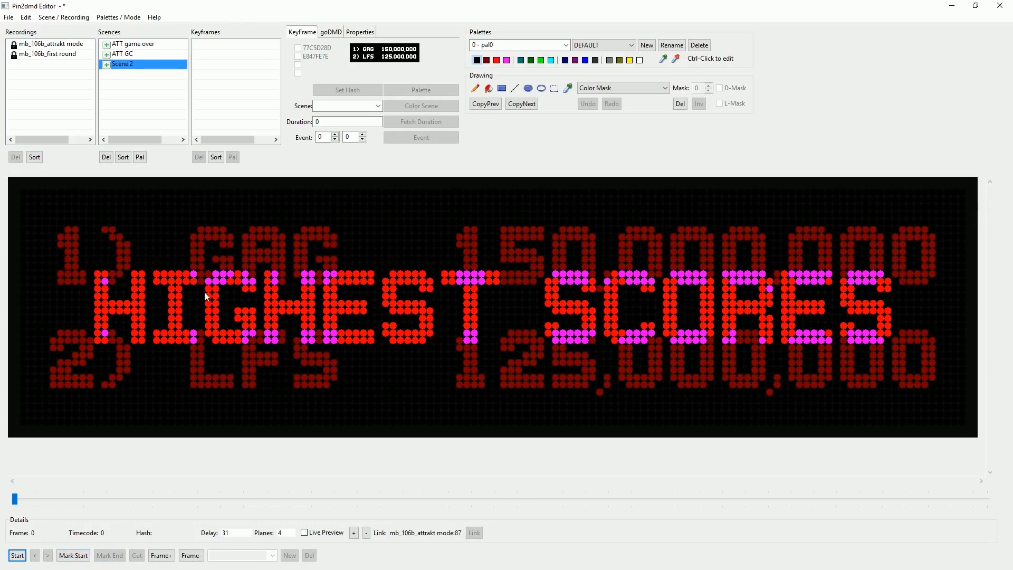
left_click(106, 156)
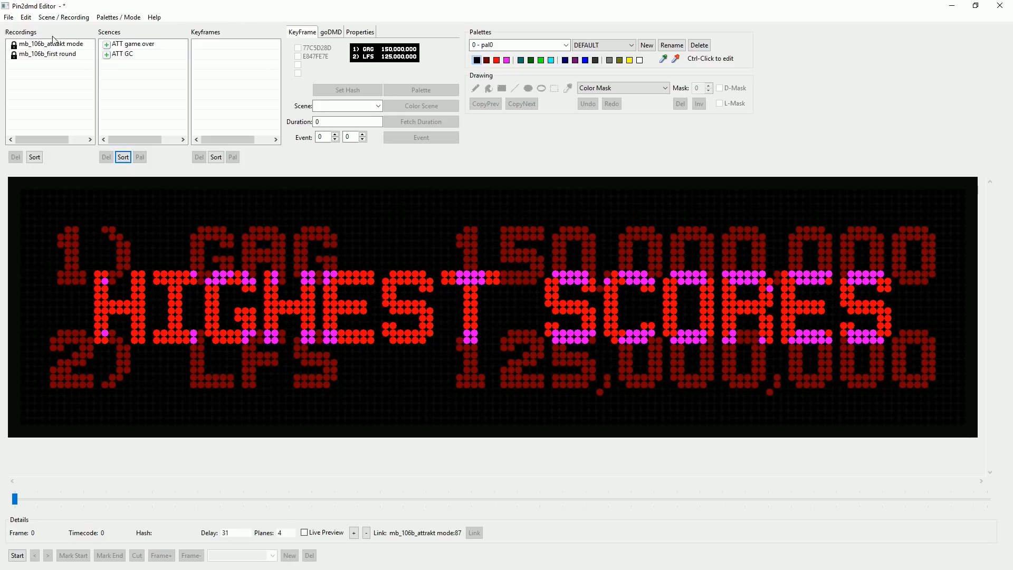
Step the attrakt mode recording back to the clean HIGHEST SCORES frame, frame 86, and cut that single frame into a new scene.
left_click(54, 43)
left_click(35, 555)
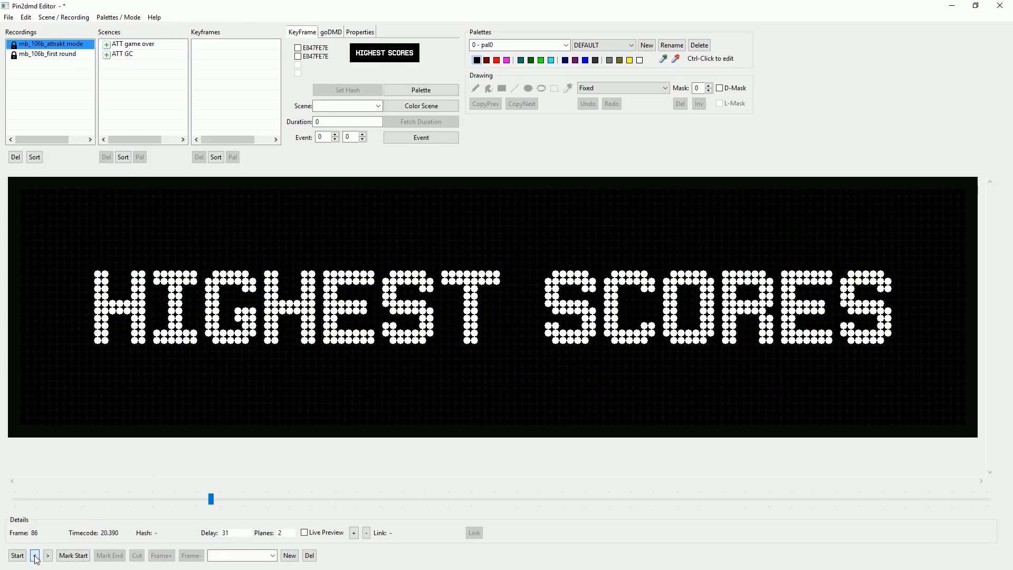
left_click(73, 555)
left_click(109, 556)
left_click(136, 556)
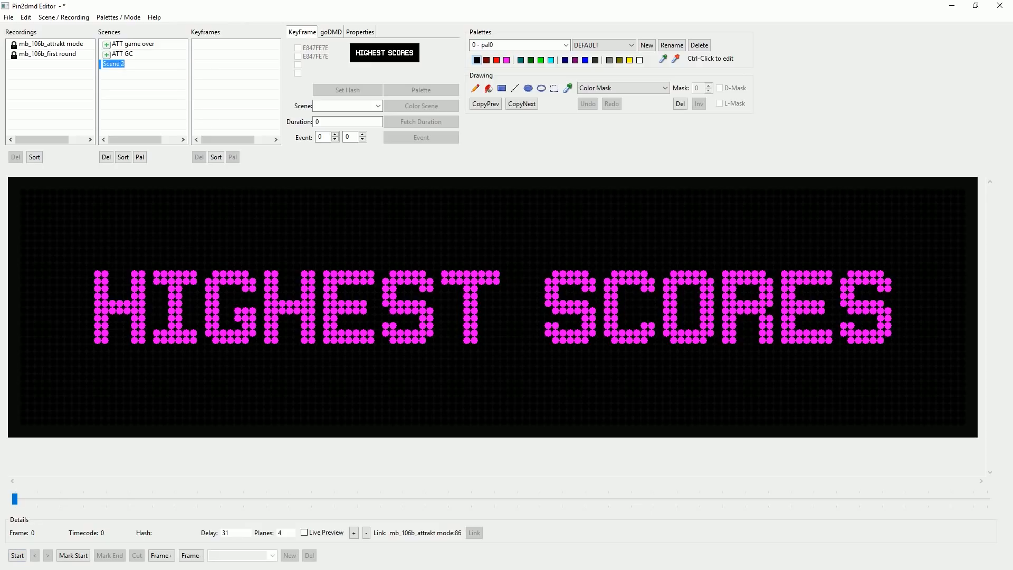
Rename the new HIGHEST SCORES scene as "ATT highest scores".
type("ATT")
key("BackSpace")
key("BackSpace")
key("BackSpace")
type("sco")
key("Return")
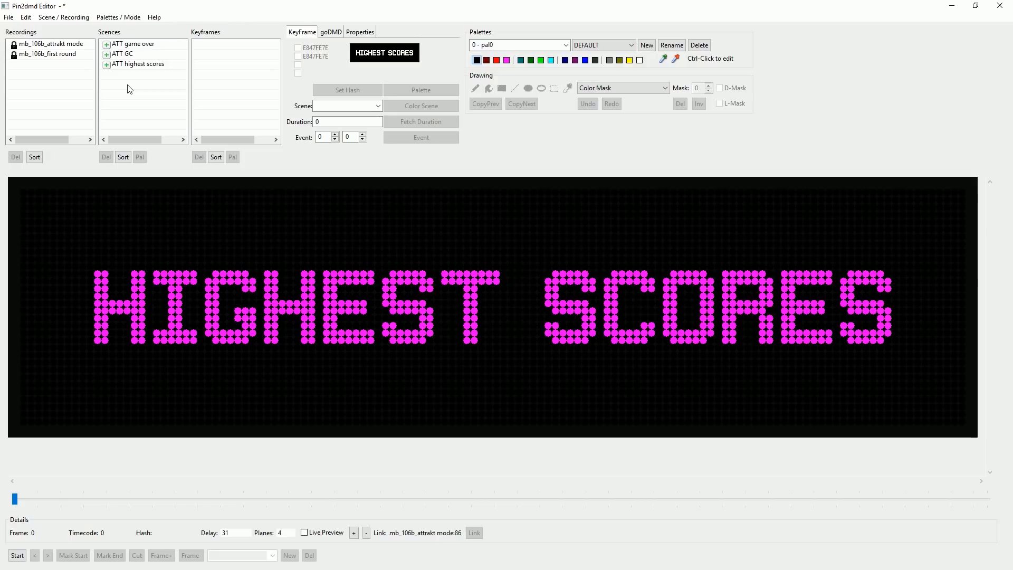
Rename the GRAND CHAMPION scene as "ATT gc", with the suffix in lowercase.
double_click(135, 56)
double_click(121, 56)
type("gc")
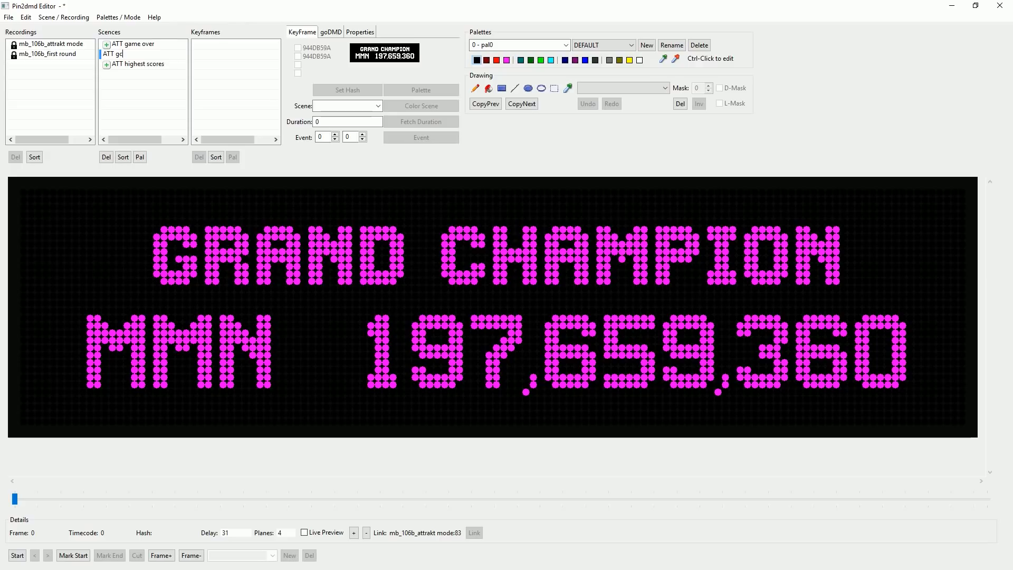
key("Return")
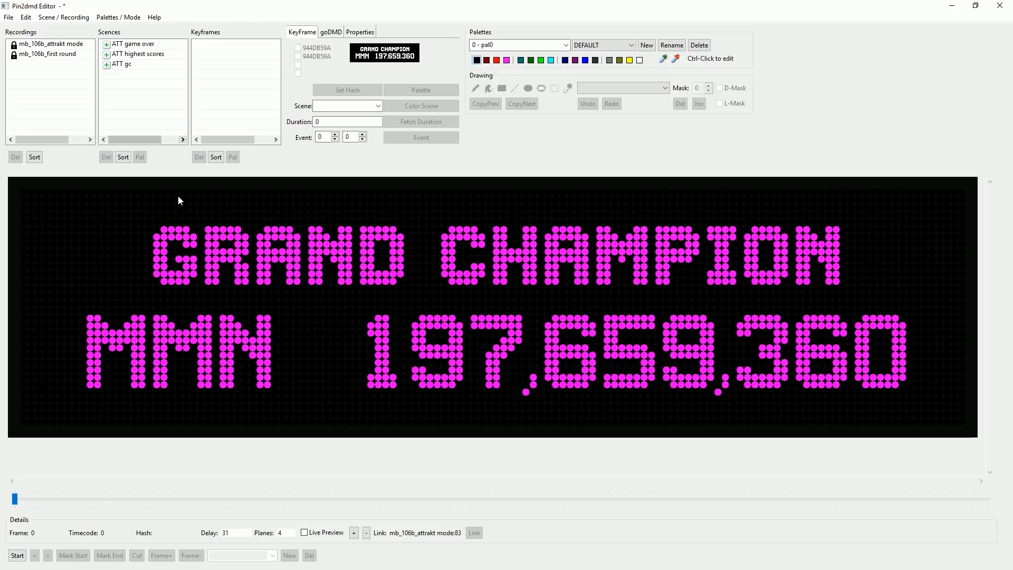
Advance the attrakt mode recording to the clean first and second place score frame, frame 89, and cut it into a new scene.
left_click(46, 43)
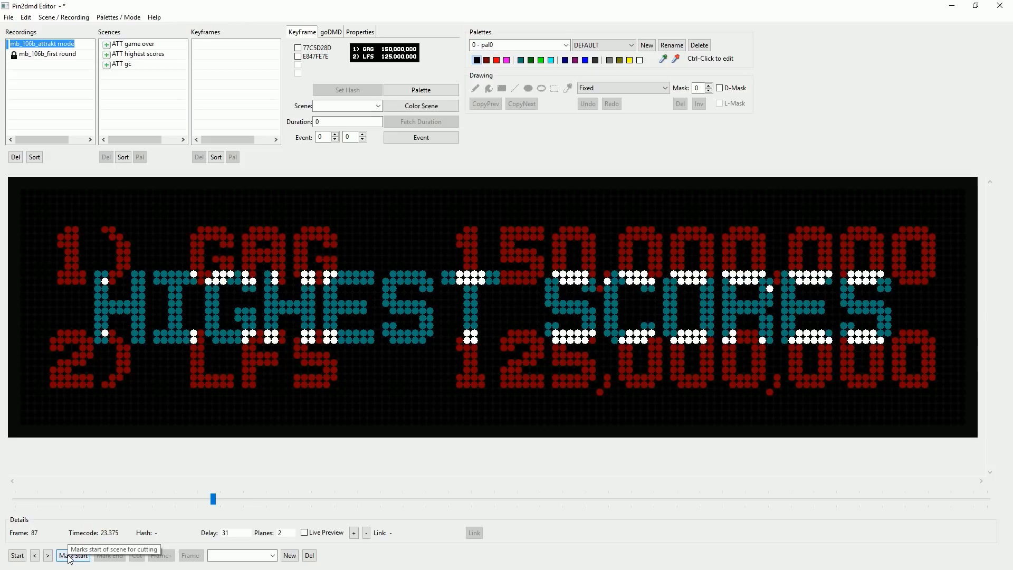
left_click(12, 557)
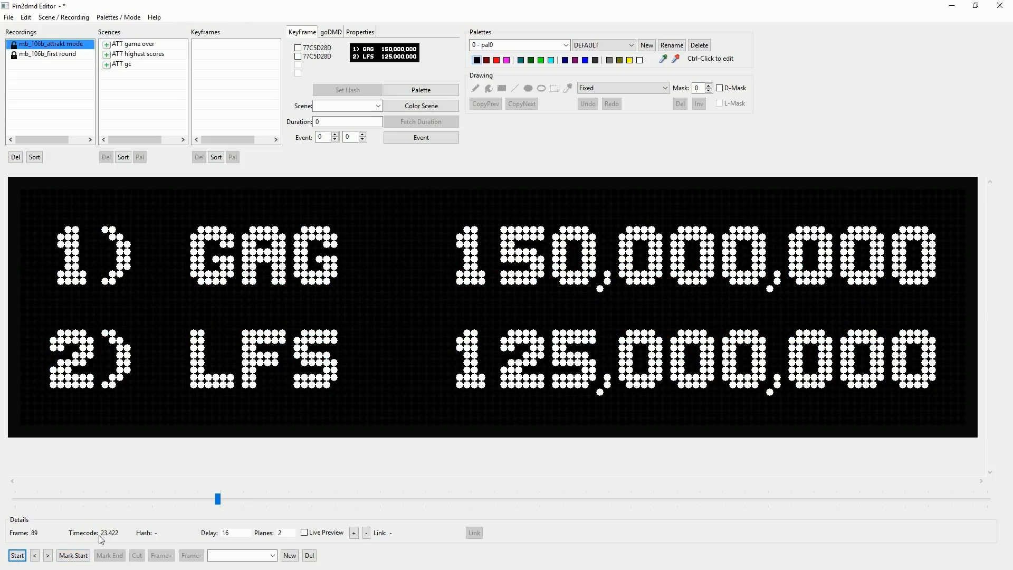
left_click(35, 556)
left_click(47, 556)
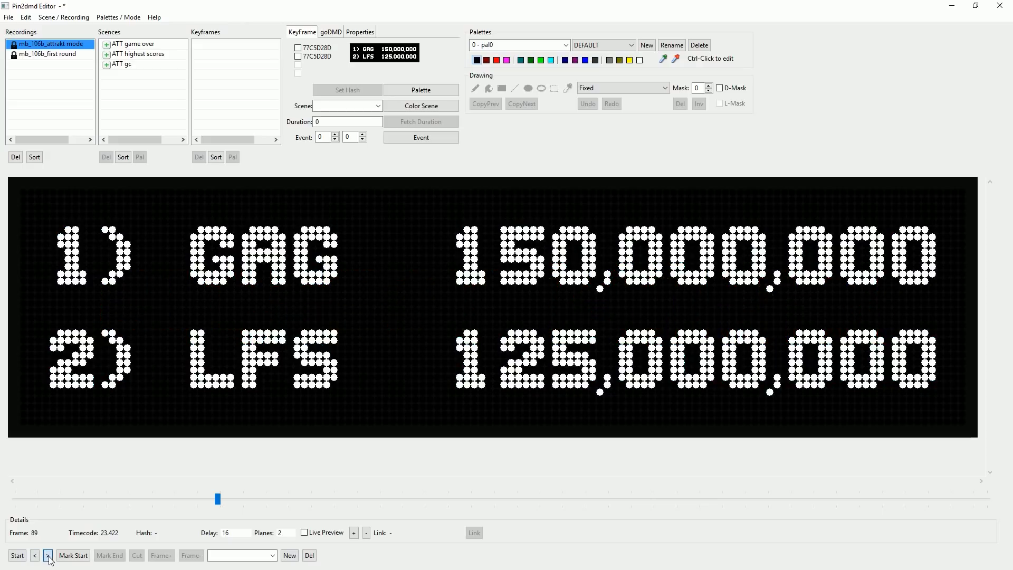
left_click(73, 556)
left_click(101, 559)
left_click(137, 555)
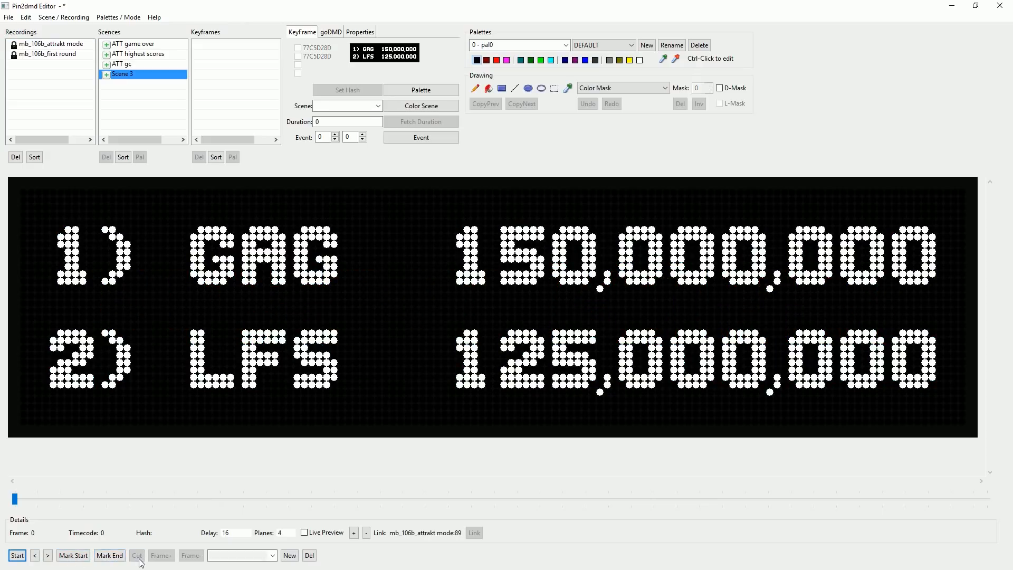
Rename the new scene with the first and second place scores as "ATT highscores".
double_click(124, 74)
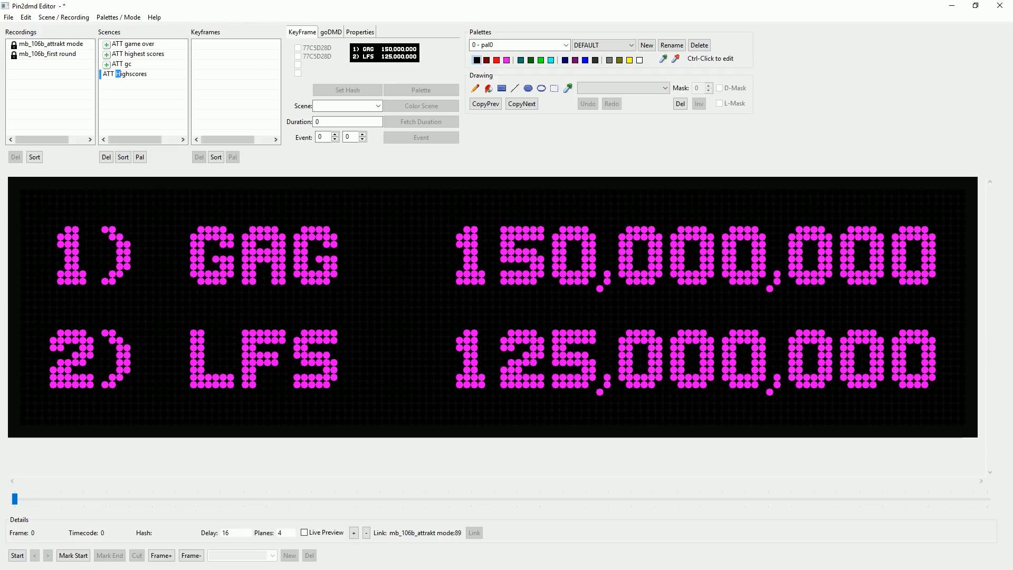
type("j")
key("BackSpace")
type("highscores")
left_click(151, 88)
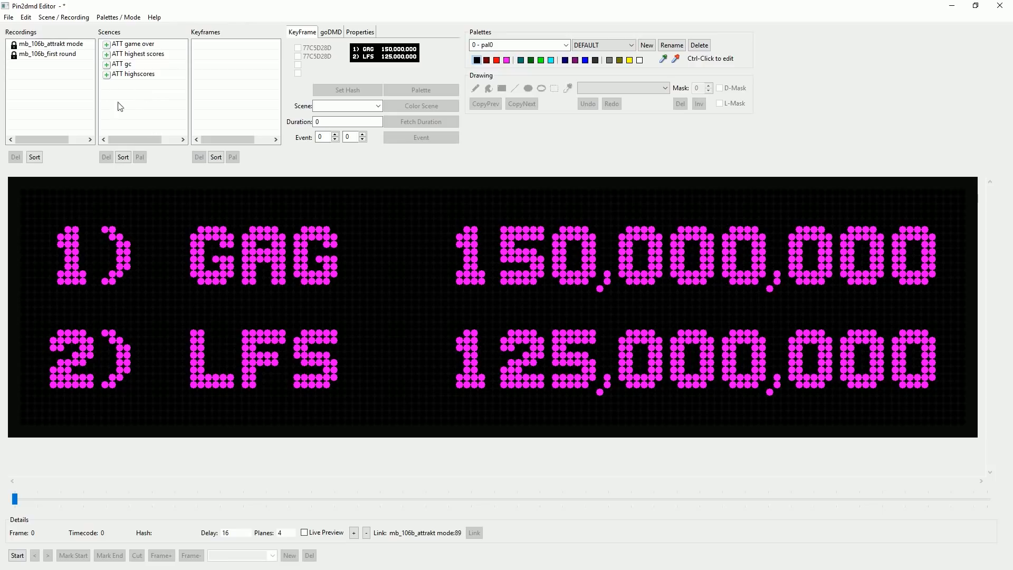
Move the attrakt mode recording to the clean third and fourth place score frame, frame 92, and cut it into a new scene.
double_click(73, 44)
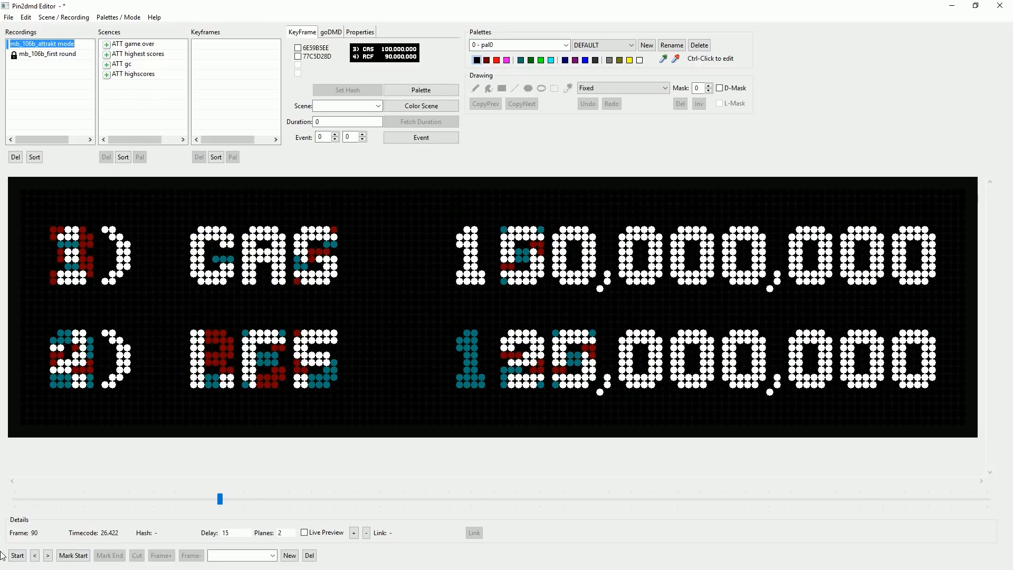
left_click(16, 557)
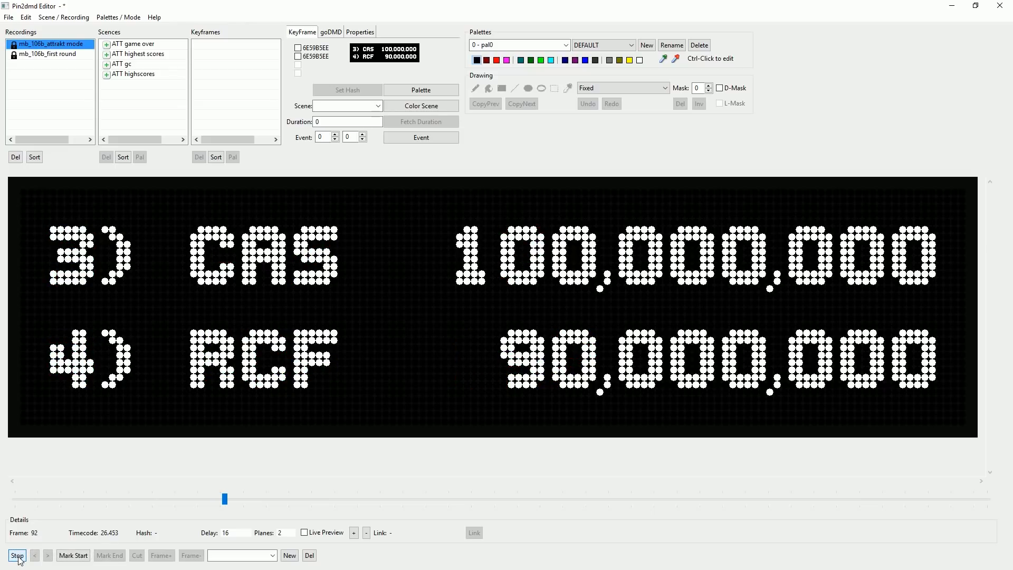
left_click(19, 559)
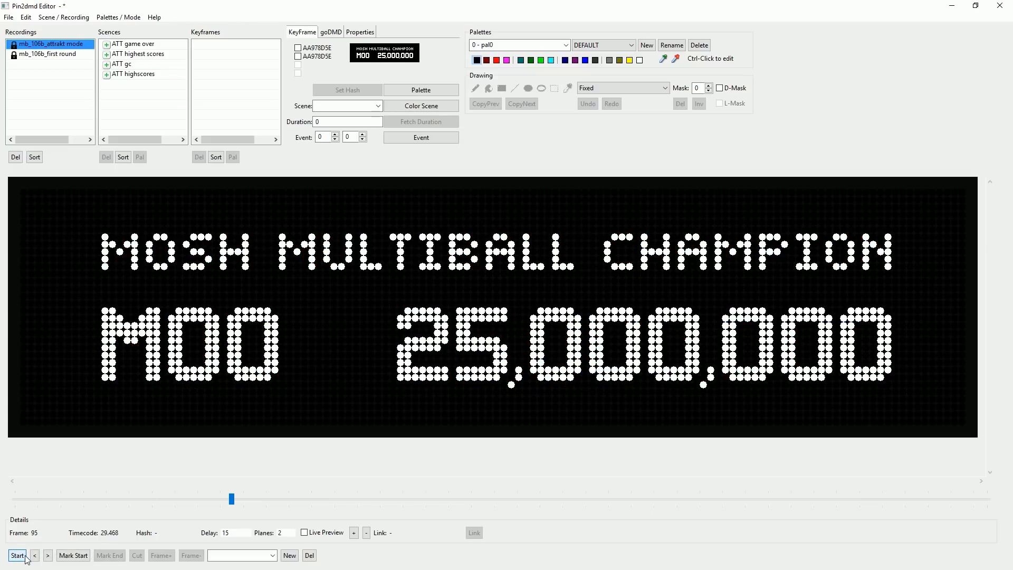
left_click(35, 557)
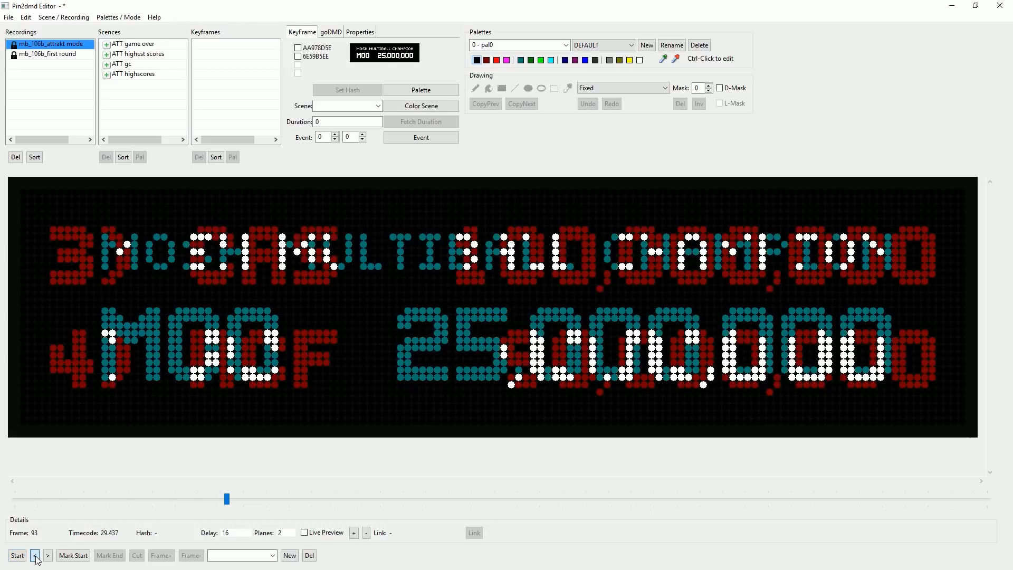
left_click(35, 557)
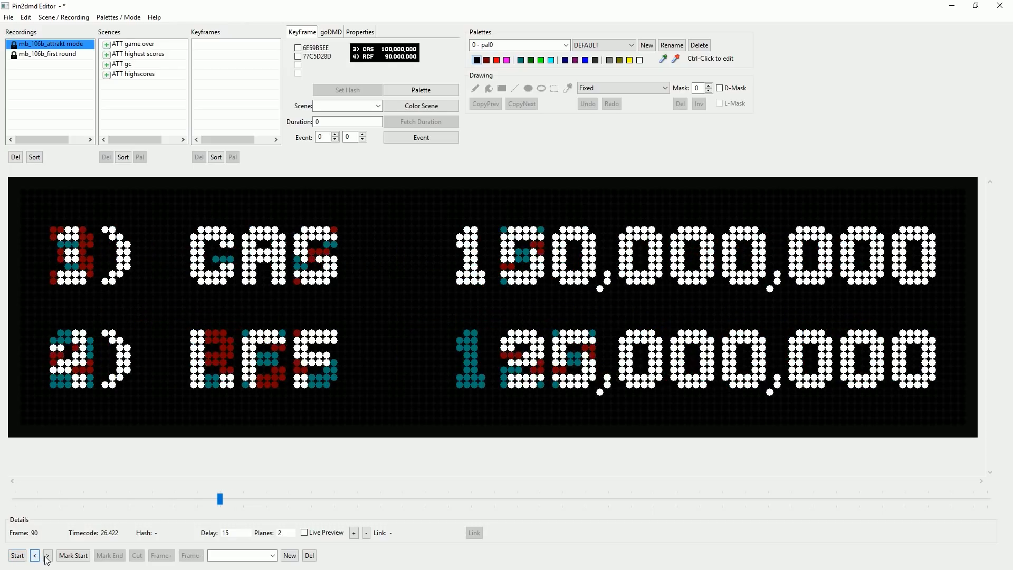
left_click(48, 557)
left_click(48, 557)
left_click(74, 556)
left_click(110, 556)
left_click(136, 555)
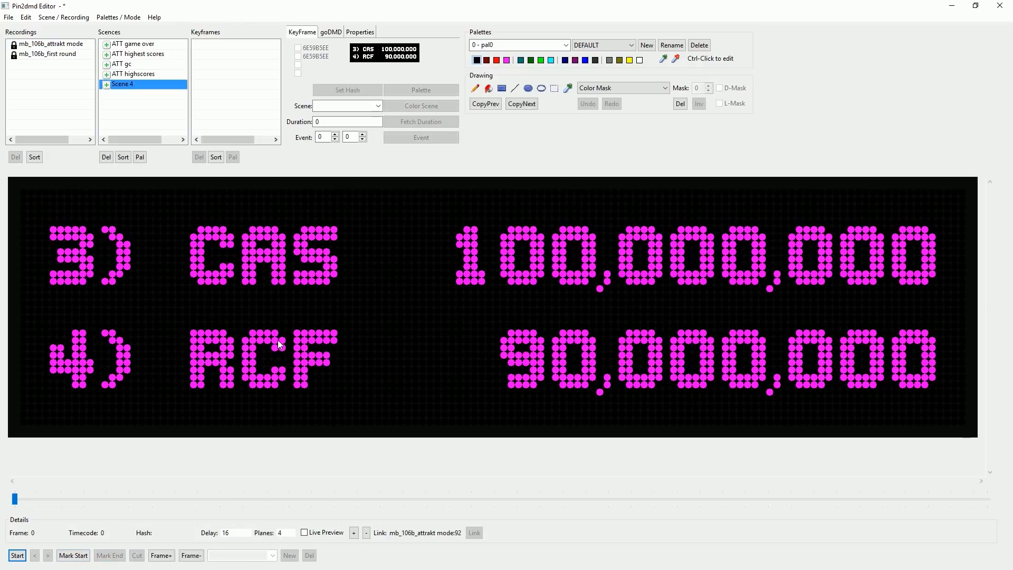
Rename the new scene with the third and fourth place scores as "ATT highscores 2".
left_click(114, 84)
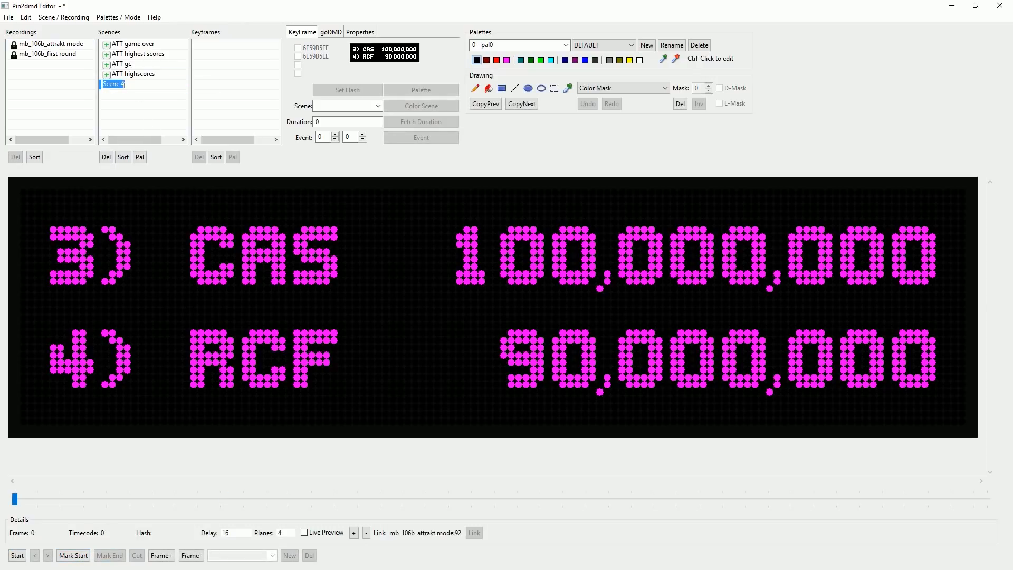
type("ATT hiu")
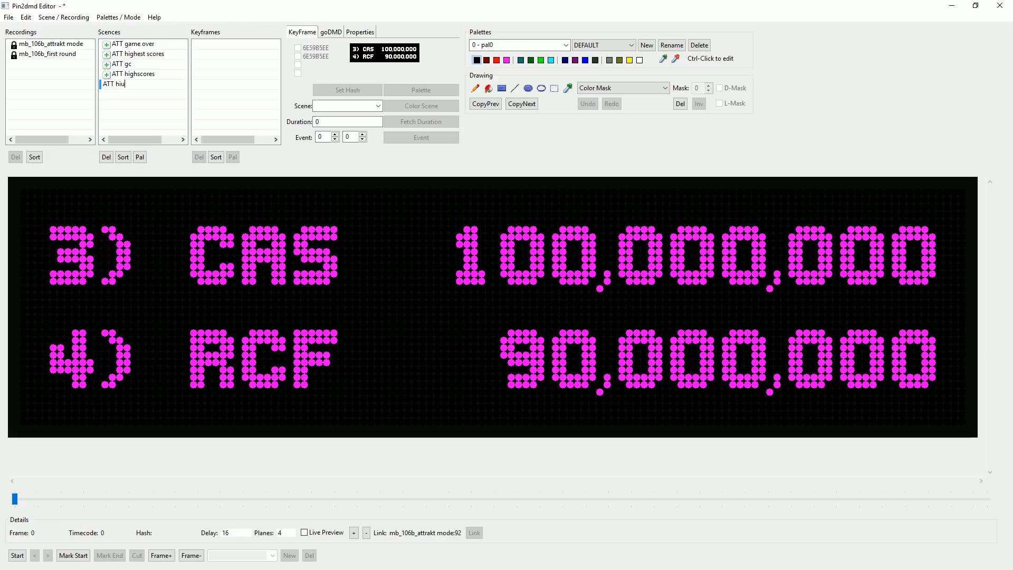
type("ghscores 2")
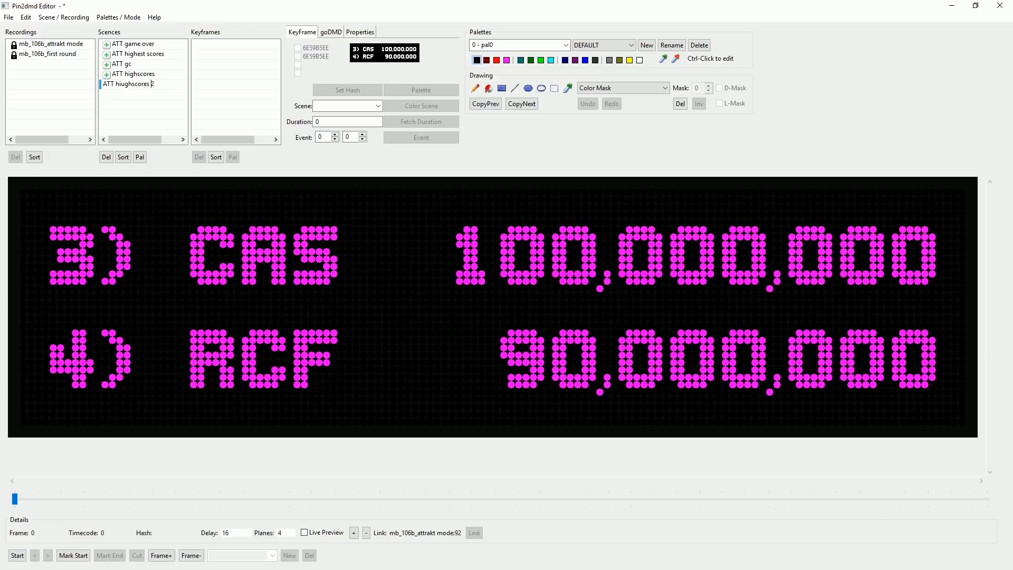
left_click(120, 83)
key("BackSpace")
key("Return")
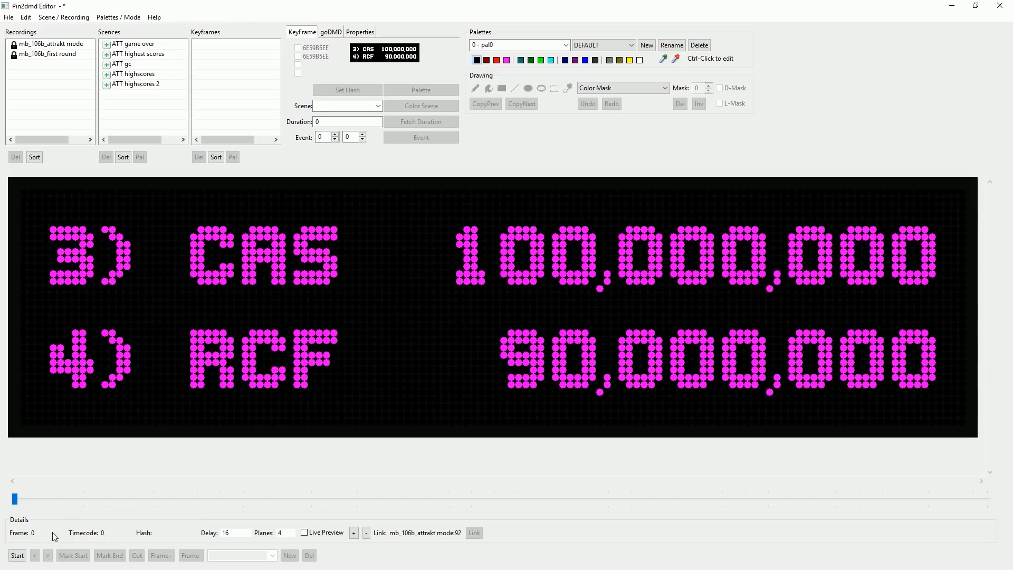
Advance the attrakt mode recording to the clean MOSH MULTIBALL CHAMPION frame, frame 95, and cut that single frame into a new scene.
left_click(67, 45)
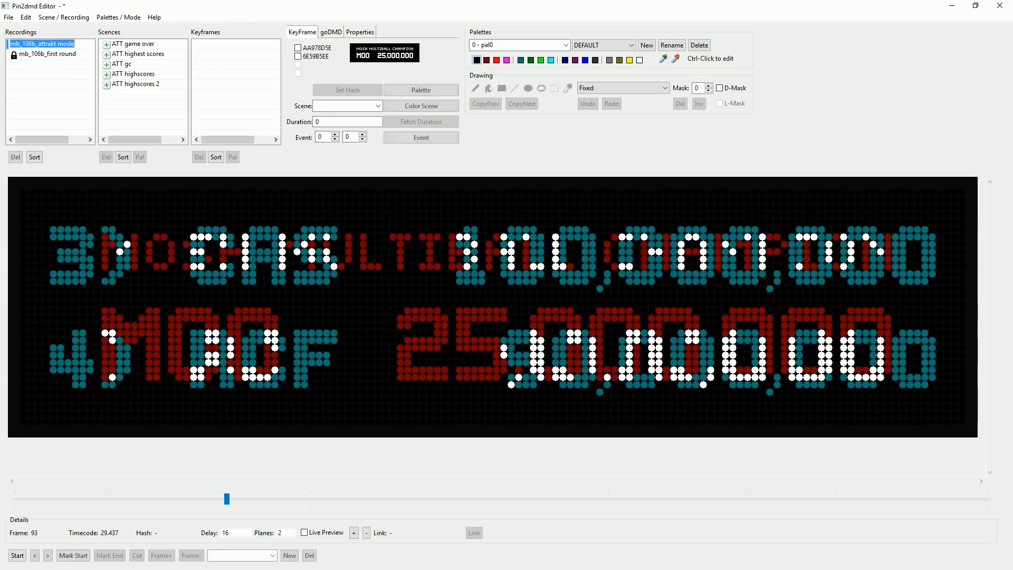
left_click(17, 556)
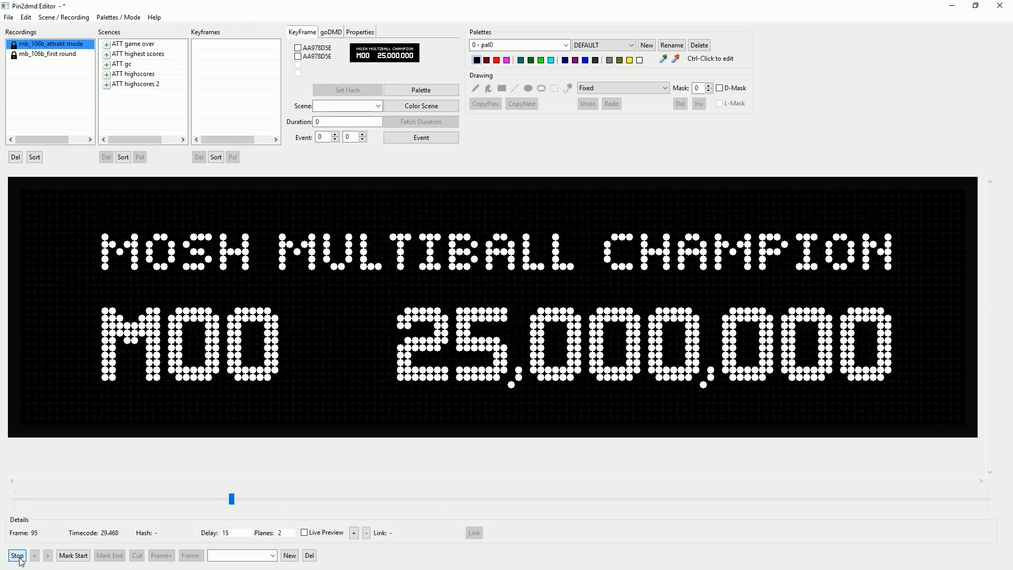
left_click(19, 558)
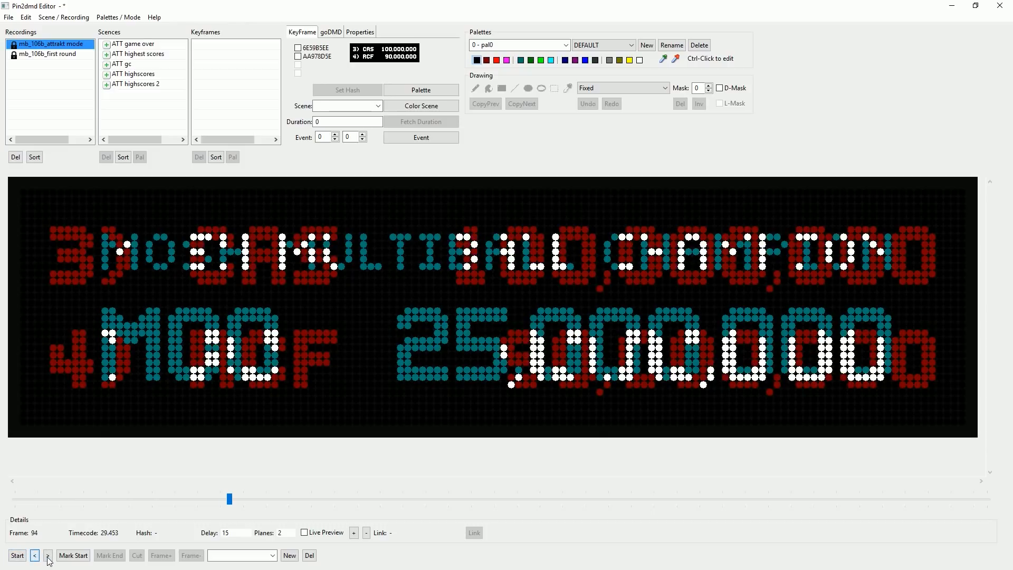
left_click(85, 558)
left_click(110, 556)
left_click(137, 556)
Rename the new MOSH MULTIBALL CHAMPION scene as "ATT mmc".
left_click(132, 95)
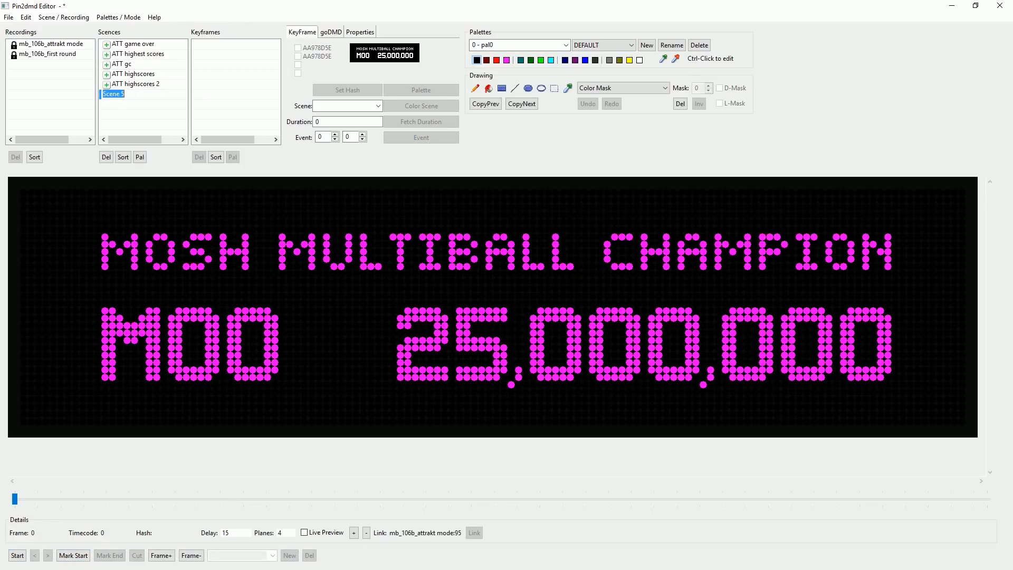
type("A")
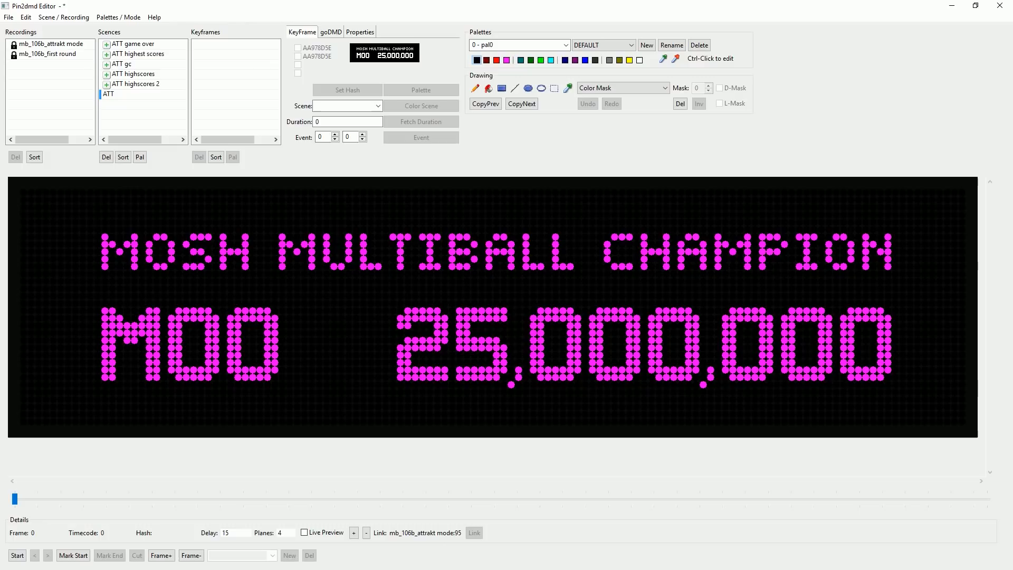
type("TT mm")
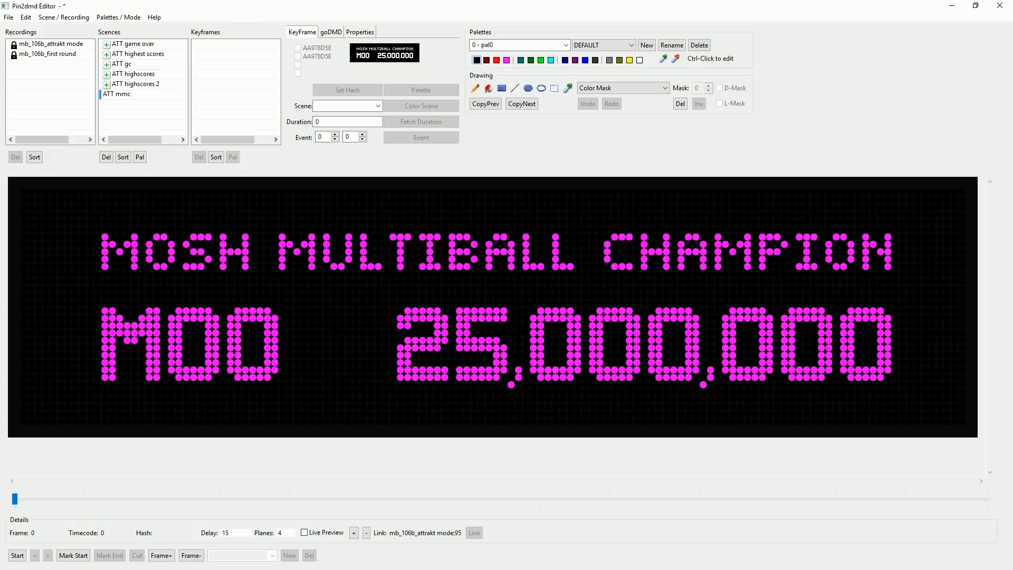
type("c")
key("Return")
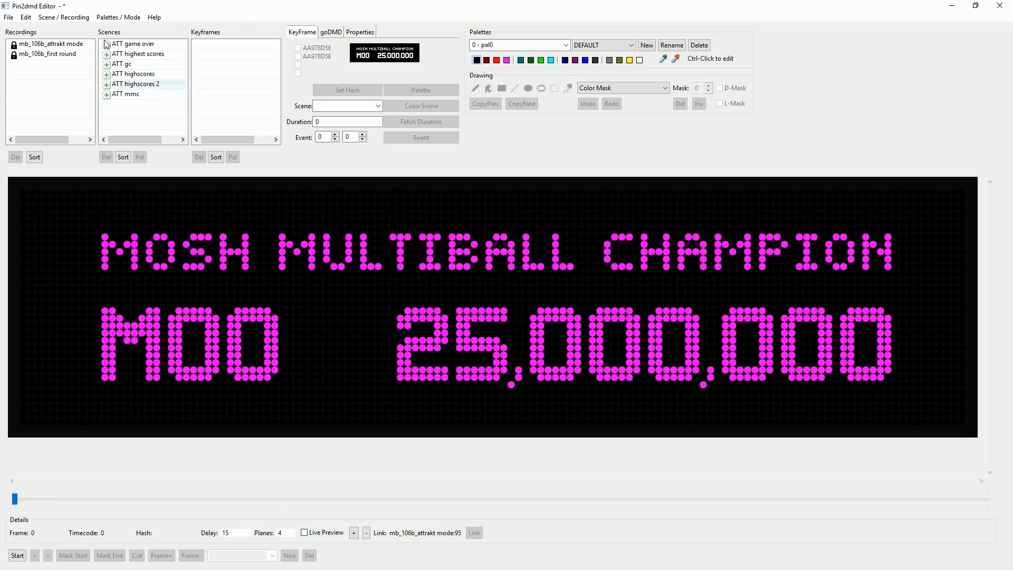
Advance the attrakt mode recording to the clean MONSTER BASH CHAMPION frame, frame 98, and cut that single frame into a new scene.
left_click(60, 42)
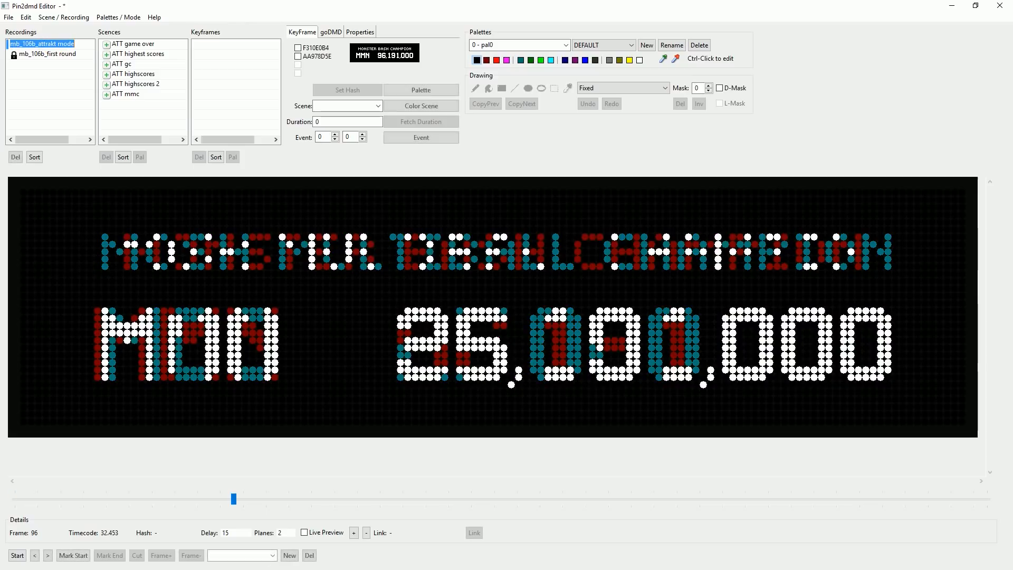
left_click(17, 556)
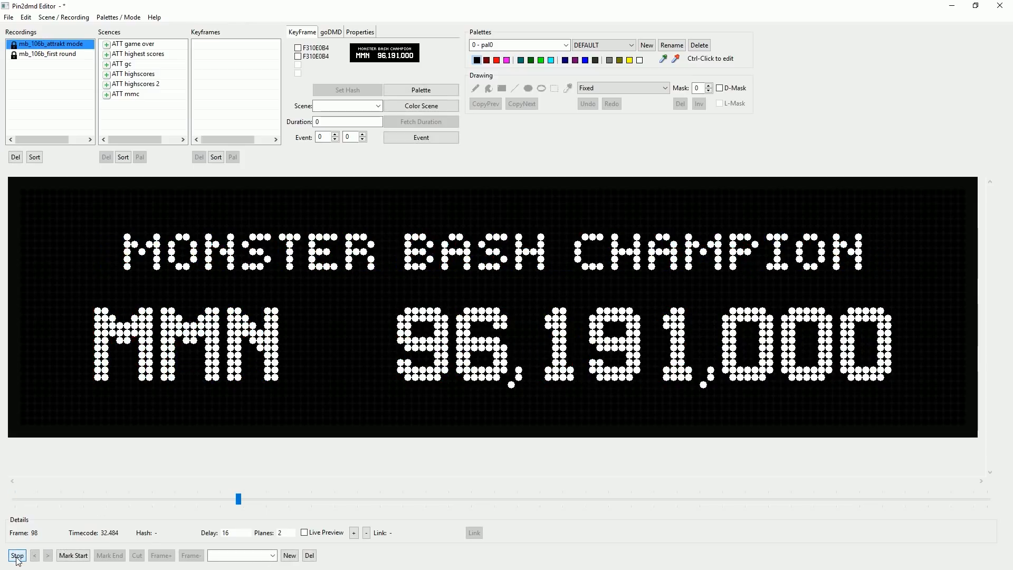
left_click(17, 558)
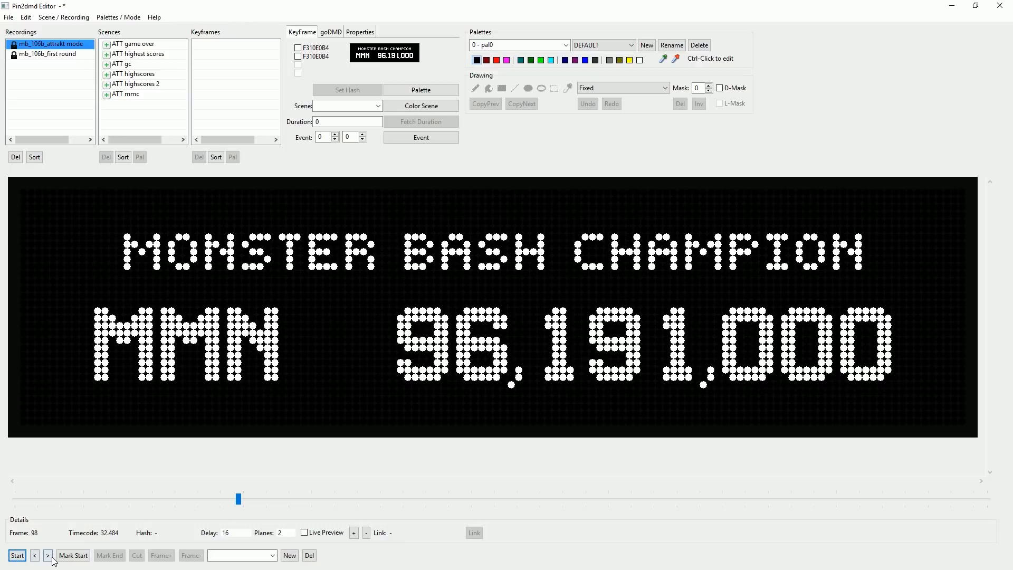
left_click(36, 557)
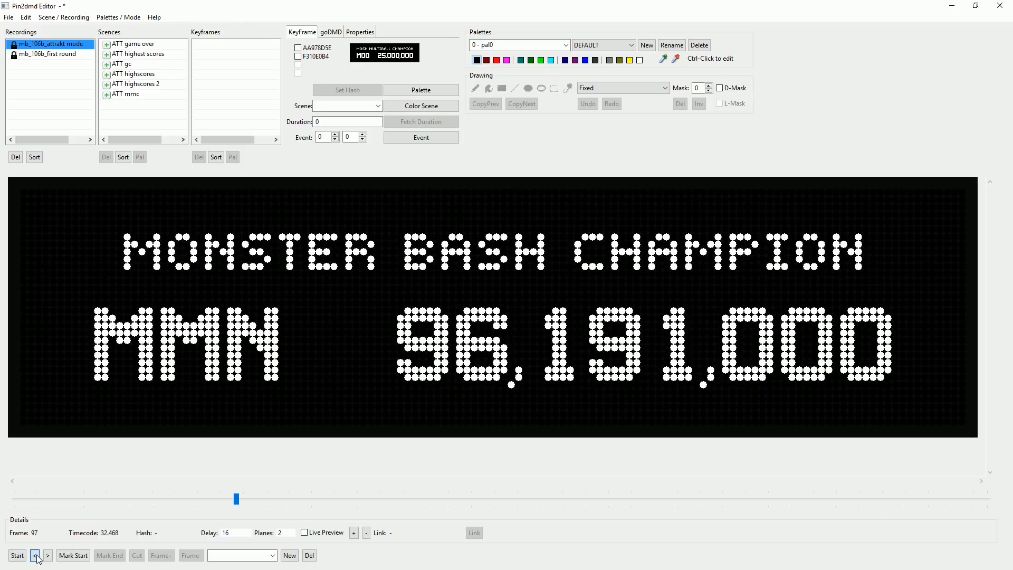
left_click(48, 557)
left_click(73, 556)
left_click(110, 555)
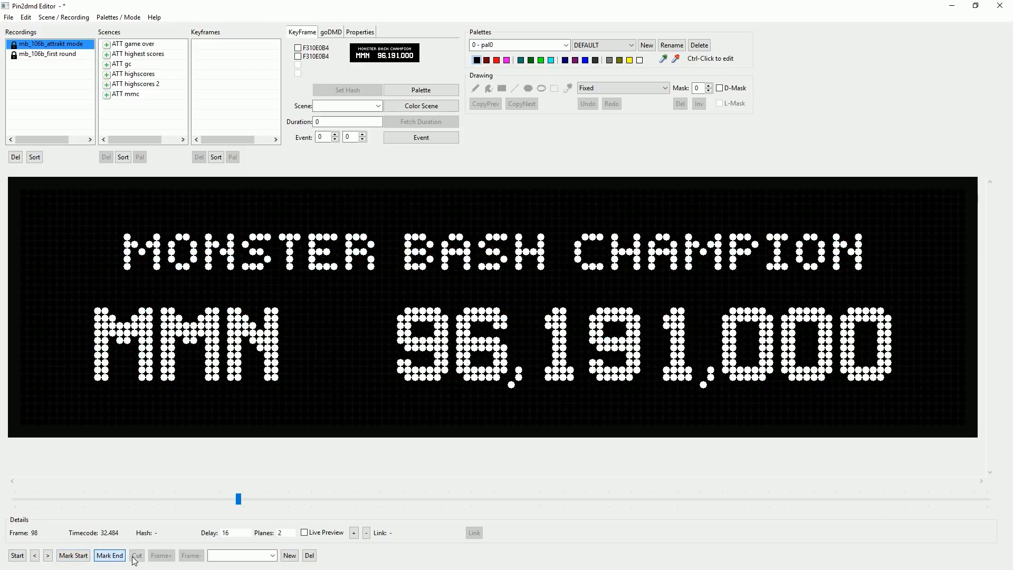
left_click(137, 556)
Rename the new MONSTER BASH CHAMPION scene as "ATT mbc".
double_click(126, 105)
type("ATT mbc")
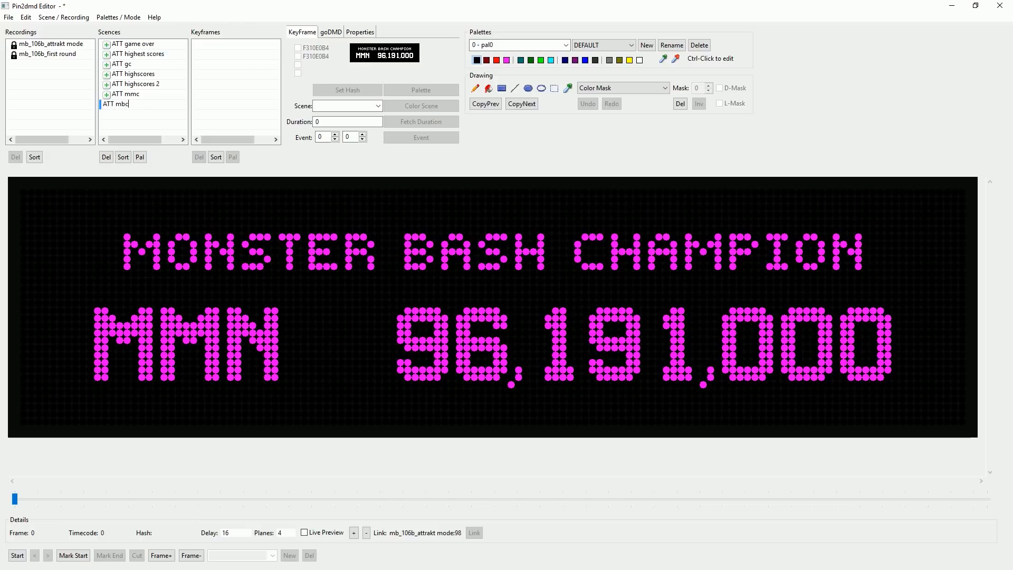
key("Return")
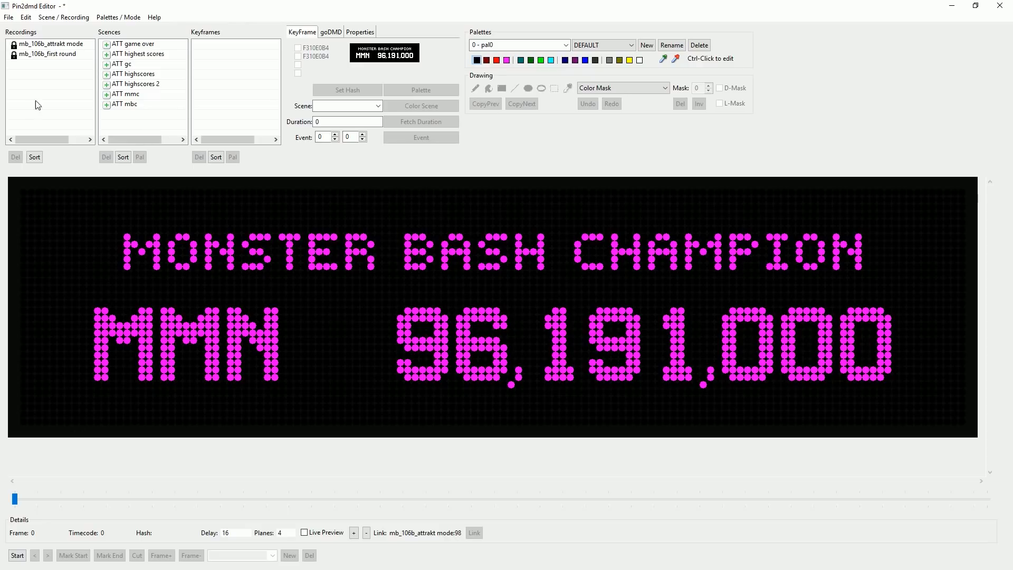
Cut the clean MONSTERS/ROCK CHAMPION frame, frame 101 of the attrakt mode recording, into a new scene named "ATT mrc".
left_click(48, 44)
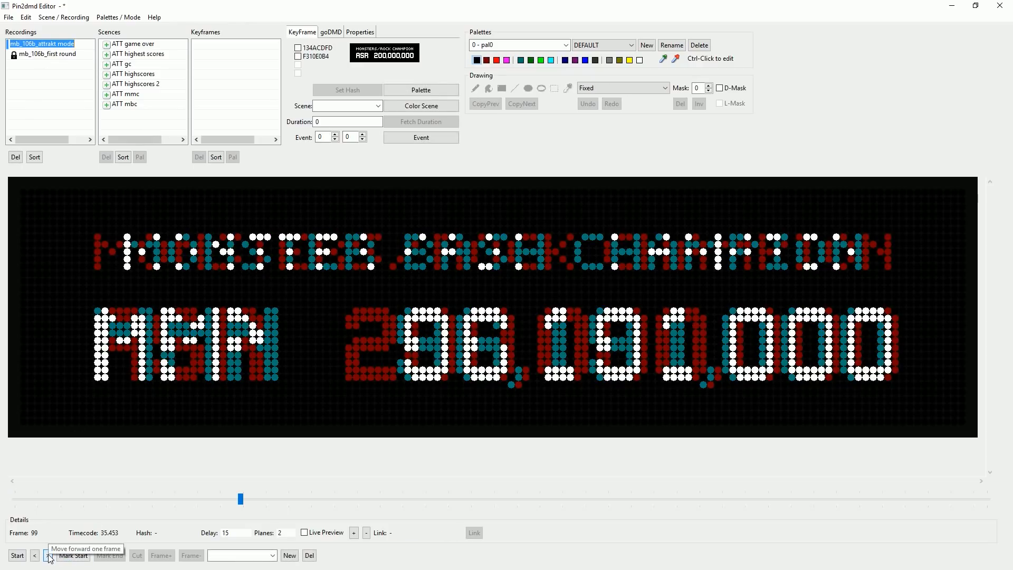
left_click(49, 556)
left_click(18, 556)
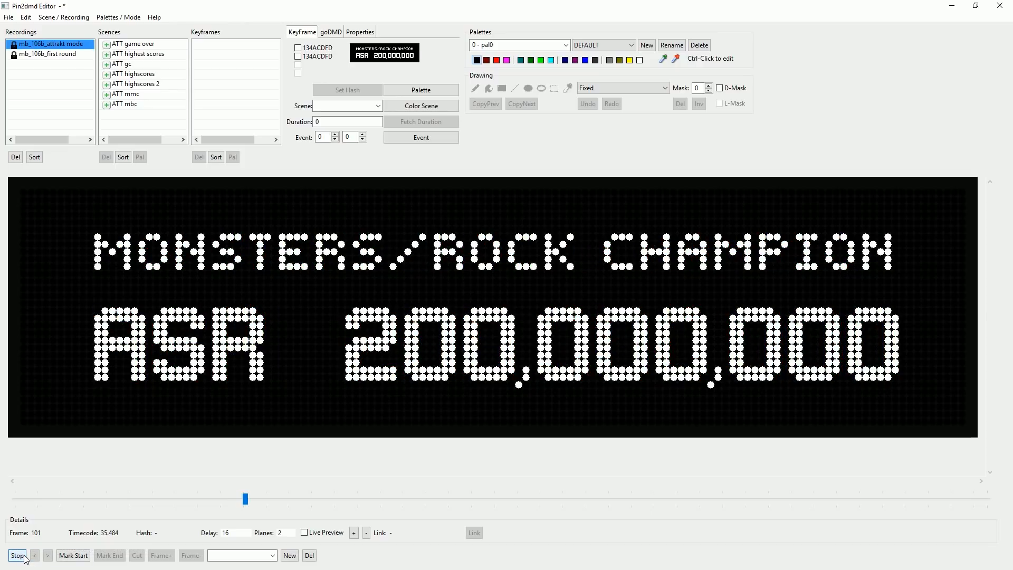
left_click(24, 556)
left_click(35, 556)
left_click(47, 555)
left_click(73, 556)
left_click(110, 556)
left_click(137, 555)
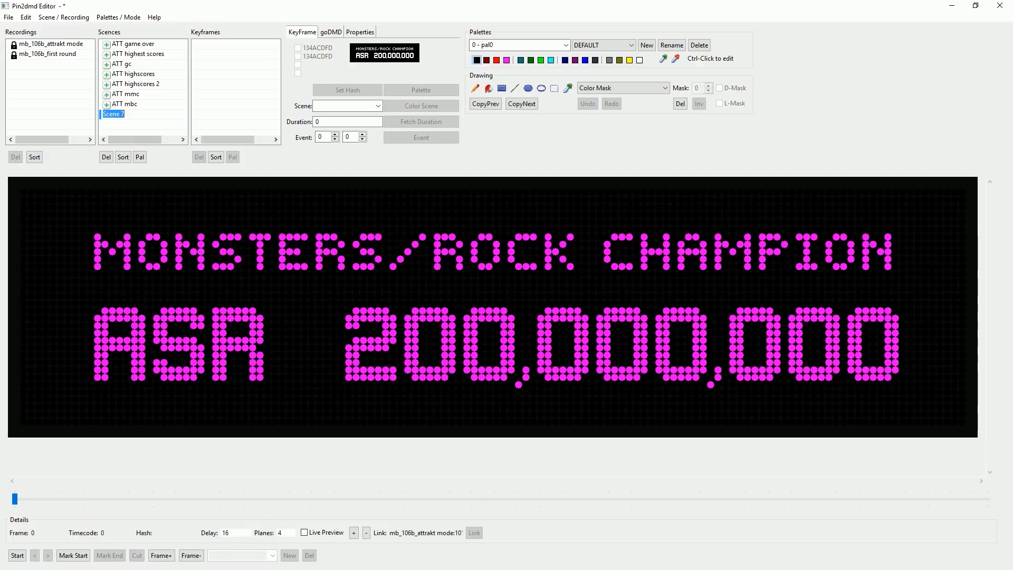
type("a")
key("Return")
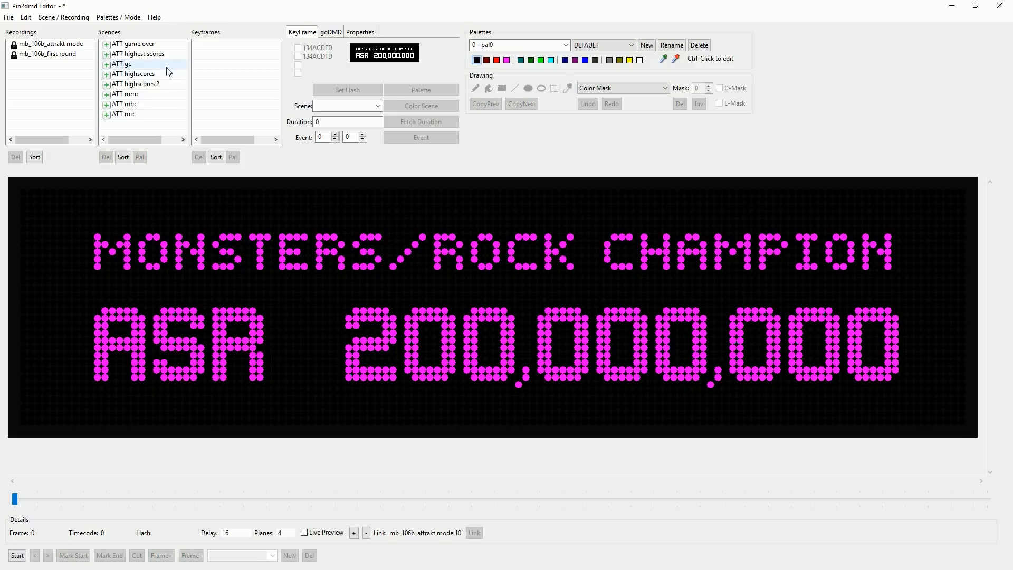
Advance the attrakt mode recording to the clean REPLAY AT frame, frame 104, and cut that single frame into a new scene.
left_click(58, 45)
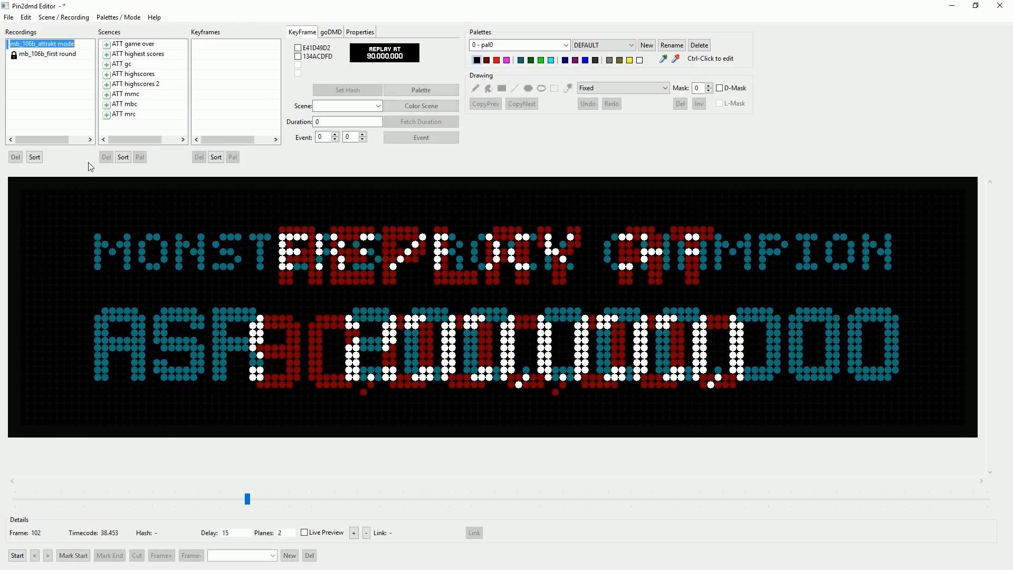
left_click(16, 557)
left_click(16, 557)
left_click(35, 556)
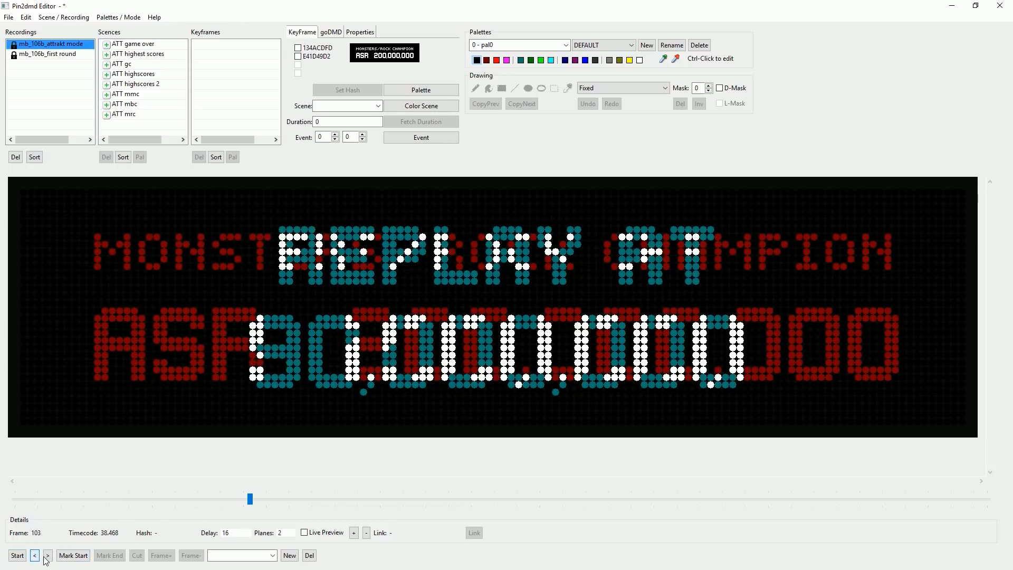
left_click(47, 556)
left_click(110, 556)
left_click(137, 555)
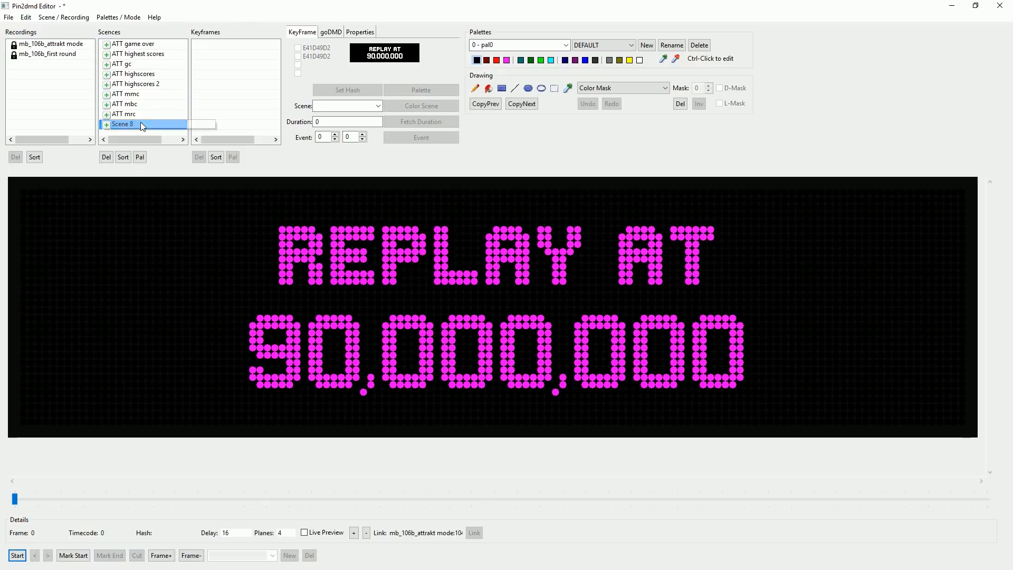
Rename the new REPLAY AT scene as "ATT replay at x".
type("ATT")
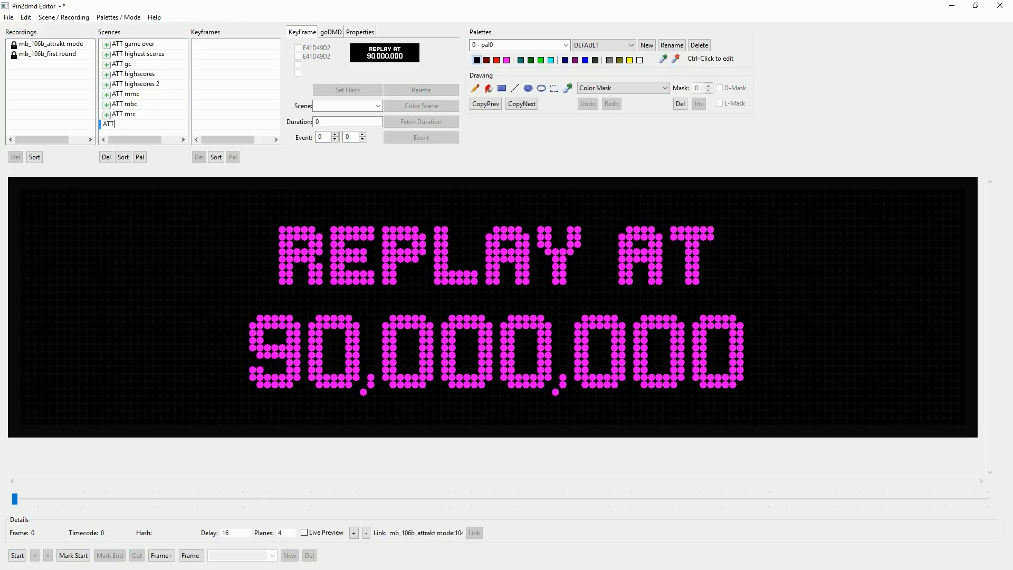
type(" replay at x")
key("Return")
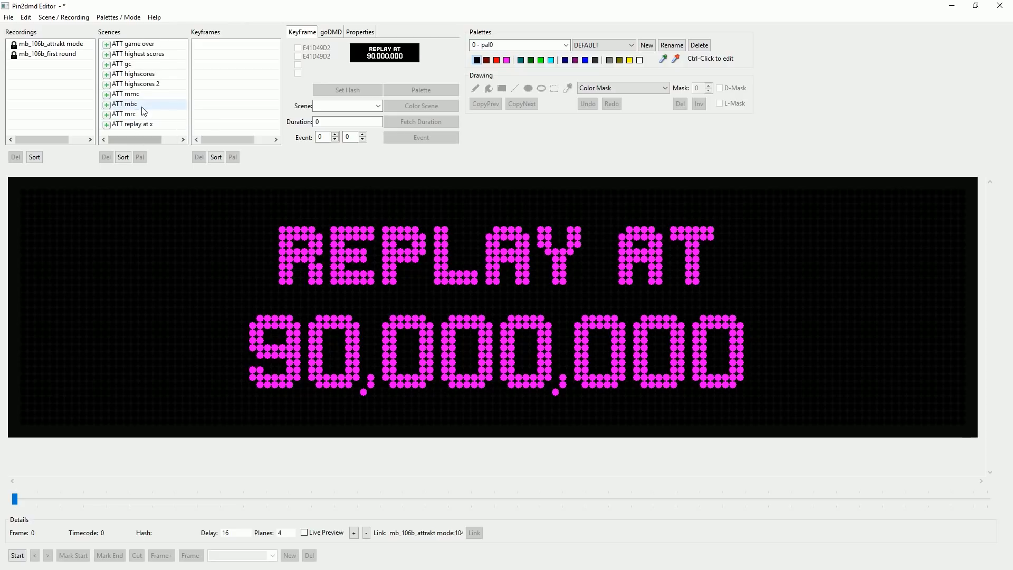
Move the attrakt mode recording to the clean Williams logo frame, frame 107, and cut that single frame into a new scene.
left_click(42, 41)
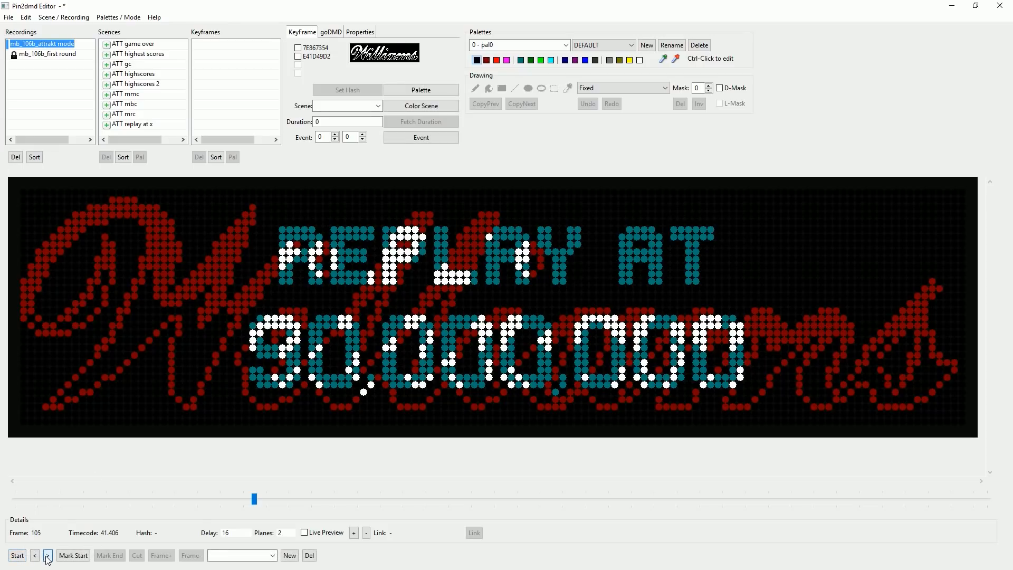
left_click(48, 556)
left_click(48, 555)
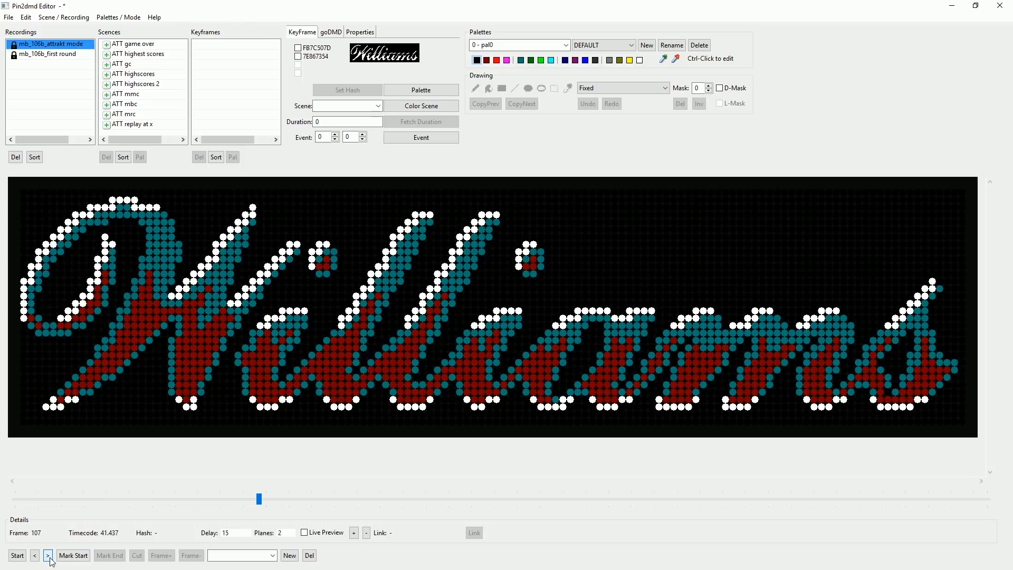
left_click(17, 555)
left_click(34, 556)
left_click(35, 555)
left_click(35, 555)
left_click(73, 555)
left_click(109, 555)
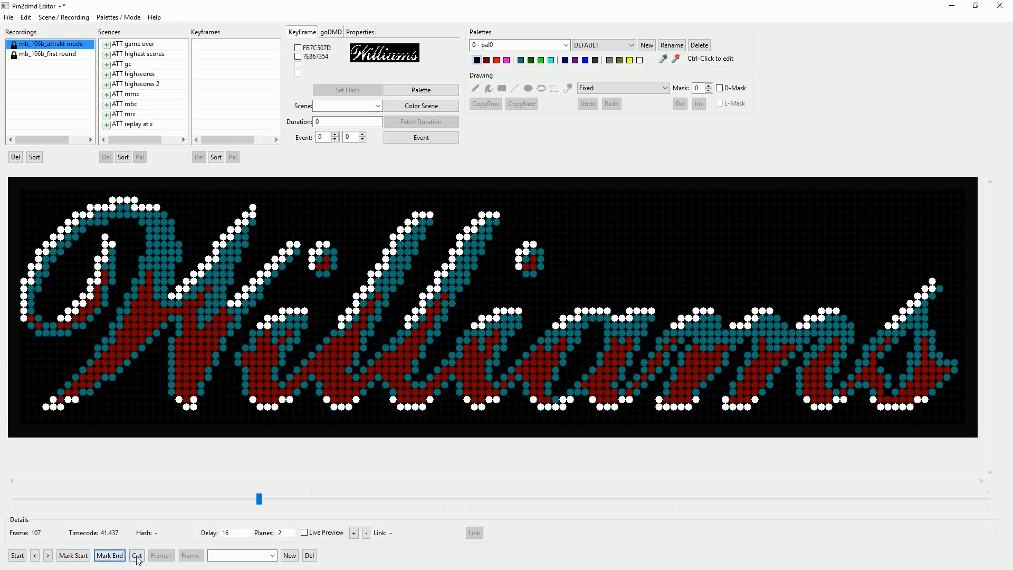
left_click(136, 555)
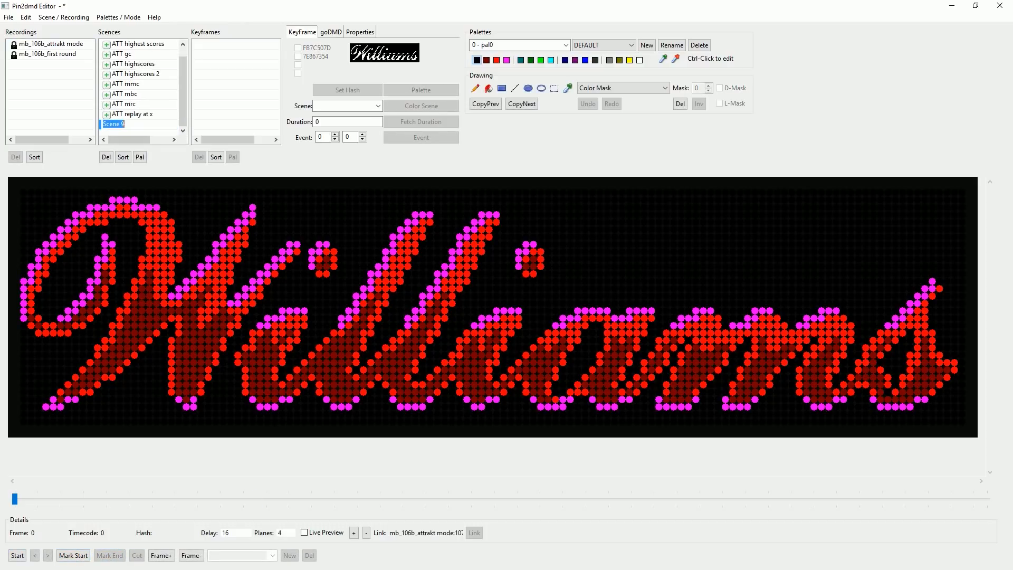
Rename the new Williams logo scene as "ATT williams logo".
type("ATT williams logo")
key("Return")
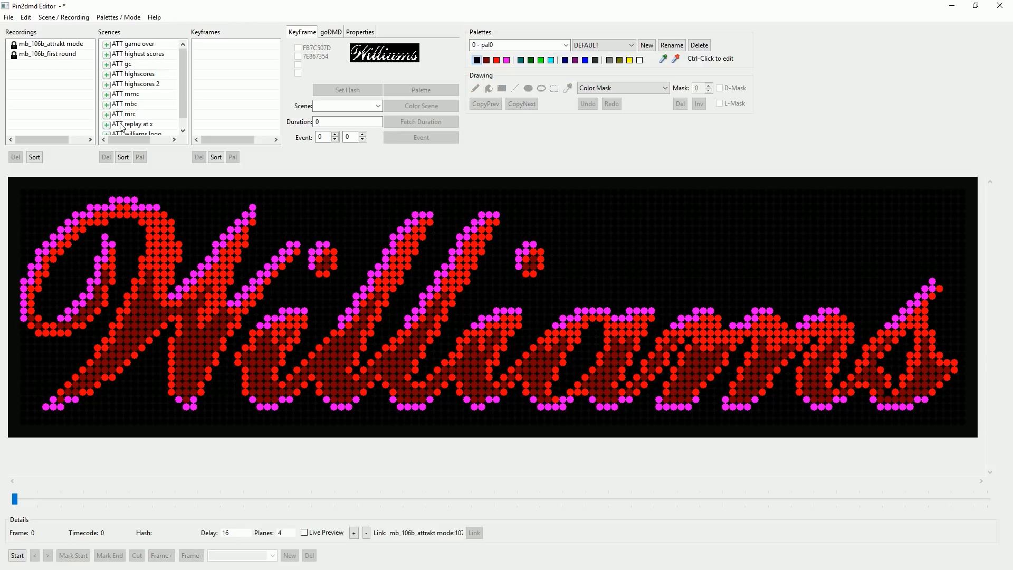
scroll(122, 127, "down", 1)
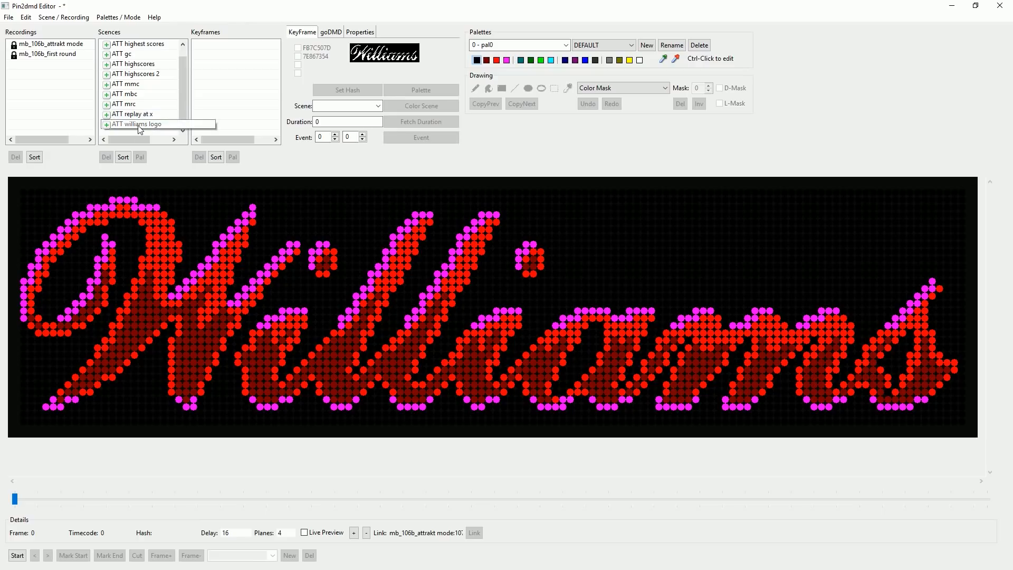
Advance the attrakt mode recording to the clean PRESENTS frame, frame 110, and cut that single frame into a new scene.
left_click(45, 44)
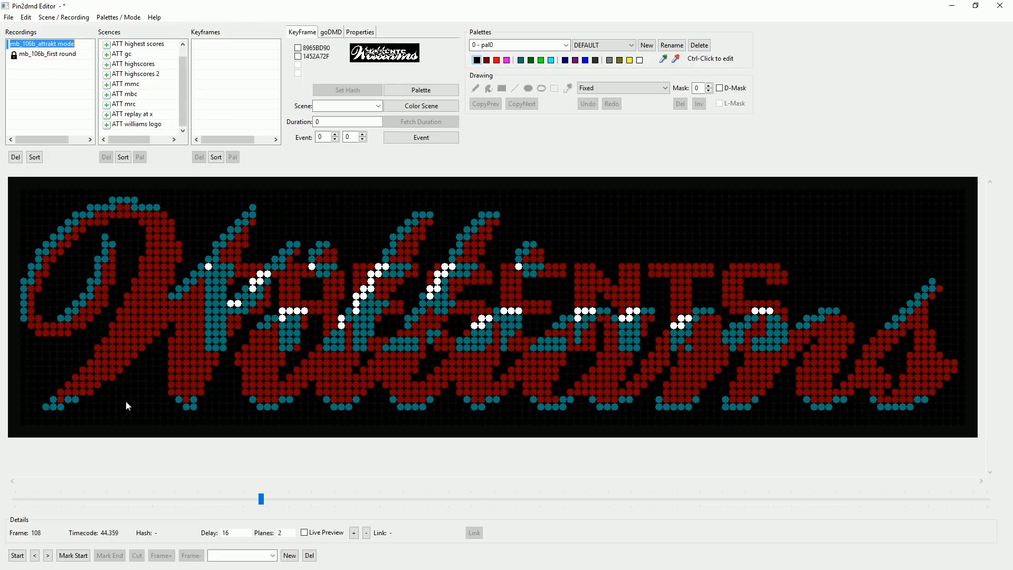
left_click(48, 555)
left_click(48, 556)
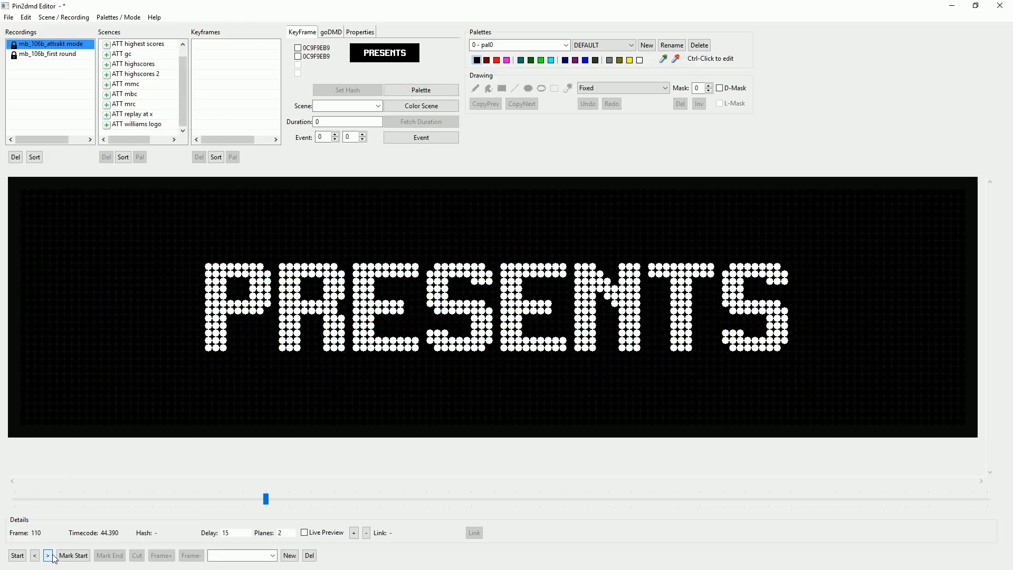
left_click(74, 555)
left_click(109, 555)
left_click(137, 555)
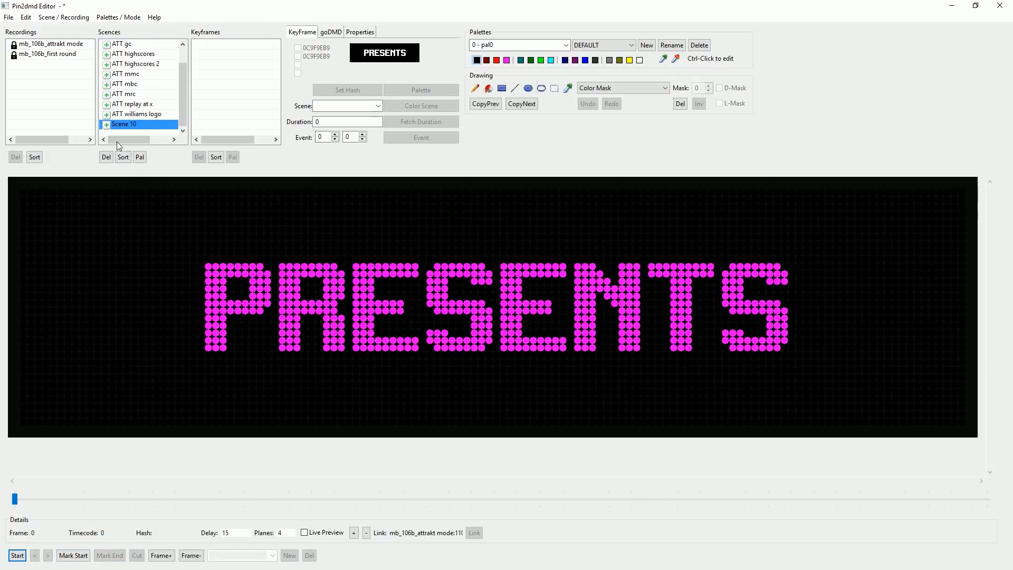
Rename the new PRESENTS scene as "ATT presents".
left_click(125, 127)
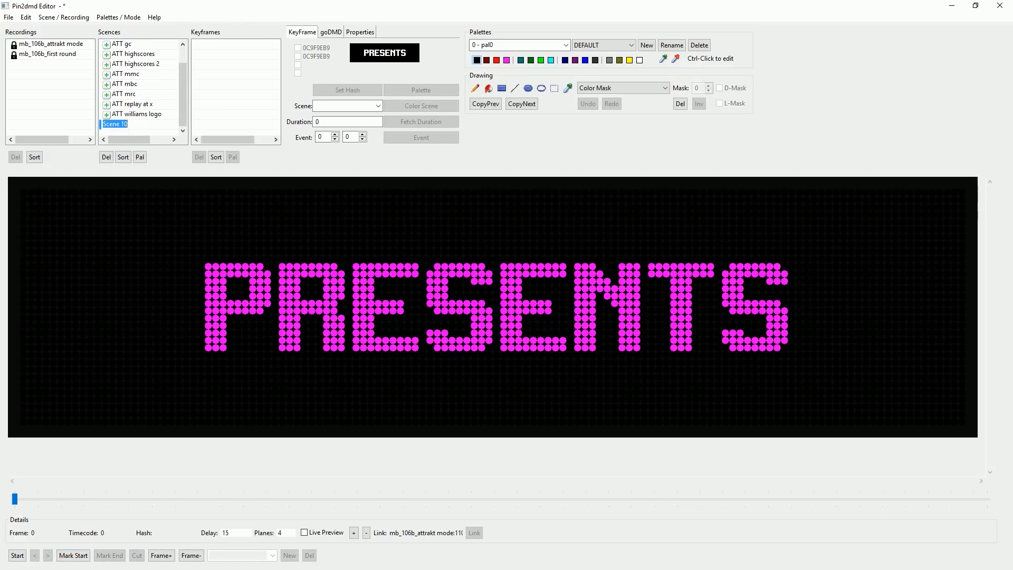
type("ATT presents")
key("Return")
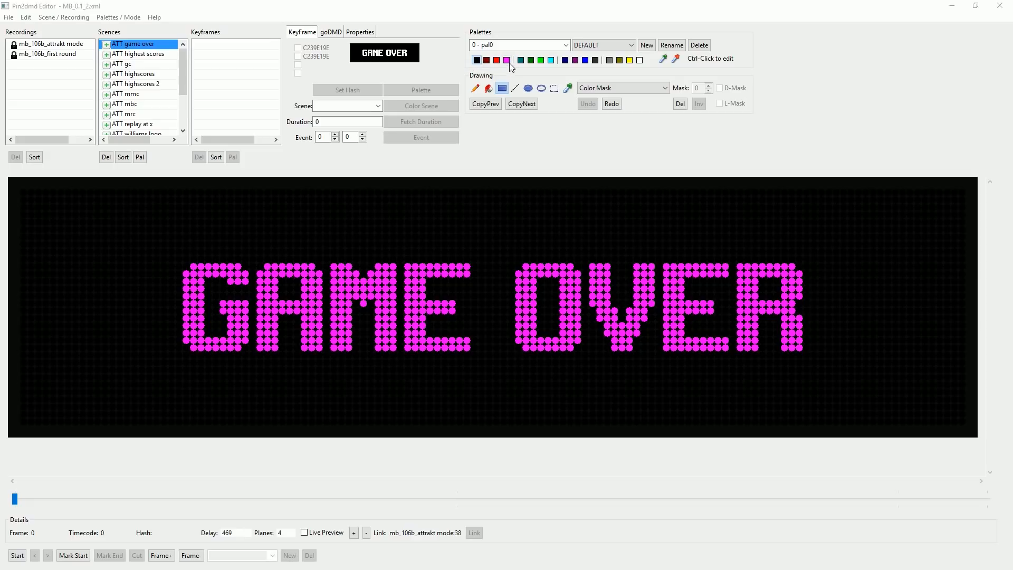
Create a new palette from pal0 and rename it as "game over", keeping its number 9 prefix.
left_click(647, 46)
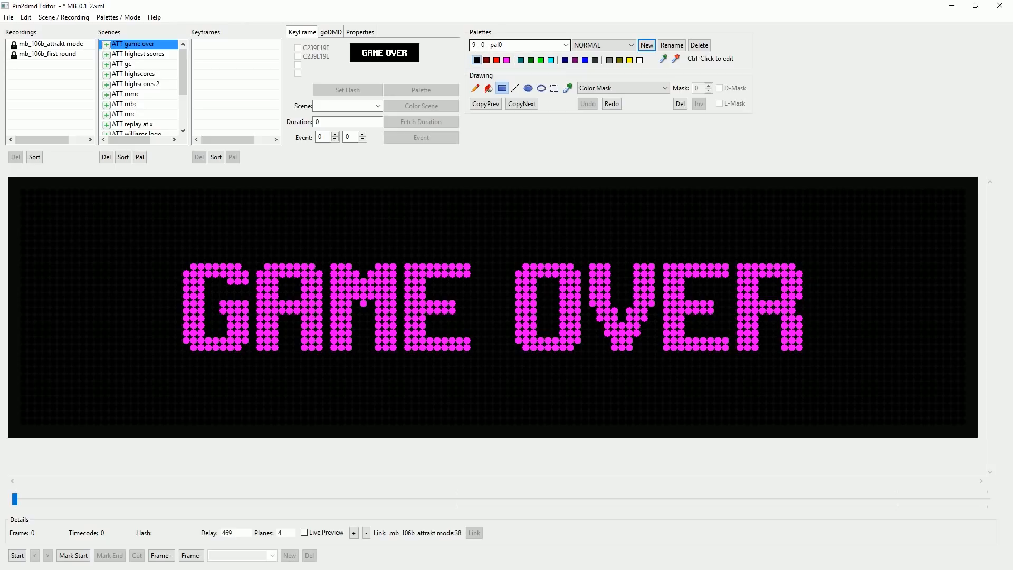
left_click(487, 46)
left_click(487, 46)
left_click_drag(481, 45, 504, 45)
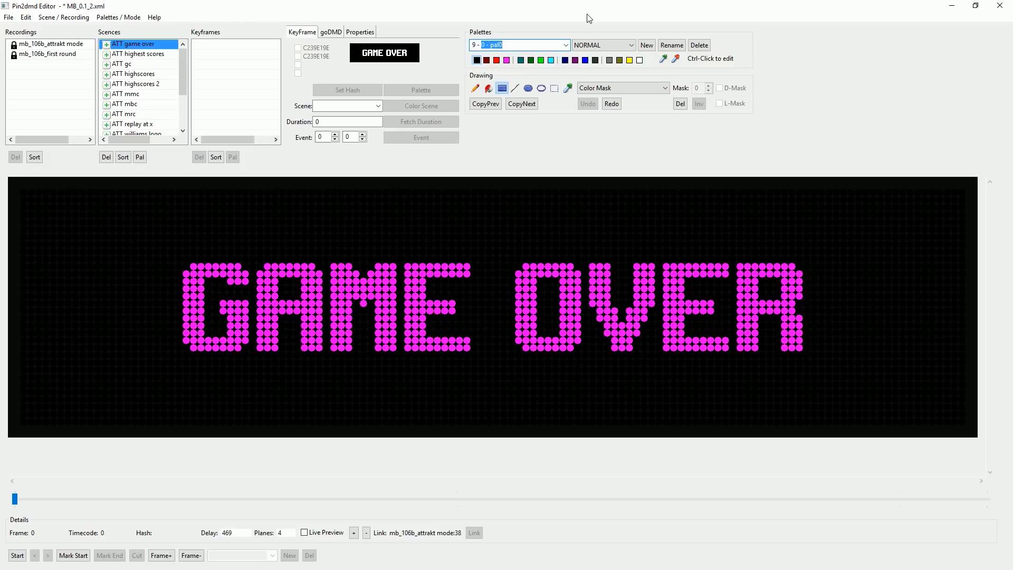
type("game over")
left_click(673, 47)
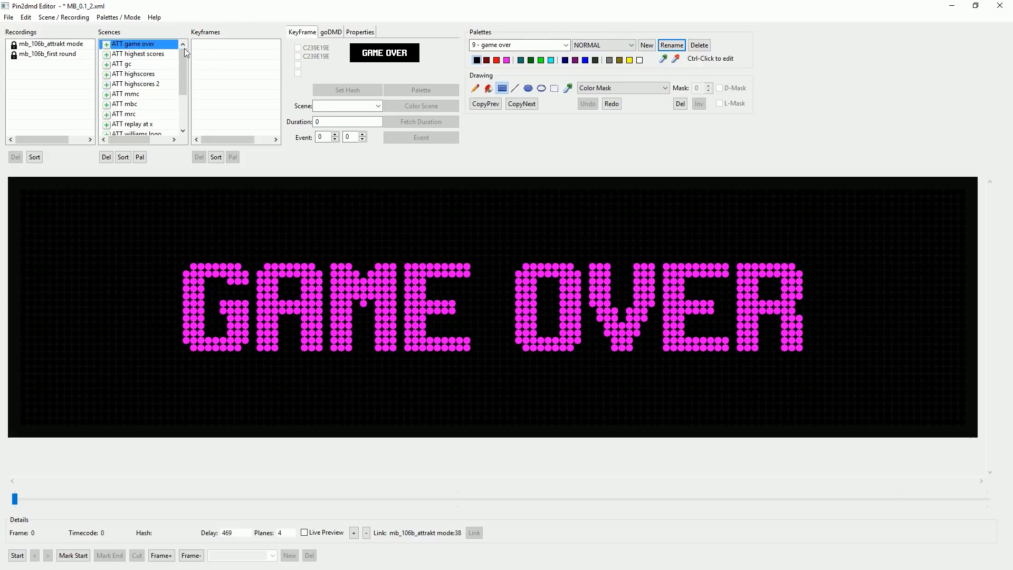
Assign the game over palette to the ATT game over scene and check the scene's palette selection.
left_click(151, 47)
left_click(140, 158)
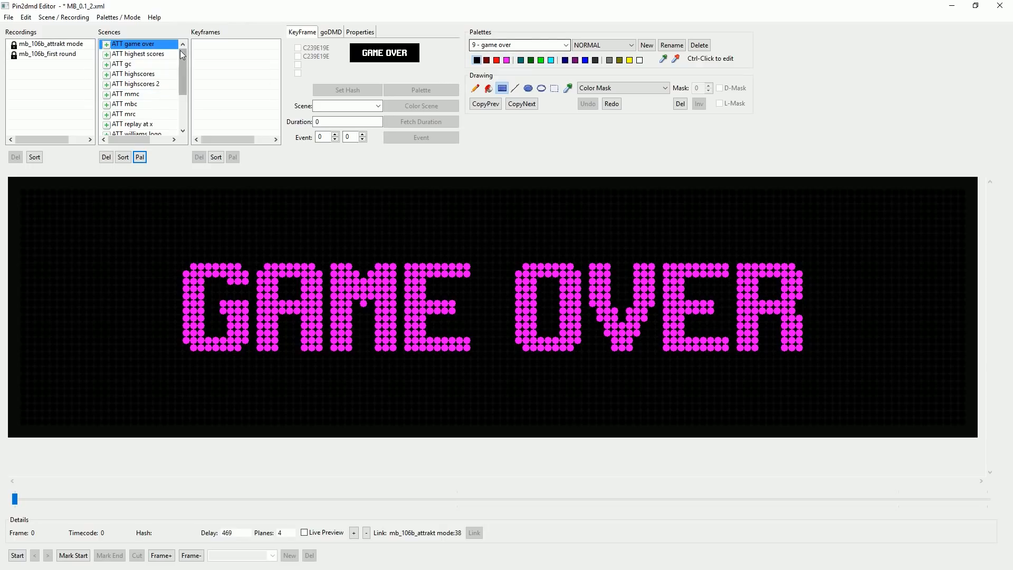
left_click(134, 46)
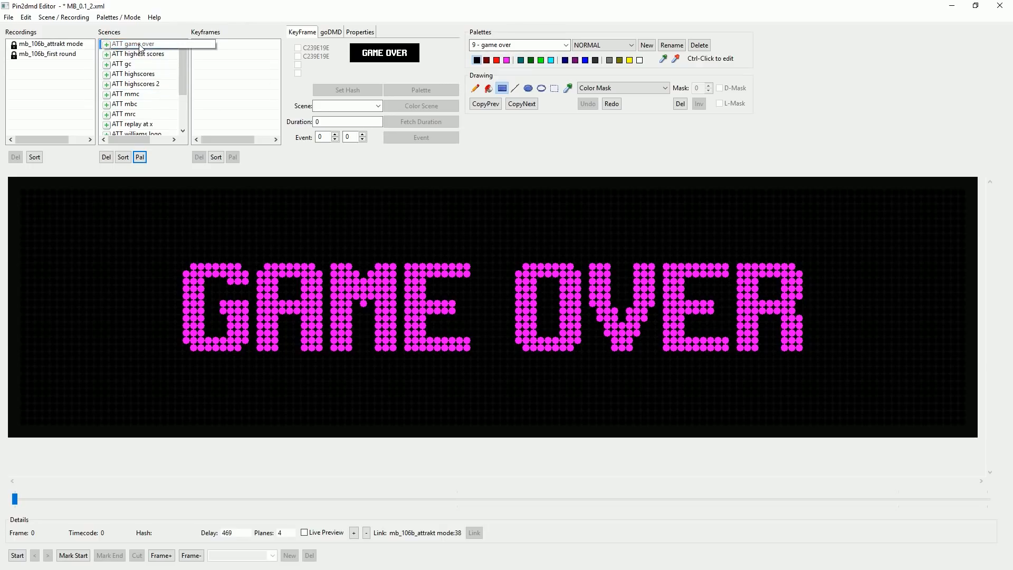
left_click(566, 46)
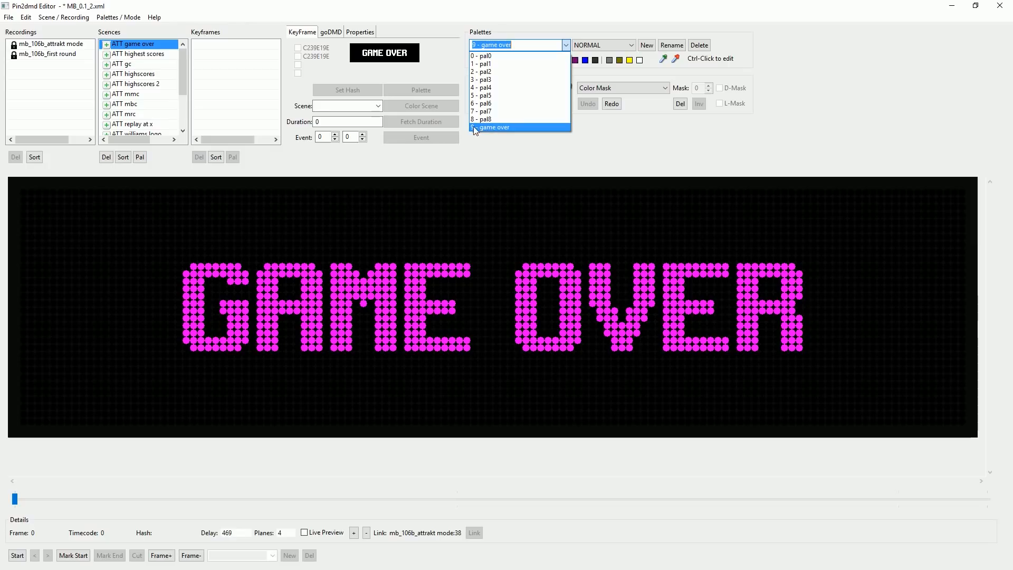
left_click(602, 137)
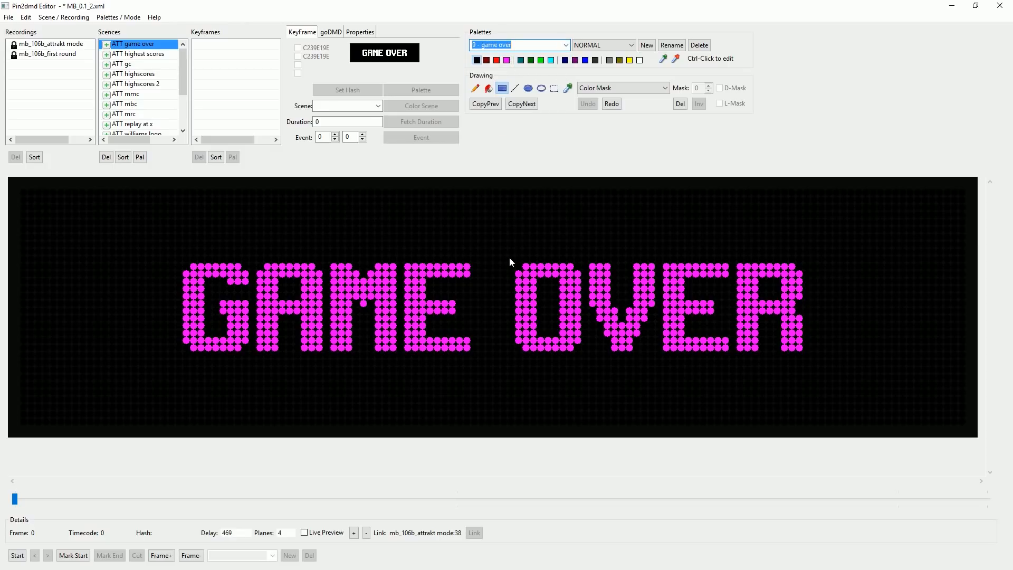
Change the magenta text colour in the game over palette to red (FF0000) and compare the scene with ATT highest scores.
left_click(507, 60, "ctrl")
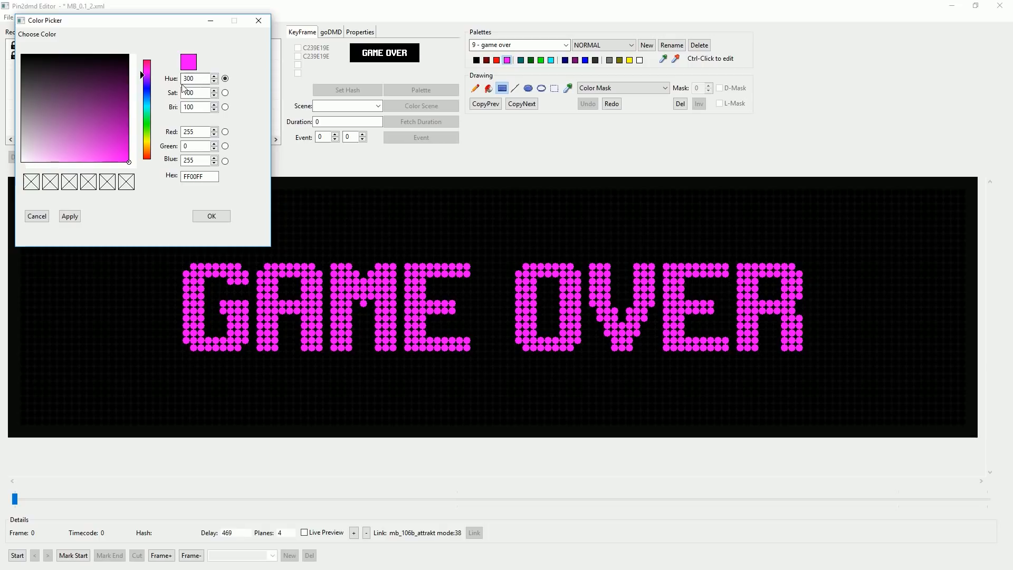
left_click(147, 127)
left_click_drag(146, 127, 159, 173)
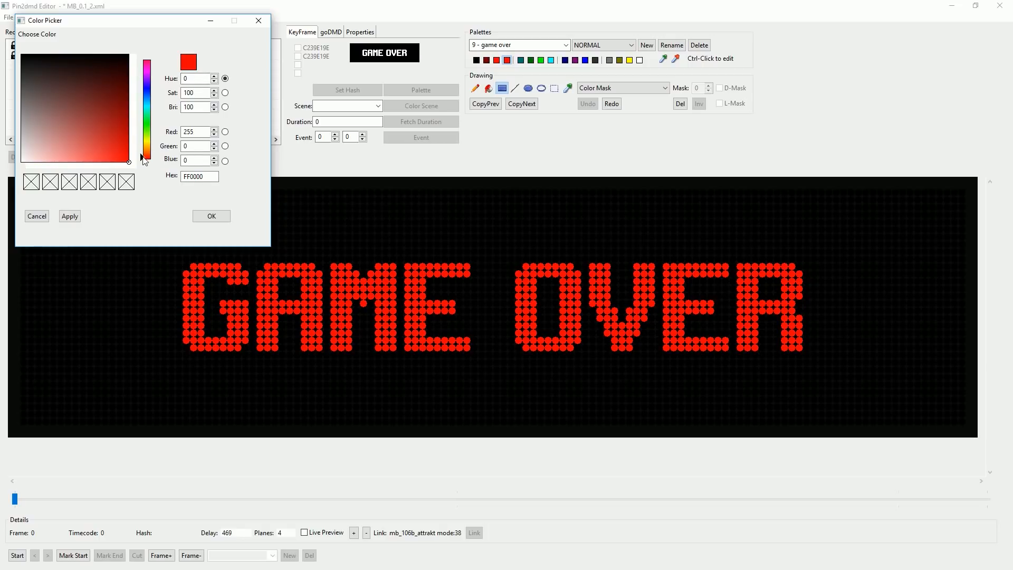
left_click(212, 217)
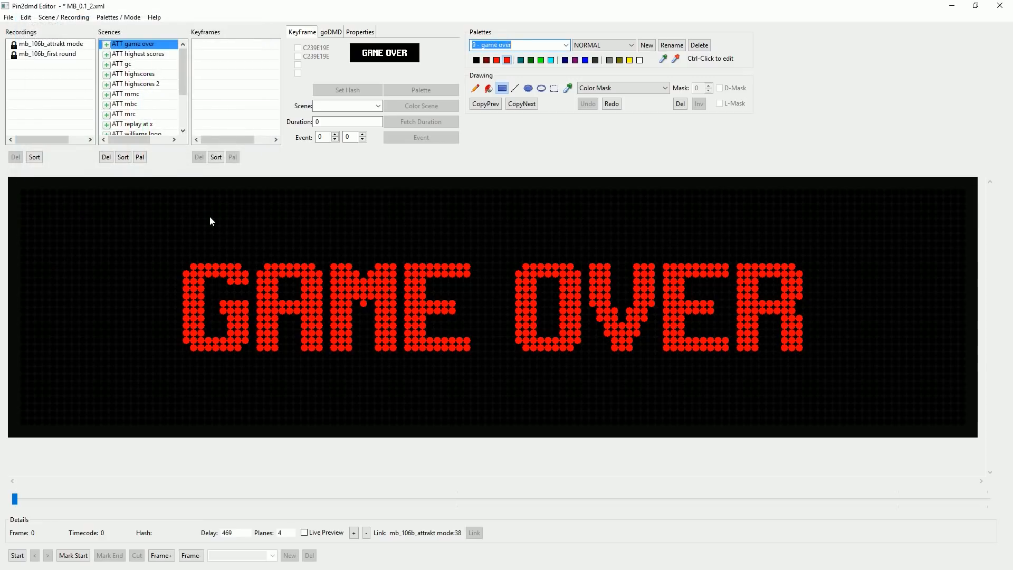
left_click(142, 56)
left_click(144, 44)
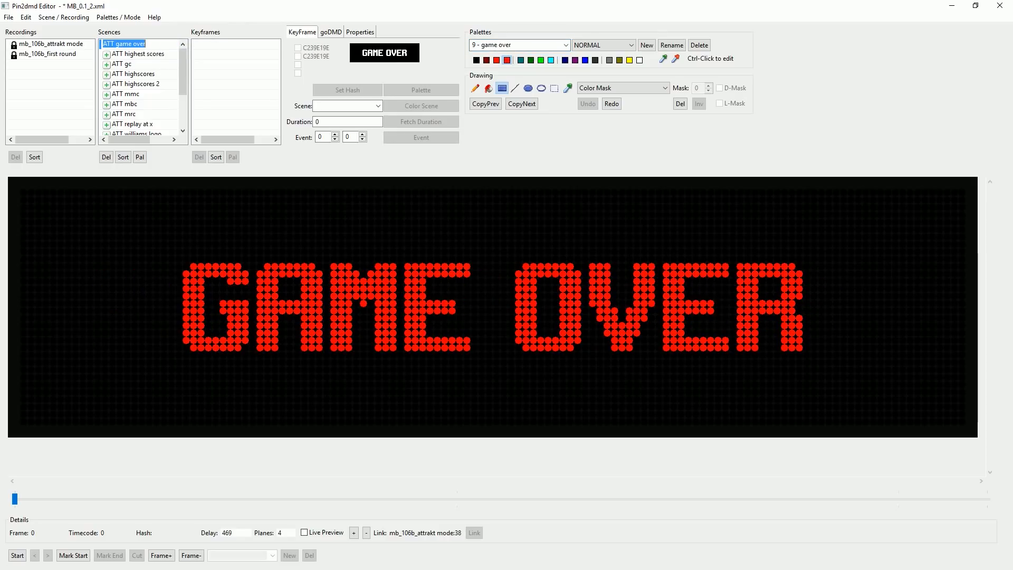
left_click(143, 56)
left_click(136, 43)
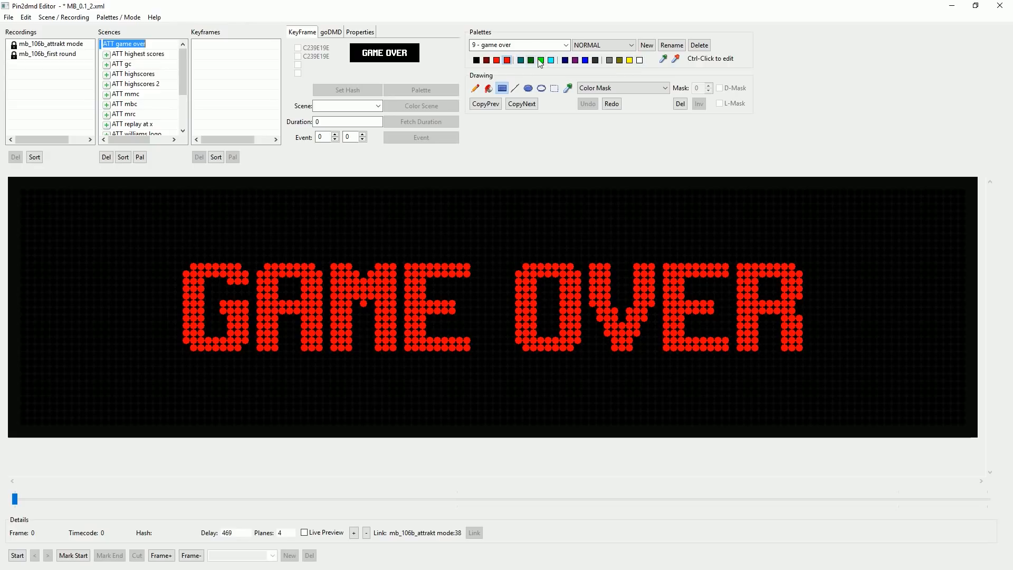
Recolour the upper part of the GAME OVER text with the cyan colour group and set that group's teal background colour to black.
left_click(502, 88)
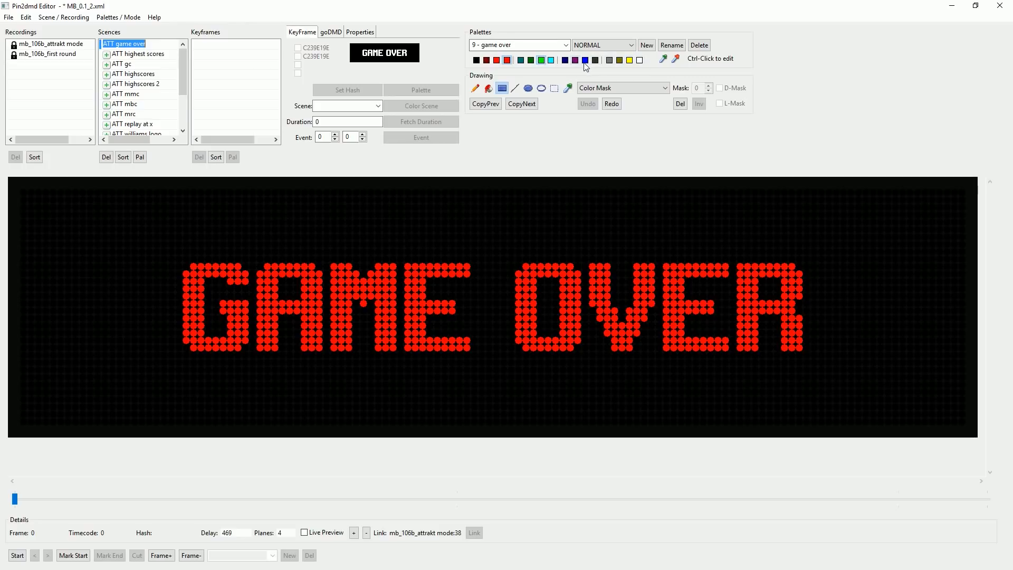
mouse_move(51, 267)
left_mouse_down()
mouse_move(796, 268)
mouse_move(943, 286)
left_mouse_up()
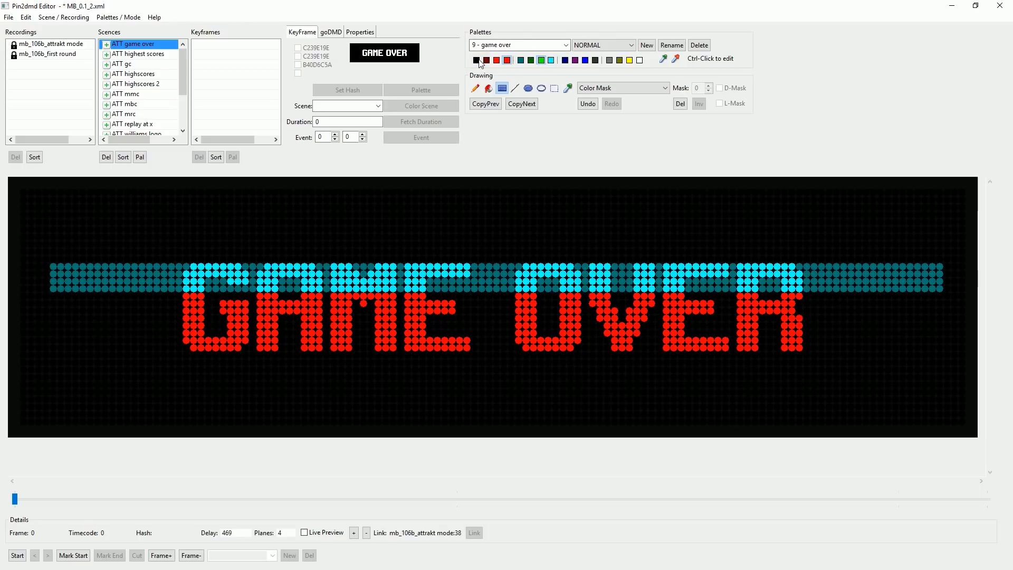
left_click(522, 62, "ctrl")
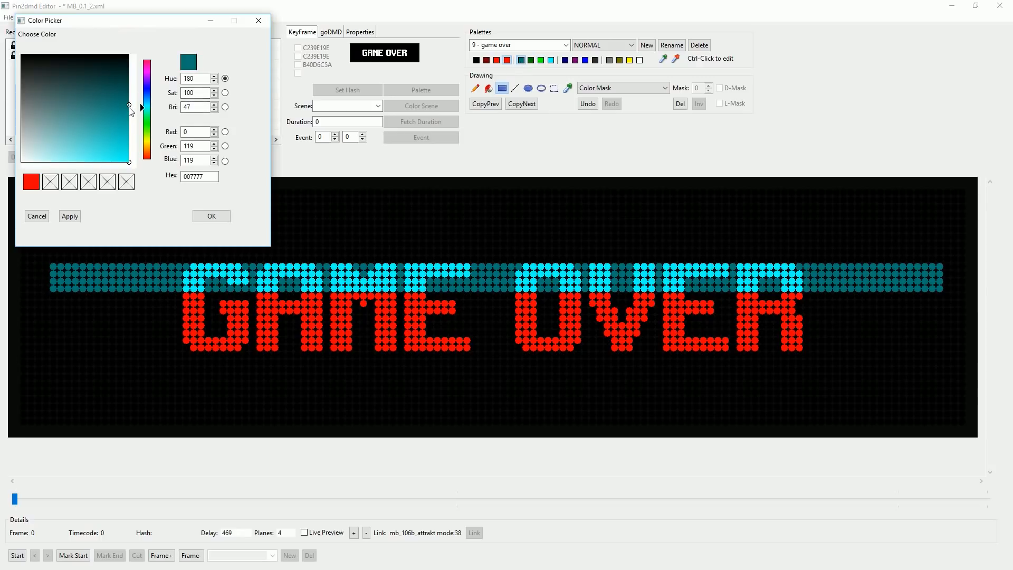
left_click_drag(95, 93, 2, 46)
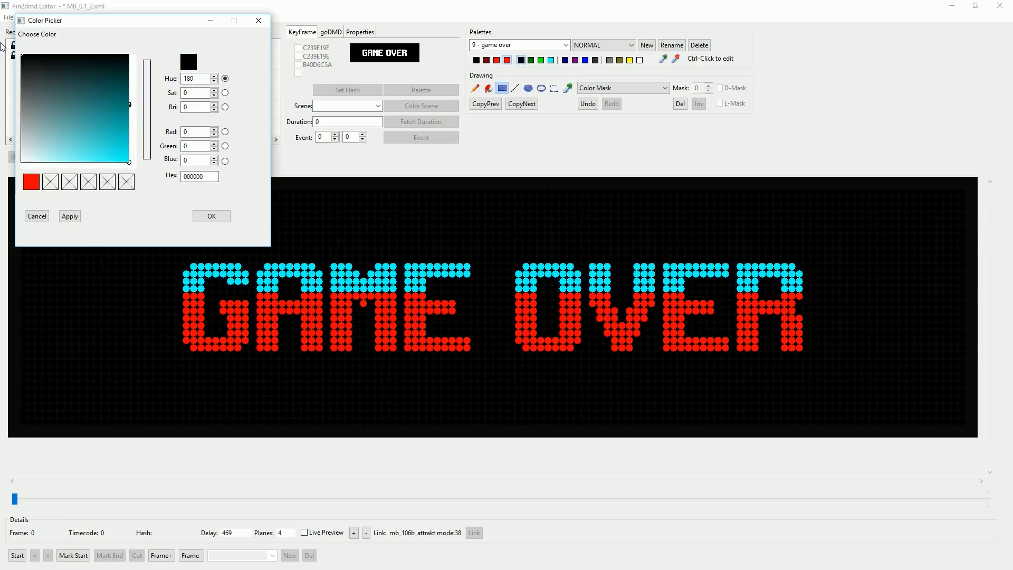
left_click(212, 216)
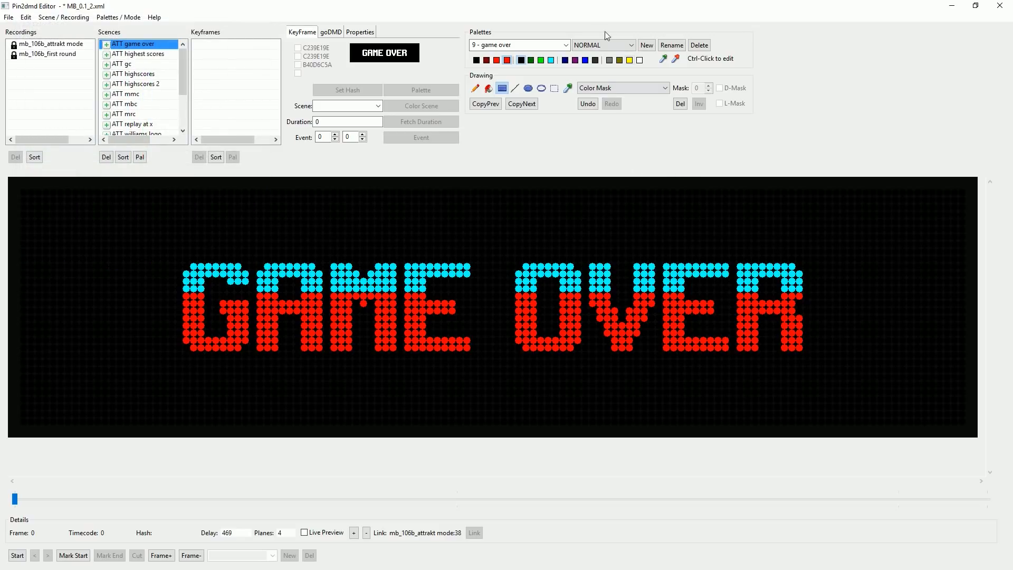
Paint a band across the middle of GAME OVER with the dark blue and grey colour group and a lower band with the white group.
left_click(596, 61)
left_click_drag(38, 297, 981, 327)
left_click(640, 61)
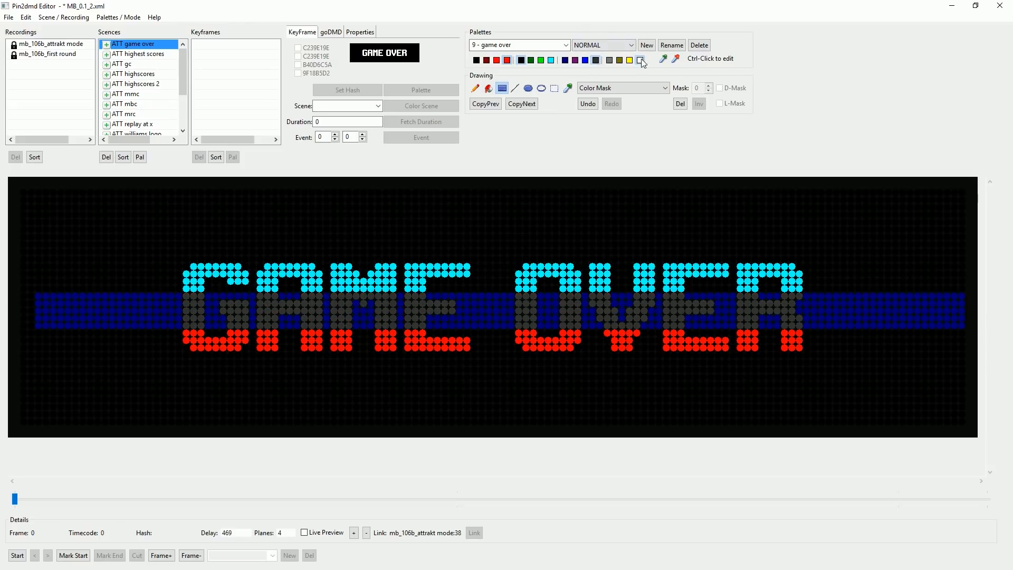
left_click_drag(32, 332, 996, 359)
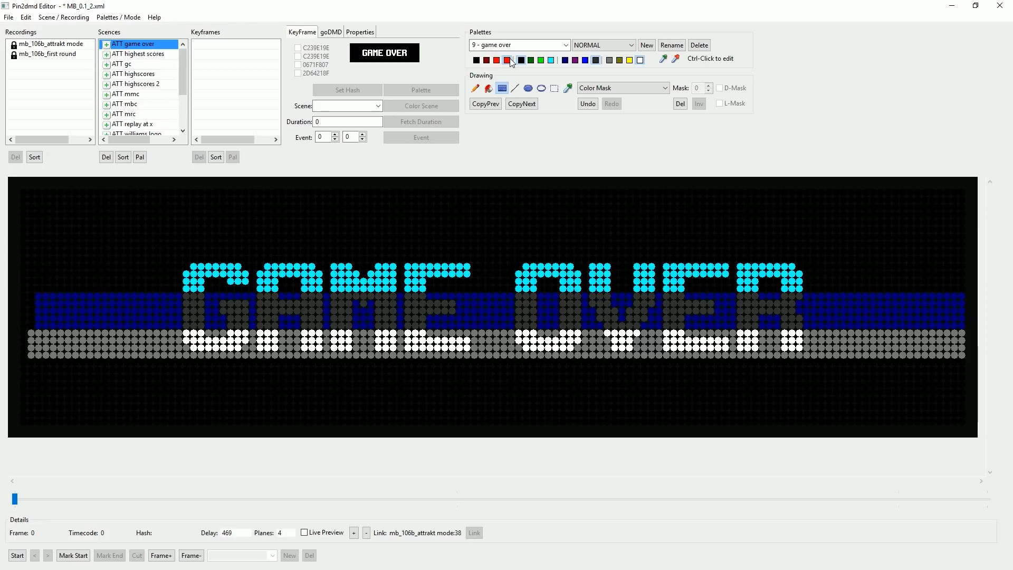
Set the dark blue and grey background colours of the third and fourth colour groups to black (000000).
left_click(509, 61)
left_click(565, 60)
left_click(566, 60, "ctrl")
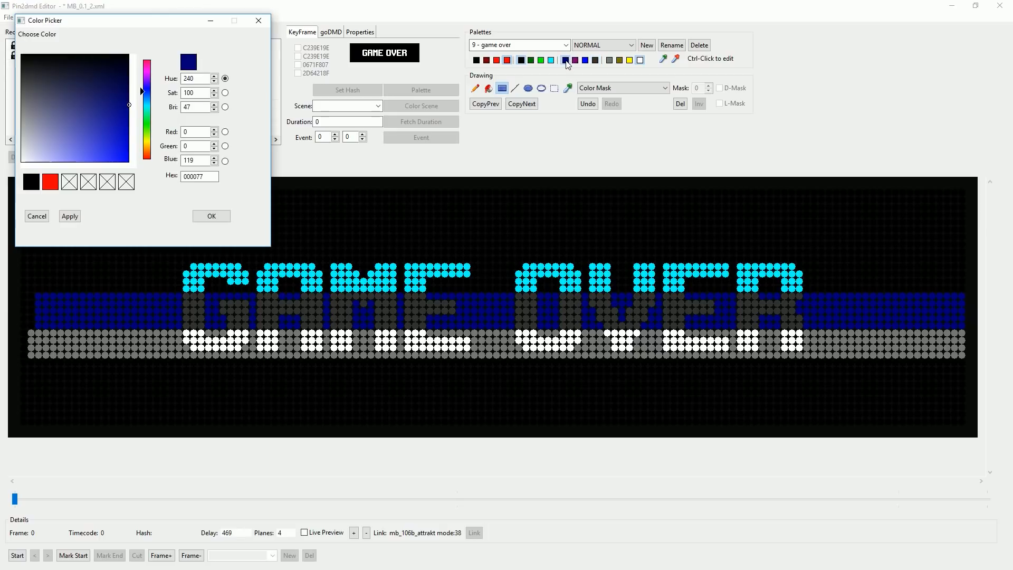
left_click_drag(83, 94, 6, 22)
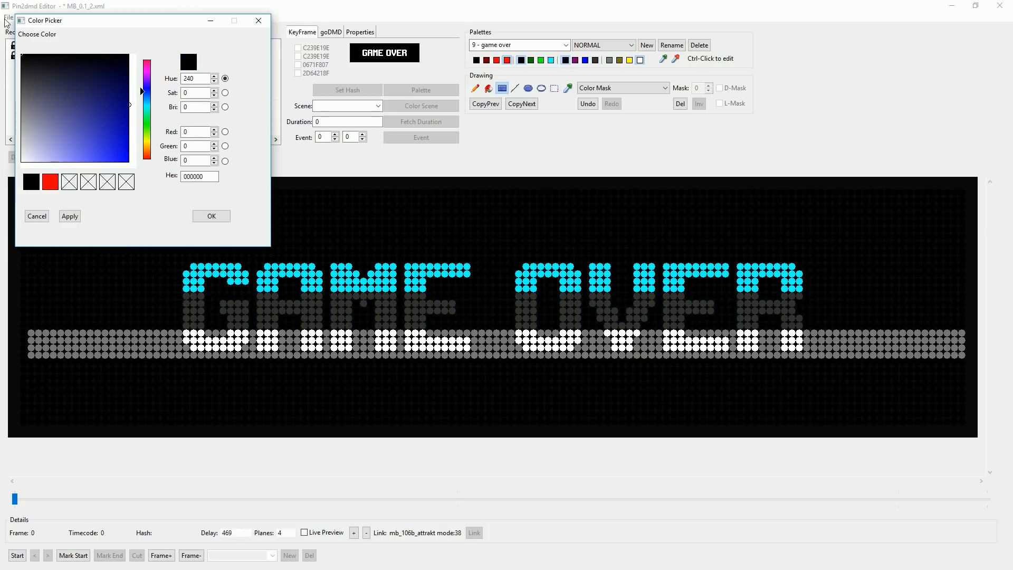
left_click(211, 216)
left_click(611, 60, "ctrl")
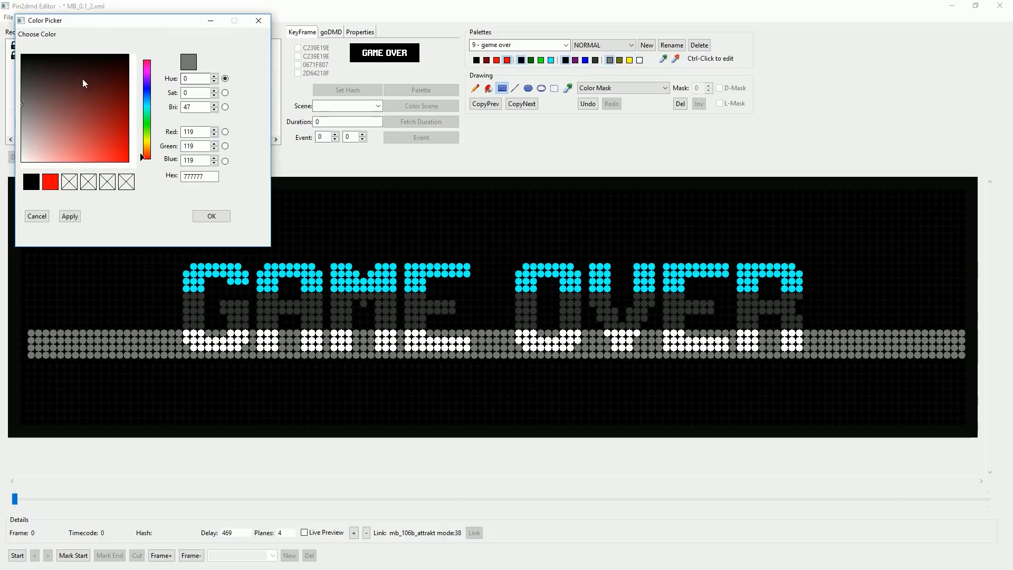
left_click_drag(86, 78, 22, 54)
left_click(211, 216)
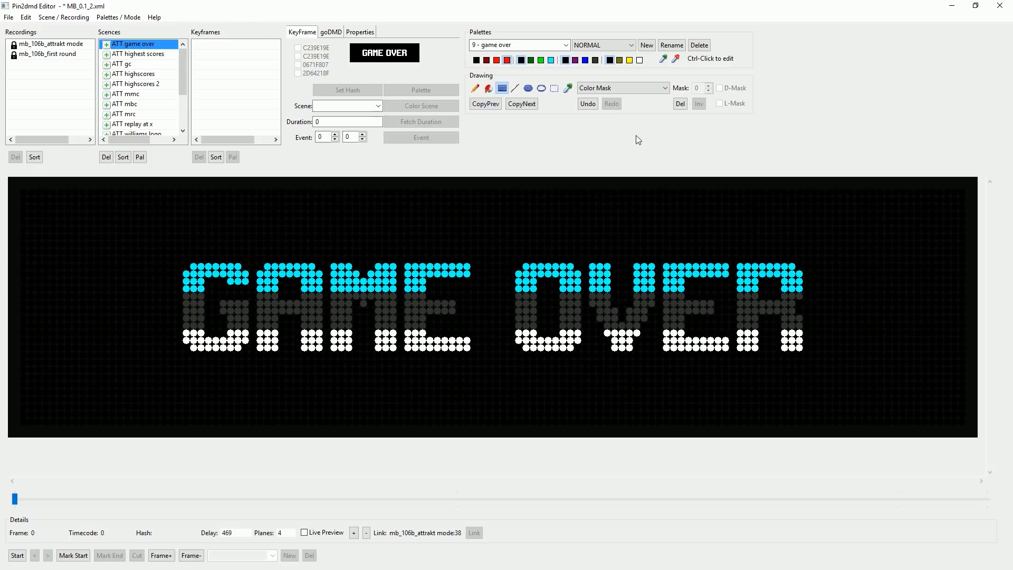
Repaint the whole game over frame with the first colour group so all the lettering is red.
left_click(504, 91)
left_click_drag(18, 185, 1012, 448)
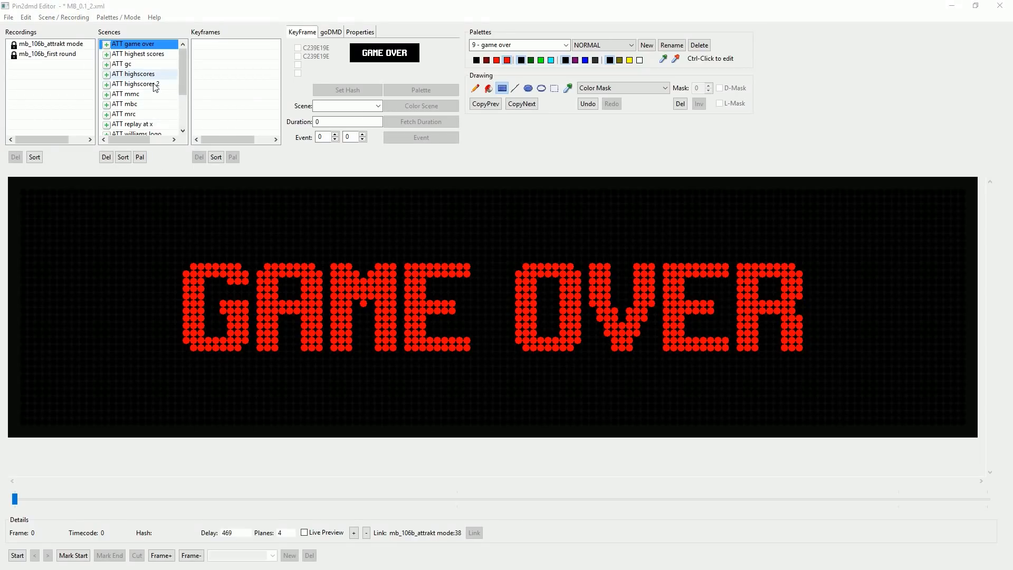
Create a new palette for the ATT highest scores scene, rename it "10 - highest scores" and assign it to that scene.
double_click(146, 55)
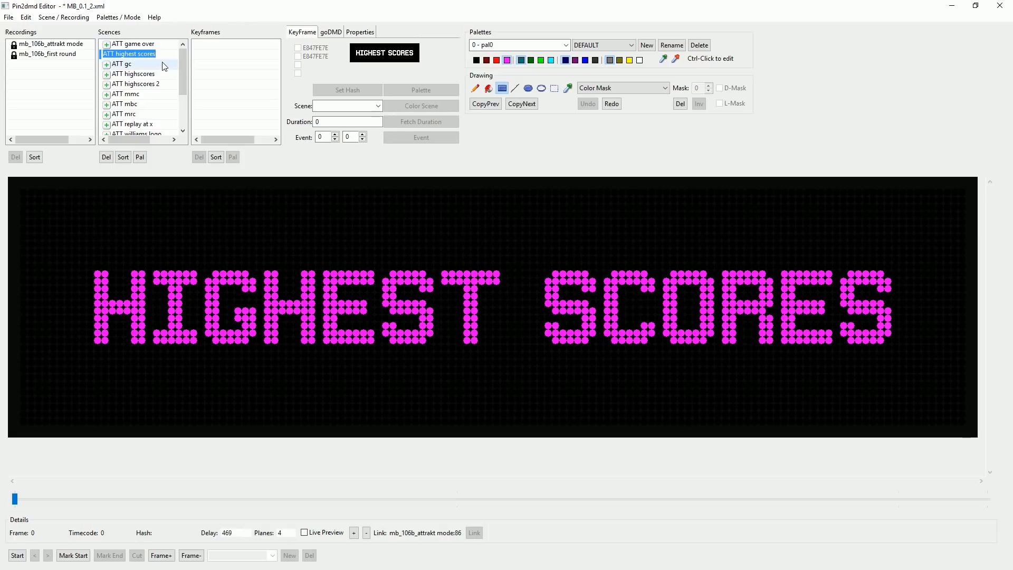
key("Return")
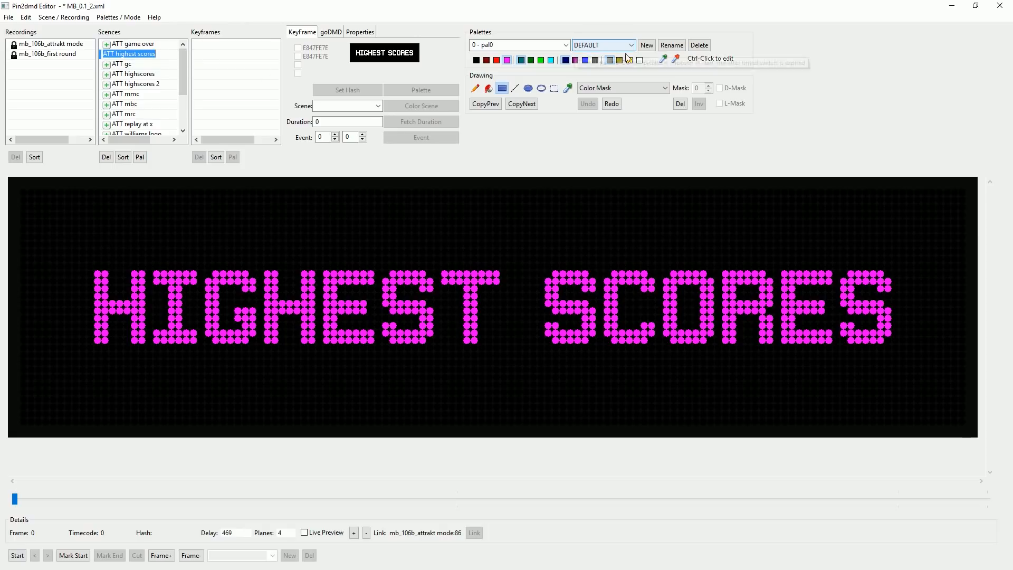
left_click(647, 45)
mouse_move(516, 46)
left_mouse_down()
mouse_move(472, 45)
mouse_move(520, 47)
left_mouse_up()
type("highes")
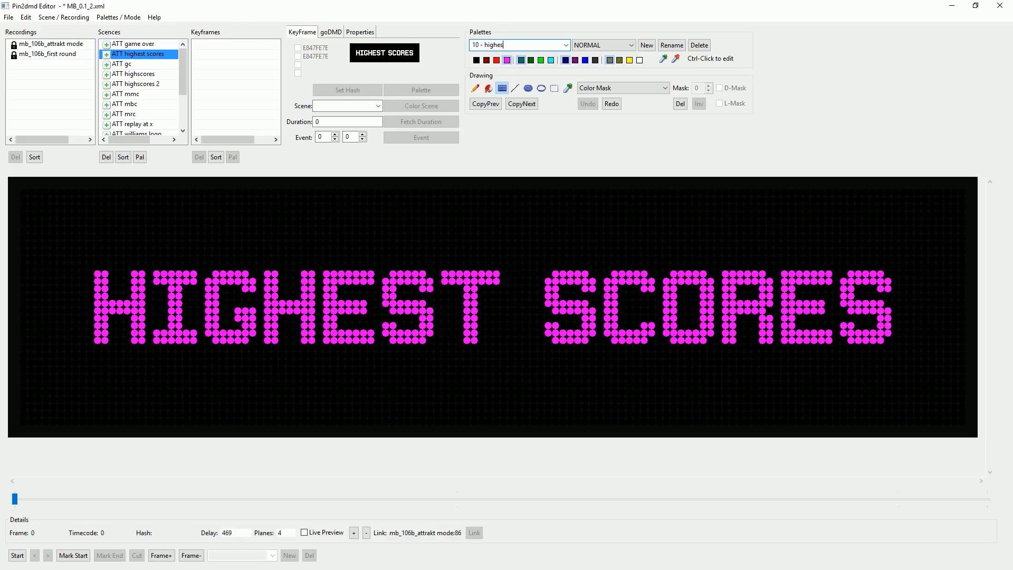
type("t scores")
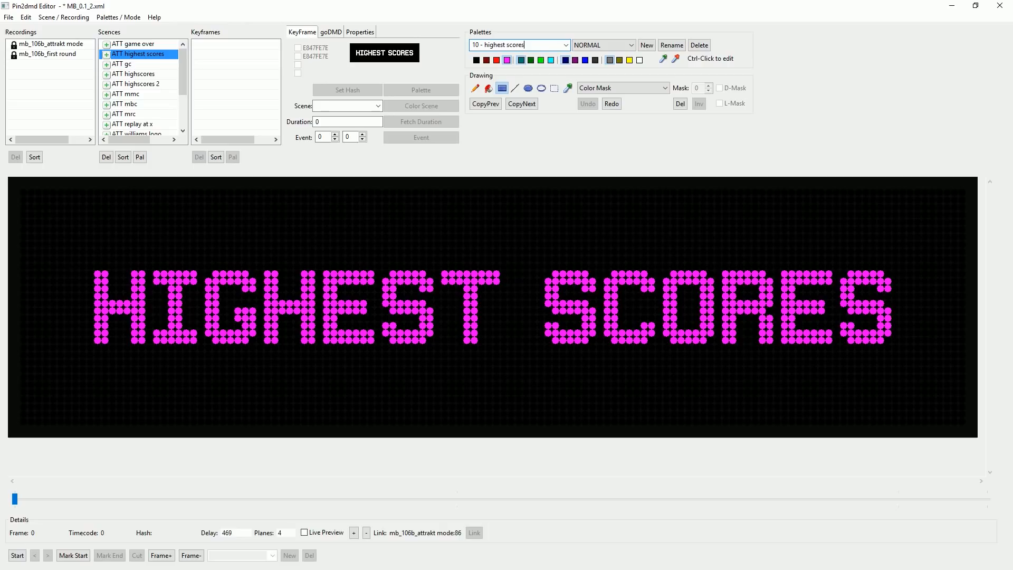
left_click(672, 45)
left_click(139, 157)
Change the magenta text colour in the highest scores palette to yellow.
left_click(507, 60, "ctrl")
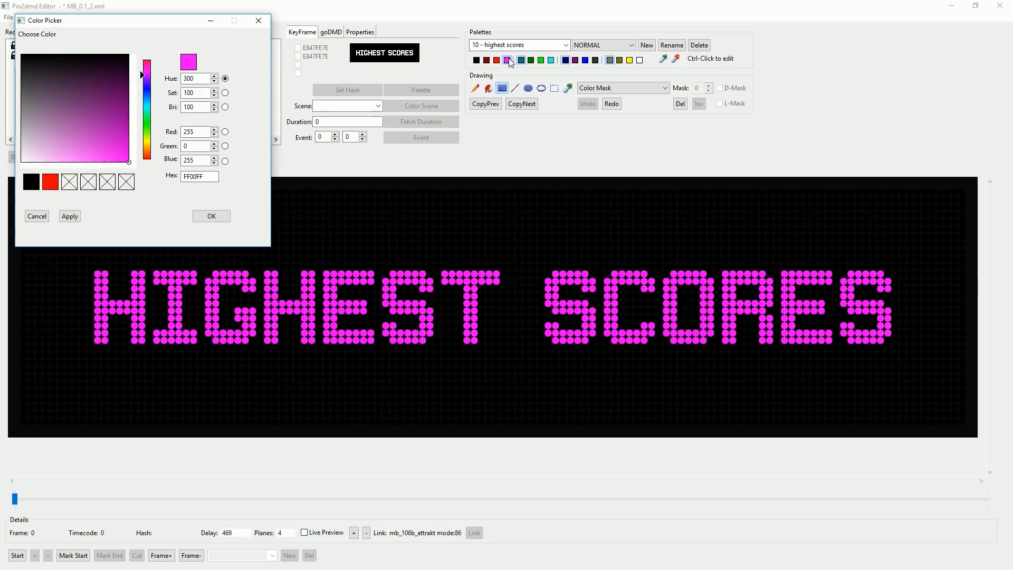
left_click(149, 142)
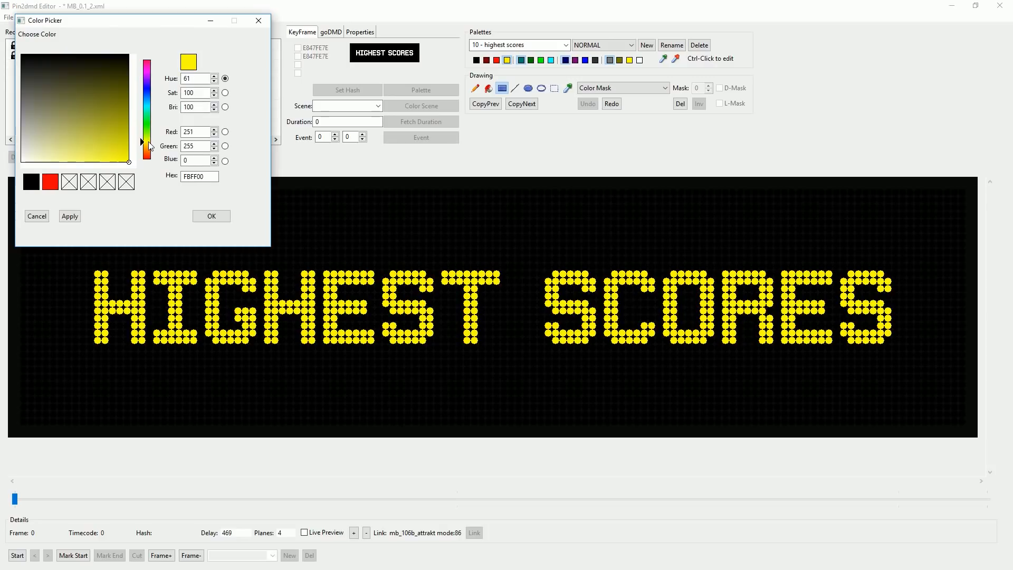
left_click(146, 142)
left_click(211, 216)
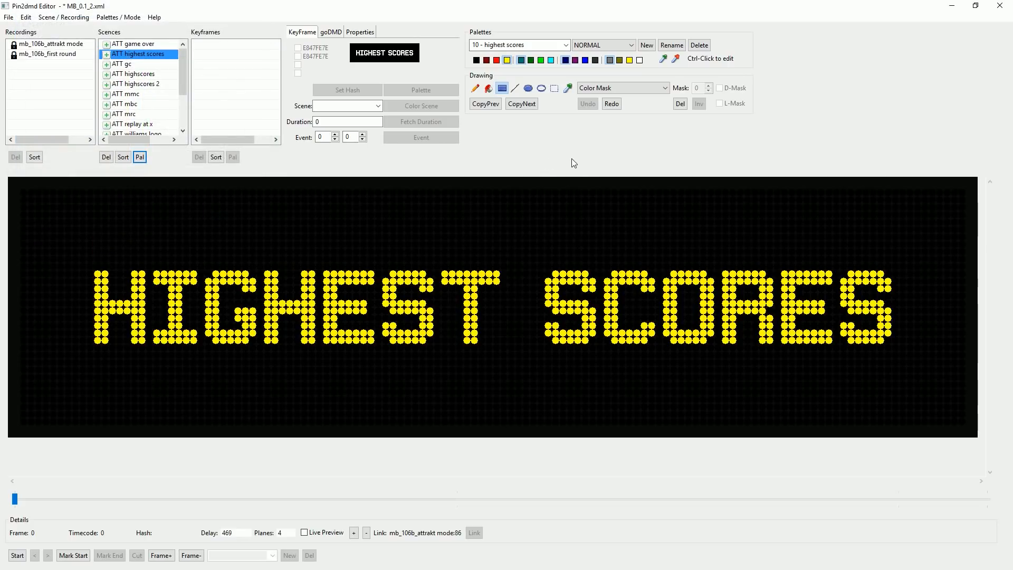
left_click(477, 61, "ctrl")
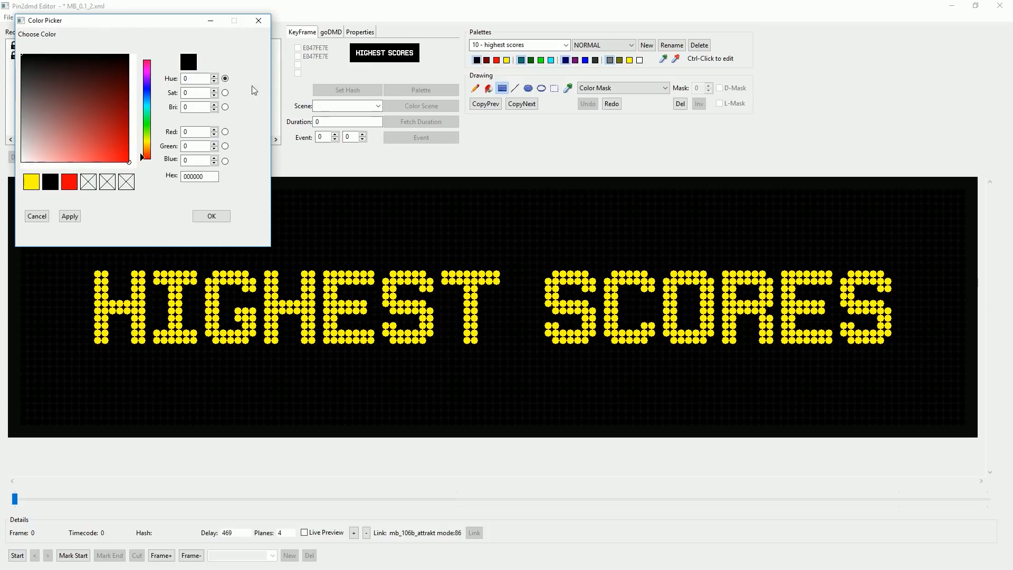
left_click(147, 125)
left_click_drag(127, 141, 146, 82)
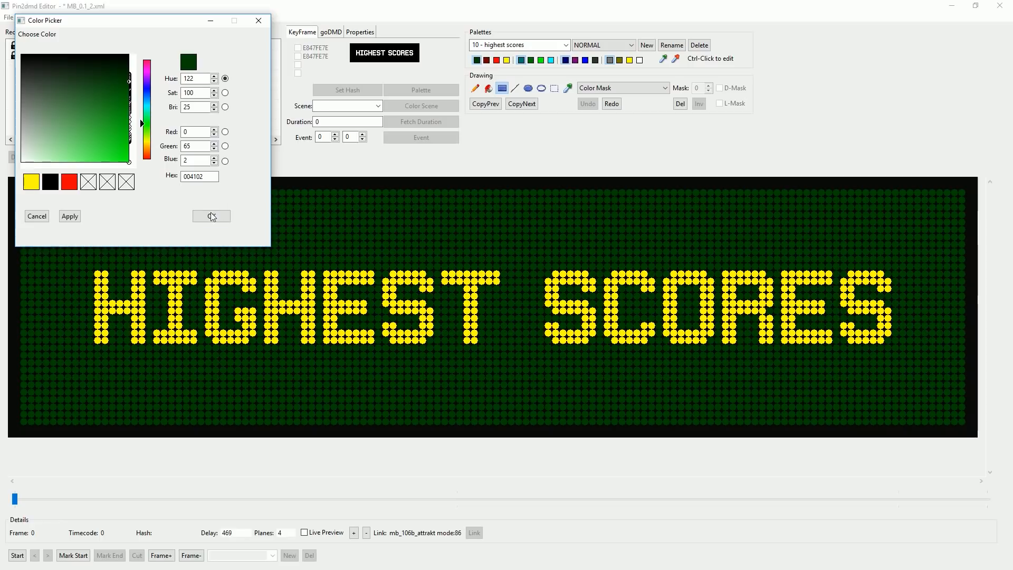
left_click(37, 216)
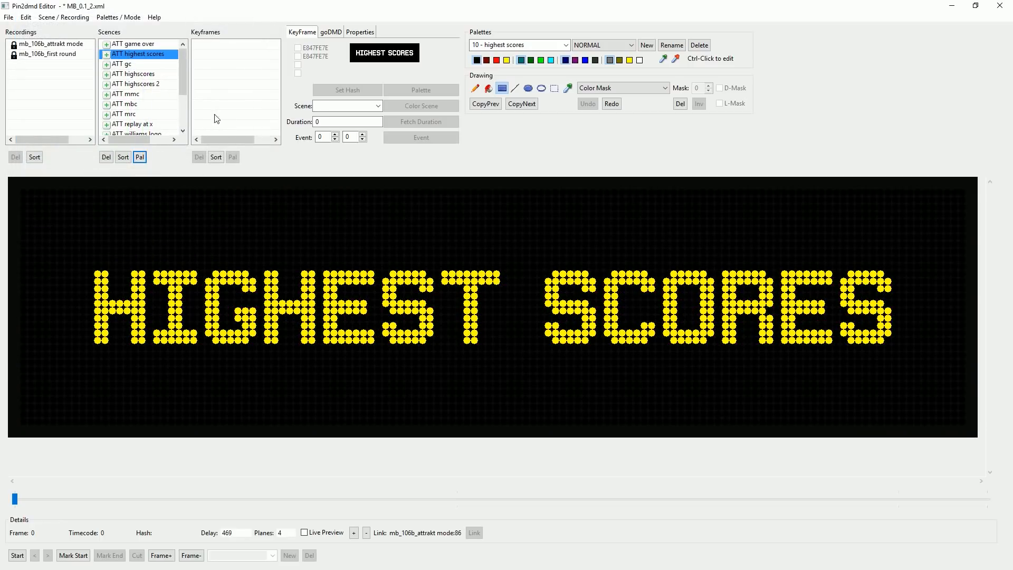
Switch among the first four ATT scenes to compare their colours and the palette each one uses.
left_click(140, 46)
left_click(140, 54)
left_click(138, 64)
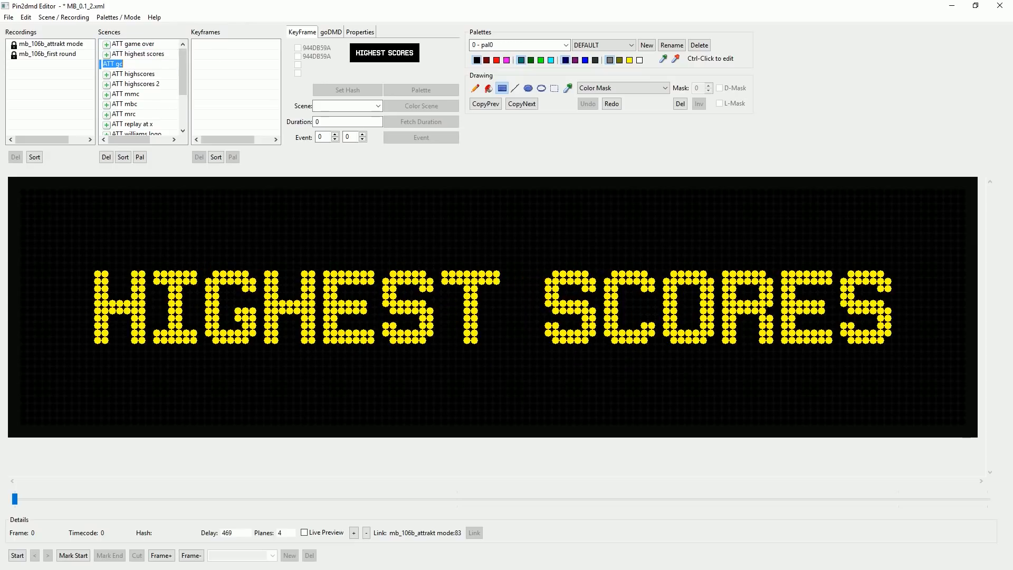
left_click(137, 75)
left_click(139, 64)
left_click(142, 55)
left_click(141, 44)
left_click(140, 54)
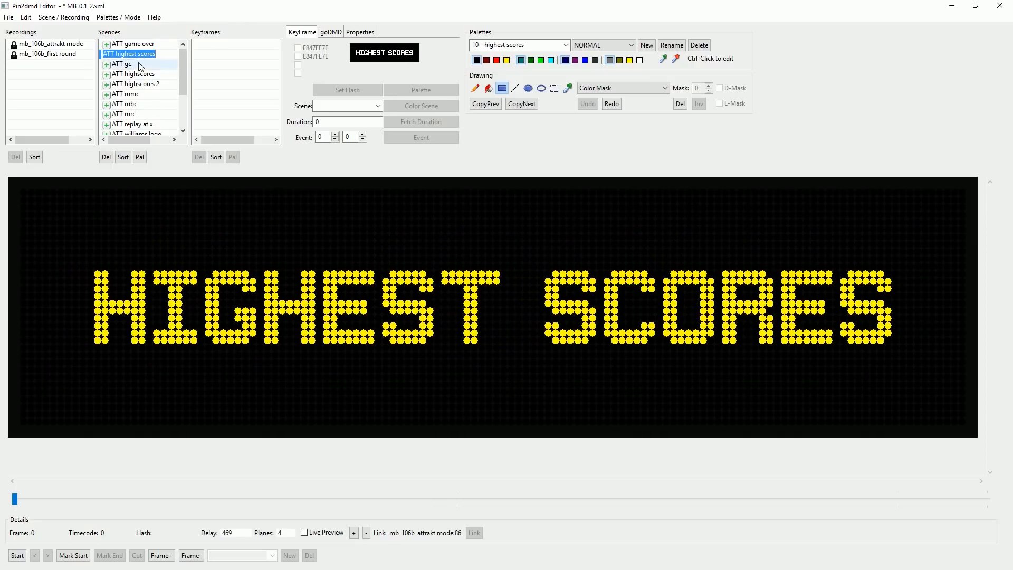
Create a new palette for the ATT gc scene, rename it "11 - gc" and assign it to that scene.
left_click(139, 64)
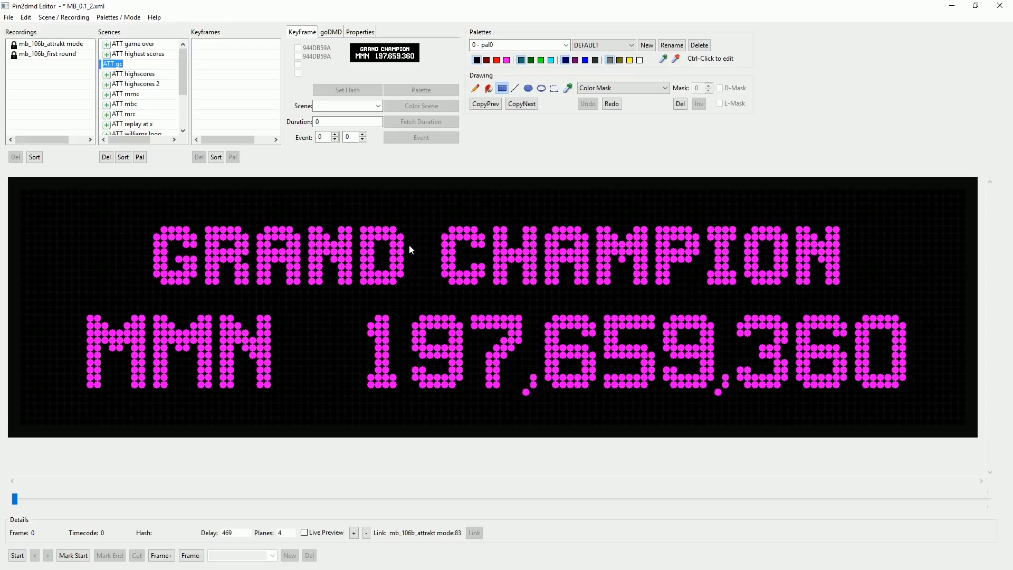
left_click(647, 45)
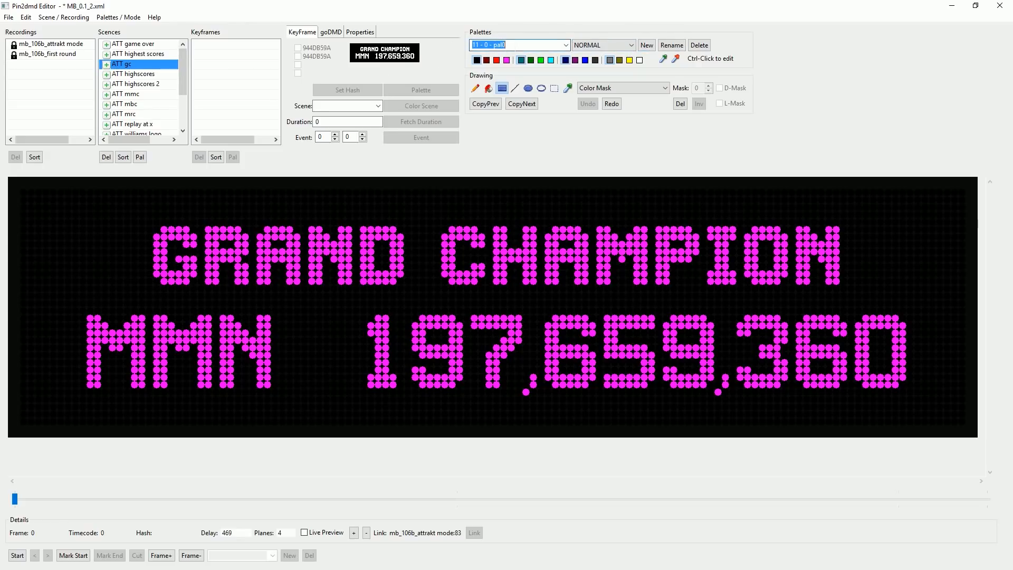
left_click_drag(485, 45, 543, 44)
type("gc")
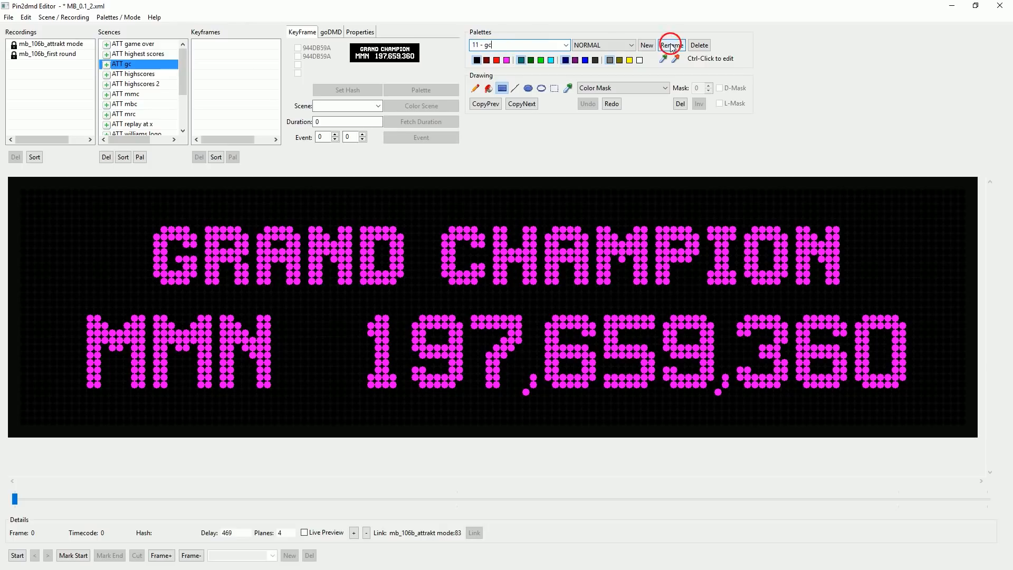
left_click(140, 158)
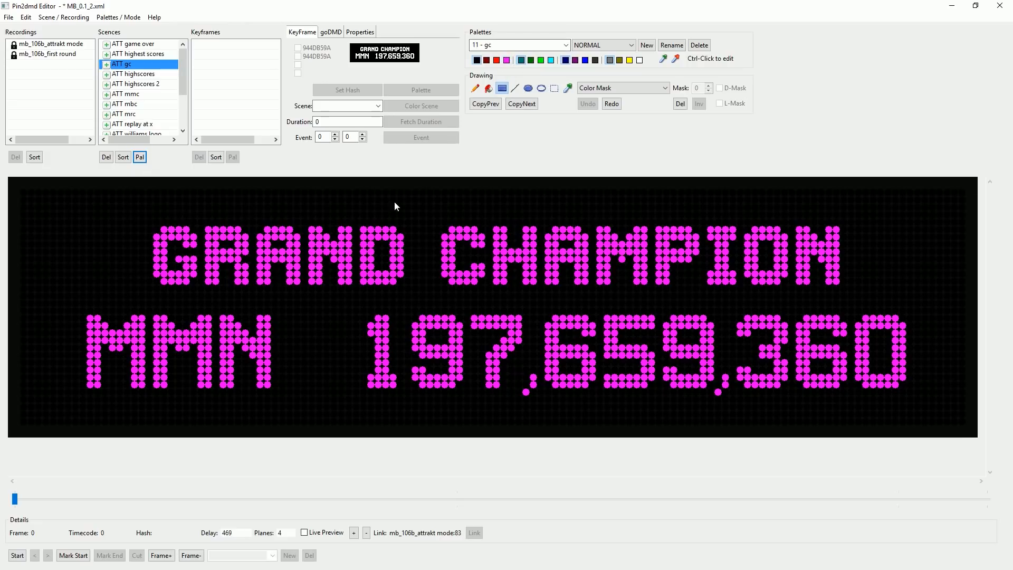
Change the magenta text colour in the gc palette to green, hex 11FF00.
left_click(507, 60)
left_click(509, 60, "ctrl")
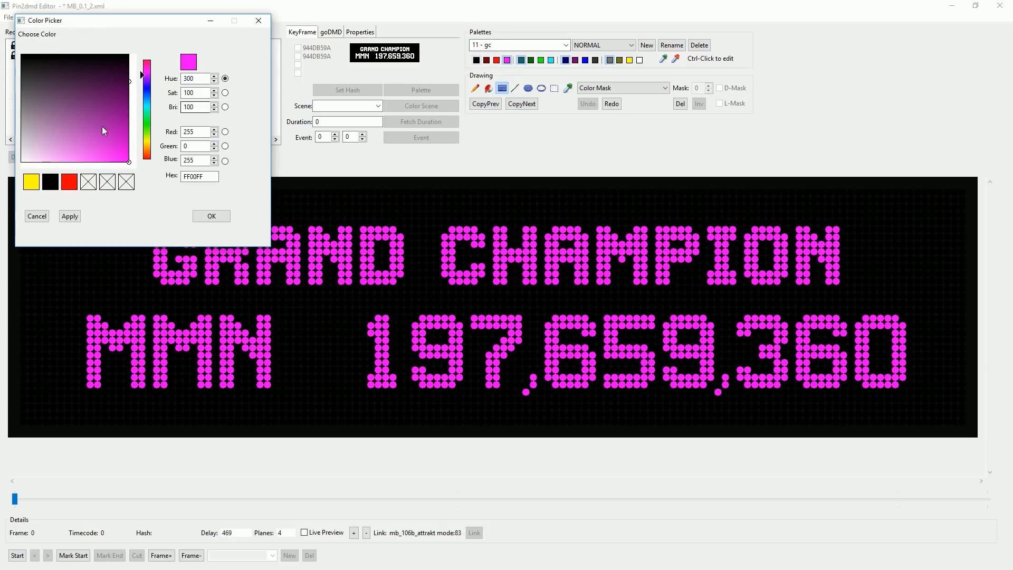
left_click(148, 127)
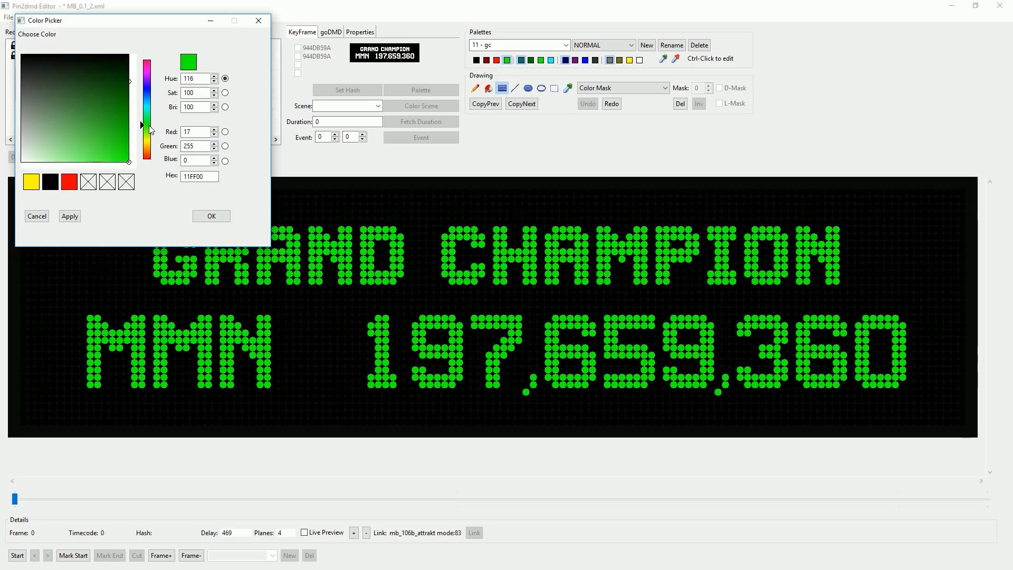
left_click(212, 216)
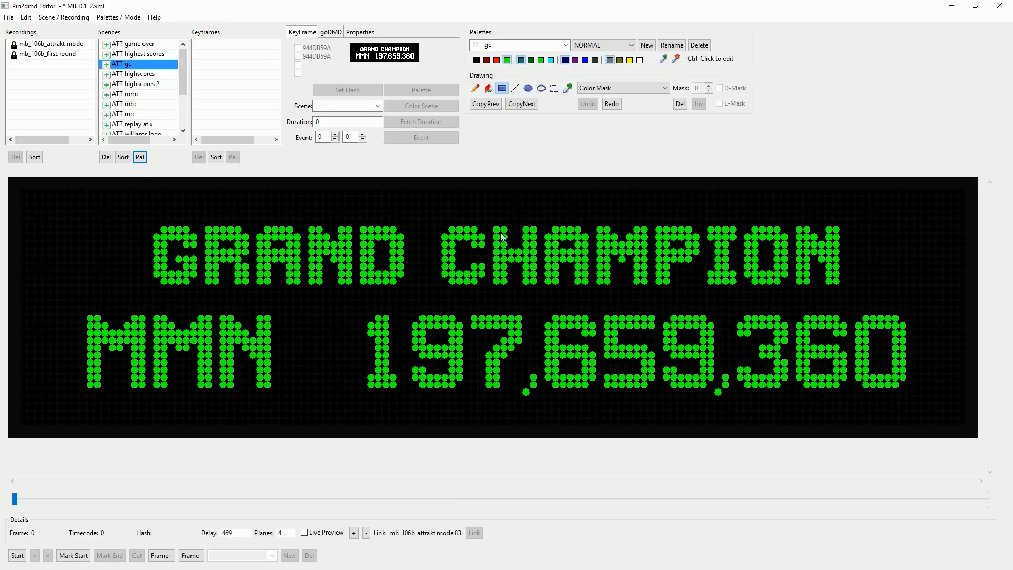
Change the cyan colour in the gc palette's second colour group to red, hex FF002F.
left_click(553, 62, "ctrl")
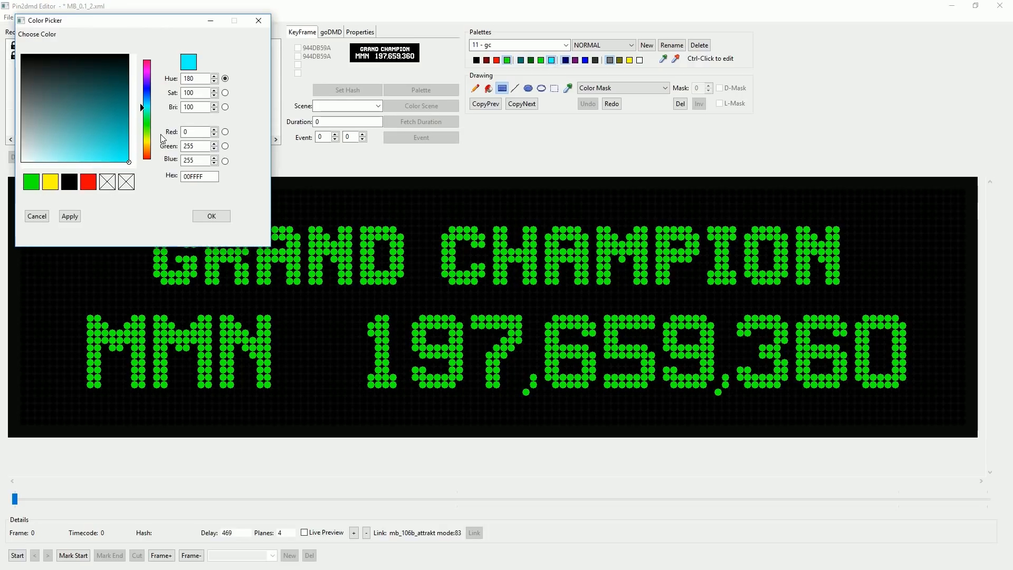
left_click(147, 114)
left_click_drag(147, 116, 150, 64)
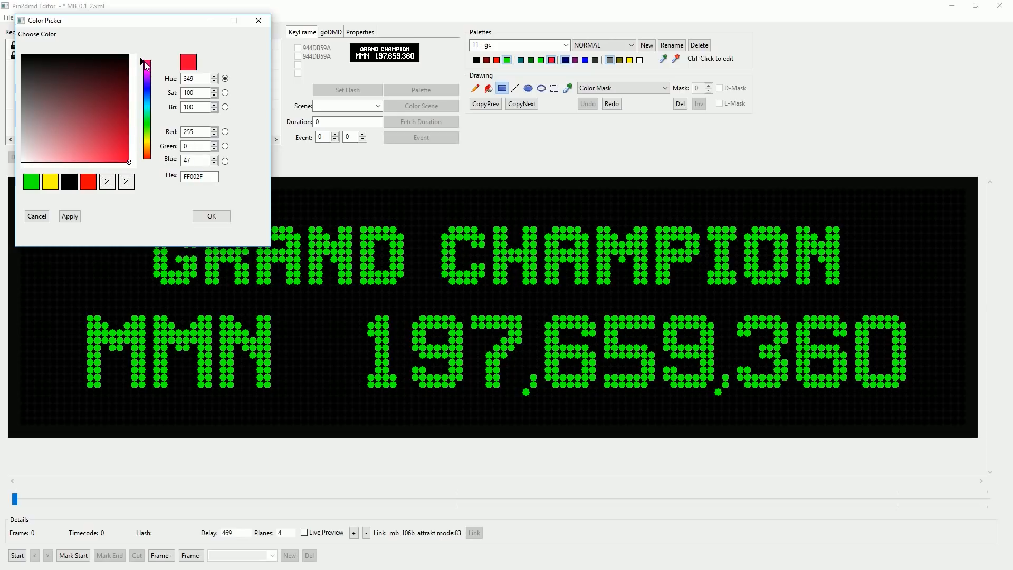
left_click(212, 217)
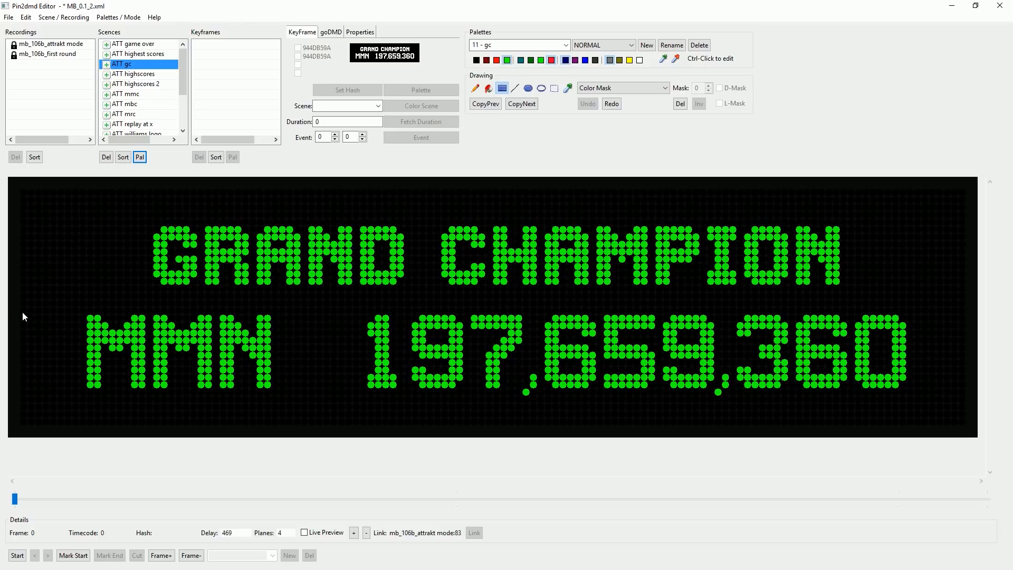
Mask the grand champion initials with the red colour group and the score with the white group, and set both groups' background colours to black.
left_click_drag(19, 314, 265, 430)
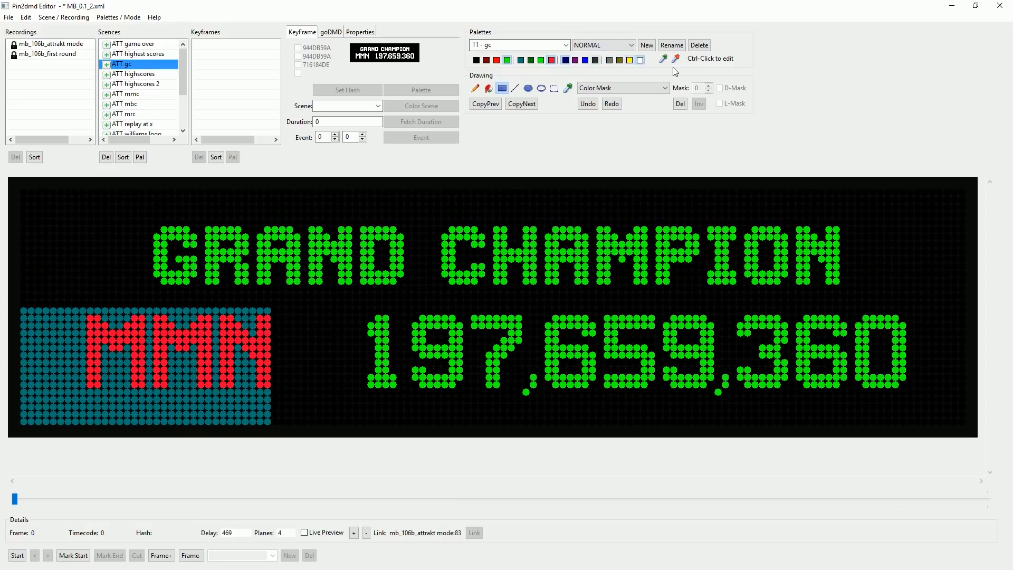
left_click_drag(274, 311, 986, 474)
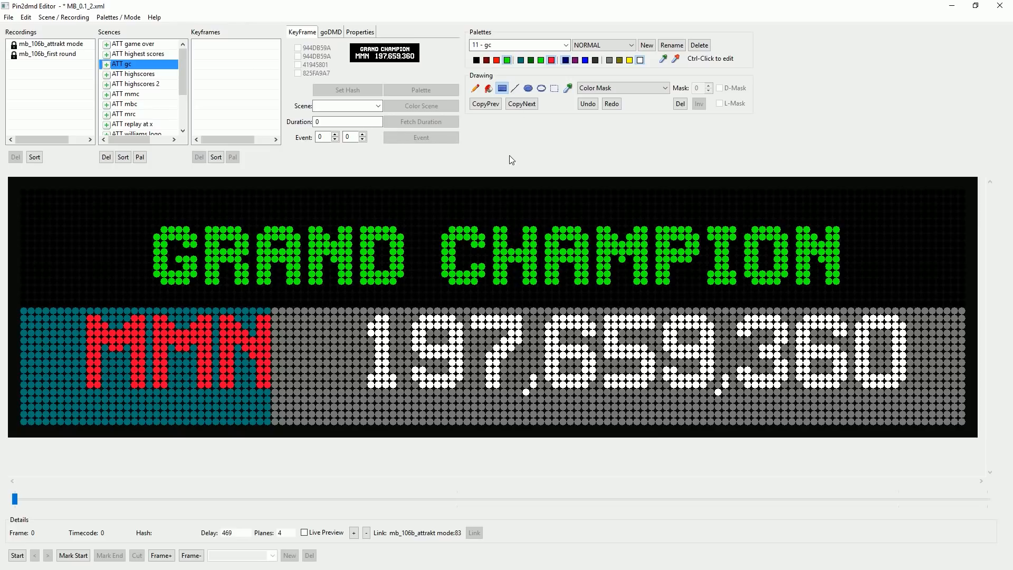
left_click(522, 61, "ctrl")
left_click_drag(65, 95, 4, 42)
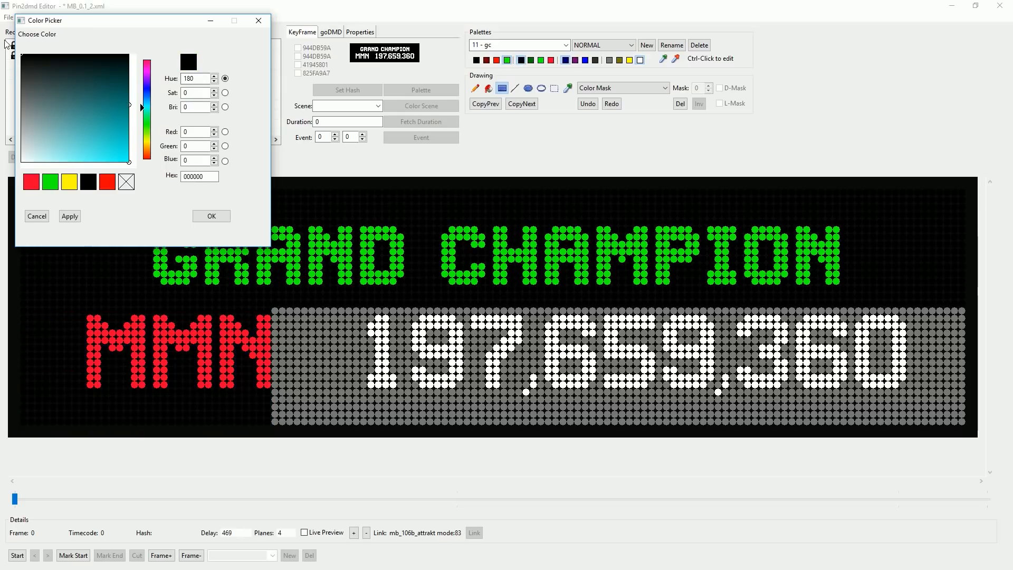
left_click(210, 215)
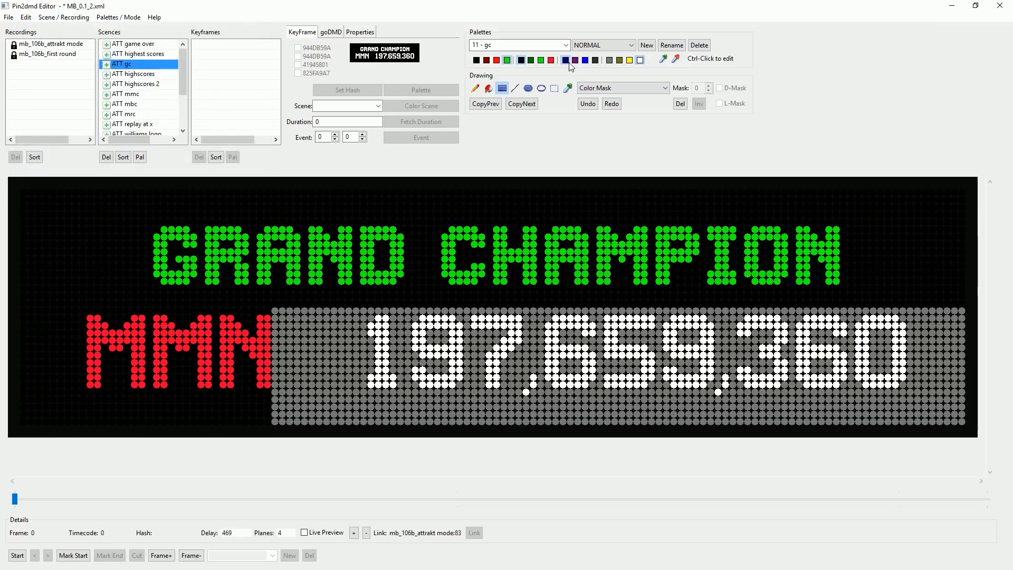
left_click(610, 60, "ctrl")
left_click_drag(105, 83, 2, 10)
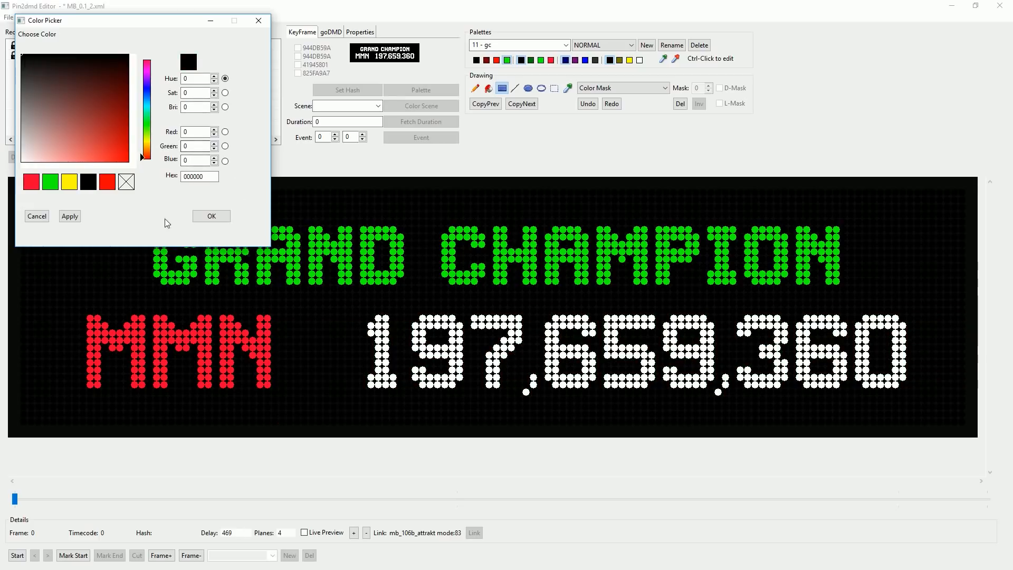
left_click(209, 217)
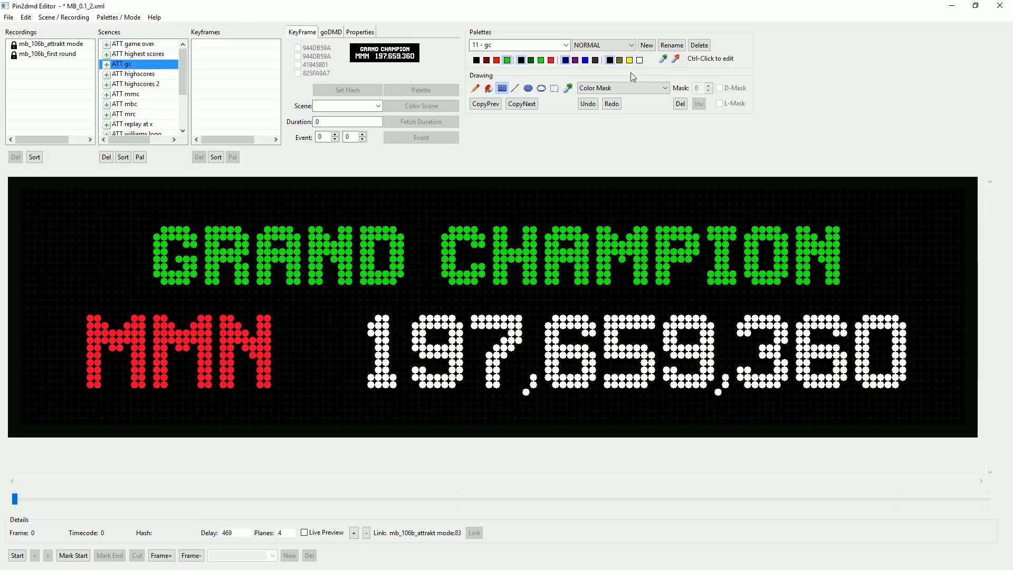
Change the white score colour in the gc palette to light blue, hex 00CCFF.
left_click(641, 61, "ctrl")
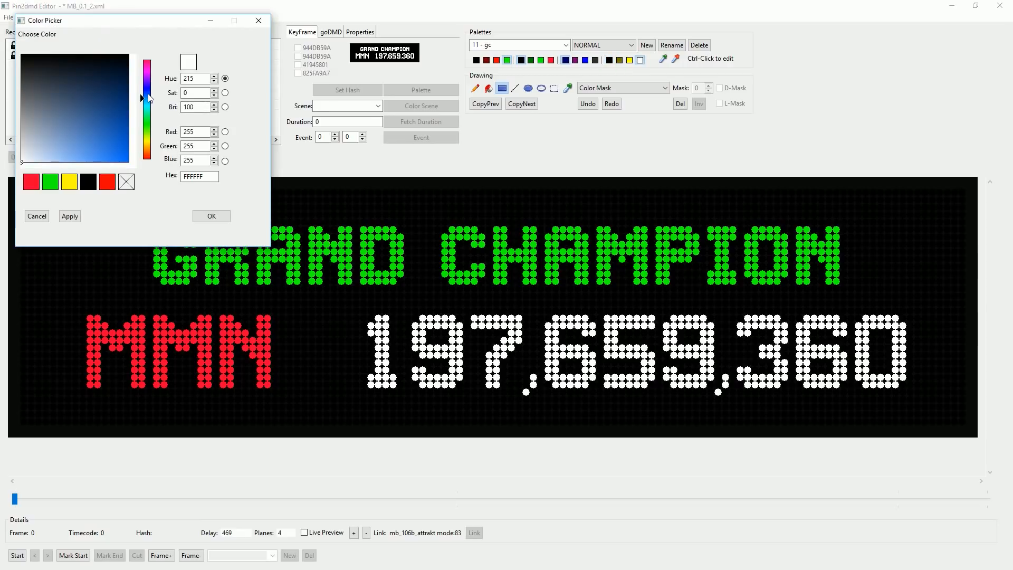
left_click_drag(100, 130, 164, 177)
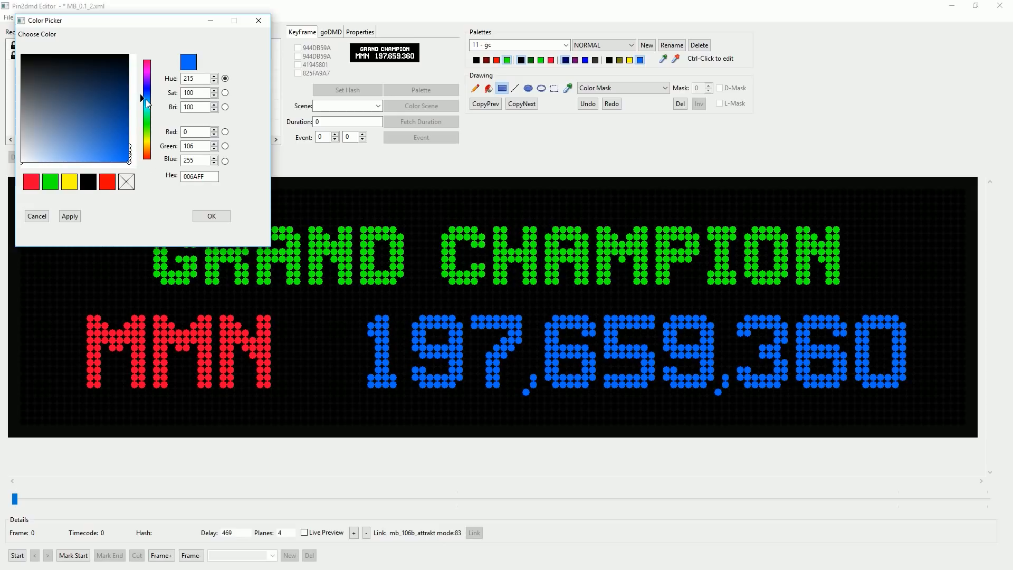
left_click(148, 100)
left_click_drag(147, 101, 146, 105)
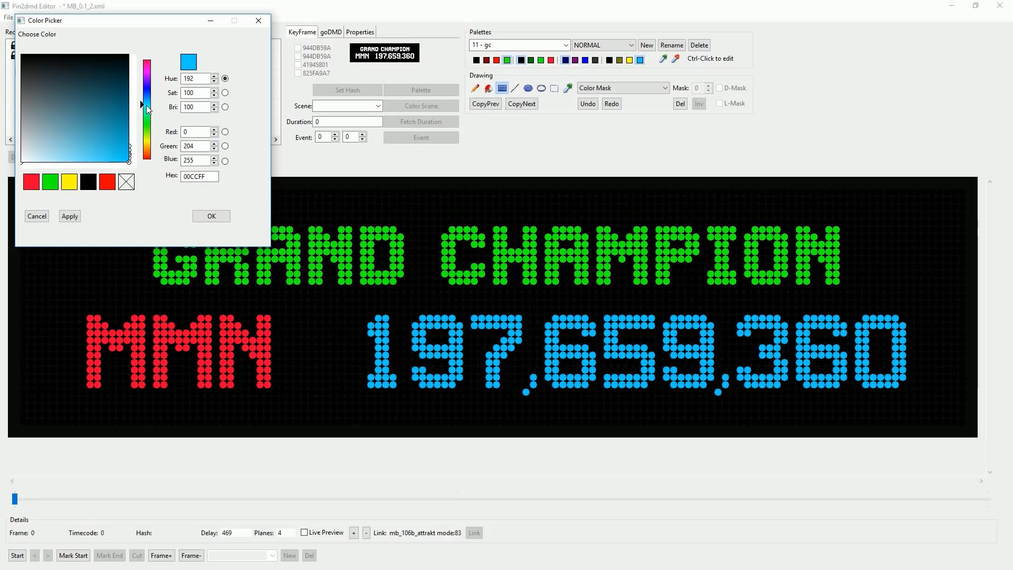
left_click(211, 217)
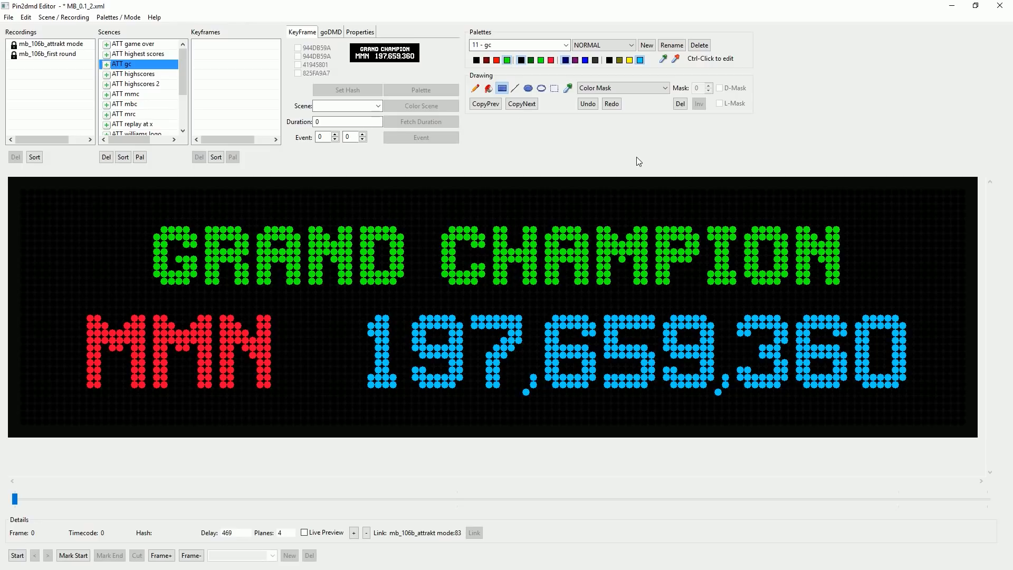
Switch among the first four ATT scenes to compare their colouring and the palettes they use.
left_click(158, 54)
left_click(155, 45)
left_click(153, 54)
left_click(150, 65)
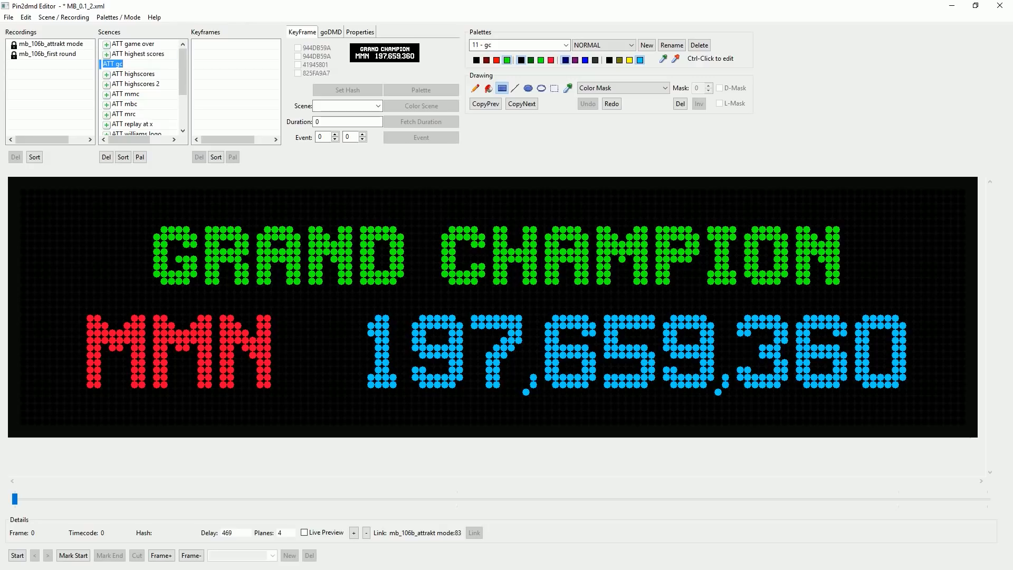
left_click(152, 44)
left_click(152, 55)
left_click(150, 65)
left_click(142, 54)
left_click(143, 45)
left_click(142, 54)
left_click(142, 64)
left_click(146, 75)
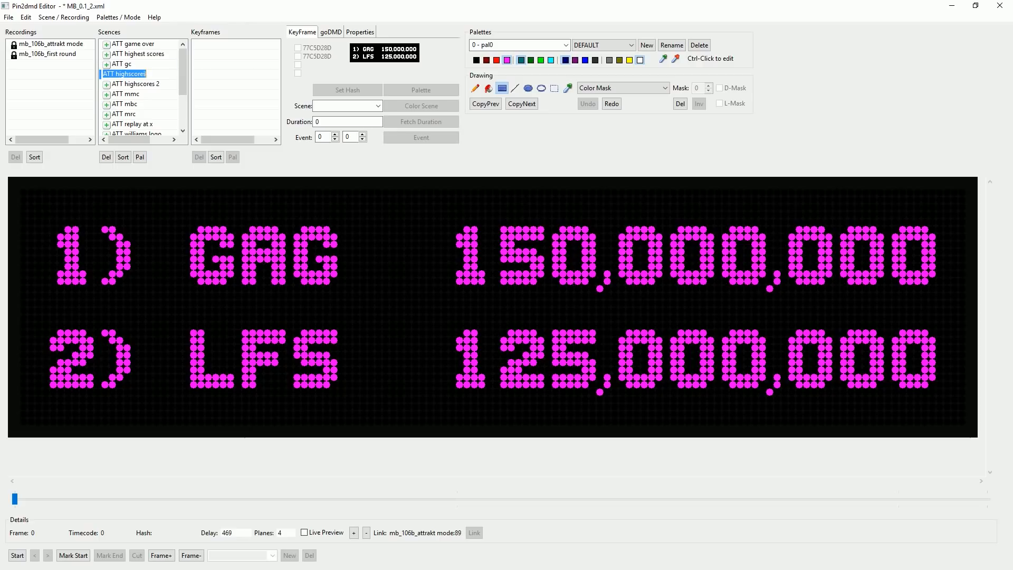
left_click(145, 65)
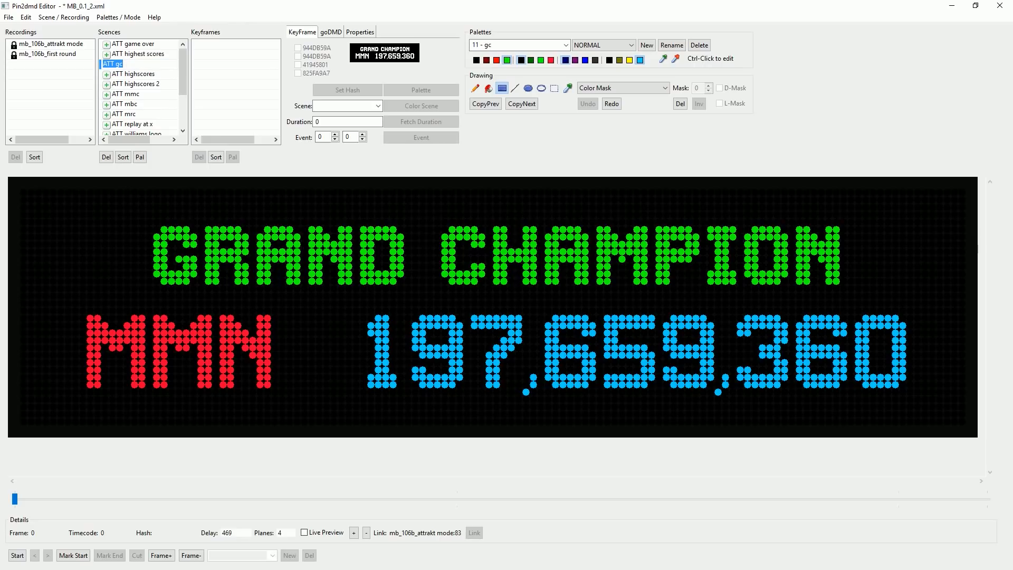
left_click(146, 75)
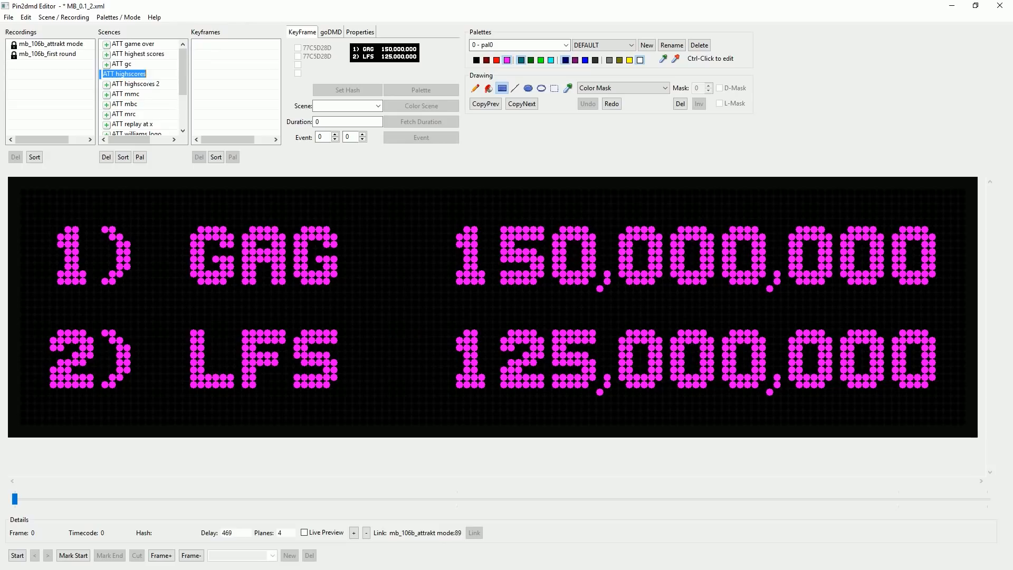
left_click(129, 65)
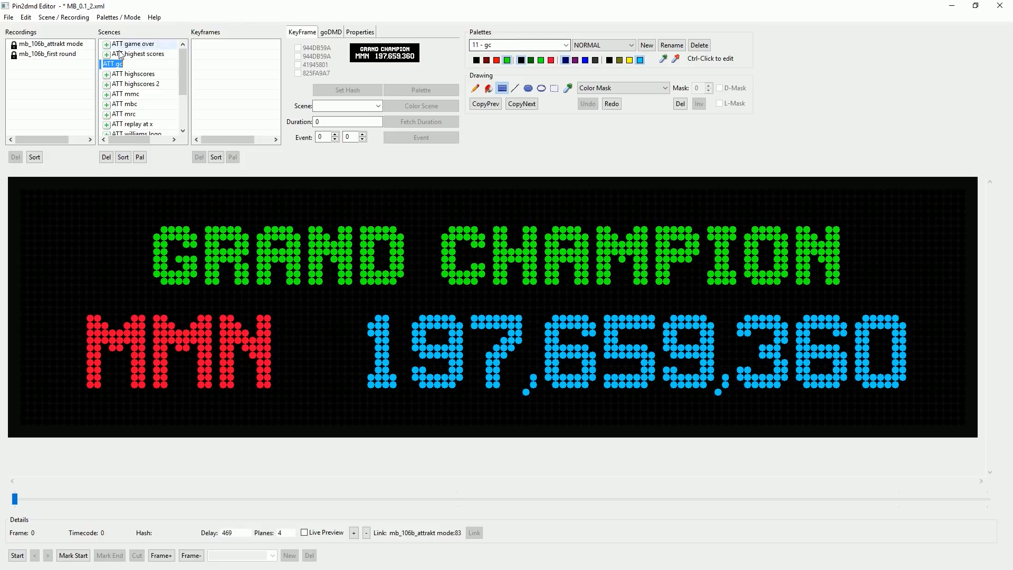
Assign the existing palette "11 - gc" to the ATT highscores scene.
left_click(129, 74)
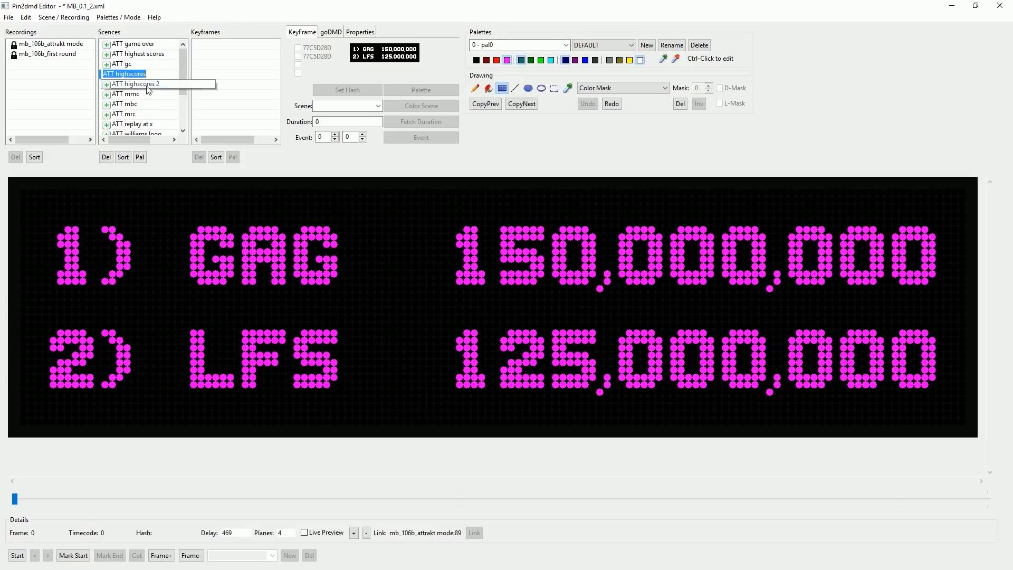
left_click(554, 46)
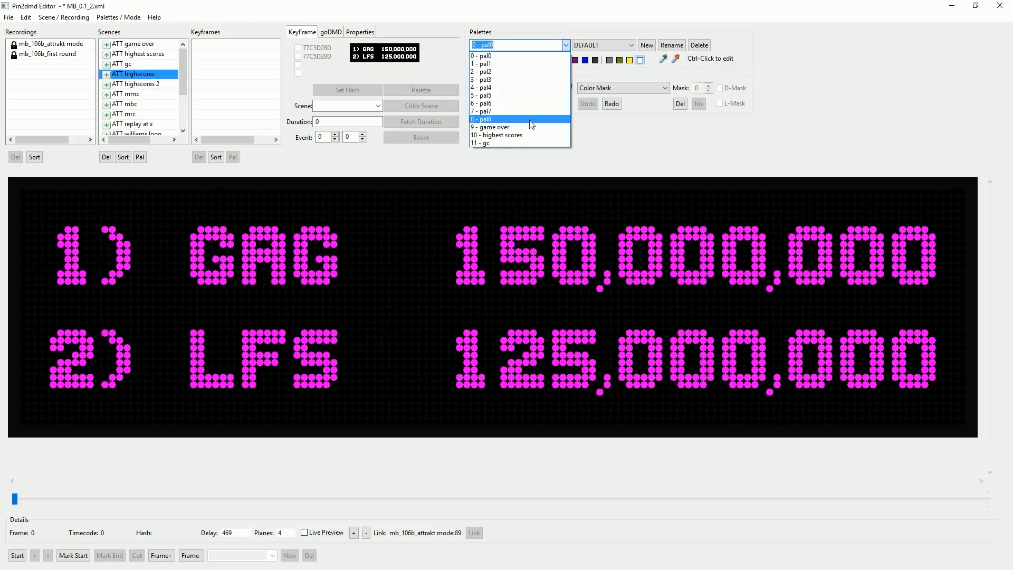
left_click(508, 143)
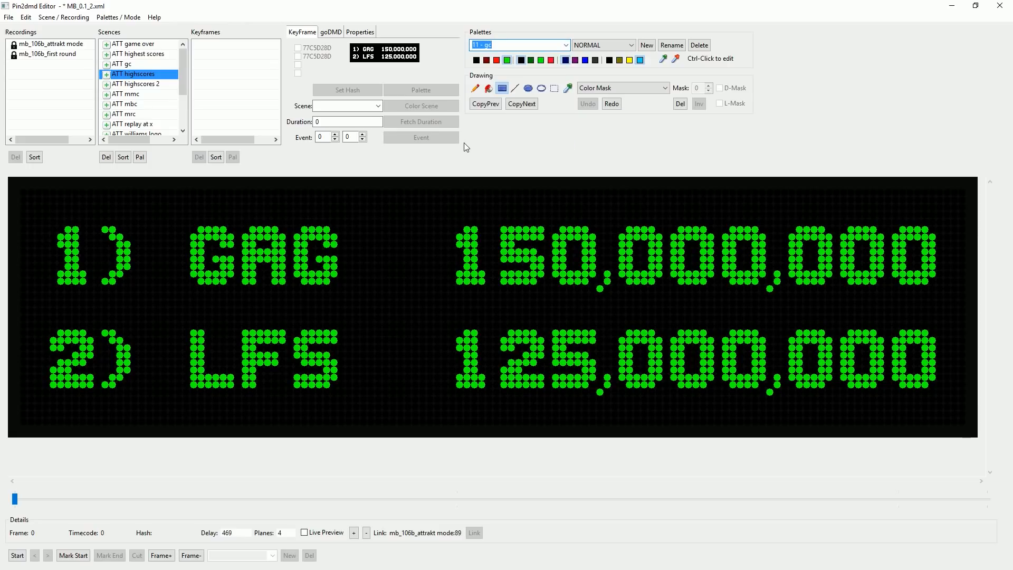
left_click(140, 158)
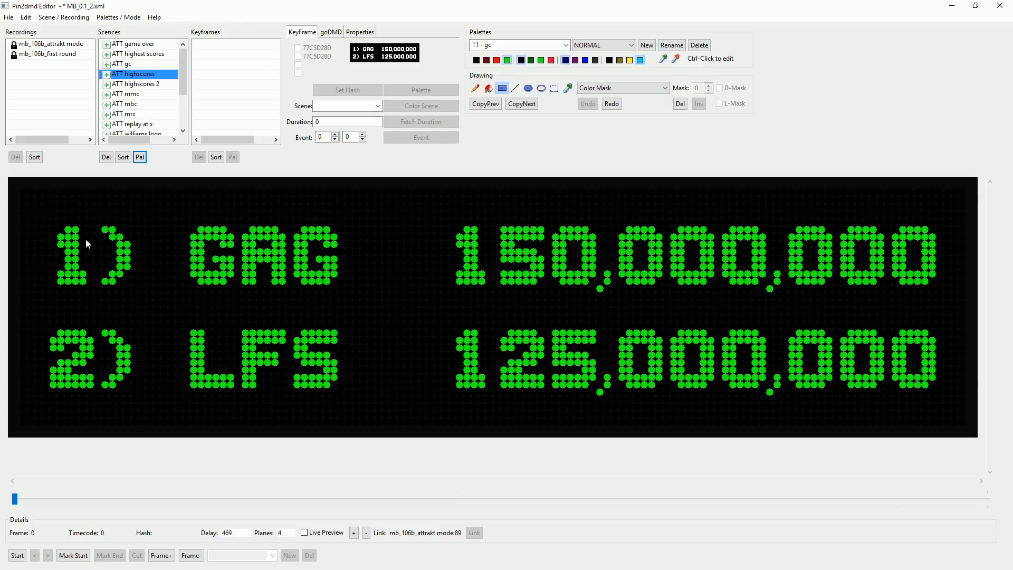
Mask both rows of initials in the ATT highscores scene with the red colour group and both scores with the light blue group.
left_click(551, 60)
left_click_drag(134, 225, 331, 444)
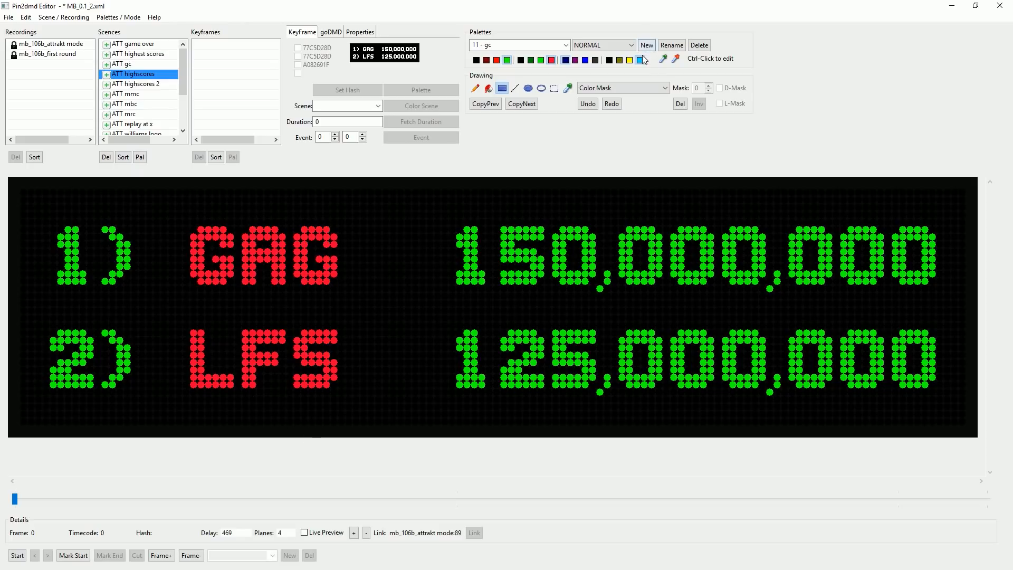
left_click_drag(553, 340, 954, 460)
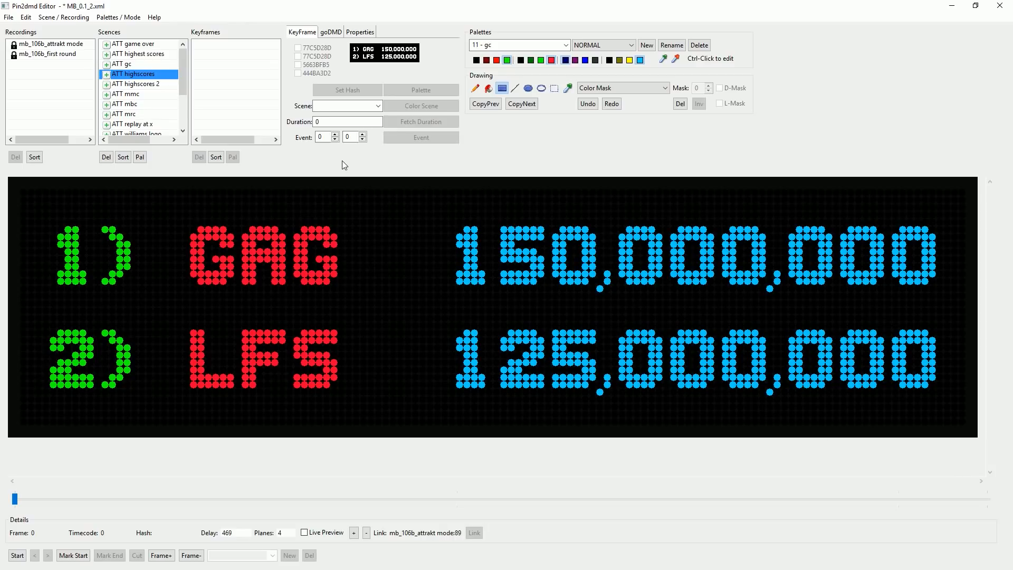
Compare the ATT highscores and ATT highscores 2 scenes, and copy the colour mask from the first onto the second.
left_click(132, 75)
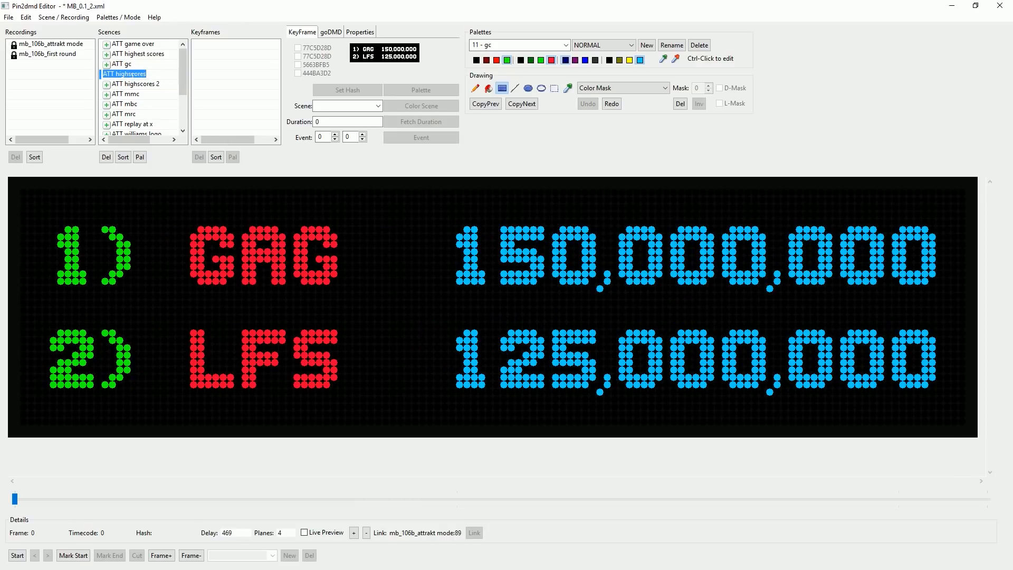
left_click(132, 84)
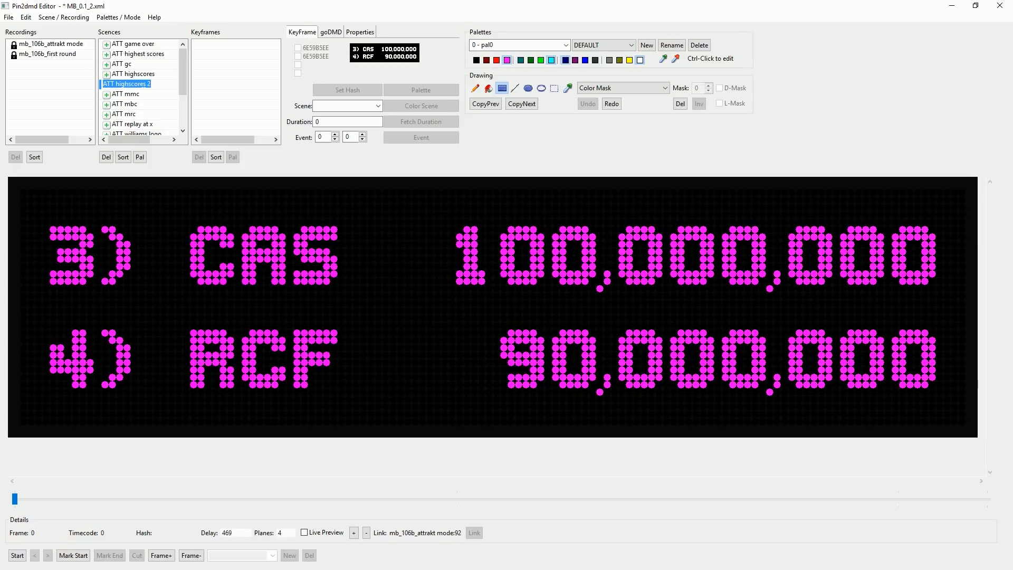
left_click(136, 74)
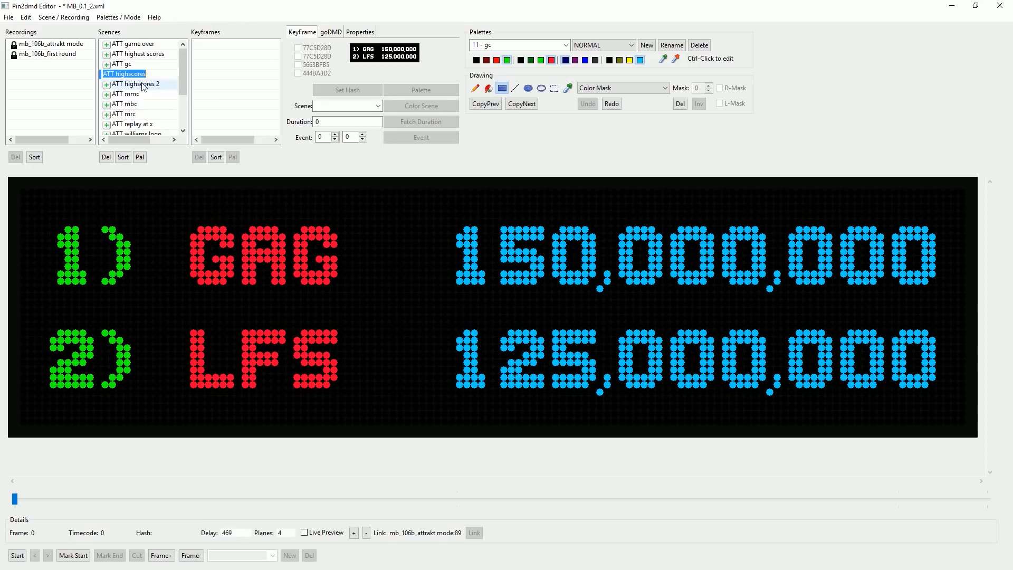
left_click(113, 85)
left_click(114, 75)
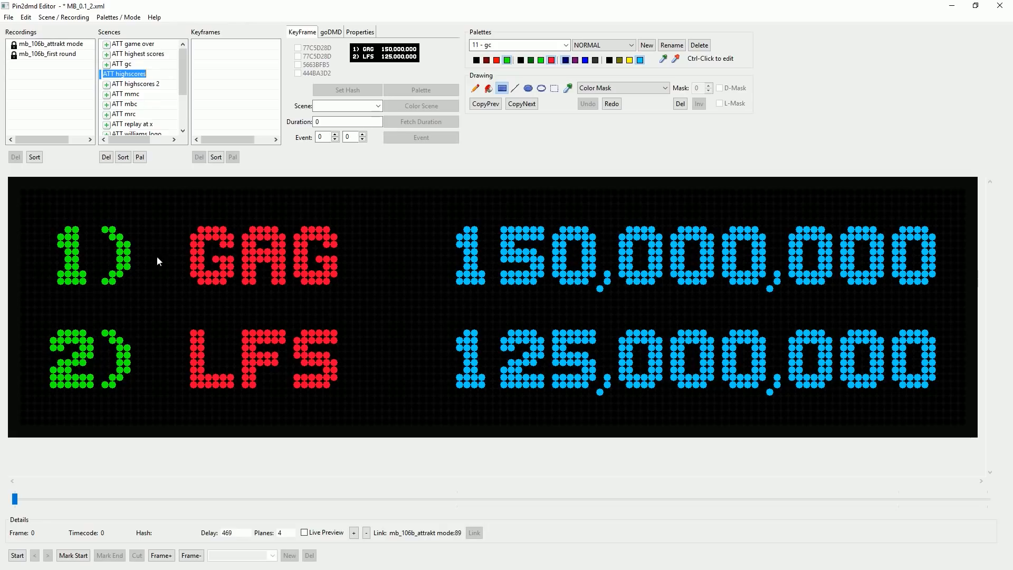
left_click(143, 84)
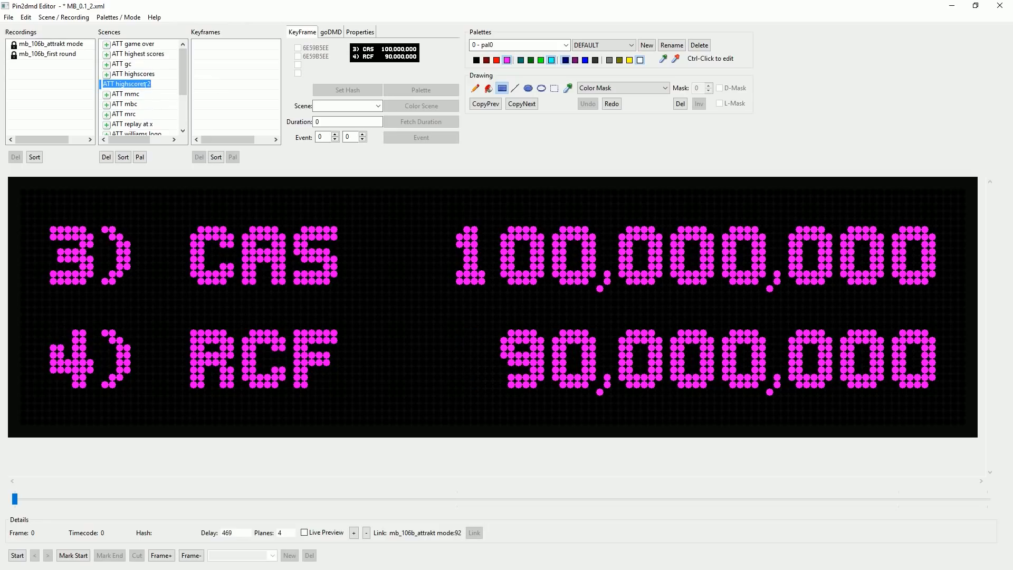
key("Up")
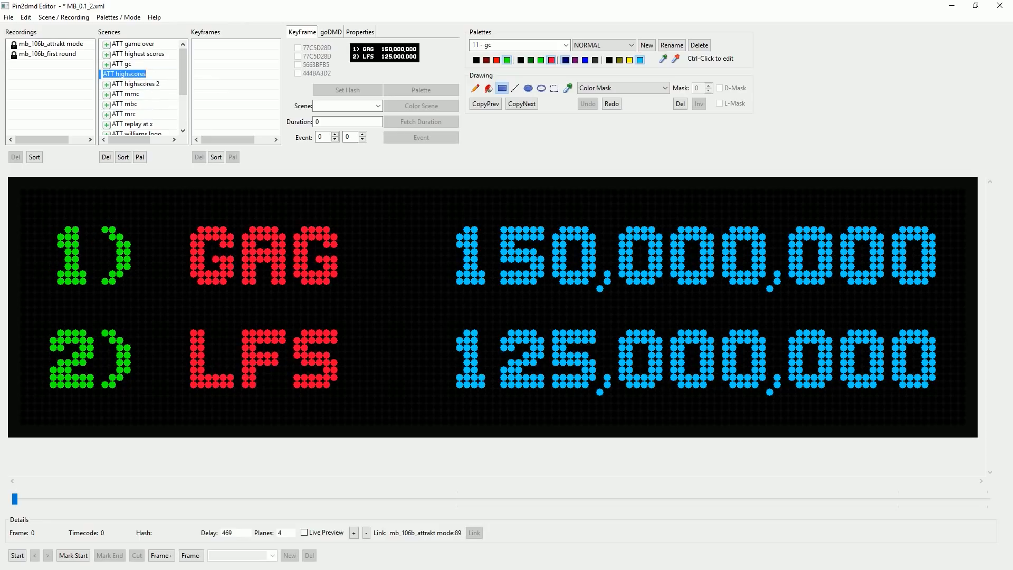
left_click(148, 85)
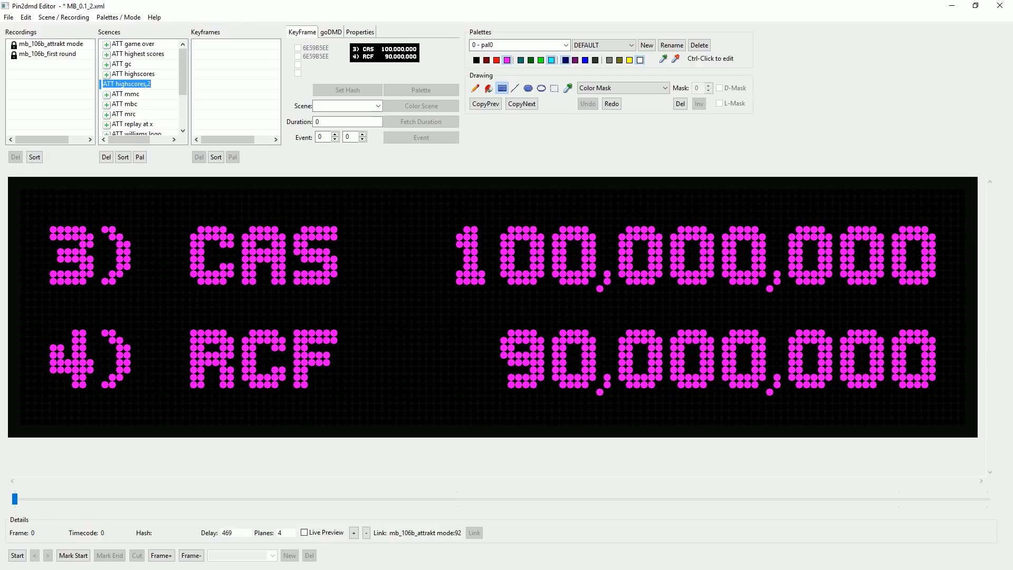
key("ctrl+v")
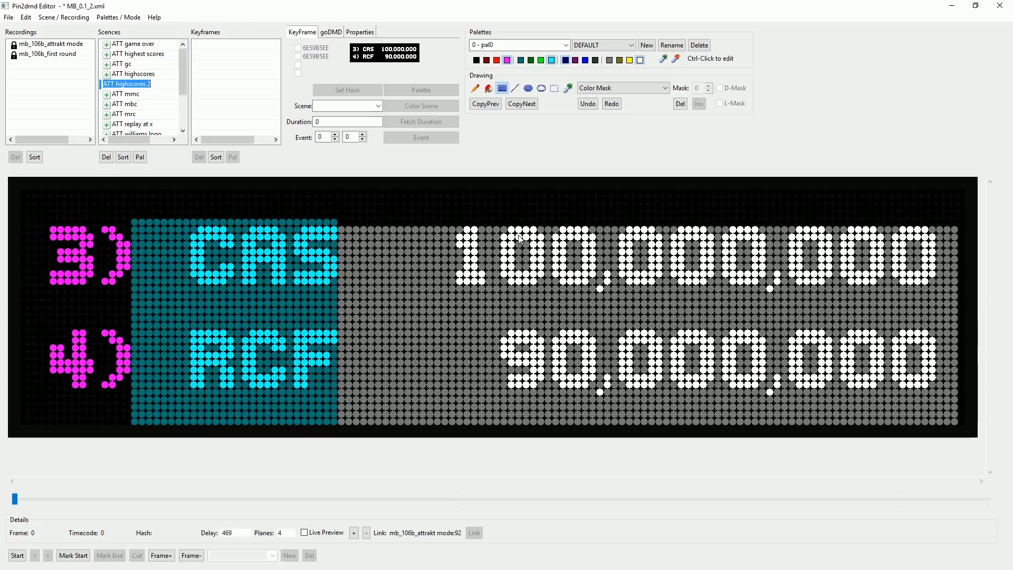
Assign the existing palette "11 - gc" to the ATT highscores 2 scene and compare its colouring with the ATT highscores scene.
left_click(566, 46)
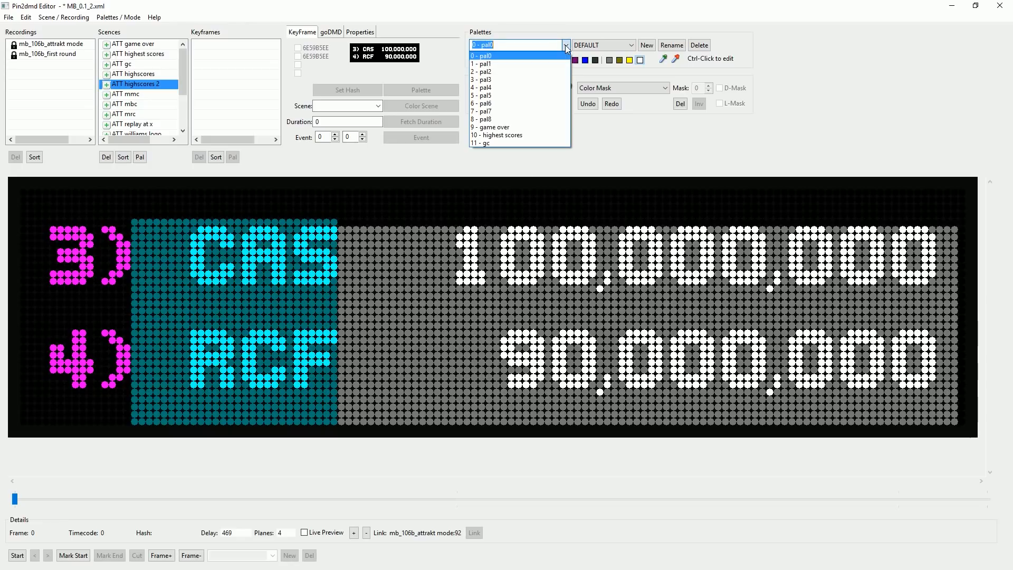
left_click(514, 143)
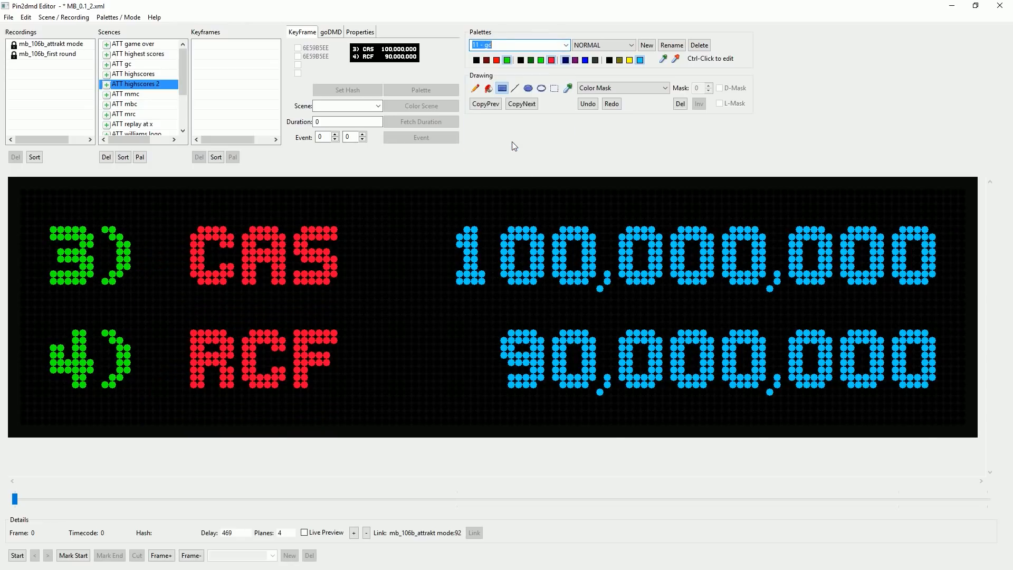
left_click(141, 158)
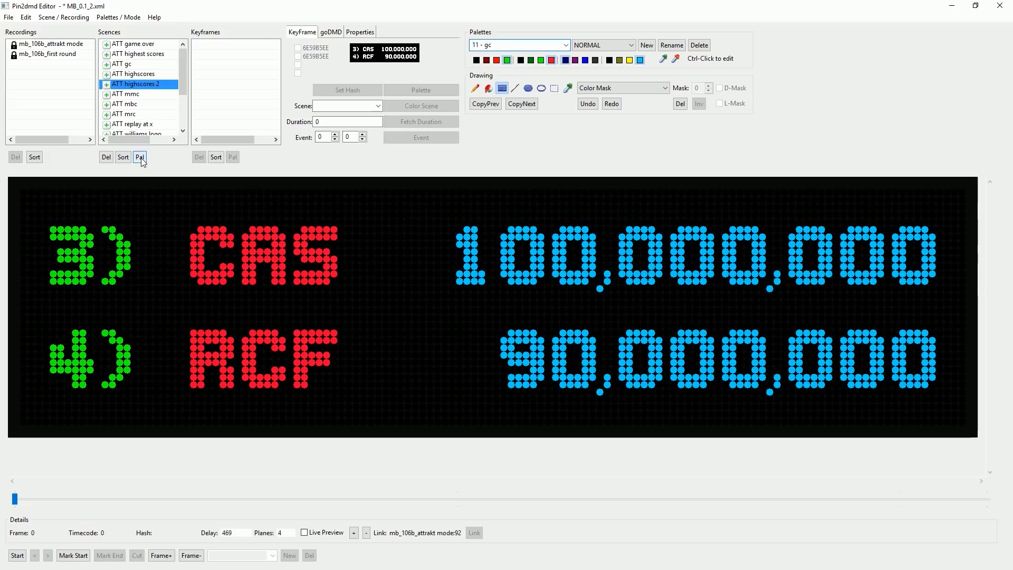
left_click(140, 75)
left_click(138, 86)
left_click(137, 75)
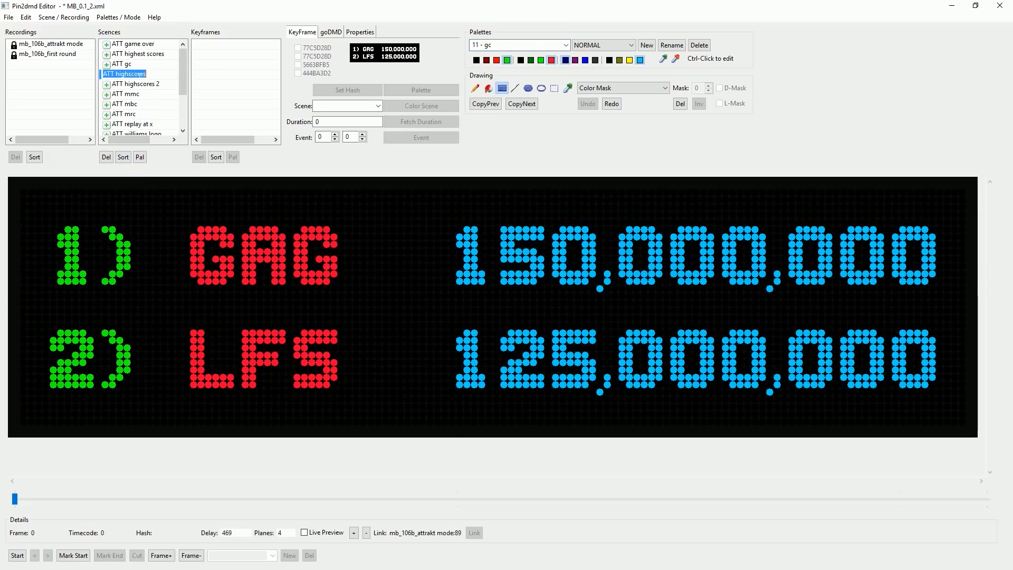
left_click(137, 84)
left_click(136, 75)
left_click(138, 85)
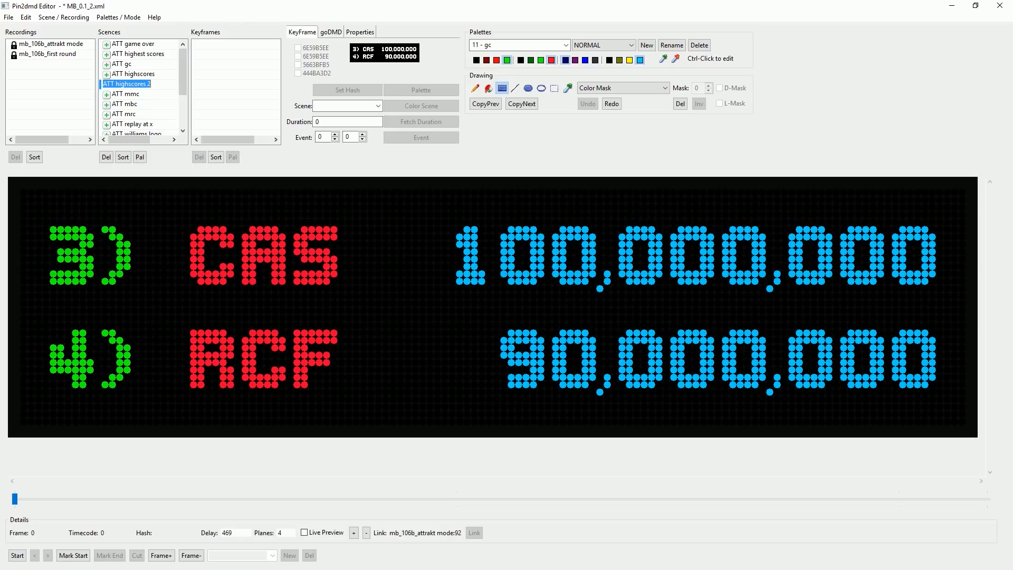
Assign the existing palette "11 - gc" to the ATT mmc scene.
left_click(137, 95)
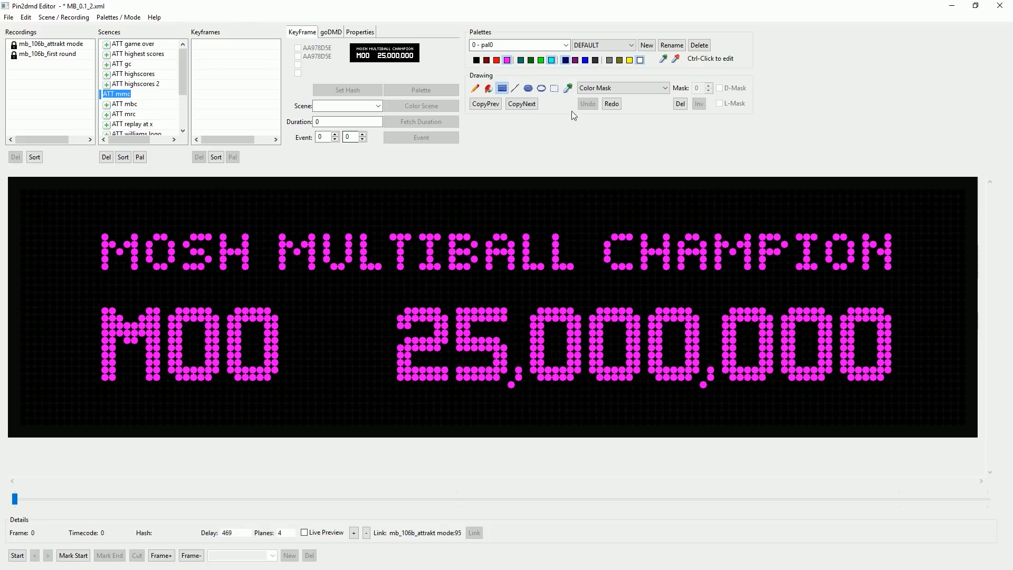
left_click(565, 46)
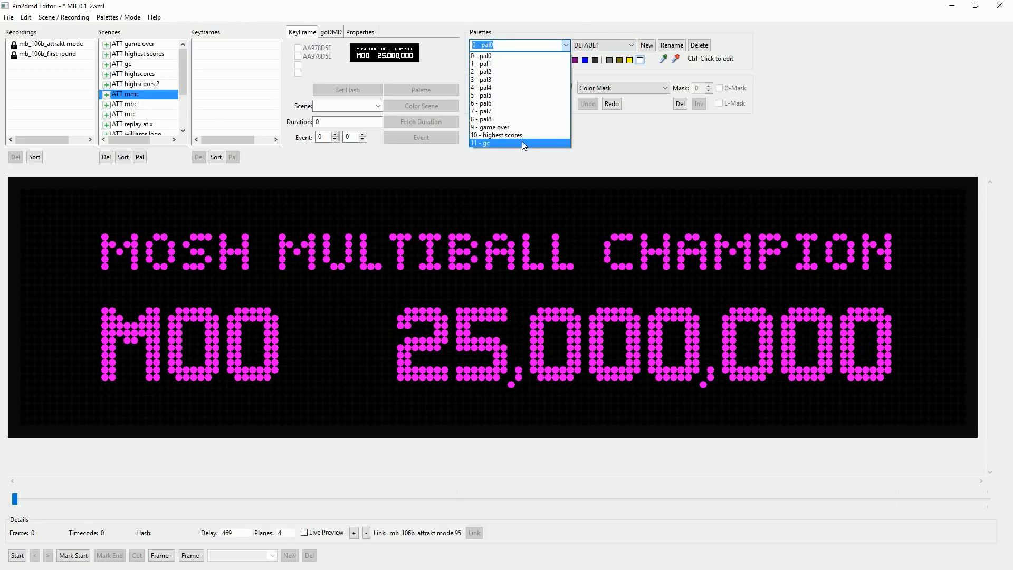
left_click(521, 143)
left_click(140, 158)
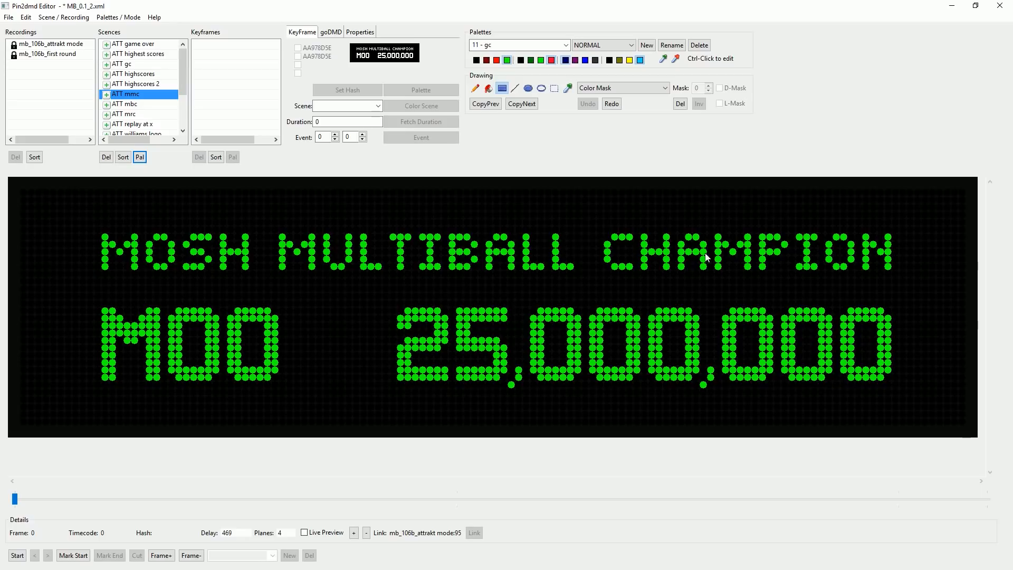
Mask the initials in the ATT mmc scene with the red colour group and the score with the light blue group.
left_click_drag(53, 317, 195, 357)
left_click_drag(26, 305, 279, 426)
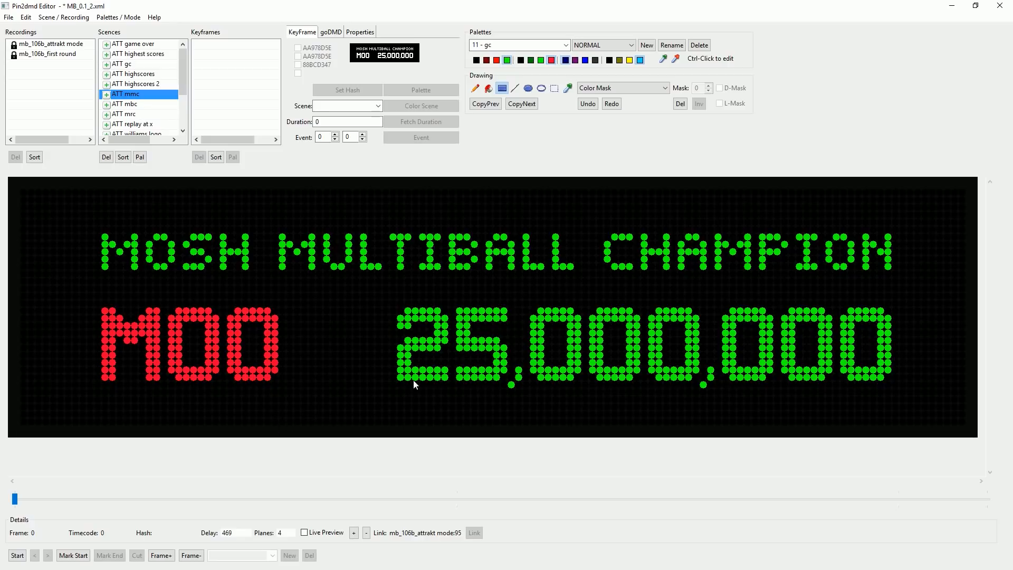
left_click_drag(792, 471, 903, 465)
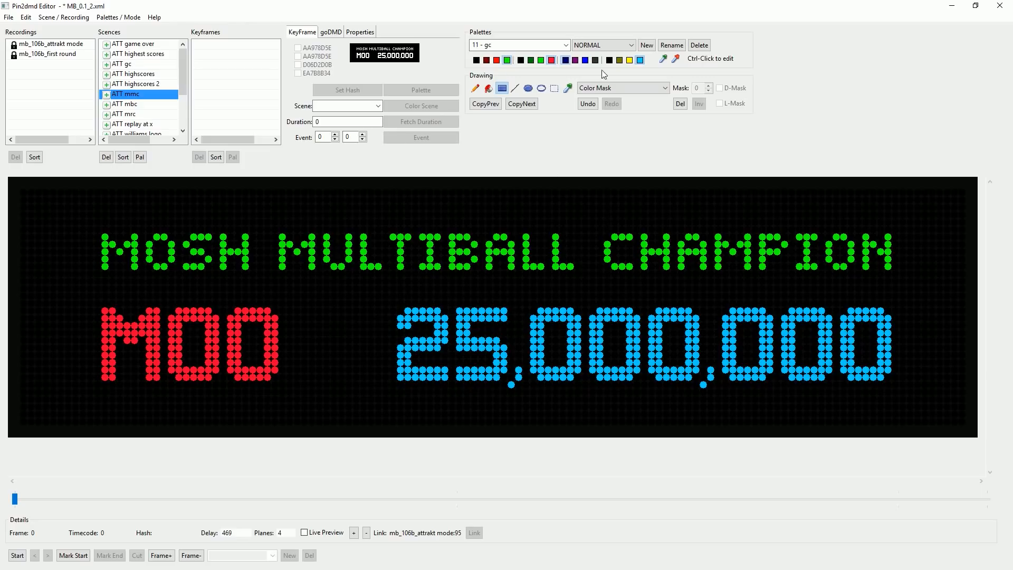
Set the last colour of the gc palette's third group to the near-white F0F0F0.
left_click(586, 60)
left_click(597, 61, "ctrl")
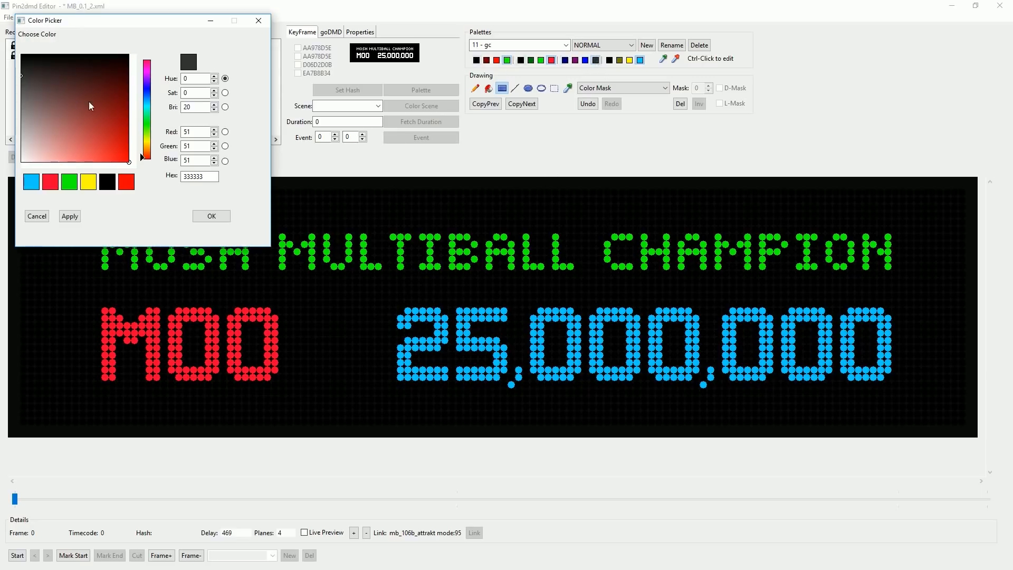
left_click(28, 161)
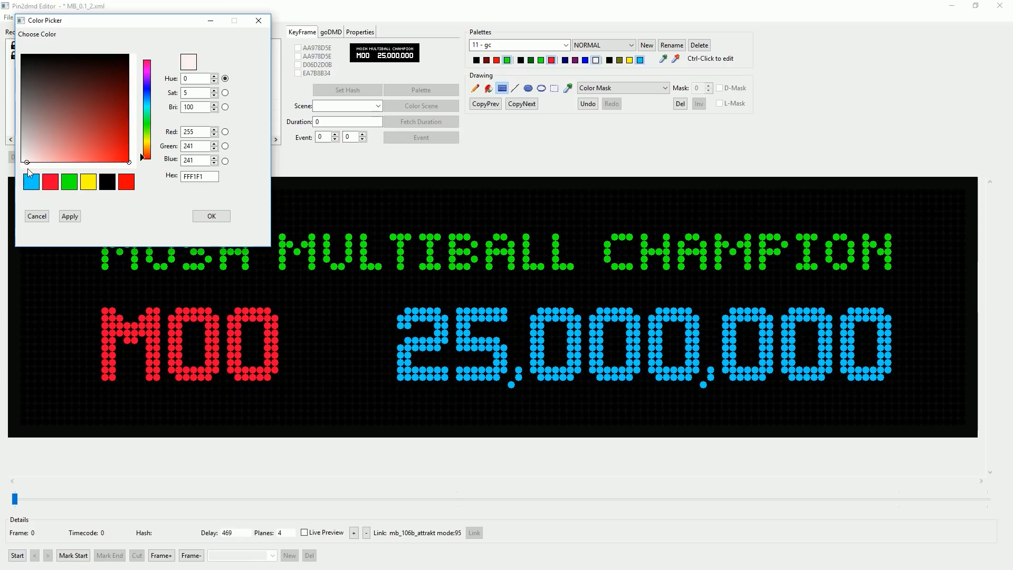
left_click(21, 156)
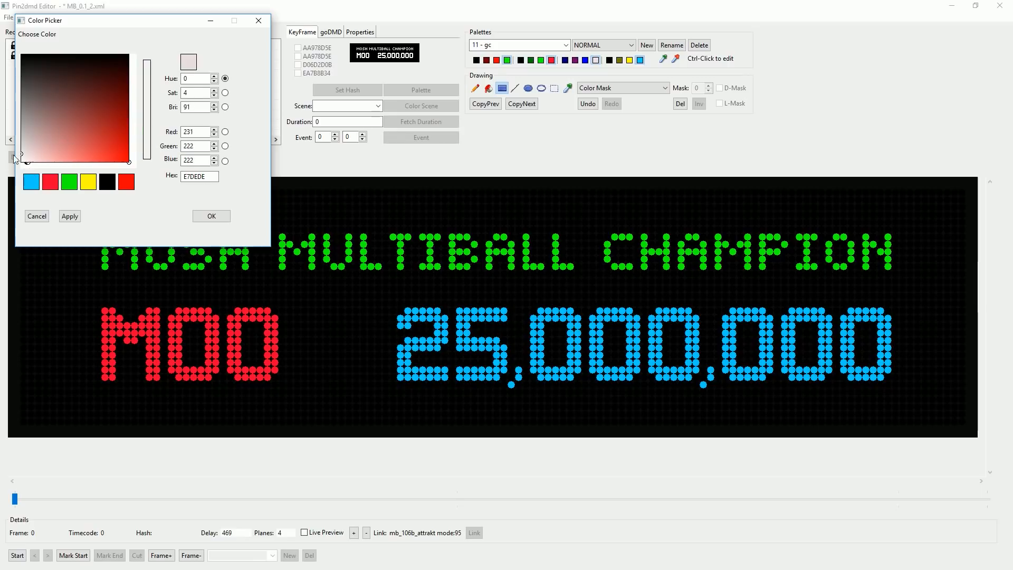
left_click(207, 217)
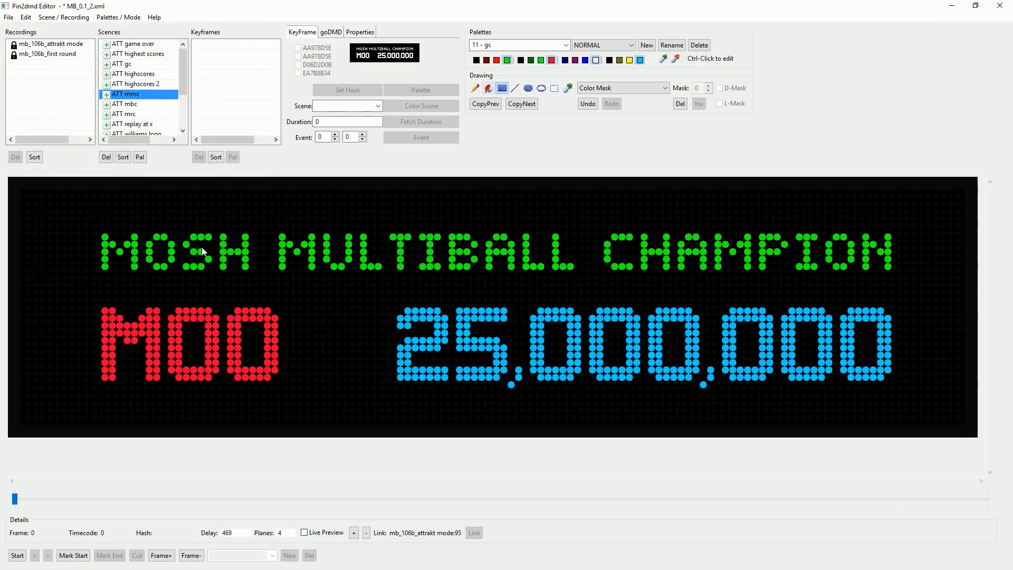
Try masking the ATT mmc title with the third colour group, and set that group's first colour to black.
left_click_drag(125, 240, 574, 270)
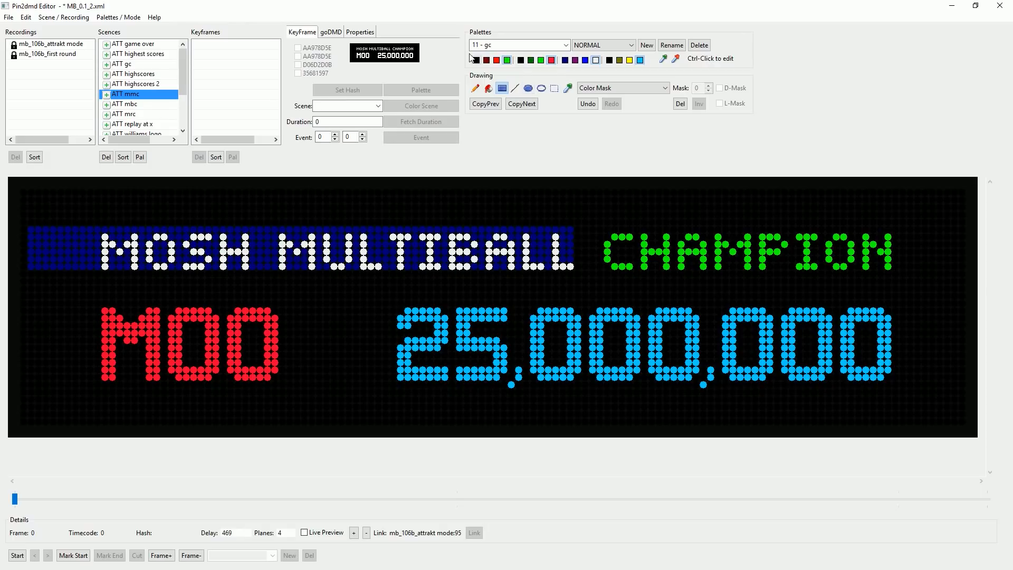
left_click(565, 60, "ctrl")
left_click(22, 55)
left_click(211, 217)
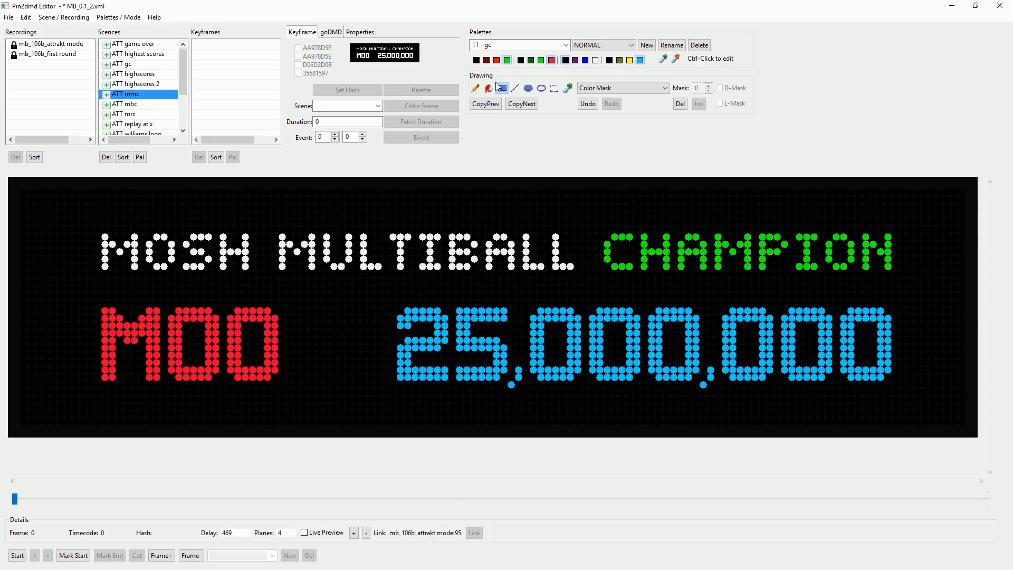
left_click_drag(741, 205, 943, 277)
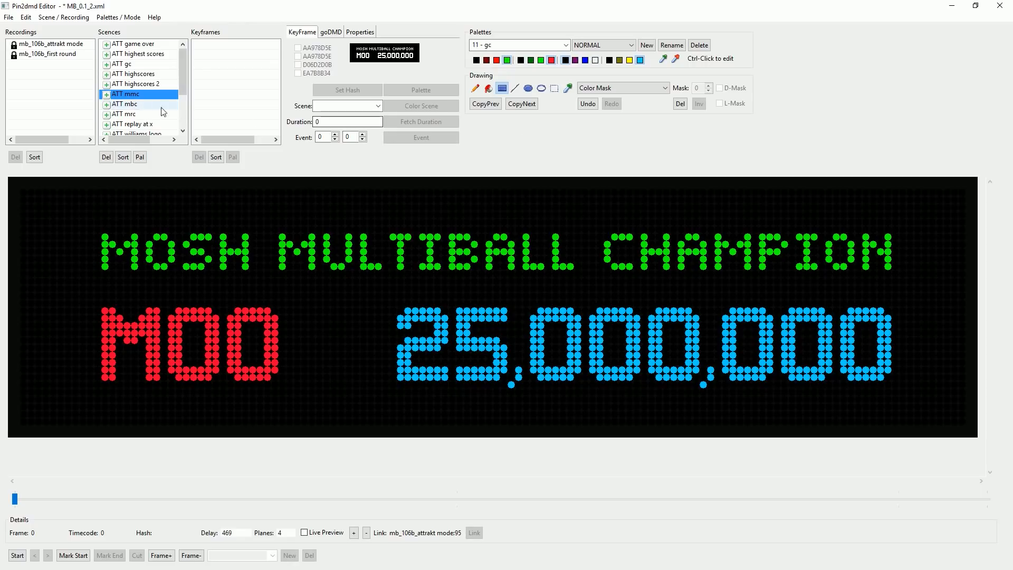
Compare the ATT mmc and ATT mbc scenes, and copy the colour mask from the first onto the second.
left_click(143, 104)
left_click(138, 94)
left_click(135, 104)
left_click(134, 94)
left_click(134, 105)
left_click(135, 95)
left_click(135, 105)
left_click(135, 95)
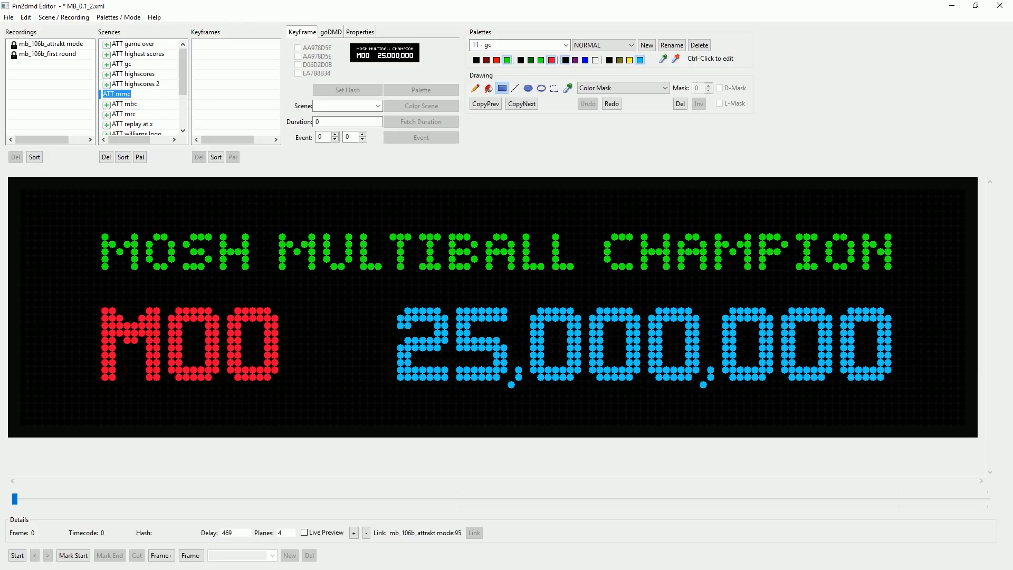
left_click(138, 106)
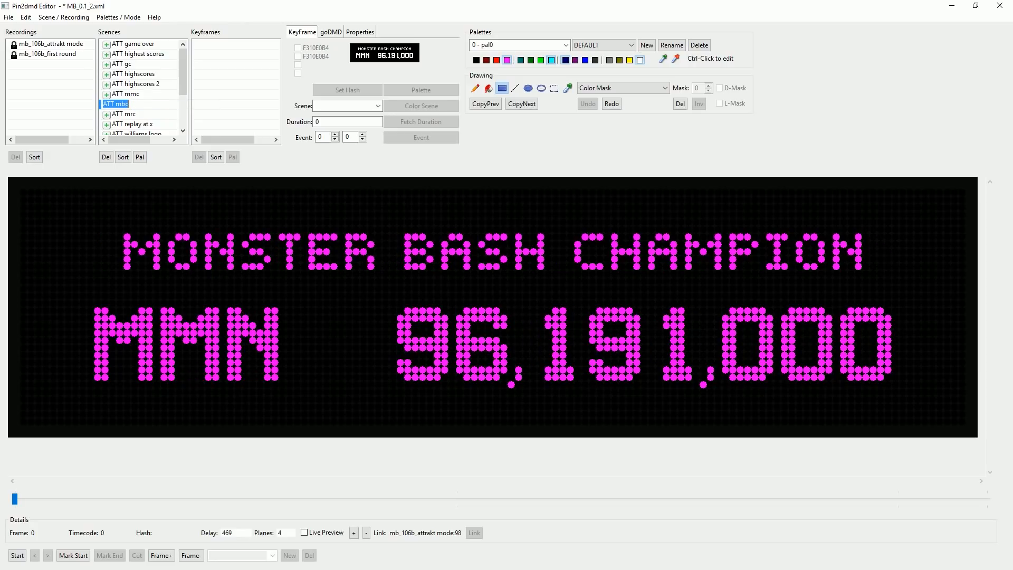
key("ctrl+v")
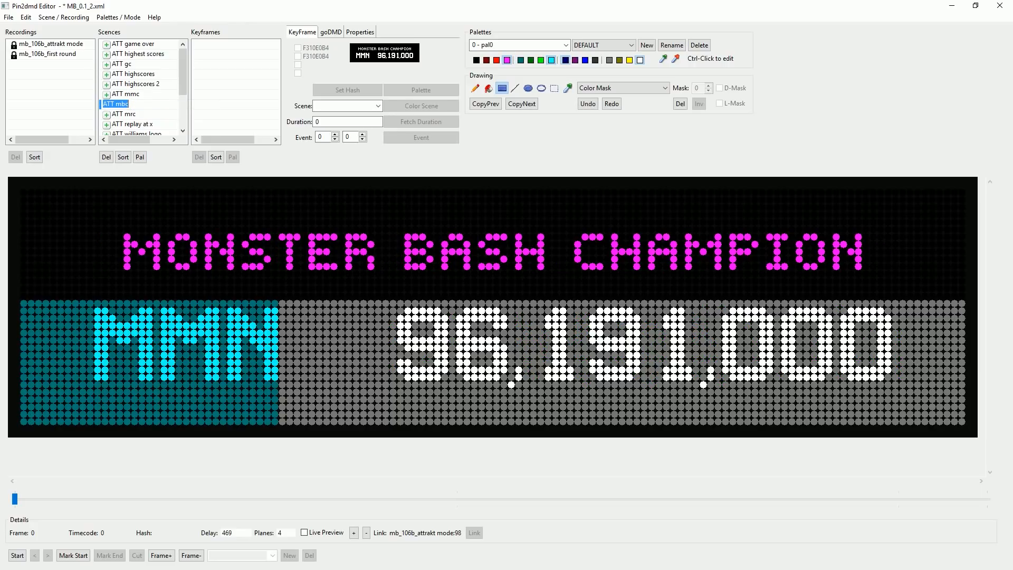
Assign the existing palette "11 - gc" to the ATT mbc scene.
left_click(565, 45)
left_click(487, 143)
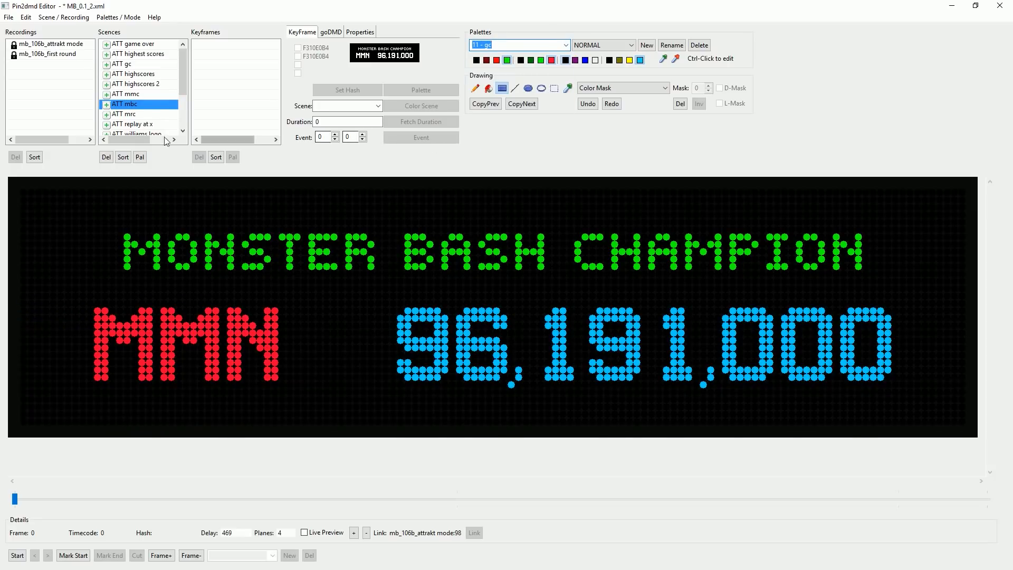
left_click(141, 160)
Apply the same colour mask to the ATT mrc scene and assign the palette "11 - gc" to it.
left_click(135, 95)
left_click(135, 105)
left_click(136, 115)
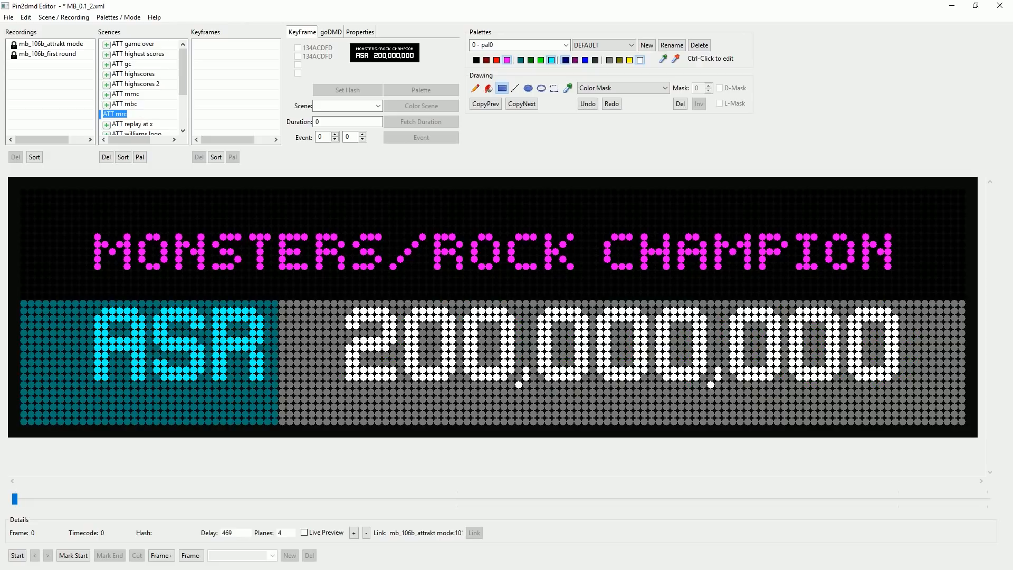
left_click(566, 45)
left_click(491, 143)
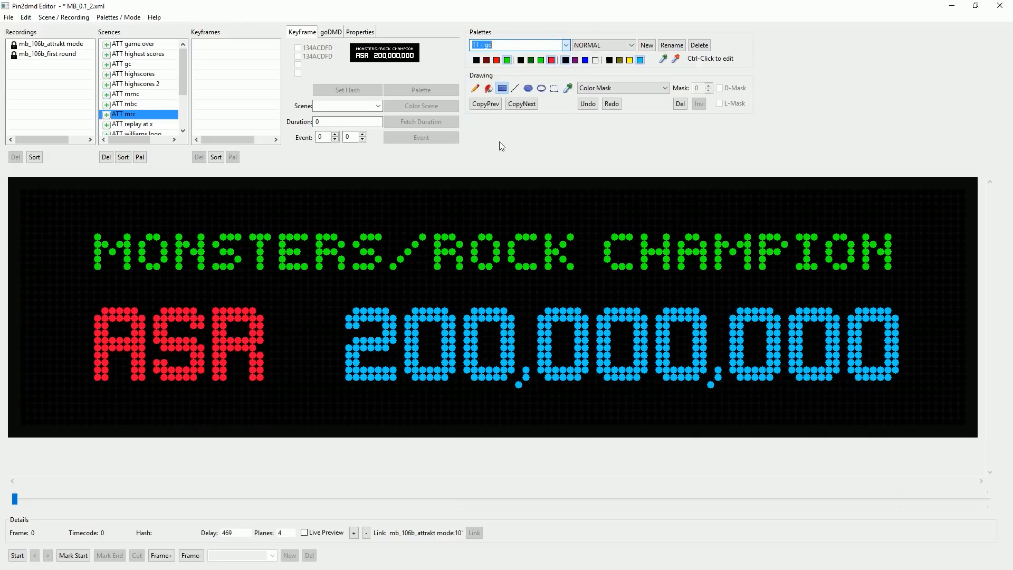
left_click(140, 161)
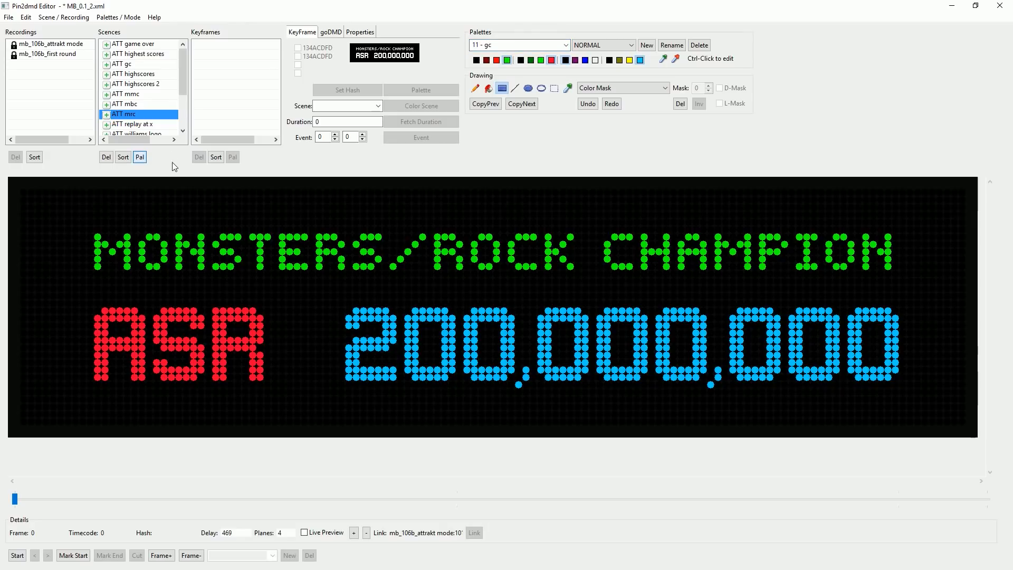
Assign the existing palette "11 - gc" to the ATT replay at x scene.
left_click(136, 125)
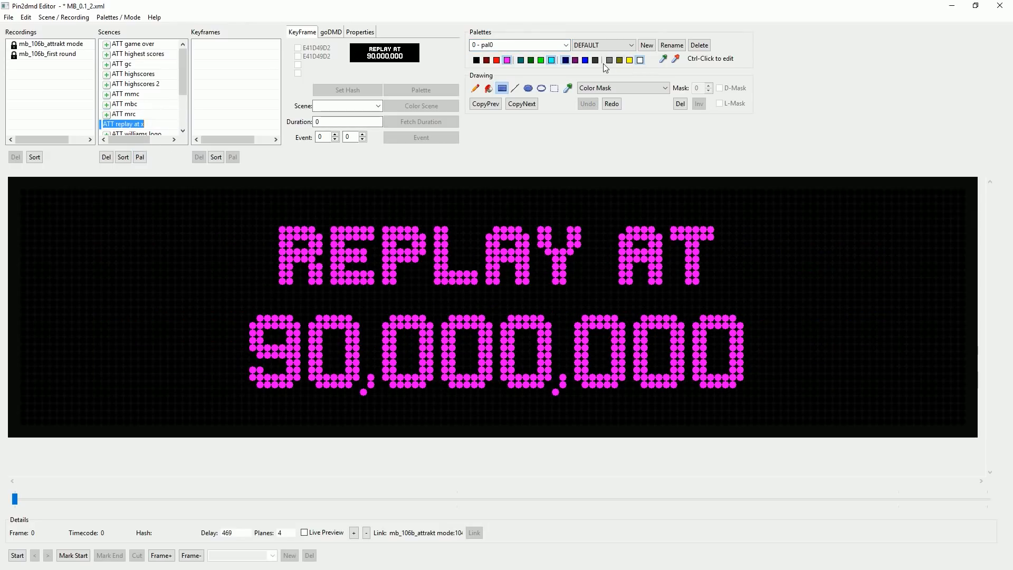
left_click(566, 45)
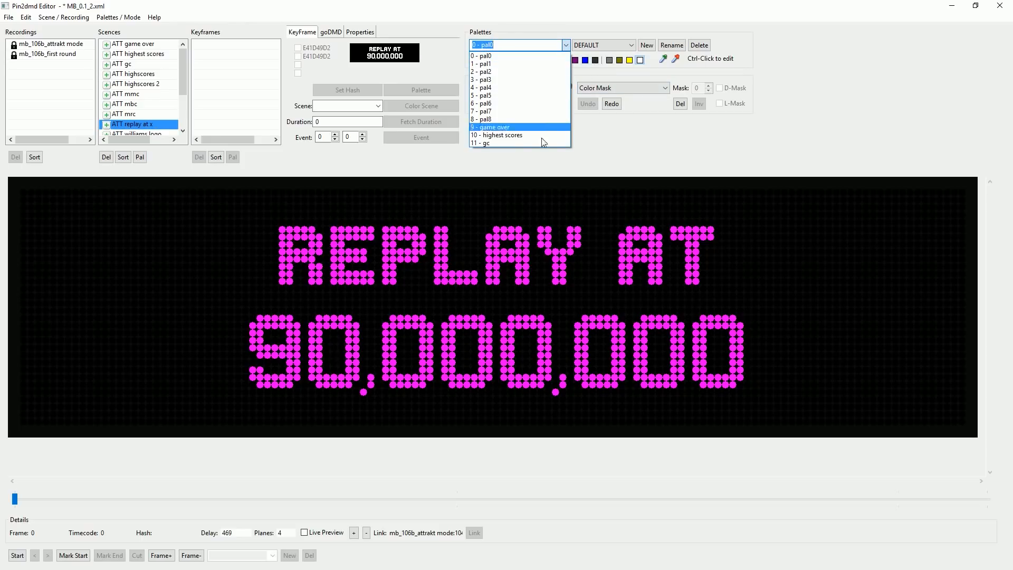
left_click(502, 143)
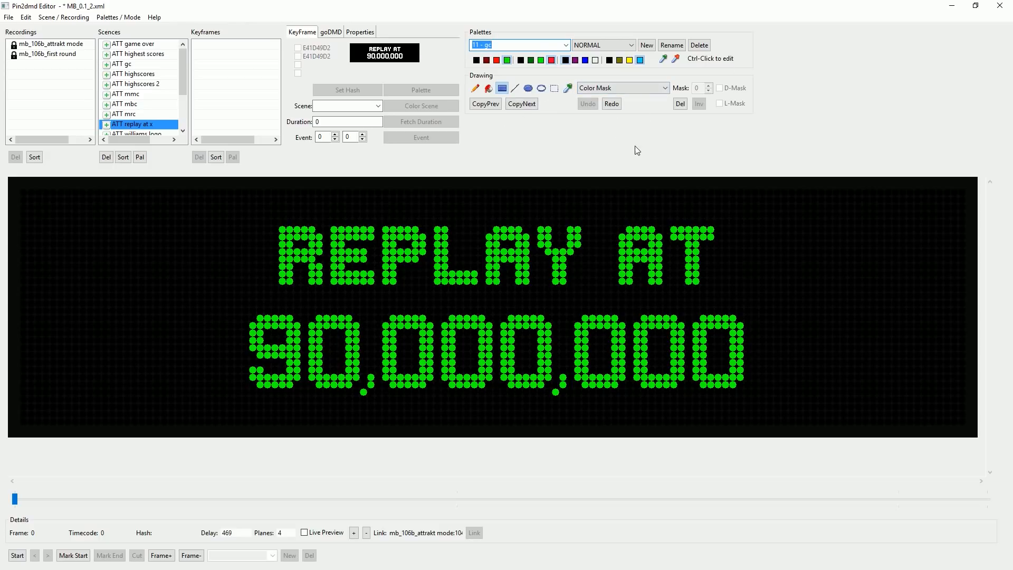
left_click(140, 157)
Mask the score in the ATT replay at x scene with the light blue group and "REPLAY AT" with the white group.
left_click_drag(1012, 442, 1012, 441)
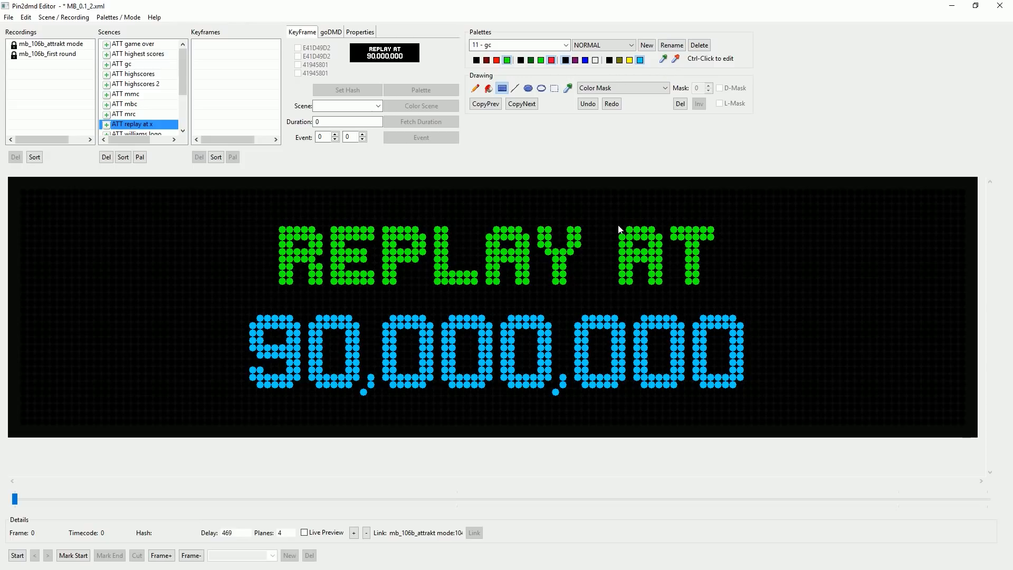
left_click(596, 61)
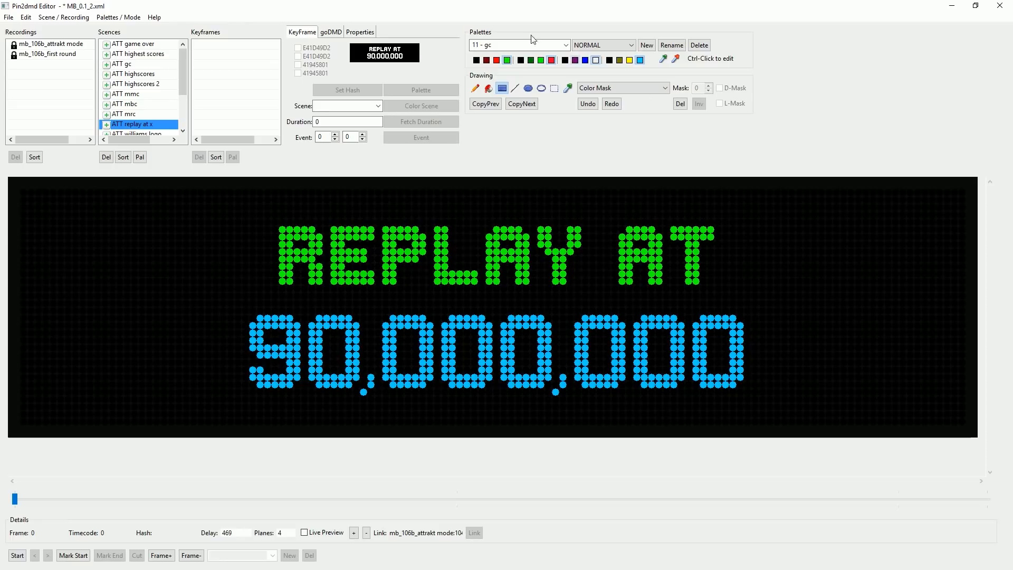
left_click_drag(16, 213, 1012, 280)
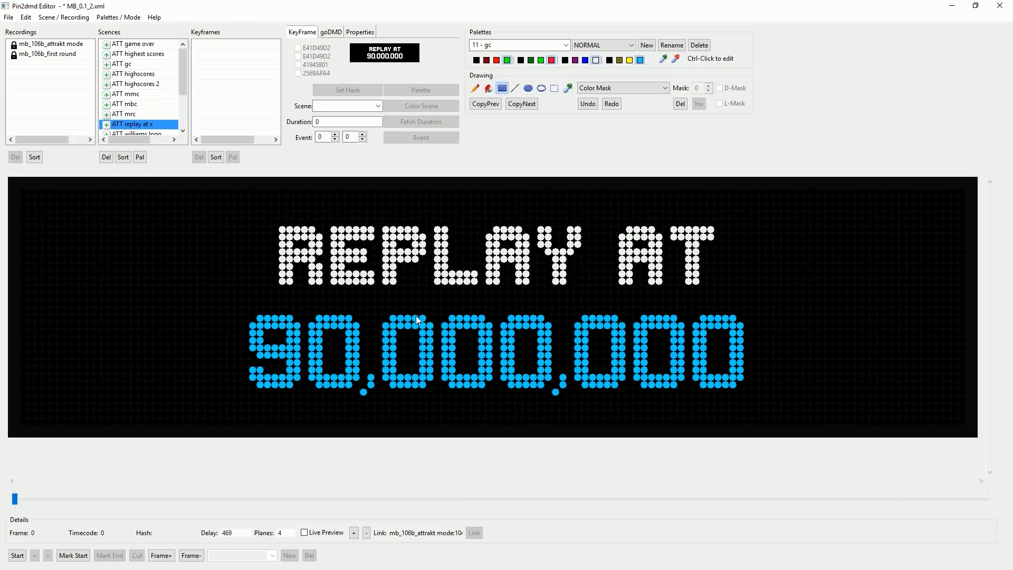
Change the gc palette's white to yellow FFFB00 and compare the ATT replay at x scene with ATT highest scores.
left_click(597, 60)
left_click_drag(153, 140, 153, 142)
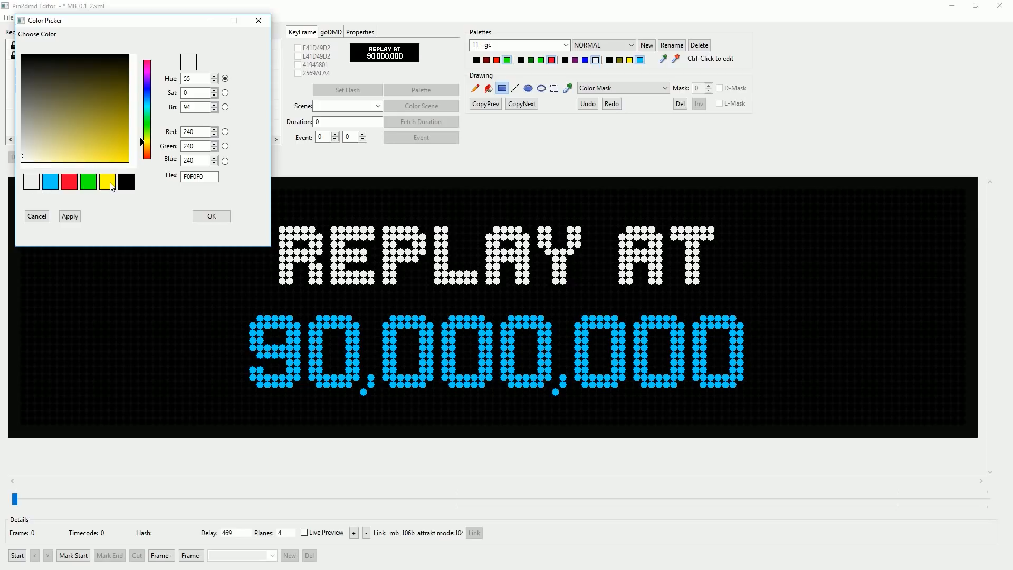
left_click(109, 183)
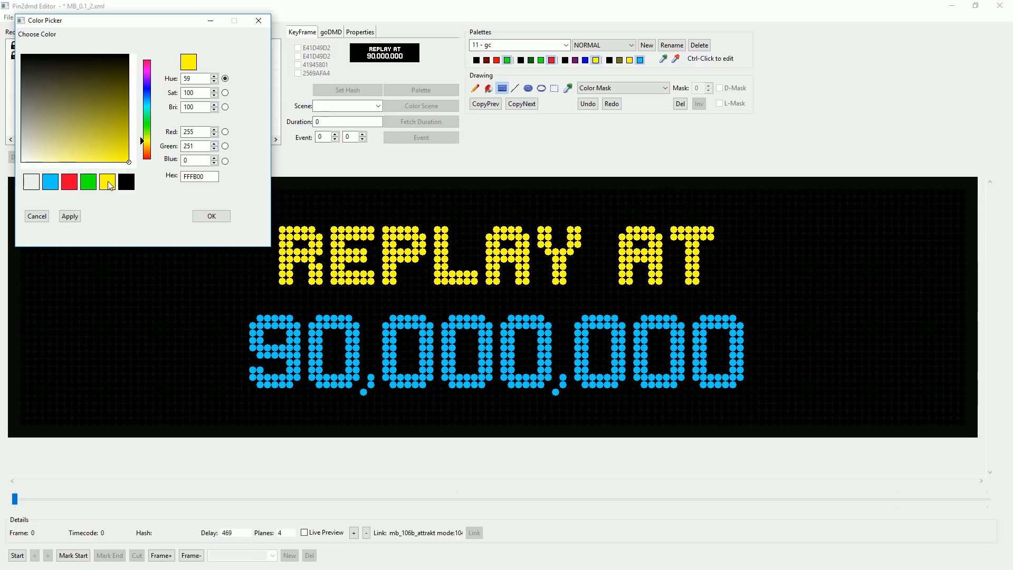
left_click(202, 217)
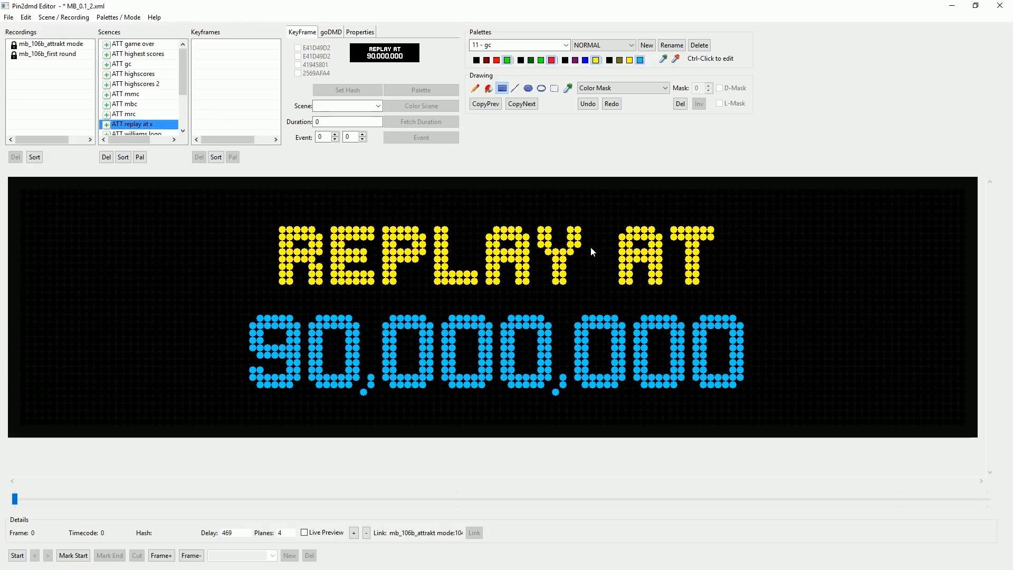
left_click(138, 54)
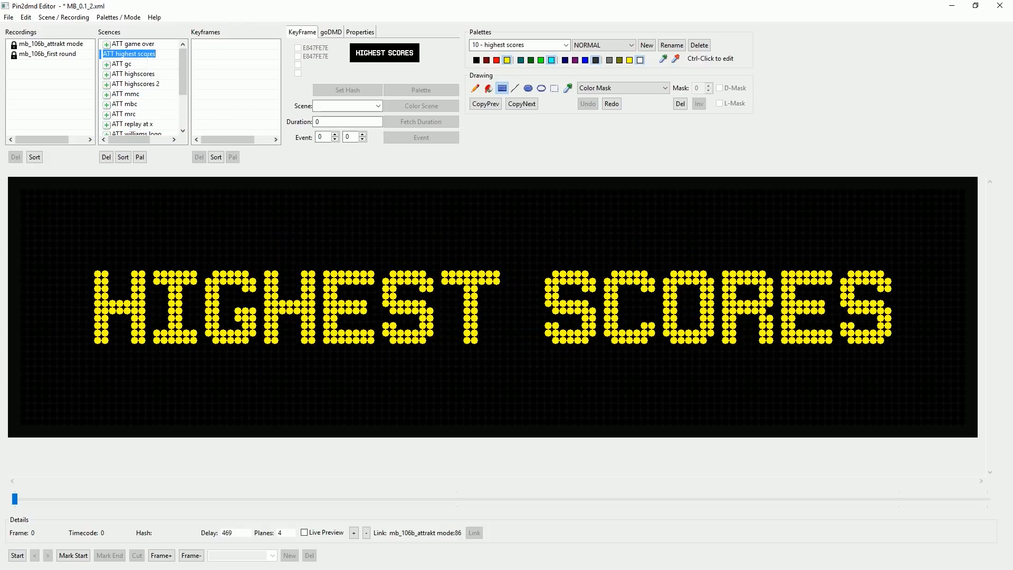
left_click(151, 126)
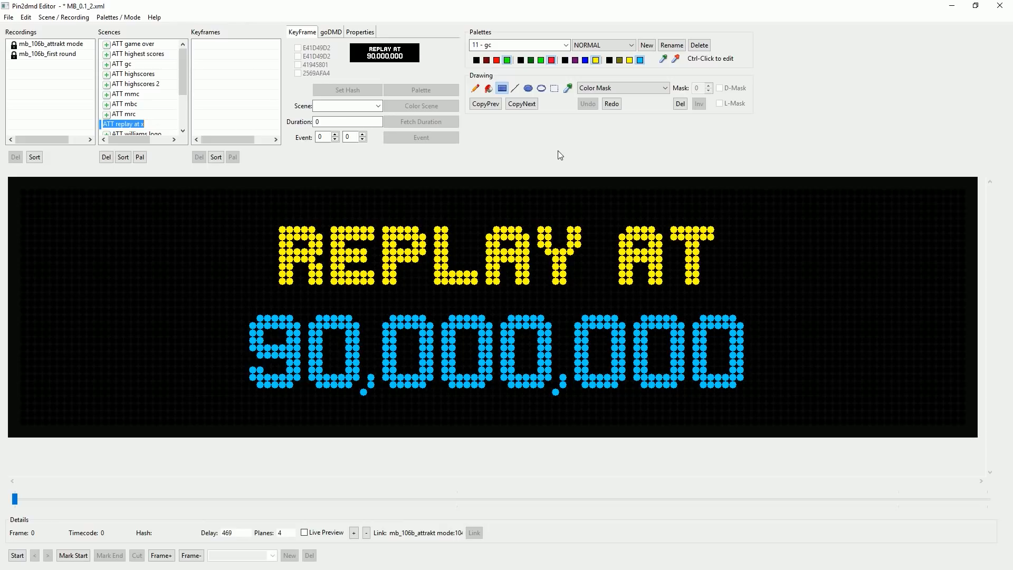
Create a palette named "williams logo" for the ATT williams logo scene and assign it to that scene.
left_click(151, 132)
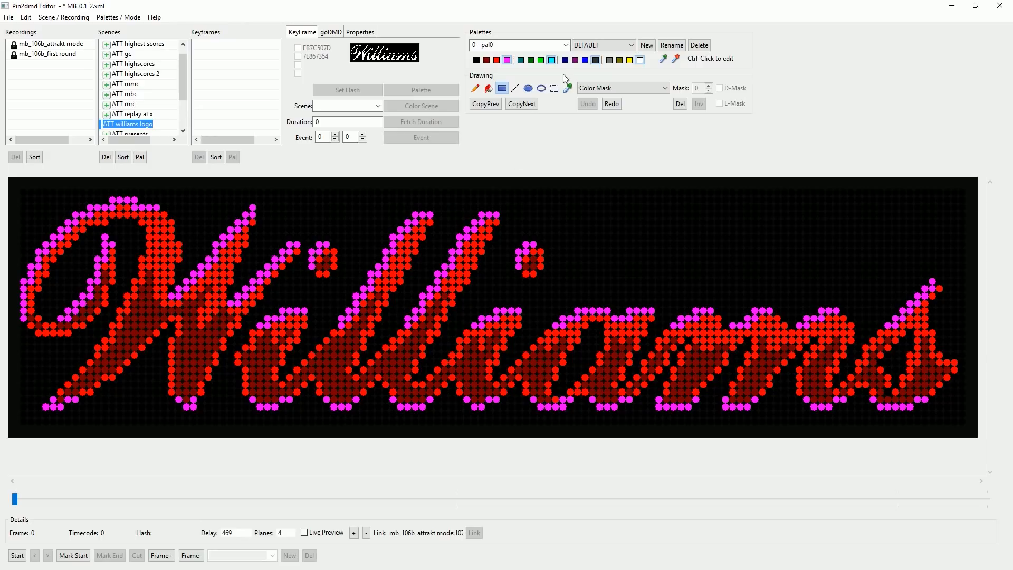
left_click(647, 45)
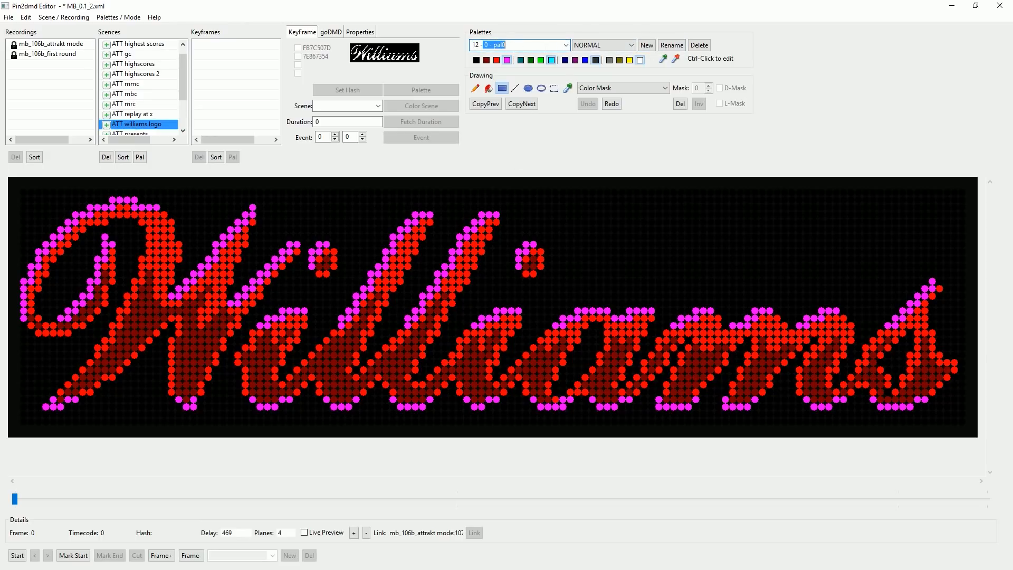
type("williams logo")
left_click(672, 45)
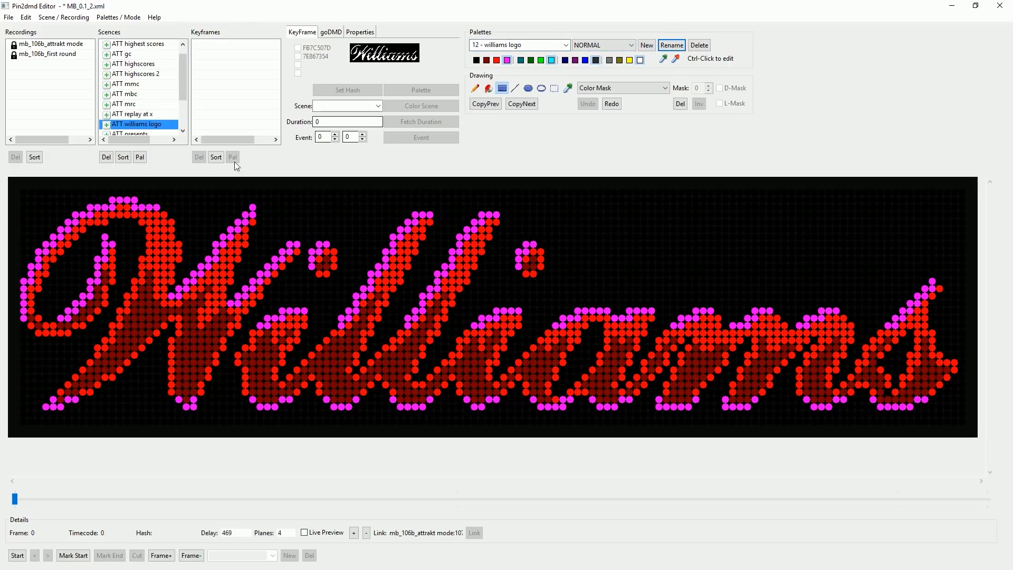
left_click(140, 156)
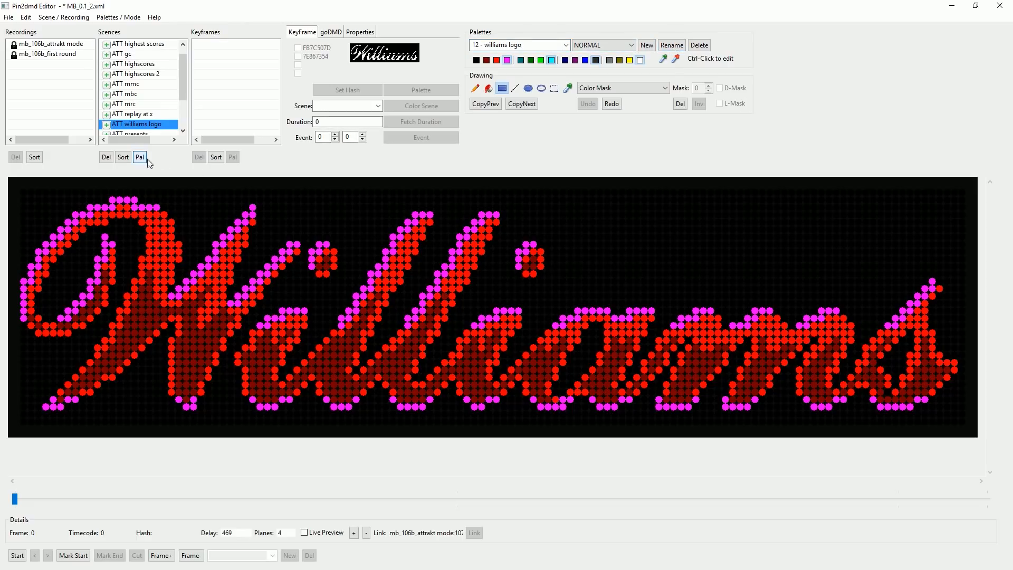
Change the magenta in the williams logo palette to orange FF9500.
left_click(506, 61, "ctrl")
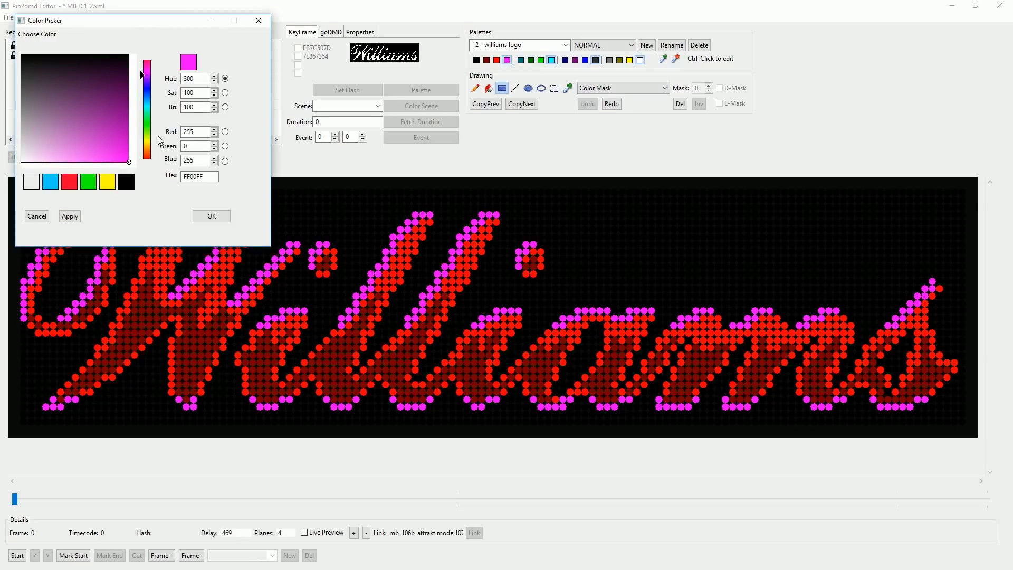
left_click(143, 157)
left_click_drag(78, 160, 100, 167)
left_click(149, 150)
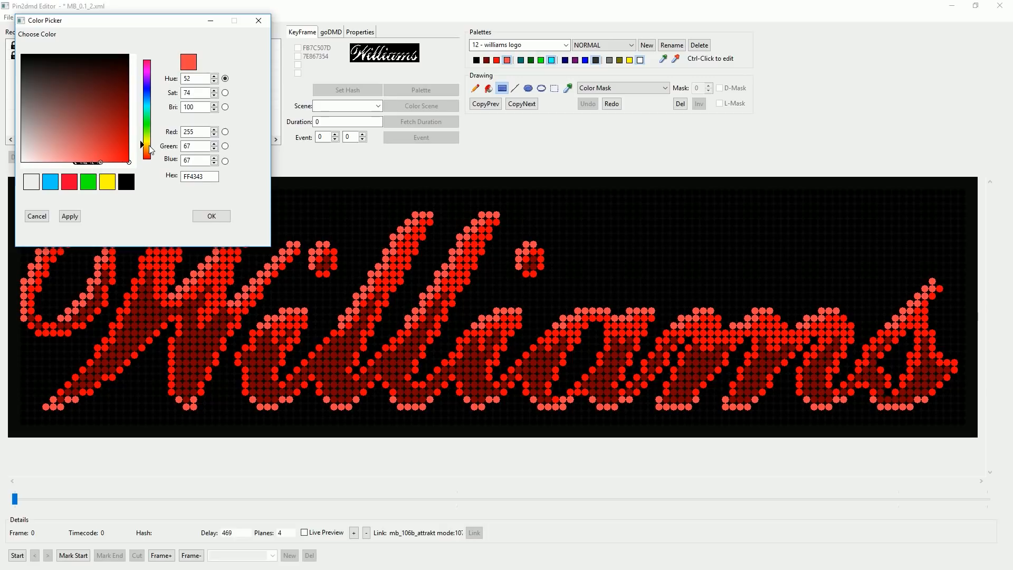
left_click(128, 162)
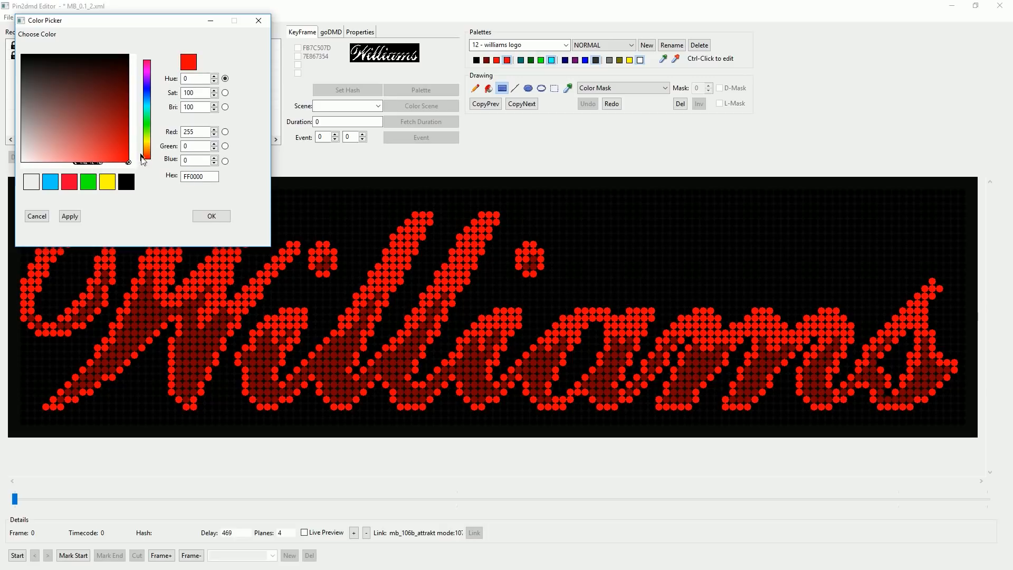
left_click(149, 148)
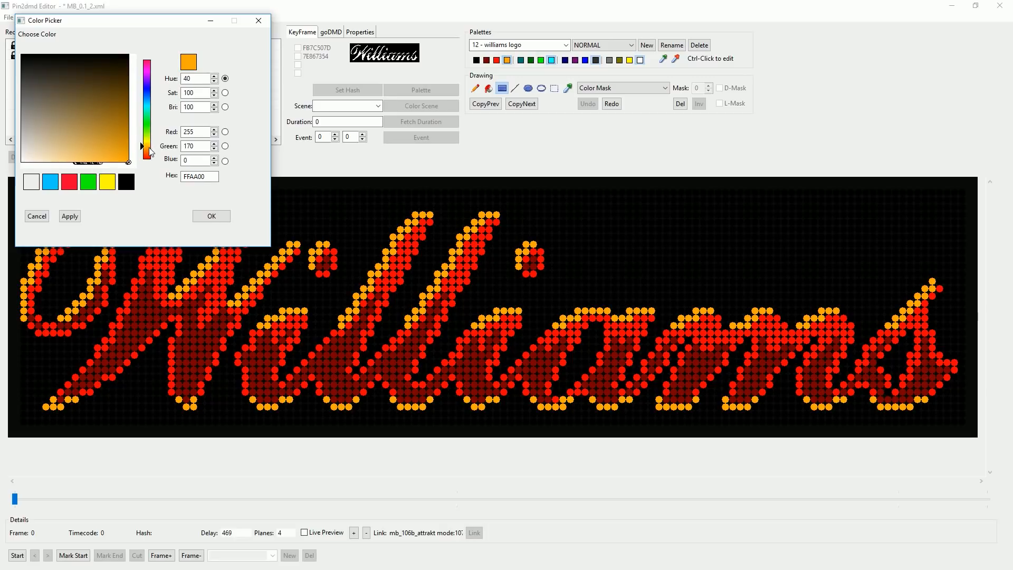
left_click(150, 154)
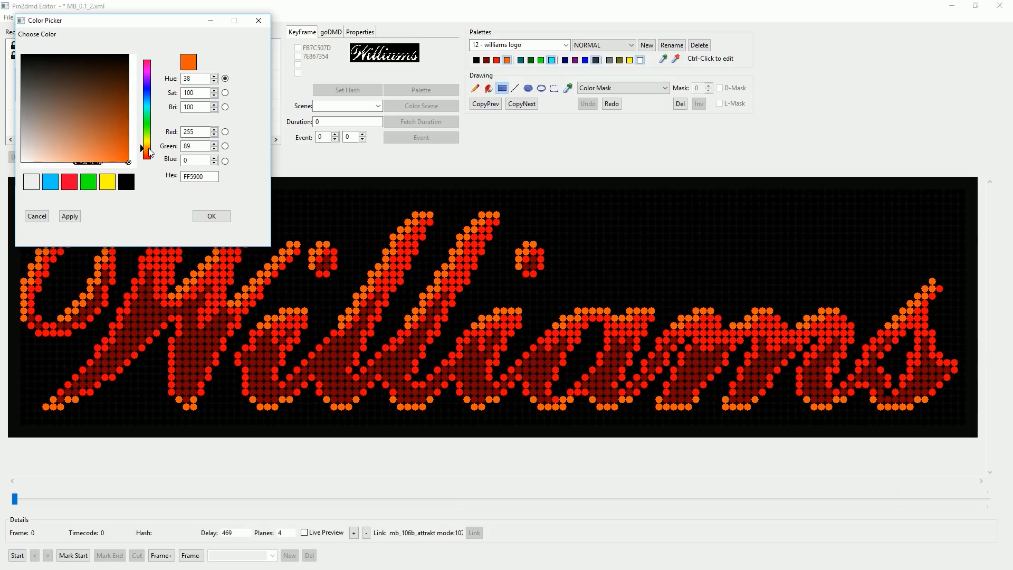
left_click(150, 149)
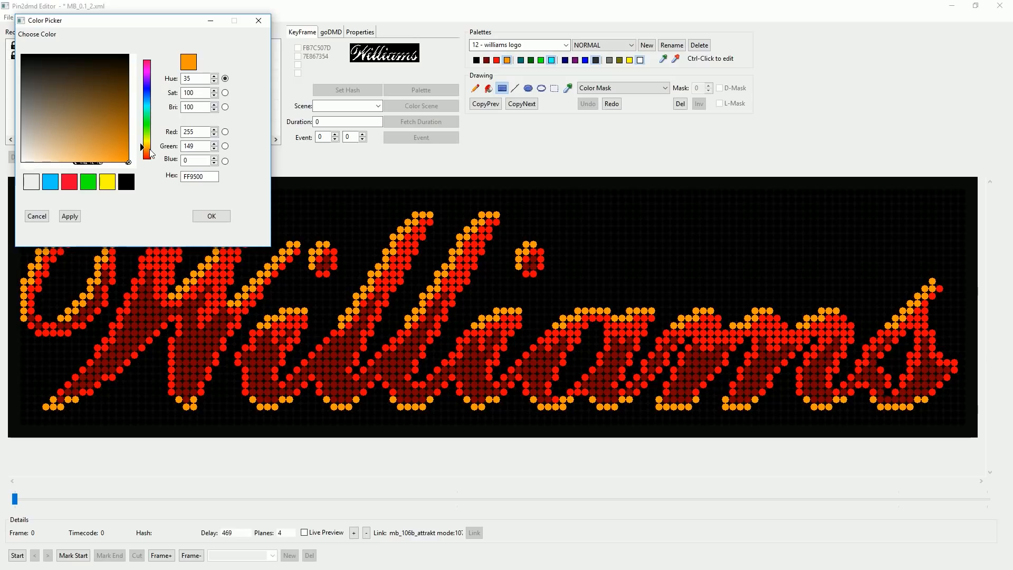
left_click(211, 216)
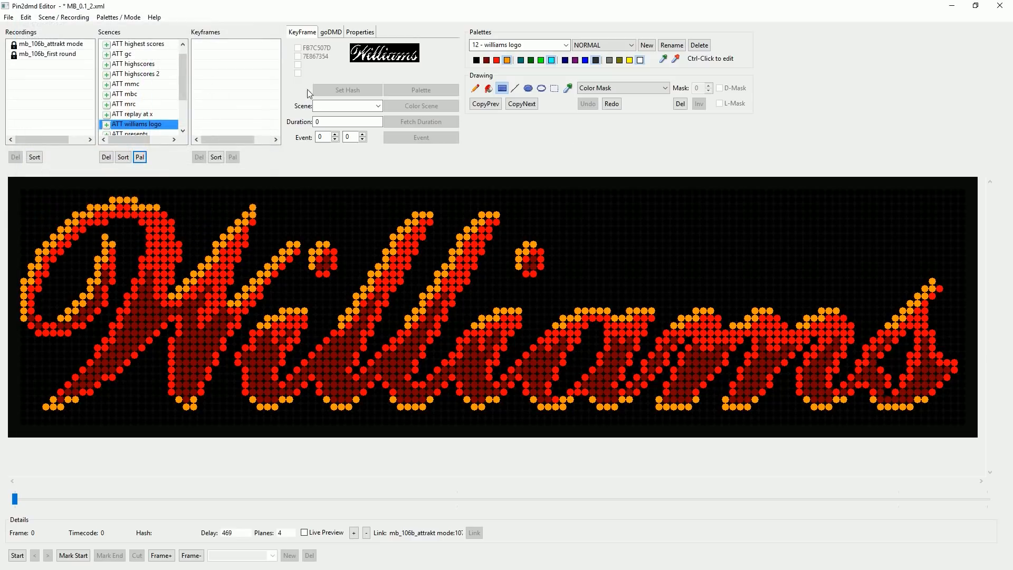
Assign the existing palette "9 - game over" to the ATT presents scene.
key("Down")
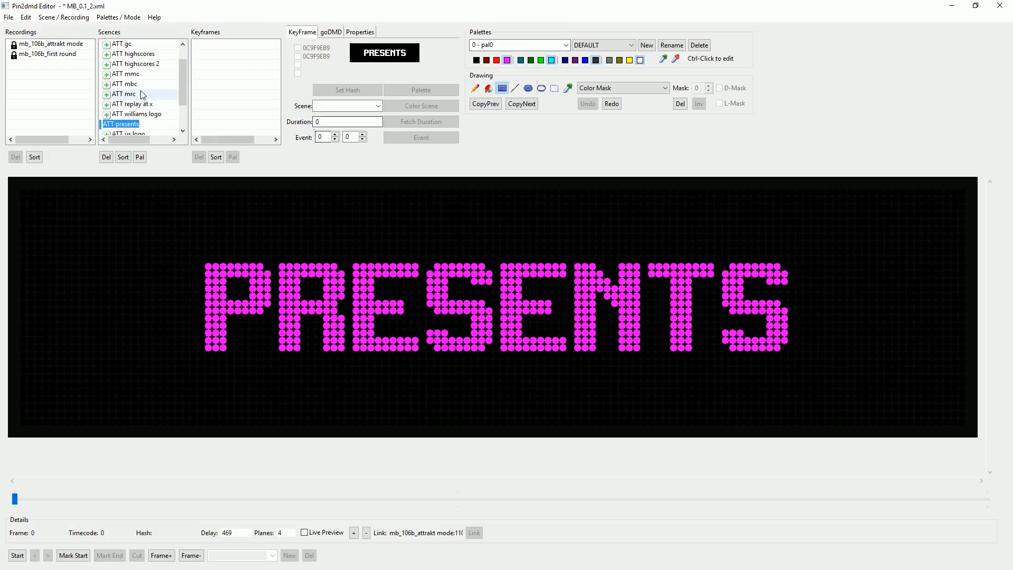
left_click(566, 46)
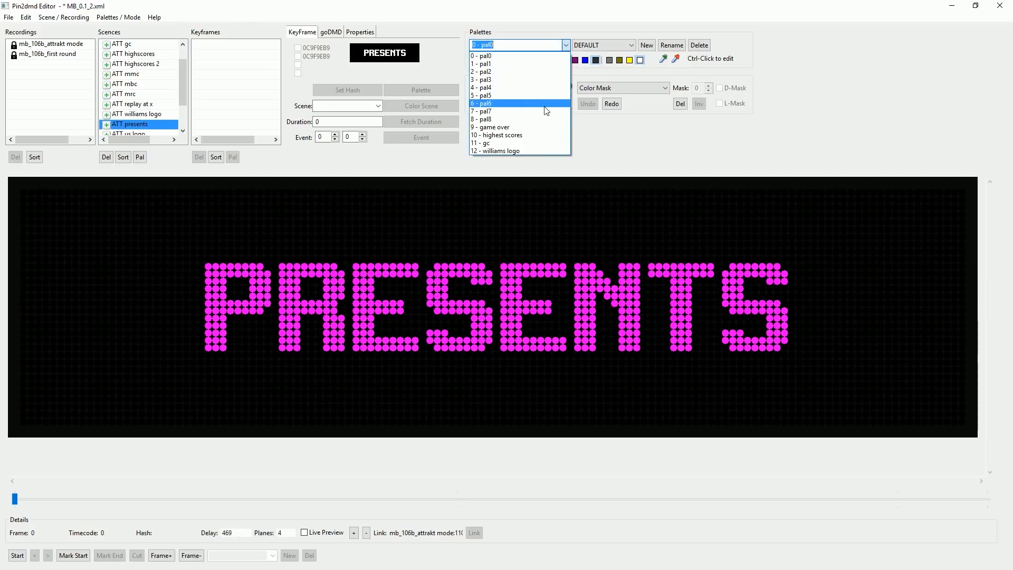
left_click(527, 132)
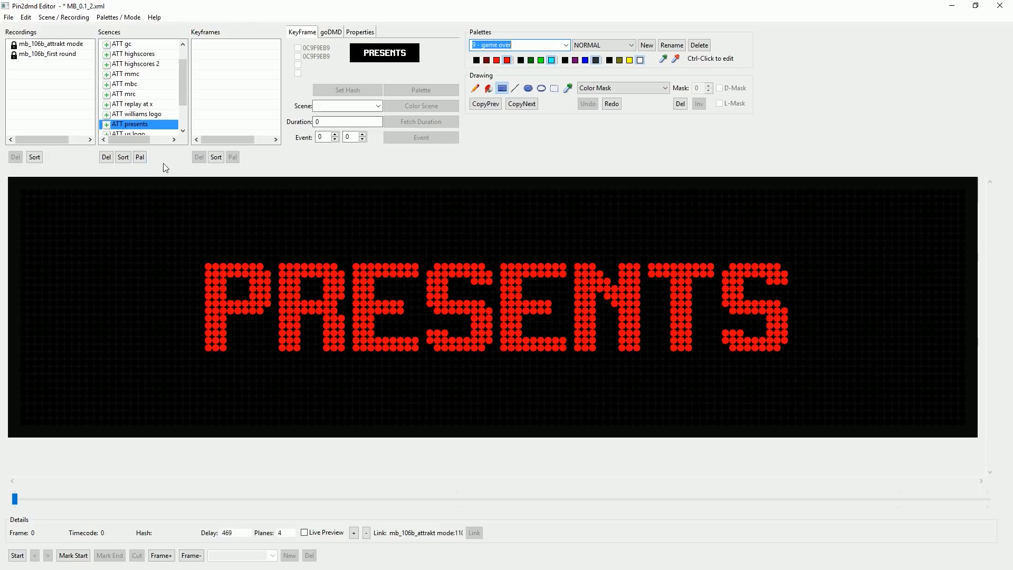
left_click(139, 157)
Review the colouring of the finished ATT scenes from ATT williams logo and ATT presents back to ATT gc and the highscores.
left_click(150, 115)
left_click(151, 125)
left_click(151, 115)
left_click(136, 96)
left_click(138, 103)
left_click(137, 95)
left_click(132, 84)
left_click(132, 64)
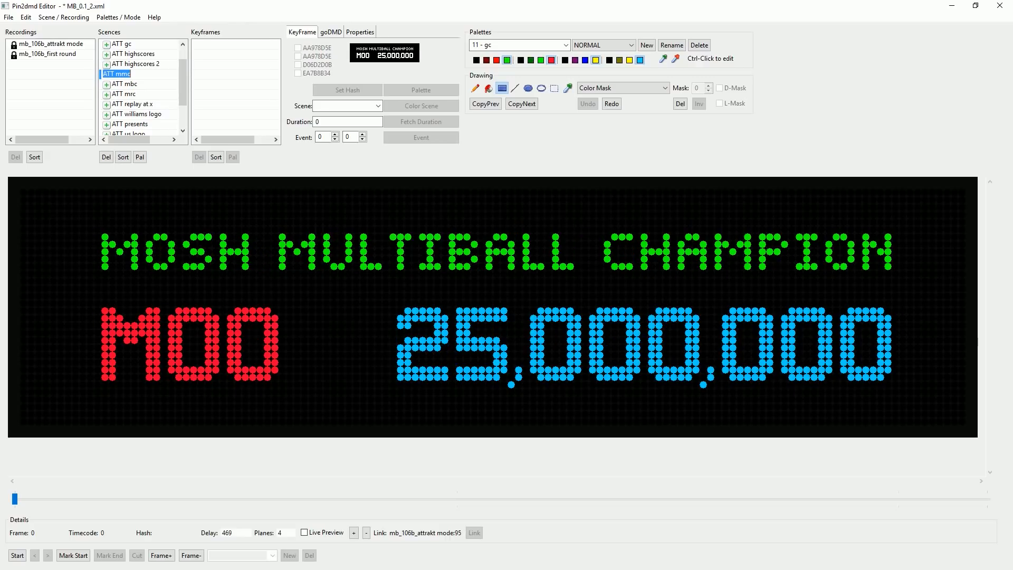
left_click(135, 54)
left_click(124, 44)
left_click(131, 54)
left_click(131, 64)
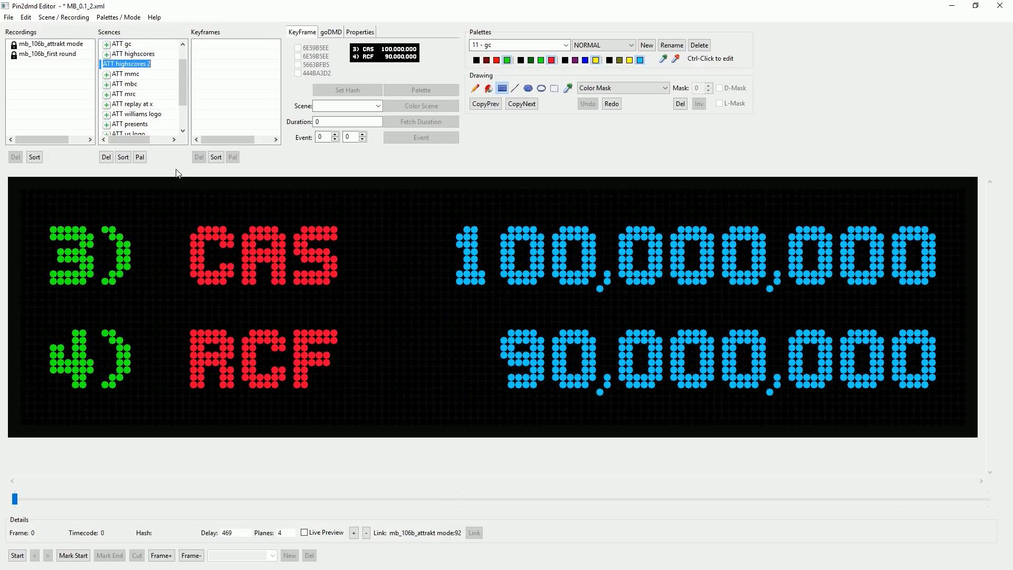
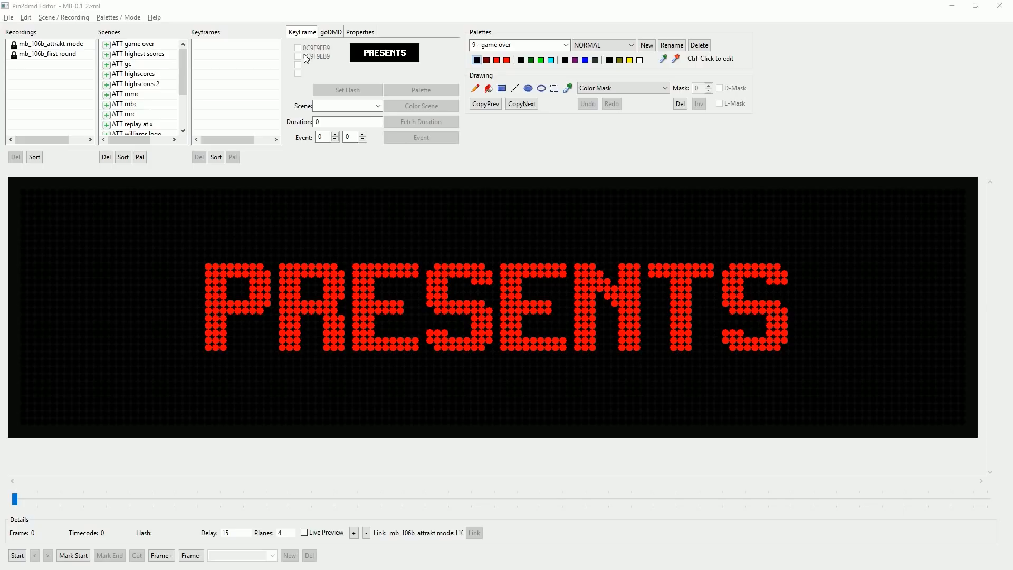
Select the mb_106b_attrakt mode recording and examine the save and cutting options in the configuration.
double_click(70, 45)
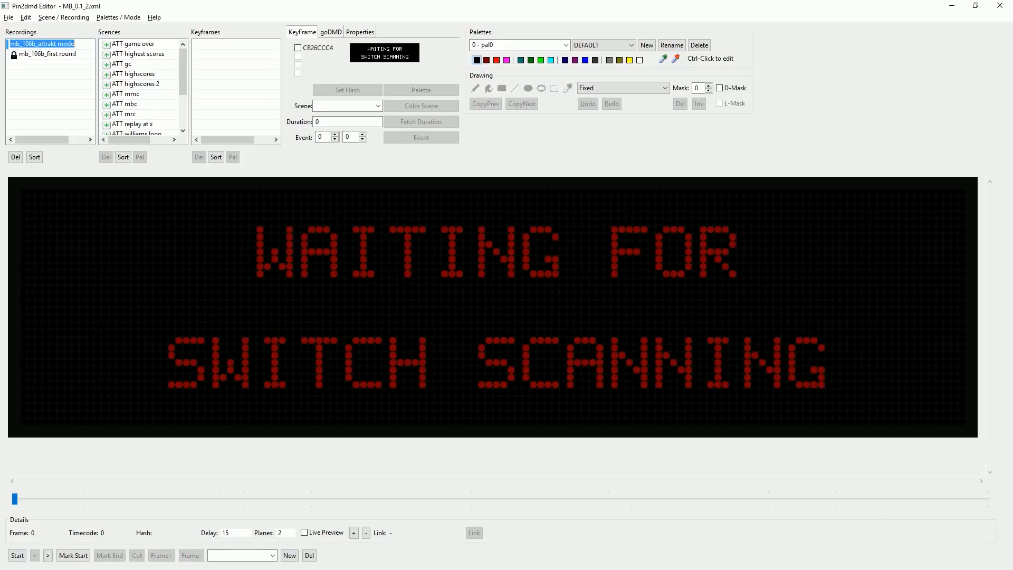
left_click(121, 19)
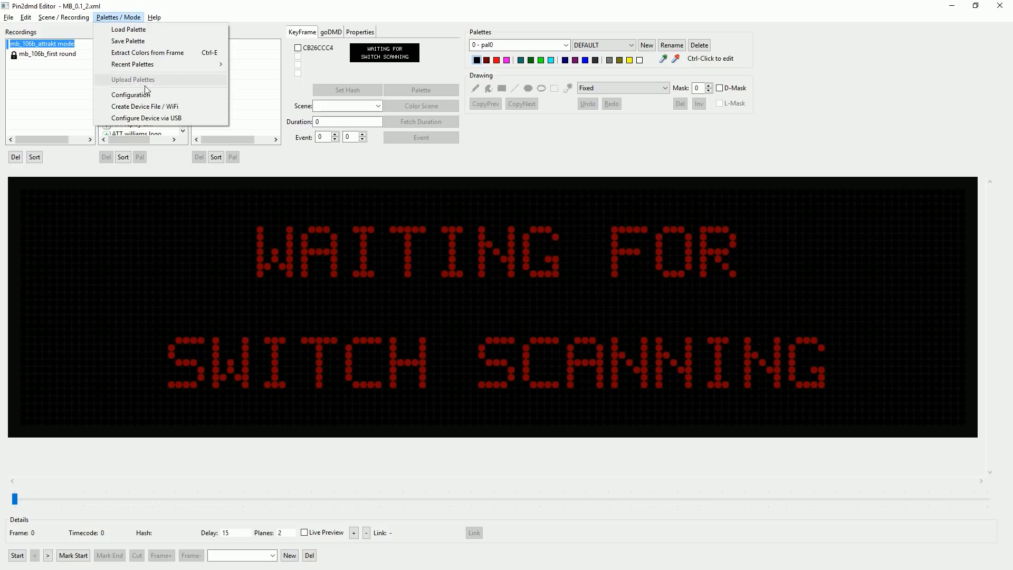
left_click(150, 96)
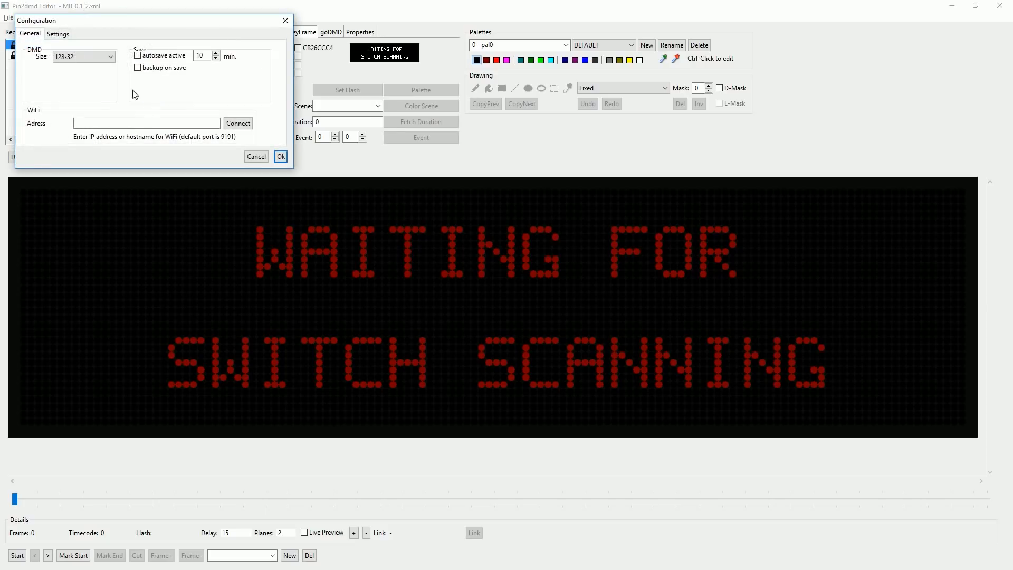
left_click(58, 35)
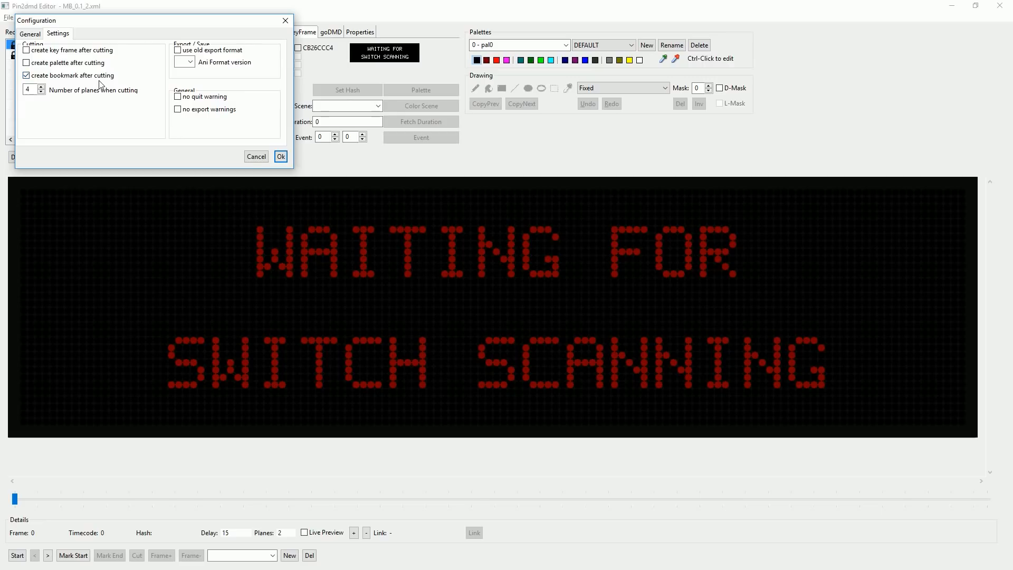
left_click(255, 156)
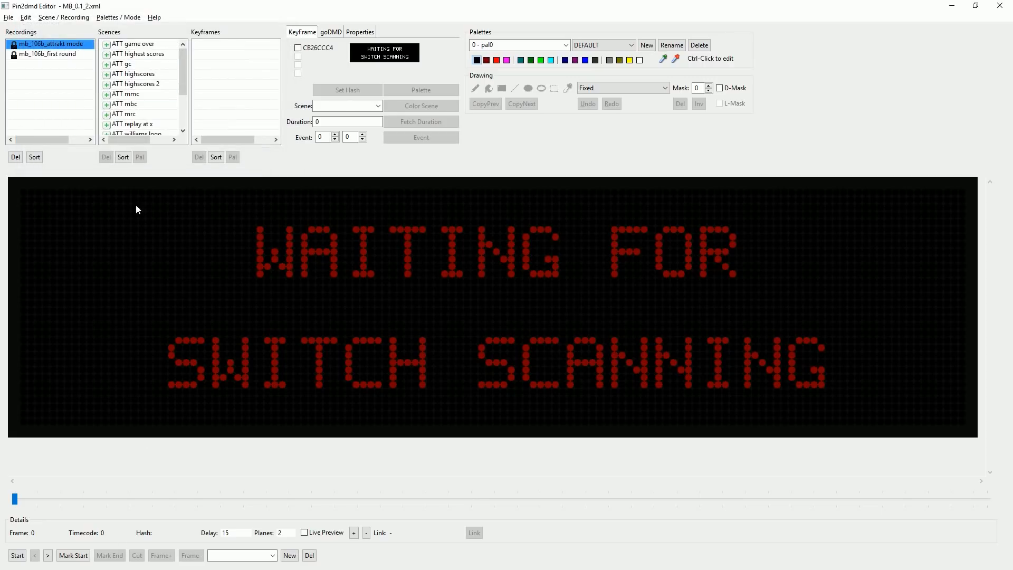
Add a Color Scene keyframe for ATT game over at the recording's "ATT game over - 38" bookmark, using the first hash C239E19E.
left_click(273, 556)
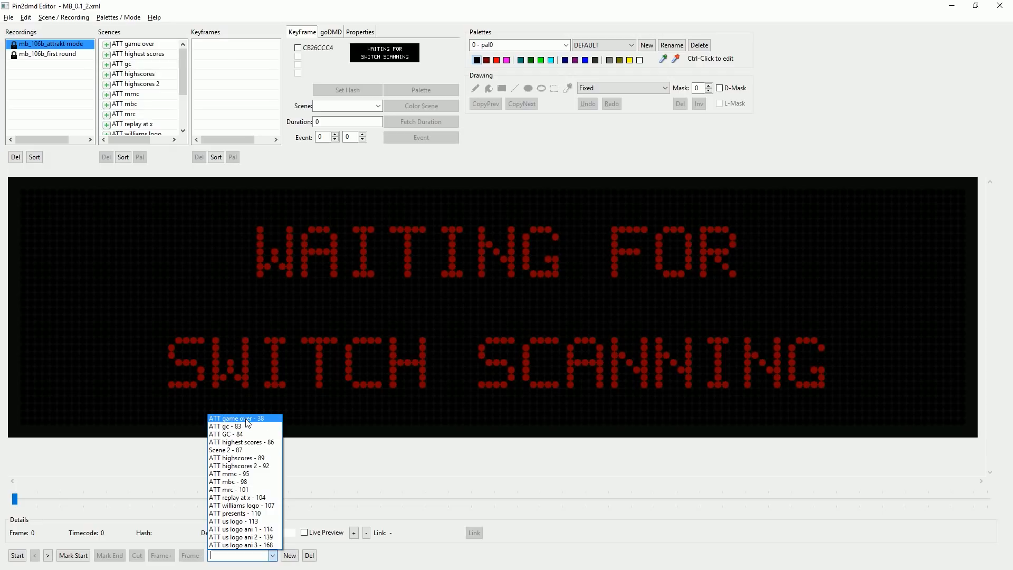
left_click(247, 420)
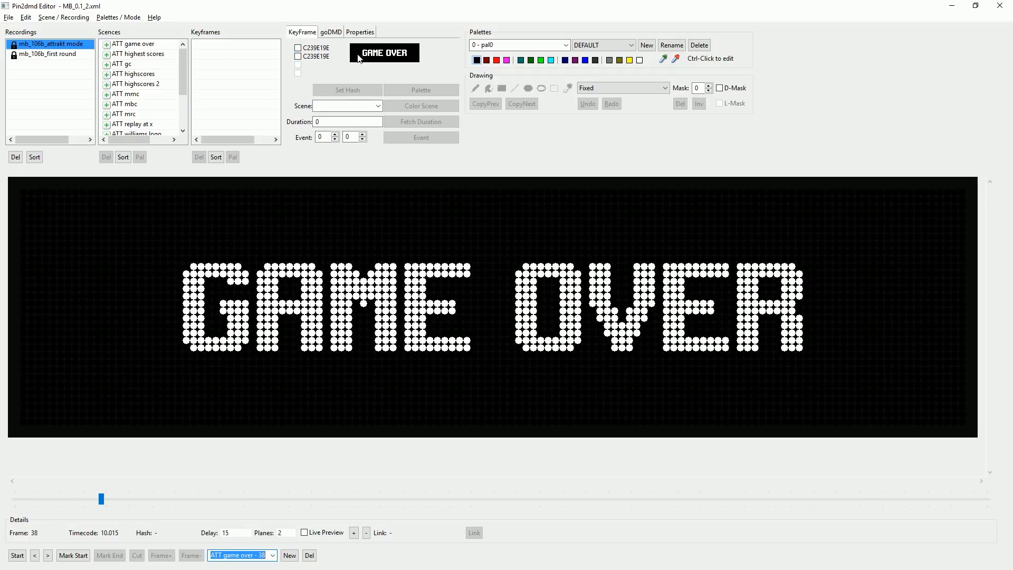
left_click(298, 48)
left_click(379, 105)
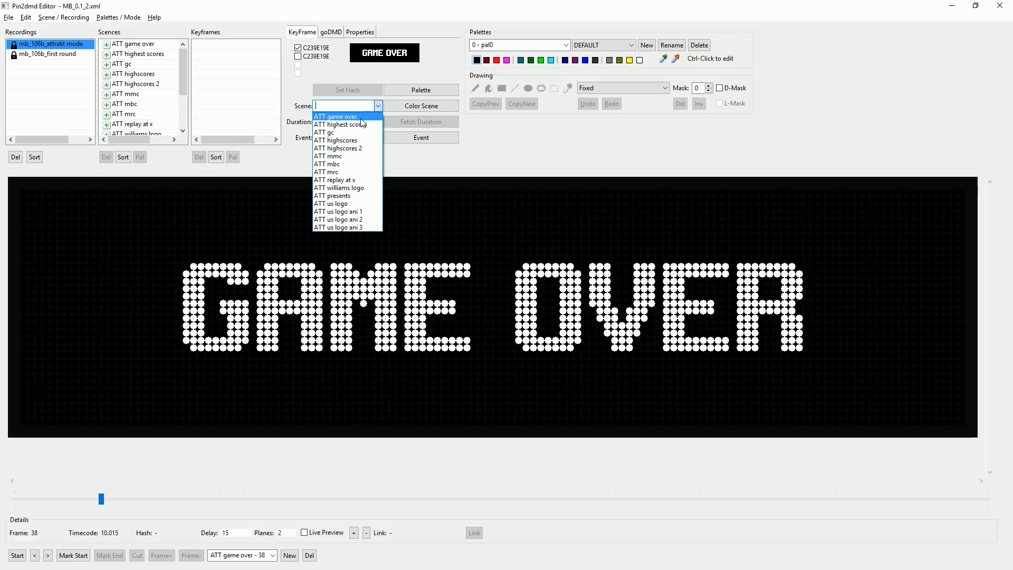
left_click(359, 118)
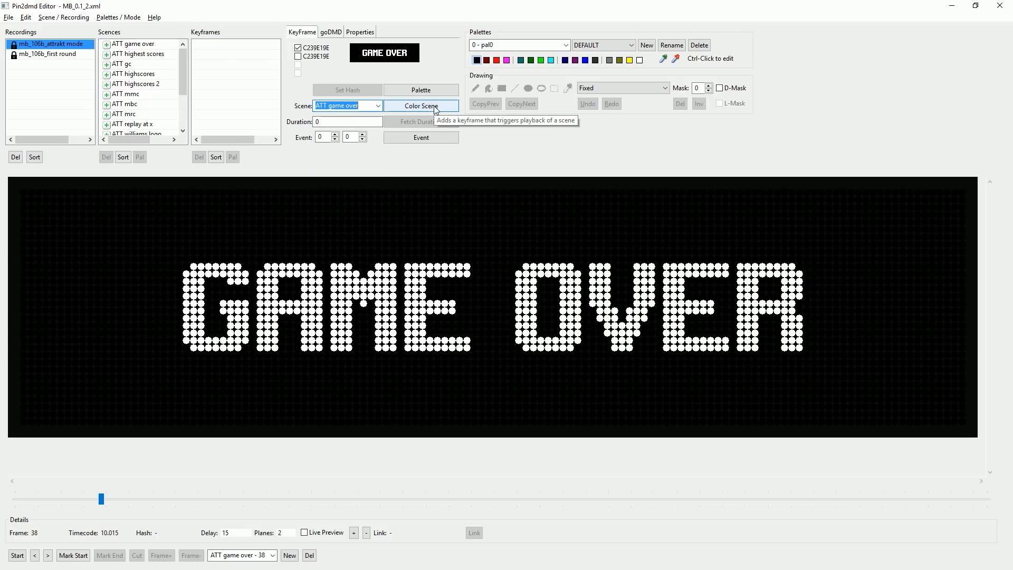
left_click(436, 108)
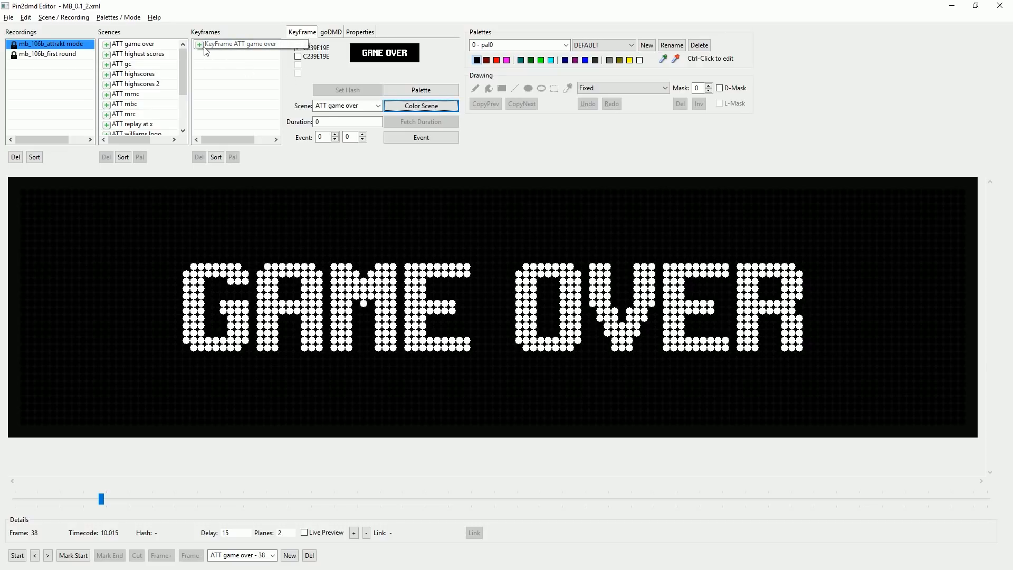
Rename the new keyframe as "ATT game over".
left_click(268, 47)
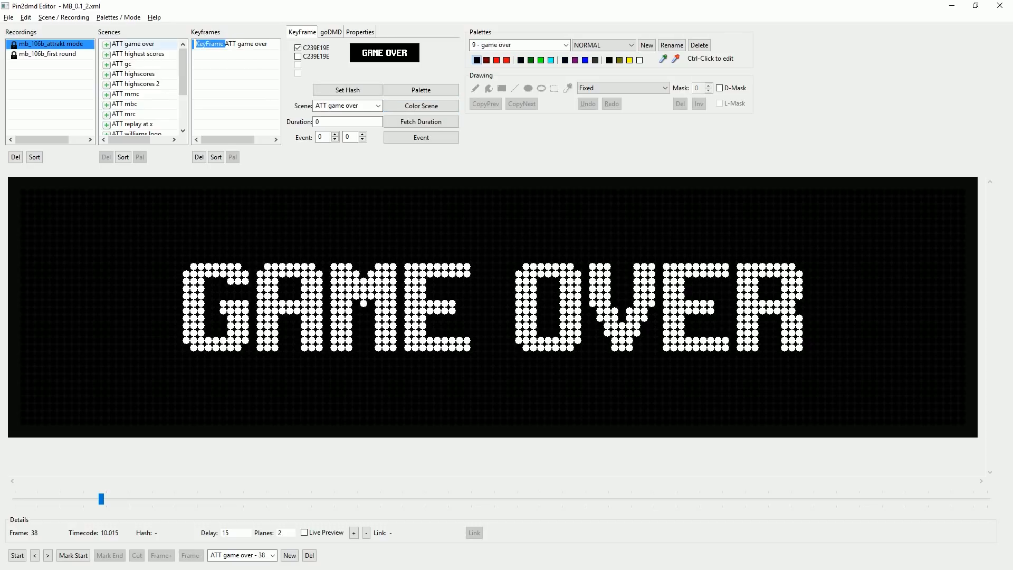
key("BackSpace")
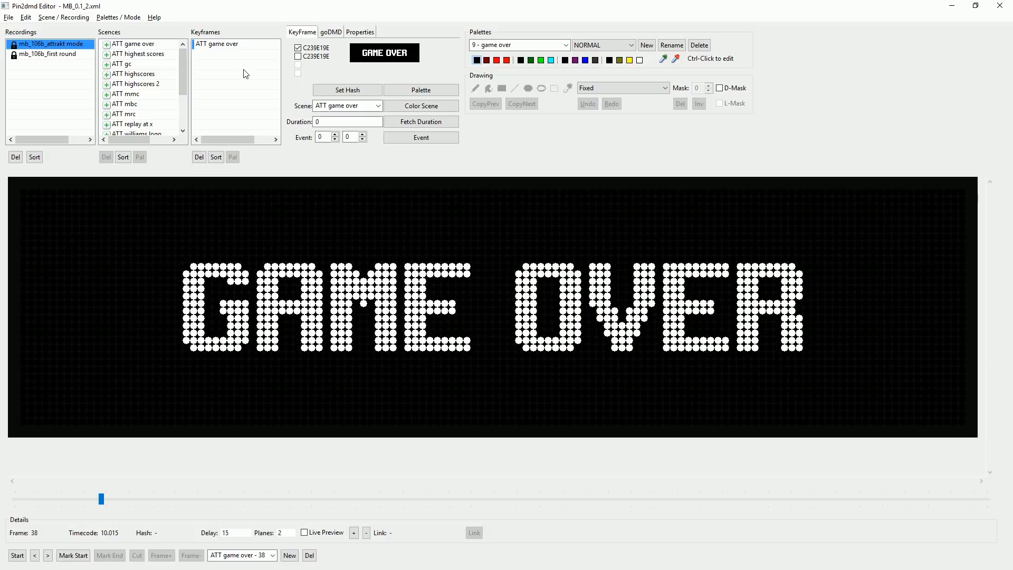
left_click(236, 92)
Compare the coloured ATT game over scene with its keyframe and the first hash in the recording.
left_click(146, 45)
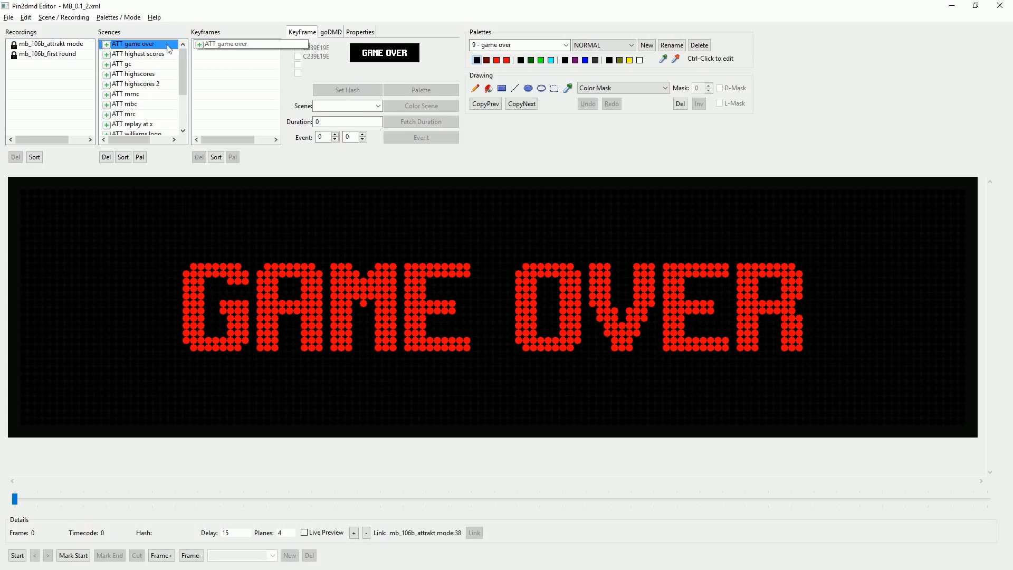
left_click(217, 45)
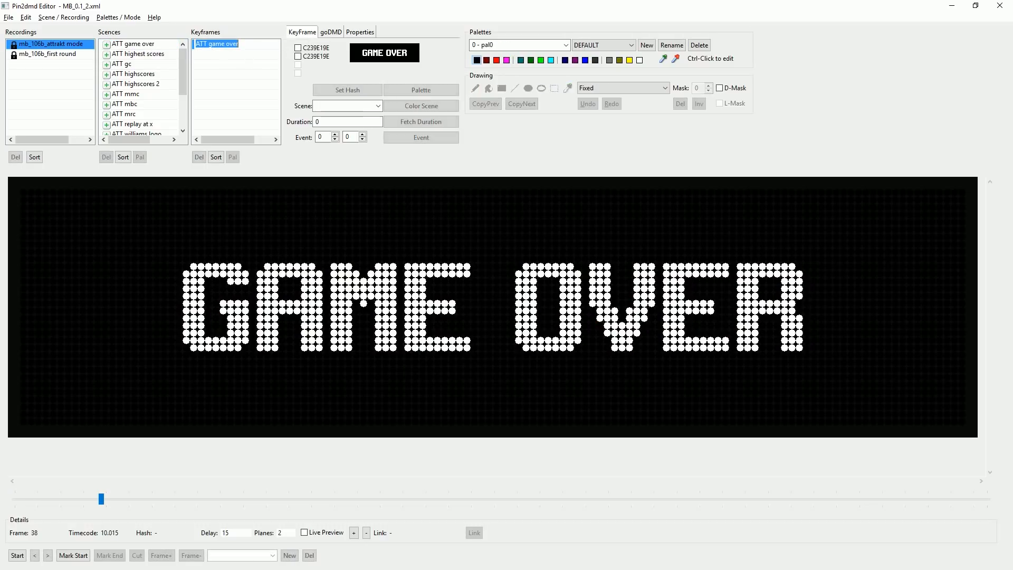
left_click(299, 47)
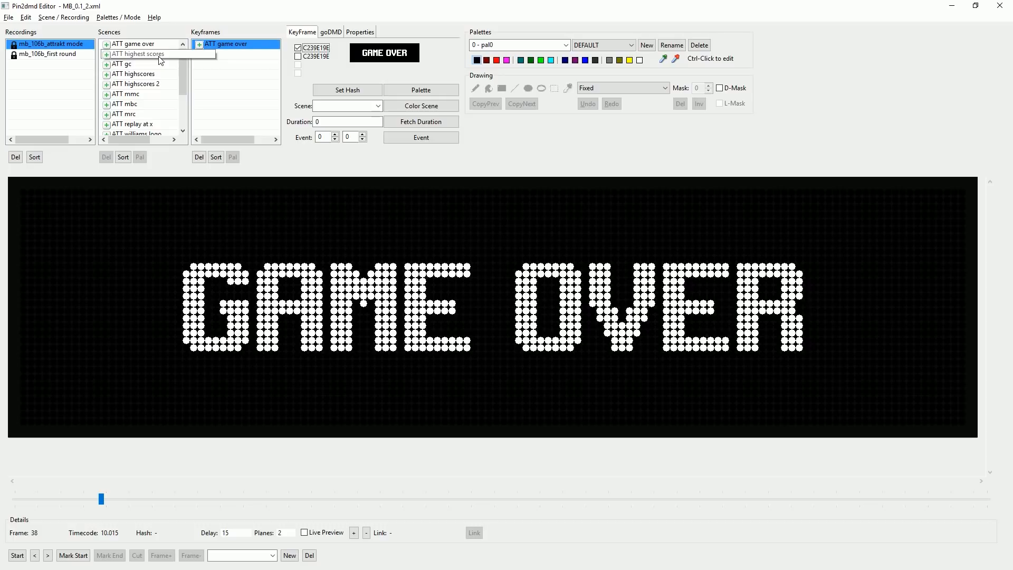
Add a Color Scene keyframe for ATT highest scores at the recording's "ATT highest scores - 86" bookmark, using the first hash E847FE7E.
left_click(144, 58)
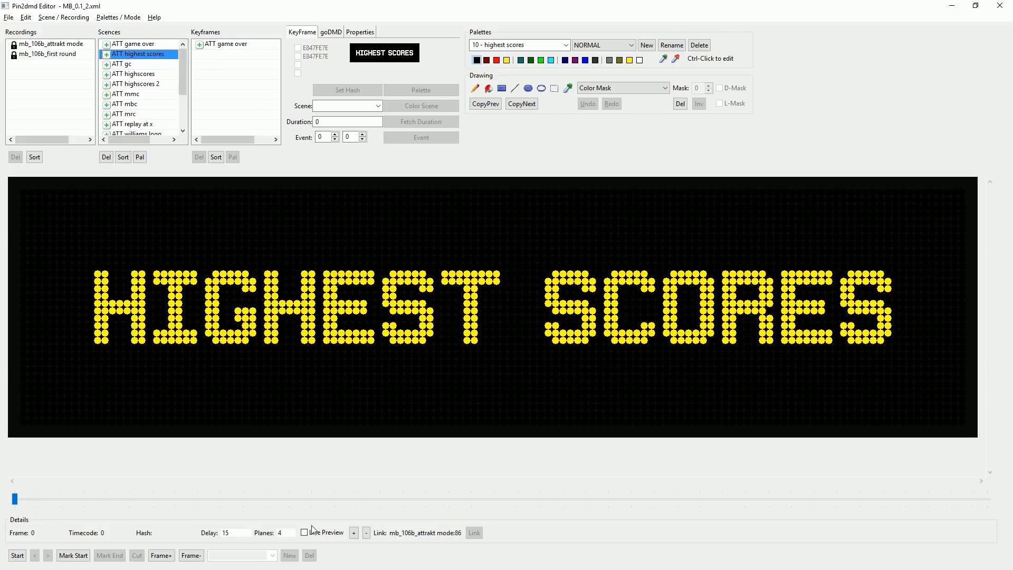
left_click(59, 44)
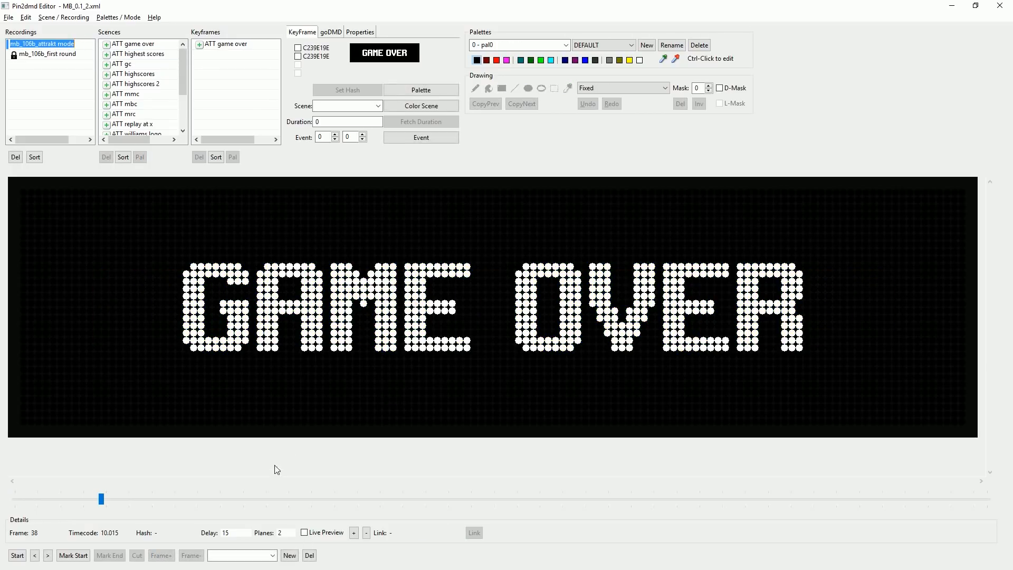
left_click(273, 556)
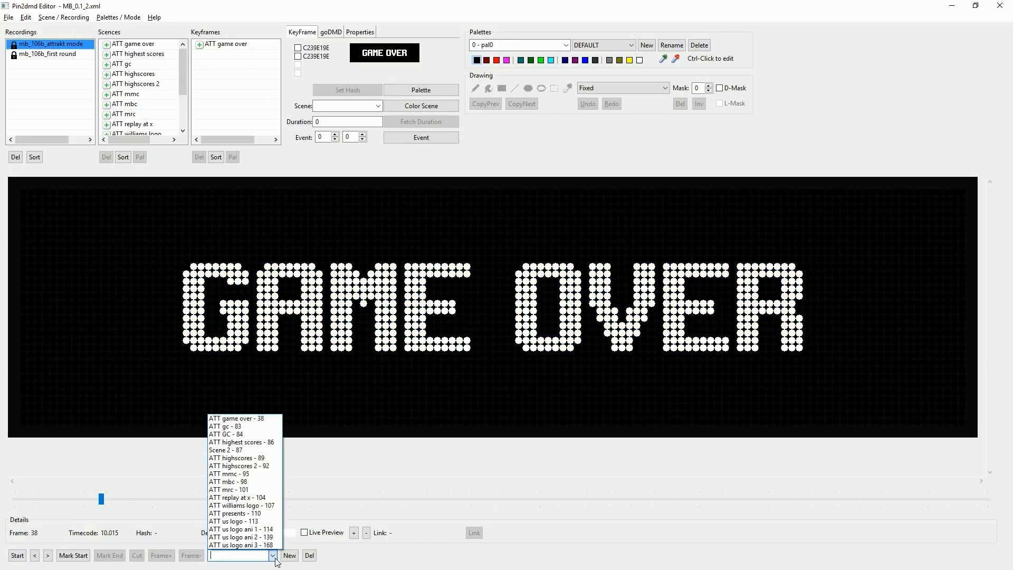
left_click(259, 446)
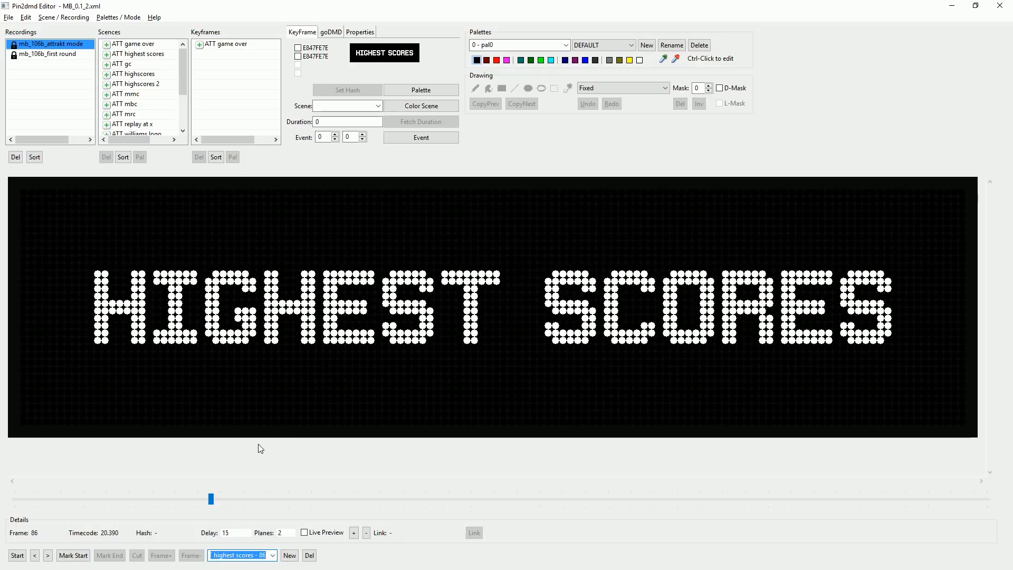
left_click(301, 48)
left_click(378, 106)
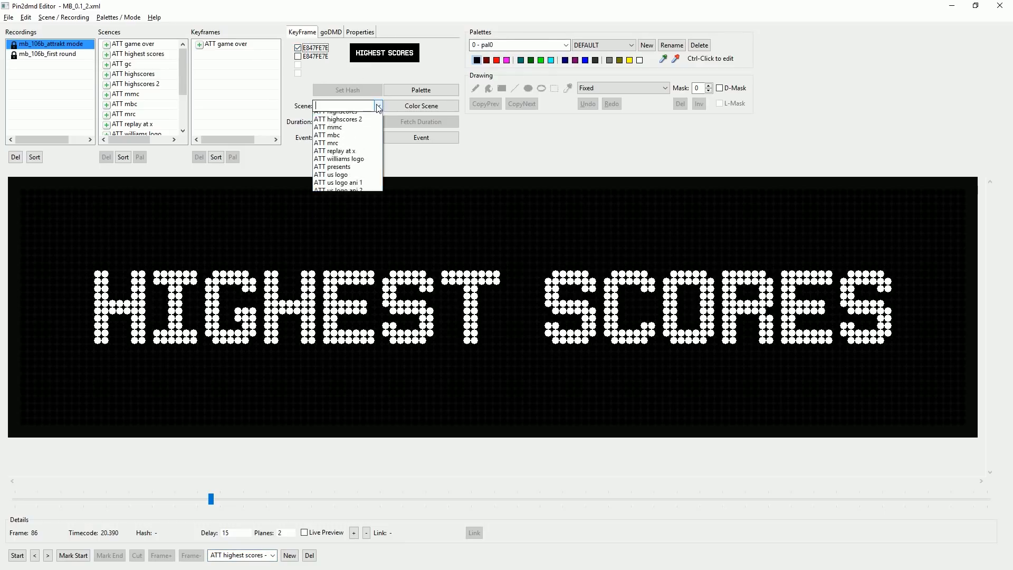
left_click(362, 126)
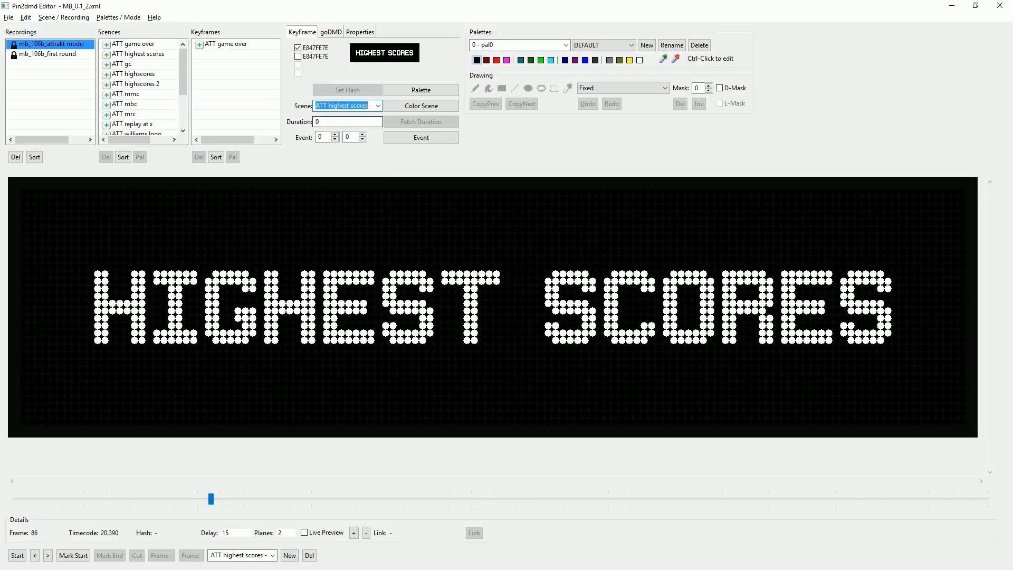
left_click(426, 107)
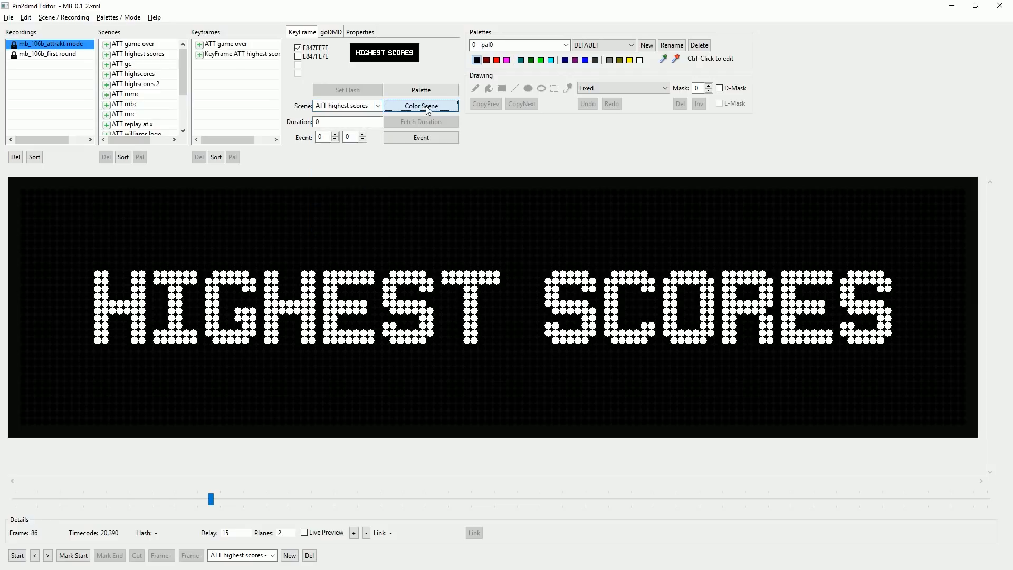
Rename the new keyframe as "ATT highest scores".
double_click(243, 55)
left_click_drag(226, 54, 146, 55)
key("BackSpace")
key("Return")
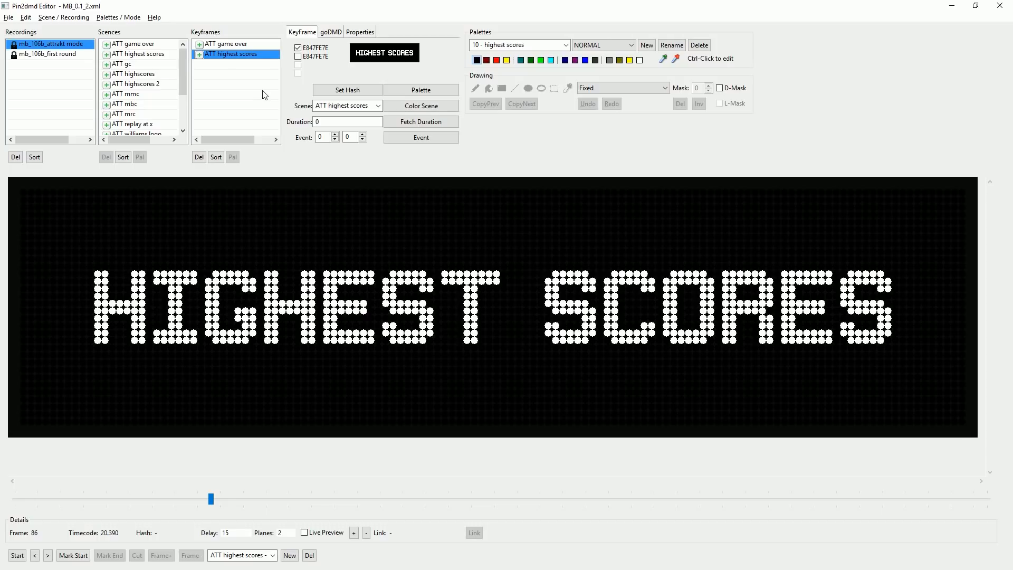
Compare the coloured ATT game over, ATT highest scores and ATT gc scenes and their hashes.
left_click(143, 65)
double_click(144, 65)
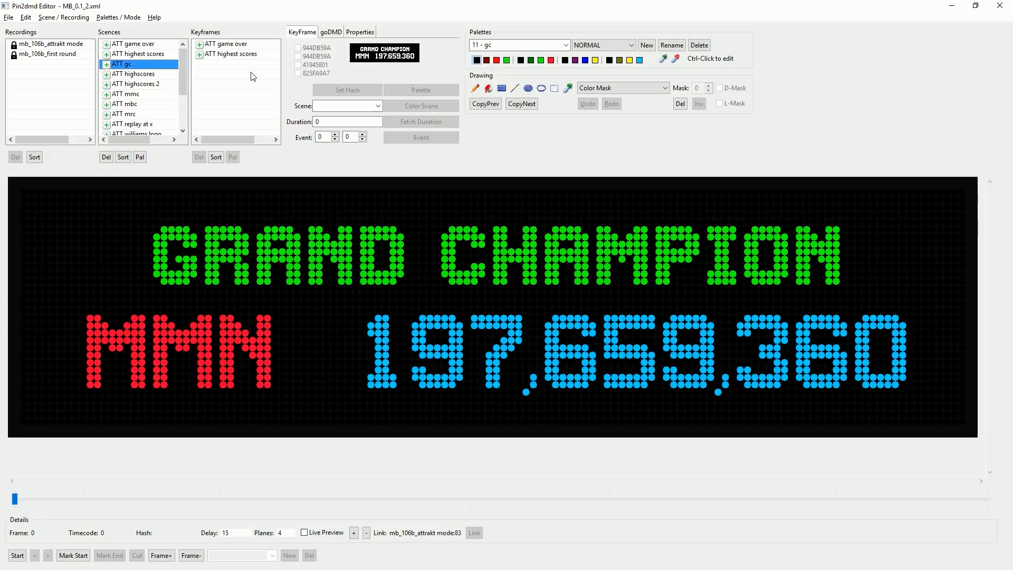
double_click(133, 55)
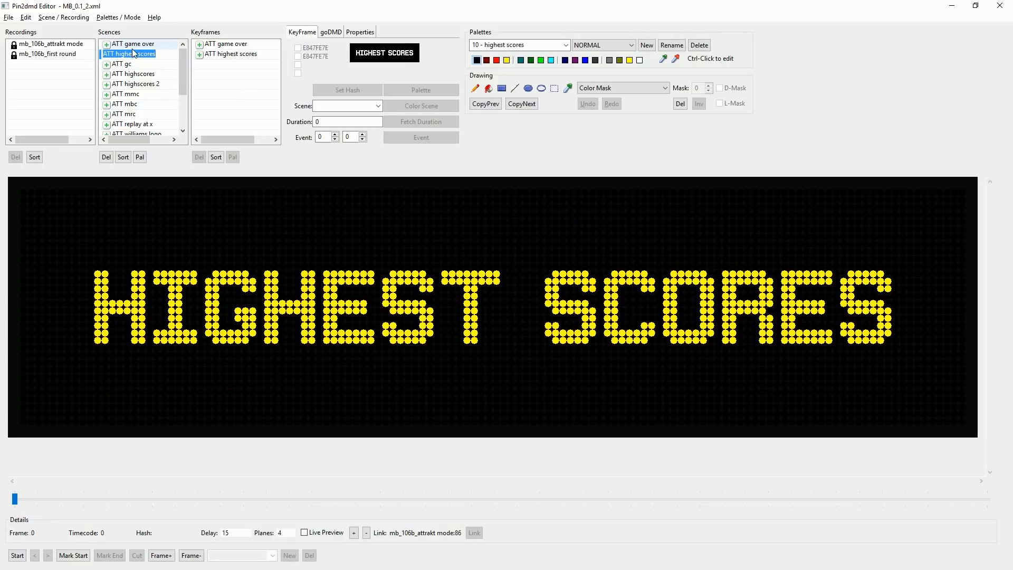
double_click(118, 44)
double_click(140, 54)
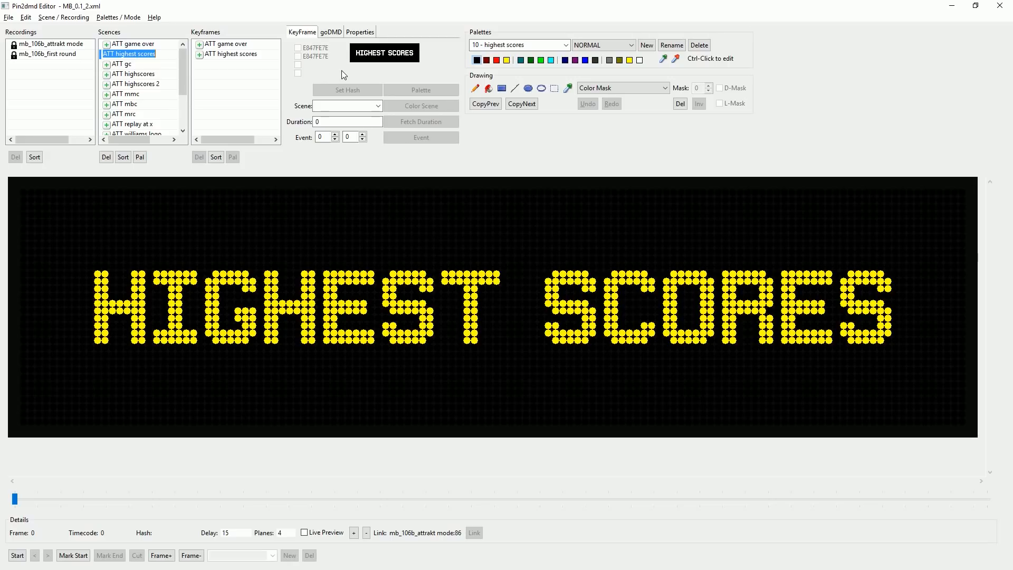
key("Down")
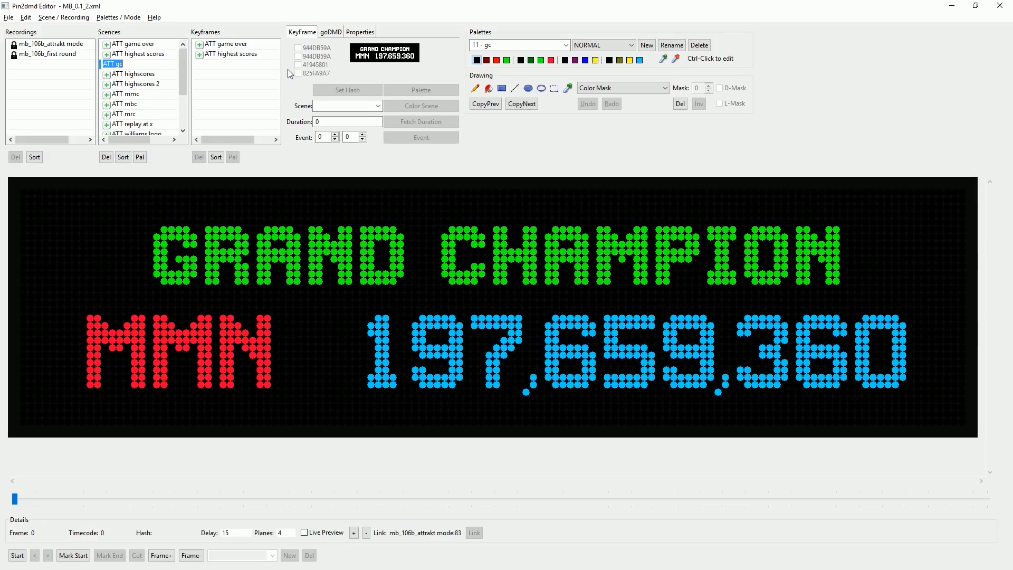
Go to the "ATT gc - 83" bookmark in the mb_106b_attrakt mode recording.
left_click(46, 43)
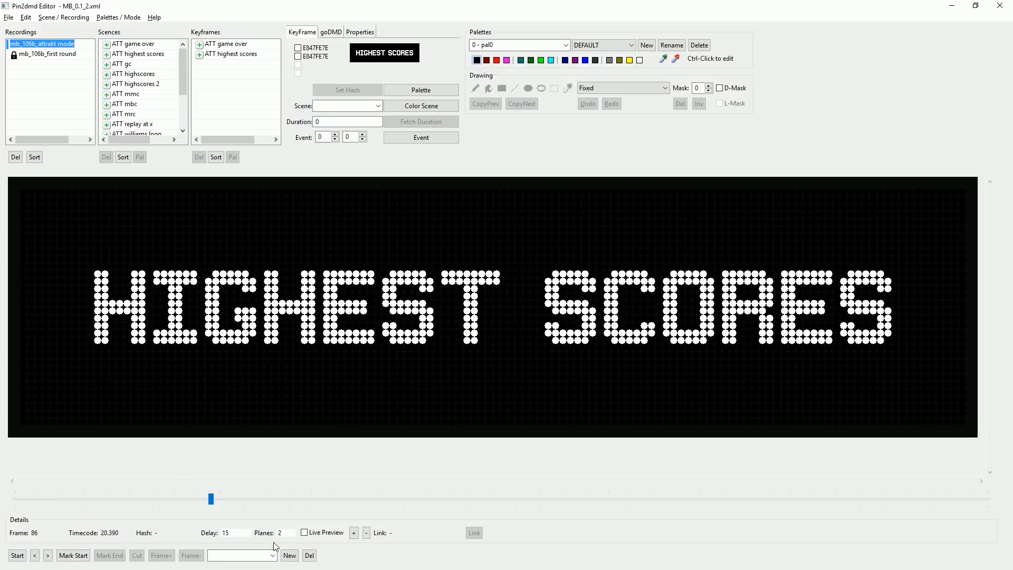
left_click(273, 556)
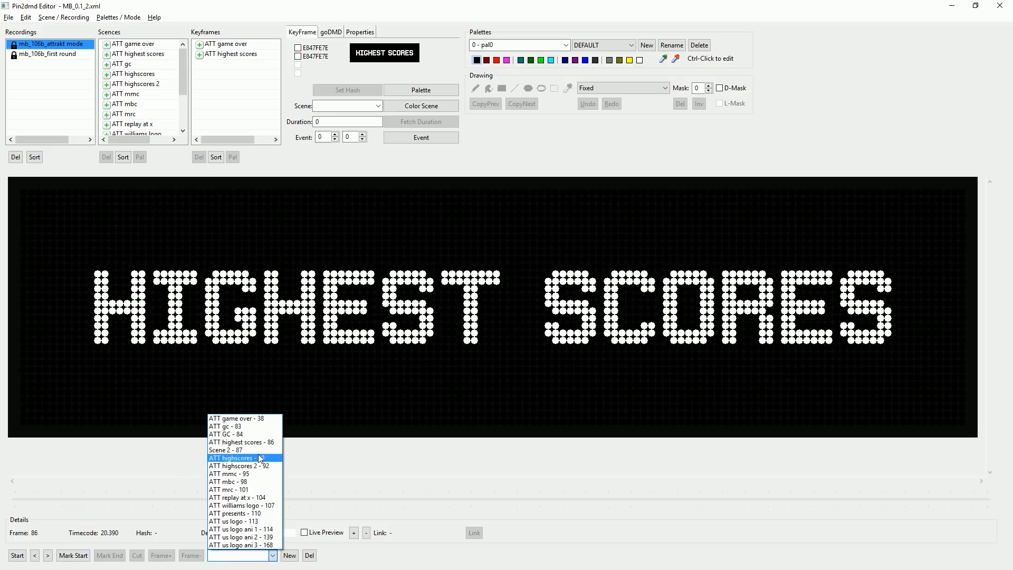
left_click(251, 434)
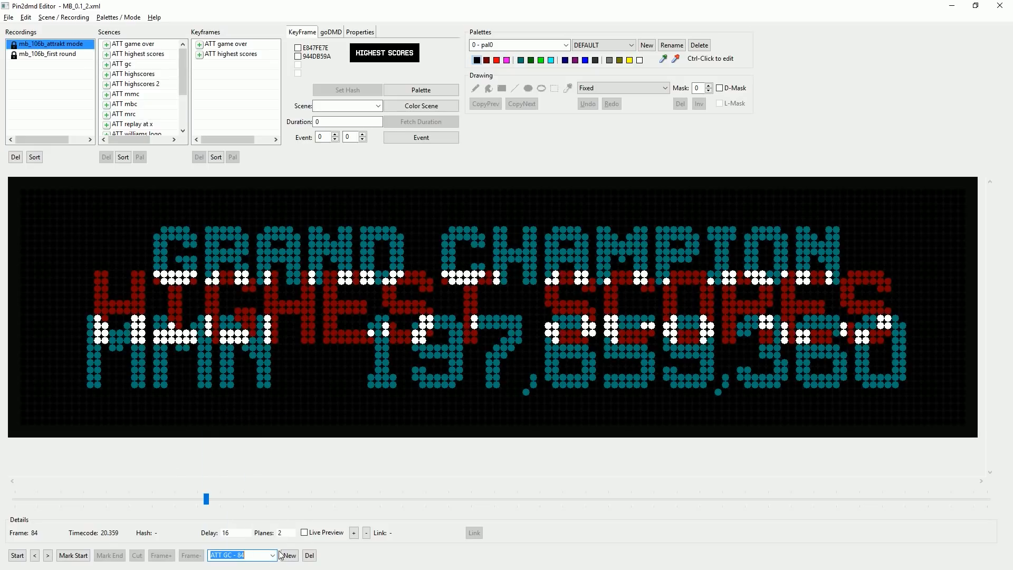
left_click(274, 556)
left_click(244, 432)
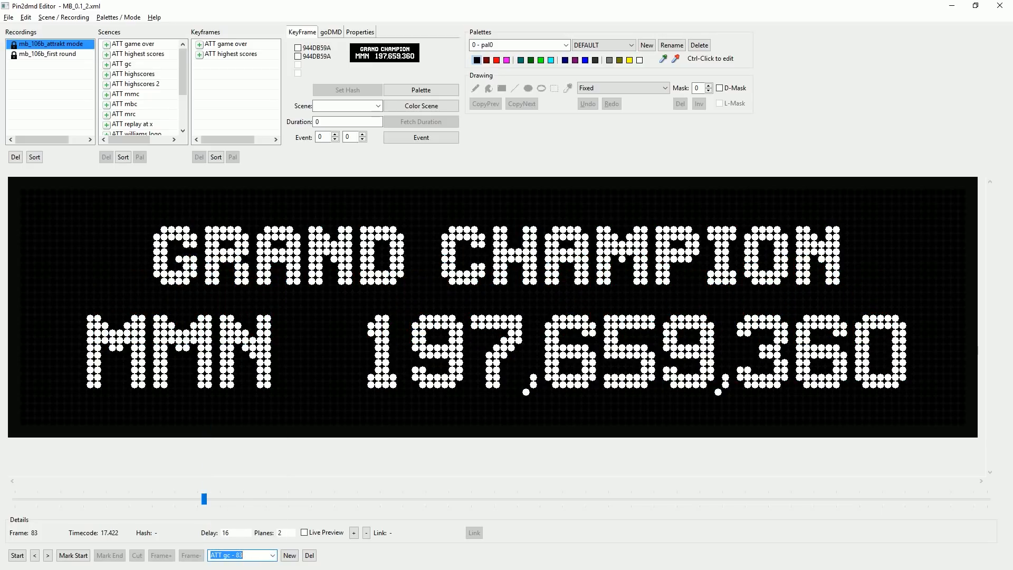
left_click_drag(232, 53, 317, 50)
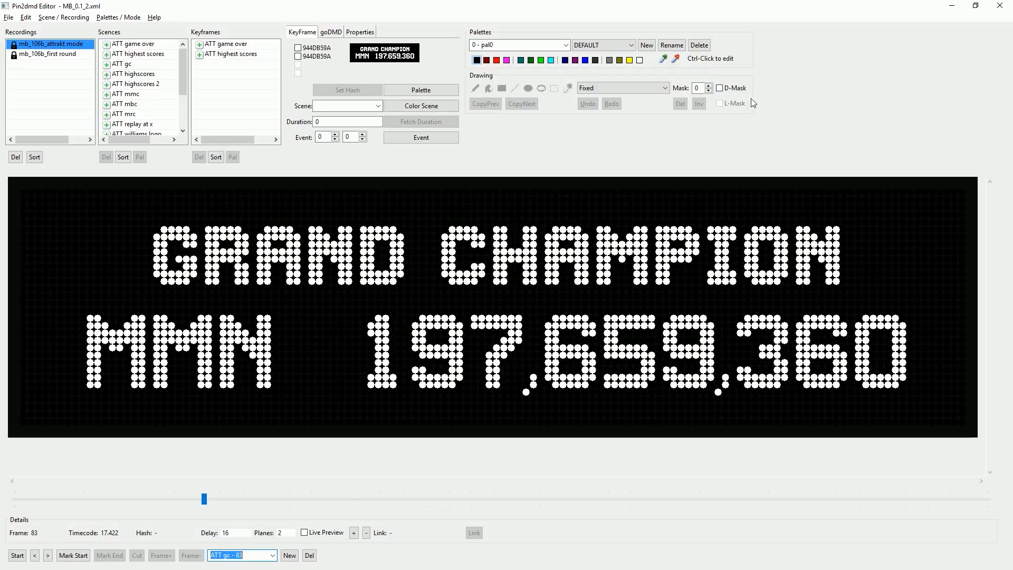
Enable the D-Mask on the Grand Champion frame and clear its masked area across the whole frame.
left_click(720, 89)
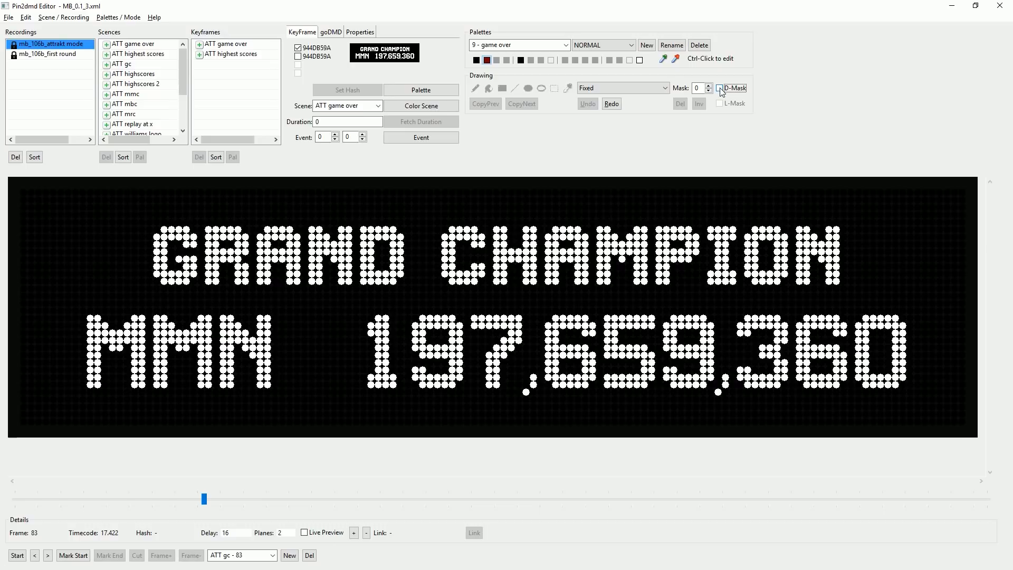
left_click(720, 88)
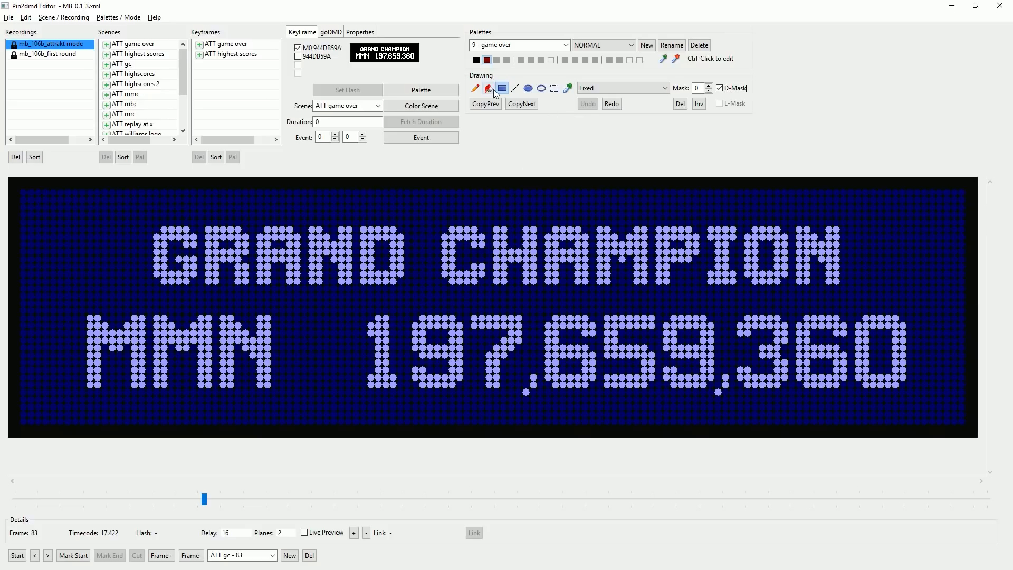
left_click(477, 61)
left_click(486, 61)
left_click_drag(22, 191, 60, 214)
left_click(476, 60)
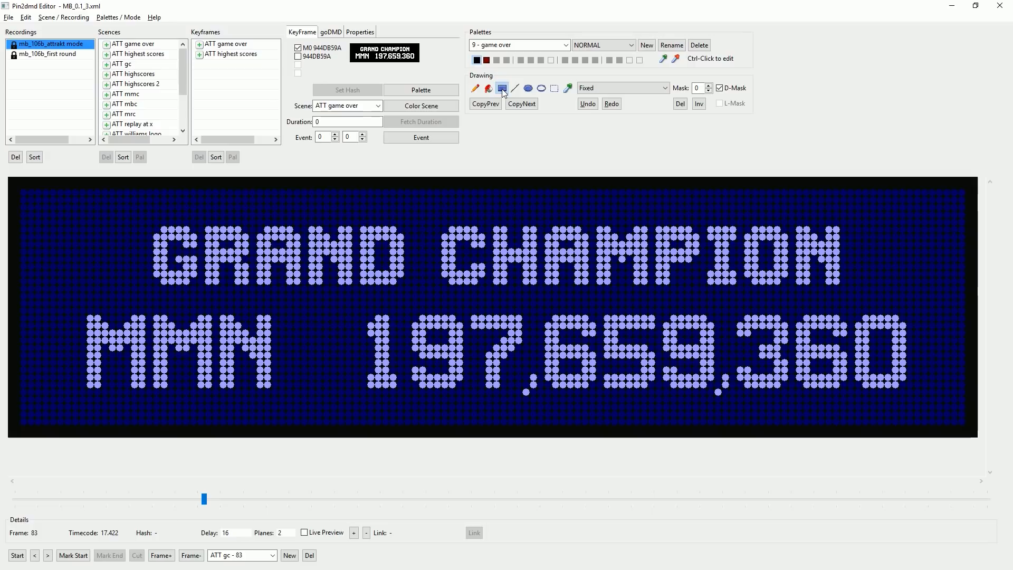
left_click_drag(65, 206, 964, 424)
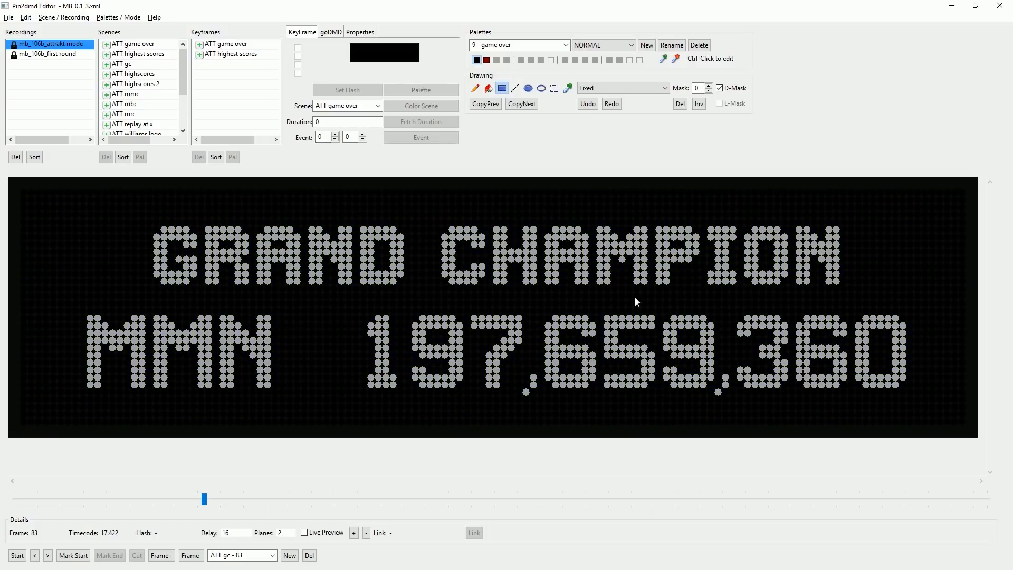
Fill a rectangle in the D-Mask over the upper part of the GRAND CHAMPION text and select the first hash CE397F91.
left_click(487, 60)
left_click_drag(150, 228, 838, 256)
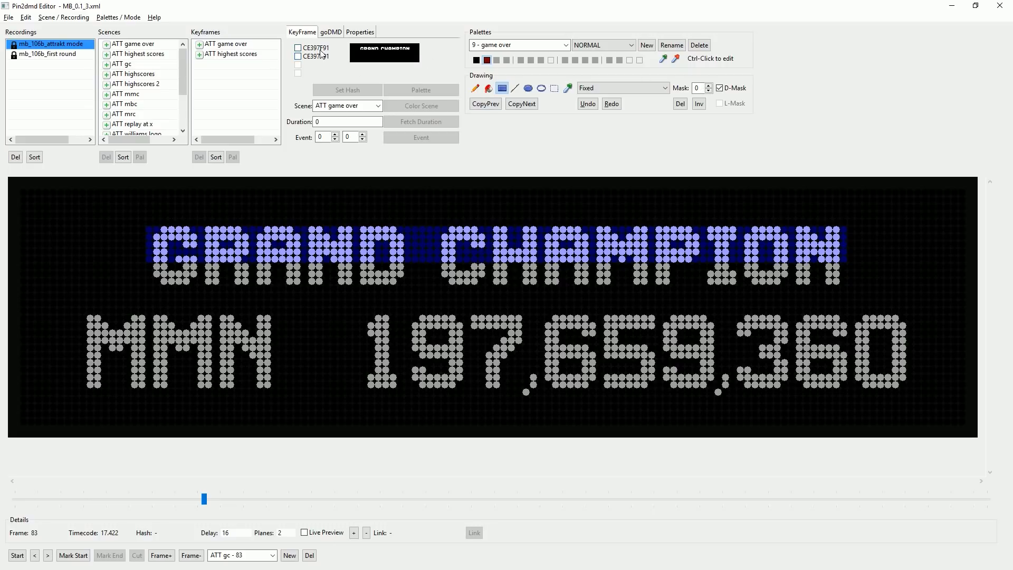
left_click(721, 88)
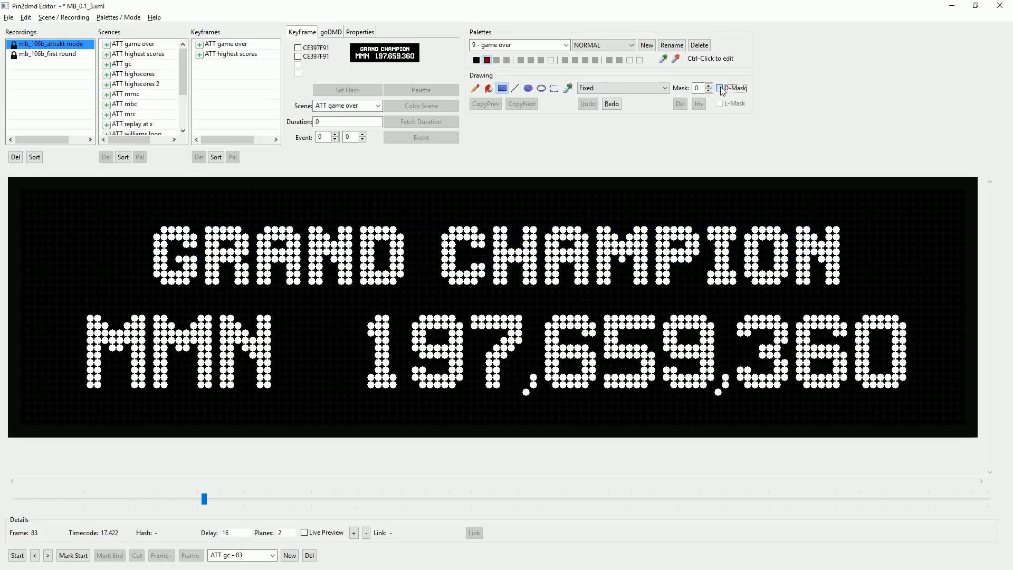
left_click(722, 88)
left_click(320, 49)
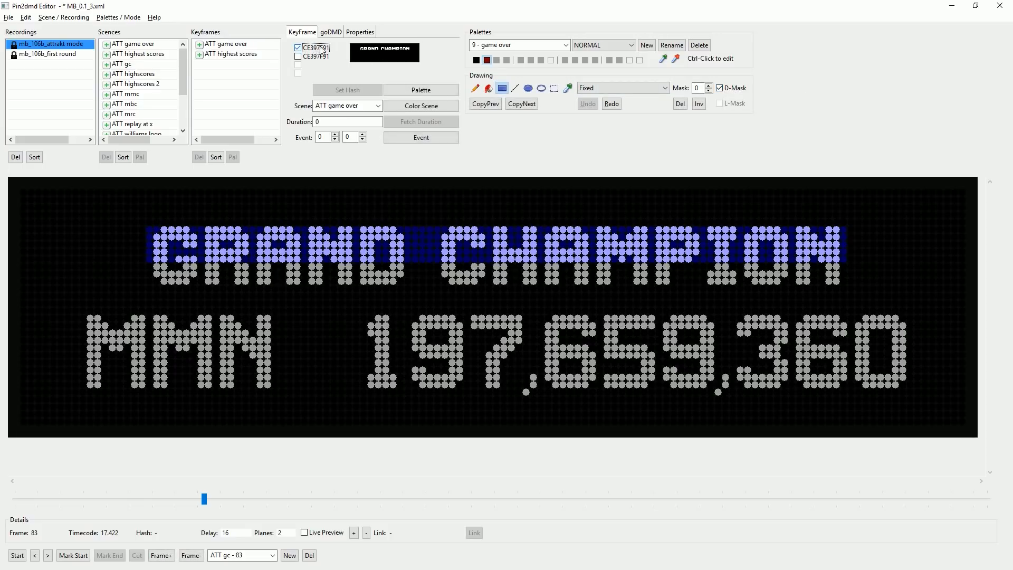
left_click(721, 89)
left_click(721, 88)
Try extending the D-Mask over the first score digits and erase that area again.
left_click_drag(391, 324, 575, 359)
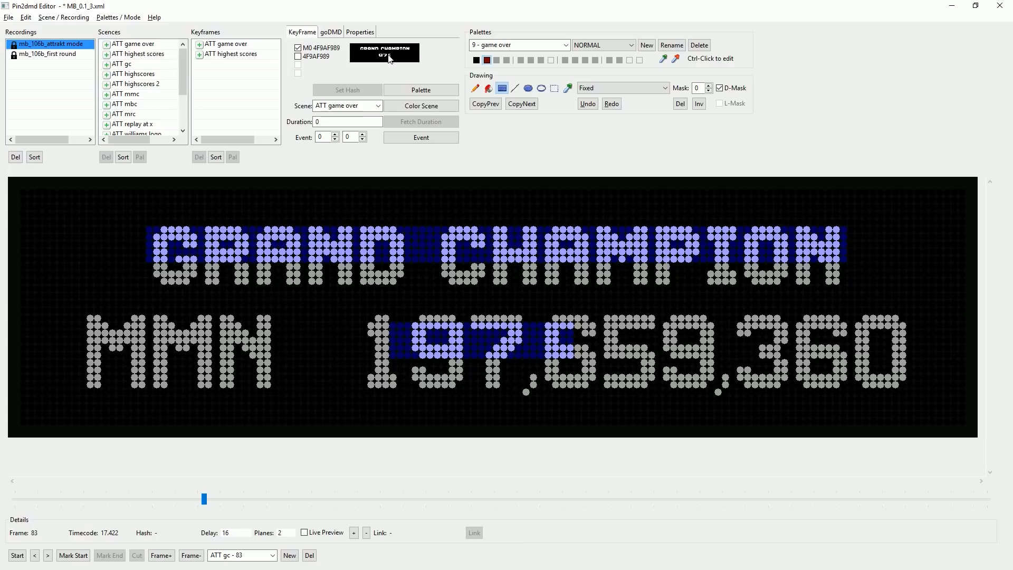
left_click(478, 60)
left_click_drag(247, 321, 905, 382)
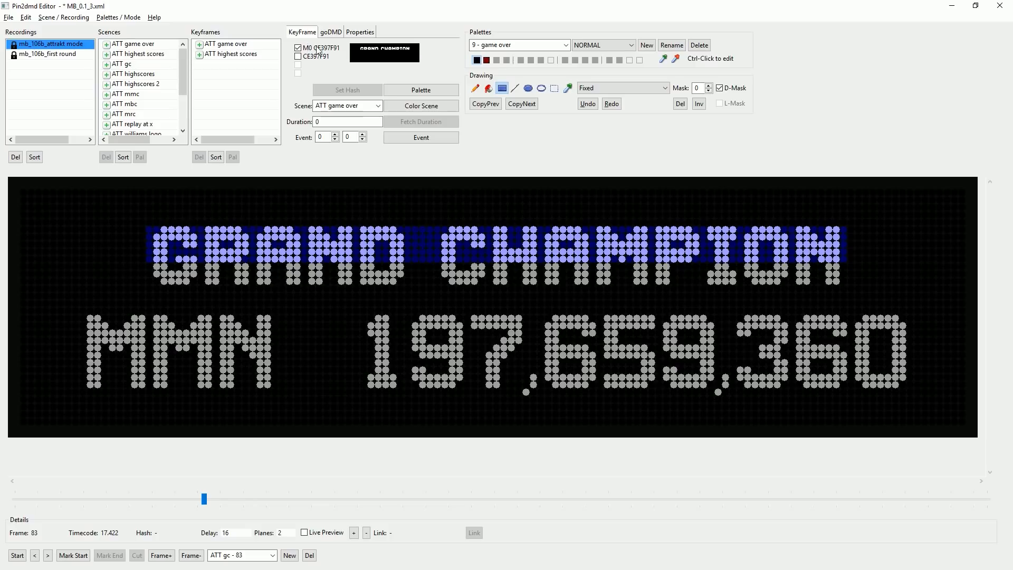
Add a Color Scene keyframe for the ATT gc scene using the masked hash M0 CE397F91.
left_click(378, 106)
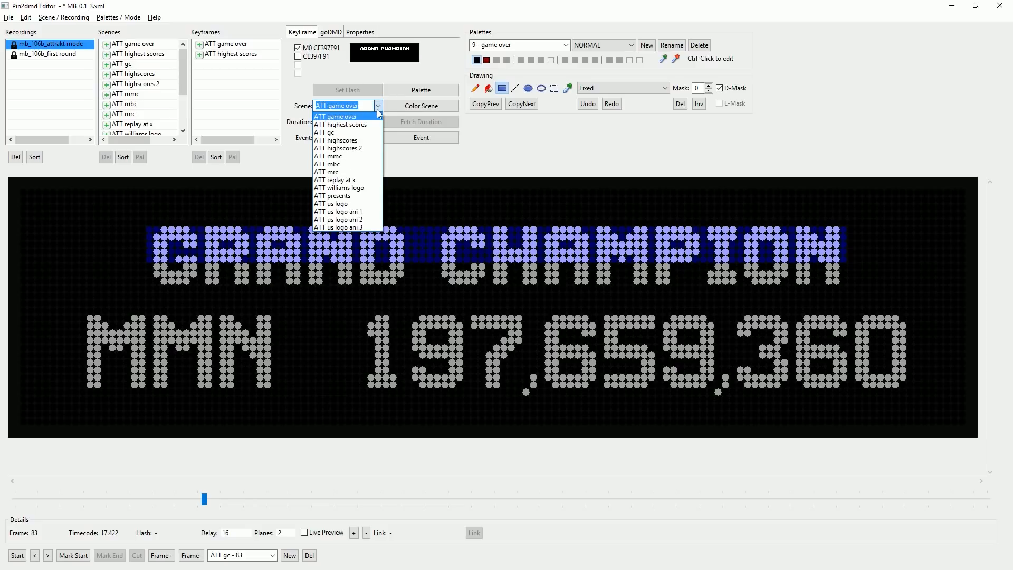
left_click(369, 132)
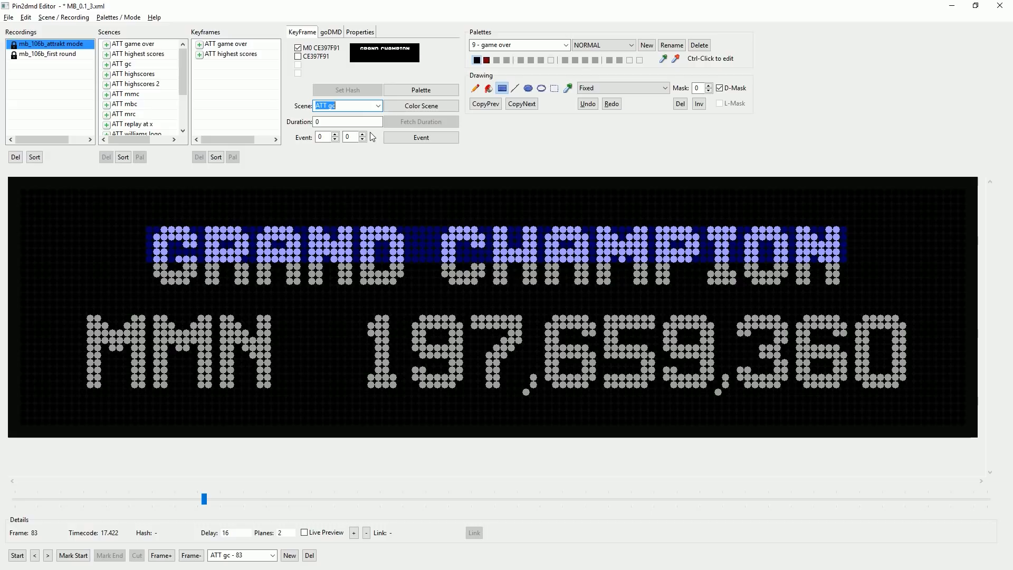
left_click(417, 108)
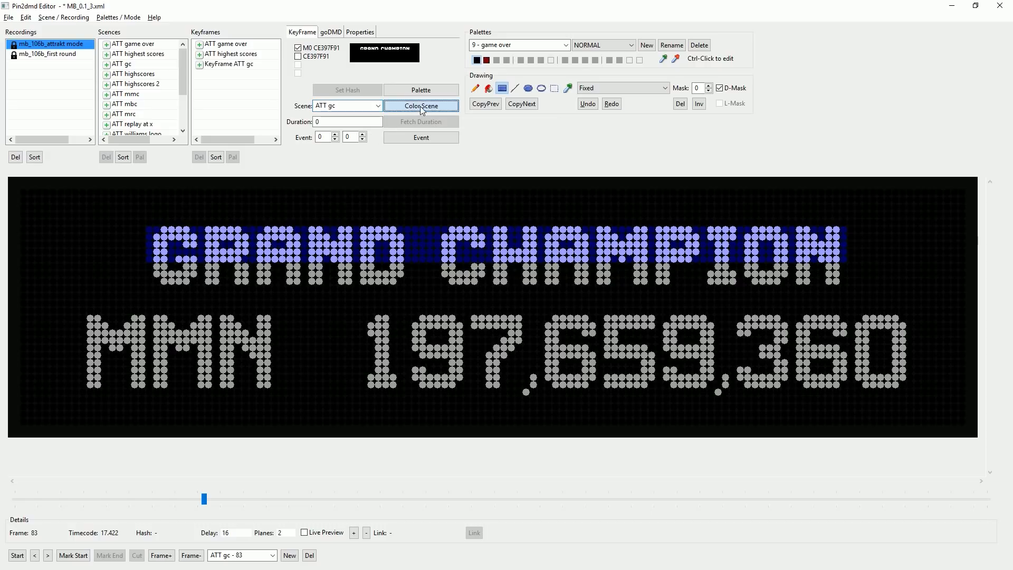
Rename the new Grand Champion keyframe as "ATT gc".
double_click(231, 66)
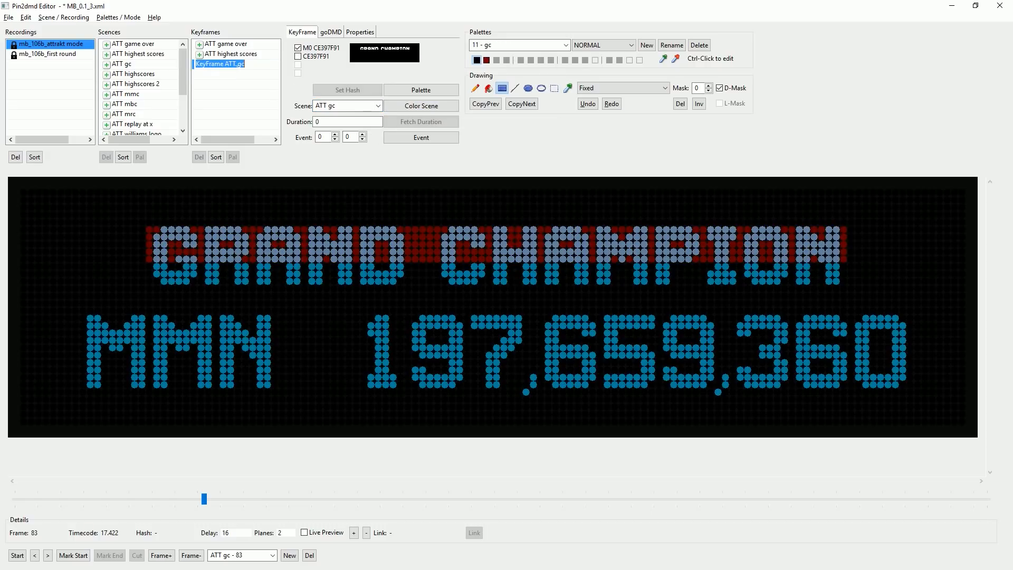
left_click_drag(225, 65, 196, 64)
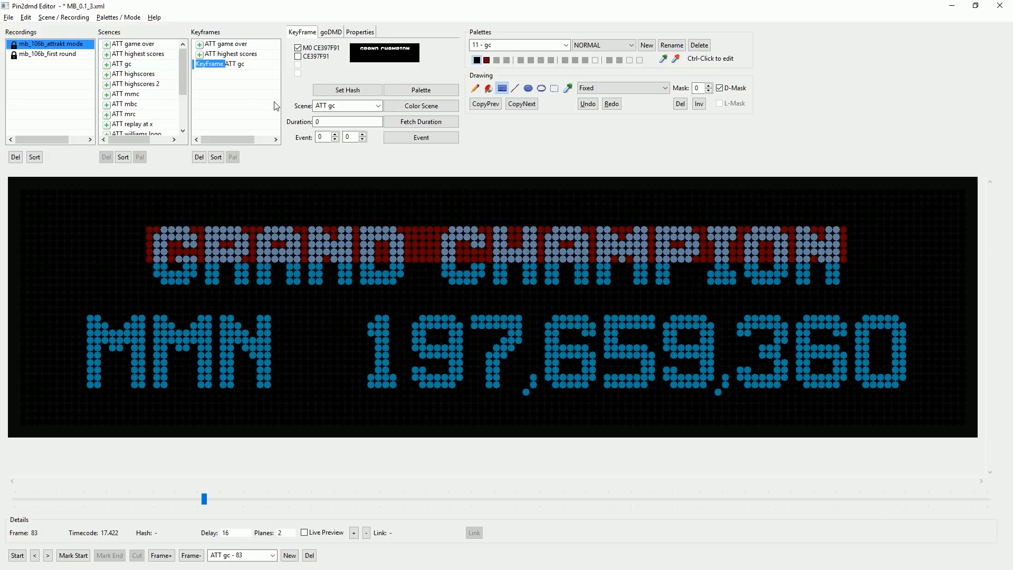
left_click(274, 101)
left_click(237, 65)
type("ATT gc")
key("Return")
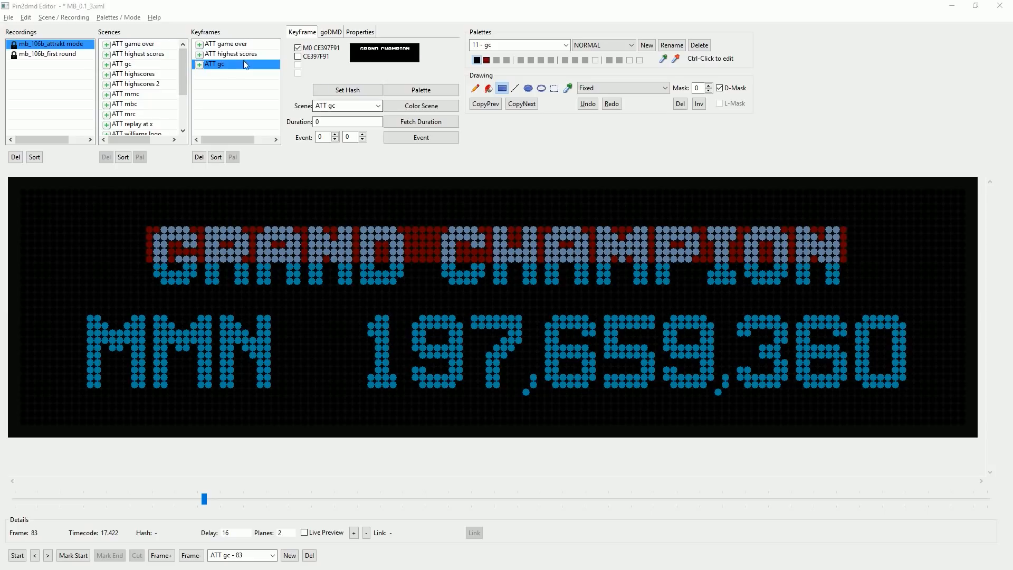
Review the ATT gc and ATT highscores scenes, and go to the ATT highscores bookmark in the mb_106b_attrakt mode recording.
left_click(148, 67)
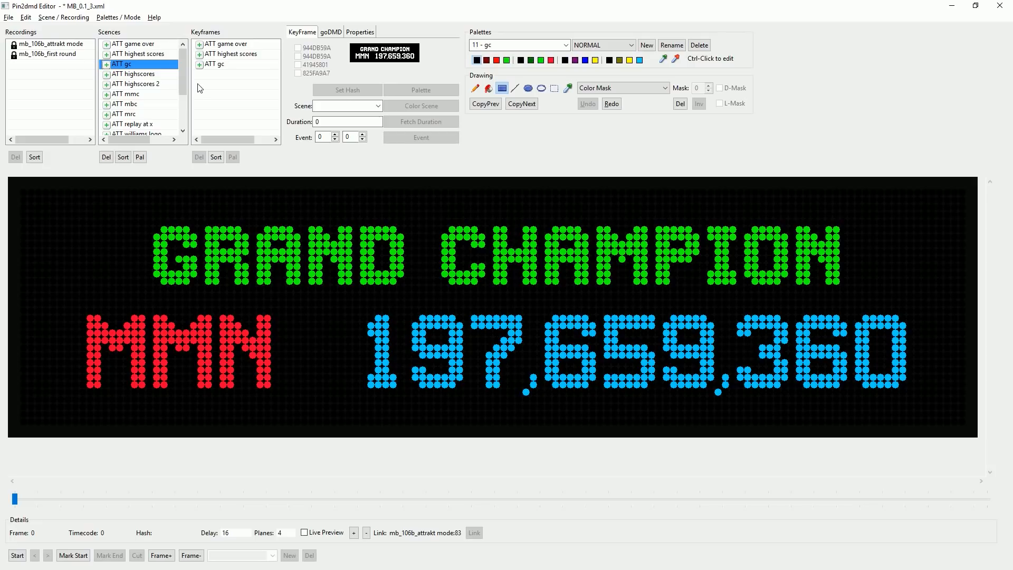
left_click(127, 74)
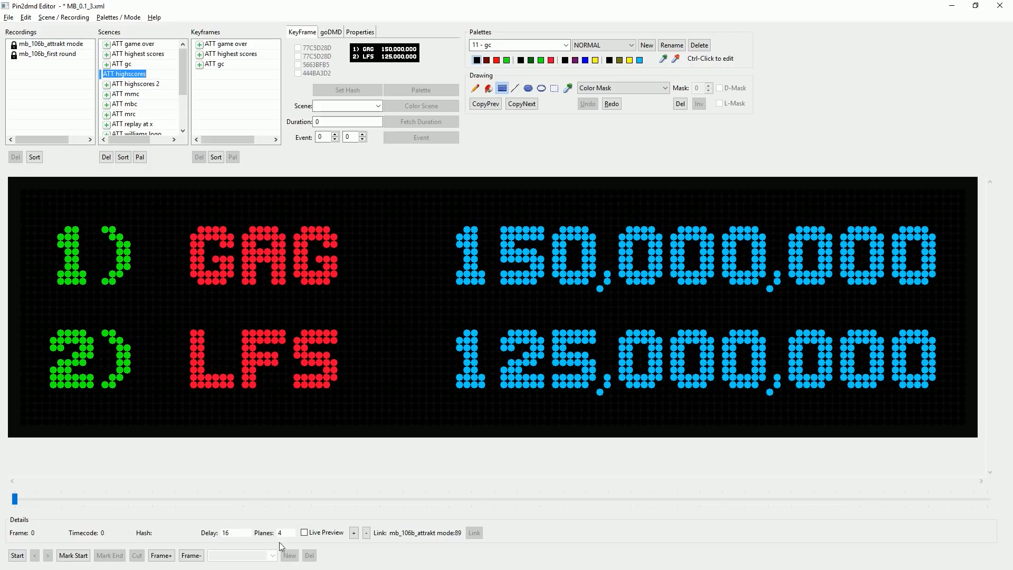
left_click(44, 44)
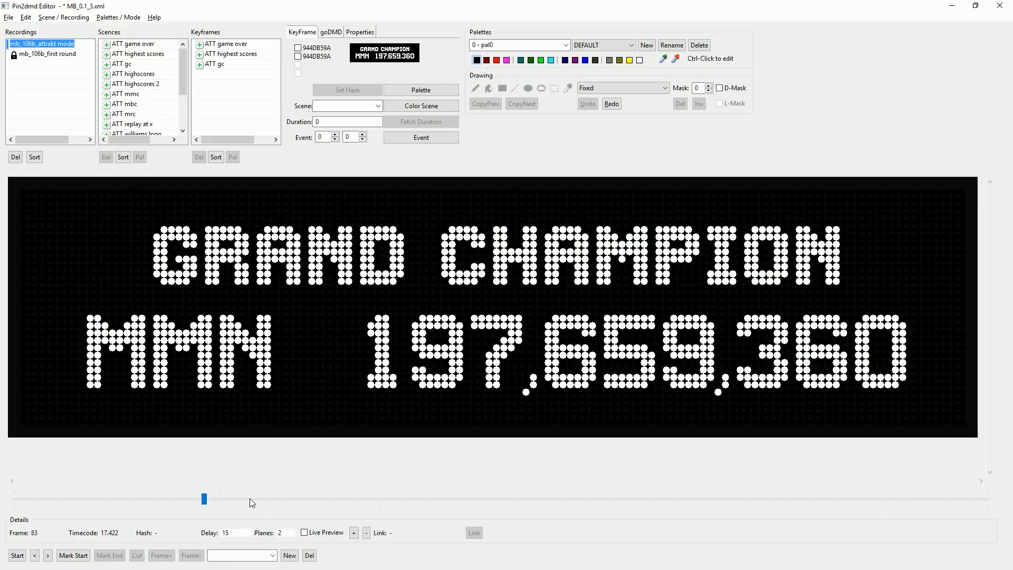
left_click(273, 554)
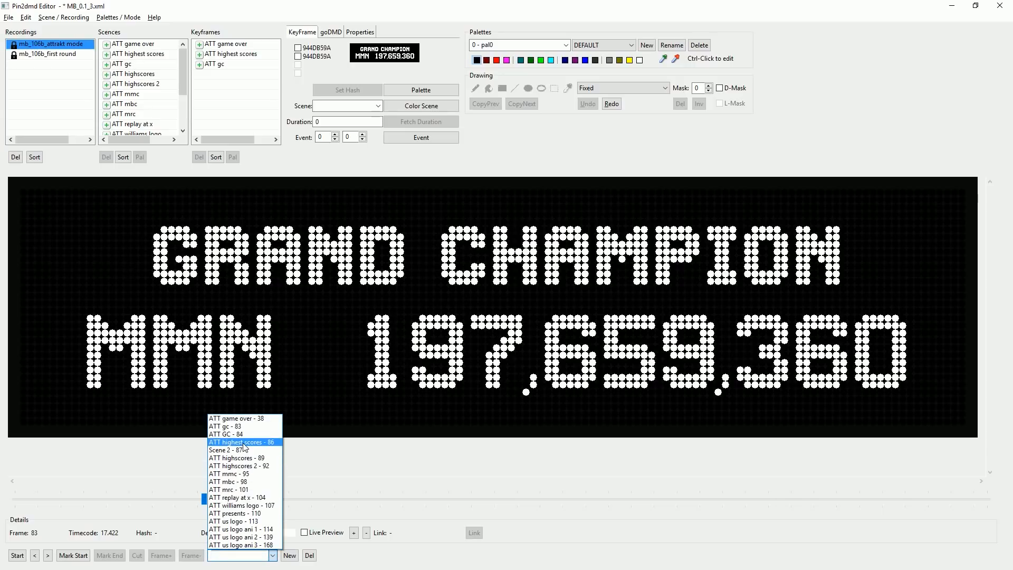
left_click(259, 458)
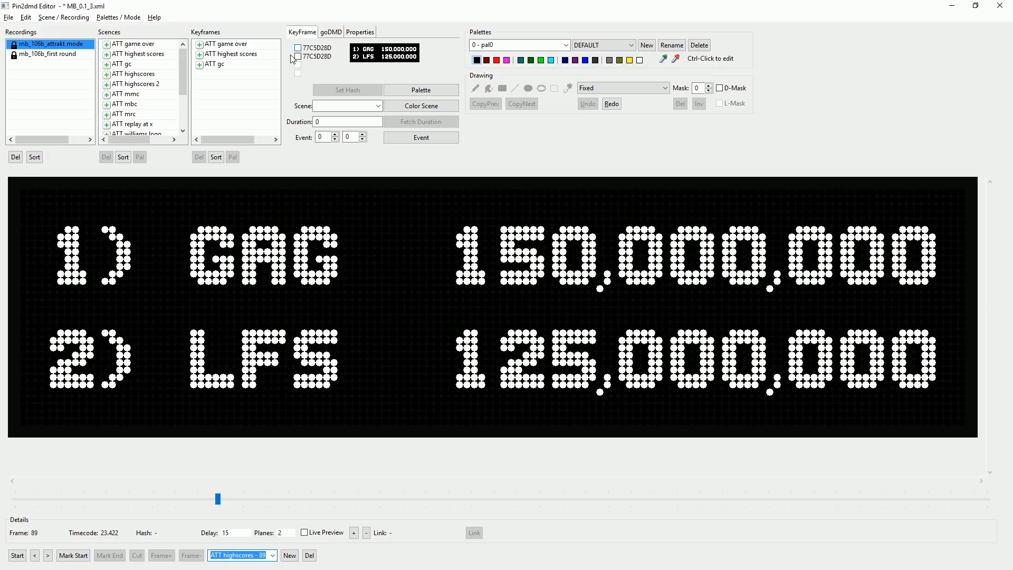
Turn on the D-Mask for the high scores frame and choose the unused mask 1.
left_click(722, 89)
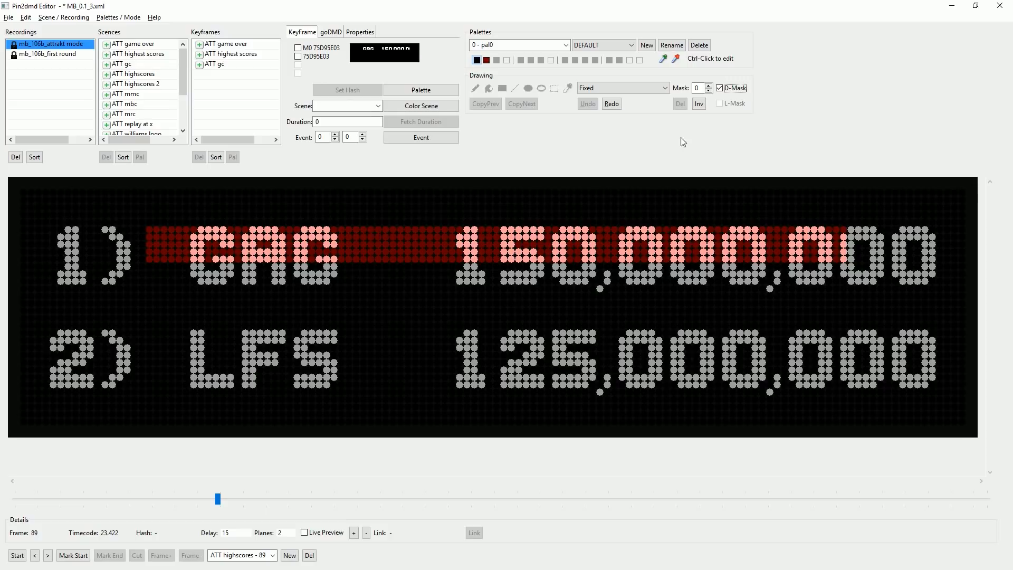
left_click(708, 86)
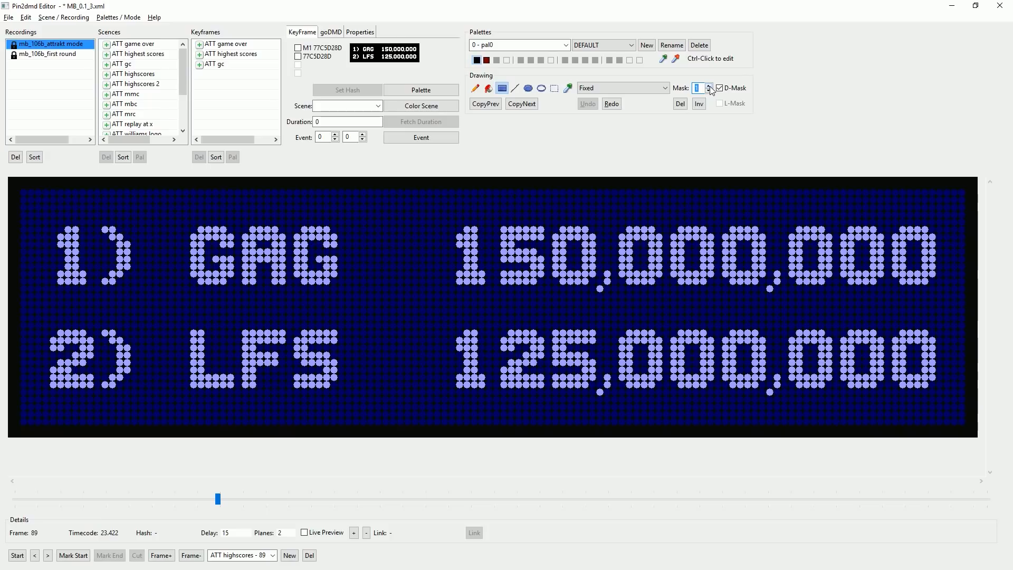
left_click(709, 90)
left_click(710, 86)
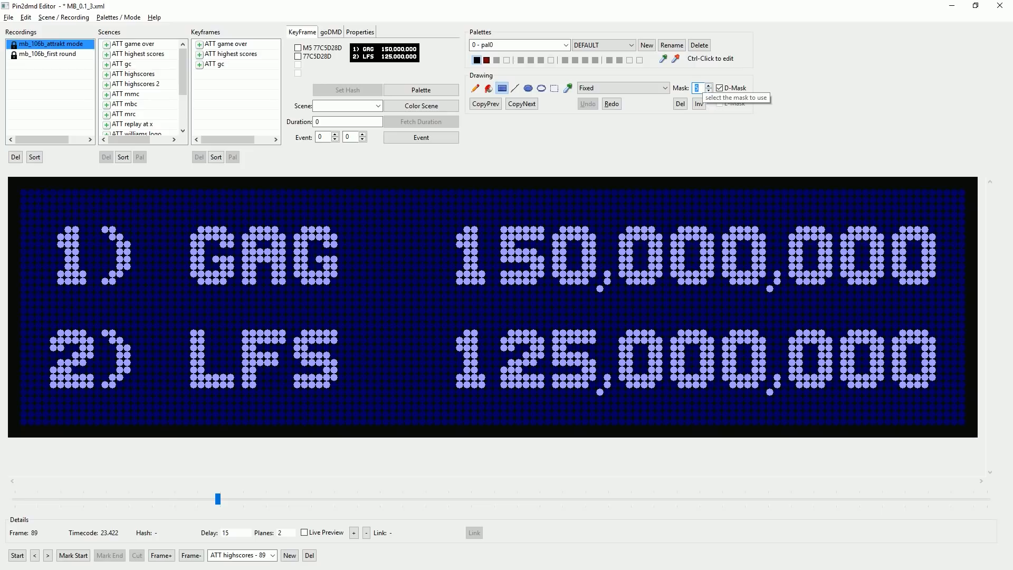
left_click(710, 91)
left_click(709, 91)
left_click(709, 91)
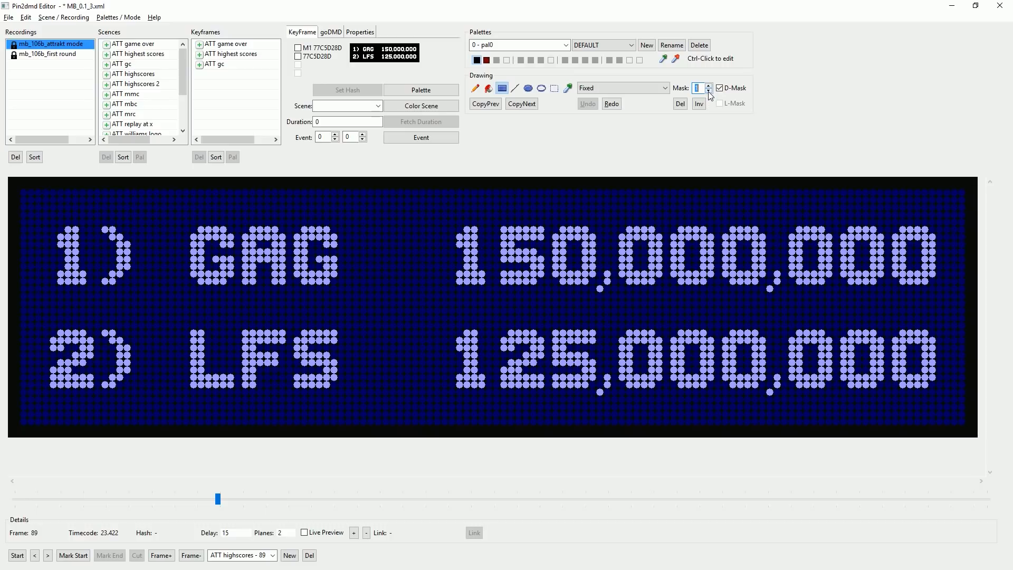
left_click(710, 91)
Clear mask 1 over the initials and scores, leaving only the rank numbers covered, and select masked hash M1 3ABB53CA.
left_click_drag(163, 216, 976, 433)
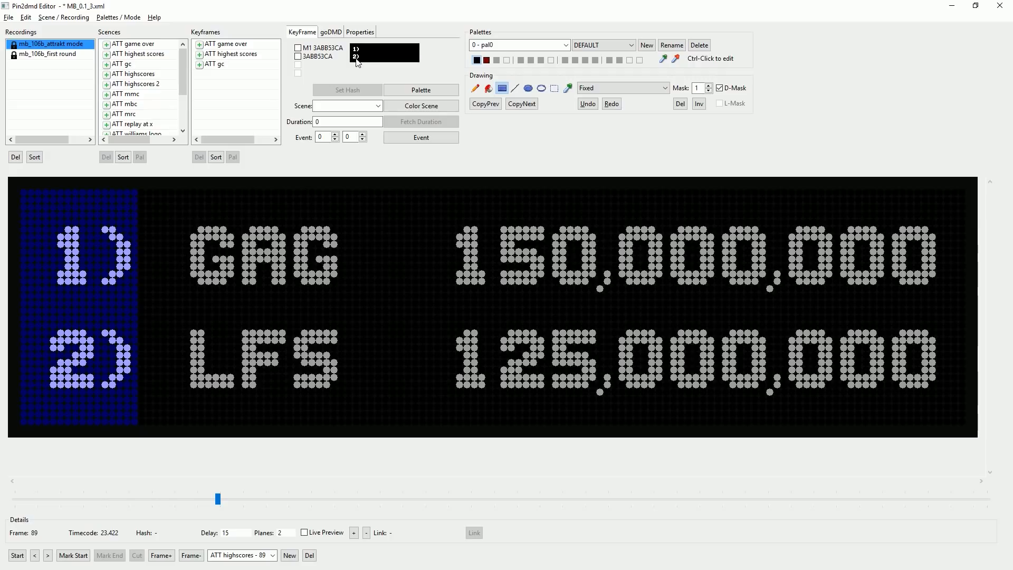
left_click(299, 48)
left_click(720, 88)
left_click(720, 90)
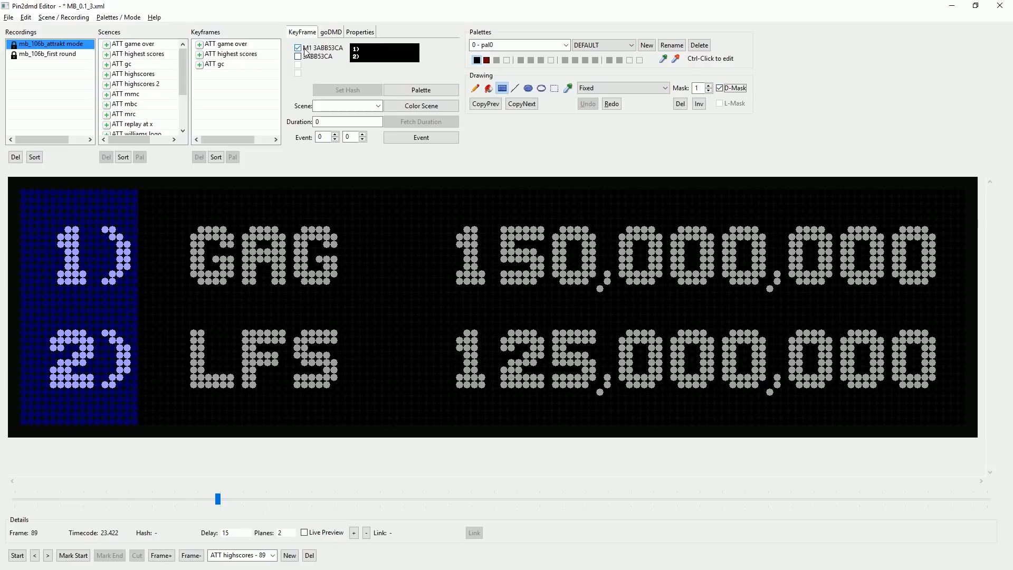
Add a Color Scene keyframe for the ATT highscores scene and rename it "ATT highscores".
left_click(378, 107)
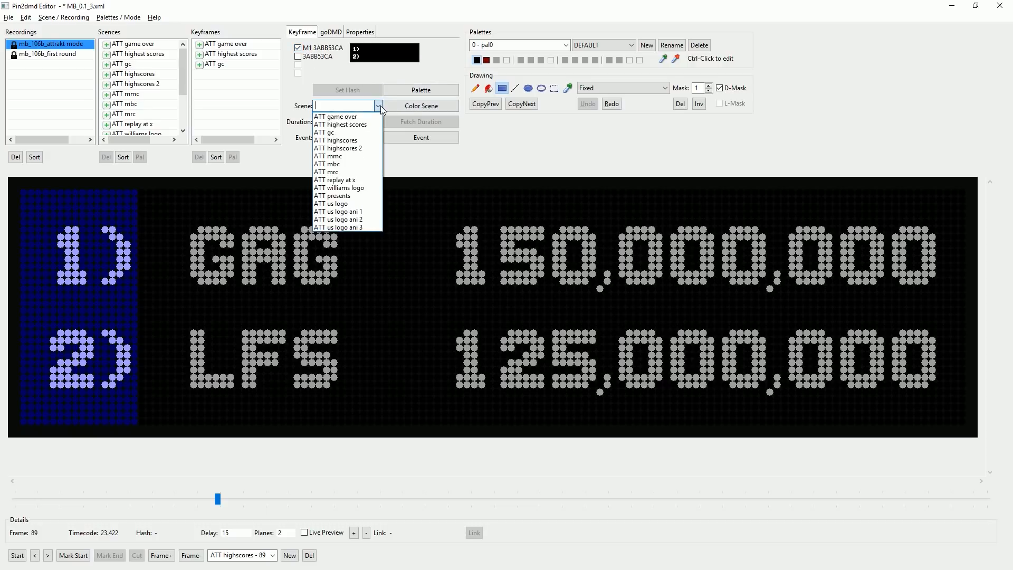
left_click(362, 140)
left_click(416, 106)
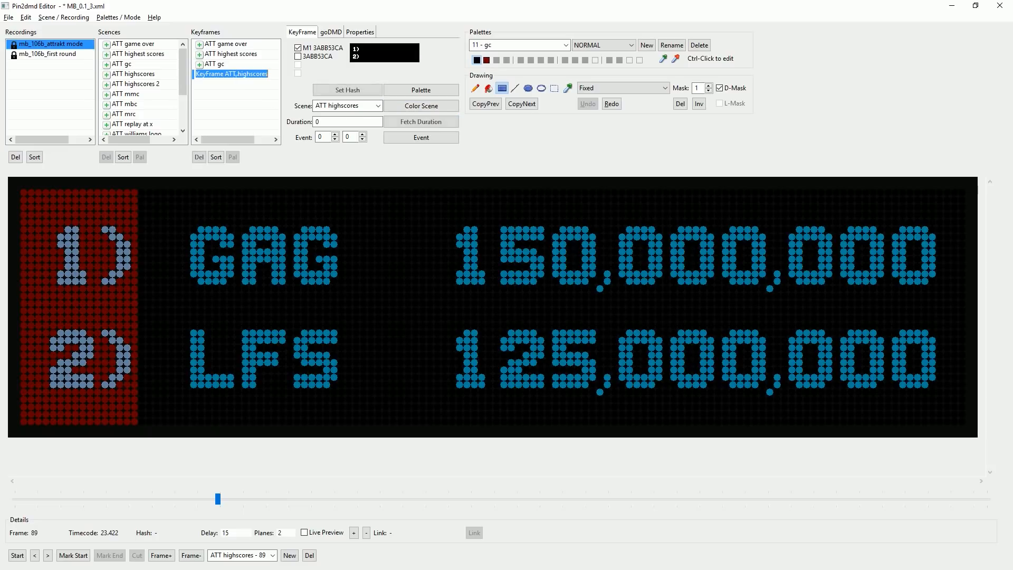
left_click_drag(226, 74, 158, 75)
key("Delete")
key("Return")
Compare the colouring of the ATT highscores and ATT highscores 2 scenes.
left_click(138, 74)
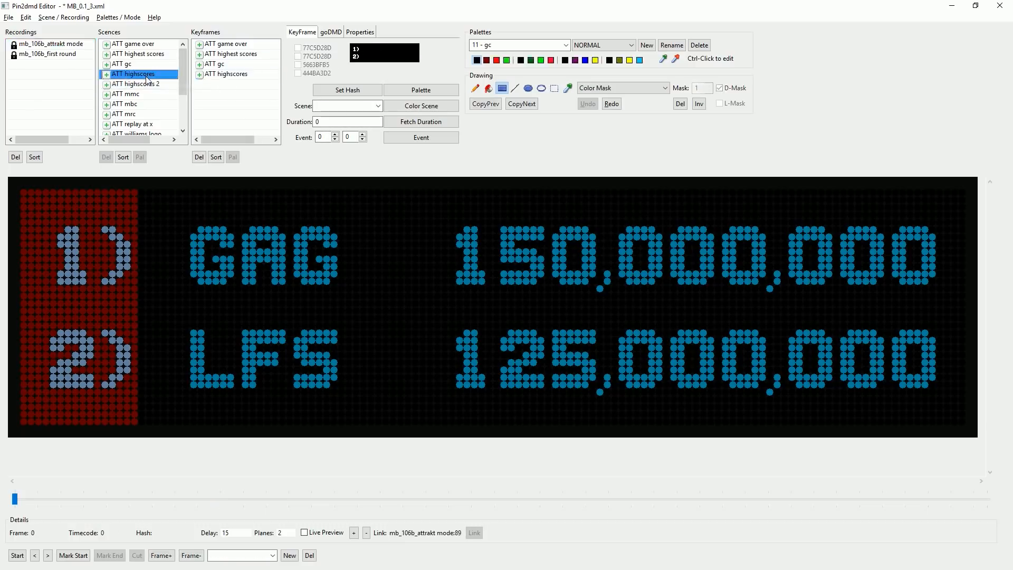
double_click(146, 88)
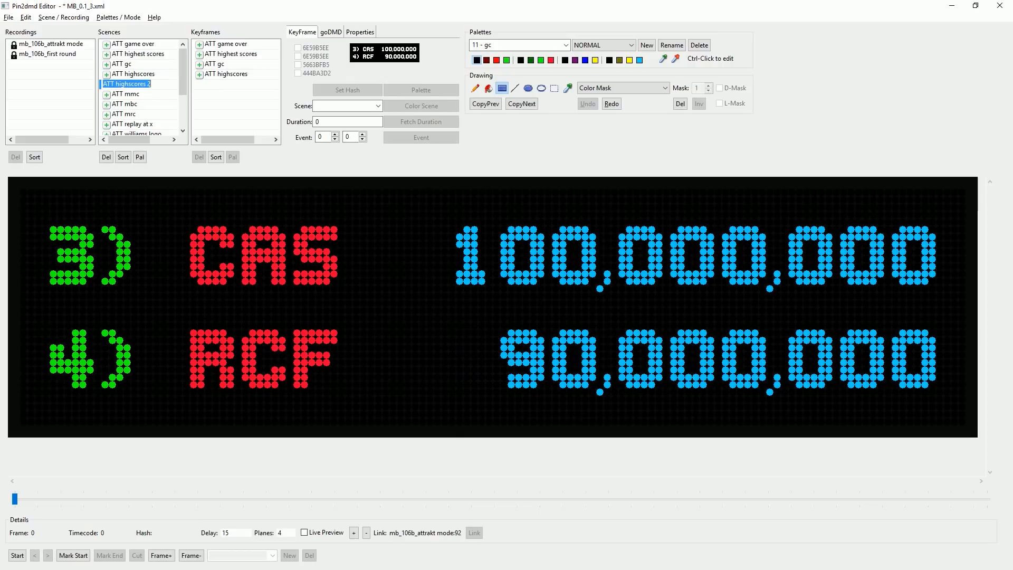
left_click(141, 77)
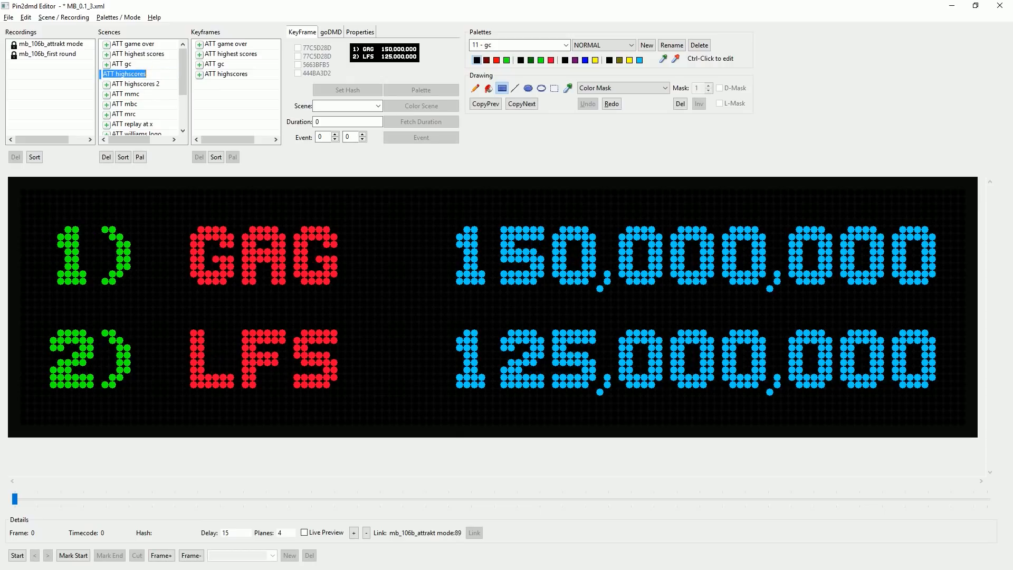
left_click(140, 87)
left_click(140, 76)
left_click(138, 86)
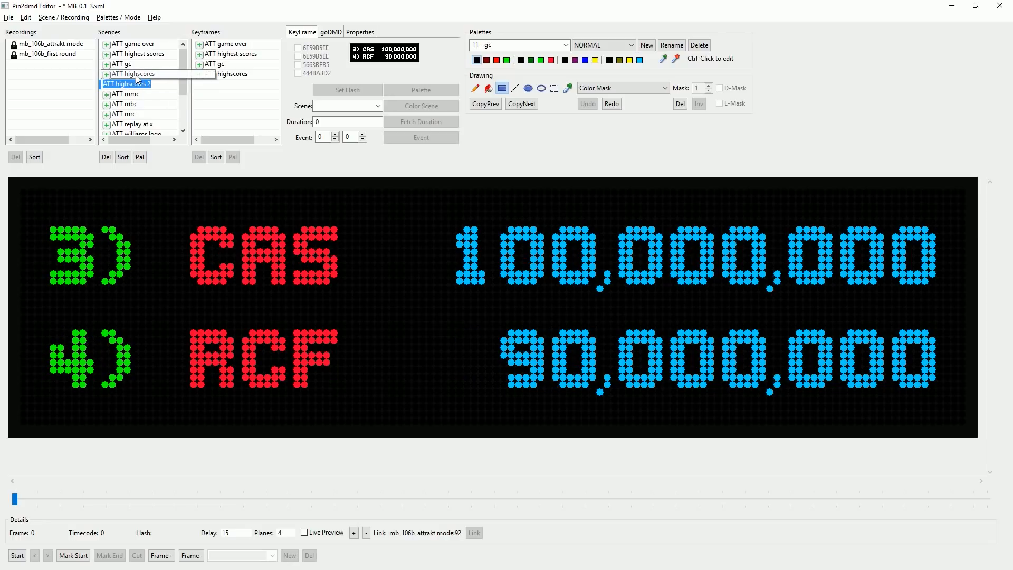
key("Up")
key("Down")
key("Up")
left_click(223, 76)
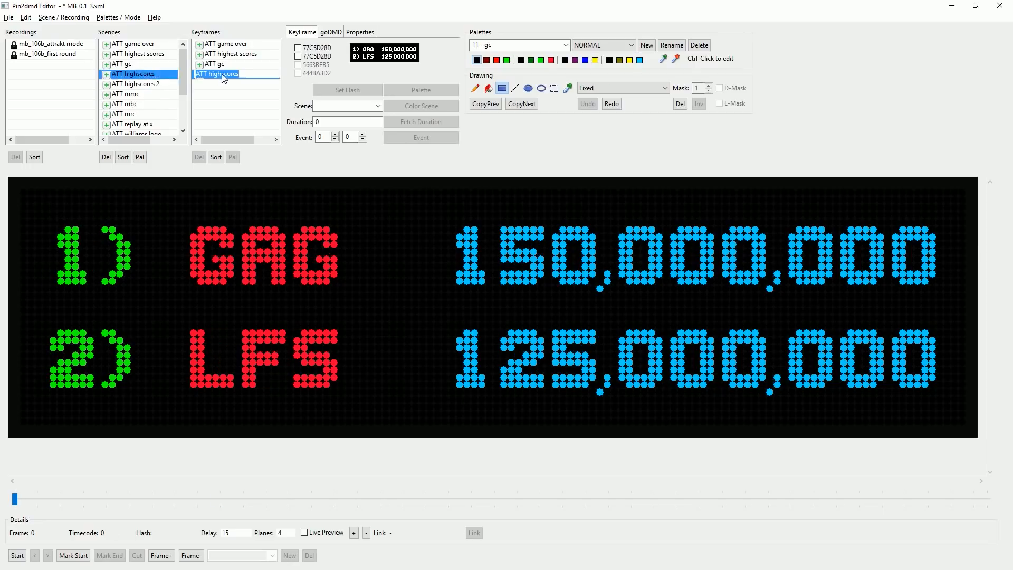
left_click(152, 77)
double_click(152, 85)
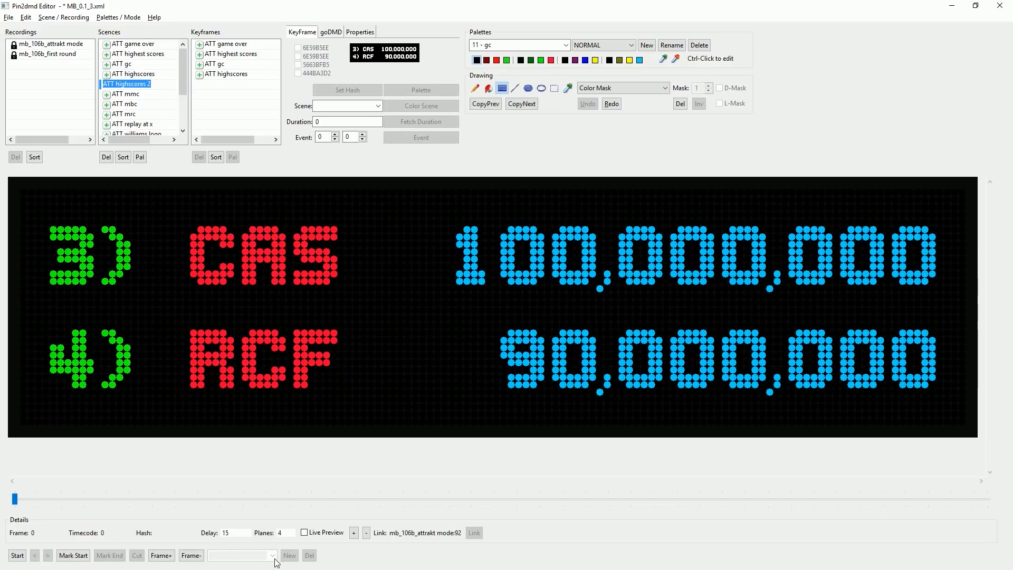
Go to the recording's ATT highscores 2 bookmark, turn on the D-Mask with mask 1 and select masked hash M1 9A5830FB.
left_click(50, 44)
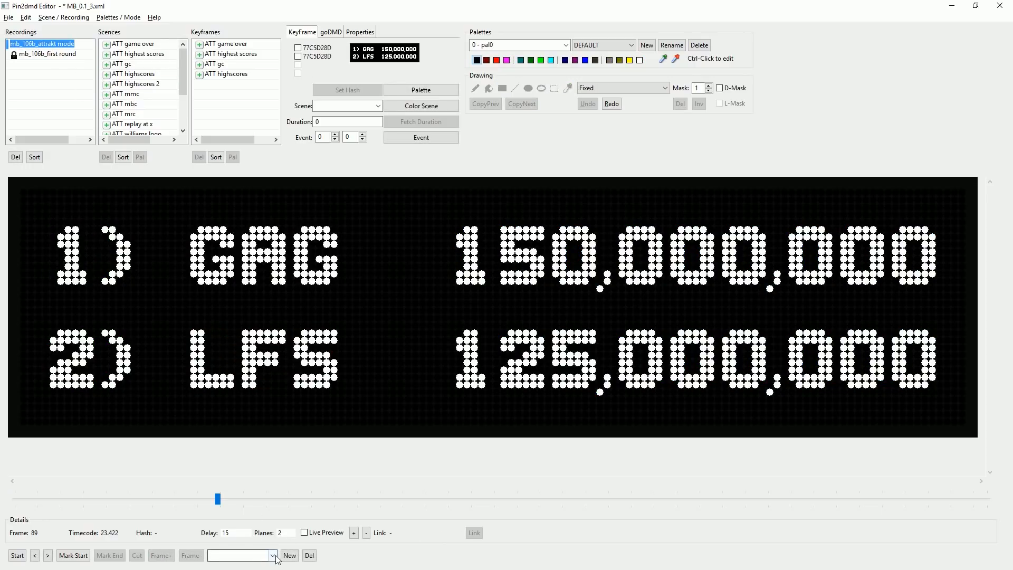
left_click(273, 555)
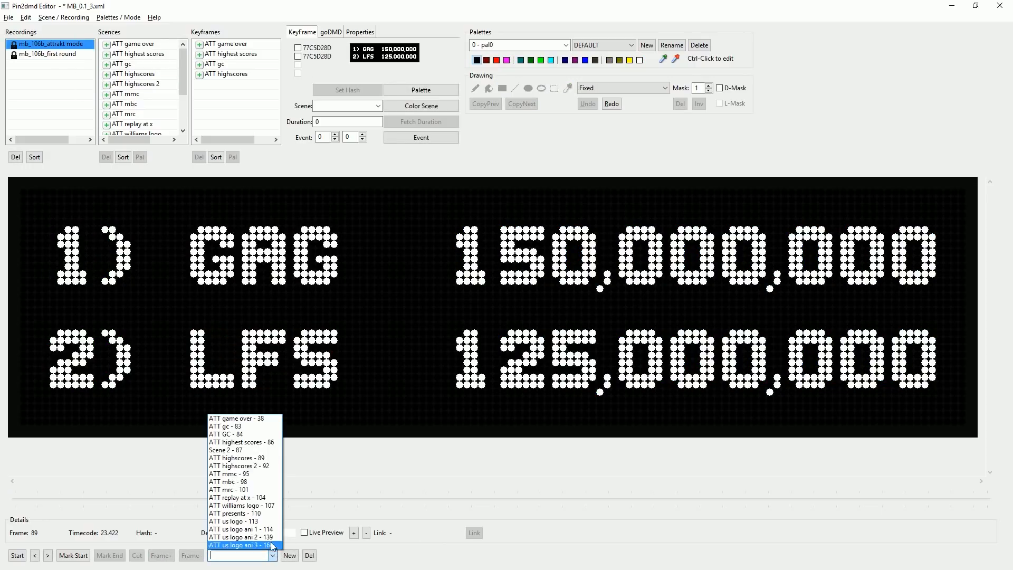
left_click(255, 467)
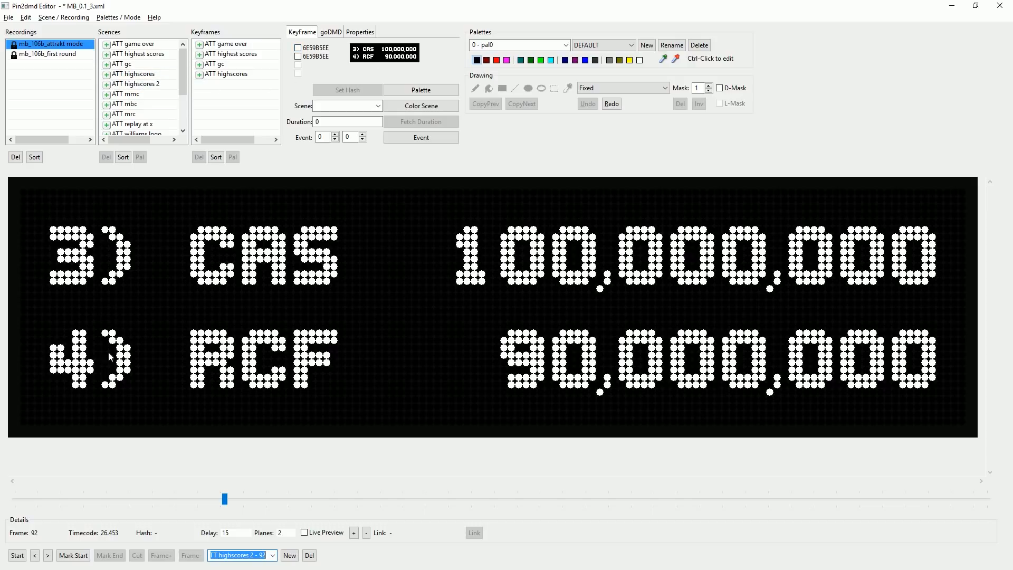
left_click(720, 87)
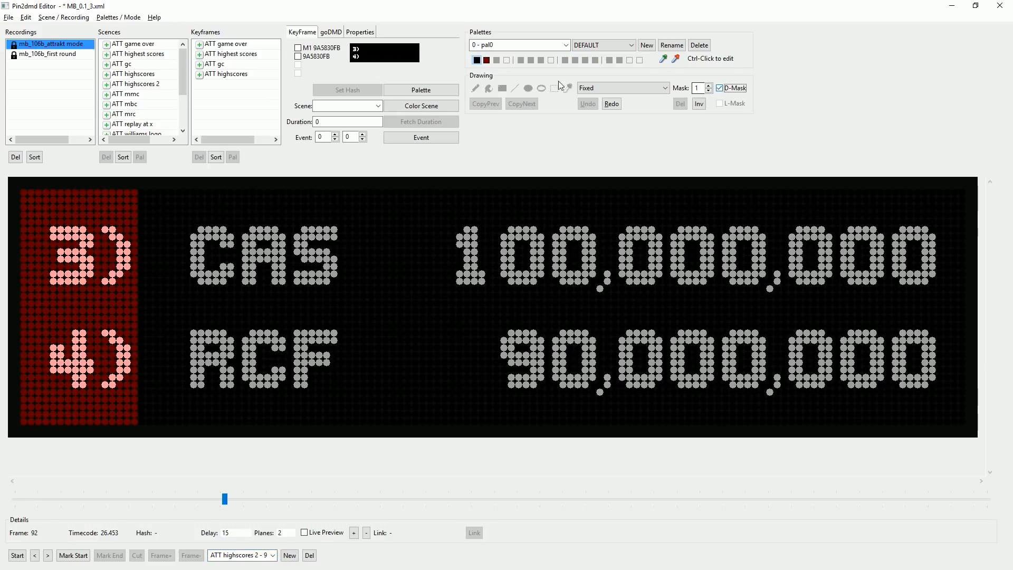
left_click(298, 48)
Add a Color Scene keyframe that triggers the ATT highscores scene and rename it "ATT highscores 1".
left_click(378, 106)
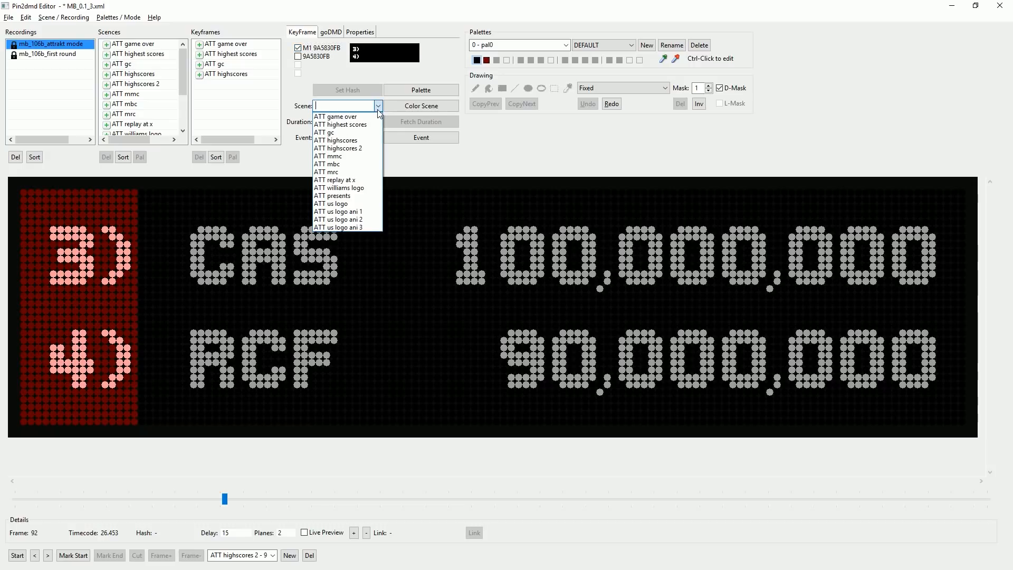
left_click(362, 141)
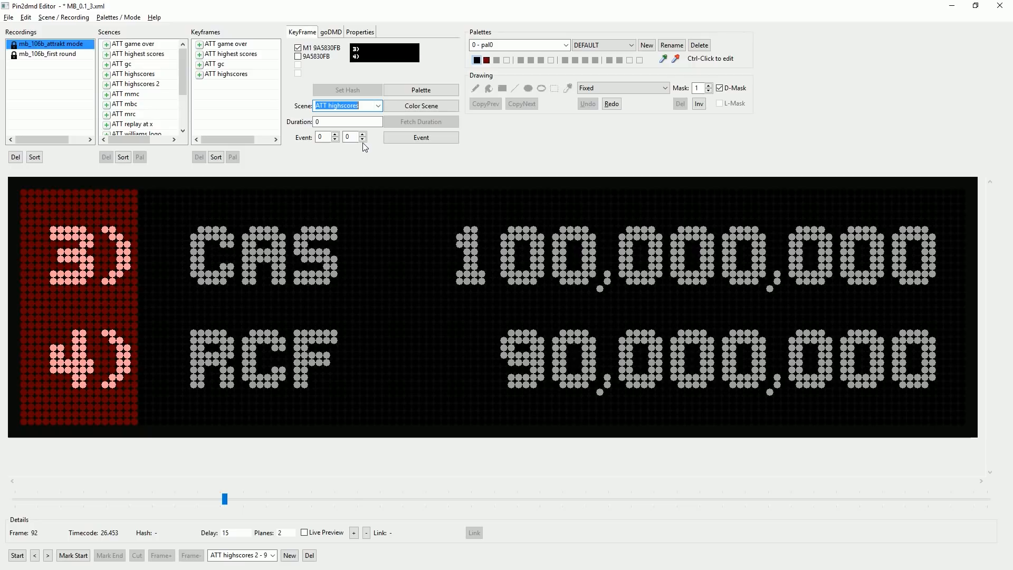
left_click(421, 106)
left_click_drag(226, 84, 178, 91)
key("BackSpace")
key("Return")
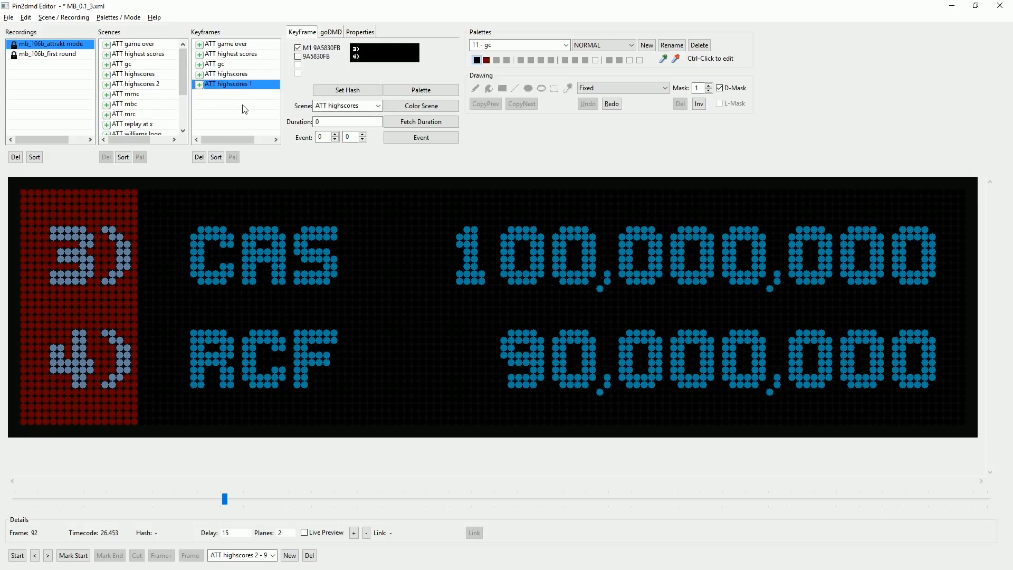
Compare the masked frames and assigned scenes of the ATT highscores and ATT highscores 1 keyframes.
left_click(221, 75)
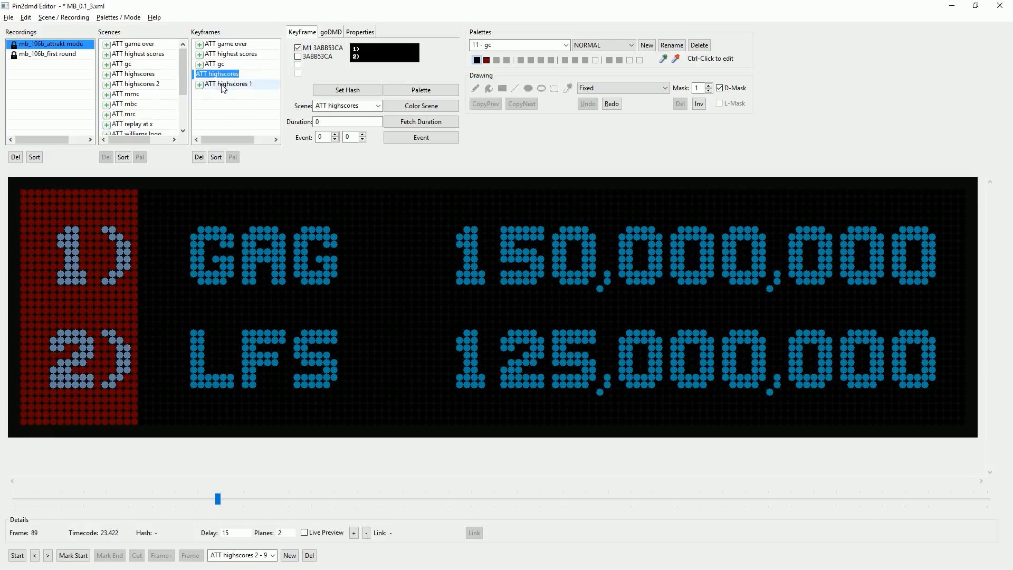
key("Down")
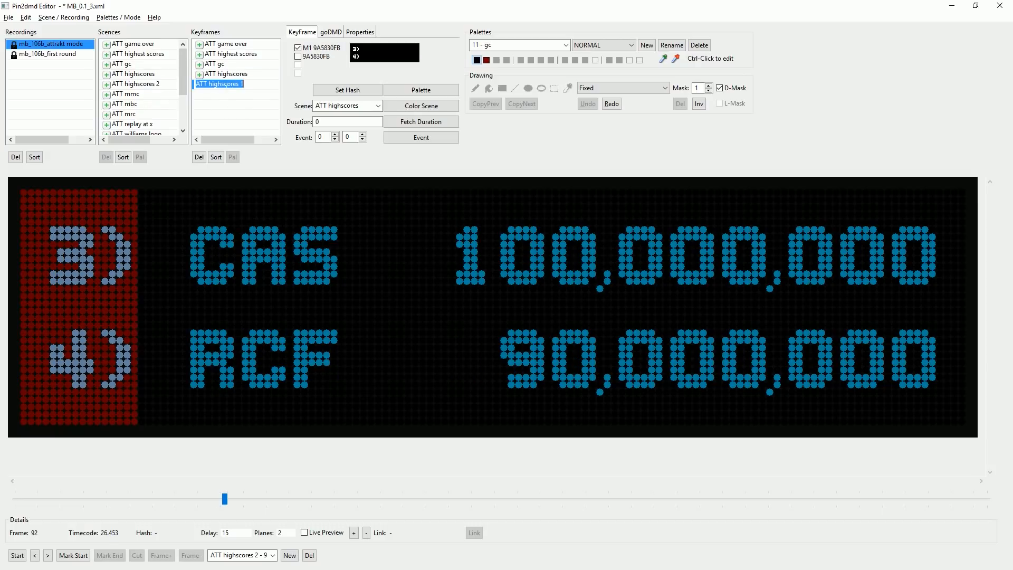
left_click(220, 74)
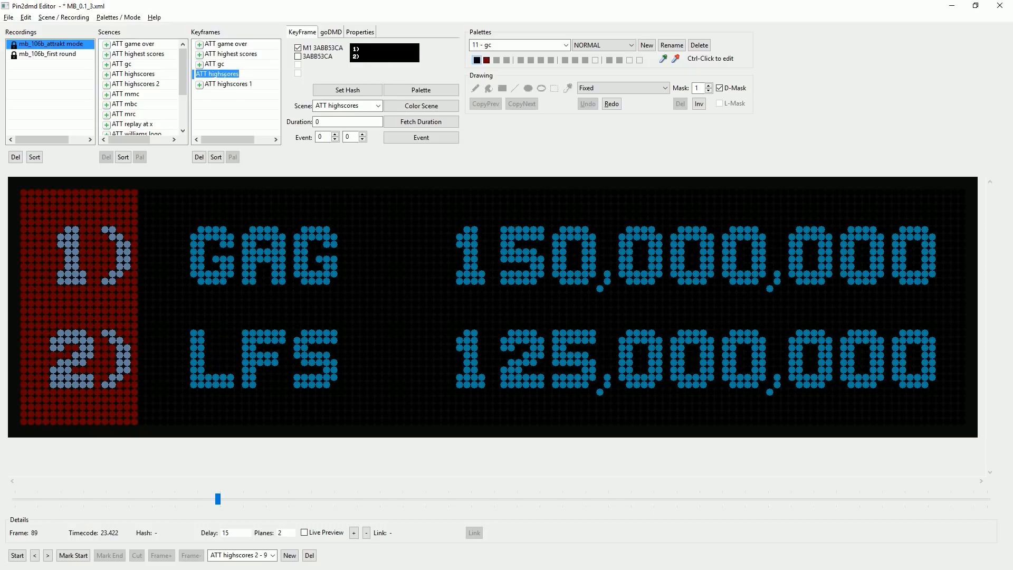
left_click(246, 85)
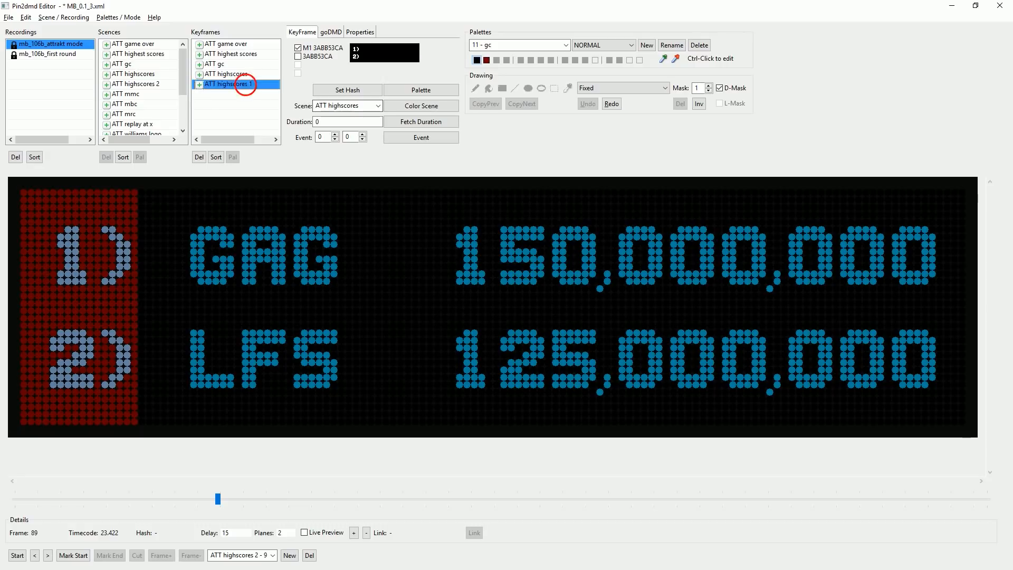
double_click(245, 84)
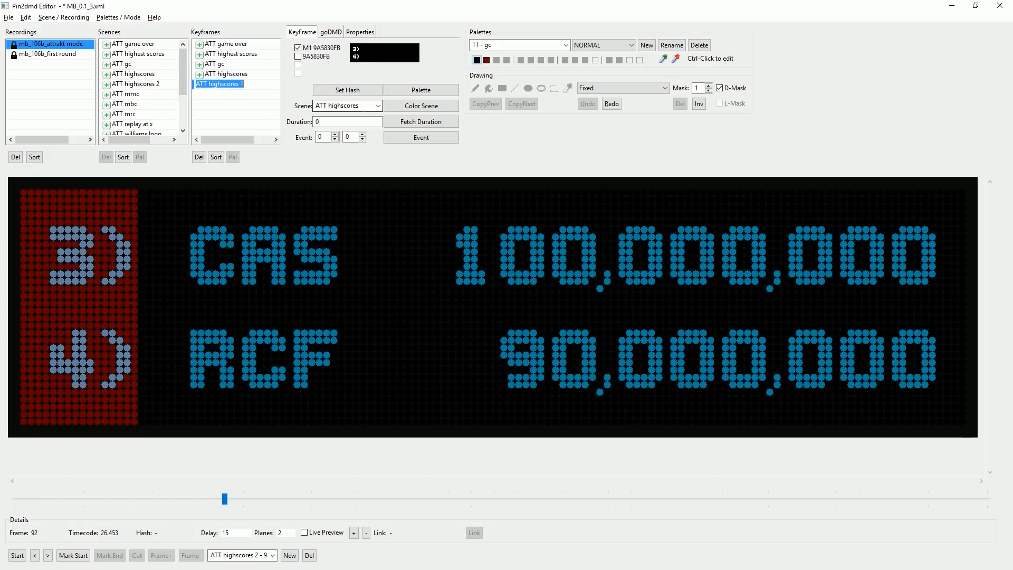
Delete the redundant ATT highscores 2 scene.
left_click(151, 83)
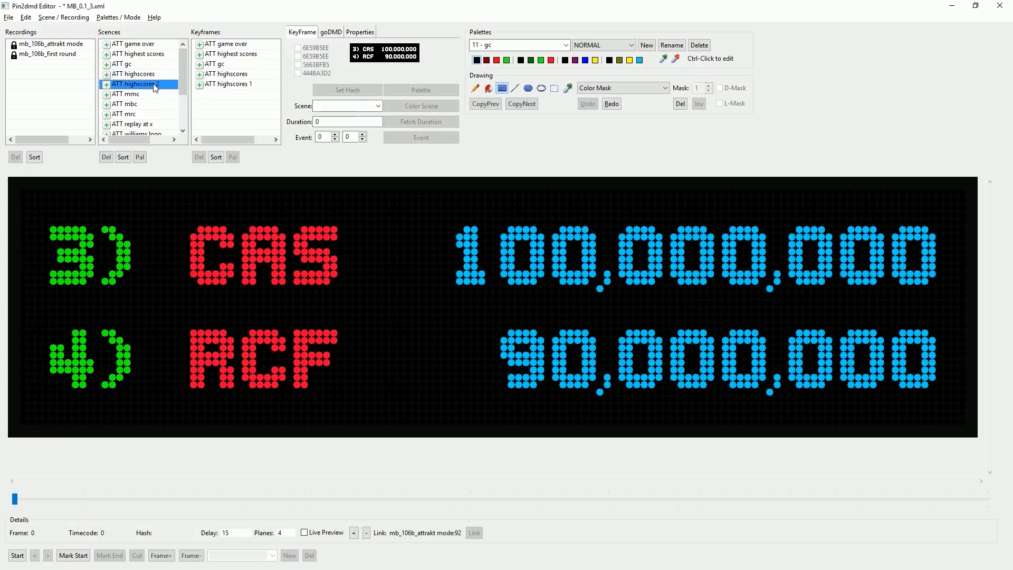
left_click(107, 158)
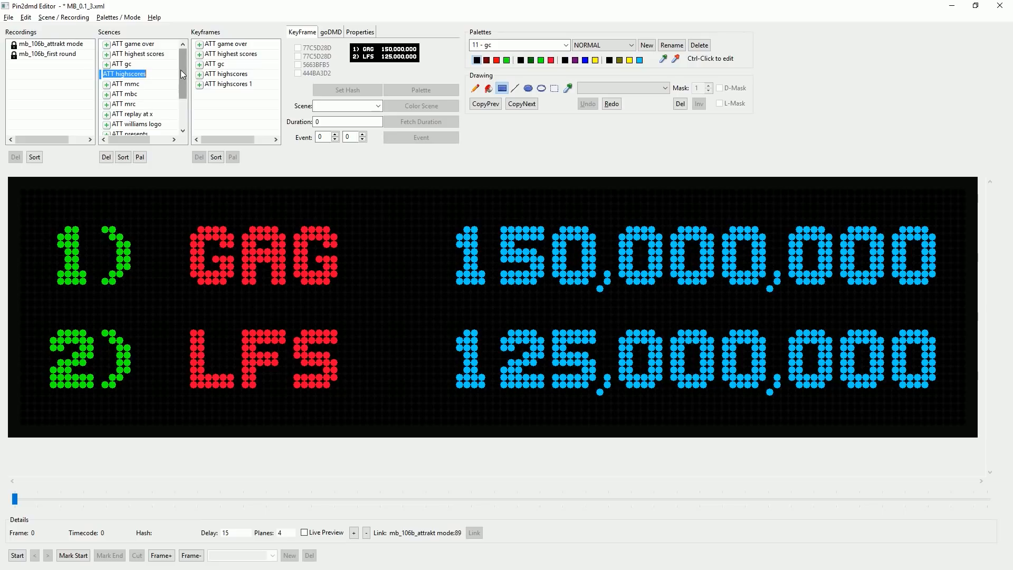
Go to the attract mode recording's ATT mmc bookmark, turn on the D-Mask with mask 0 and select masked hash M0 C6ABC1EC.
key("Down")
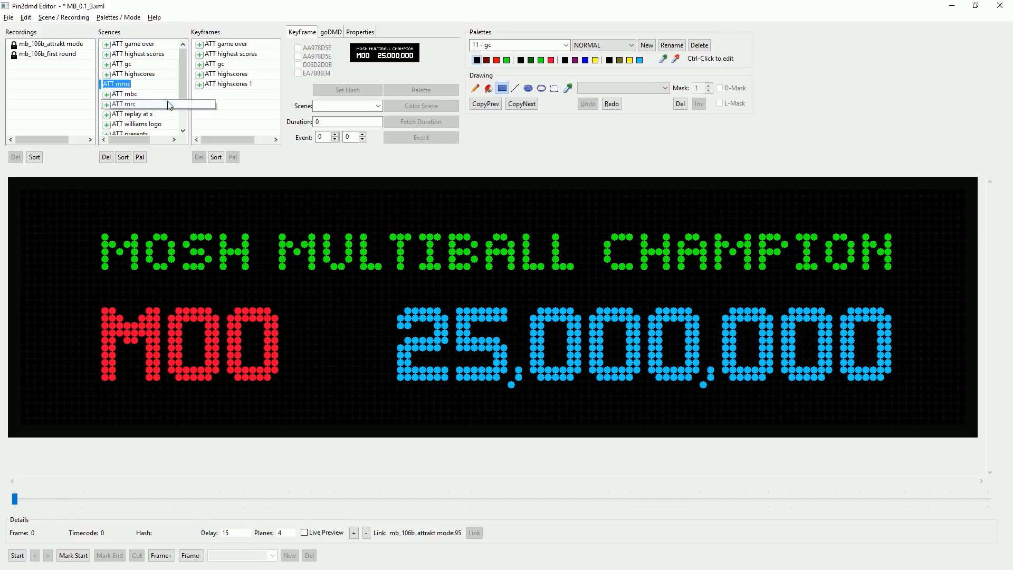
left_click(47, 44)
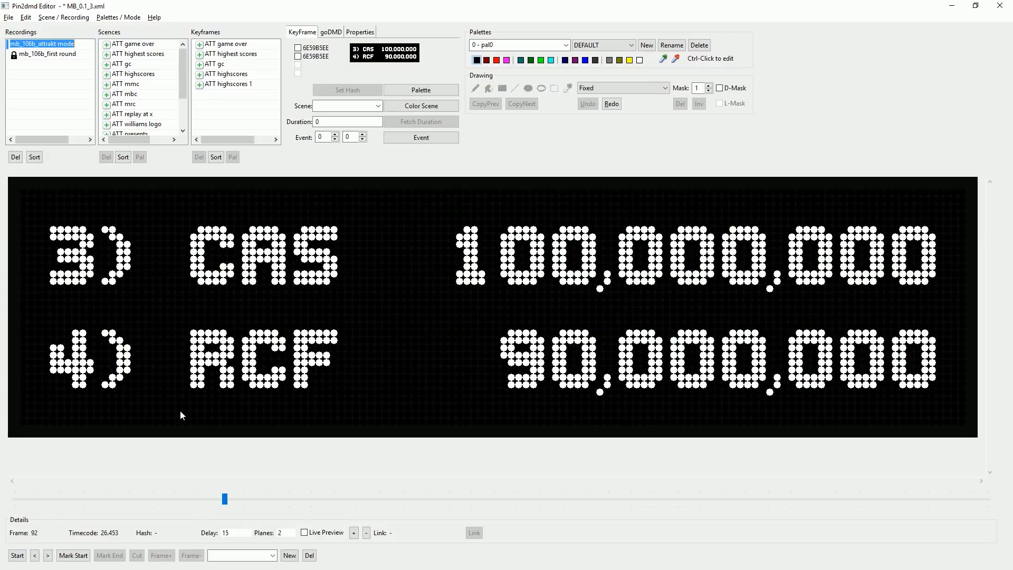
left_click(272, 555)
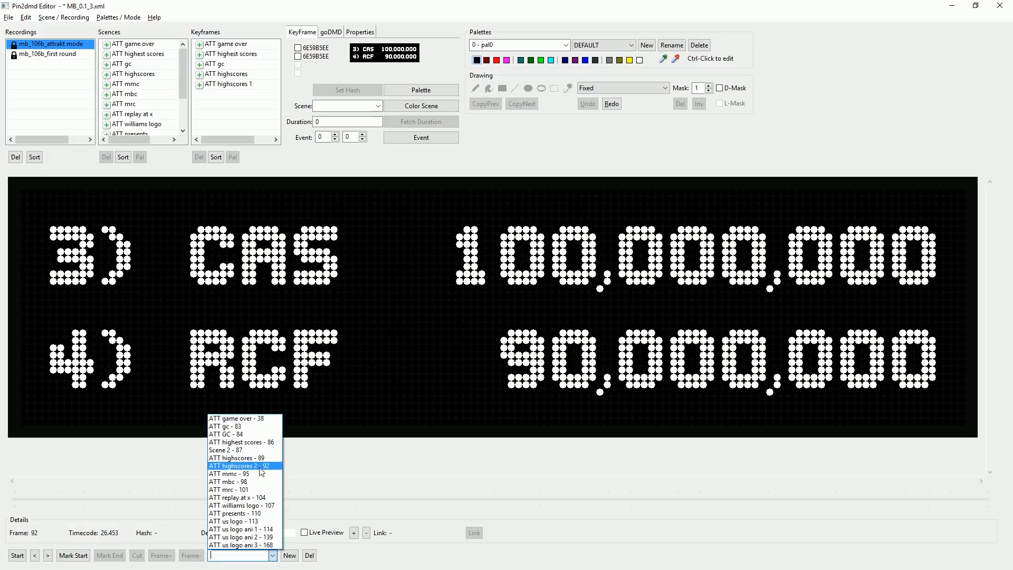
left_click(255, 474)
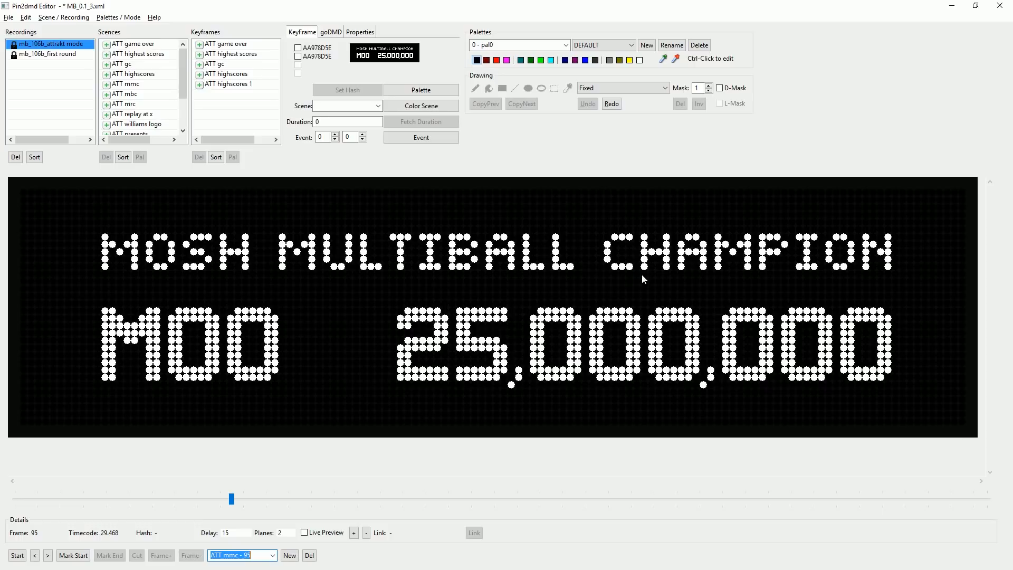
left_click(720, 88)
left_click(709, 91)
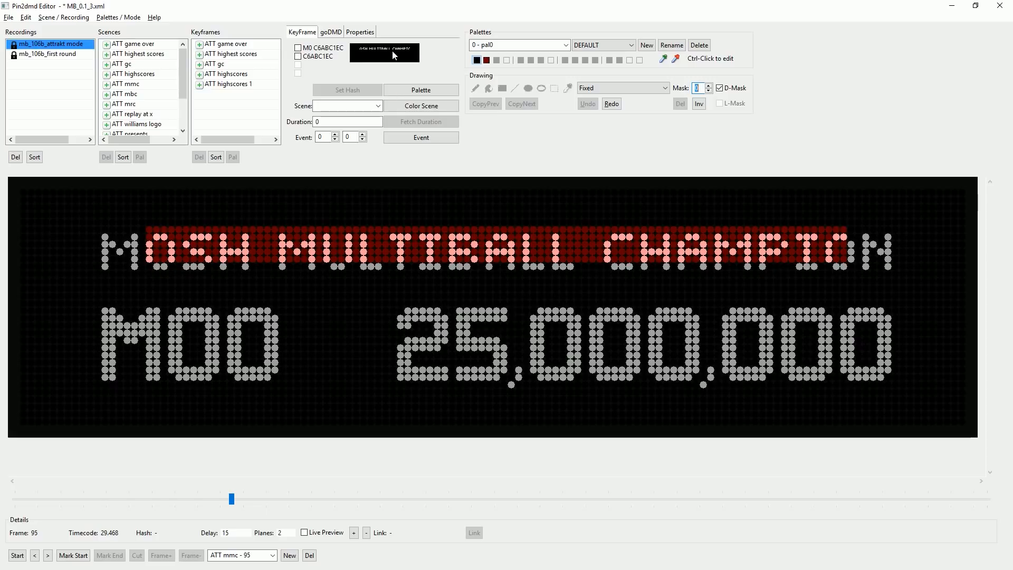
left_click(298, 48)
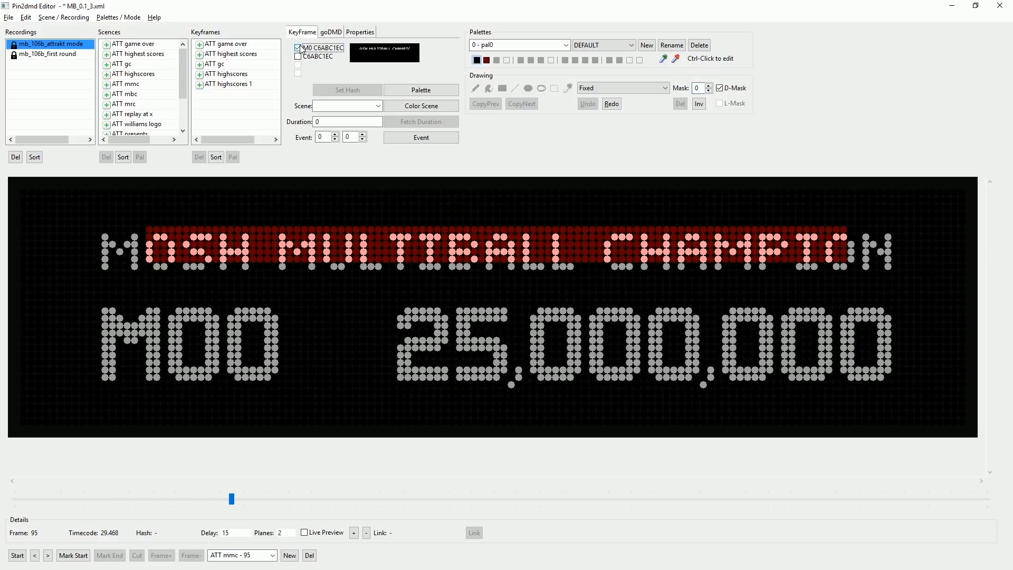
Add a Color Scene keyframe that triggers the ATT mmc scene and rename it "ATT mmc".
left_click(378, 107)
left_click(352, 150)
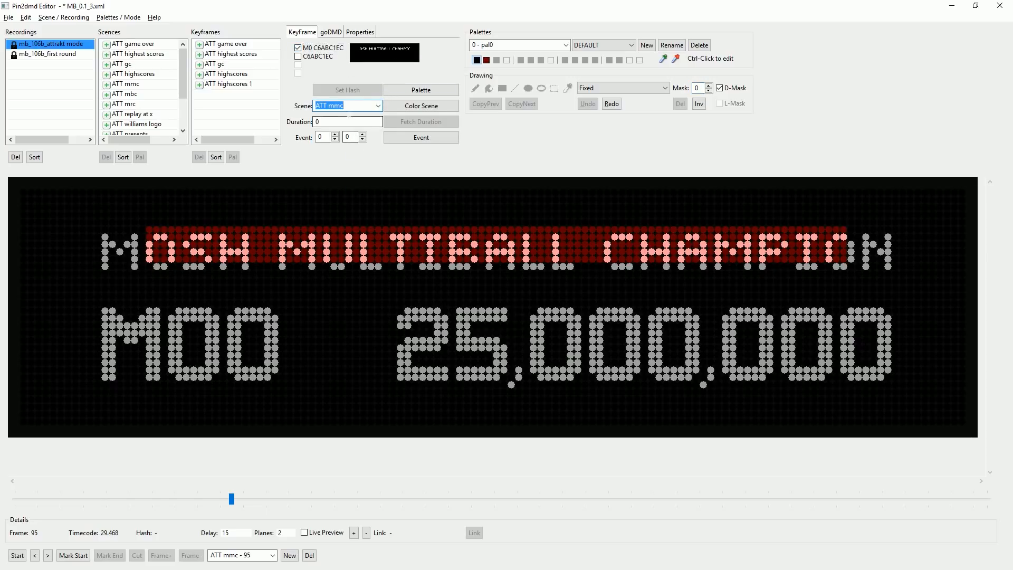
left_click(413, 108)
left_click_drag(230, 95, 169, 99)
type("A")
key("Return")
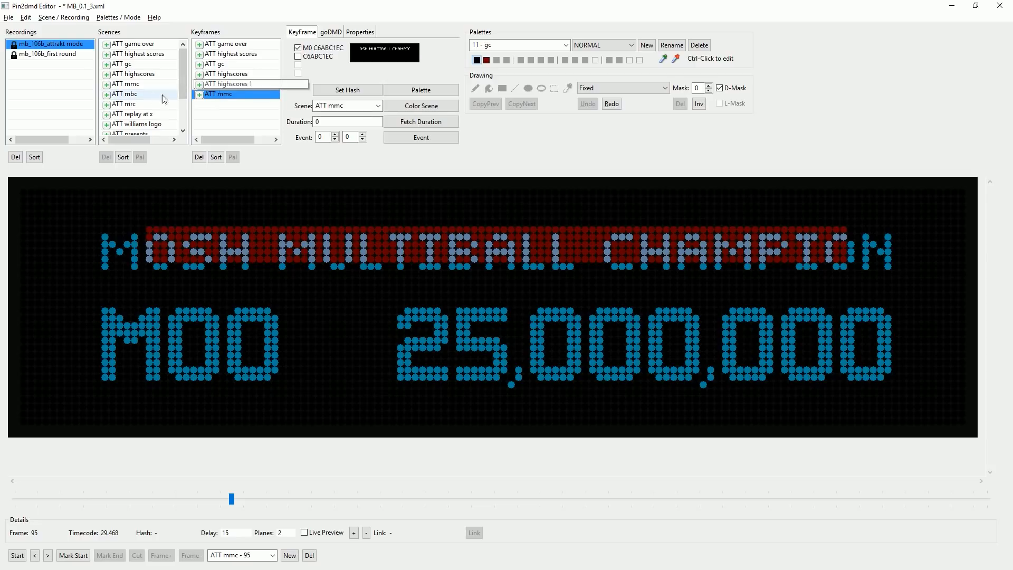
Display the ATT mbc scene to examine its colouring and layout.
left_click(148, 96)
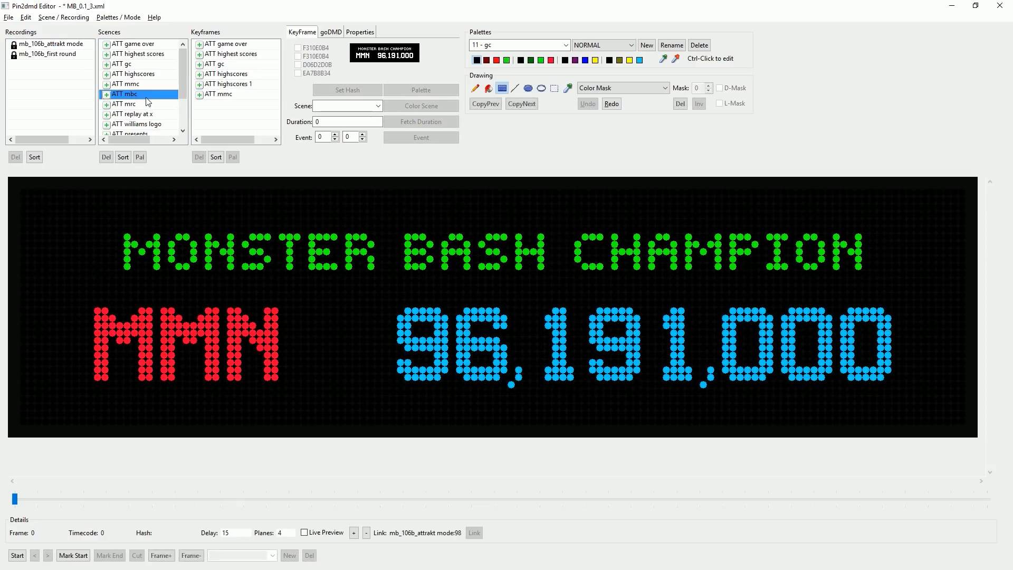
Go to the ATT mbc bookmark at frame 98 of the mb_106b_attrakt mode recording and enable the detection mask.
left_click(74, 46)
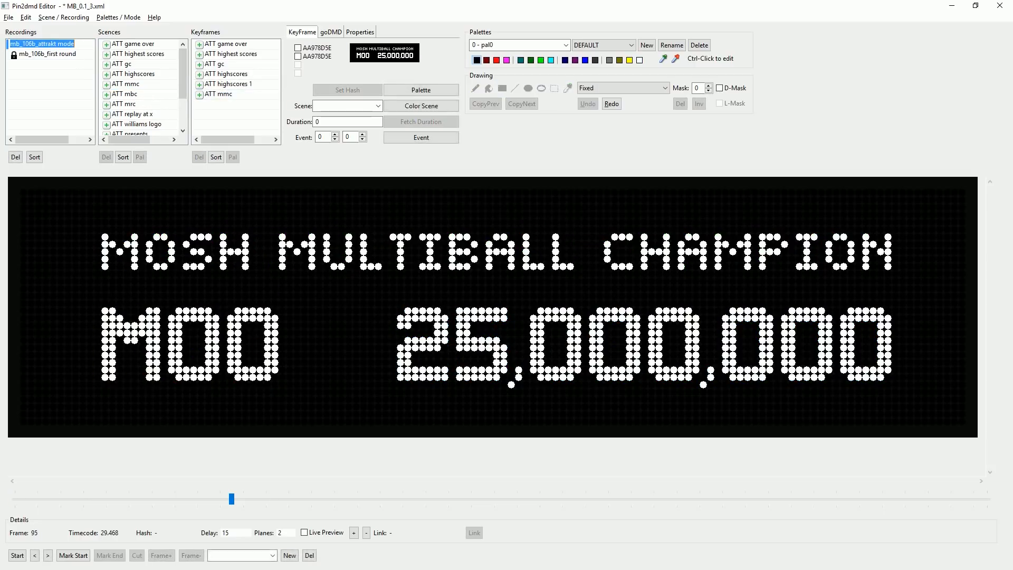
left_click(272, 555)
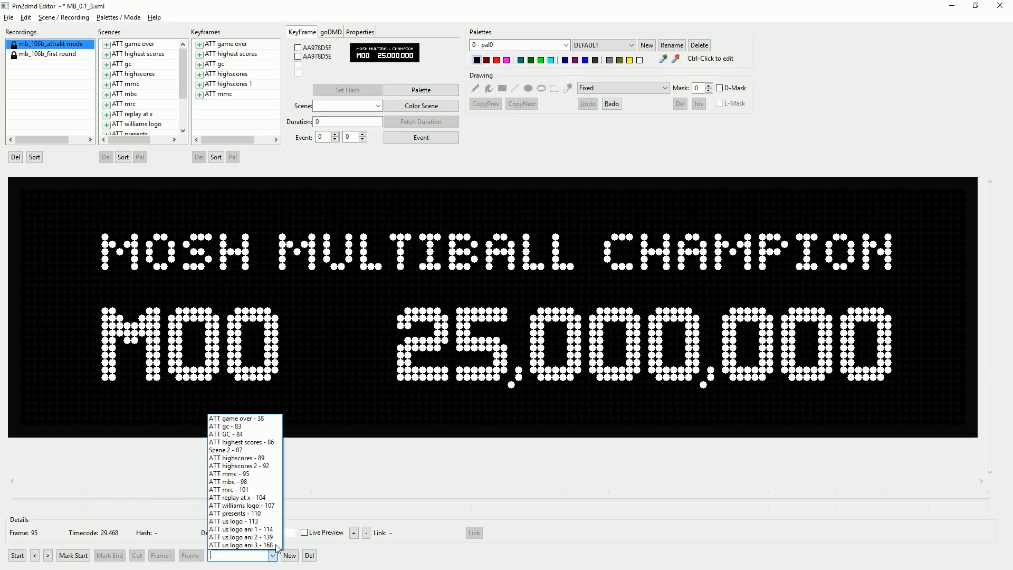
left_click(258, 481)
left_click(720, 88)
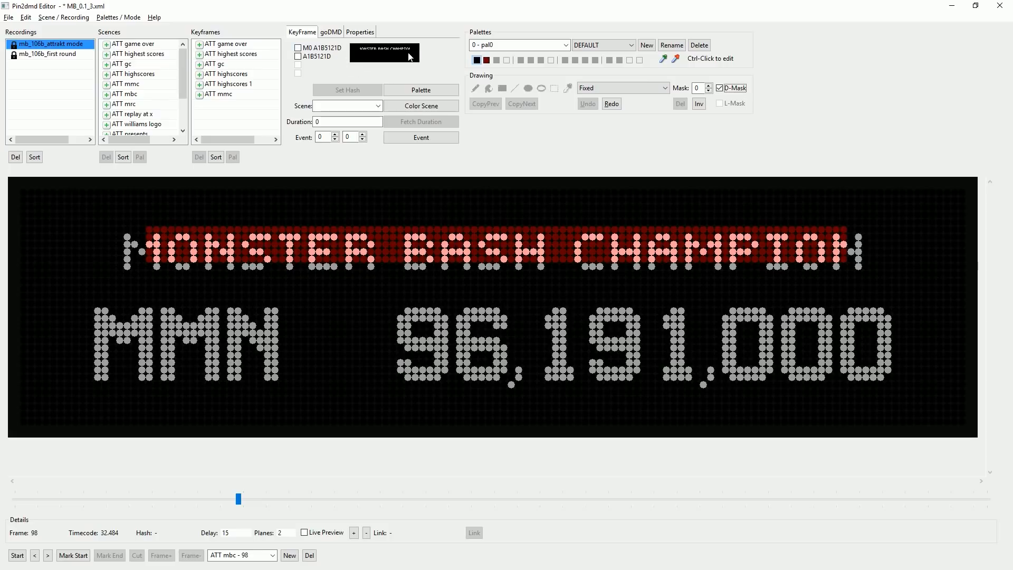
Add a Color Scene keyframe linking masked hash M0 A1B5121D to scene ATT mbc, and rename the keyframe ATT mbc.
left_click(299, 48)
left_click(379, 106)
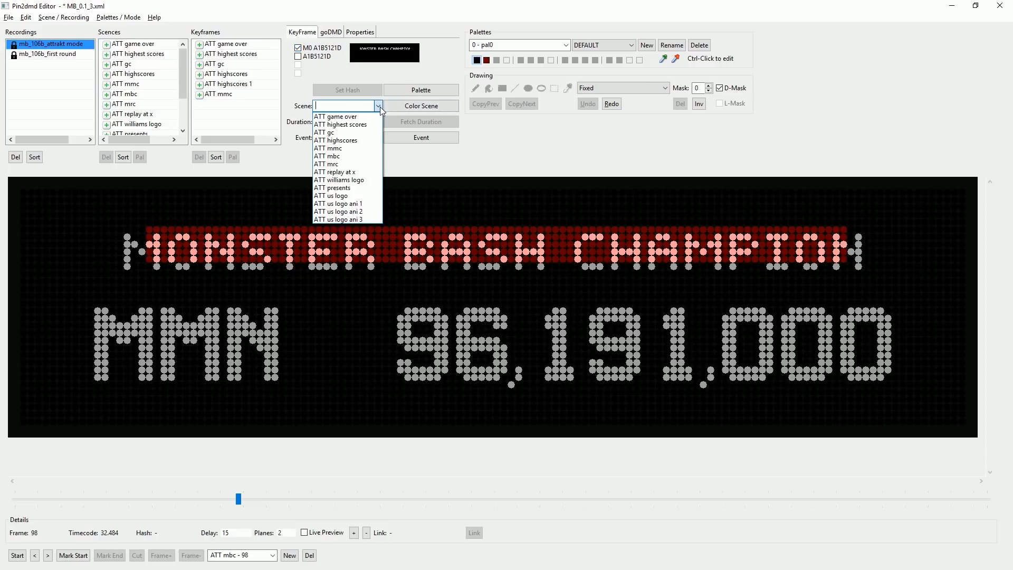
left_click(366, 157)
left_click(423, 106)
left_click(211, 104)
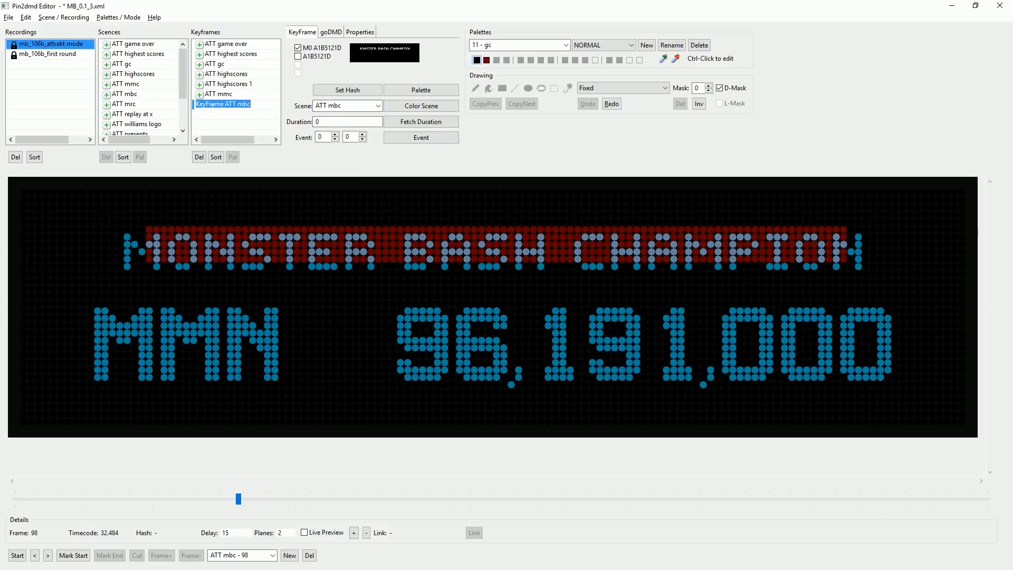
double_click(210, 104)
key("Return")
After checking the ATT mrc scene, go to its bookmark at frame 101 of the attrakt mode recording and enable the detection mask.
left_click(127, 105)
left_click(42, 43)
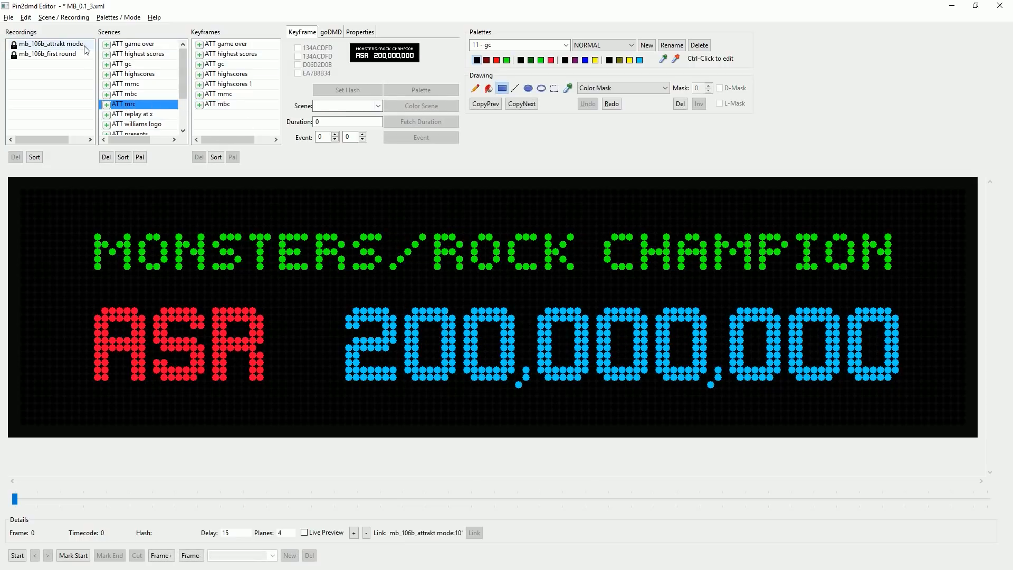
left_click(273, 555)
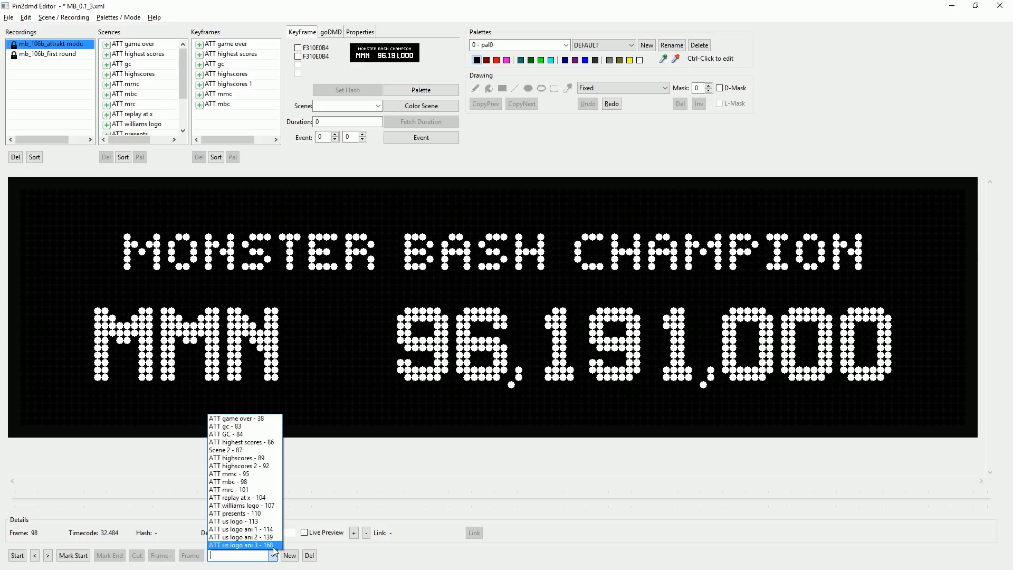
left_click(248, 490)
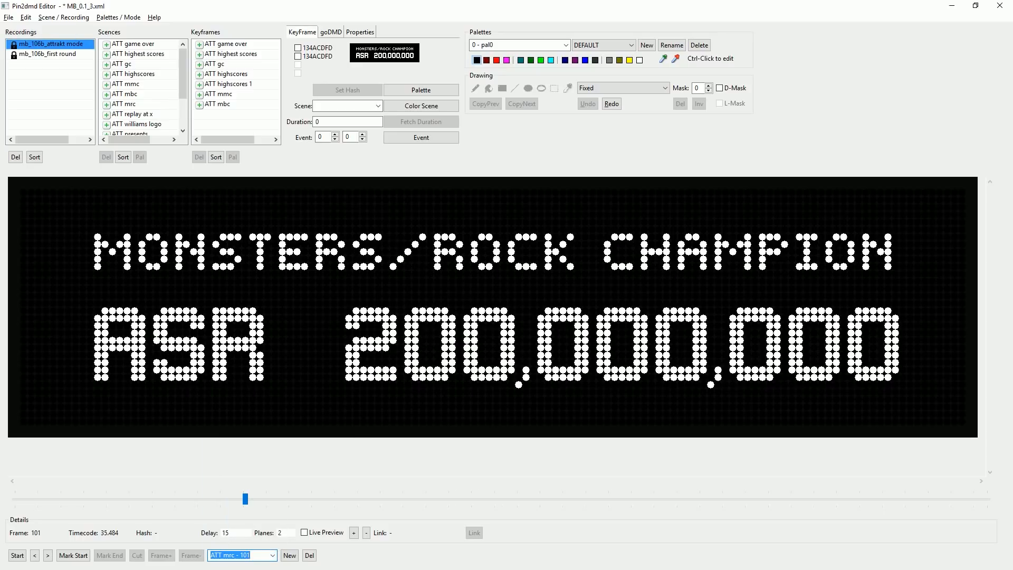
left_click(719, 89)
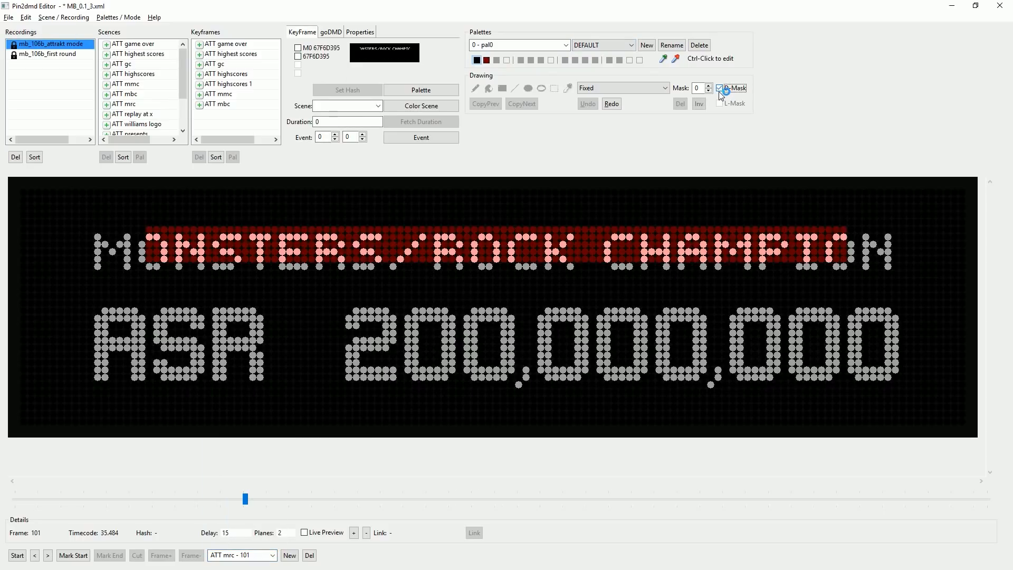
Add a Color Scene keyframe linking masked hash M0 67F6D395 to scene ATT mrc, and rename the keyframe ATT mrc.
left_click(298, 48)
left_click(378, 106)
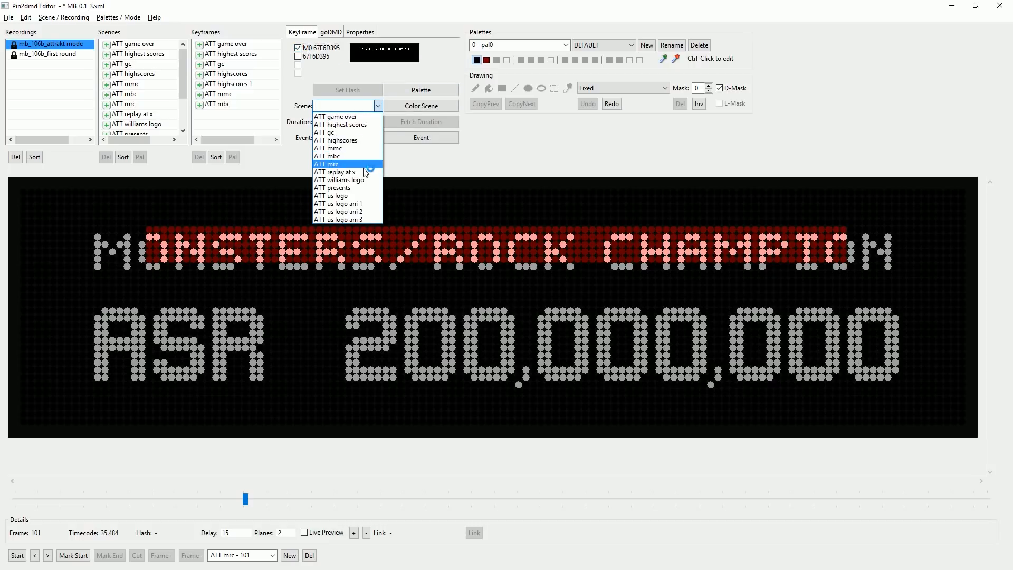
left_click(364, 167)
left_click(430, 106)
left_click(226, 114)
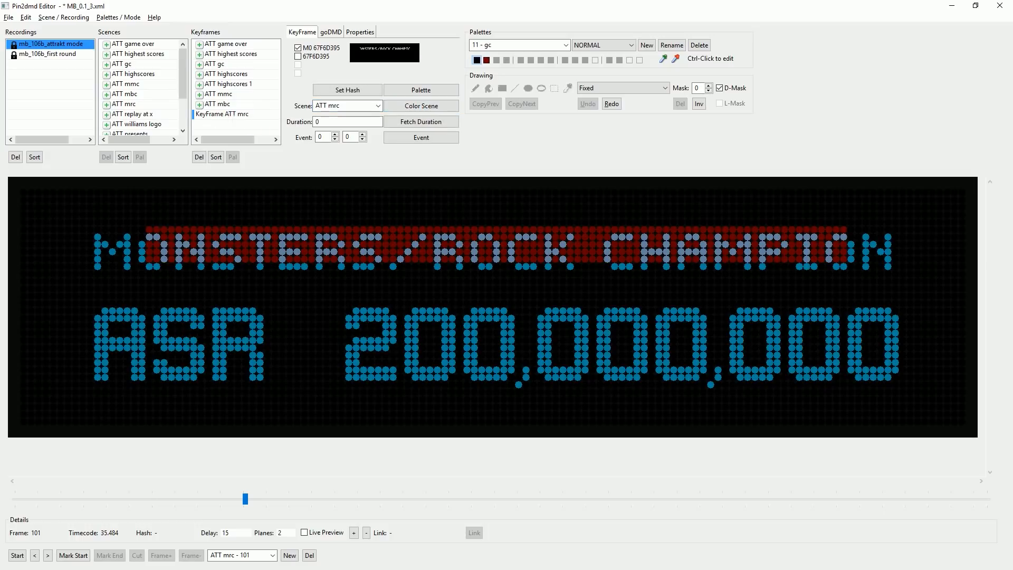
key("shift+Home")
key("Return")
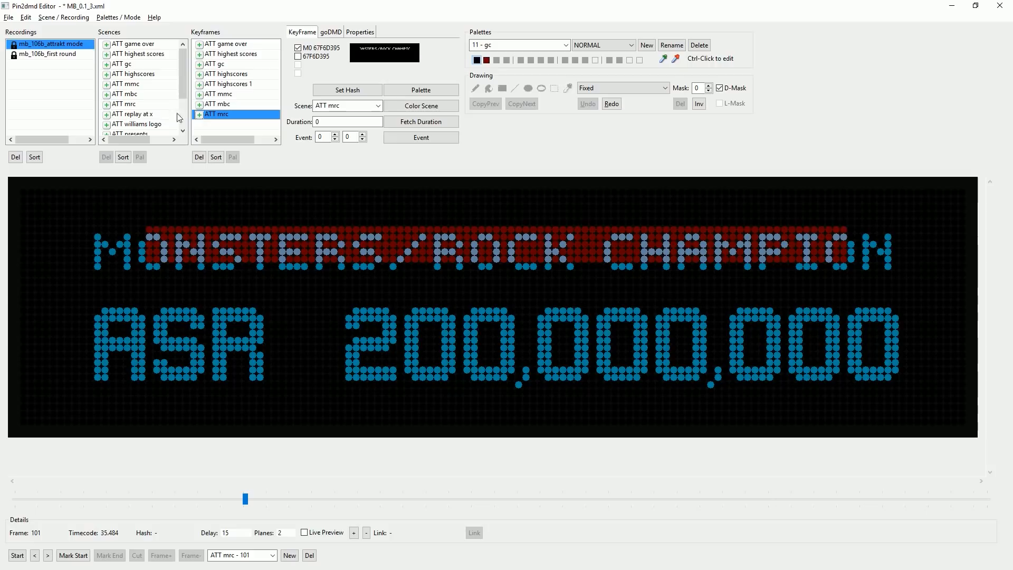
After checking the ATT replay at x scene, go to its bookmark at frame 104 of the recording and enable the detection mask.
left_click(156, 115)
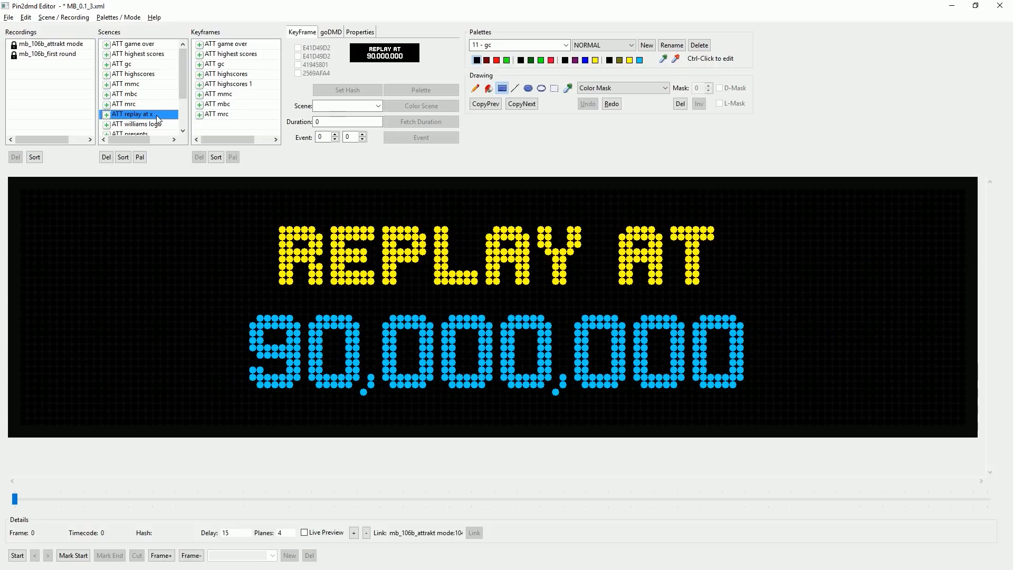
left_click(71, 45)
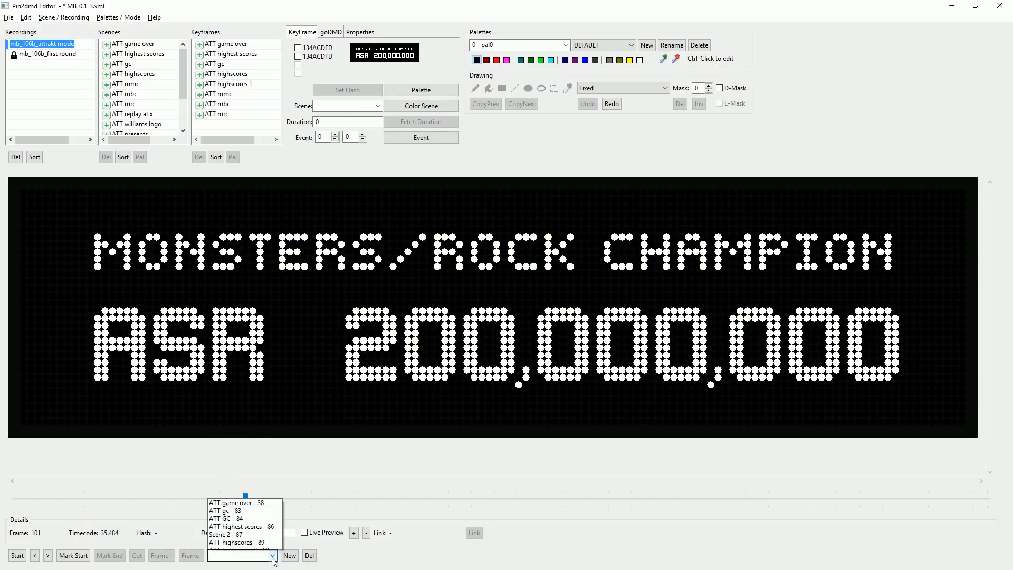
left_click(273, 555)
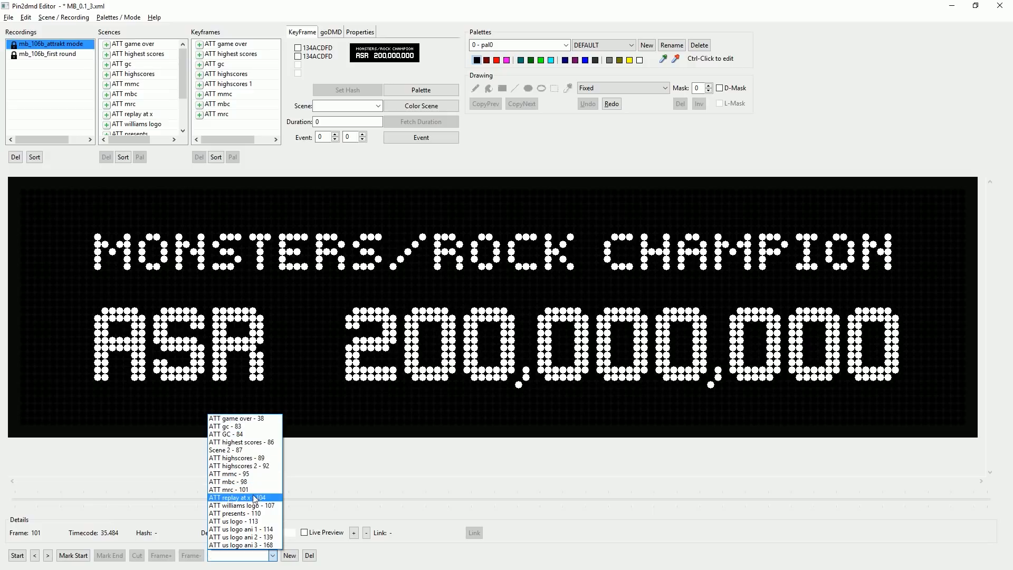
left_click(255, 498)
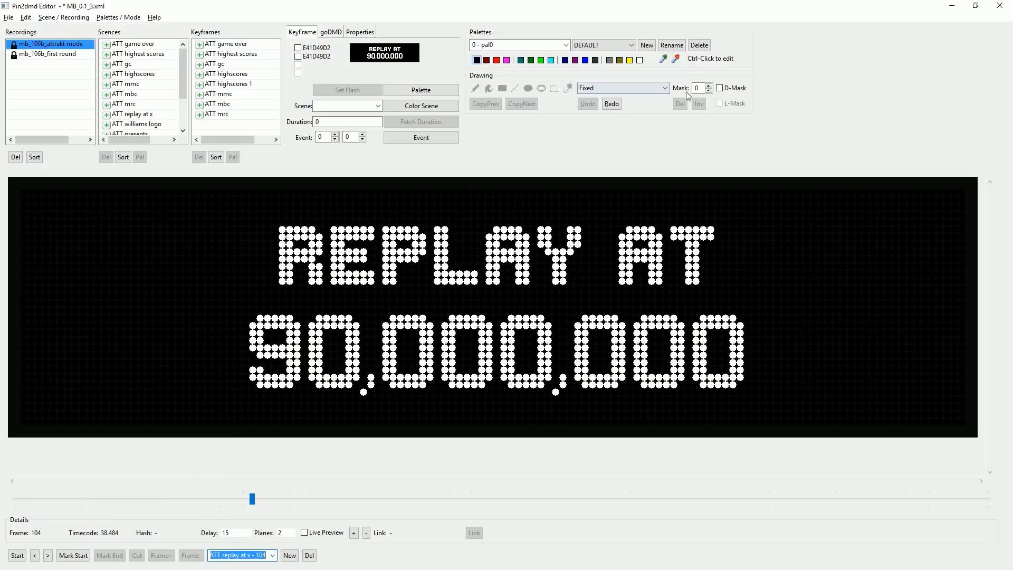
left_click(721, 89)
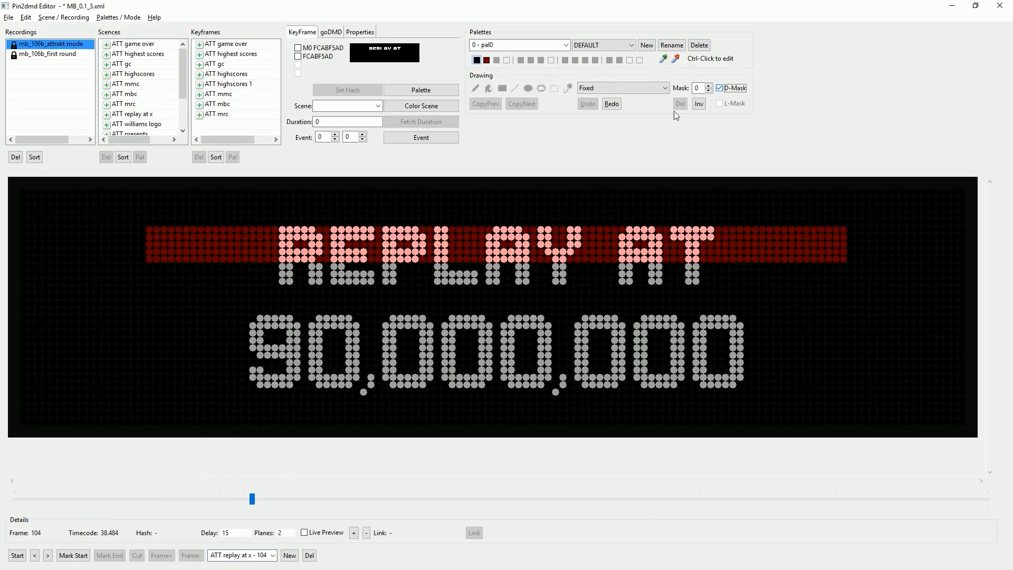
Add a Color Scene keyframe linking masked hash M0 FCABF5AD to scene ATT replay at x.
left_click(304, 50)
left_click(378, 106)
left_click(347, 174)
left_click(413, 106)
Rename the new replay keyframe as ATT replay at x by removing its KeyFrame prefix.
key("BackSpace")
key("BackSpace")
key("BackSpace")
key("BackSpace")
key("BackSpace")
key("BackSpace")
key("BackSpace")
key("BackSpace")
key("BackSpace")
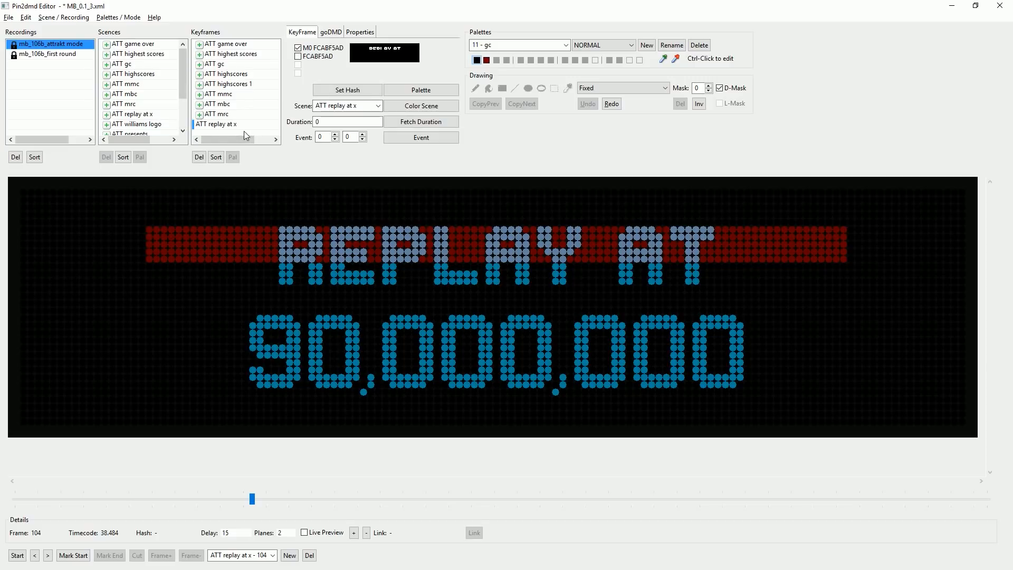
key("Return")
Go to the ATT williams logo bookmark at frame 107 of the attrakt mode recording and enable the detection mask.
left_click(136, 124)
left_click(47, 44)
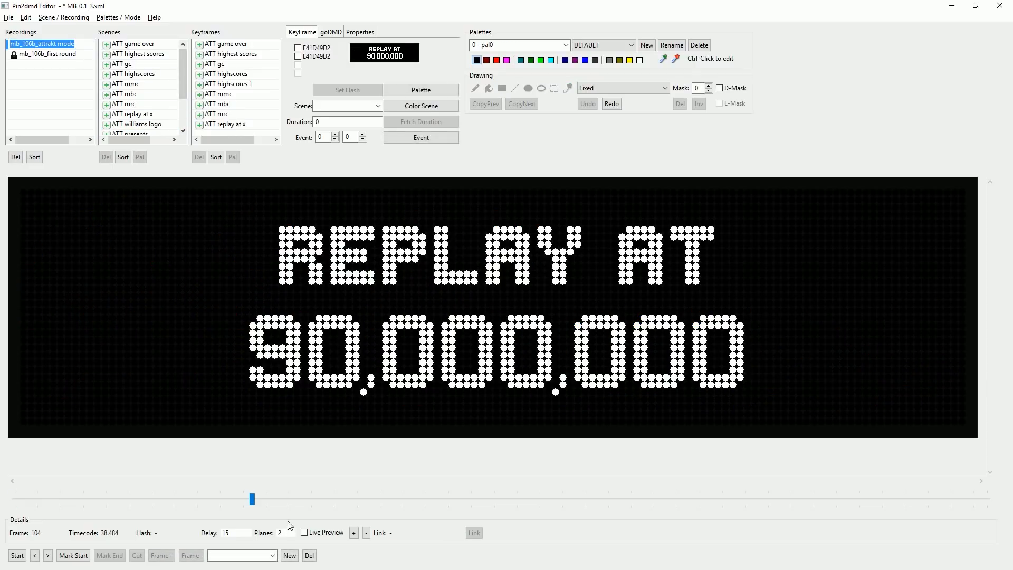
left_click(273, 555)
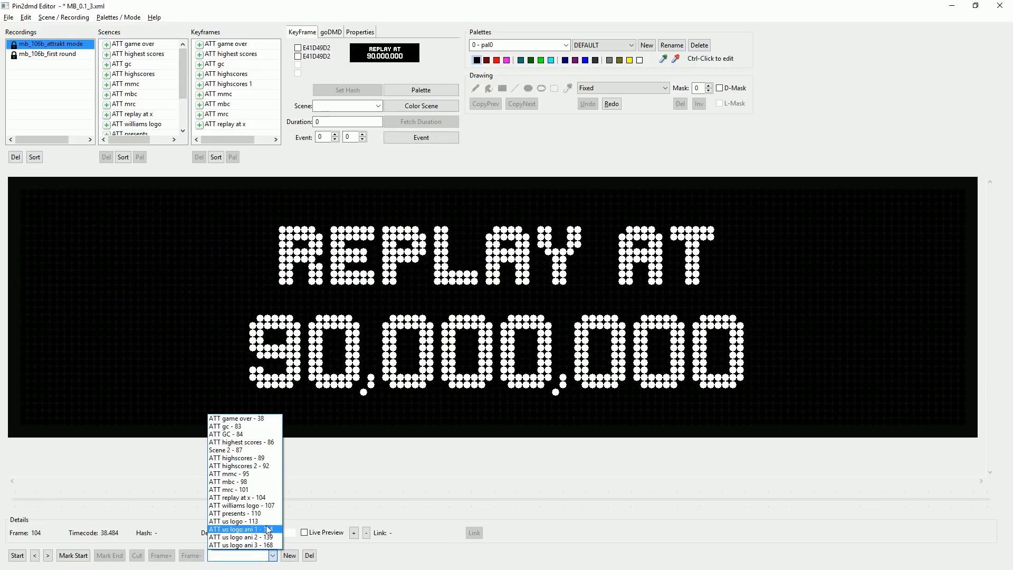
left_click(266, 506)
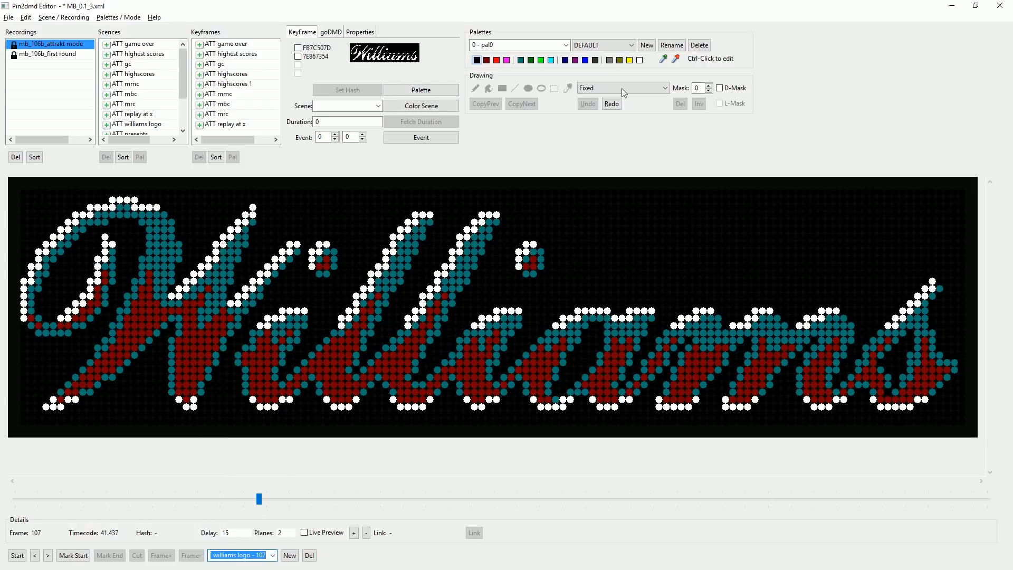
left_click(720, 88)
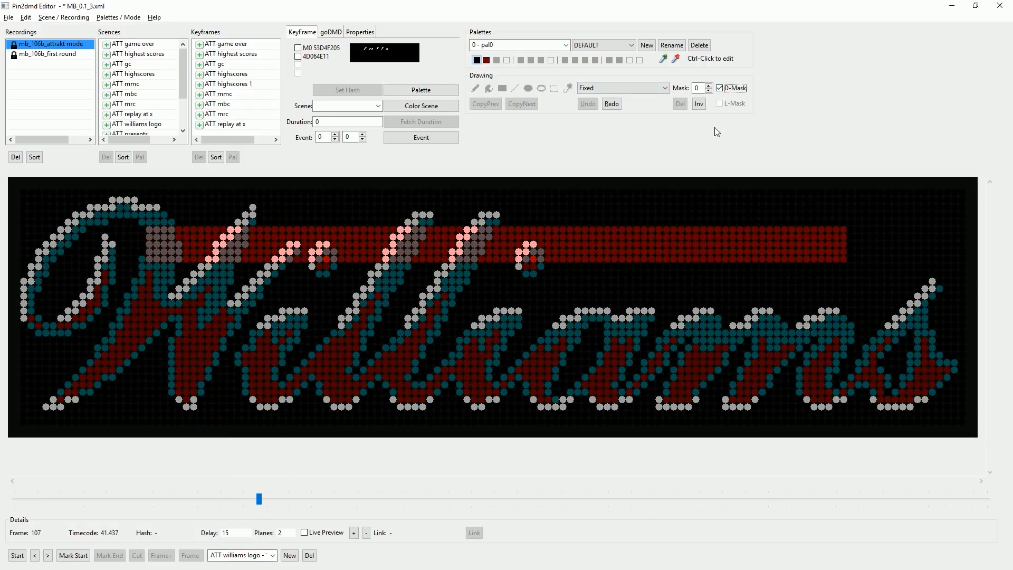
Compare detection masks 0 and 1 on the Williams logo frame and choose mask 1.
left_click(709, 86)
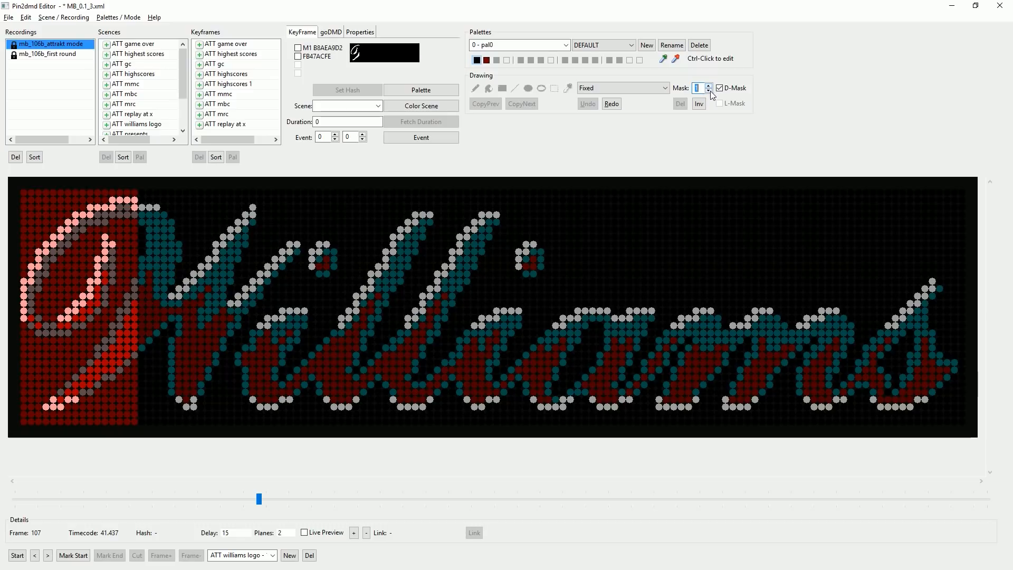
left_click(709, 90)
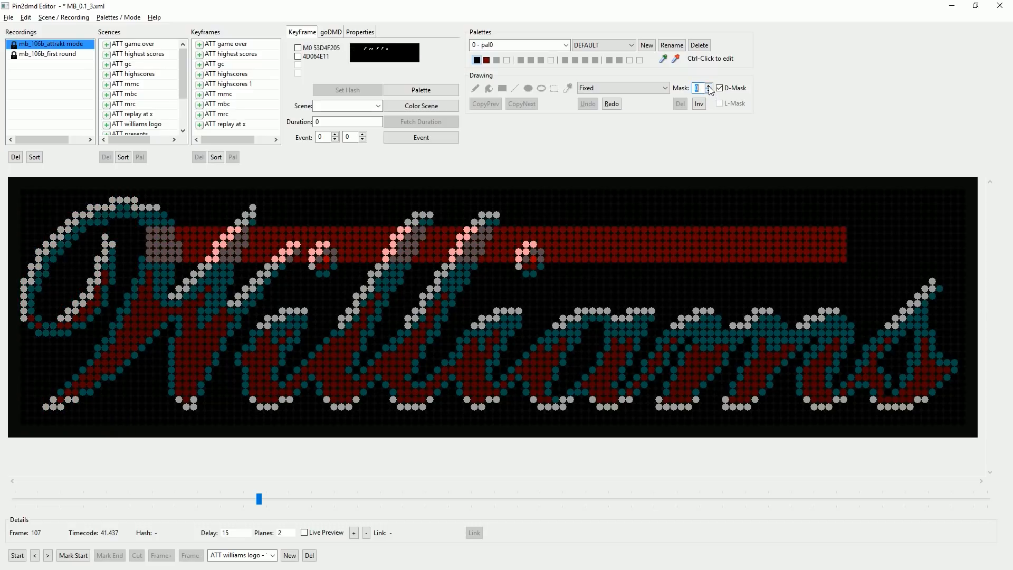
left_click(710, 86)
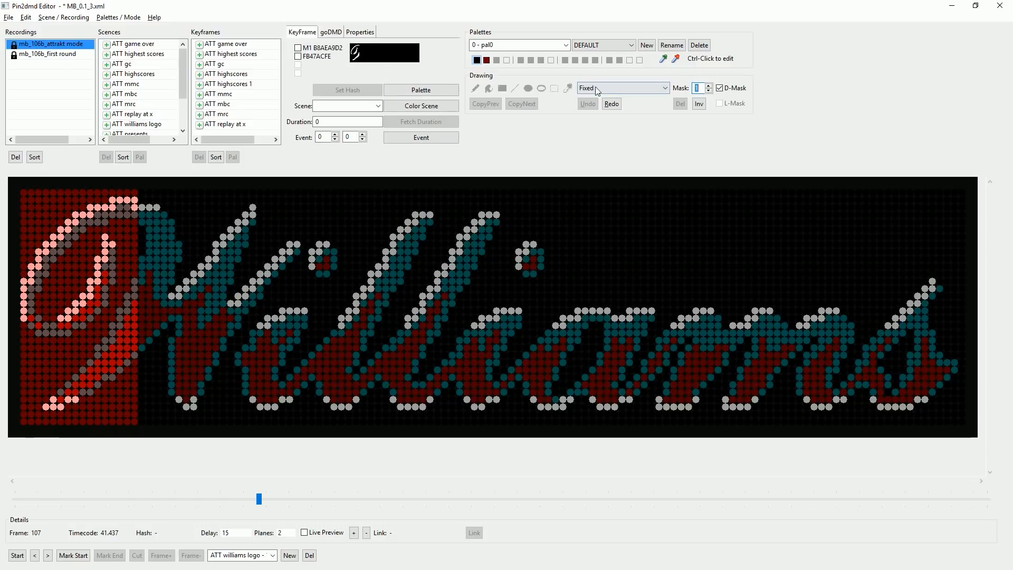
Add a Color Scene keyframe linking masked hash M1 B8AEA9D2 to scene ATT williams logo.
left_click(299, 48)
left_click(378, 106)
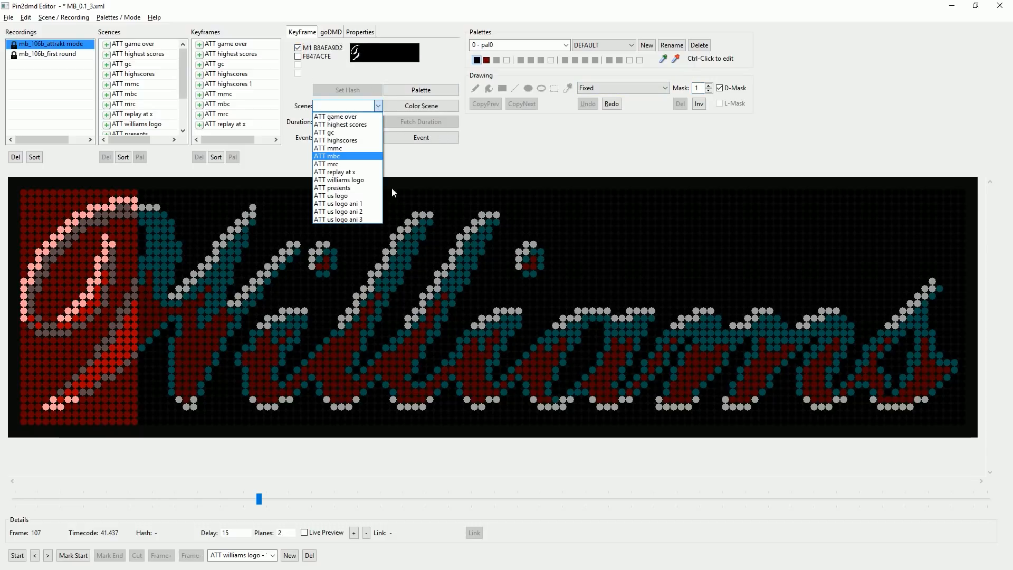
left_click(354, 180)
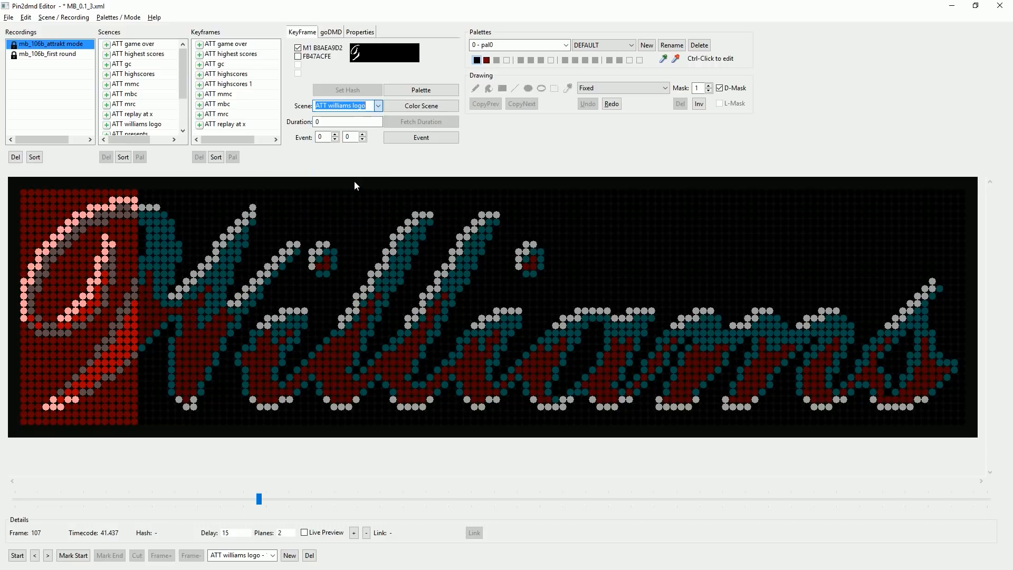
left_click(418, 108)
Rename the new Williams logo keyframe as ATT williams logo by removing its KeyFrame prefix.
scroll(237, 117, "down", 1)
double_click(233, 124)
left_click(221, 125)
key("BackSpace")
key("BackSpace")
key("BackSpace")
key("BackSpace")
key("BackSpace")
key("BackSpace")
key("BackSpace")
key("BackSpace")
key("BackSpace")
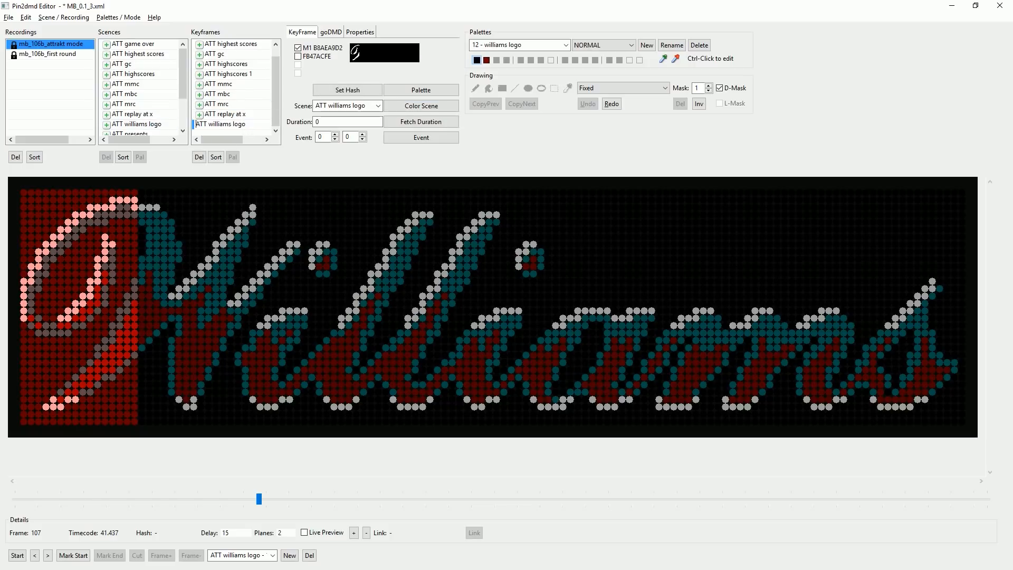
left_click(232, 115)
left_click(232, 124)
After checking the ATT presents scene, go to its bookmark at frame 110 of the mb_106b_attrakt mode recording.
left_click(133, 134)
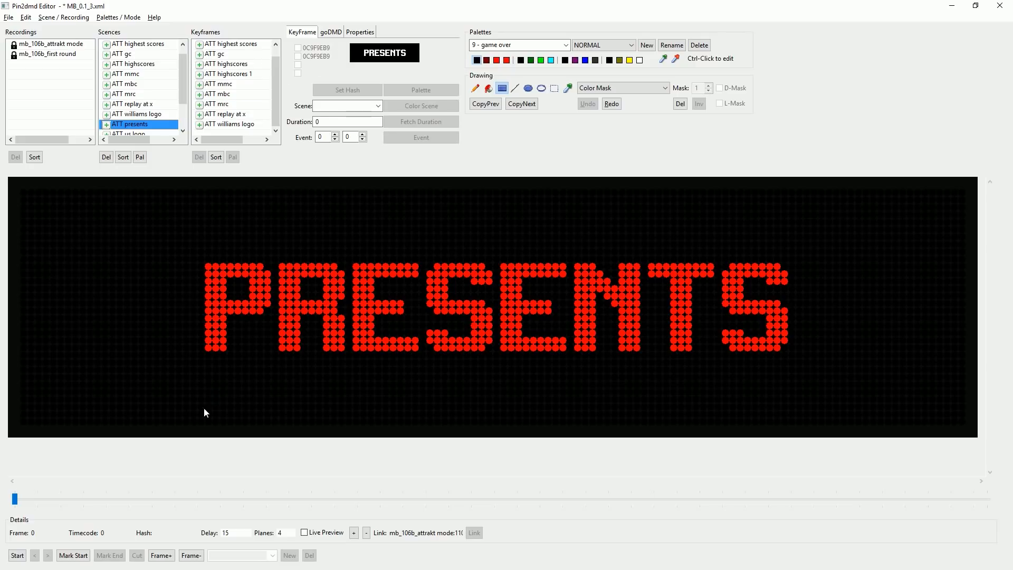
left_click(11, 45)
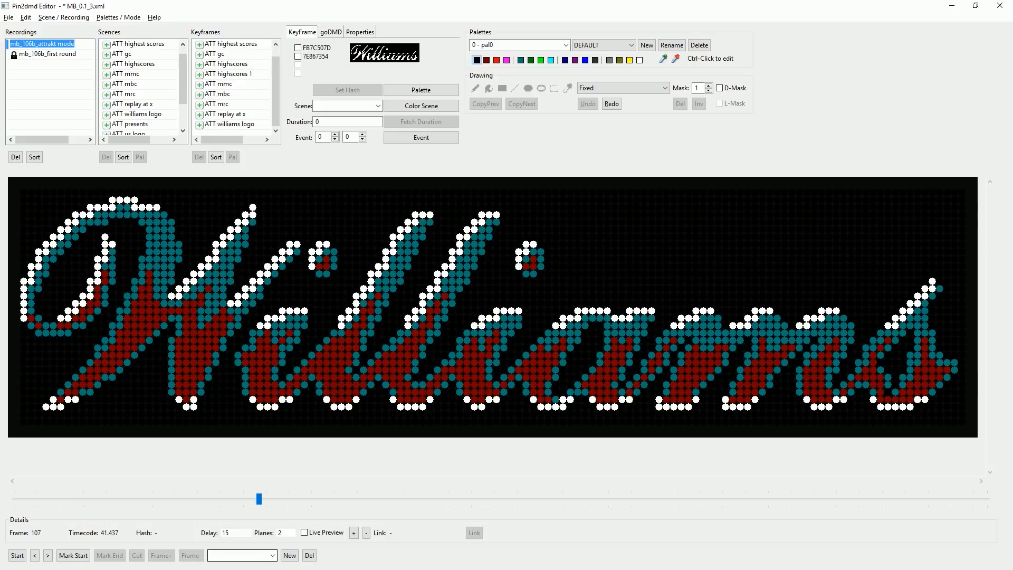
left_click(273, 555)
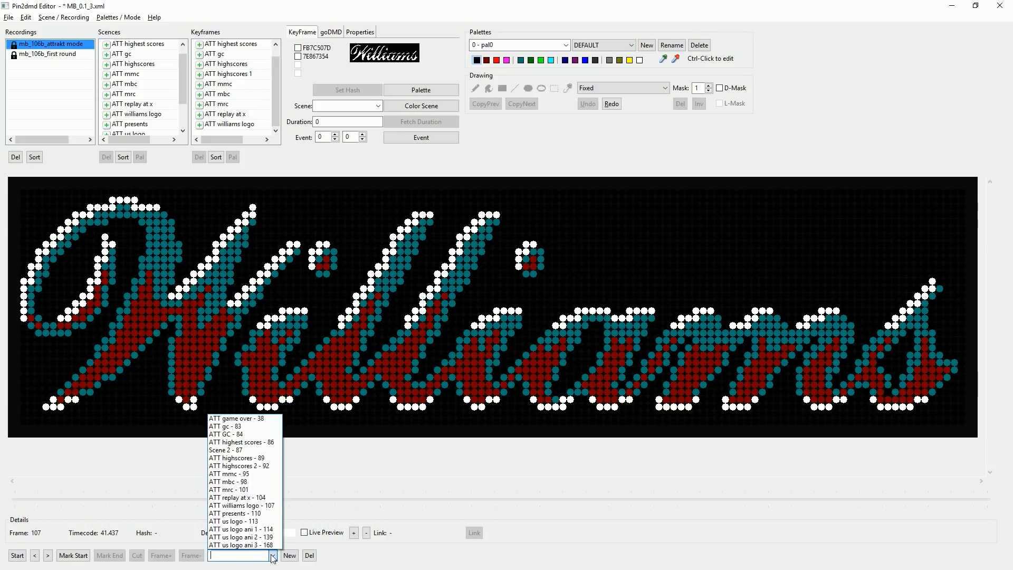
left_click(243, 513)
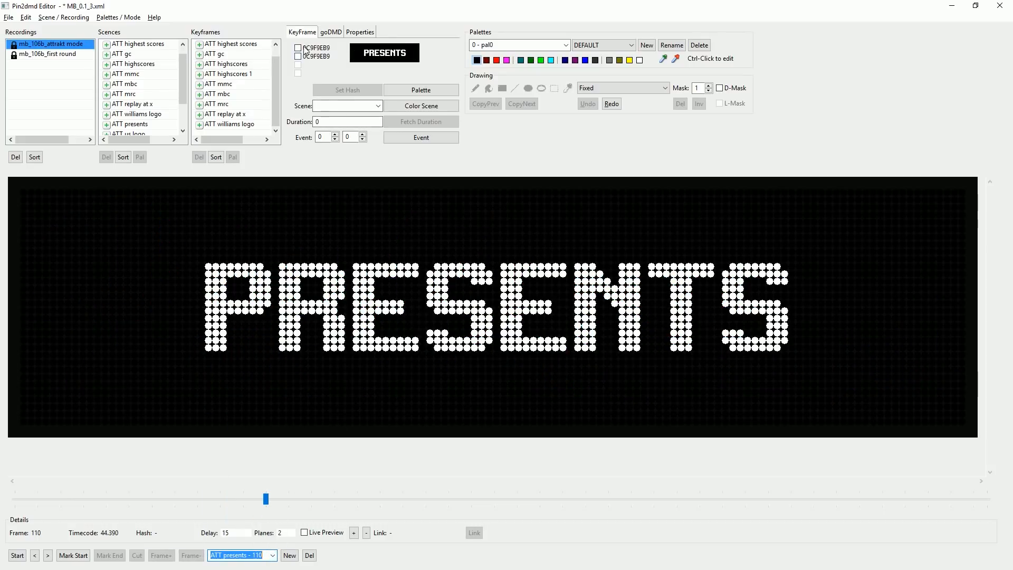
After previewing detection mask 1, add a Color Scene keyframe linking the first hash 0C9F9EB9 of frame 110 to scene ATT presents.
left_click(720, 88)
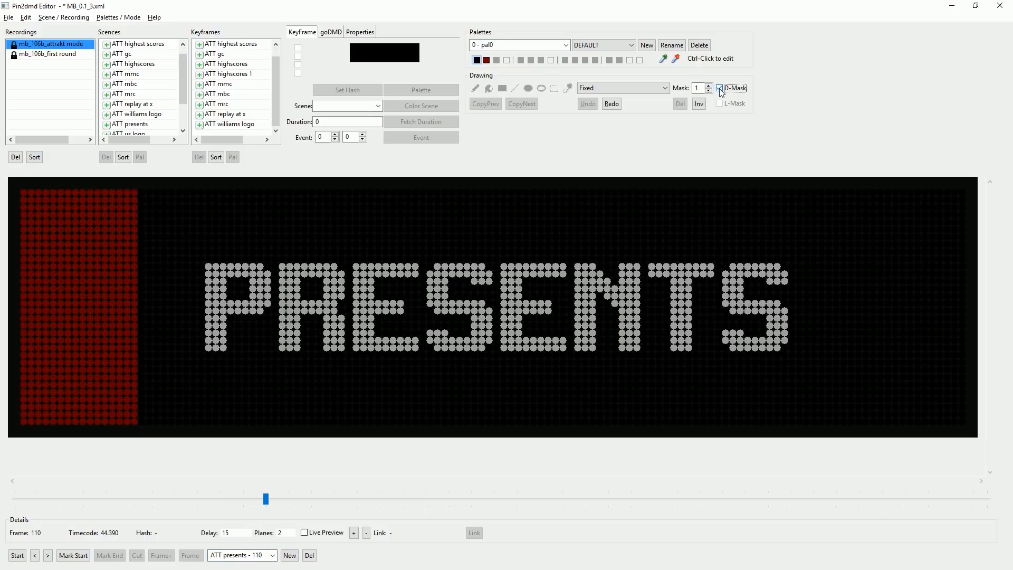
left_click(720, 88)
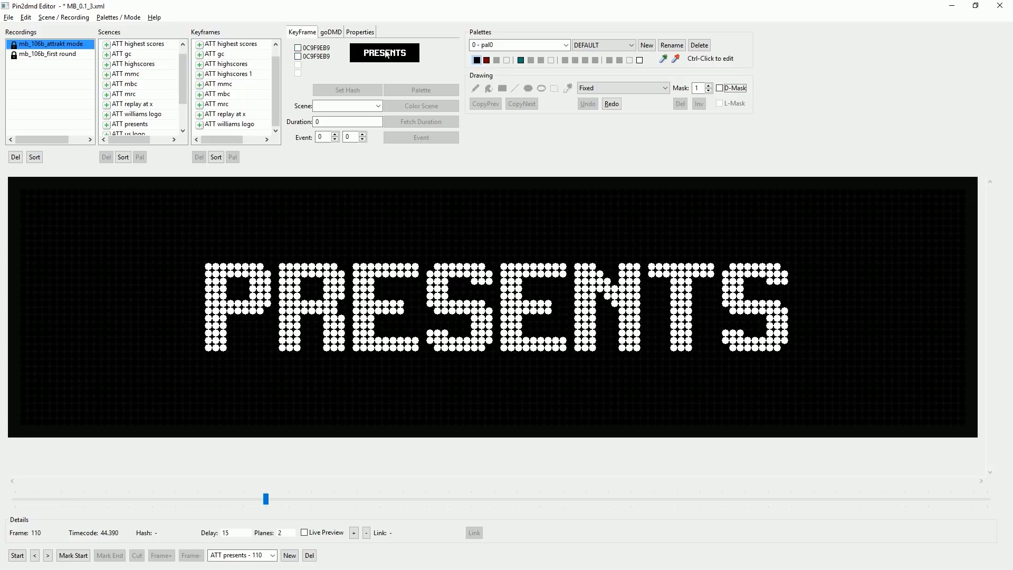
left_click(297, 47)
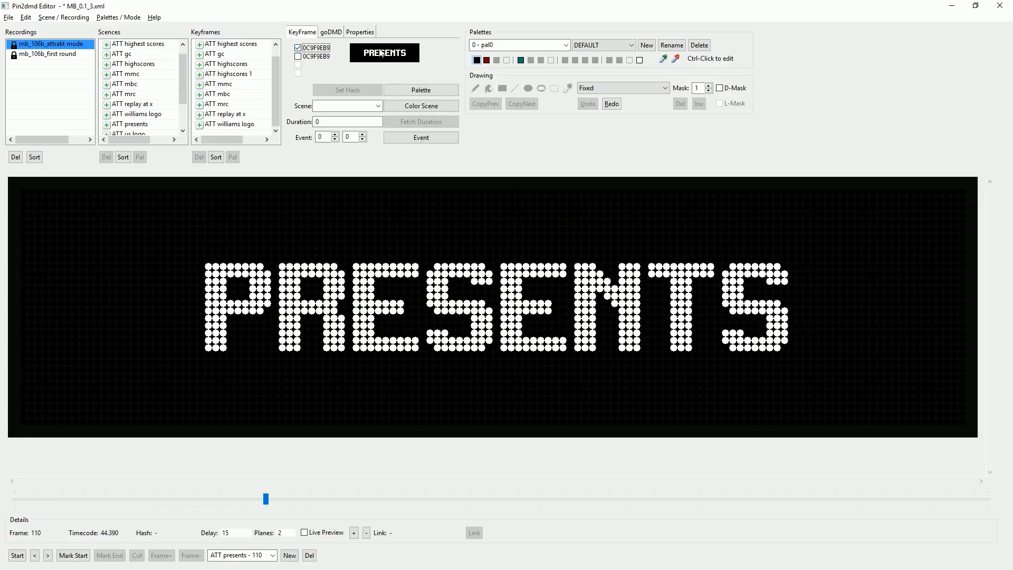
left_click(379, 107)
left_click(343, 187)
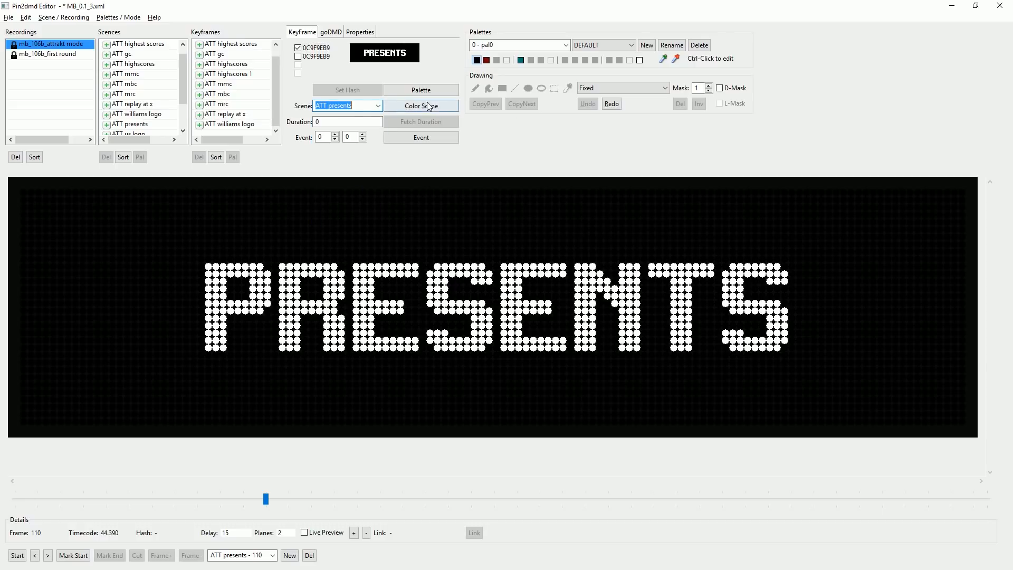
left_click(425, 108)
Rename the new PRESENTS keyframe as ATT presents by removing its KeyFrame prefix.
scroll(232, 121, "down", 1)
left_click(228, 124)
left_click_drag(225, 125, 169, 130)
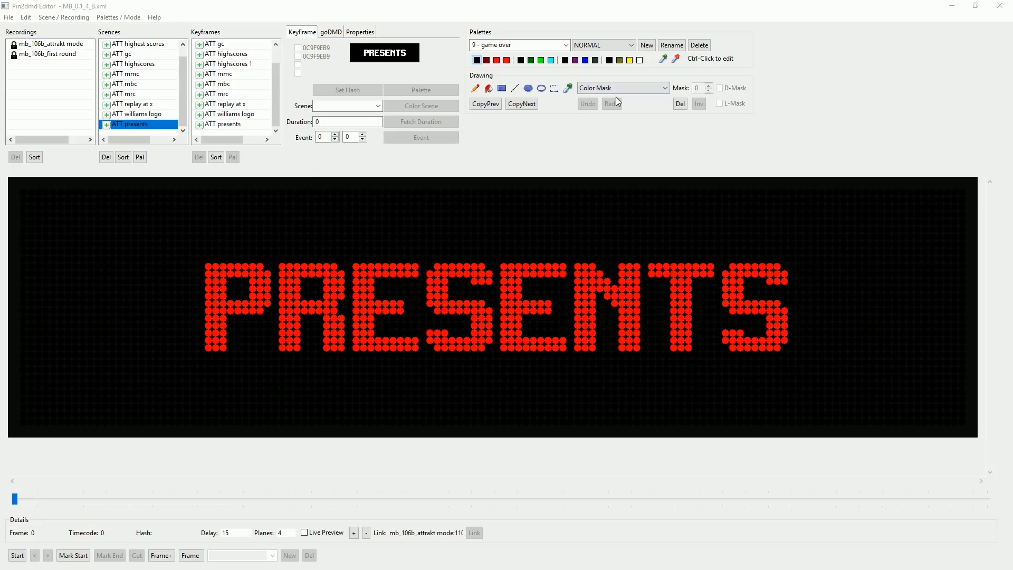
Change the edit mode of the ATT presents scene to Replace.
left_click(665, 88)
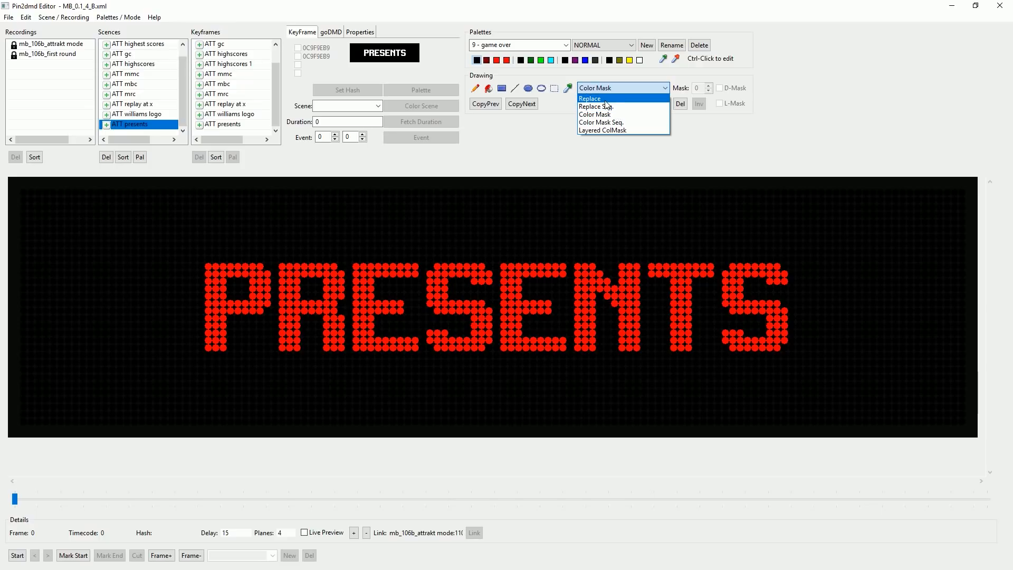
left_click(511, 128)
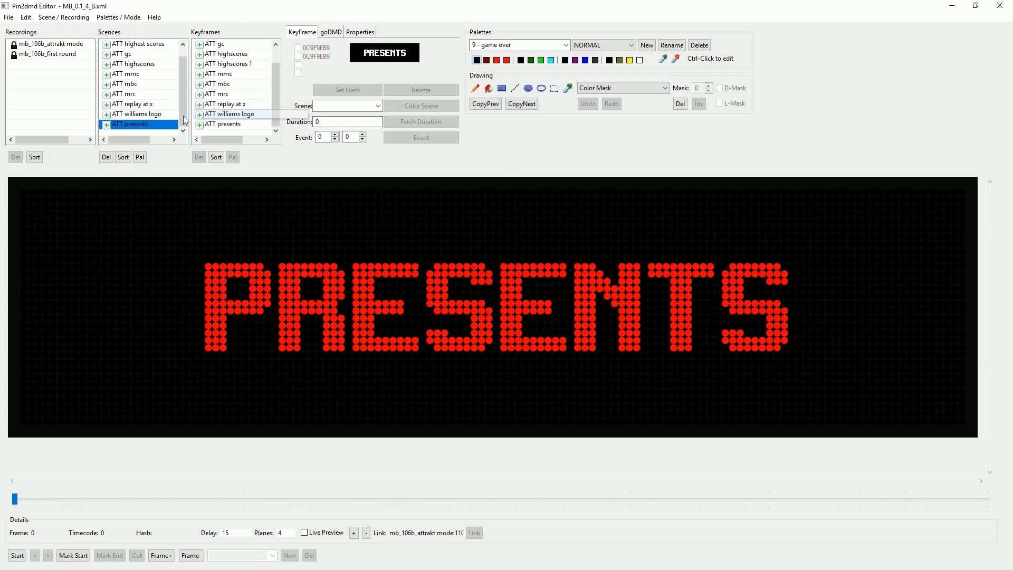
scroll(146, 115, "up", 1)
left_click_drag(153, 109, 155, 108)
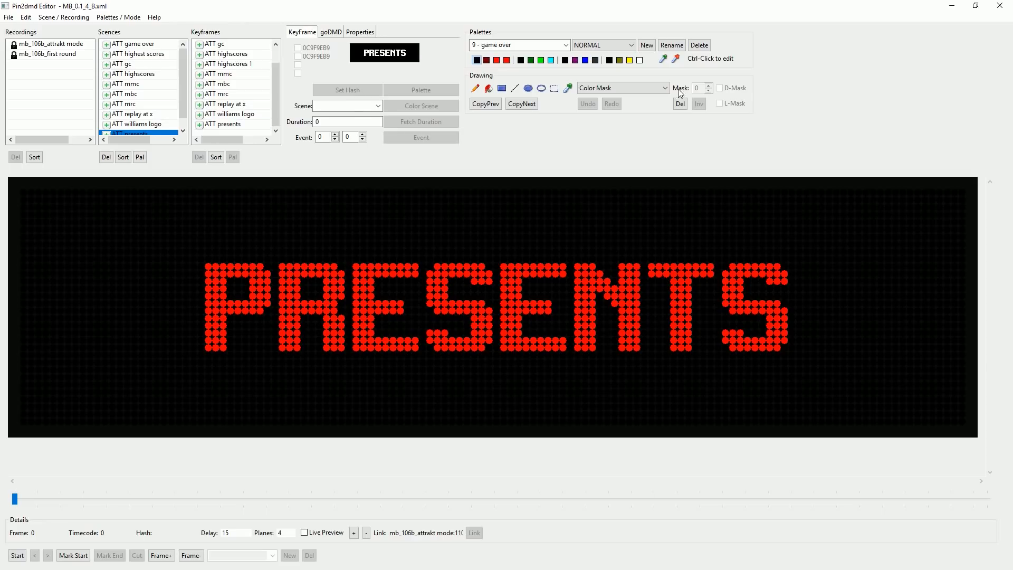
left_click(664, 88)
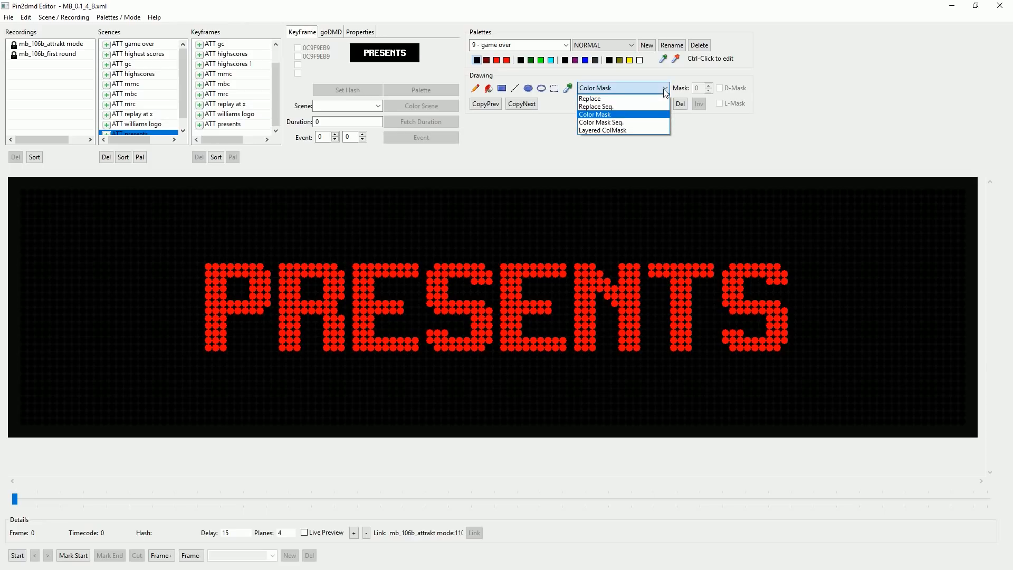
left_click(638, 99)
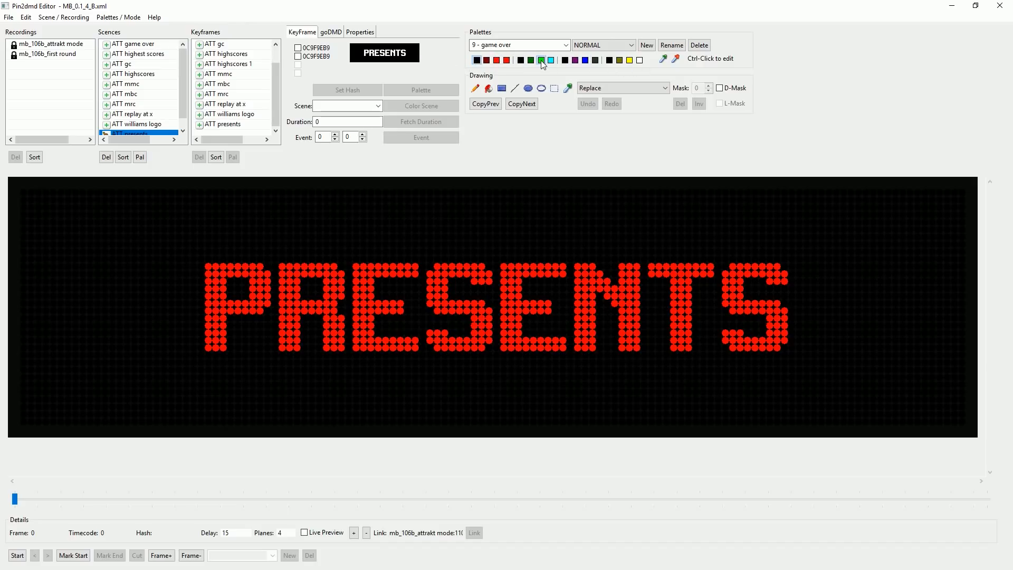
left_click(502, 88)
left_click_drag(141, 209, 492, 358)
left_click(583, 104)
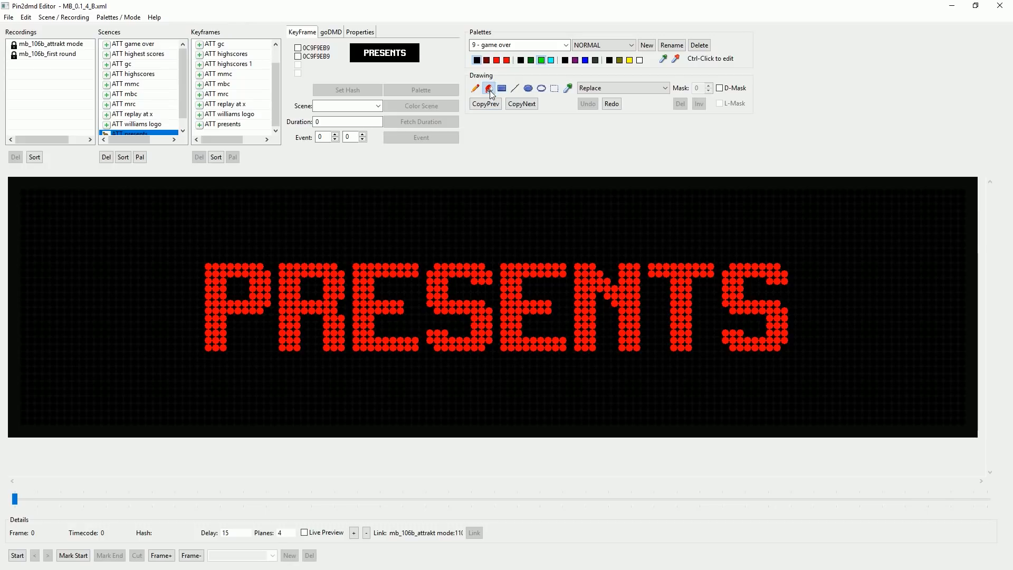
Flood-fill the letters P, T and both Es of PRESENTS with bright green.
left_click(258, 271)
left_click(377, 270)
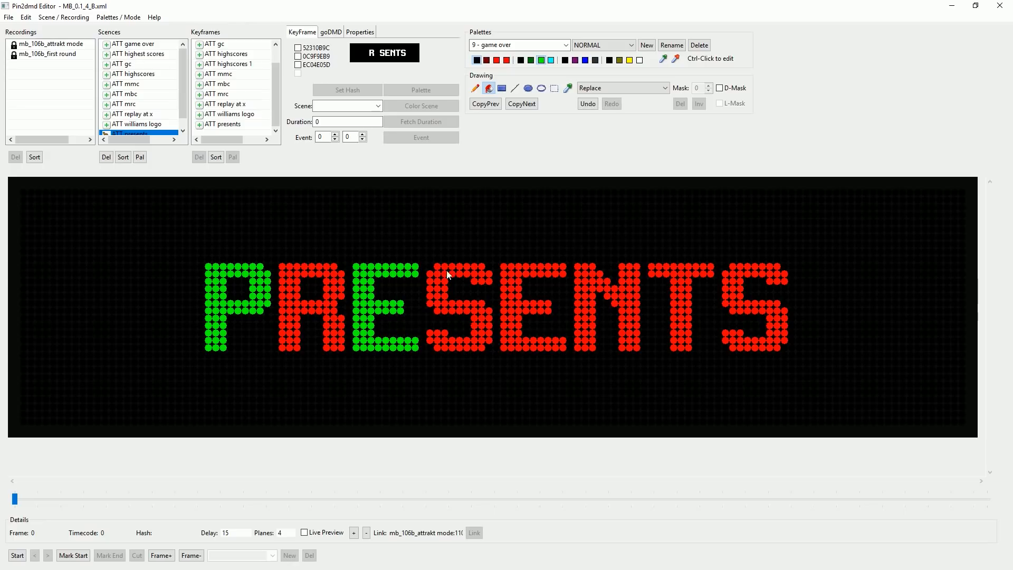
left_click(507, 269)
left_click(666, 269)
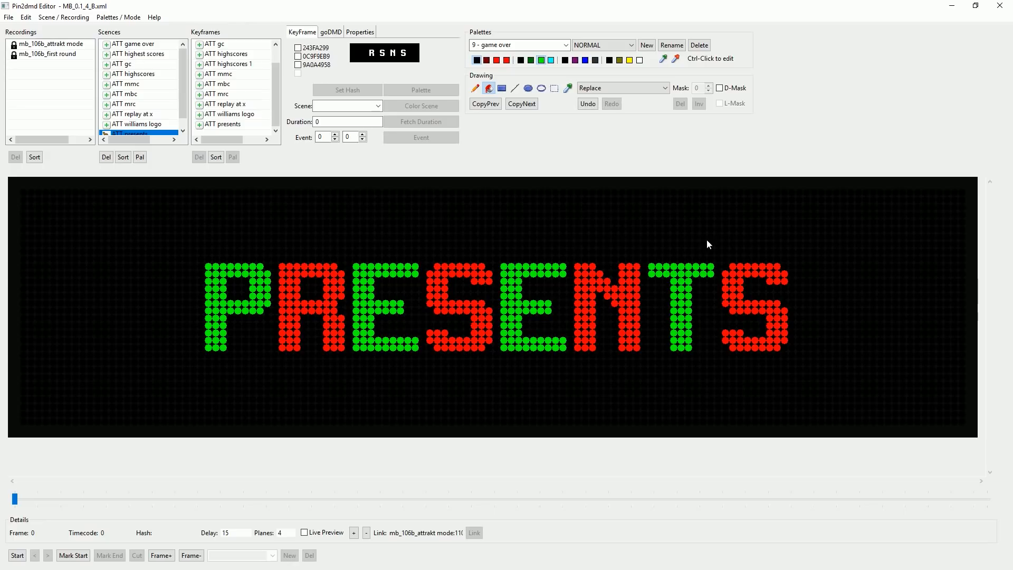
Refill both Es of PRESENTS with dark green.
left_click(586, 104)
left_click(531, 60)
left_click(521, 295)
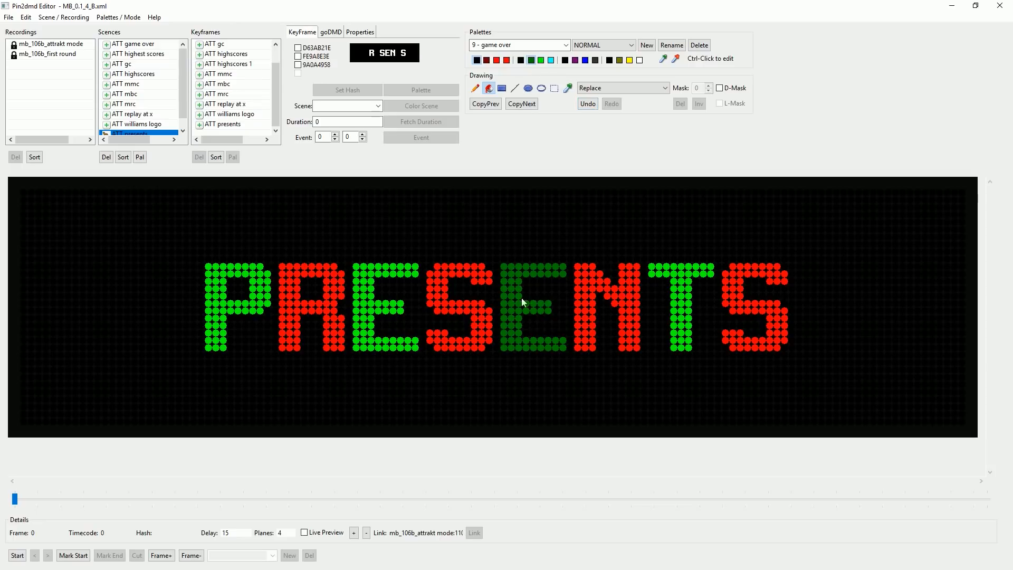
left_click(408, 271)
Flood-fill the letters R, N and both Ss of PRESENTS with blue, undoing the stray fill inside the R.
left_click(587, 60)
left_click(313, 286)
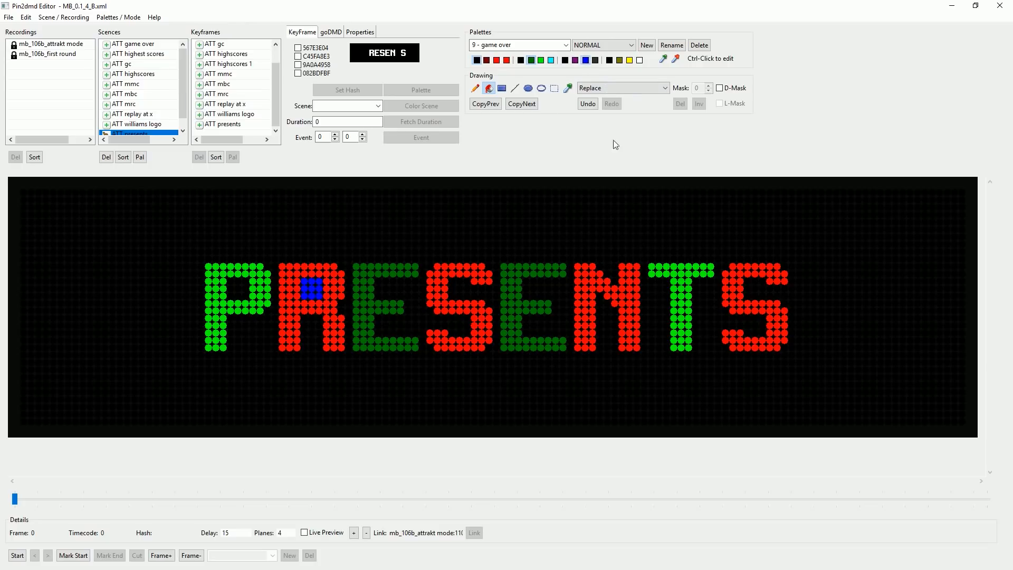
left_click(588, 104)
left_click(289, 272)
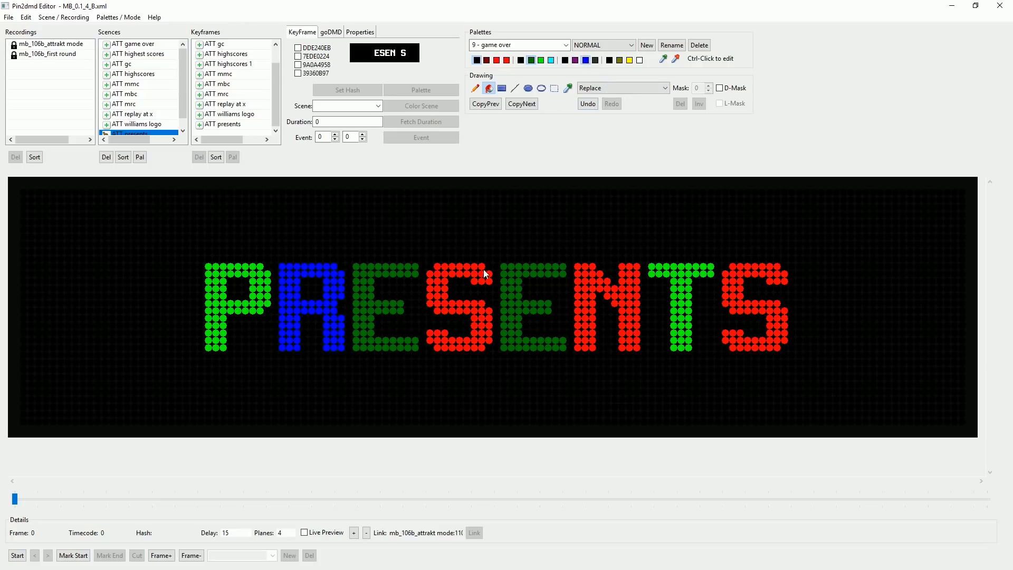
left_click(483, 270)
left_click(582, 271)
left_click(737, 275)
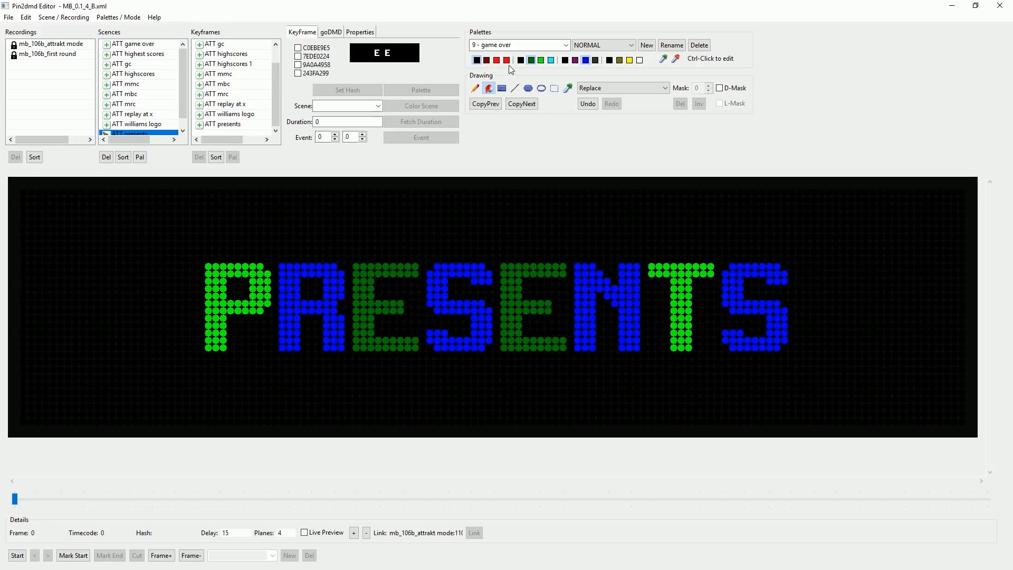
Draw a small filled blue circle above and left of the P and a larger one above and right of the final S.
left_click(529, 88)
left_click_drag(127, 238, 147, 267)
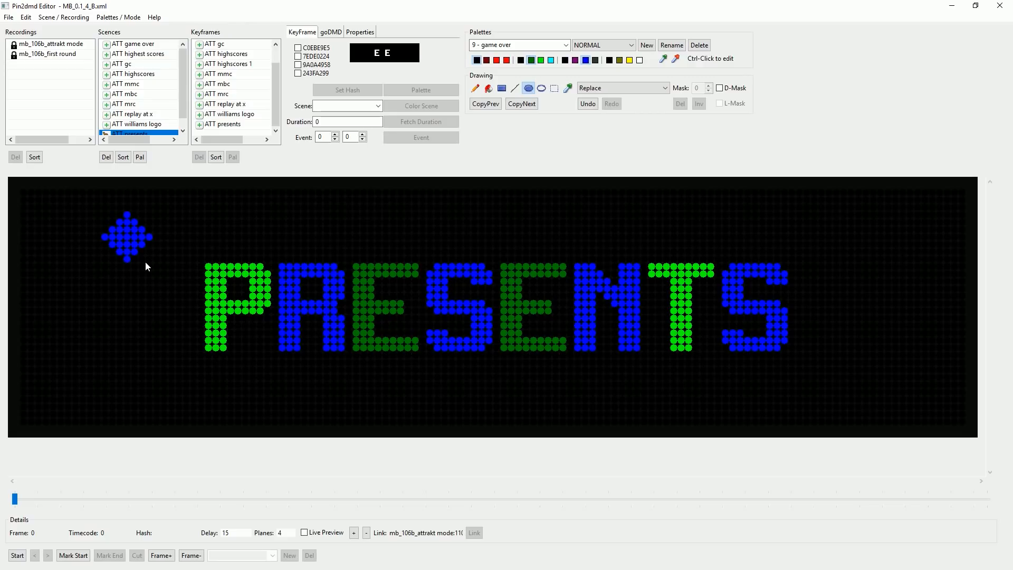
left_click(145, 262)
left_click_drag(889, 235, 918, 274)
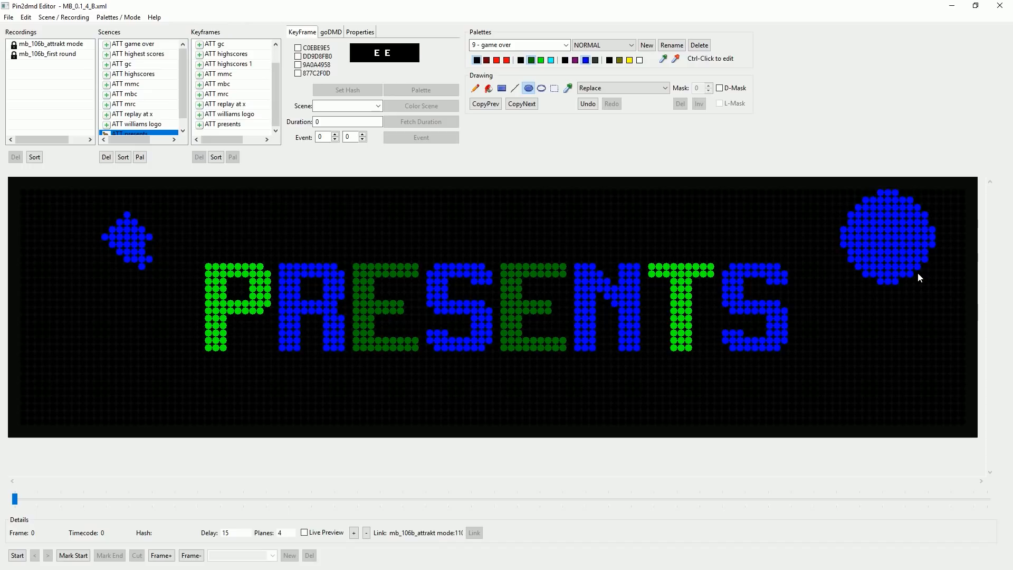
Scatter six small blue circle outlines over the black area around the PRESENTS lettering.
left_click(543, 88)
left_click_drag(397, 210, 409, 223)
left_click_drag(82, 333, 84, 342)
left_click_drag(607, 407, 614, 411)
left_click_drag(809, 365, 819, 375)
left_click_drag(661, 231, 672, 243)
left_click_drag(358, 394, 369, 406)
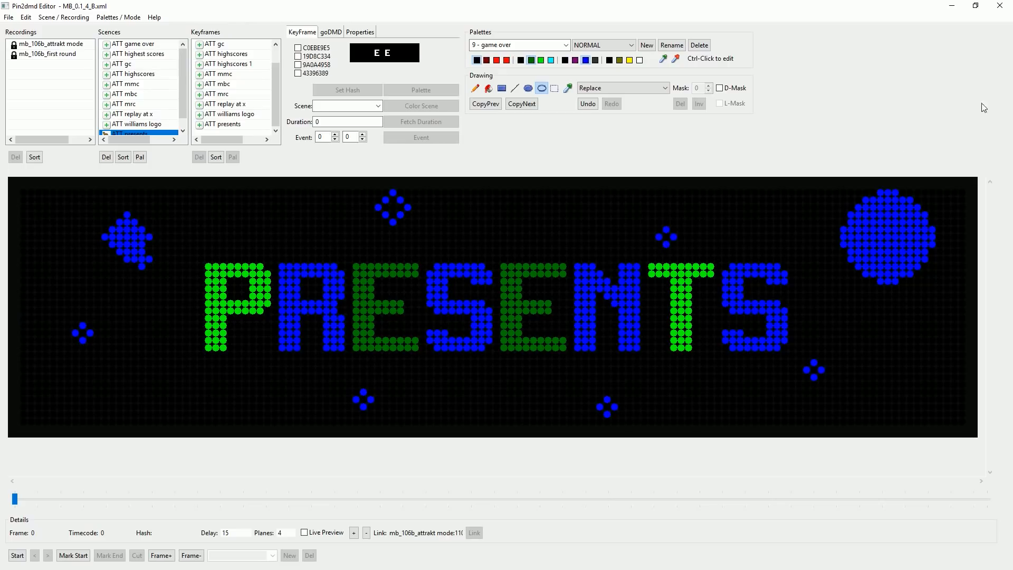
Draw five small red circle outlines over the P, second E, N, T and final S of PRESENTS.
left_click(506, 60)
left_click_drag(247, 260, 259, 272)
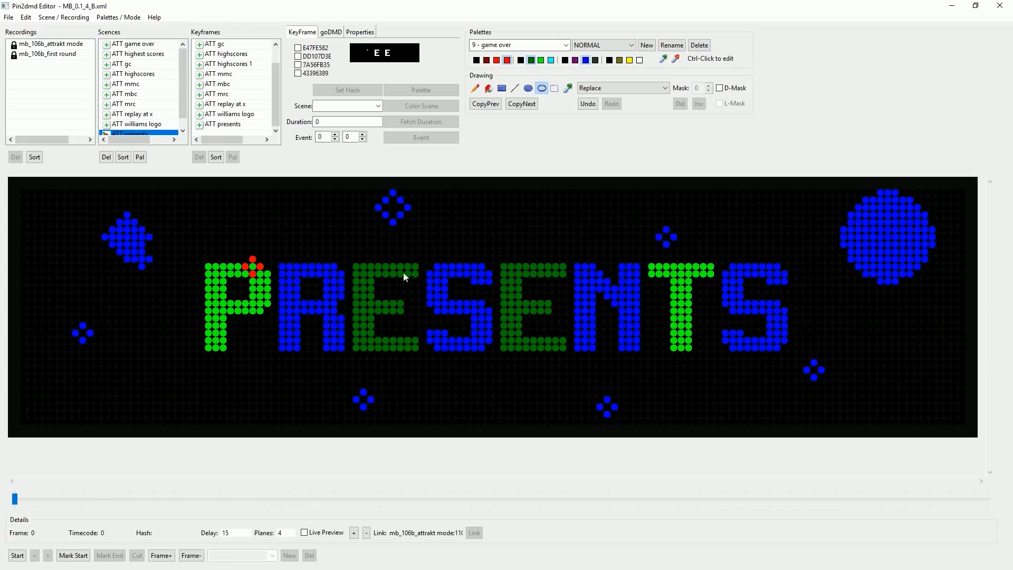
left_click_drag(763, 267, 777, 281)
left_click_drag(660, 297, 673, 311)
left_click_drag(615, 297, 629, 311)
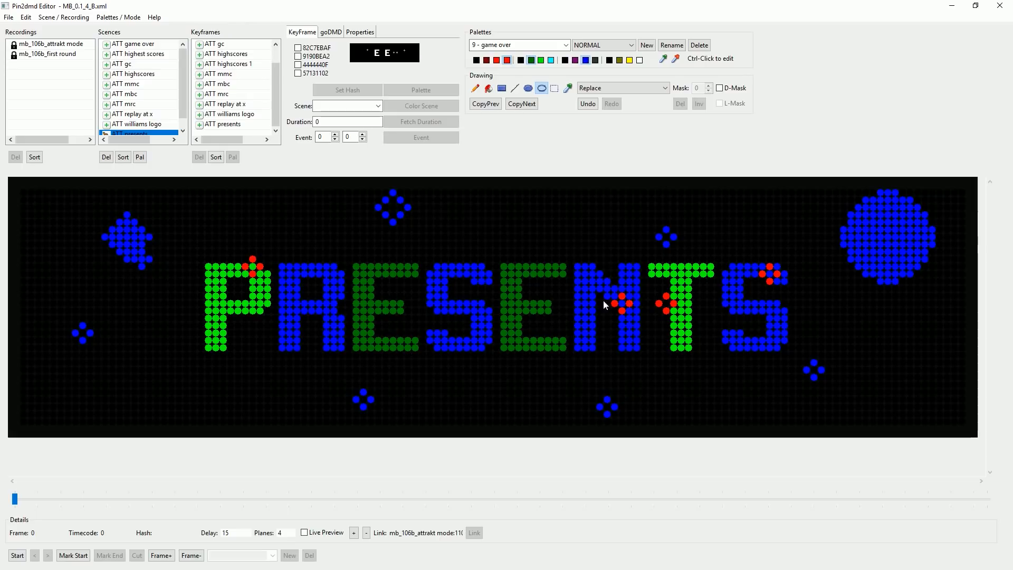
left_click_drag(524, 288, 533, 296)
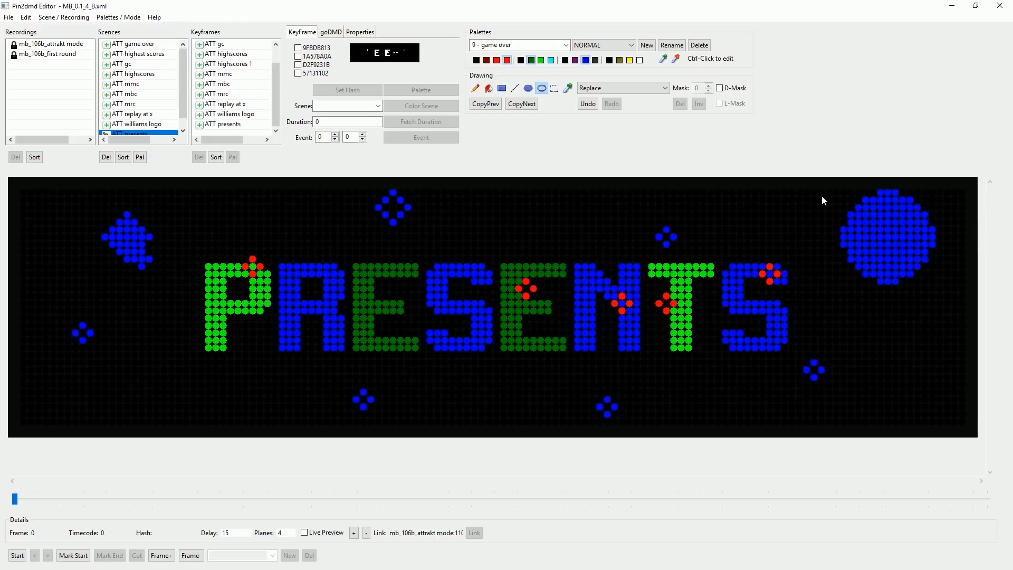
Draw three small red circle outlines and a single red dot above the PRESENTS lettering.
left_click_drag(645, 208, 659, 221)
left_click_drag(563, 208, 577, 221)
left_click_drag(490, 223, 503, 237)
left_click(327, 208)
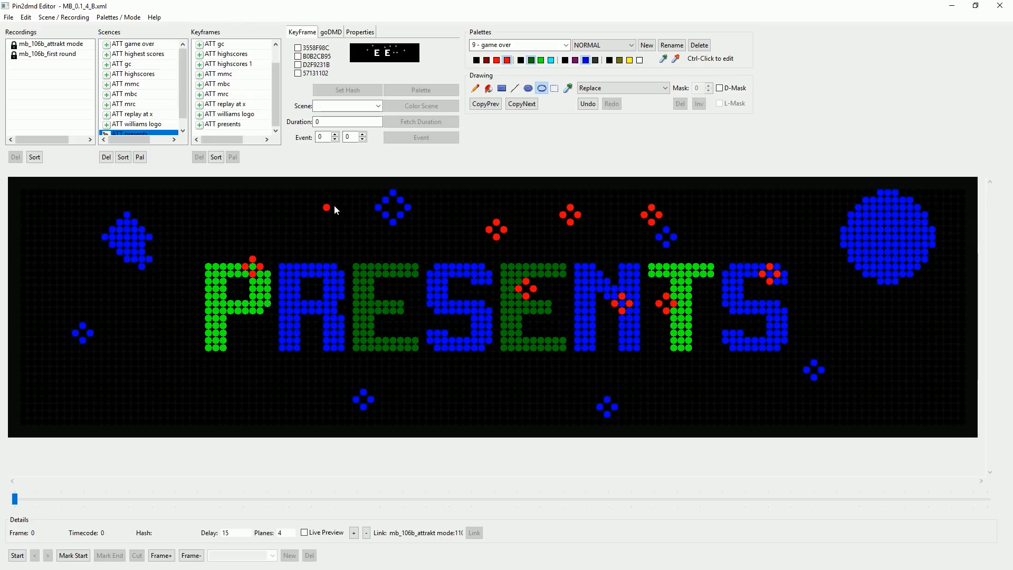
Draw a jagged yellow freehand line down past the left of the P, plus short yellow strokes and dots below the lettering.
left_click(475, 88)
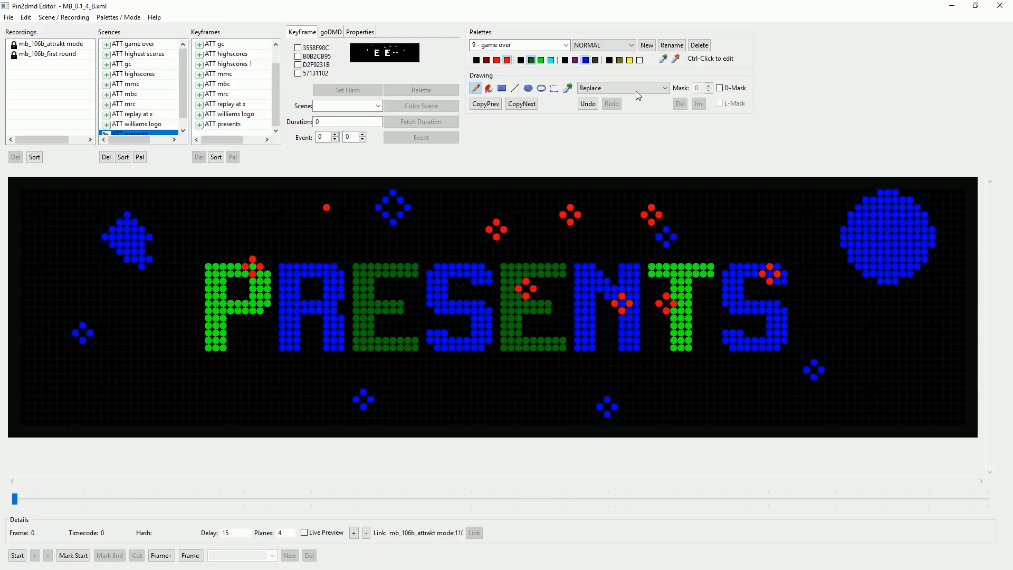
left_click(631, 60)
mouse_move(231, 207)
left_mouse_down()
mouse_move(216, 215)
mouse_move(219, 243)
left_mouse_up()
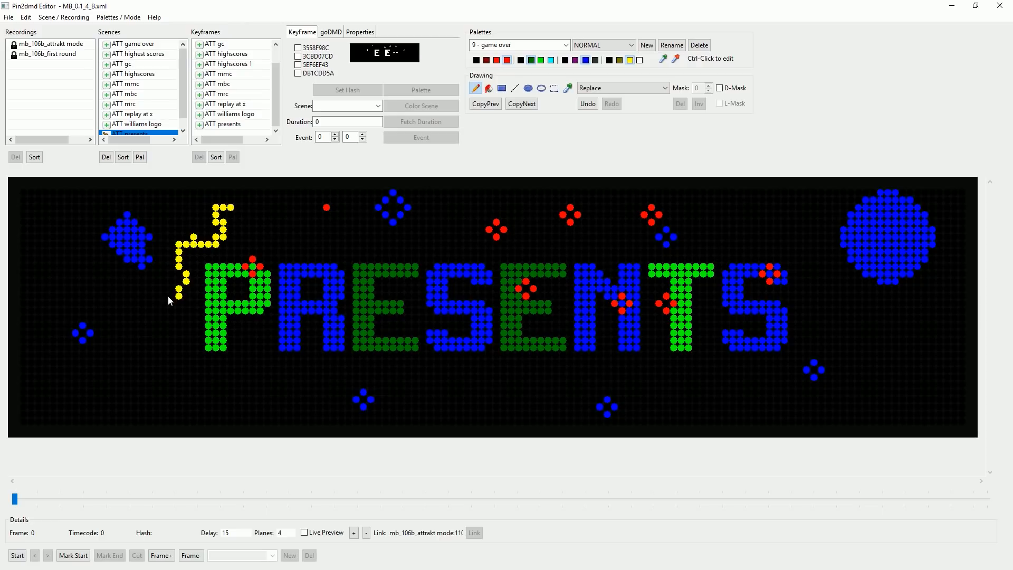
left_click_drag(99, 407, 68, 421)
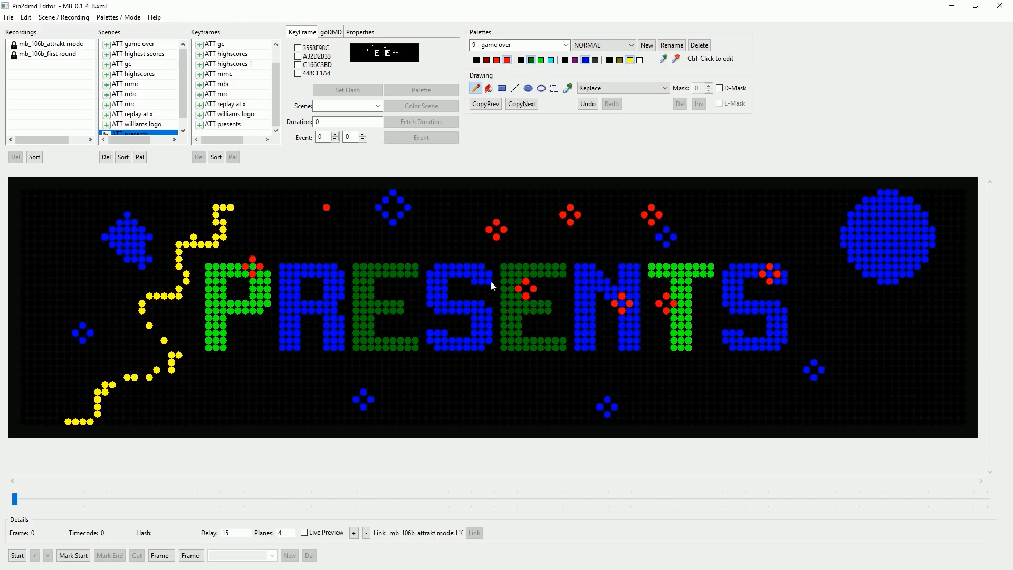
left_click(733, 415)
left_click_drag(467, 407, 475, 407)
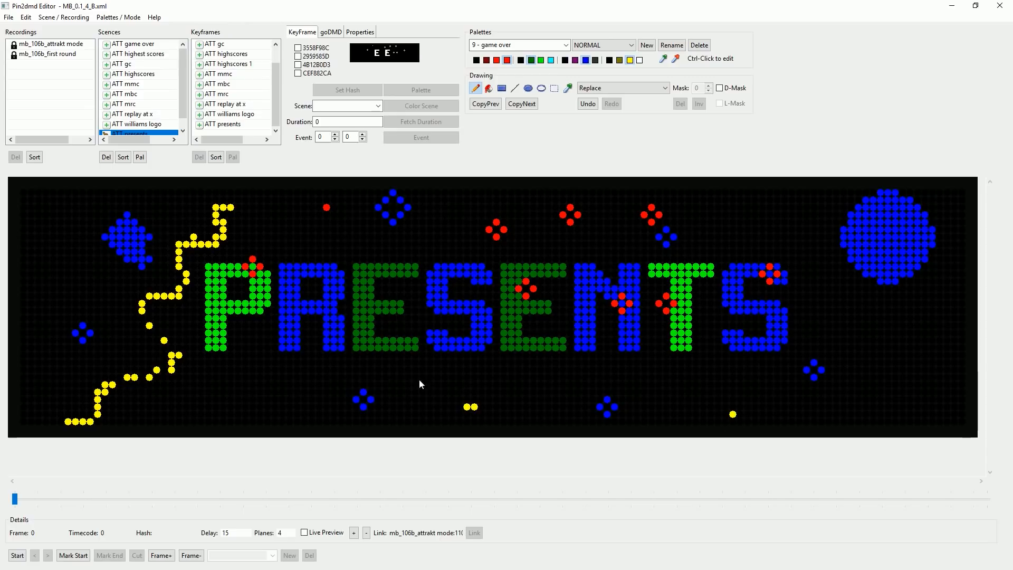
mouse_move(402, 381)
left_mouse_down()
mouse_move(449, 388)
mouse_move(443, 413)
mouse_move(467, 415)
left_mouse_up()
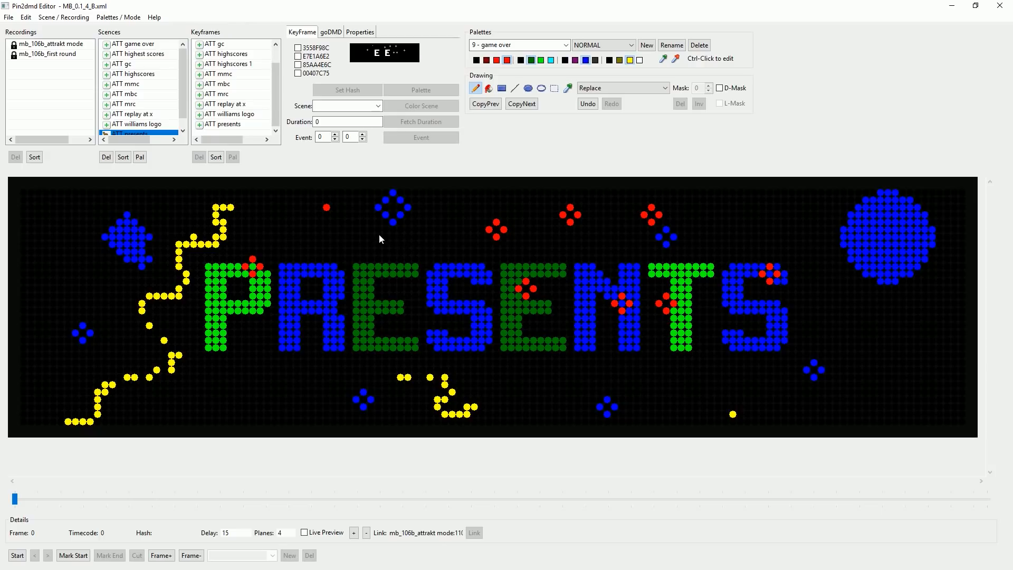
After checking the edit-mode icon of the ATT presents scene, delete the existing ATT presents keyframe.
left_click_drag(183, 108, 183, 119)
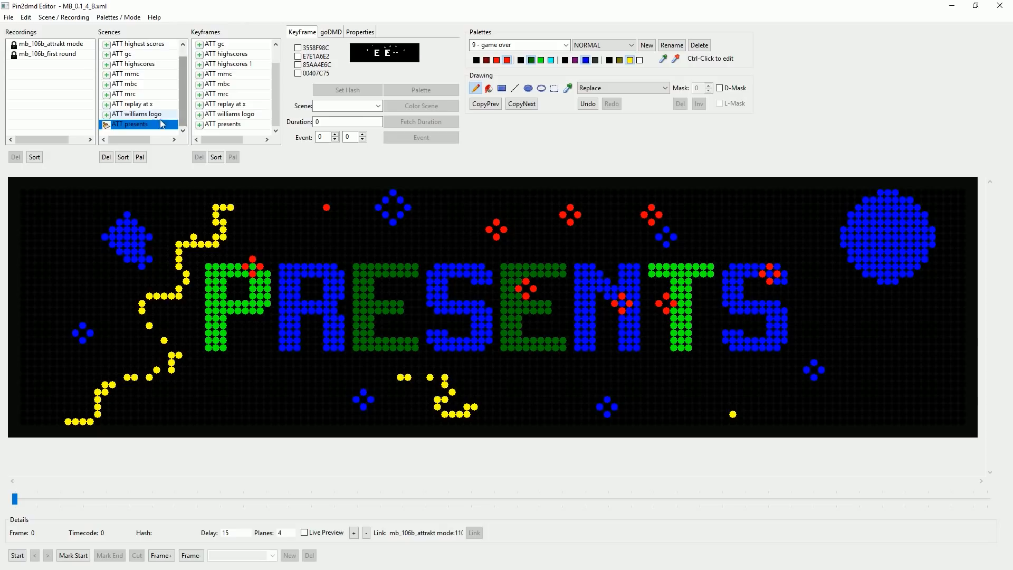
left_click(107, 128)
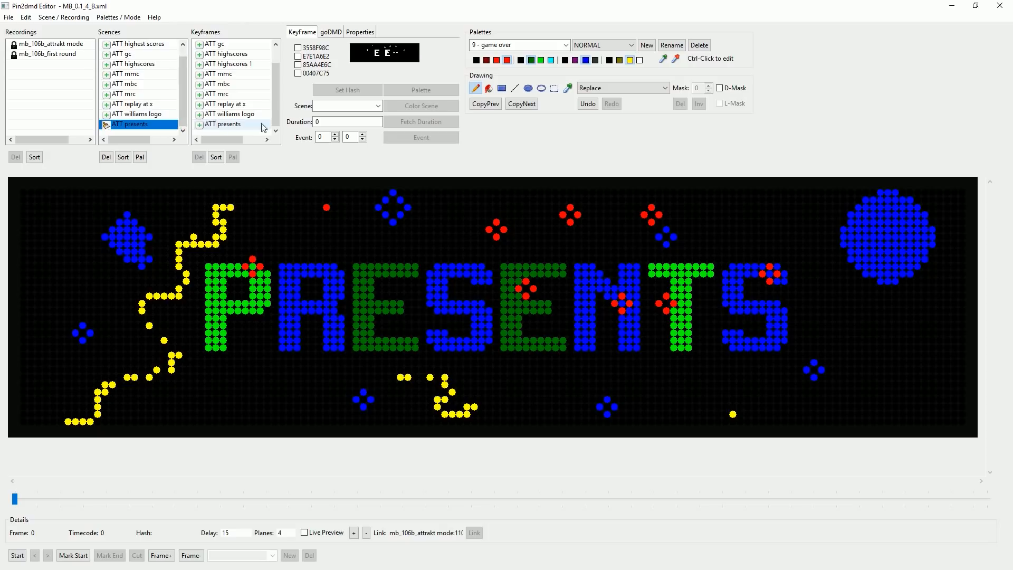
left_click(222, 126)
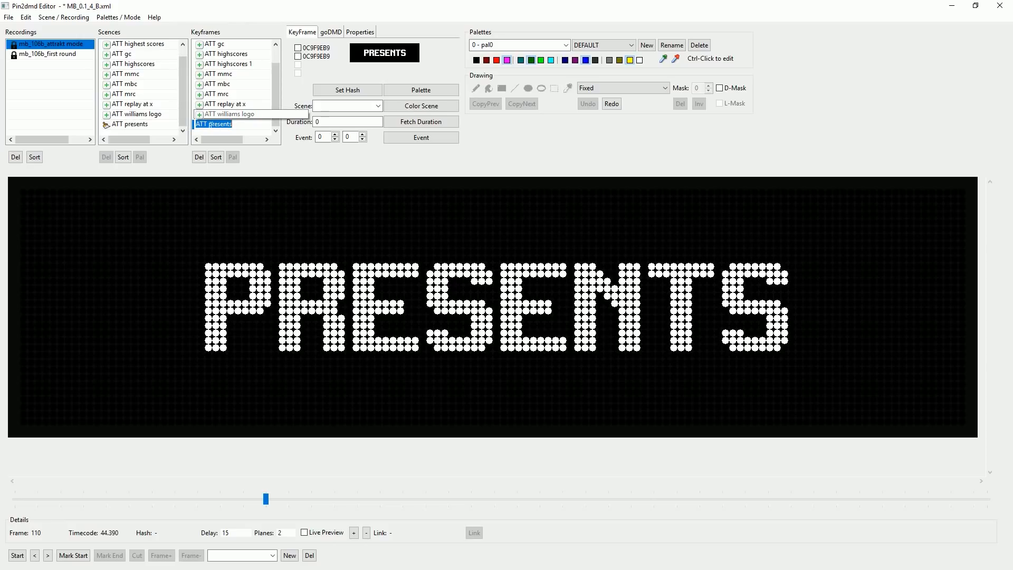
left_click(199, 157)
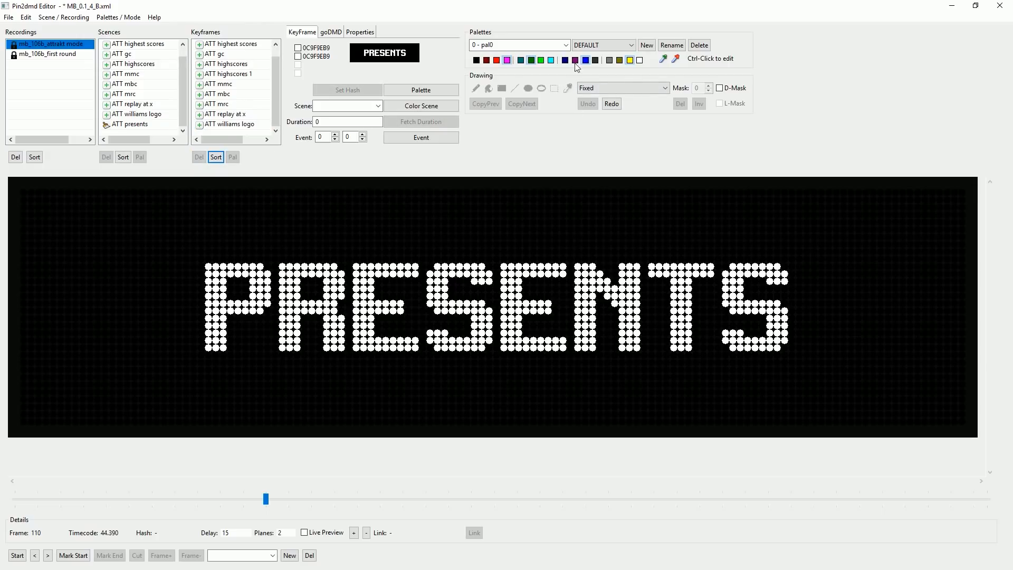
Recreate the ATT presents keyframe as a Color Scene keyframe assigned to the ATT presents scene, and review it beside the ATT williams logo keyframe.
left_click(378, 106)
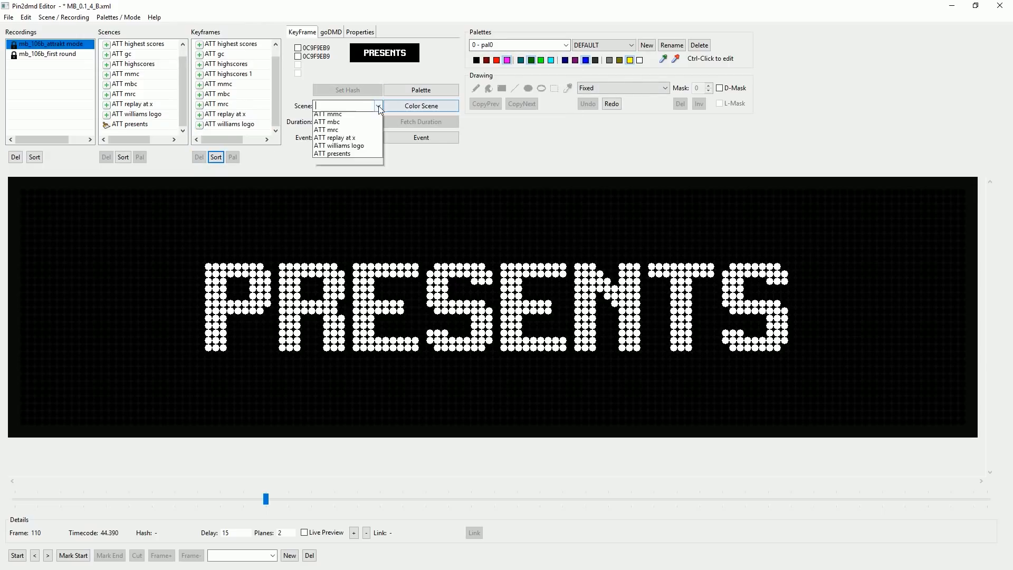
left_click(350, 190)
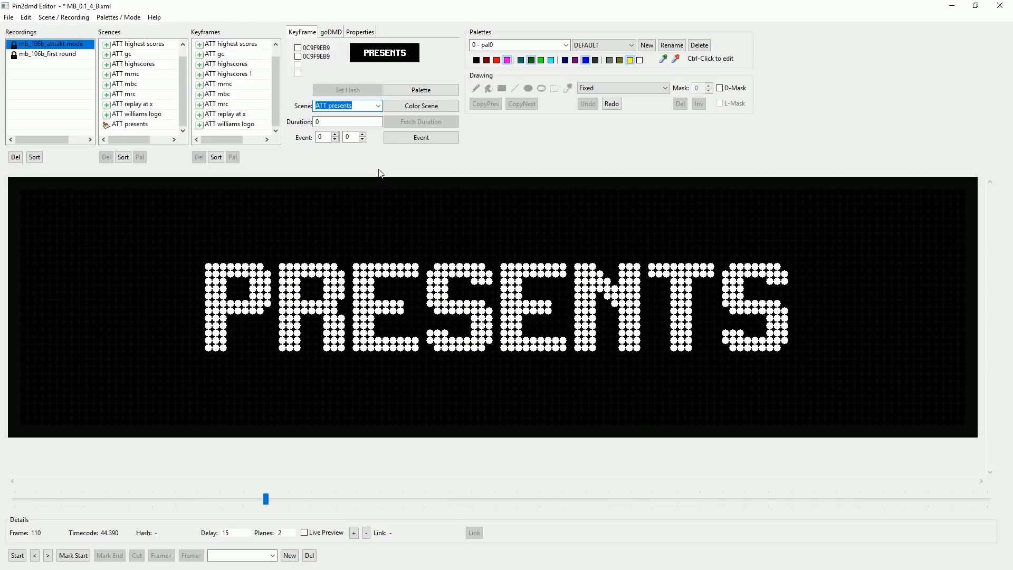
left_click(417, 106)
left_click_drag(277, 110, 196, 125)
left_click(234, 126)
key("BackSpace")
left_click(221, 115)
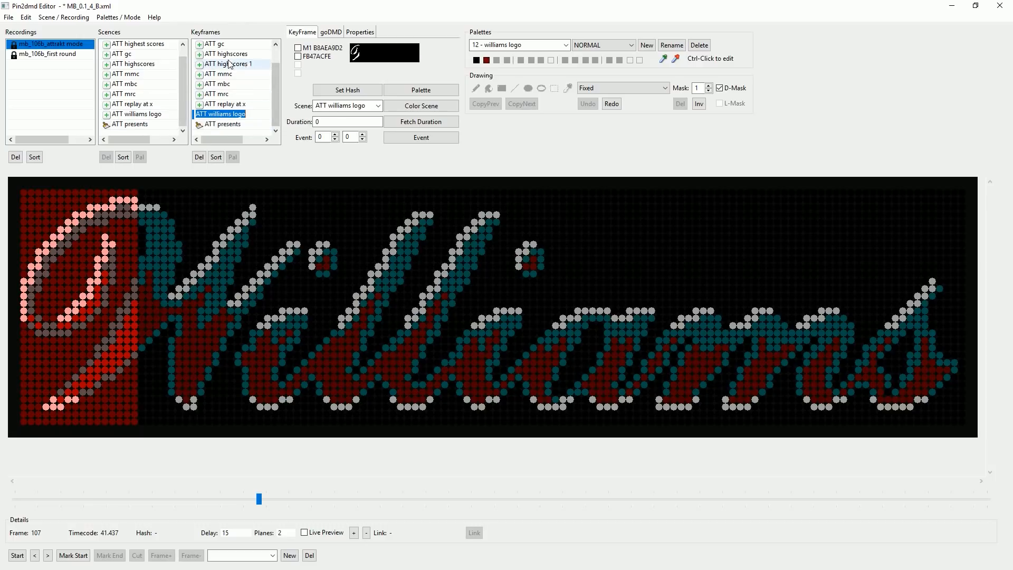
left_click(221, 125)
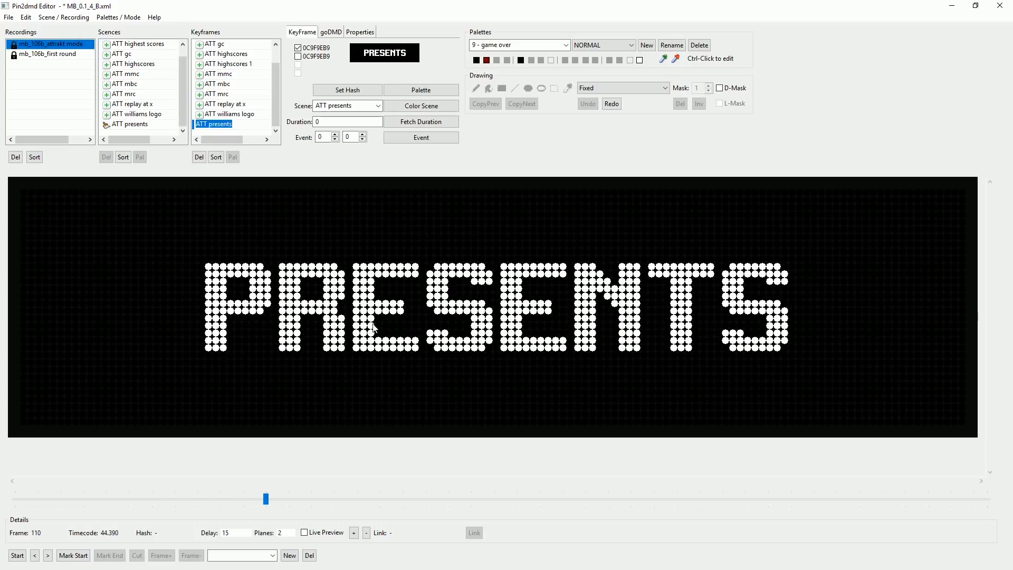
left_click(128, 125)
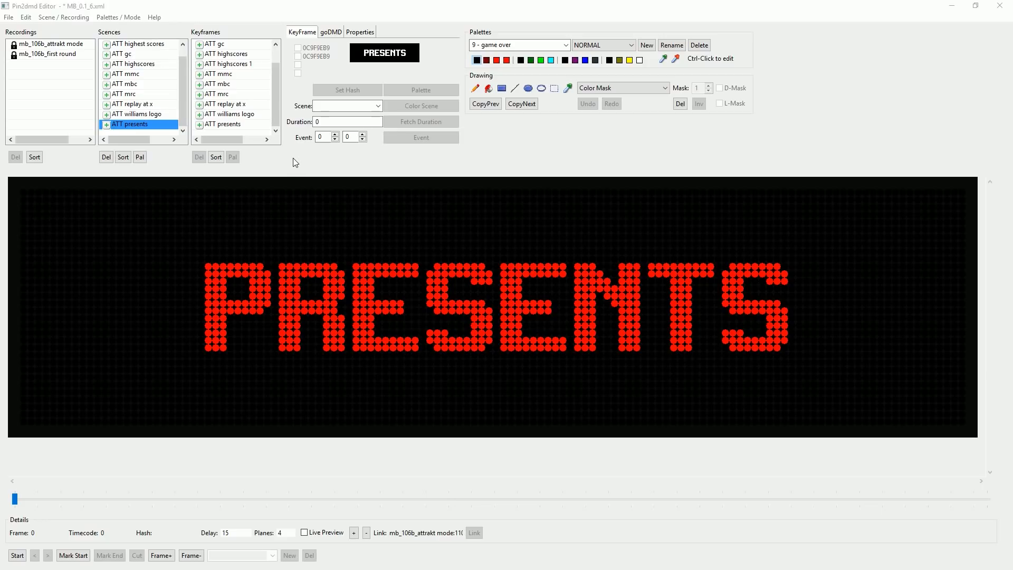
Open the mb_106b_first round recording and examine the opening transition frames around frames 889 to 891.
left_click(56, 58)
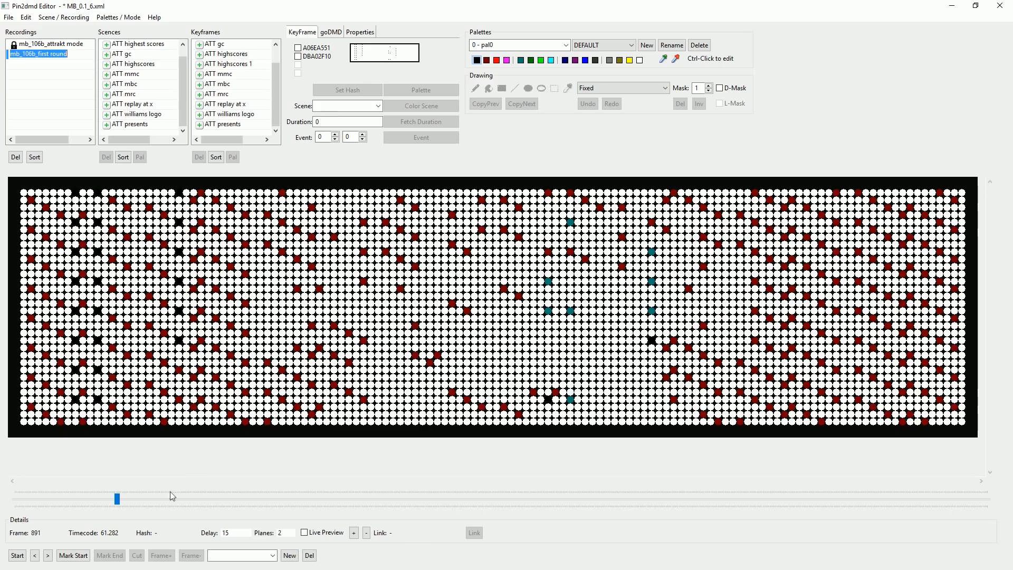
left_click_drag(116, 499, 119, 500)
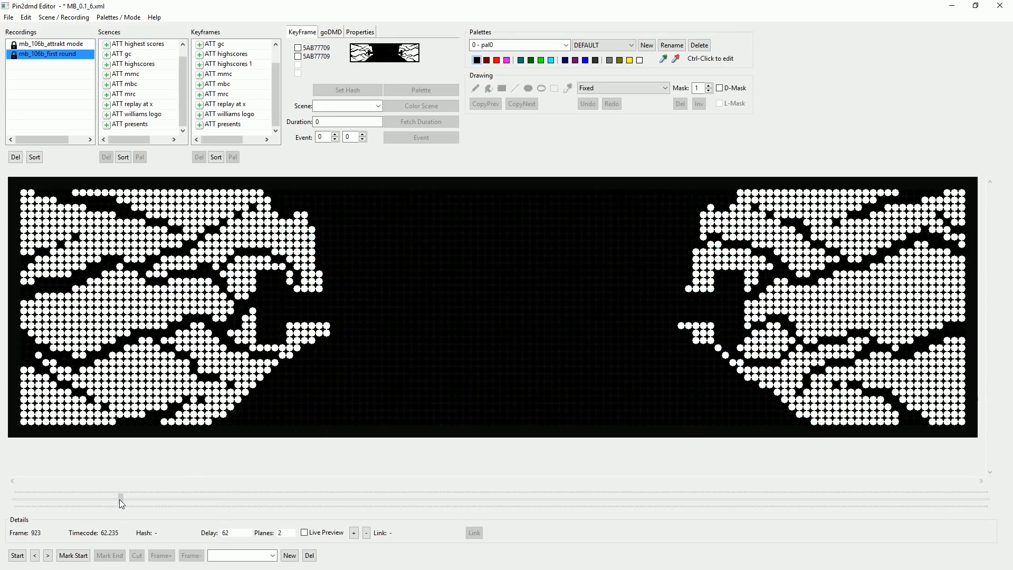
left_click_drag(119, 499, 117, 499)
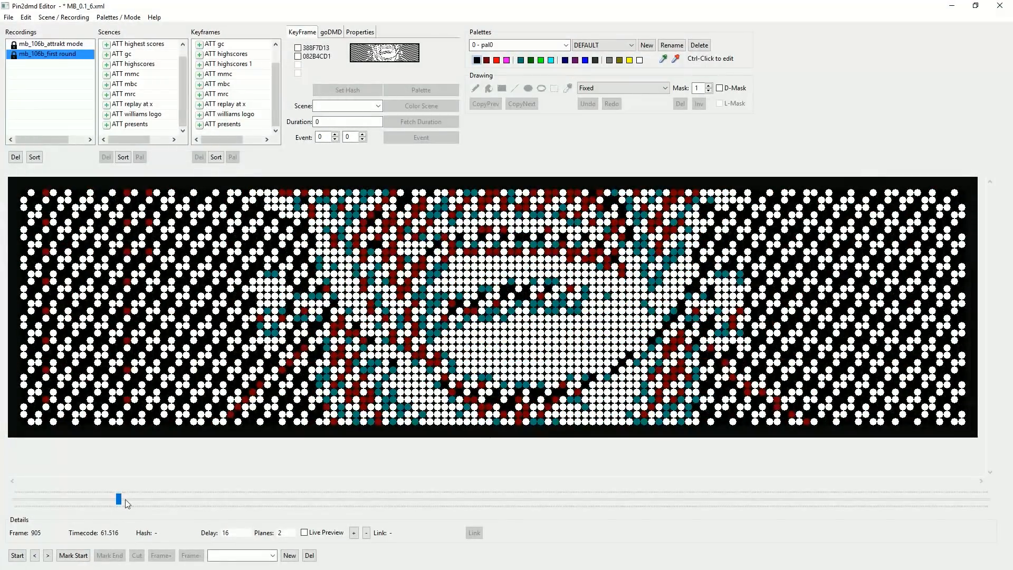
mouse_move(120, 499)
left_mouse_down()
mouse_move(105, 499)
mouse_move(117, 499)
left_mouse_up()
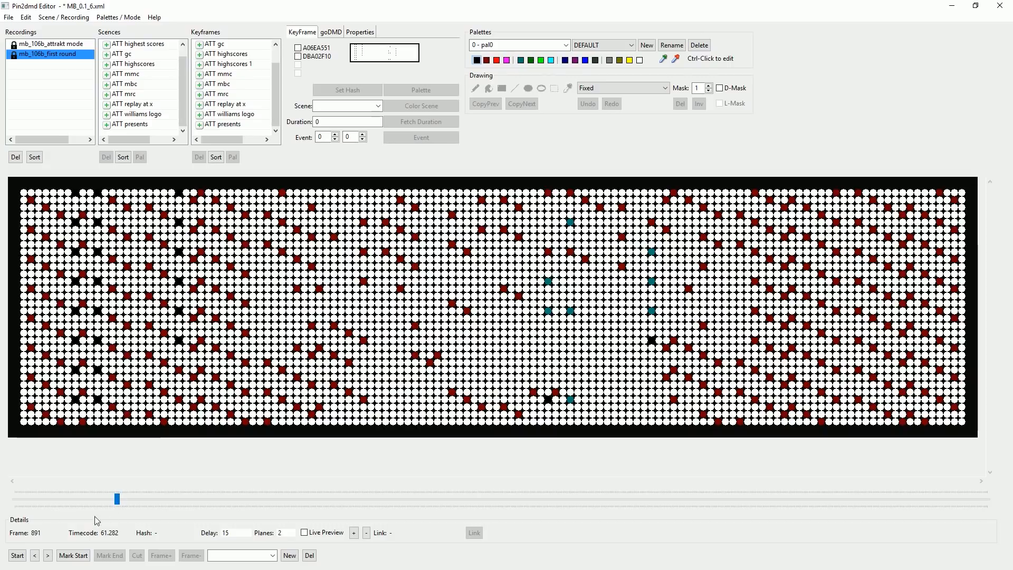
left_click(35, 557)
left_click(36, 557)
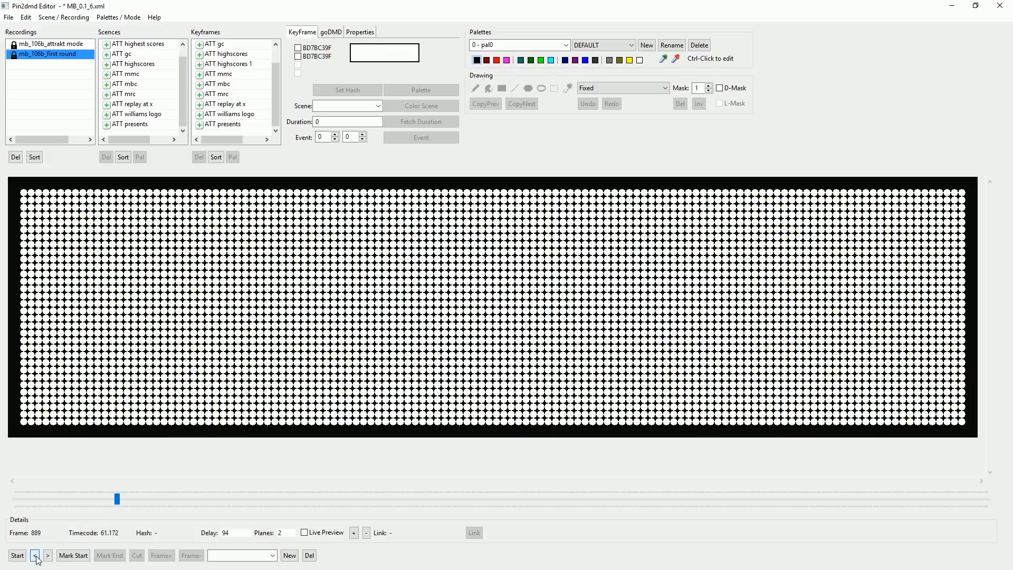
left_click(48, 556)
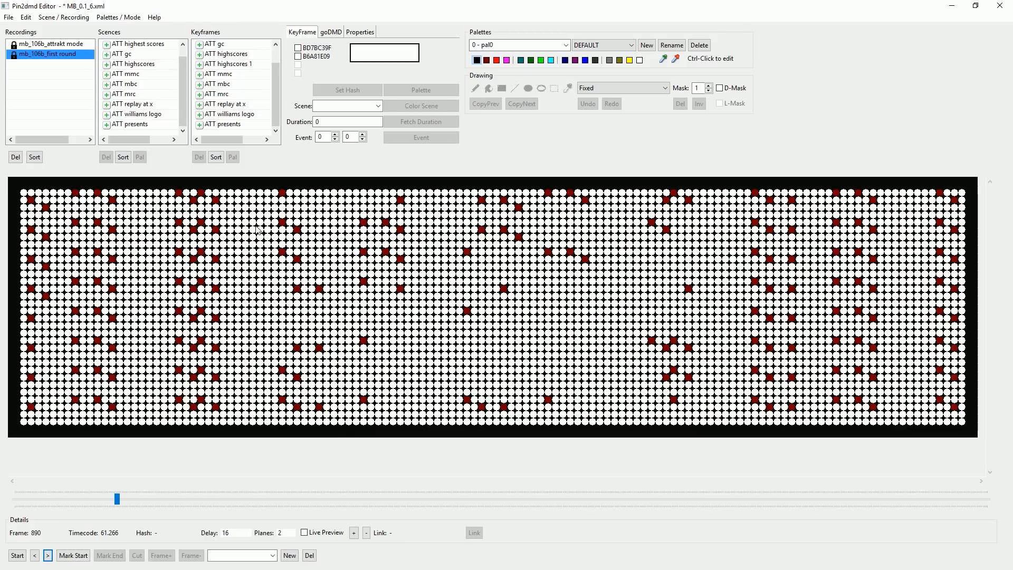
left_click(35, 555)
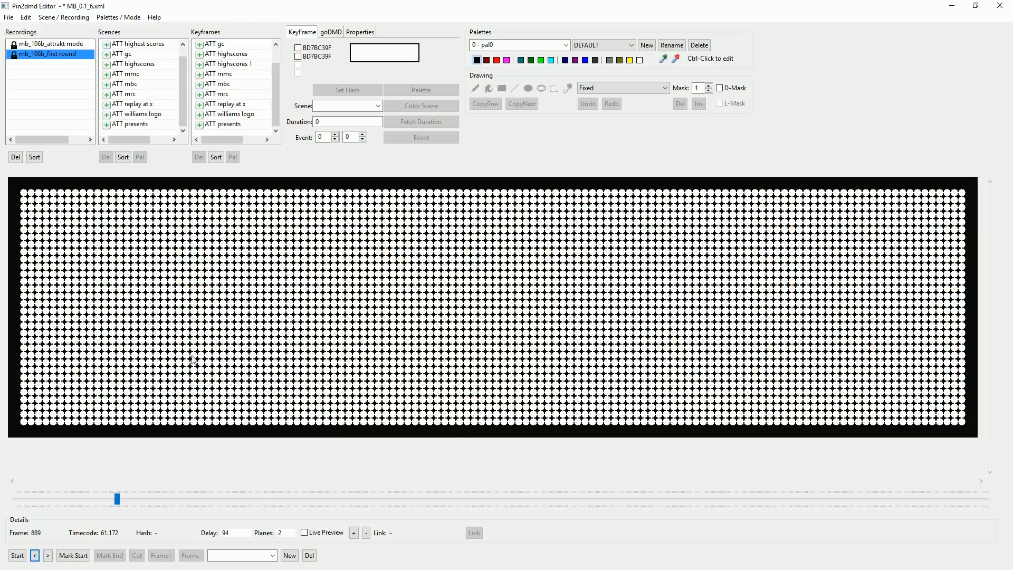
left_click(47, 555)
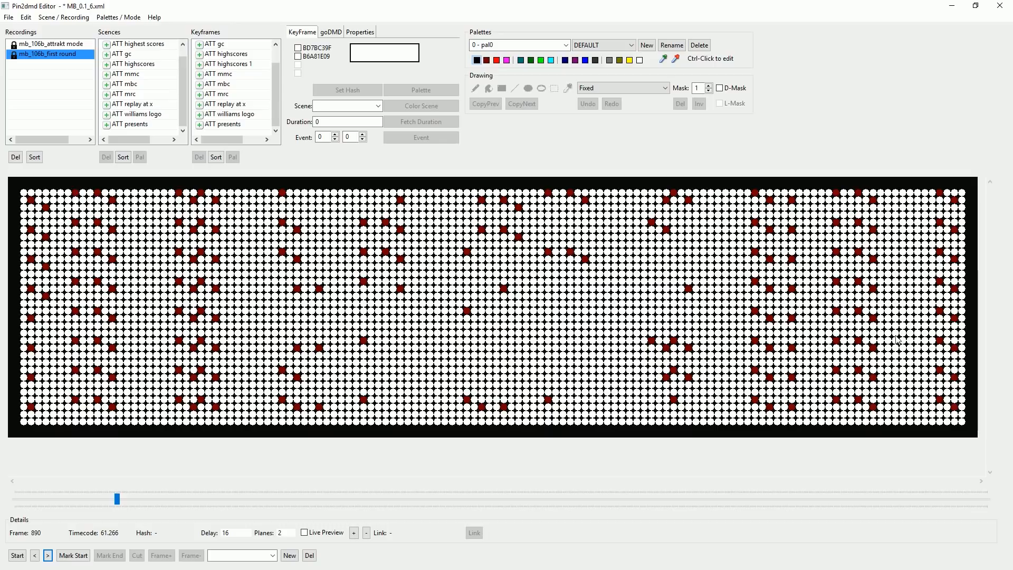
left_click(48, 556)
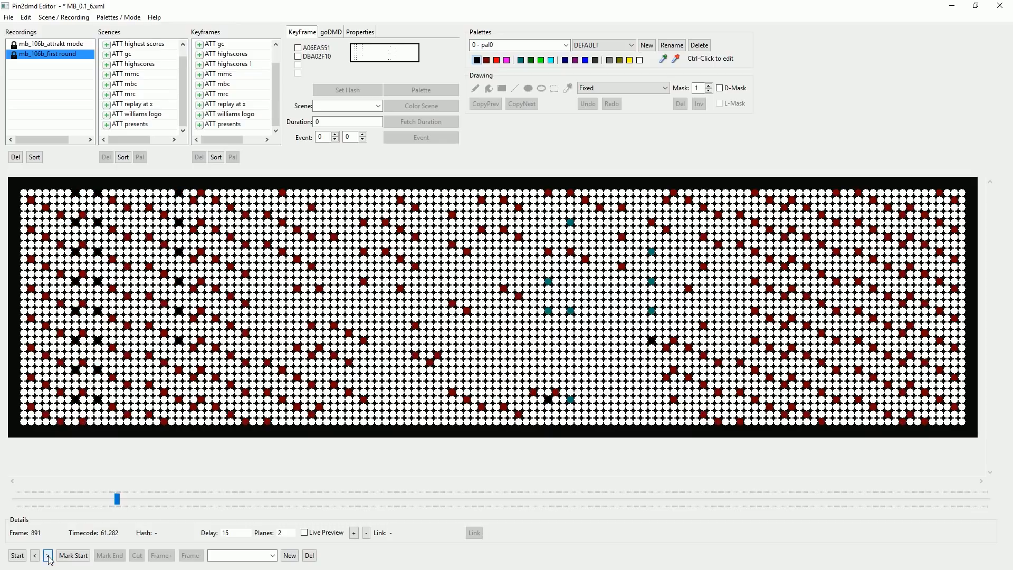
Mark frame 893 of the mb_106b_first round recording as the start of the cut.
left_click(48, 556)
left_click(48, 557)
left_click(48, 556)
left_click(48, 556)
left_click(48, 556)
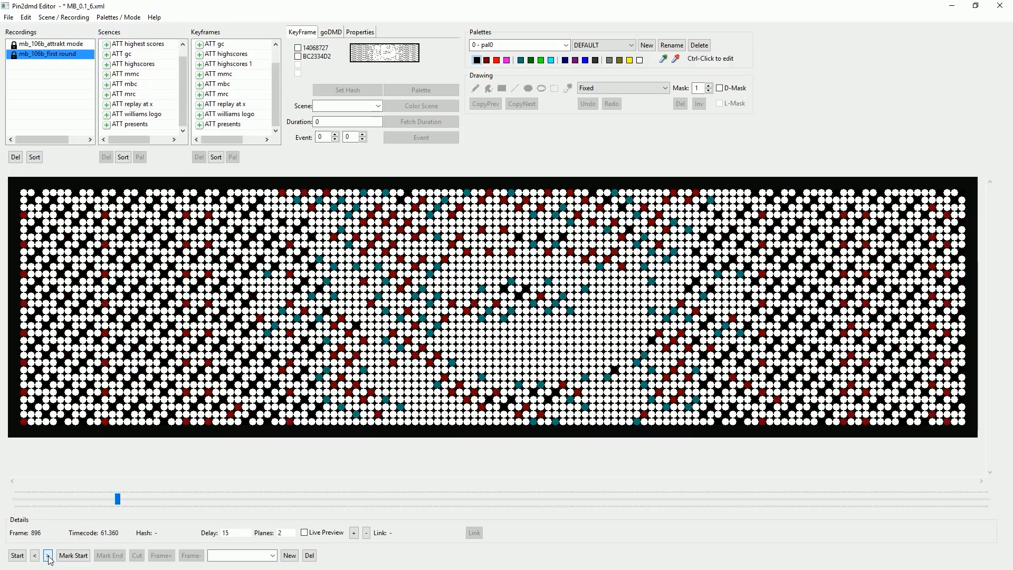
left_click(34, 555)
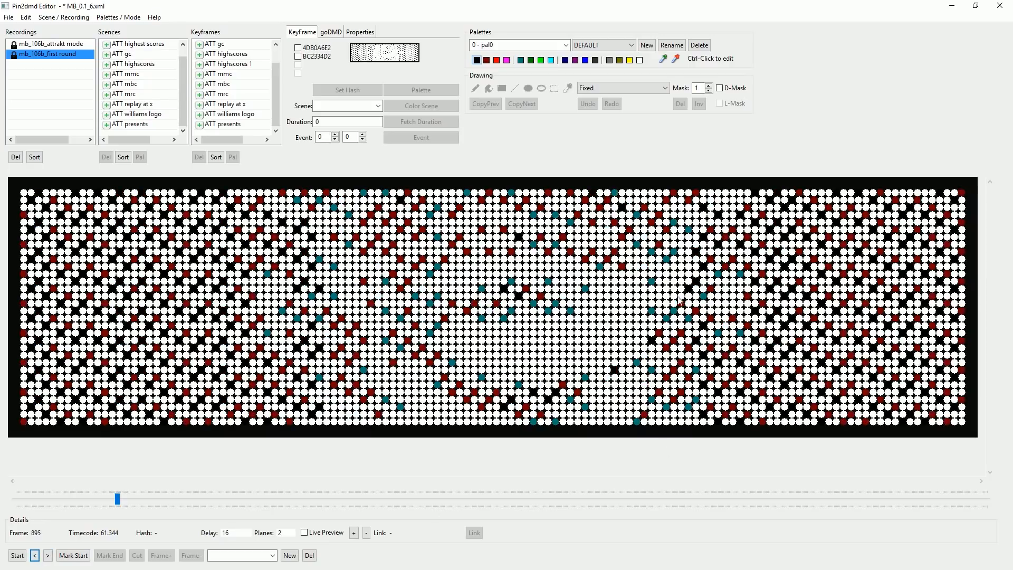
left_click(35, 557)
left_click(35, 557)
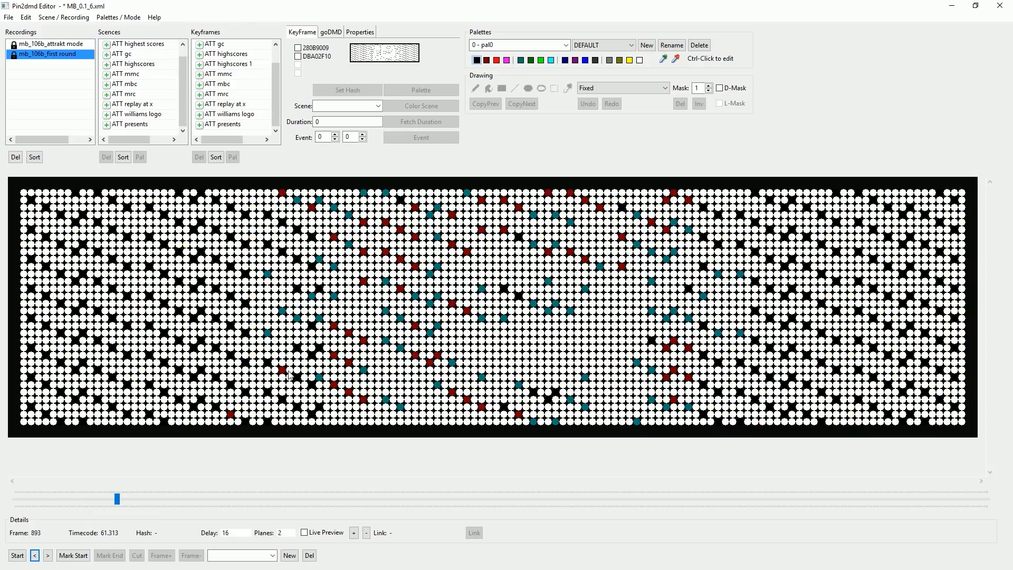
left_click(73, 555)
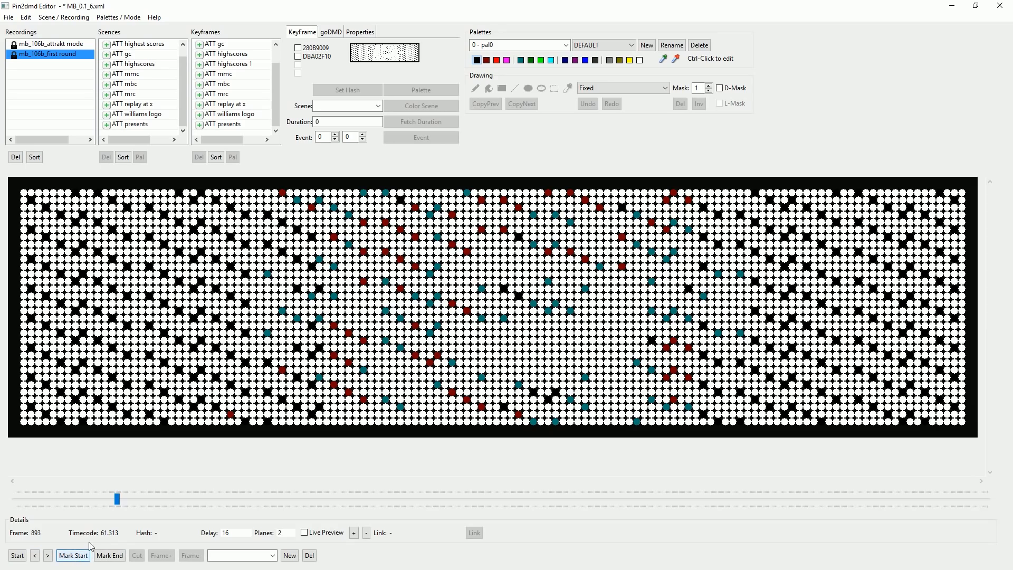
Play the recording on from frame 893 and examine the face animation frame by frame up to frame 994, where the IT'S ALIVE lettering grows.
left_click(17, 557)
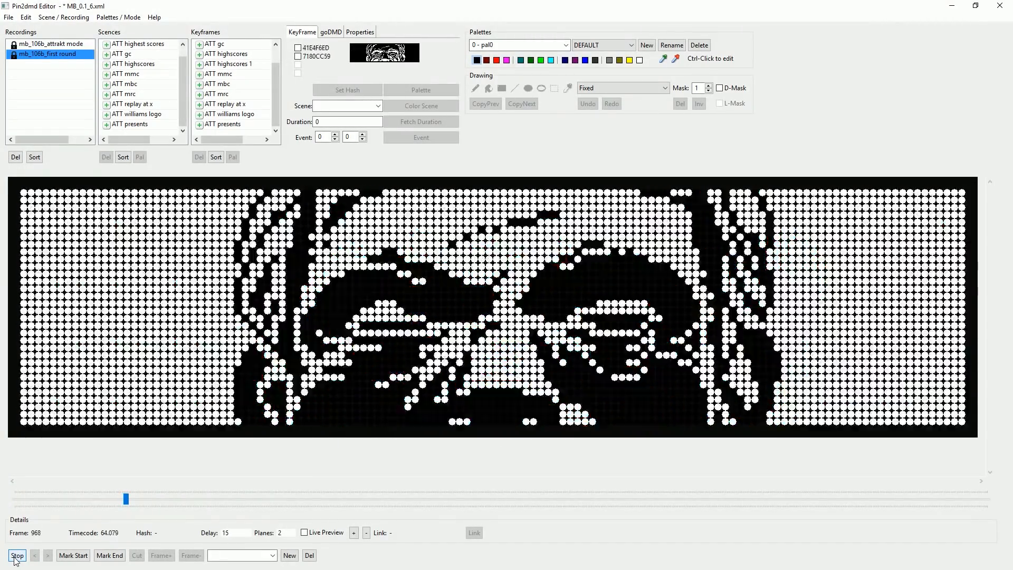
left_click(16, 559)
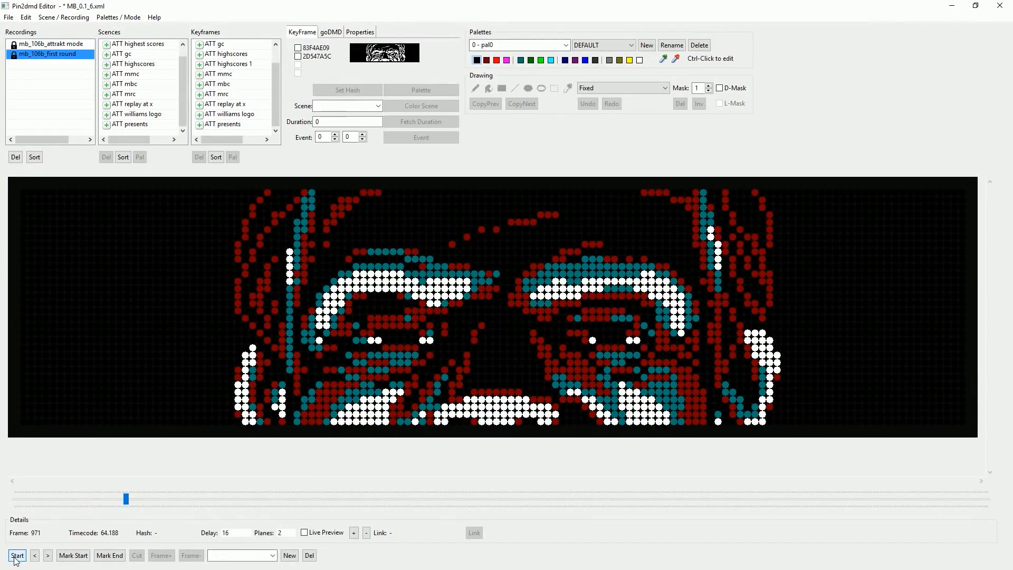
left_click(49, 558)
left_click(49, 557)
left_click(49, 558)
left_click(49, 557)
left_click(49, 557)
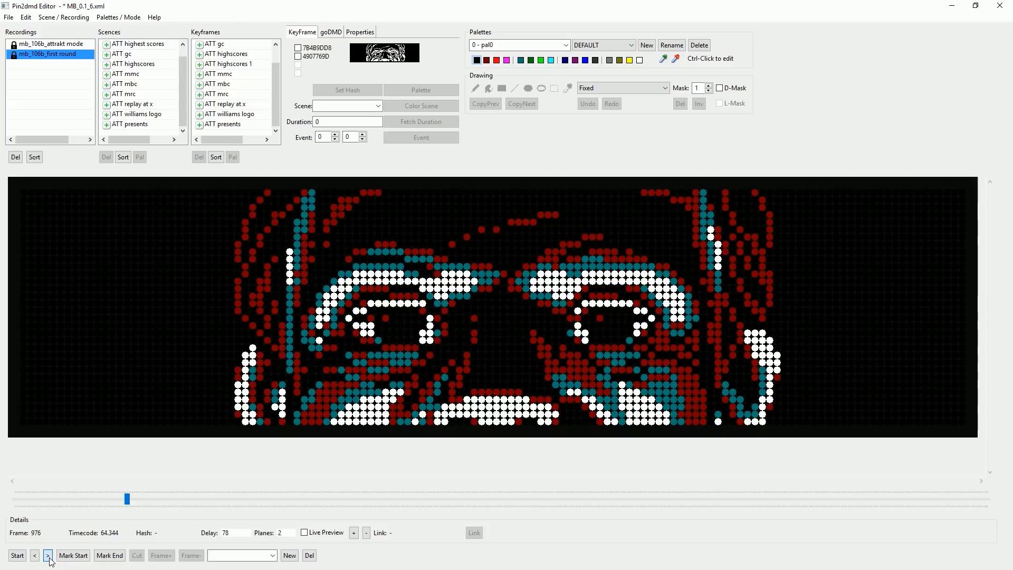
left_click(49, 558)
left_click(49, 557)
left_click(48, 557)
left_click(48, 557)
left_click(49, 557)
left_click(48, 557)
left_click(49, 556)
left_click(48, 557)
left_click(48, 556)
left_click(48, 557)
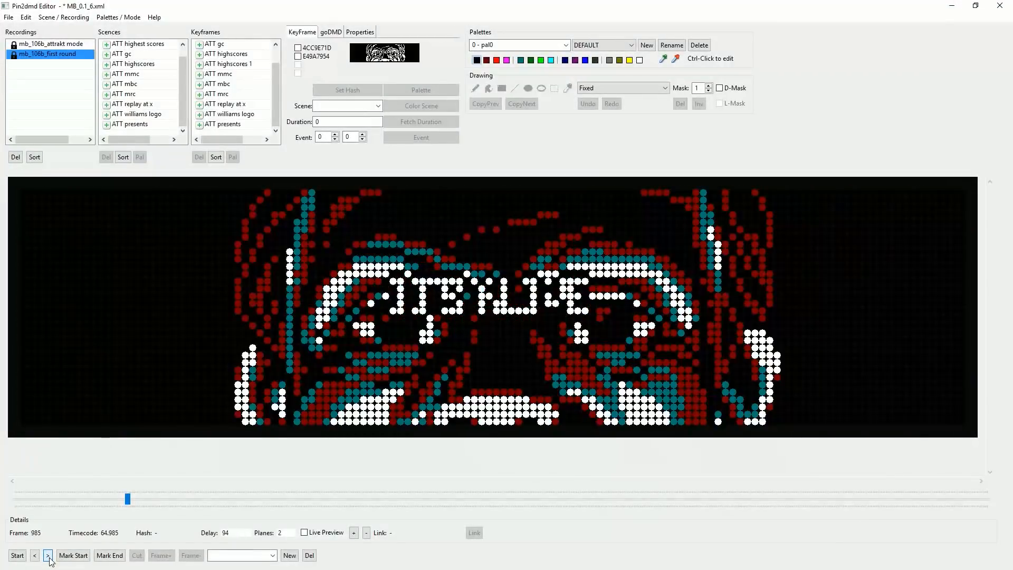
left_click(49, 557)
left_click(48, 556)
left_click(49, 556)
left_click(49, 557)
left_click(48, 557)
left_click(48, 557)
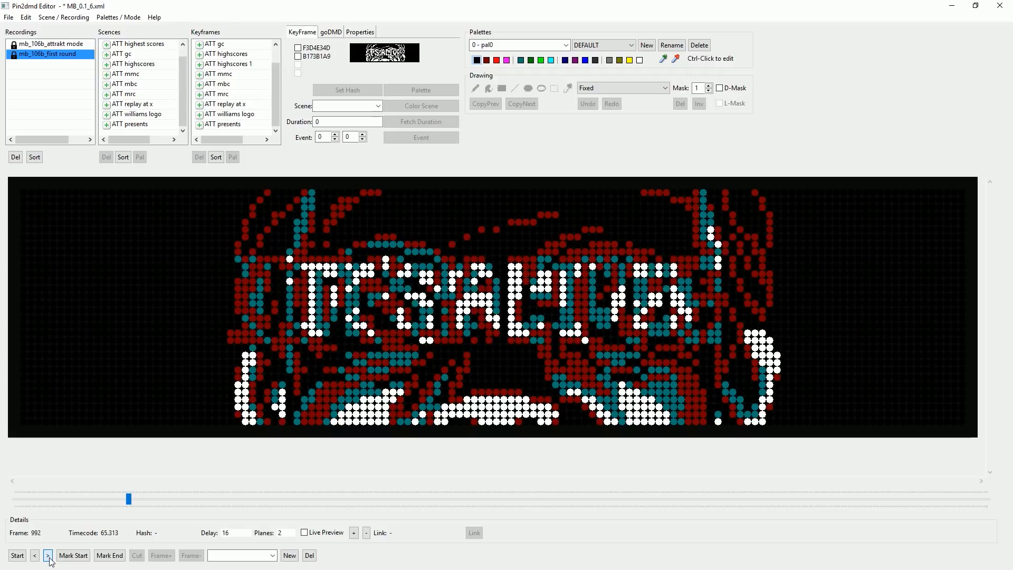
left_click(49, 557)
left_click(48, 557)
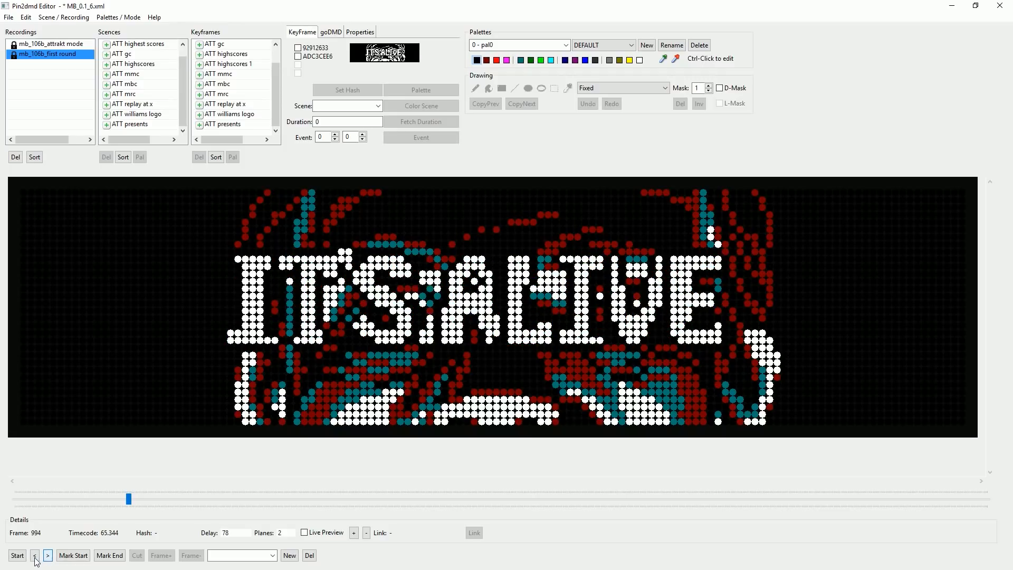
Play on to the full-size IT'S ALIVE lettering and examine the frames backwards to frame 1001.
left_click(18, 556)
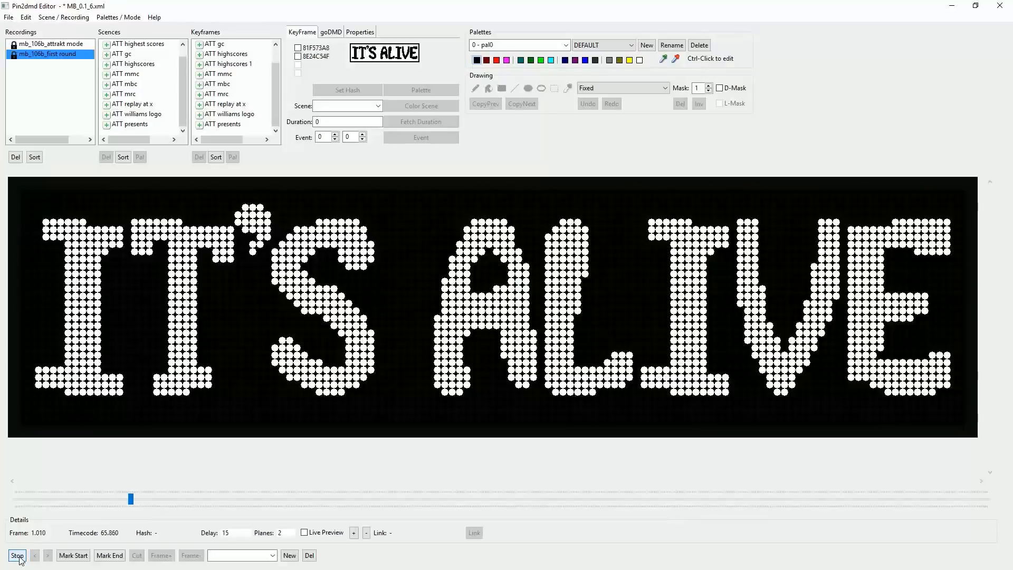
left_click(18, 556)
left_click(35, 555)
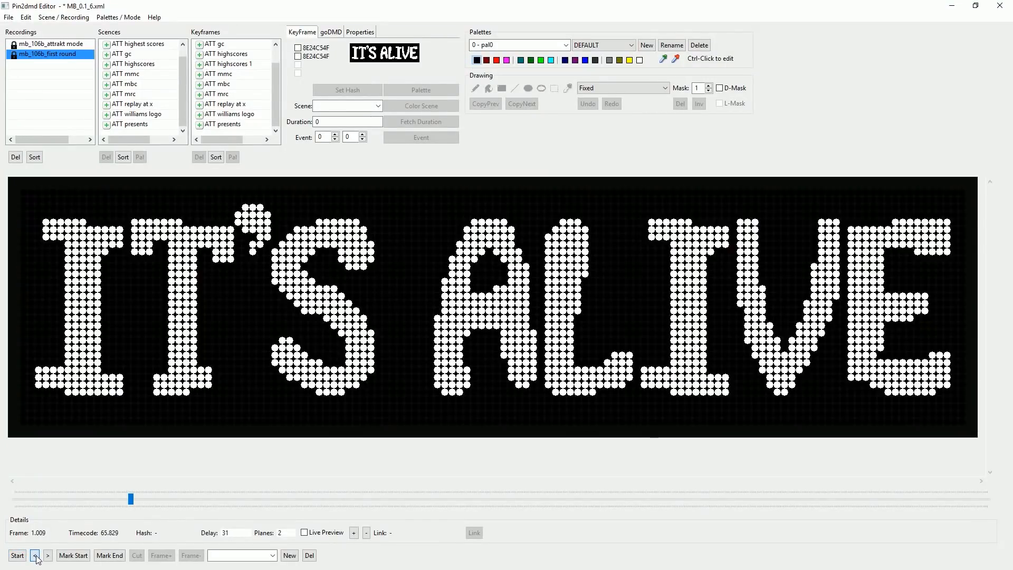
left_click(35, 556)
left_click(35, 556)
left_click(35, 555)
left_click(35, 556)
left_click(35, 556)
left_click(35, 556)
left_click(34, 555)
left_click(35, 556)
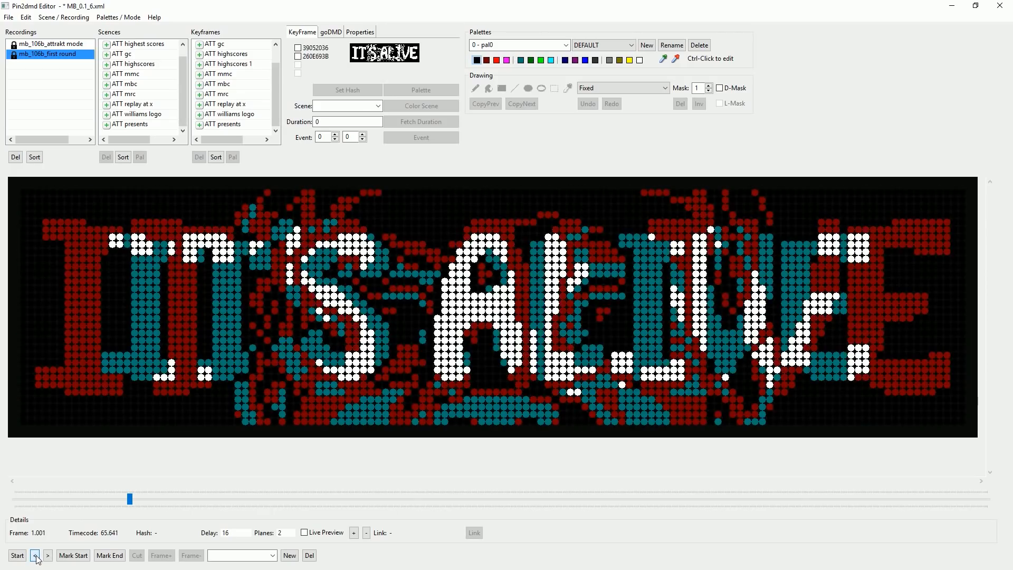
Mark frame 1002, the last blended frame before the solid IT'S ALIVE text, as the end and cut the marked range into a new scene.
left_click(46, 556)
left_click(47, 556)
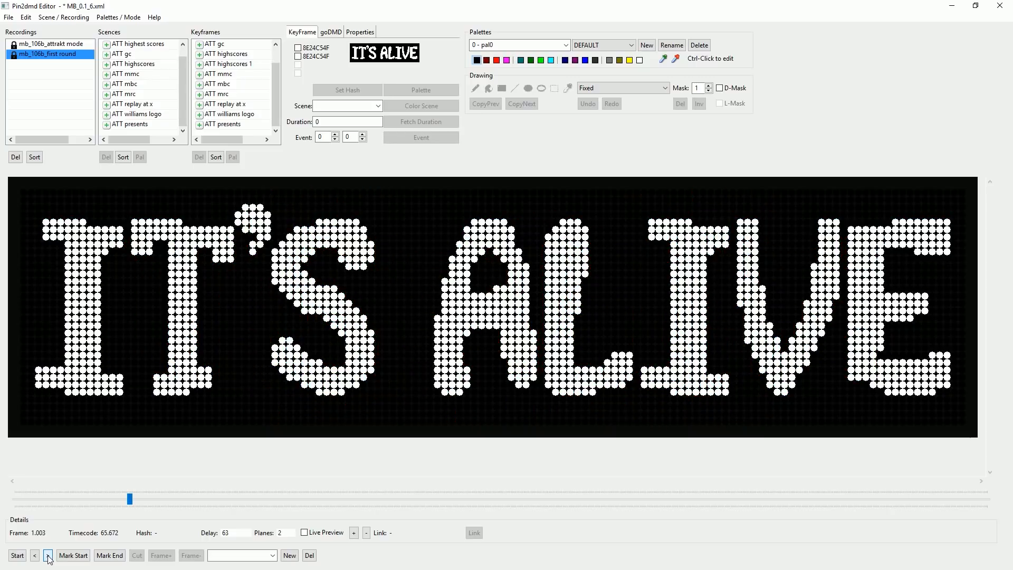
left_click(35, 556)
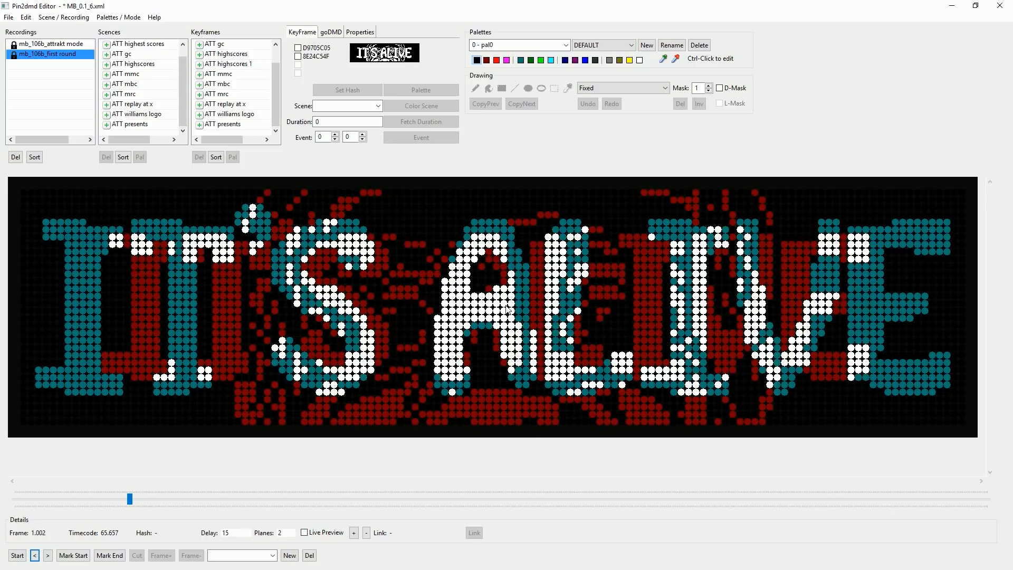
left_click(47, 556)
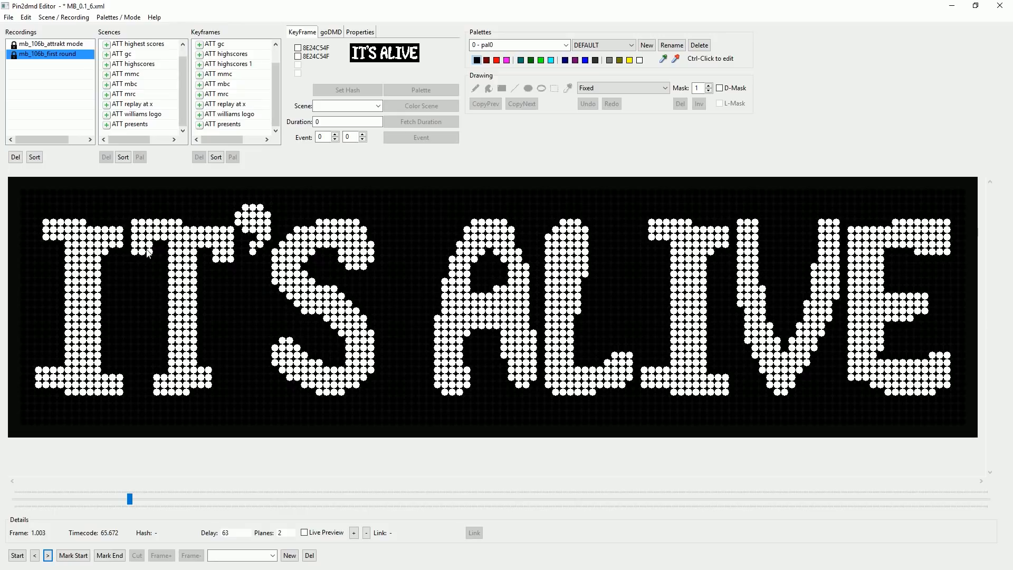
left_click(35, 556)
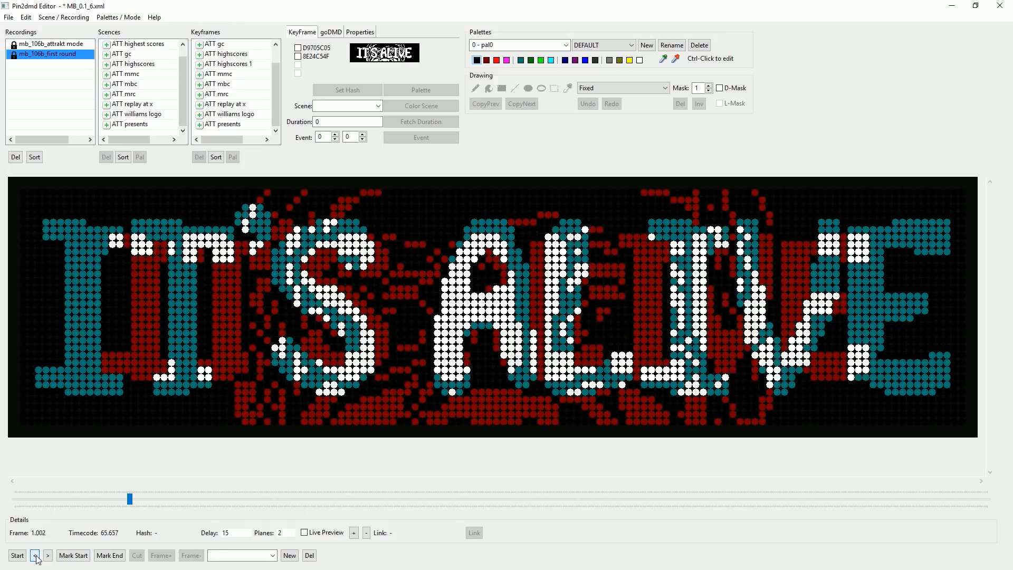
left_click(124, 555)
left_click(137, 556)
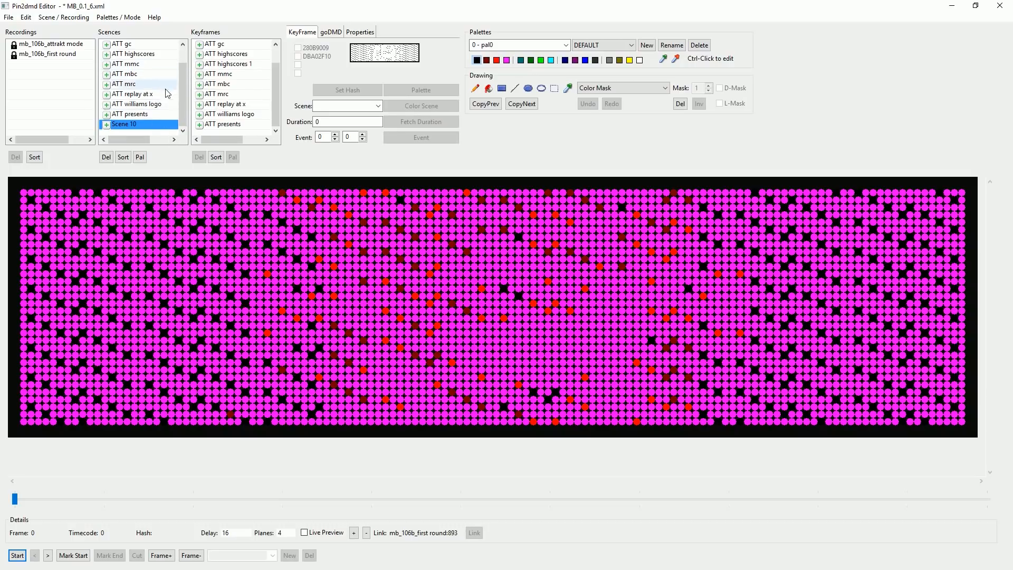
Review the existing scenes from ATT mbc down to ATT presents, and return to the newly cut scene at the end of the list.
left_click(144, 74)
key("Down")
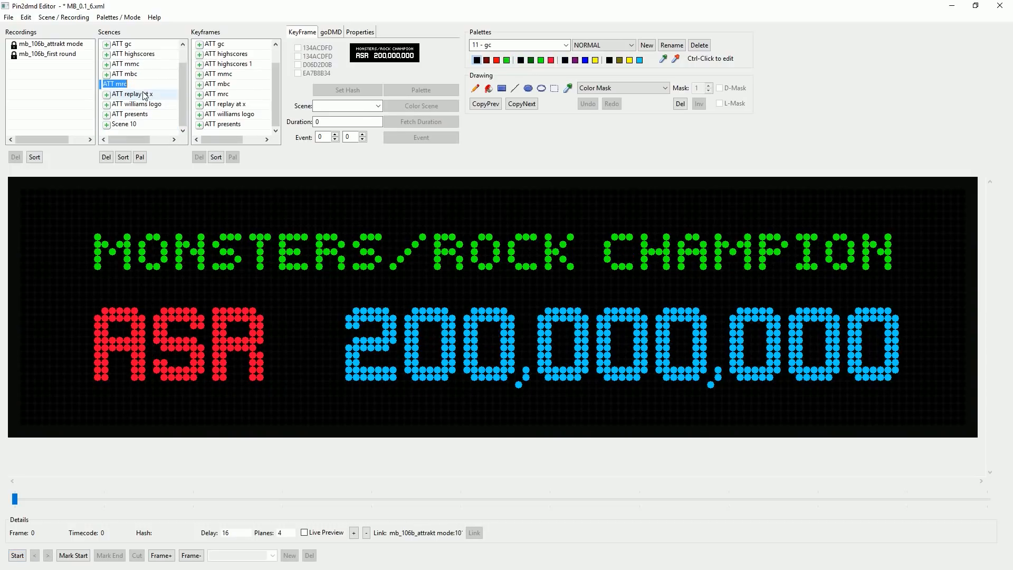
key("Down")
key("Down")
key("Down")
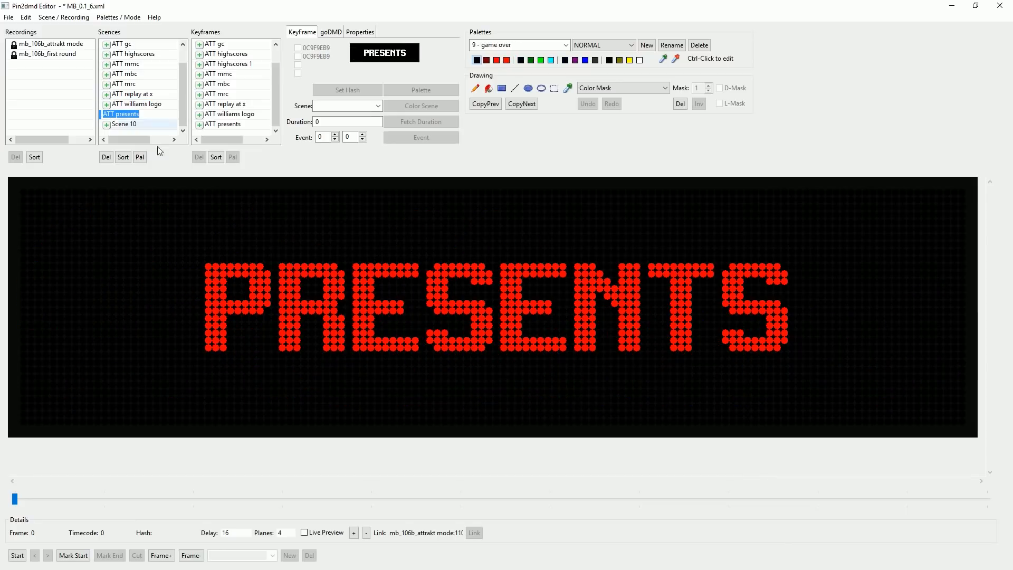
left_click_drag(15, 499, 432, 497)
mouse_move(0, 464)
left_mouse_down()
mouse_move(562, 496)
mouse_move(2, 478)
left_mouse_up()
left_click(145, 126)
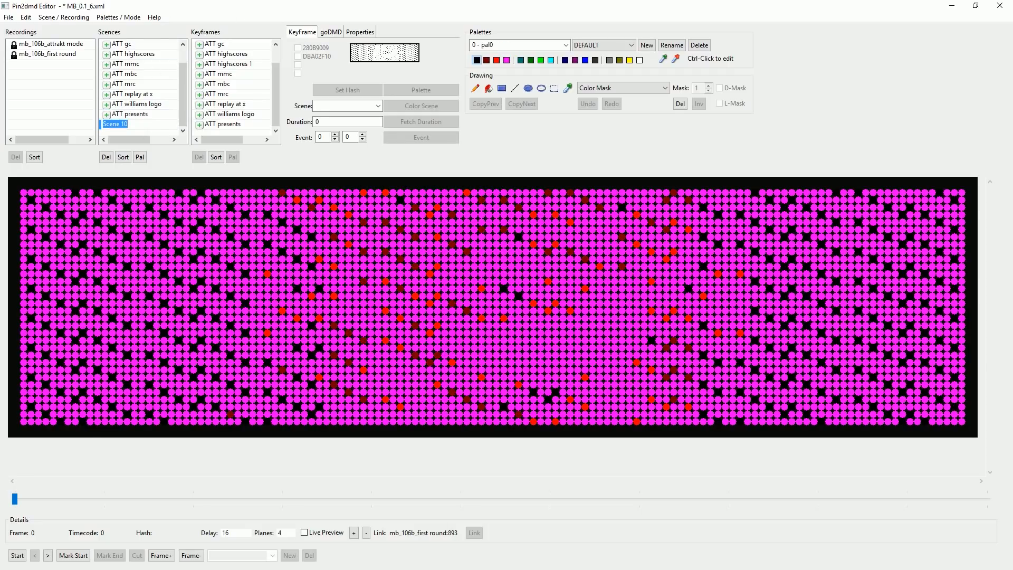
Rename the newly cut scene to "its alive" and save the project.
type("its alive")
key("Return")
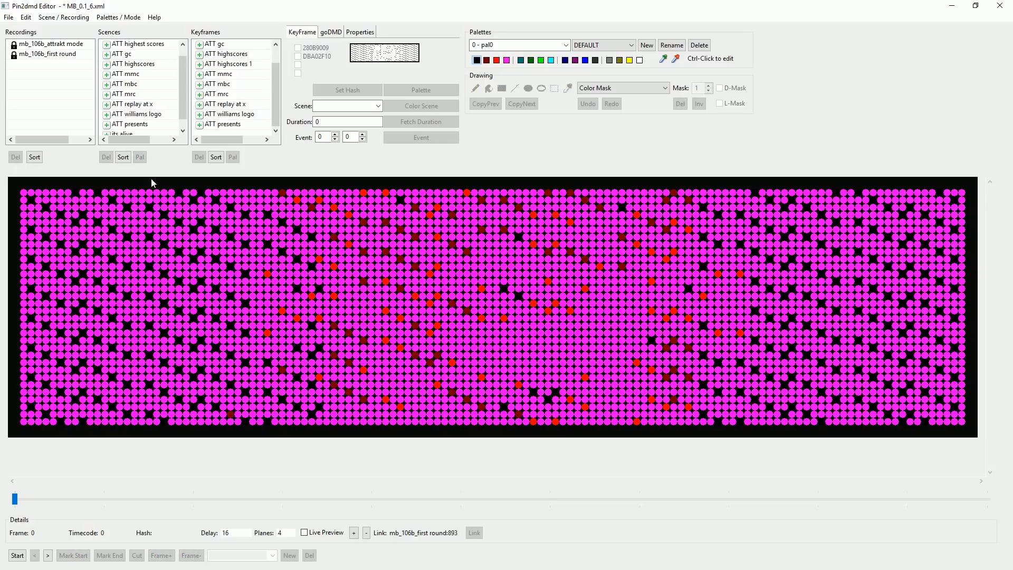
left_click_drag(16, 500, 14, 438)
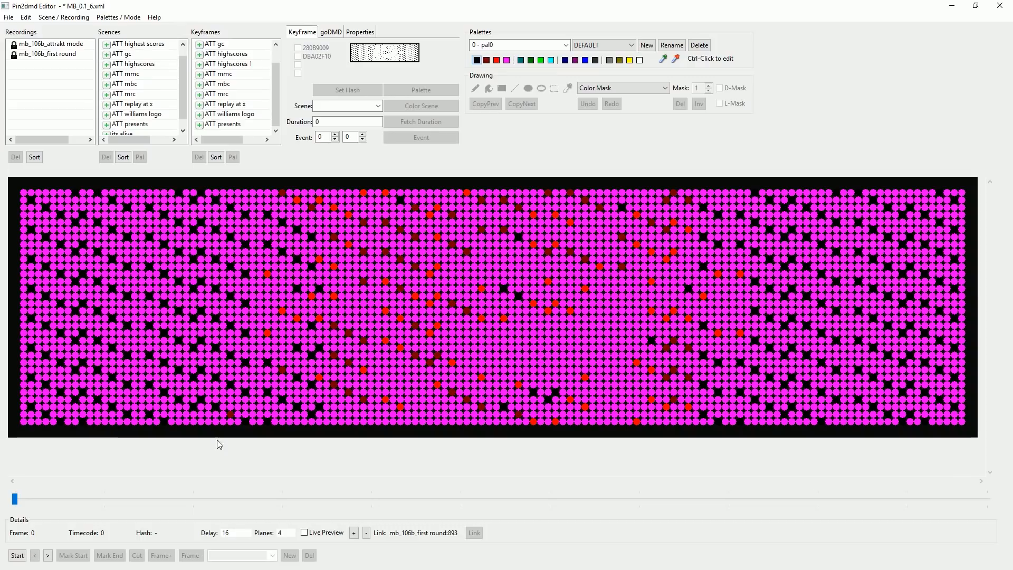
left_click_drag(15, 500, 699, 509)
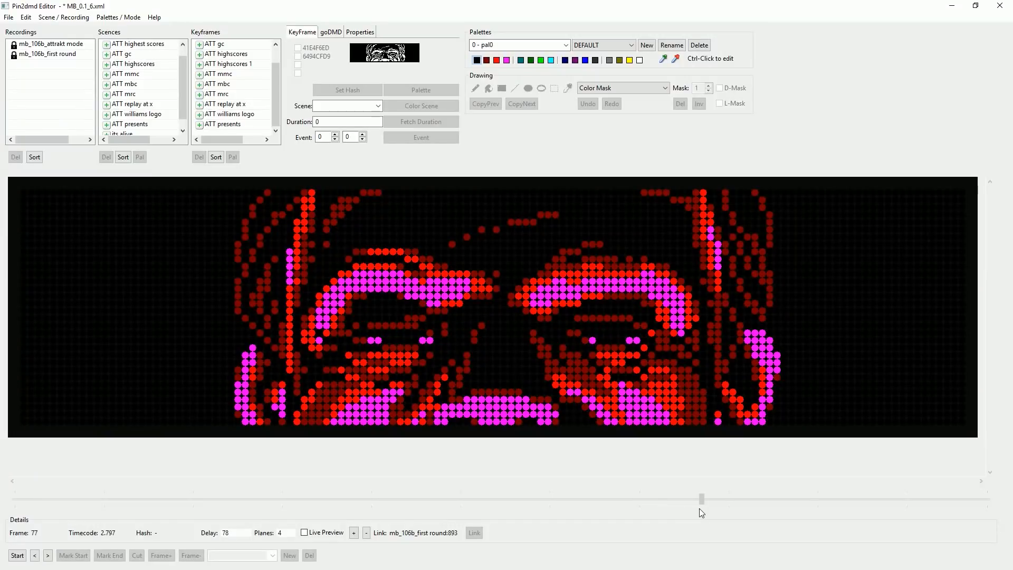
left_click_drag(700, 504, 702, 500)
key("ctrl+s")
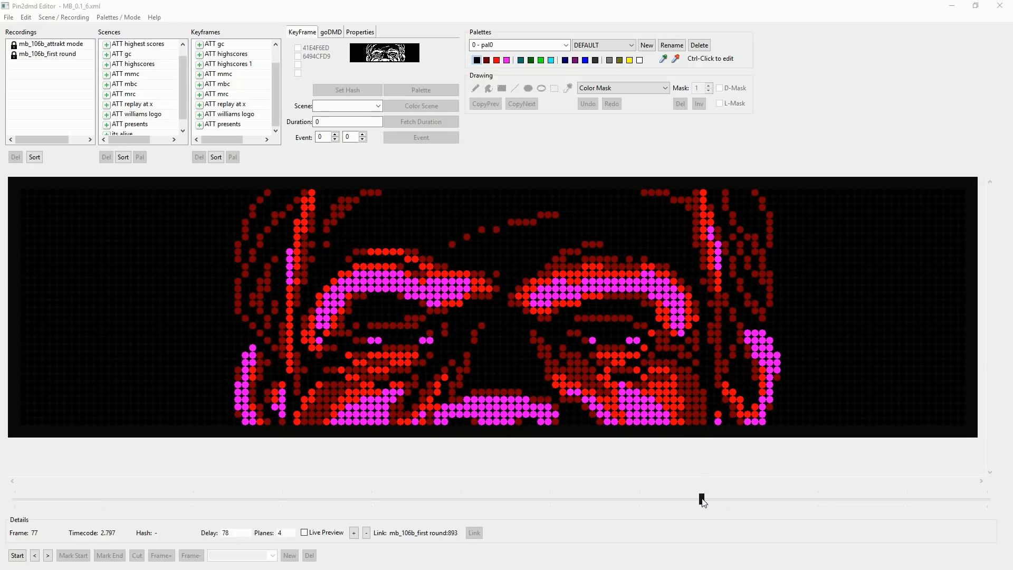
Examine the moving face in frames 62 to 68 of the its alive scene and review the available drawing modes.
left_click_drag(702, 499, 568, 500)
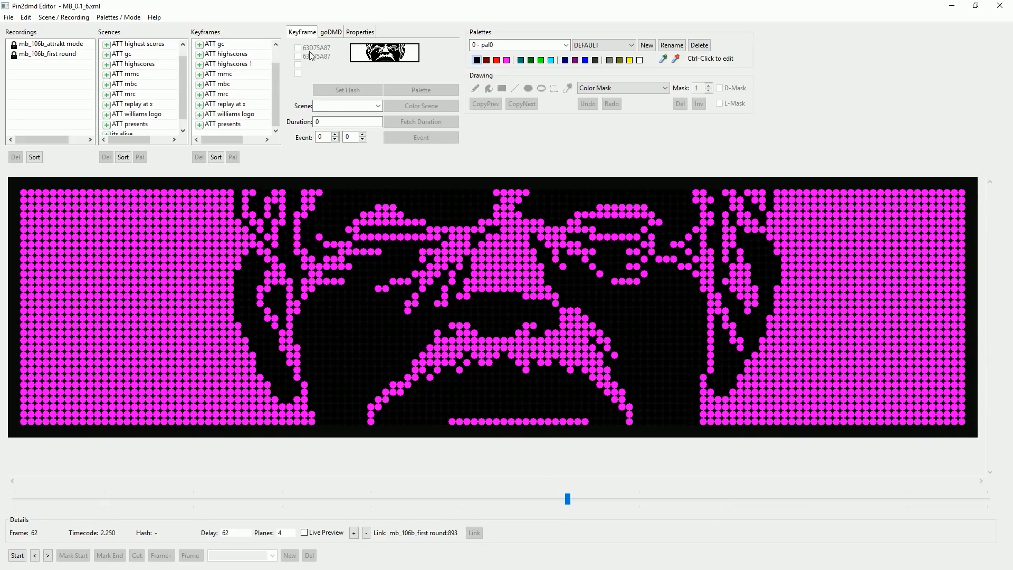
left_click(48, 556)
left_click(48, 556)
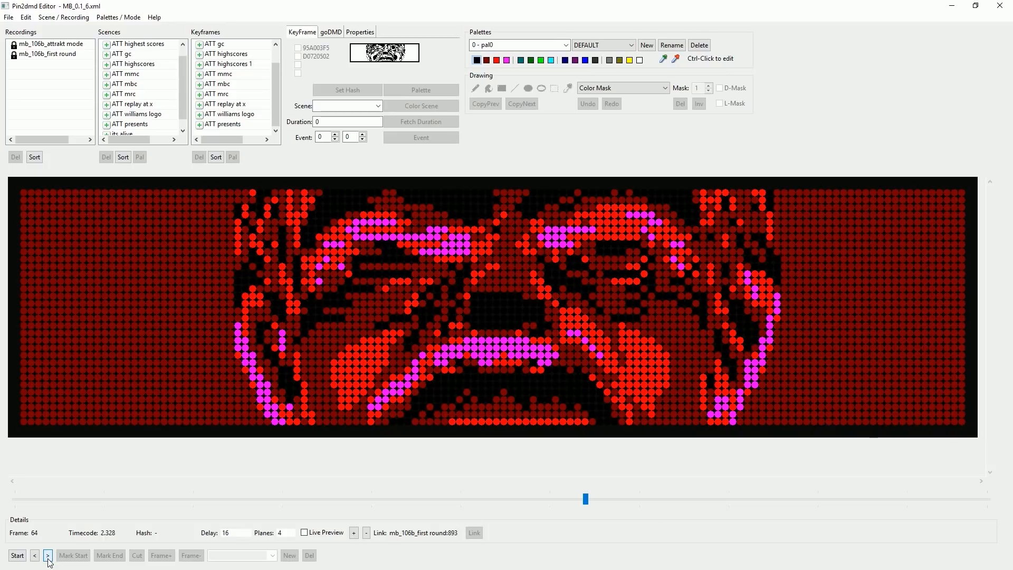
left_click(48, 556)
left_click(48, 556)
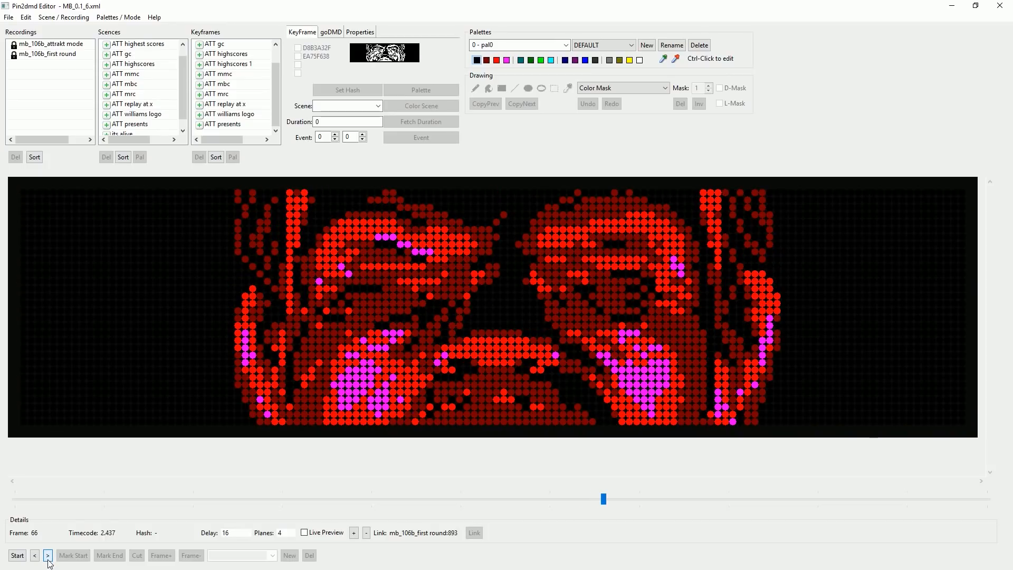
left_click(48, 555)
left_click(48, 556)
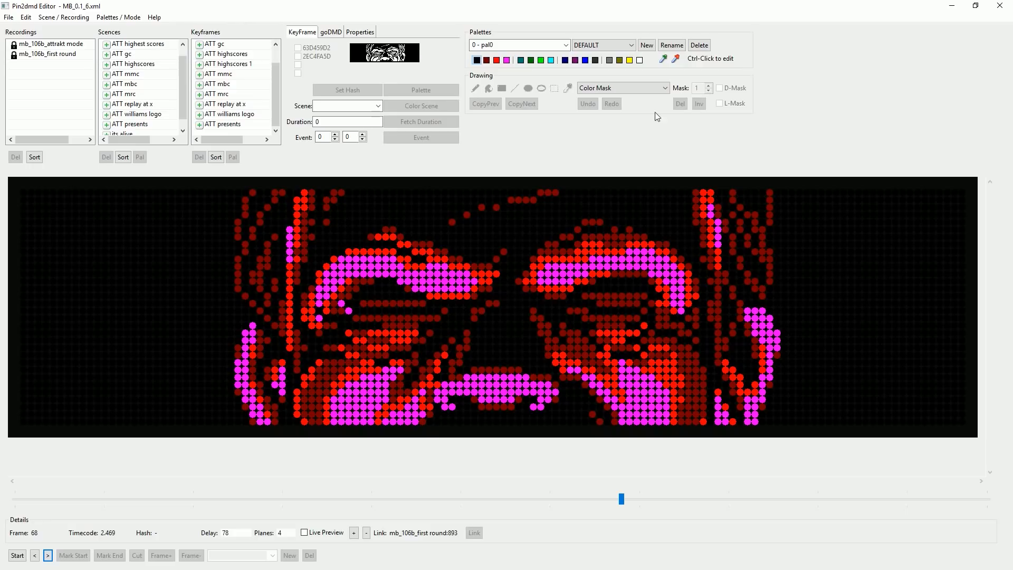
left_click(665, 89)
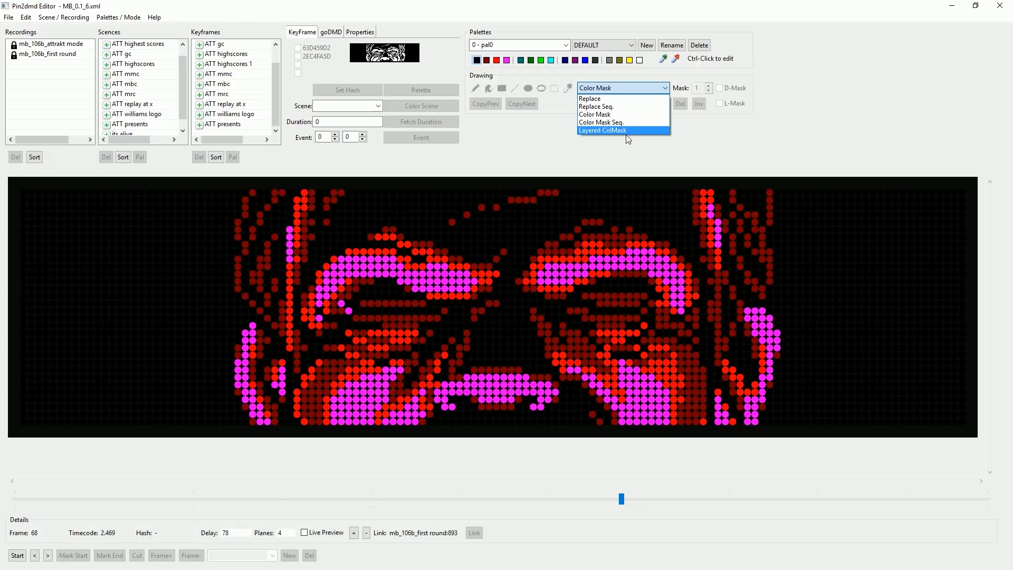
left_click(565, 141)
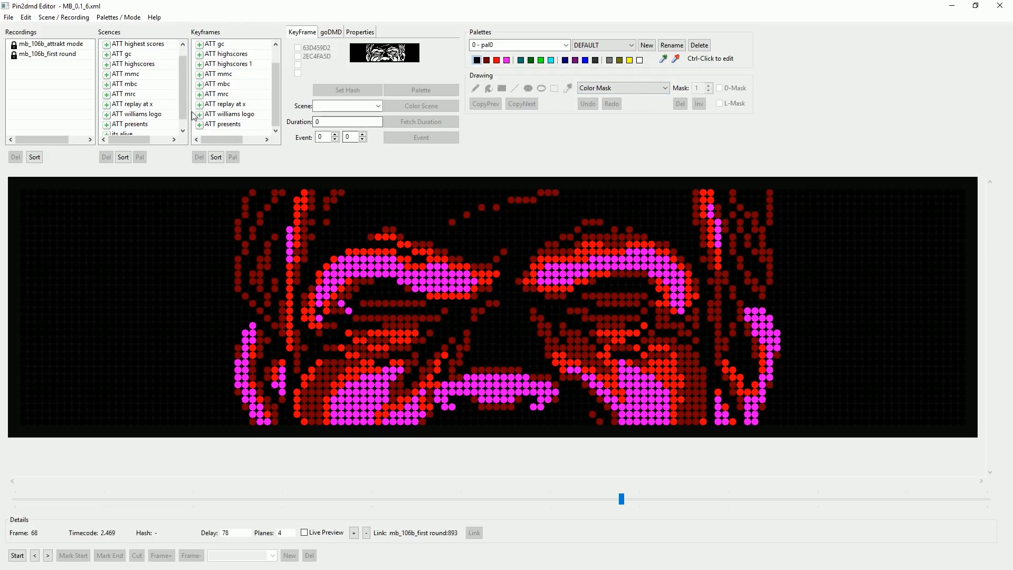
Select the its alive scene for editing at its first frame.
scroll(134, 122, "down", 1)
left_click(126, 123)
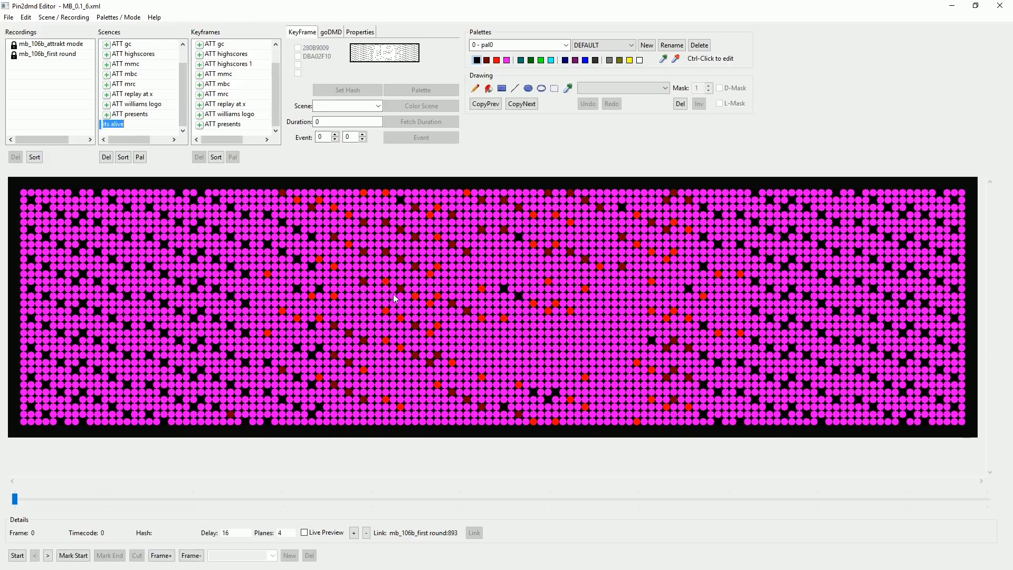
mouse_move(16, 498)
left_mouse_down()
mouse_move(722, 521)
mouse_move(355, 513)
mouse_move(567, 527)
mouse_move(12, 499)
left_mouse_up()
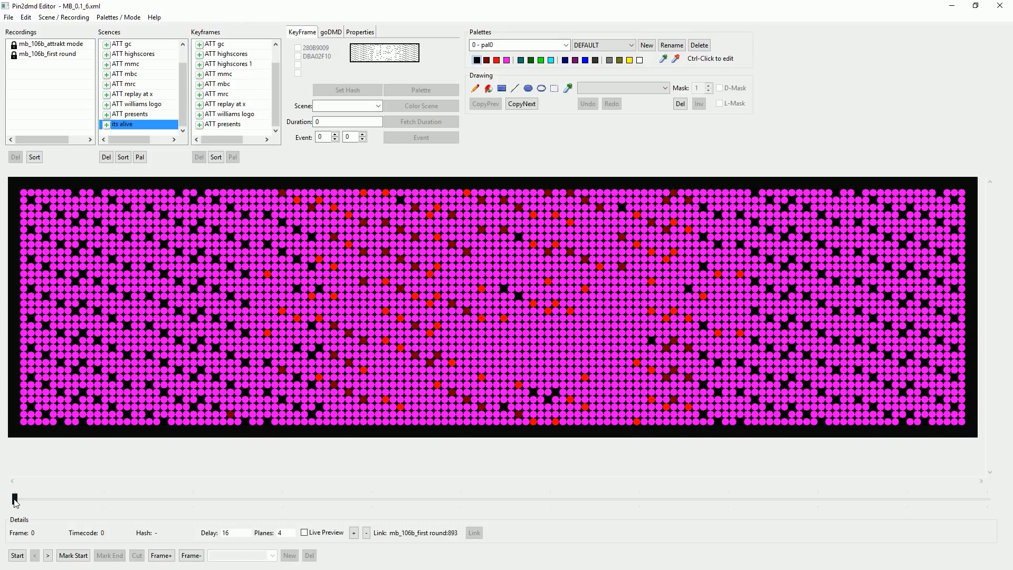
Step through the opening blend of the its alive scene up to frame 28 and return to the fully blended face at frame 27.
left_click(48, 556)
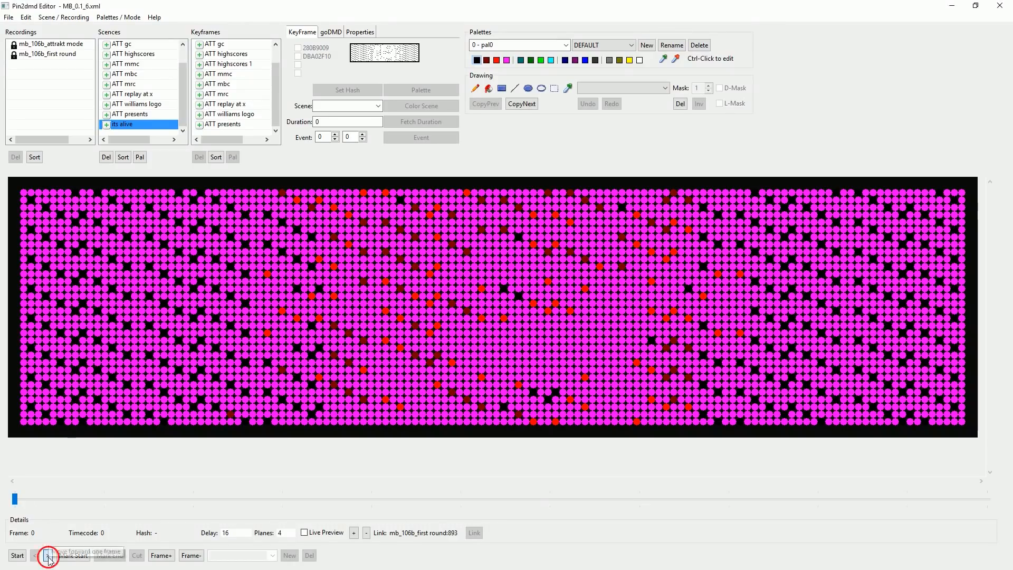
left_click(48, 555)
left_click(48, 555)
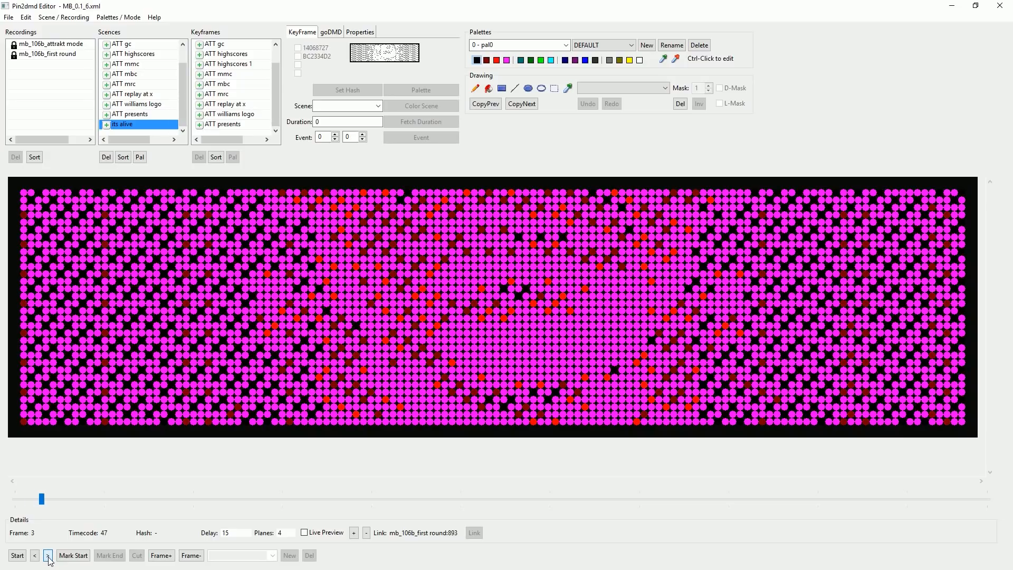
left_click(48, 556)
left_click(48, 555)
left_click(48, 556)
left_click(48, 556)
left_click(48, 556)
left_click(48, 556)
left_click(48, 556)
left_click(48, 556)
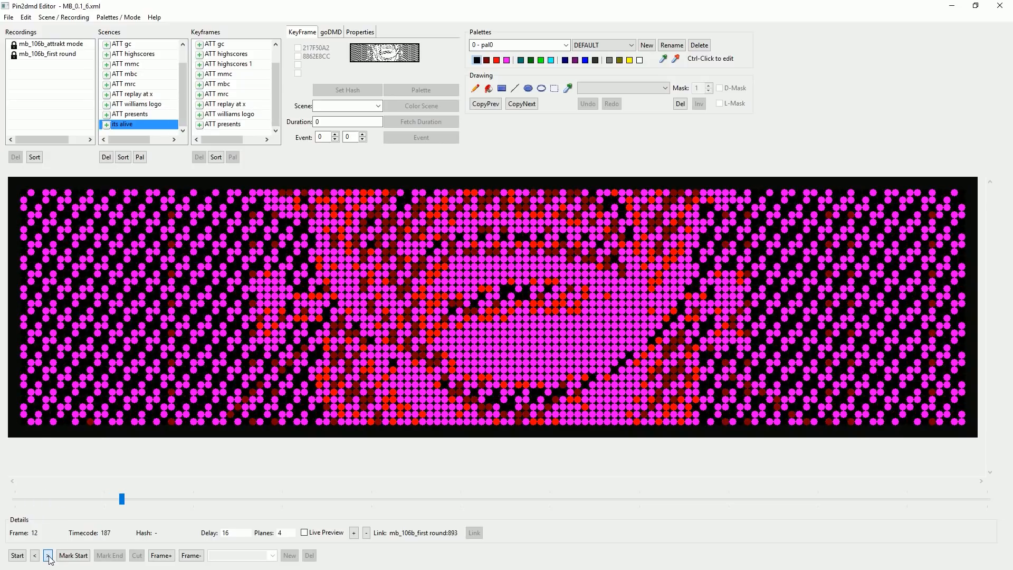
left_click(48, 556)
left_click(48, 556)
left_click(48, 556)
left_click(48, 556)
left_click(48, 556)
left_click(48, 556)
left_click(48, 556)
left_click(48, 556)
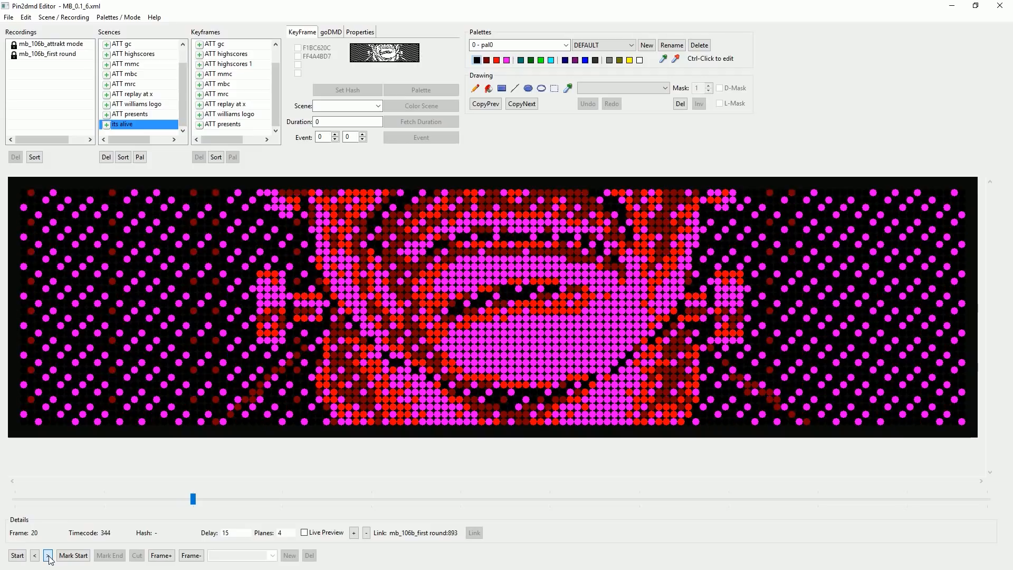
left_click(48, 556)
left_click(48, 556)
left_click(48, 556)
left_click(48, 556)
left_click(48, 556)
left_click(48, 556)
left_click(48, 555)
left_click(48, 556)
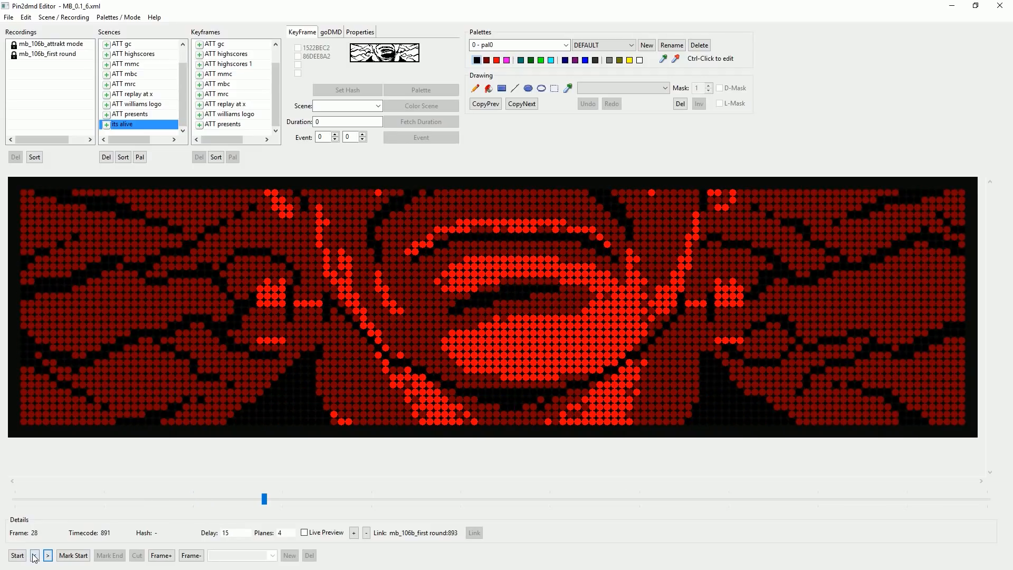
left_click(34, 555)
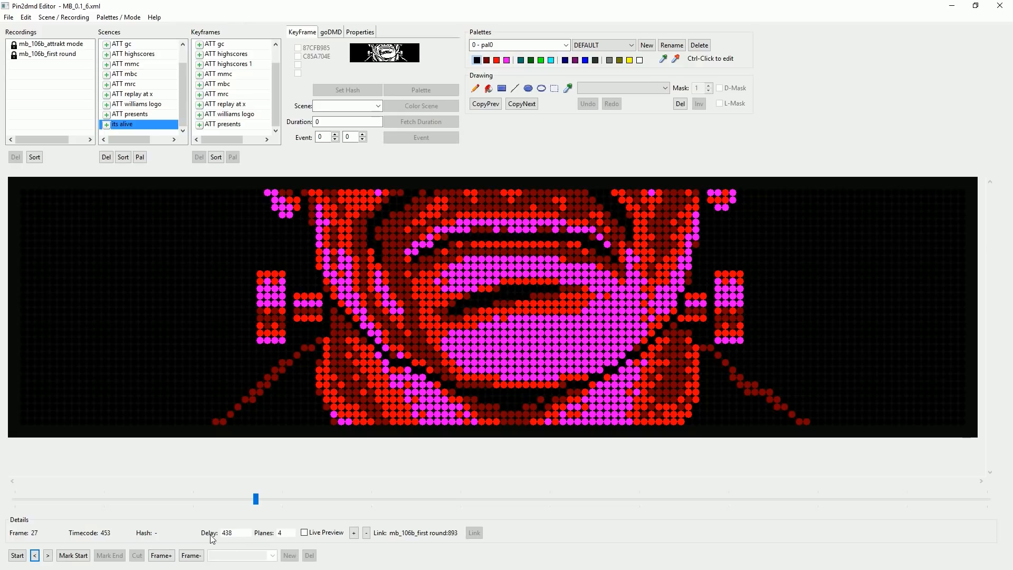
Compare frames 28 to 33 back and forth to examine how the lightning flash changes around the face.
left_click(48, 555)
left_click(48, 555)
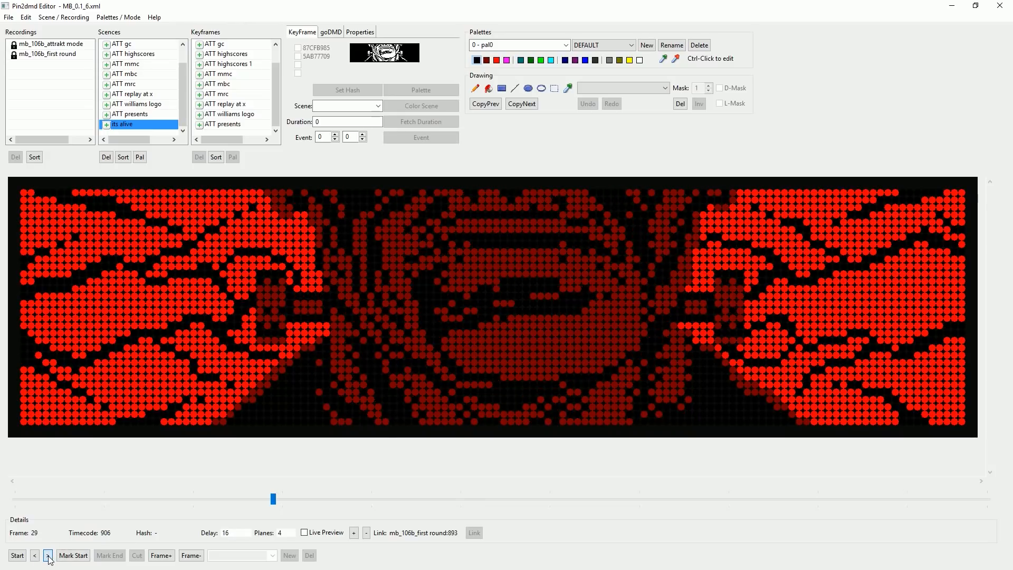
left_click(48, 556)
left_click(35, 555)
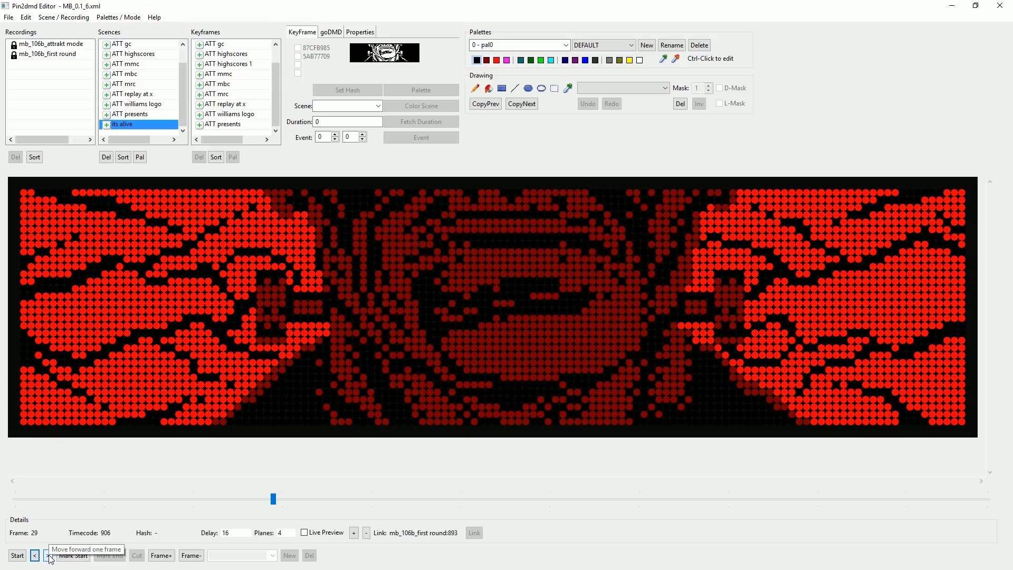
left_click(48, 556)
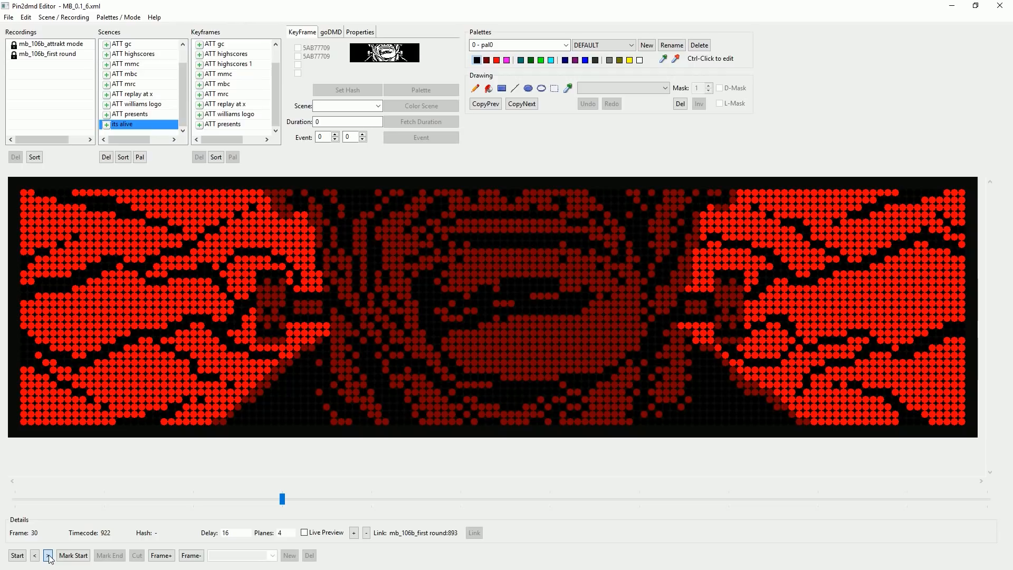
left_click(49, 556)
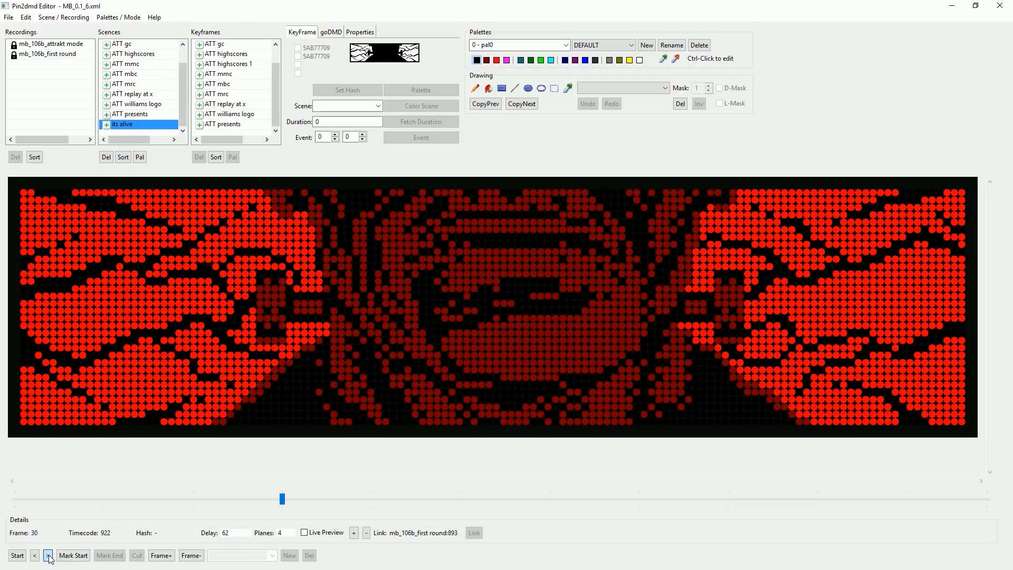
left_click(49, 556)
left_click(49, 556)
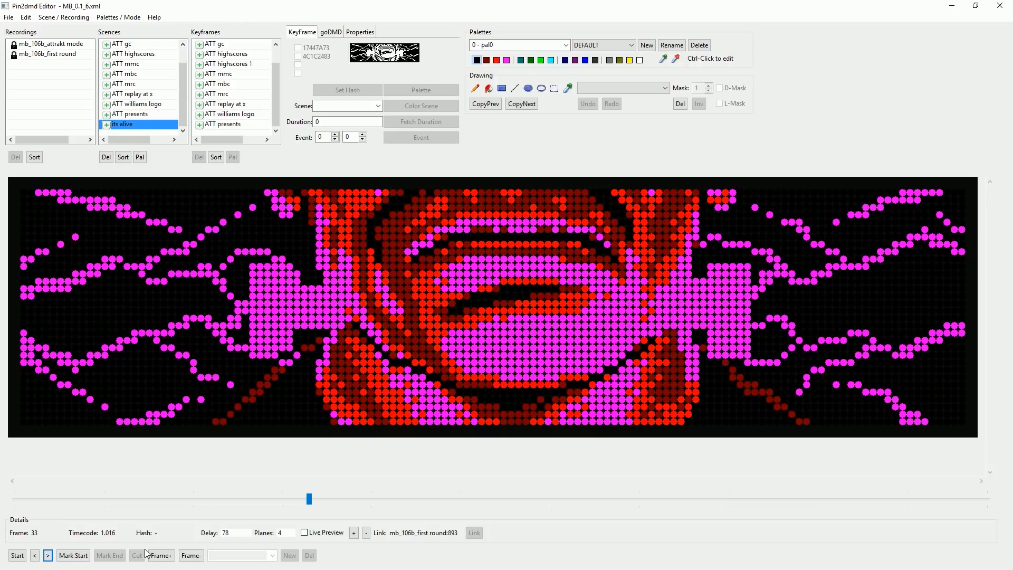
left_click(35, 556)
left_click(35, 556)
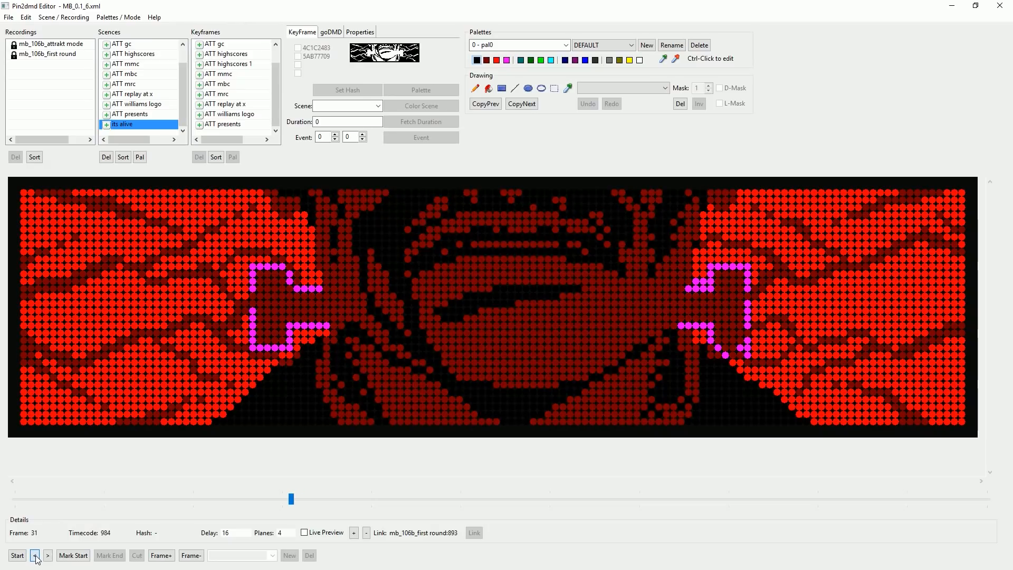
left_click(35, 557)
left_click(49, 556)
left_click(48, 556)
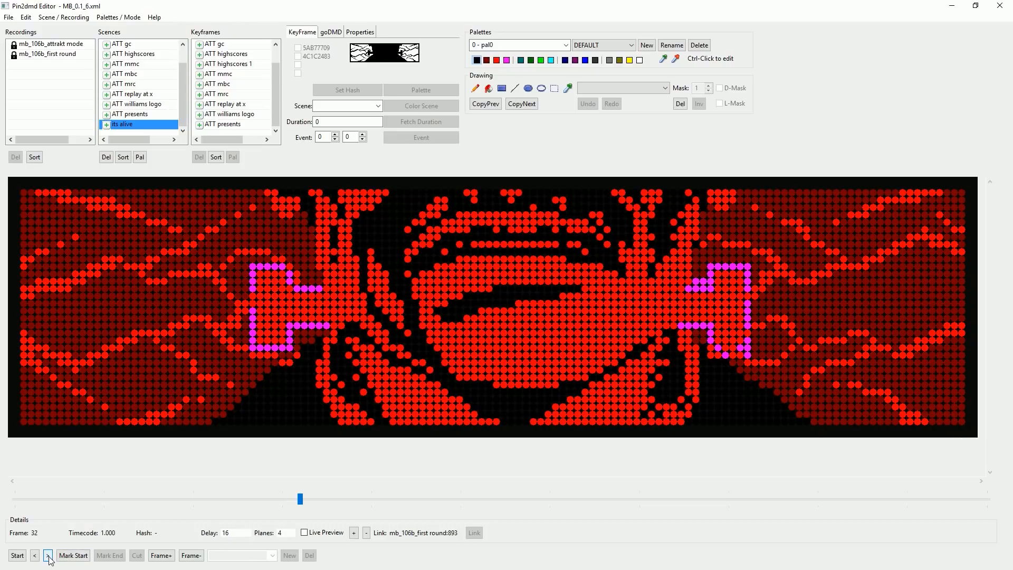
left_click(48, 555)
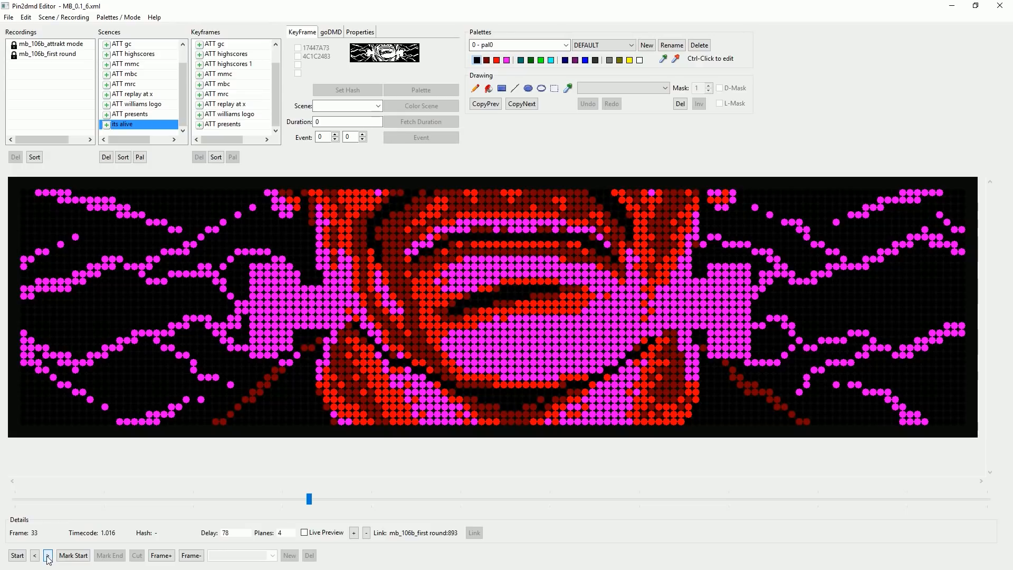
left_click(35, 556)
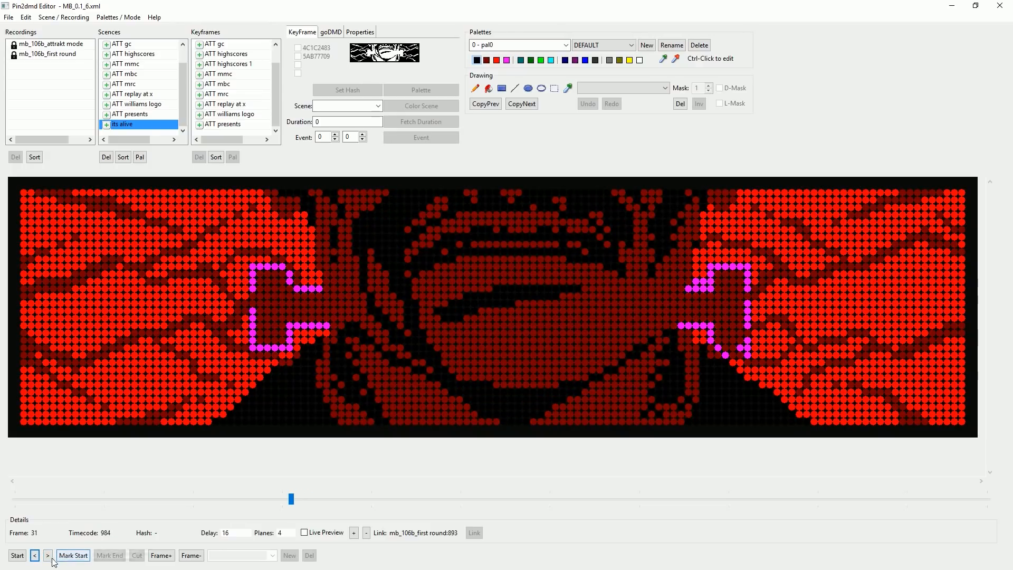
left_click(49, 557)
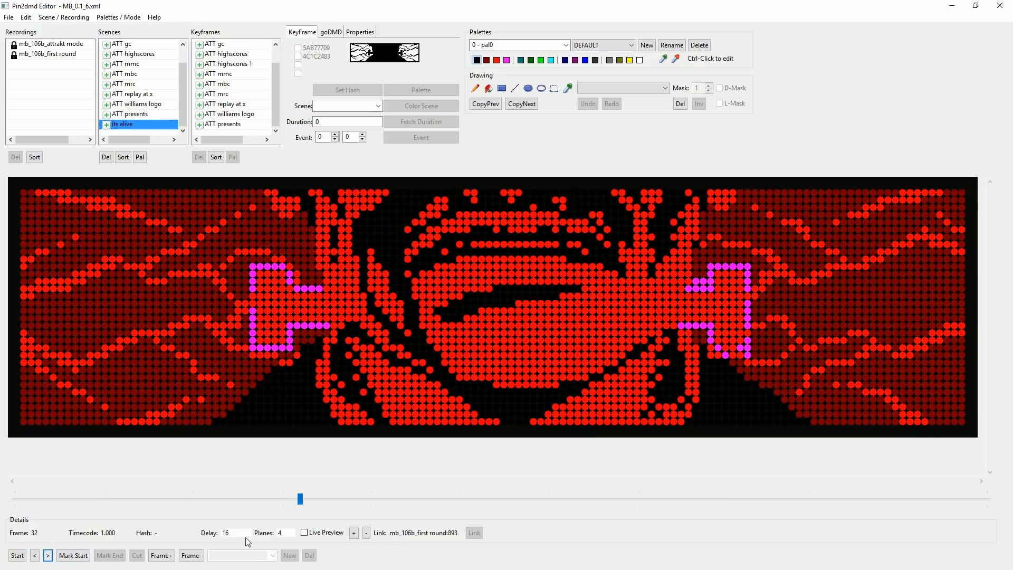
left_click(48, 557)
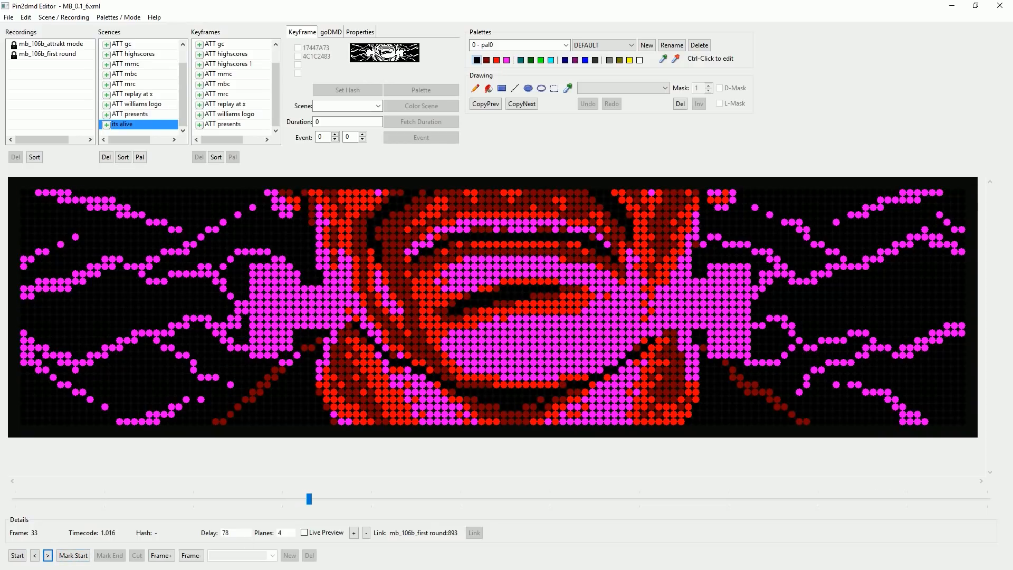
Examine how the lightning fades between frames 33 and 36, checking the delays of the intermediate frames.
left_click(48, 556)
left_click(48, 556)
left_click(48, 557)
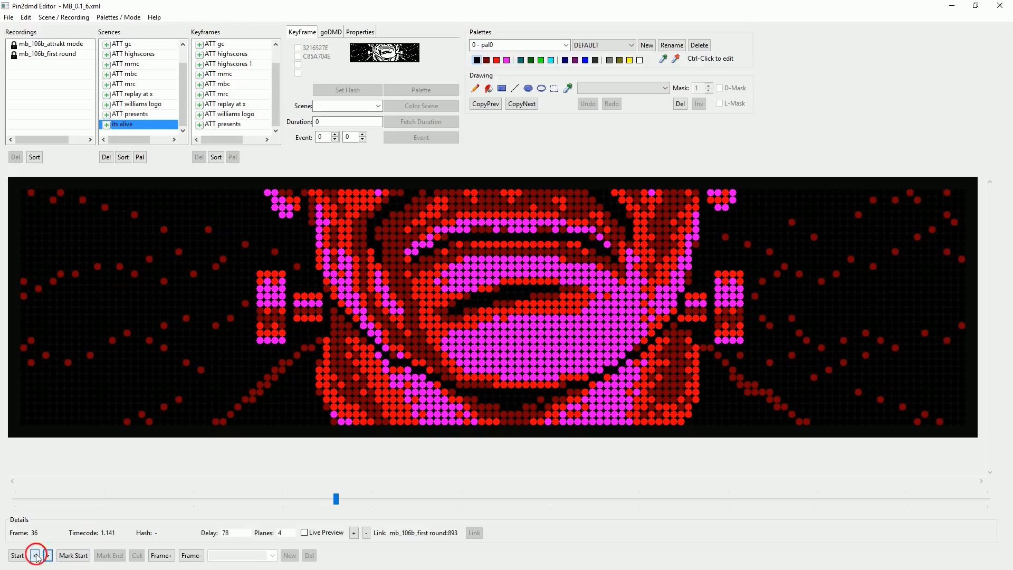
left_click(35, 555)
left_click(36, 556)
left_click(35, 555)
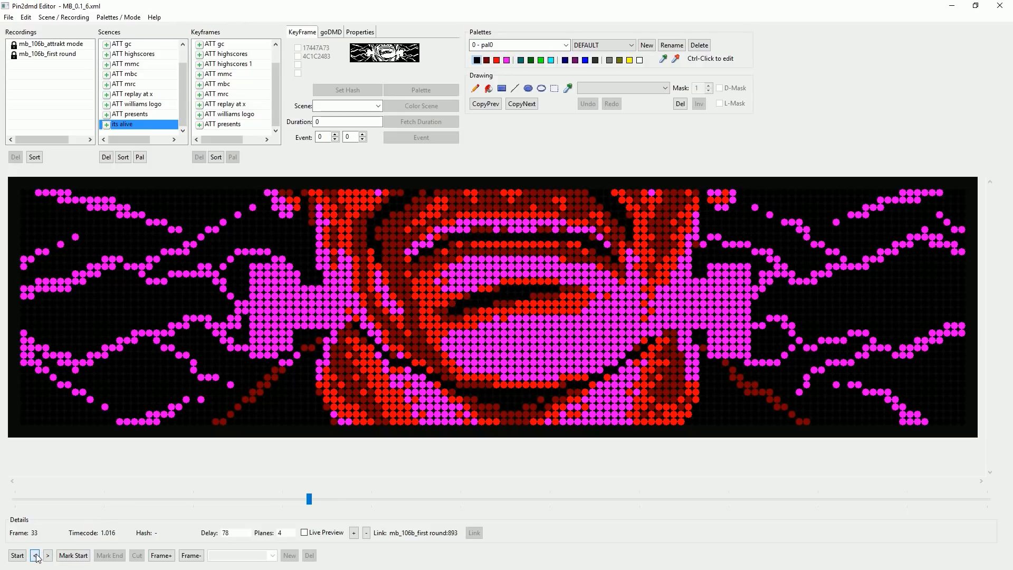
left_click(48, 556)
left_click(48, 556)
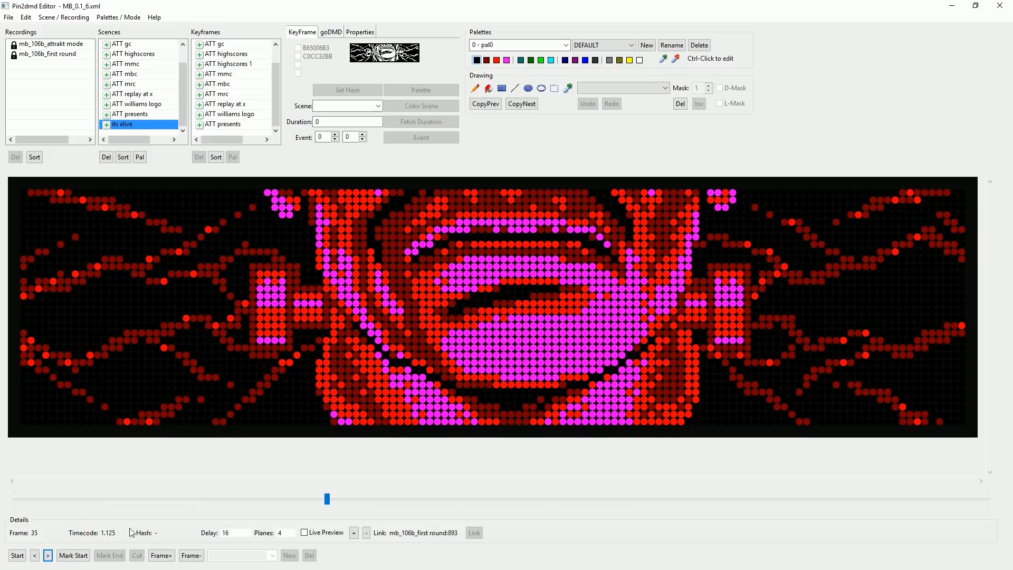
left_click(34, 556)
left_click(35, 555)
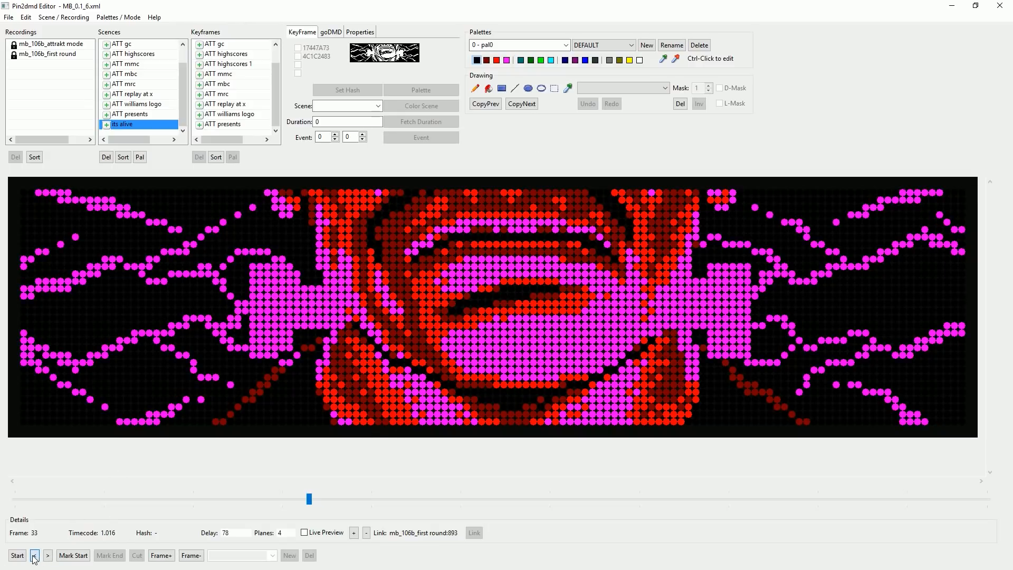
Return to frame 27 of the its alive scene, the clean face picture without lightning.
left_click(34, 556)
left_click(34, 557)
left_click(34, 556)
left_click_drag(283, 498, 255, 501)
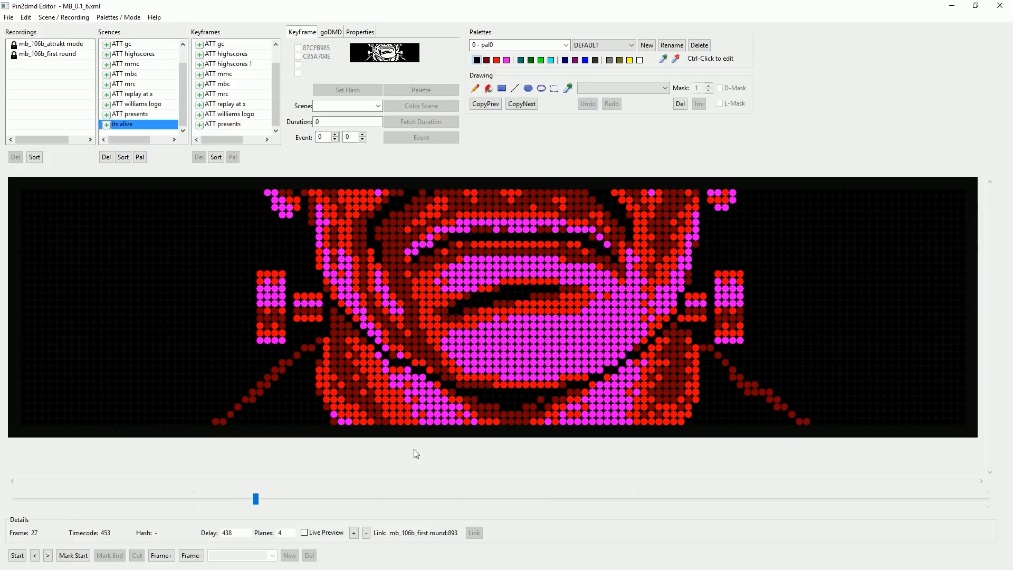
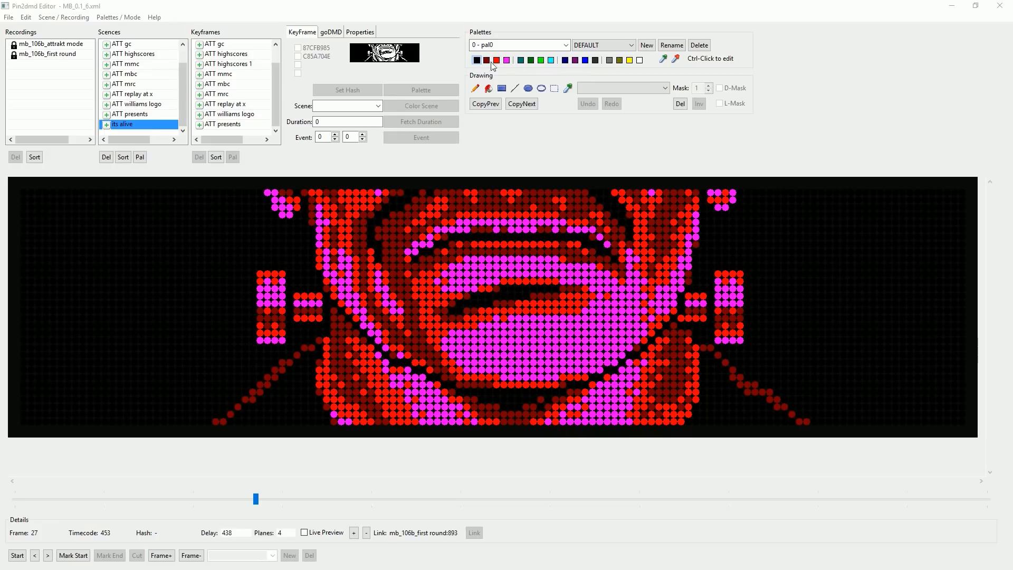
Preview the face frame in the torso, its alive ini part 1, highest scores and gc palettes.
left_click(565, 45)
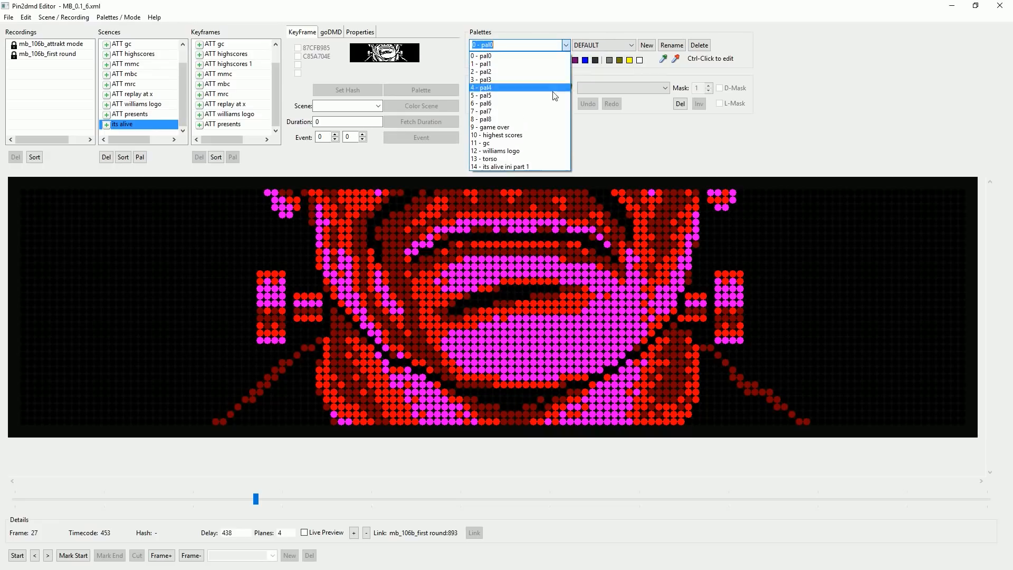
left_click(510, 159)
left_click(565, 45)
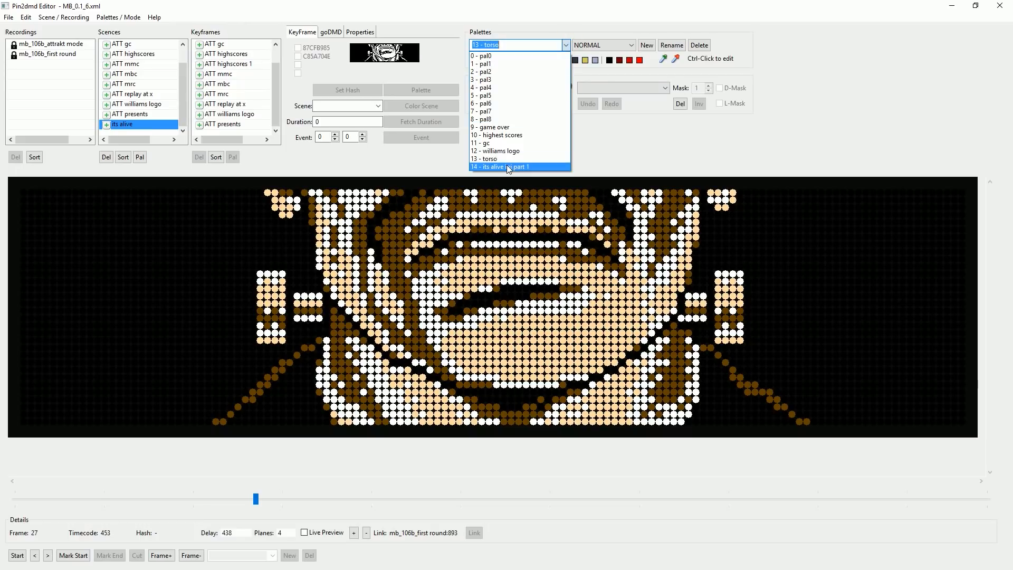
left_click(510, 167)
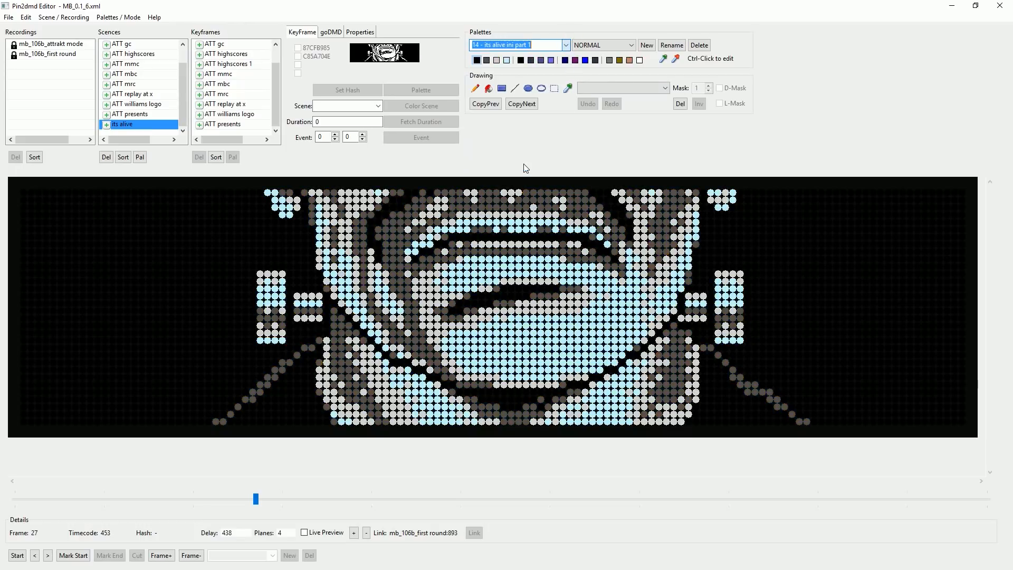
left_click(566, 45)
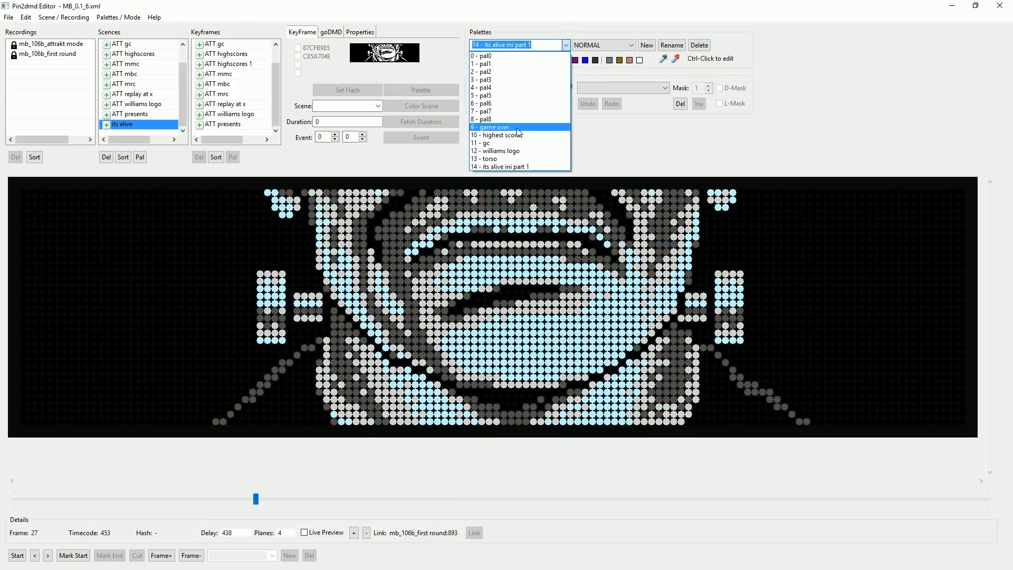
left_click(515, 135)
left_click(565, 45)
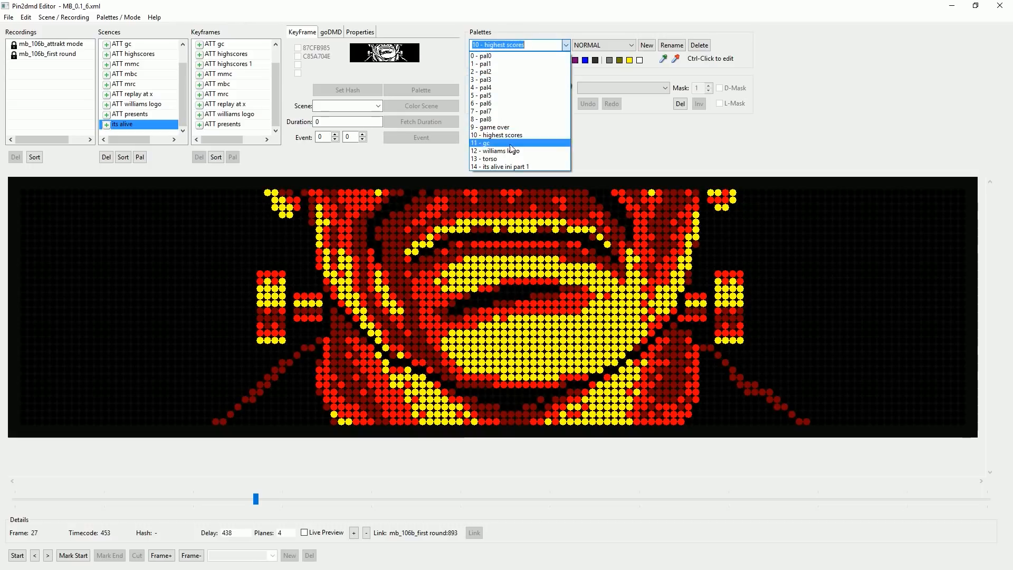
left_click(514, 149)
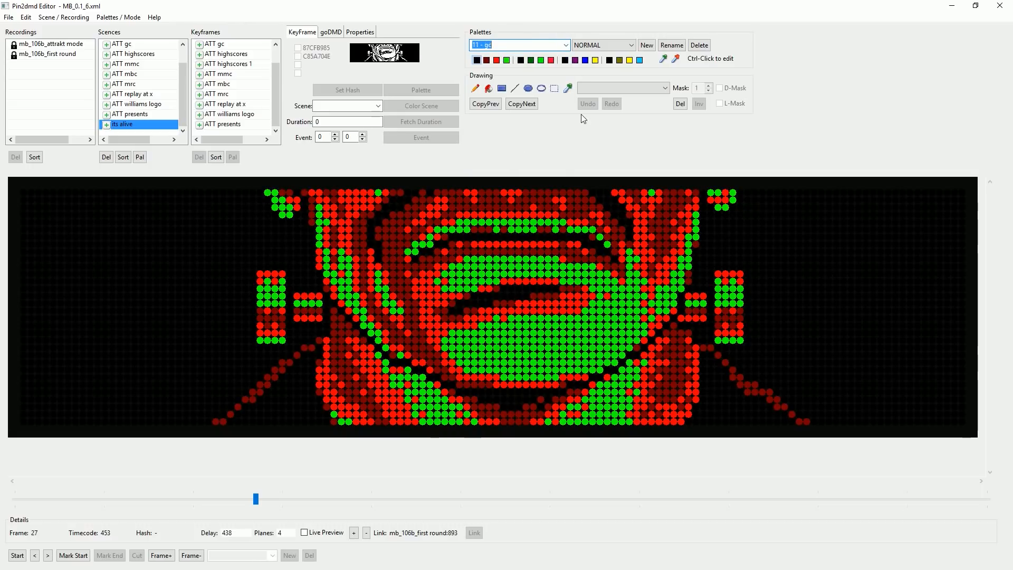
Create a new palette from the game over palette, rename it its alive and assign it to the its alive scene.
left_click(565, 45)
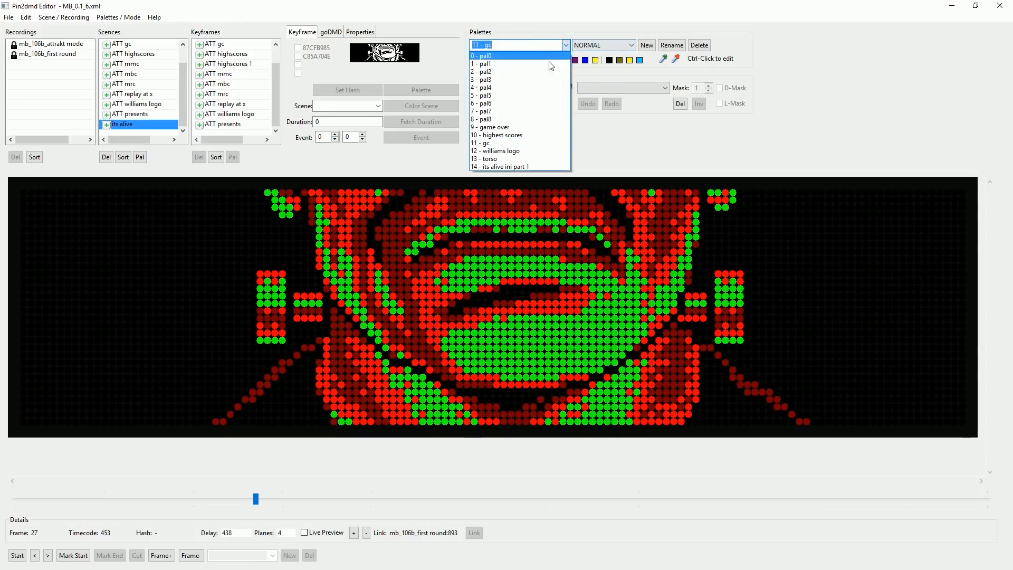
left_click(515, 128)
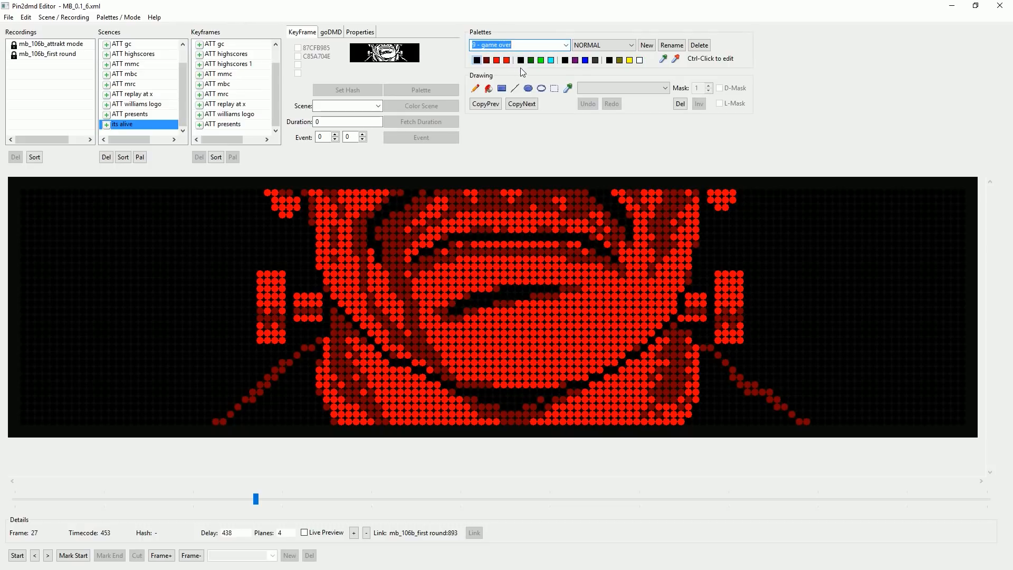
left_click(647, 46)
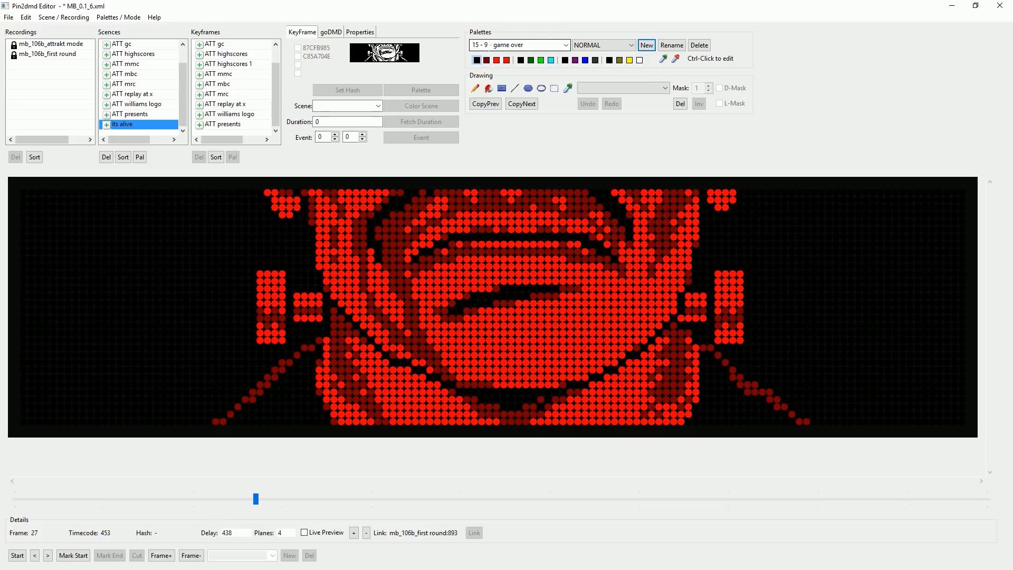
left_click(502, 46)
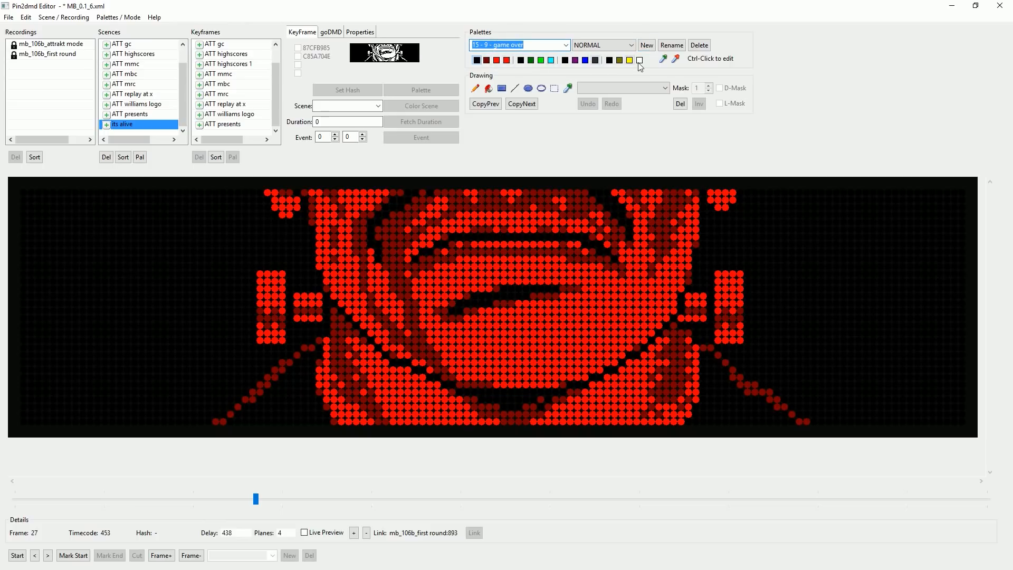
left_click_drag(484, 45, 524, 45)
type("its")
left_click(672, 45)
left_click(142, 157)
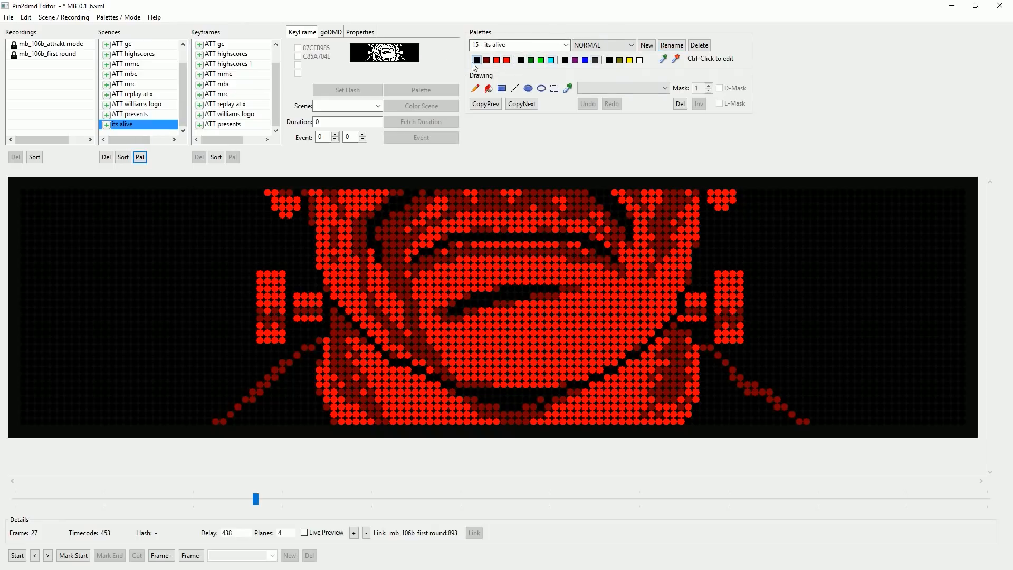
Set the fourth colour of the its alive palette's first group to bright green 48FF00.
left_click(507, 60, "ctrl")
left_click_drag(229, 240, 230, 210)
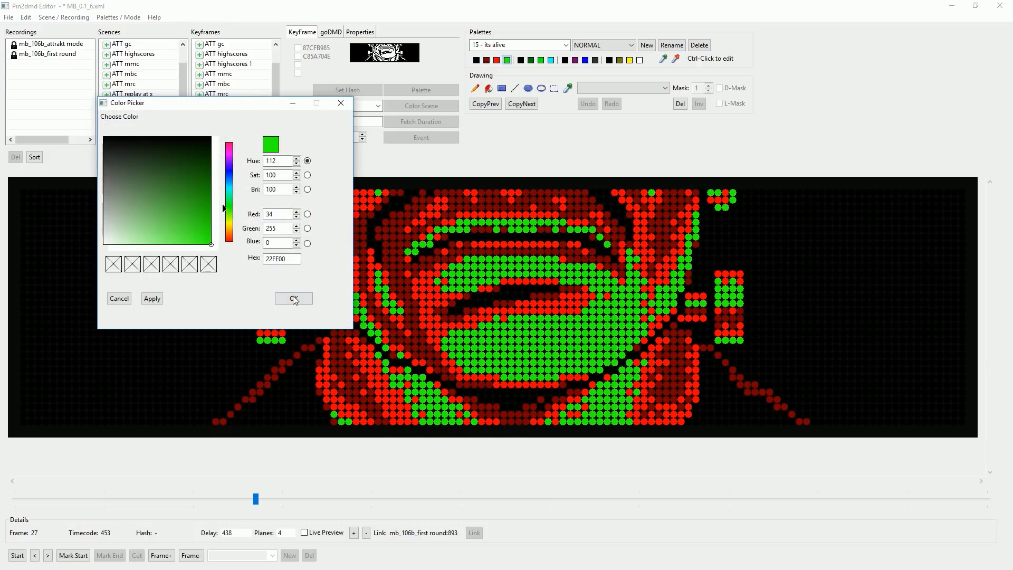
left_click(205, 222)
left_click_drag(207, 224, 212, 244)
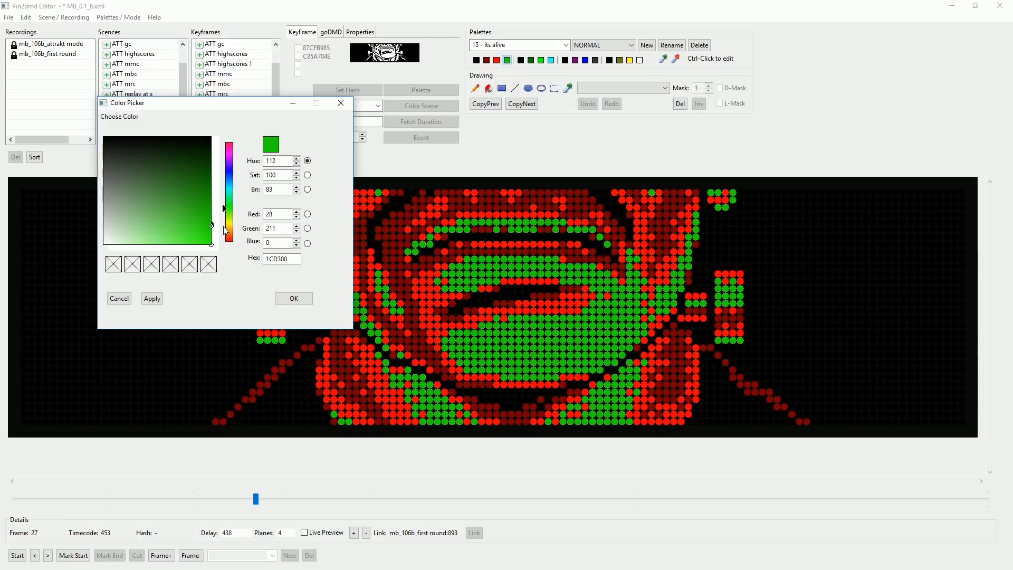
left_click(230, 208)
left_click(230, 216)
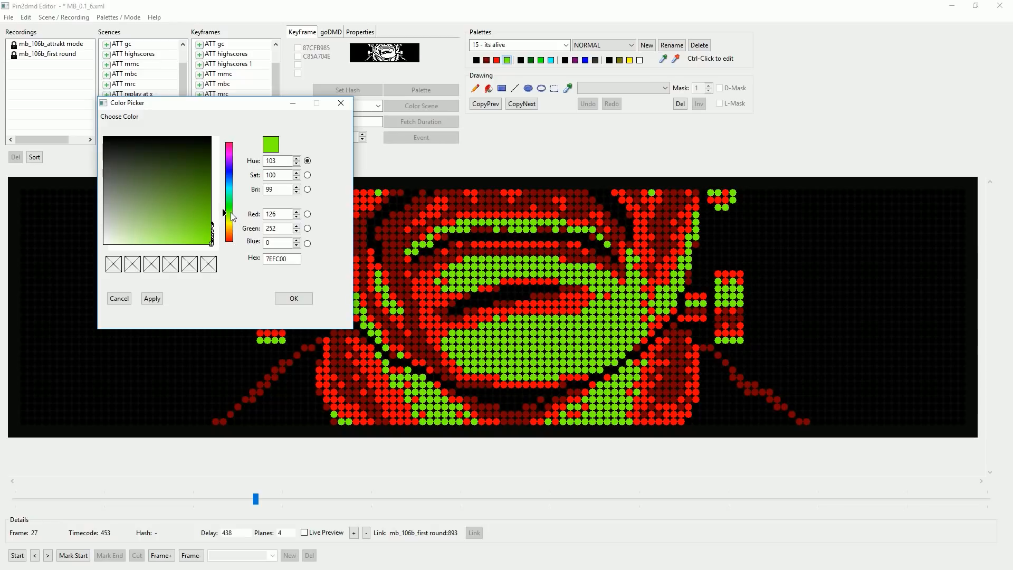
left_click(232, 213)
left_click_drag(211, 230, 212, 246)
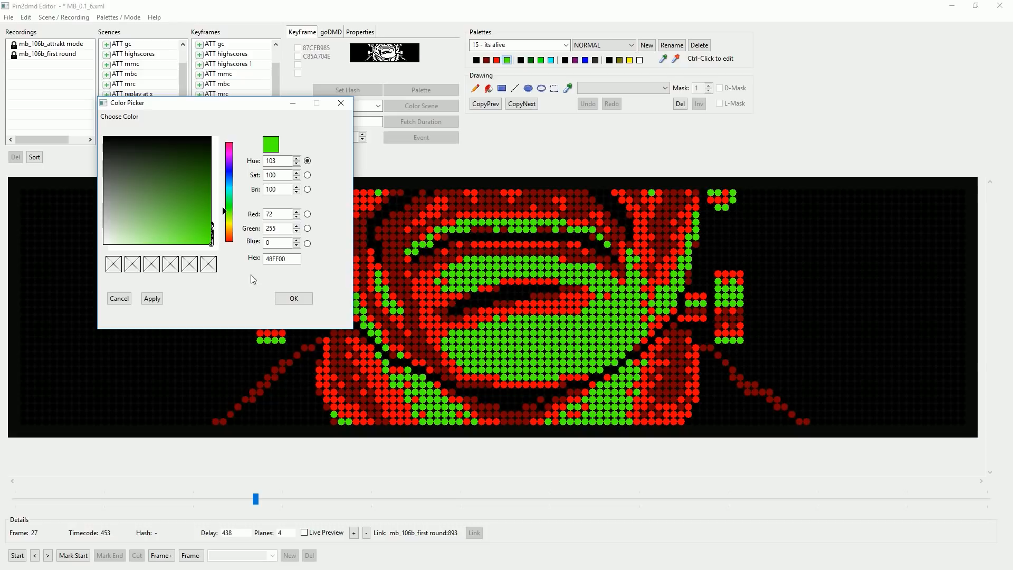
left_click(294, 298)
Set the first group's third colour to medium green 2DA000 and its second colour to dark green 1B6100.
left_click(497, 60, "ctrl")
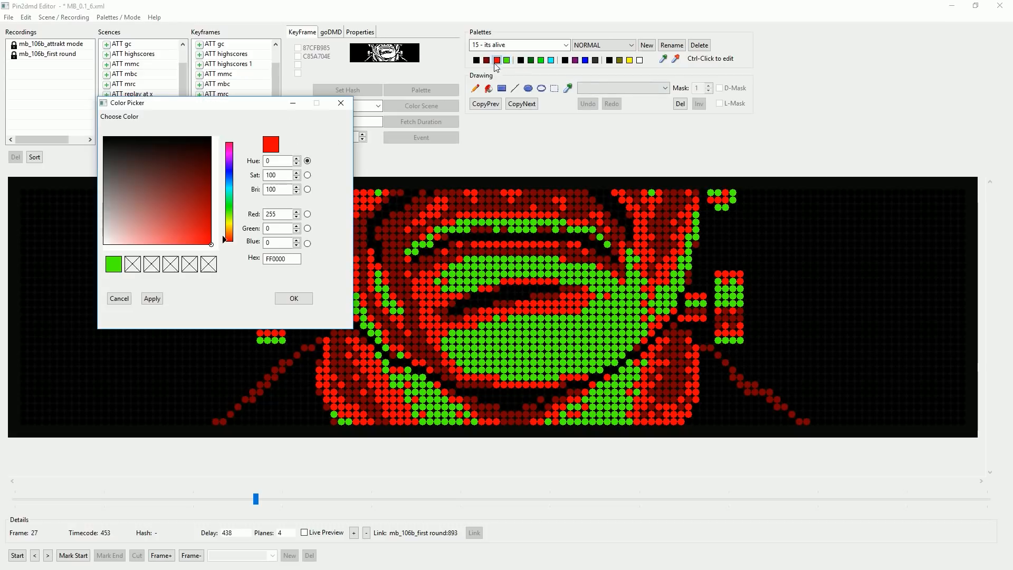
left_click(113, 264)
left_click_drag(165, 226, 222, 211)
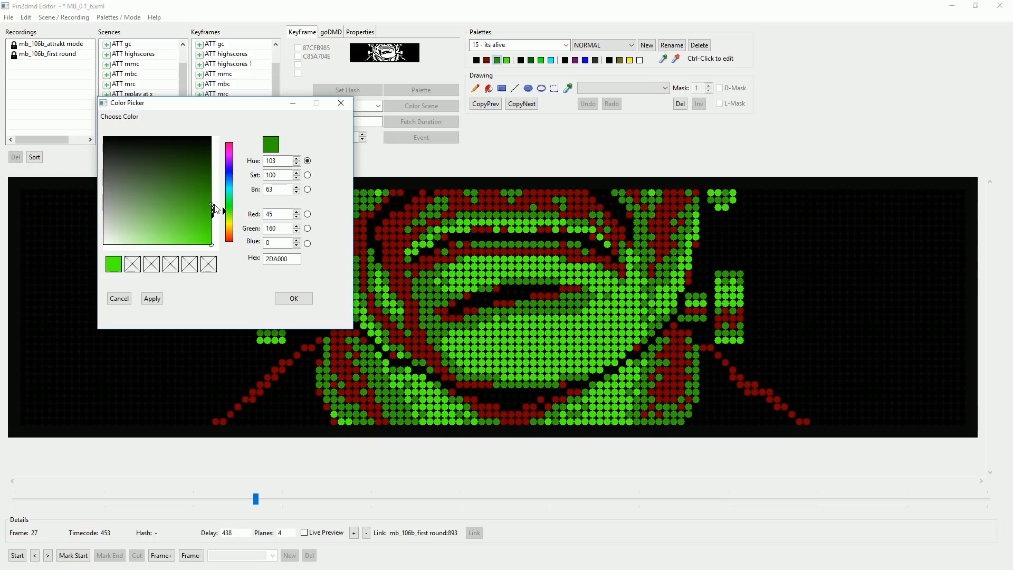
left_click(294, 299)
left_click(486, 59, "ctrl")
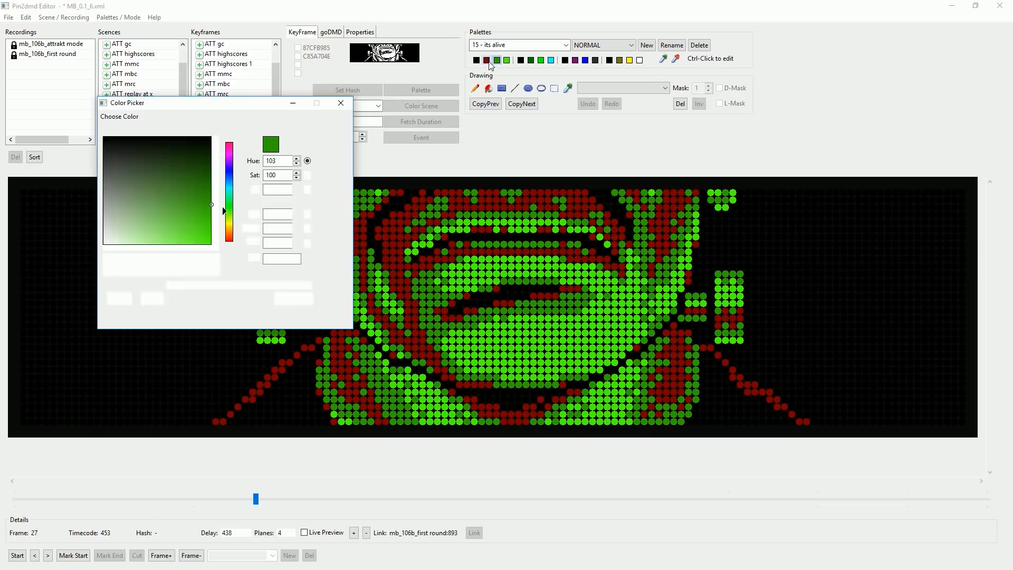
left_click(114, 264)
mouse_move(206, 189)
left_mouse_down()
mouse_move(228, 173)
mouse_move(228, 183)
left_mouse_up()
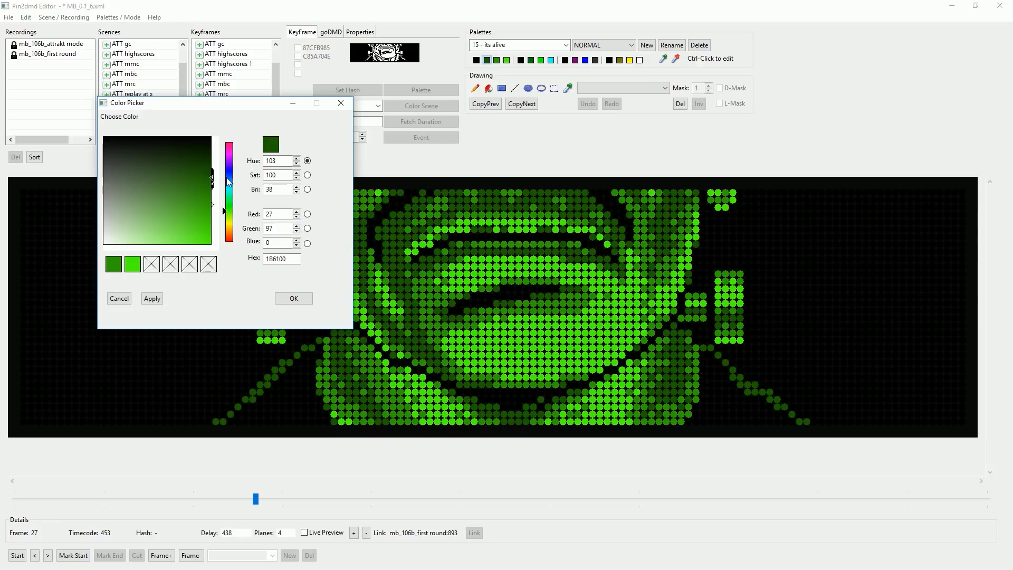
left_click(294, 299)
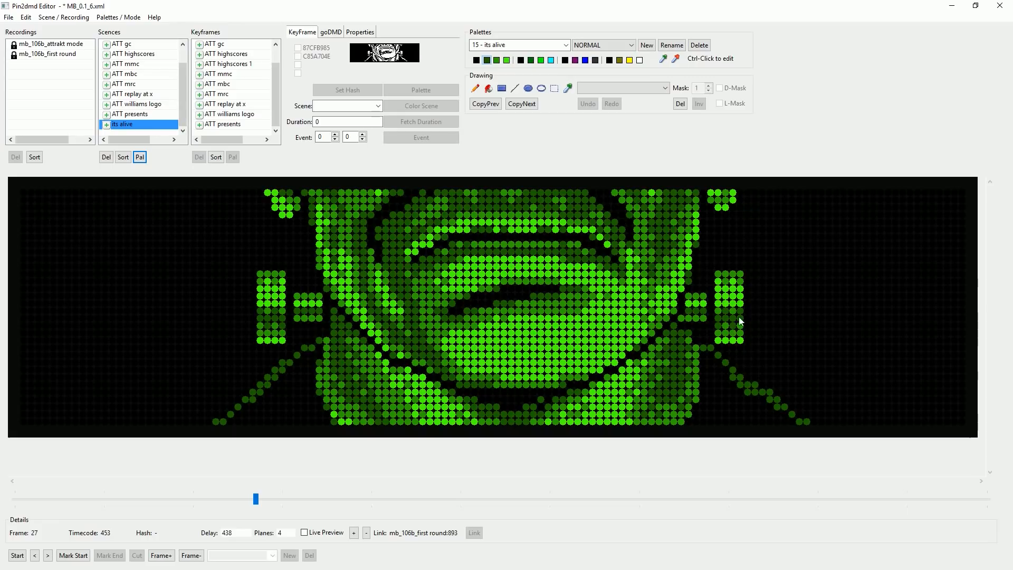
Set the second group's fourth colour to light grey DCDCDC and its third colour to a medium grey.
left_click(552, 62, "ctrl")
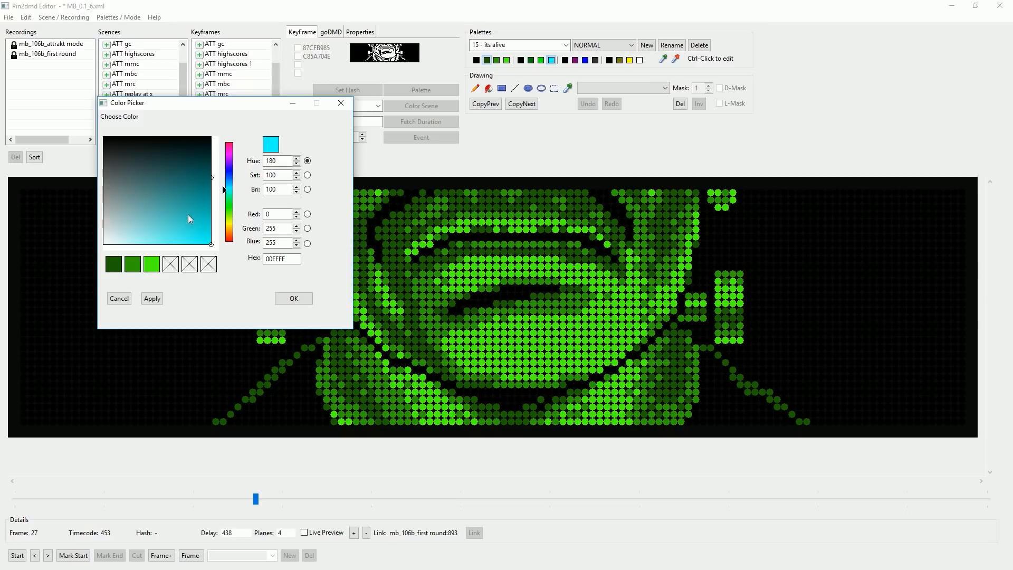
left_click_drag(137, 184, 45, 226)
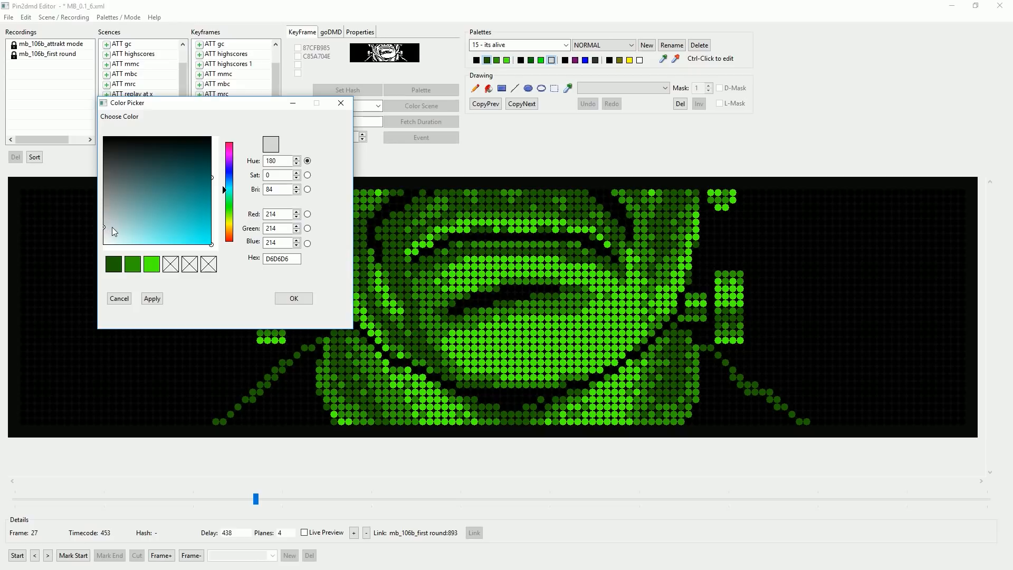
left_click(290, 300)
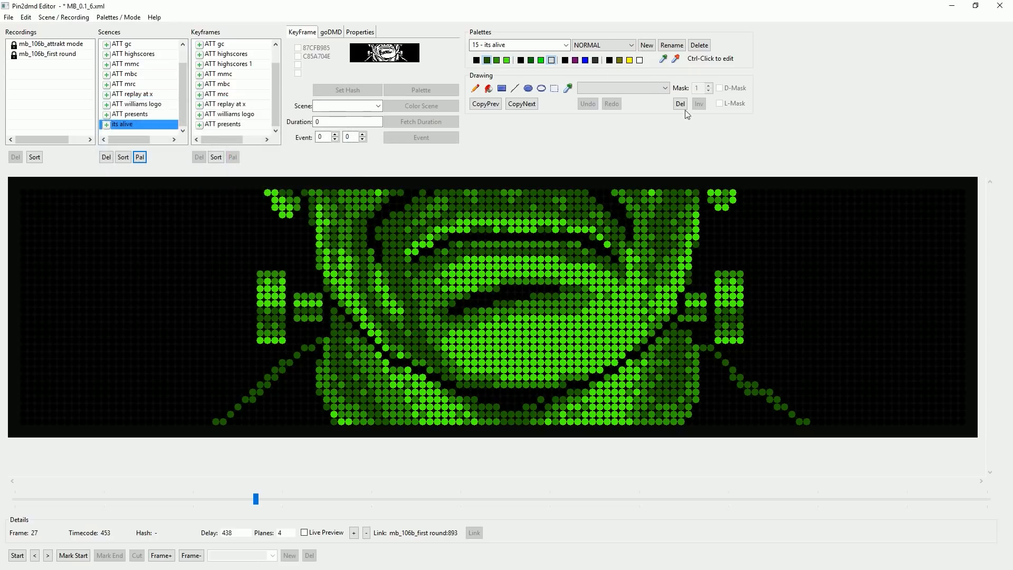
left_click(541, 61, "ctrl")
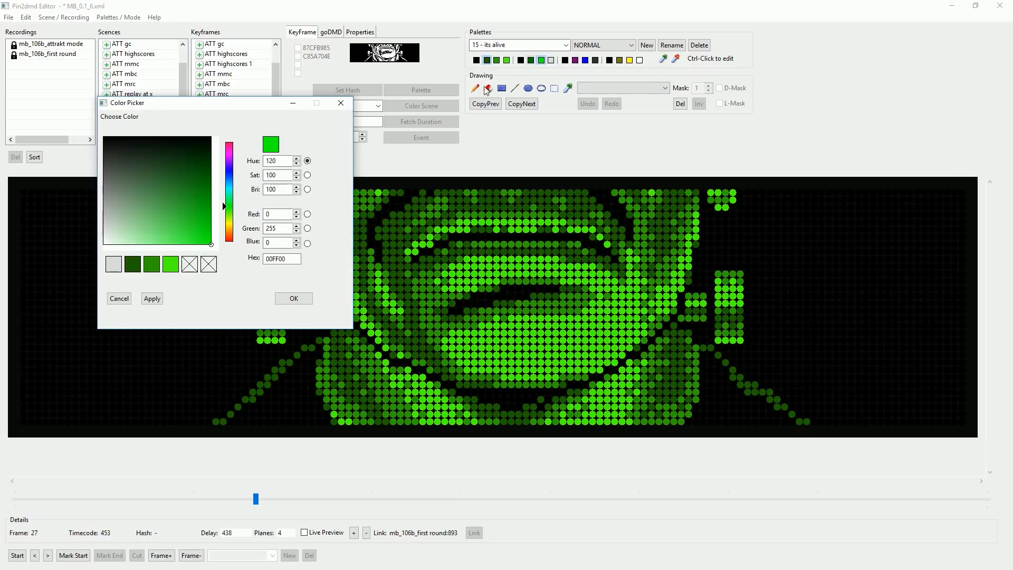
left_click(116, 268)
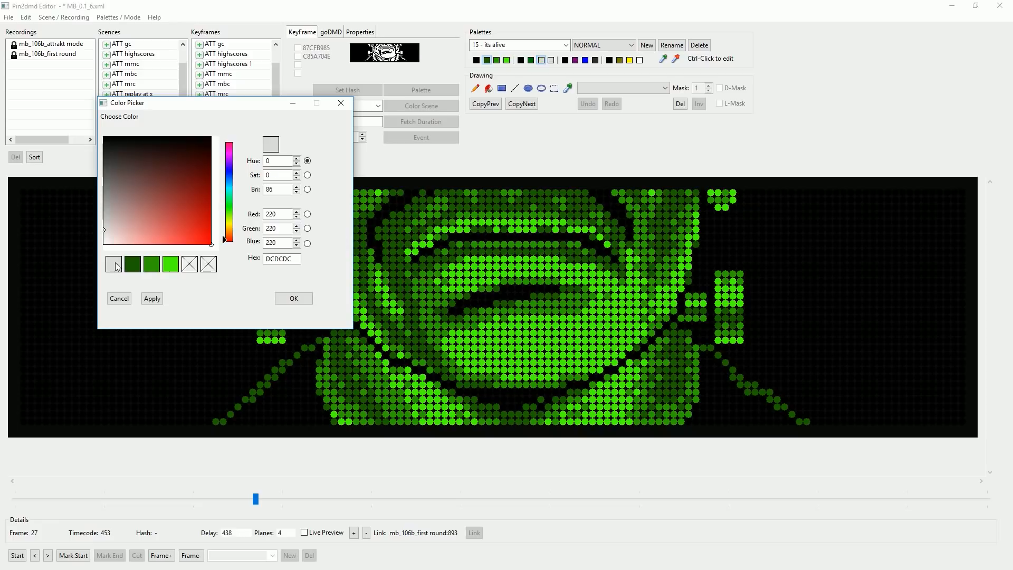
left_click_drag(103, 204, 87, 189)
left_click(280, 298)
Set the second group's second colour to dark grey 494949 and keep its first colour black.
left_click(531, 60, "ctrl")
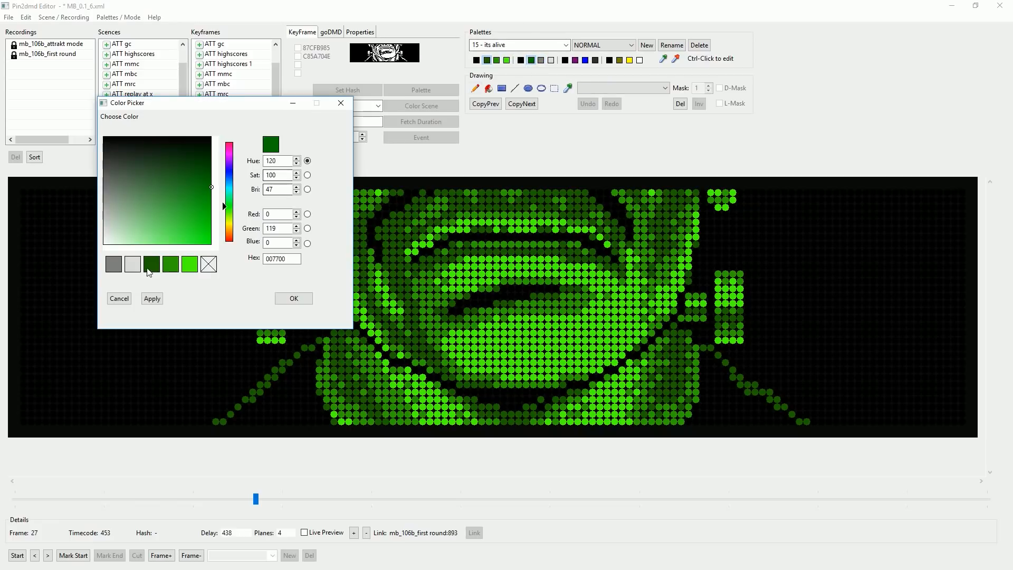
left_click(114, 265)
left_click(127, 183)
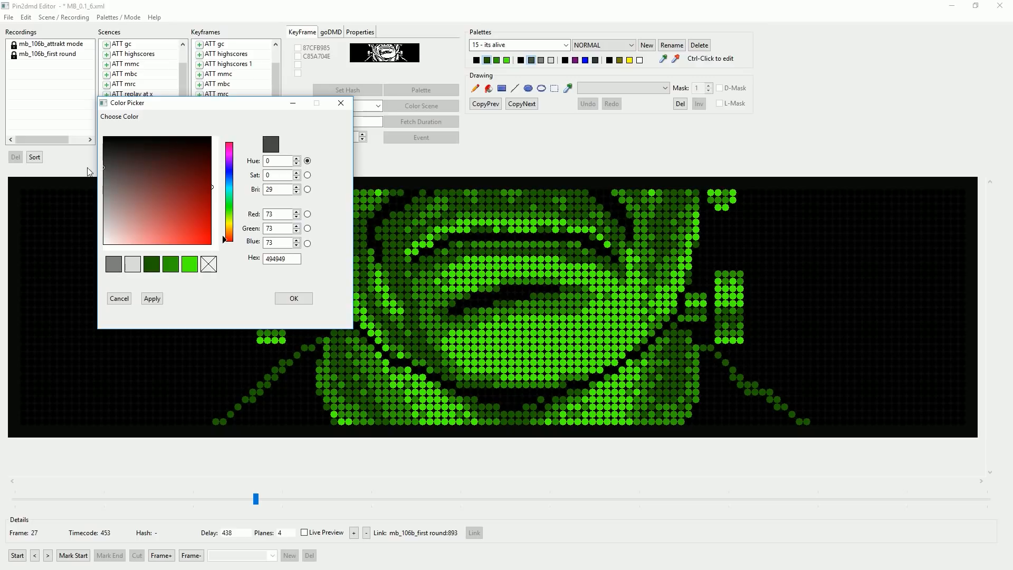
left_click(294, 299)
left_click(521, 60, "ctrl")
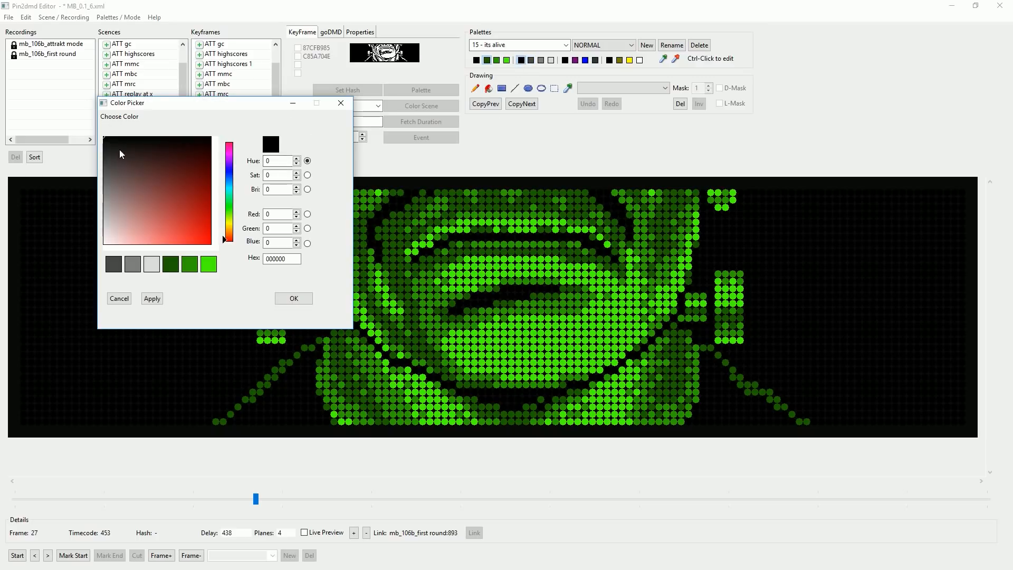
left_click(290, 296)
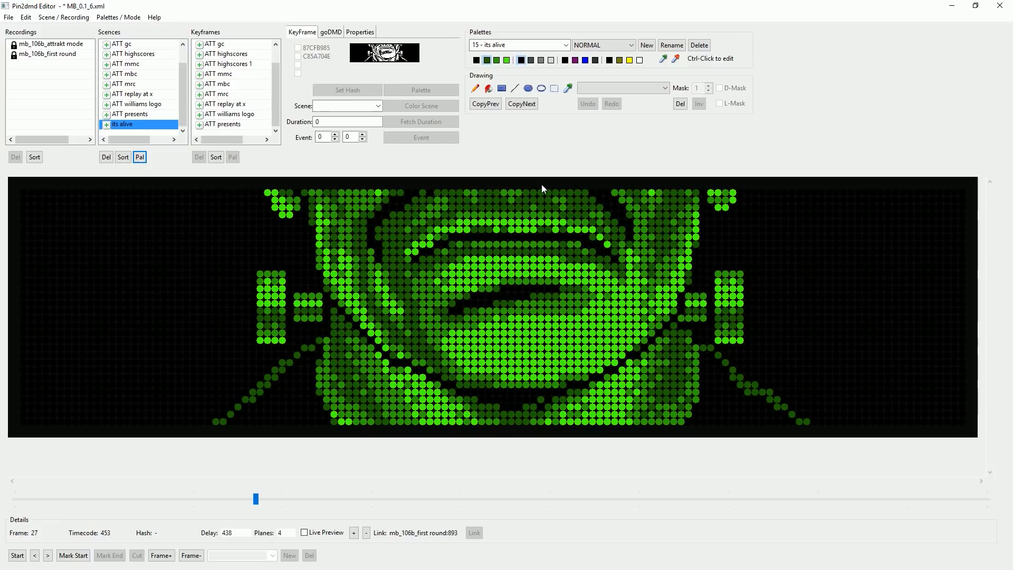
Recolour the neck bolts on both sides of the face with the grey colour group using filled rectangles.
left_click(502, 89)
left_click_drag(716, 273, 744, 342)
left_click_drag(688, 295, 713, 324)
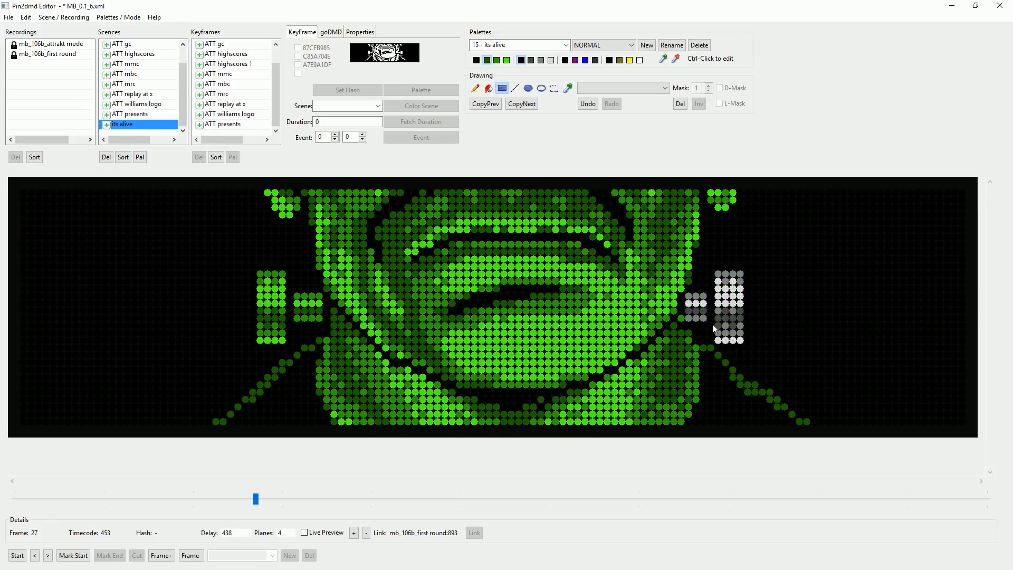
left_click(681, 318)
left_click_drag(258, 272, 287, 341)
left_click_drag(298, 301, 315, 322)
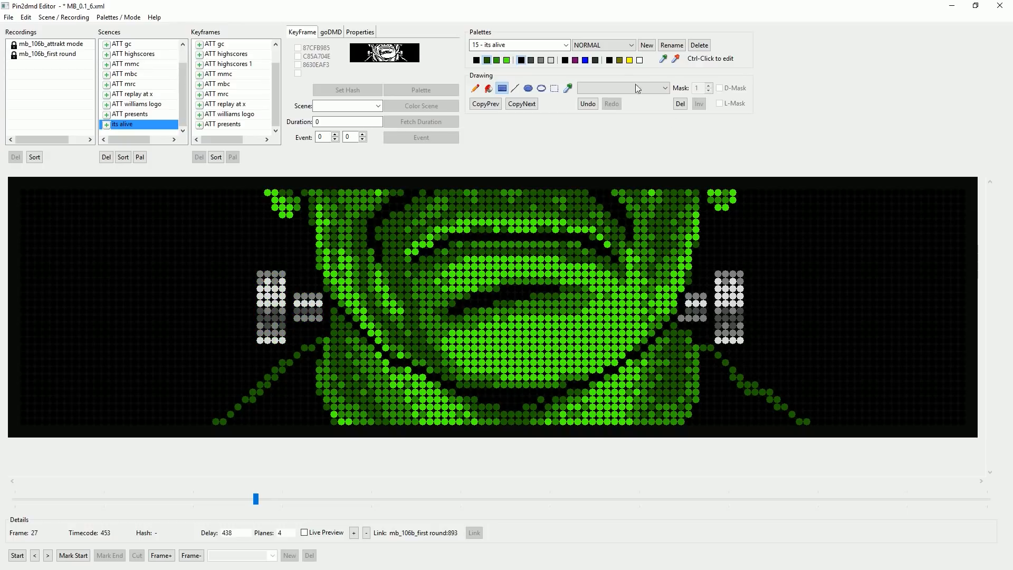
Set the third group's fourth colour to a light blue-grey with hue 198.
left_click(595, 60, "ctrl")
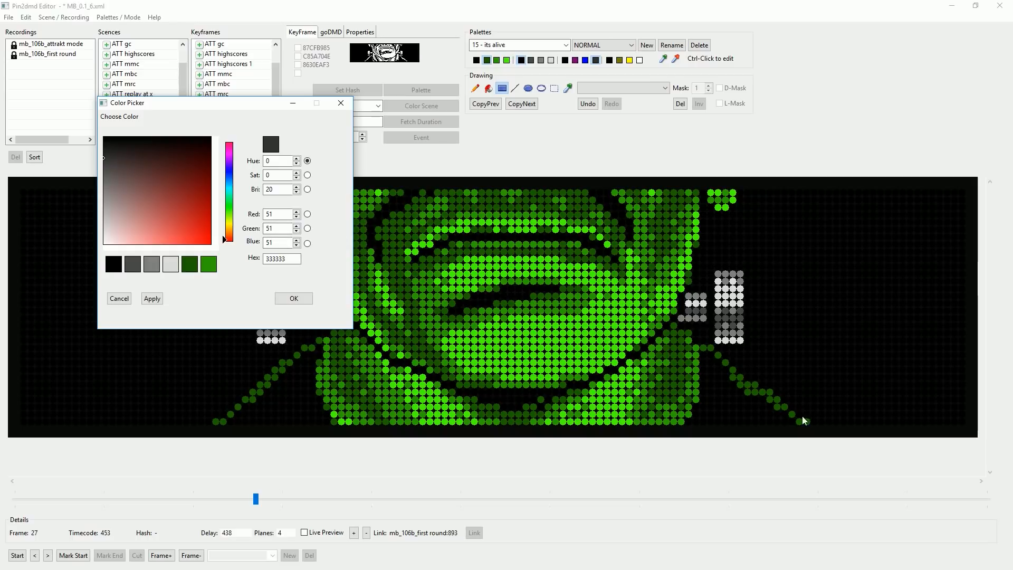
left_click(230, 185)
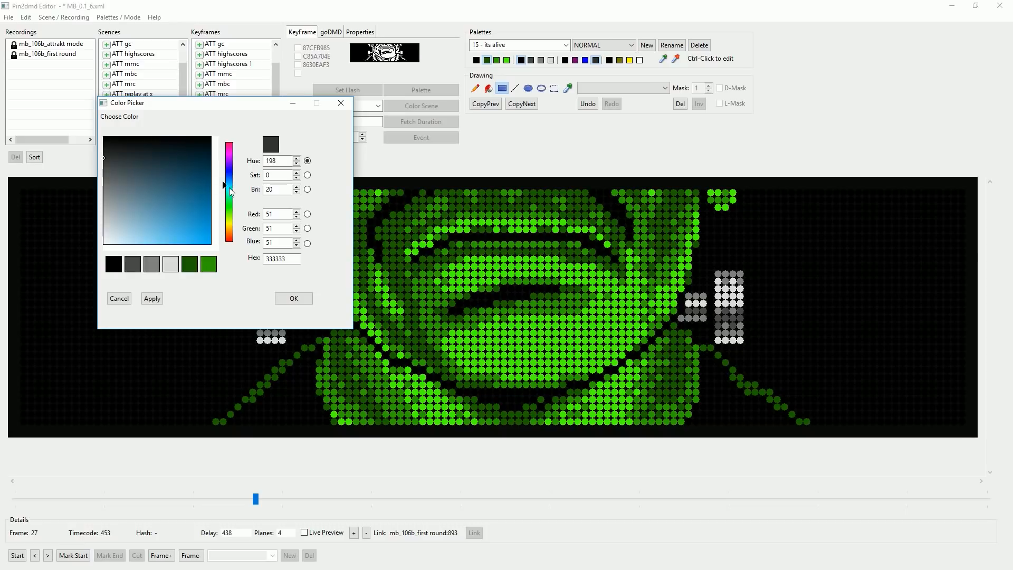
left_click(104, 217)
mouse_move(202, 217)
left_mouse_down()
mouse_move(212, 221)
mouse_move(144, 214)
left_mouse_up()
left_click_drag(141, 213, 135, 212)
left_click(291, 297)
Set the third group's third colour to blue-grey 607B86 and its second colour to darker blue-grey 405056.
left_click(583, 61, "ctrl")
left_click(113, 264)
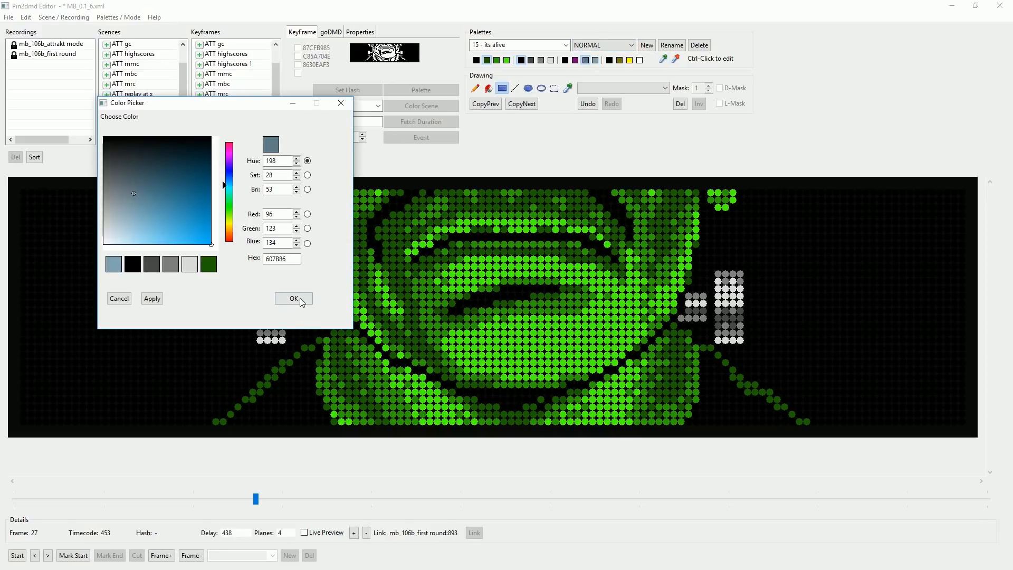
left_click(298, 299)
left_click(575, 60, "ctrl")
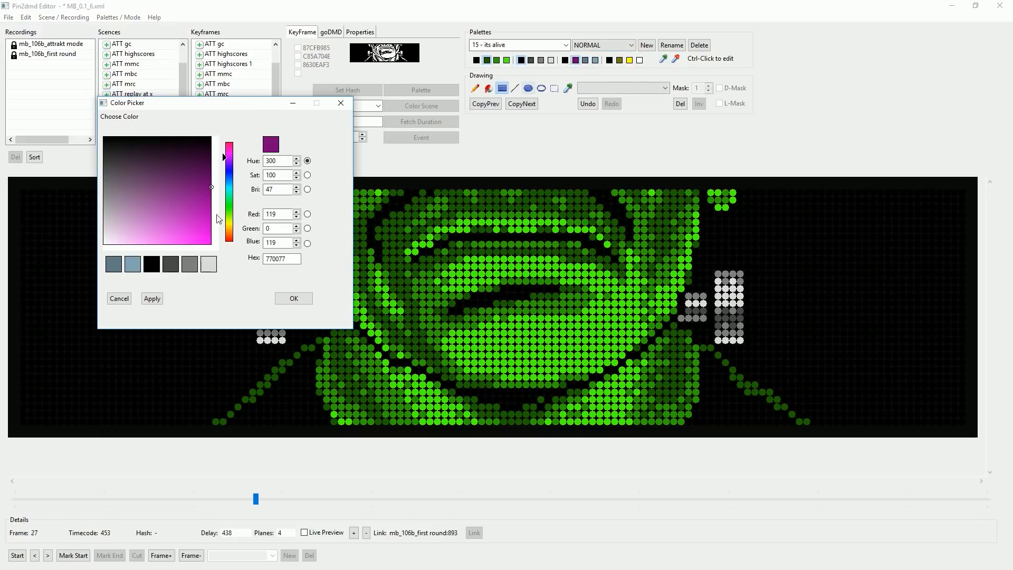
left_click(113, 264)
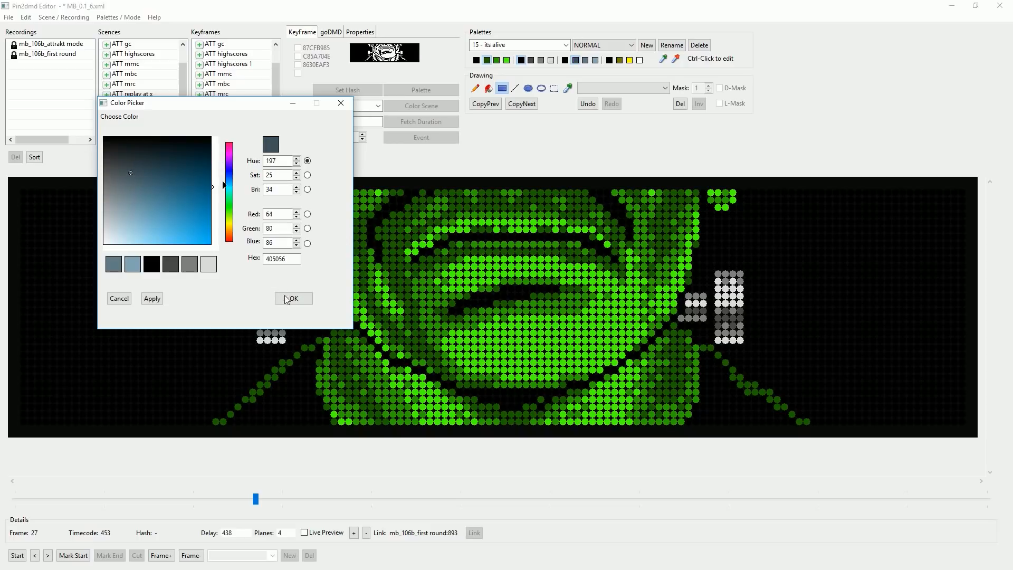
left_click(288, 298)
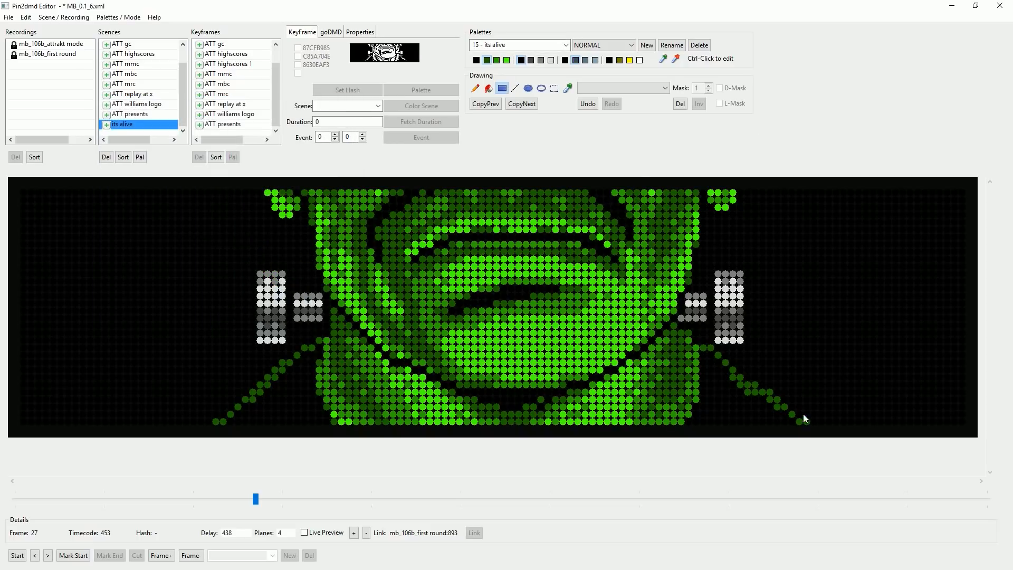
Recolour the diagonal lines on both sides below the neck bolts with the third colour group using filled rectangles.
left_click_drag(701, 348, 817, 431)
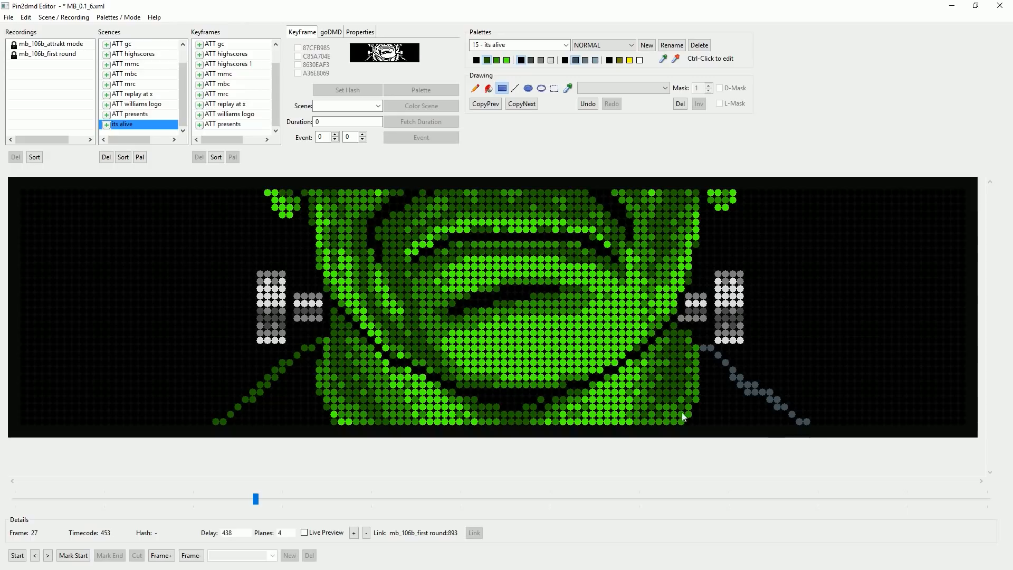
left_click_drag(319, 341, 312, 349)
left_click_drag(182, 434, 182, 433)
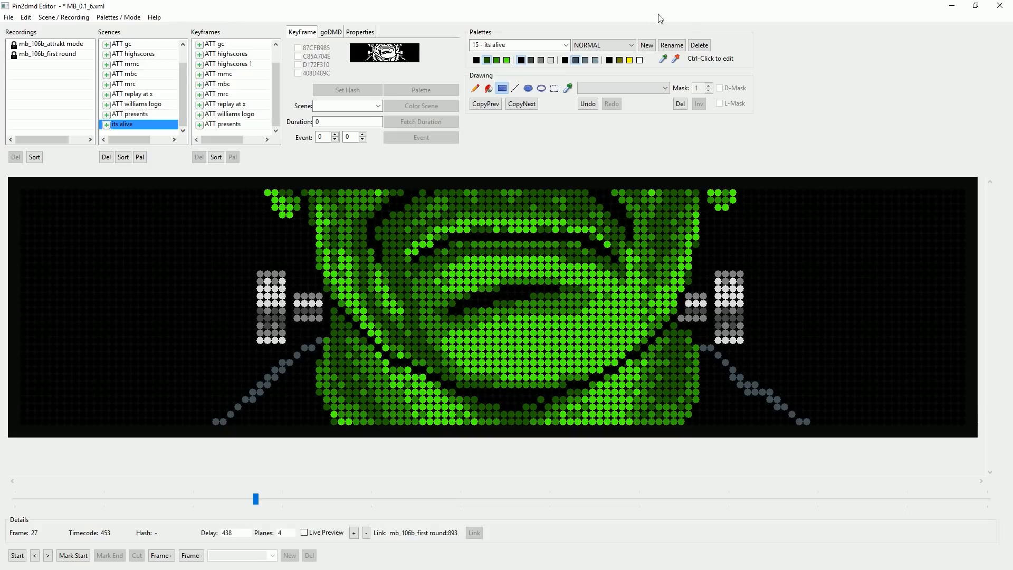
Set the third group's fourth colour to a more saturated light blue and its third colour to blue 3B6A7E.
left_click(596, 61, "ctrl")
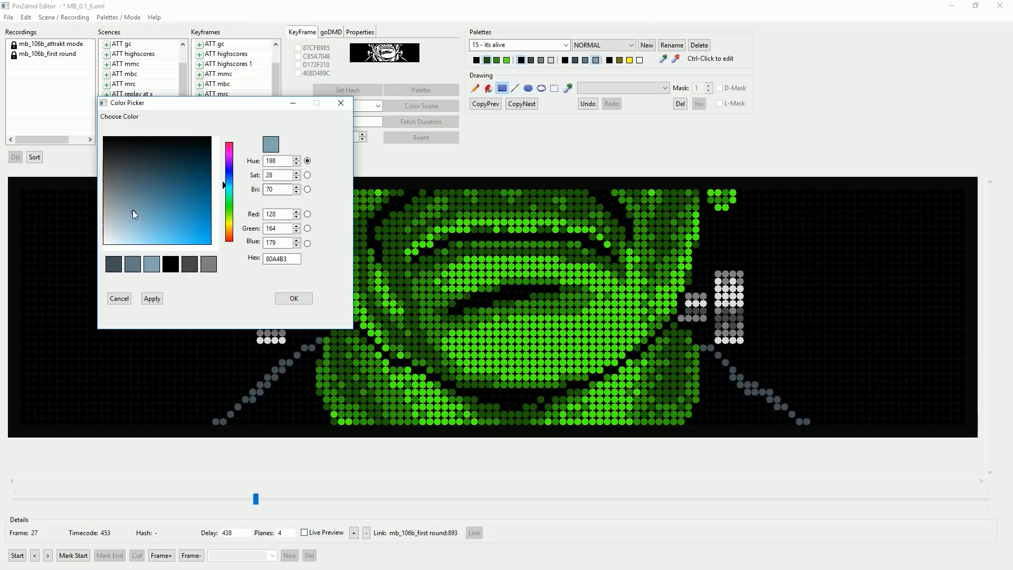
left_click(149, 212)
left_click(294, 298)
left_click(585, 60, "ctrl")
left_click(152, 192)
left_click(160, 189)
left_click(285, 296)
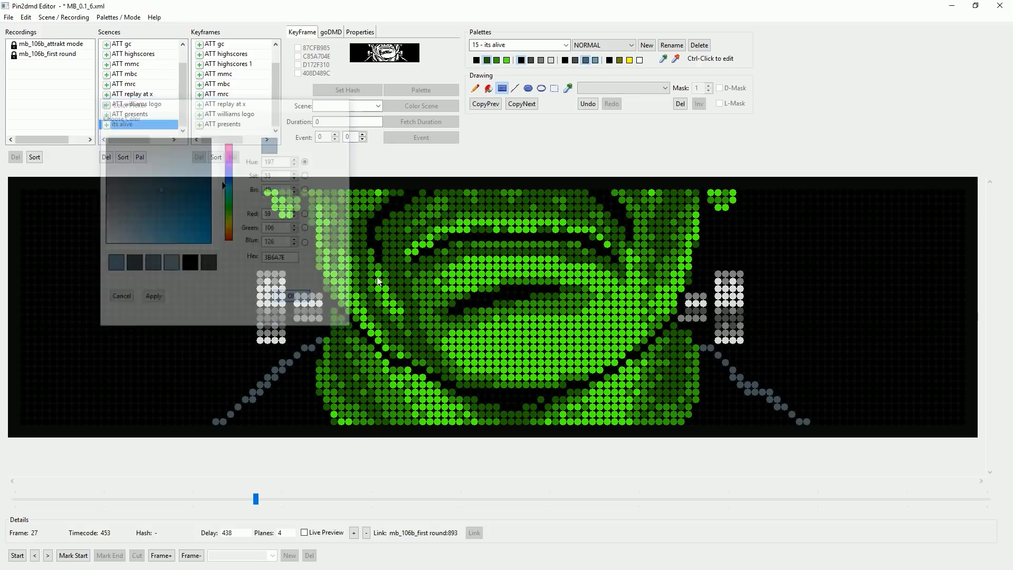
Set the third group's second colour to dark blue 1D4E60.
left_click(575, 60, "ctrl")
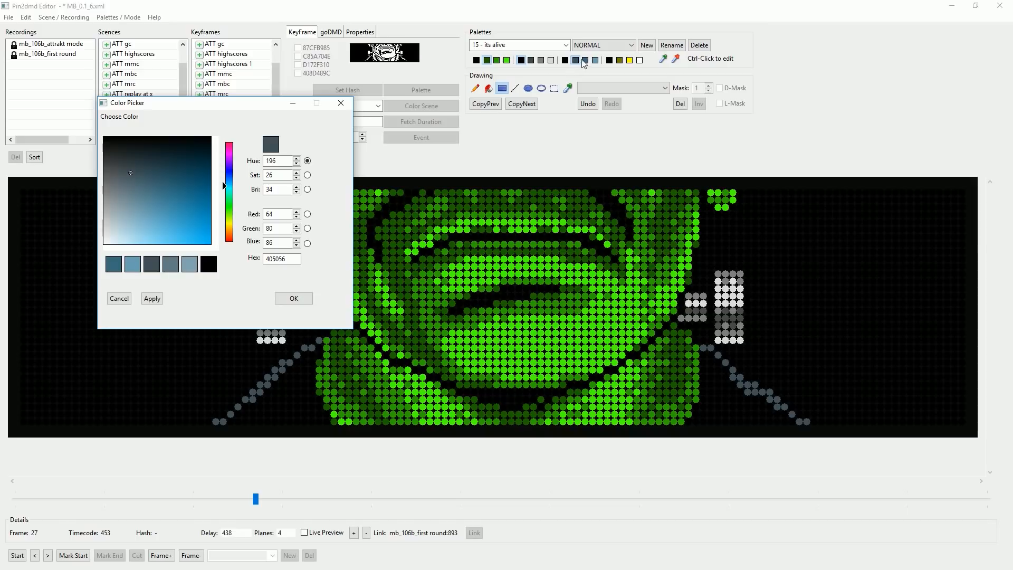
left_click(157, 177)
left_click(179, 179)
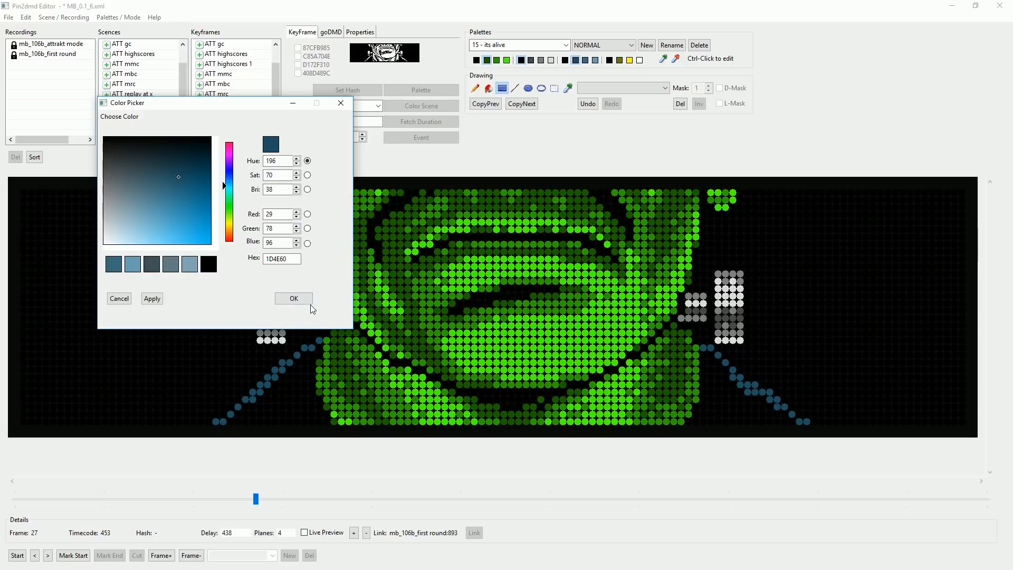
left_click(296, 300)
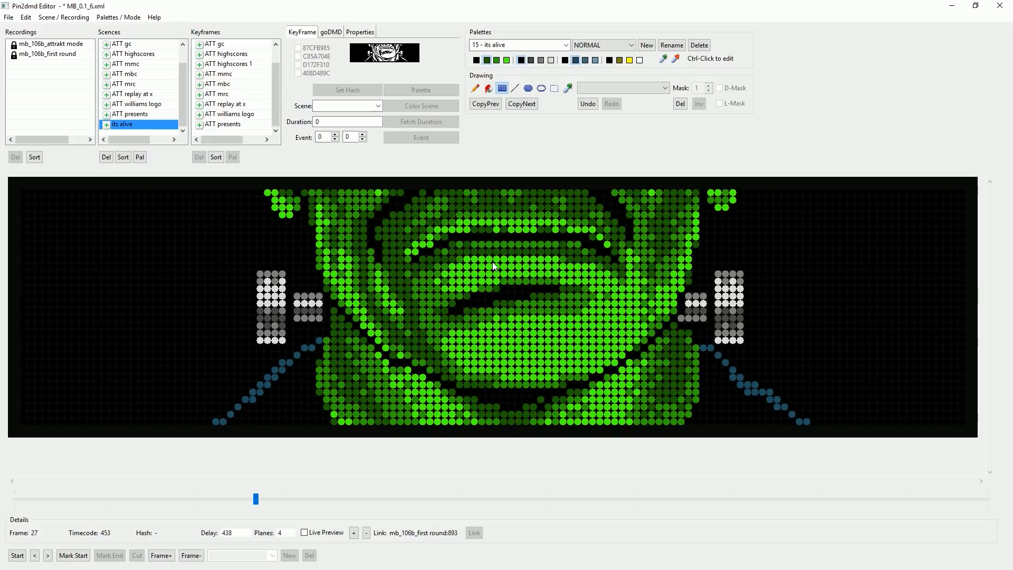
Recolour the entire lightning image of frame 30 white with the fourth colour group using one filled rectangle.
left_click(48, 556)
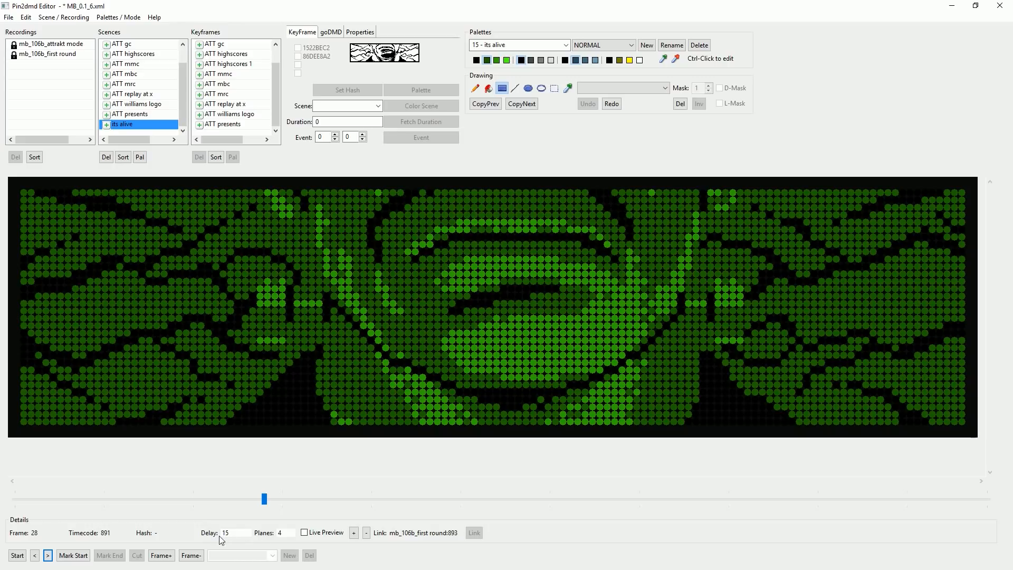
left_click(48, 556)
left_click(48, 556)
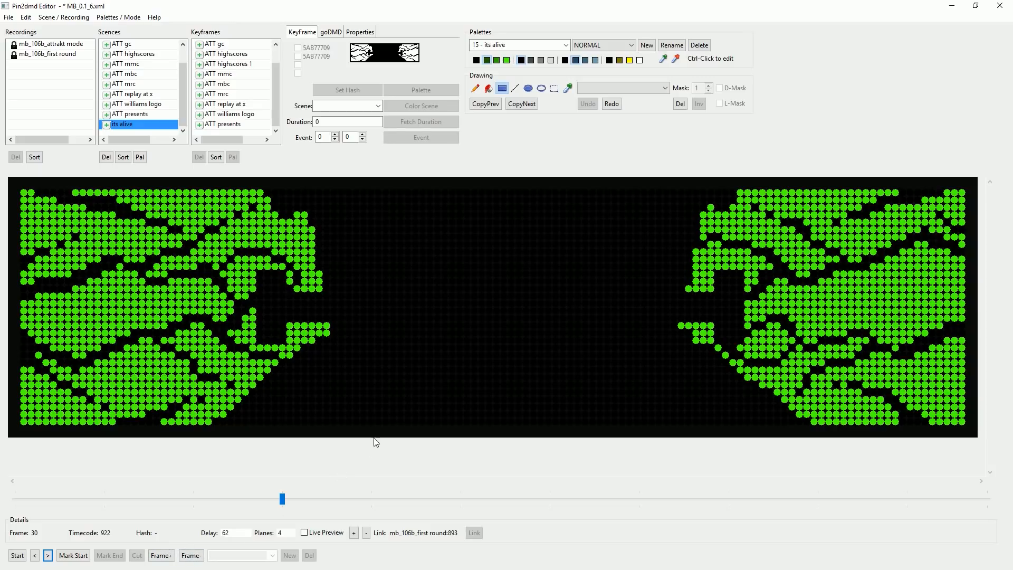
key("ctrl+v")
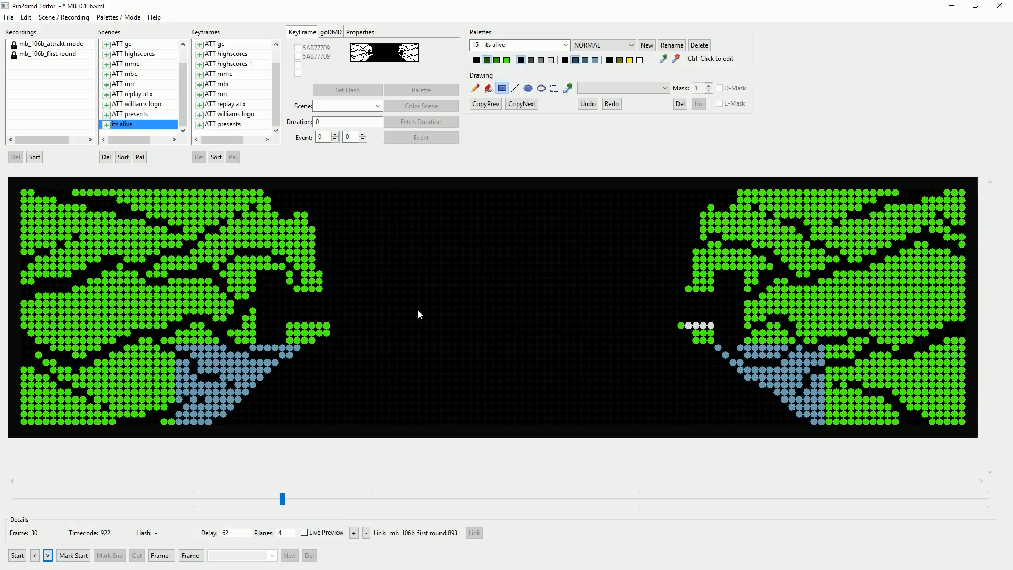
left_click(585, 104)
left_click(640, 60)
left_click_drag(16, 191, 969, 429)
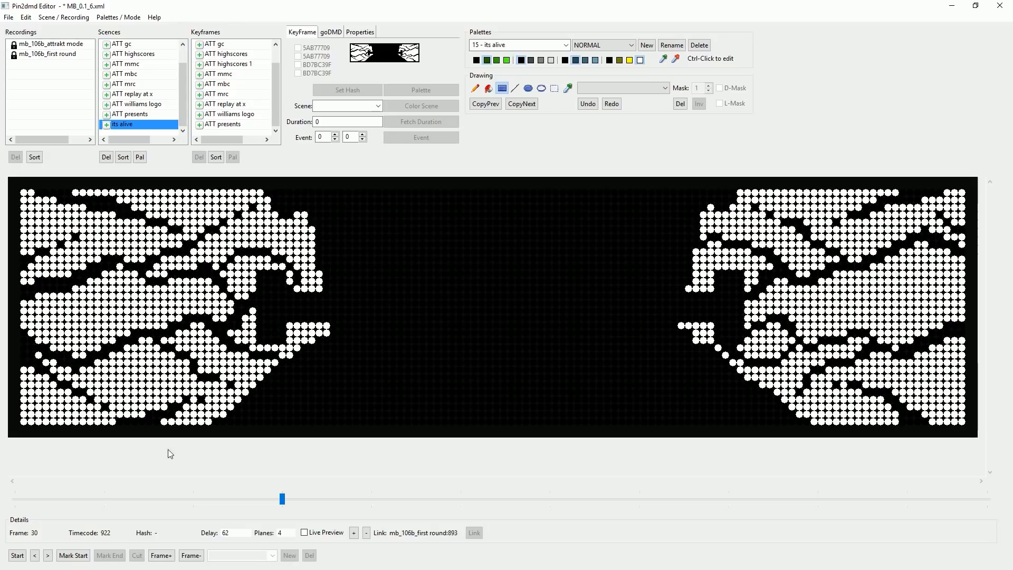
Go to frame 33 and paste the copied bolt and diagonal line colouring onto it.
left_click(48, 556)
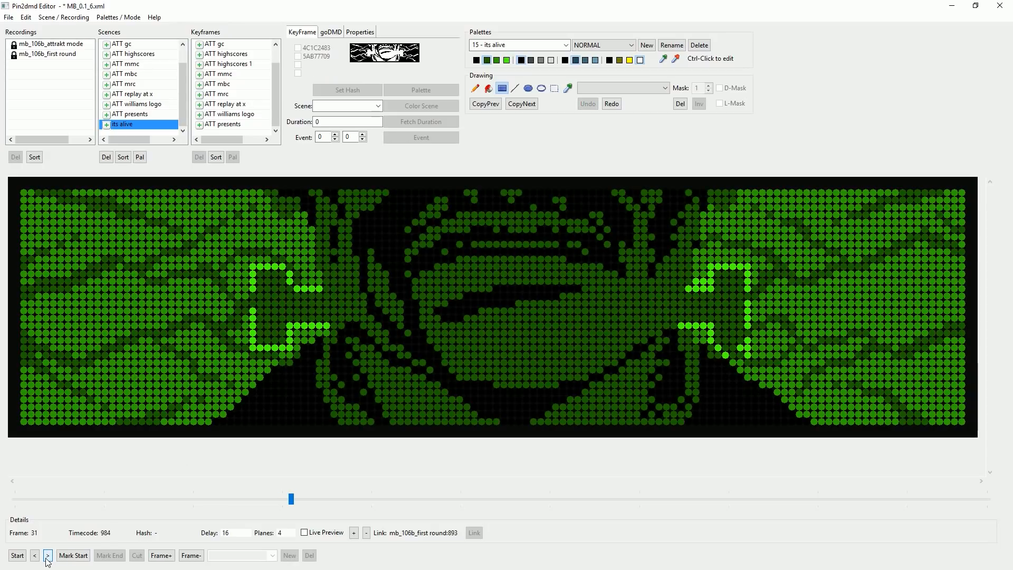
left_click(48, 556)
left_click(48, 556)
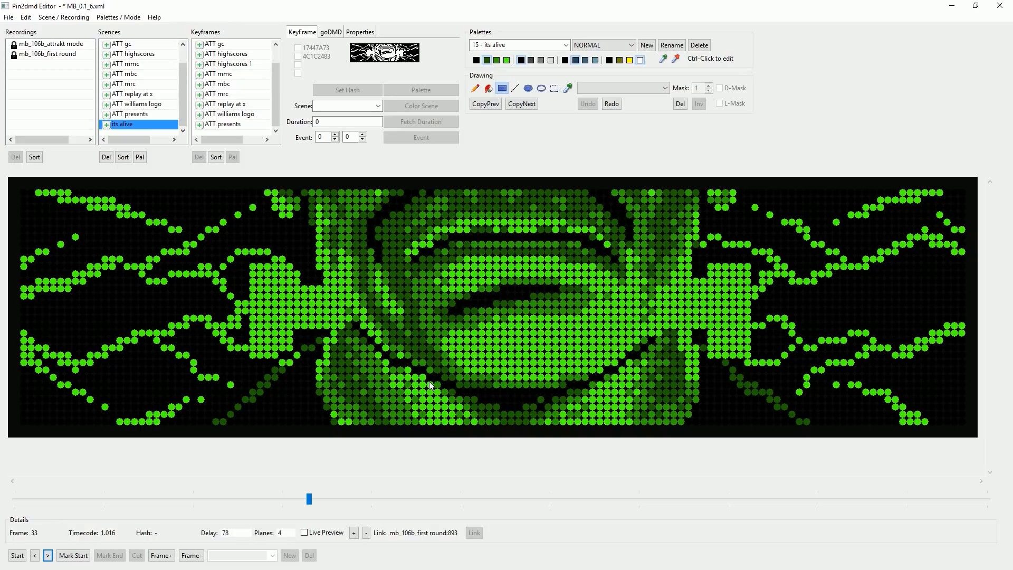
key("ctrl+v")
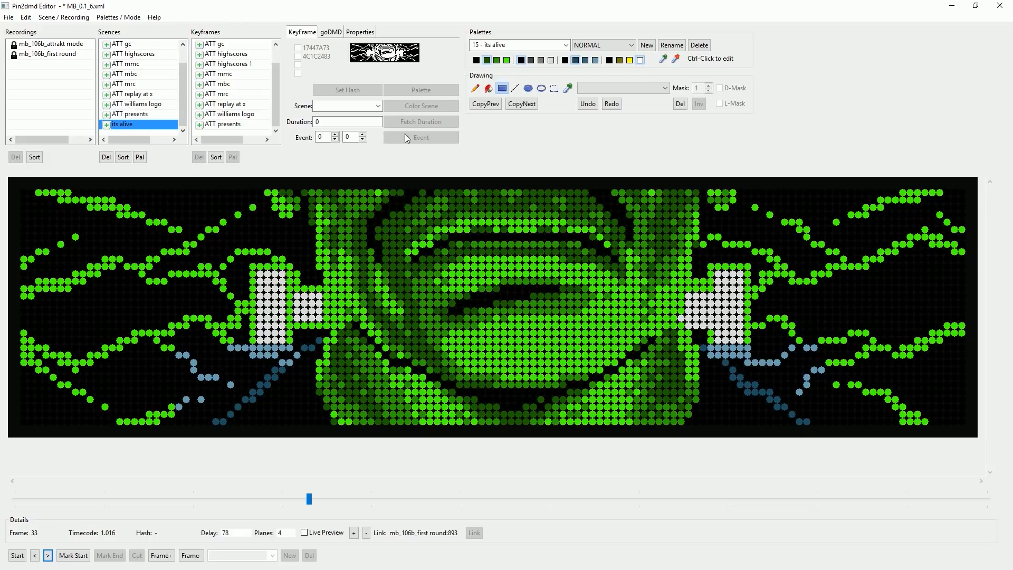
Extend the light grey group over the full glowing neck bolts on both sides of frame 33 with filled rectangles.
left_click(551, 61)
left_click_drag(255, 271, 291, 347)
left_click_drag(708, 264, 757, 359)
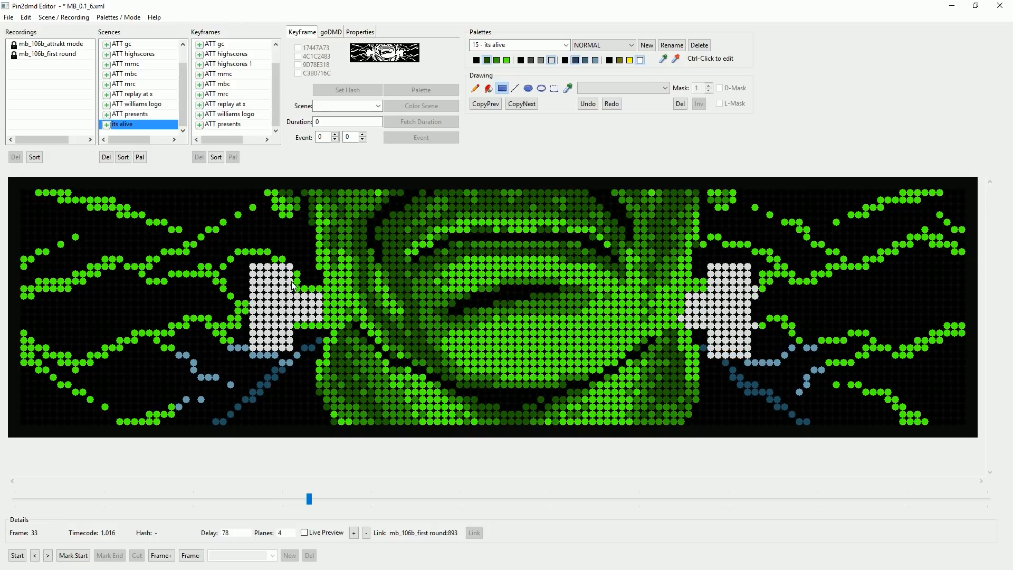
left_click(305, 294)
left_click_drag(305, 294, 327, 327)
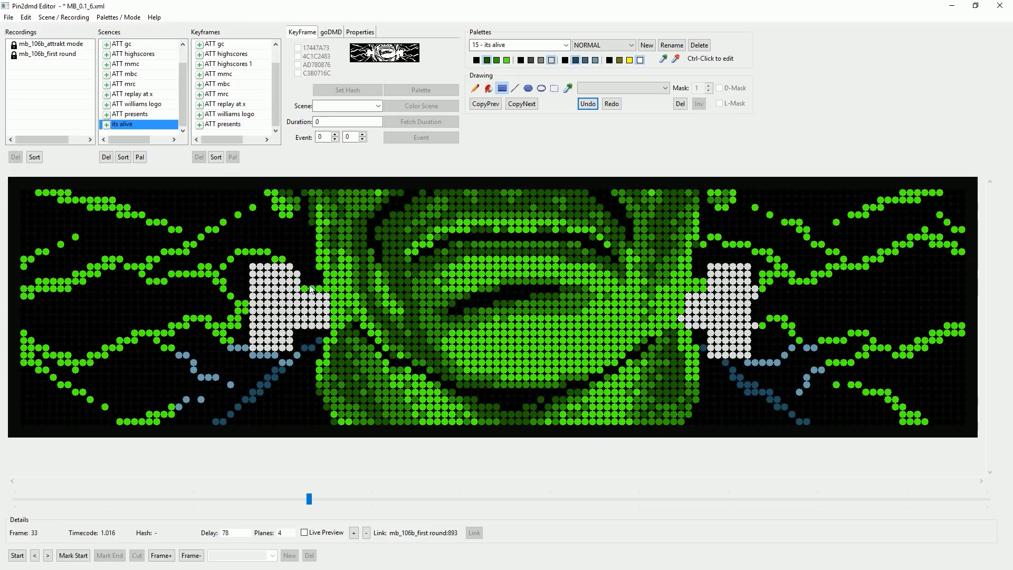
left_click_drag(688, 289, 742, 294)
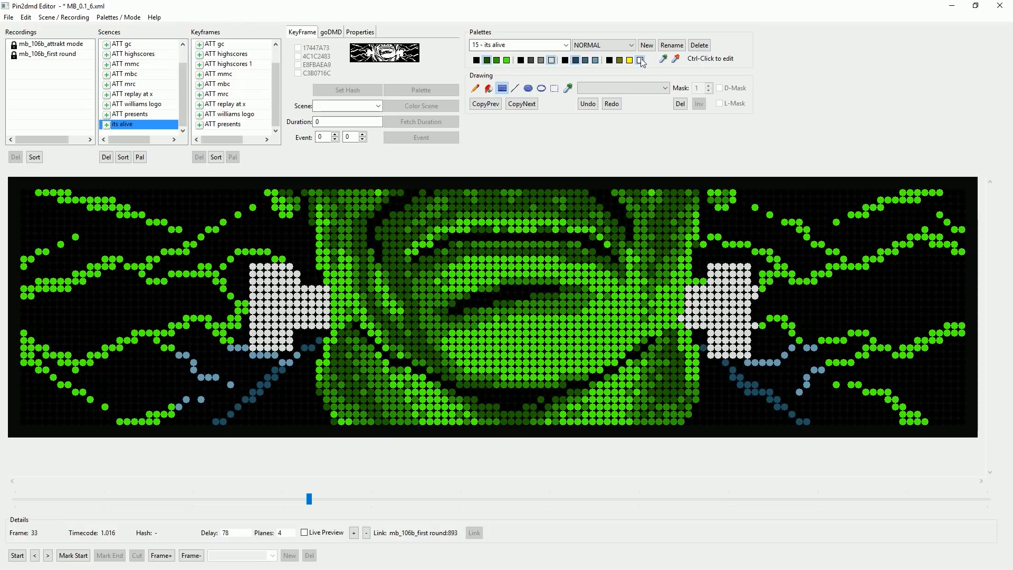
Recolour the lightning branches on both sides of frame 33 with the light grey group using filled rectangles.
left_click_drag(271, 369, 44, 217)
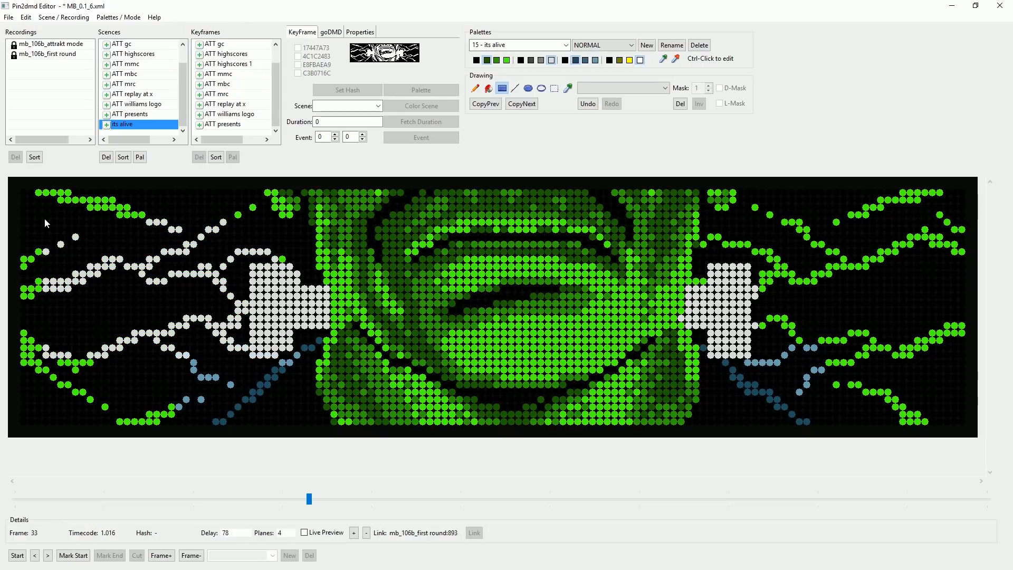
mouse_move(253, 216)
left_mouse_down()
mouse_move(1, 155)
mouse_move(45, 289)
mouse_move(127, 424)
mouse_move(181, 442)
mouse_move(180, 432)
mouse_move(229, 404)
mouse_move(140, 348)
left_mouse_up()
left_click_drag(704, 236, 764, 253)
left_click_drag(752, 200, 994, 349)
left_click_drag(896, 189, 982, 221)
left_click_drag(827, 347, 965, 448)
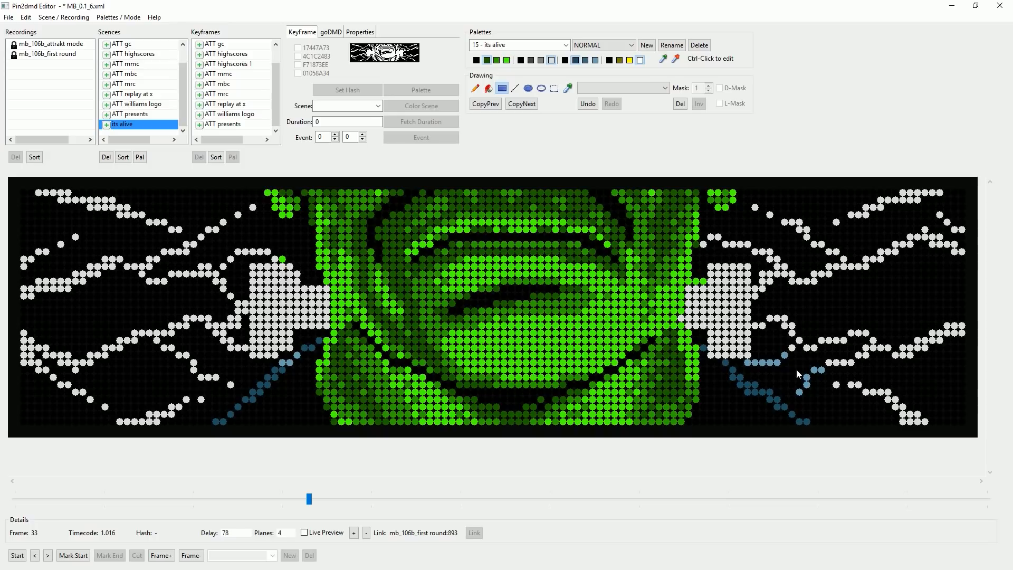
left_click_drag(769, 351, 821, 387)
left_click(799, 391)
left_click_drag(744, 359, 780, 364)
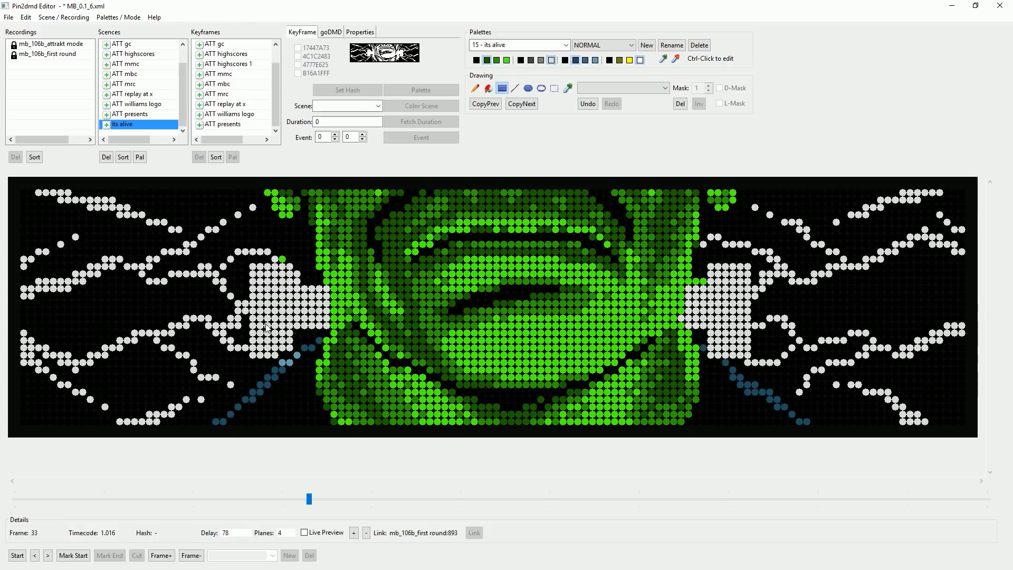
Touch up frame 33 with blue on the diagonal line below one bolt and green along the face edge beside the other.
left_click(596, 59)
left_click(285, 362)
left_click(506, 60)
left_click(681, 319)
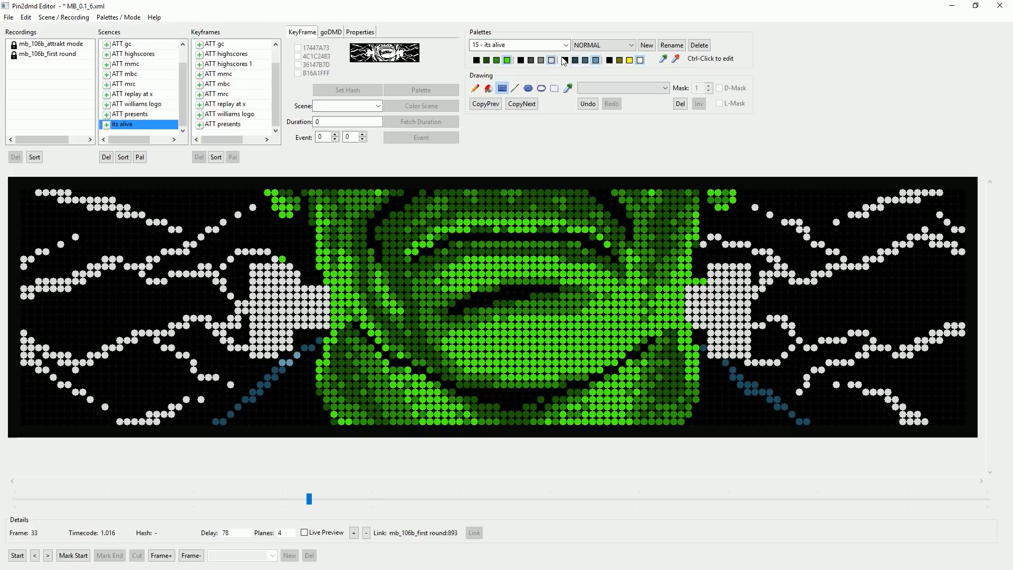
left_click_drag(687, 282, 708, 283)
Play the animation ahead to check the following frames, stop it, and step back to frame 33.
left_click(48, 555)
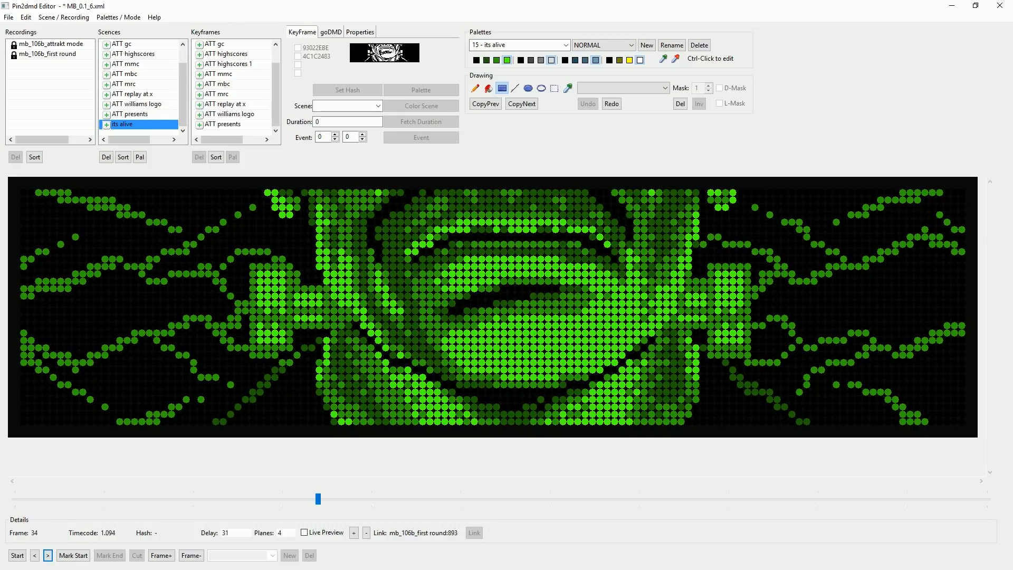
left_click(35, 555)
left_click(17, 556)
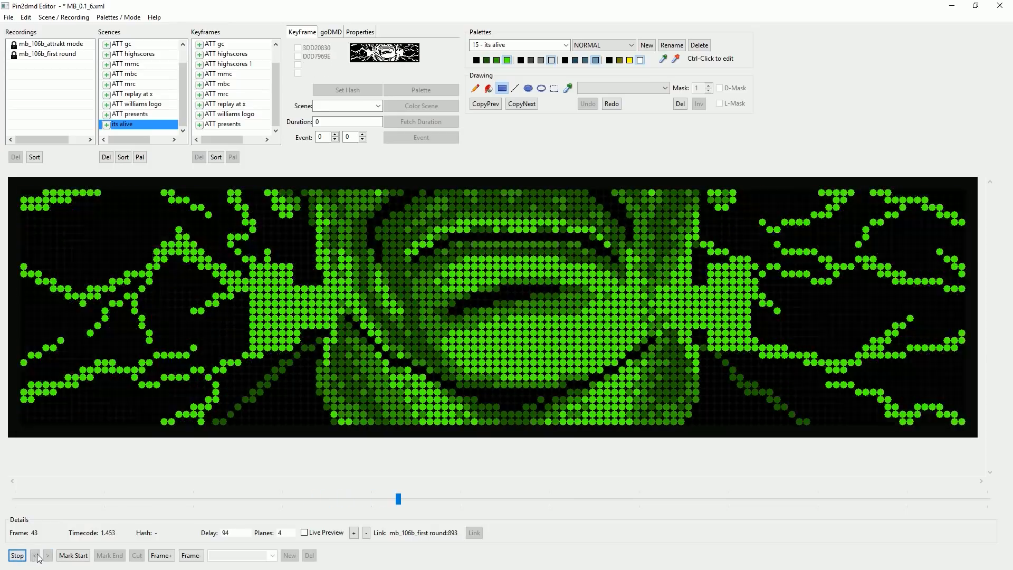
left_click(18, 556)
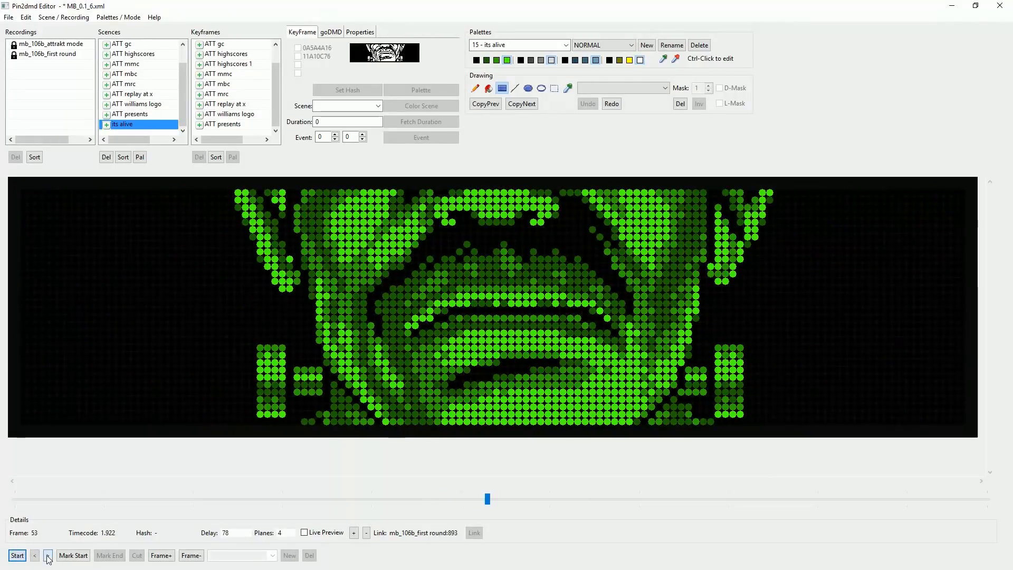
left_click(36, 558)
left_click(36, 558)
left_click(35, 555)
left_click(35, 555)
left_click(35, 556)
left_click(34, 555)
left_click(35, 555)
left_click(35, 555)
left_click(35, 555)
left_click(35, 555)
left_click(34, 555)
left_click(35, 555)
left_click(35, 555)
left_click(35, 555)
left_click(35, 555)
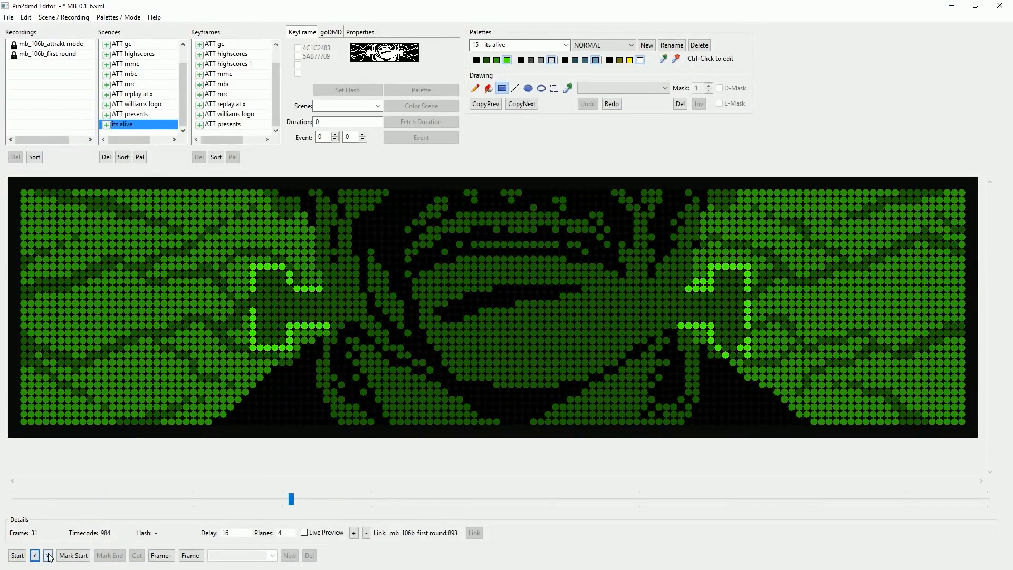
left_click(48, 555)
left_click(48, 555)
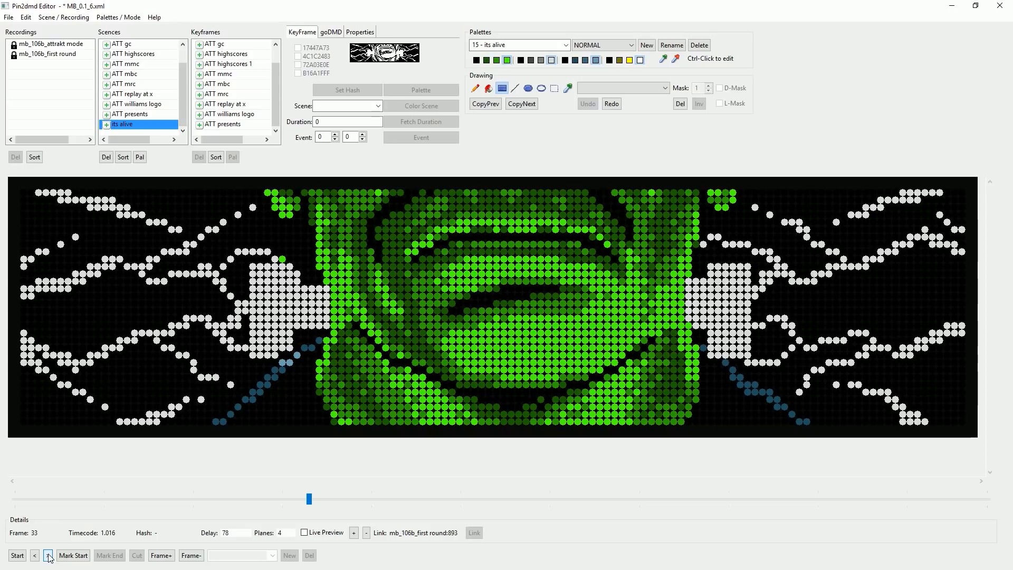
Apply the colouring of frame 33 to frames 34, 35 and 36 by pasting it onto each.
left_click(48, 555)
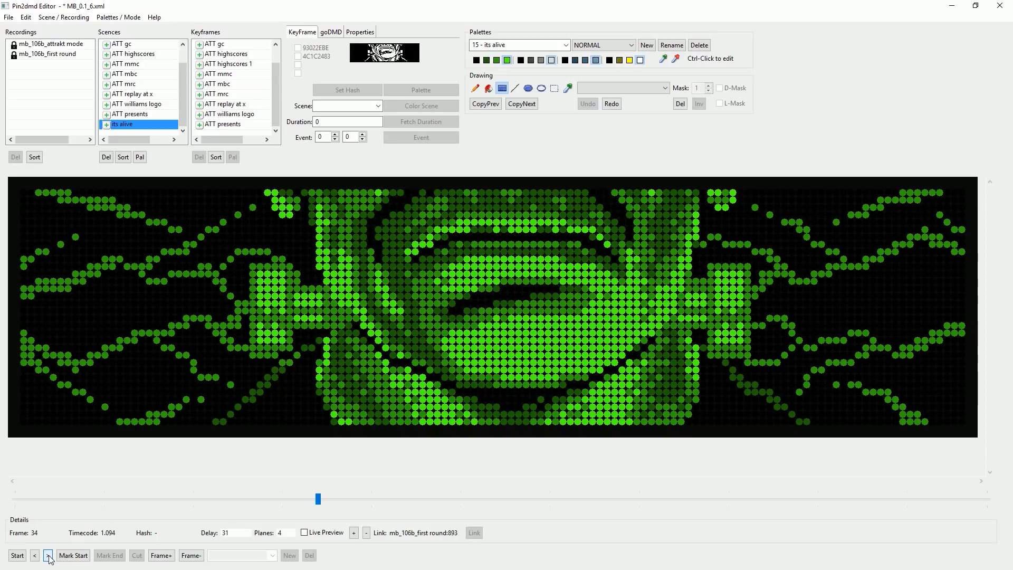
key("ctrl+v")
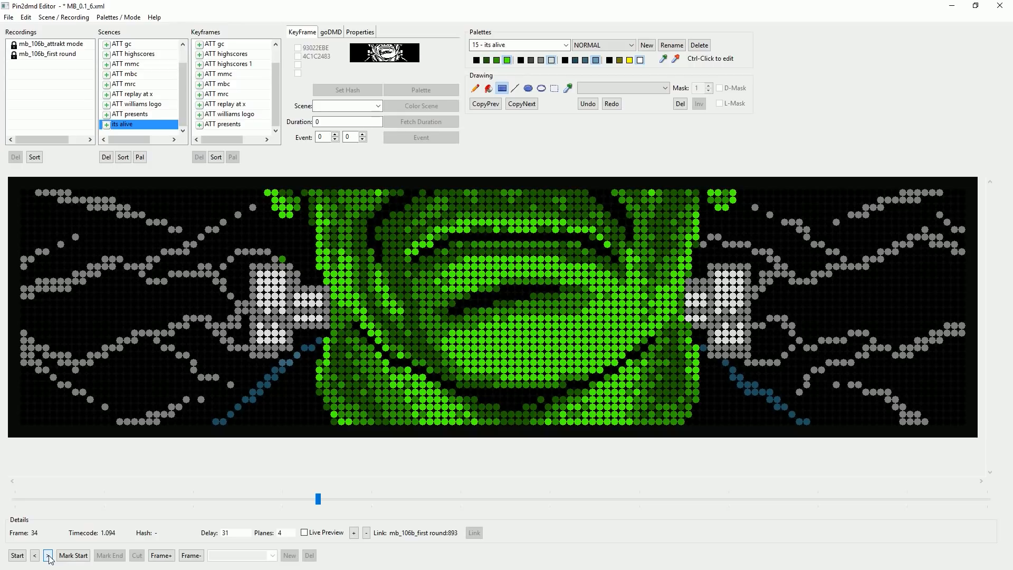
left_click(48, 556)
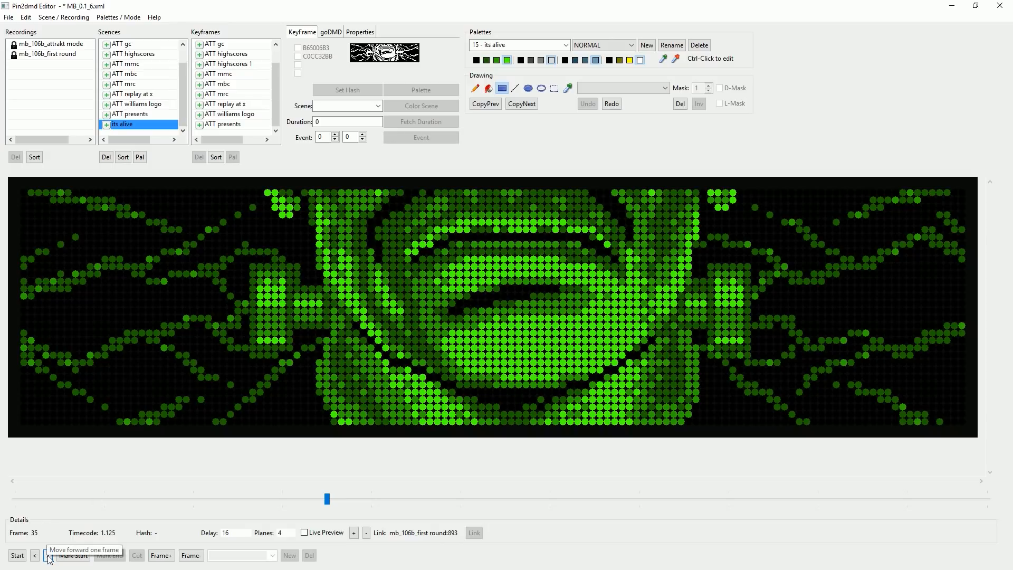
key("ctrl+v")
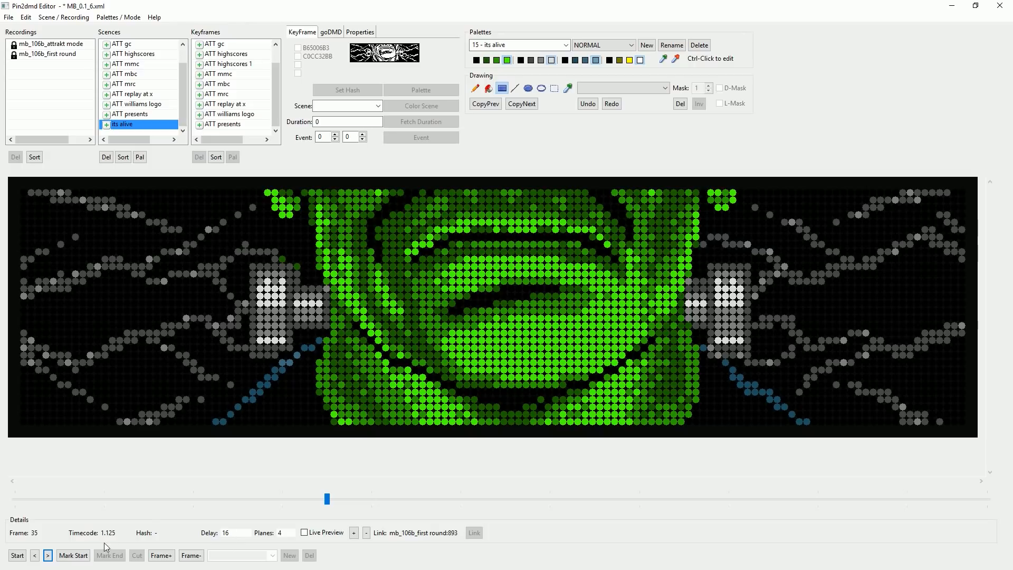
left_click(47, 556)
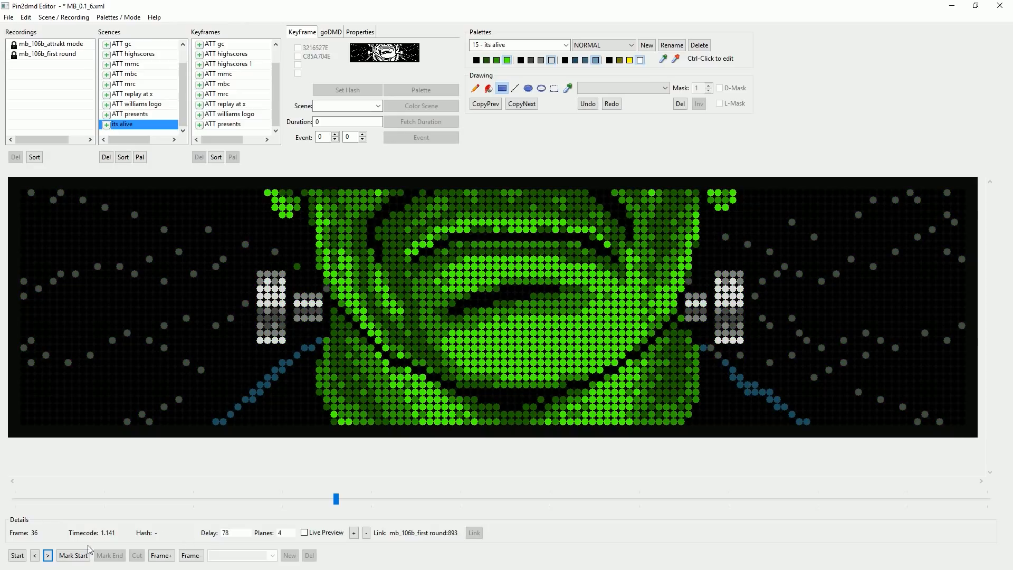
Continue pasting the copied colouring onto the frames after 36, through frame 39, and check frame 40.
left_click(47, 555)
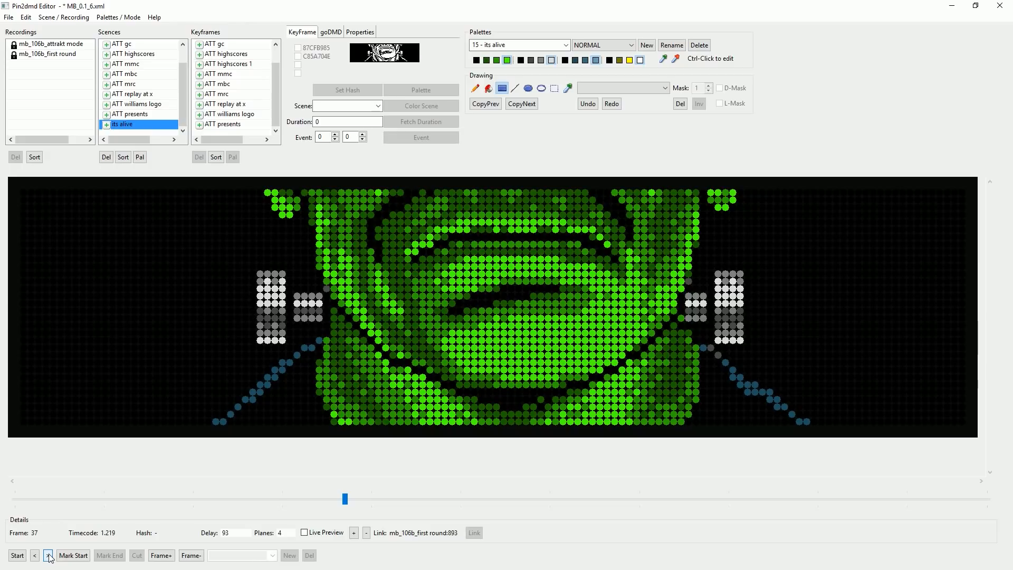
left_click(48, 556)
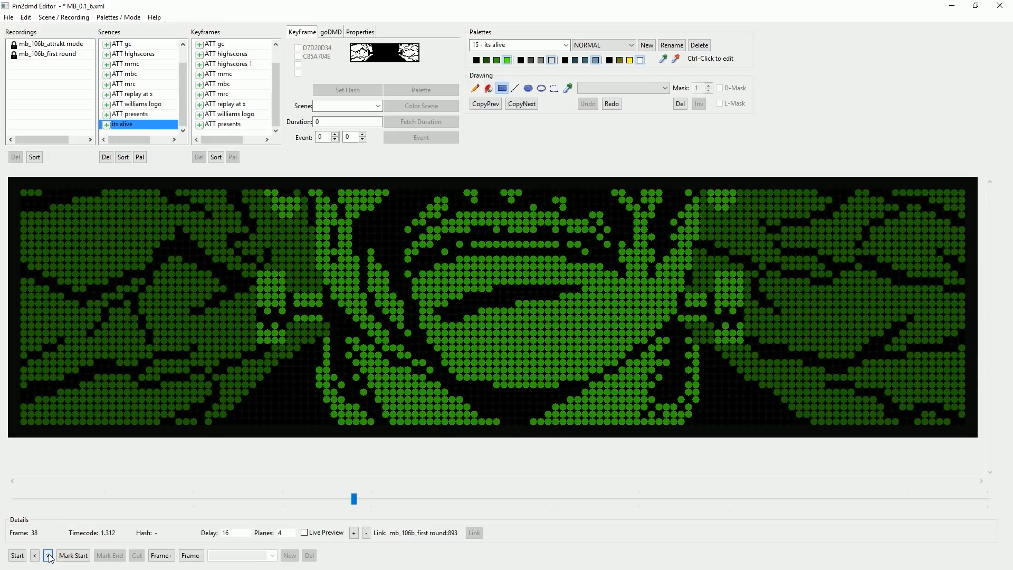
left_click(48, 555)
left_click(47, 555)
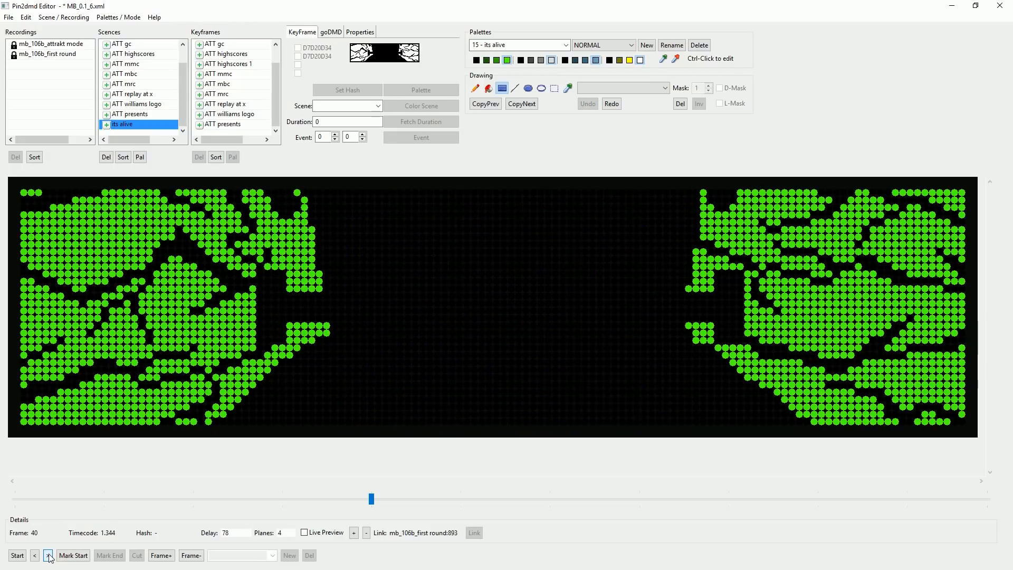
left_click(34, 555)
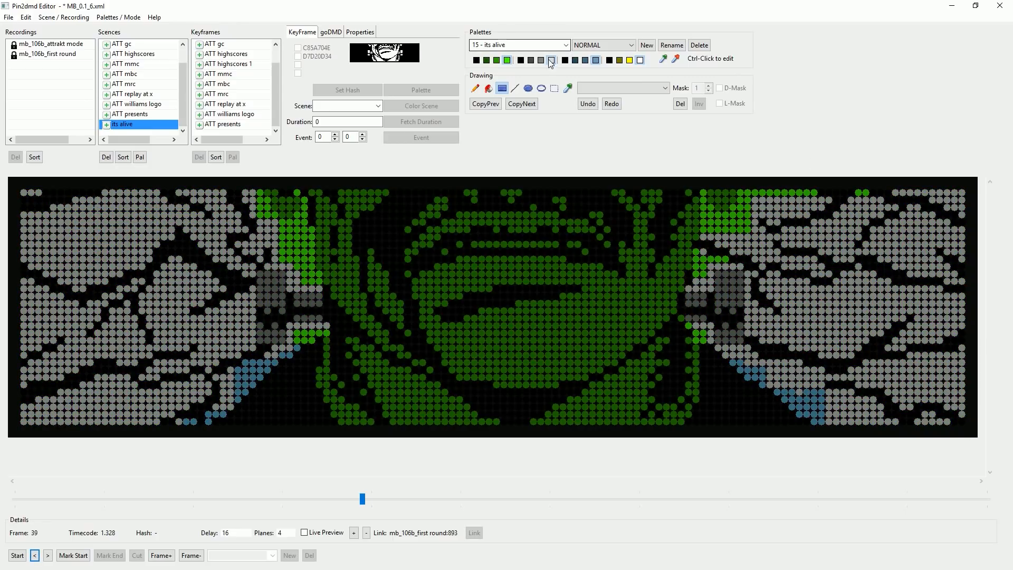
Recolour the blue patches in frame 39's lightning on both sides light grey, leaving only the diagonal lines blue.
mouse_move(268, 362)
left_mouse_down()
mouse_move(237, 365)
mouse_move(231, 374)
mouse_move(245, 386)
left_mouse_up()
left_click(238, 391)
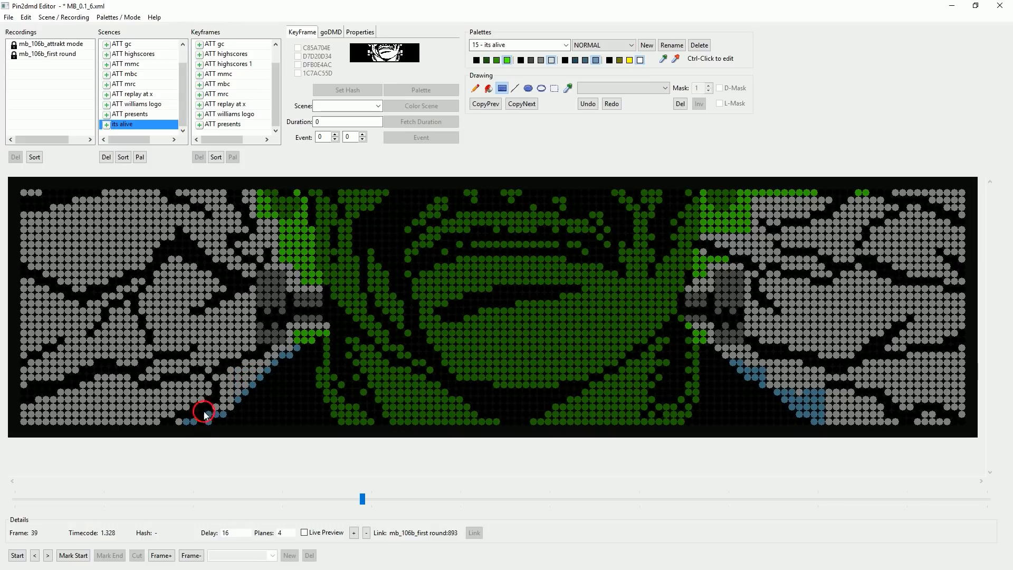
left_click_drag(195, 418, 183, 423)
left_click_drag(742, 368, 765, 373)
left_click(762, 377)
mouse_move(791, 400)
left_mouse_down()
mouse_move(821, 401)
mouse_move(825, 416)
left_mouse_up()
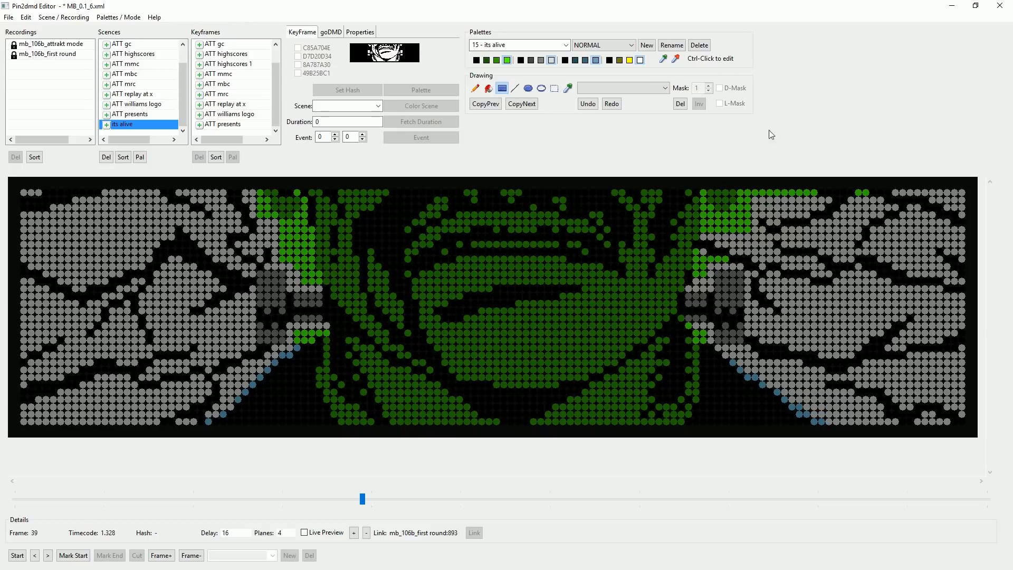
Paint the upper ends of both diagonal lines beneath the neck bolts in frame 39 blue.
left_click_drag(292, 333, 311, 343)
left_click(725, 355)
left_click(710, 343)
left_click(697, 339)
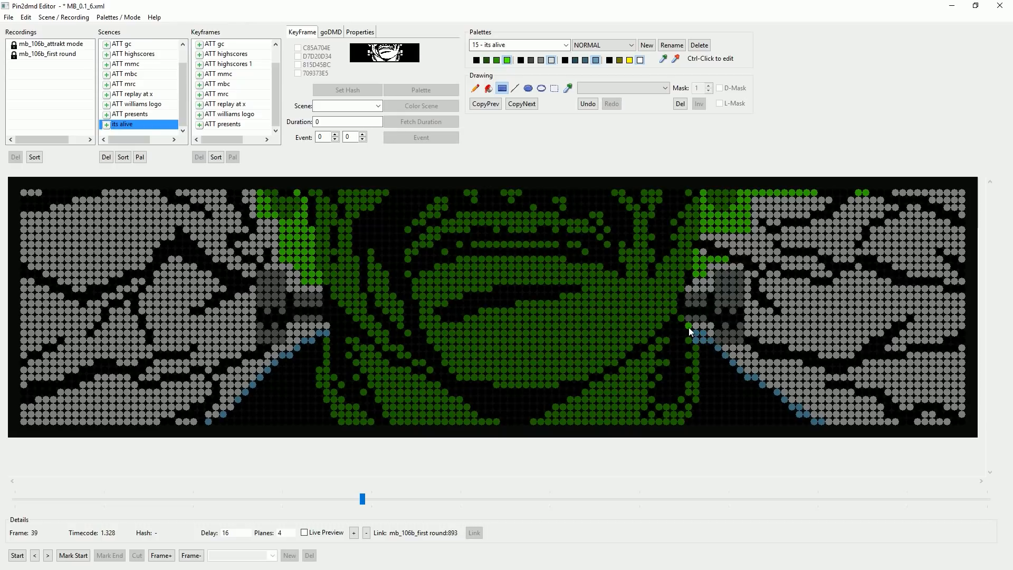
left_click(682, 319)
Recolour the green areas in frame 39's lightning above and around the right neck bolt light grey with filled rectangles.
left_click(541, 60)
left_click(555, 88)
left_click_drag(749, 190, 892, 241)
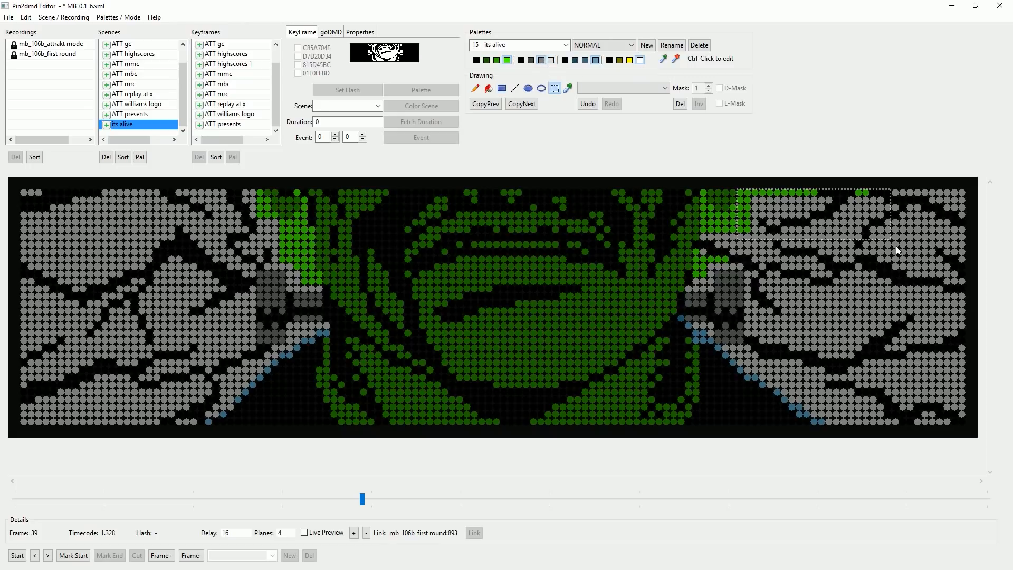
left_click(552, 59)
left_click(502, 88)
left_click_drag(746, 190, 834, 240)
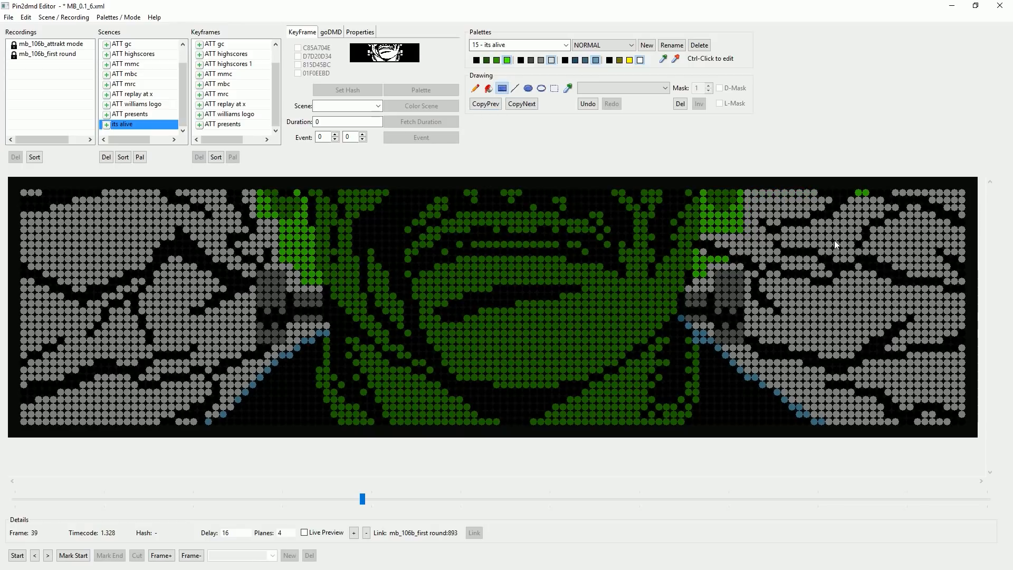
left_click_drag(706, 217, 754, 233)
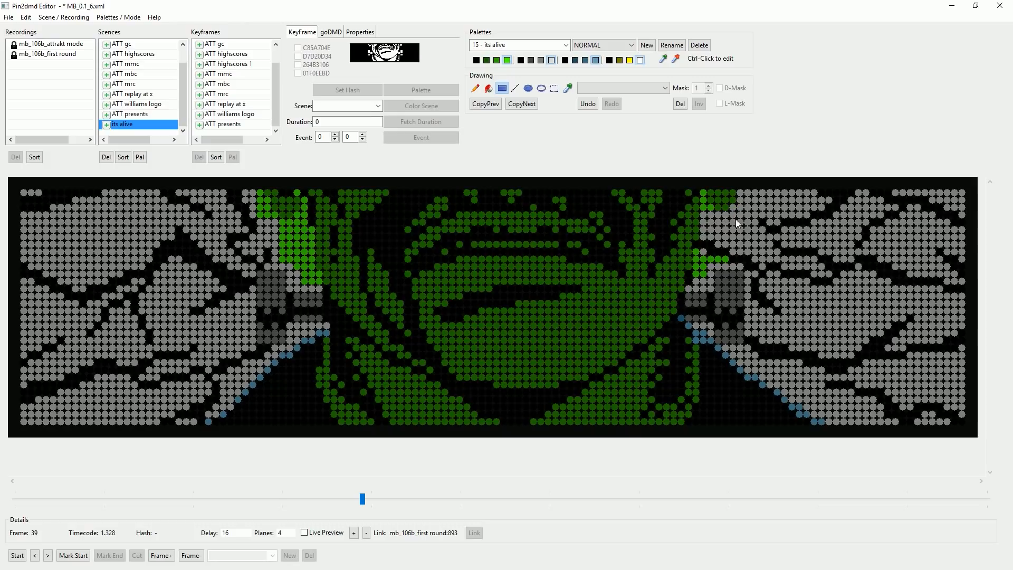
mouse_move(697, 274)
left_mouse_down()
mouse_move(710, 259)
mouse_move(739, 259)
left_mouse_up()
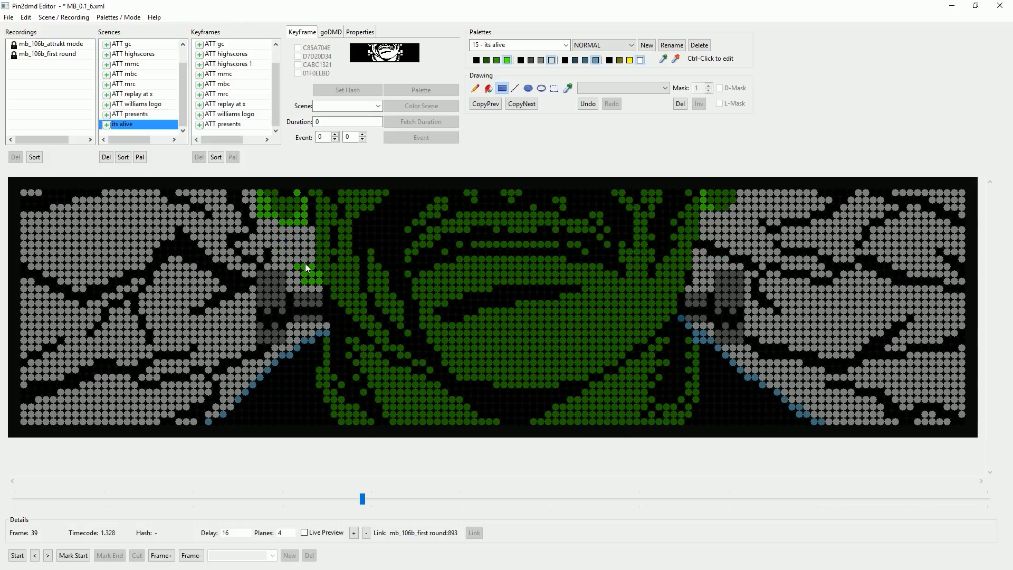
Recolour the remaining bright green dots beside the left side of the face and around both upper corner patches in frame 39 light grey.
mouse_move(318, 281)
left_mouse_down()
mouse_move(304, 272)
mouse_move(311, 267)
left_mouse_up()
mouse_move(297, 223)
left_mouse_down()
mouse_move(267, 216)
mouse_move(268, 199)
mouse_move(260, 214)
left_mouse_up()
left_click(296, 194)
left_click_drag(704, 193, 705, 205)
left_click(708, 205)
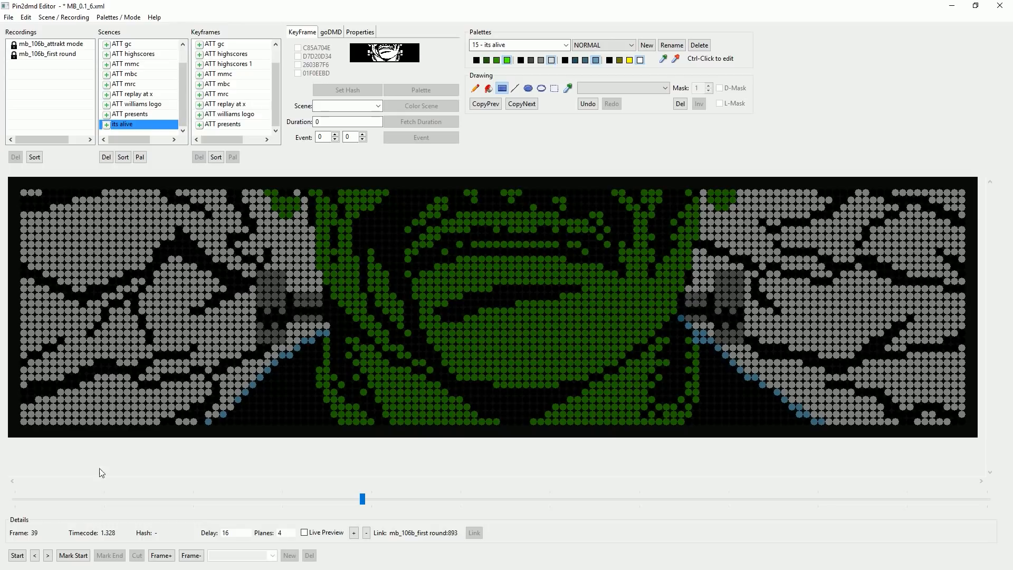
Recolour all of frame 40's lightning with the light grey group using a filled rectangle over the whole frame.
left_click(50, 557)
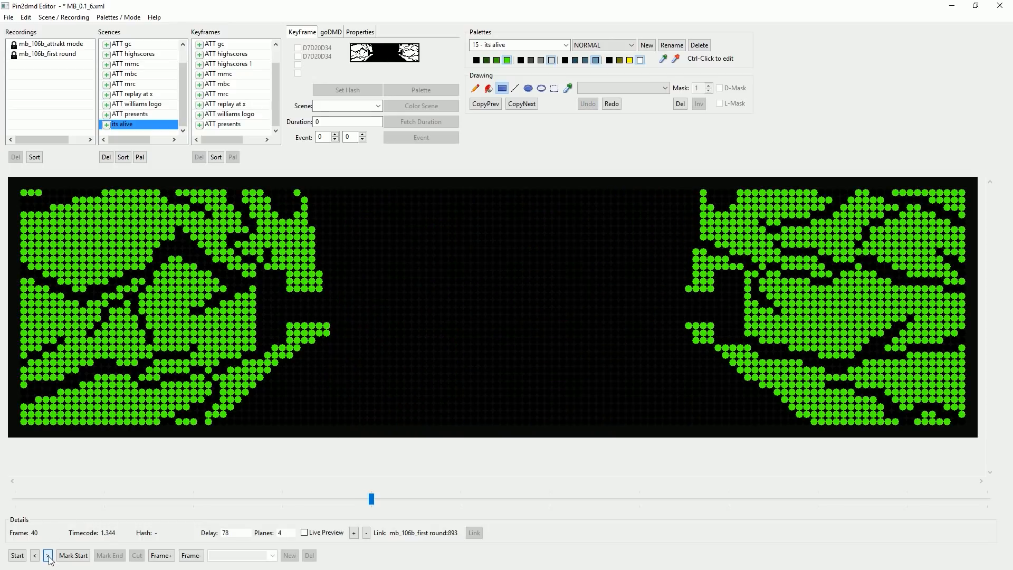
left_click(36, 557)
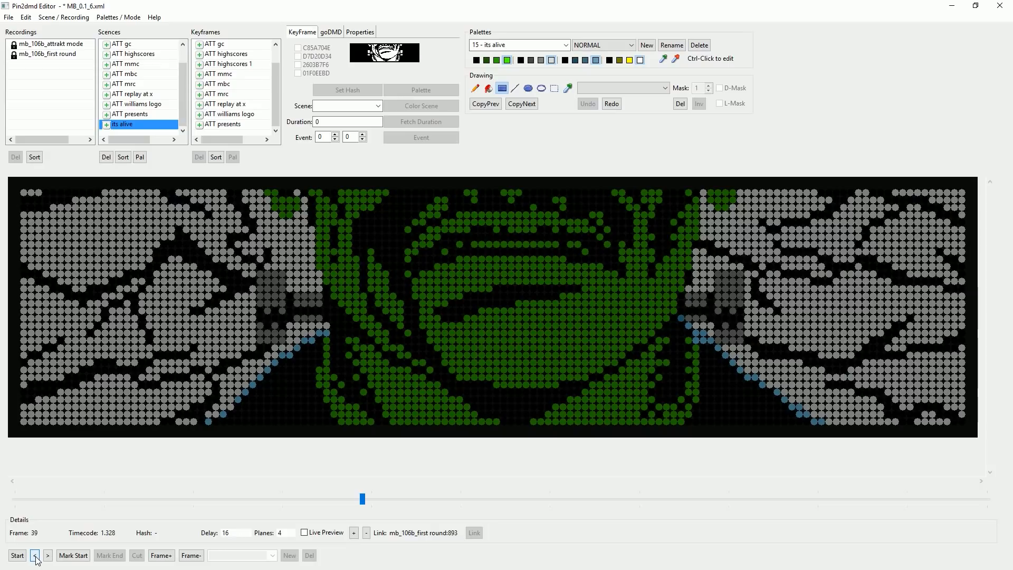
left_click(48, 556)
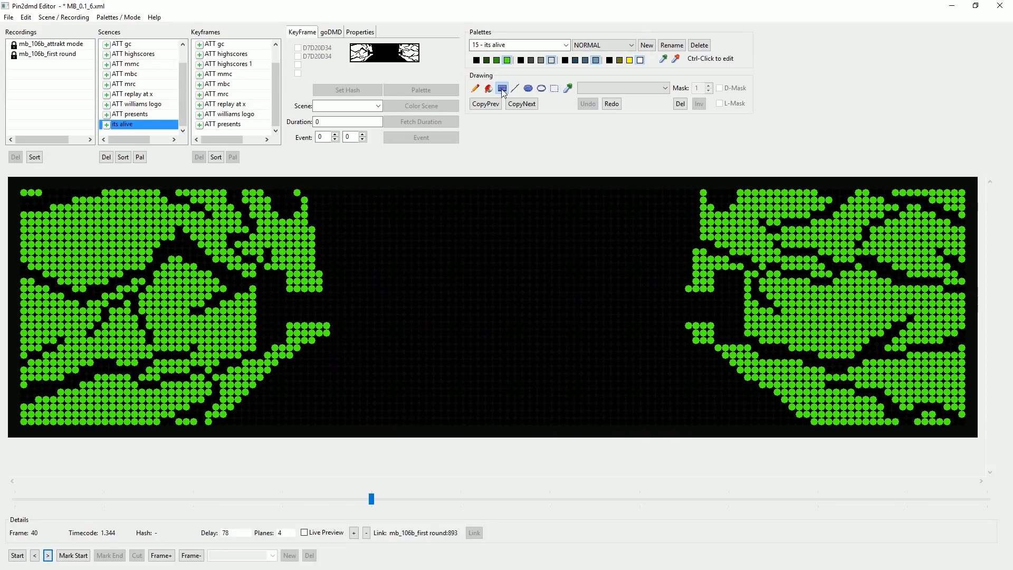
left_click_drag(24, 188, 974, 436)
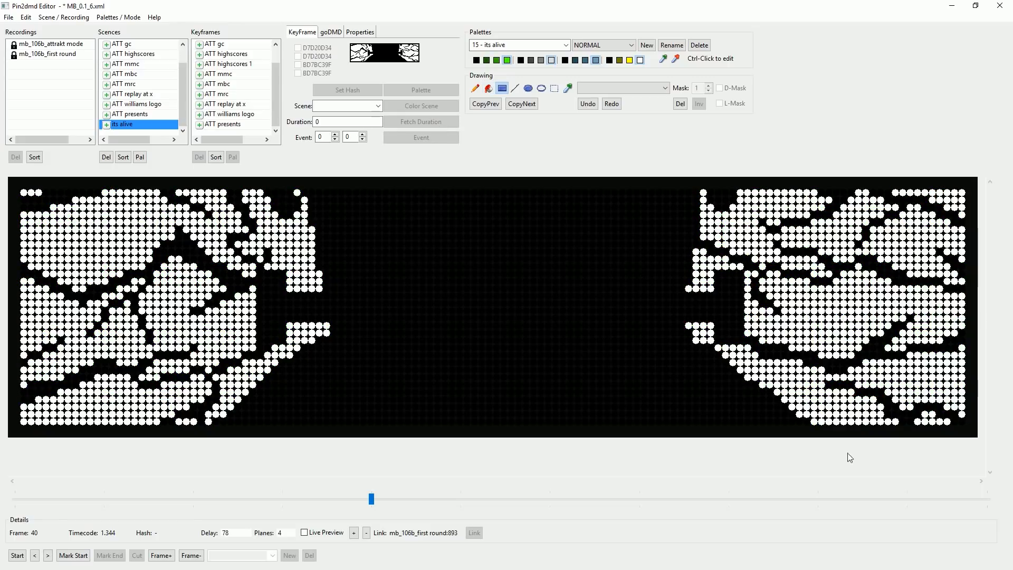
Advance to frame 43 and apply the copied colouring by pasting it.
left_click(47, 555)
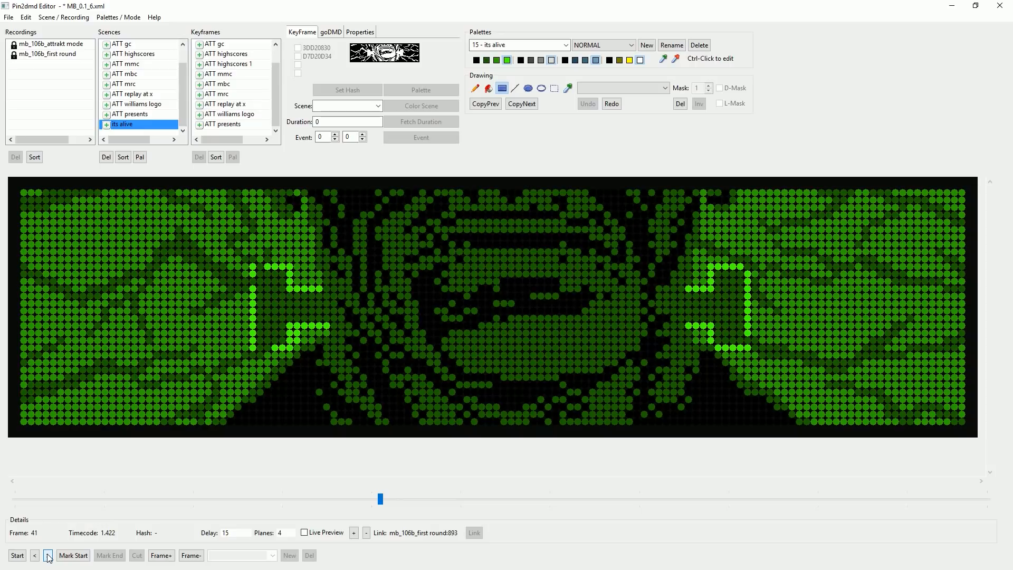
left_click(47, 556)
left_click(48, 555)
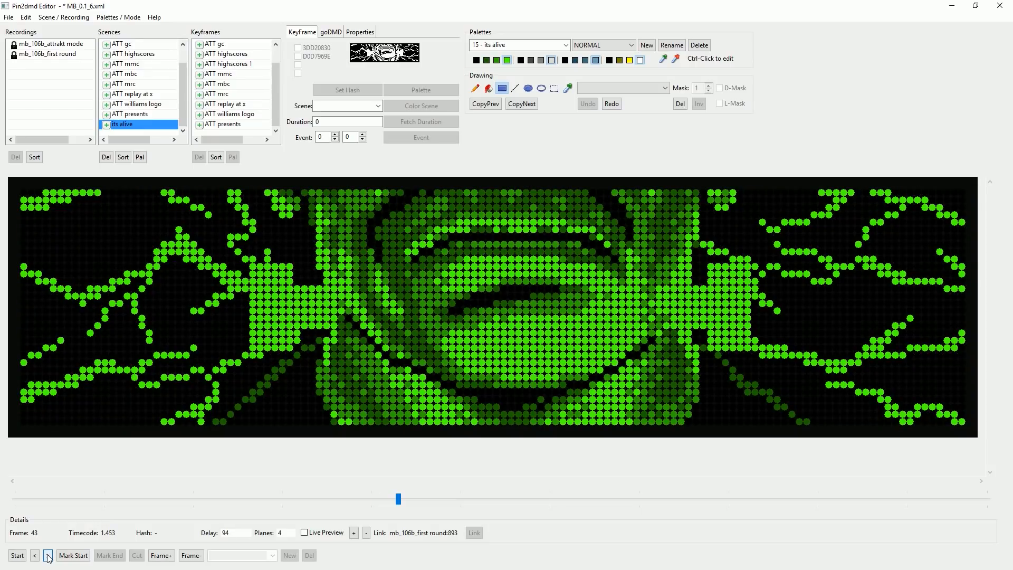
key("ctrl+v")
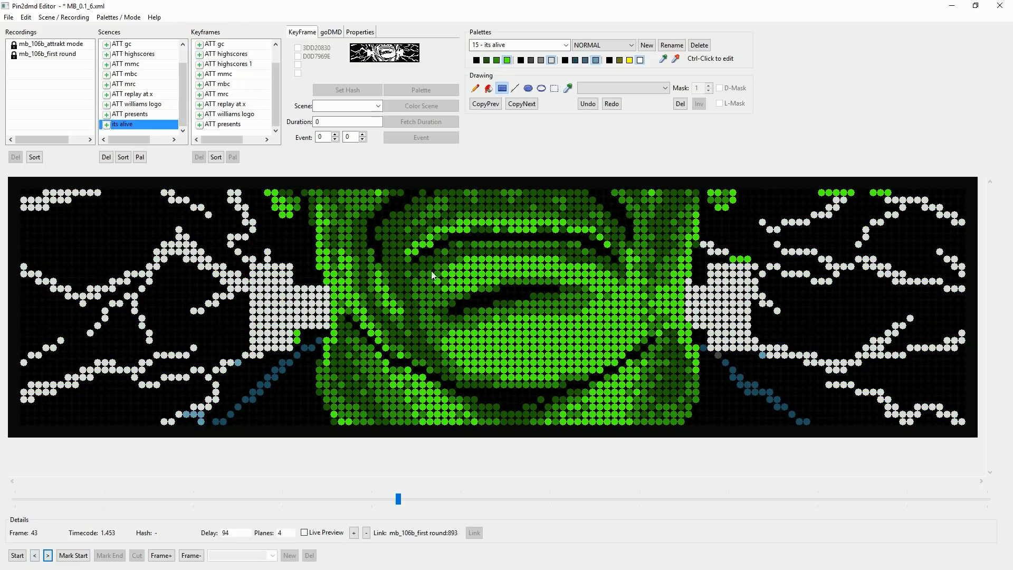
Recolour the stray blue and green dots in frame 43's lightning and above the right bolt light grey.
left_click(552, 60)
left_click_drag(202, 422, 186, 414)
left_click(237, 363)
left_click(763, 355)
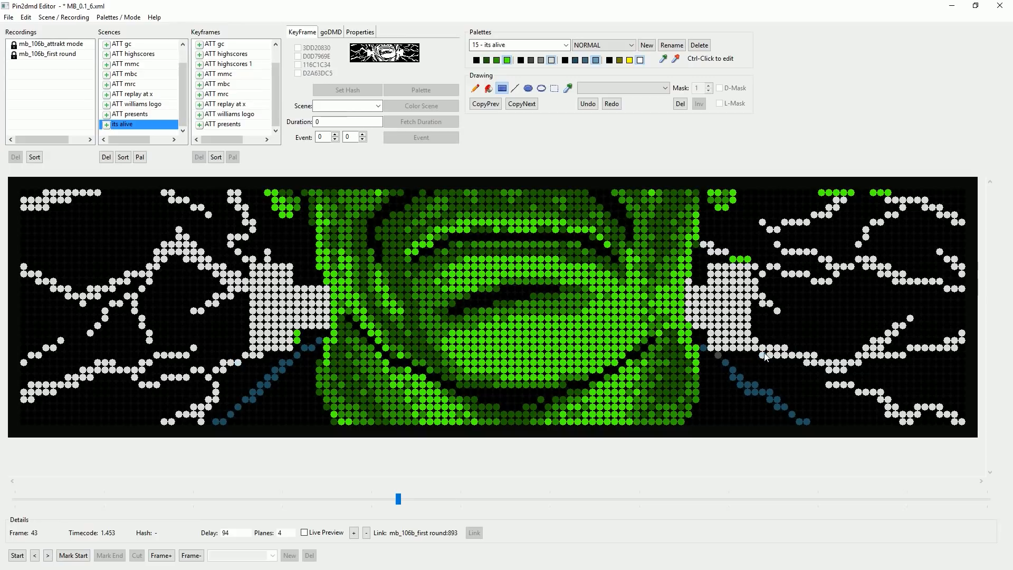
left_click_drag(817, 189, 930, 212)
left_click(736, 260)
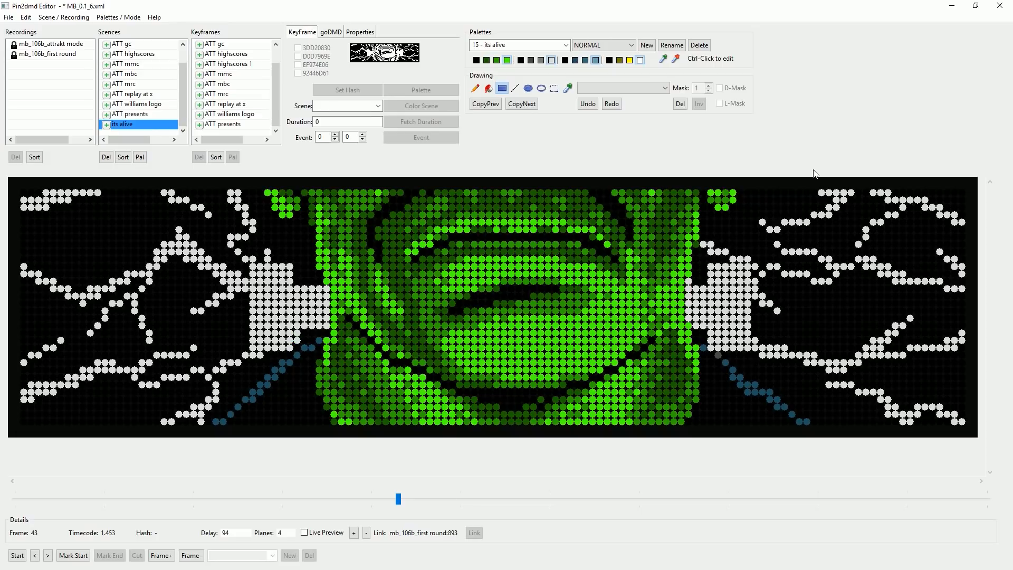
Apply the colouring of frame 43 to frames 44, 45, 46 and 47 by pasting it onto each.
left_click(49, 555)
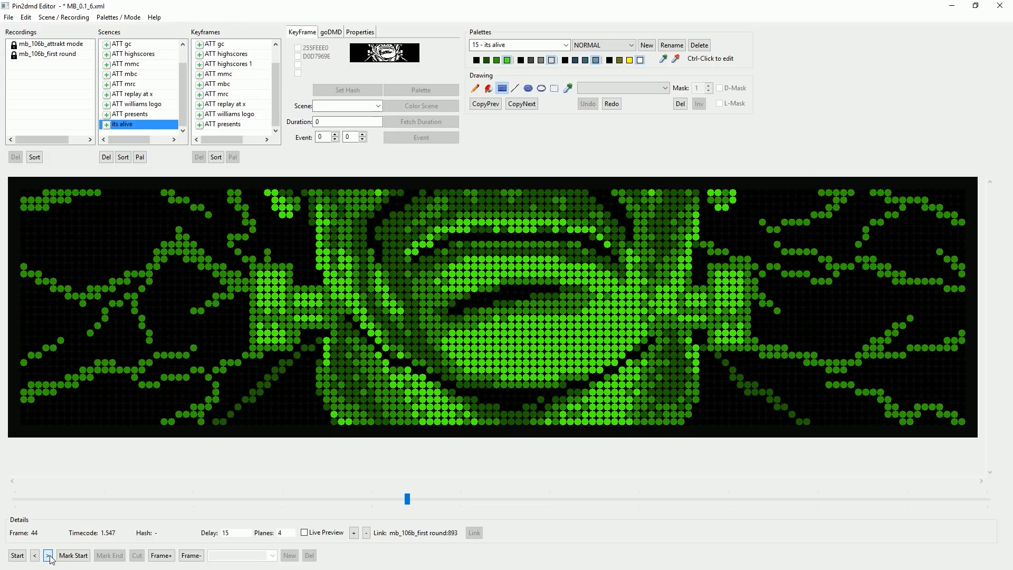
left_click(35, 556)
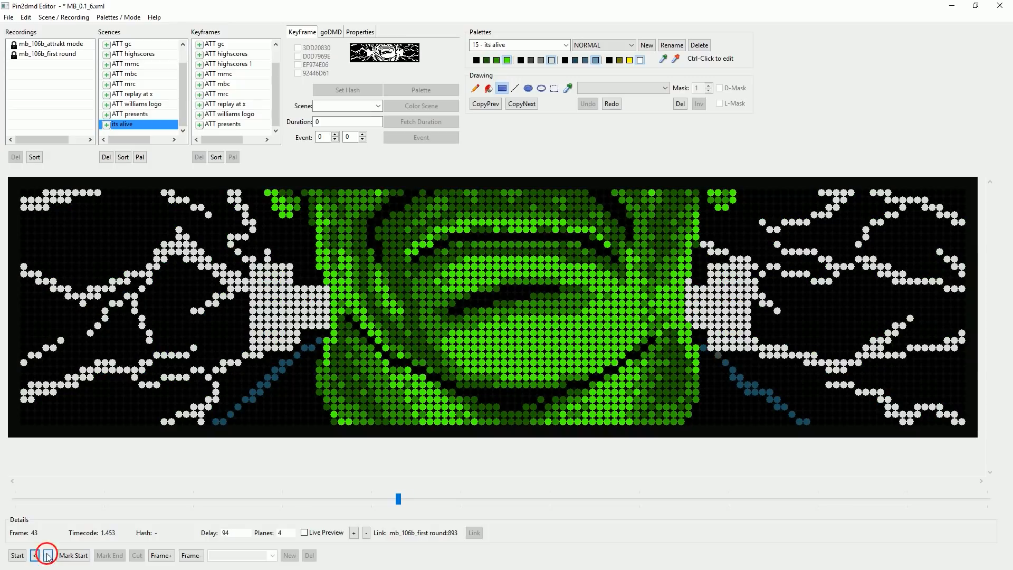
left_click(48, 555)
left_click(48, 555)
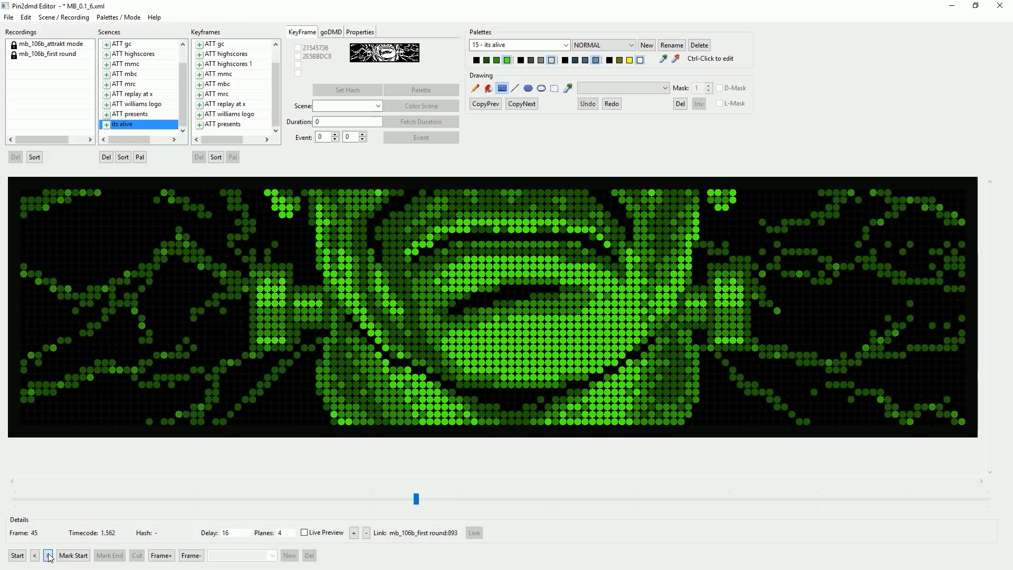
left_click(49, 556)
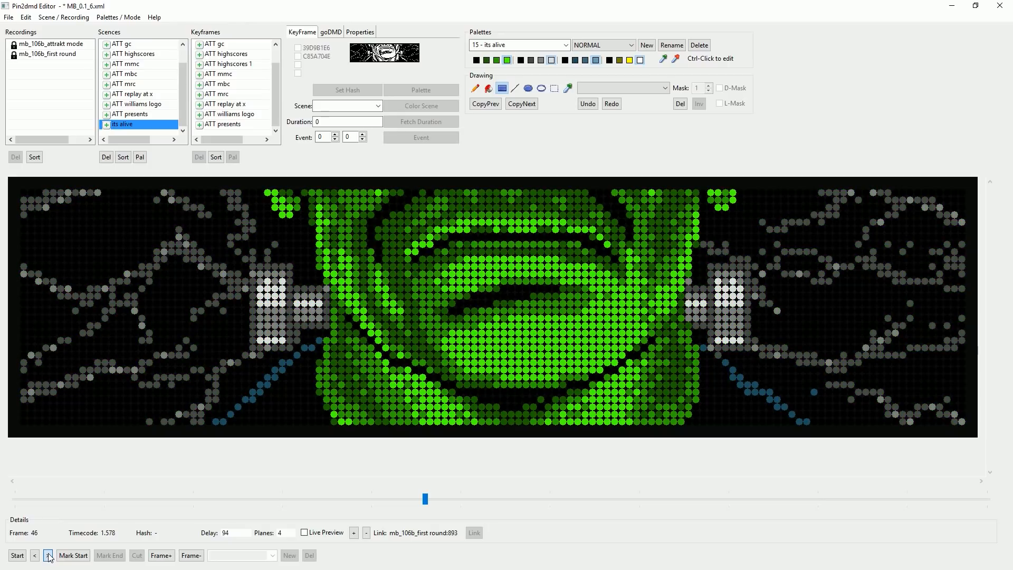
key("ctrl+v")
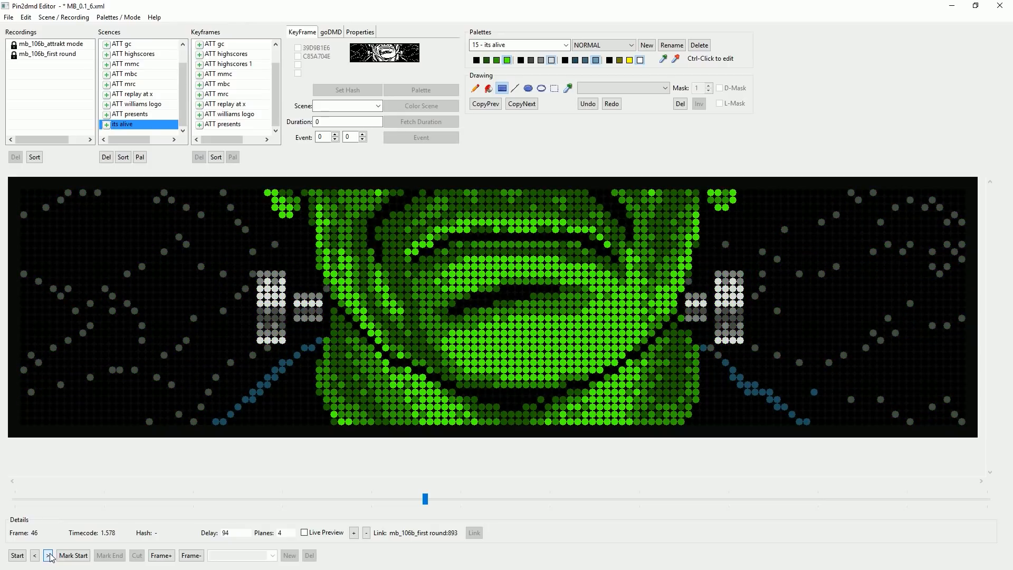
left_click(48, 555)
key("ctrl+v")
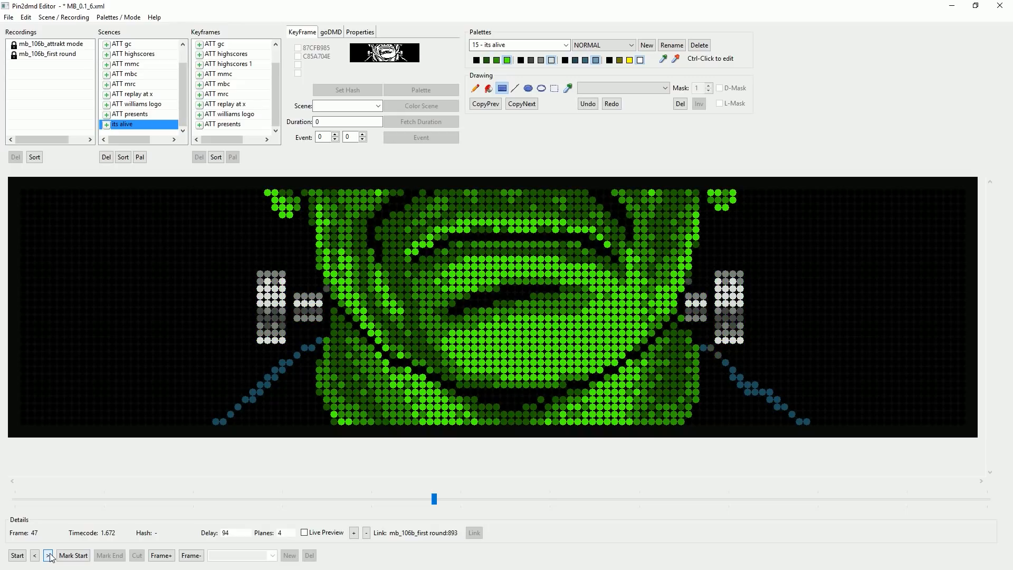
Paint the grey gap near the upper end of the right diagonal line blue, working back from frame 47 to frame 45.
left_click(596, 60)
left_click_drag(711, 346, 719, 360)
left_click(35, 555)
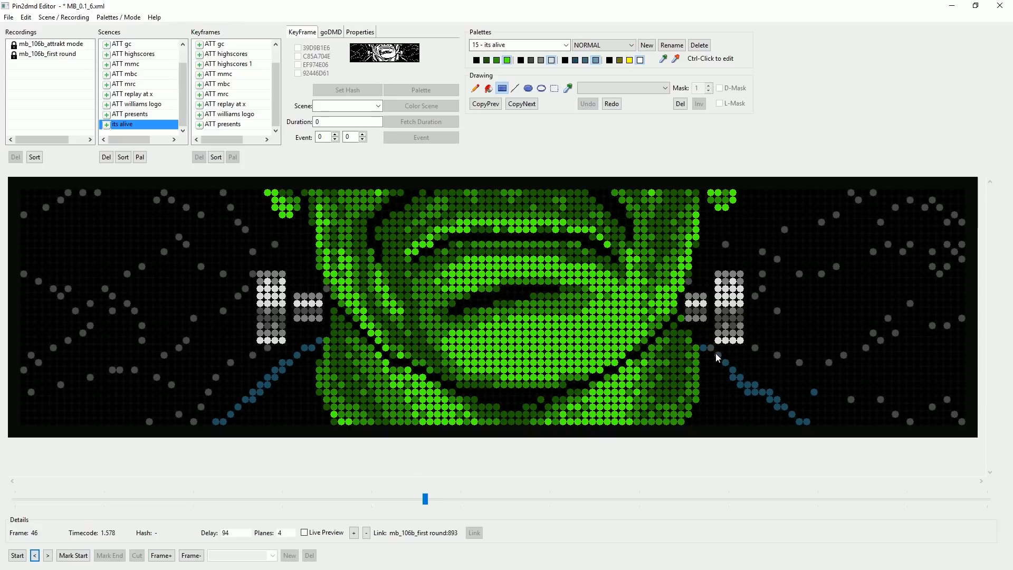
left_click(34, 555)
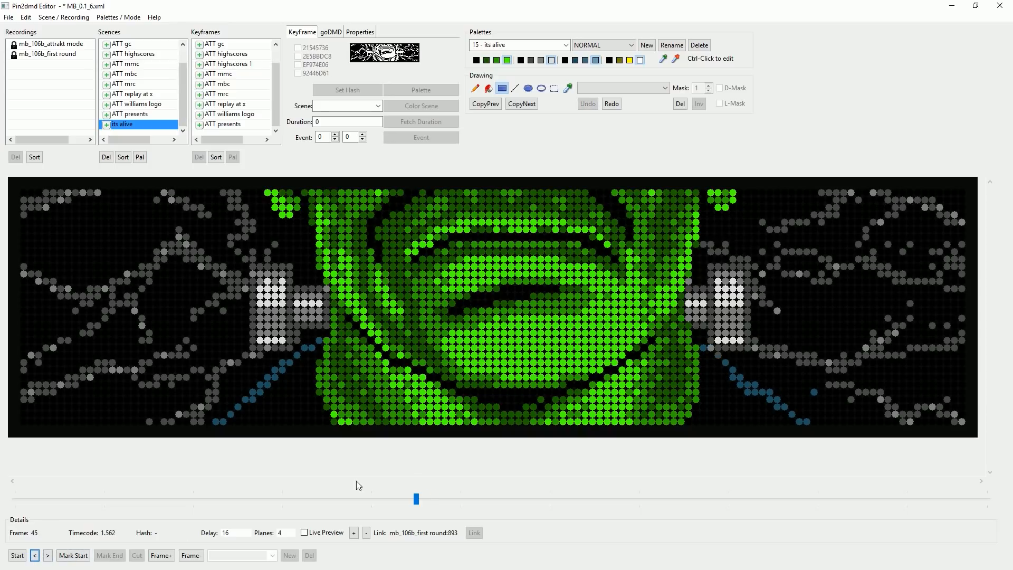
left_click(718, 356)
left_click(710, 349)
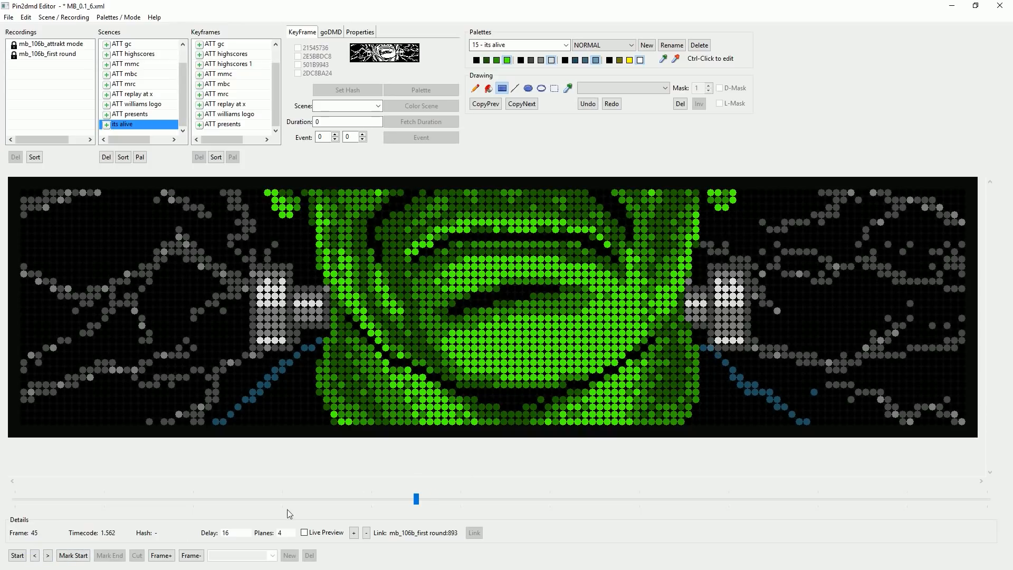
Paint the same gap in the right diagonal line blue in frames 44 and 43.
left_click(34, 556)
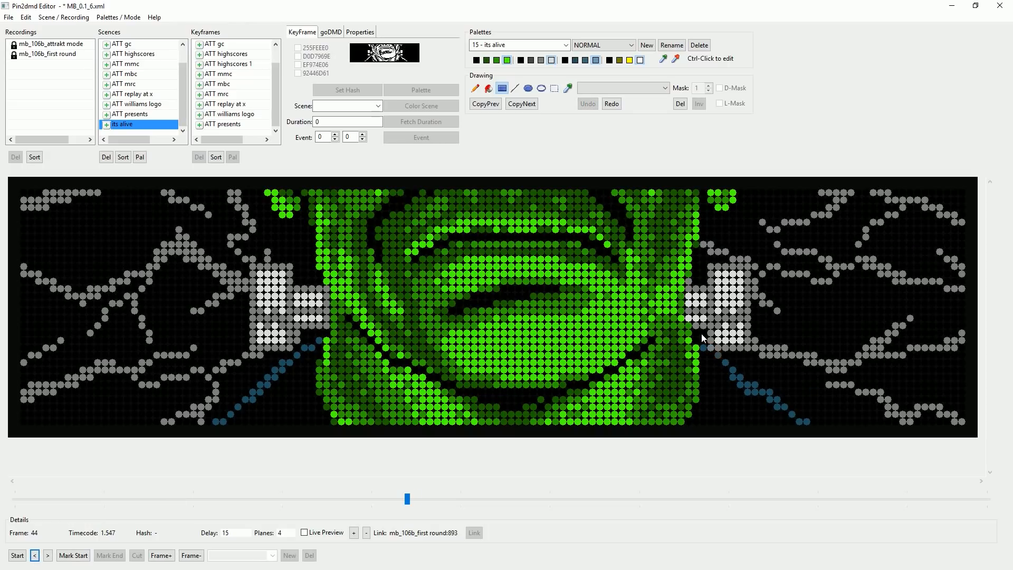
left_click(725, 361)
left_click(711, 348)
left_click(35, 554)
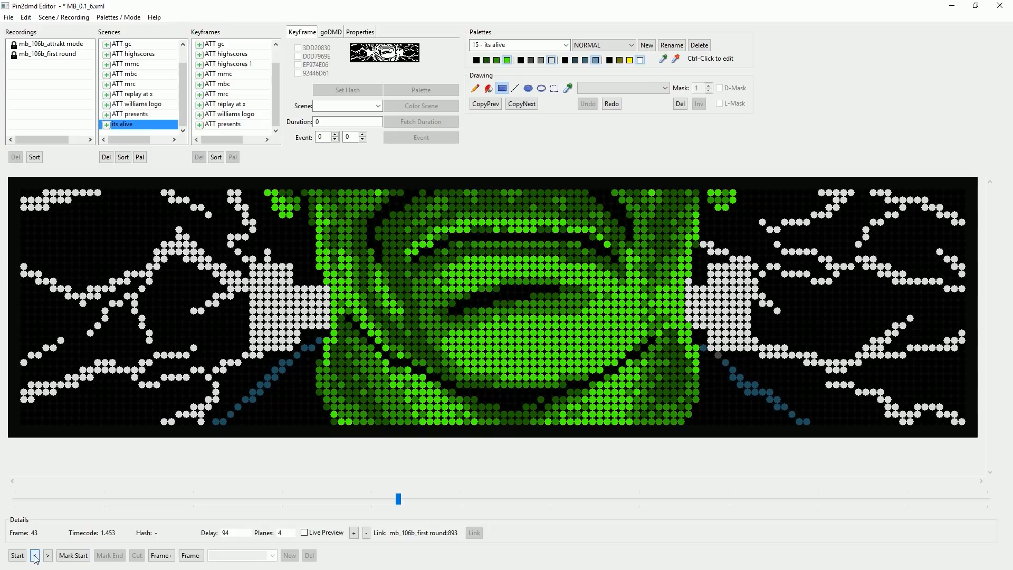
left_click(718, 355)
left_click(711, 348)
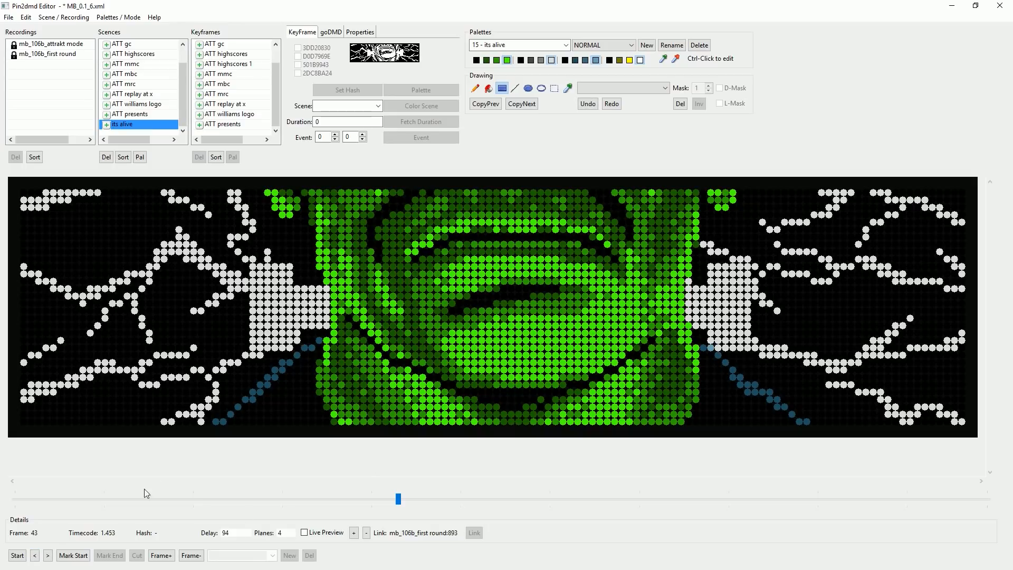
Step forward from frame 43 to frame 49 to check the colouring of each frame.
left_click(48, 556)
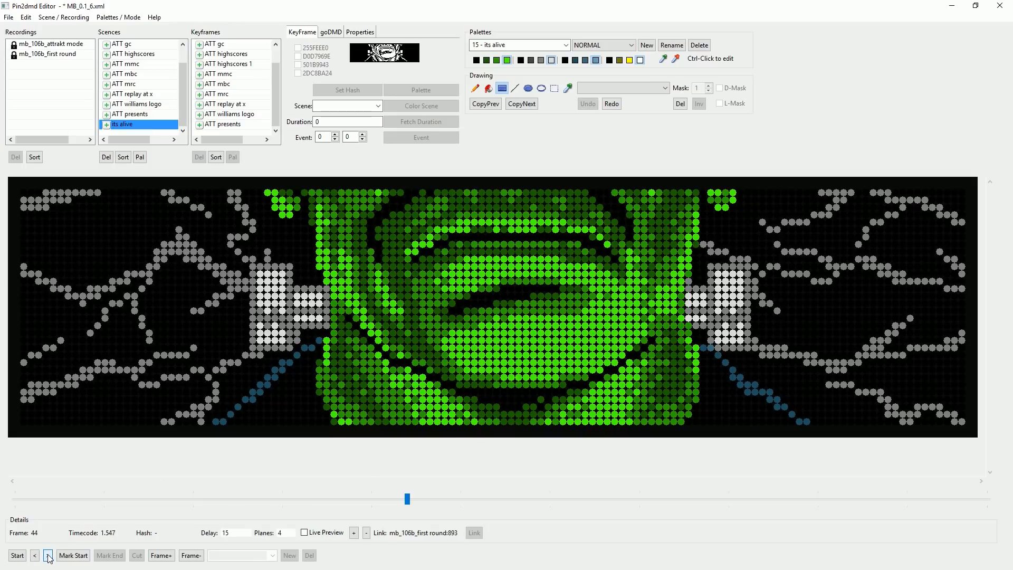
left_click(48, 556)
left_click(48, 555)
left_click(48, 556)
left_click(48, 556)
left_click(48, 556)
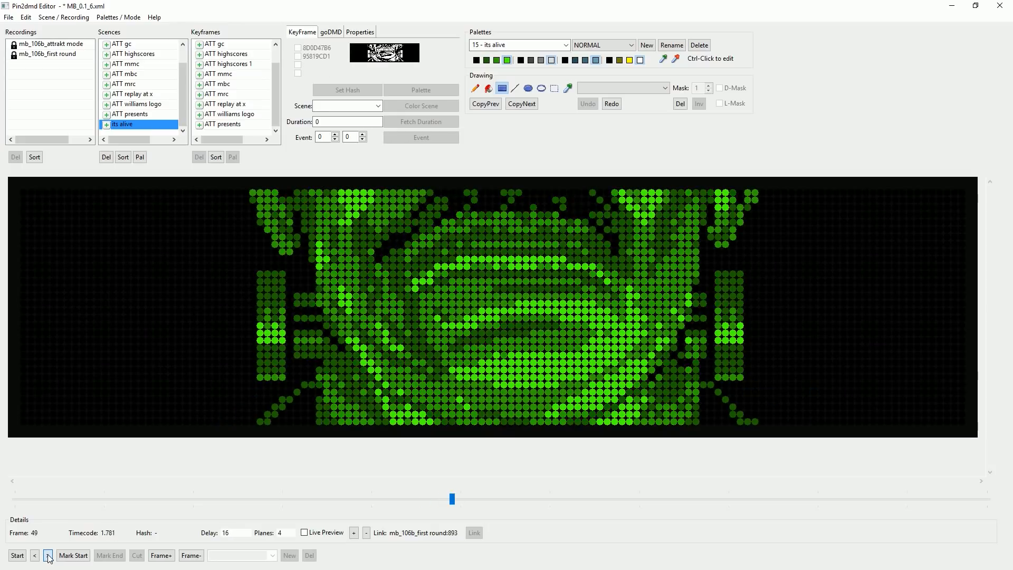
Step back and forth through frames 46 to 53 to examine how the neck bolts and diagonal lines move.
left_click(48, 556)
left_click(48, 555)
left_click(48, 556)
left_click(48, 556)
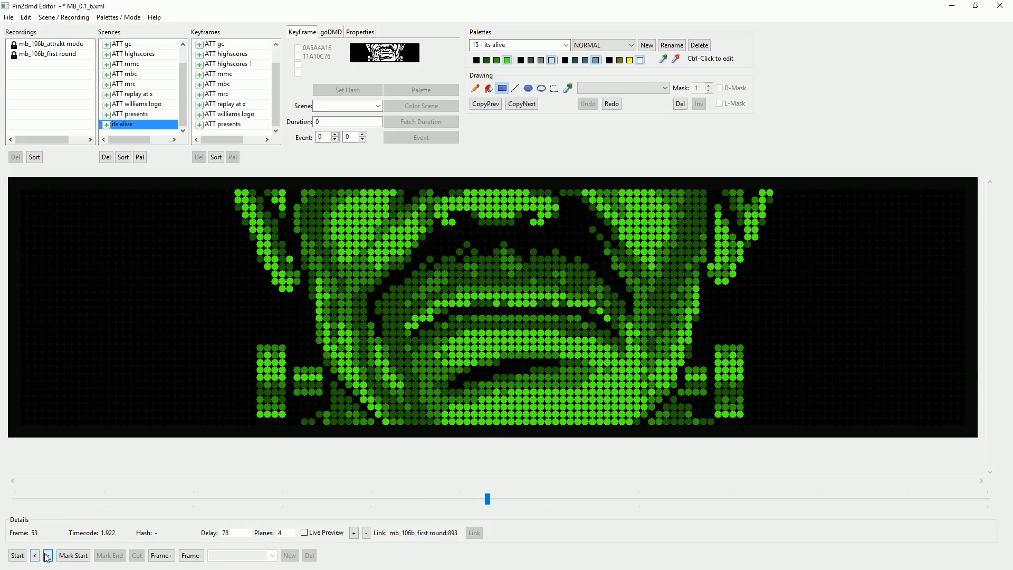
left_click(35, 556)
left_click(34, 556)
left_click(35, 556)
left_click(35, 556)
left_click(34, 556)
left_click(35, 556)
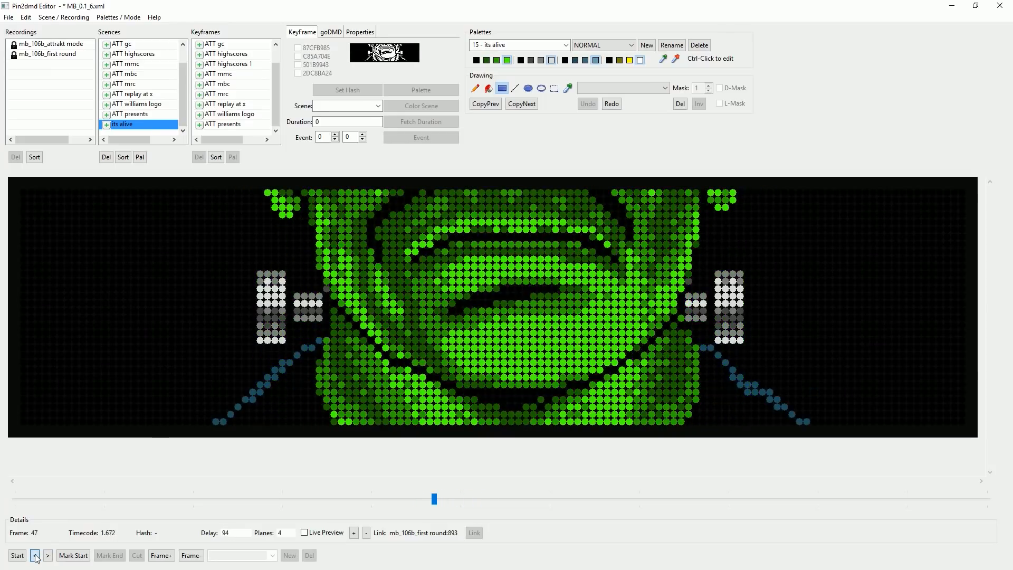
left_click(35, 556)
left_click(48, 556)
left_click(48, 555)
left_click(48, 557)
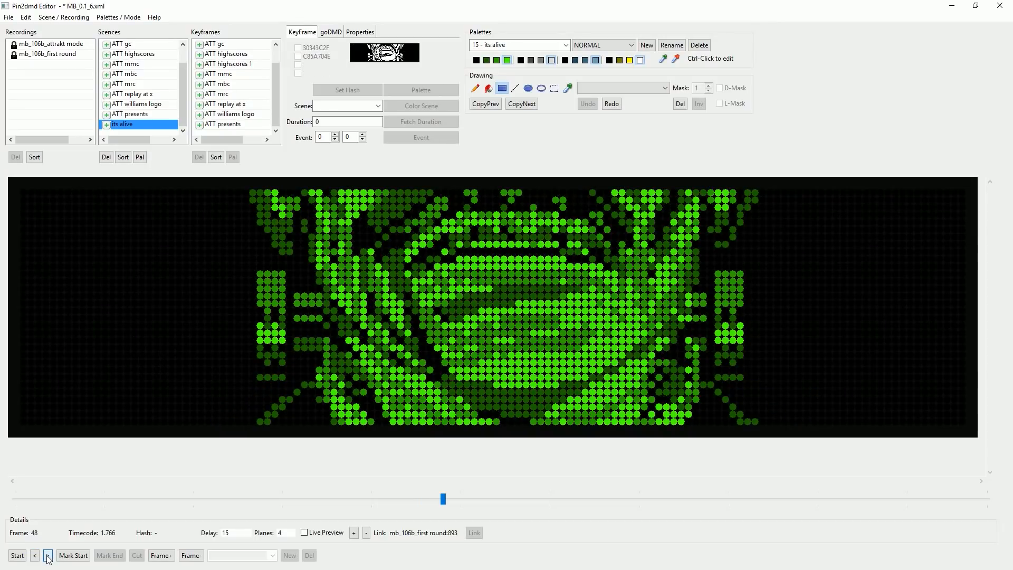
left_click(36, 557)
left_click(48, 556)
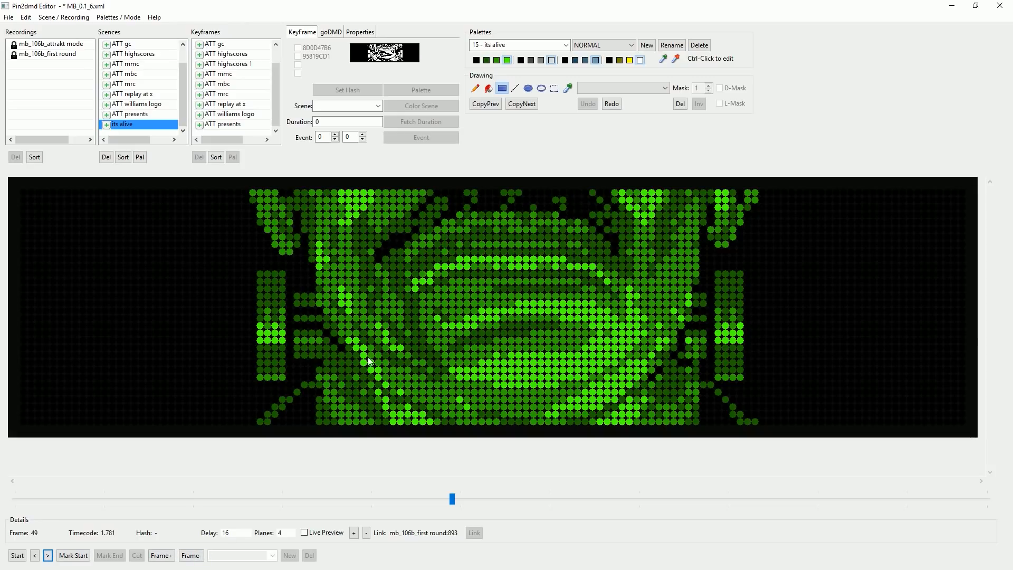
Paste the copied bolt and line colouring over frame 50, align it with the bolts, and paint the left diagonal line's upper end blue.
left_click(49, 557)
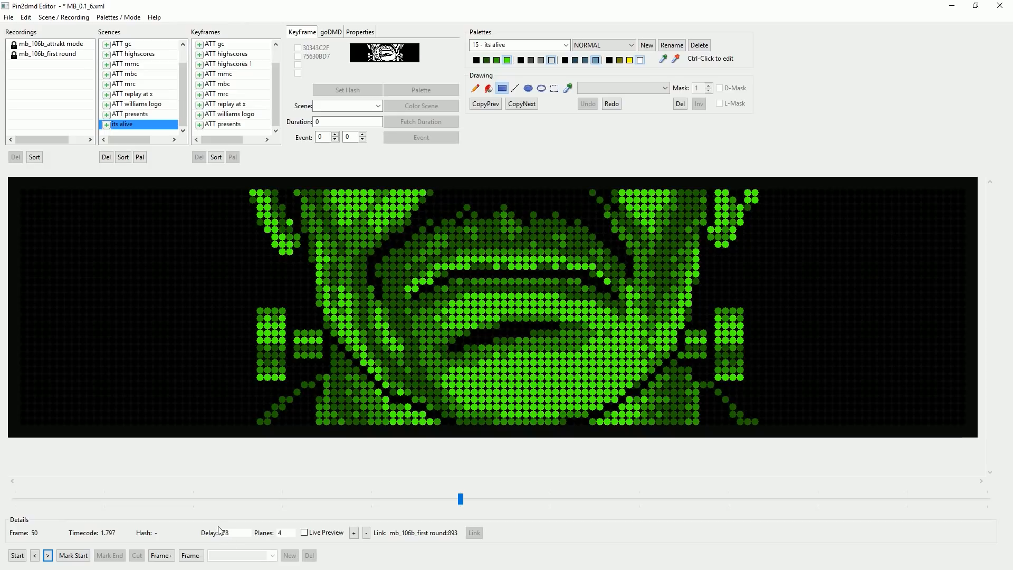
key("ctrl+v")
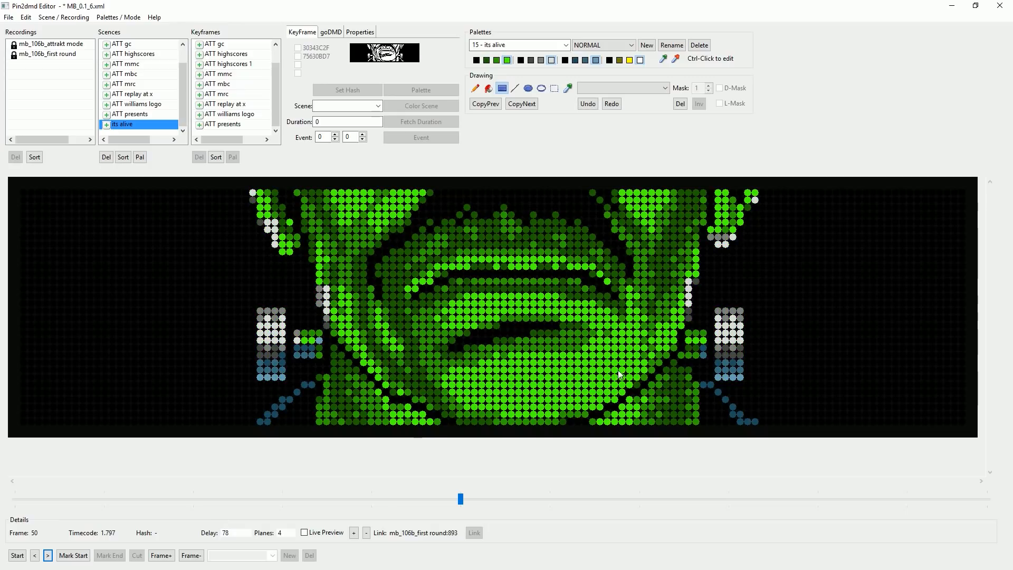
left_click(587, 103)
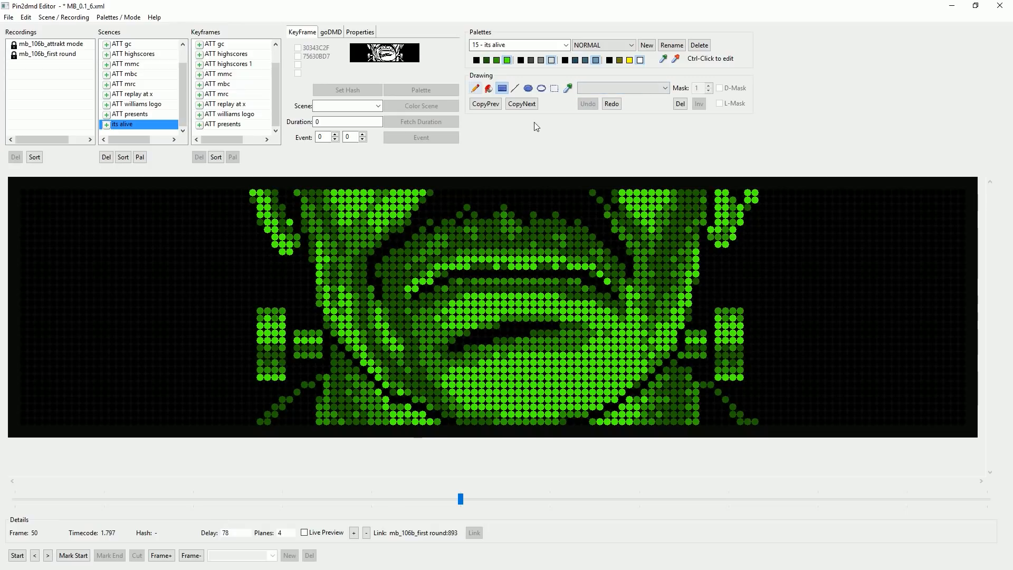
left_click(25, 17)
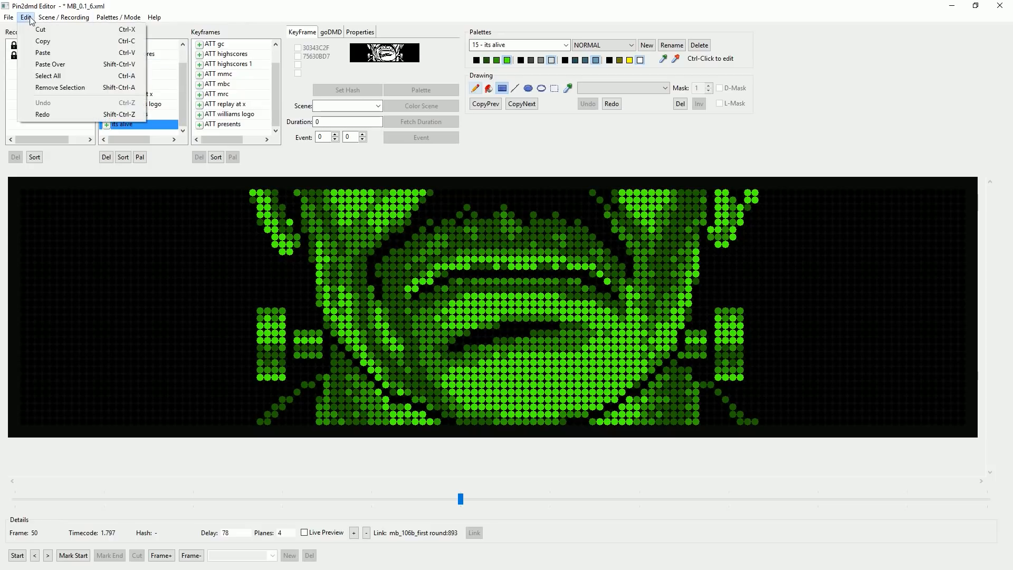
left_click(56, 65)
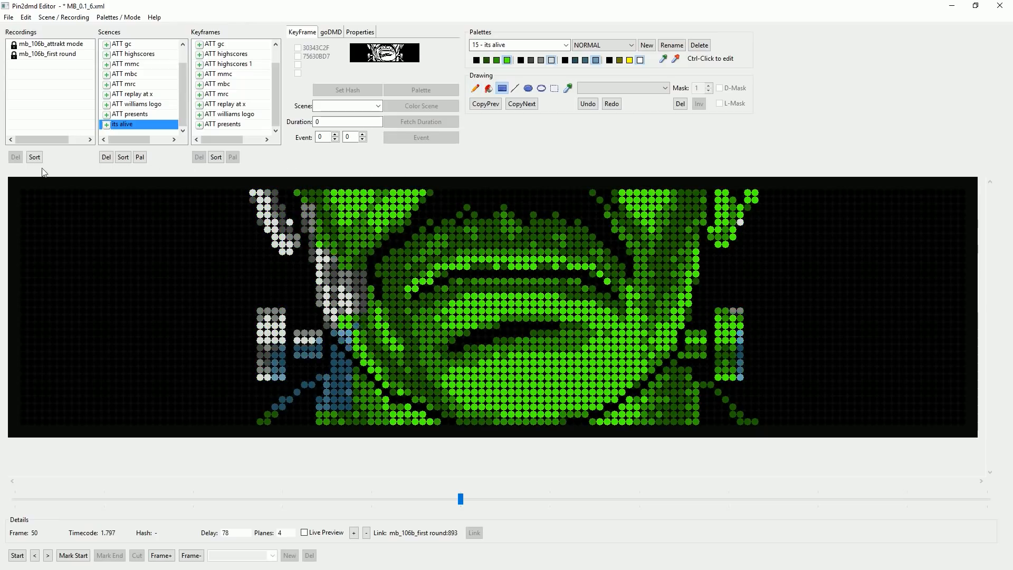
left_click(35, 236)
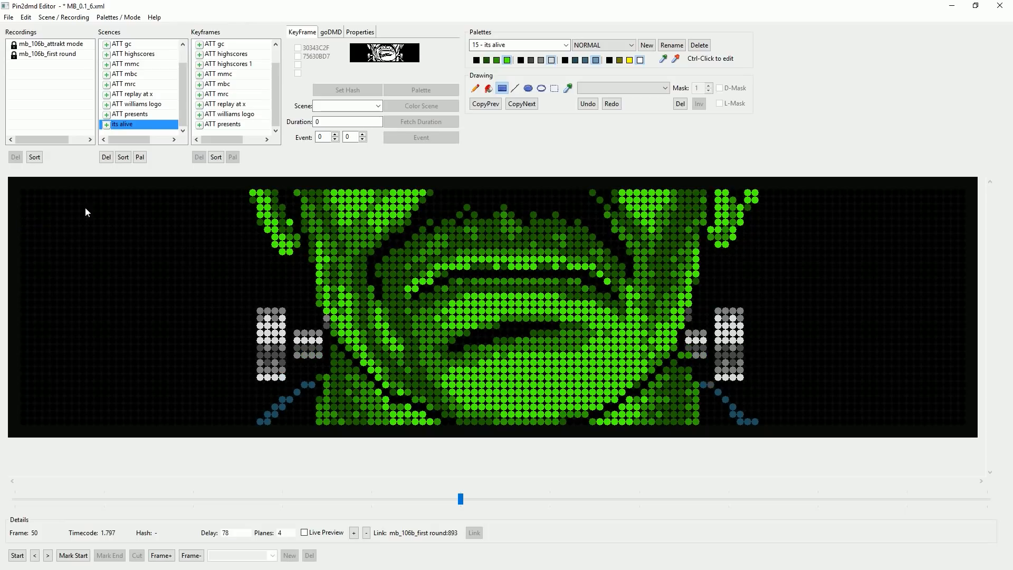
left_click(504, 88)
left_click(321, 379)
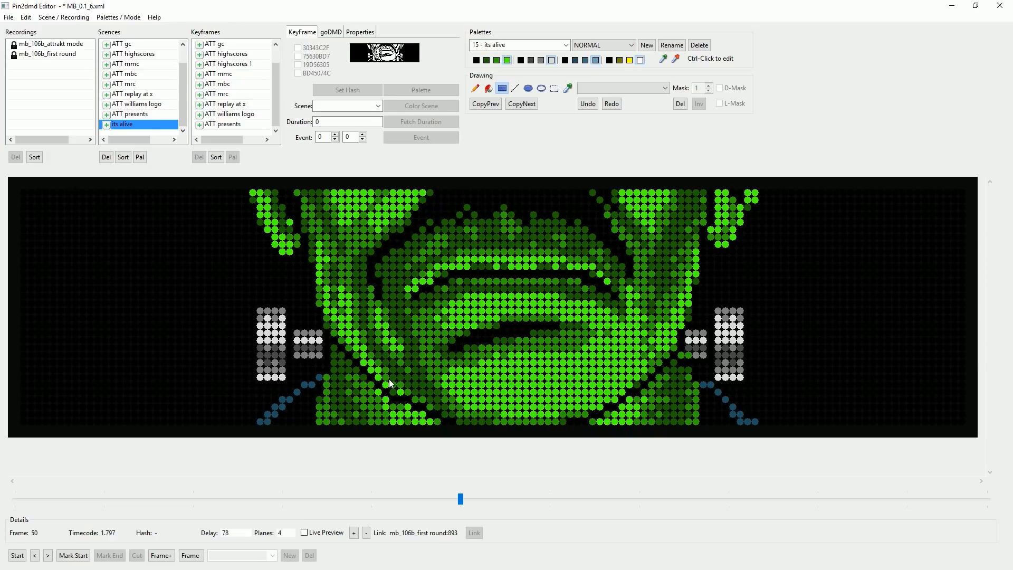
Paste the copied colouring over frame 53, aligned with the neck bolts, and paint the two uncoloured dots of the right diagonal line blue.
left_click(49, 555)
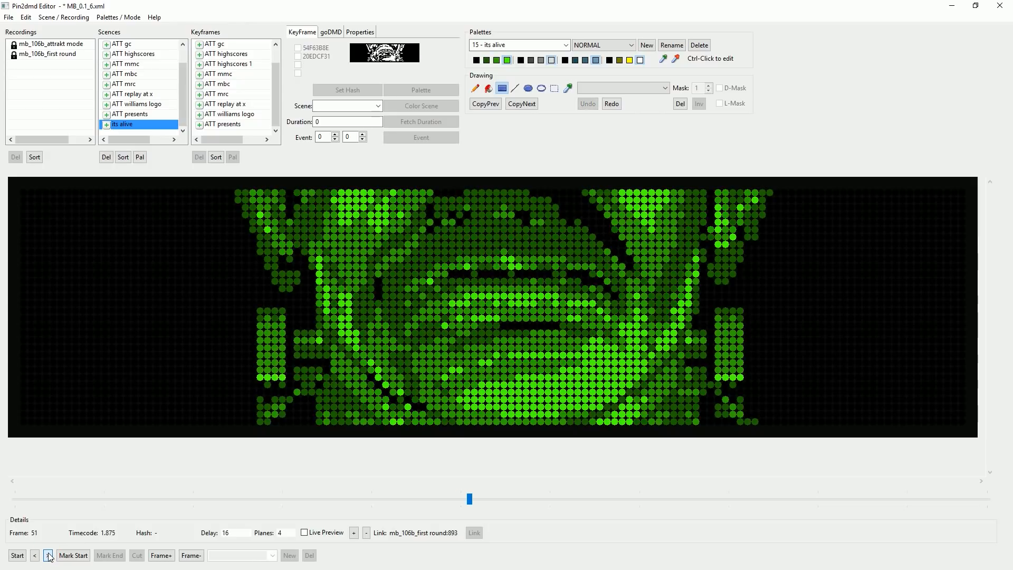
left_click(48, 556)
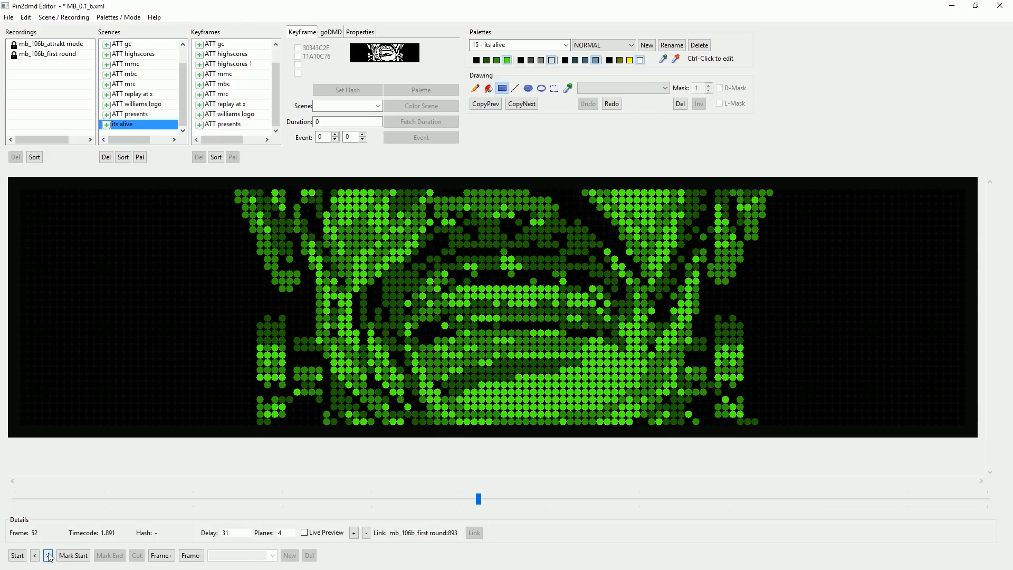
left_click(48, 555)
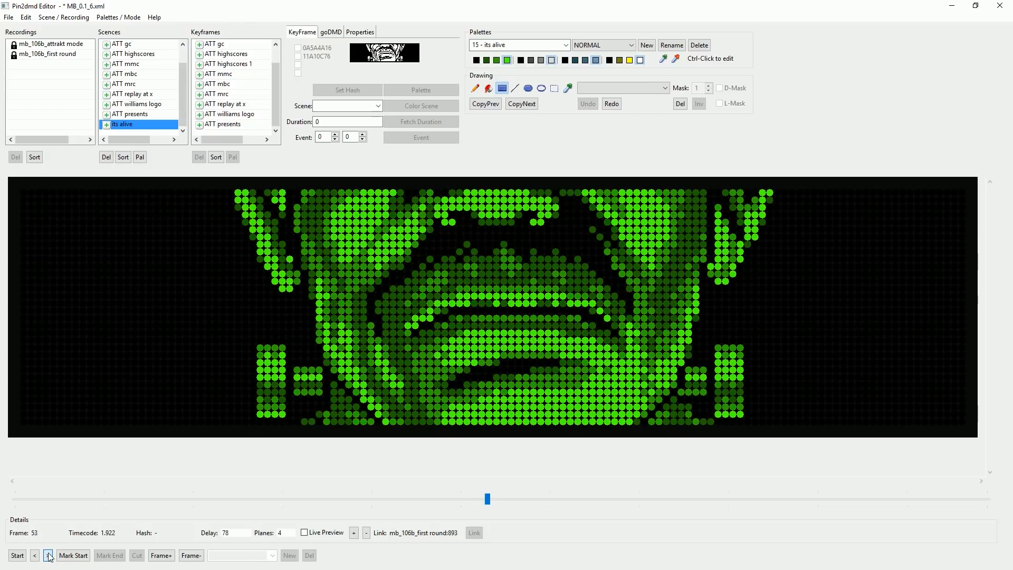
left_click(26, 18)
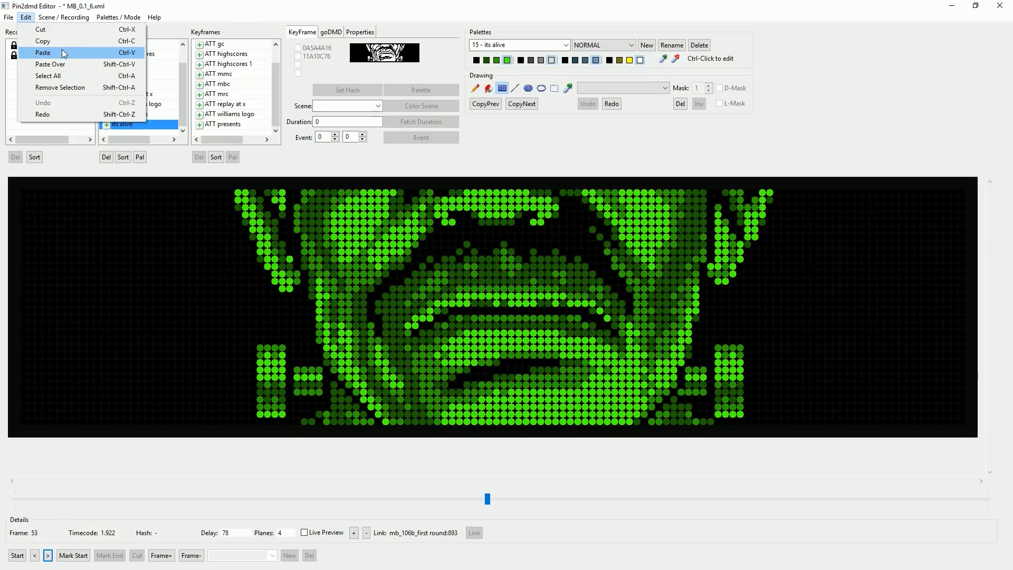
left_click(61, 64)
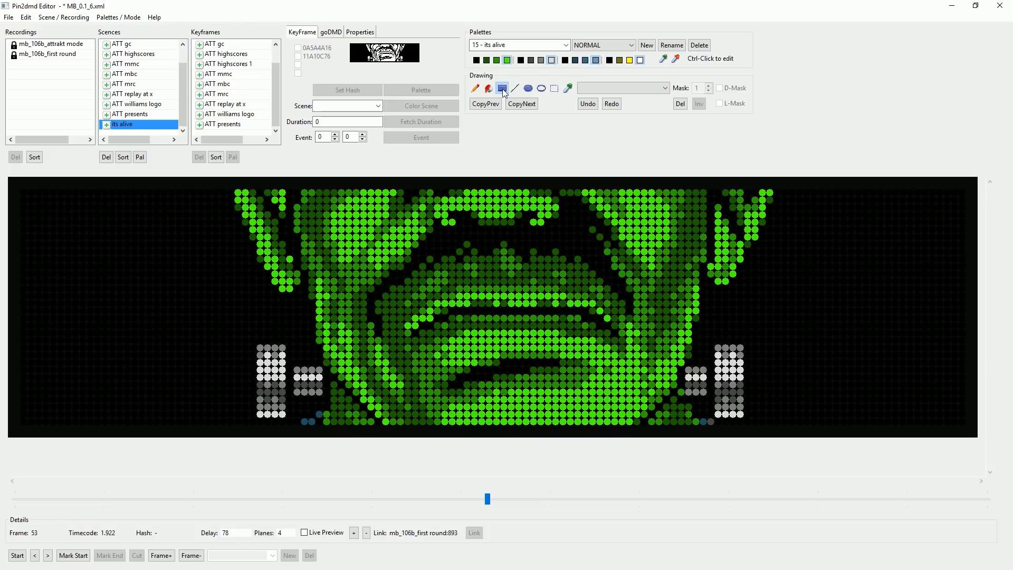
left_click(710, 423)
left_click(689, 407)
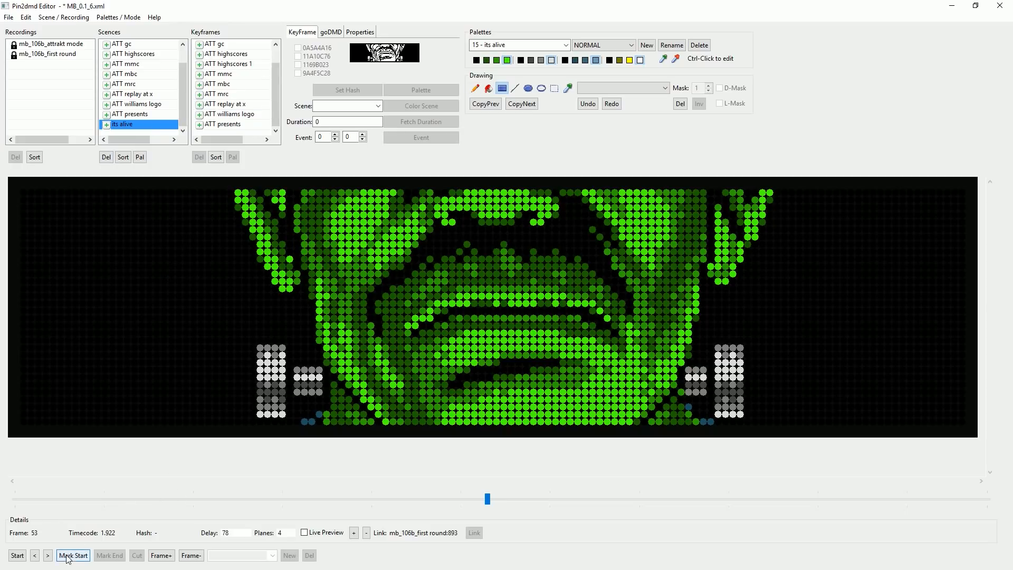
Recolour both neck bolts in frame 56 with the grey palette shades using filled rectangles.
left_click(48, 555)
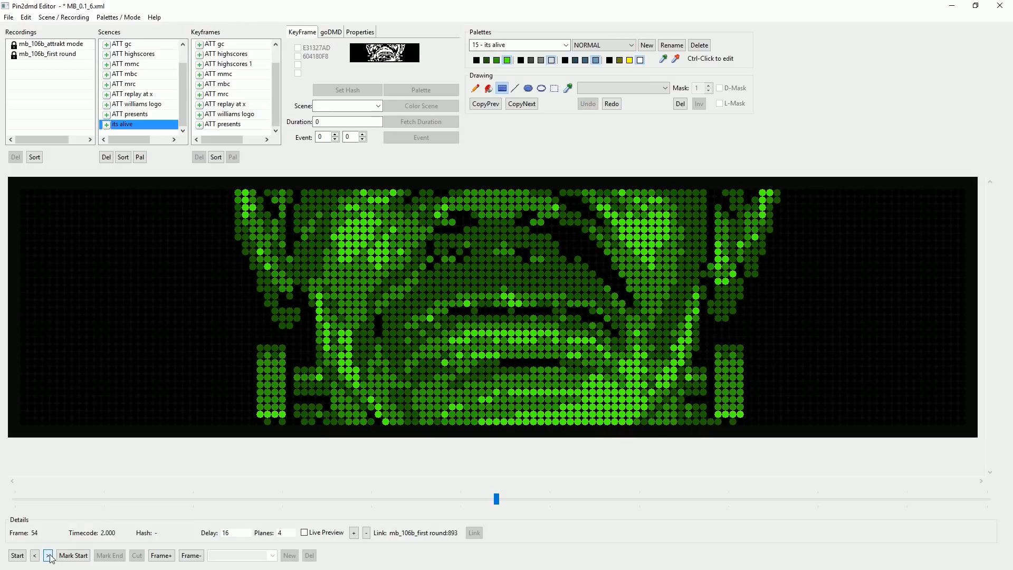
left_click(48, 556)
left_click(48, 555)
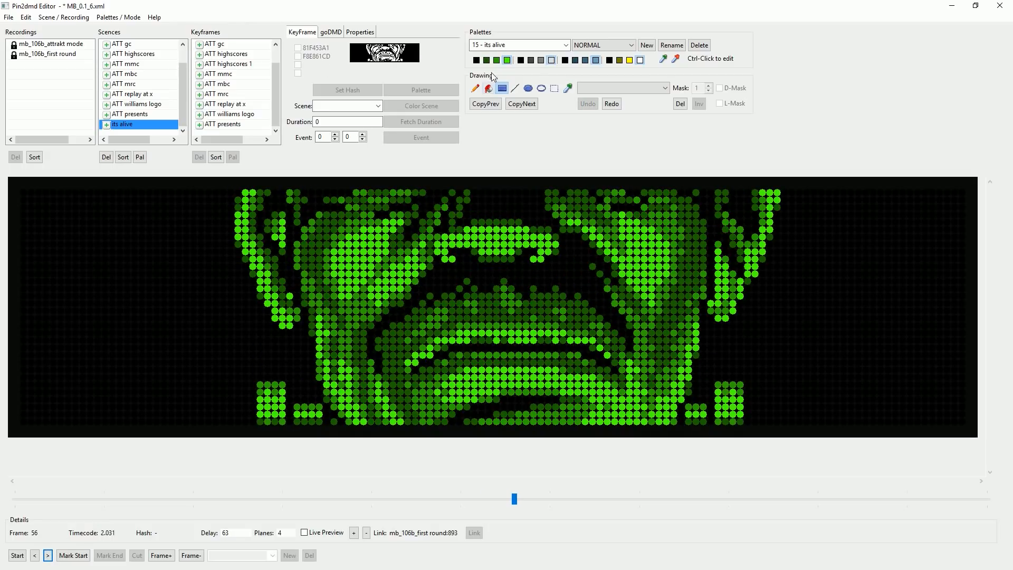
left_click_drag(718, 384, 742, 424)
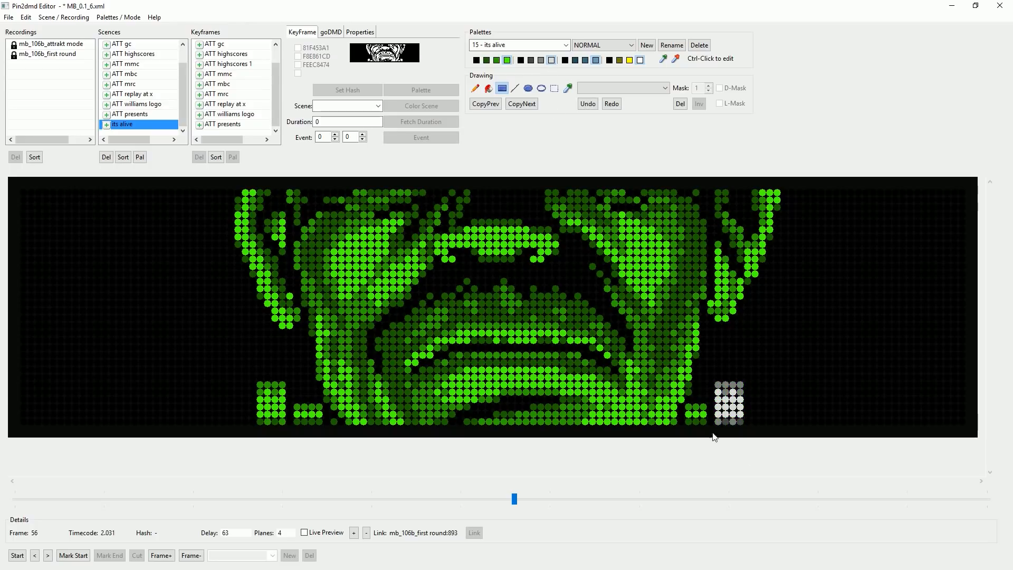
left_click_drag(688, 406, 712, 436)
left_click_drag(259, 387, 317, 437)
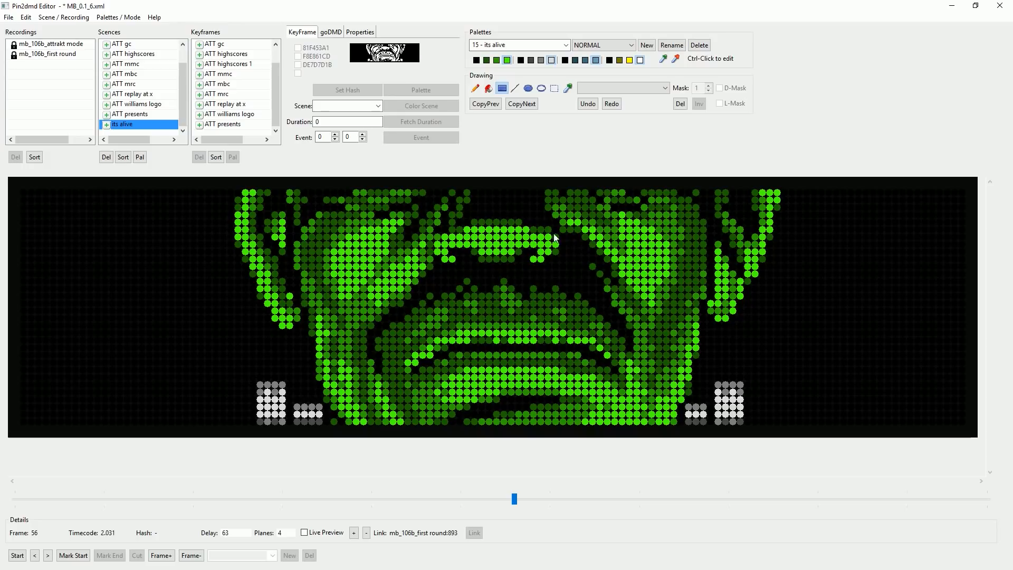
Recolour the remaining bottom row of both neck bolts grey in frame 59.
left_click(51, 556)
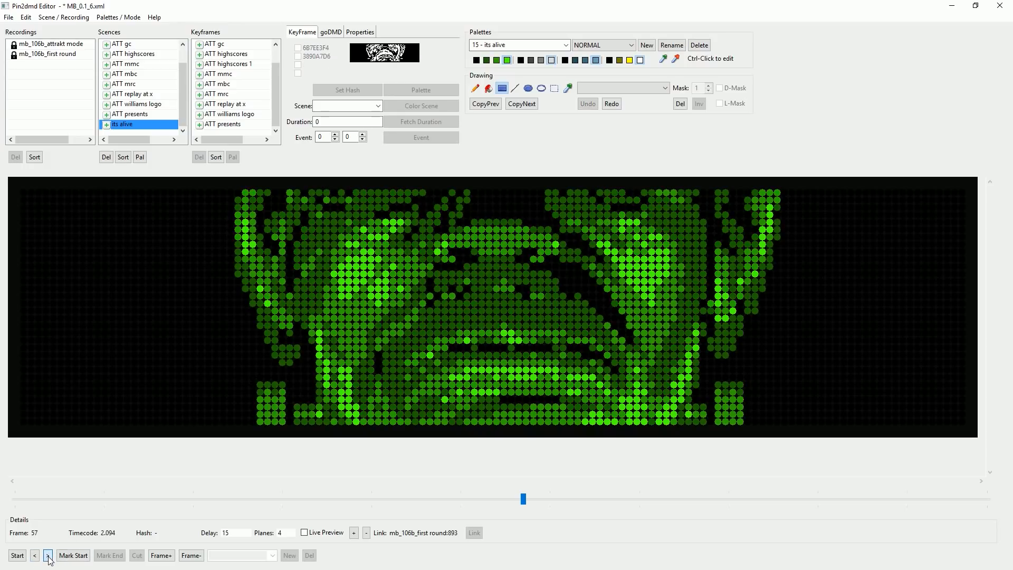
left_click(50, 555)
left_click(50, 556)
left_click_drag(719, 422, 741, 422)
left_click_drag(287, 425, 257, 422)
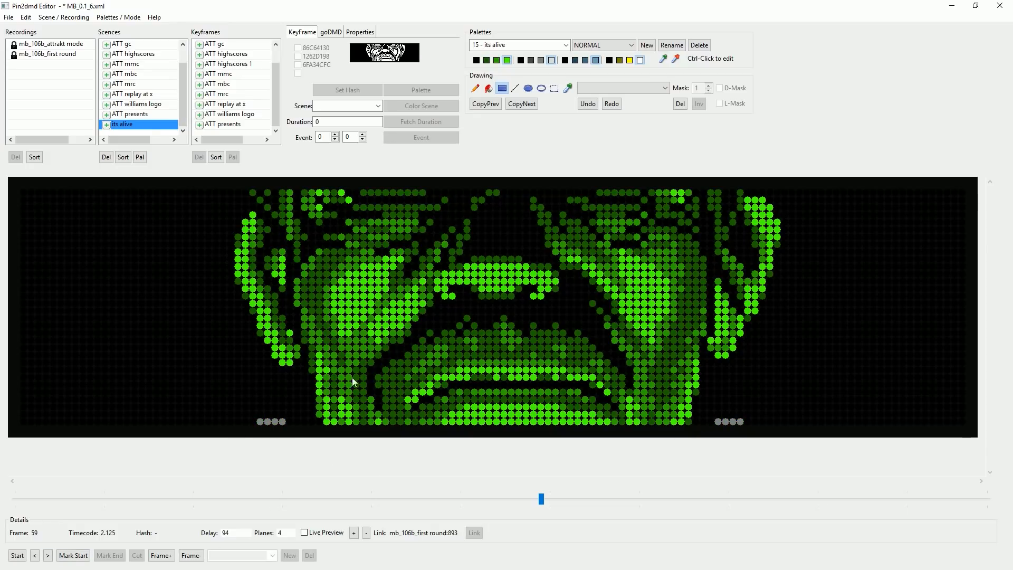
Step back and forth through frames 59 to 63 to check for remaining bolt dots and inverted flash frames.
left_click(48, 556)
left_click(48, 556)
left_click(48, 555)
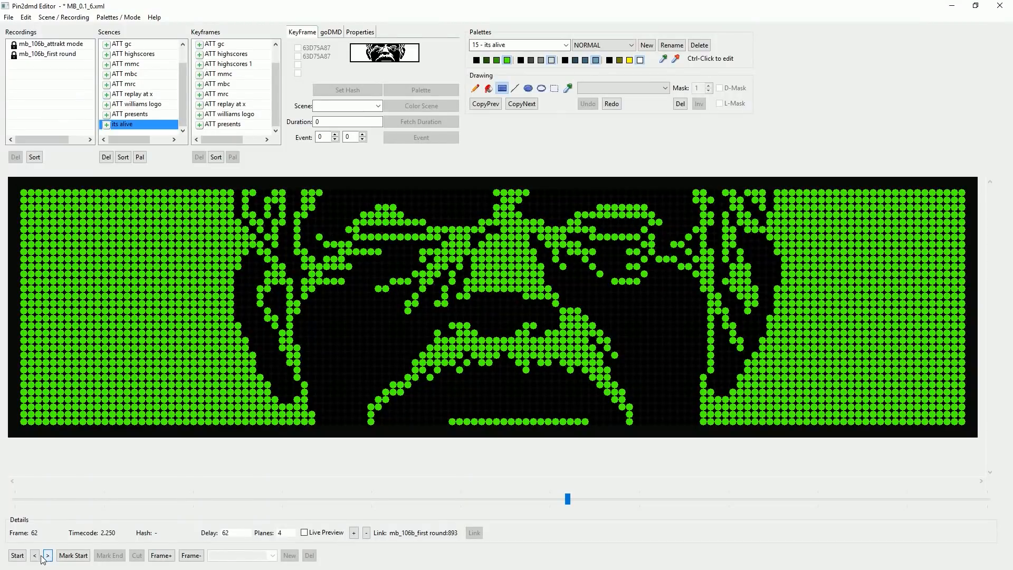
left_click(35, 555)
left_click(35, 556)
left_click(35, 556)
left_click(48, 556)
left_click(48, 556)
left_click(48, 556)
left_click(48, 556)
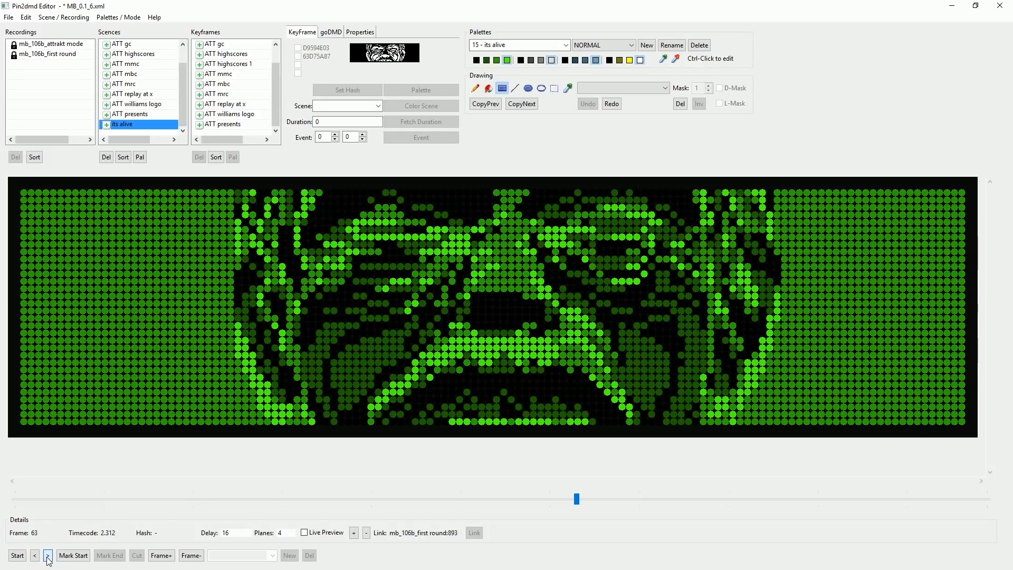
Step forward from frame 63 to frame 74 to check which frames still need colouring.
left_click(48, 555)
left_click(48, 556)
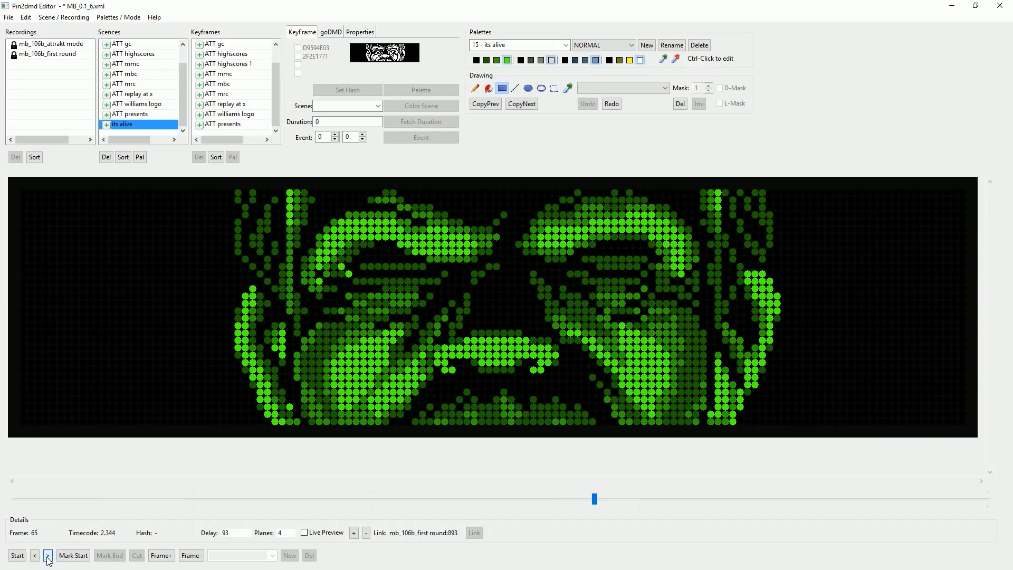
left_click(48, 556)
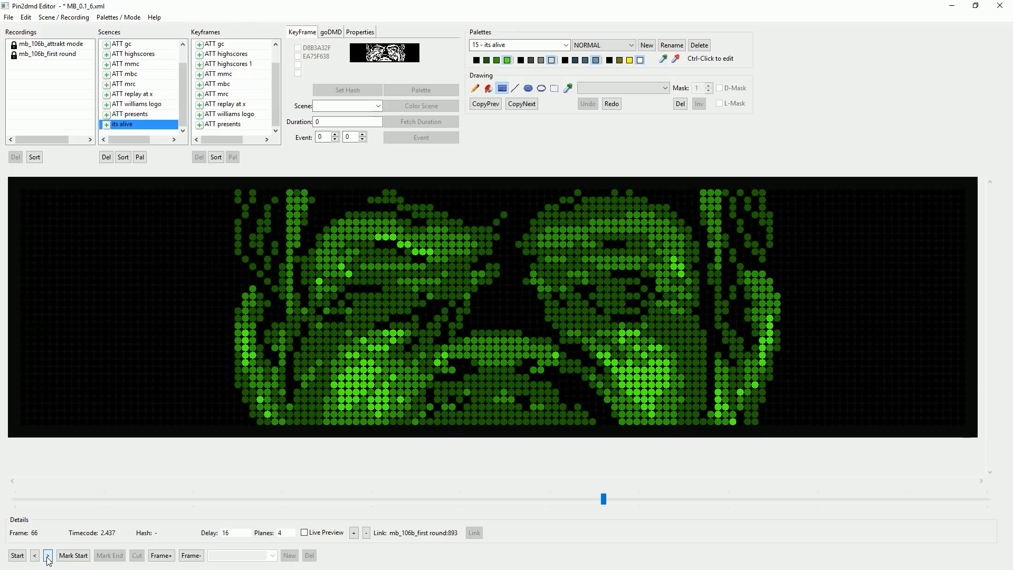
left_click(48, 555)
left_click(48, 556)
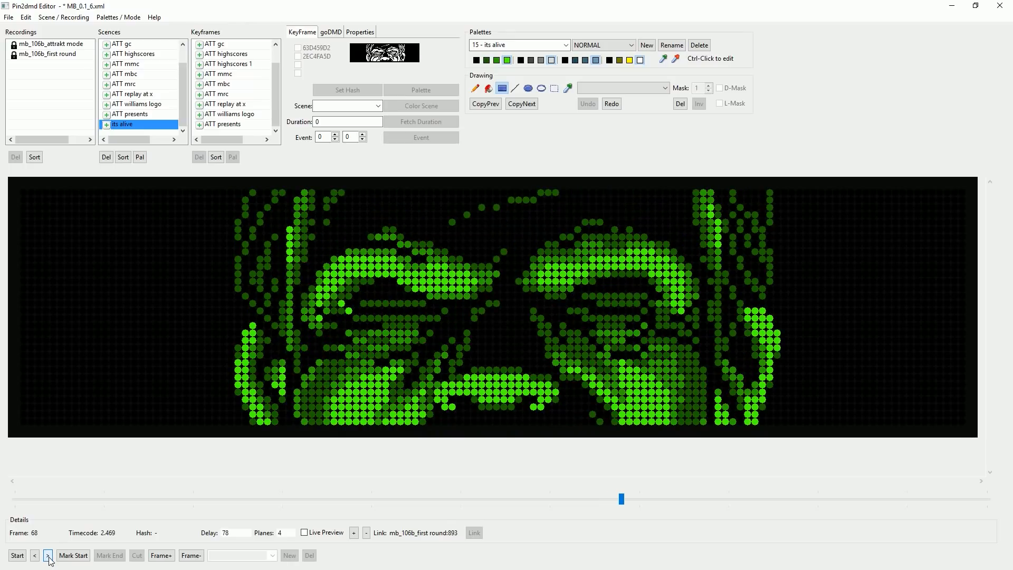
left_click(48, 556)
left_click(48, 556)
left_click(48, 556)
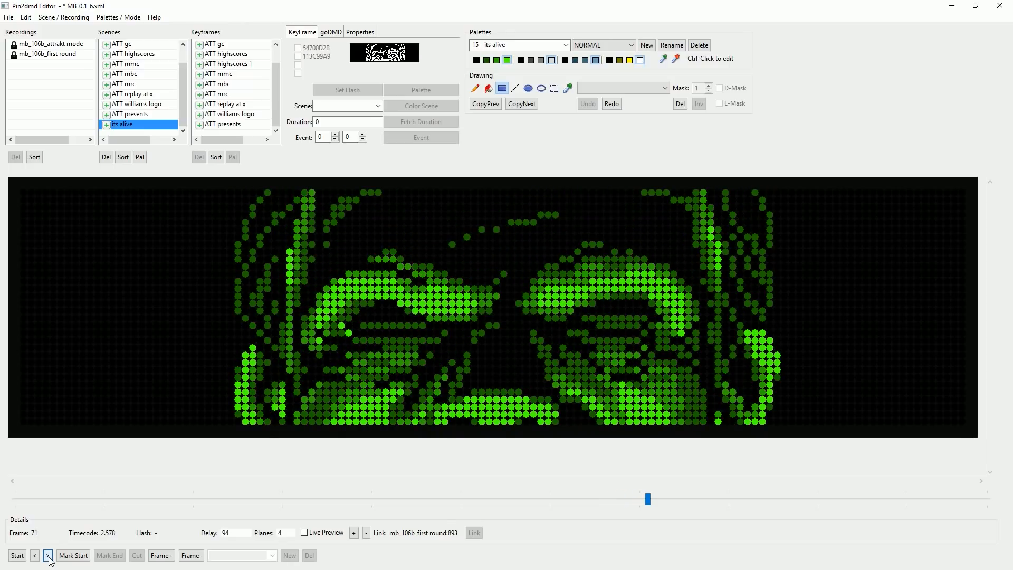
left_click(48, 556)
left_click(48, 556)
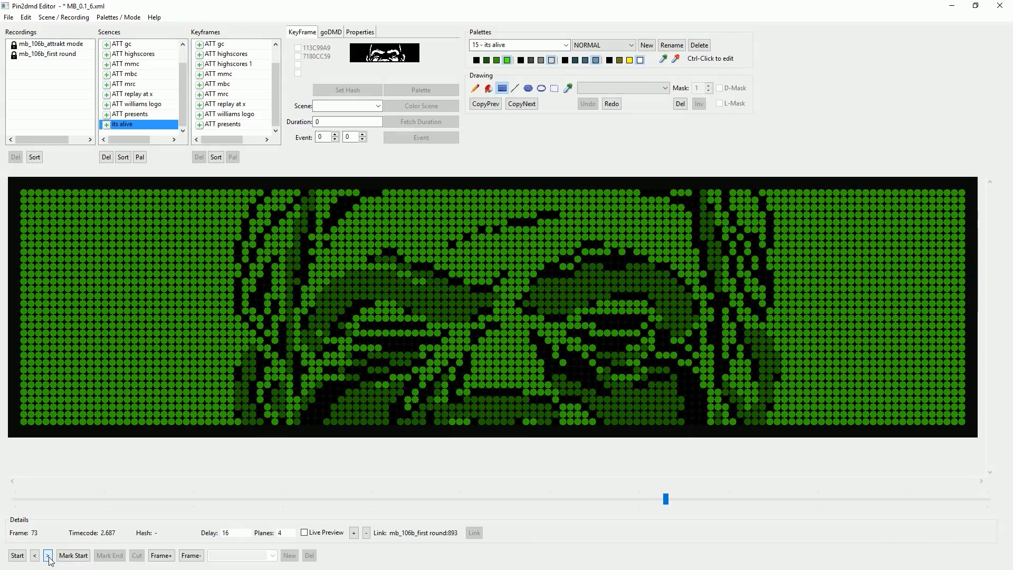
left_click(48, 556)
Step back and forth between frames 70 and 77 to examine the inverted flash and the frames around it.
left_click(35, 556)
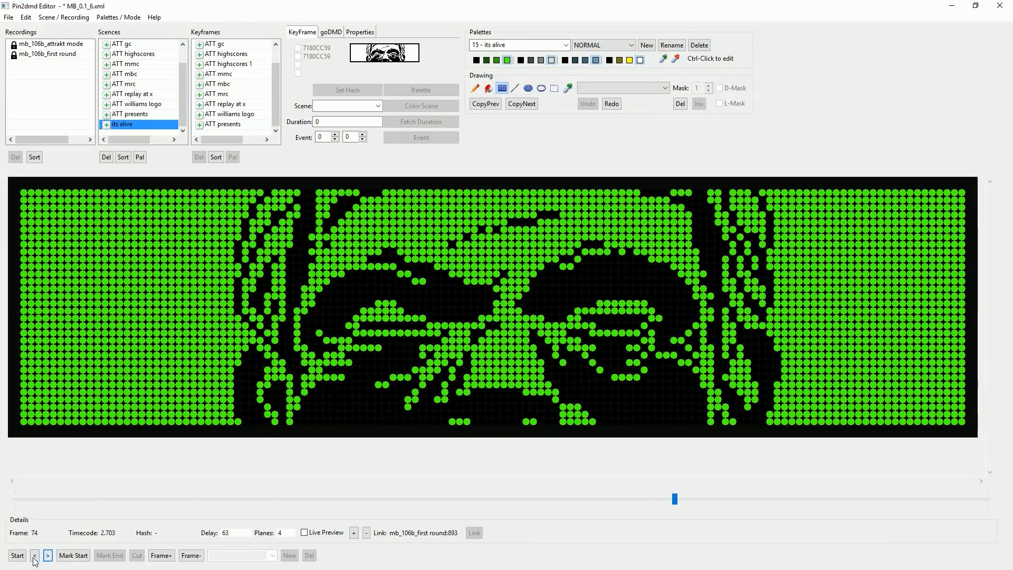
left_click(35, 556)
left_click(35, 555)
left_click(35, 556)
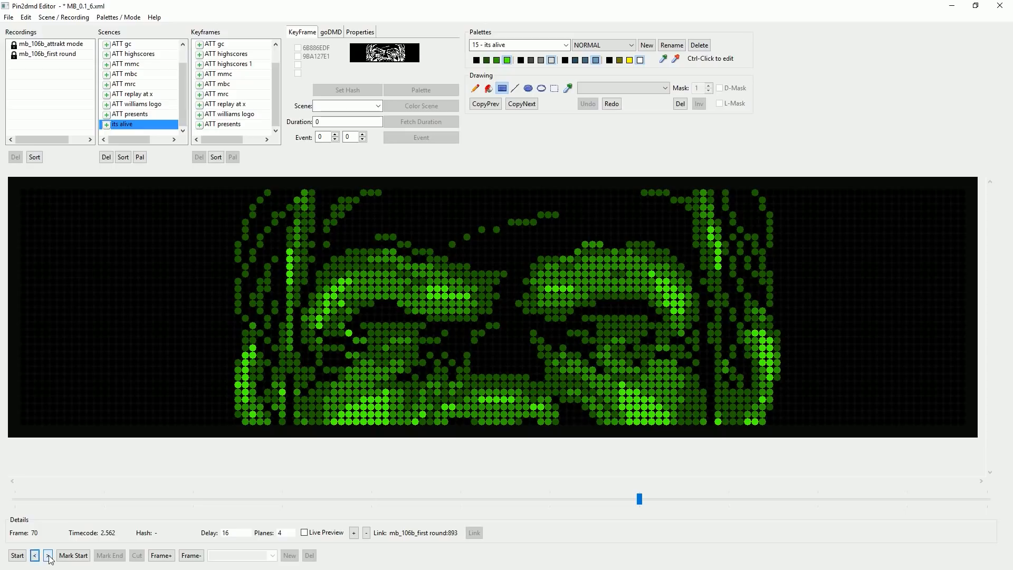
left_click(48, 556)
left_click(48, 555)
left_click(48, 556)
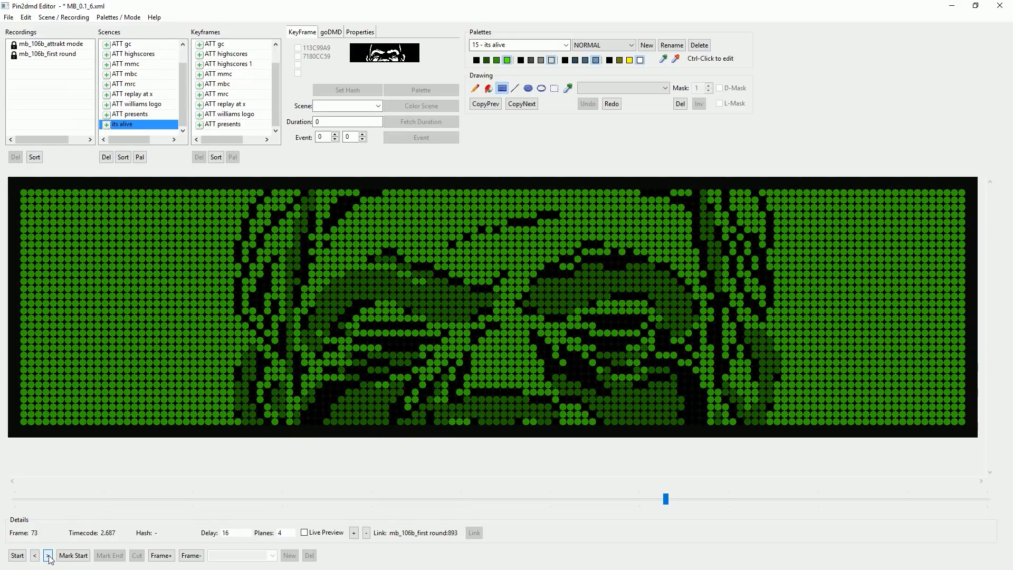
left_click(48, 555)
left_click(48, 556)
left_click(48, 556)
left_click(48, 556)
left_click(35, 557)
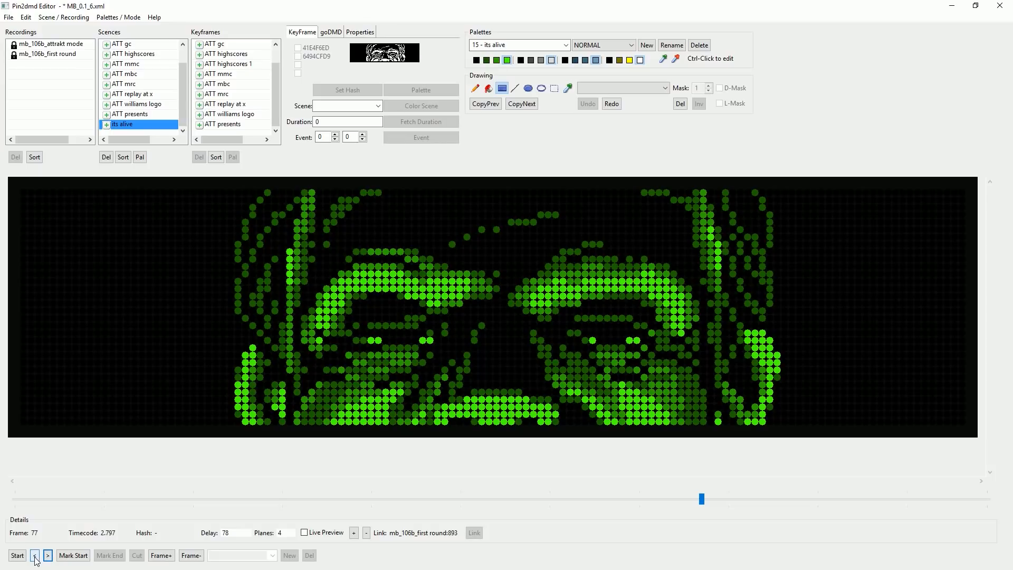
left_click(36, 556)
left_click(36, 556)
left_click(35, 556)
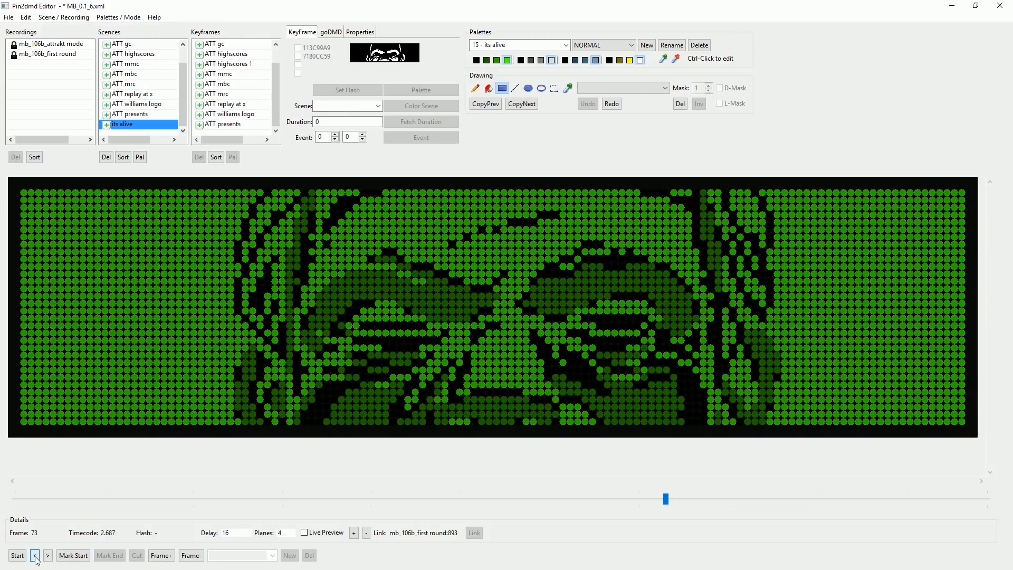
Step forward through frames 73 to 87 and back to frame 86 to examine how the eyes open.
left_click(48, 555)
left_click(48, 556)
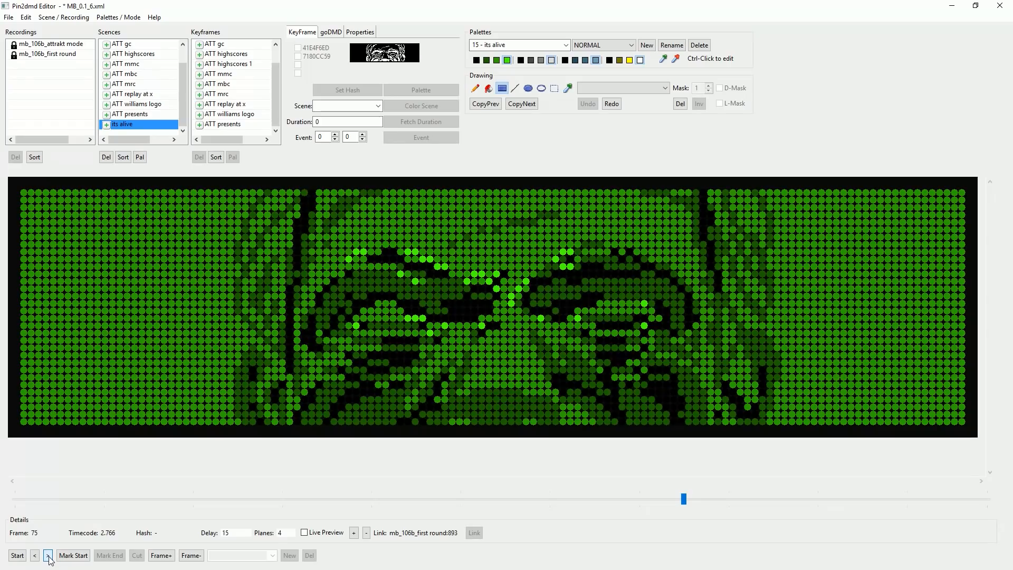
left_click(48, 556)
left_click(48, 556)
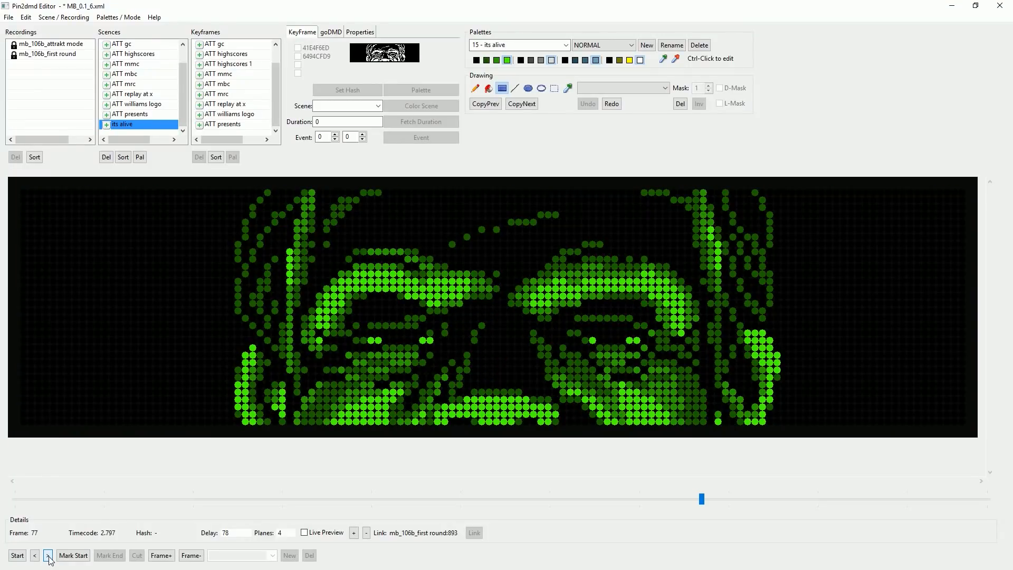
left_click(48, 556)
left_click(48, 556)
left_click(48, 556)
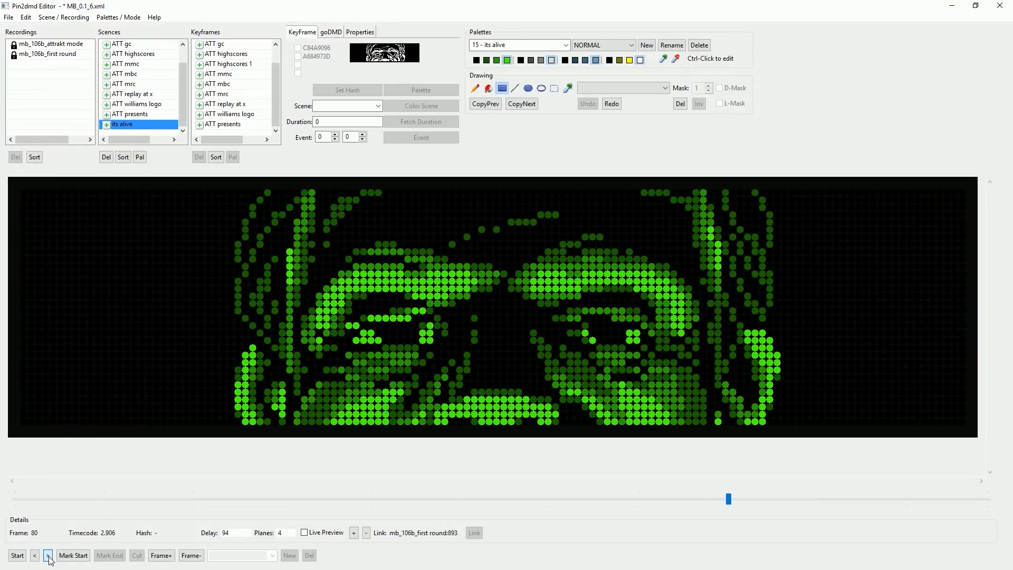
left_click(48, 555)
left_click(48, 556)
left_click(48, 556)
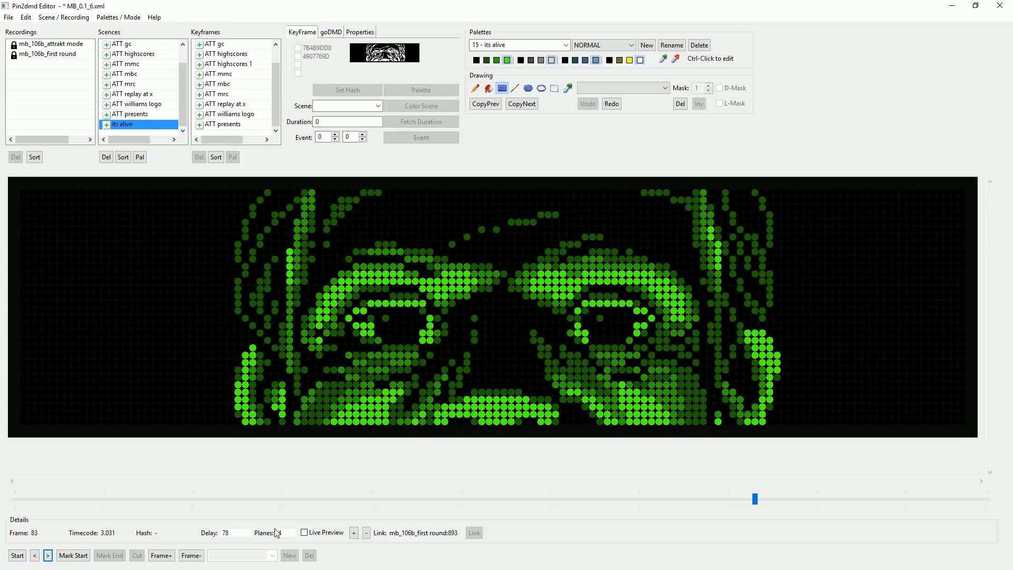
left_click(48, 556)
left_click(48, 556)
left_click(48, 556)
left_click(48, 556)
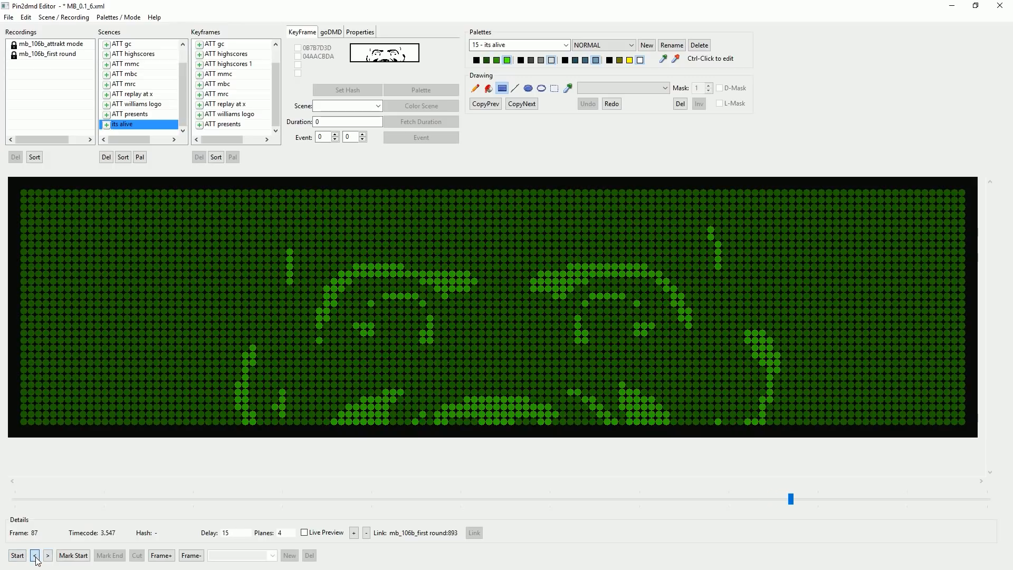
left_click(35, 556)
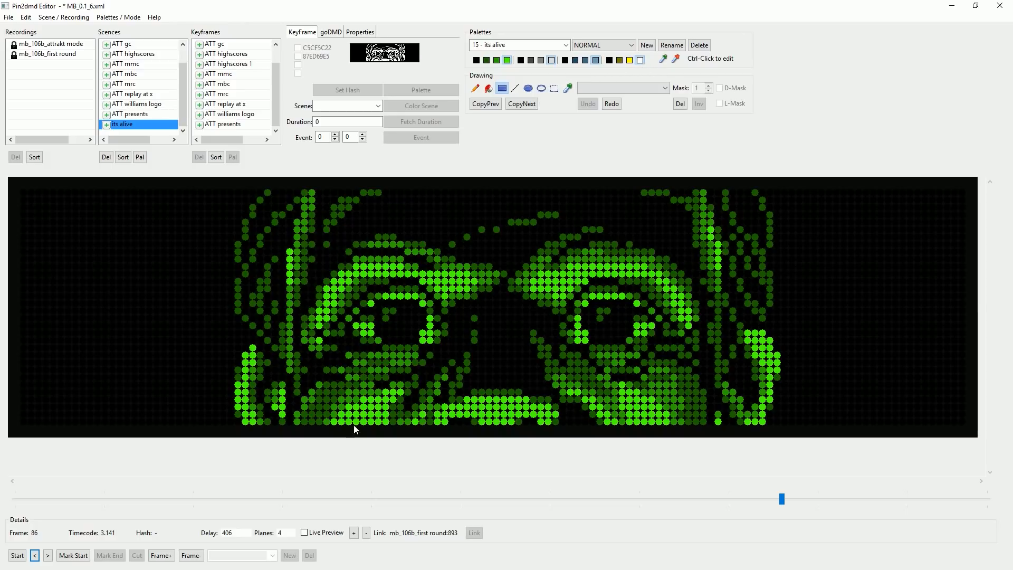
left_click_drag(380, 296, 416, 296)
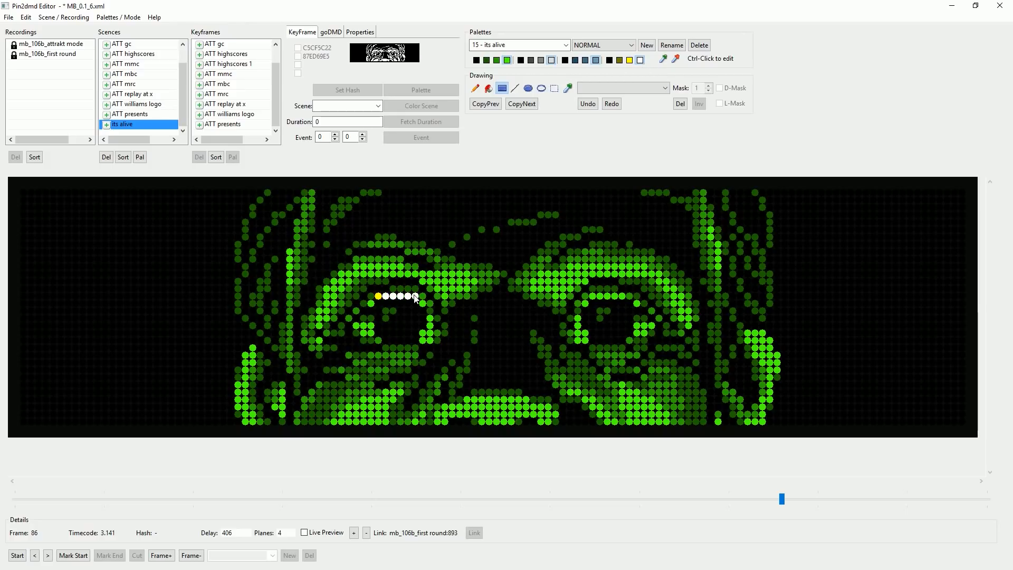
left_click(588, 104)
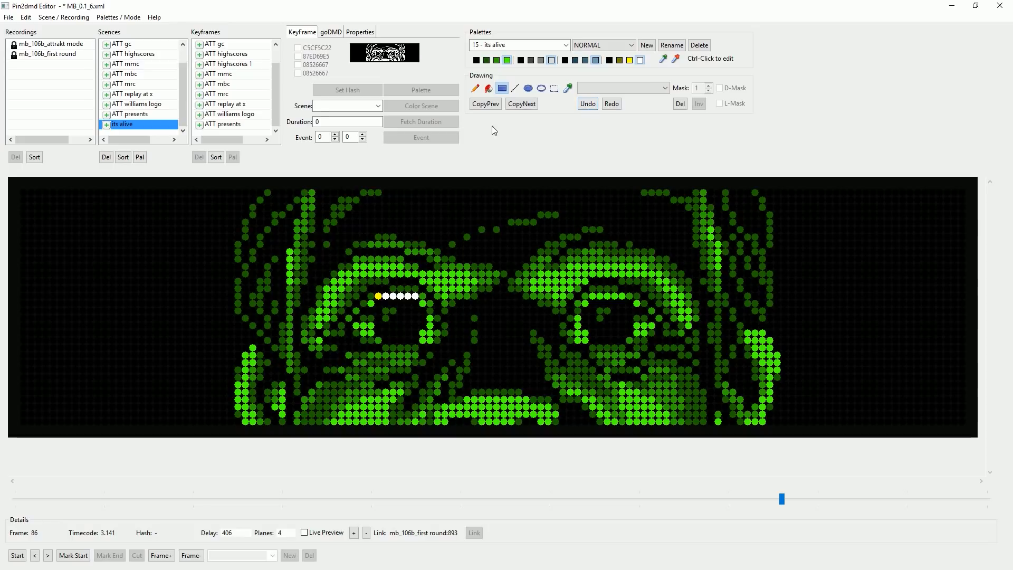
left_click(589, 104)
Recolour the main rim dots of the left eye in frame 86 with the white and yellow palette shades.
mouse_move(389, 298)
left_mouse_down()
mouse_move(426, 306)
mouse_move(430, 338)
mouse_move(431, 323)
mouse_move(371, 334)
left_mouse_up()
left_click(431, 319)
left_click(372, 297)
left_click(379, 296)
left_click(371, 303)
left_click(356, 311)
left_click(349, 319)
left_click(364, 304)
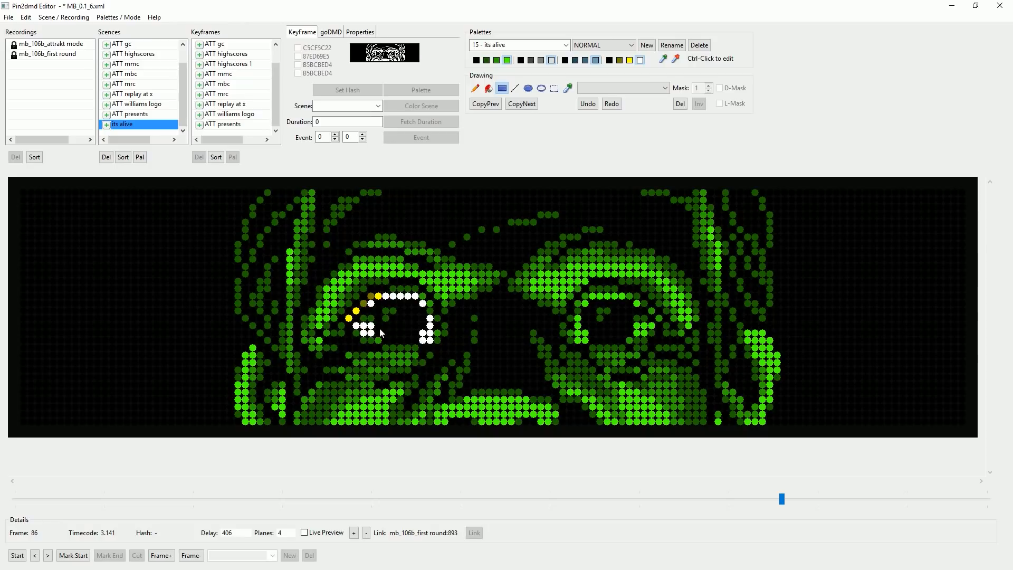
Recolour the pupil highlight and remaining outer rim dots of the left eye in frame 86 with the yellow palette shades.
mouse_move(366, 319)
left_mouse_down()
mouse_move(392, 317)
mouse_move(380, 340)
left_mouse_up()
left_click(437, 333)
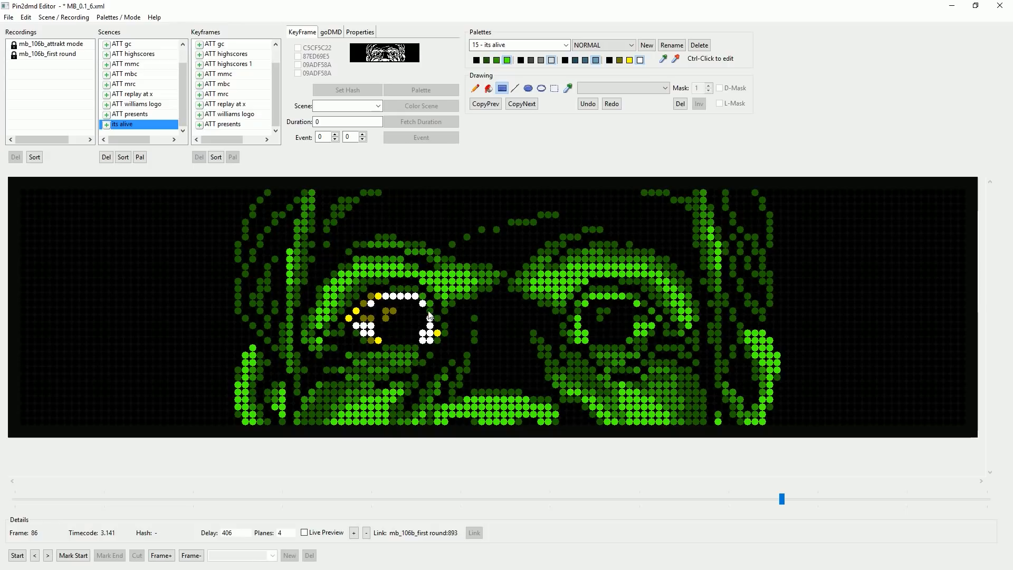
left_click(430, 311)
left_click_drag(430, 304, 393, 290)
left_click_drag(443, 328, 445, 333)
left_click(438, 340)
left_click(357, 334)
left_click(364, 340)
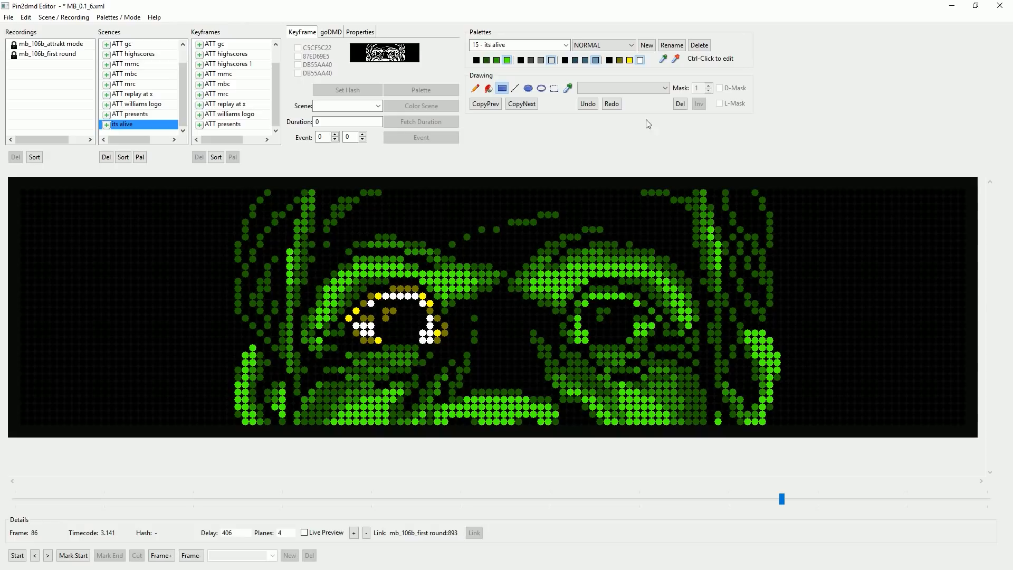
Change the dark yellow colour of the its alive palette to light pink FFA9A9.
left_click(620, 61, "ctrl")
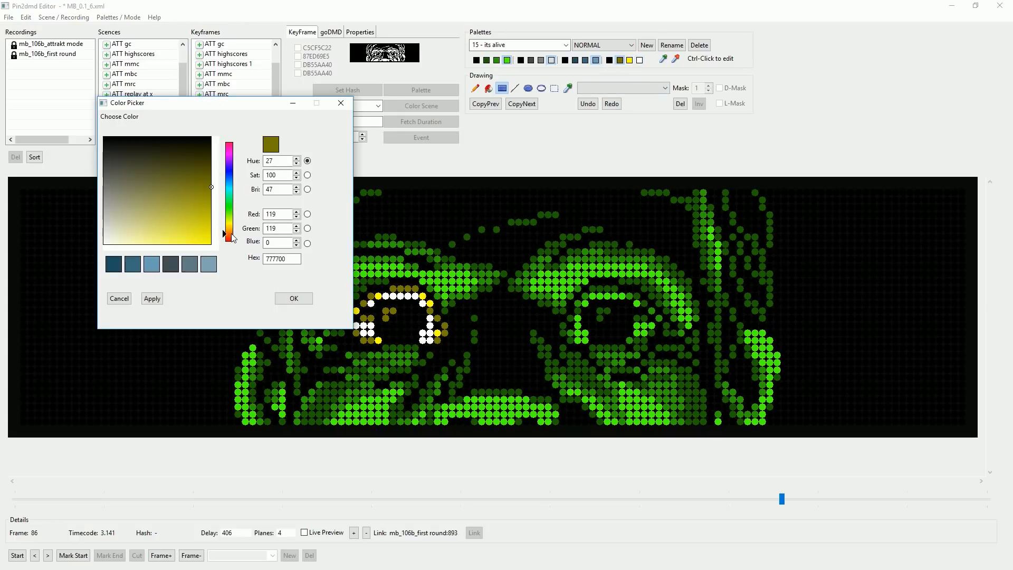
left_click(231, 234)
mouse_move(210, 216)
left_mouse_down()
mouse_move(216, 222)
mouse_move(181, 241)
mouse_move(148, 240)
mouse_move(135, 252)
mouse_move(139, 242)
mouse_move(131, 256)
mouse_move(143, 257)
left_mouse_up()
left_click(229, 241)
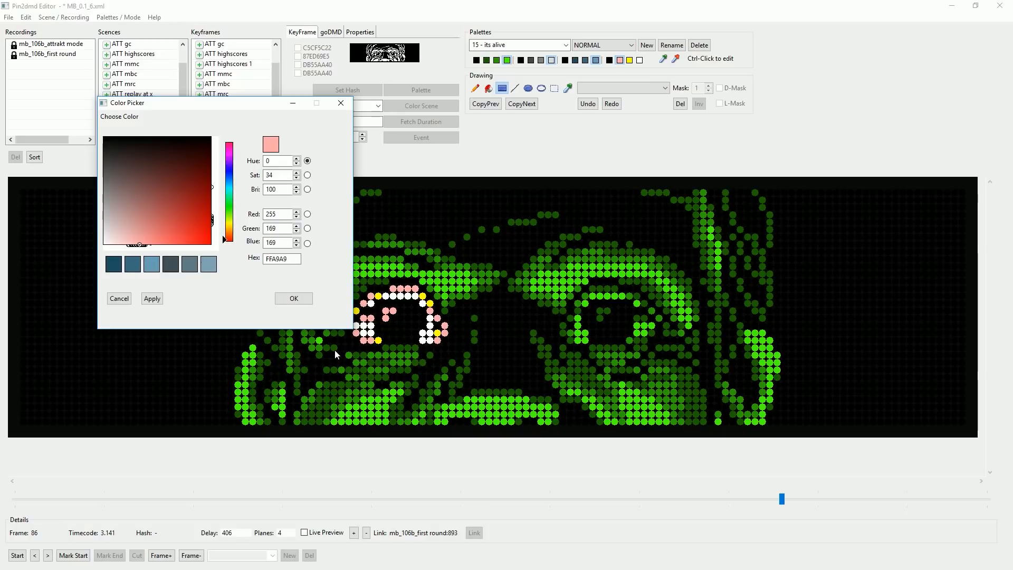
left_click(291, 297)
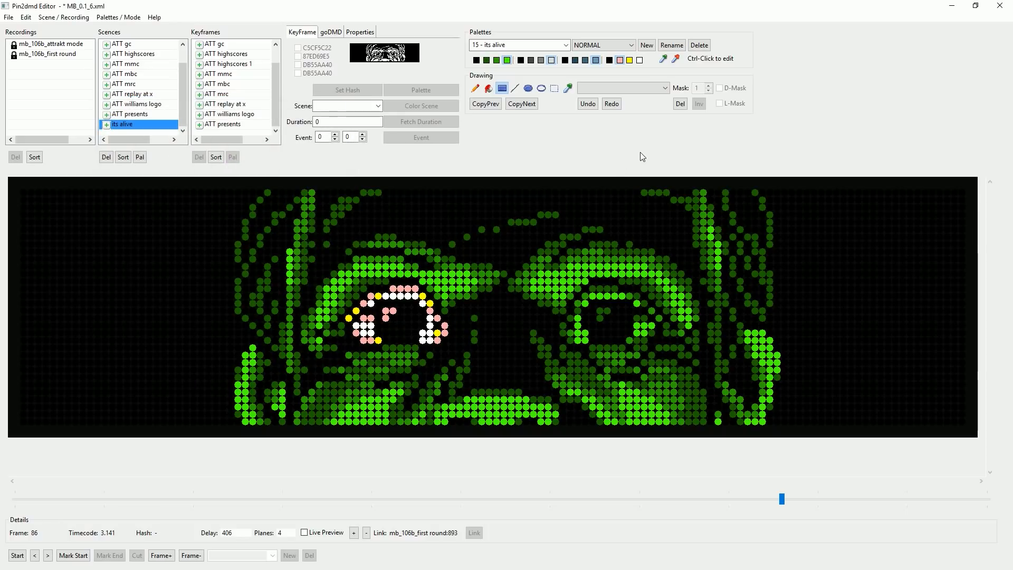
Change the bright yellow colour of the its alive palette to light grey EBEBEB.
left_click(630, 59, "ctrl")
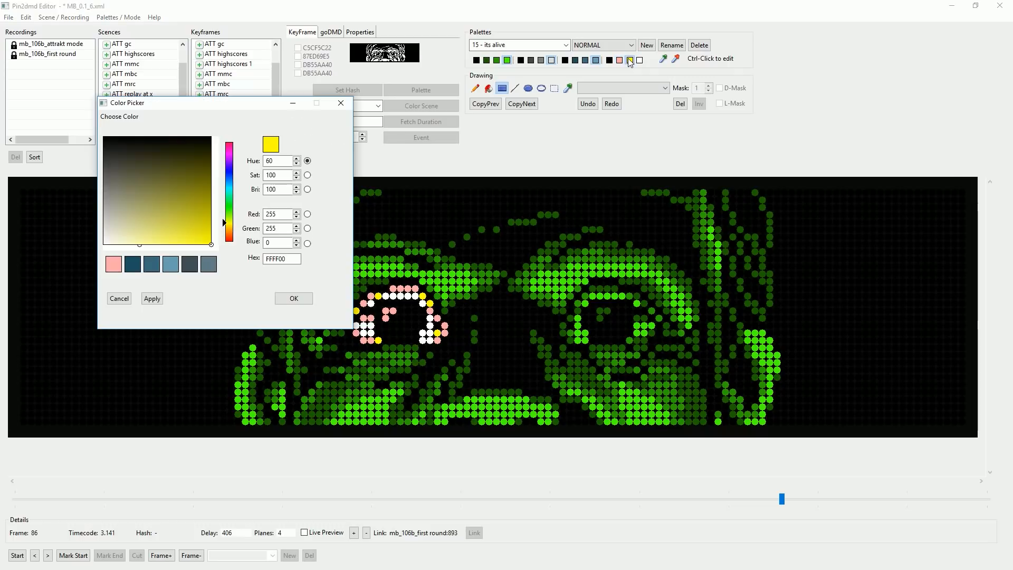
left_click_drag(179, 210, 77, 238)
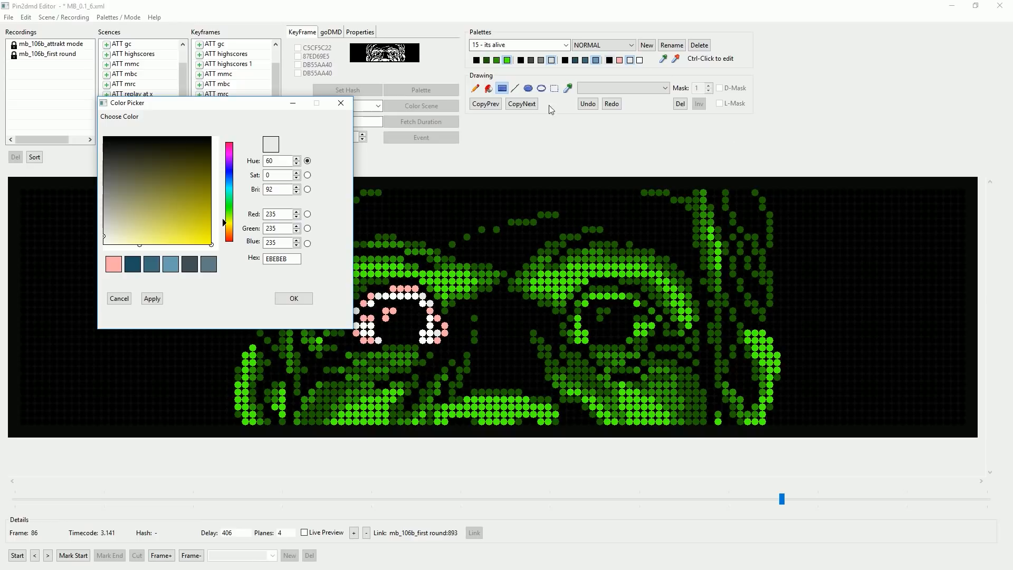
left_click(294, 299)
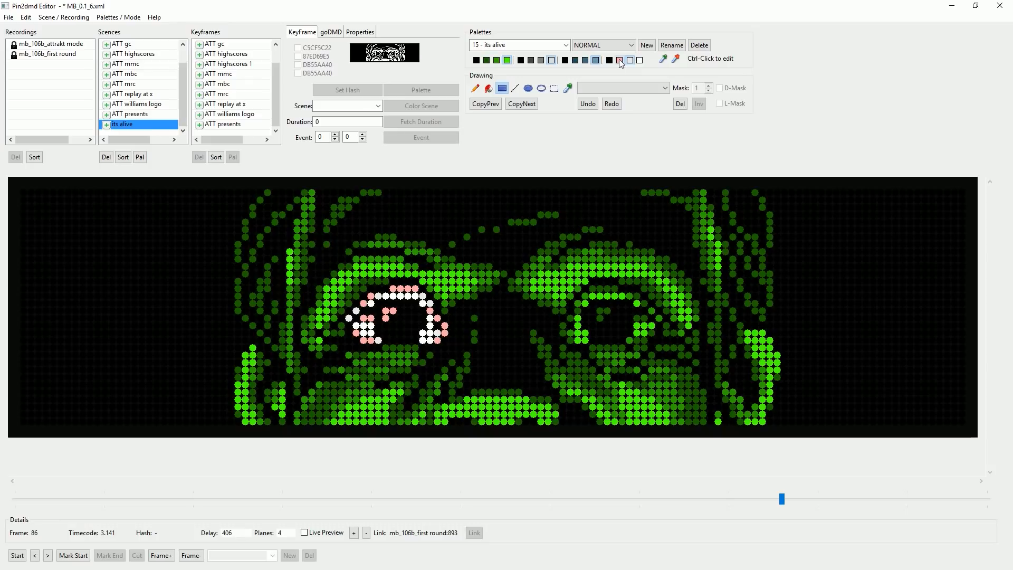
Recolour the rim, highlight and lower lid of the right eye in frame 86 pink and white.
mouse_move(592, 289)
left_mouse_down()
mouse_move(629, 295)
mouse_move(638, 329)
mouse_move(650, 334)
mouse_move(615, 338)
left_mouse_up()
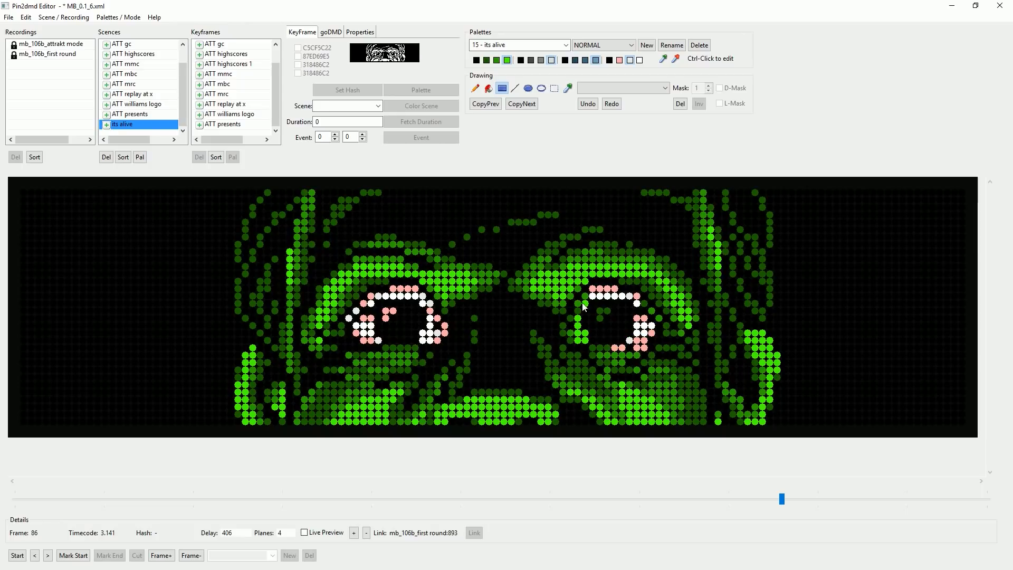
left_click_drag(579, 299, 588, 334)
mouse_move(566, 321)
left_mouse_down()
mouse_move(597, 347)
mouse_move(639, 354)
left_mouse_up()
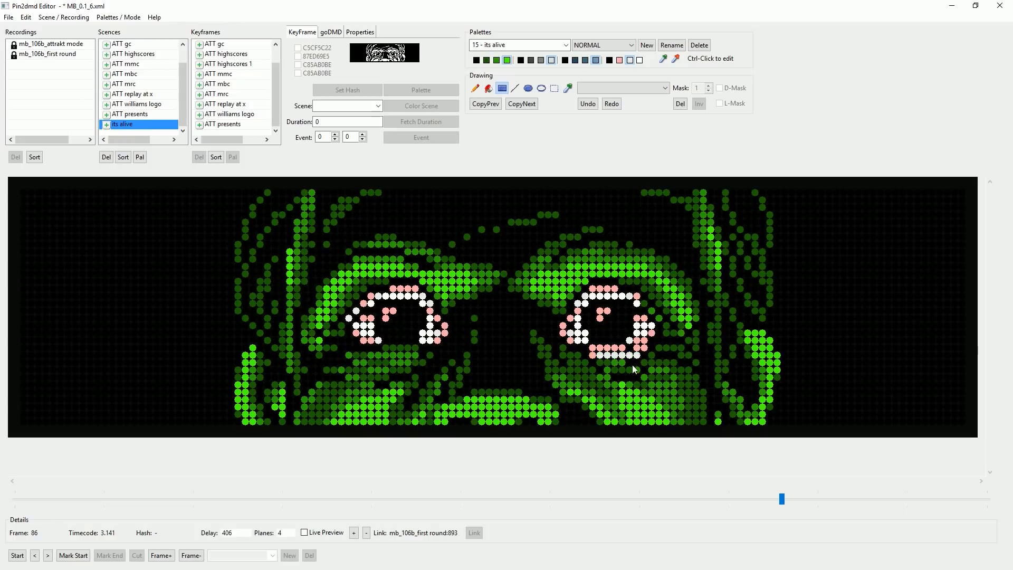
left_click(606, 364)
Recolour the left eye's lower lid and the right eye's outer corner pink and white in frame 86.
left_click_drag(422, 347, 396, 357)
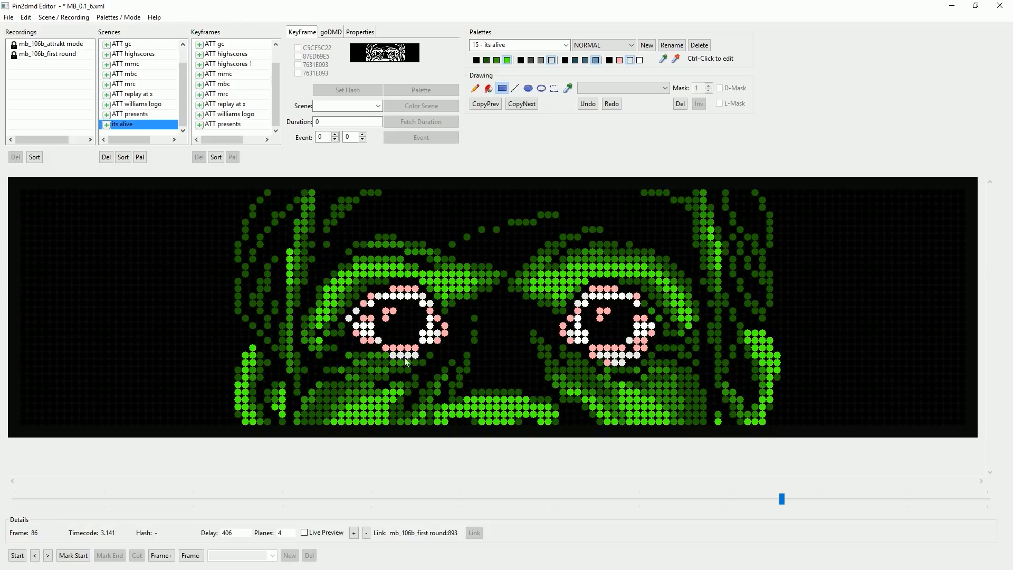
left_click(372, 355)
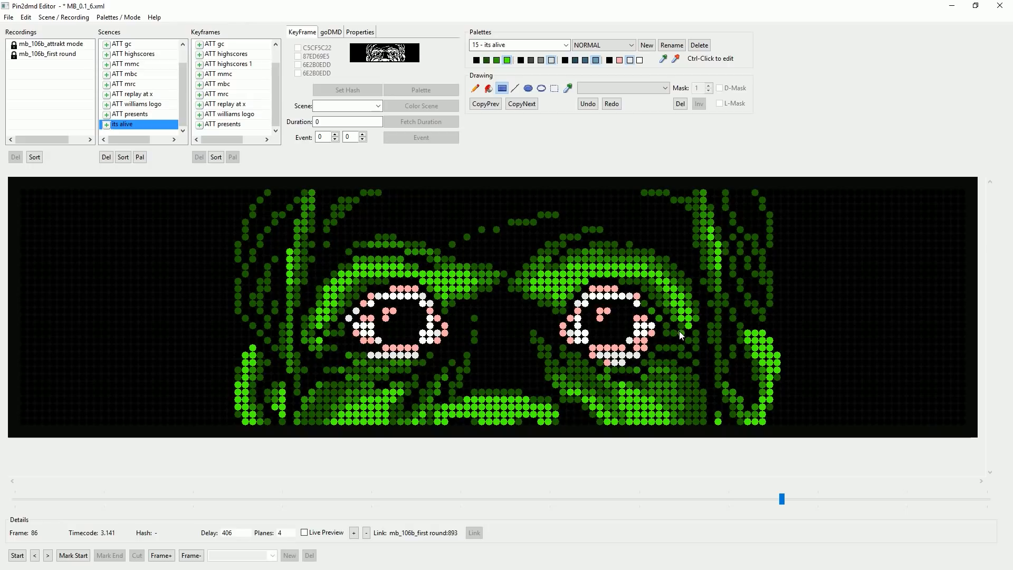
left_click(588, 103)
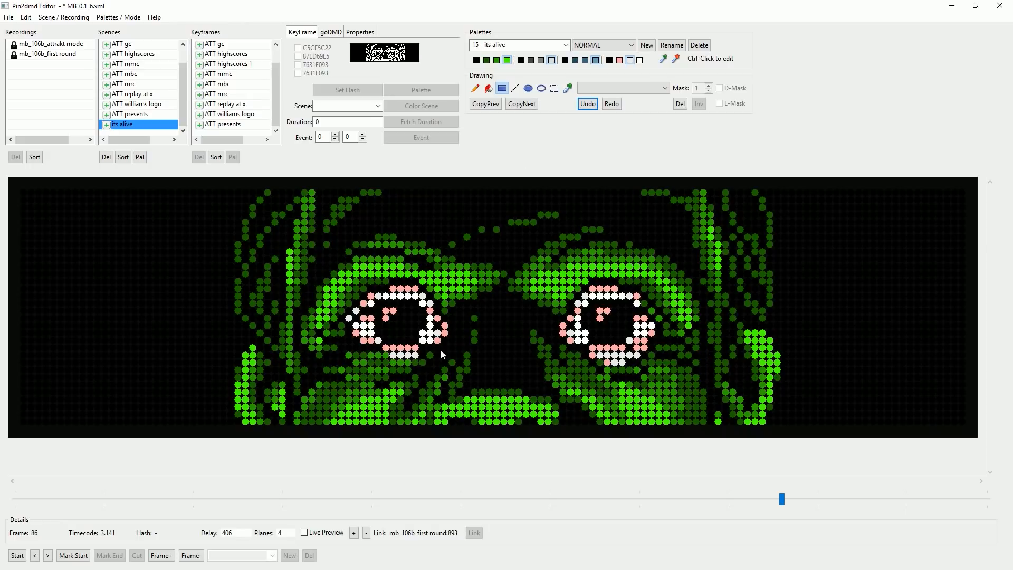
left_click_drag(666, 318, 644, 303)
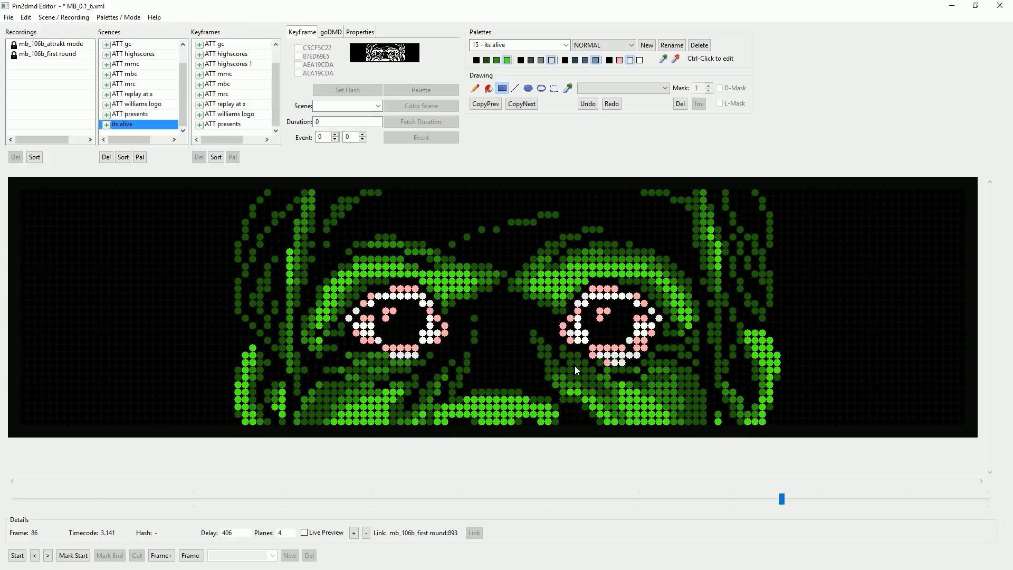
Return the outer corner dots of both eyes in frame 86 to green.
left_click(509, 62)
left_click(370, 296)
left_click(363, 303)
left_click(355, 311)
left_click(348, 318)
left_click(659, 319)
left_click(652, 311)
left_click(645, 304)
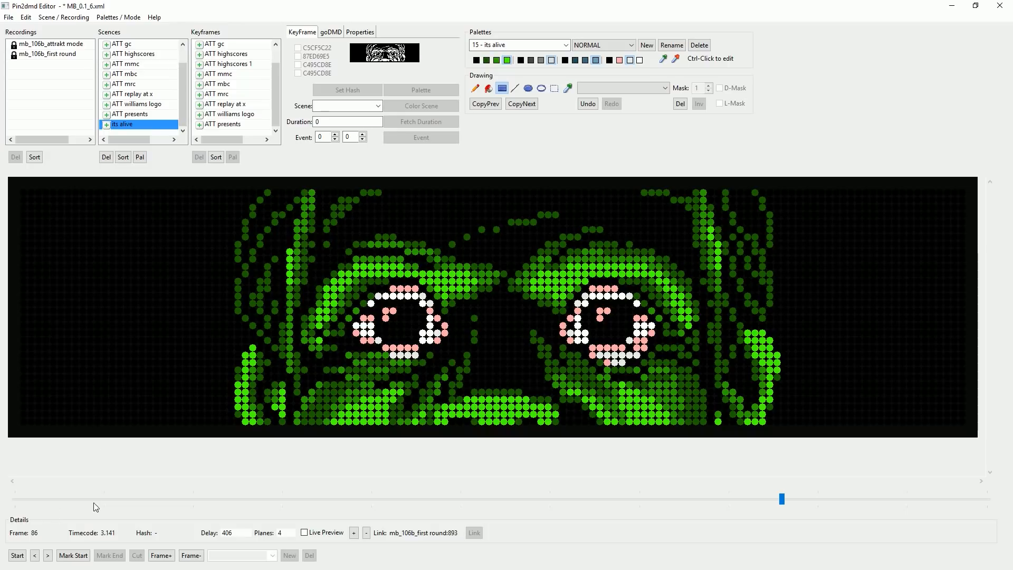
Recolour the rim and highlight of the left eye in frame 83 pink and white.
left_click(35, 555)
left_click(34, 556)
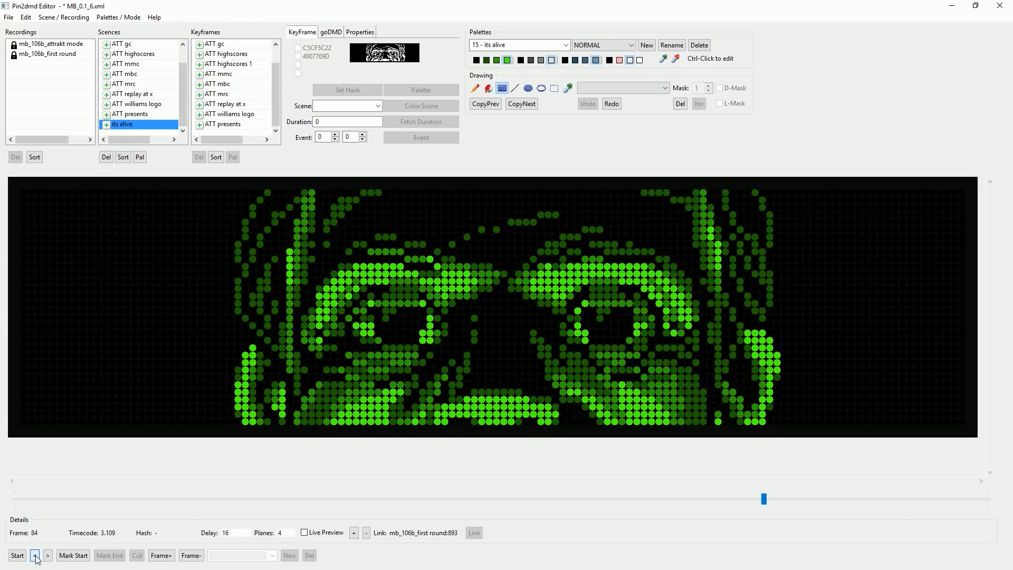
left_click(35, 555)
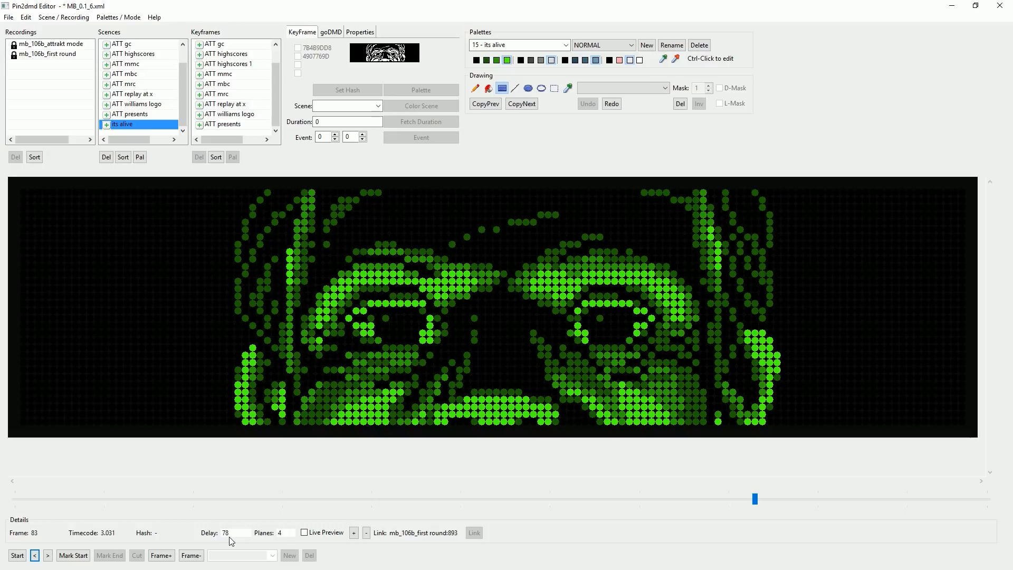
left_click(413, 337)
left_click(620, 60)
mouse_move(396, 329)
left_mouse_down()
mouse_move(423, 348)
mouse_move(435, 339)
left_mouse_up()
left_click_drag(394, 296, 416, 297)
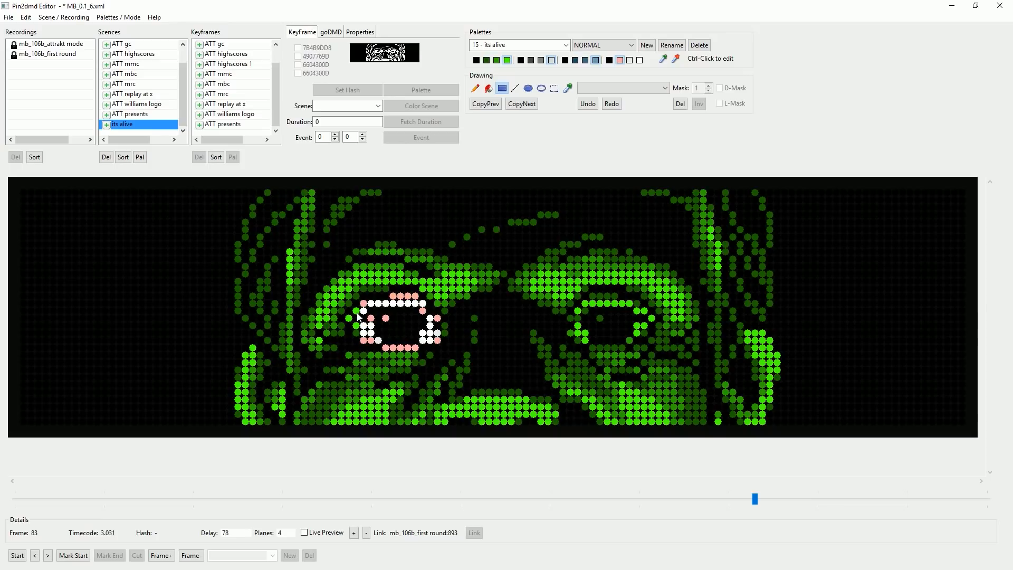
left_click_drag(350, 323, 363, 333)
Recolour the rim and highlight of the right eye in frame 83 pink and white.
left_click_drag(585, 297, 632, 341)
left_click_drag(636, 303, 641, 338)
left_click(652, 320)
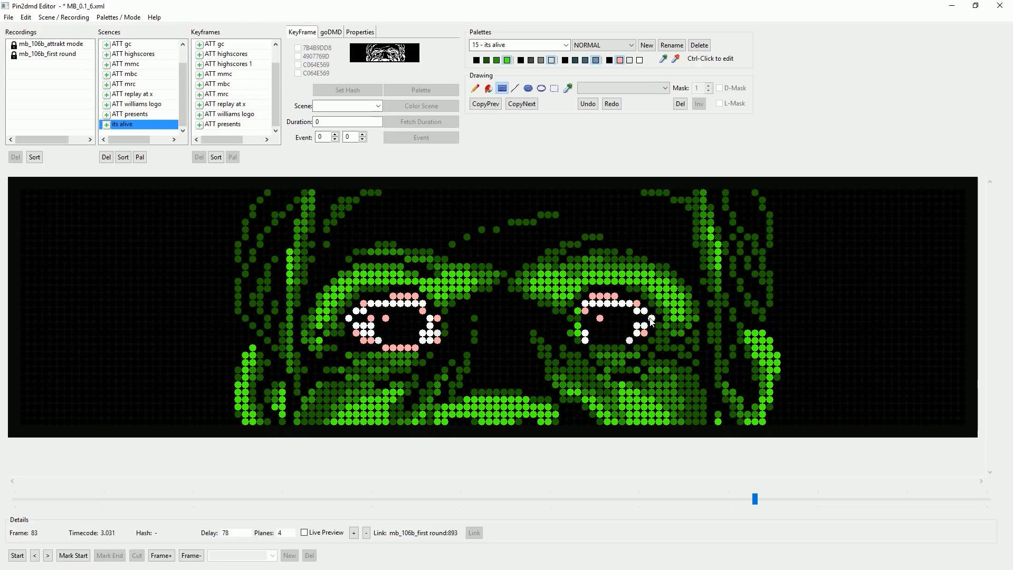
mouse_move(573, 311)
left_mouse_down()
mouse_move(578, 338)
mouse_move(631, 349)
left_mouse_up()
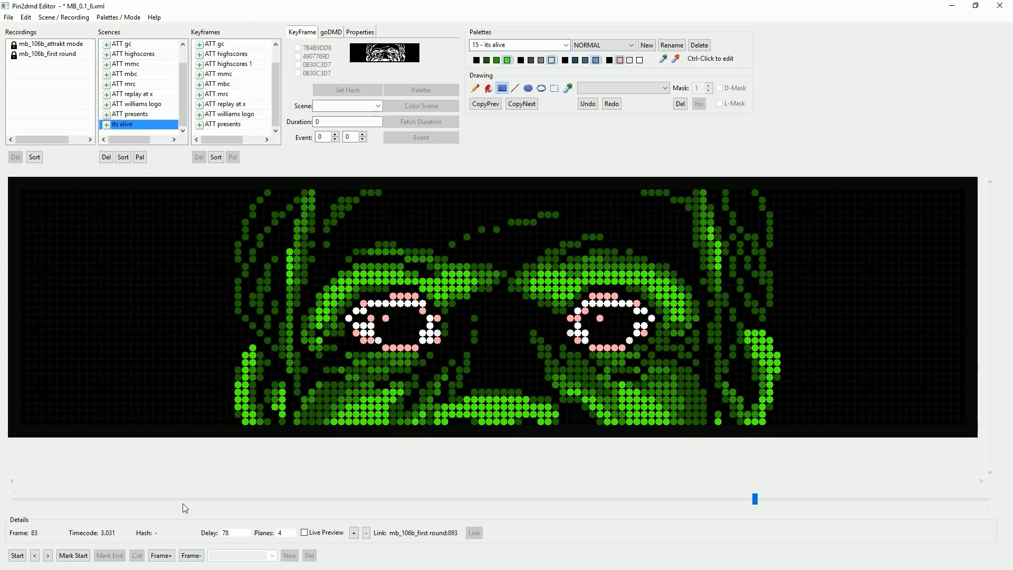
Recolour the lid lines and eye dots of both half-open eyes in frame 80 pink and white.
left_click(34, 555)
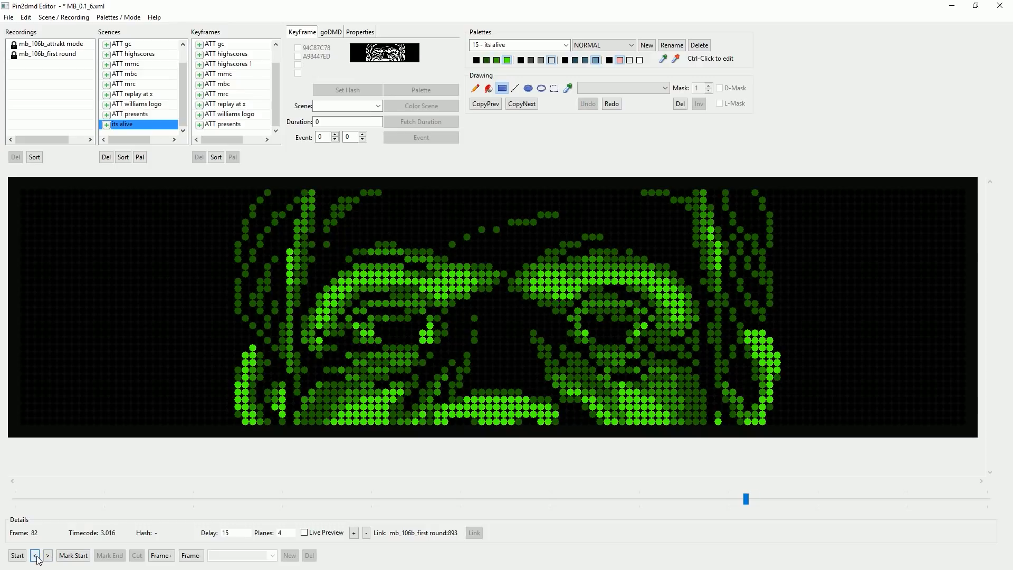
left_click(34, 556)
left_click(34, 555)
mouse_move(359, 314)
left_mouse_down()
mouse_move(415, 316)
mouse_move(430, 338)
mouse_move(446, 318)
mouse_move(446, 337)
left_mouse_up()
left_click(349, 325)
left_click_drag(419, 350, 407, 348)
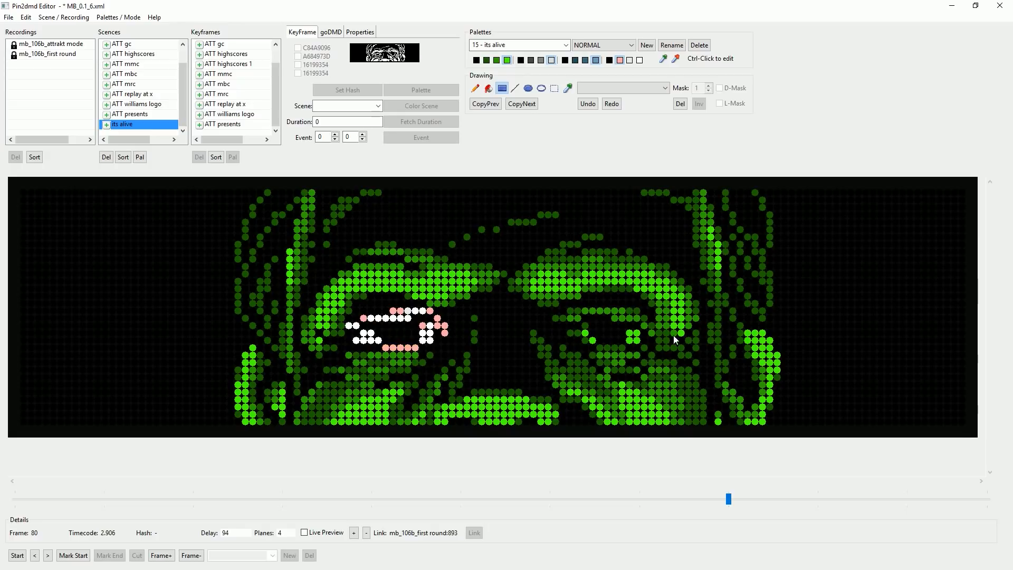
mouse_move(559, 312)
left_mouse_down()
mouse_move(634, 334)
mouse_move(592, 337)
mouse_move(636, 347)
left_mouse_up()
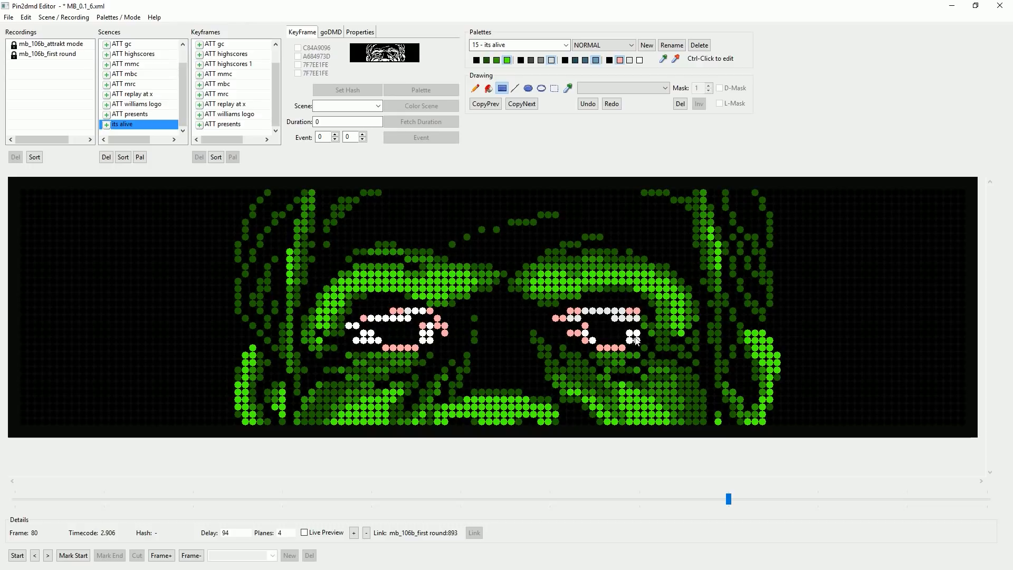
left_click(651, 333)
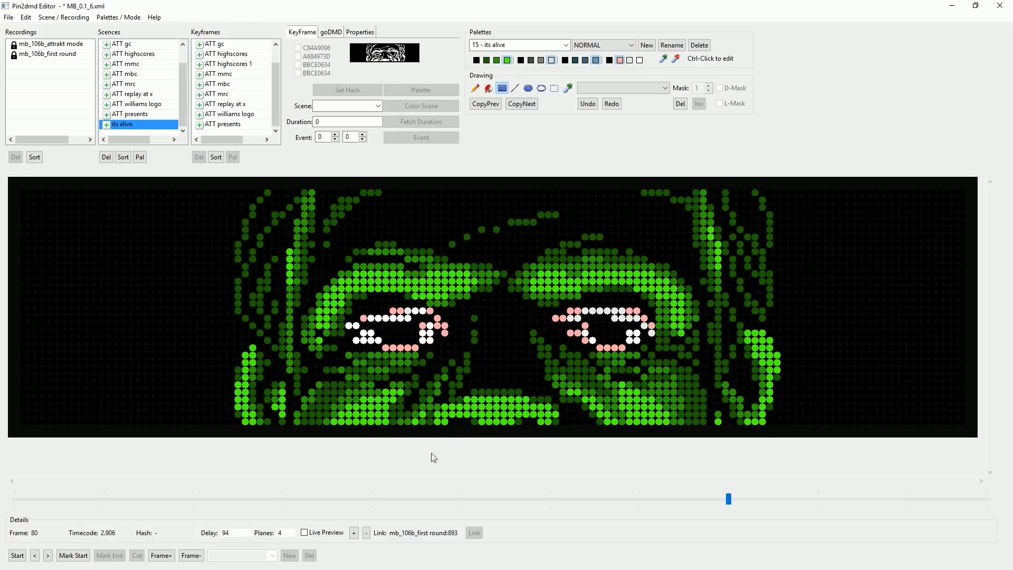
Recolour the narrow lid lines and eye dots of both eyes in frame 77 pink and white.
left_click(35, 556)
left_click(35, 556)
left_click(35, 556)
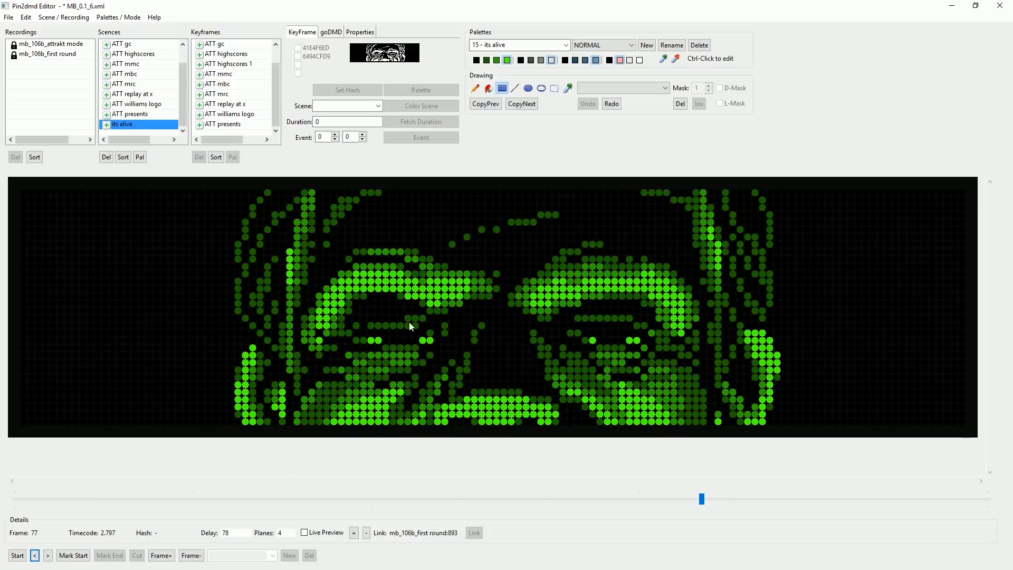
left_click_drag(359, 328, 429, 344)
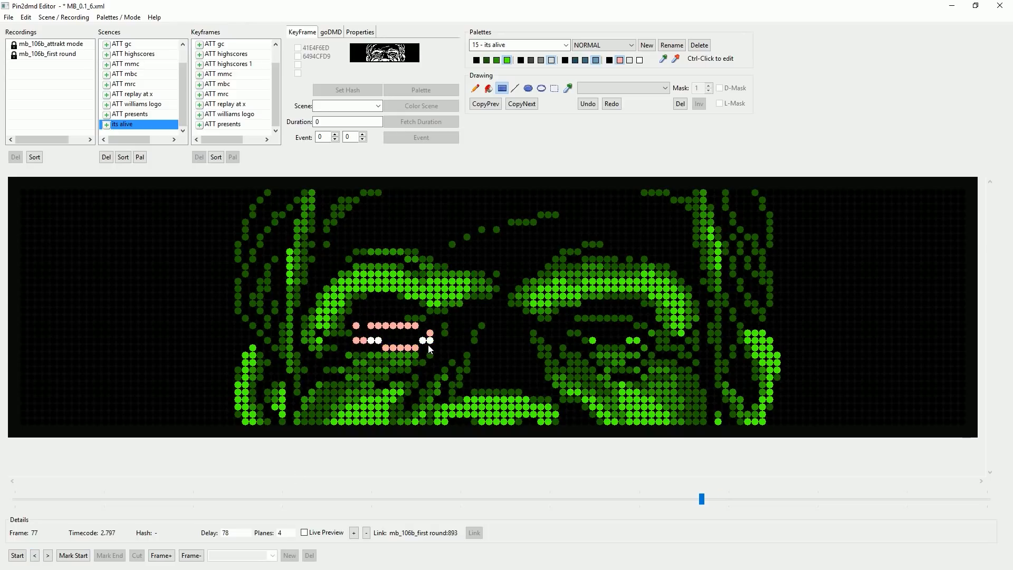
left_click_drag(611, 335, 647, 342)
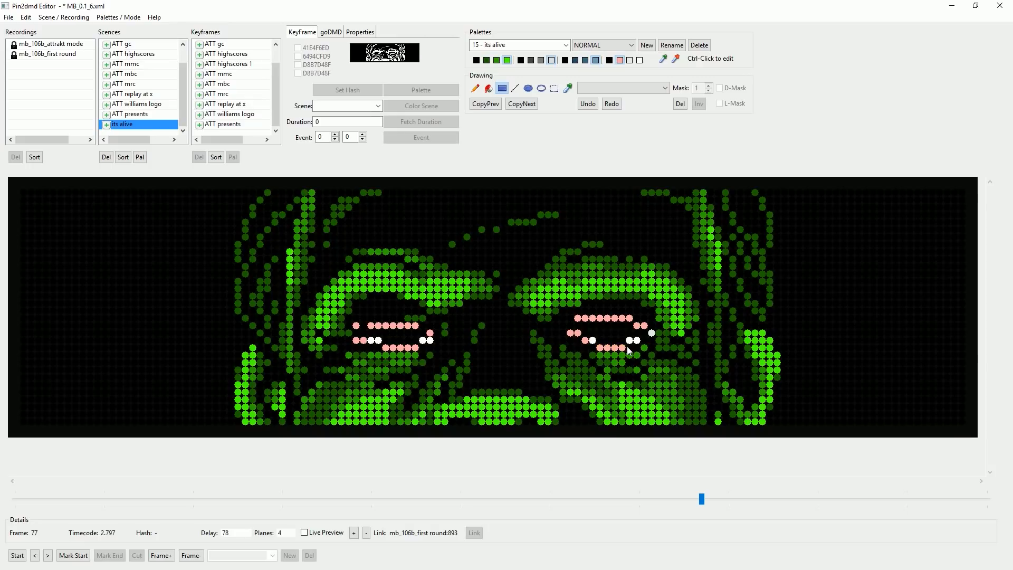
Step through the its alive scene from frame 77 to frame 96 and examine how the text grows over the eyes.
left_click(48, 555)
left_click(48, 555)
left_click(48, 556)
left_click(48, 555)
left_click(48, 555)
left_click(48, 555)
left_click(48, 555)
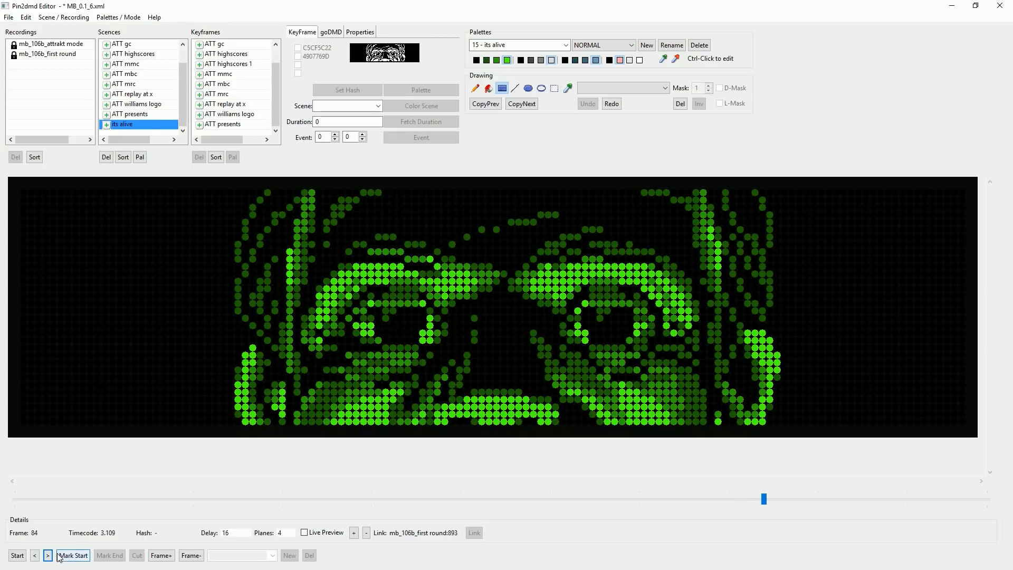
left_click(48, 555)
left_click(48, 555)
left_click(48, 555)
left_click(48, 555)
left_click(48, 555)
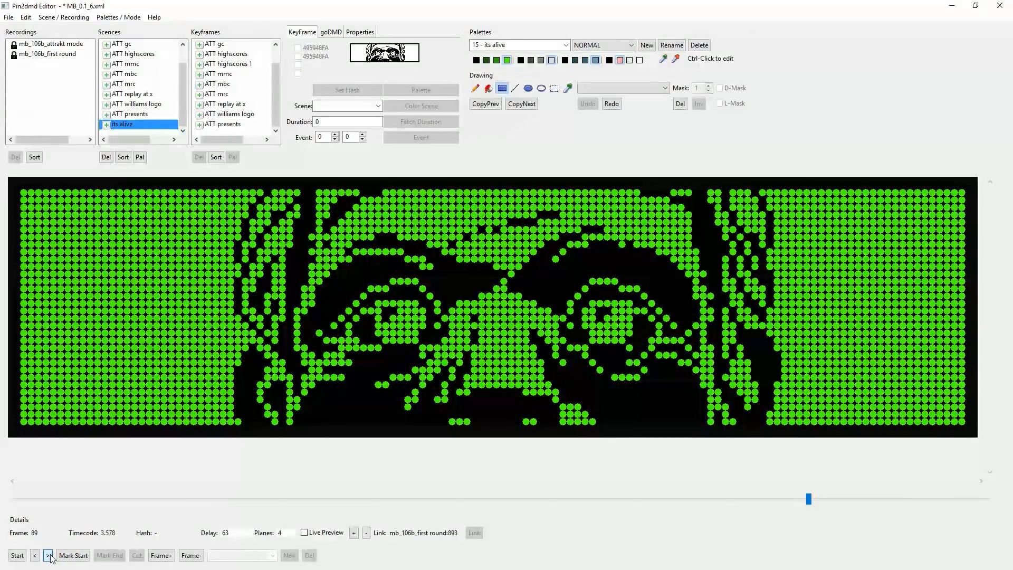
left_click(48, 555)
left_click(48, 555)
left_click(48, 556)
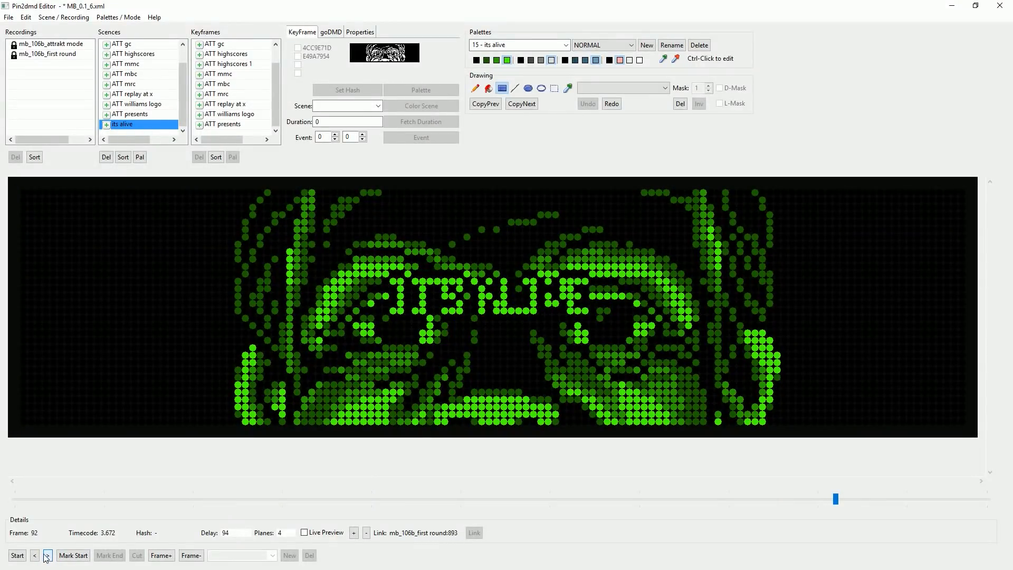
left_click(48, 555)
left_click(48, 555)
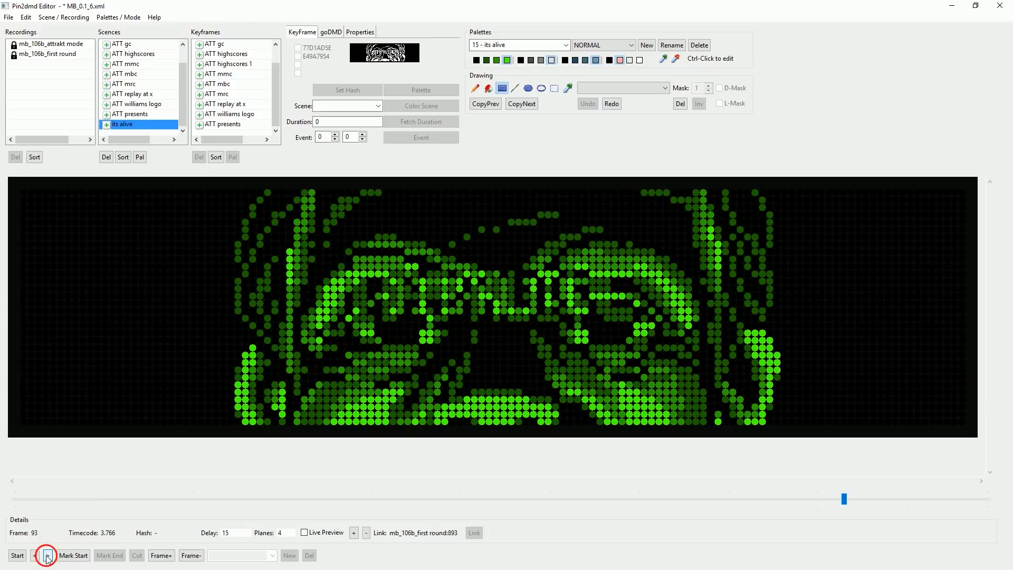
left_click(48, 555)
left_click(48, 555)
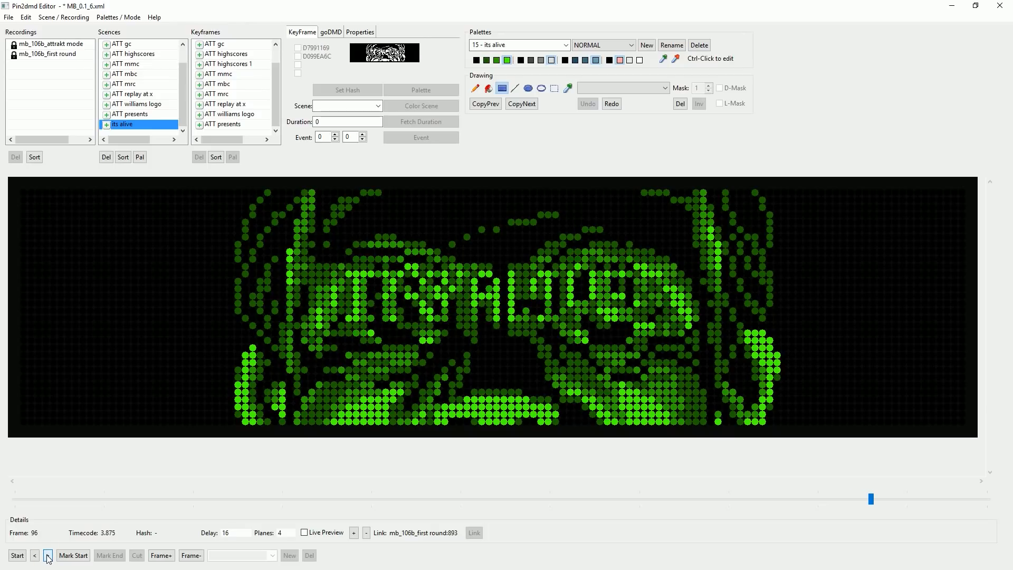
Go back to frame 89 and advance to frame 92, examining the frames where the text first appears.
left_click(35, 555)
left_click(35, 555)
left_click(35, 555)
left_click(35, 555)
left_click(35, 555)
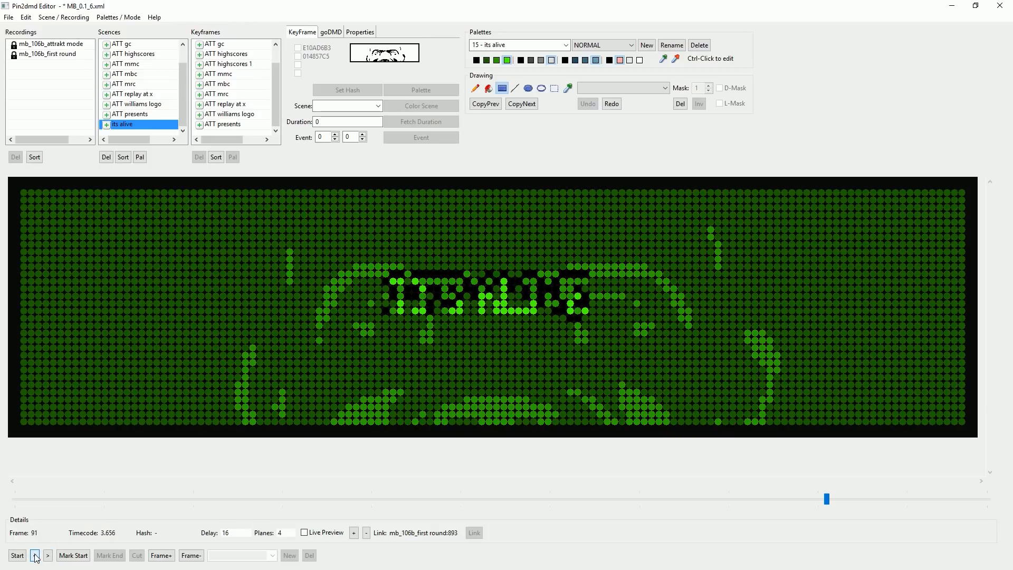
left_click(35, 556)
left_click(35, 555)
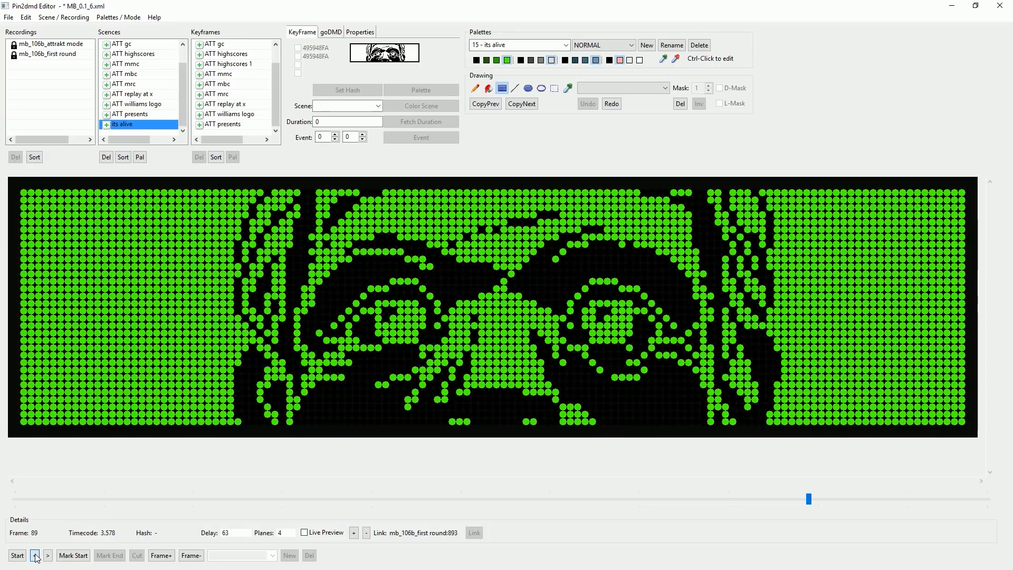
left_click(48, 555)
left_click(48, 555)
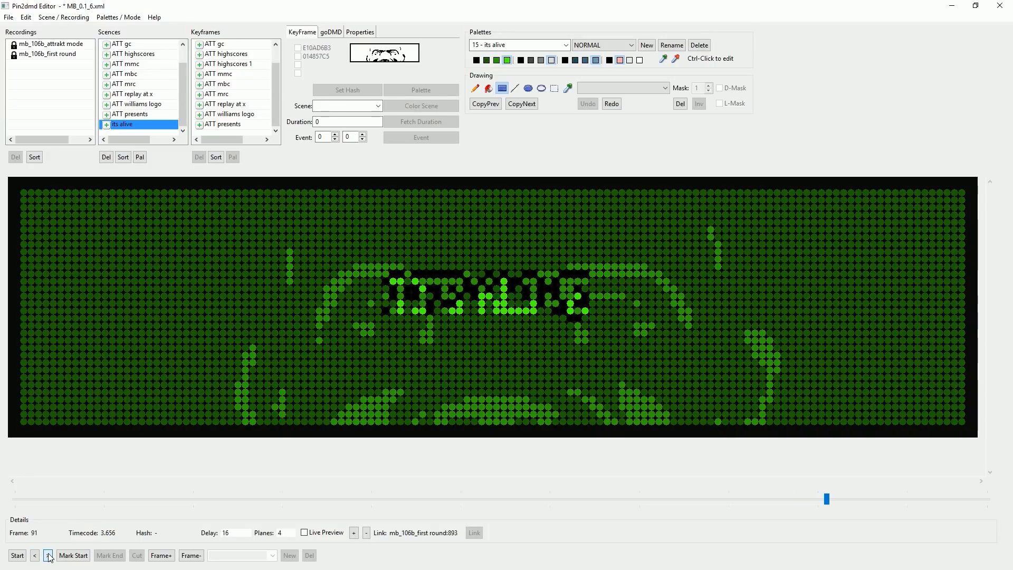
left_click(48, 556)
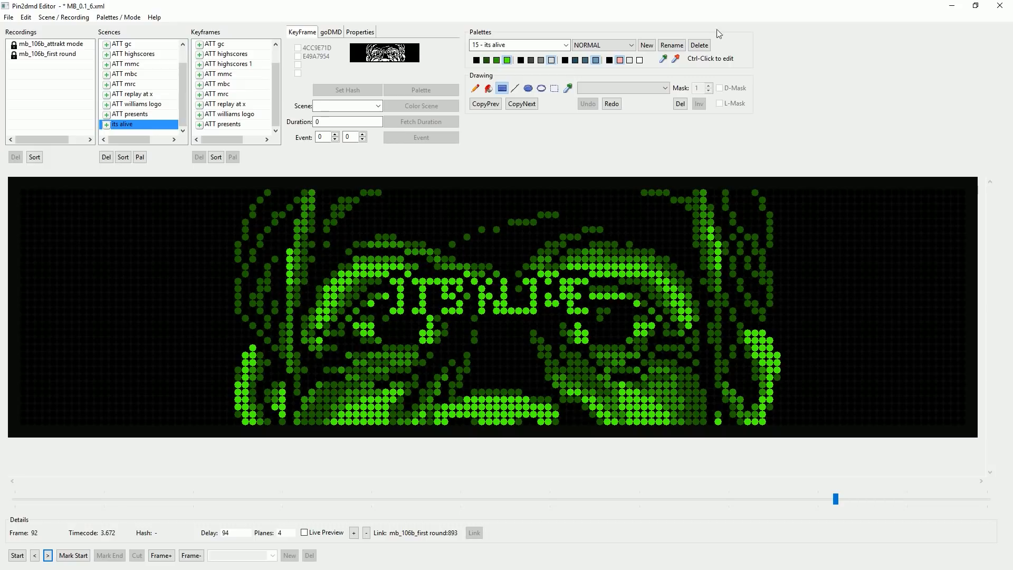
On frame 92, recolour both eyes with the pink-and-white colour group and restore green on the dots above the left eye.
left_click(640, 60)
mouse_move(366, 297)
left_mouse_down()
mouse_move(387, 306)
mouse_move(375, 334)
mouse_move(443, 340)
left_mouse_up()
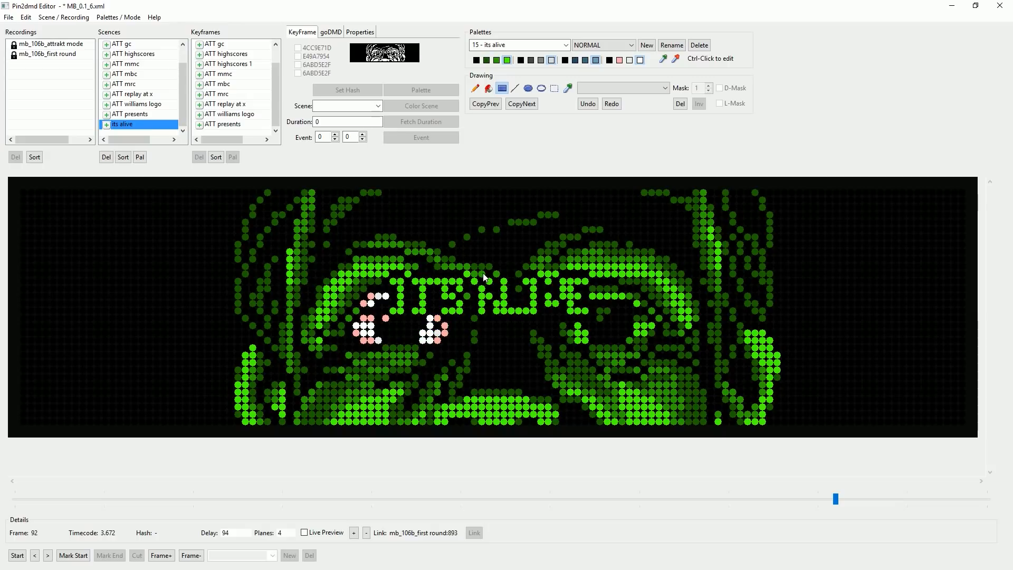
left_click(507, 61)
left_click_drag(353, 296, 388, 305)
left_click(629, 61)
left_click_drag(566, 326, 653, 337)
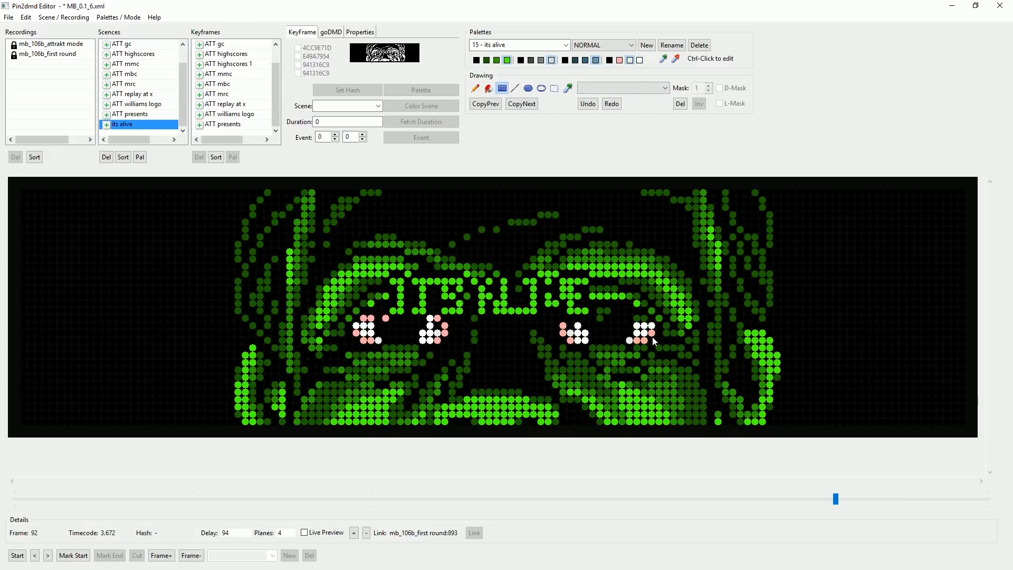
Recolour the lower lid areas of both eyes on frame 92 with the pink-and-white colour group.
left_click_drag(592, 347, 647, 350)
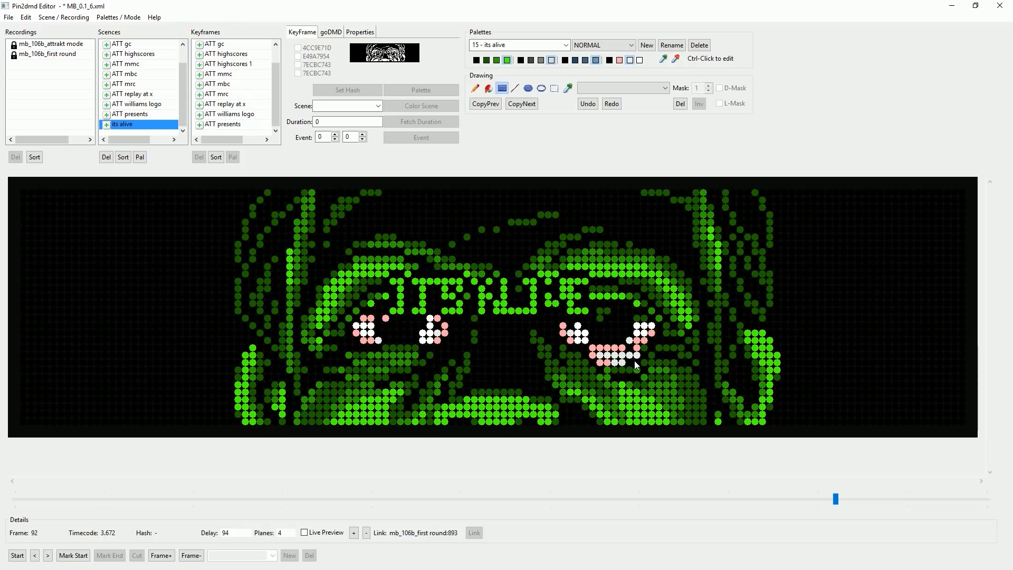
left_click(644, 348)
mouse_move(416, 348)
left_mouse_down()
mouse_move(387, 349)
mouse_move(446, 359)
mouse_move(380, 378)
left_mouse_up()
left_click(349, 355)
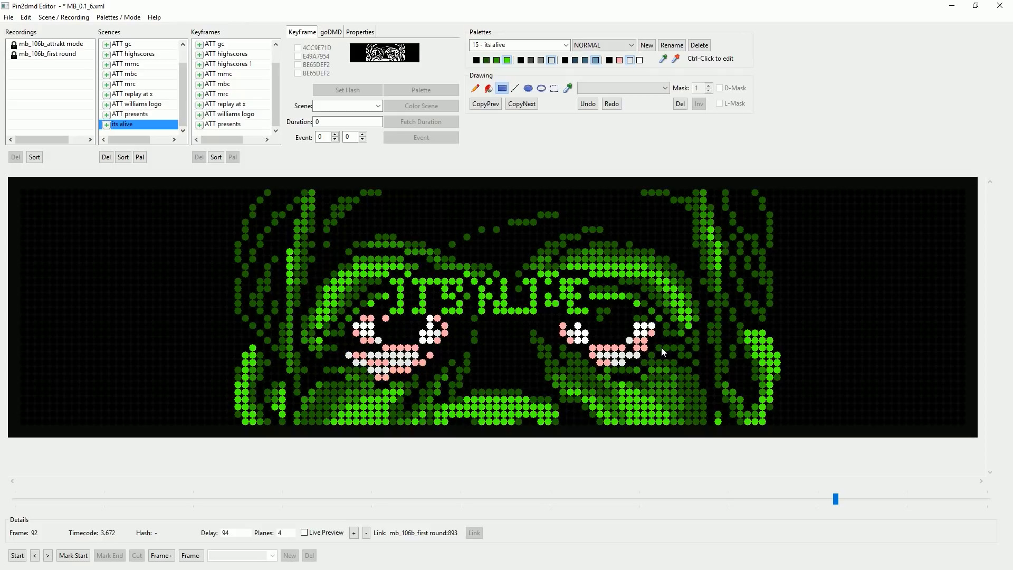
Restore the green colours on the rows of dots directly below the pink lower lids of both eyes.
left_click(506, 59)
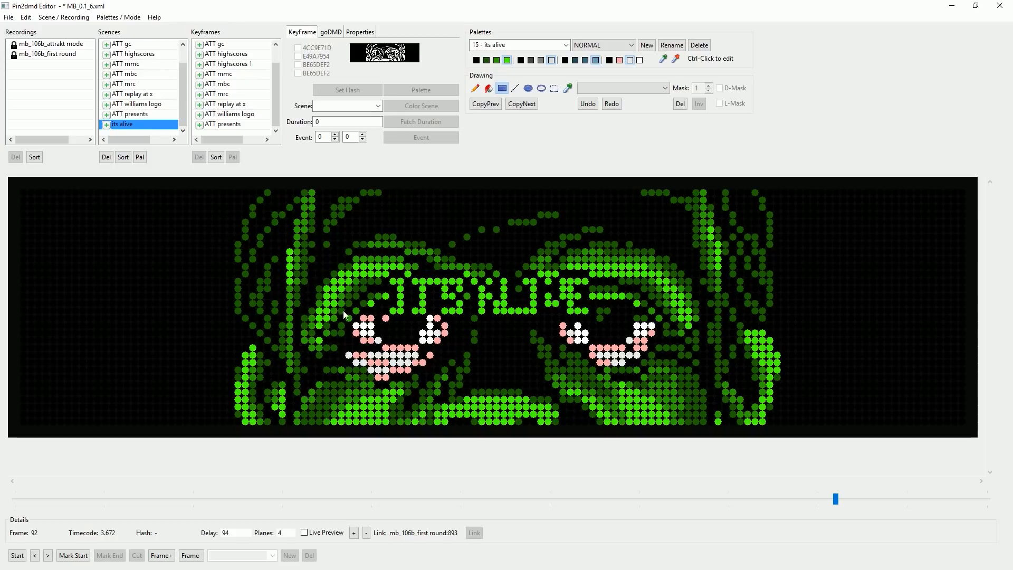
left_click_drag(349, 355, 452, 403)
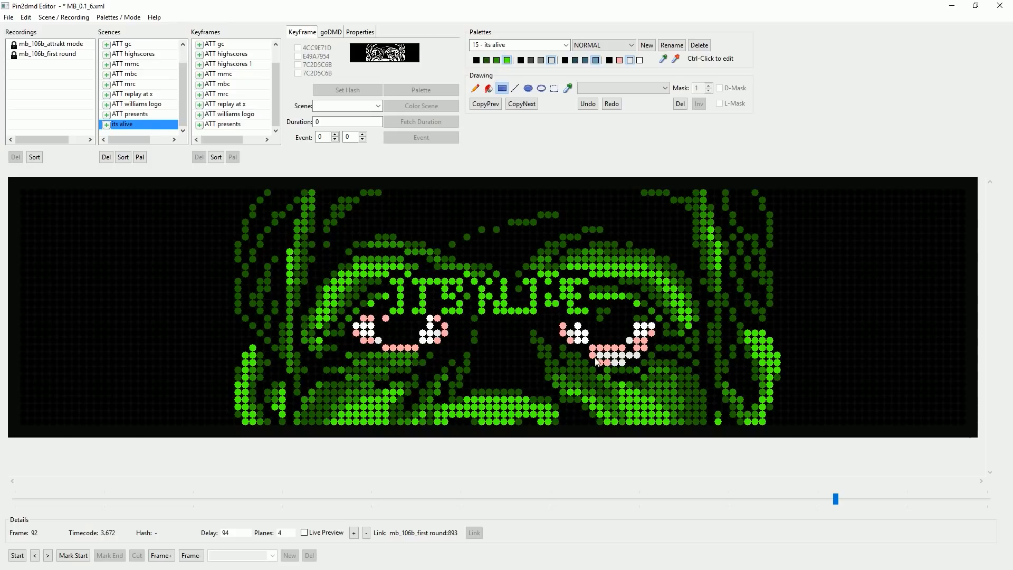
left_click_drag(590, 353, 640, 365)
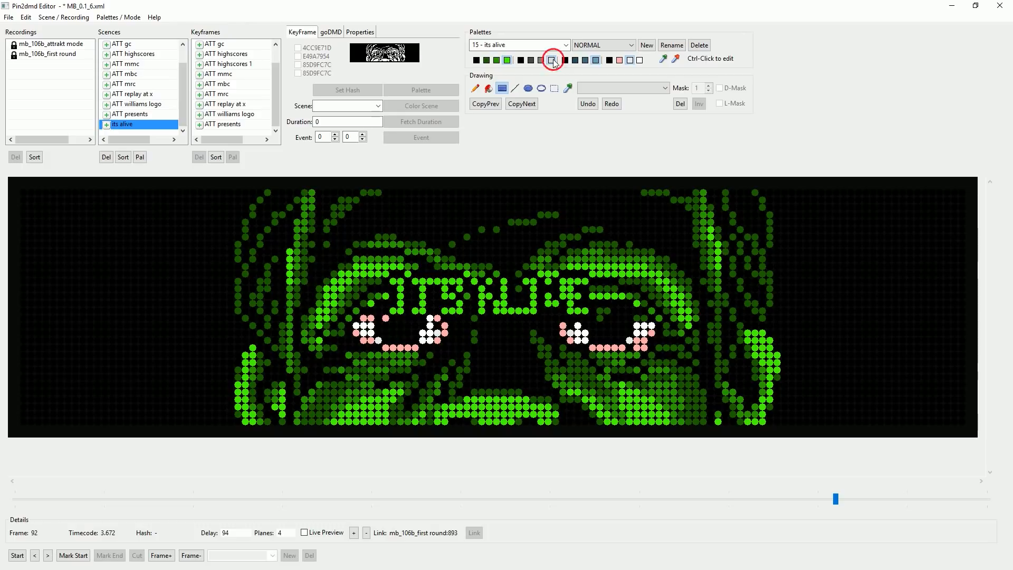
Recolour the word ITS and most of the letters ALI on frame 92 in light grey.
mouse_move(393, 282)
left_mouse_down()
mouse_move(397, 317)
mouse_move(416, 305)
mouse_move(416, 282)
mouse_move(446, 296)
left_mouse_up()
mouse_move(447, 296)
left_mouse_down()
mouse_move(424, 286)
mouse_move(423, 311)
mouse_move(414, 309)
mouse_move(460, 304)
left_mouse_up()
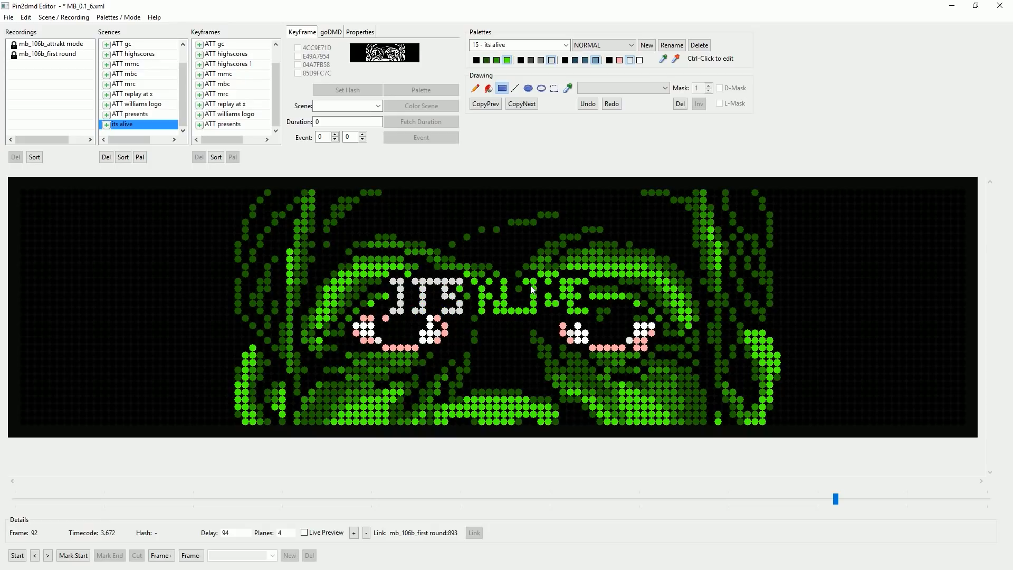
left_click_drag(482, 288, 482, 311)
mouse_move(501, 290)
left_mouse_down()
mouse_move(534, 312)
mouse_move(532, 280)
mouse_move(533, 312)
left_mouse_up()
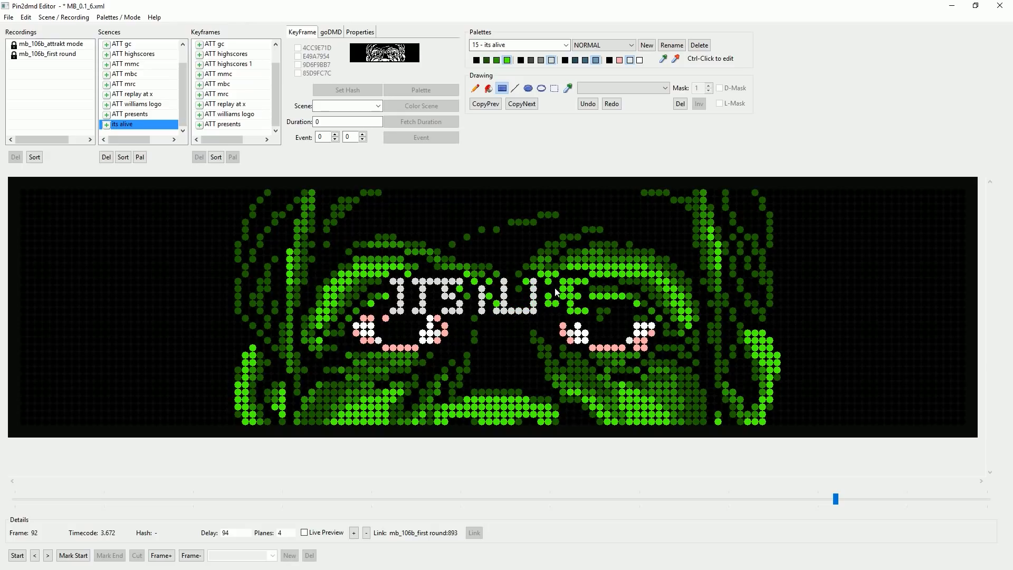
Recolour the letters VE in light grey and touch up the missed dots in the word ALIVE on frame 92.
mouse_move(541, 274)
left_mouse_down()
mouse_move(551, 302)
mouse_move(574, 297)
mouse_move(573, 279)
mouse_move(569, 311)
mouse_move(584, 313)
mouse_move(569, 298)
mouse_move(587, 284)
mouse_move(563, 297)
left_mouse_up()
left_click(549, 281)
left_click(578, 297)
left_click(556, 304)
left_click(526, 281)
left_click(497, 303)
left_click(489, 296)
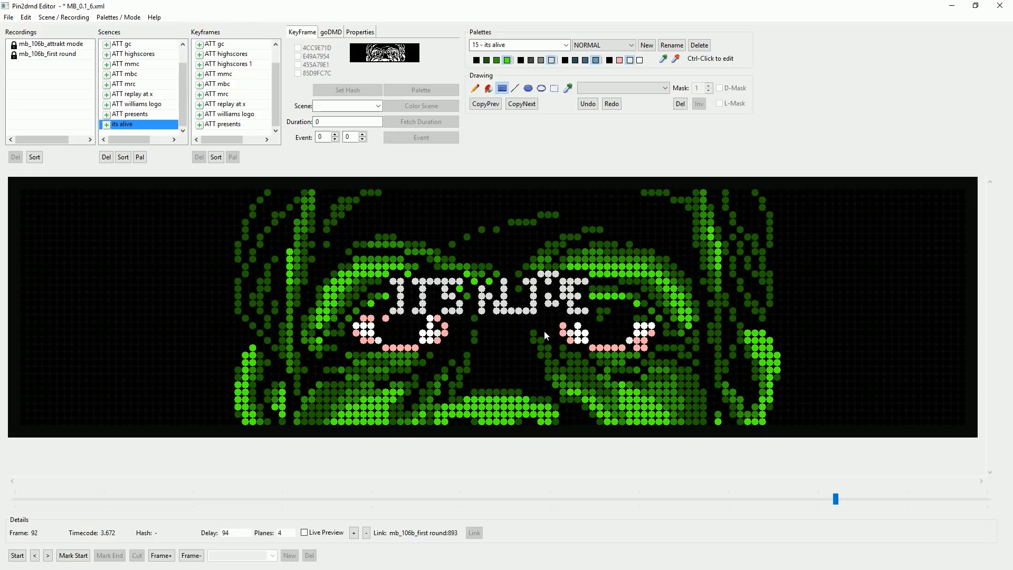
Go to frame 95 and fill the letters of IT'S with light grey.
left_click(48, 555)
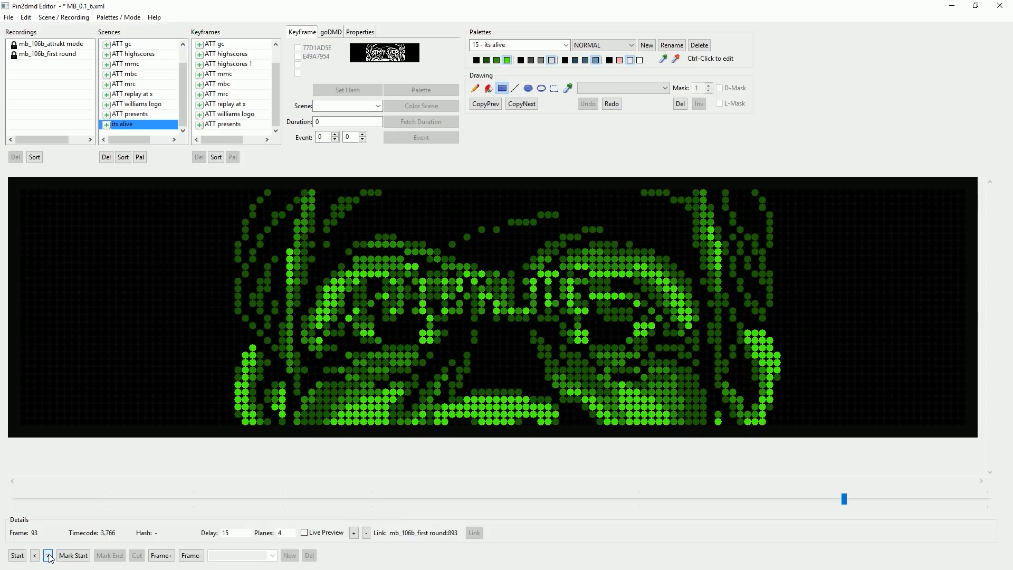
left_click(47, 555)
left_click(47, 555)
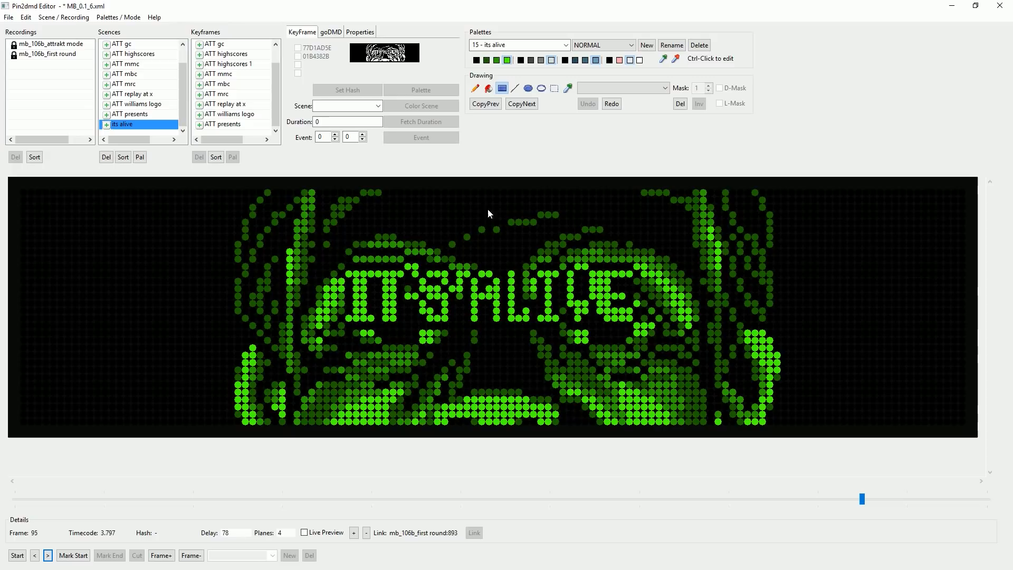
left_click(489, 90)
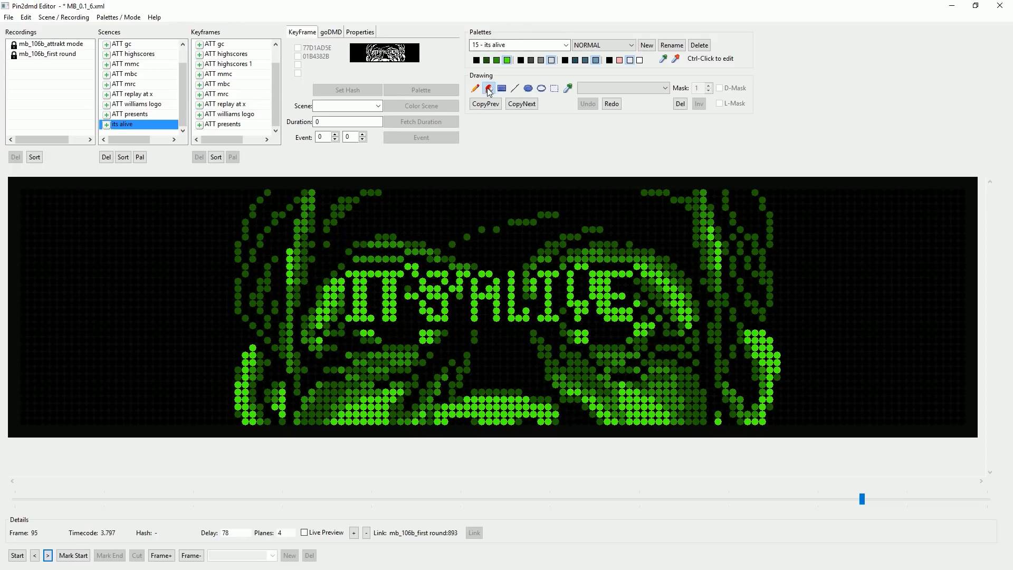
left_click(370, 289)
left_click(442, 296)
left_click(446, 280)
Fill the letters of the word ALIVE on frame 95 with light grey.
left_click(476, 297)
left_click(492, 278)
left_click(515, 293)
left_click(551, 298)
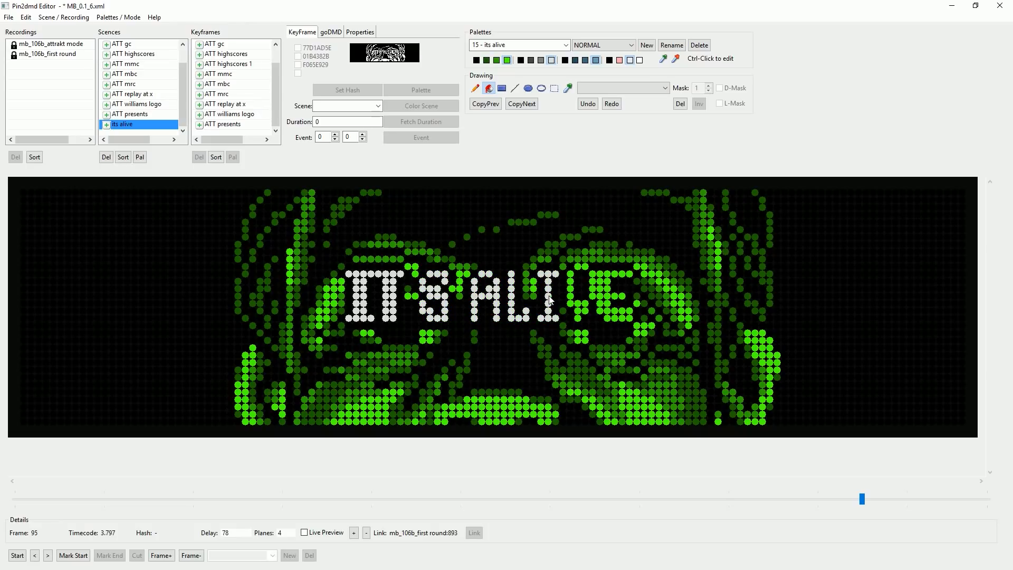
left_click(611, 304)
left_click(580, 310)
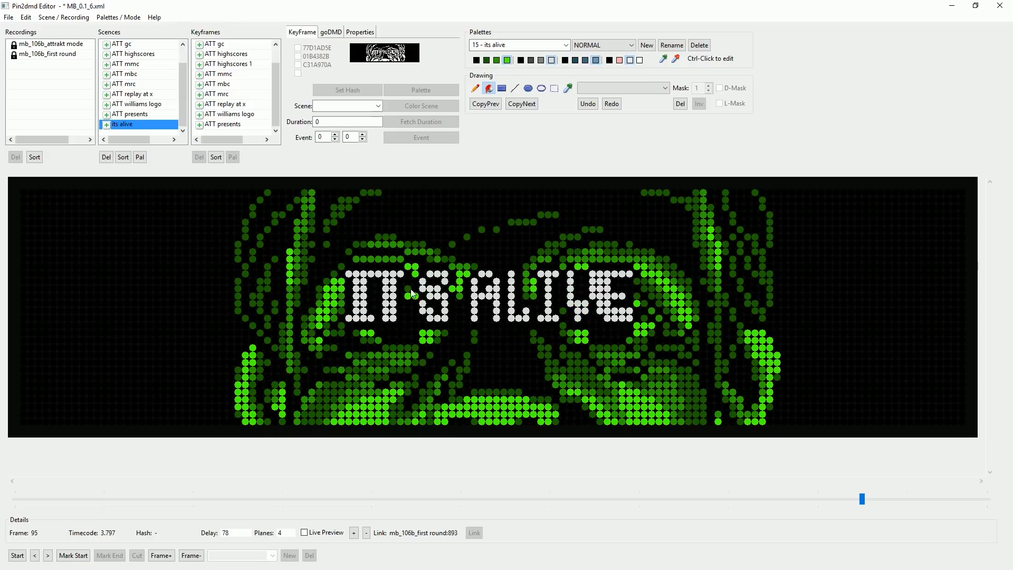
Recolour the visible parts of both eyes below the text on frame 95 with the pink-and-white colour group, using filled rectangles.
left_click(641, 59)
left_click(643, 343)
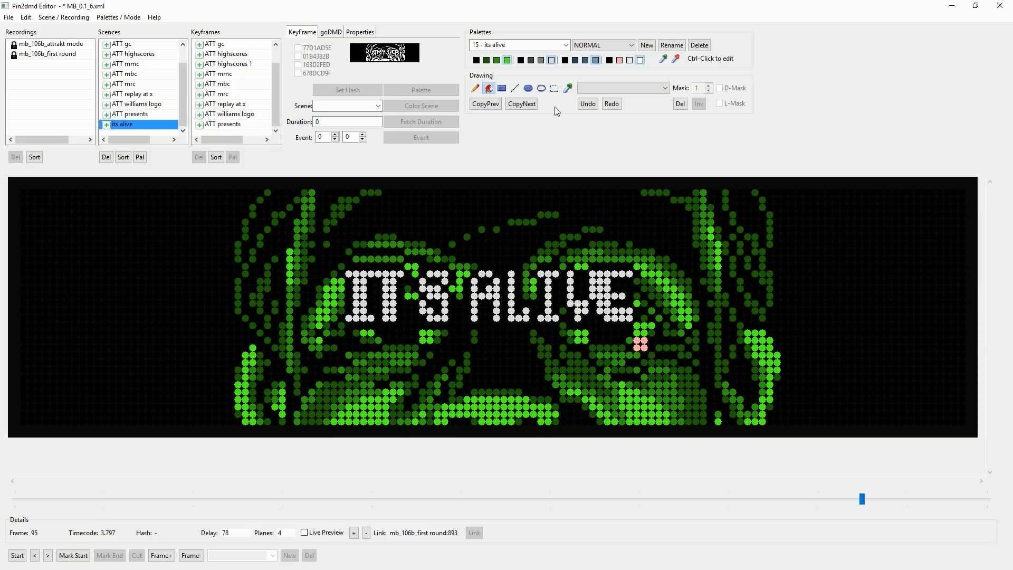
left_click(590, 105)
left_click(502, 88)
left_click_drag(564, 327, 651, 339)
left_click_drag(592, 349, 639, 350)
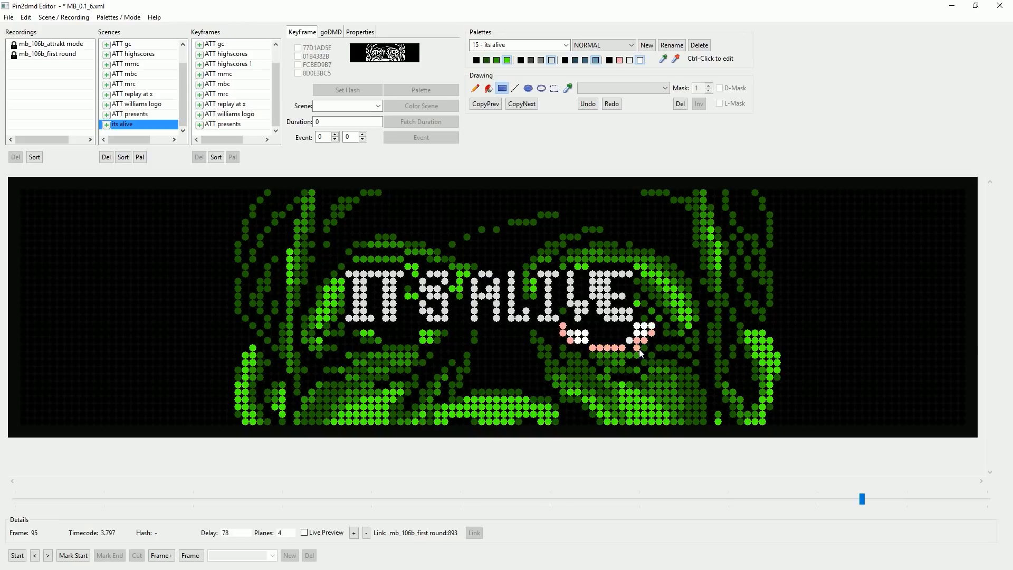
left_click_drag(350, 326, 380, 350)
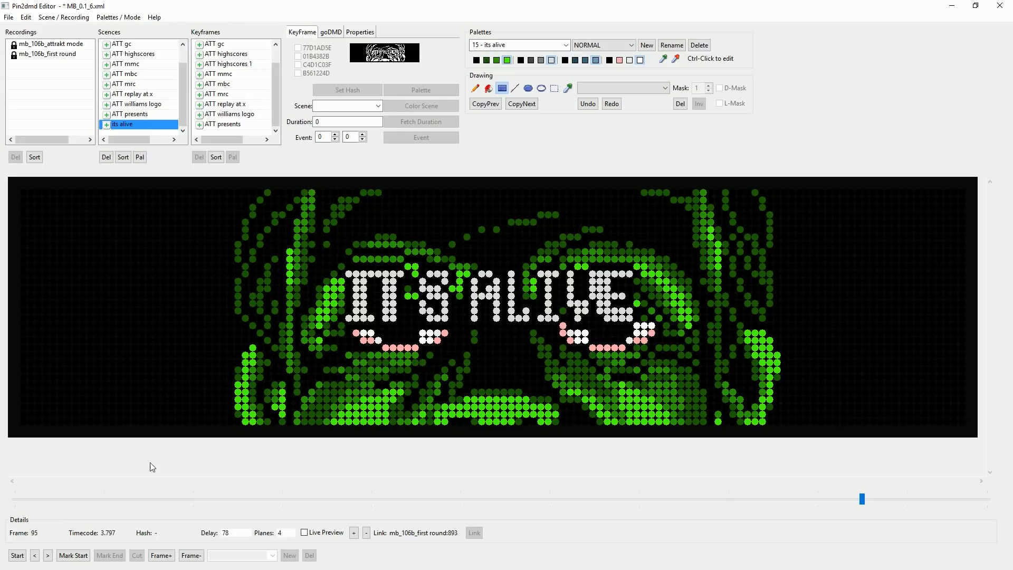
Go to frame 98 and recolour the visible lower parts of both eyes with the pink-and-white colour group.
left_click(49, 555)
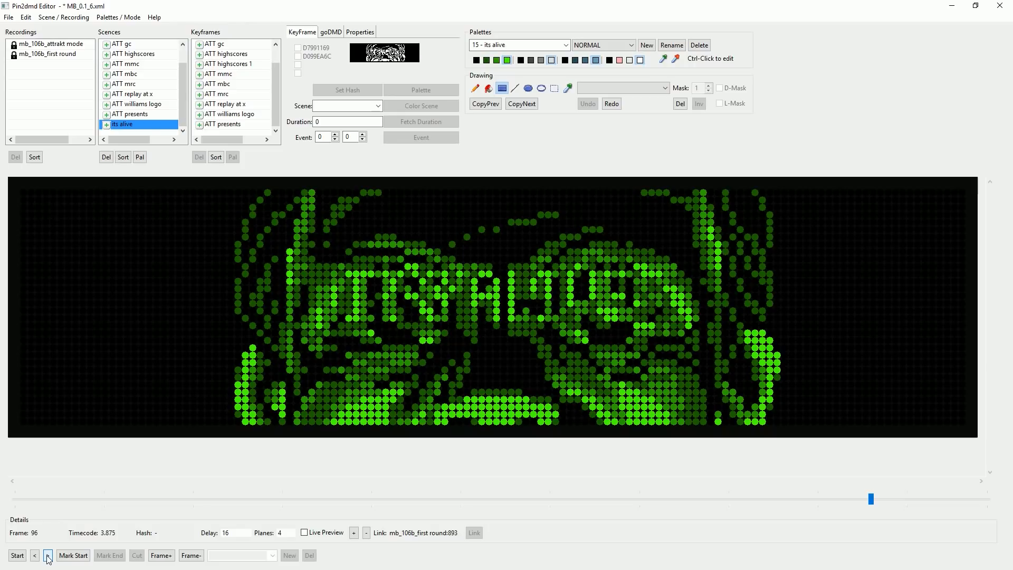
left_click(48, 556)
left_click(48, 555)
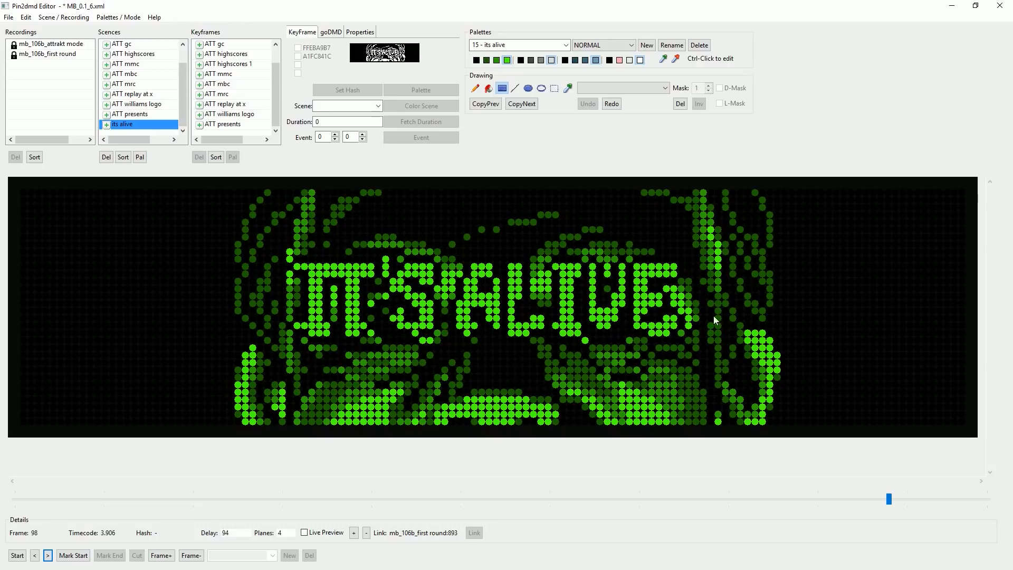
left_click(620, 60)
left_click_drag(636, 345, 654, 348)
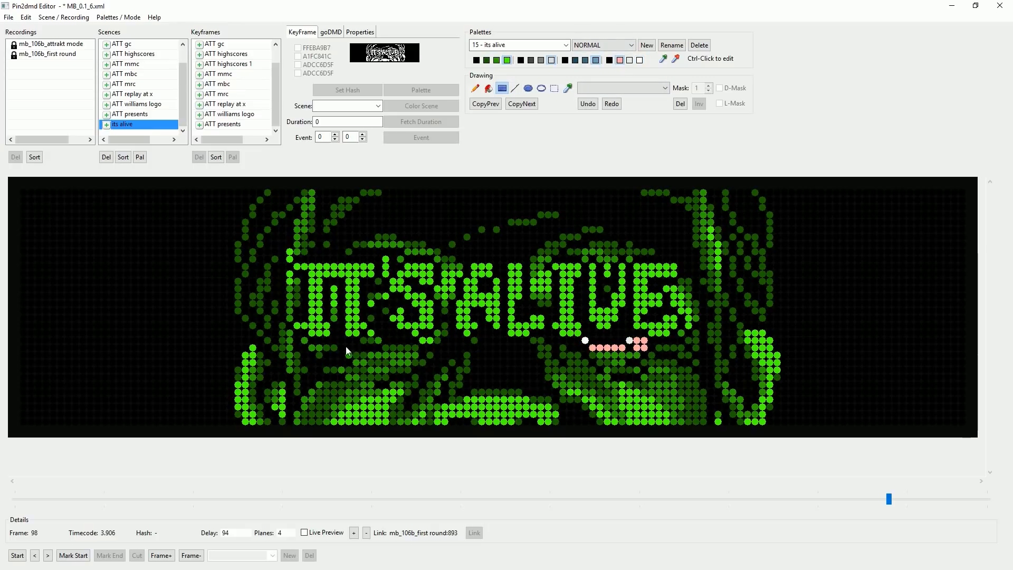
left_click_drag(417, 348, 346, 345)
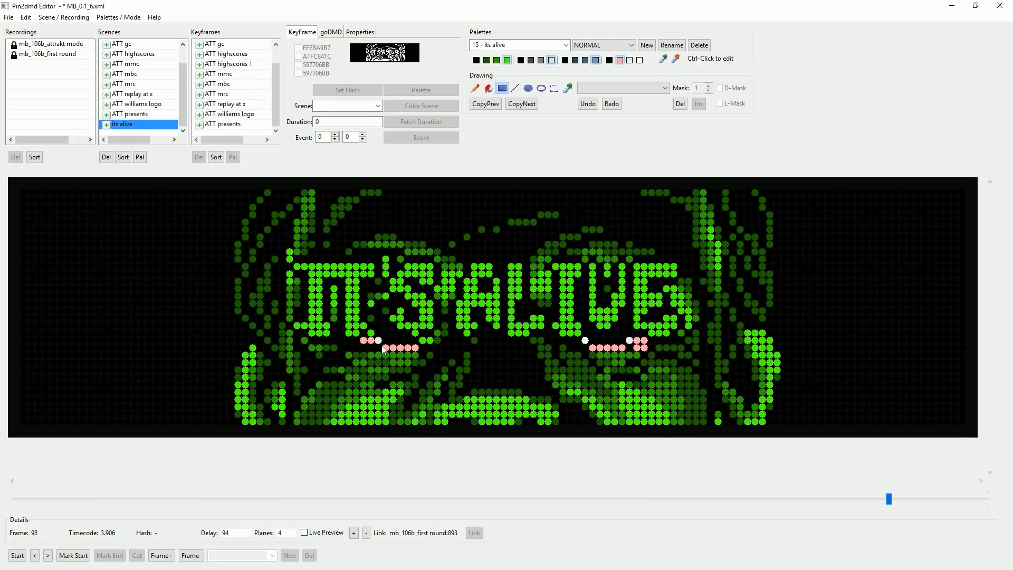
left_click_drag(438, 341, 423, 341)
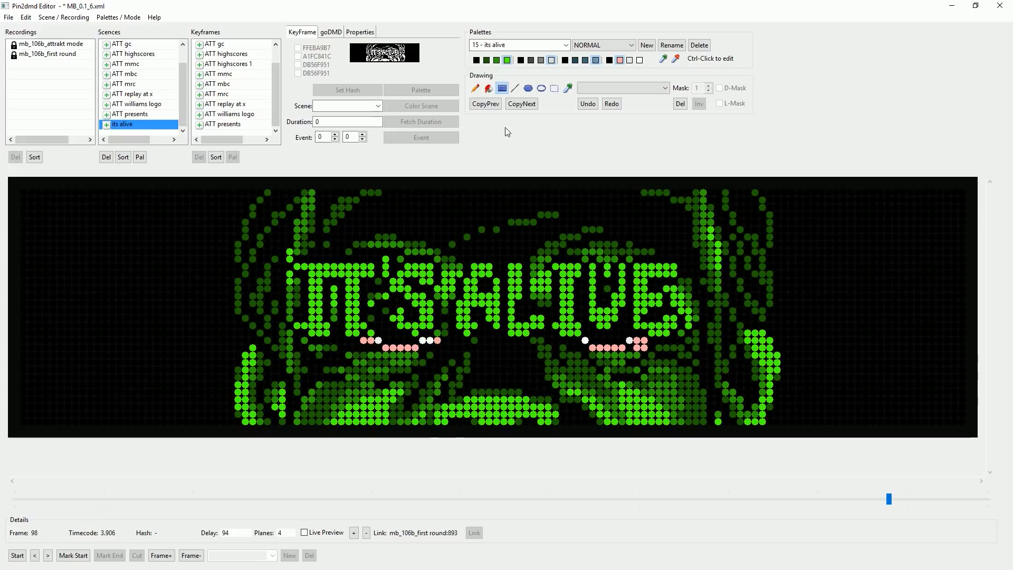
Fill all the letters of IT'S ALIVE on frame 98 with light grey.
left_click(488, 88)
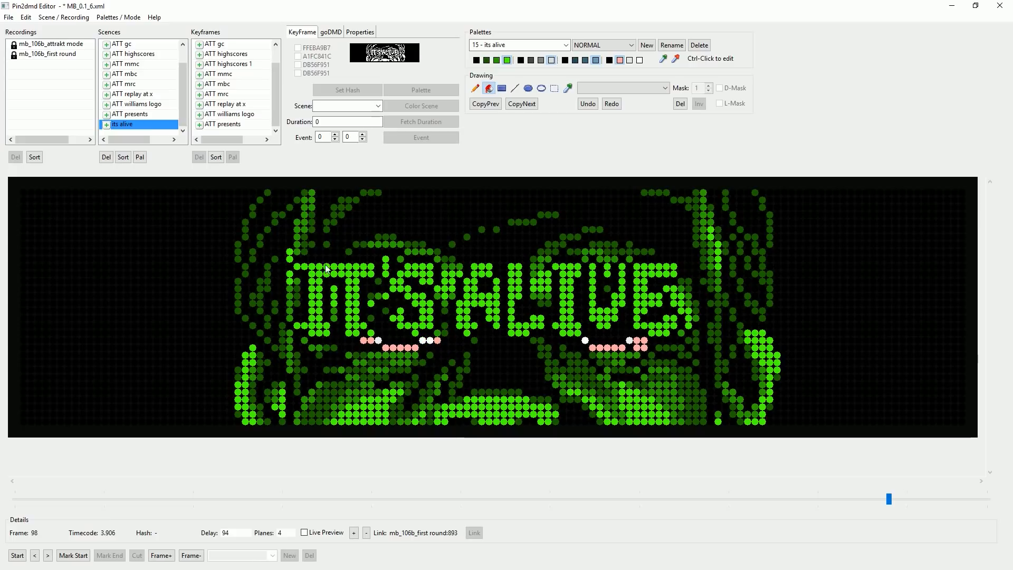
left_click(329, 271)
left_click(386, 266)
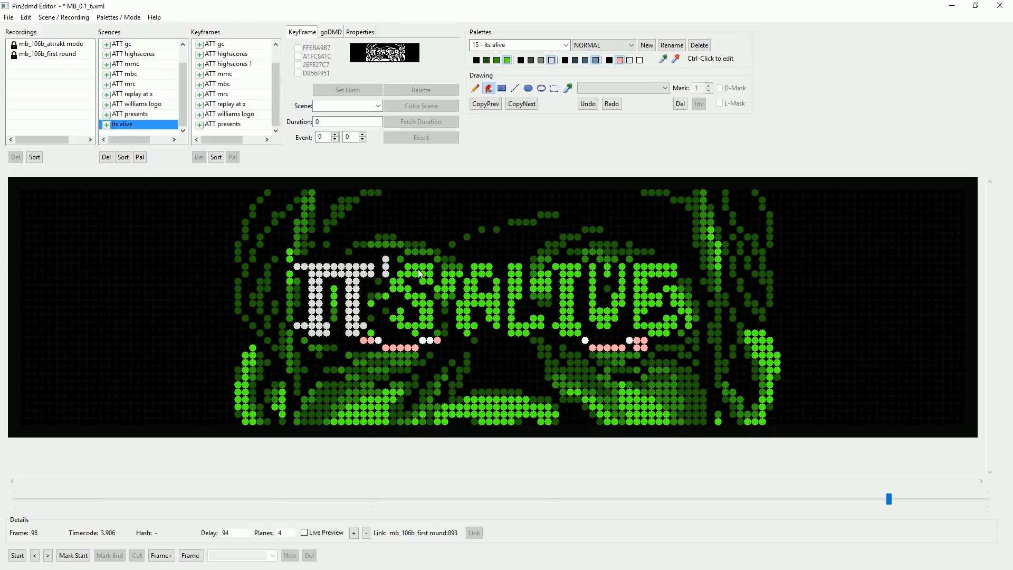
left_click(431, 273)
left_click(470, 288)
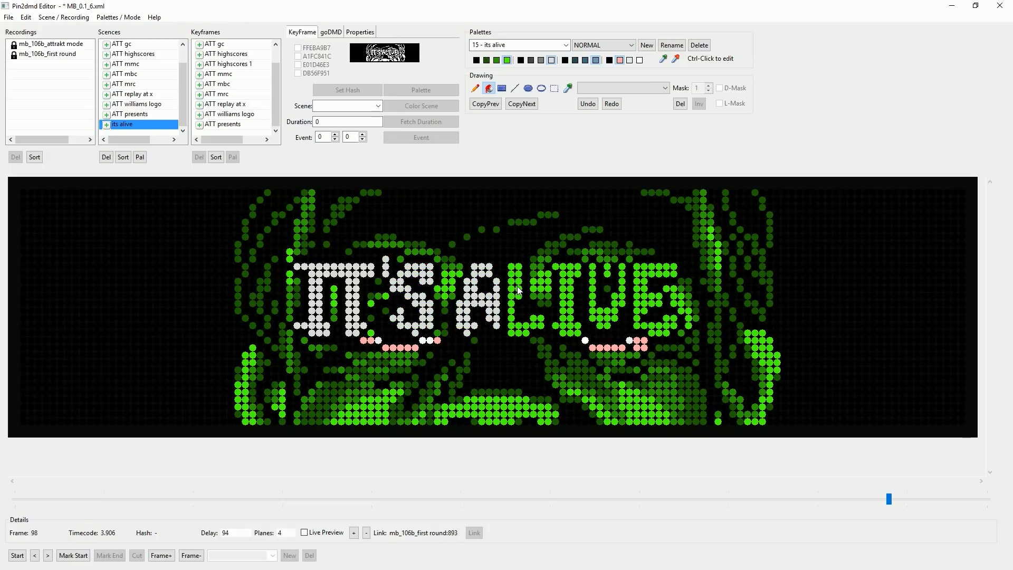
left_click(519, 290)
left_click(566, 293)
left_click(596, 311)
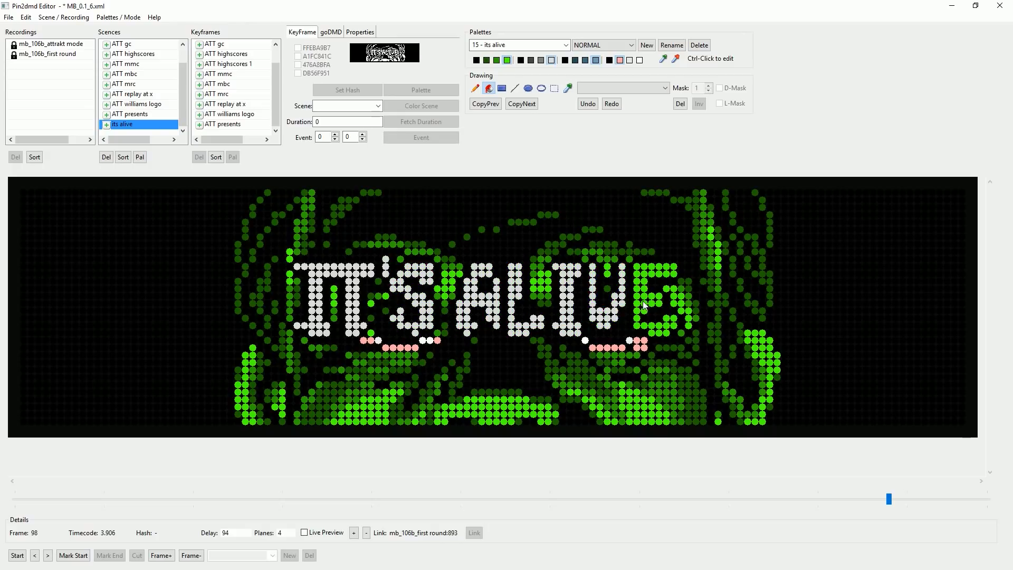
left_click(646, 306)
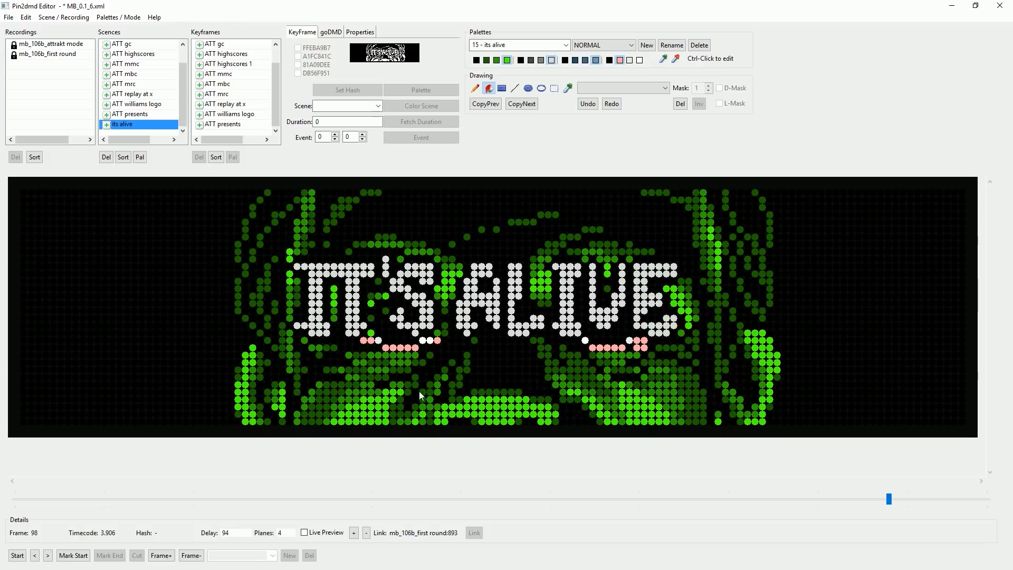
Go to frame 101 and fill all the letters of IT'S ALIVE with light grey.
left_click(48, 556)
left_click(48, 555)
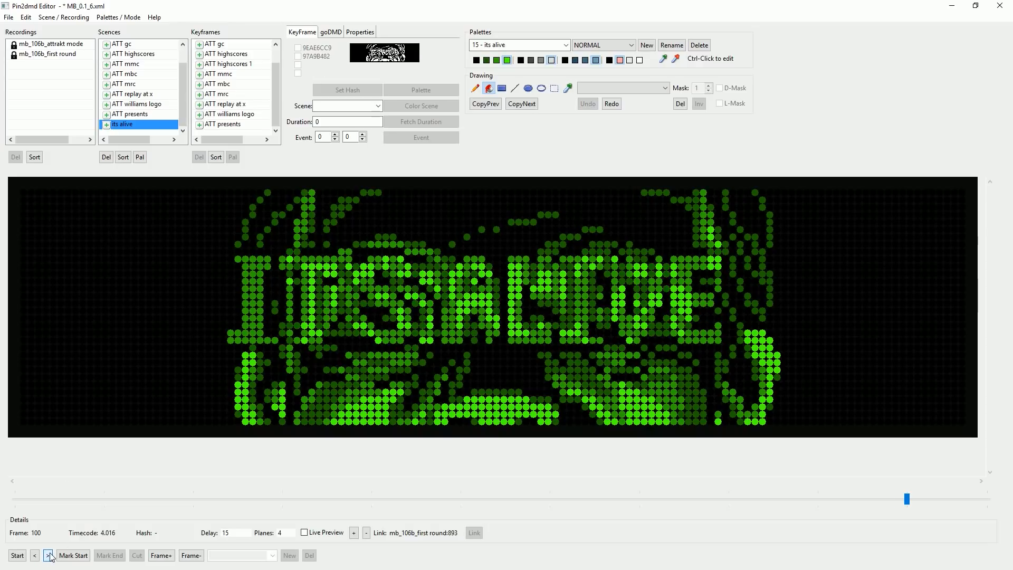
left_click(48, 555)
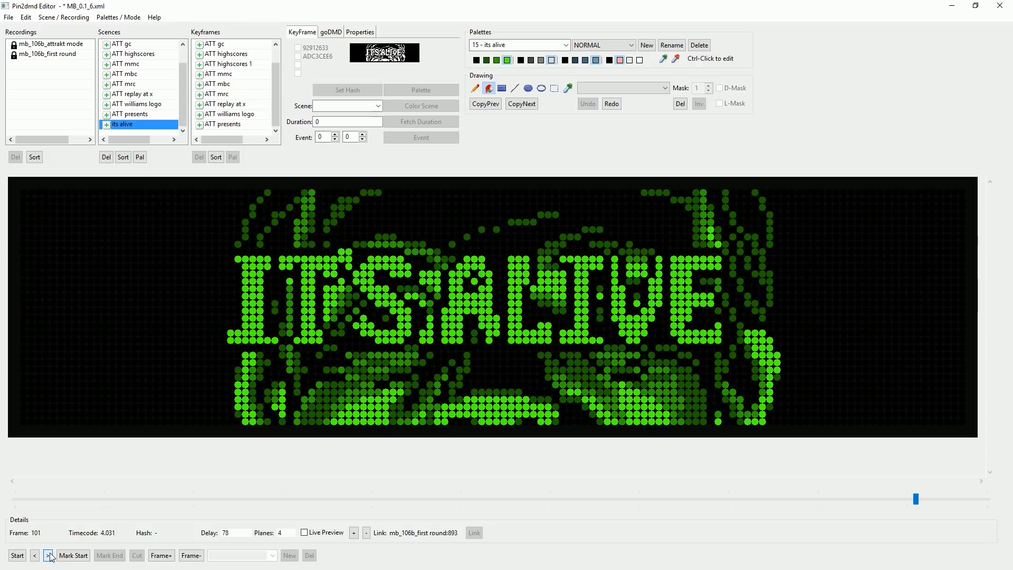
left_click(254, 281)
left_click(306, 285)
left_click(392, 278)
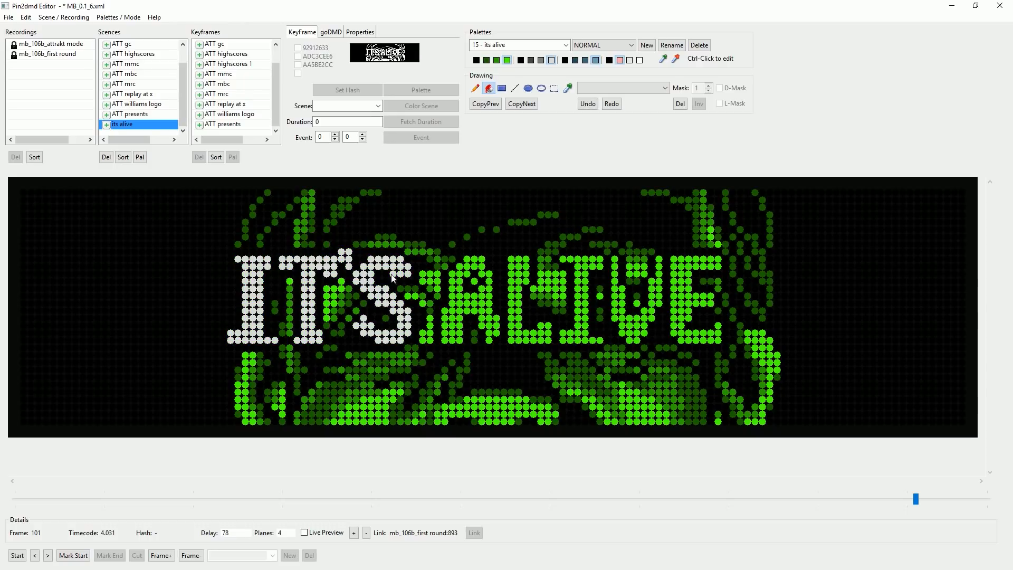
left_click(466, 276)
left_click(520, 267)
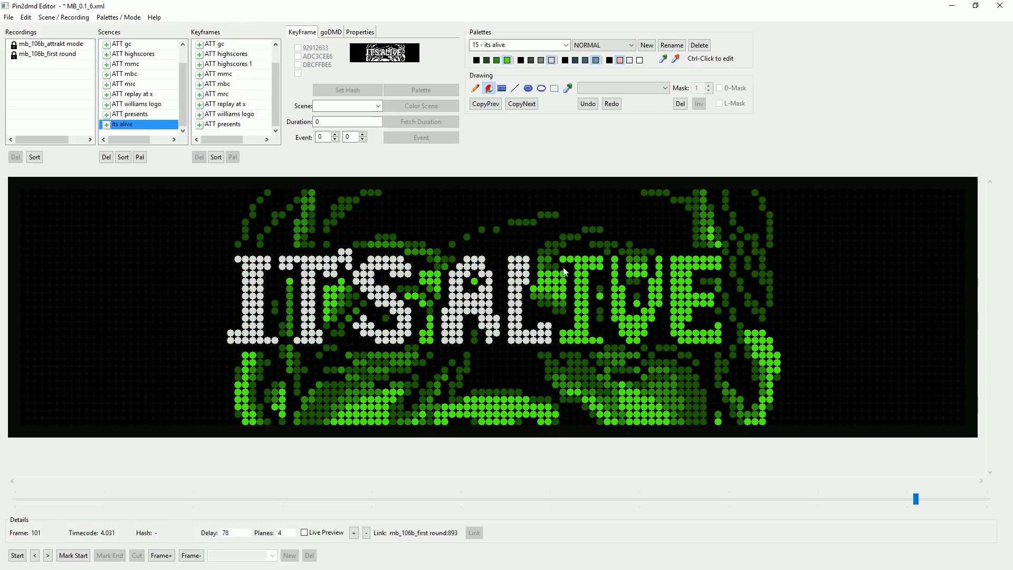
left_click(594, 267)
left_click(621, 302)
left_click(677, 288)
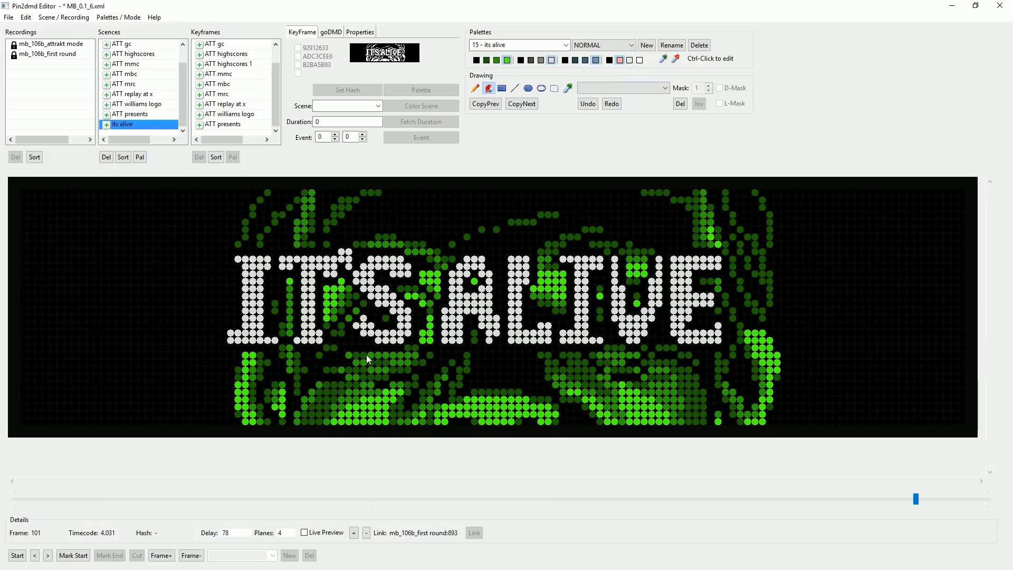
left_click(415, 357)
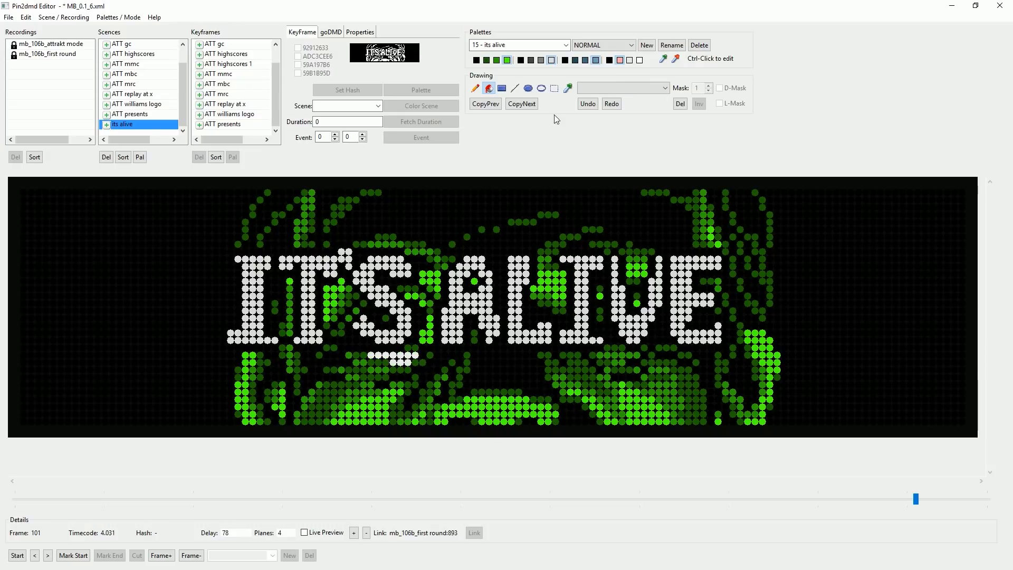
left_click(587, 104)
left_click(502, 88)
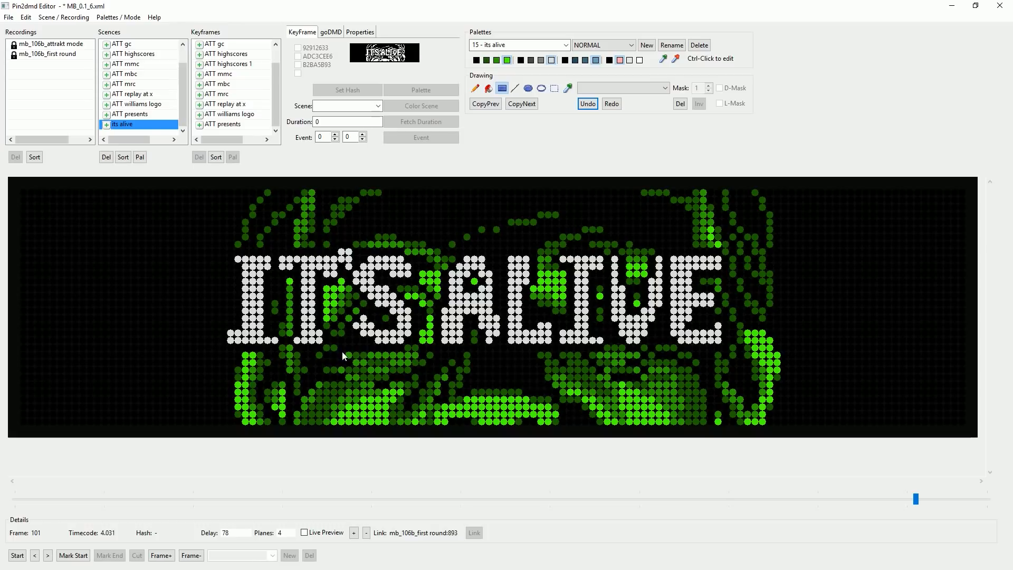
left_click_drag(344, 356, 423, 364)
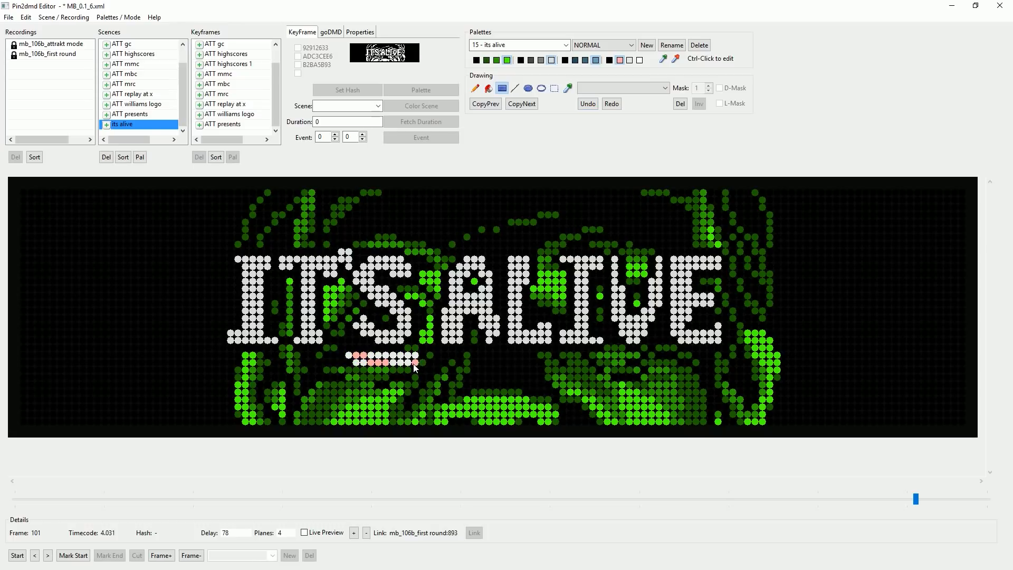
left_click_drag(686, 350, 655, 348)
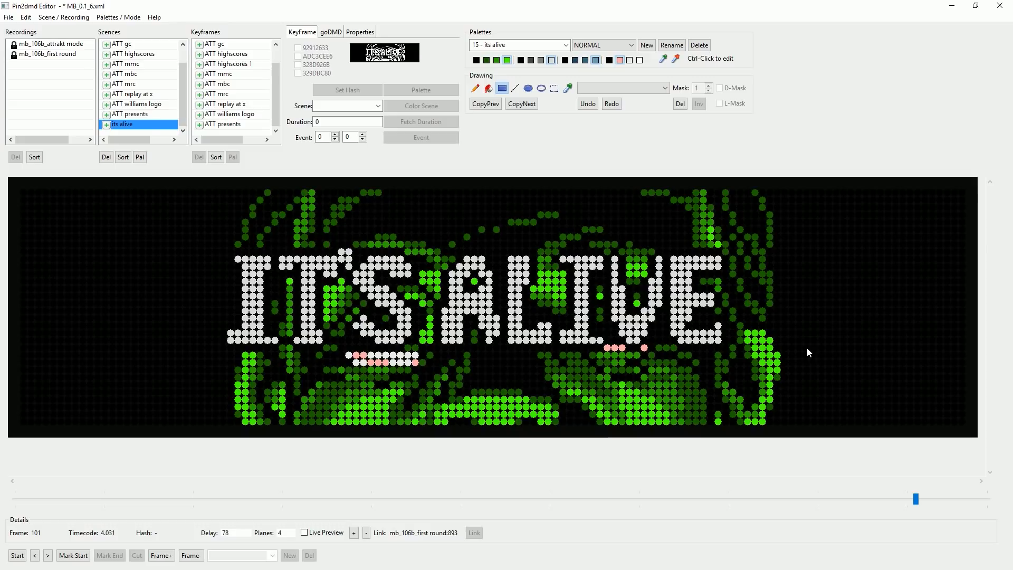
left_click(507, 61)
left_click_drag(349, 355, 416, 363)
left_click_drag(594, 347, 649, 350)
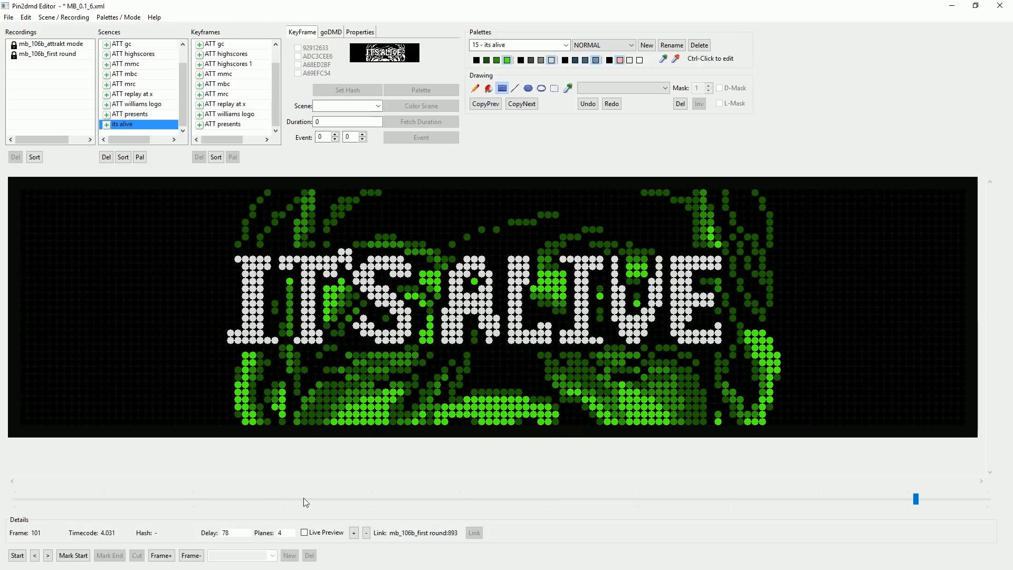
Go to frame 104 and fill all the letters of IT'S ALIVE with light grey.
left_click(48, 556)
left_click(48, 556)
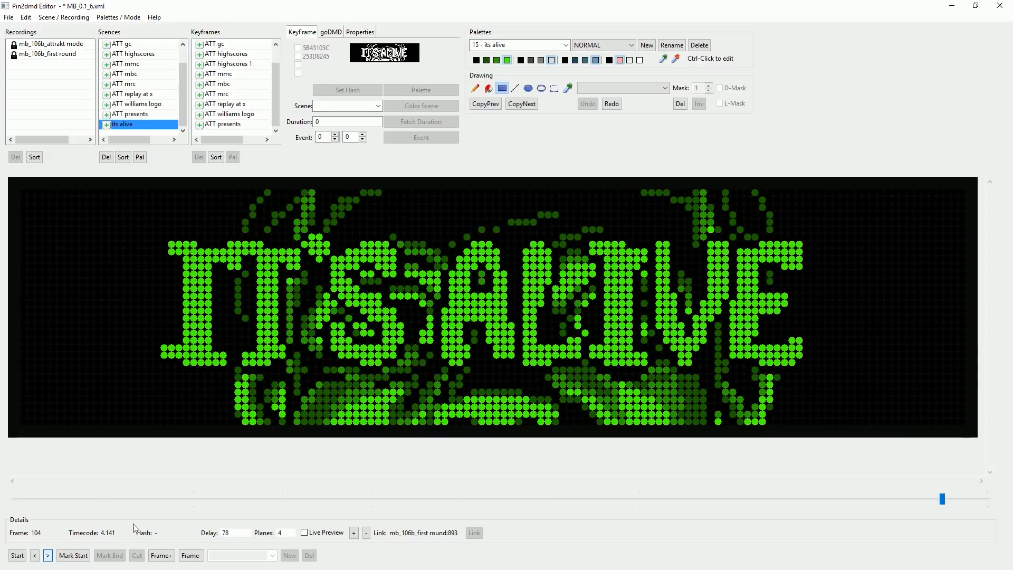
left_click(489, 88)
left_click(205, 278)
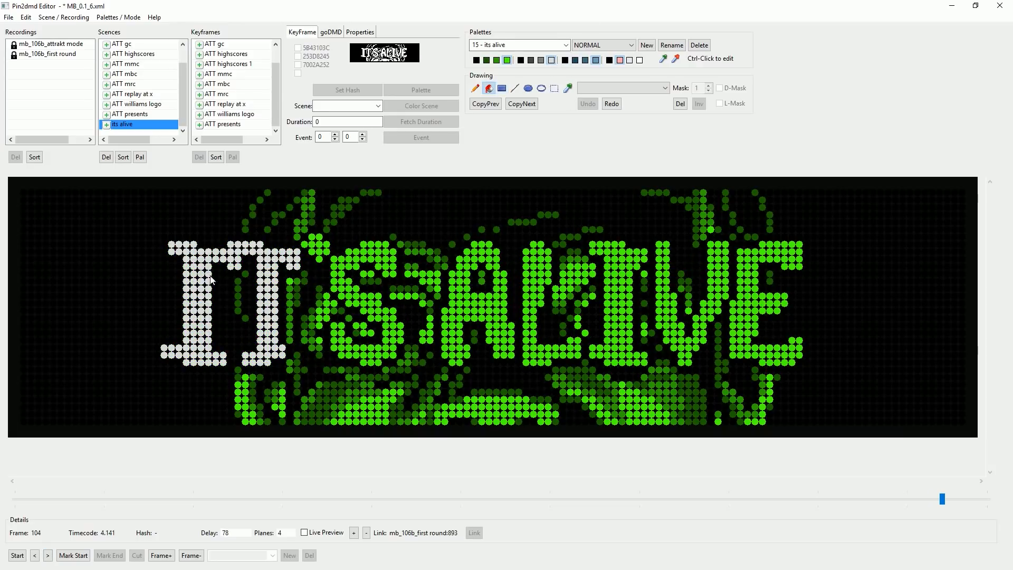
left_click(318, 245)
left_click(357, 264)
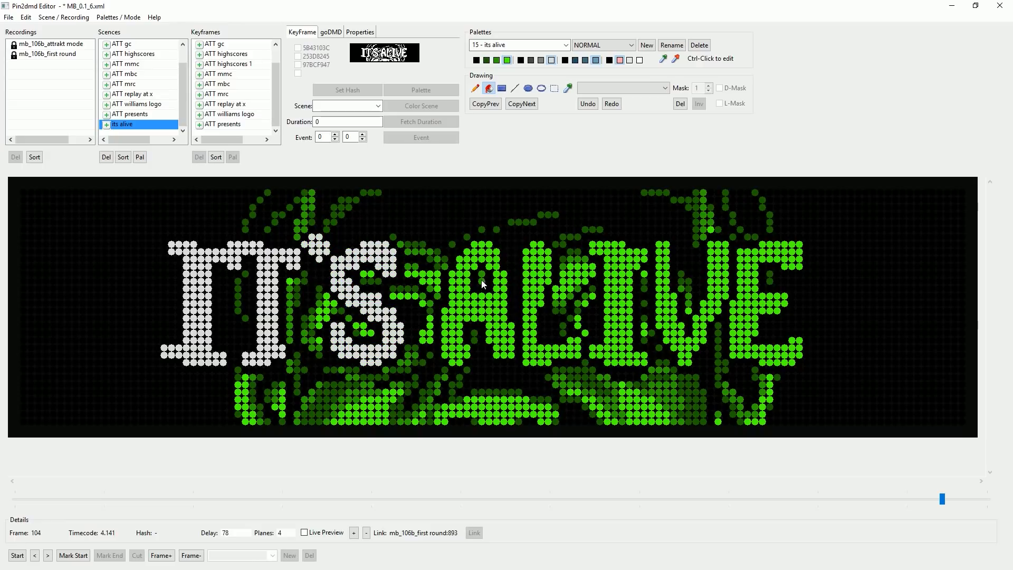
left_click(468, 296)
left_click(537, 285)
left_click(623, 273)
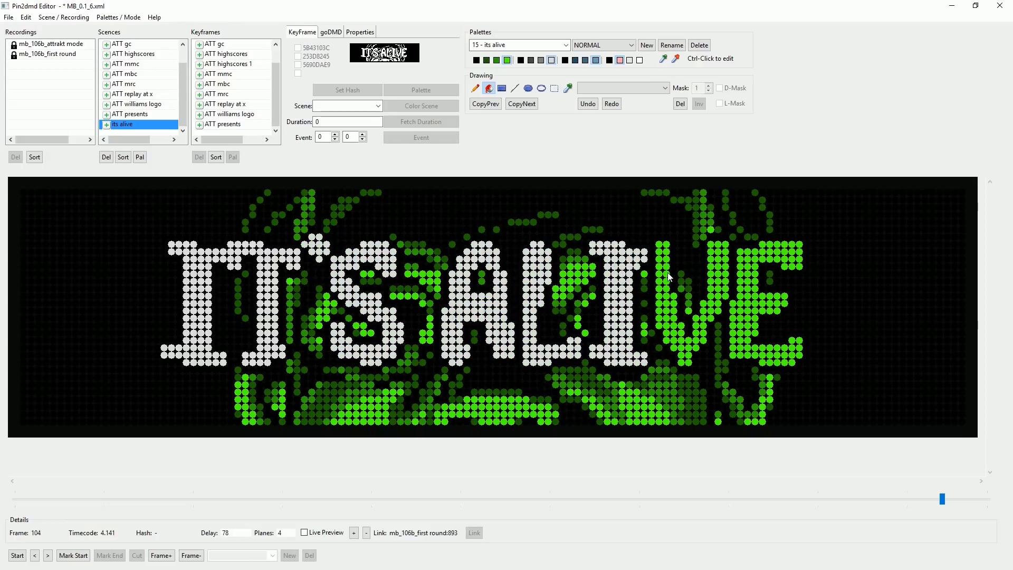
left_click(671, 277)
left_click(755, 278)
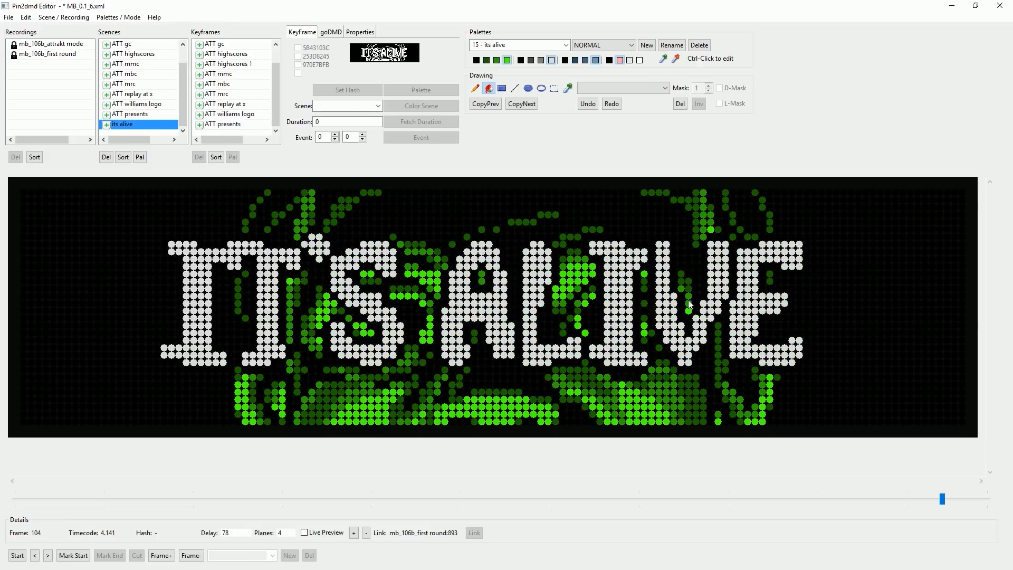
Go to frame 107 and fill all the letters of IT'S ALIVE with light grey.
left_click(48, 556)
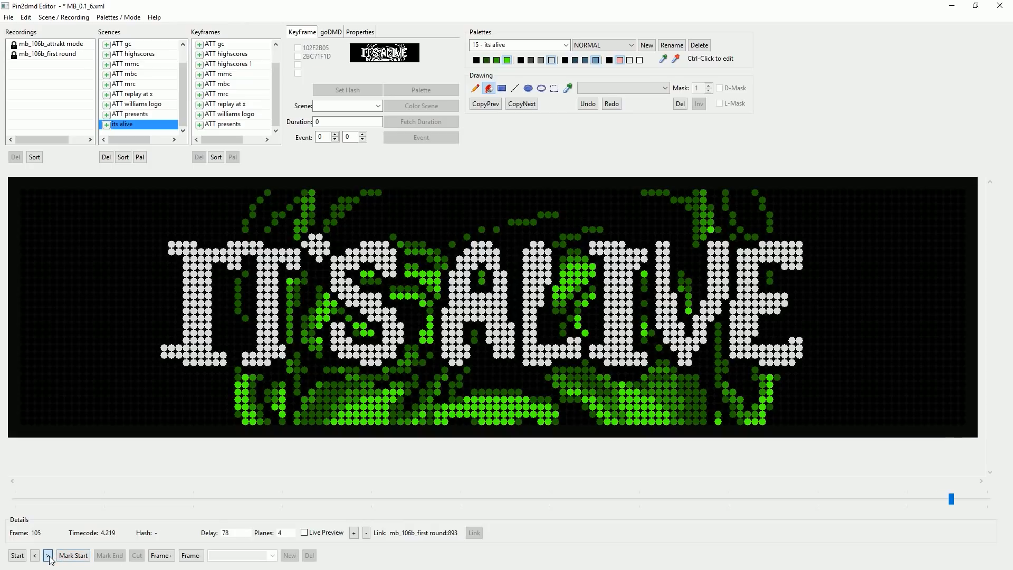
left_click(48, 556)
left_click(49, 556)
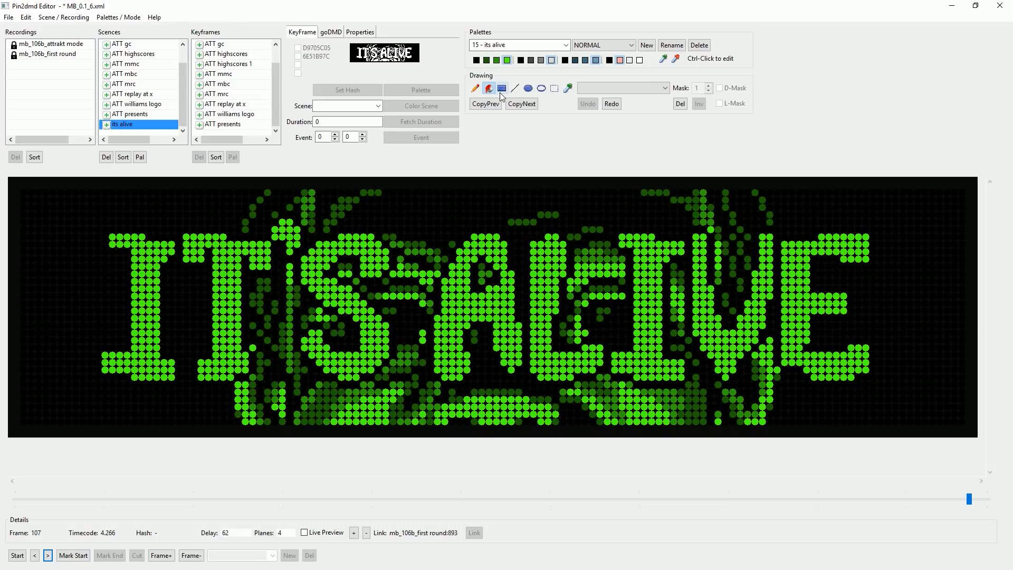
left_click(151, 281)
left_click(224, 253)
left_click(288, 232)
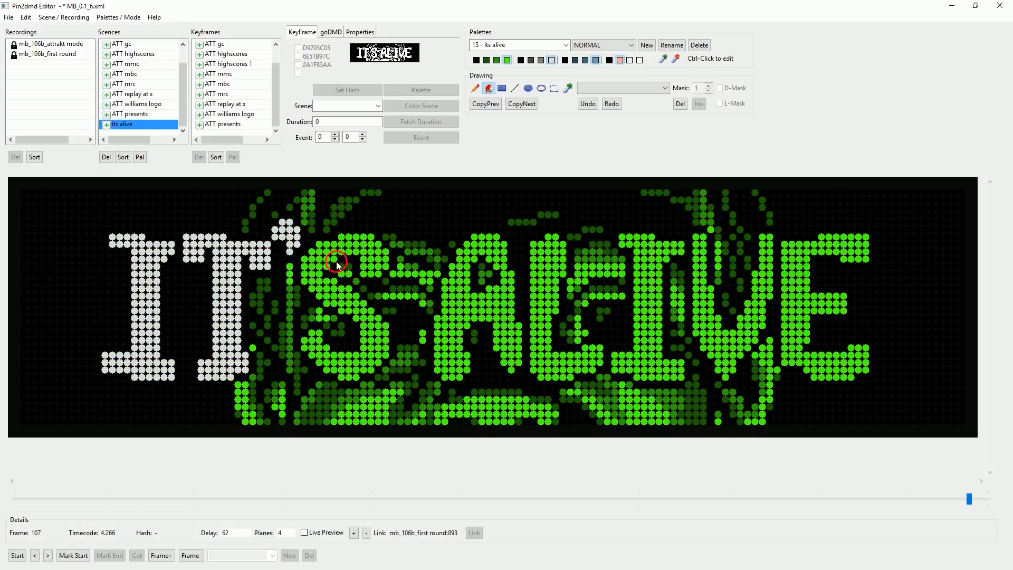
left_click(385, 266)
left_click(465, 270)
left_click(549, 274)
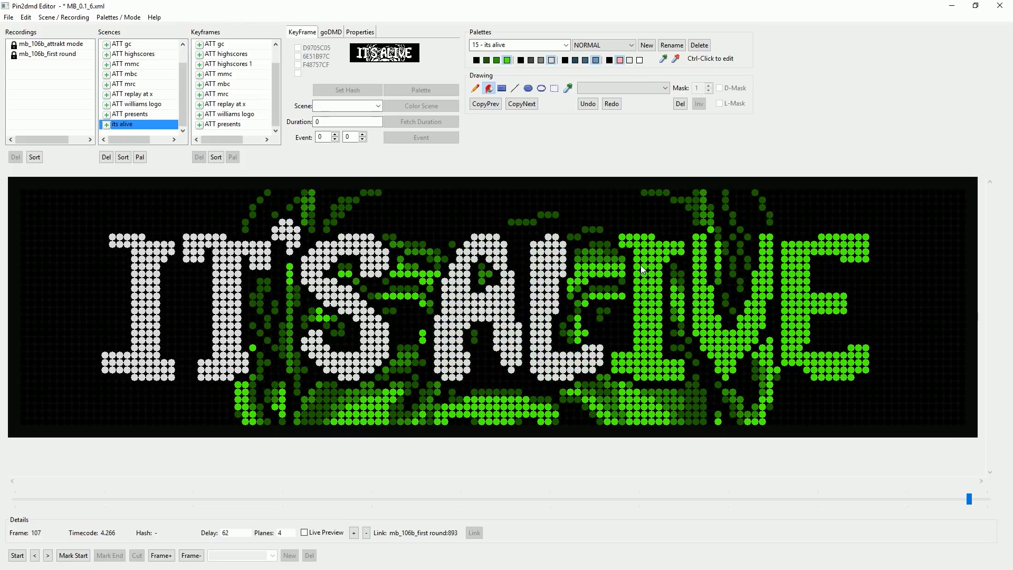
left_click(643, 270)
left_click(708, 319)
left_click(798, 300)
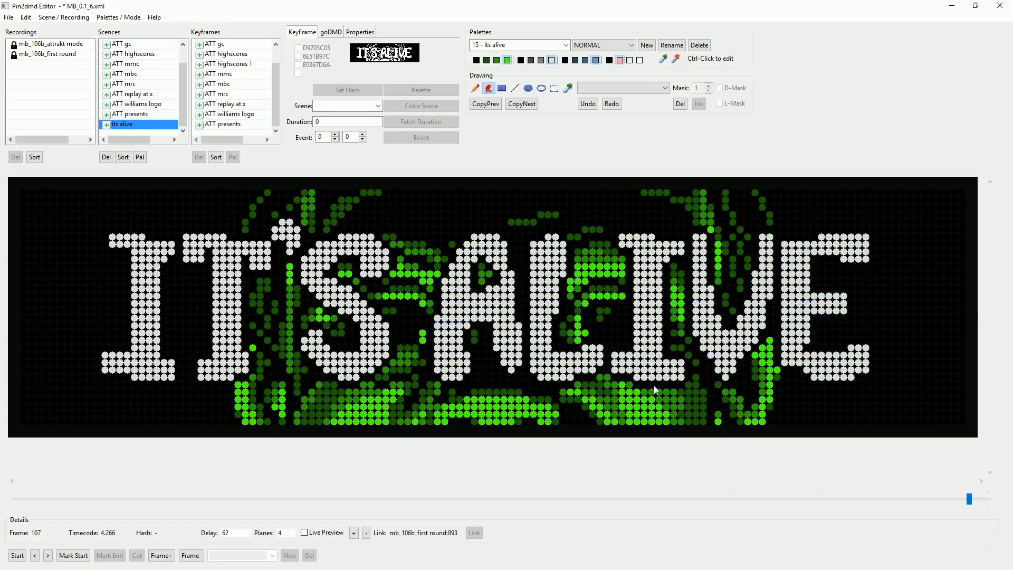
left_click(48, 556)
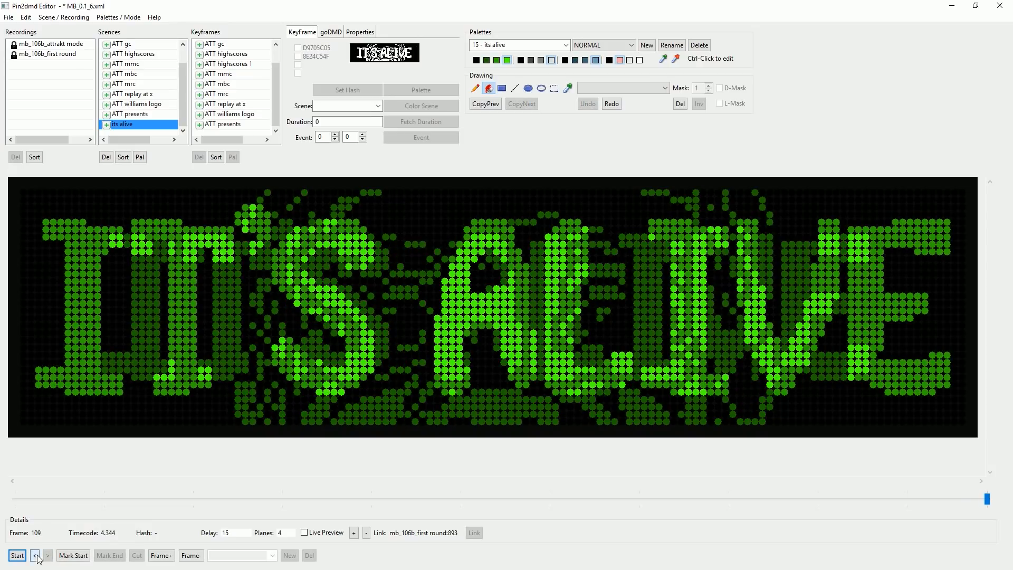
left_click(35, 558)
left_click(35, 557)
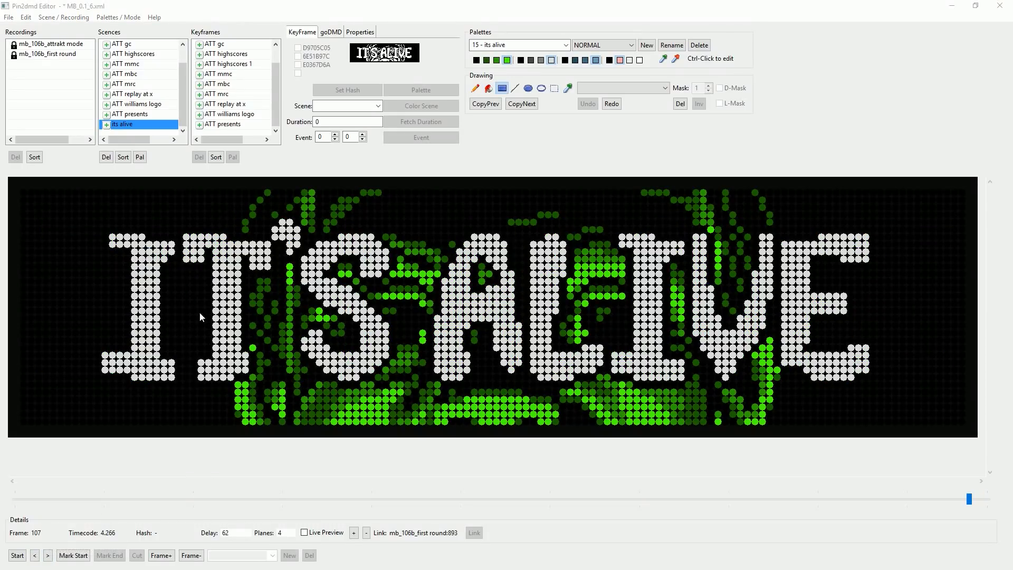
double_click(117, 124)
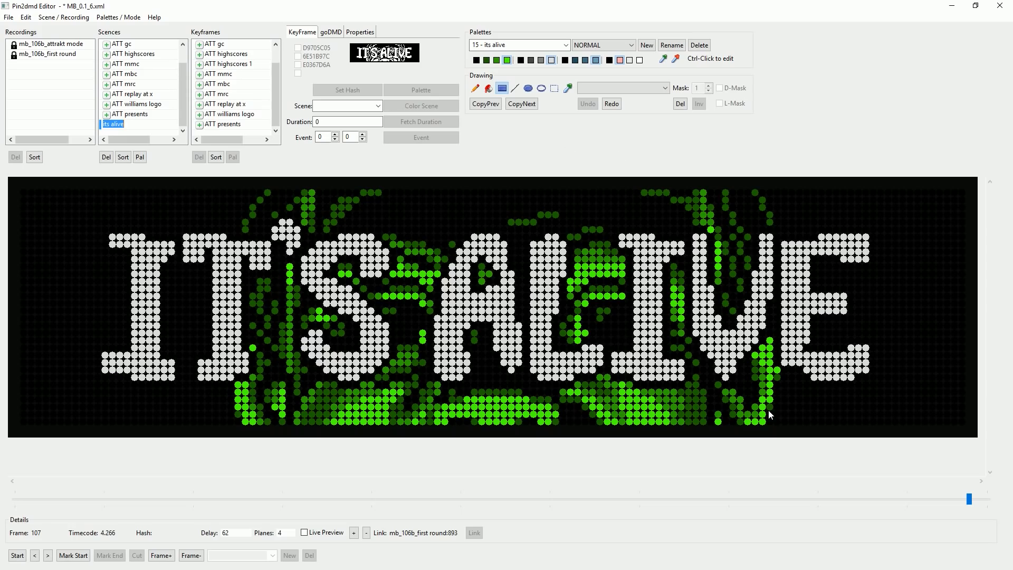
Return to frame 0, recolour the whole frame with the pink-and-white colour group using a filled rectangle, and advance to frame 1.
left_click_drag(970, 499, 165, 519)
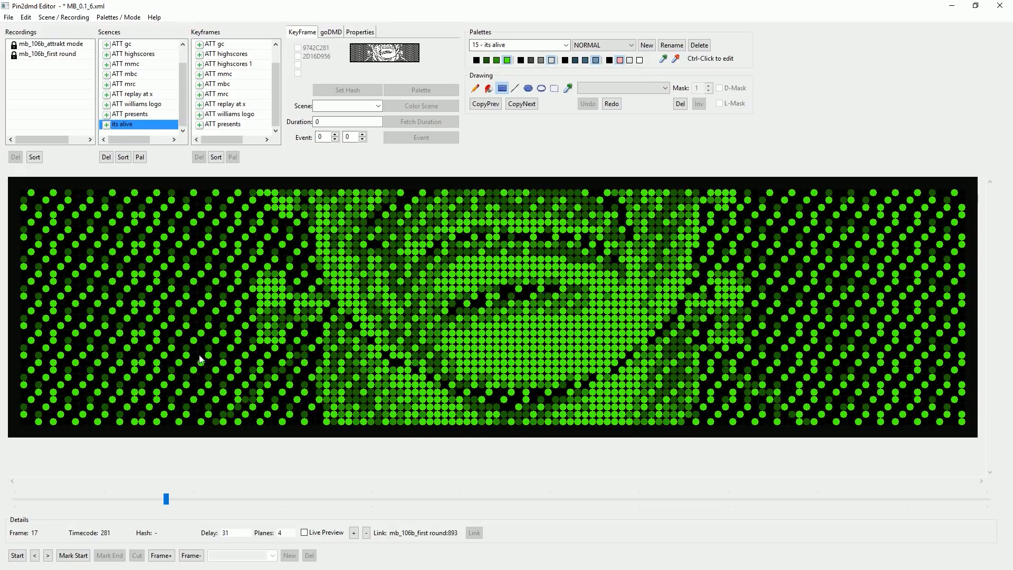
left_click_drag(167, 502, 12, 500)
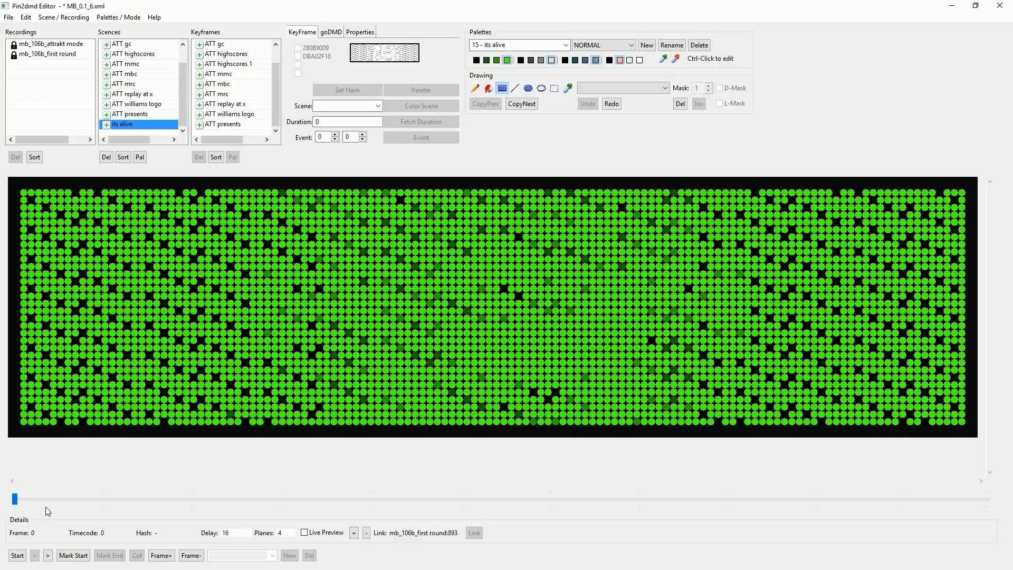
left_click_drag(15, 500, 1, 504)
left_click(639, 60)
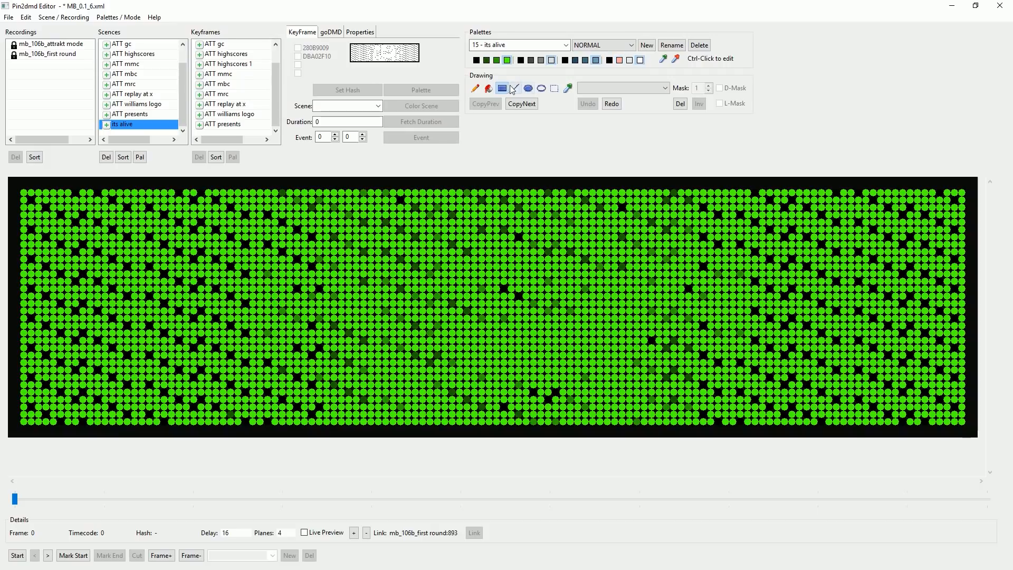
left_click_drag(20, 195, 966, 425)
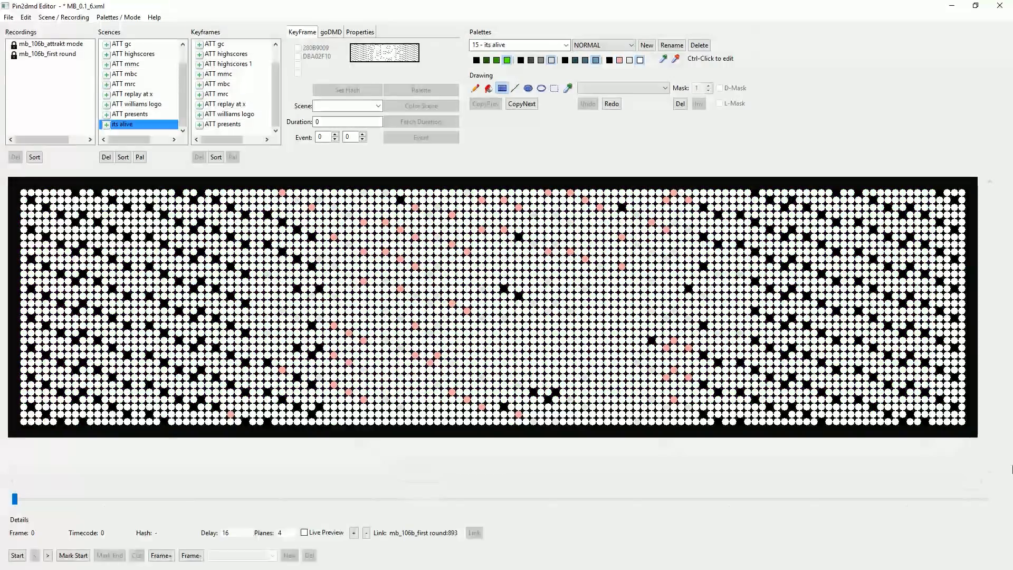
left_click(47, 555)
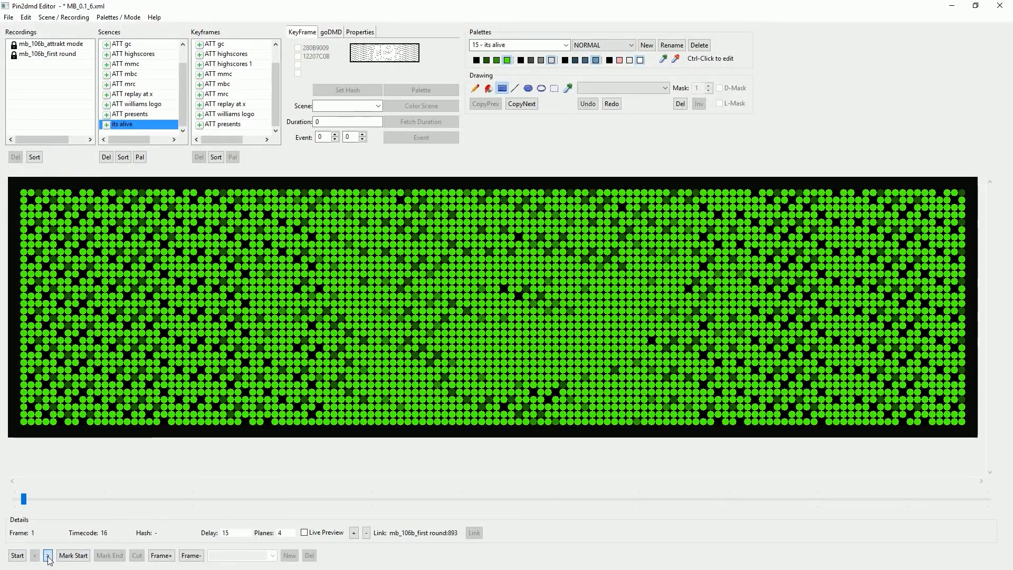
left_click(34, 555)
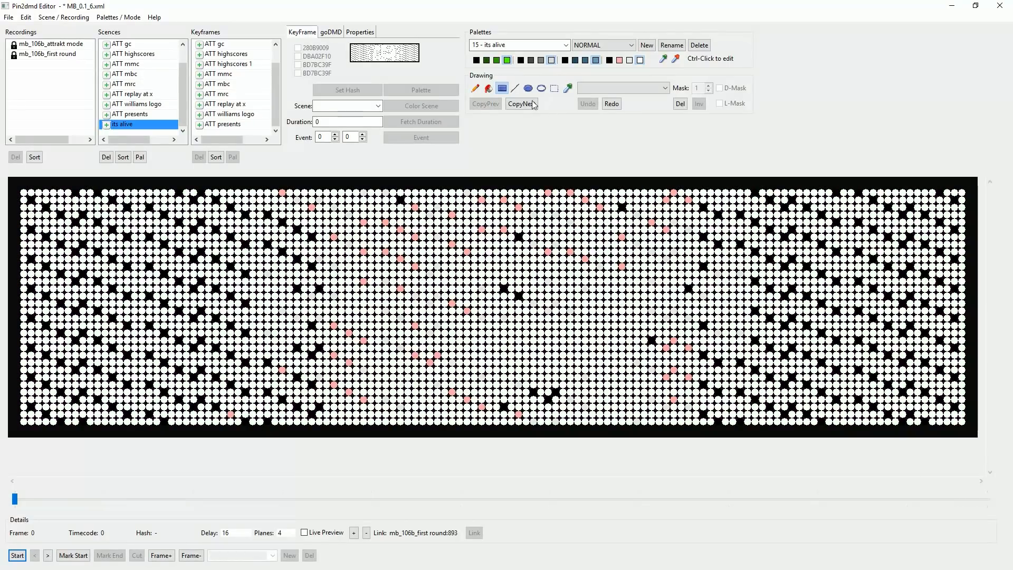
left_click_drag(20, 191, 966, 425)
left_click(48, 556)
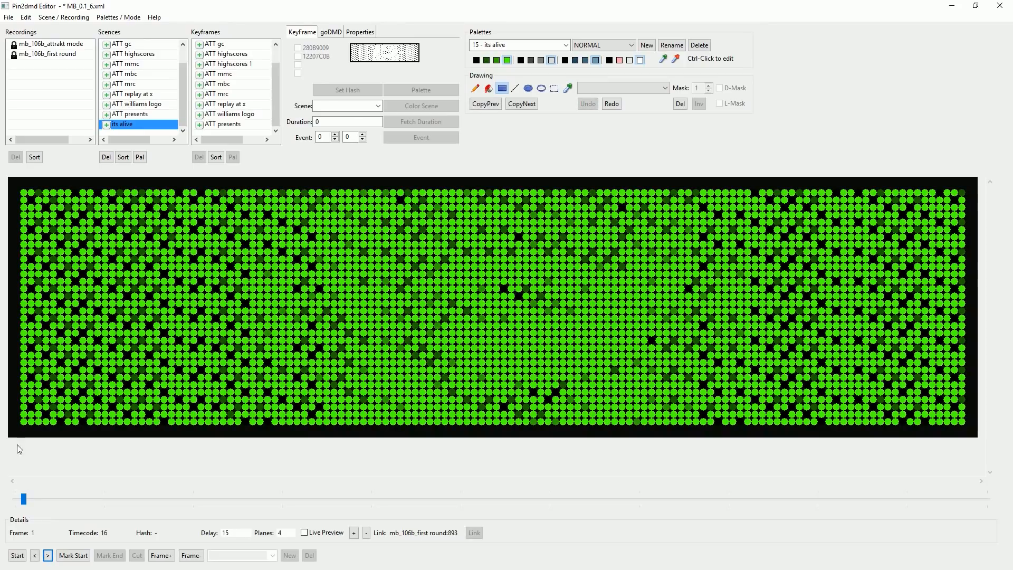
Go from frame 0 to frame 9 and recolour the background beside the head's left side with the grey colour group using filled rectangles.
left_click(17, 555)
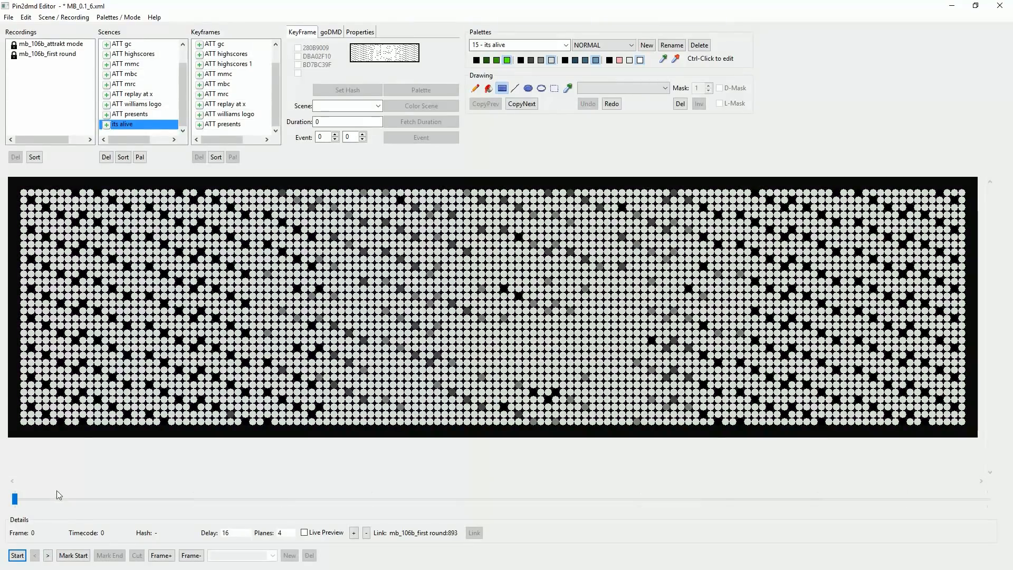
left_click(48, 556)
left_click(48, 556)
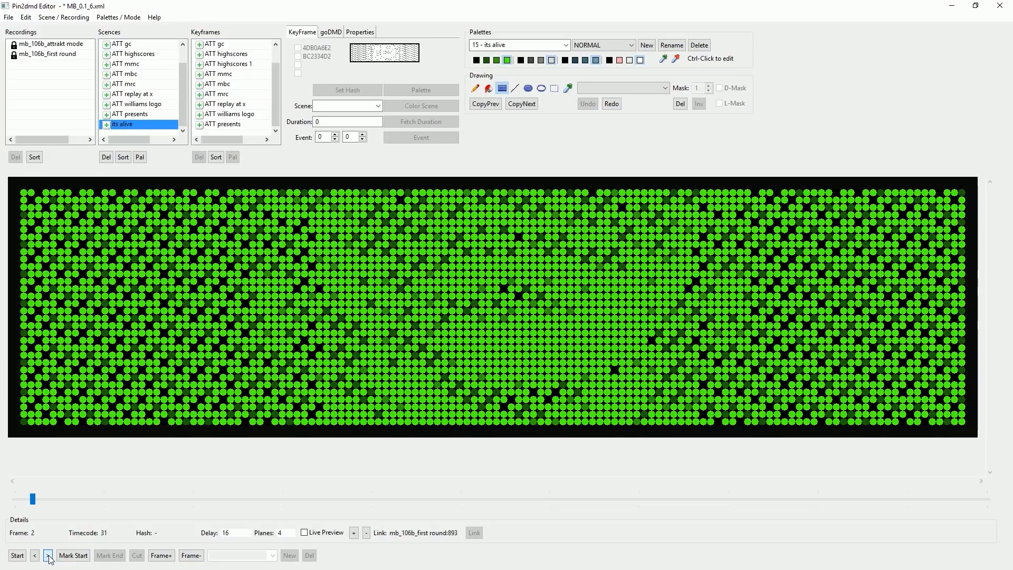
left_click(48, 556)
left_click(49, 556)
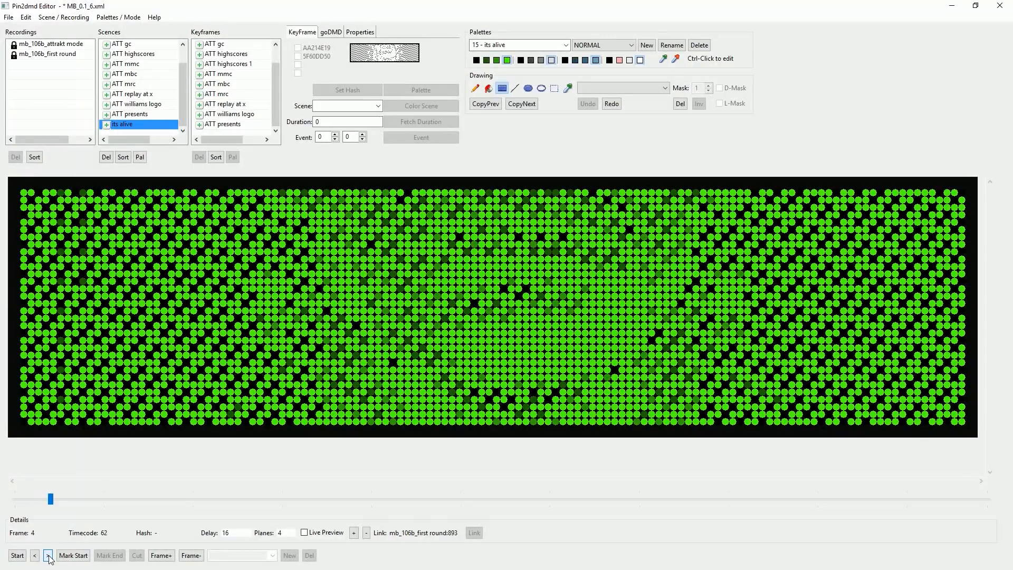
left_click(48, 556)
left_click(48, 556)
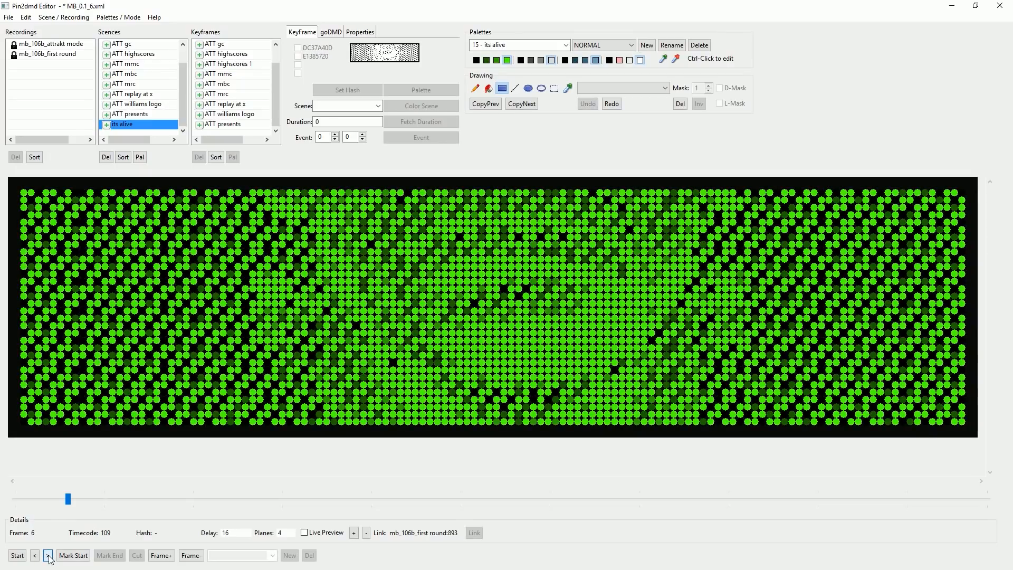
left_click(48, 556)
left_click(48, 556)
left_click(48, 555)
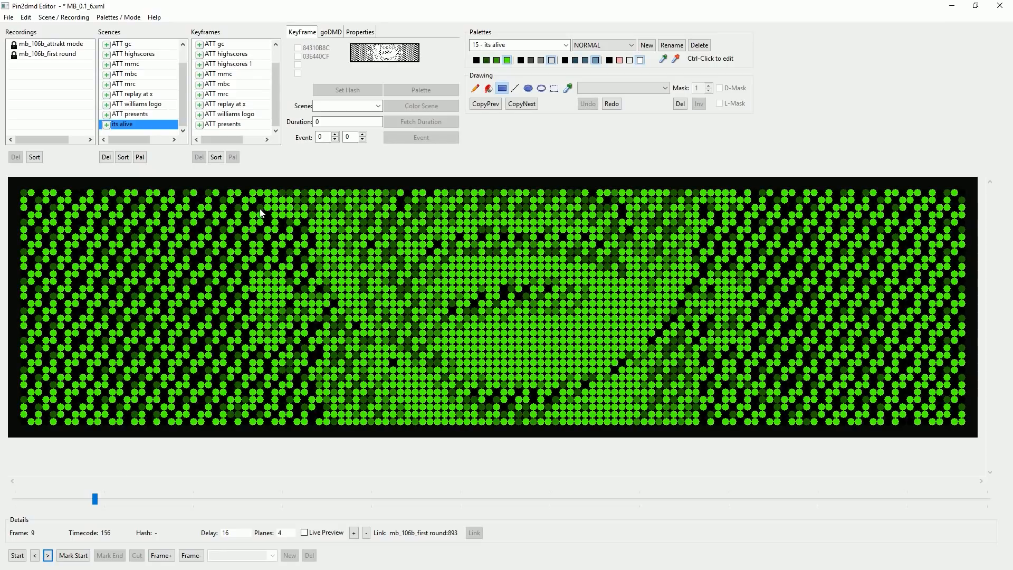
mouse_move(260, 193)
left_mouse_down()
mouse_move(87, 262)
mouse_move(10, 267)
left_mouse_up()
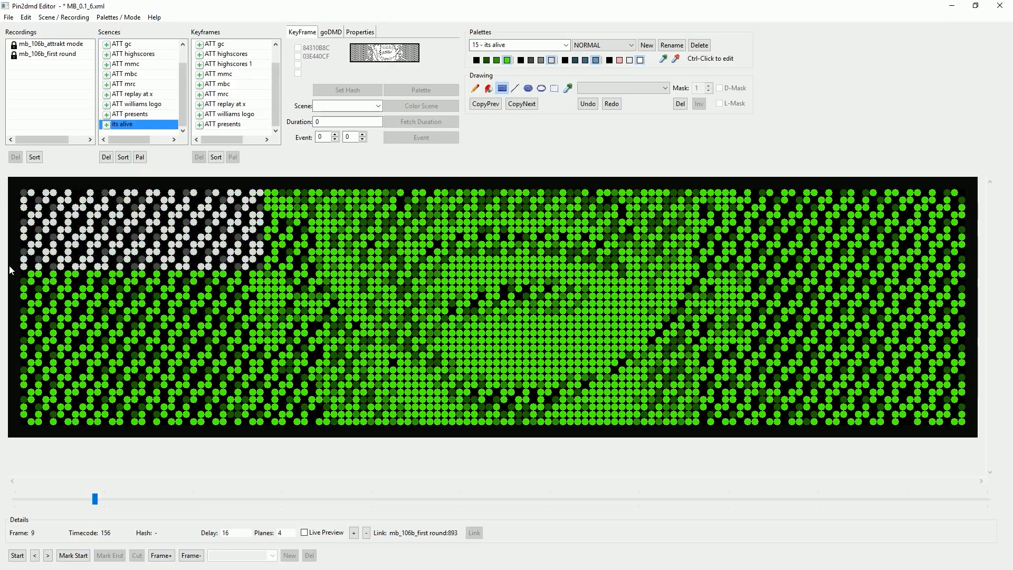
mouse_move(269, 232)
left_mouse_down()
mouse_move(304, 271)
mouse_move(309, 262)
mouse_move(303, 283)
mouse_move(315, 266)
left_mouse_up()
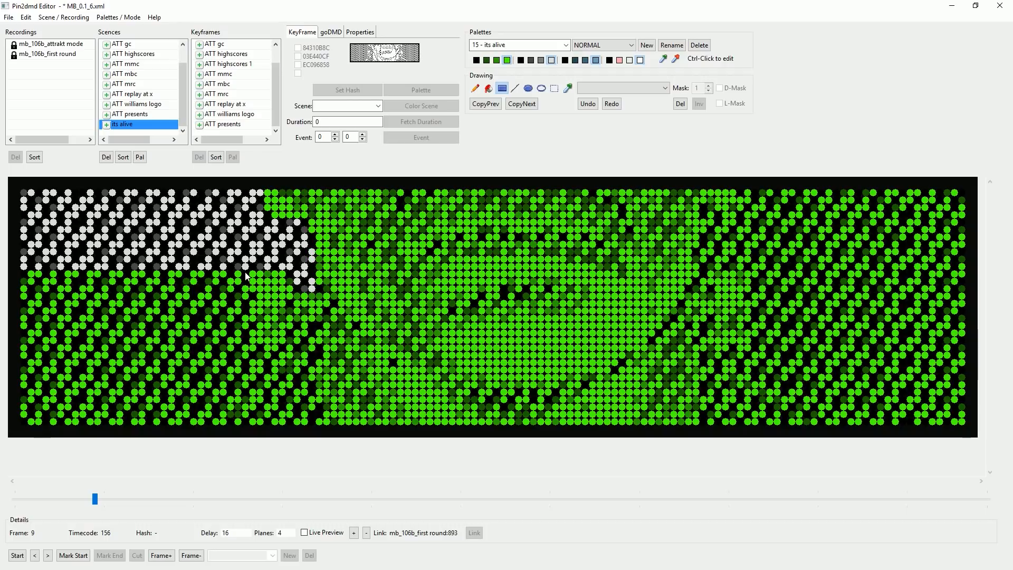
left_click_drag(245, 274, 2, 431)
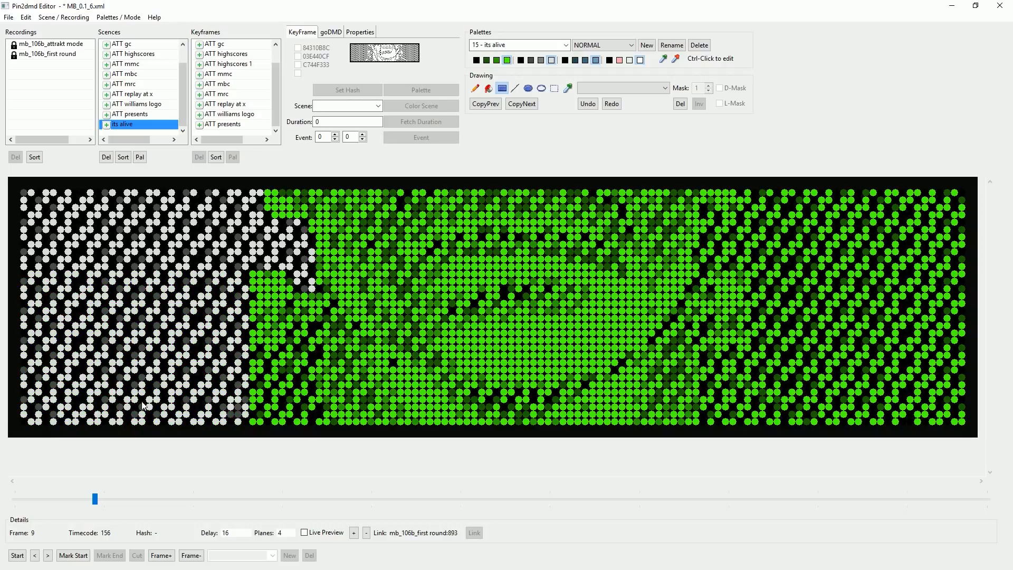
On frame 9, recolour the background beside the left shoulder and in the upper-right area with the grey colour group.
left_click_drag(278, 397, 270, 421)
left_click_drag(273, 371, 304, 361)
left_click_drag(304, 326, 320, 354)
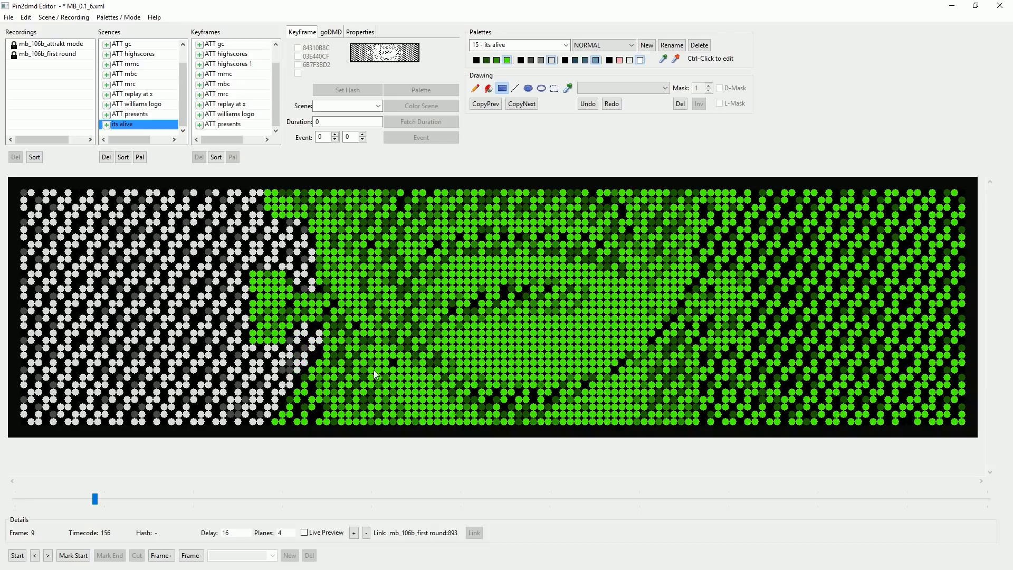
left_click_drag(747, 190, 983, 269)
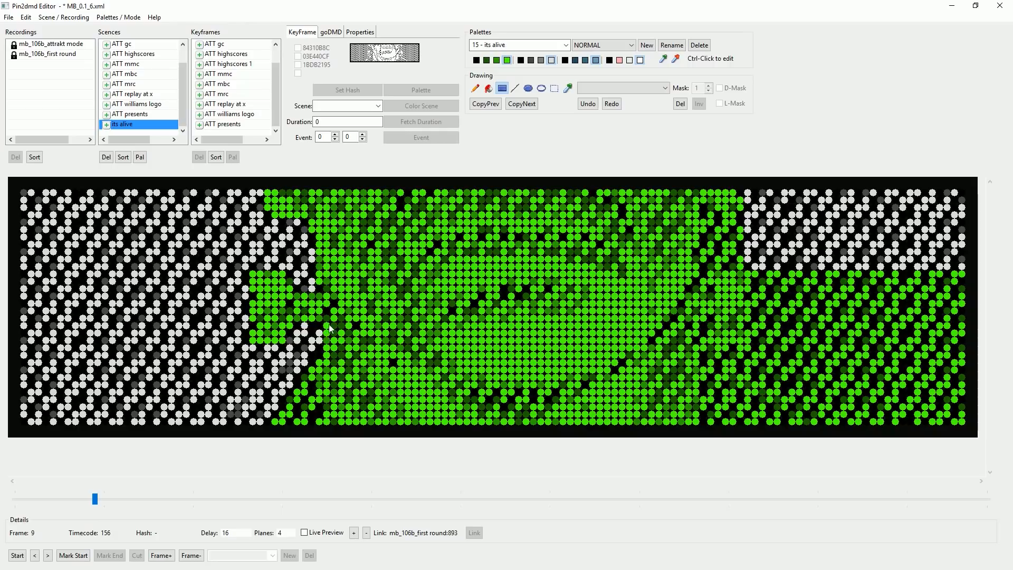
Step through the scene from frame 10 to frame 33 to examine how the head, neck bolts and cables emerge and are coloured.
left_click(48, 555)
left_click(47, 555)
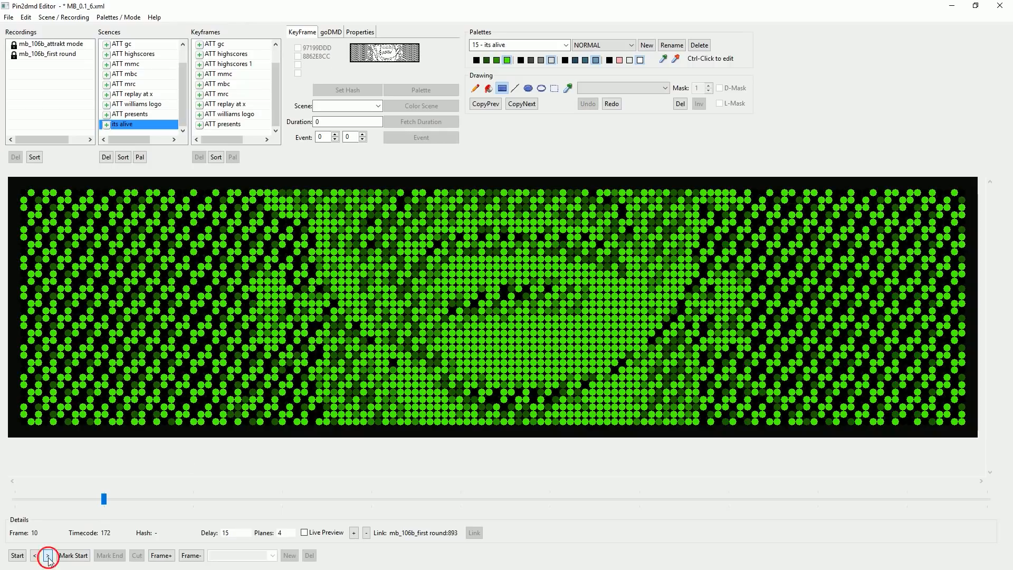
left_click(48, 555)
left_click(48, 560)
left_click(48, 560)
left_click(48, 559)
double_click(48, 560)
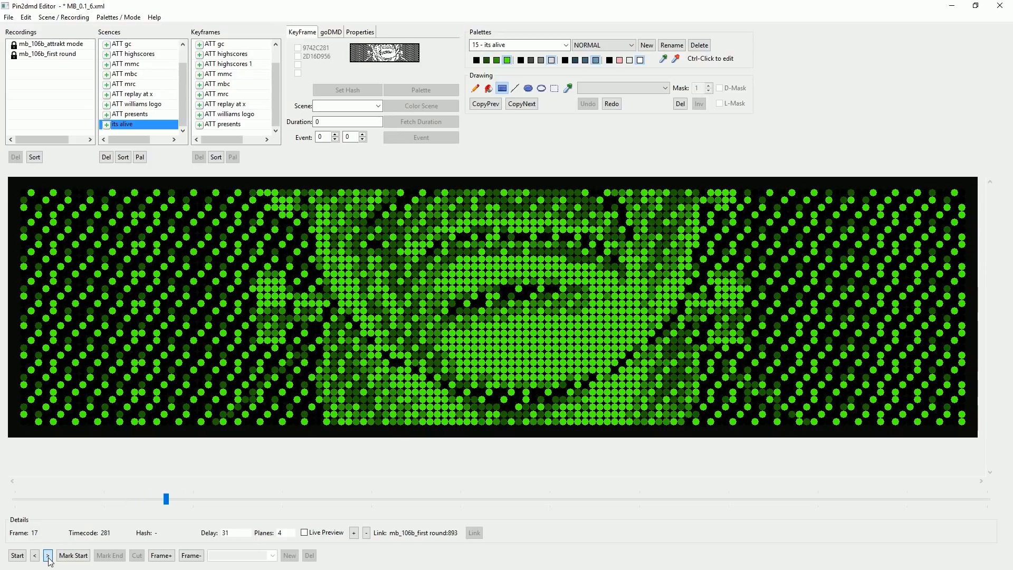
left_click(48, 560)
double_click(48, 559)
left_click(48, 559)
left_click(48, 559)
double_click(48, 560)
double_click(48, 559)
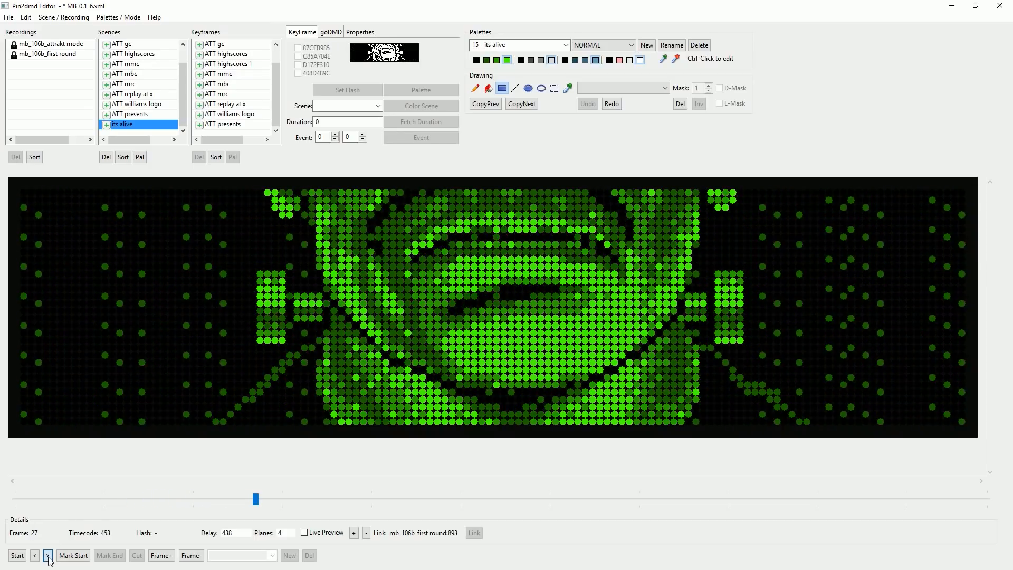
left_click(48, 560)
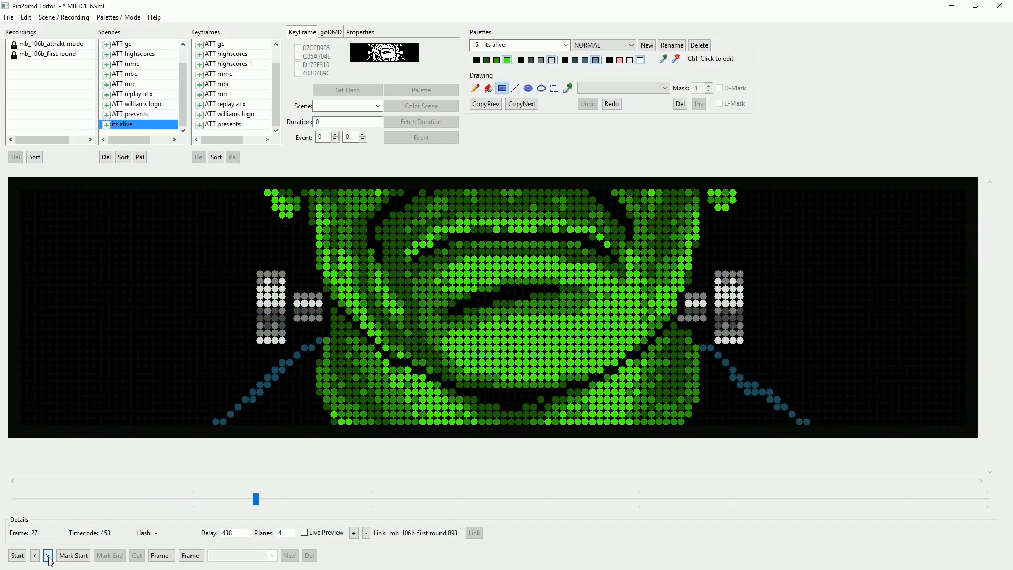
double_click(48, 559)
left_click(48, 559)
double_click(48, 560)
left_click(48, 559)
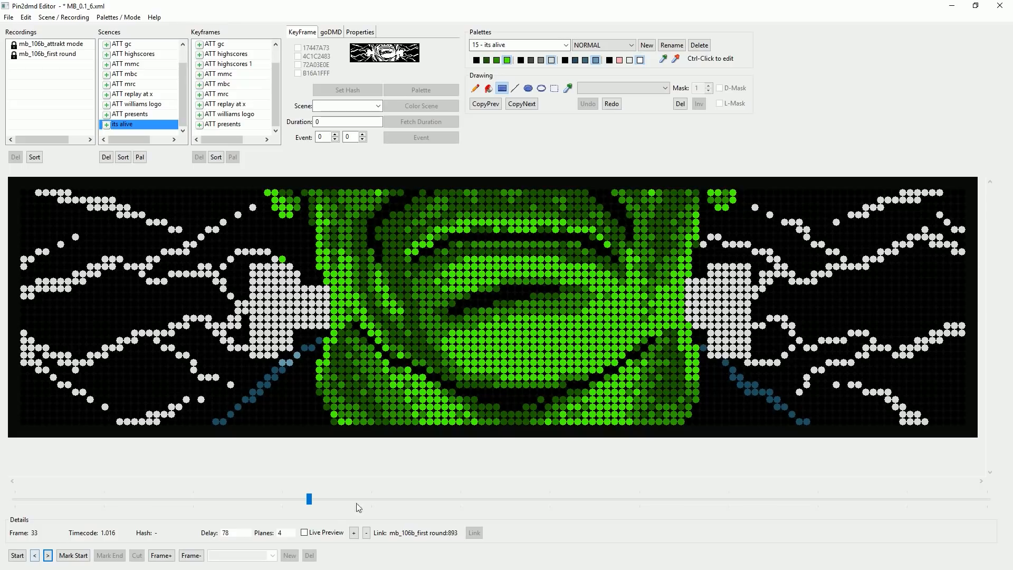
Return to frame 9 and paste the copied head, bolt, cable and background colours onto it.
left_click(73, 499)
mouse_move(72, 500)
left_mouse_down()
mouse_move(110, 499)
mouse_move(0, 500)
mouse_move(104, 489)
mouse_move(89, 494)
left_mouse_up()
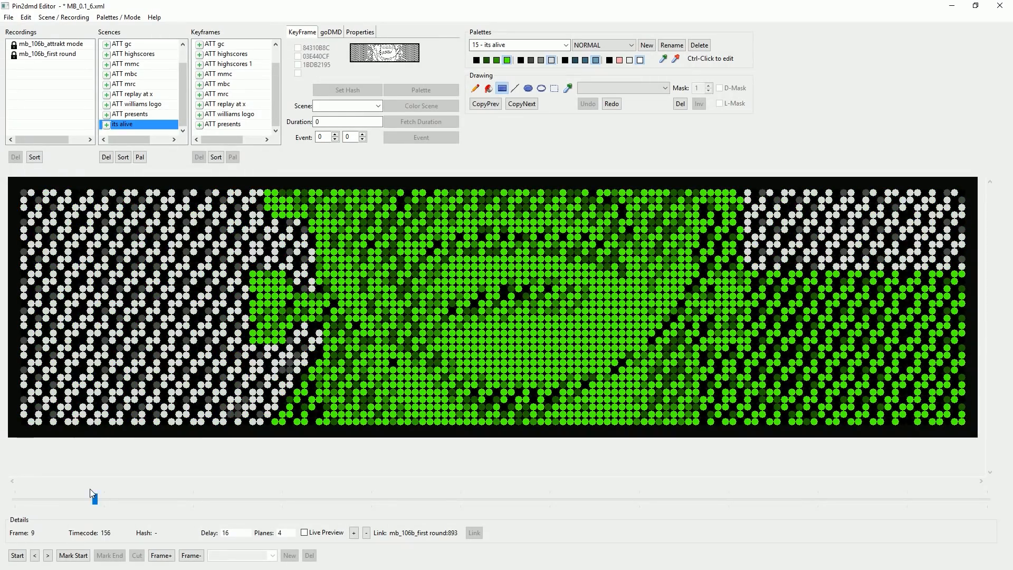
key("ctrl+v")
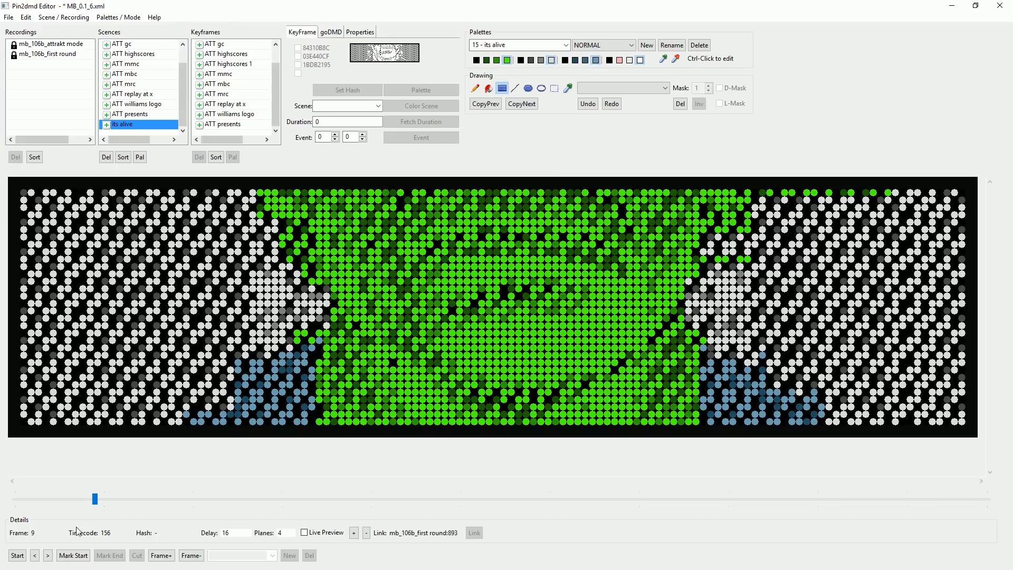
Advance one frame at a time to frame 16, applying the same copied colours to each frame.
left_click(48, 555)
left_click(48, 556)
left_click(48, 556)
left_click(48, 555)
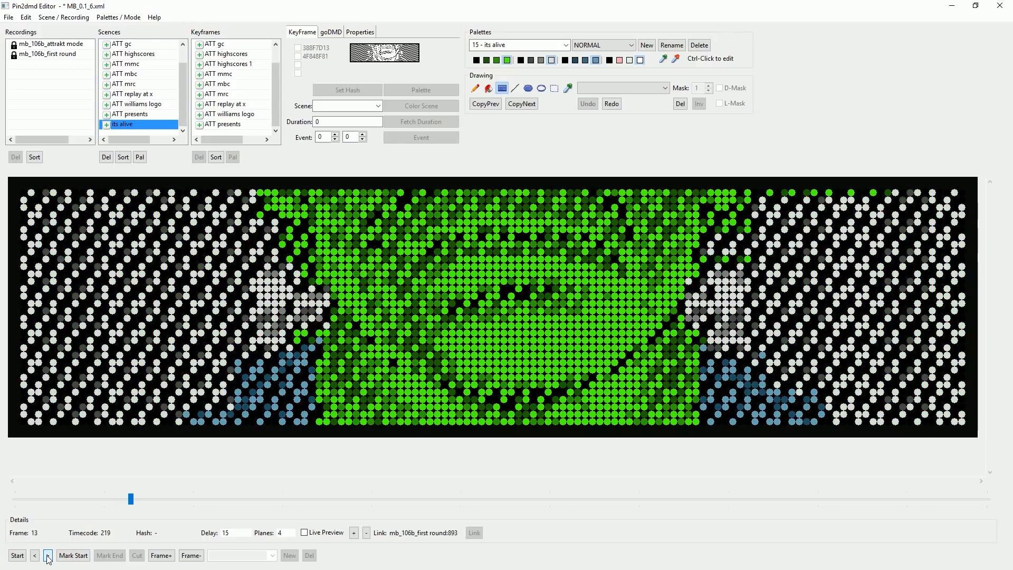
left_click(48, 556)
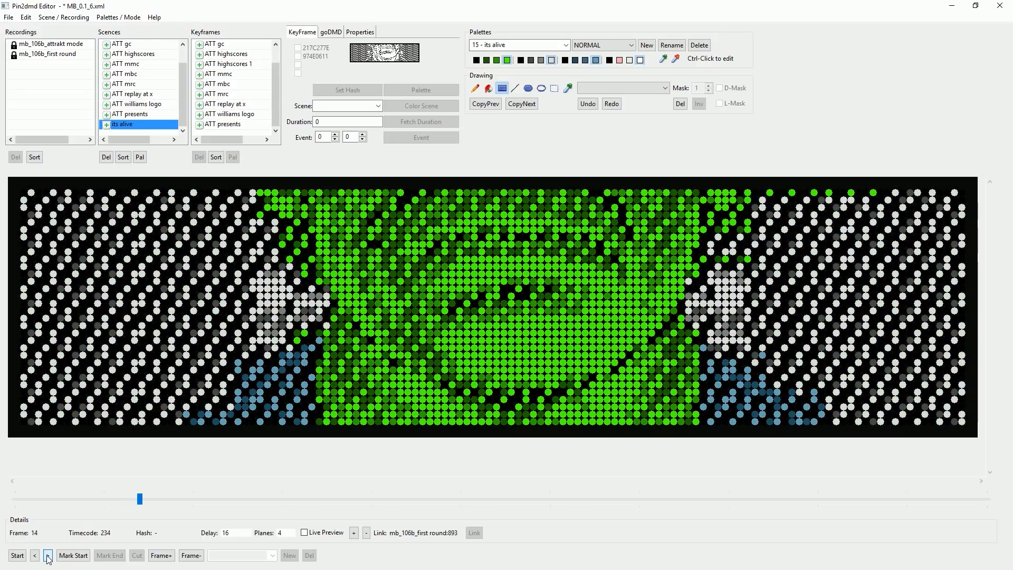
left_click(48, 555)
left_click(48, 555)
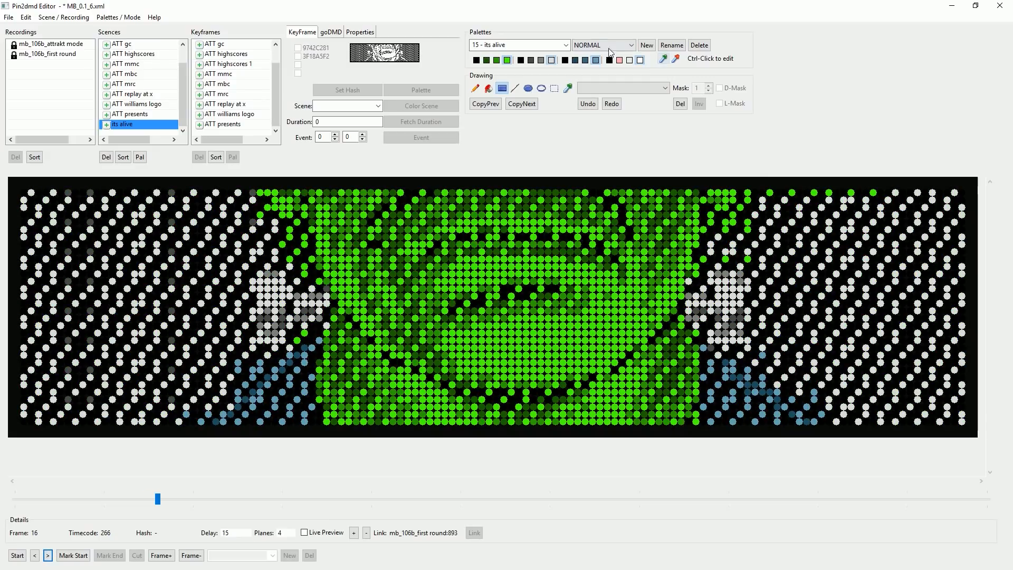
On frame 16, recolour the stray blue and green dots around both shoulder cables with white from the pink-and-white colour group.
left_click(639, 60)
left_click_drag(262, 371, 208, 356)
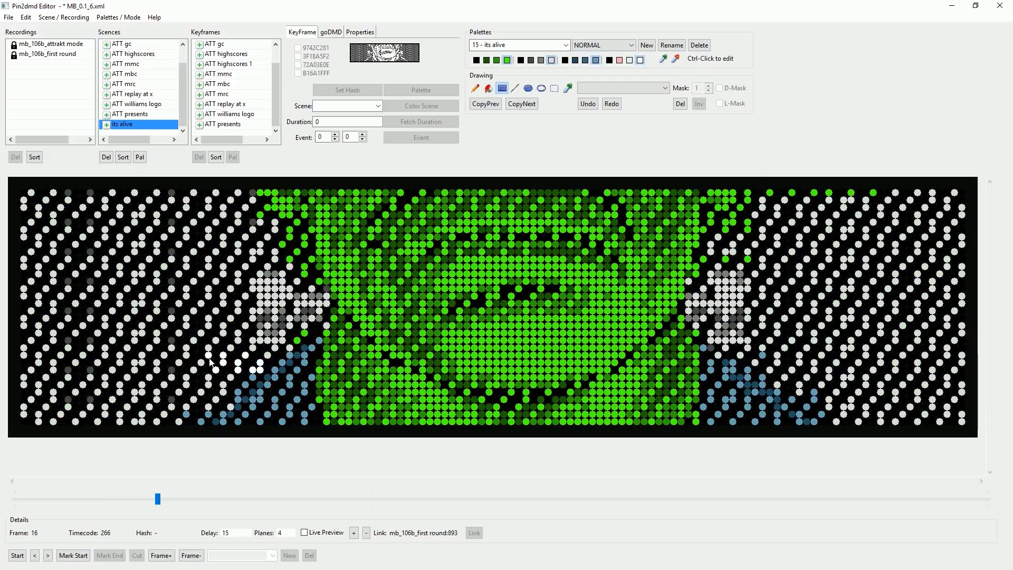
left_click(253, 378)
left_click(239, 395)
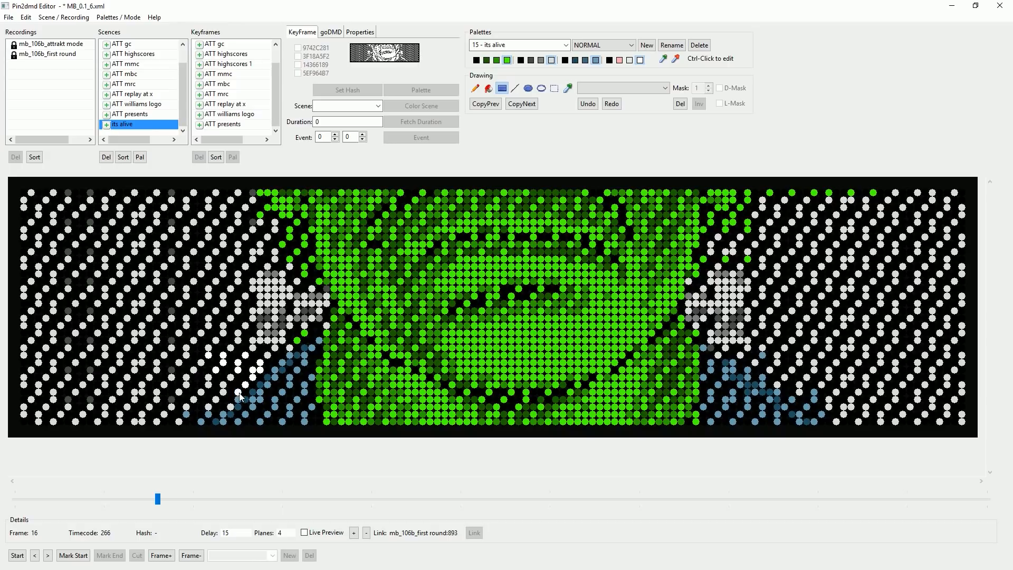
left_click(764, 360)
left_click_drag(814, 392, 813, 400)
left_click(297, 342)
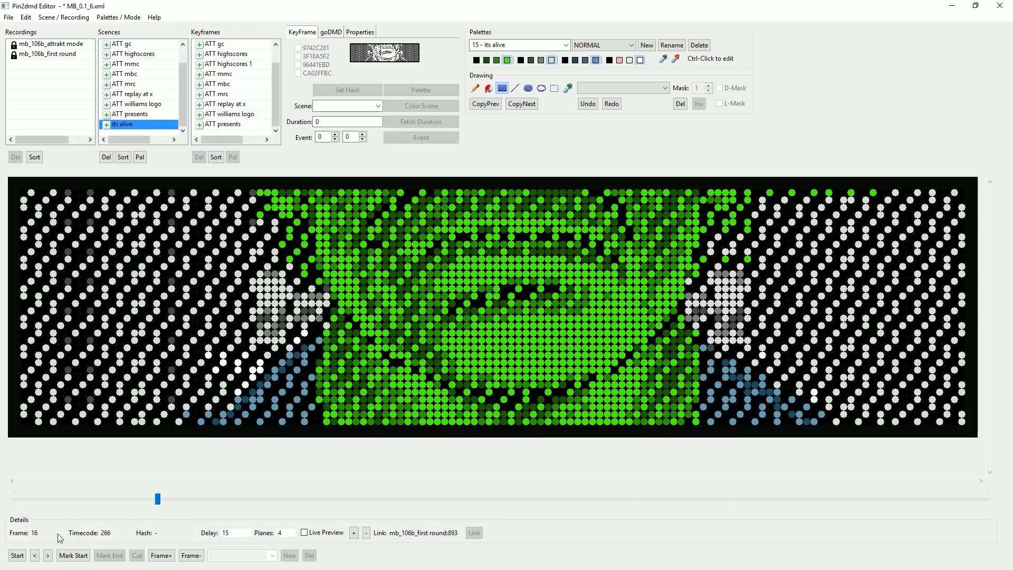
Go back to frame 15, apply frame 16's colours and touch up the stray pink dots above the left cable.
left_click(35, 556)
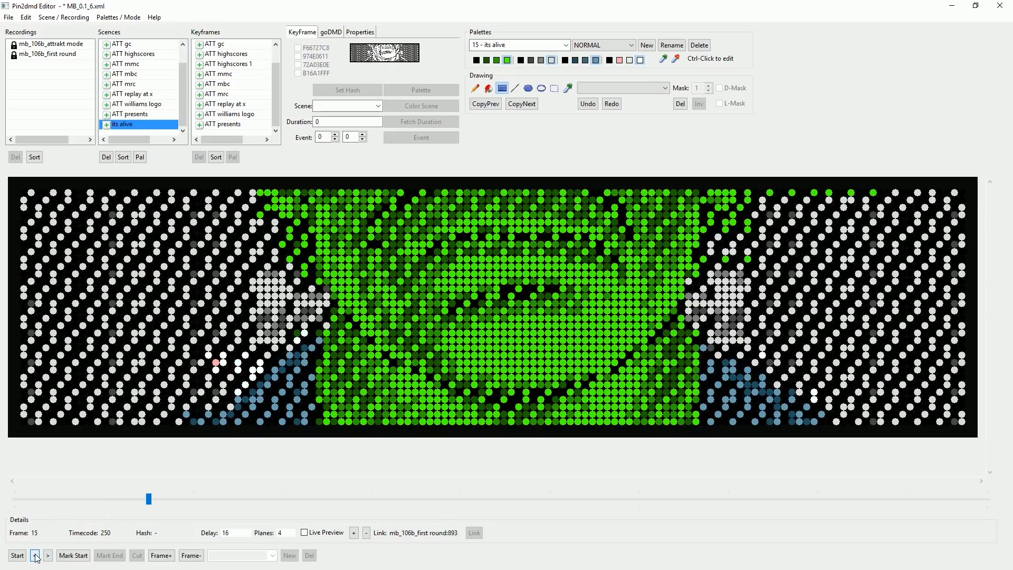
left_click(297, 333)
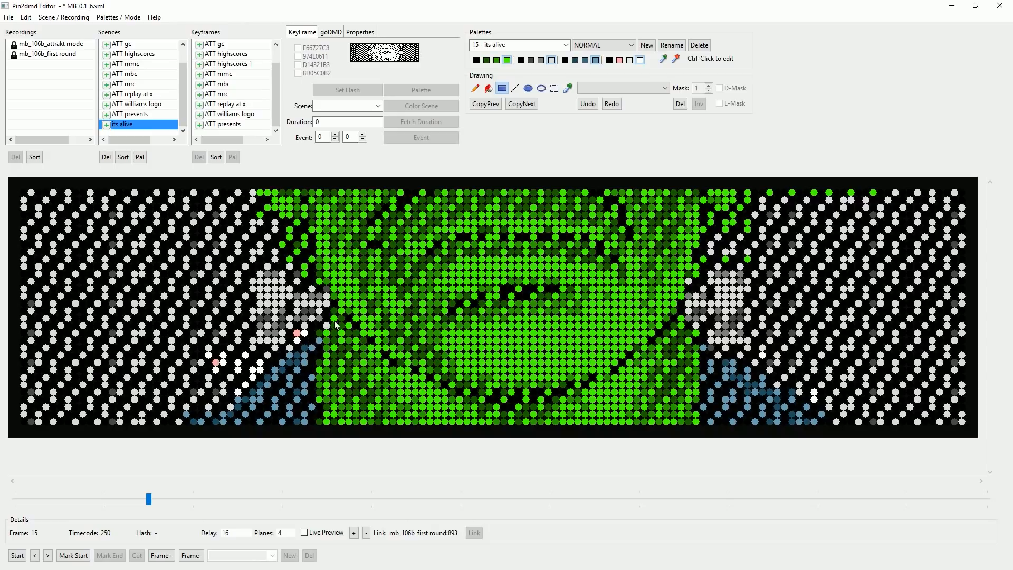
left_click(297, 333)
left_click(215, 362)
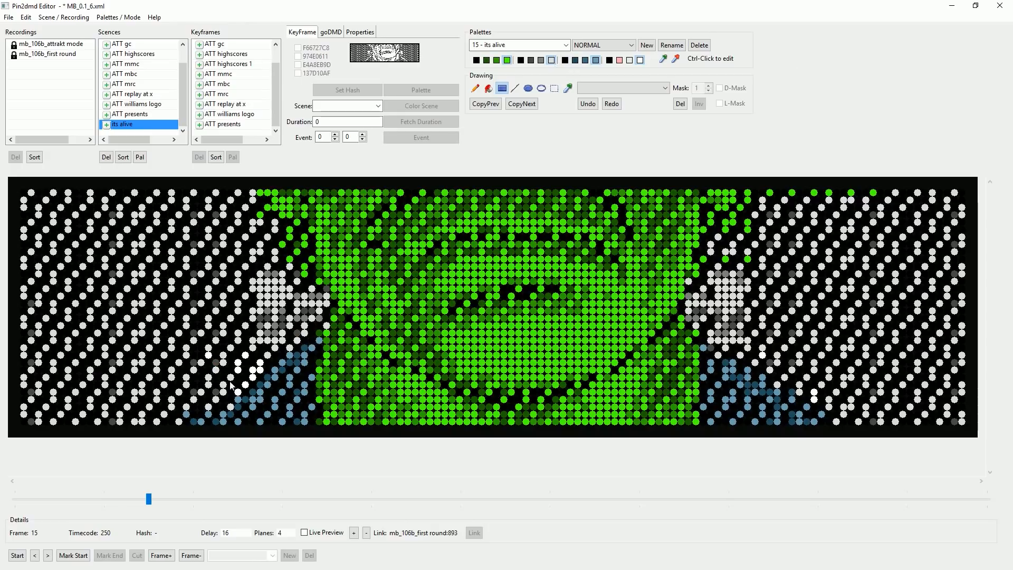
Check frame 17, then return to frame 16 and recolour the bright white dots above the left cable light grey.
left_click(47, 557)
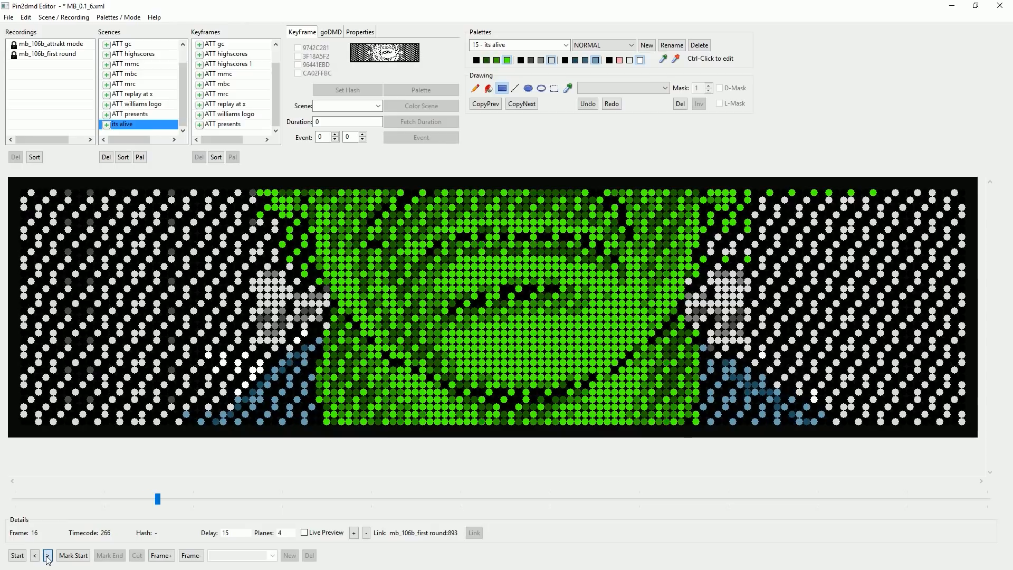
left_click(48, 556)
left_click(47, 557)
left_click(35, 555)
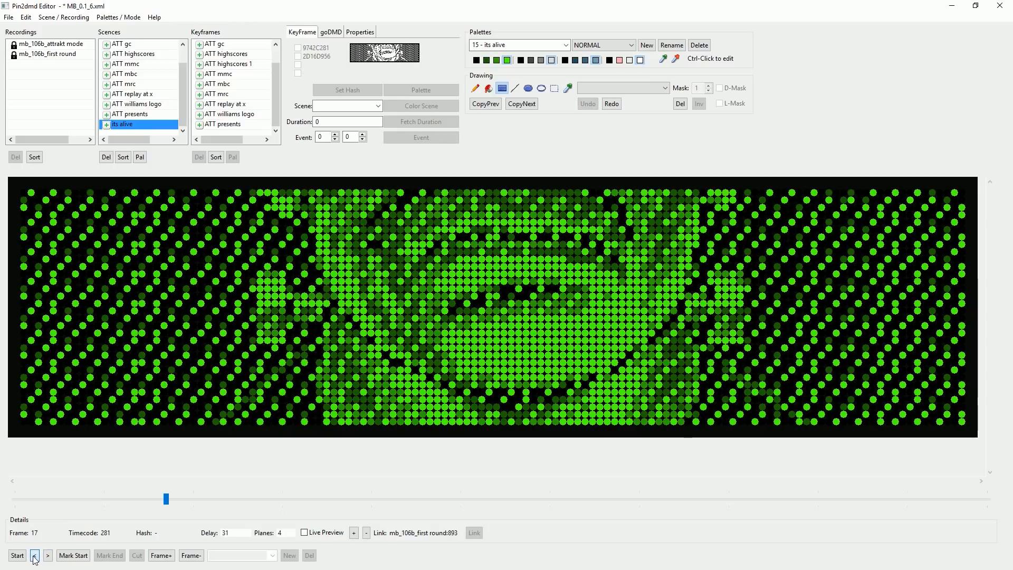
left_click(35, 556)
left_click_drag(261, 371, 183, 353)
left_click_drag(245, 386, 193, 363)
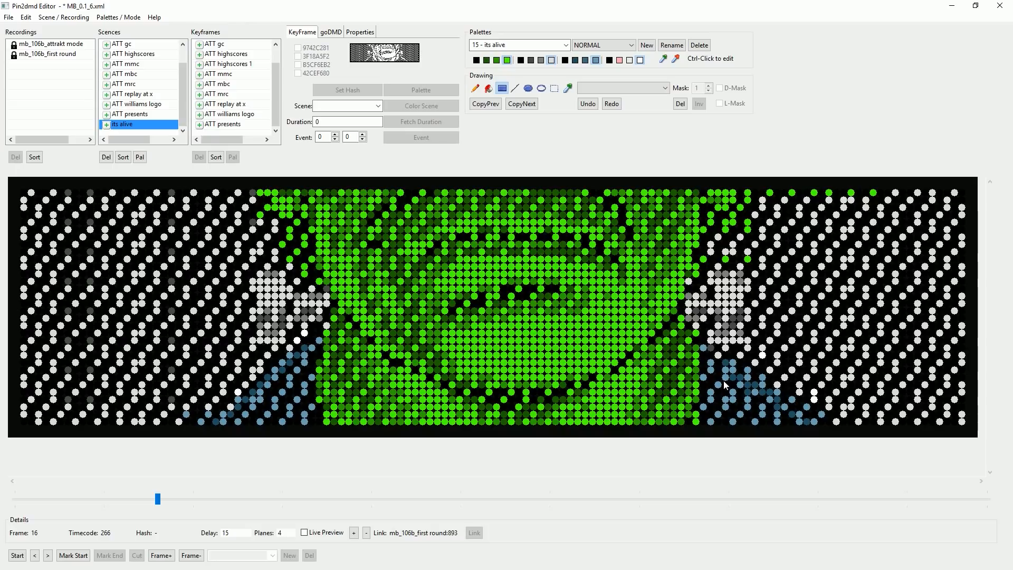
Recolour the stray green dots below the left neck bolt on frame 13 and apply frame 16's corrected colours to frame 14.
left_click(36, 557)
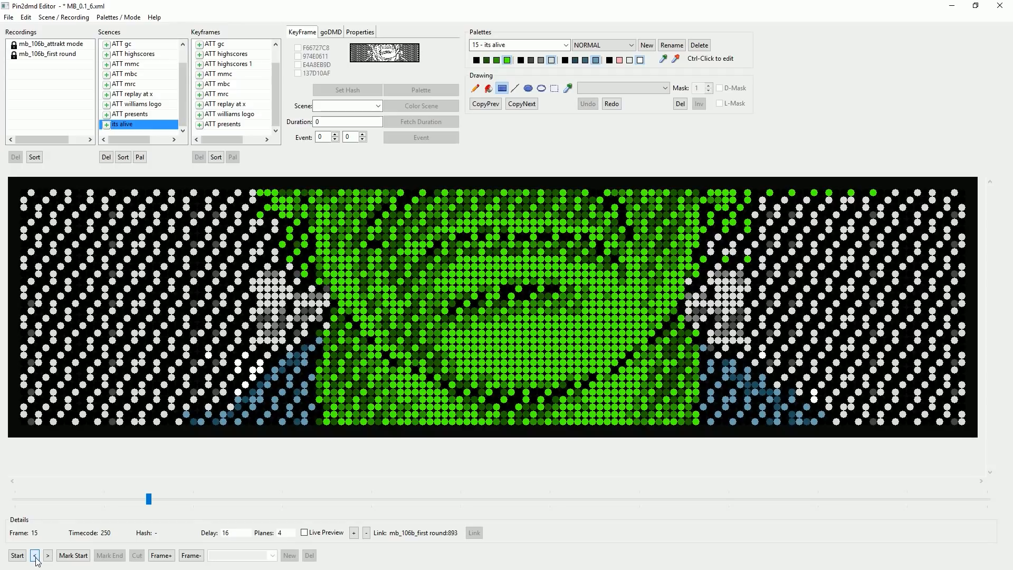
left_click(35, 556)
left_click(35, 557)
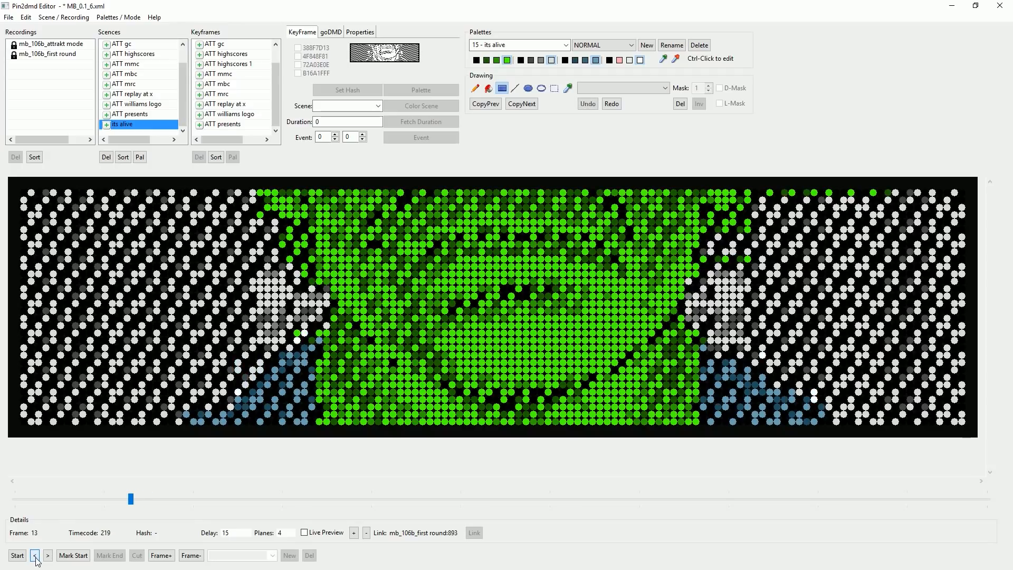
left_click_drag(299, 341, 292, 328)
left_click(48, 556)
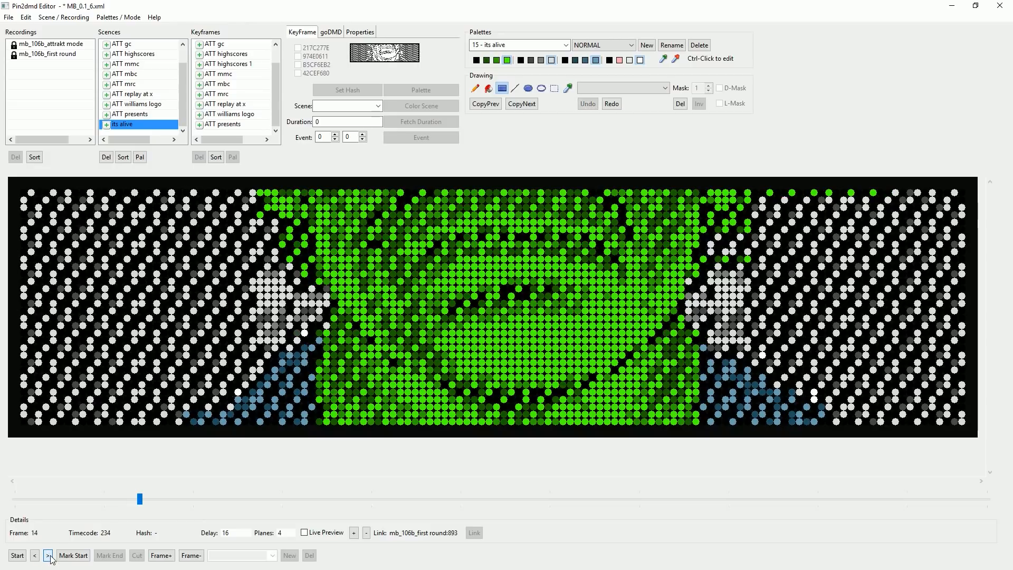
Apply the corrected colours to frames 12 and 11, and recolour the stray blue dots at the outer cable ends on frame 11.
left_click(34, 557)
left_click(34, 557)
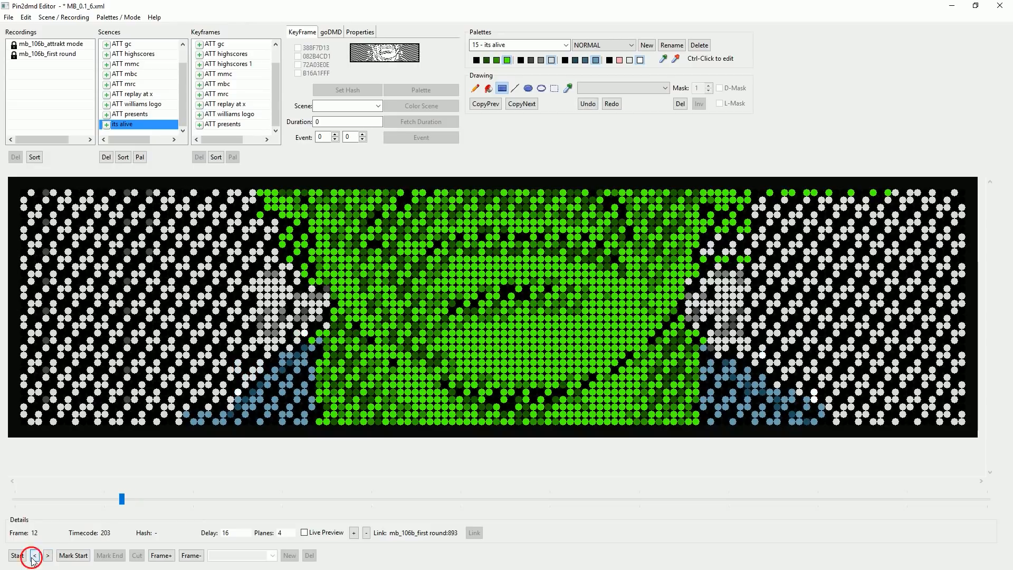
left_click(33, 557)
key("ctrl+v")
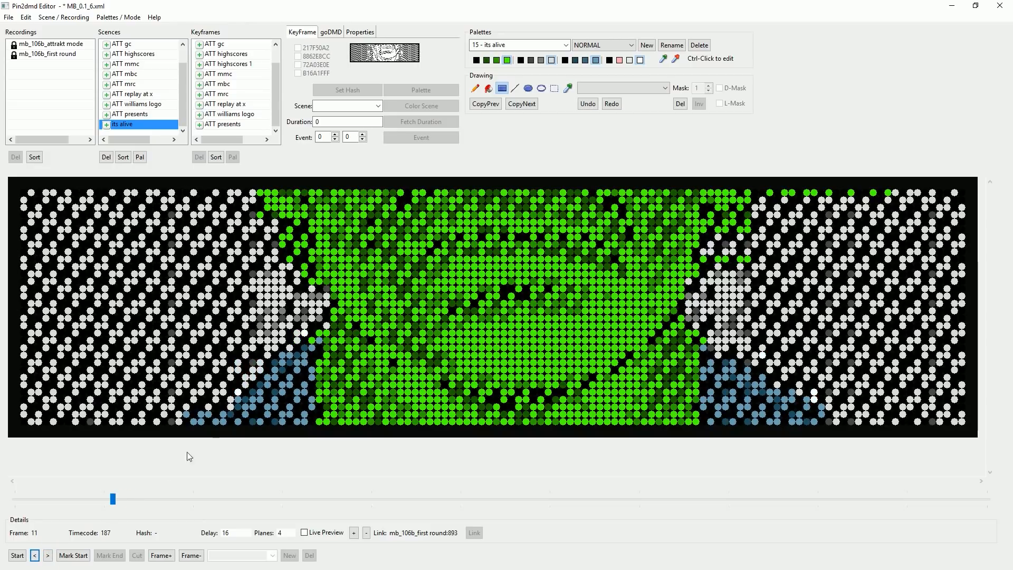
left_click_drag(210, 418, 184, 427)
mouse_move(819, 406)
left_mouse_down()
mouse_move(821, 415)
mouse_move(805, 407)
left_mouse_up()
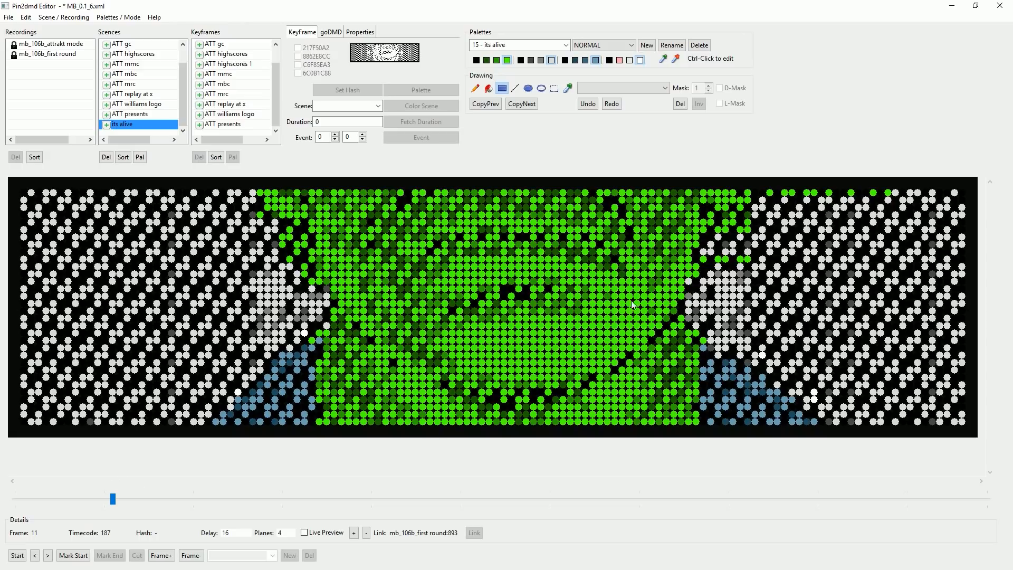
Apply the corrected colours to frame 9 and recolour the stray green dots along the upper right edge and left of the head grey.
left_click(281, 359)
left_click(275, 364)
left_click(35, 555)
left_click(35, 556)
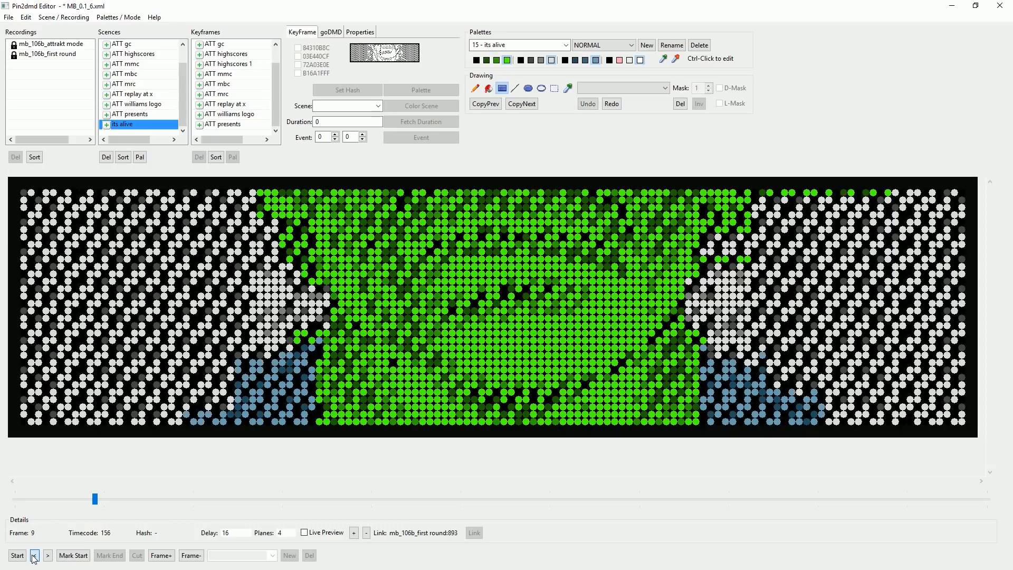
left_click_drag(768, 193, 953, 195)
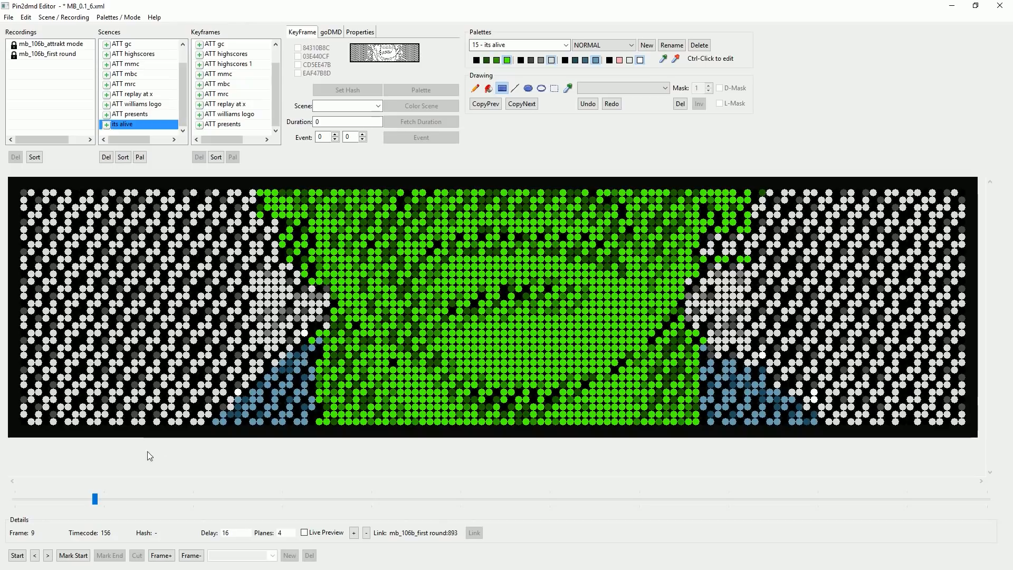
left_click_drag(262, 208, 253, 216)
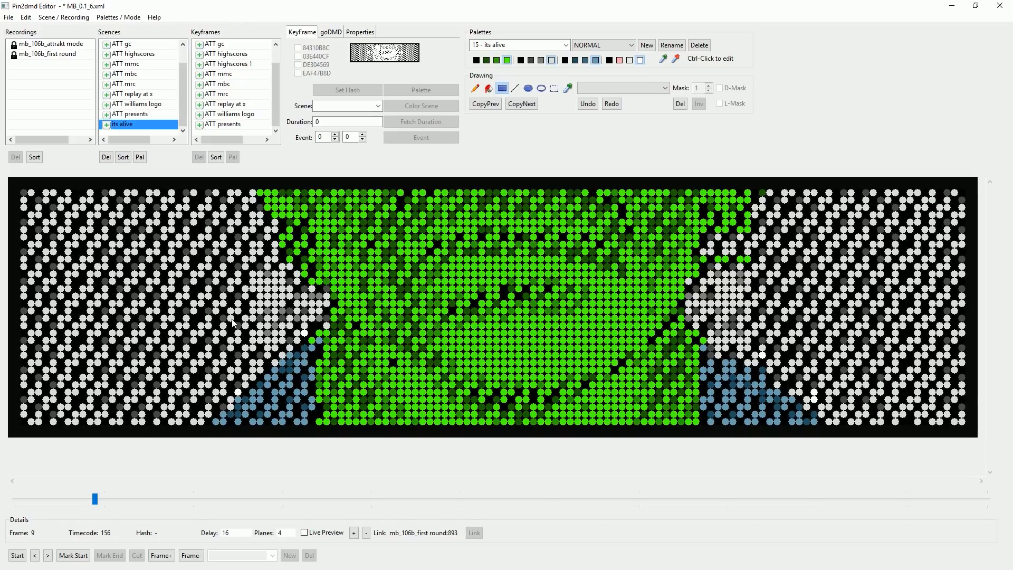
Recolour the stray green dots on frame 10 grey, above the right bolt and along both outer edges of the head.
left_click(48, 556)
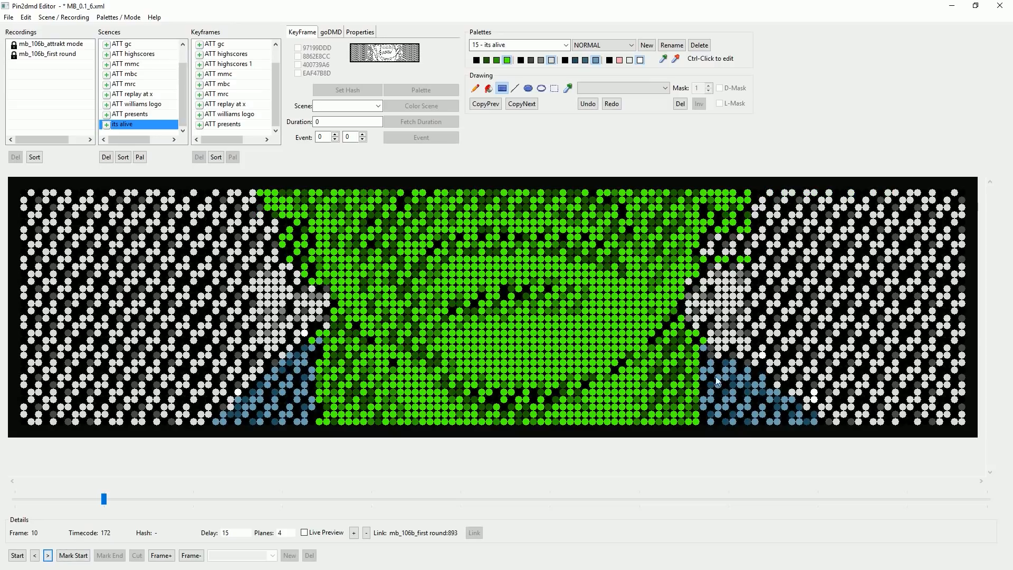
left_click_drag(720, 257, 764, 262)
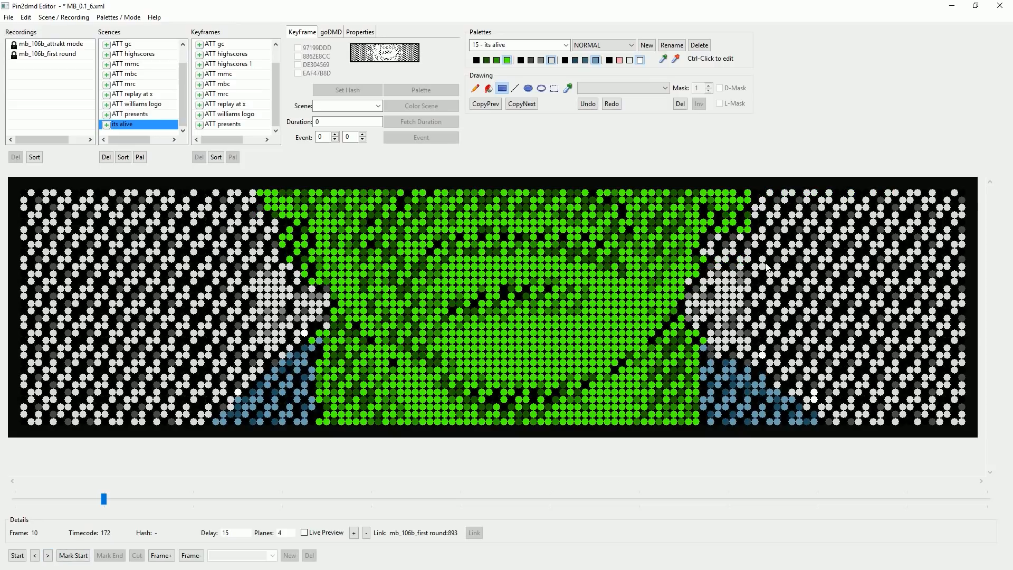
left_click_drag(740, 221, 757, 233)
left_click(747, 220)
left_click(706, 265)
left_click_drag(282, 242, 285, 255)
left_click(290, 261)
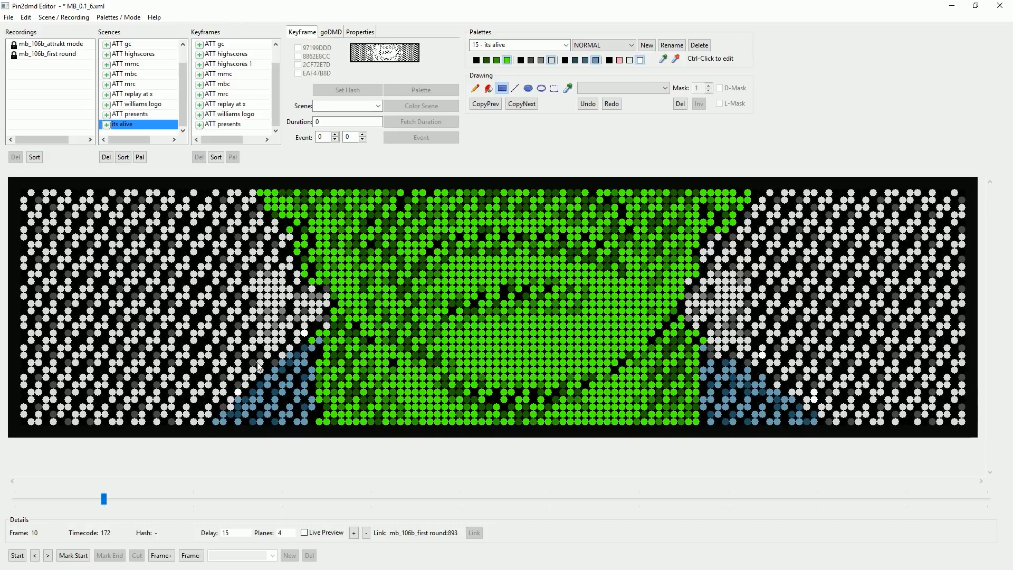
Apply frame 10's corrected colours to frames 9 and 8, and undo the last edit.
left_click(35, 555)
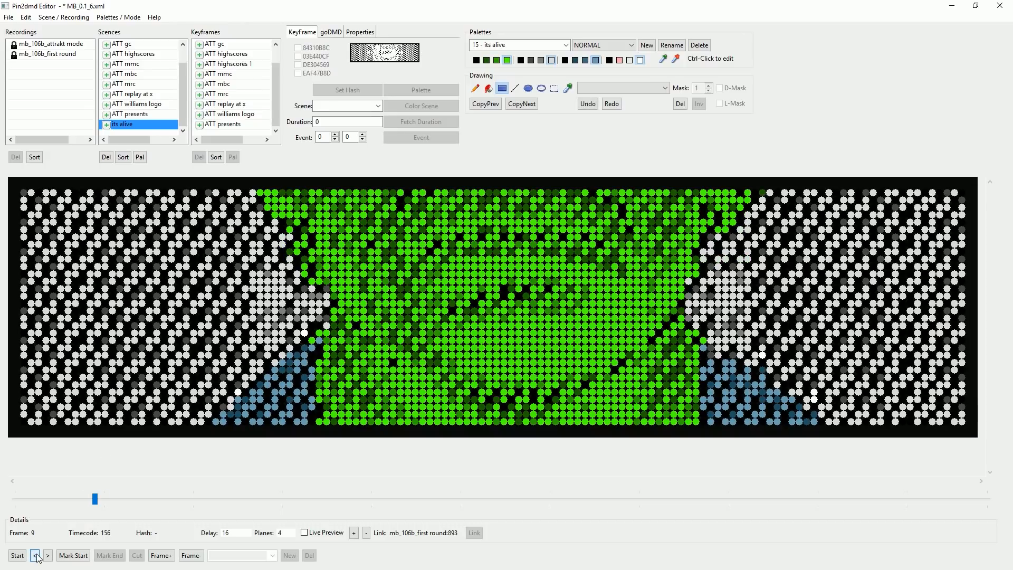
left_click(35, 555)
key("ctrl+v")
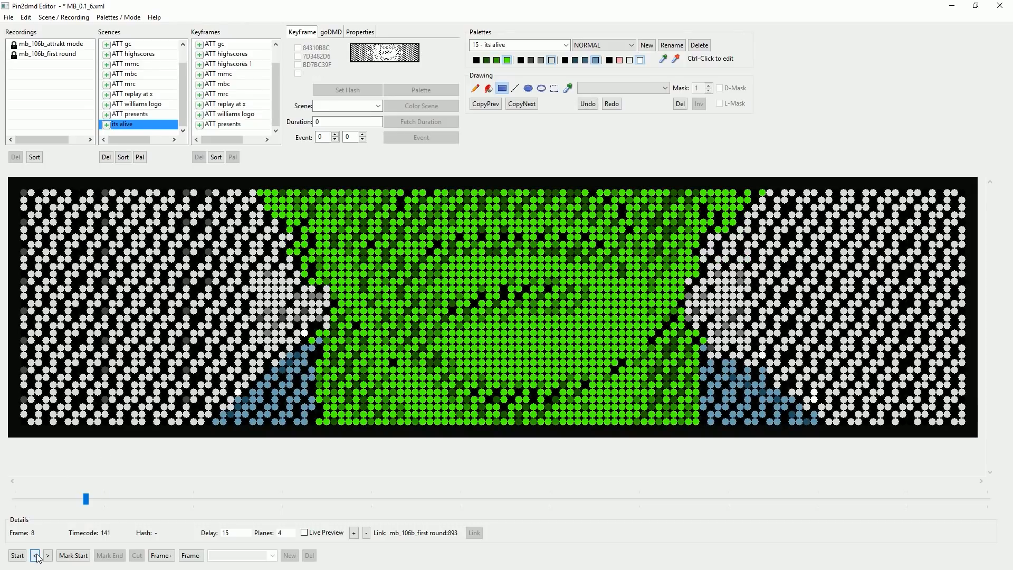
left_click(585, 105)
Recolour the stray green dots on frame 11 grey, along the upper right edge, above the right bolt and beside both head edges.
left_click_drag(86, 499, 144, 499)
mouse_move(243, 499)
left_mouse_down()
mouse_move(280, 499)
mouse_move(16, 498)
mouse_move(201, 499)
mouse_move(72, 497)
mouse_move(114, 493)
left_mouse_up()
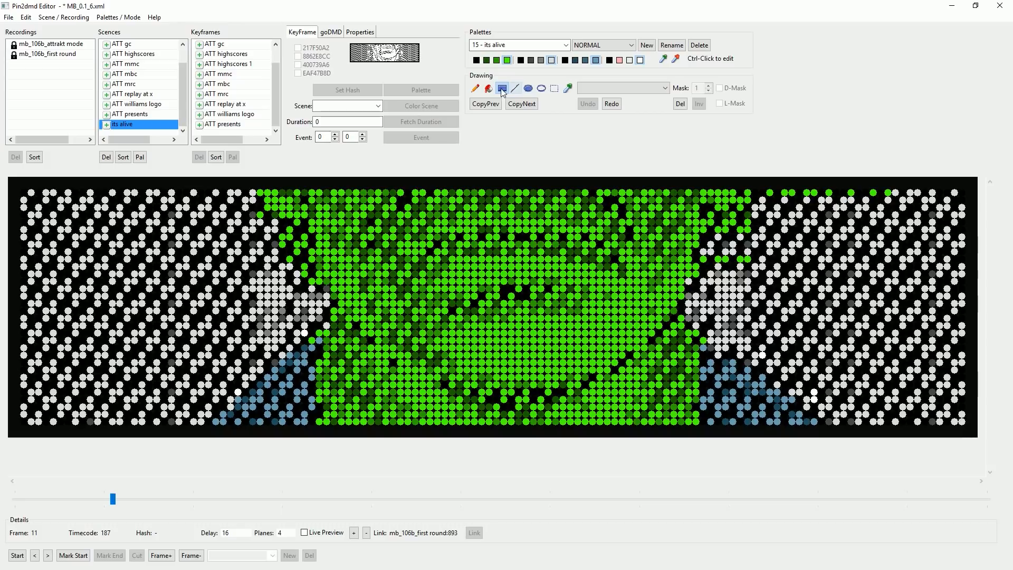
left_click_drag(776, 195, 990, 243)
left_click_drag(709, 259, 778, 260)
left_click_drag(741, 221, 761, 250)
left_click_drag(289, 236, 277, 297)
left_click(310, 281)
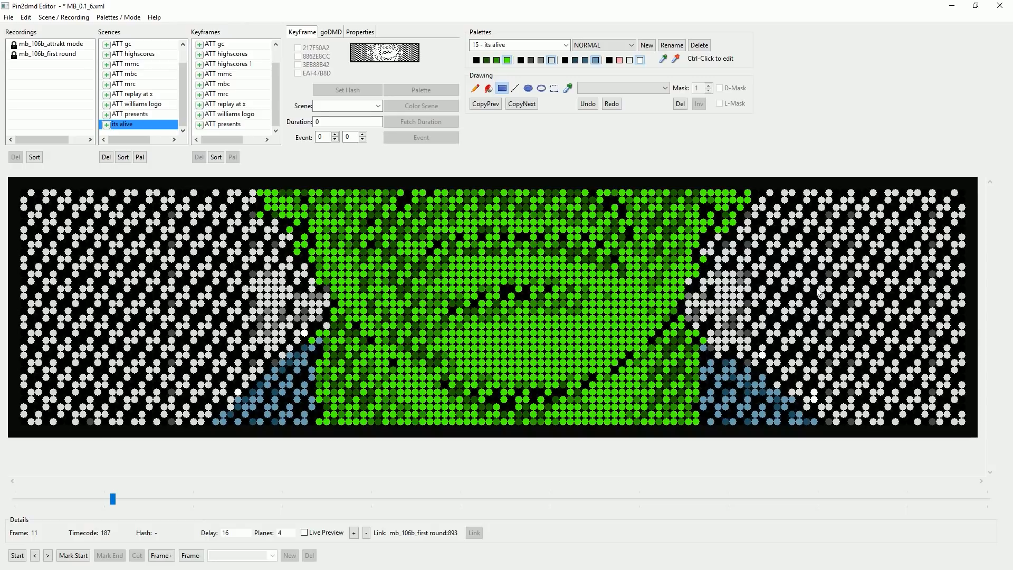
Apply frame 11's corrected colours to each frame from 12 to 17.
left_click(48, 556)
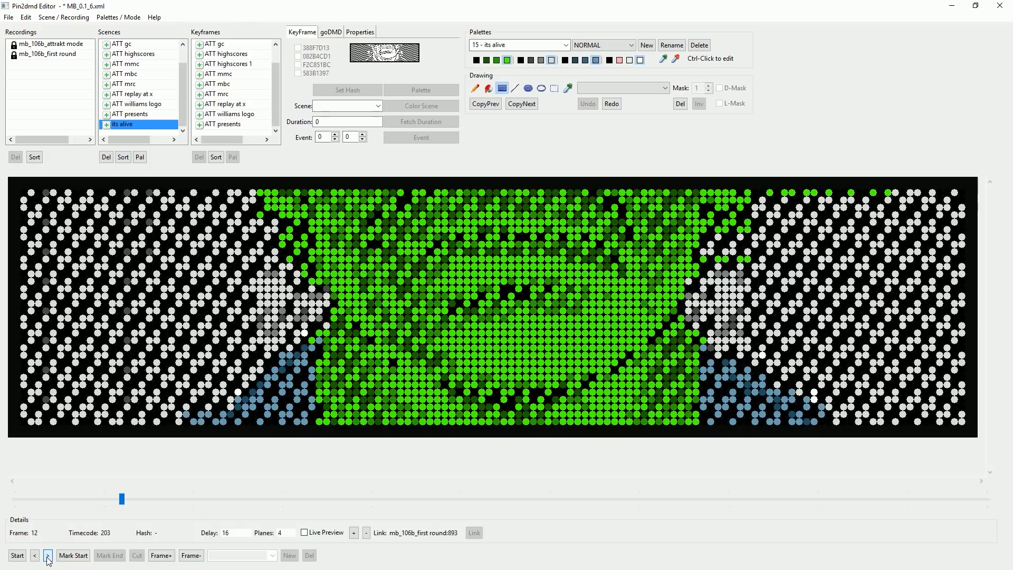
left_click(48, 555)
left_click(47, 556)
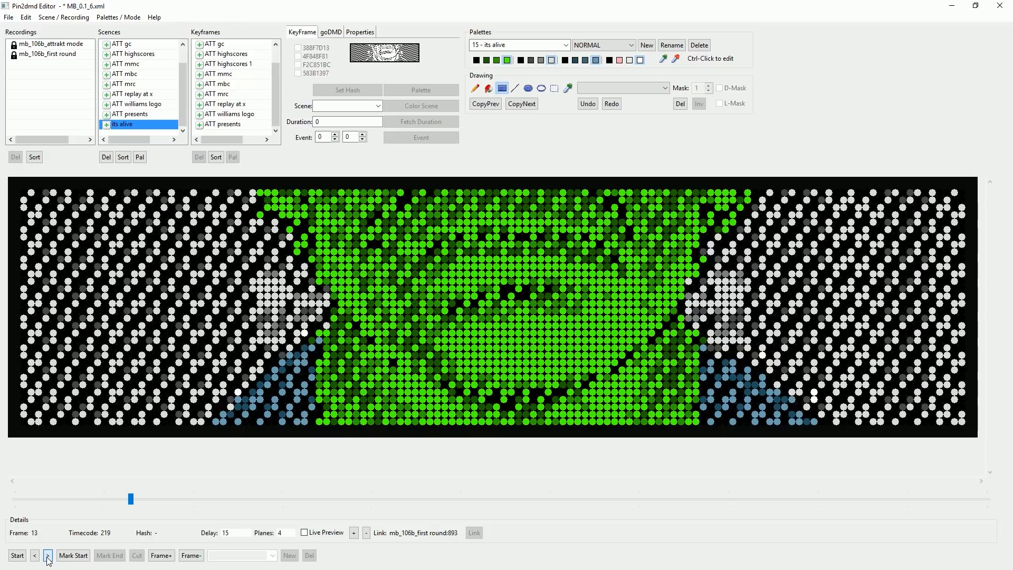
left_click(48, 556)
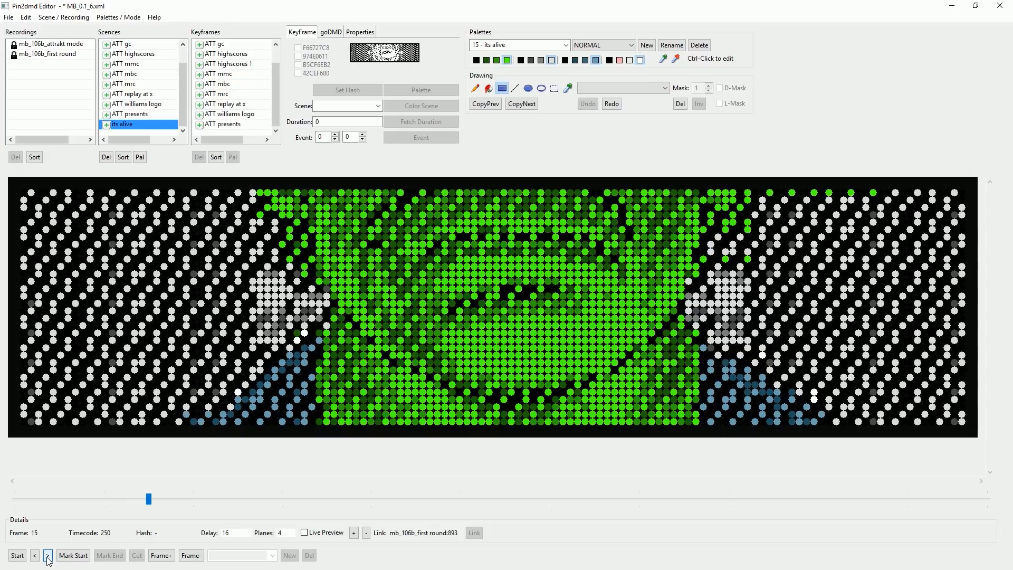
left_click(47, 556)
left_click(48, 556)
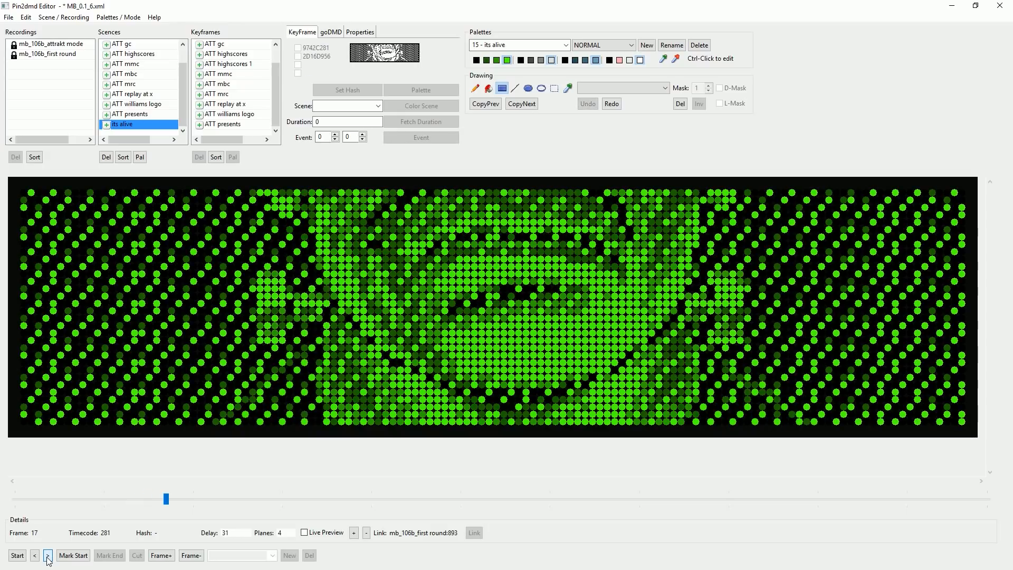
key("ctrl+v")
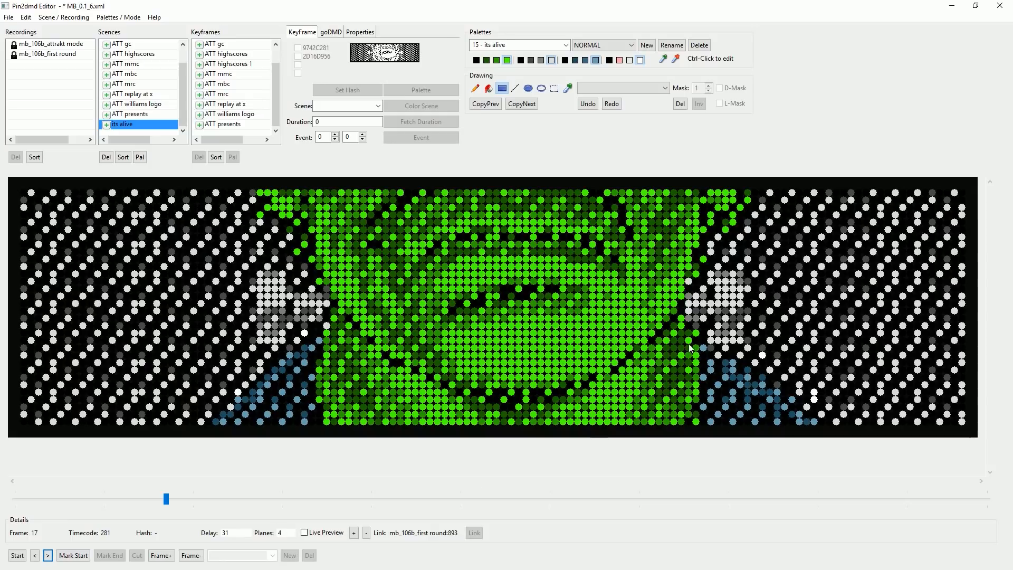
Recolour the stray green dots along both outer edges of the head on frame 17 grey.
left_click_drag(700, 260, 703, 274)
left_click_drag(726, 214, 741, 234)
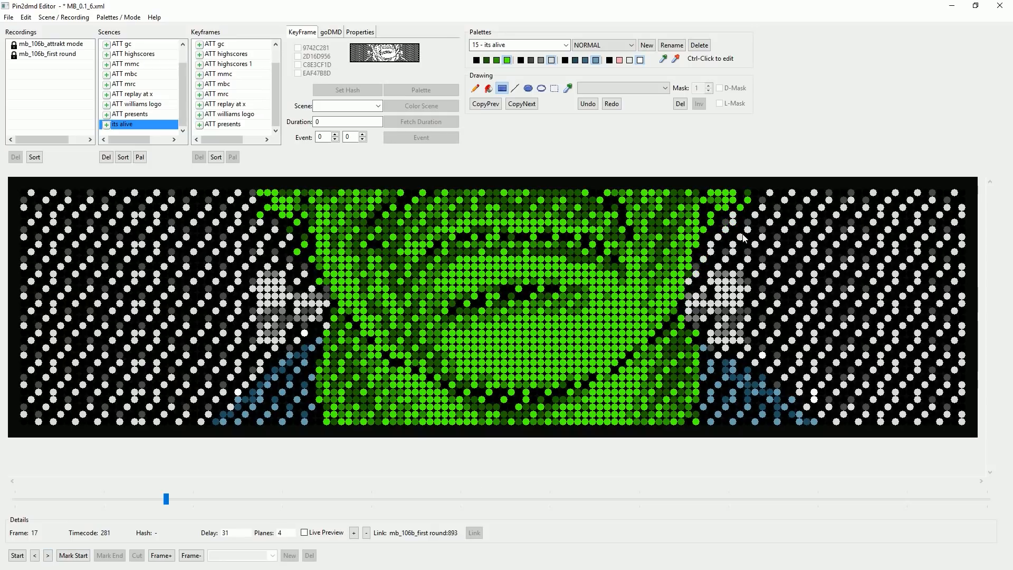
left_click_drag(747, 195, 748, 203)
left_click(739, 209)
mouse_move(308, 249)
left_mouse_down()
mouse_move(291, 245)
mouse_move(306, 248)
left_mouse_up()
left_click(262, 216)
left_click(262, 195)
left_click(293, 233)
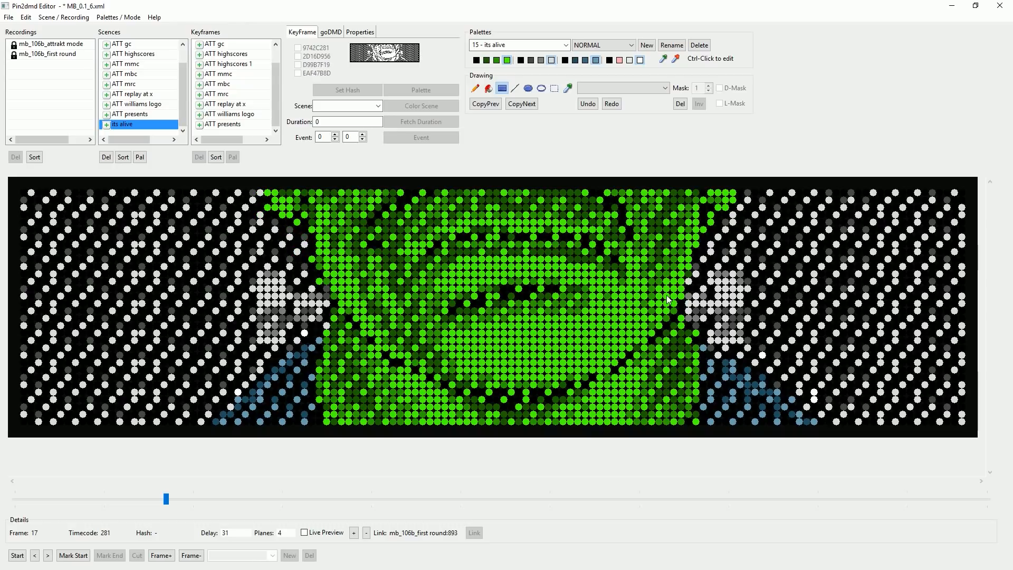
Apply frame 17's corrected colours to each frame from 18 to 24.
left_click(48, 556)
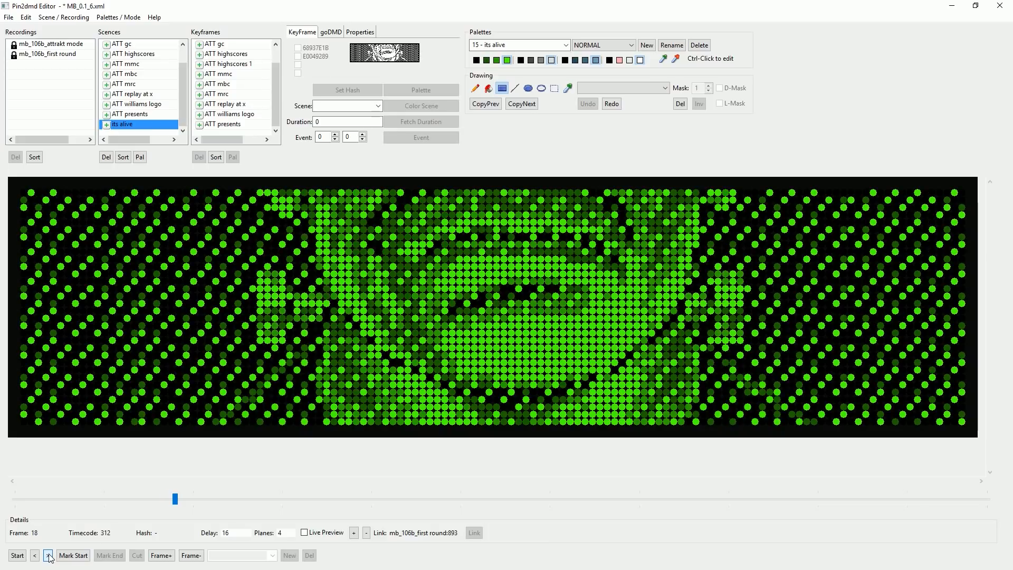
left_click(48, 555)
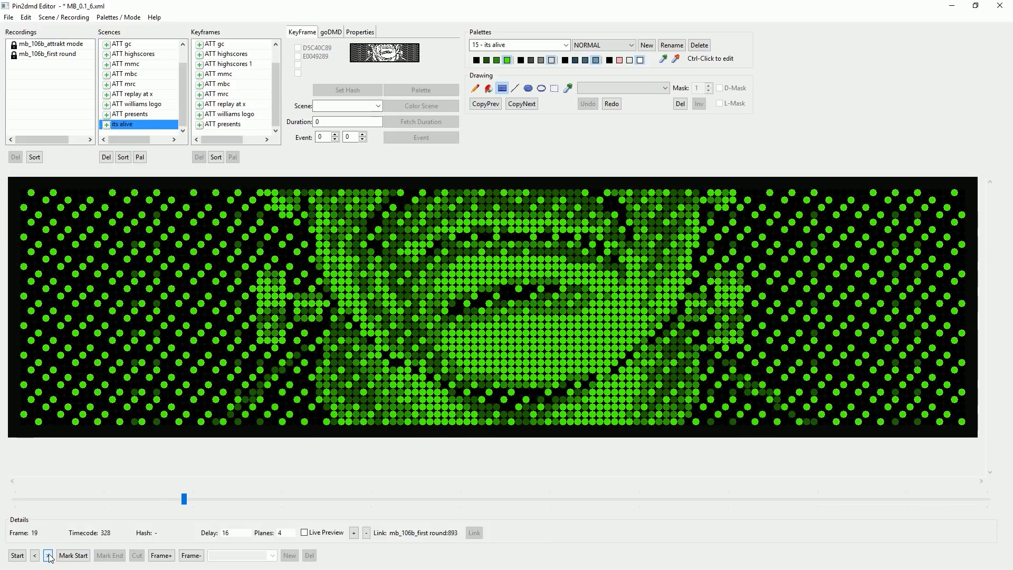
left_click(48, 555)
left_click(48, 555)
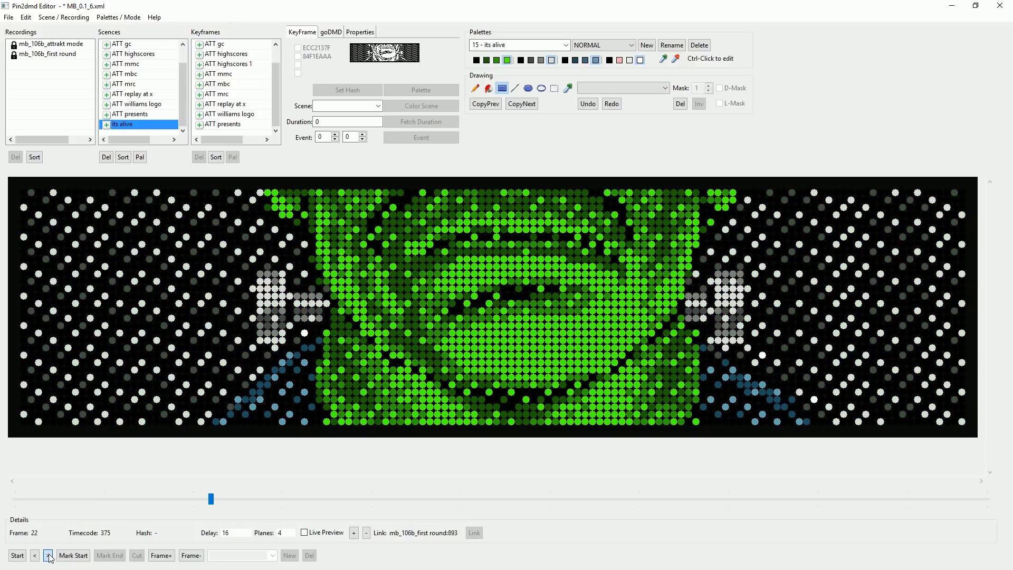
left_click(48, 555)
left_click(48, 556)
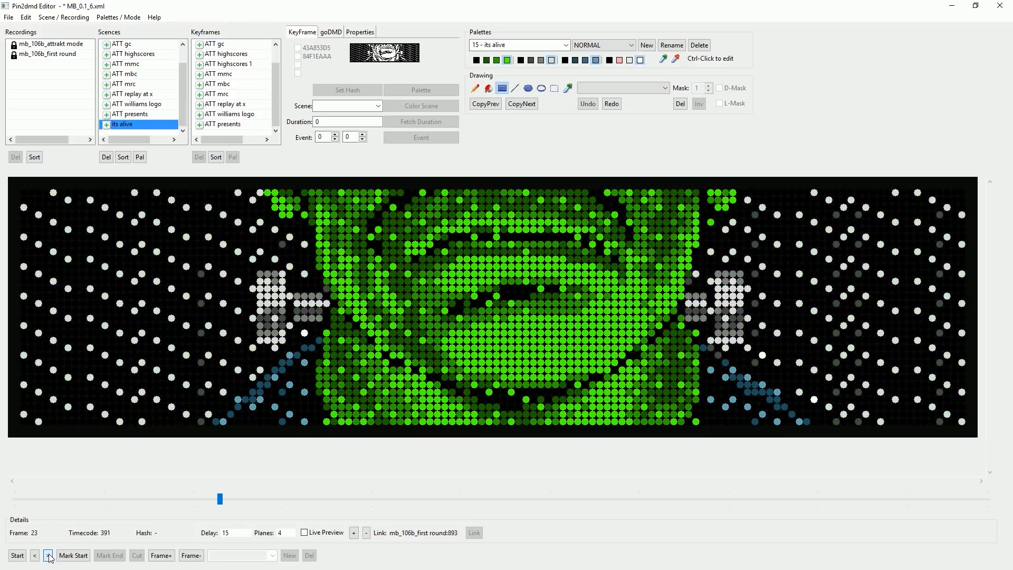
left_click(48, 555)
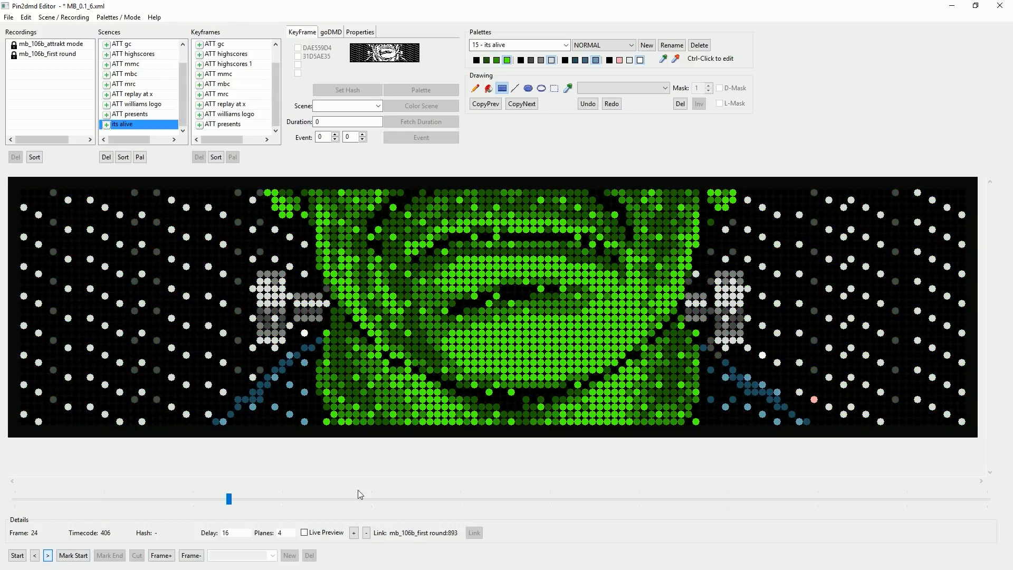
Recolour the stray green dot at the head's upper right on frame 24 grey and apply the corrected colours to frames 25 to 27.
left_click(709, 222)
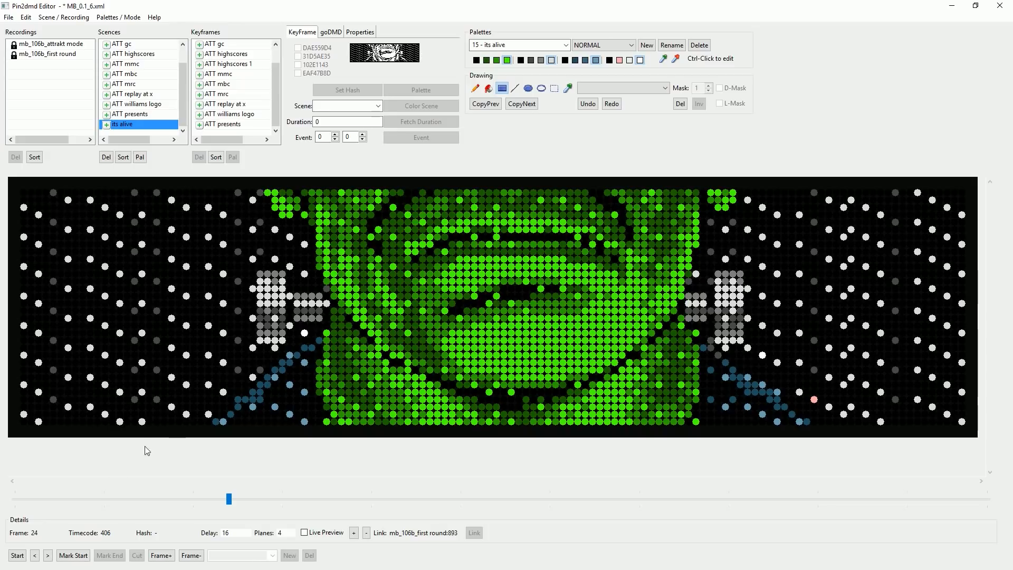
left_click(48, 556)
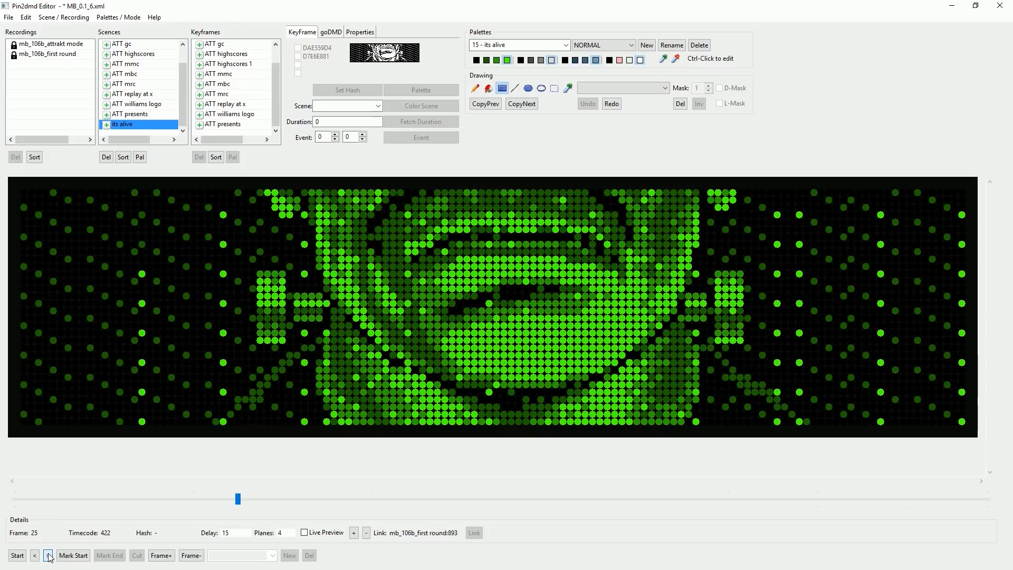
left_click(48, 556)
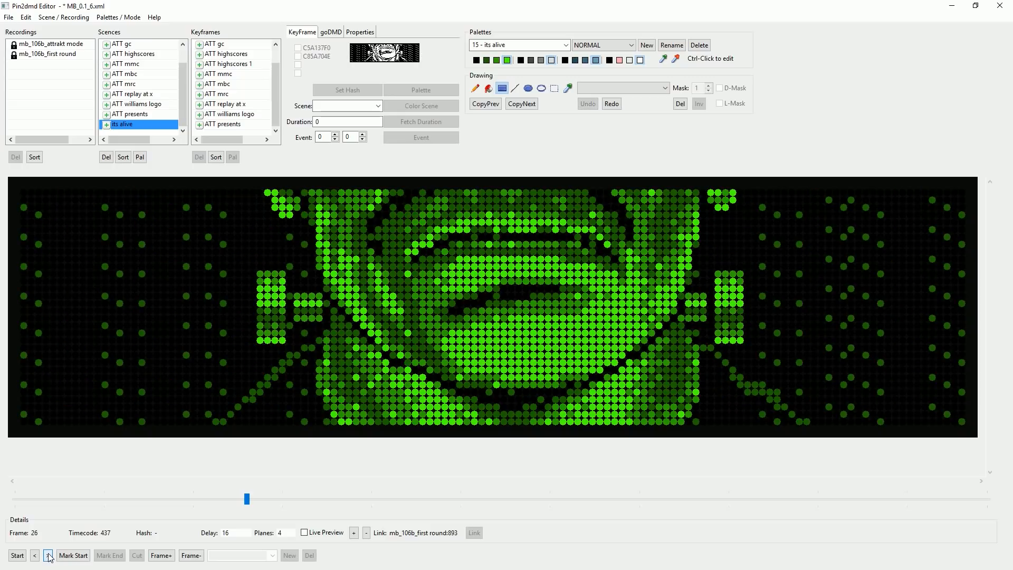
left_click(48, 556)
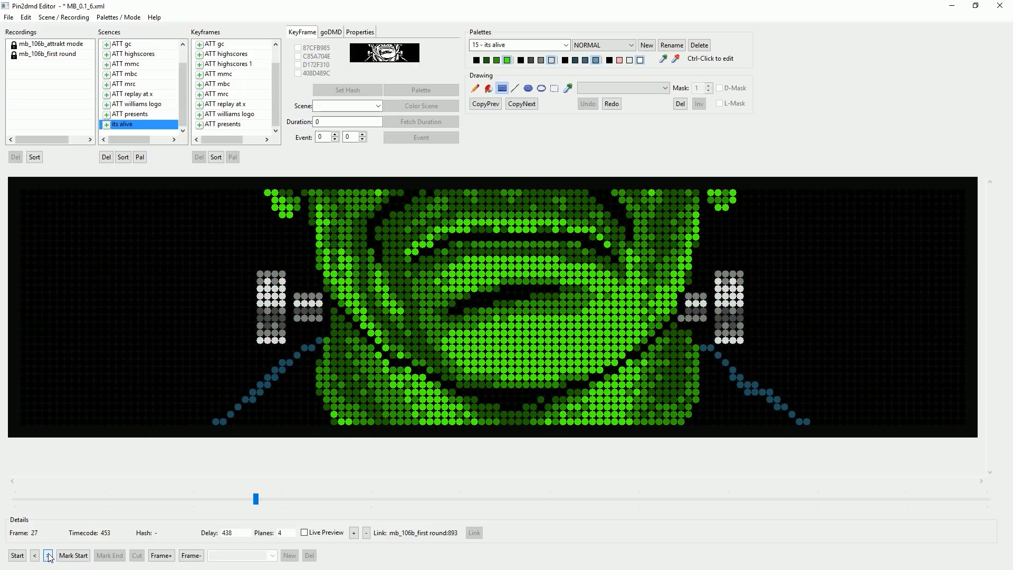
Look ahead to frame 30, return to frame 27 and apply its colours to frame 28.
left_click(48, 556)
left_click_drag(263, 498, 284, 496)
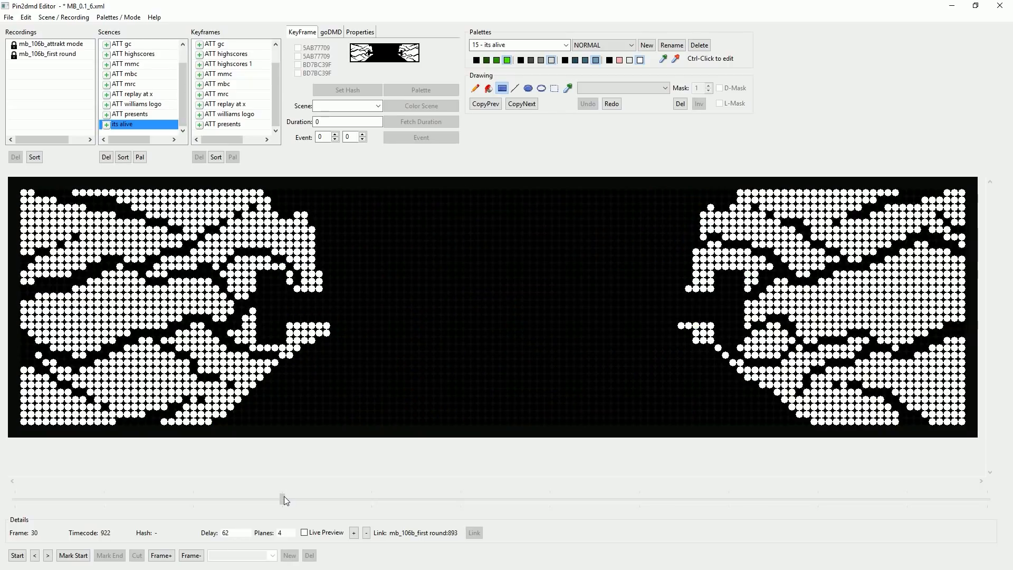
left_click_drag(284, 497, 259, 500)
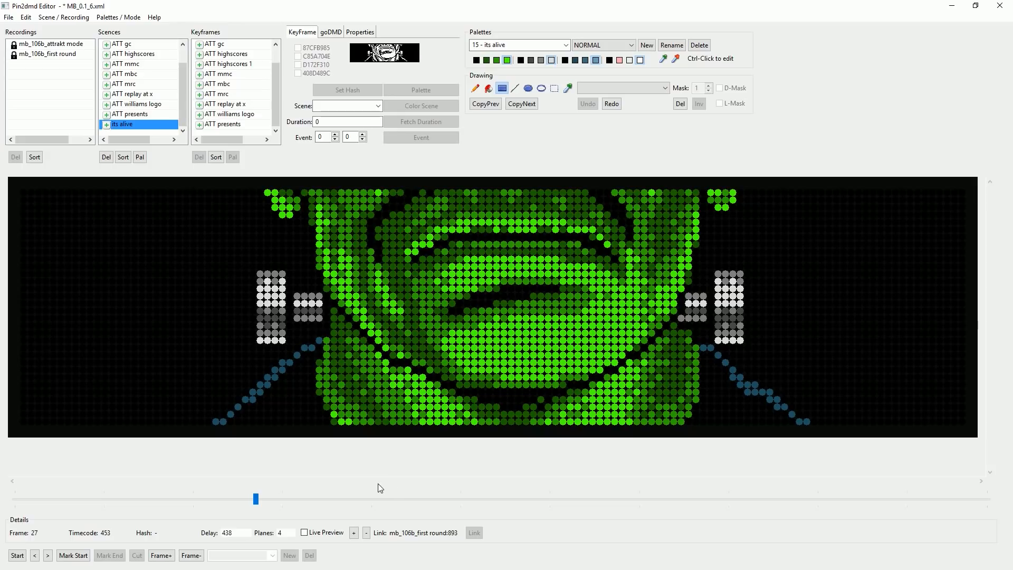
left_click(48, 556)
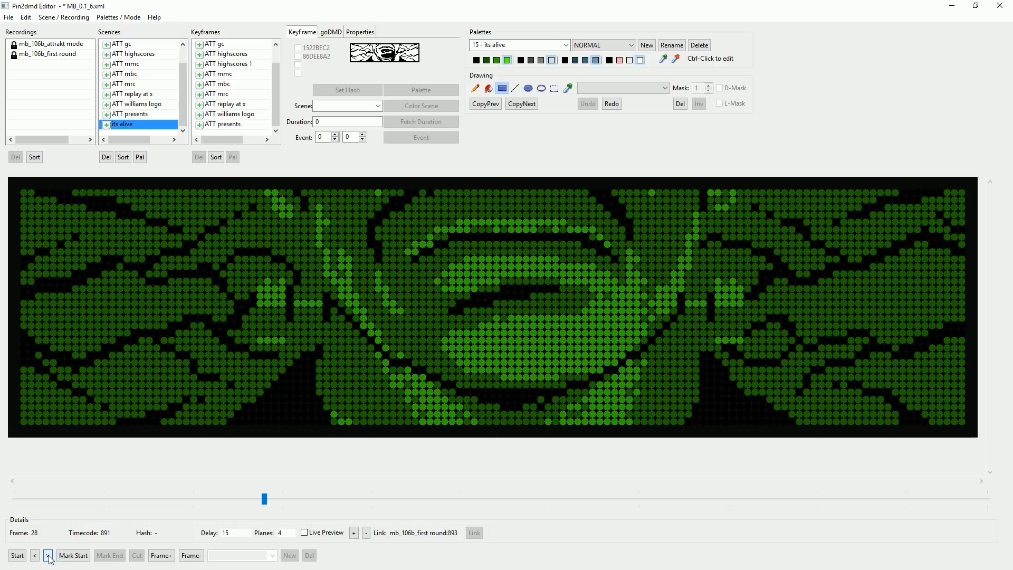
key("ctrl+v")
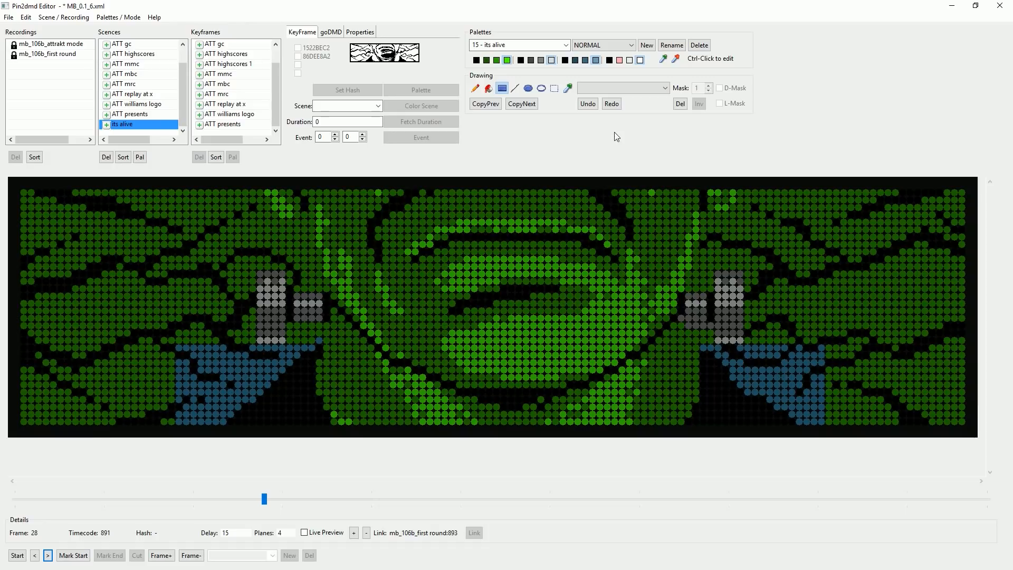
Recolour the surplus blue areas outside the right and left cables on frame 28 dark green, leaving only narrow blue cables.
mouse_move(762, 341)
left_mouse_down()
mouse_move(827, 375)
mouse_move(832, 389)
mouse_move(772, 391)
mouse_move(827, 393)
mouse_move(785, 401)
mouse_move(827, 407)
mouse_move(807, 414)
left_mouse_up()
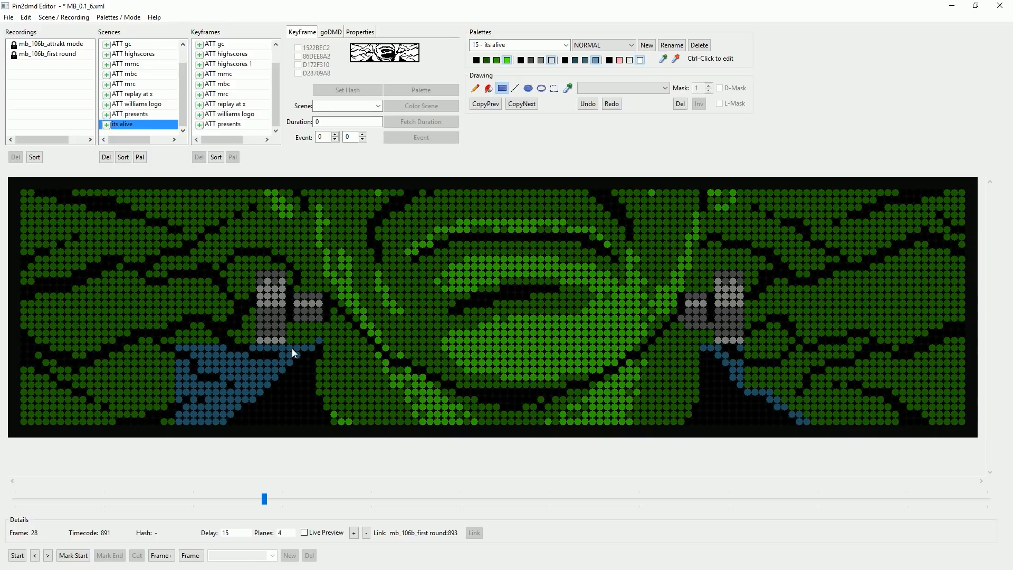
left_click_drag(174, 350, 173, 350)
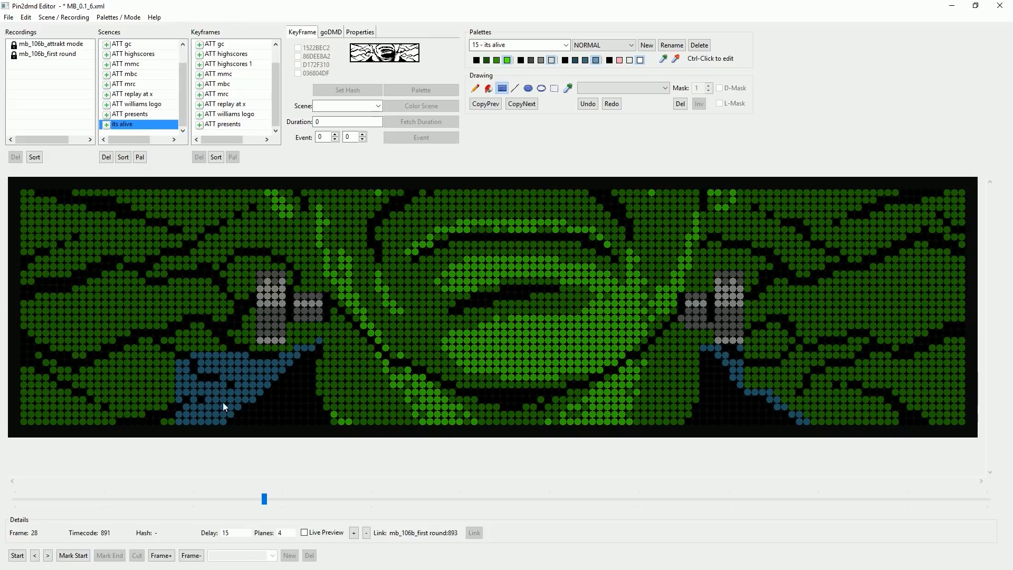
left_click_drag(177, 360, 274, 363)
left_click_drag(178, 369, 267, 366)
left_click(275, 360)
left_click(263, 374)
left_click_drag(245, 376, 179, 378)
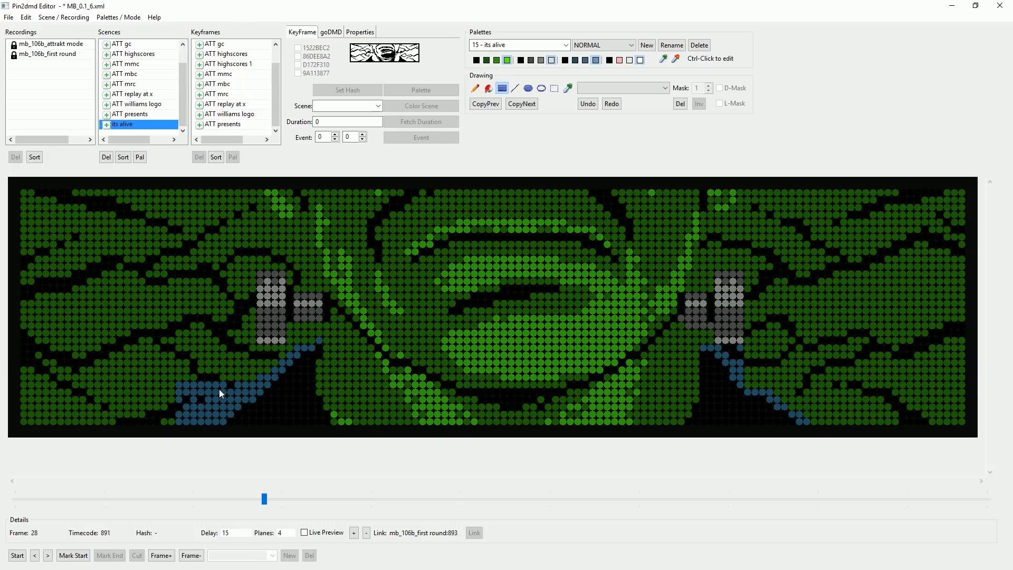
left_click_drag(242, 385, 177, 385)
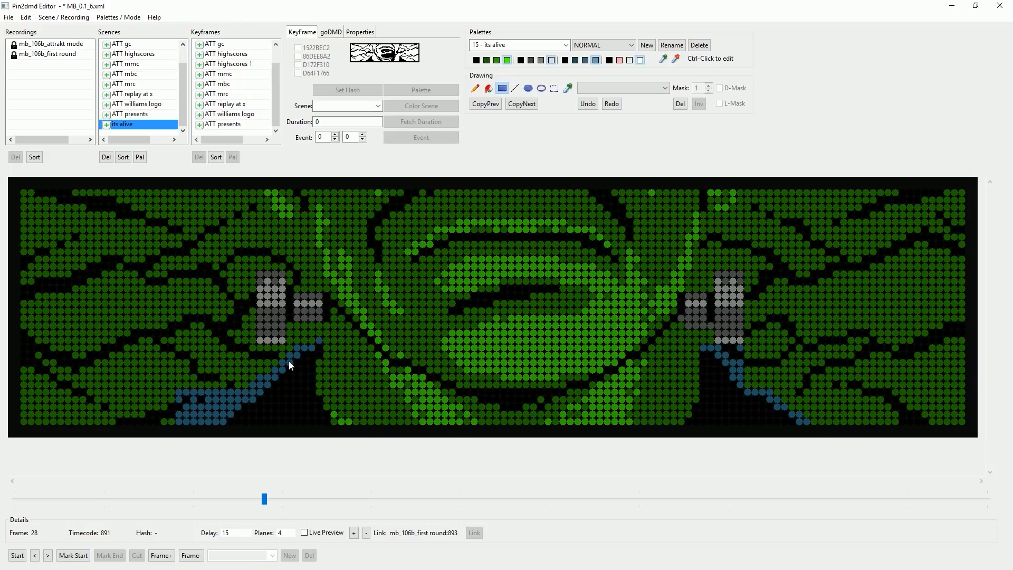
mouse_move(155, 400)
left_mouse_down()
mouse_move(211, 408)
mouse_move(176, 421)
left_mouse_up()
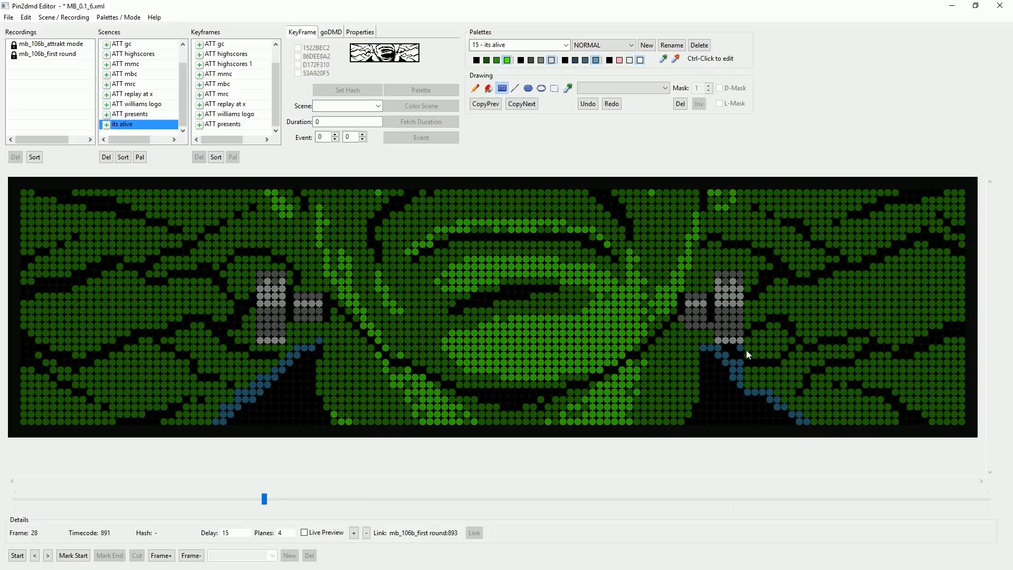
Trim the remaining blue dots along the outer edges of both cables on frame 28 by recolouring them dark green.
left_click_drag(748, 350, 972, 360)
left_click_drag(298, 352, 218, 420)
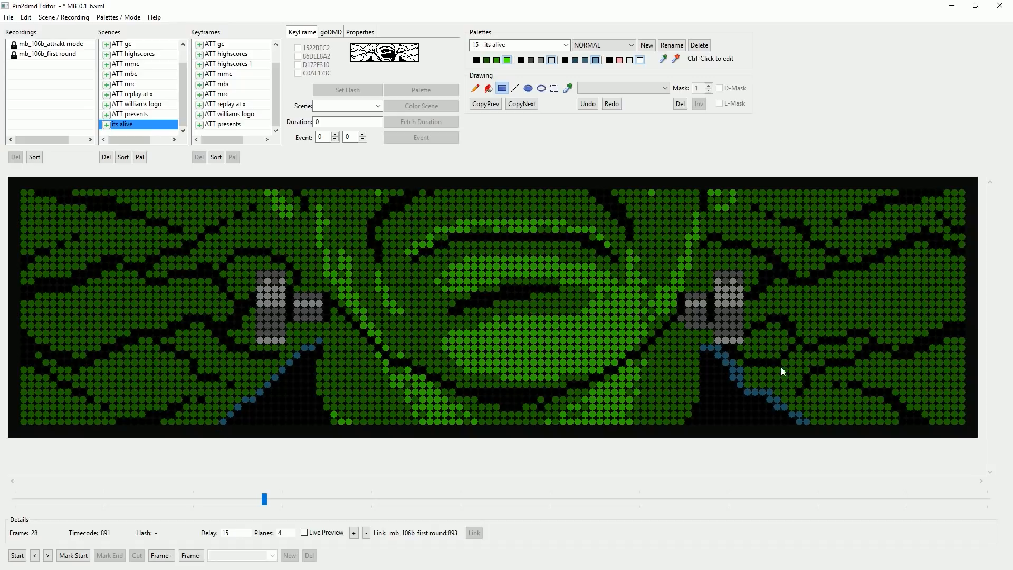
mouse_move(727, 357)
left_mouse_down()
mouse_move(719, 349)
mouse_move(808, 419)
left_mouse_up()
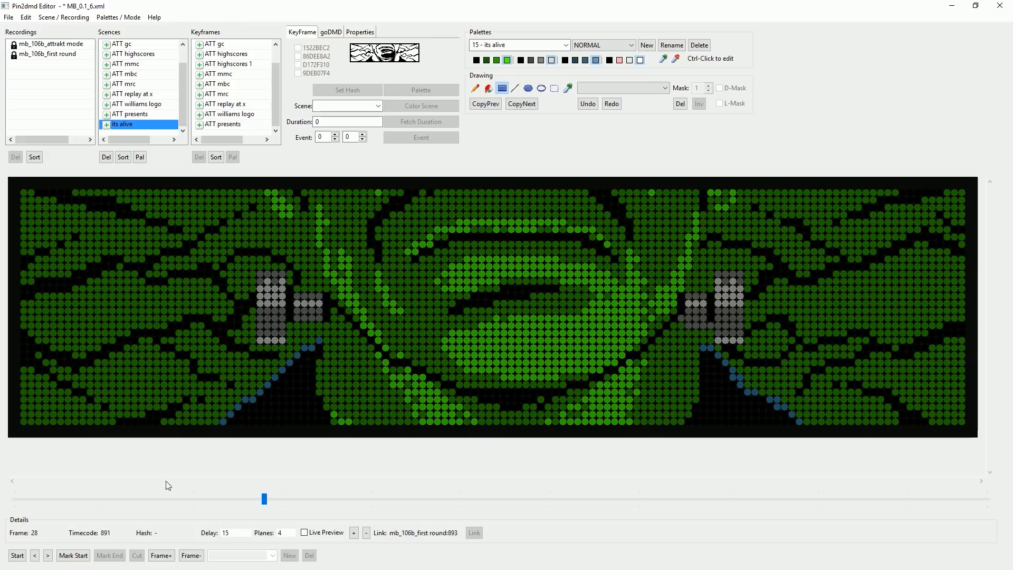
Step back and forth through frames 27 to 30 to compare their colouring.
left_click(35, 556)
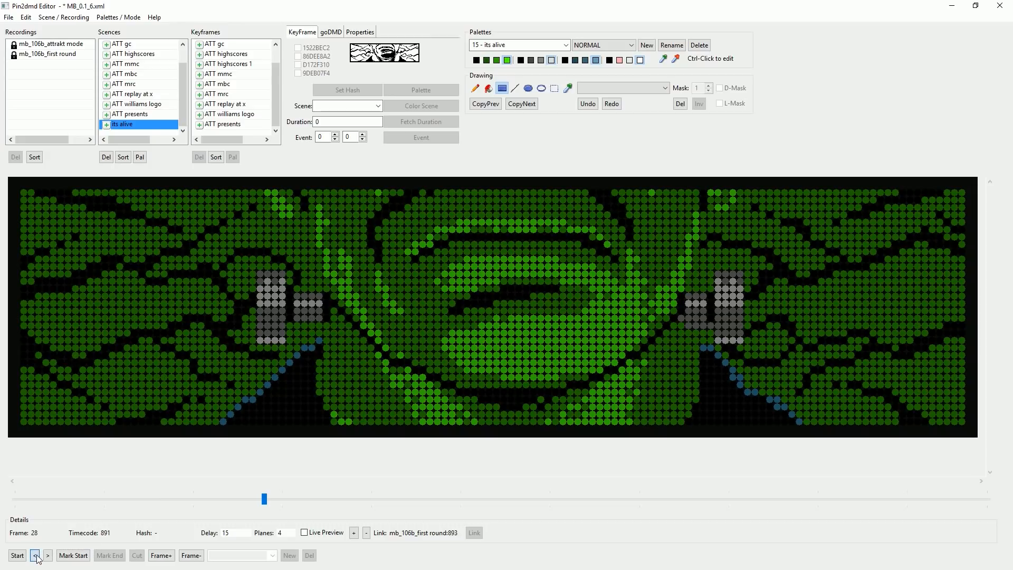
left_click(48, 556)
left_click(48, 556)
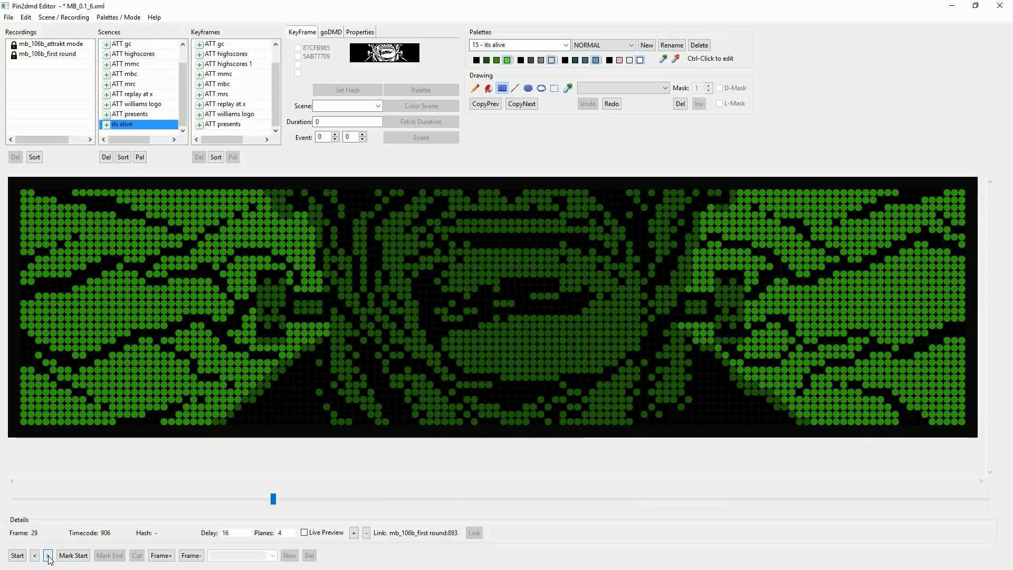
left_click(48, 556)
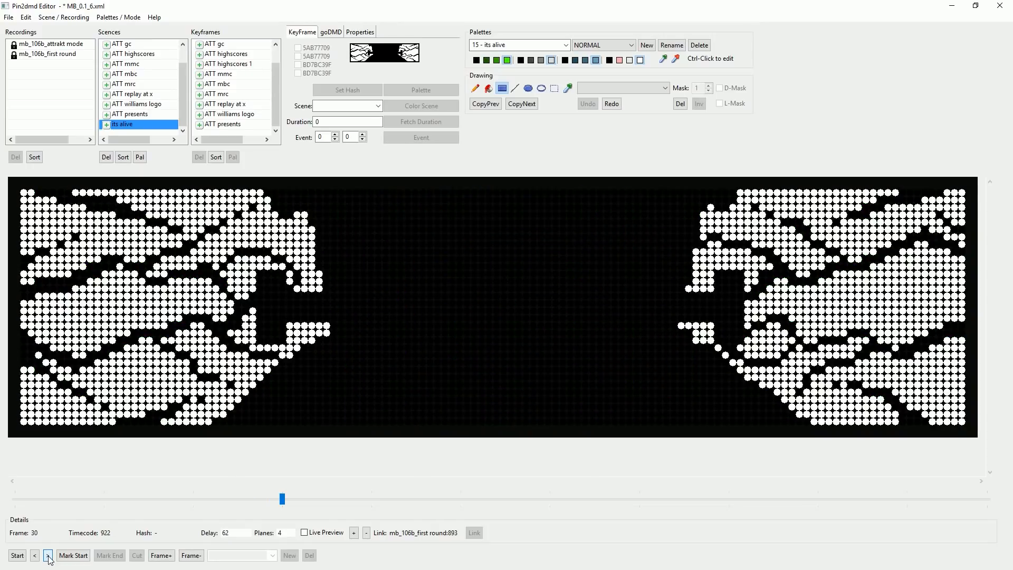
left_click(35, 556)
left_click(35, 556)
left_click(35, 556)
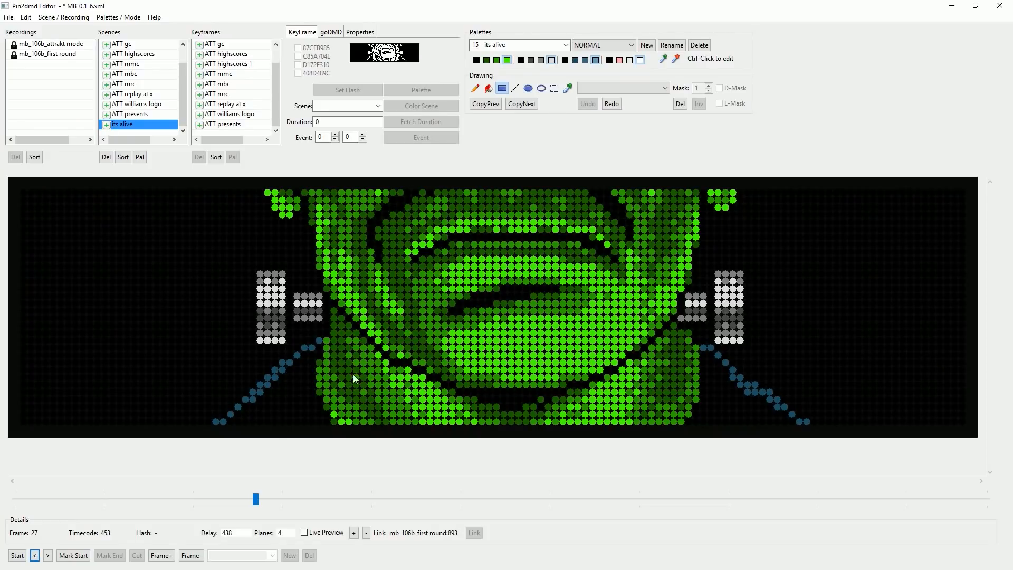
left_click(48, 556)
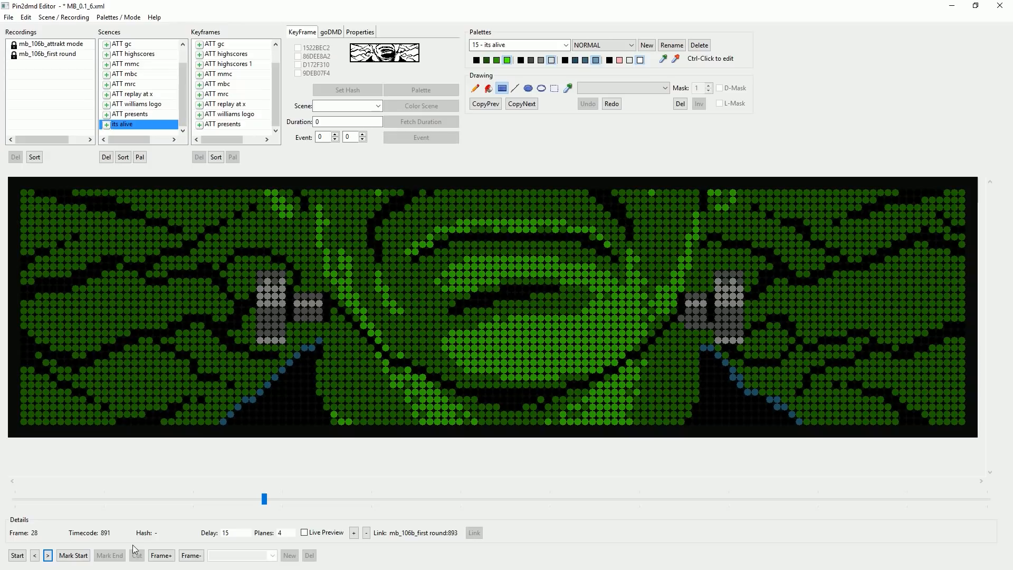
left_click(48, 556)
left_click(48, 556)
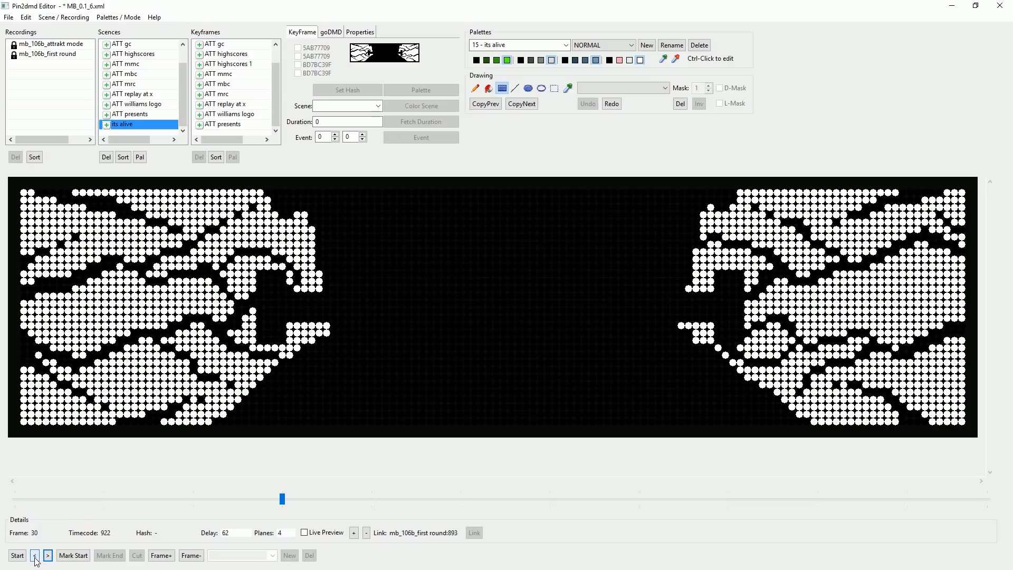
Recolour all of frames 29 and 30 with the grey palette group by covering each with a filled rectangle.
left_click(35, 556)
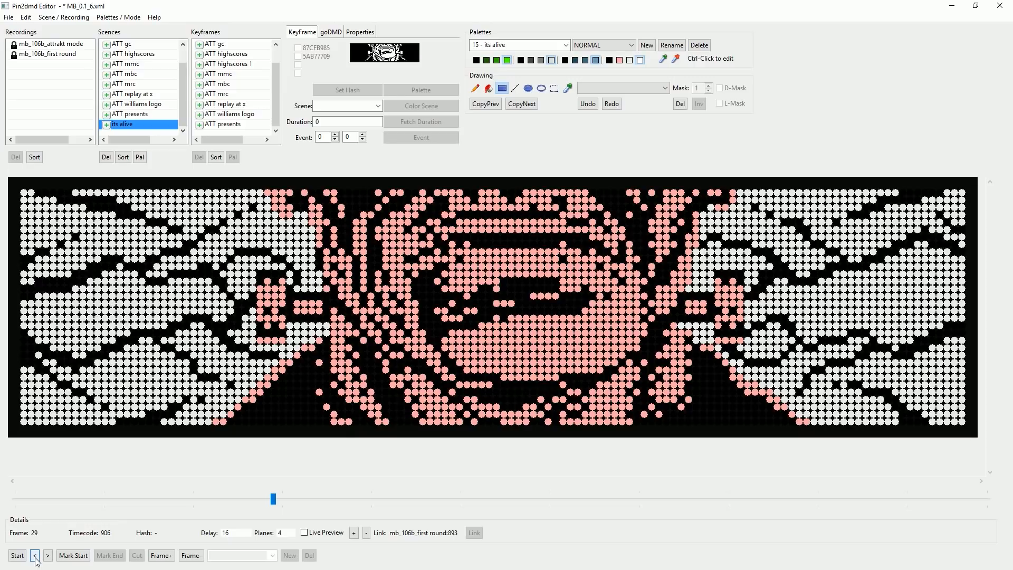
left_click(541, 61)
left_click_drag(17, 188, 1012, 551)
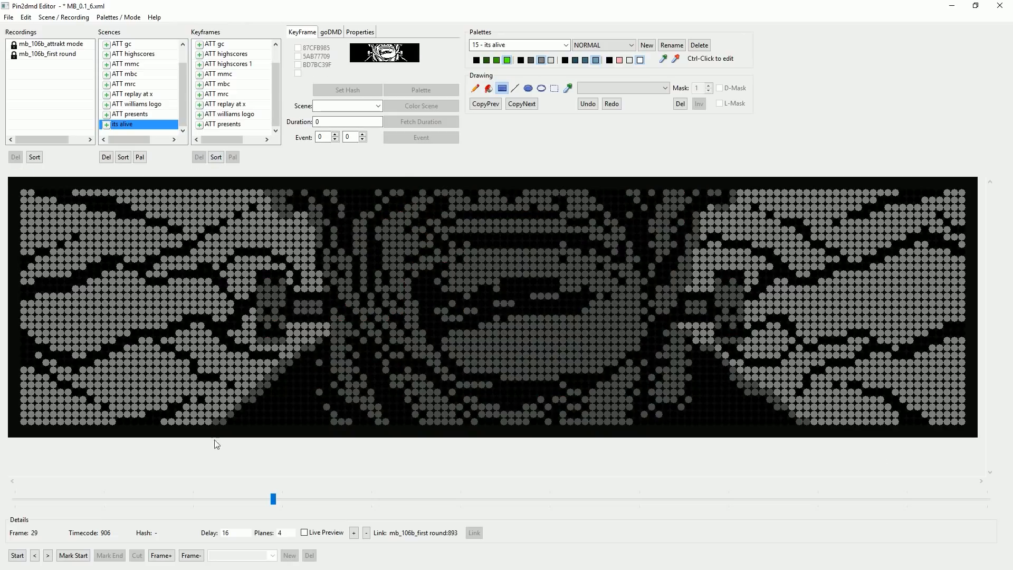
left_click(48, 555)
left_click_drag(21, 186, 1012, 552)
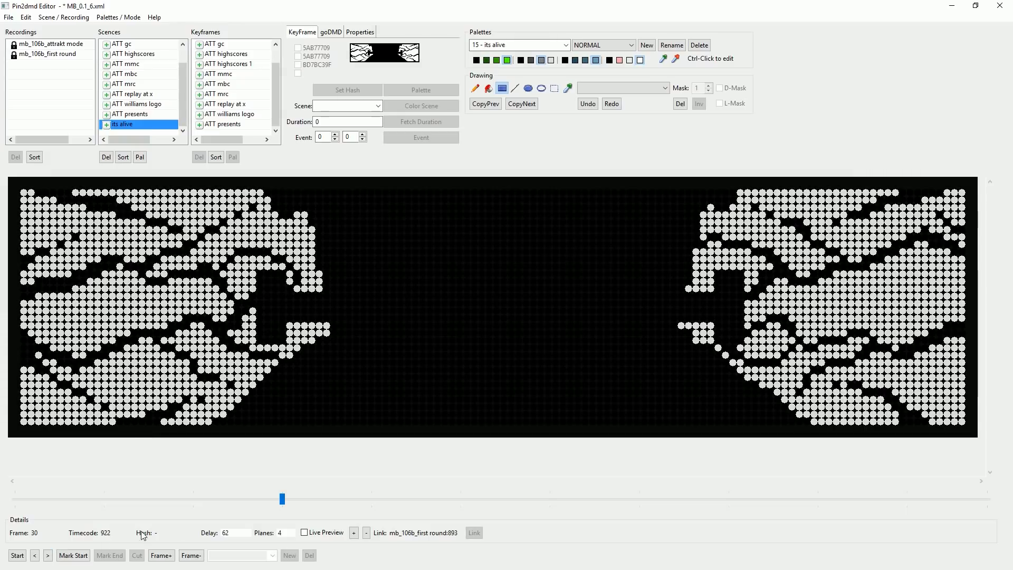
Review frames 27 to 30, and apply frame 30's grey colouring to frame 31.
left_click(35, 556)
left_click(39, 555)
left_click(39, 556)
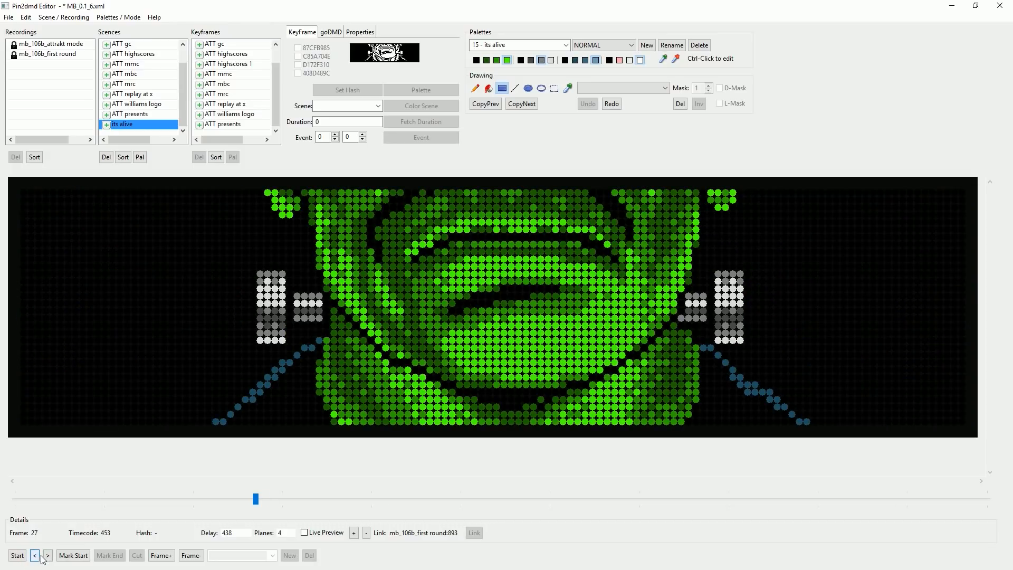
left_click(48, 556)
left_click(48, 556)
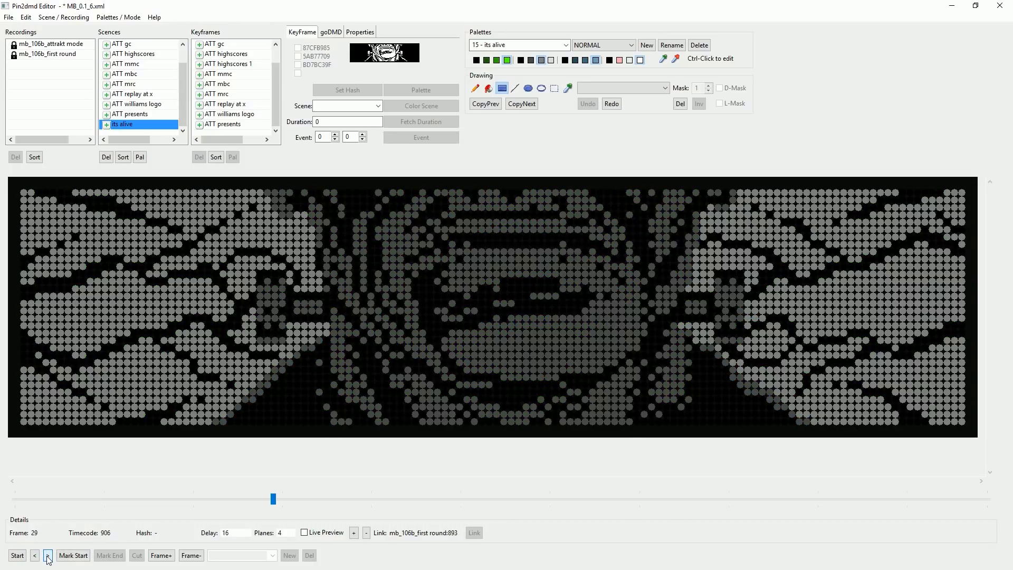
left_click(48, 556)
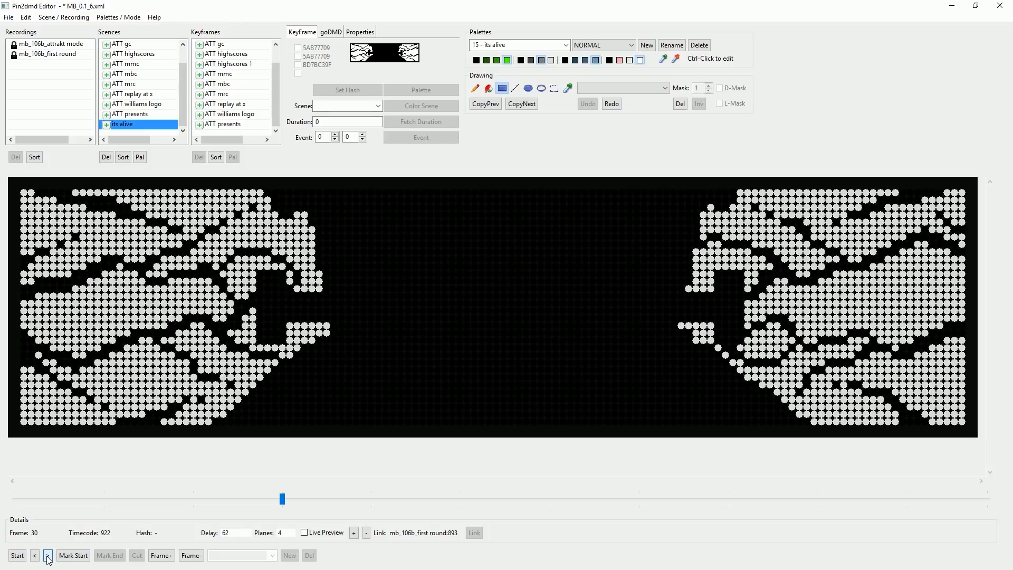
left_click(48, 556)
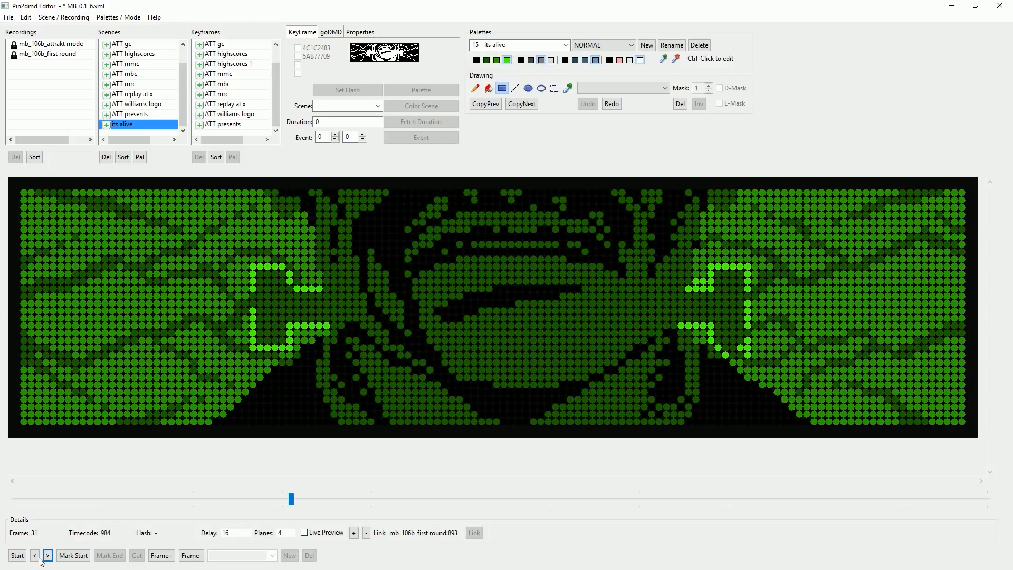
left_click(34, 556)
left_click(48, 556)
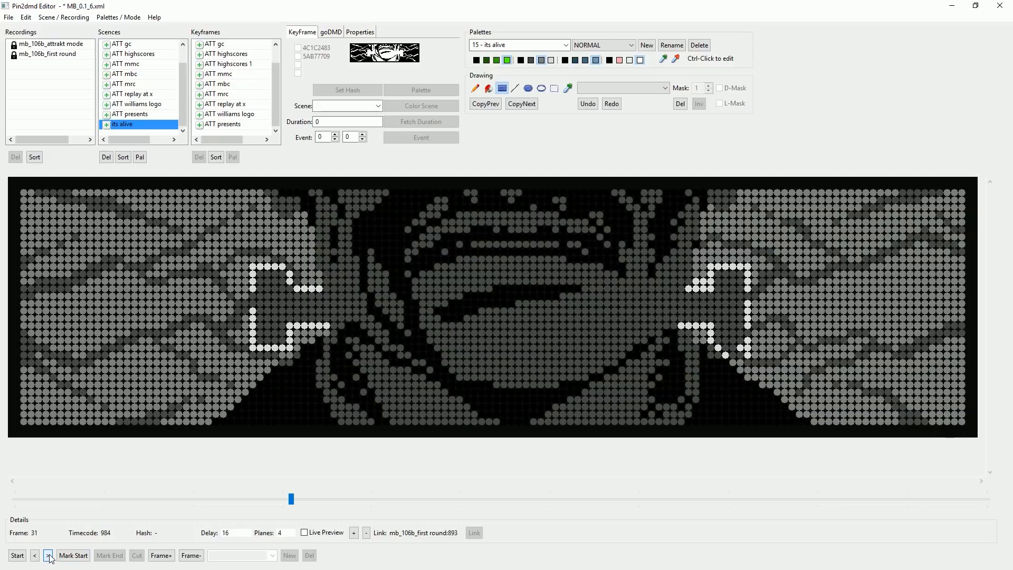
Apply frame 33's colours to frame 32.
left_click(48, 556)
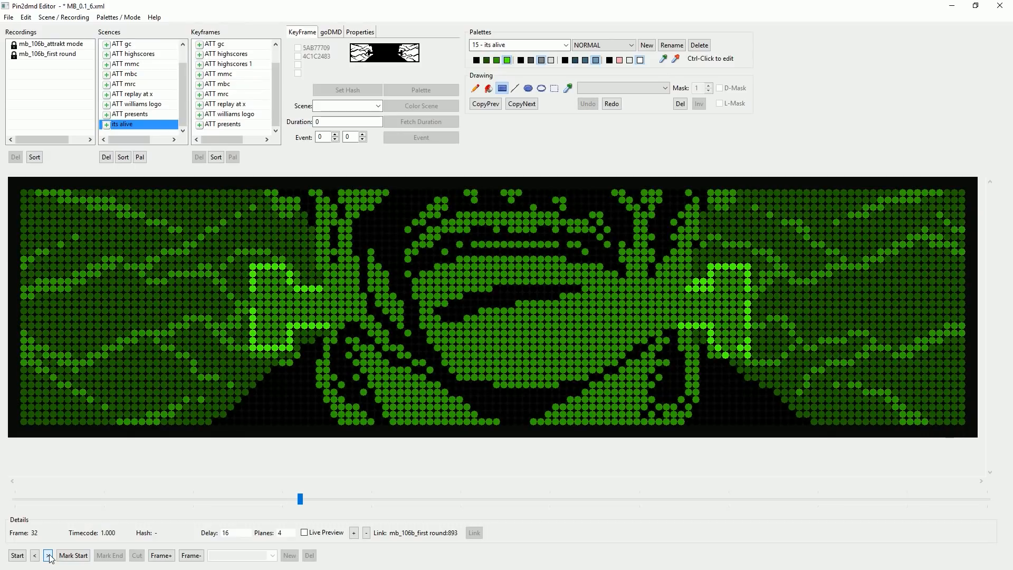
left_click(48, 556)
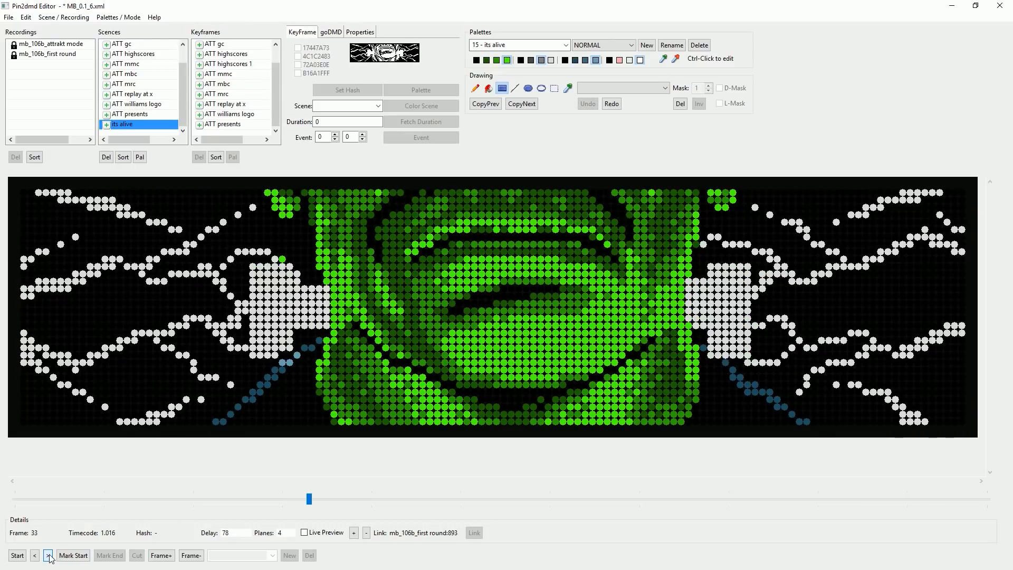
left_click(35, 556)
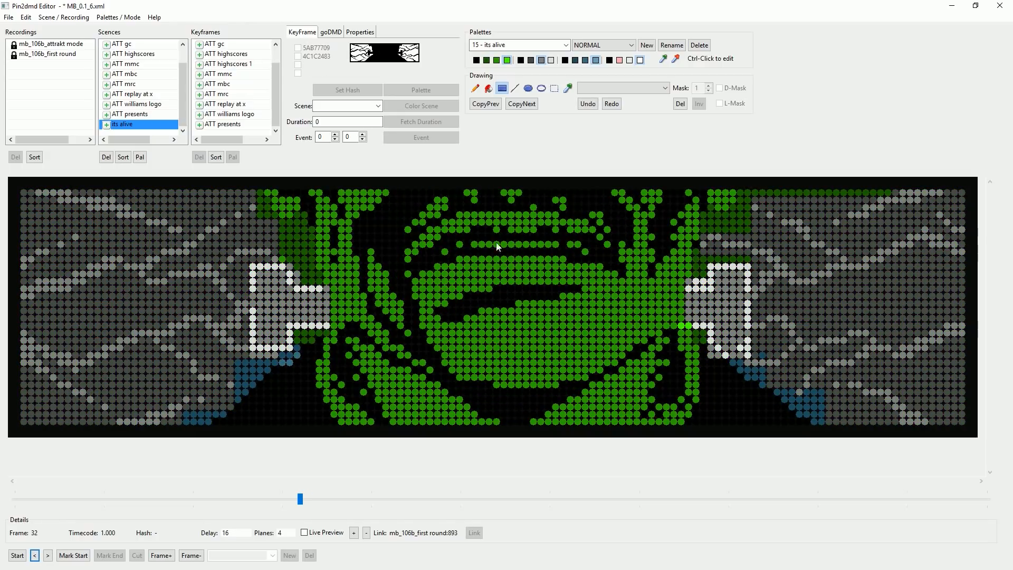
Recolour the surplus blue areas beside both cables on frame 32 grey, leaving only narrow blue cables.
left_click(549, 60)
left_click_drag(269, 361, 240, 375)
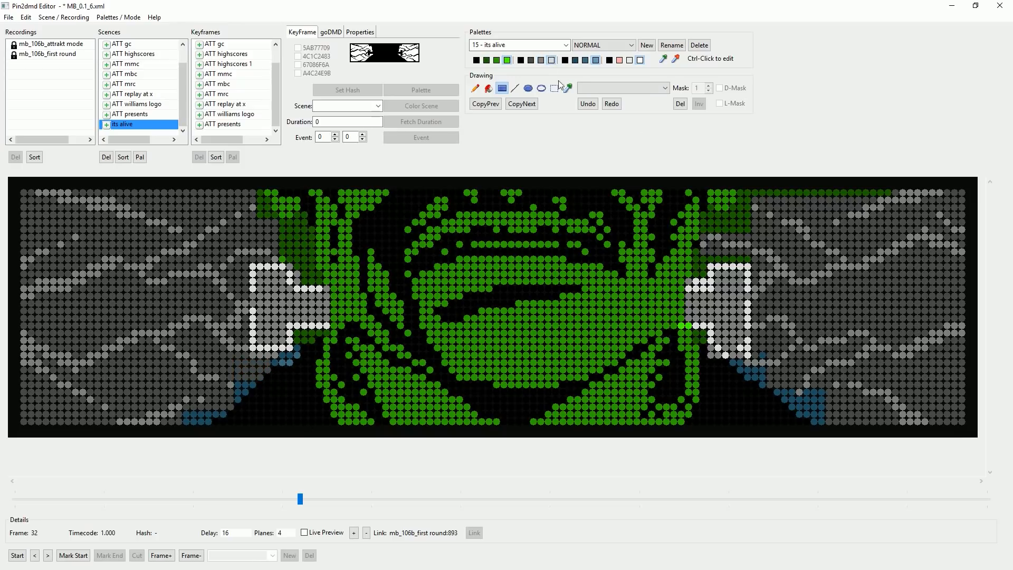
left_click_drag(236, 389, 184, 421)
left_click(763, 359)
left_click(760, 370)
left_click(764, 375)
left_click(743, 363)
left_click(804, 396)
left_click(822, 401)
left_click(814, 407)
left_click(818, 413)
left_click(267, 371)
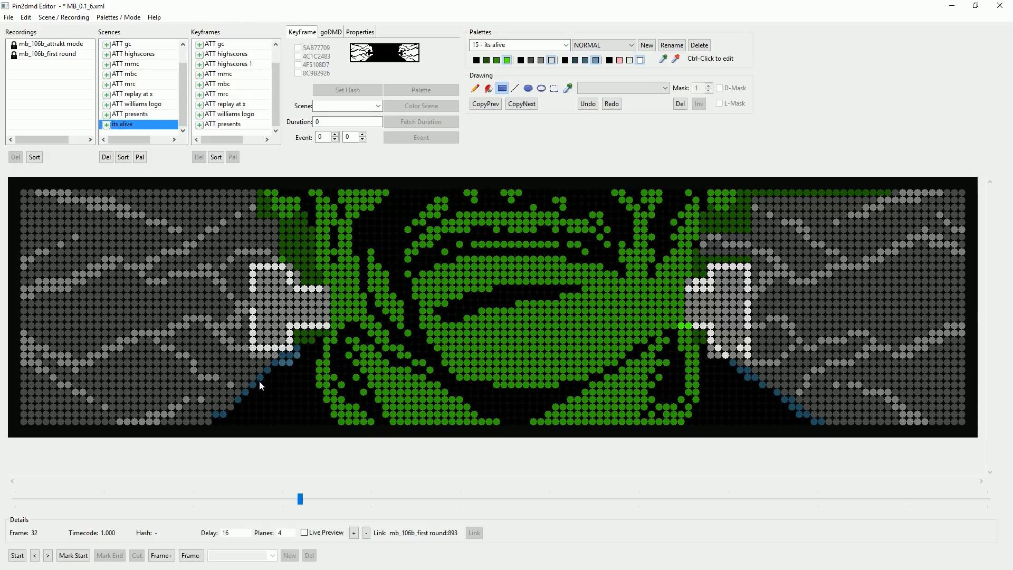
Fill in the missing blue cable dots on frame 32 at the lower left end and up to both bolts.
left_click(208, 423)
left_click_drag(306, 341, 312, 340)
left_click(320, 334)
left_click_drag(711, 354, 725, 355)
left_click(711, 347)
left_click(704, 341)
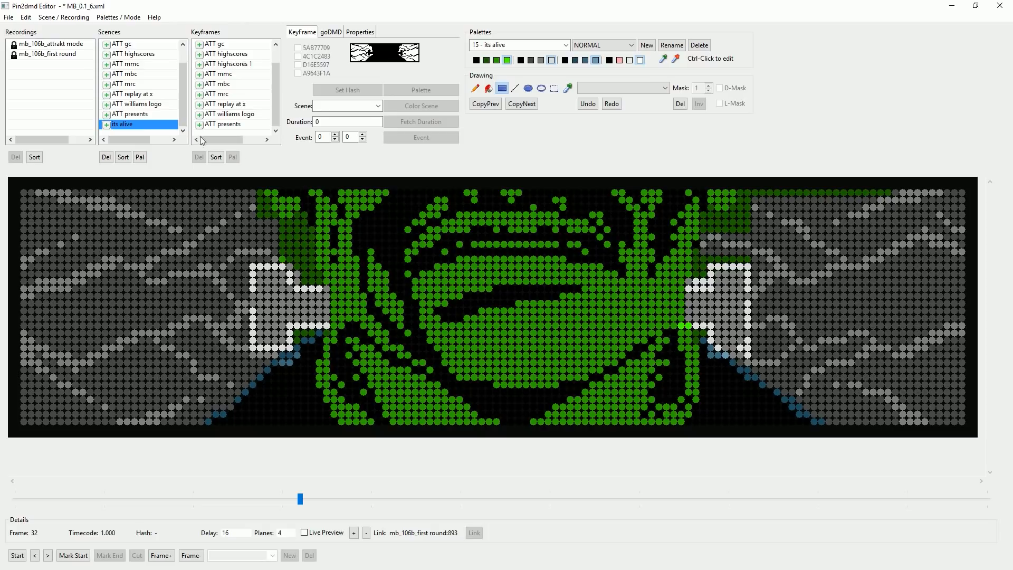
double_click(127, 126)
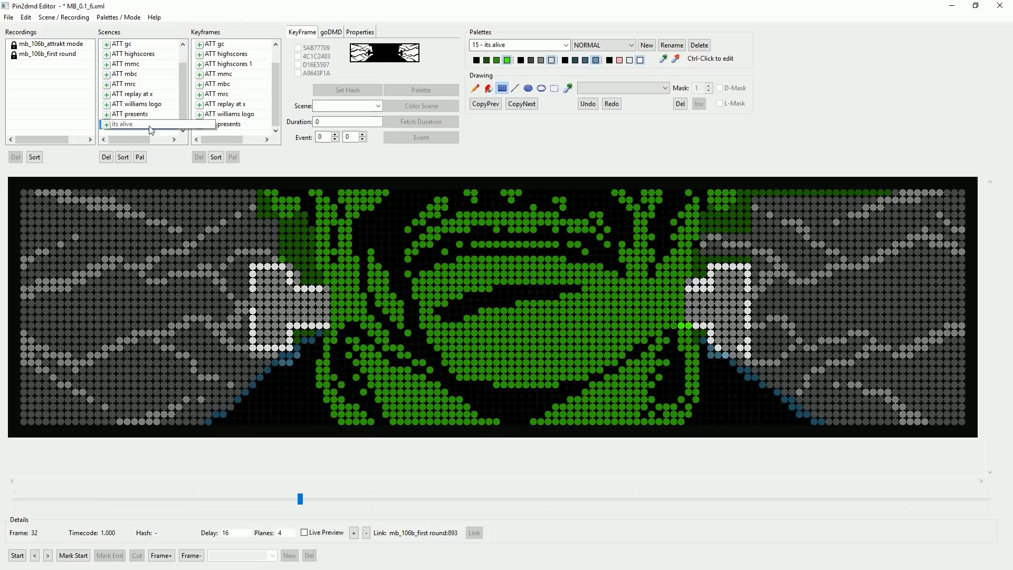
key("Return")
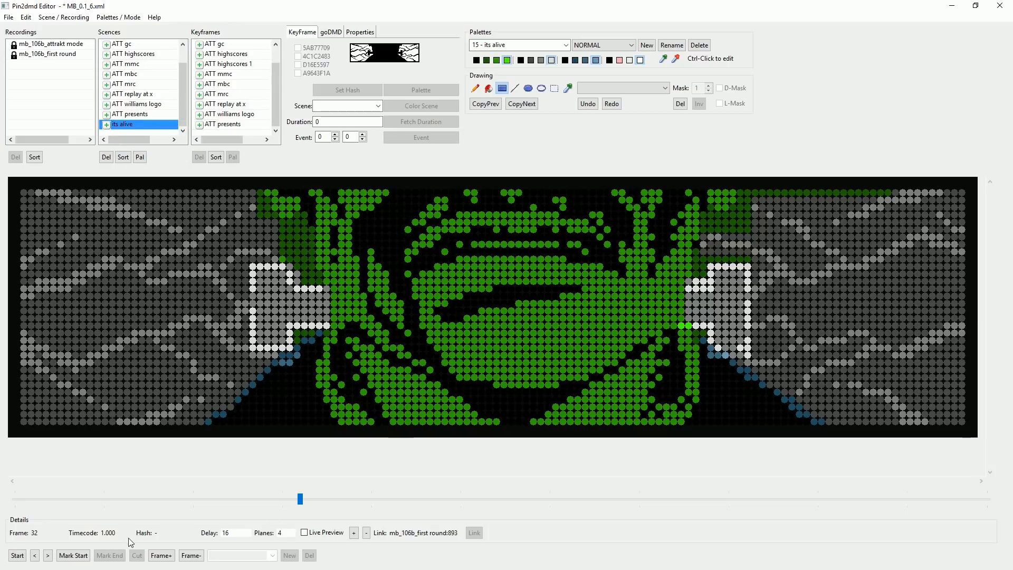
Step through frames 30 to 38 to check which ones still need colouring.
left_click(48, 557)
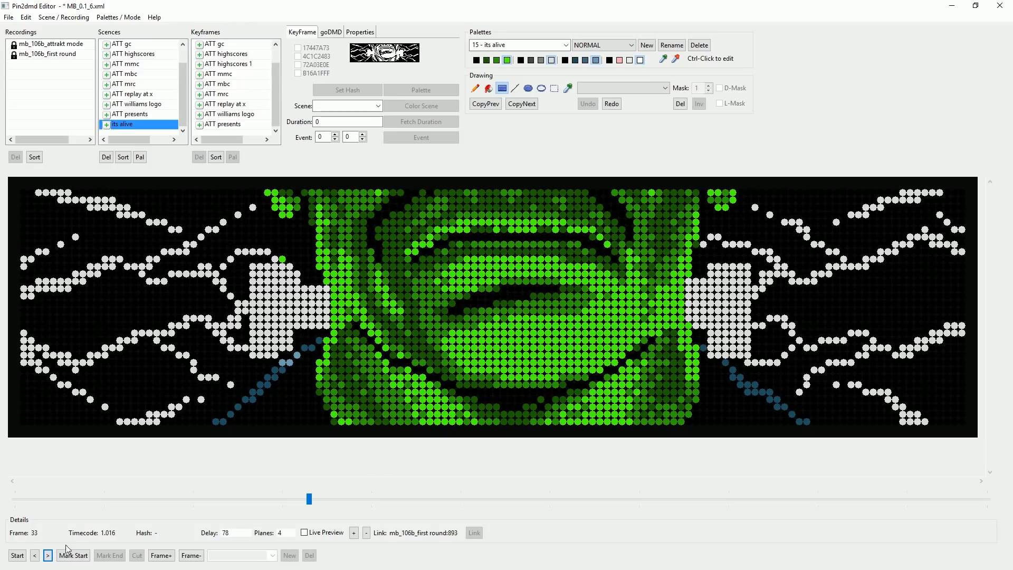
left_click(36, 555)
left_click(36, 556)
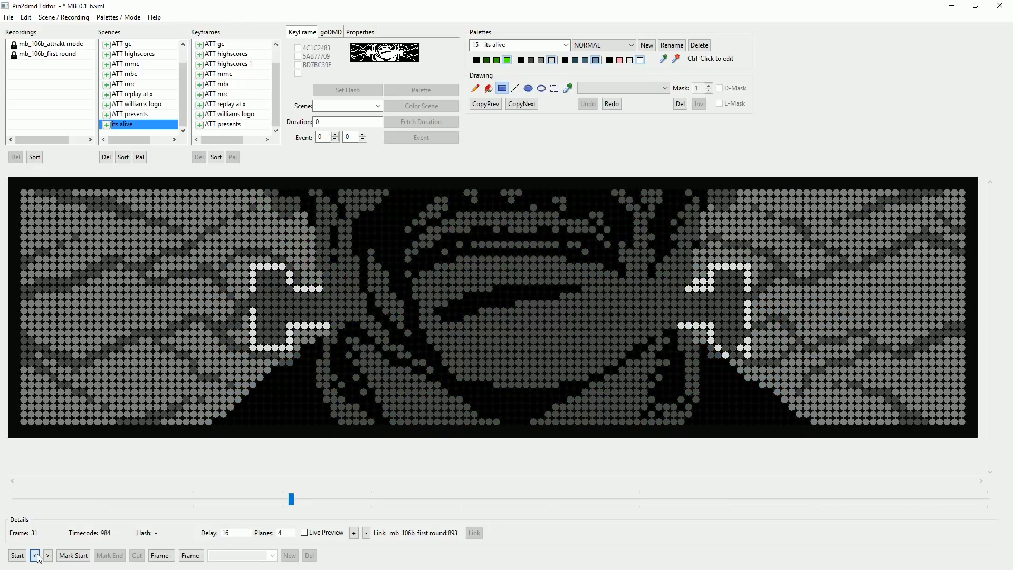
left_click(36, 557)
left_click(49, 558)
left_click(50, 560)
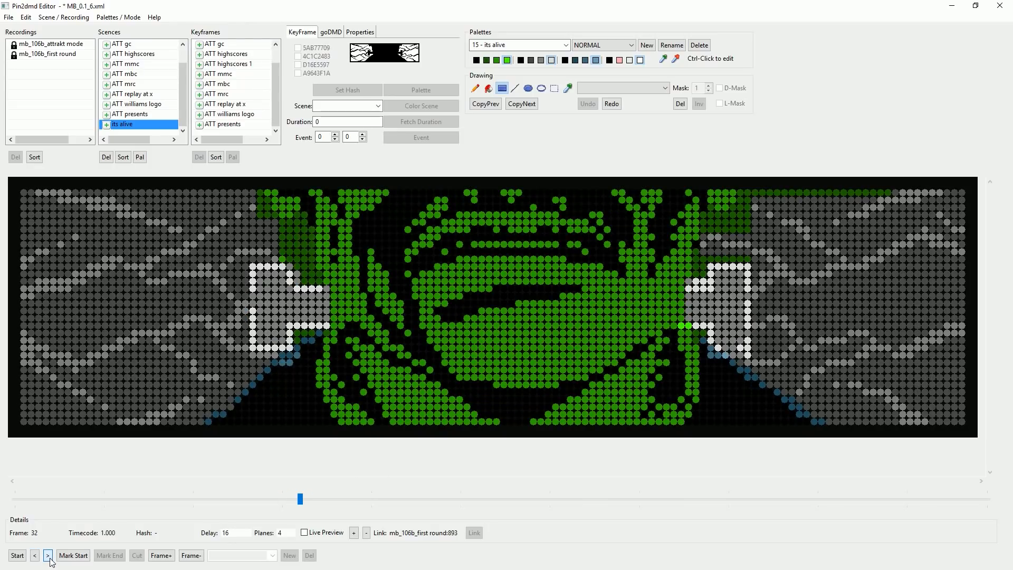
left_click(48, 557)
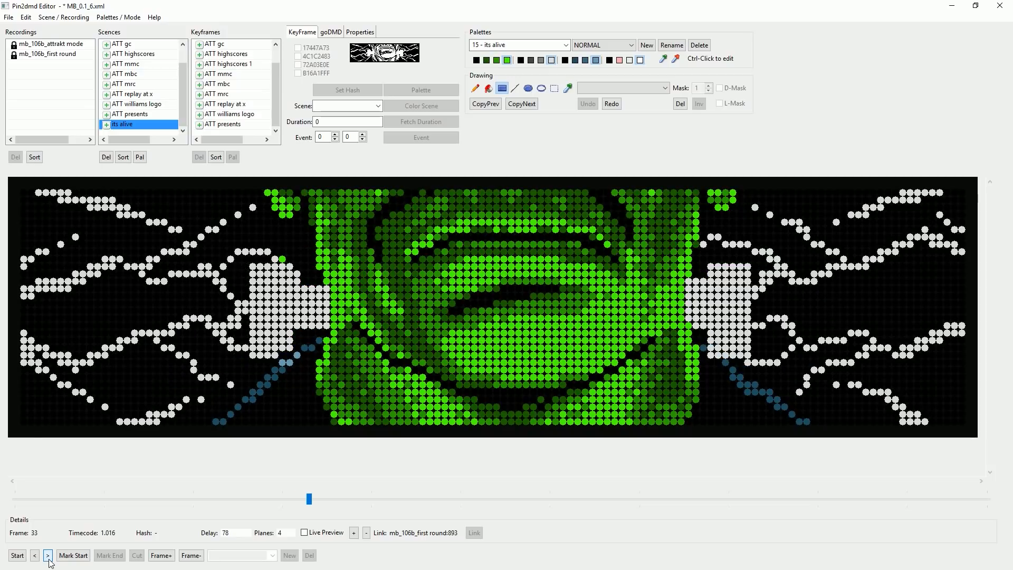
left_click(49, 557)
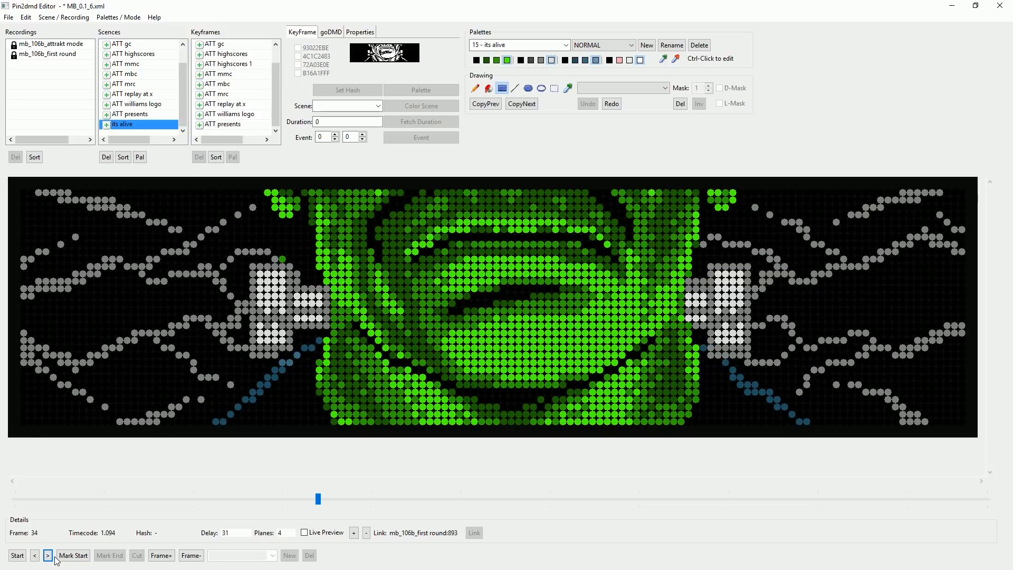
left_click(48, 557)
left_click(48, 557)
left_click(48, 557)
left_click(48, 557)
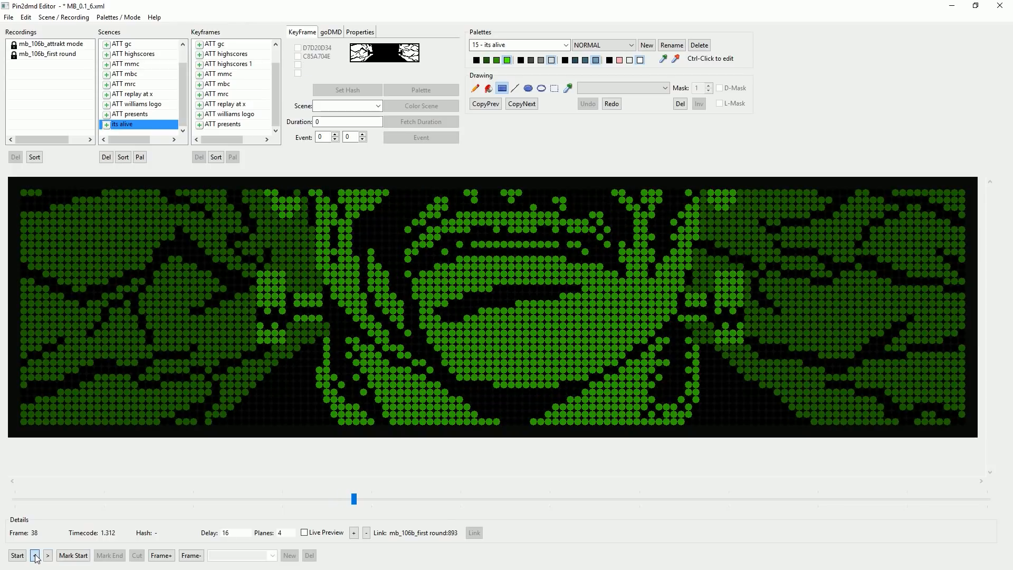
Return to frame 37 and apply its colours to frame 38.
left_click(34, 556)
left_click(49, 557)
left_click(35, 555)
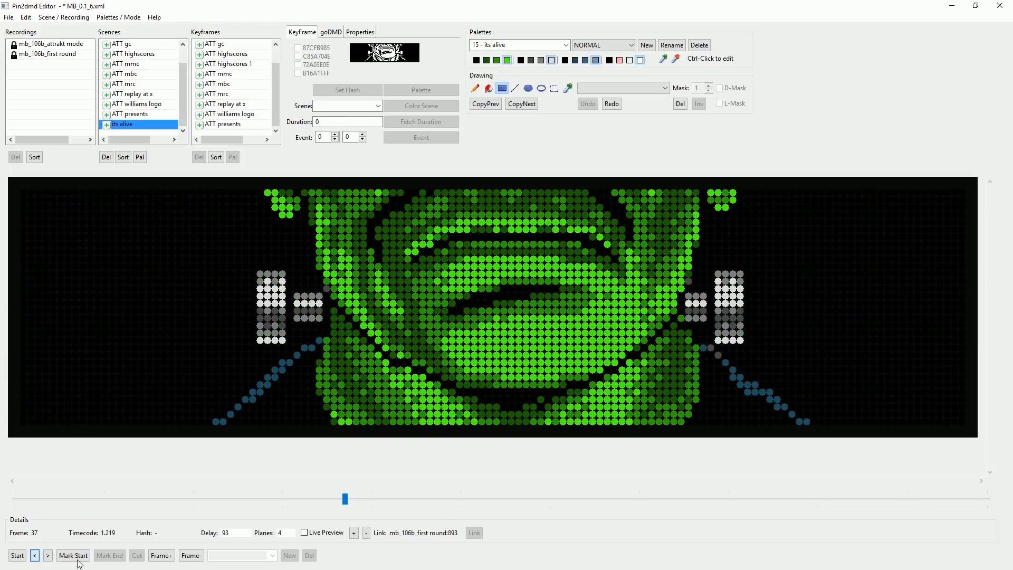
left_click(49, 557)
left_click(34, 556)
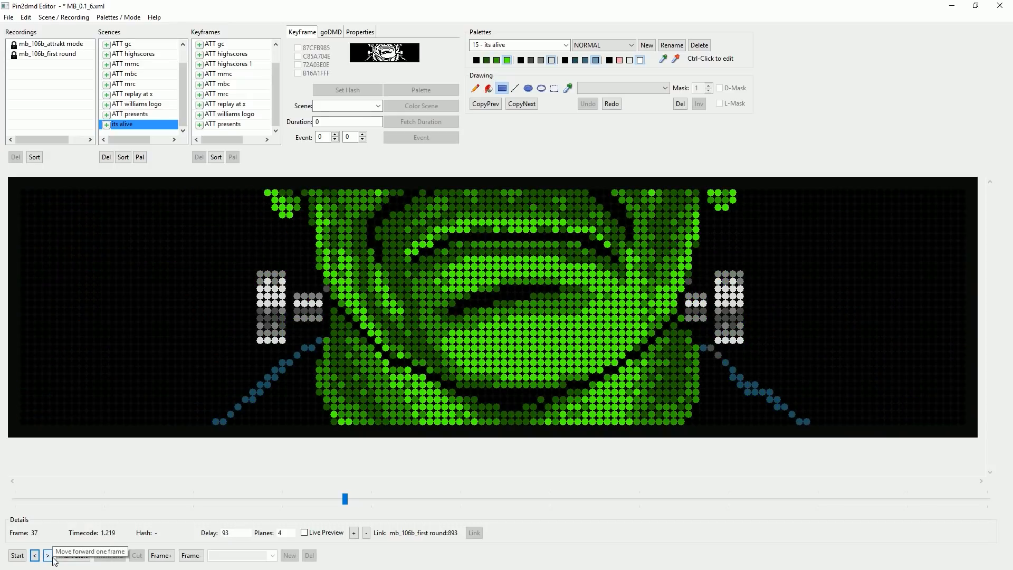
left_click(52, 557)
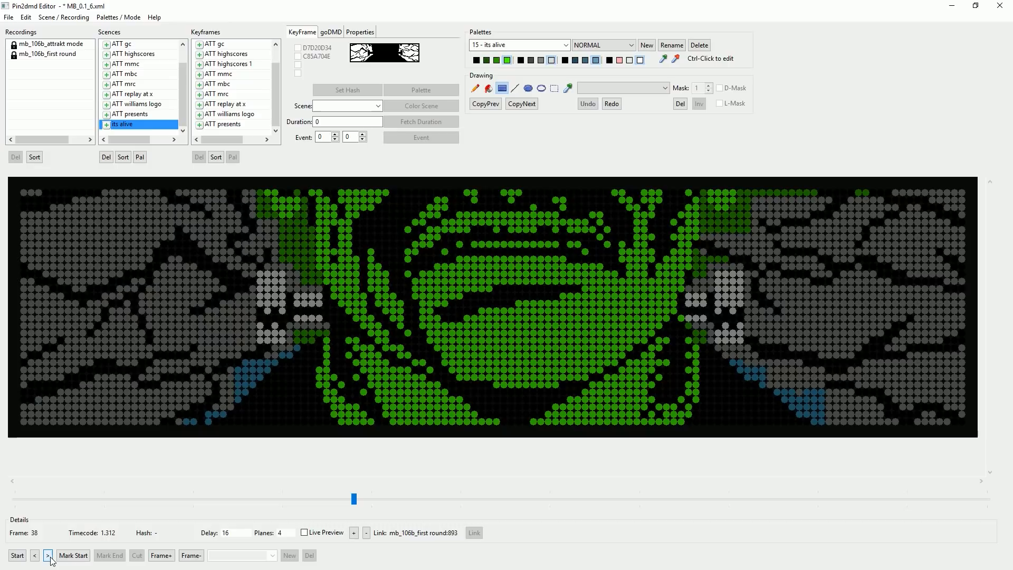
Try applying frame 37's colours to frame 40, and undo the attempt.
left_click(49, 557)
left_click(49, 557)
key("ctrl+v")
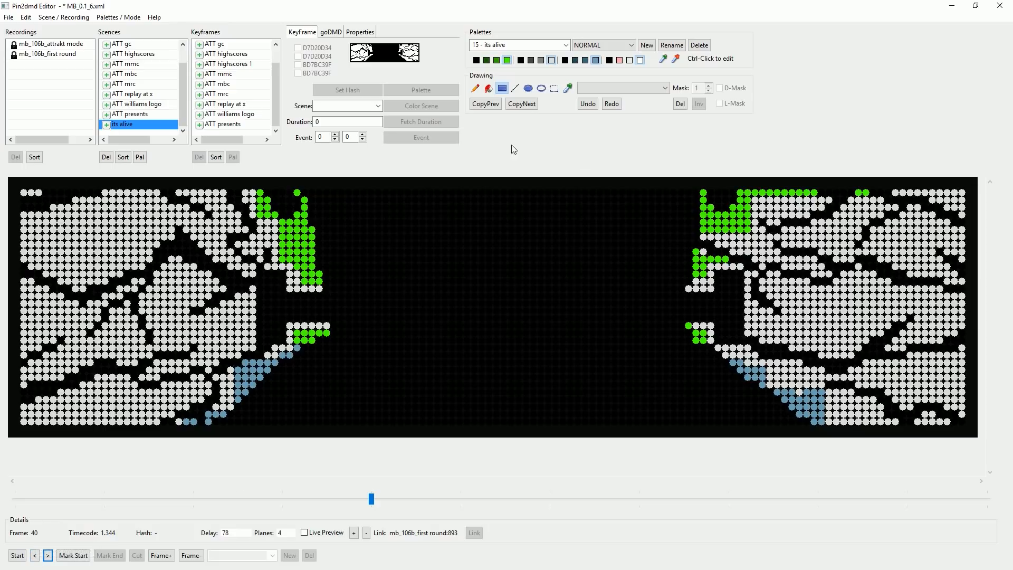
left_click(588, 103)
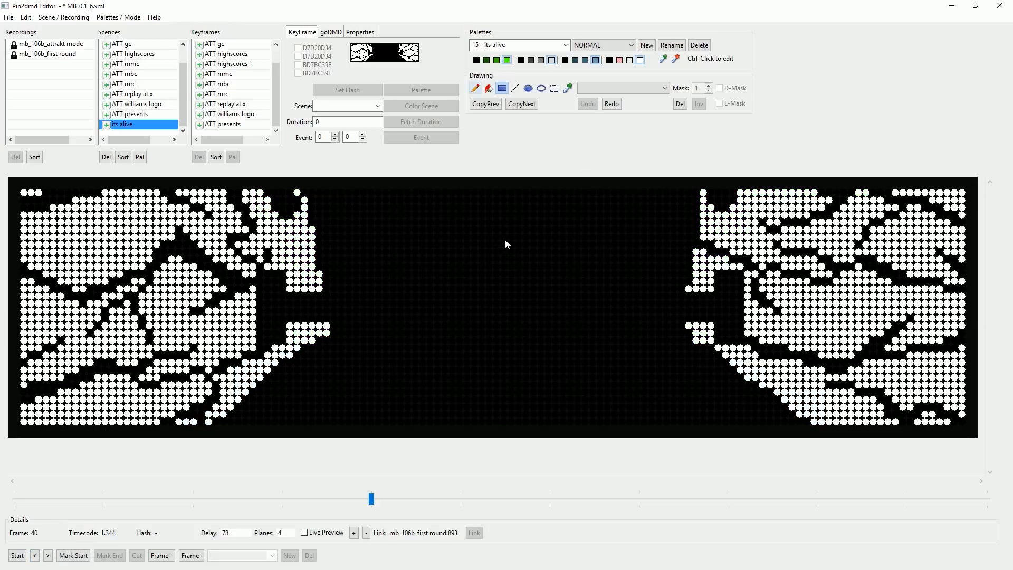
Return to frame 39 and recolour the whole flash frame in grey shades.
left_click(35, 555)
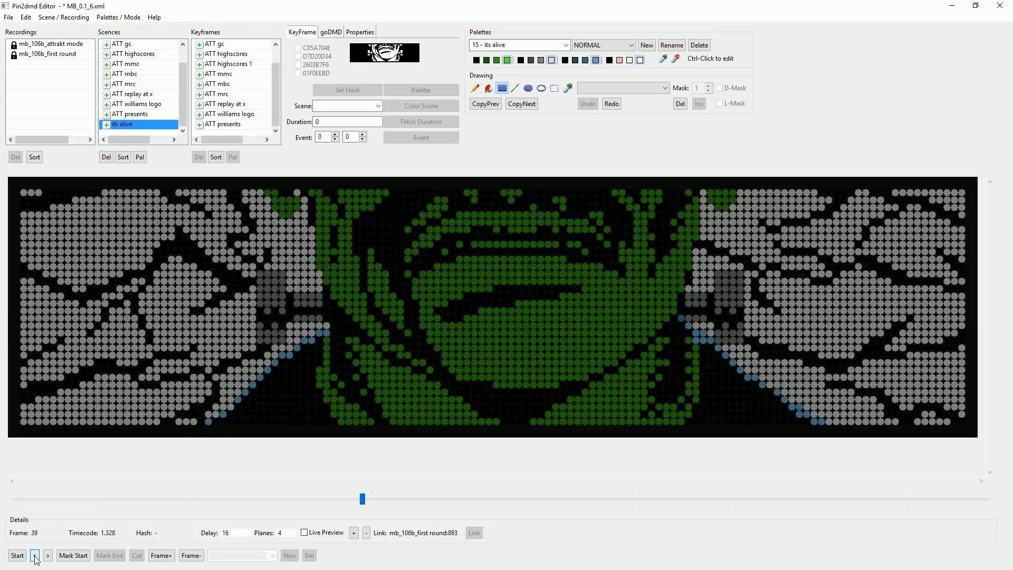
key("ctrl+v")
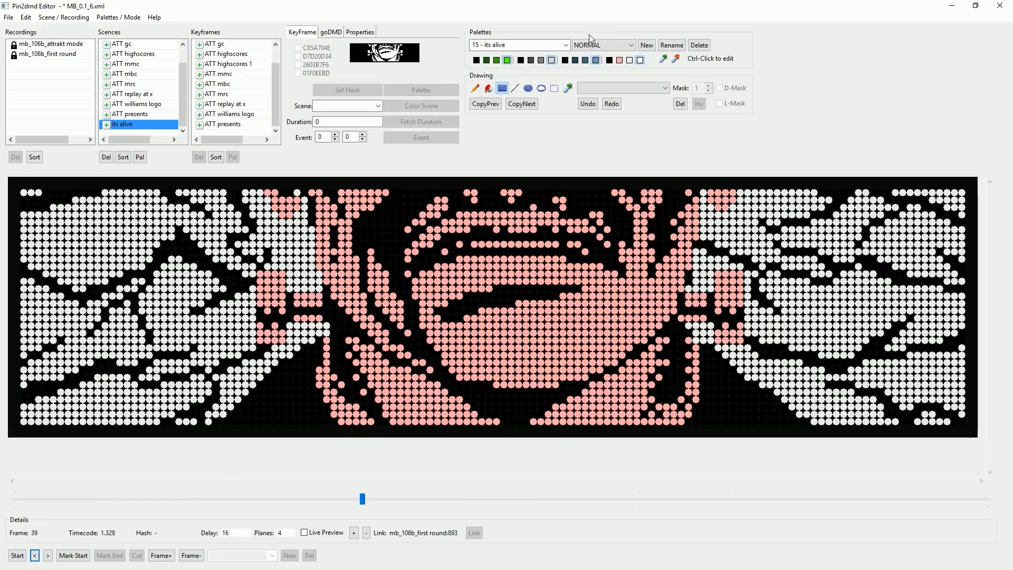
left_click_drag(24, 193, 963, 422)
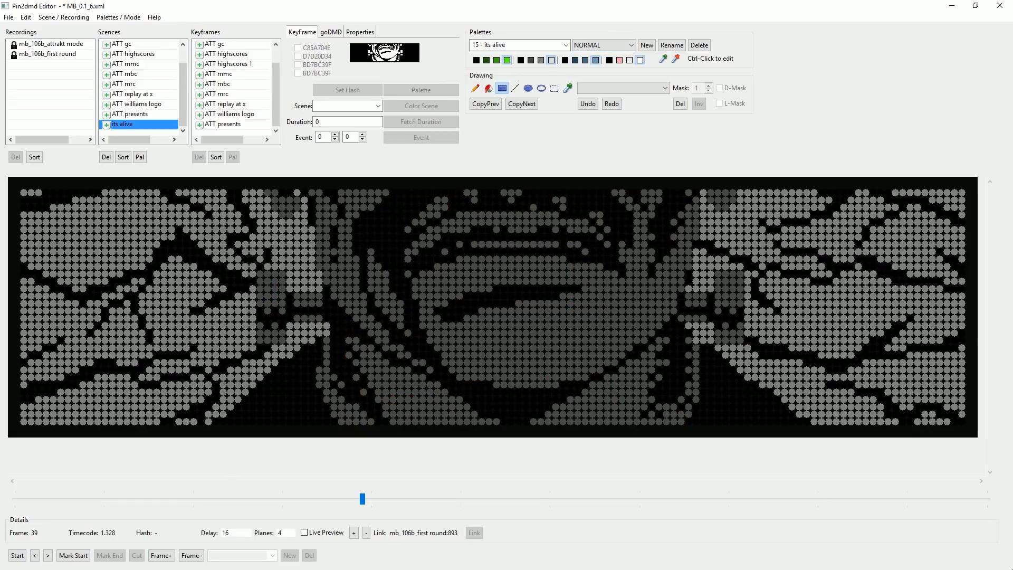
Step through frames 40 to 45 to check their colouring, and return to frame 42.
left_click(48, 555)
left_click(48, 556)
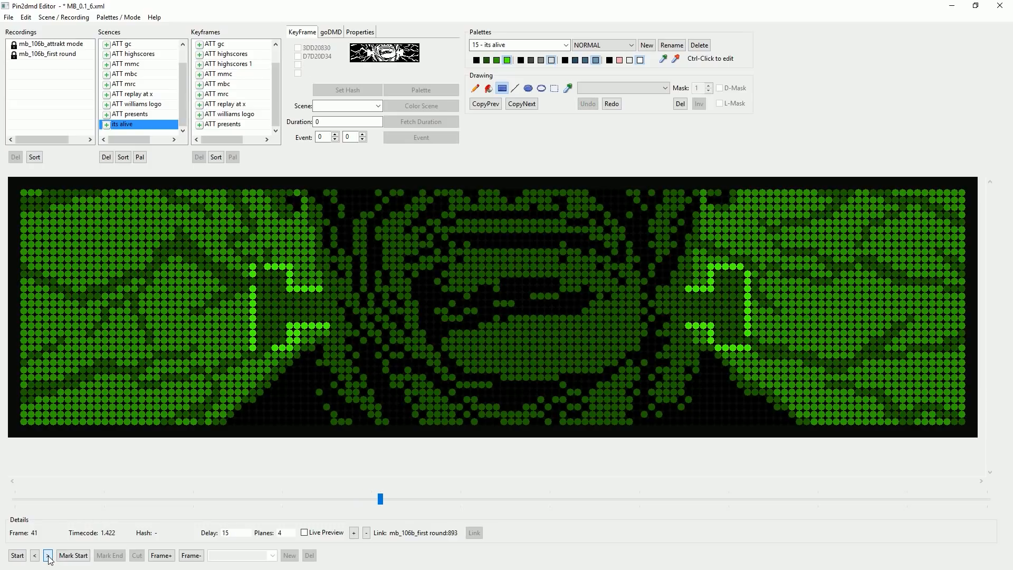
left_click(48, 555)
left_click(48, 556)
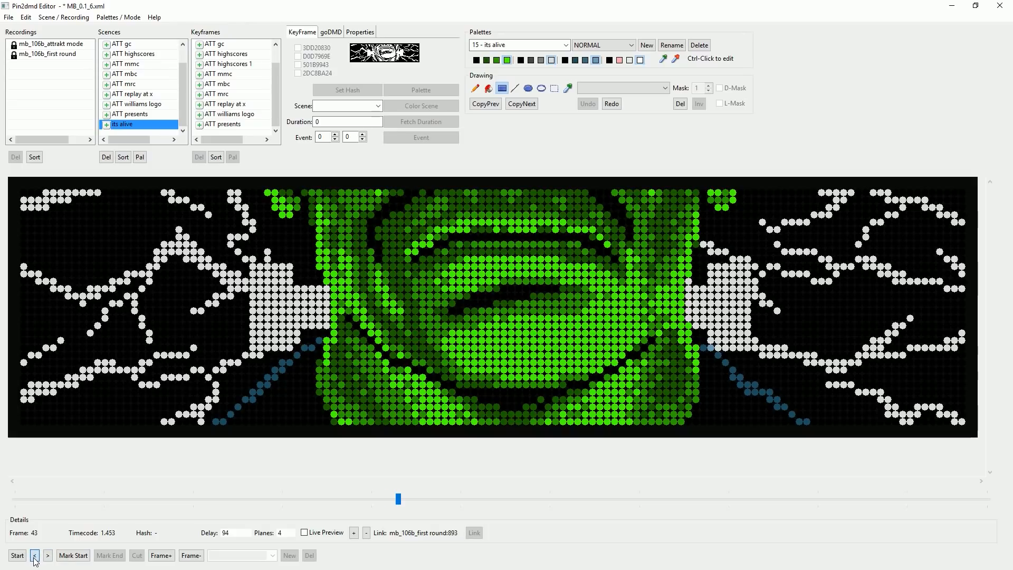
left_click(35, 556)
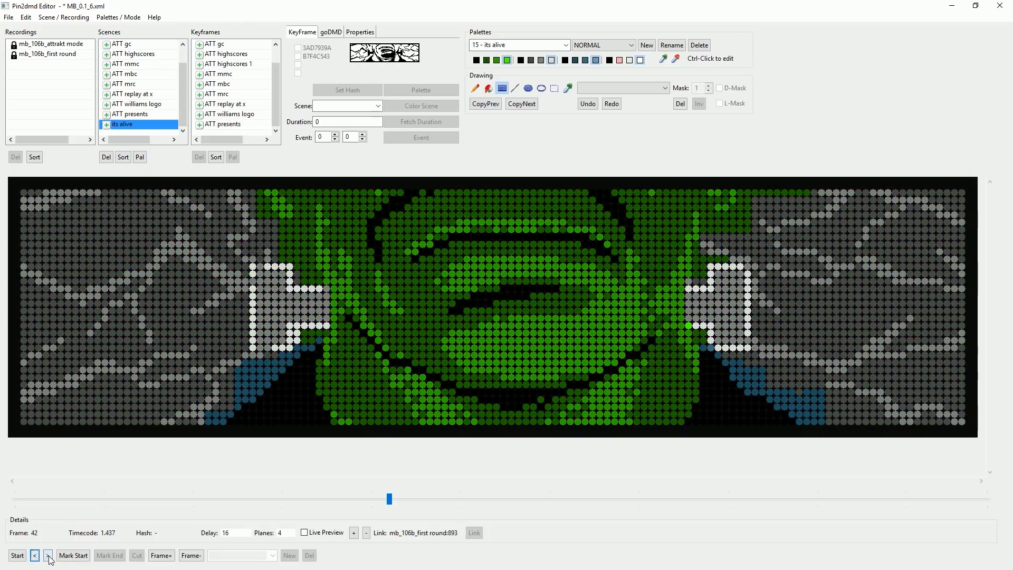
left_click(50, 556)
left_click(50, 556)
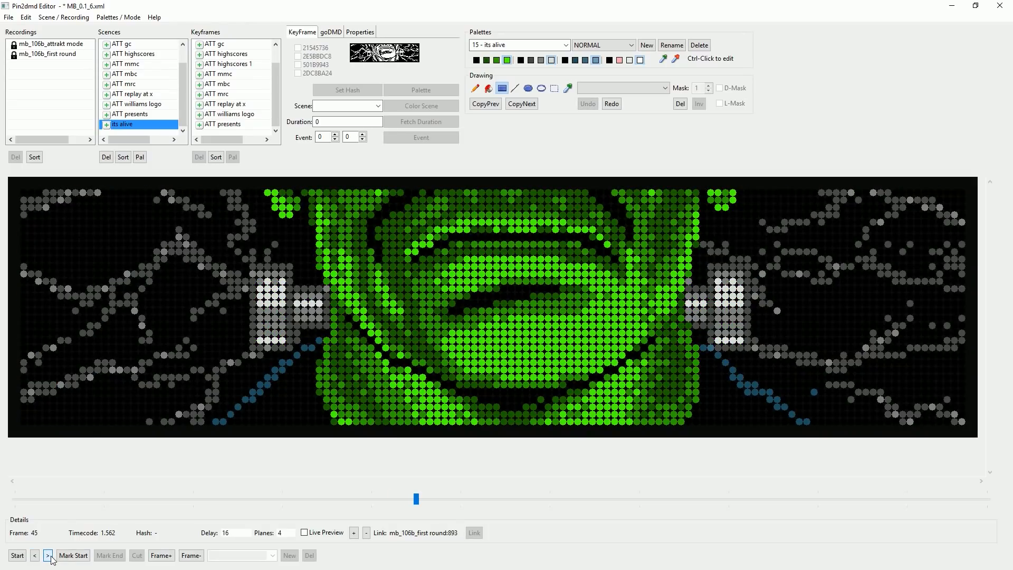
left_click(34, 556)
left_click(34, 556)
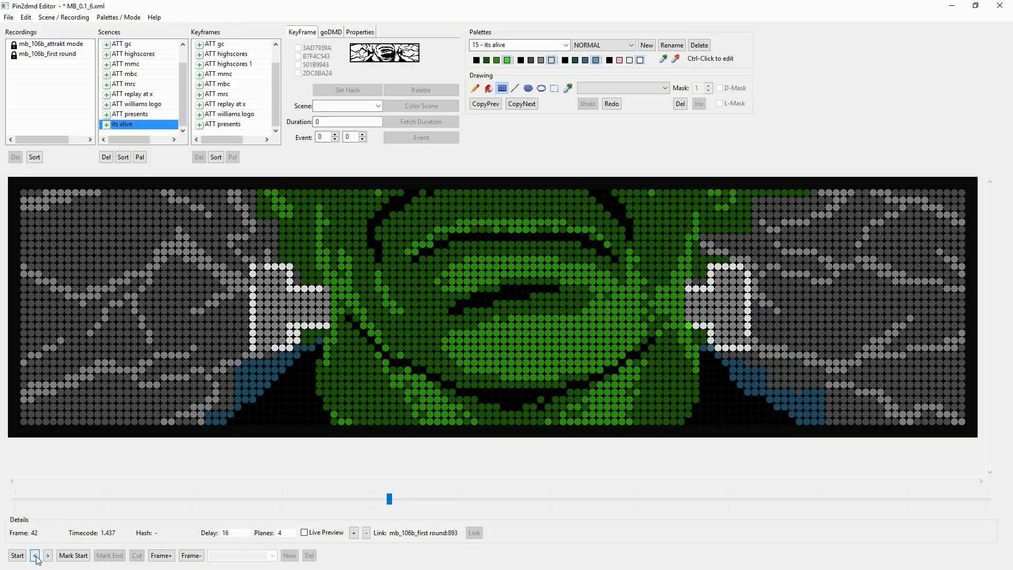
Repaint the excess blue dots above the left cable on frame 42 in grey.
left_click(549, 61)
left_click(293, 348)
left_click_drag(230, 367, 272, 371)
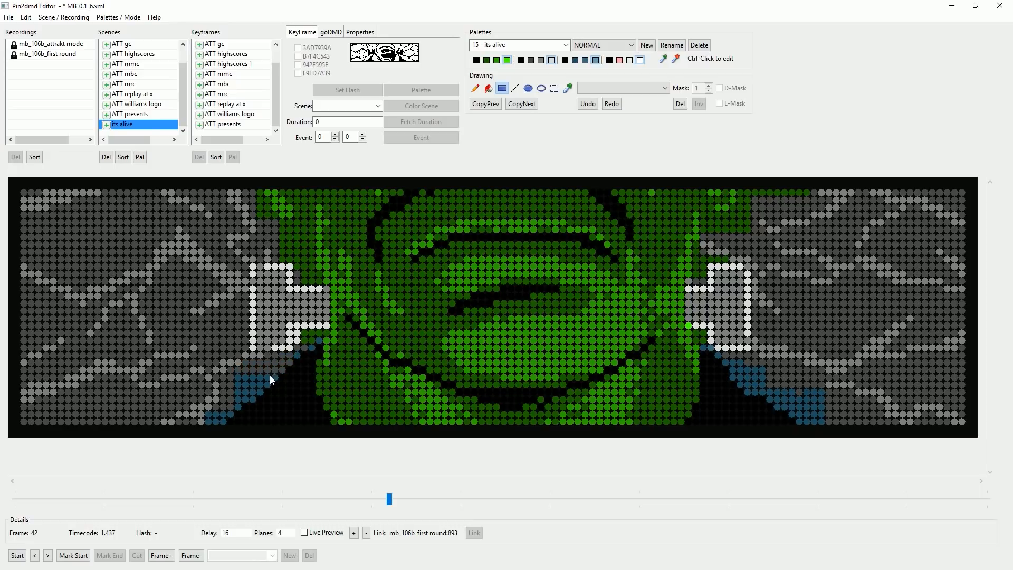
left_click_drag(167, 454, 167, 454)
Redraw the left cable on frame 42 in blue as a diagonal row of dots rising towards the bolt.
left_click(598, 61)
left_click_drag(223, 424, 253, 400)
left_click(231, 414)
left_click(238, 407)
left_click(261, 392)
left_click(268, 384)
left_click(276, 377)
left_click(283, 370)
left_click(290, 363)
Step through frames 42 to 50 to check which ones still need colouring.
left_click(48, 555)
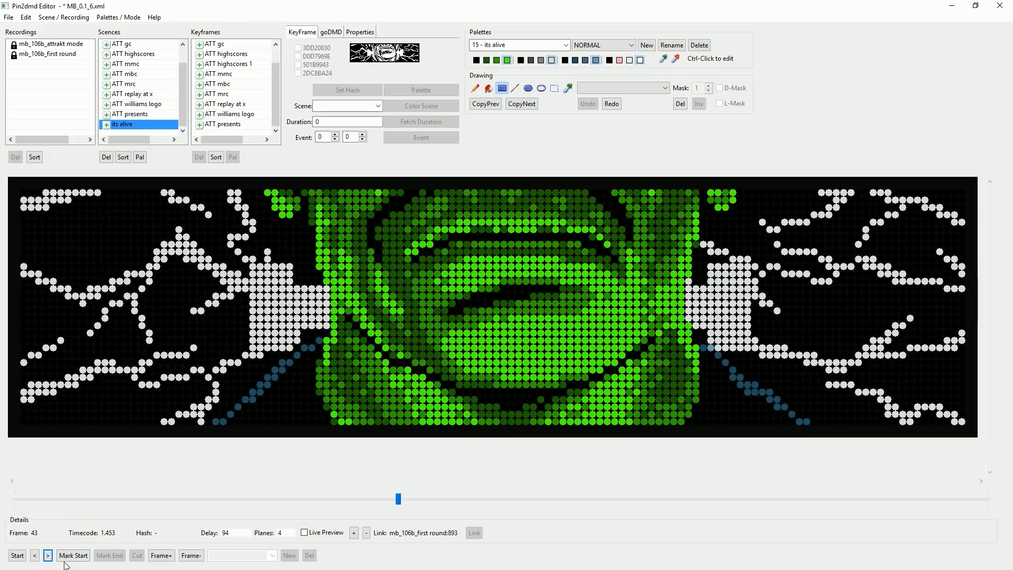
left_click(35, 555)
left_click(48, 556)
left_click(48, 555)
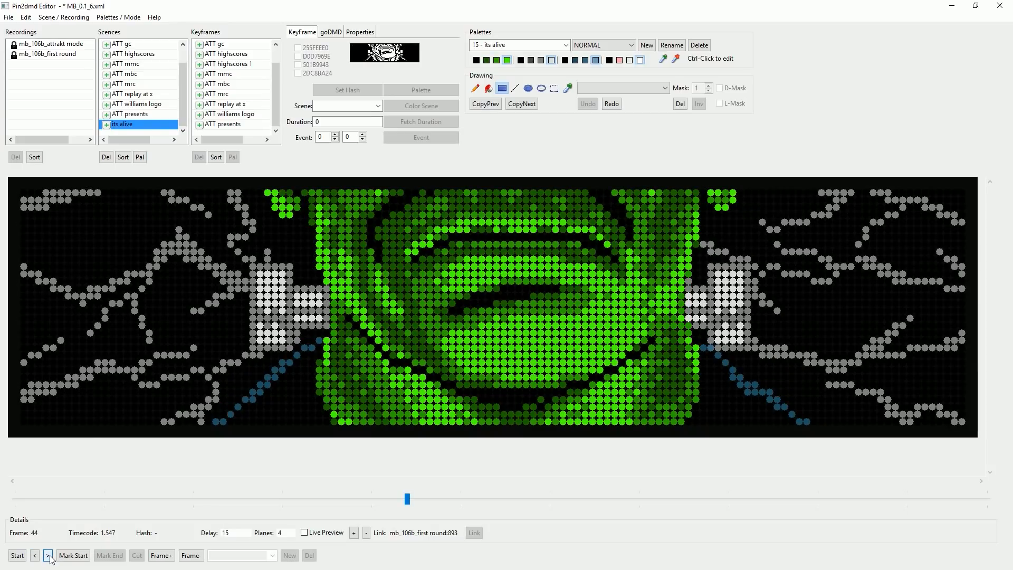
left_click(48, 556)
left_click(48, 556)
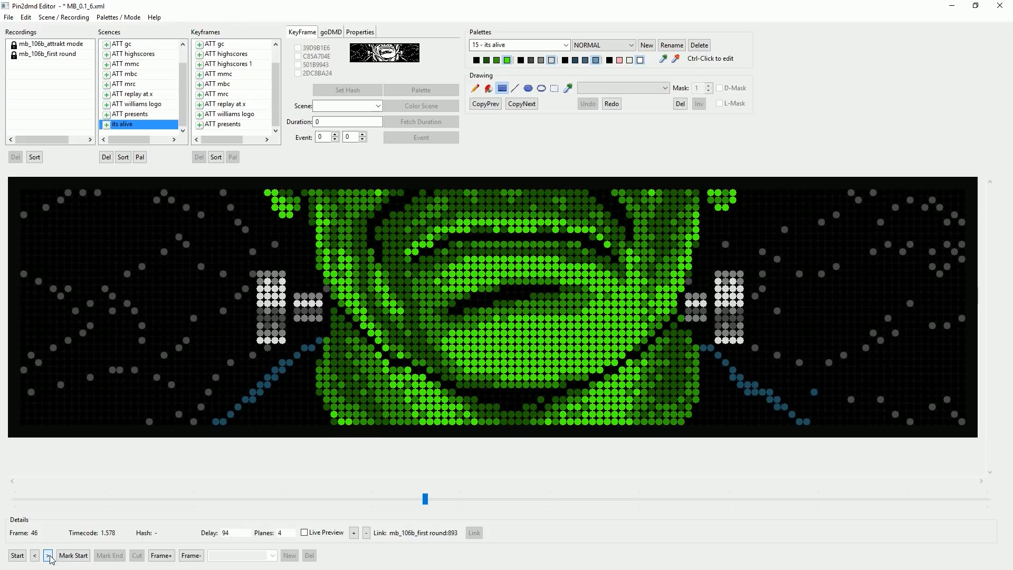
left_click(48, 555)
left_click(48, 556)
left_click(48, 556)
left_click(48, 556)
left_click(36, 556)
left_click(36, 557)
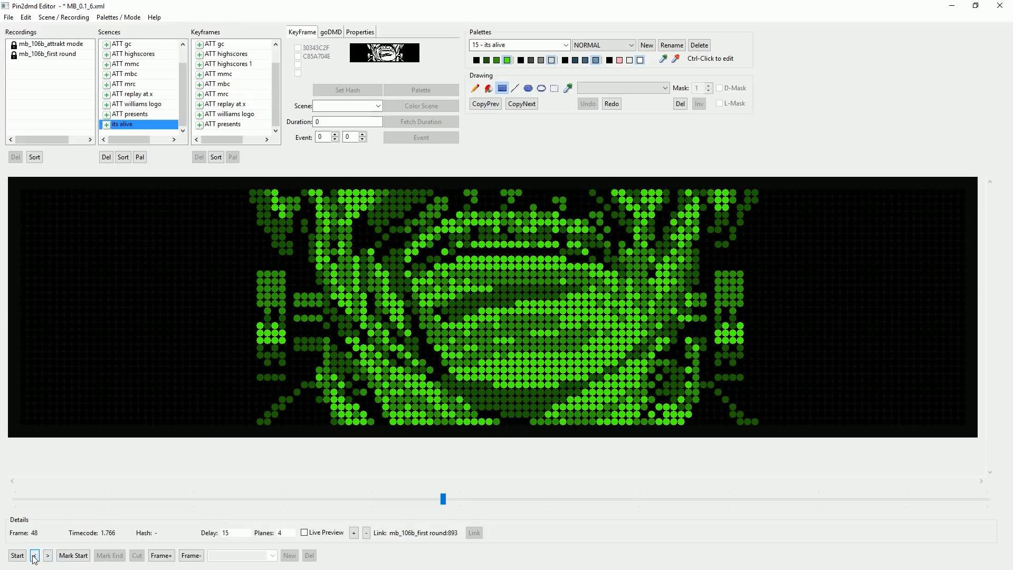
Return to frame 47 and apply its colours to frame 48.
left_click(35, 556)
left_click(48, 556)
left_click(35, 556)
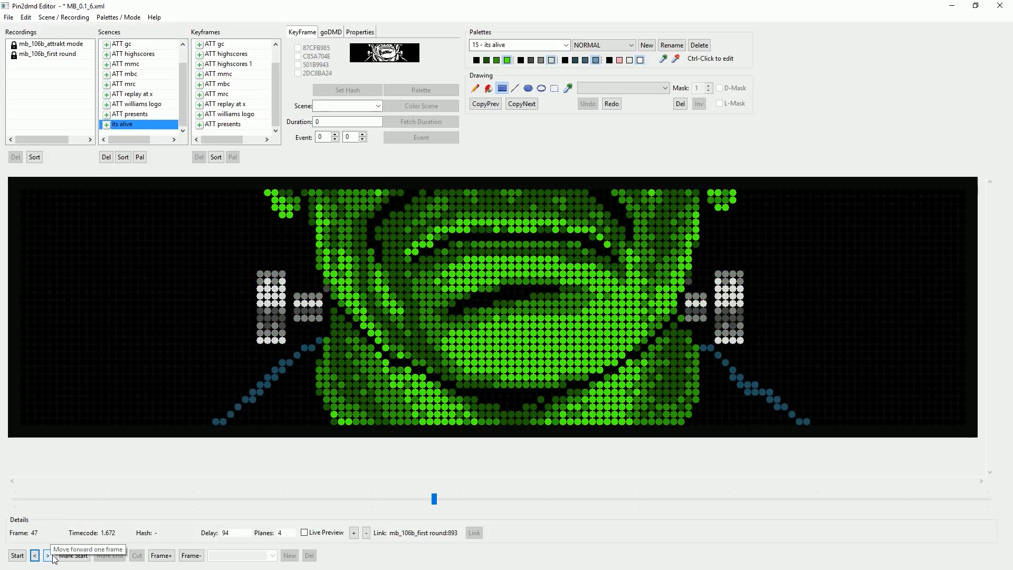
left_click(48, 555)
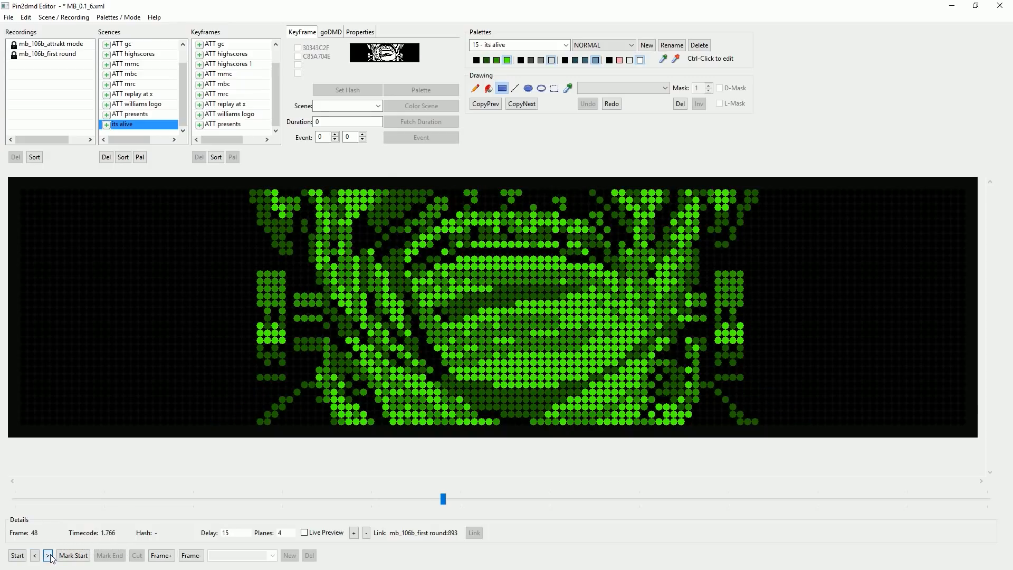
key("ctrl+v")
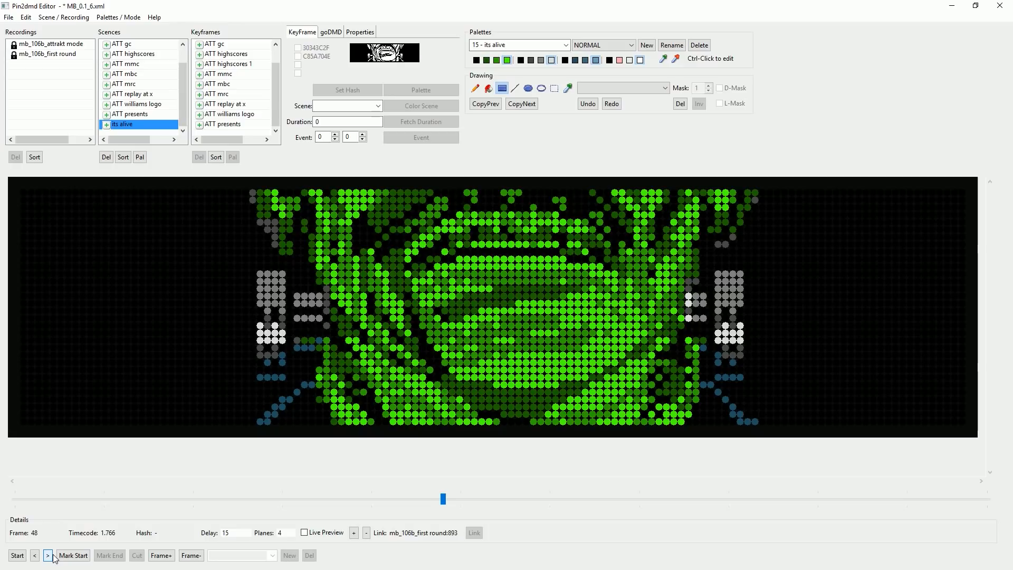
Apply frame 50's colours to the neighbouring frames 49 and 51.
left_click(48, 555)
left_click(48, 555)
left_click(35, 556)
key("ctrl+v")
left_click(48, 556)
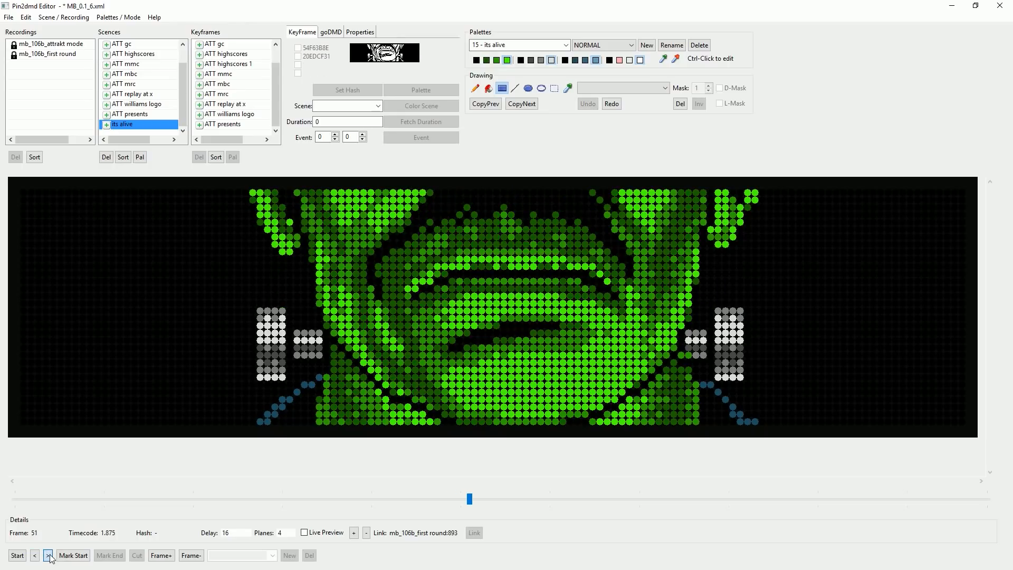
left_click(48, 556)
key("ctrl+v")
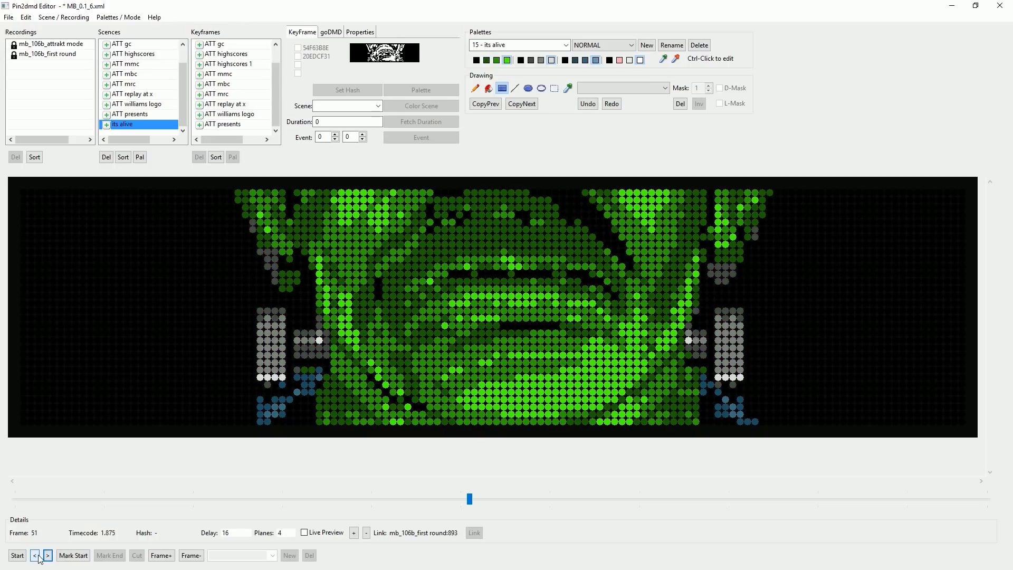
Apply frame 53's colours to frame 52.
left_click(48, 556)
left_click(48, 556)
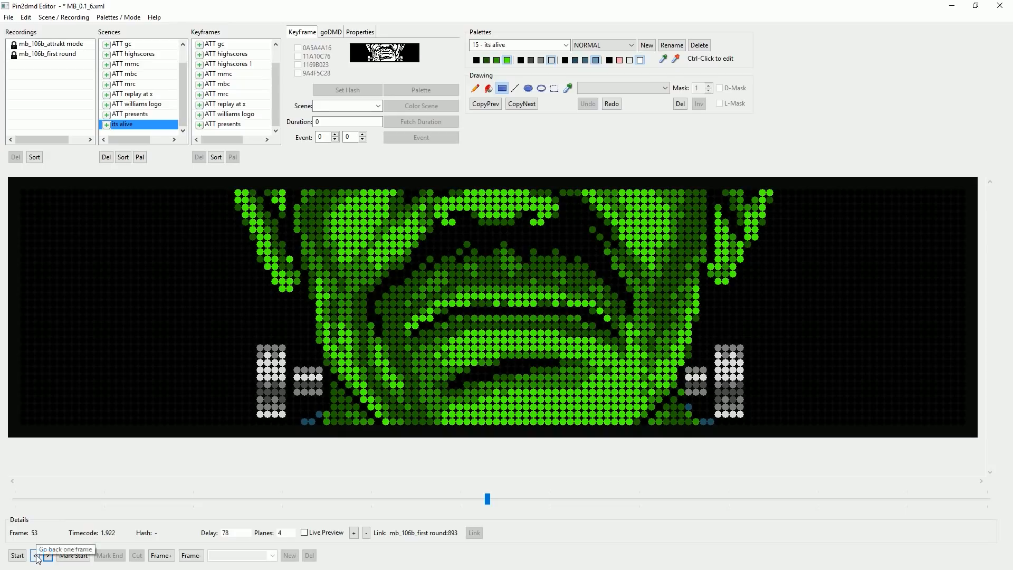
left_click(35, 557)
key("ctrl+v")
left_click(48, 556)
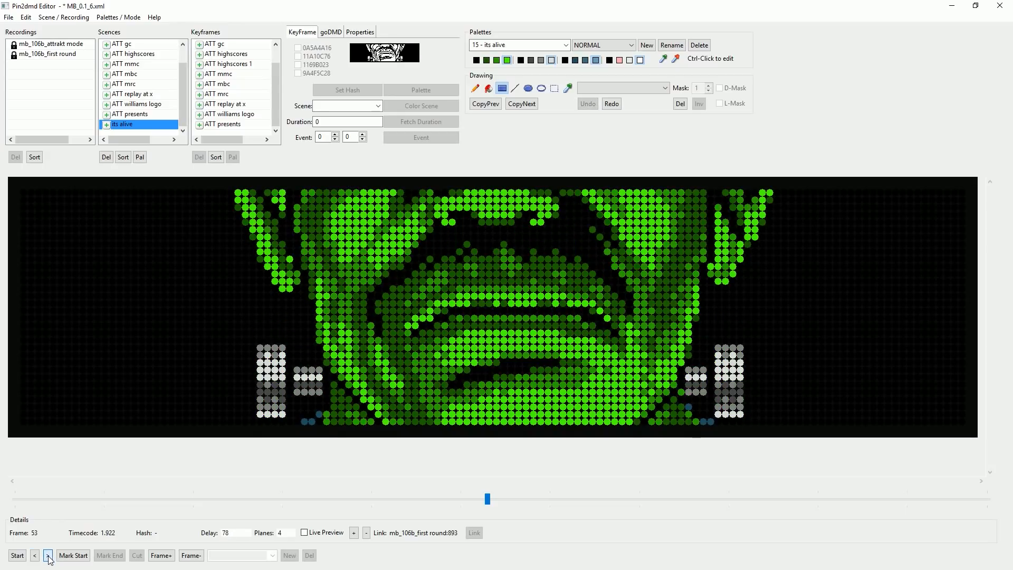
Work through frames 54 to 59, applying the adjacent frame's colours to give frame 57 grey bolts.
left_click(48, 556)
left_click(49, 556)
left_click(48, 556)
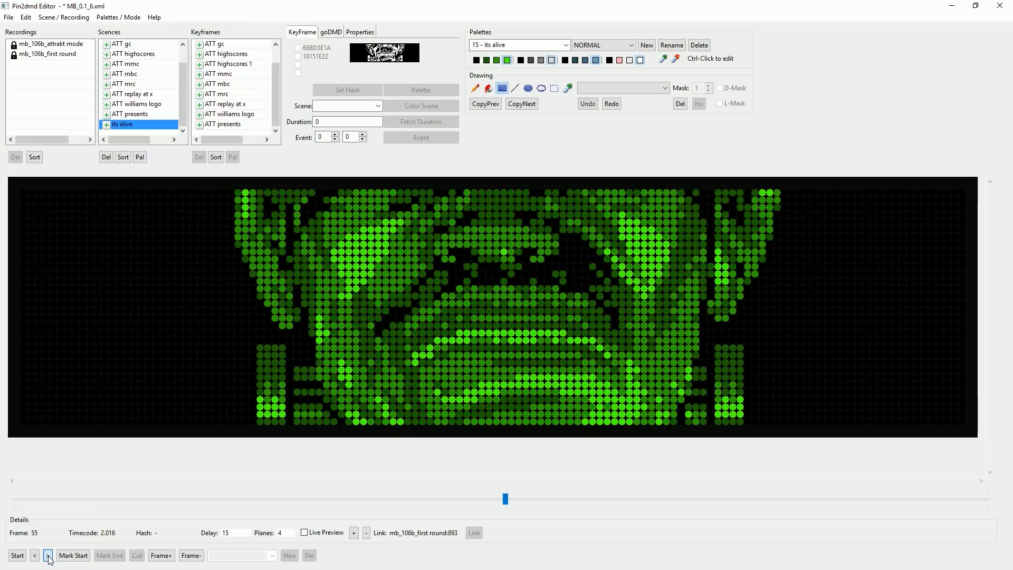
left_click(36, 557)
left_click(48, 556)
left_click(48, 556)
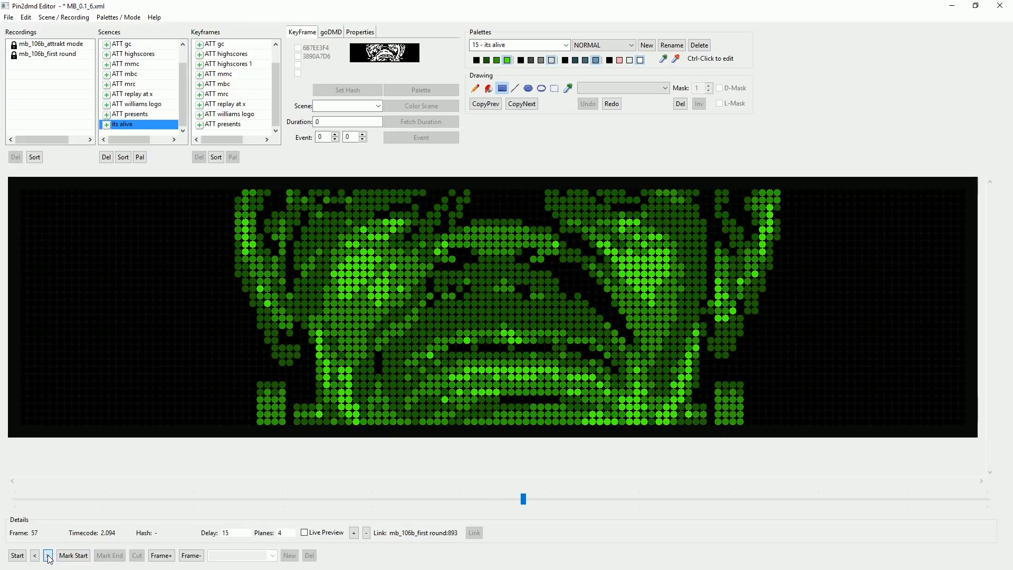
left_click(48, 556)
left_click(48, 556)
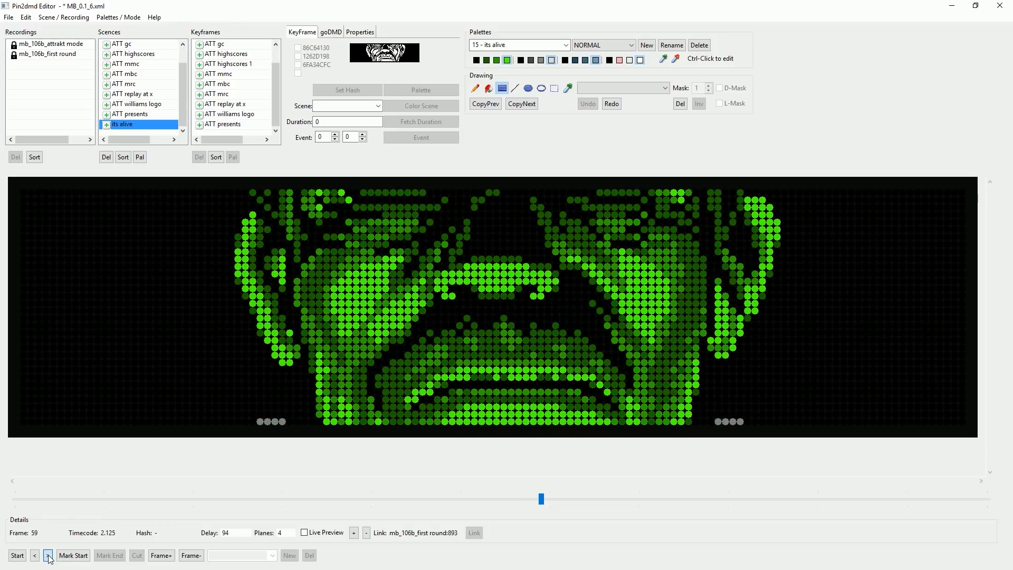
Apply frame 59's colours to frame 58 and compare its bolts with those on frame 57.
left_click(34, 556)
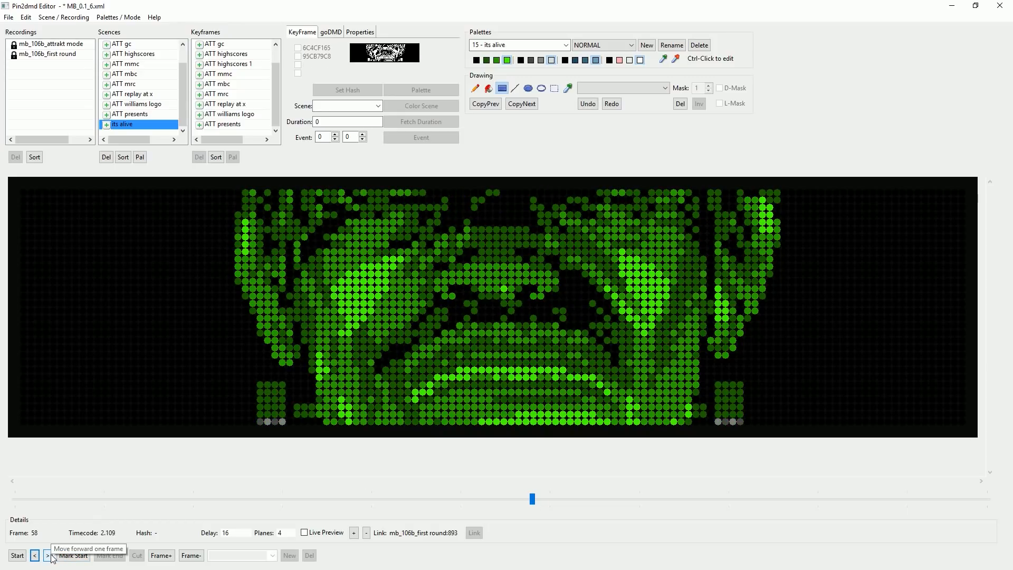
left_click(35, 556)
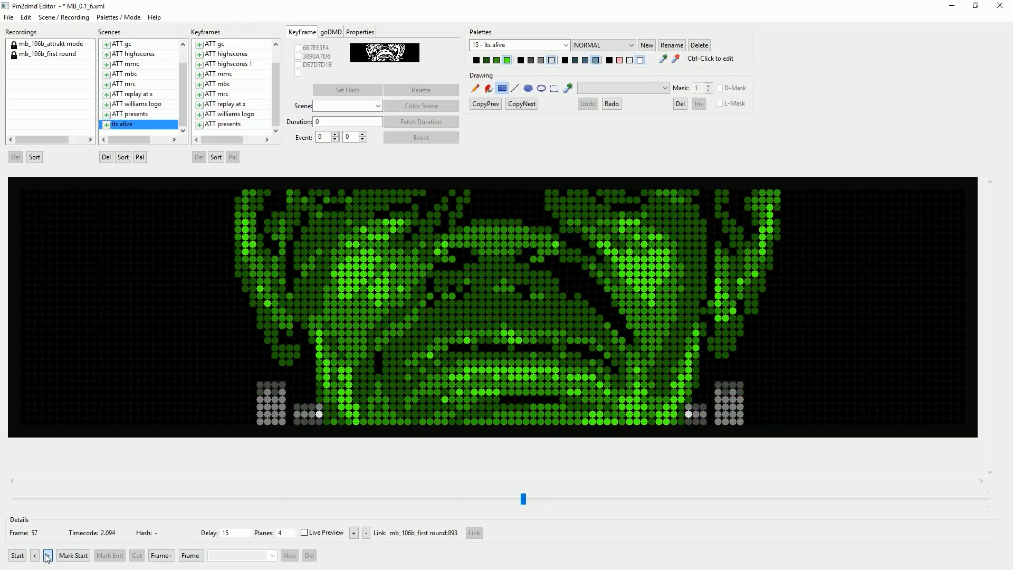
left_click(48, 556)
left_click(48, 556)
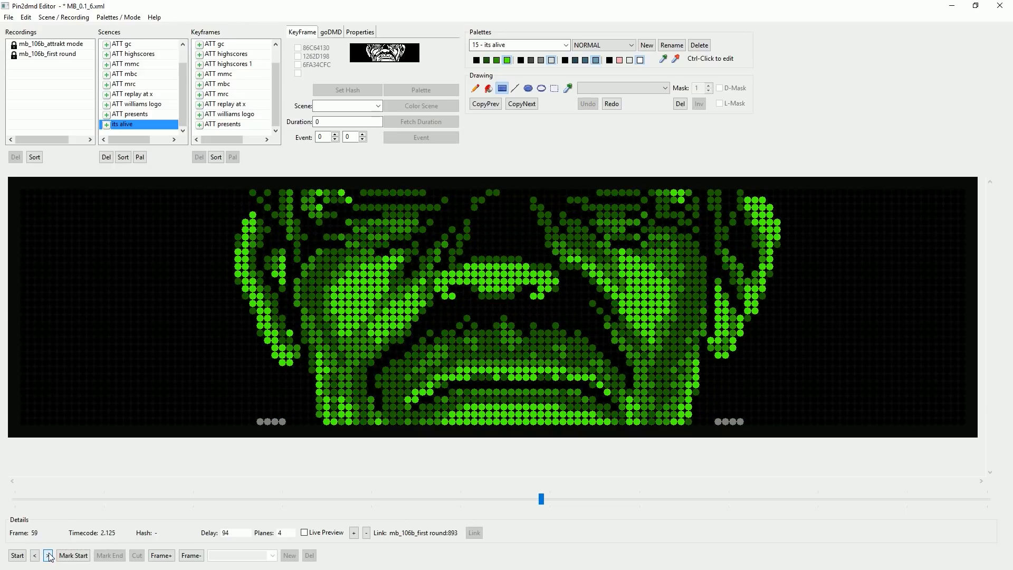
View the ATT mrc scene and return to frame 60 of the its alive scene.
left_click(48, 556)
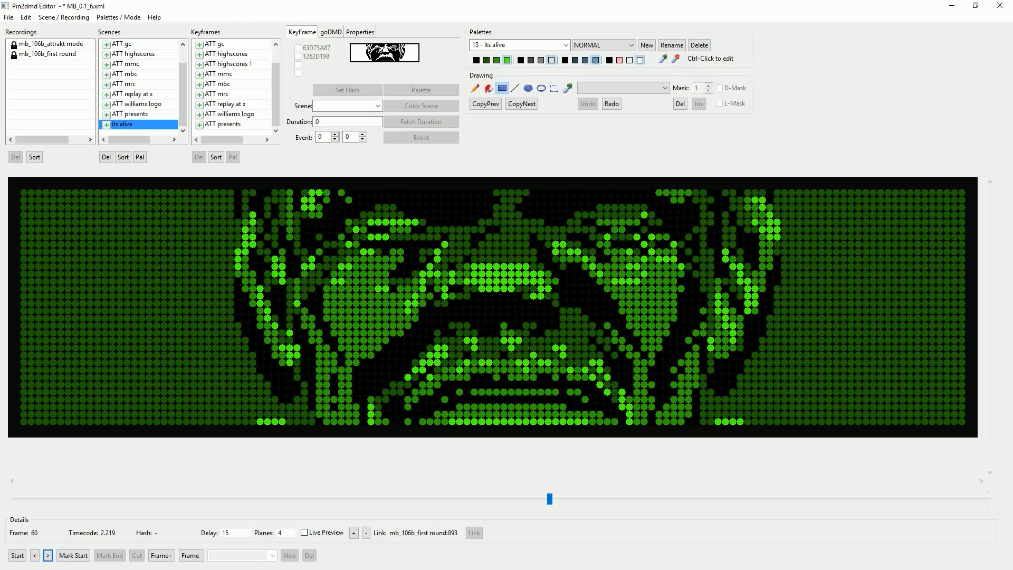
left_click(159, 85)
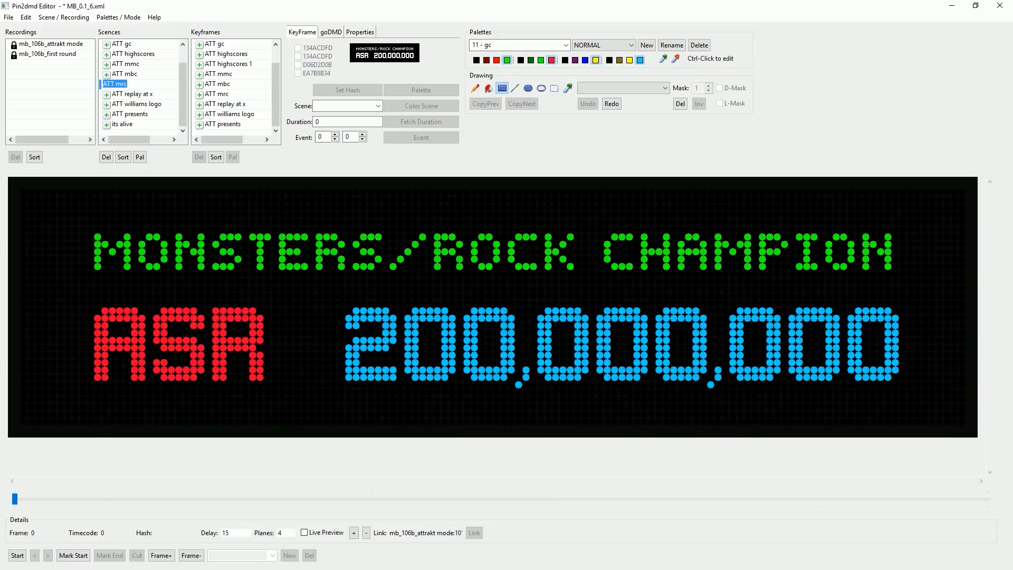
left_click(132, 124)
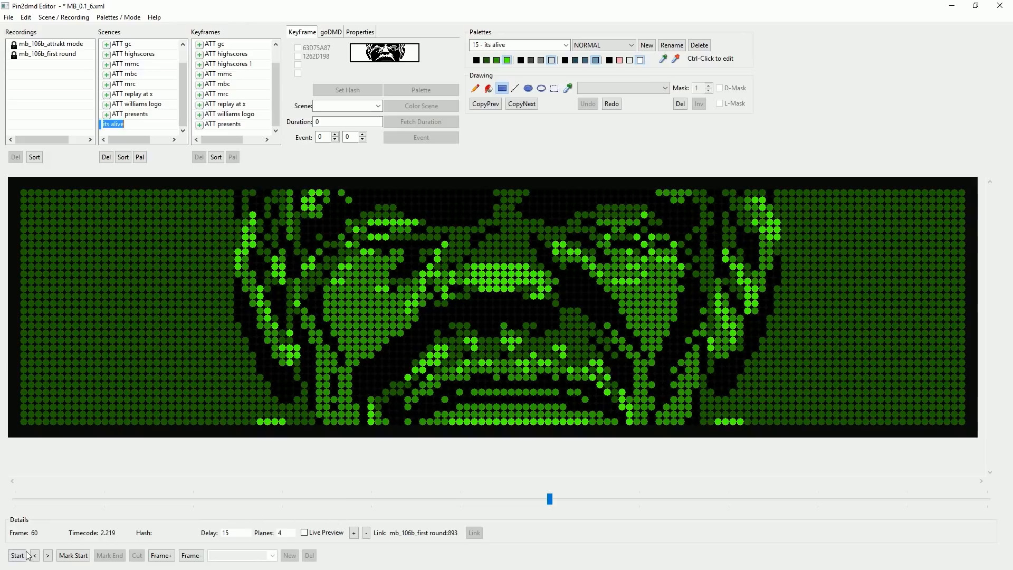
Step back and forth through frames 60 to 68 to check the colours of the head and flash frames.
left_click(48, 556)
left_click(49, 556)
left_click(48, 556)
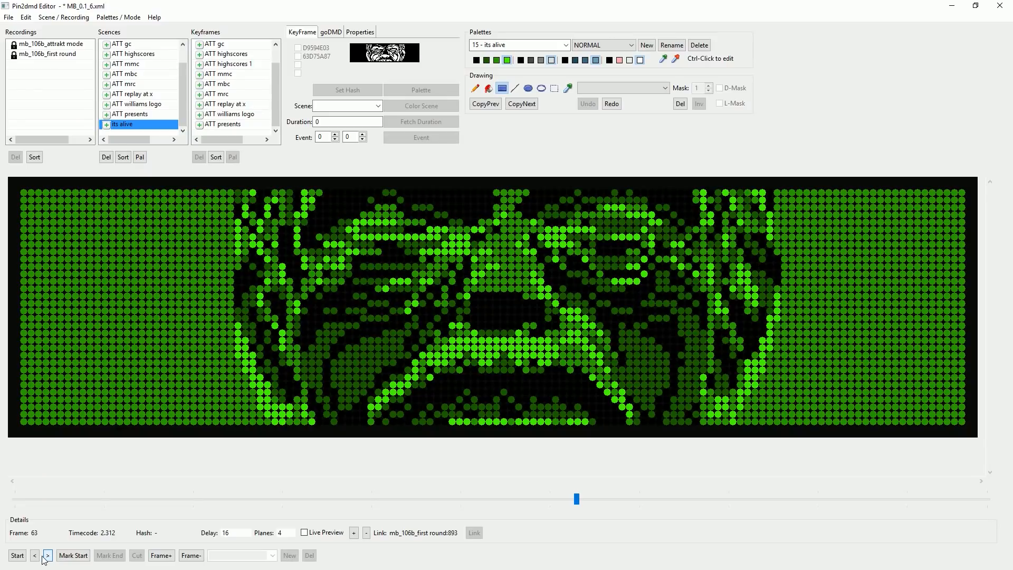
left_click(35, 555)
left_click(35, 556)
left_click(36, 557)
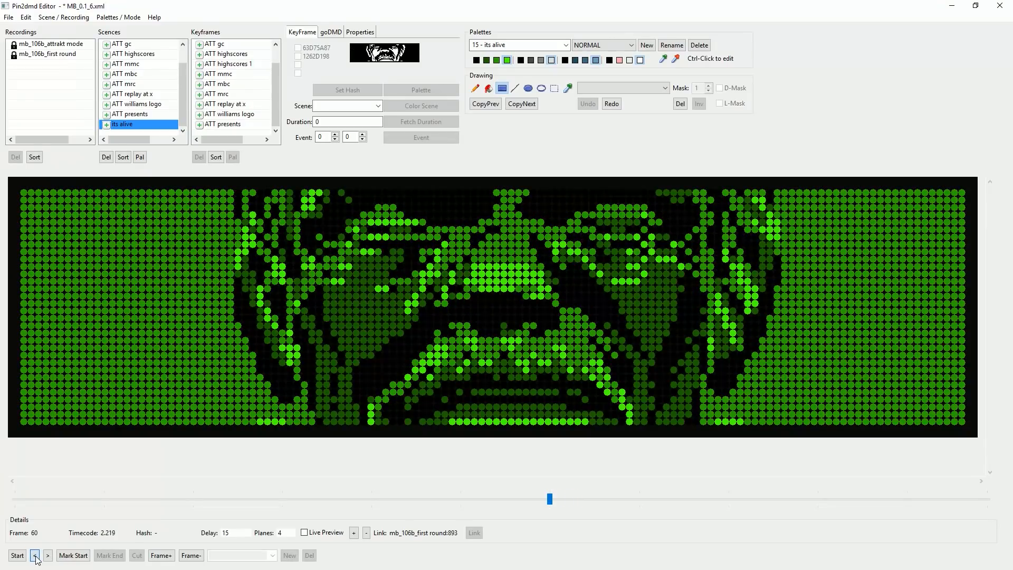
left_click(50, 558)
left_click(50, 557)
left_click(50, 557)
left_click(48, 557)
left_click(48, 556)
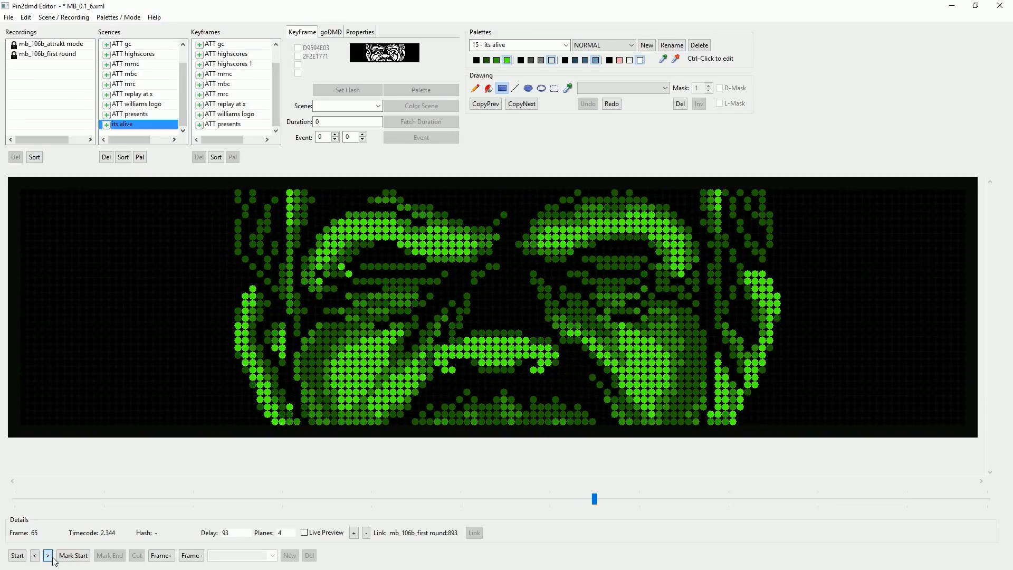
left_click(49, 556)
left_click(59, 557)
left_click(48, 556)
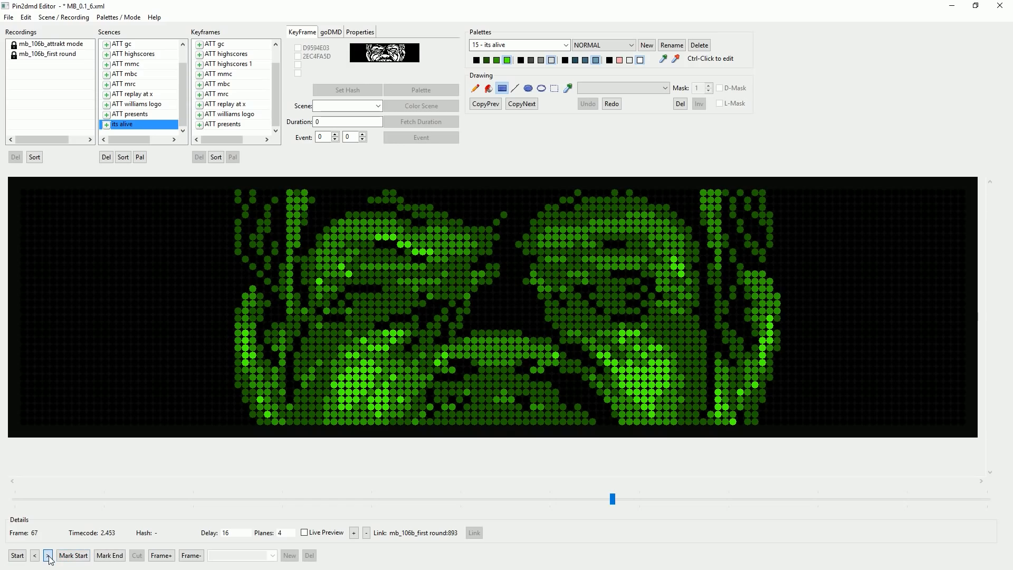
left_click(48, 557)
Jump ahead to the opening eyes around frame 77 and check the frames next to it.
left_click_drag(621, 499, 692, 568)
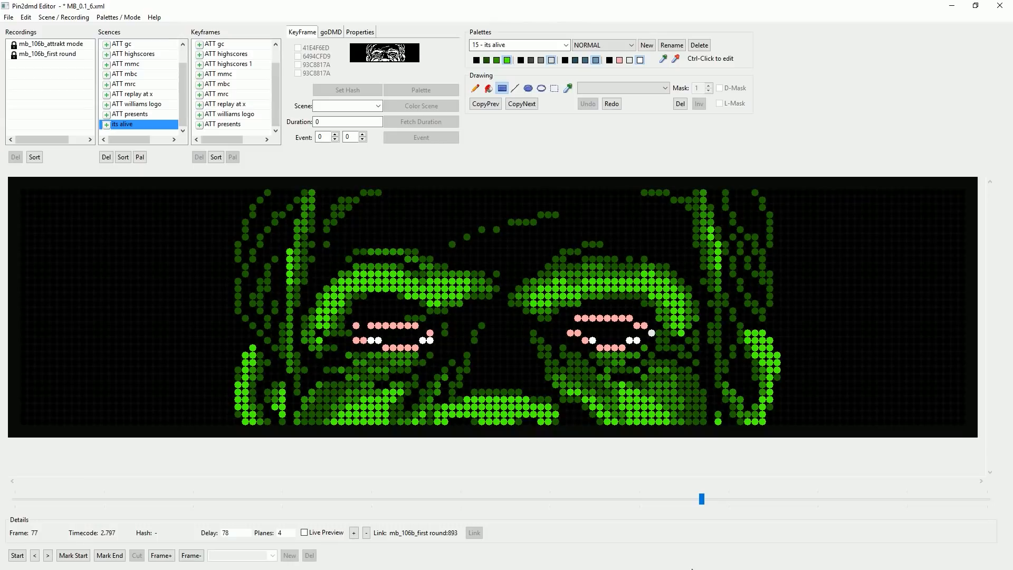
left_click(48, 557)
left_click(36, 557)
left_click(36, 556)
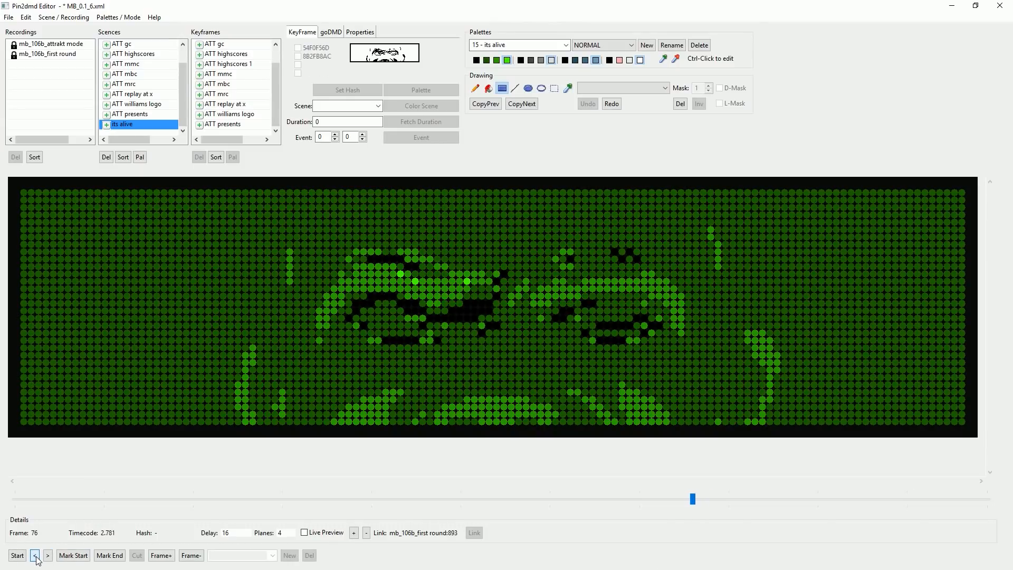
Apply frame 77's pink and white eye colours to frame 78.
left_click(48, 557)
left_click(48, 557)
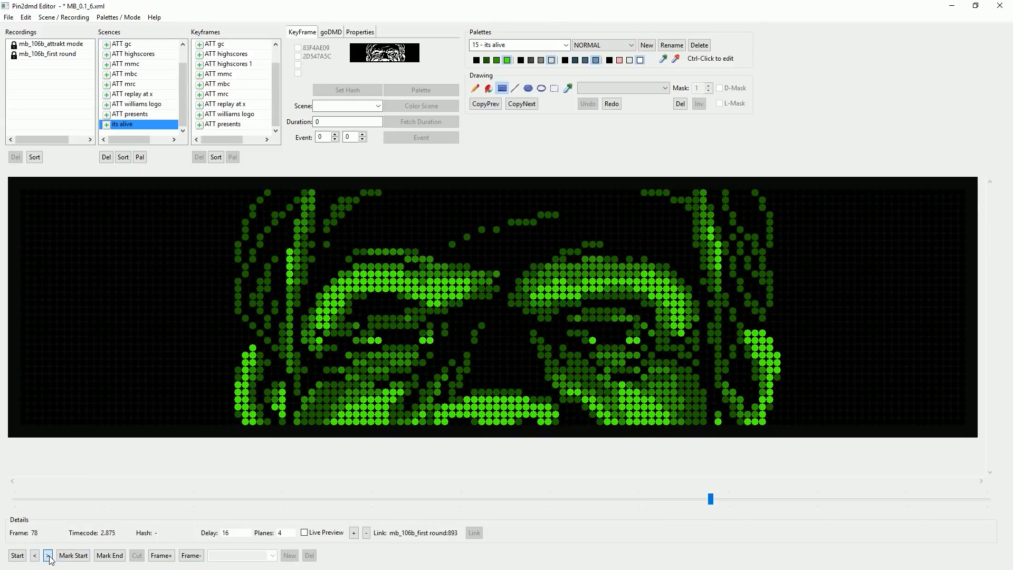
left_click(36, 556)
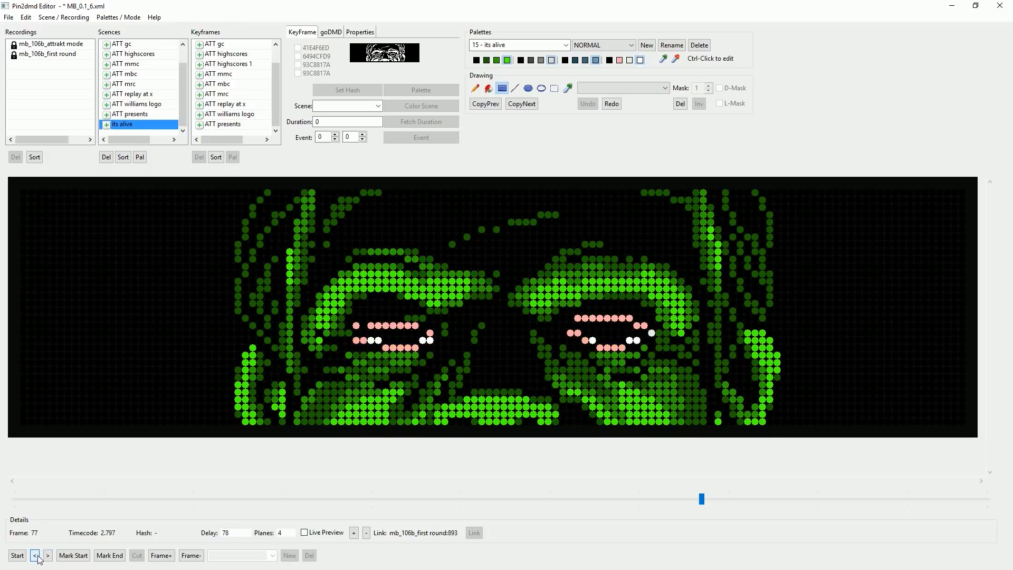
left_click(47, 556)
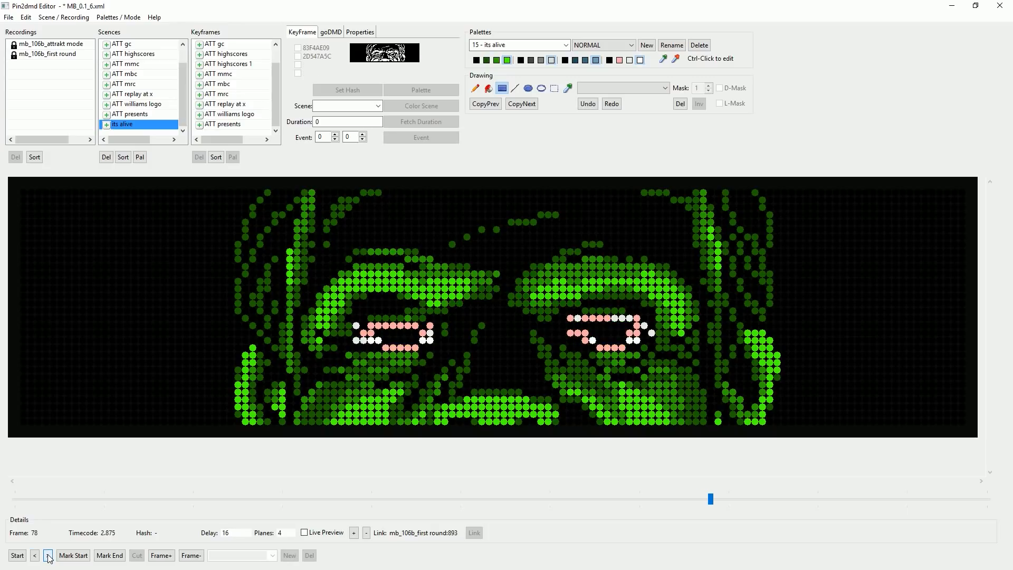
Apply frame 80's eye colours to the preceding frame 79.
left_click(48, 557)
left_click(48, 556)
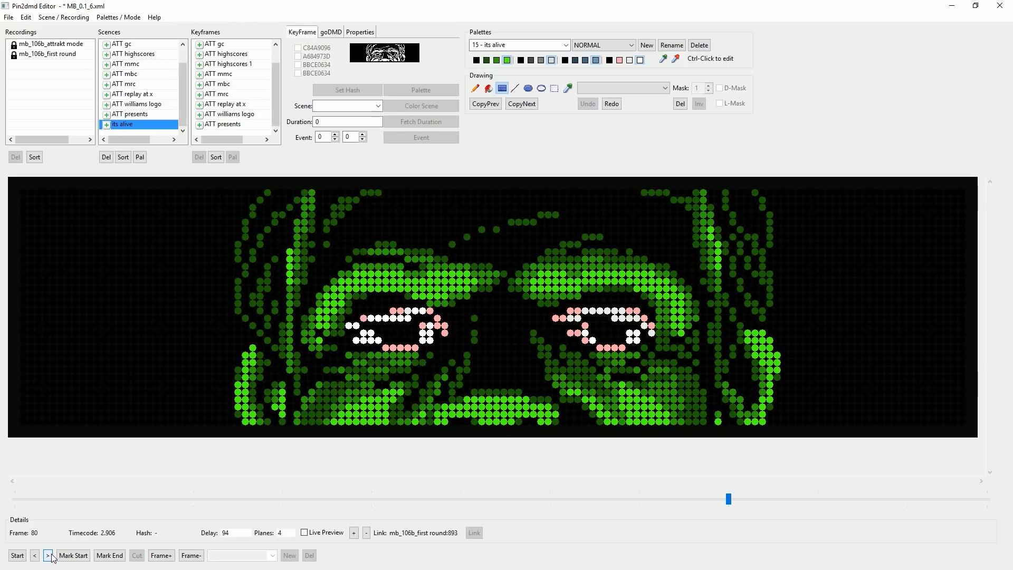
left_click(35, 555)
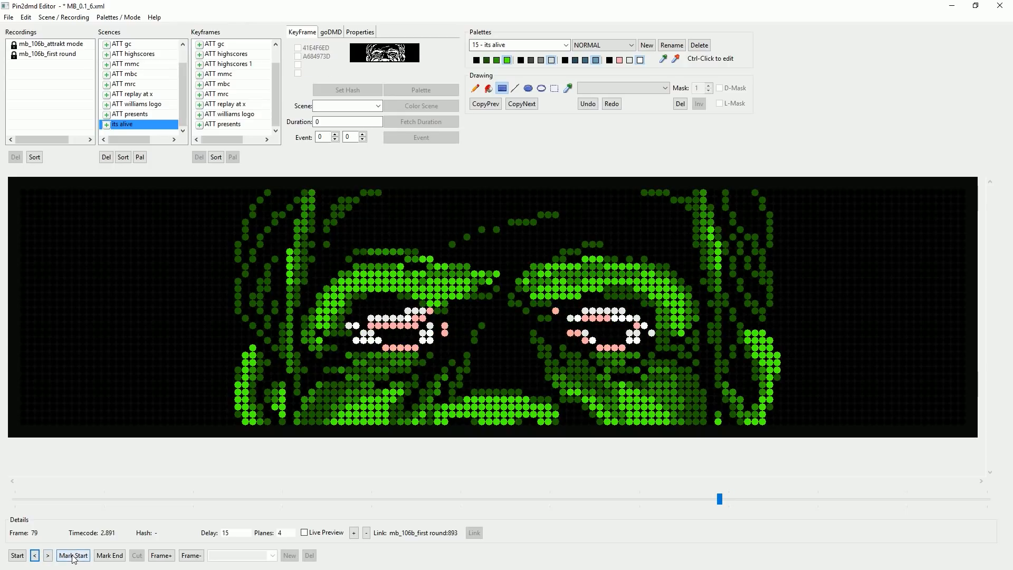
Look through frames 81 to 83 and apply frame 80's eye colours to frame 81.
left_click(48, 556)
left_click(49, 555)
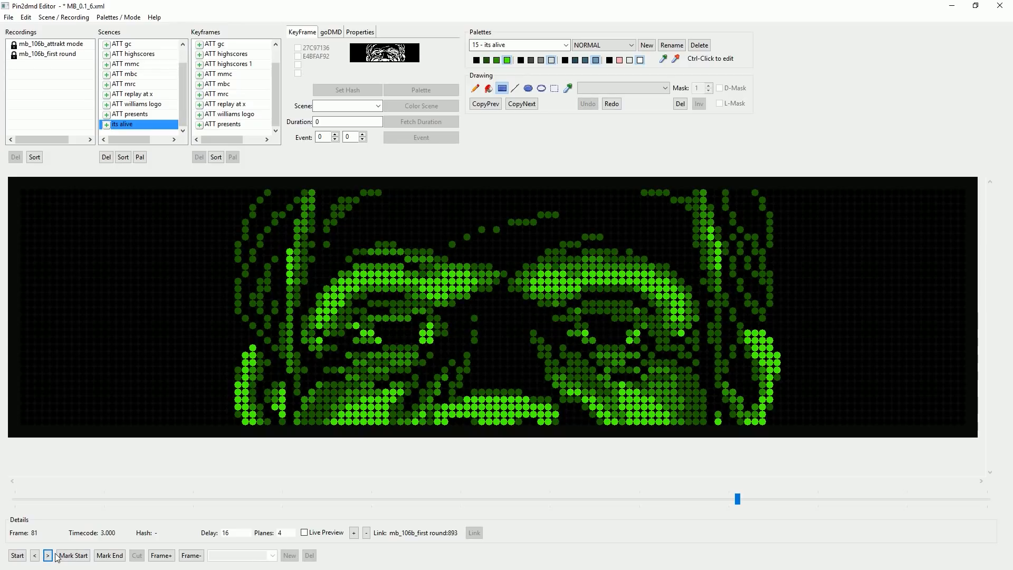
left_click(48, 556)
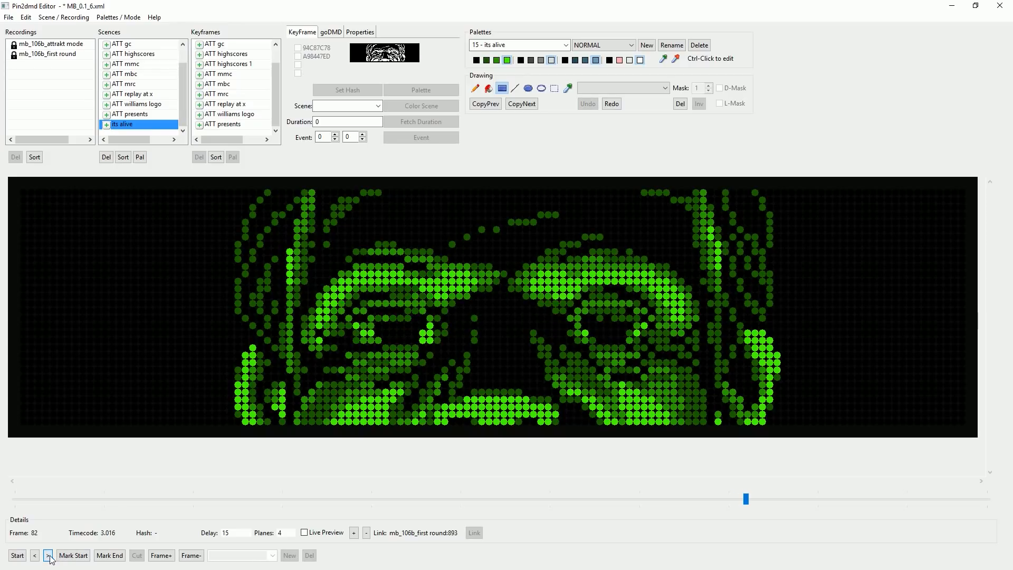
left_click(49, 555)
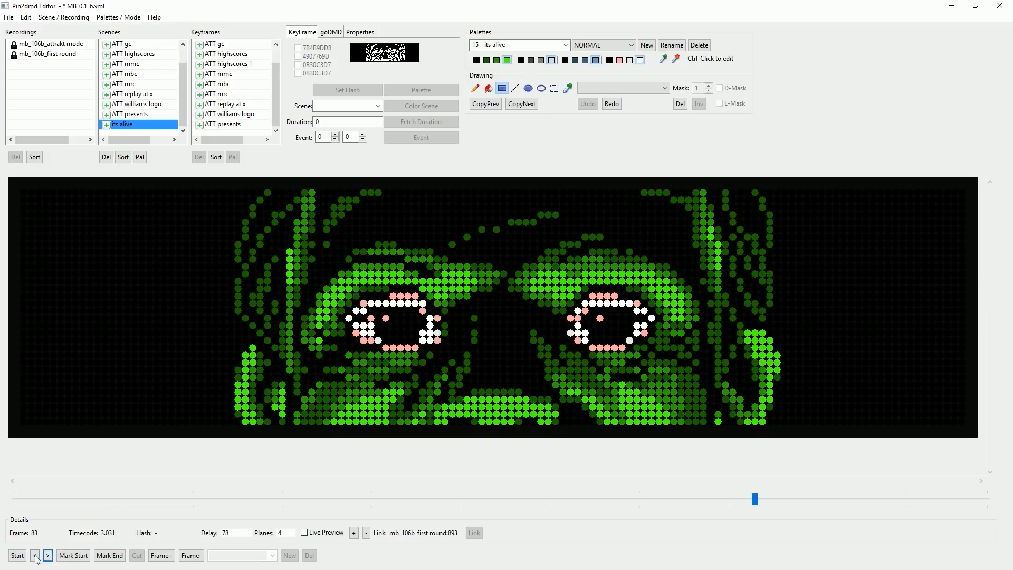
left_click(35, 557)
left_click(34, 557)
left_click(35, 557)
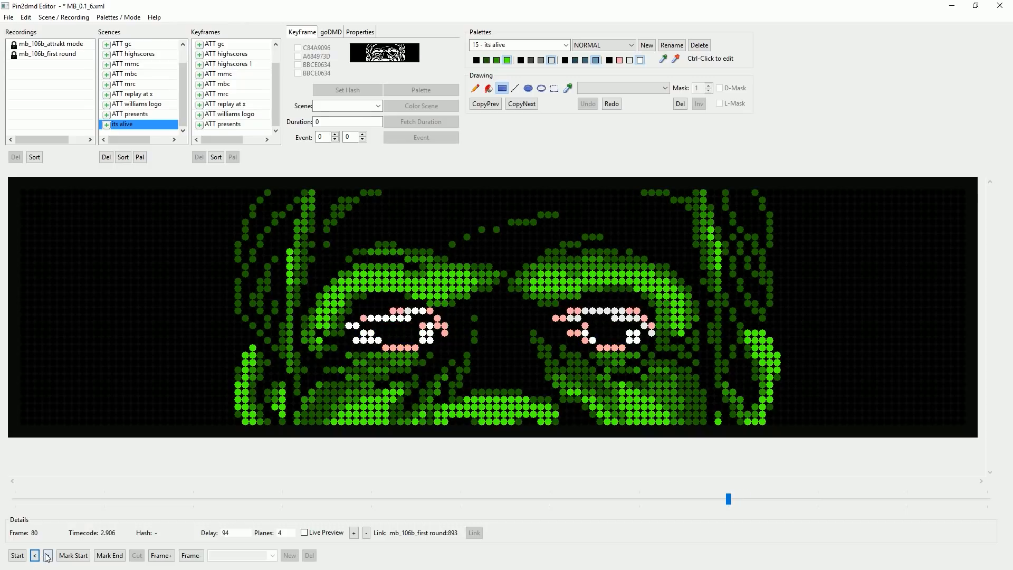
left_click(48, 556)
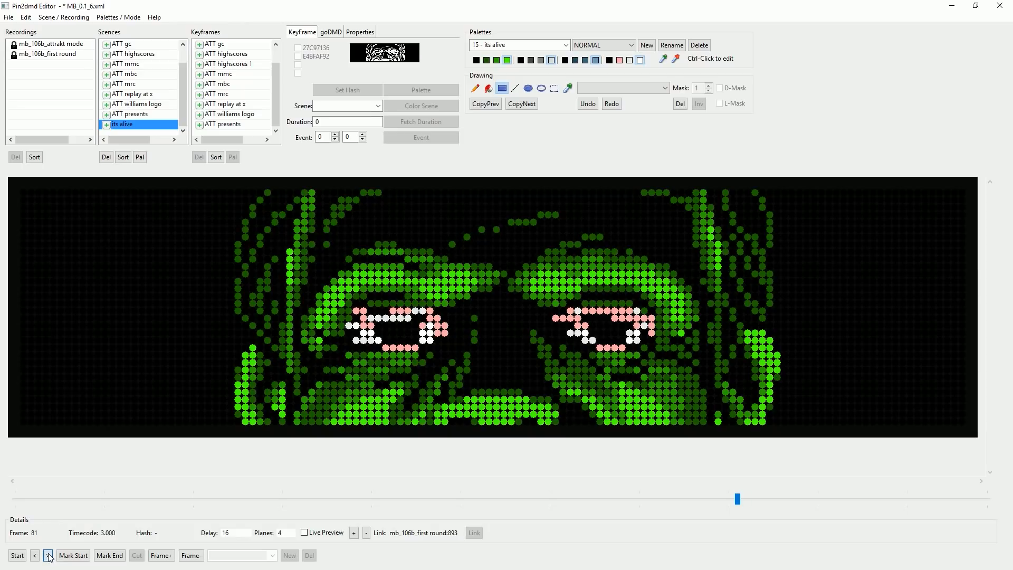
Apply frame 83's eye colours to frame 82 and recheck frames 80 to 83.
left_click(49, 556)
left_click(49, 556)
left_click(35, 557)
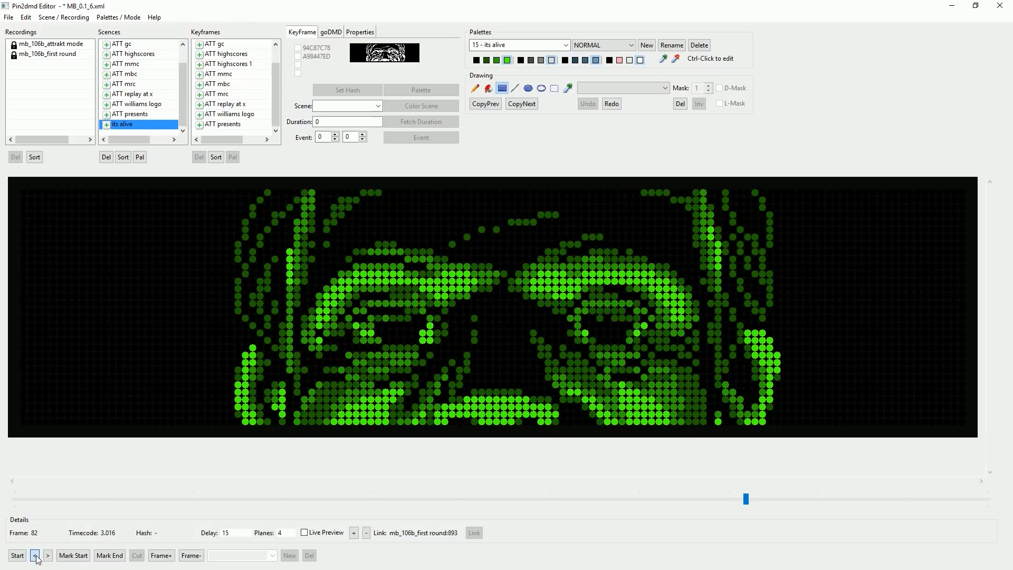
left_click(35, 556)
left_click(35, 557)
left_click(48, 556)
left_click(47, 555)
left_click(48, 556)
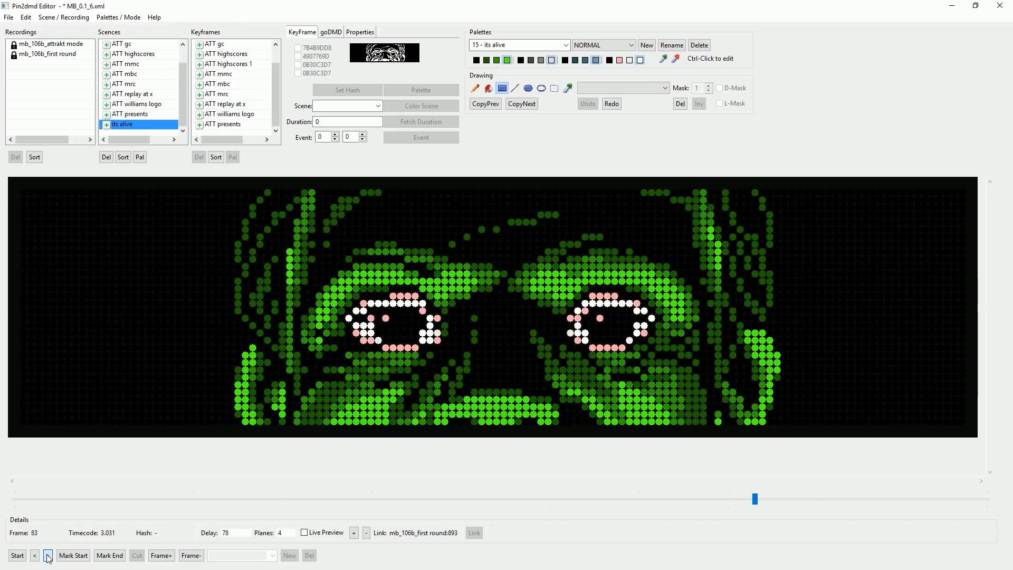
Apply frame 86's eye colours to frame 85.
left_click(48, 556)
left_click(48, 557)
left_click(48, 555)
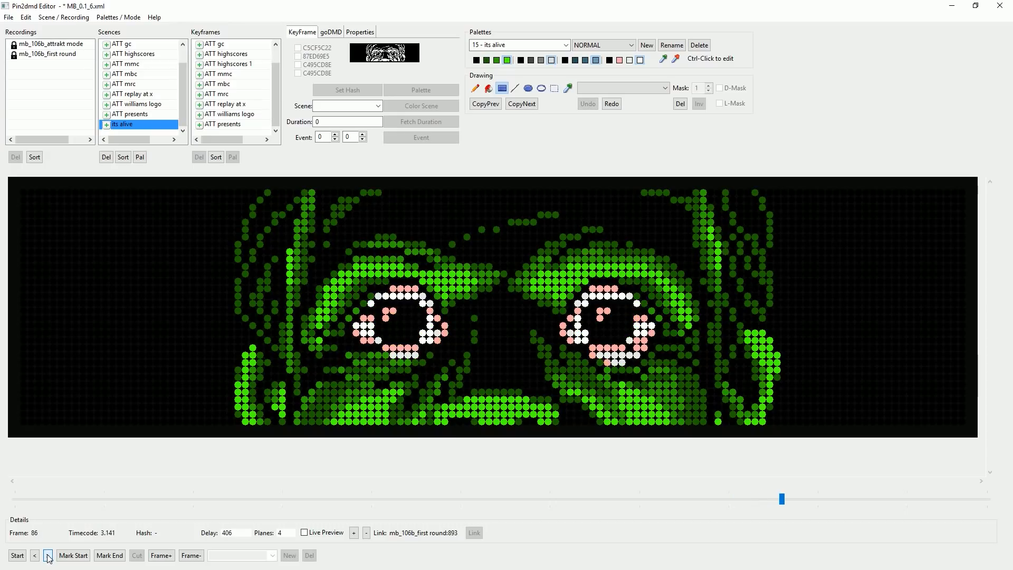
left_click(36, 556)
key("ctrl+v")
Flood-fill the inside of both eyes white on bright green frame 89.
left_click(48, 556)
left_click(48, 555)
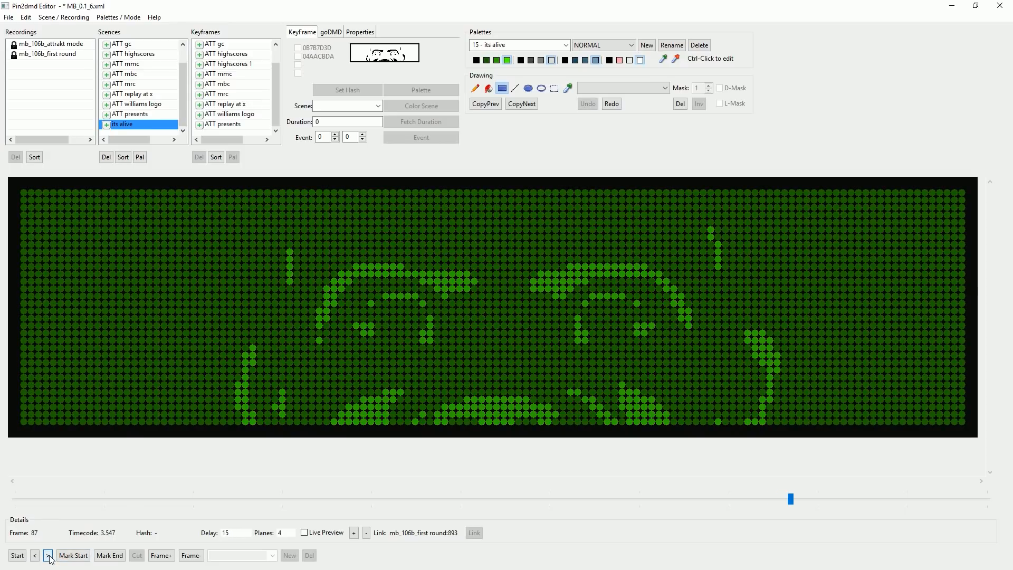
left_click(48, 556)
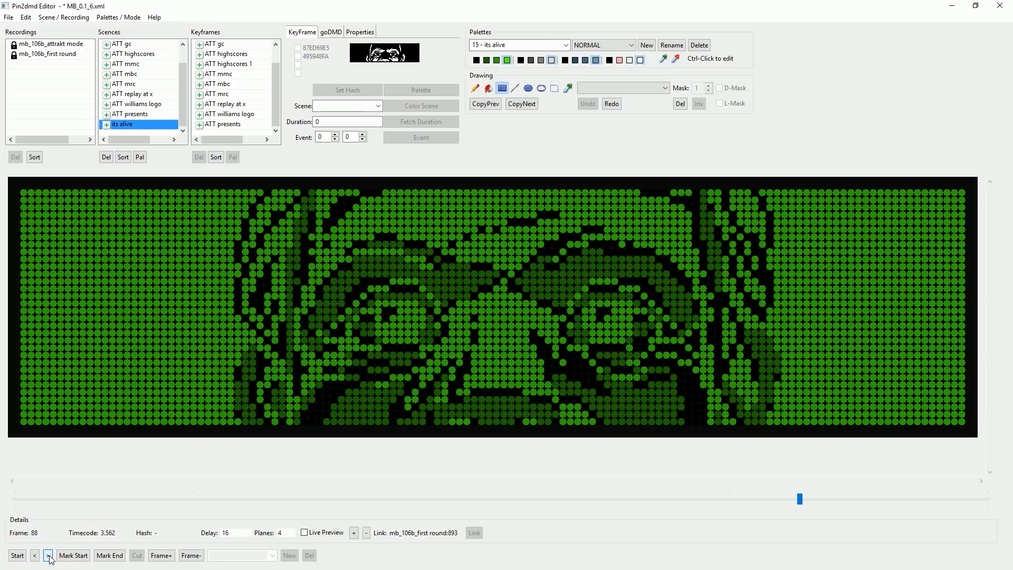
left_click(48, 556)
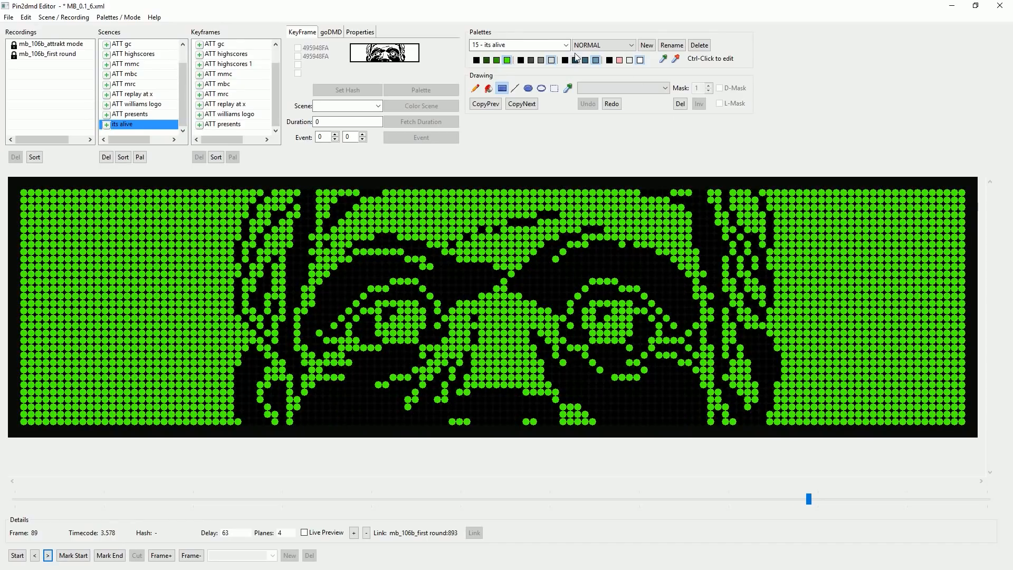
left_click(489, 88)
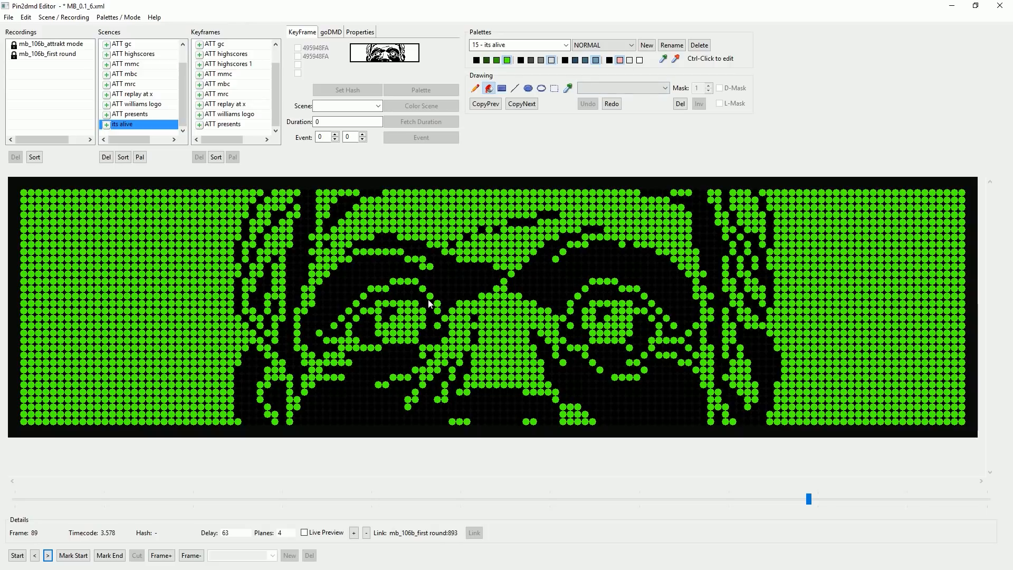
left_click(415, 327)
left_click(621, 327)
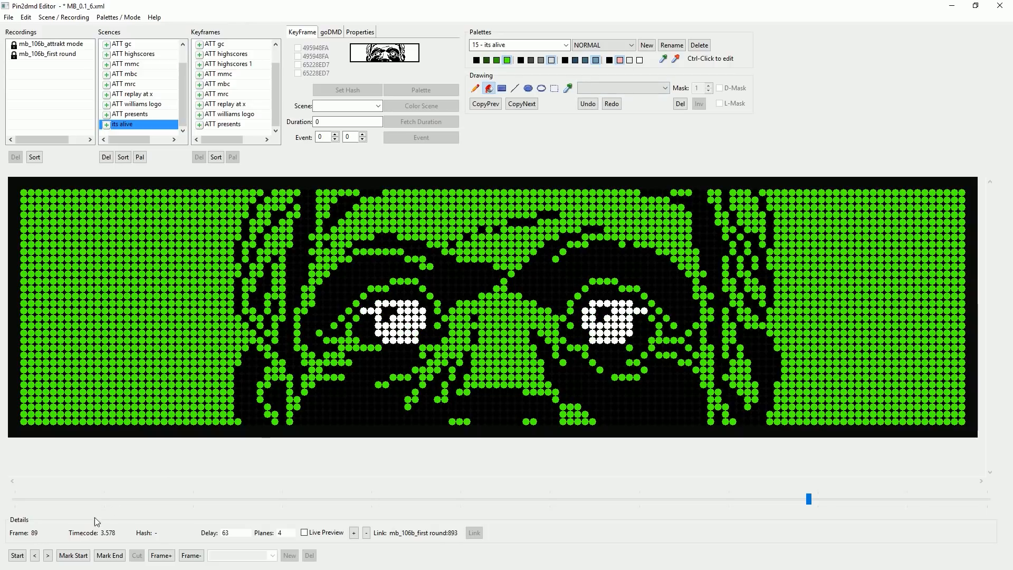
Apply frame 89's white eyes to frame 90.
left_click(47, 555)
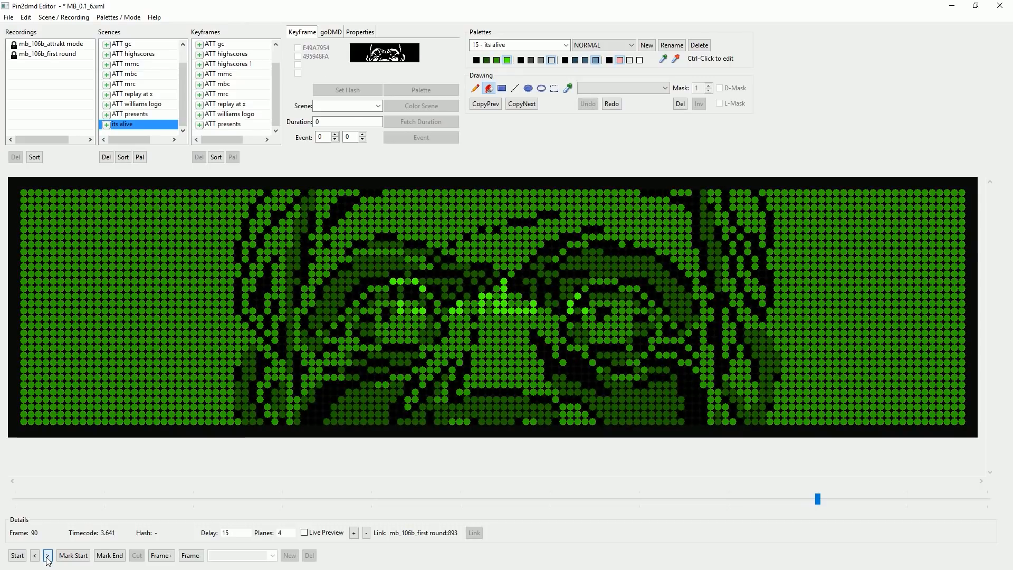
left_click(35, 556)
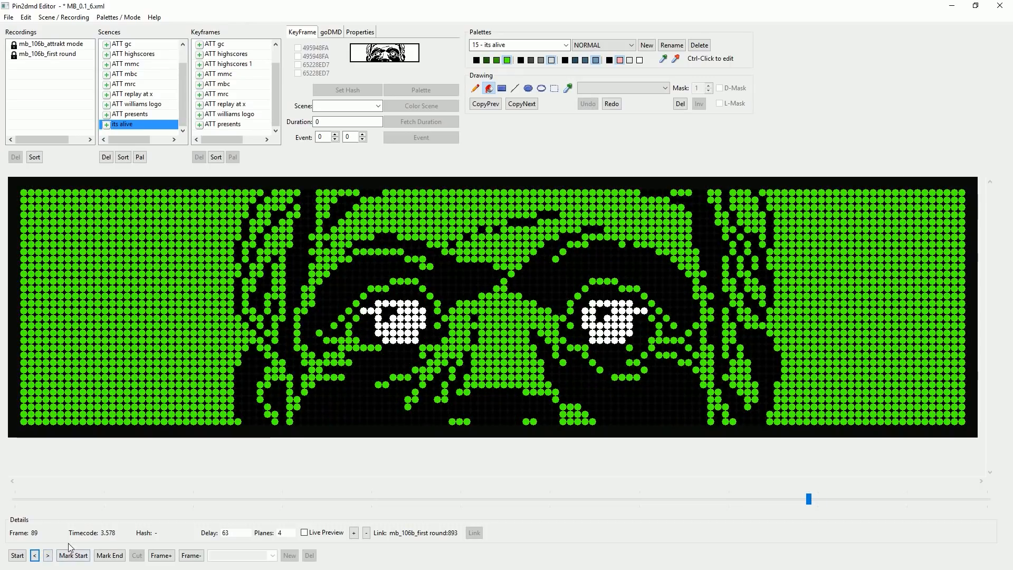
left_click(48, 555)
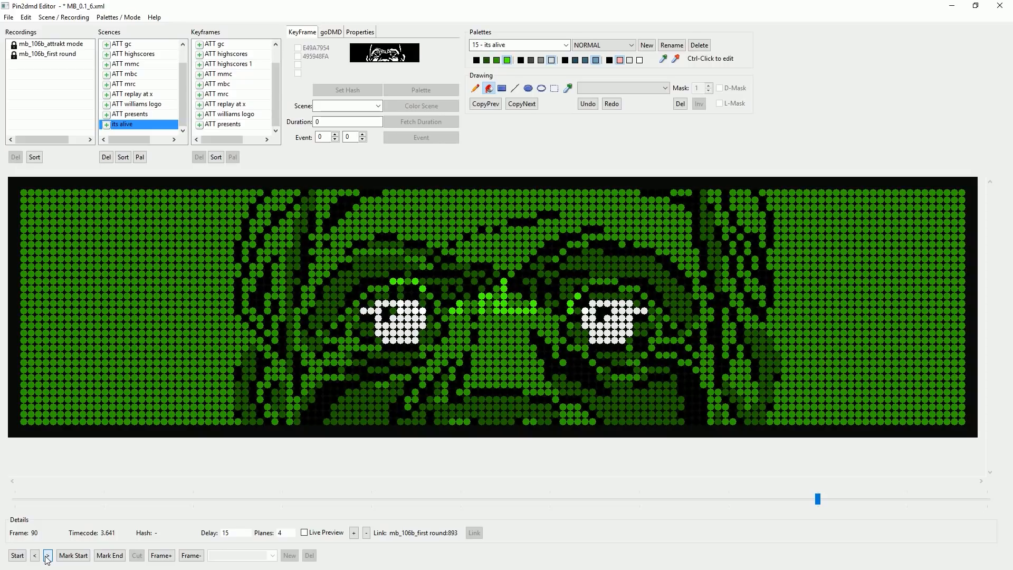
Apply the same white eyes to frame 88 and recheck frames 87 to 90.
left_click(48, 556)
left_click(35, 555)
left_click(35, 555)
left_click(35, 556)
key("ctrl+v")
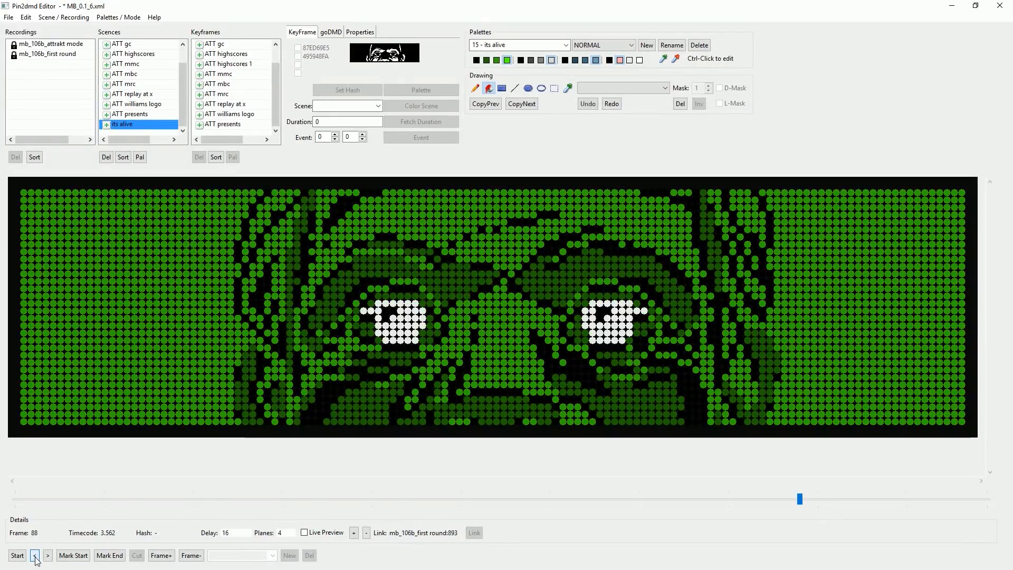
left_click(34, 555)
left_click(48, 556)
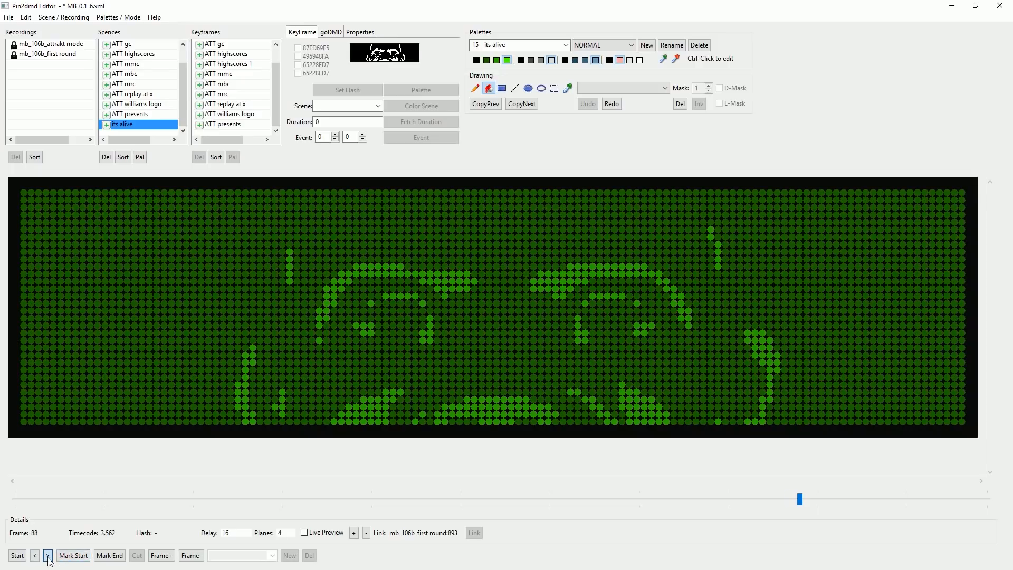
left_click(47, 556)
left_click(47, 555)
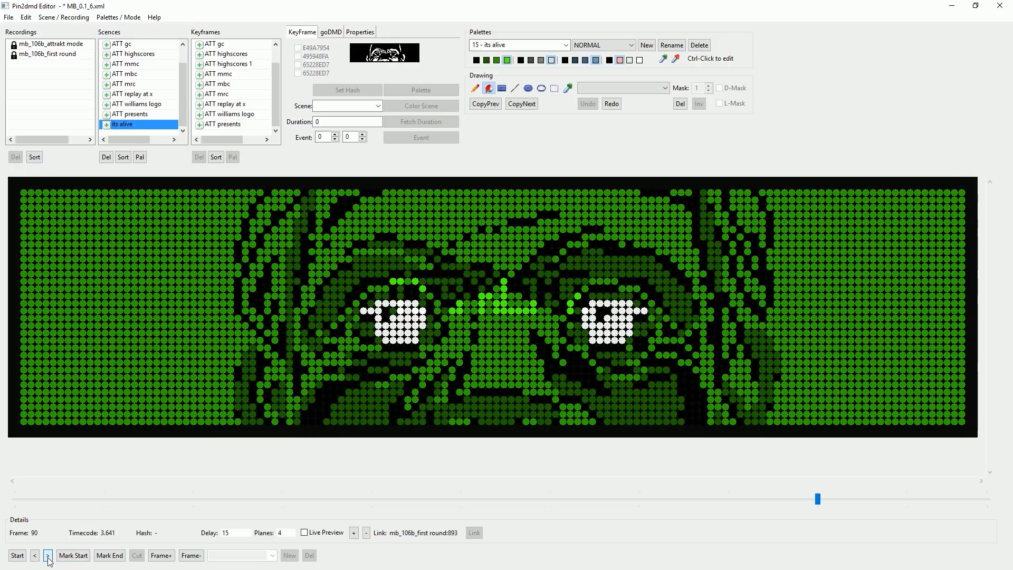
Recolour the word ITS on frame 91 in grey shades using filled rectangles.
left_click(48, 555)
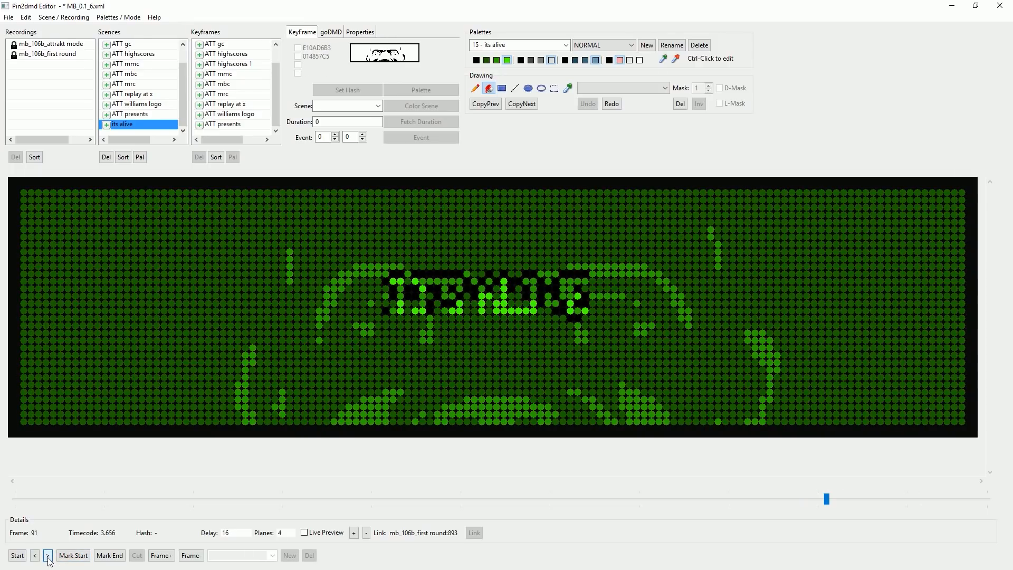
left_click(502, 89)
left_click_drag(394, 283, 460, 281)
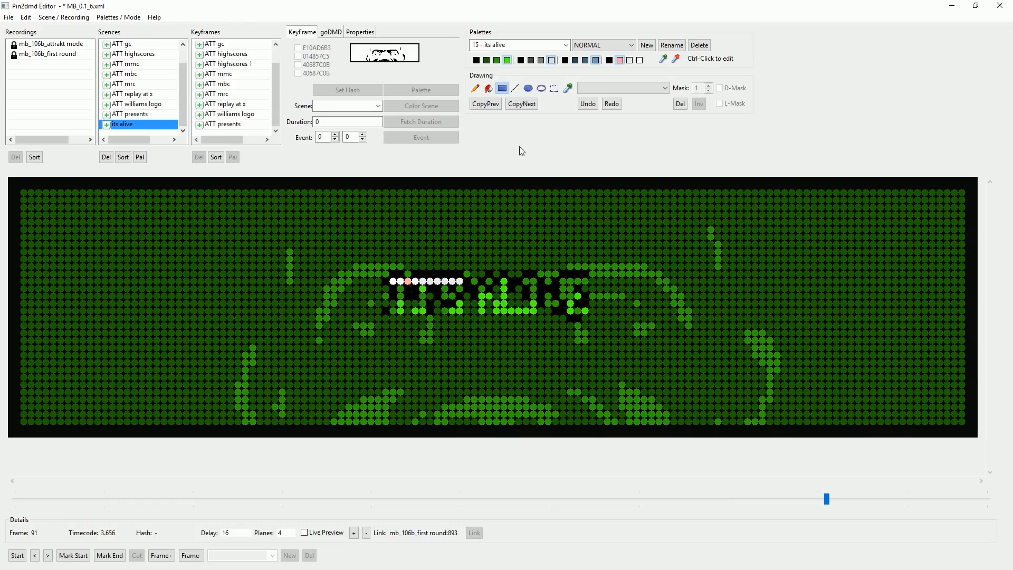
left_click_drag(393, 280, 460, 281)
left_click_drag(400, 289, 400, 300)
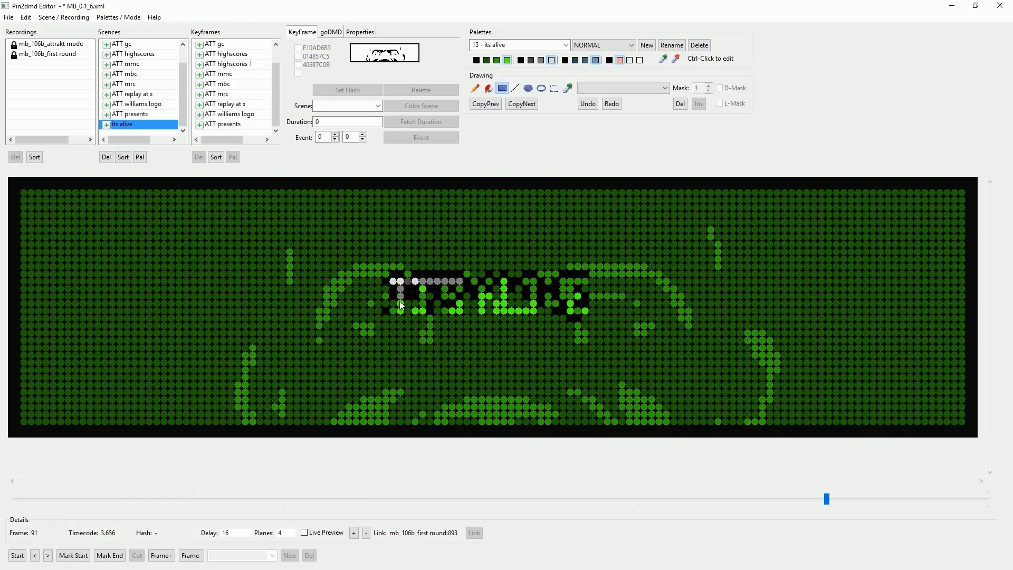
left_click(395, 311)
mouse_move(423, 307)
left_mouse_down()
mouse_move(453, 296)
mouse_move(459, 311)
left_mouse_up()
left_click(460, 304)
Recolour the word ALIVE on frame 91 in grey shades, undoing the stray last rectangle and correcting its final letters.
mouse_move(482, 297)
left_mouse_down()
mouse_move(482, 309)
mouse_move(504, 296)
mouse_move(506, 311)
mouse_move(534, 310)
left_mouse_up()
left_click(489, 298)
mouse_move(541, 274)
left_mouse_down()
mouse_move(556, 303)
mouse_move(590, 311)
left_mouse_up()
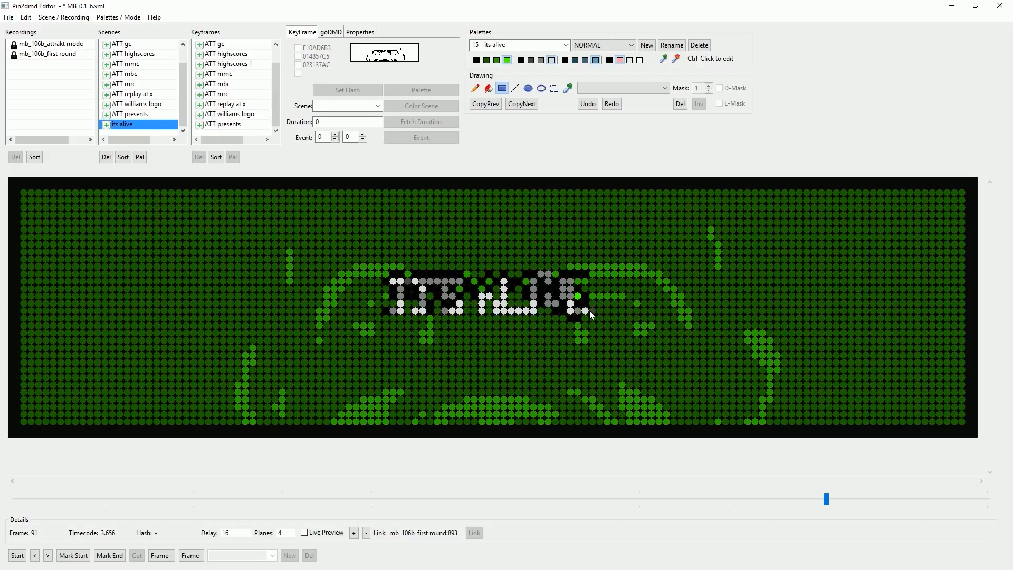
left_click(588, 104)
left_click(580, 281)
left_click(556, 274)
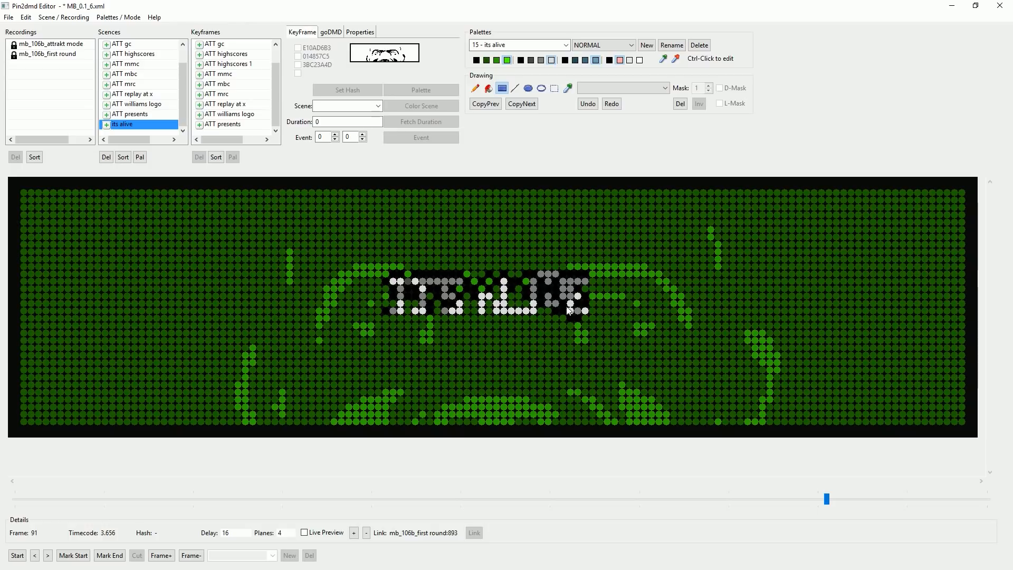
Compare the lettering on frames 91 to 93 and apply frame 92's colours to frame 93.
left_click(50, 559)
left_click(35, 558)
left_click(48, 557)
left_click(48, 556)
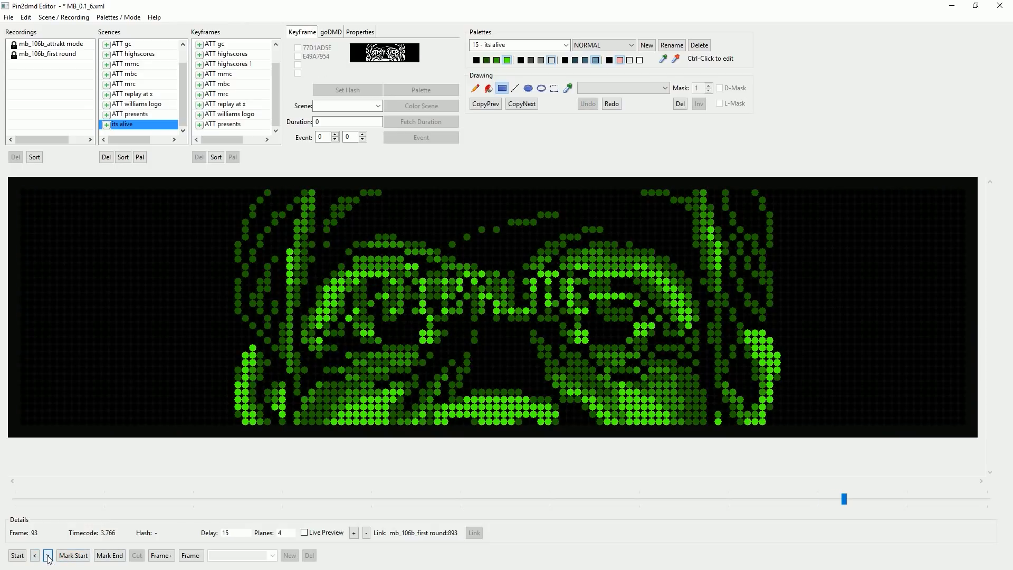
left_click(35, 556)
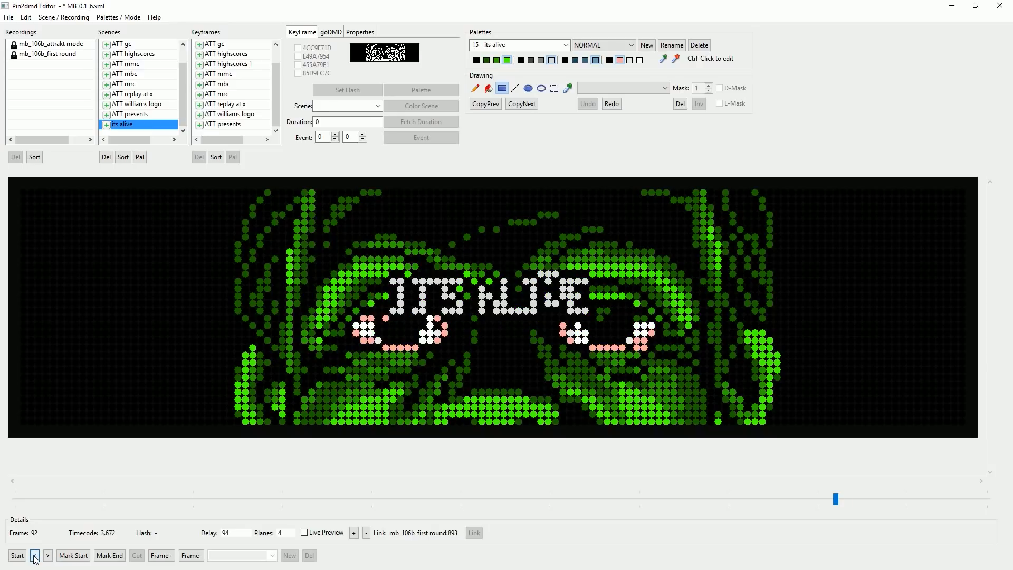
left_click(49, 557)
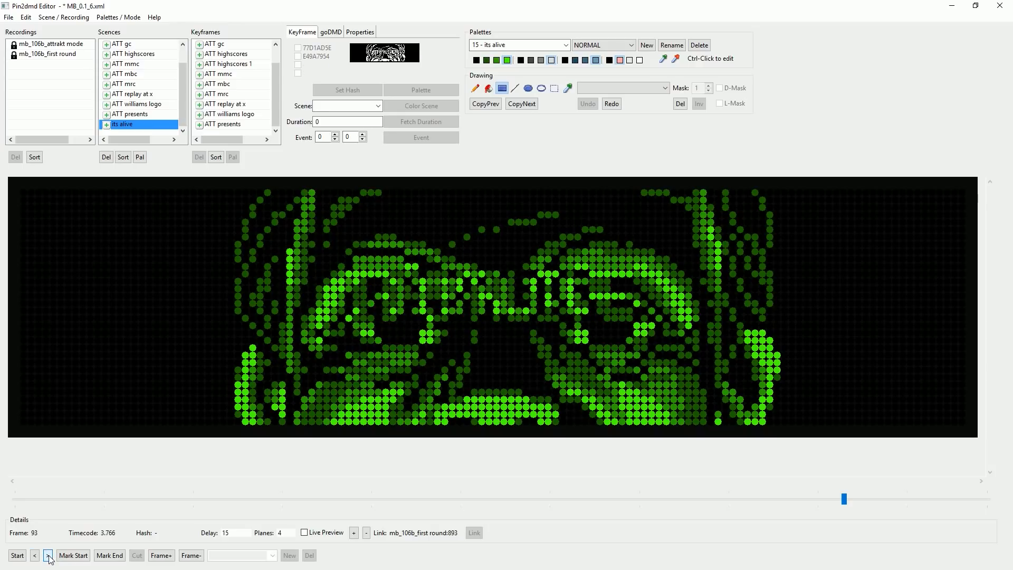
key("ctrl+v")
Apply frame 95's lettering and eye colours to frames 94 and 96.
left_click(48, 556)
left_click(48, 556)
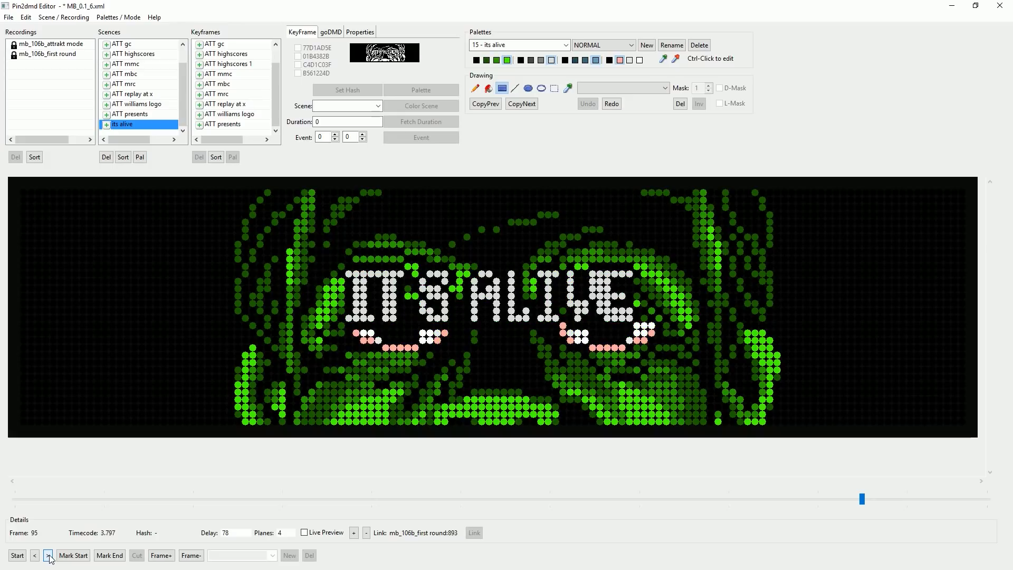
left_click(35, 556)
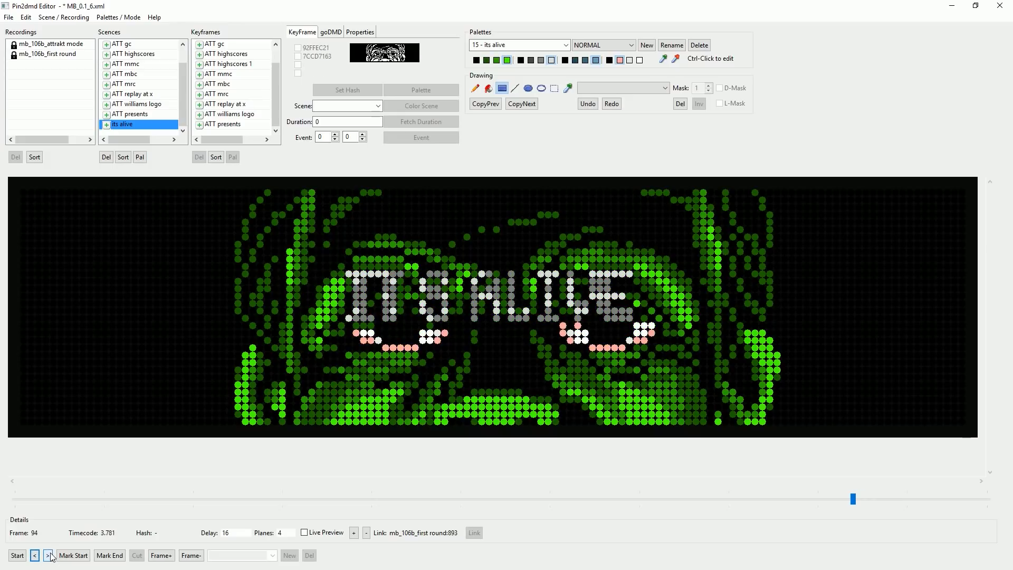
left_click(48, 556)
left_click(48, 556)
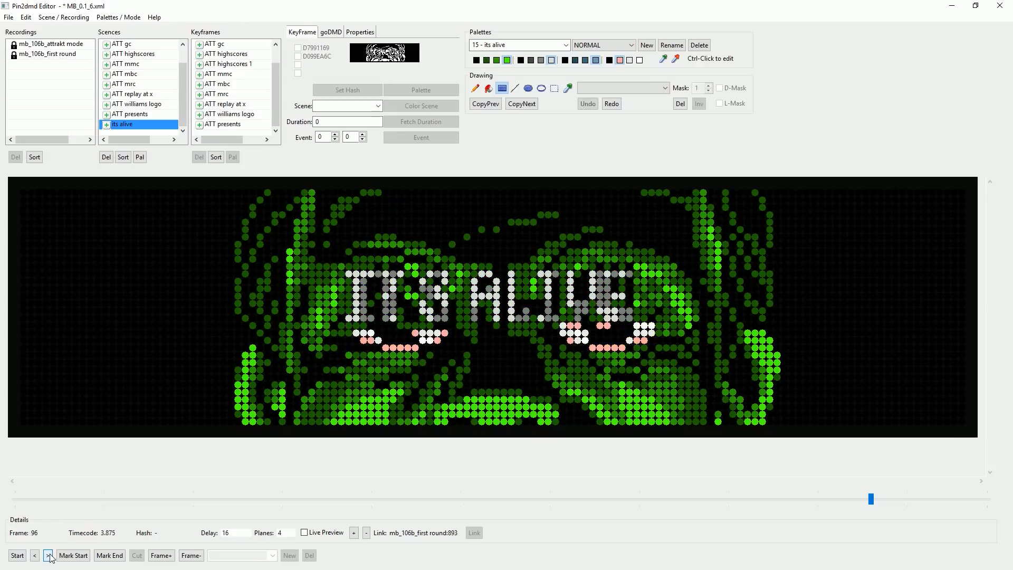
Apply frame 98's white and grey lettering colours to frames 97 and 99.
left_click(48, 556)
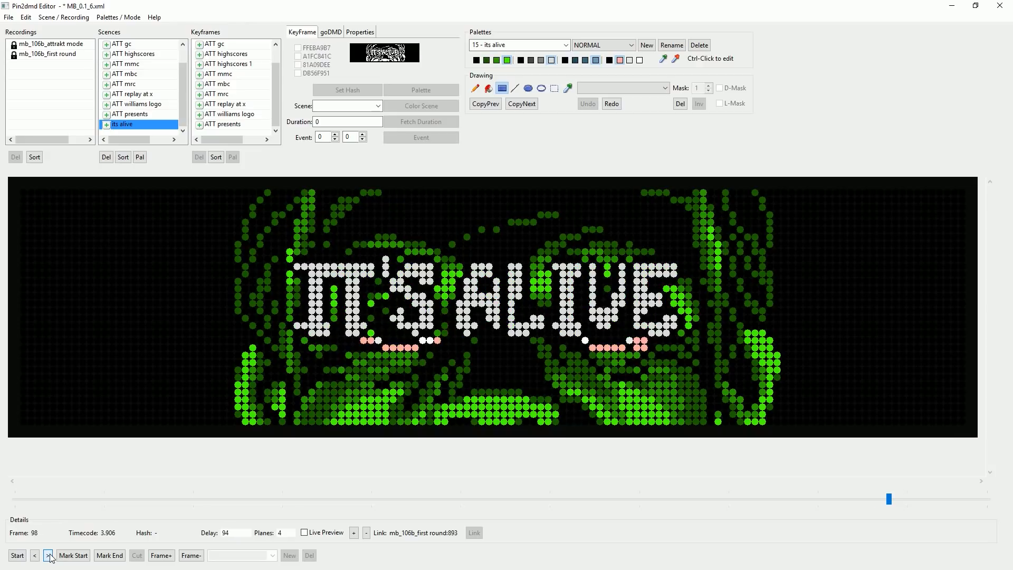
left_click(35, 555)
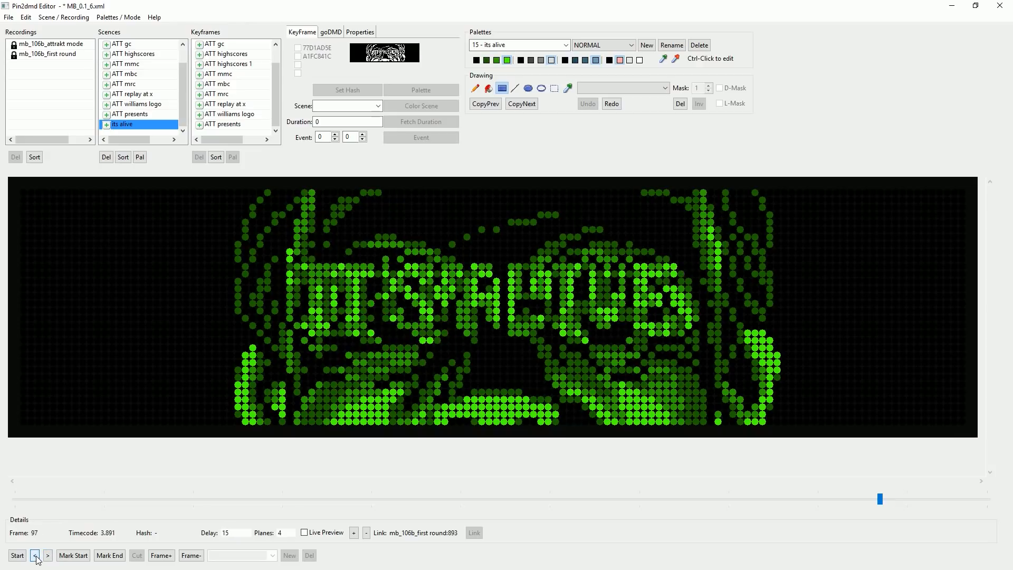
left_click(48, 556)
left_click(49, 555)
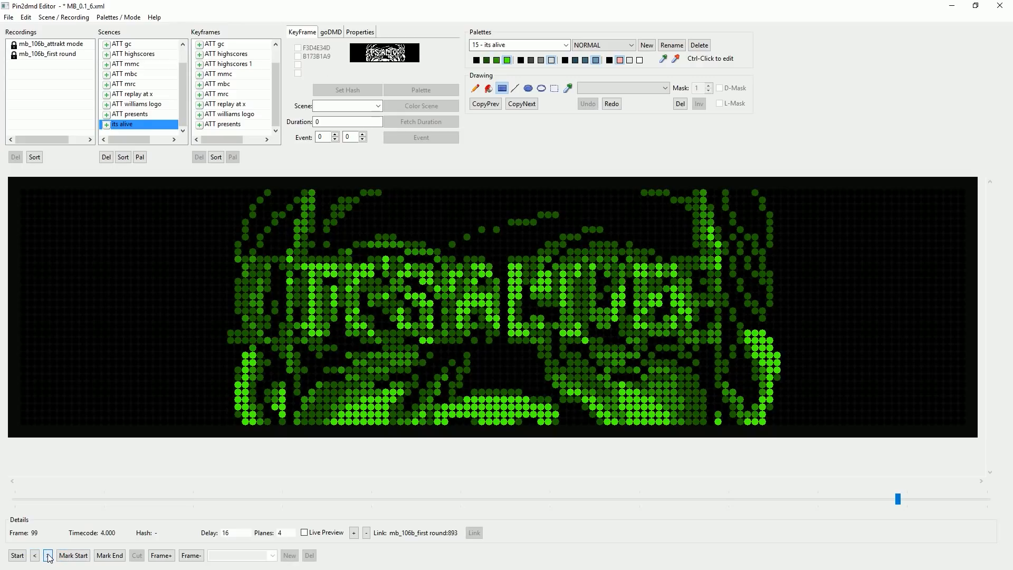
Apply frame 101's lettering colours to frames 100 and 102.
left_click(49, 555)
left_click(49, 556)
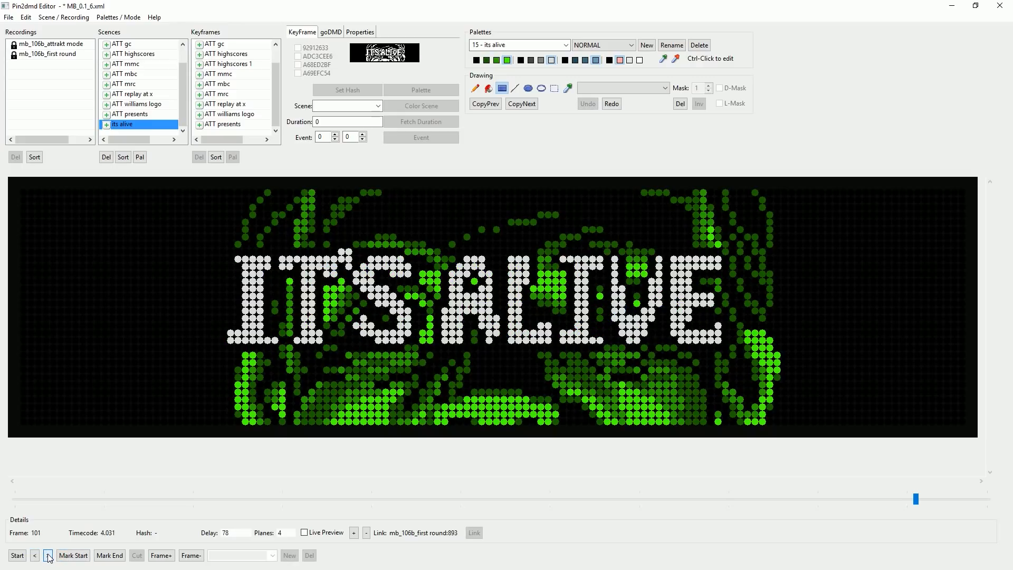
left_click(35, 556)
left_click(48, 556)
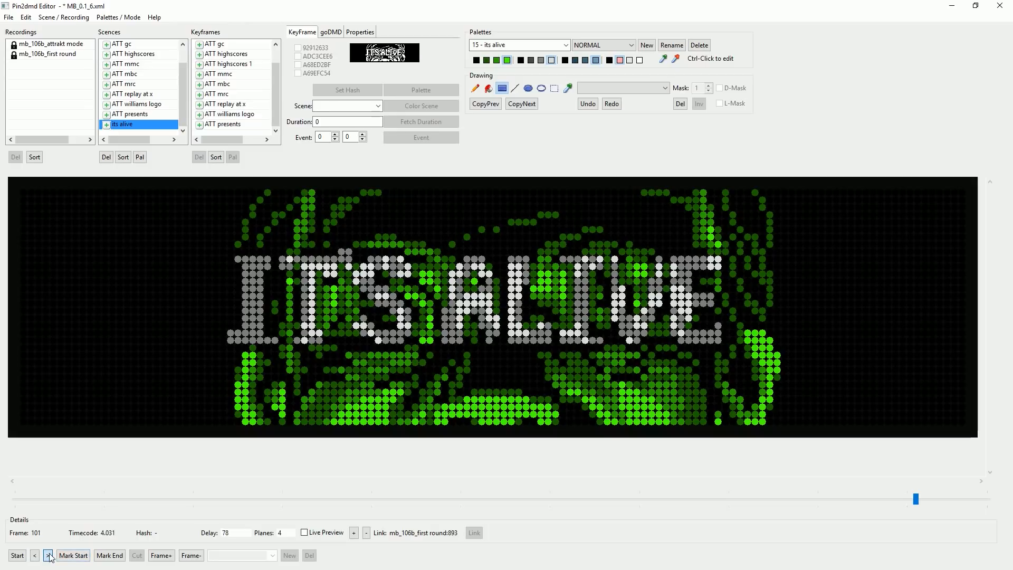
left_click(49, 556)
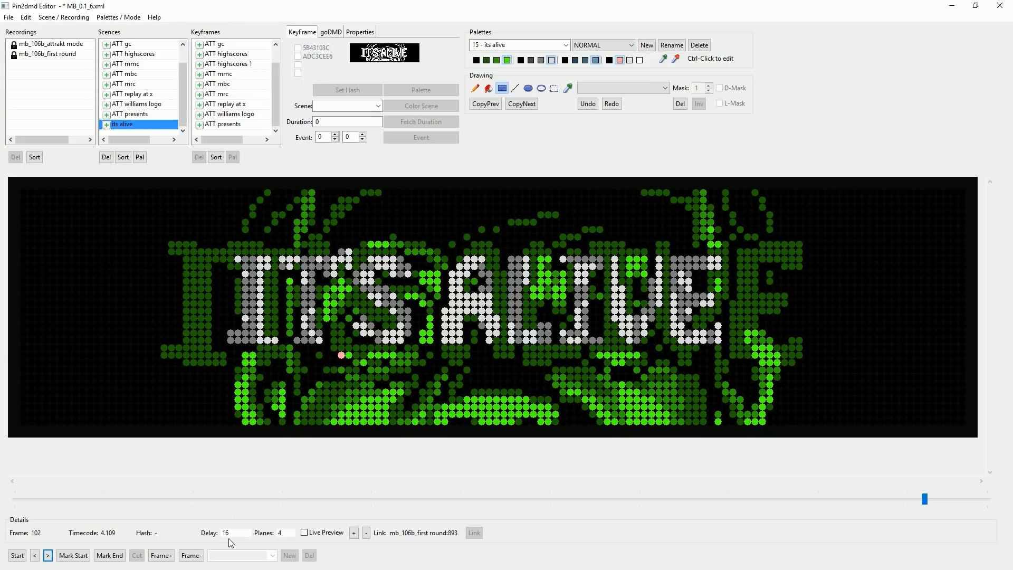
Apply frame 104's lettering colours to frames 103 and 102.
left_click(47, 556)
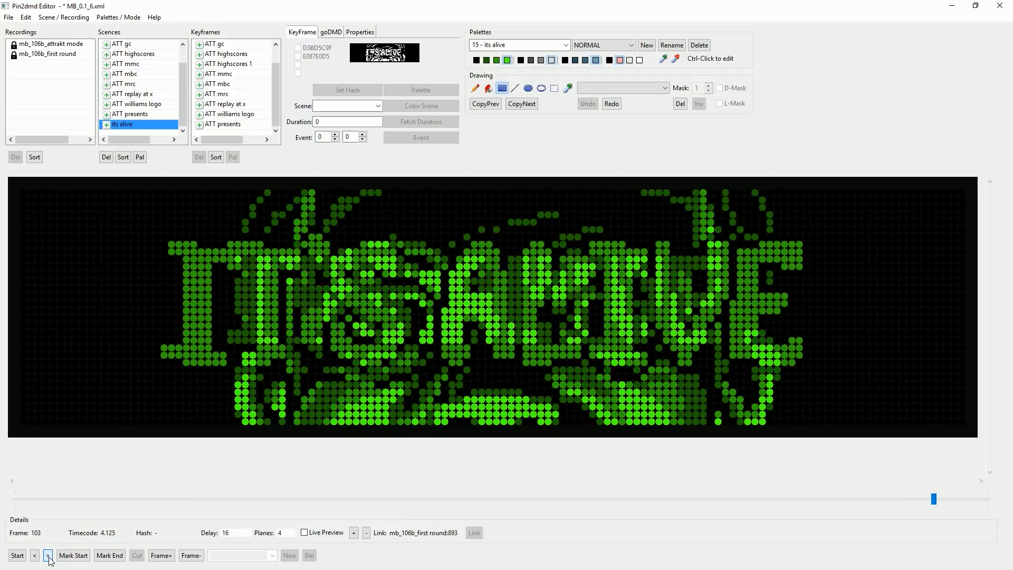
left_click(48, 555)
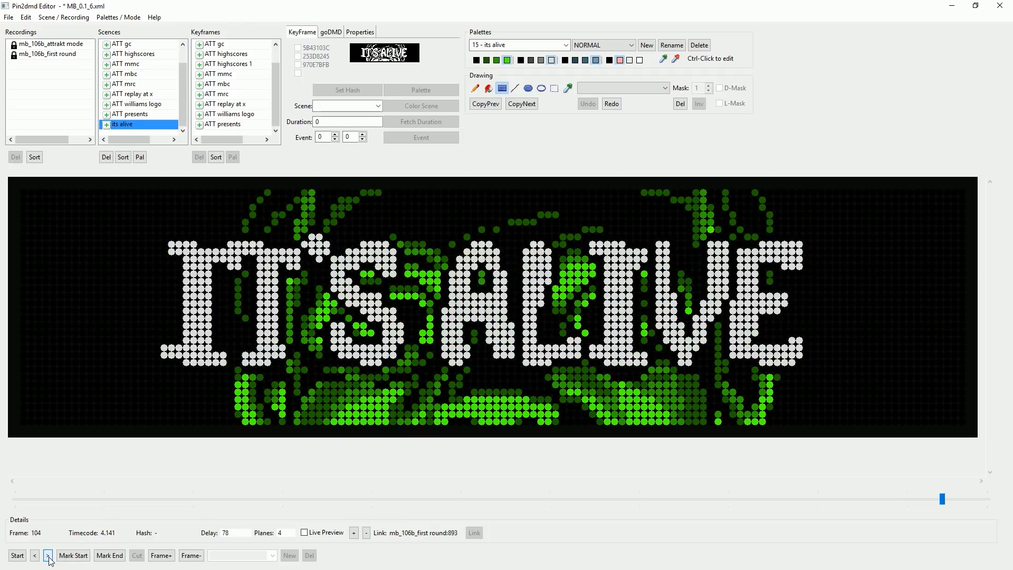
left_click(35, 556)
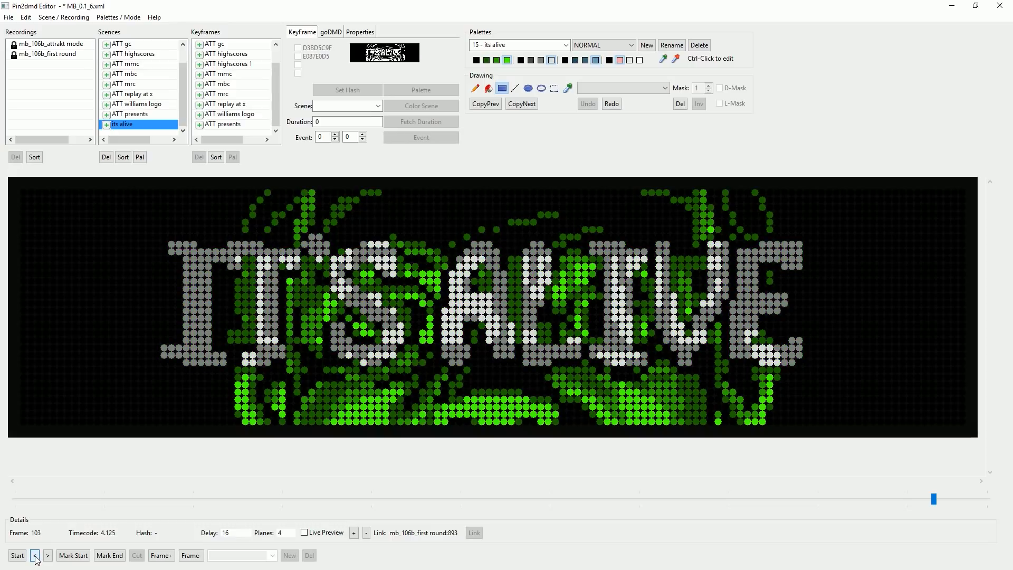
left_click(35, 556)
key("ctrl+v")
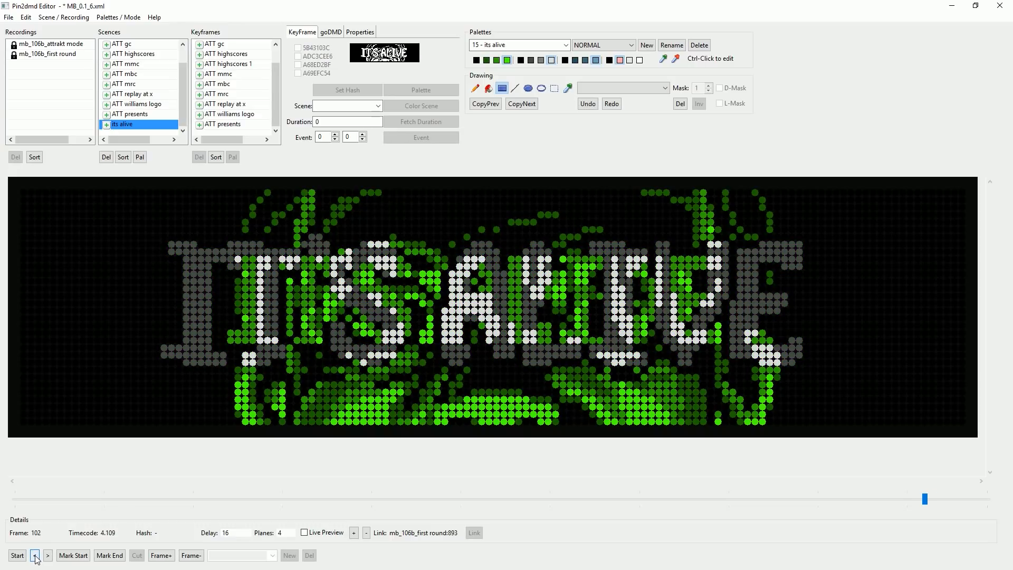
Recolour the remaining green parts of the lettering on frame 102 in grey shades with a filled rectangle.
left_click(552, 61)
left_click(256, 276)
left_click_drag(256, 276, 786, 343)
left_click(482, 101)
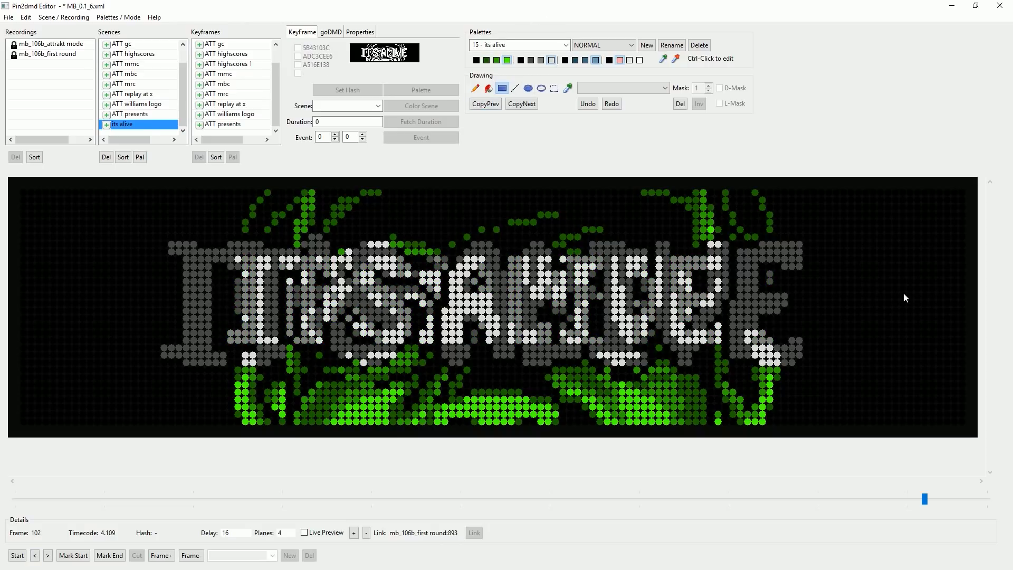
Apply frame 107's lettering colours to frames 106 and 105.
left_click(48, 555)
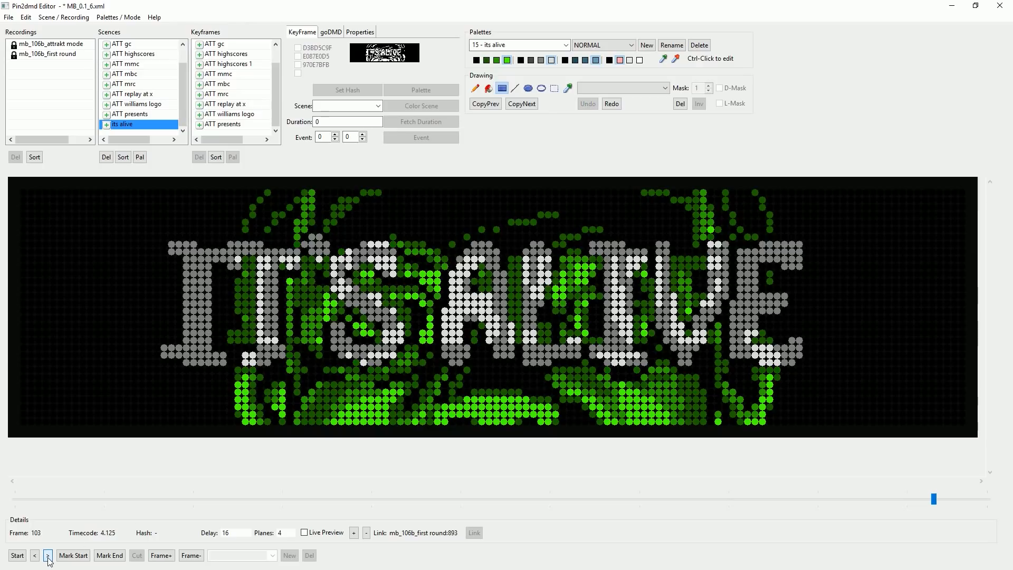
left_click(48, 558)
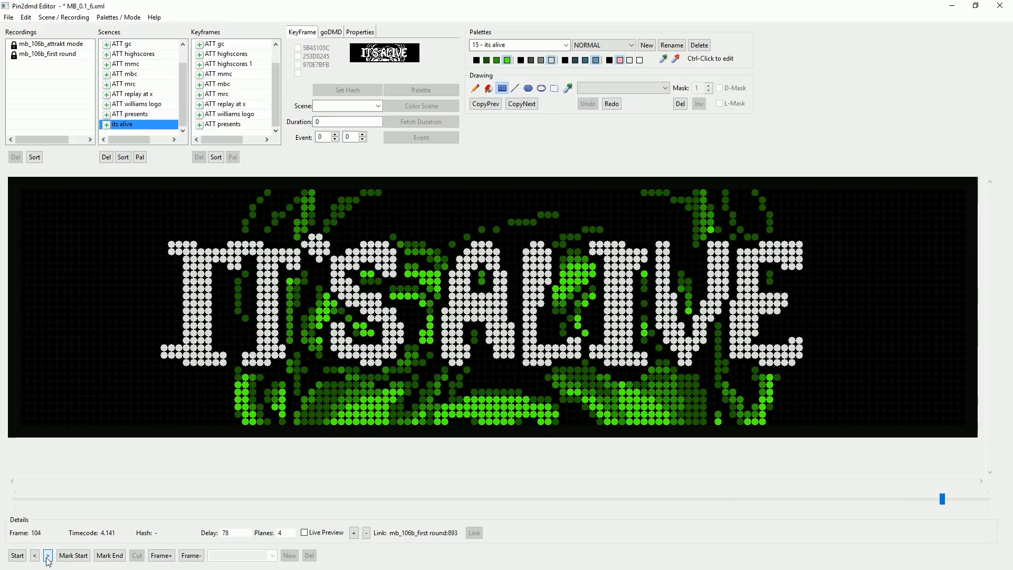
left_click(48, 558)
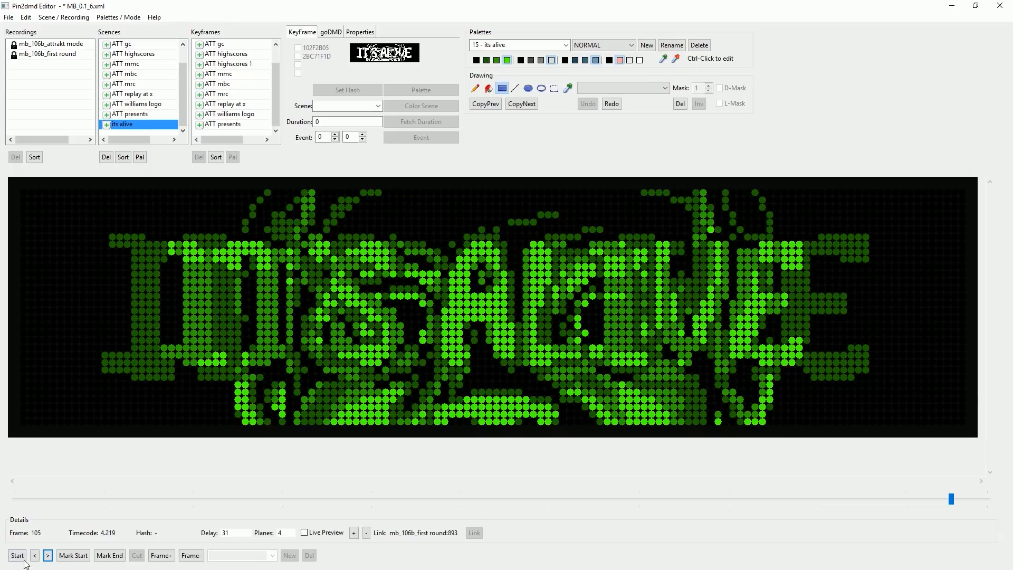
left_click(48, 555)
left_click(49, 557)
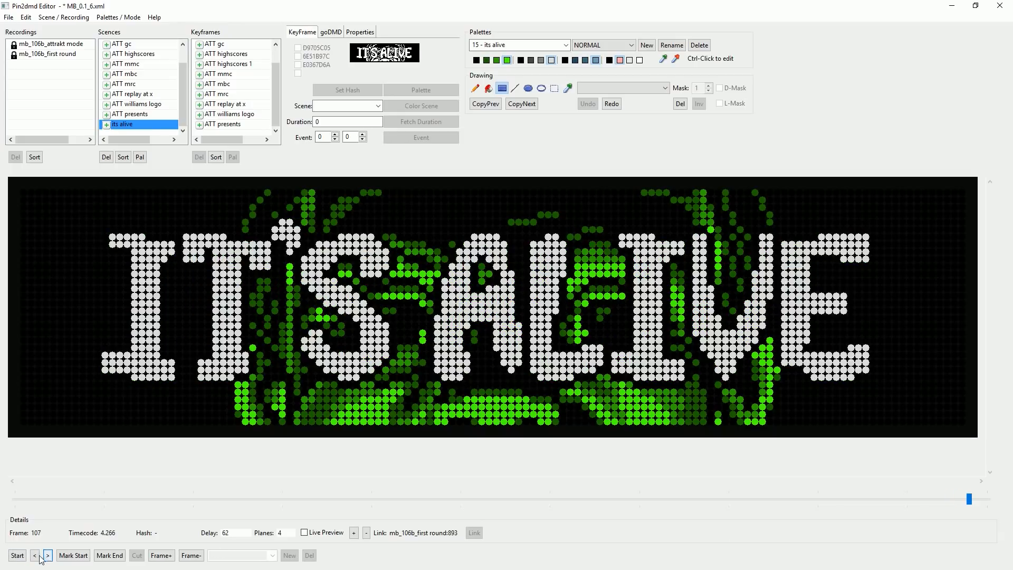
left_click(34, 556)
left_click(34, 555)
key("ctrl+v")
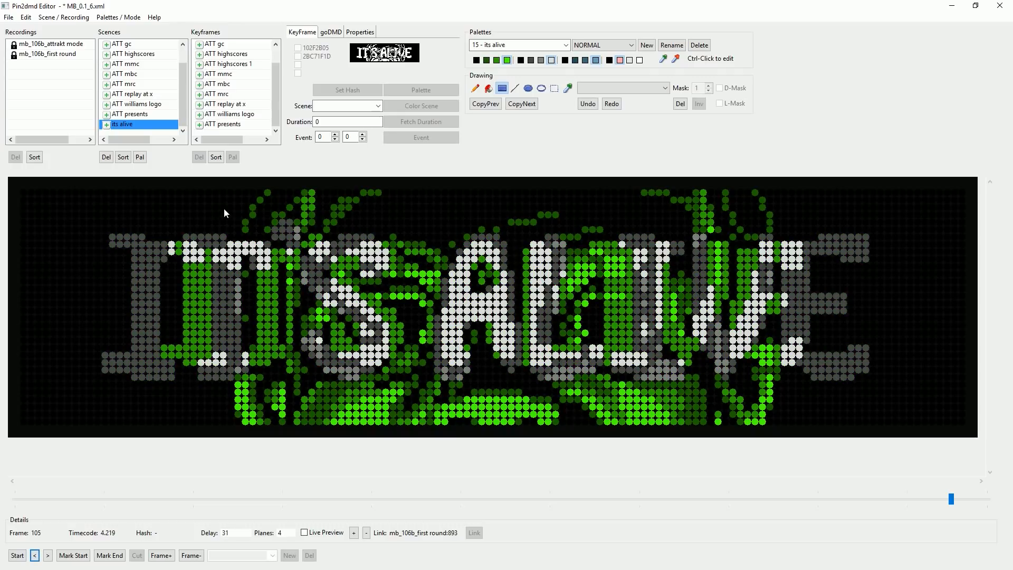
Recolour the remaining green parts of the lettering on frames 105 and 106 in grey shades using filled rectangles.
left_click(34, 556)
left_click(48, 556)
left_click_drag(166, 252, 219, 363)
left_click(241, 256)
left_click_drag(241, 256, 961, 366)
left_click(598, 247)
left_click_drag(599, 246, 616, 247)
left_click_drag(427, 247, 428, 247)
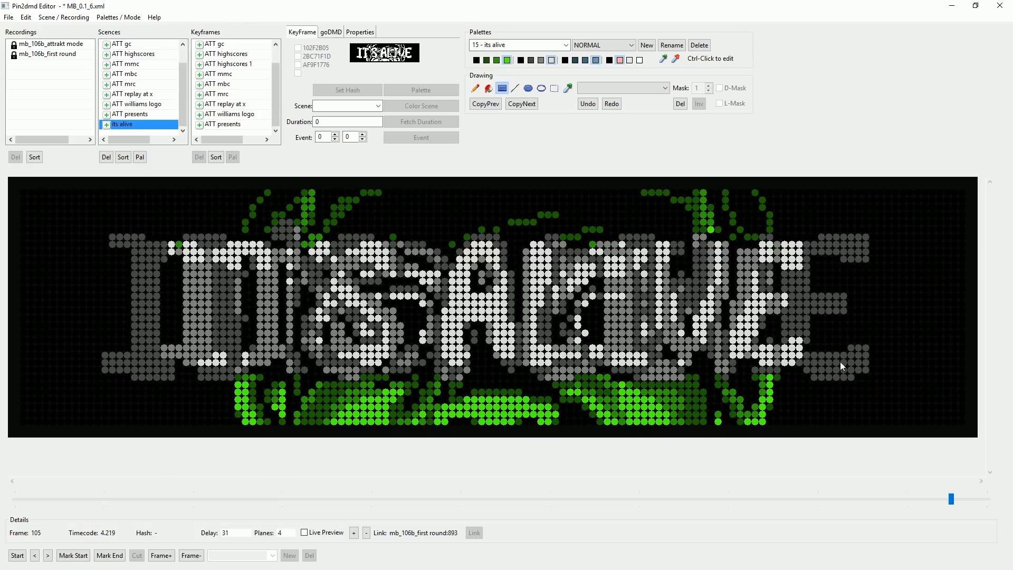
left_click(48, 556)
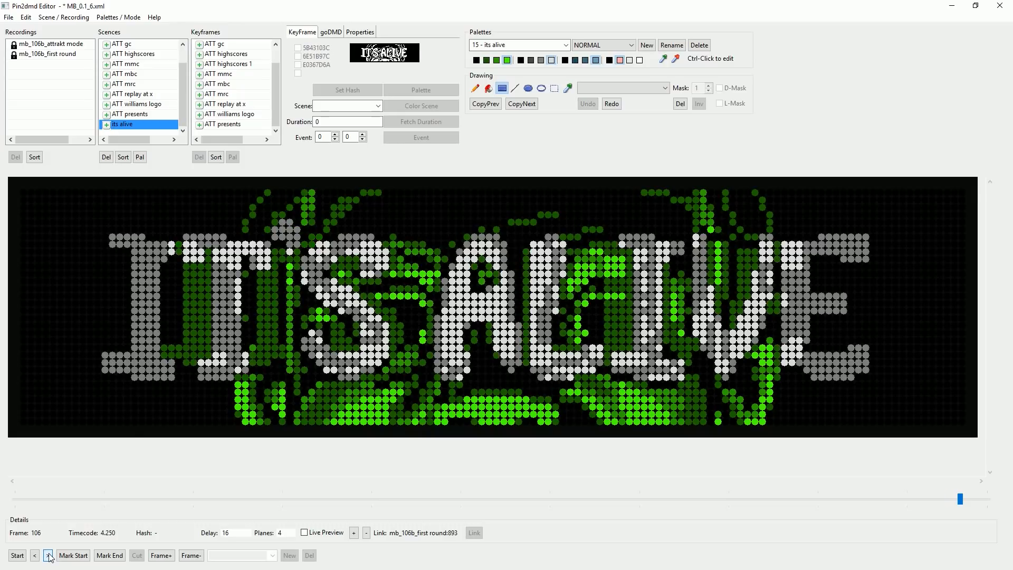
mouse_move(150, 242)
left_mouse_down()
mouse_move(808, 328)
mouse_move(936, 369)
mouse_move(930, 376)
left_mouse_up()
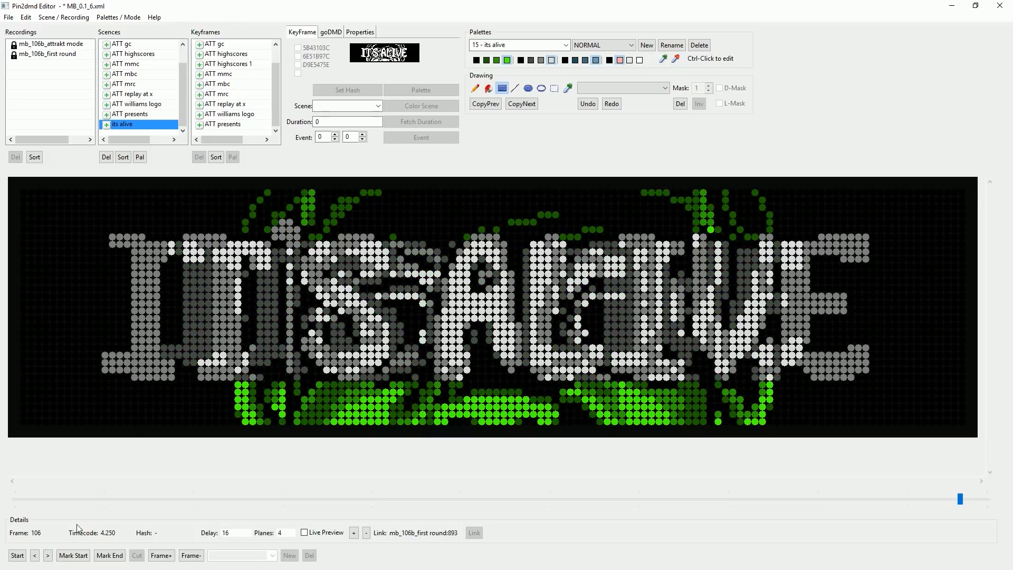
Compare frames 107 to 109 and apply frame 107's lettering colours to frames 108 and 109.
left_click(48, 556)
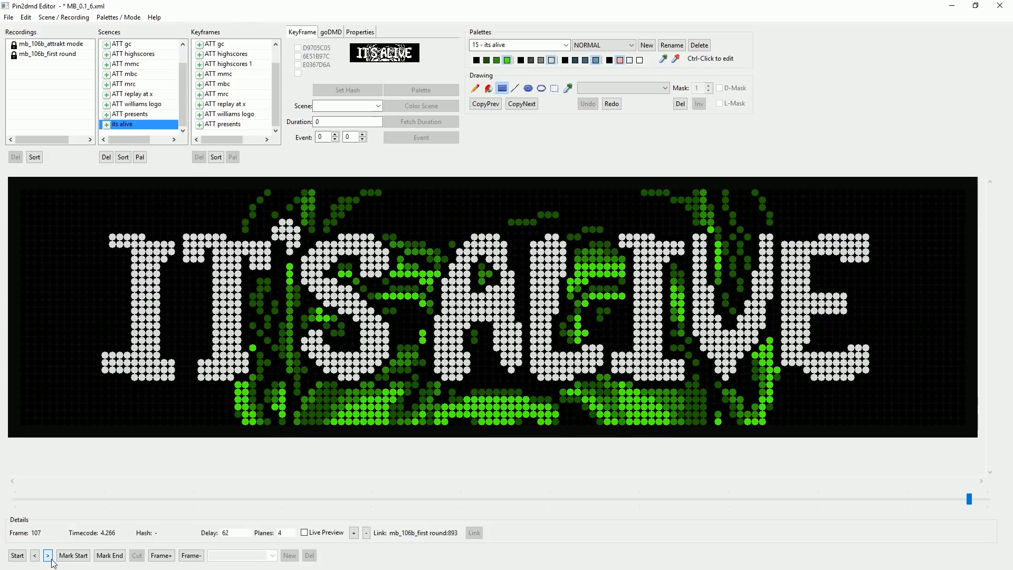
left_click(48, 555)
left_click(48, 555)
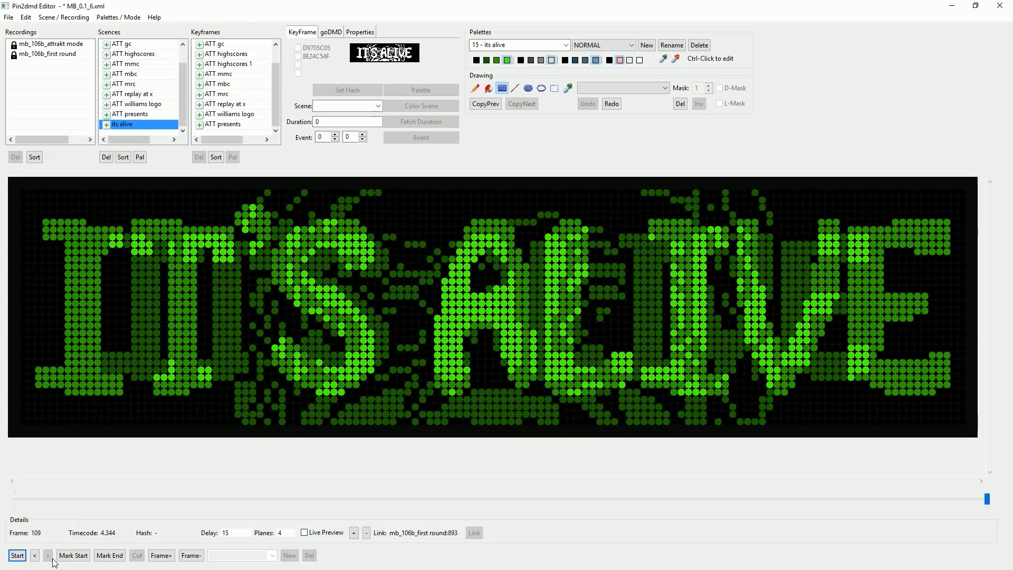
left_click(49, 556)
left_click(35, 556)
left_click(47, 555)
left_click(36, 557)
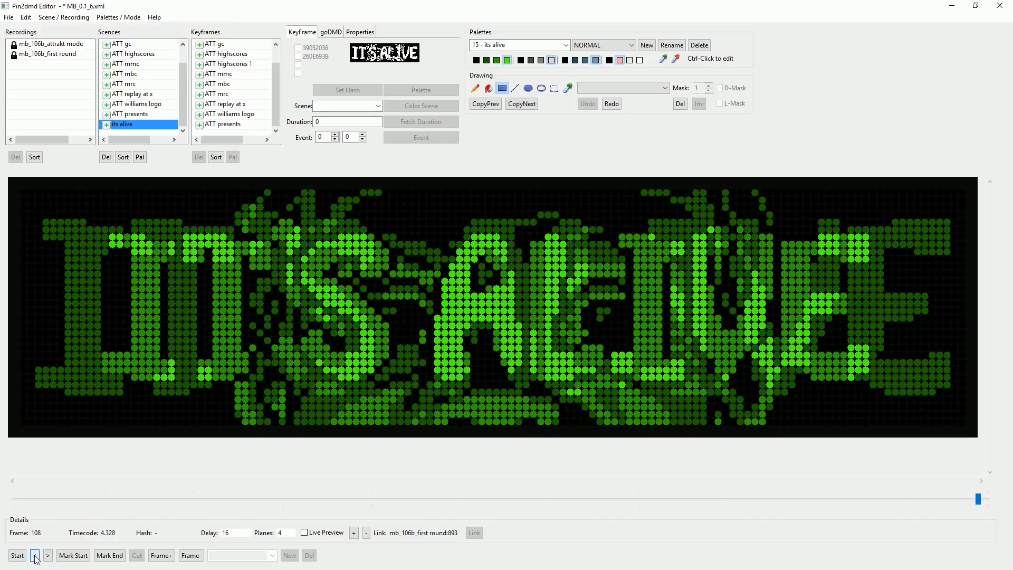
left_click(35, 557)
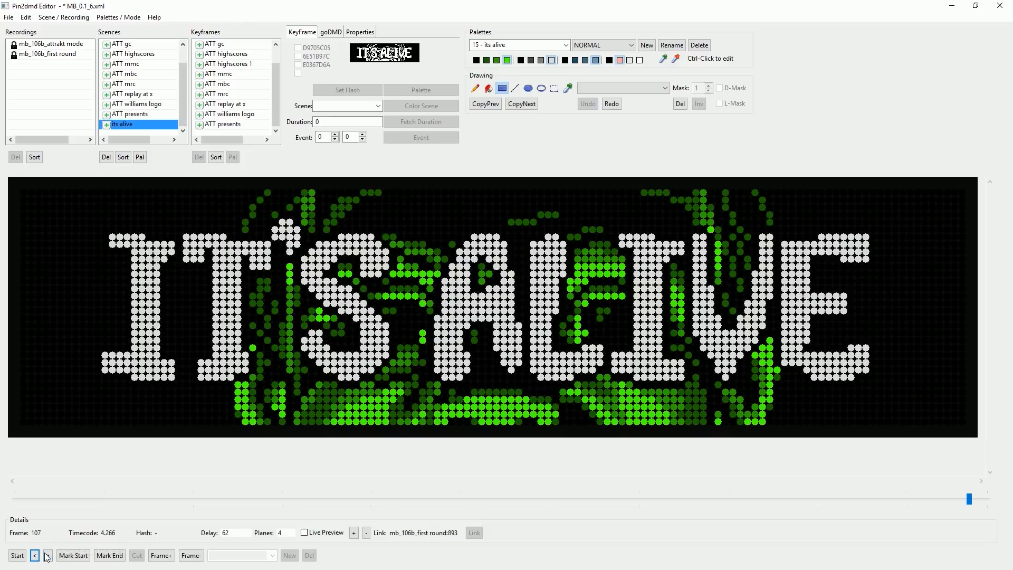
left_click(47, 555)
left_click(47, 556)
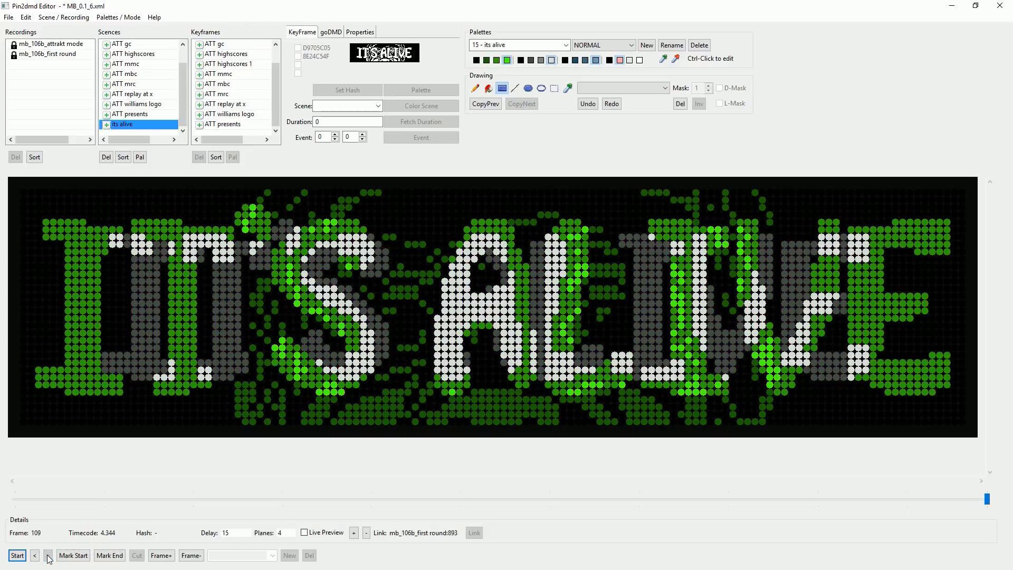
Recolour the word ITS and the letter A on frame 109 in grey shades using filled rectangles.
left_click_drag(36, 219, 209, 397)
left_click_drag(274, 245, 370, 356)
left_click(296, 302)
left_click_drag(273, 339, 362, 387)
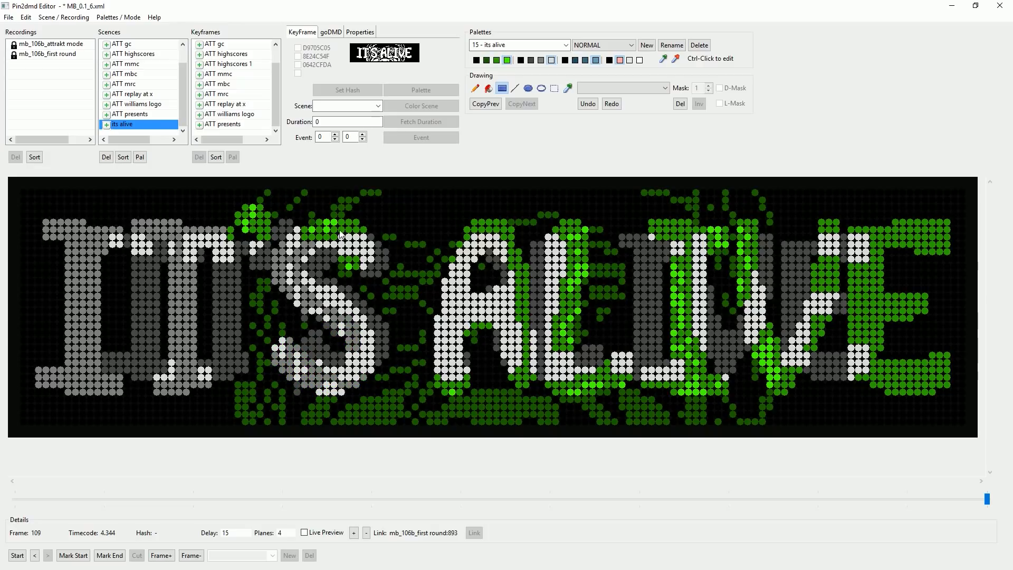
left_click_drag(304, 223, 359, 274)
left_click(364, 229)
mouse_move(468, 229)
left_mouse_down()
mouse_move(506, 260)
mouse_move(528, 315)
mouse_move(532, 384)
left_mouse_up()
left_click_drag(436, 373, 458, 391)
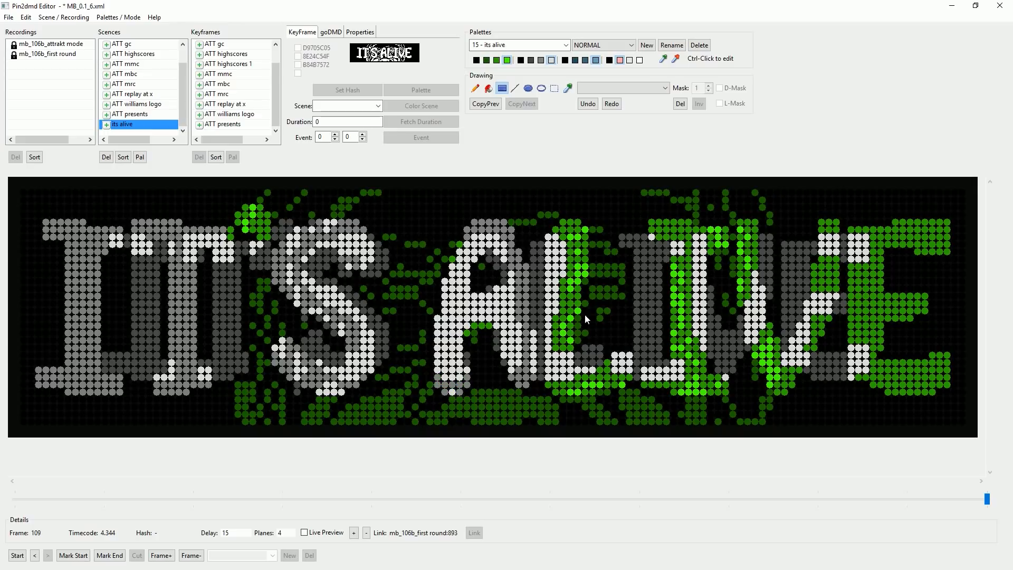
Recolour the letters LIVE on frame 109 in grey shades using filled rectangles, touching up the base of the V.
left_click_drag(554, 222, 632, 385)
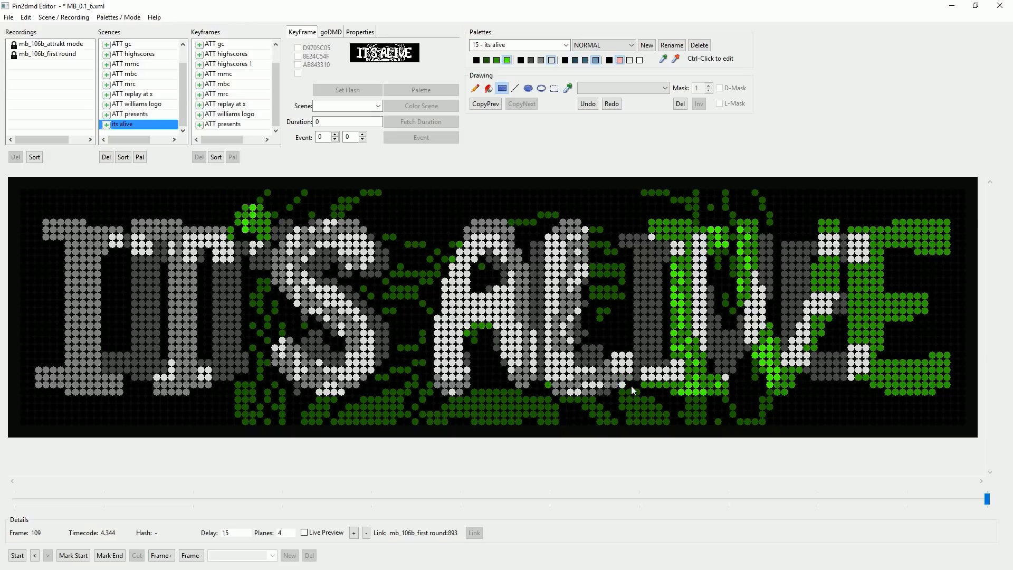
left_click_drag(651, 222, 730, 268)
left_click_drag(667, 274, 730, 391)
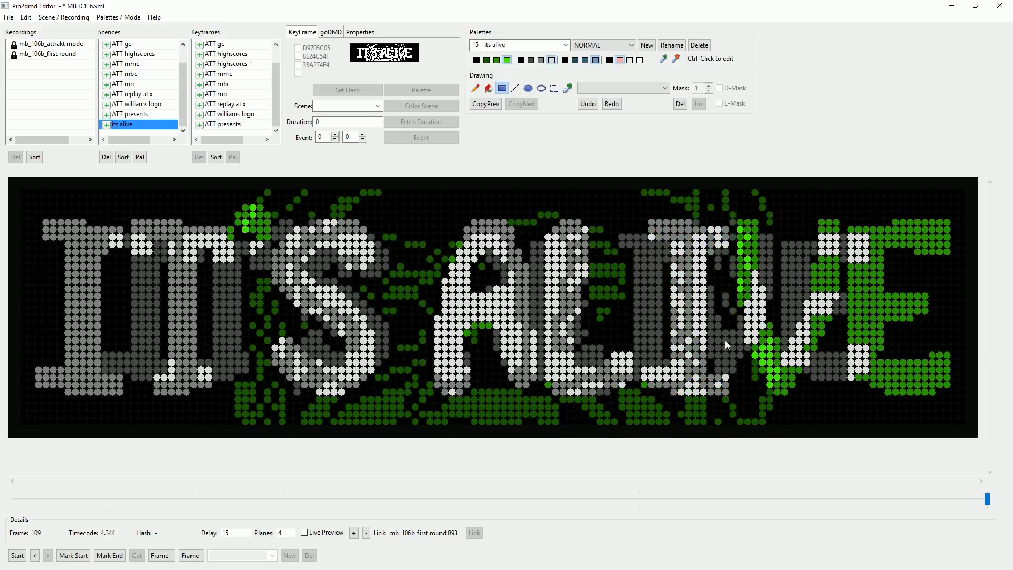
left_click_drag(742, 226, 944, 406)
left_click_drag(774, 384, 786, 388)
left_click(770, 384)
left_click(790, 385)
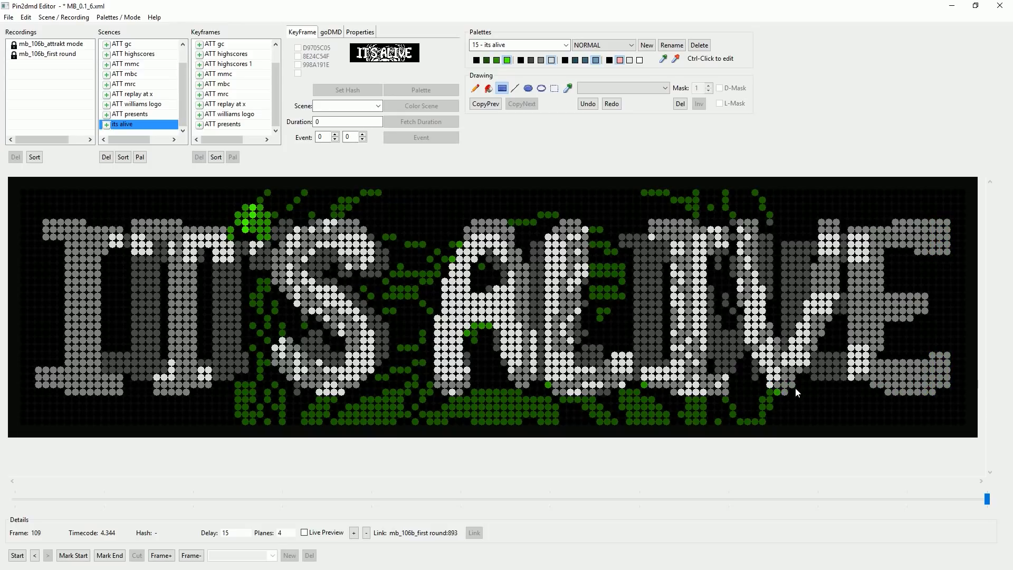
Compare frames 106 to 109 and apply frame 109's lettering colours to frame 108.
left_click(35, 556)
left_click(35, 556)
left_click(35, 556)
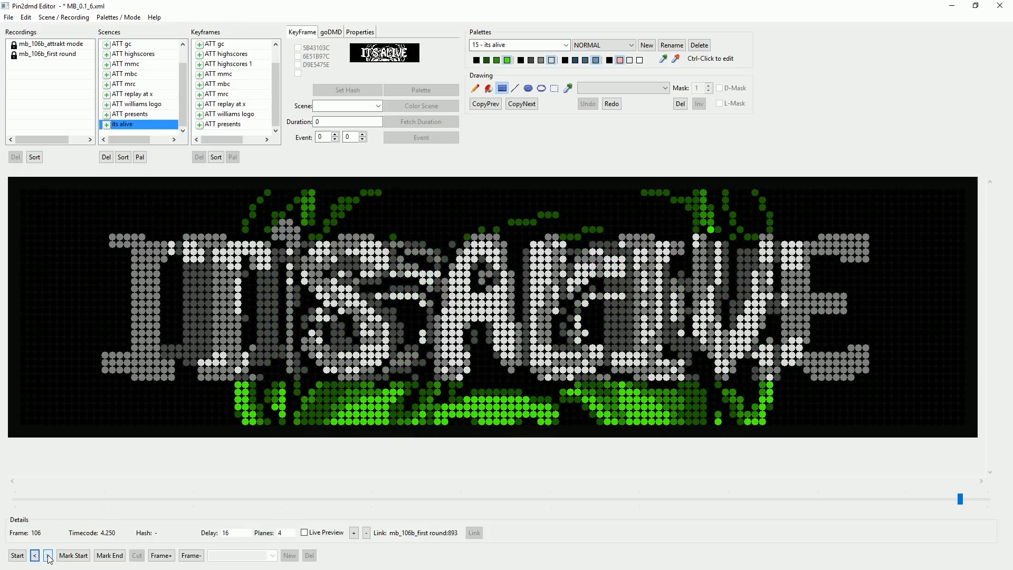
left_click(48, 557)
left_click(48, 556)
left_click(47, 557)
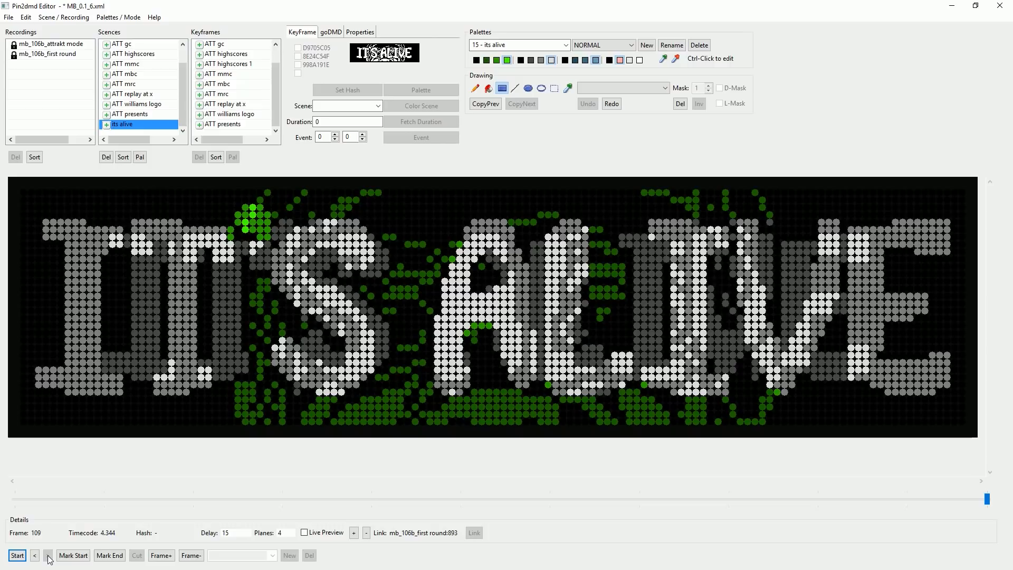
left_click(35, 556)
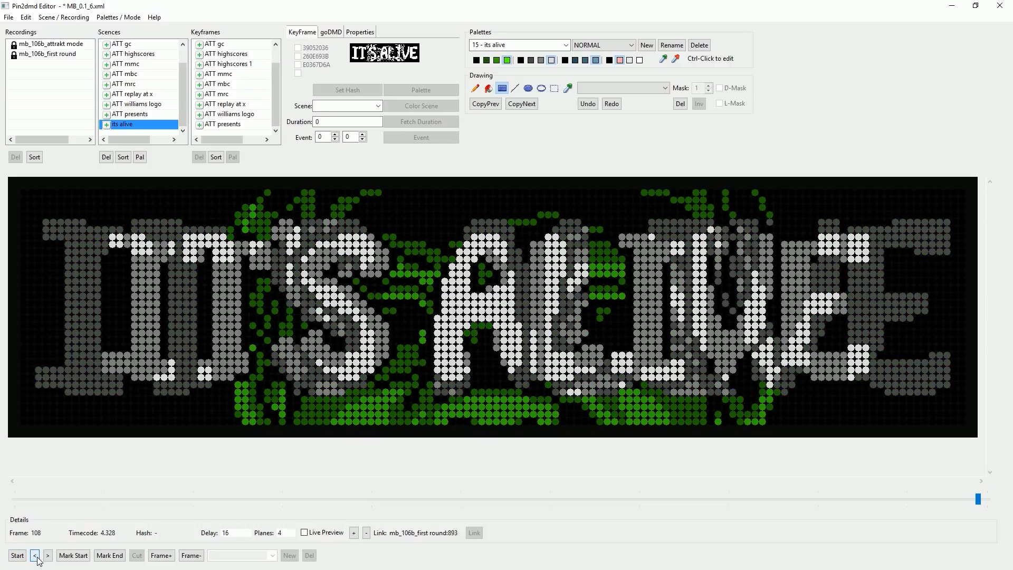
left_click(35, 556)
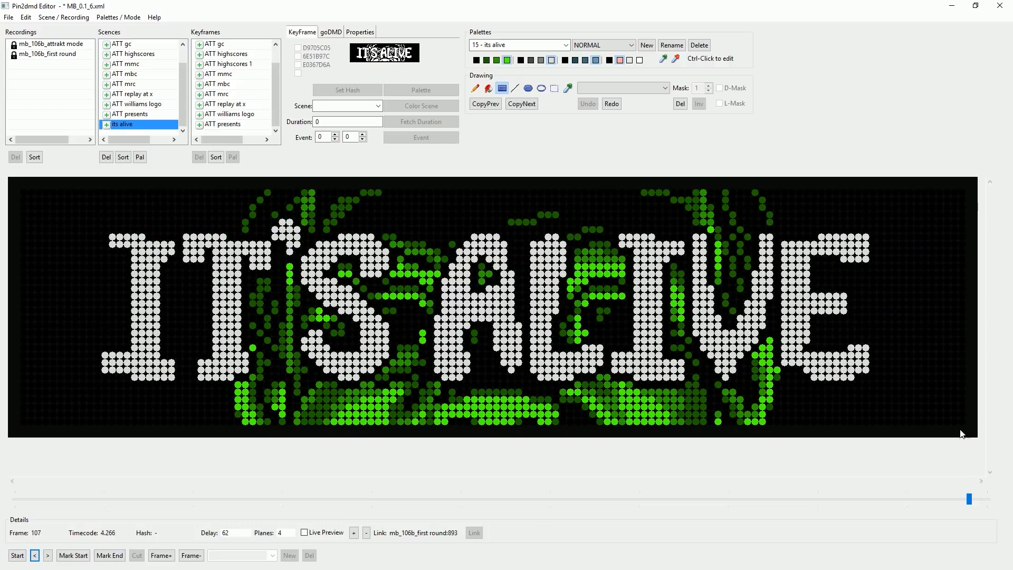
Return to the first frame of the its alive scene and start its playback.
left_click_drag(967, 499, 2, 497)
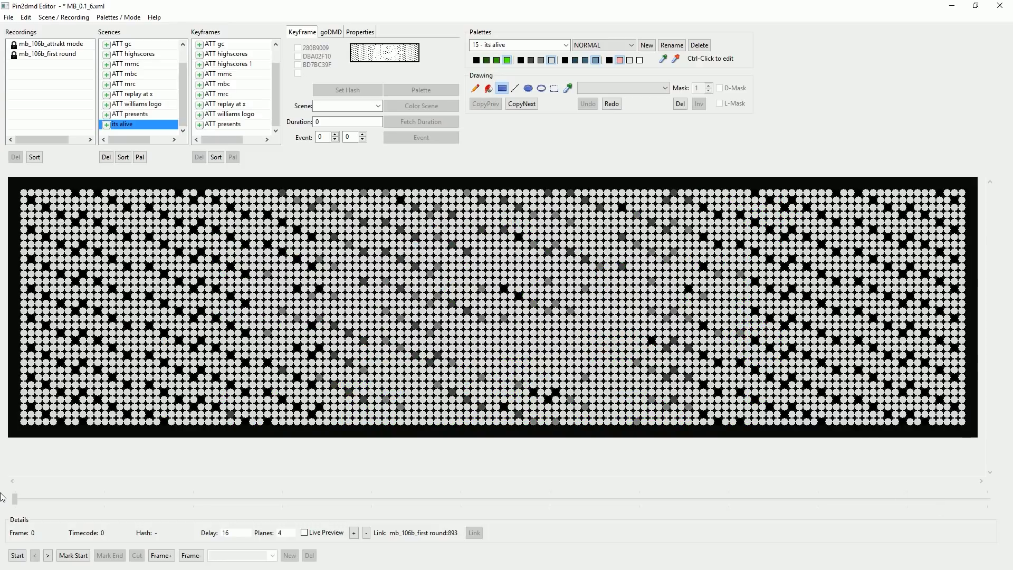
left_click(17, 554)
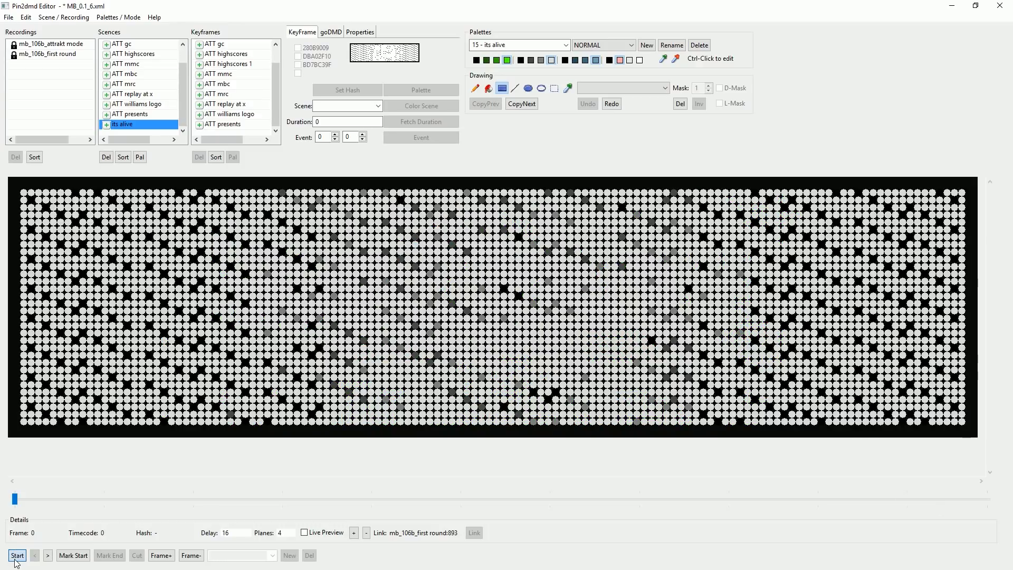
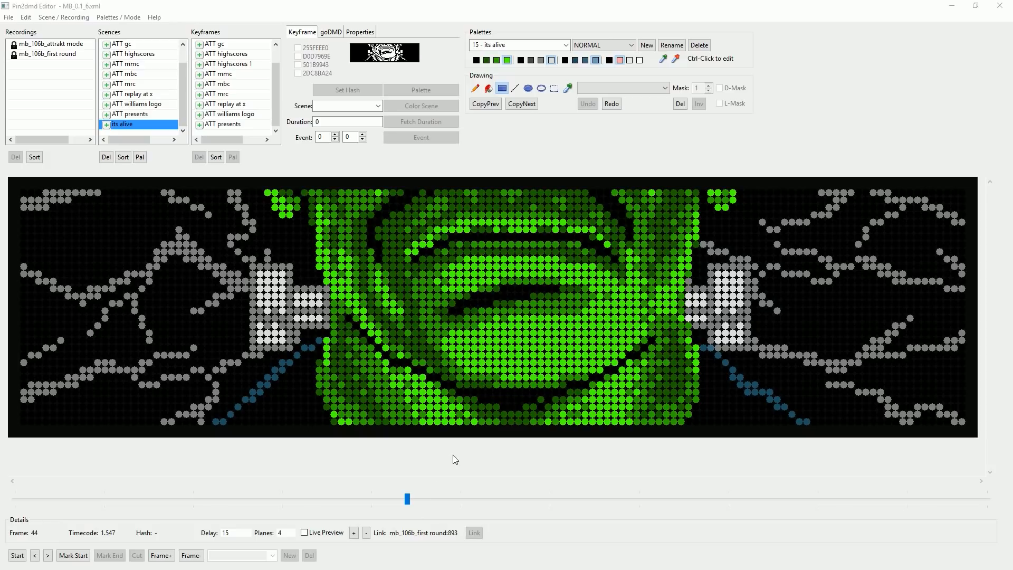
Go to frame 82 of the its alive scene and set its edit mode to Replace.
left_click_drag(410, 501, 744, 500)
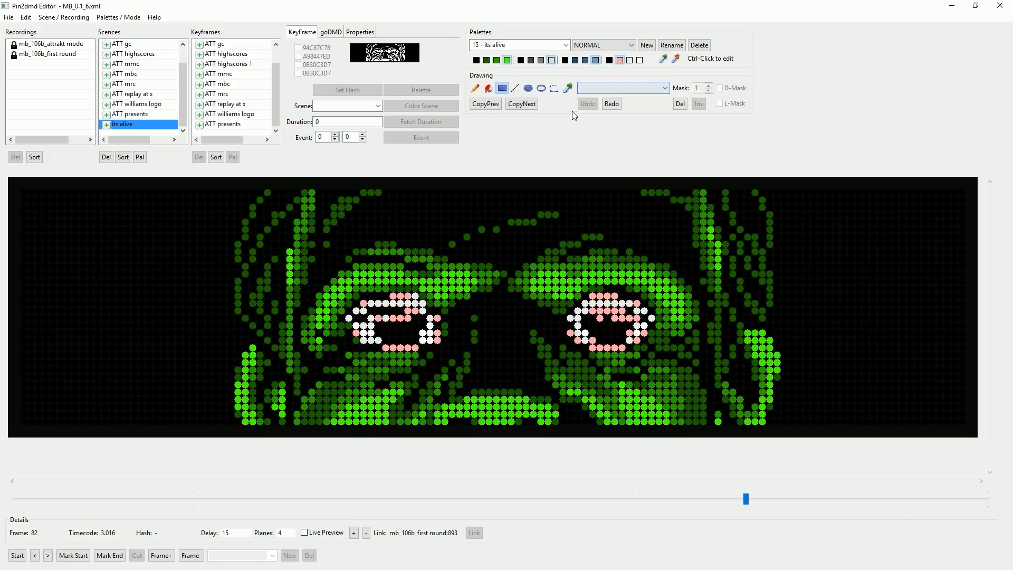
left_click(664, 87)
left_click(637, 99)
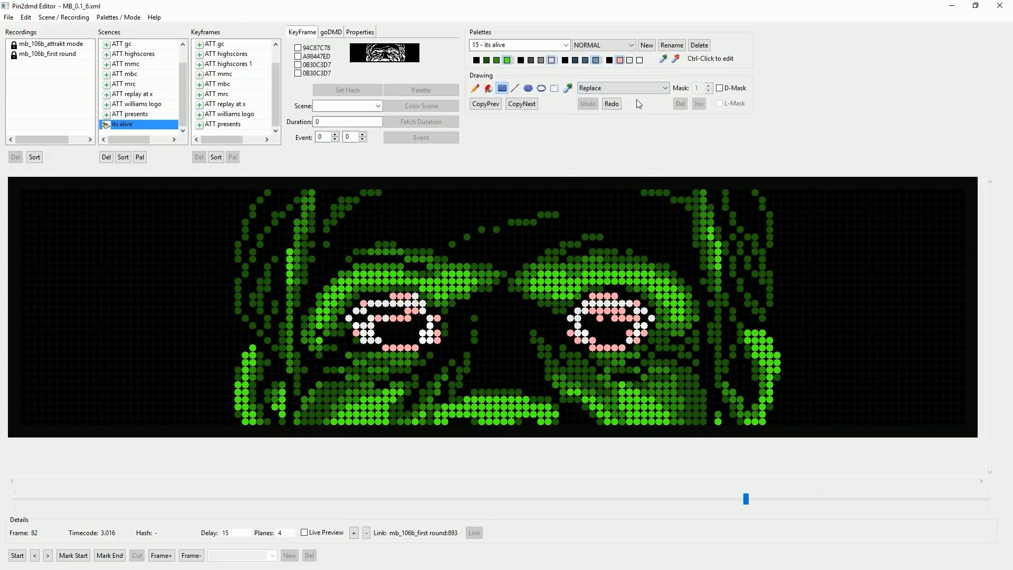
left_click(107, 126)
Fill the inside of the left eye on frame 82 with white, using a filled circle and the Fill tool.
left_click(529, 89)
left_click(641, 61)
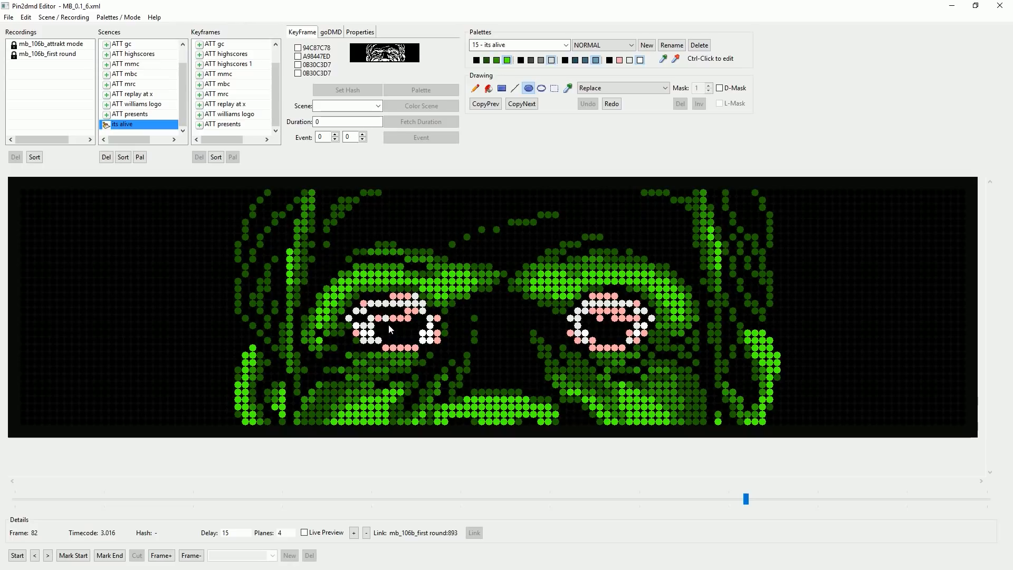
mouse_move(389, 326)
left_mouse_down()
mouse_move(412, 349)
mouse_move(388, 318)
left_mouse_up()
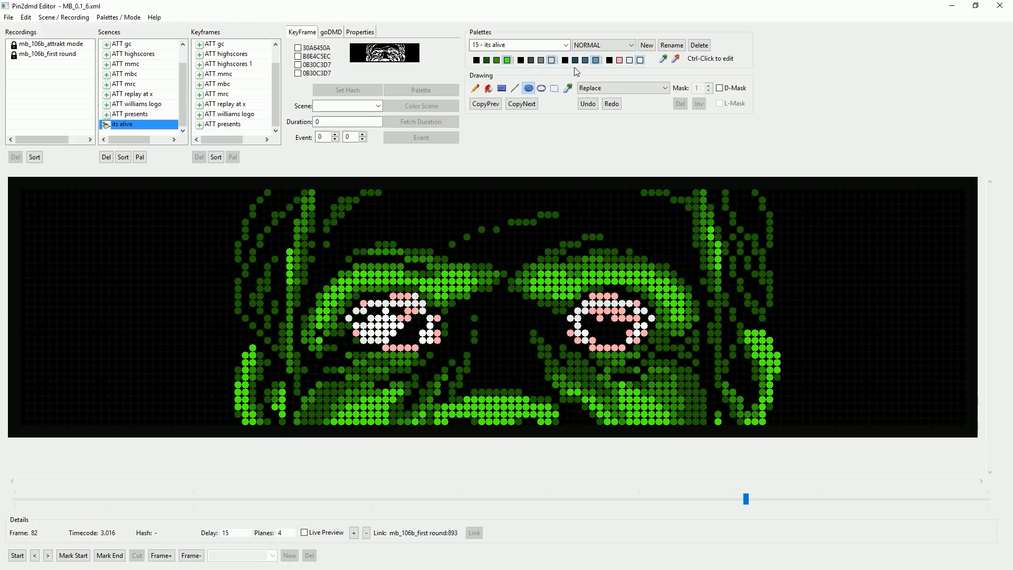
left_click(489, 88)
left_click(416, 338)
left_click(408, 318)
left_click(407, 319)
left_click(377, 310)
left_click(363, 318)
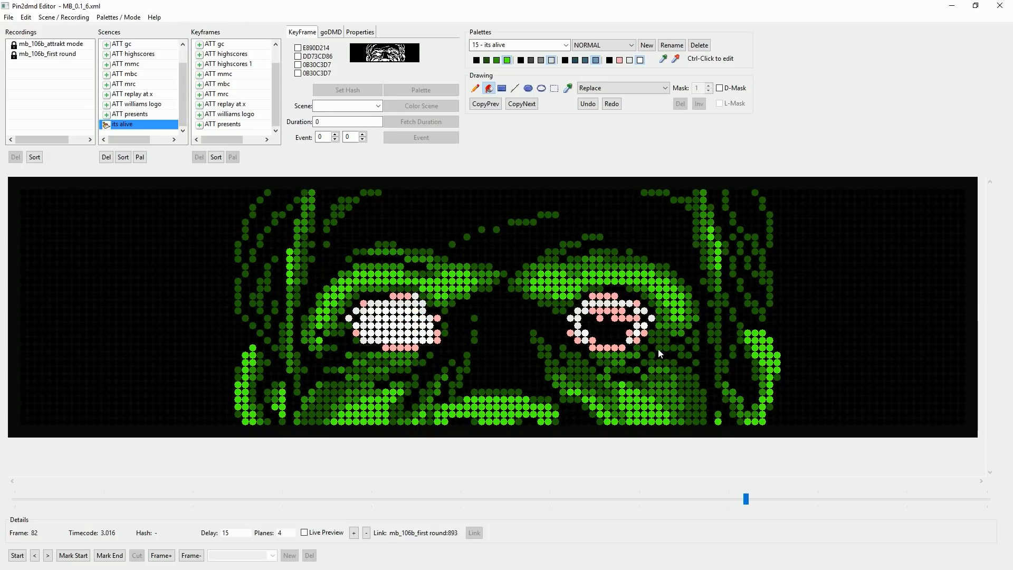
Fill the inside of the right eye on frame 82 with white using the Fill tool.
left_click(608, 338)
left_click(640, 317)
left_click(628, 315)
left_click(632, 335)
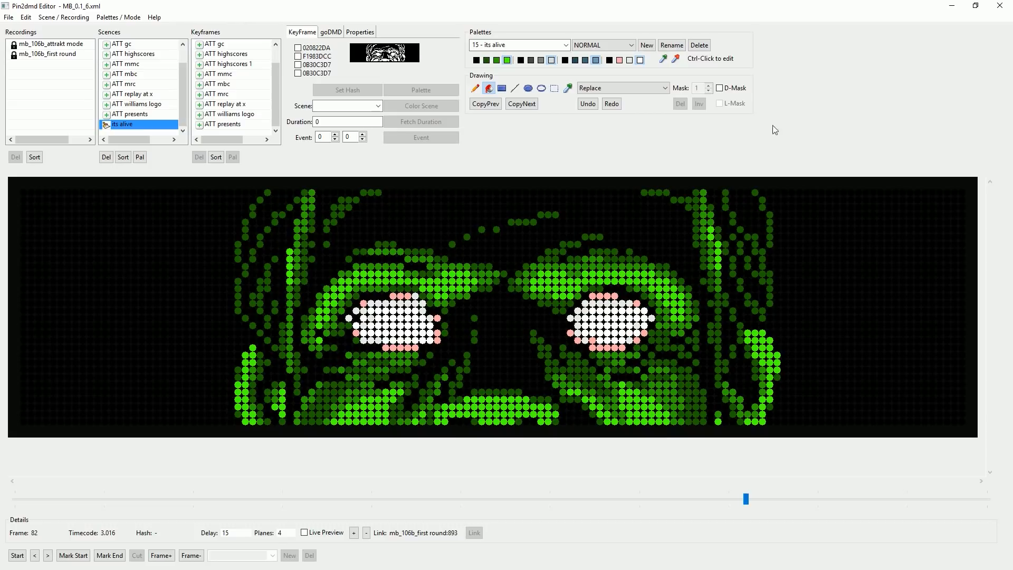
Extend the pink rims of both eyes on frame 82 dot by dot with the Pencil tool.
left_click(620, 60)
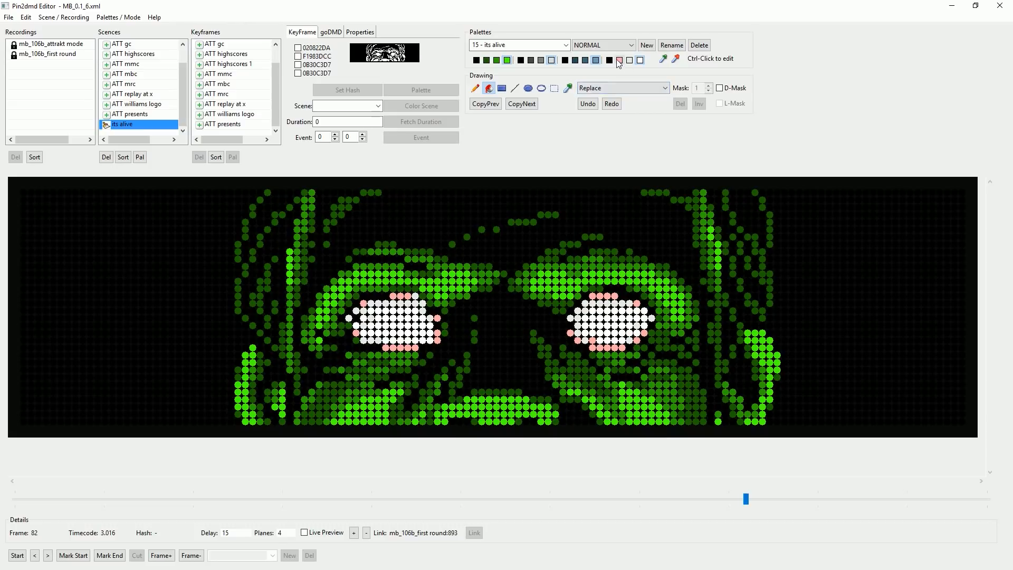
left_click(381, 297)
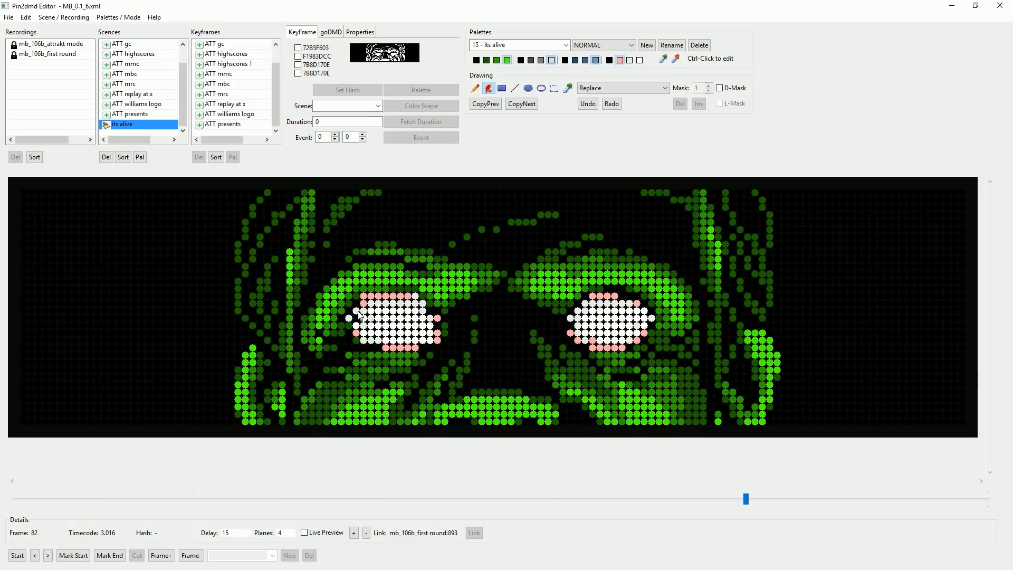
left_click(588, 103)
left_click(475, 89)
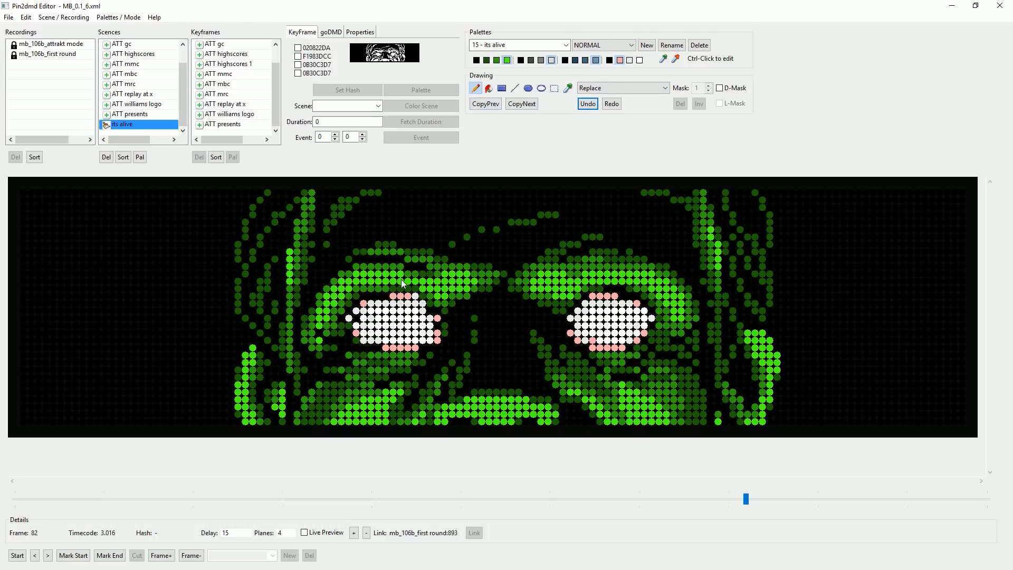
left_click(379, 315)
left_click(350, 316)
left_click(437, 316)
left_click_drag(430, 310, 438, 310)
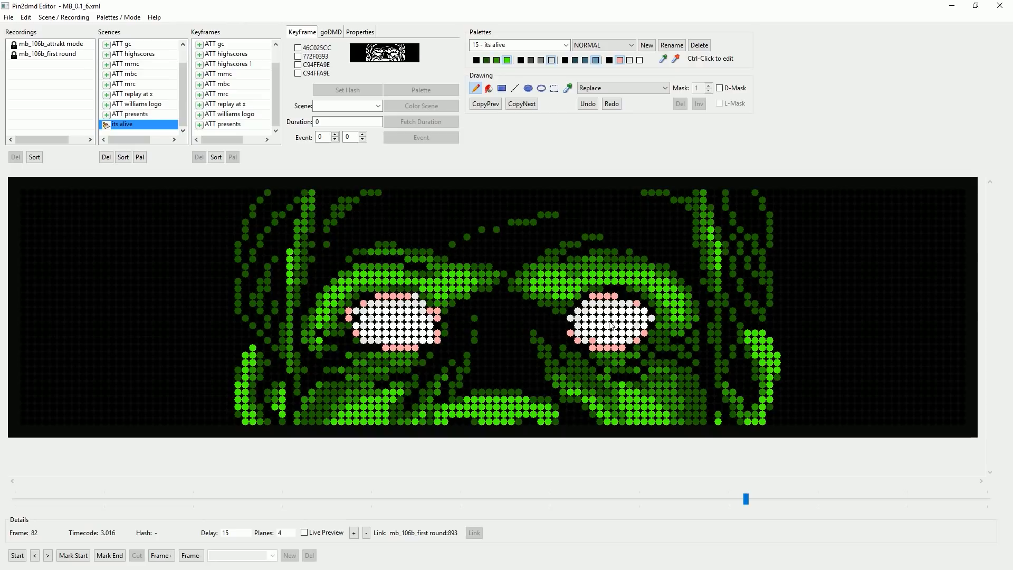
left_click(652, 317)
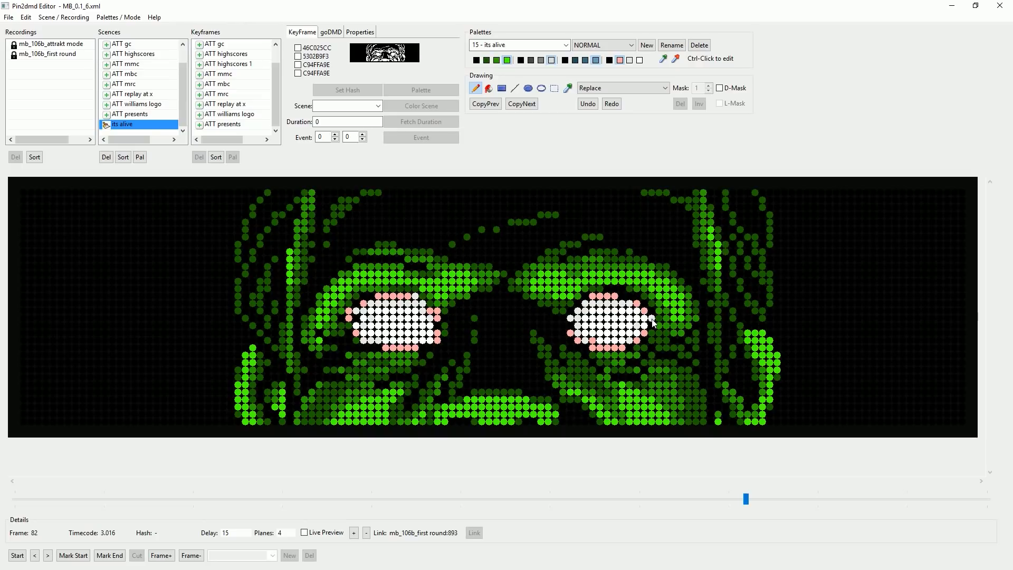
Touch up the left eye's outer corner and round off the lower rims of both eyes with pink dots.
left_click(359, 313)
left_click(370, 301)
left_click(490, 61)
left_click(348, 313)
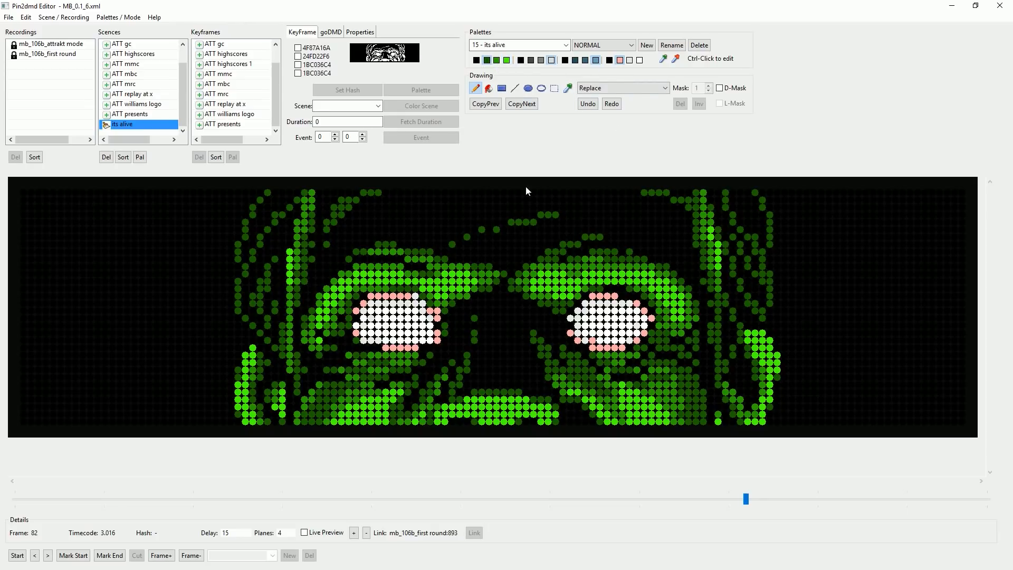
left_click(350, 318)
left_click(585, 340)
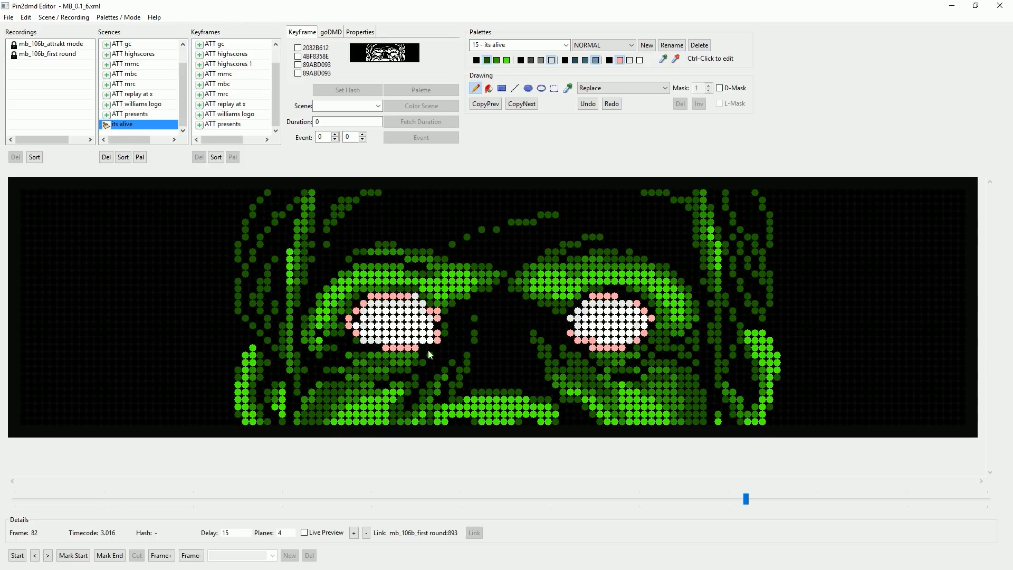
left_click_drag(368, 343, 378, 340)
left_click(610, 61)
left_click(488, 88)
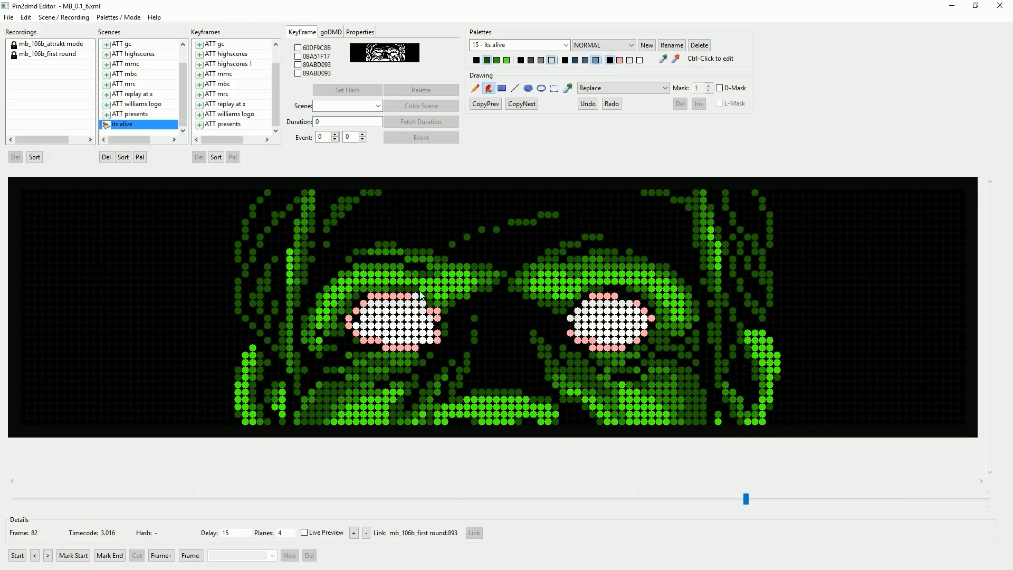
left_click(405, 329)
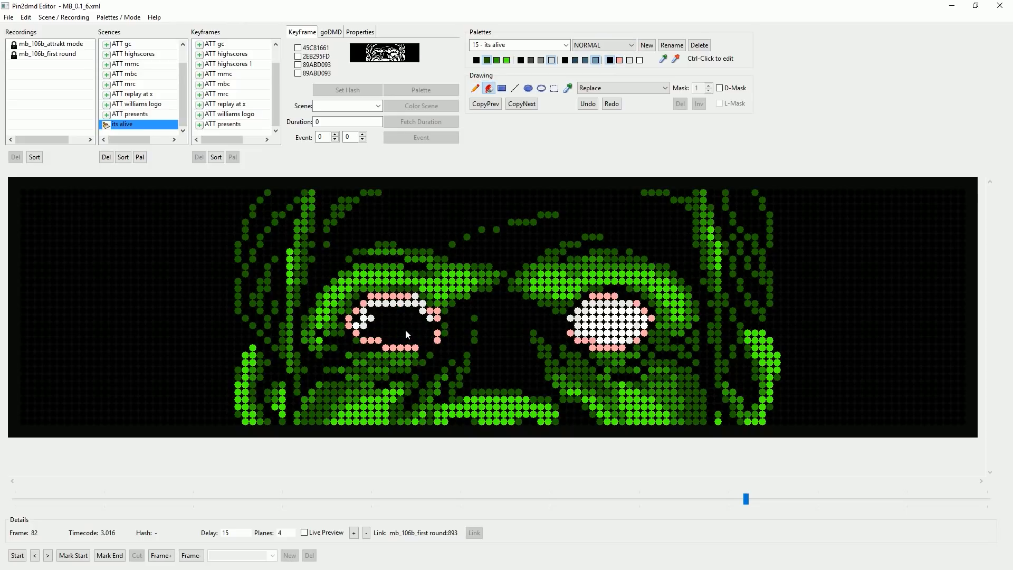
left_click(588, 104)
left_click(528, 88)
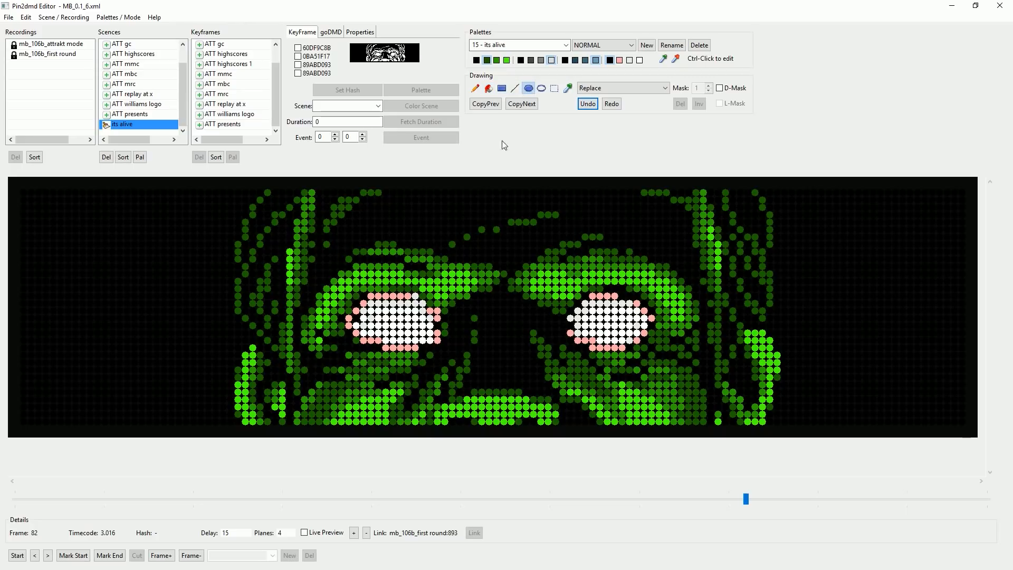
left_click_drag(396, 326, 411, 353)
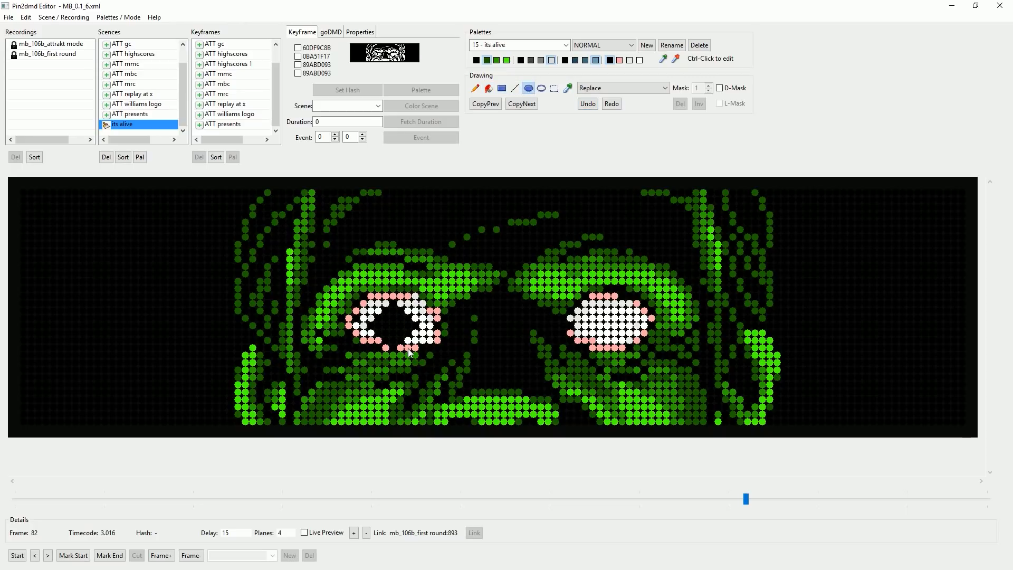
left_click(475, 88)
mouse_move(382, 315)
left_mouse_down()
mouse_move(407, 310)
mouse_move(415, 339)
left_mouse_up()
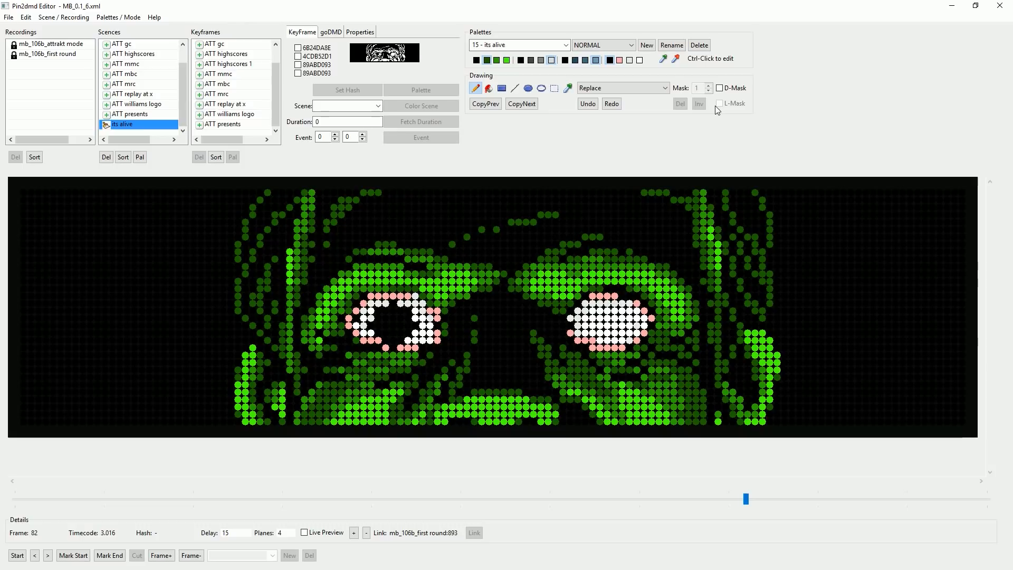
left_click(589, 105)
left_click(589, 105)
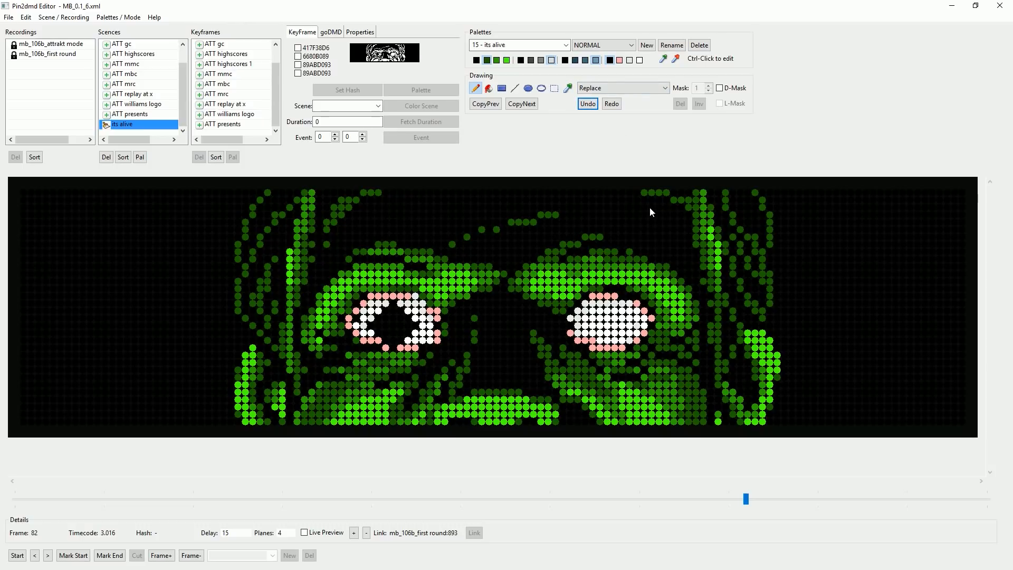
left_click(588, 105)
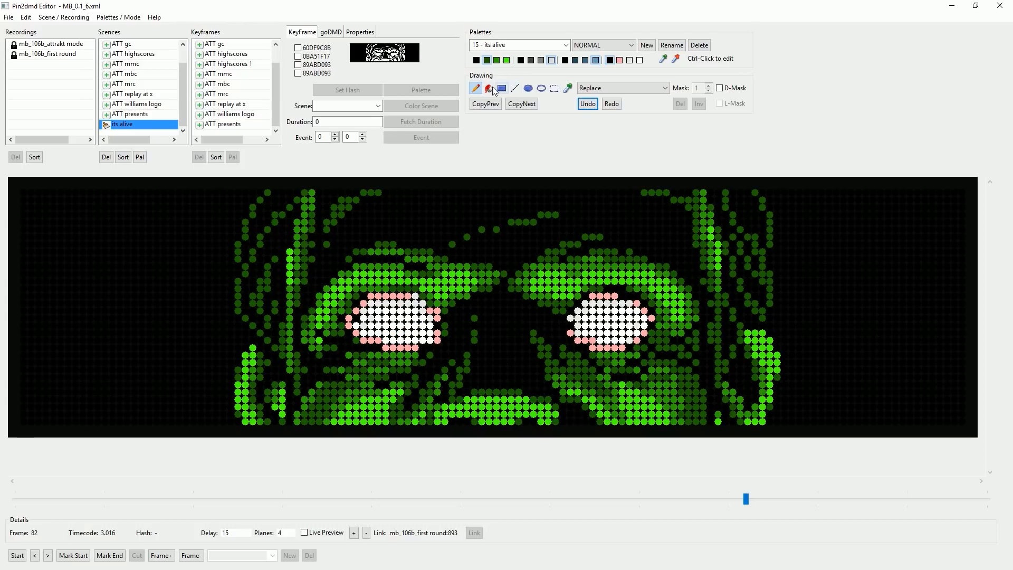
Draw a round black pupil in the left eye on frame 82 dot by dot, undoing the last stray dot.
left_click(394, 315)
left_click(387, 310)
left_click(386, 318)
left_click(389, 324)
left_click(393, 325)
left_click(379, 318)
left_click(400, 319)
left_click(401, 325)
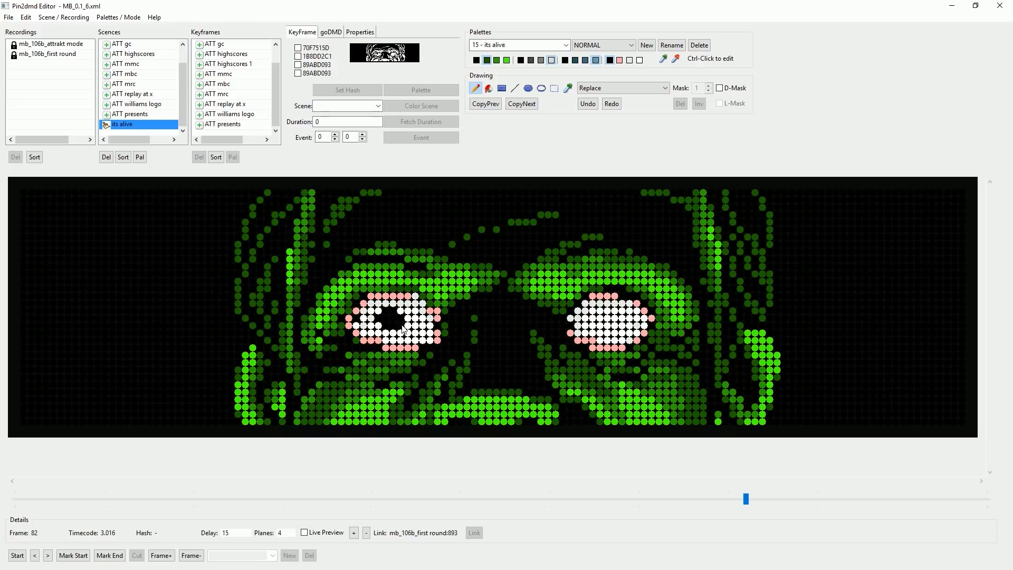
left_click(394, 334)
left_click(386, 334)
left_click(378, 332)
left_click(386, 340)
left_click(387, 340)
left_click(394, 340)
left_click(400, 340)
left_click(407, 340)
left_click(408, 333)
left_click(404, 333)
left_click(416, 332)
left_click(416, 325)
left_click(416, 318)
left_click(417, 318)
left_click(409, 319)
left_click(406, 312)
left_click(394, 304)
left_click(588, 104)
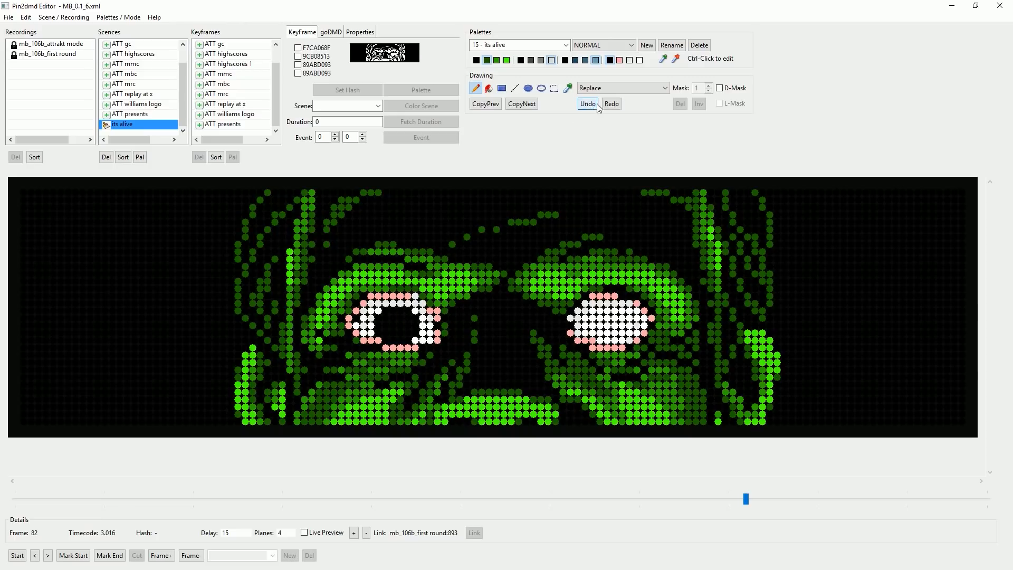
Draw a matching black pupil in the right eye on frame 82, undoing the extra dot at its side.
left_click(614, 319)
mouse_move(606, 316)
left_mouse_down()
mouse_move(596, 311)
mouse_move(627, 320)
mouse_move(593, 326)
mouse_move(633, 330)
mouse_move(603, 338)
mouse_move(617, 345)
mouse_move(593, 334)
left_mouse_up()
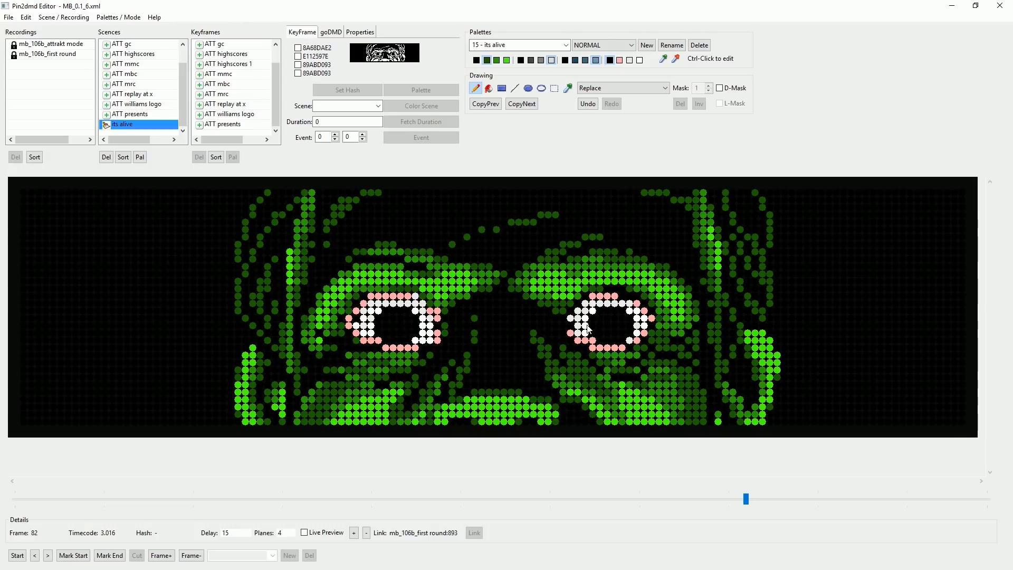
left_click(587, 326)
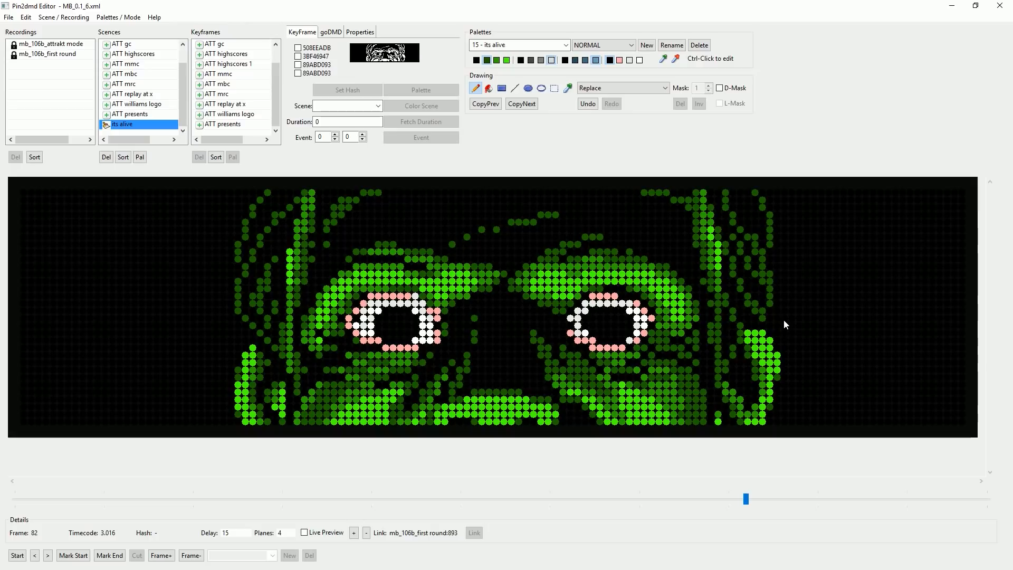
left_click(588, 104)
left_click(588, 105)
left_click(588, 104)
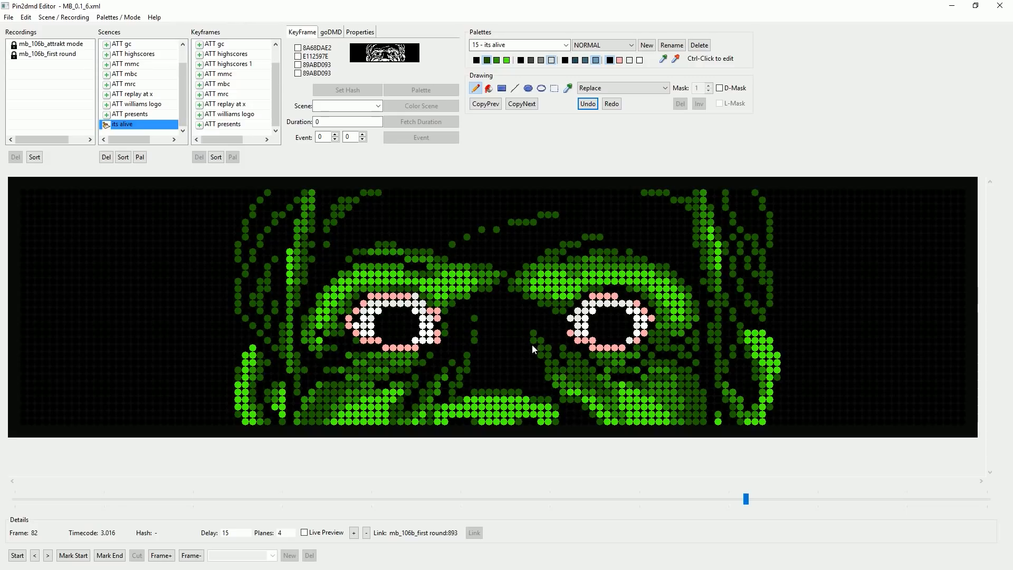
Whiten the gap beside the left eye's outer rim and add a small white highlight to each pupil on frame 82.
left_click(640, 60)
left_click(362, 322)
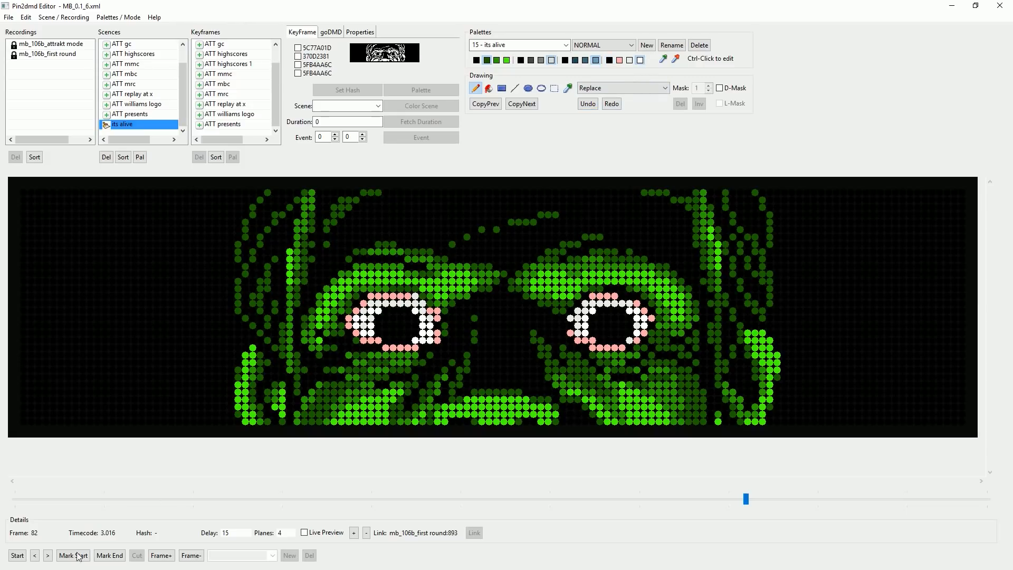
left_click(48, 557)
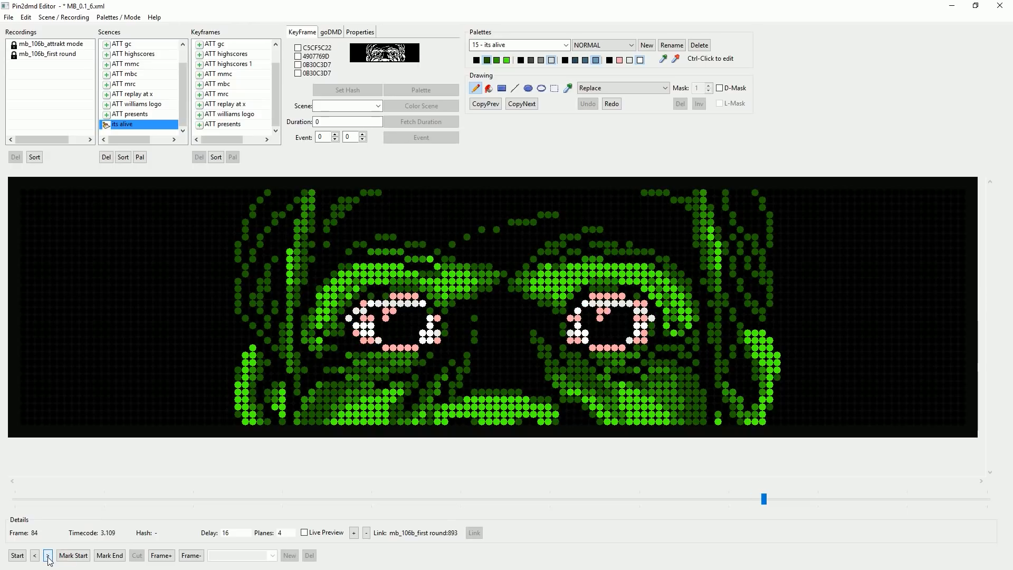
left_click(34, 556)
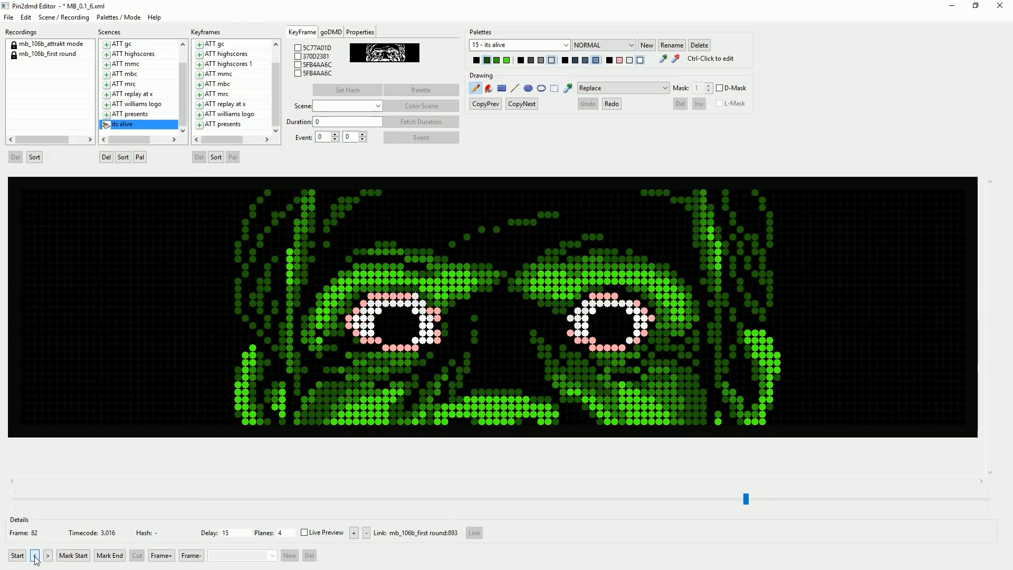
left_click(47, 557)
left_click(36, 556)
left_click(392, 318)
left_click(385, 325)
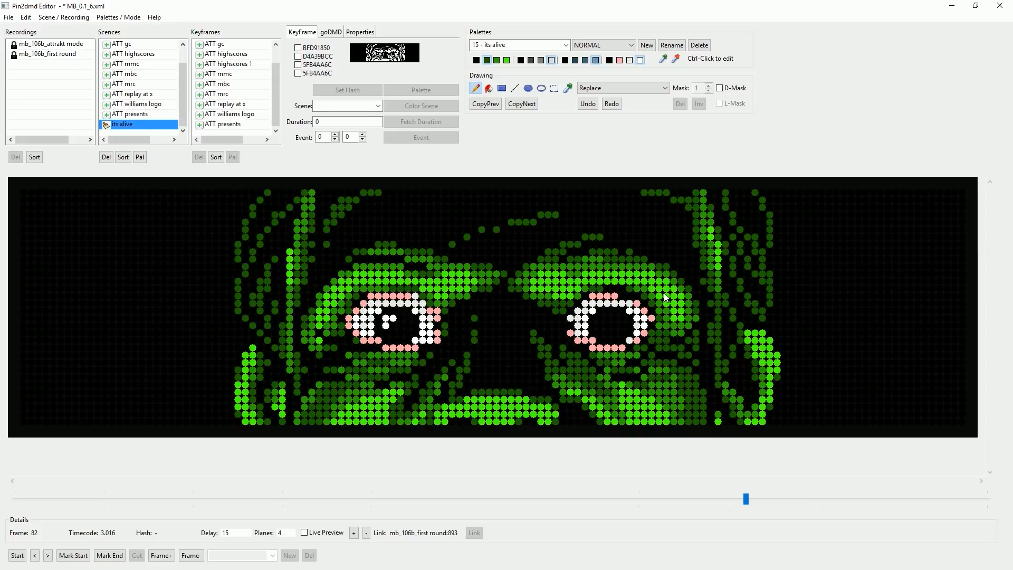
left_click(601, 325)
left_click(607, 318)
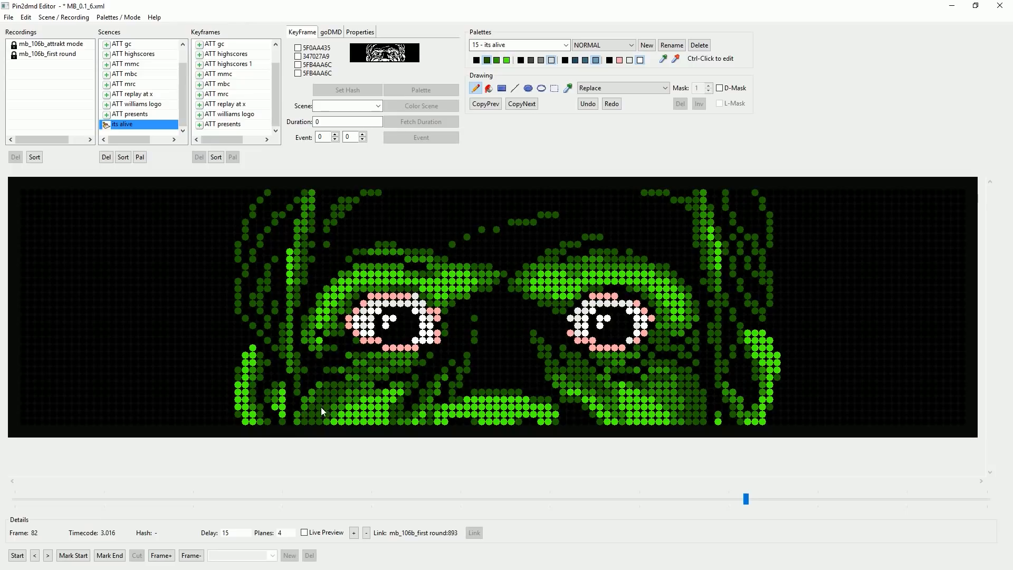
Reshape the left eye's lower inner corner on frame 82 with green dots outside and pink dots along the rim.
left_click(496, 60)
left_click(438, 342)
left_click(487, 60)
left_click(438, 333)
left_click(438, 340)
left_click(430, 341)
left_click(620, 60)
left_click(418, 342)
left_click(429, 340)
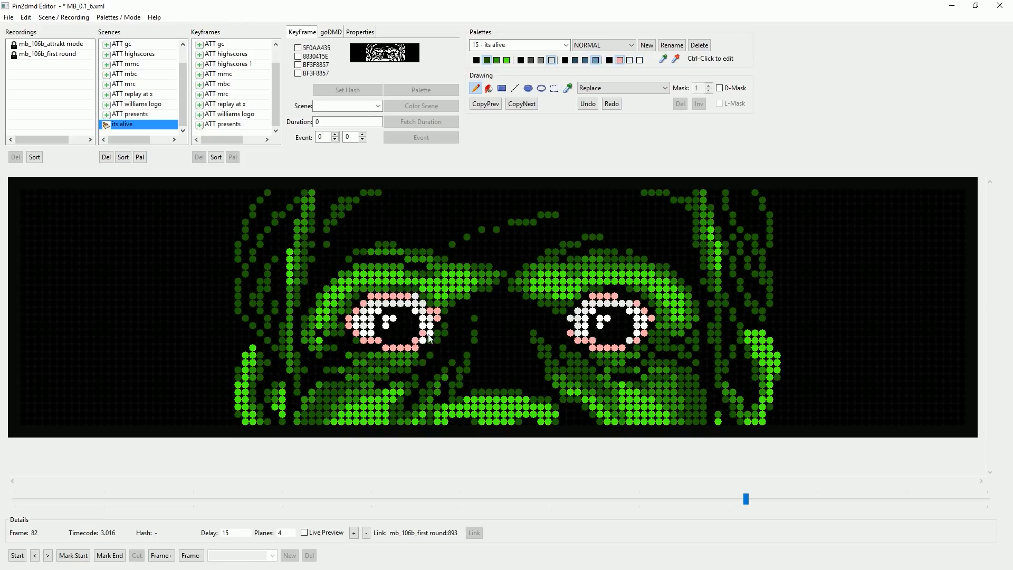
Undo the last dot on frame 82 and retouch the lower edge of the left eye, finishing with white.
left_click(588, 104)
left_click(430, 334)
left_click(403, 342)
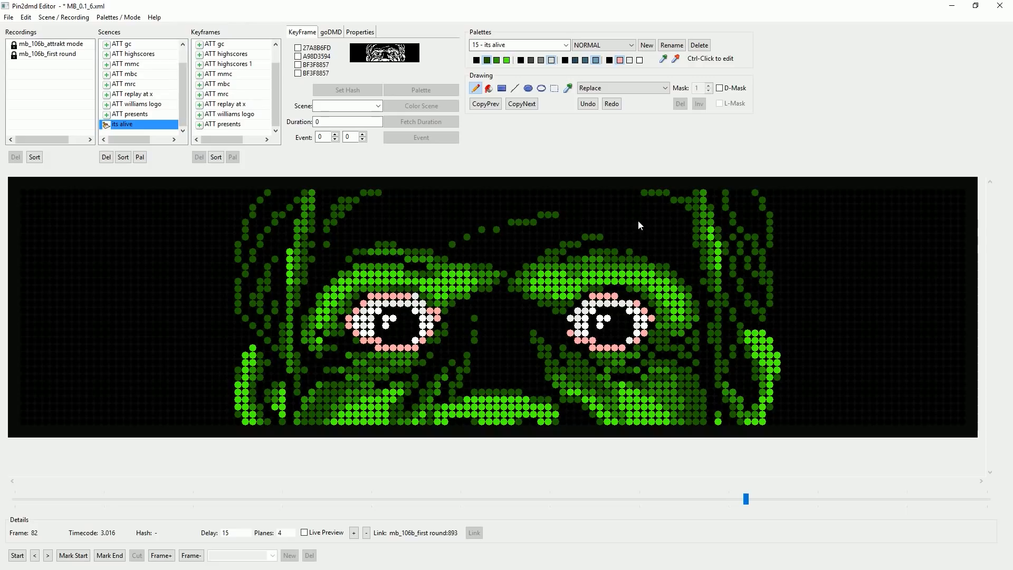
left_click(640, 60)
left_click(378, 341)
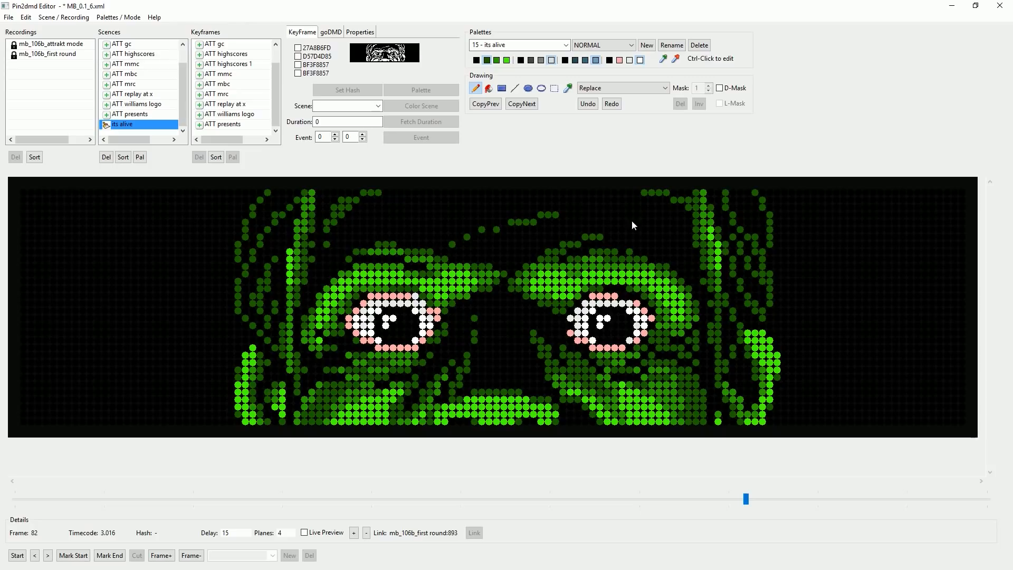
Paint pink dots on the left eye's upper rim and along the upper-left rim of the right eye.
left_click(620, 60)
left_click(416, 296)
left_click(585, 304)
left_click(578, 311)
left_click(570, 319)
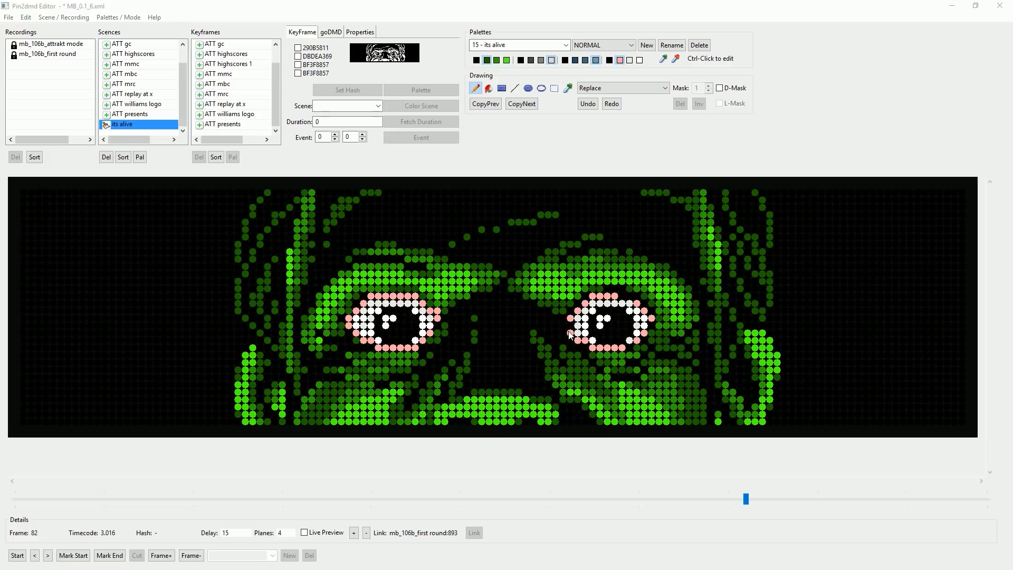
Change the scene's edit mode to Color Mask and accept the mode change.
left_click(666, 88)
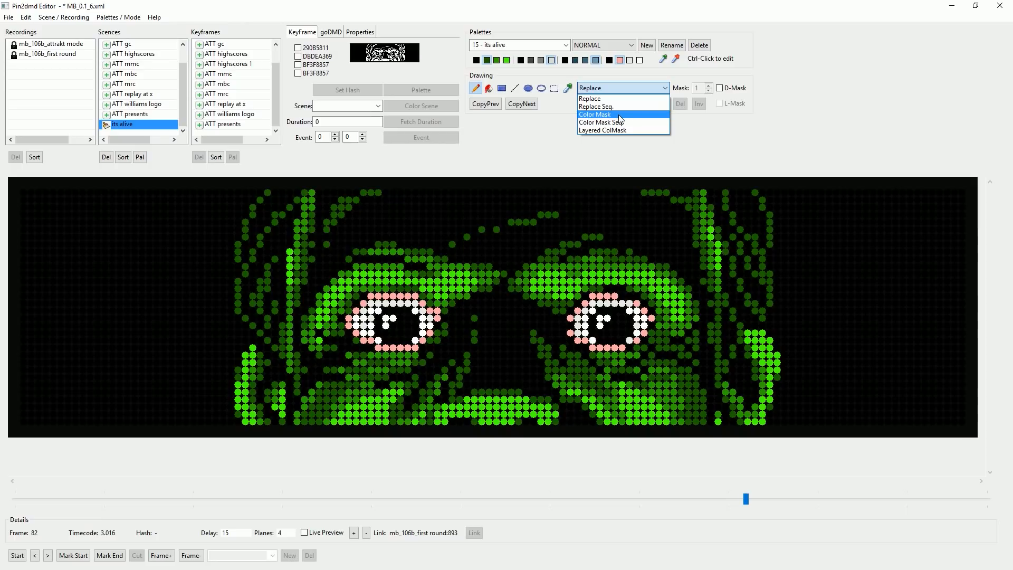
left_click(595, 115)
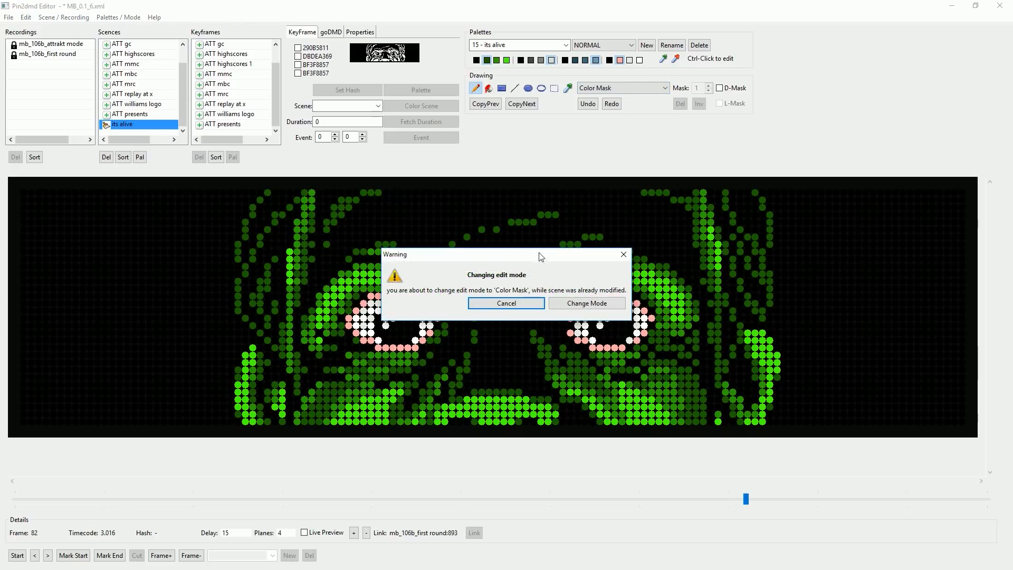
left_click(591, 307)
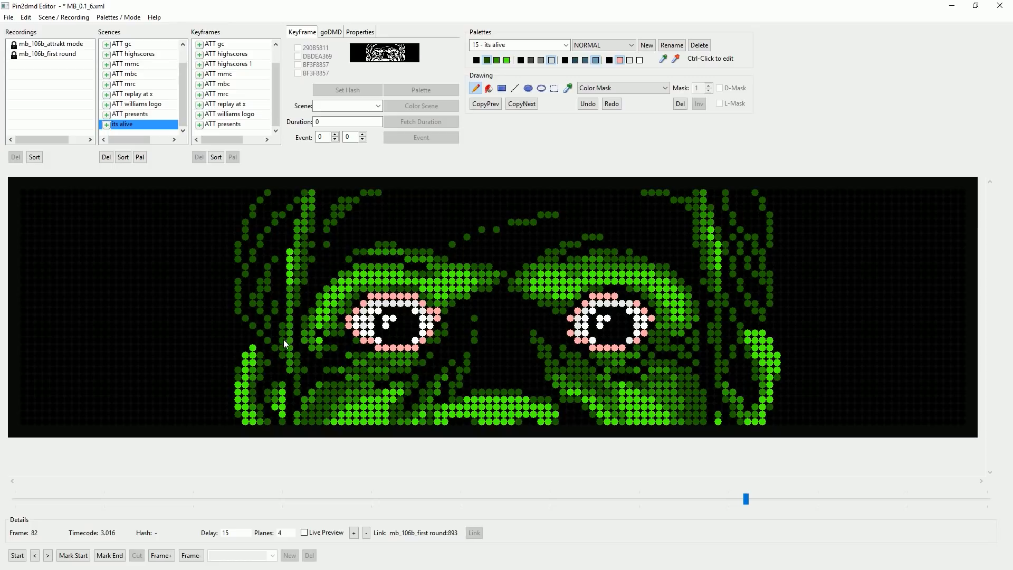
Recolour the thin hair strands on both sides of the face grey using filled rectangles.
left_click(552, 60)
left_click(502, 88)
left_click_drag(756, 225, 803, 318)
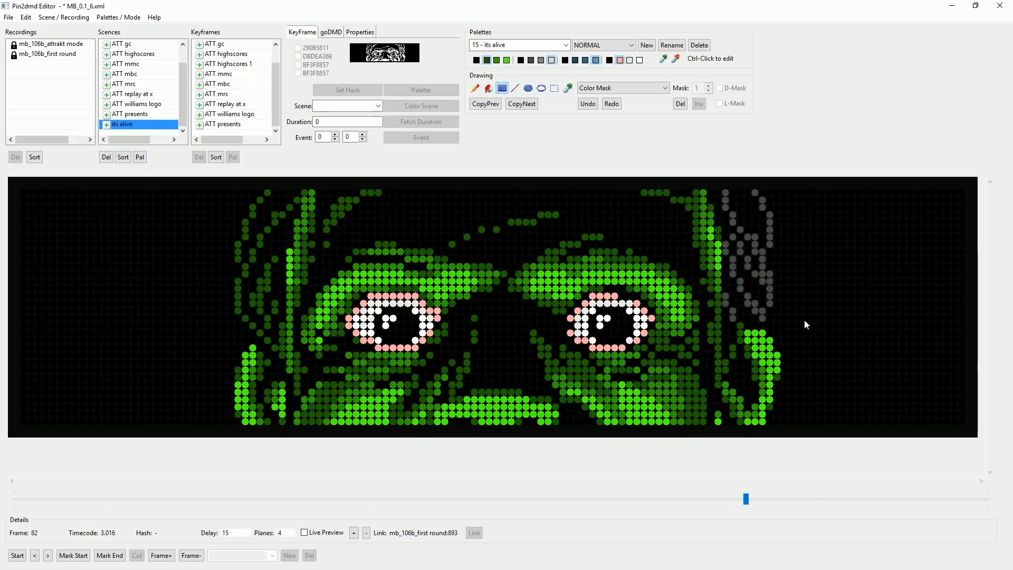
left_click_drag(217, 252, 178, 167)
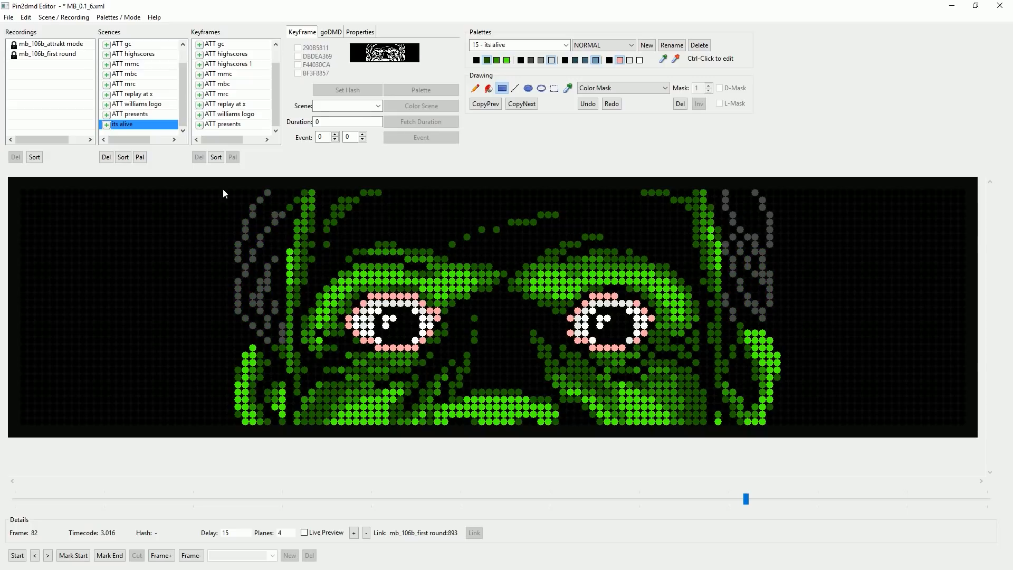
left_click(290, 207)
left_click(305, 192)
left_click_drag(276, 346, 283, 347)
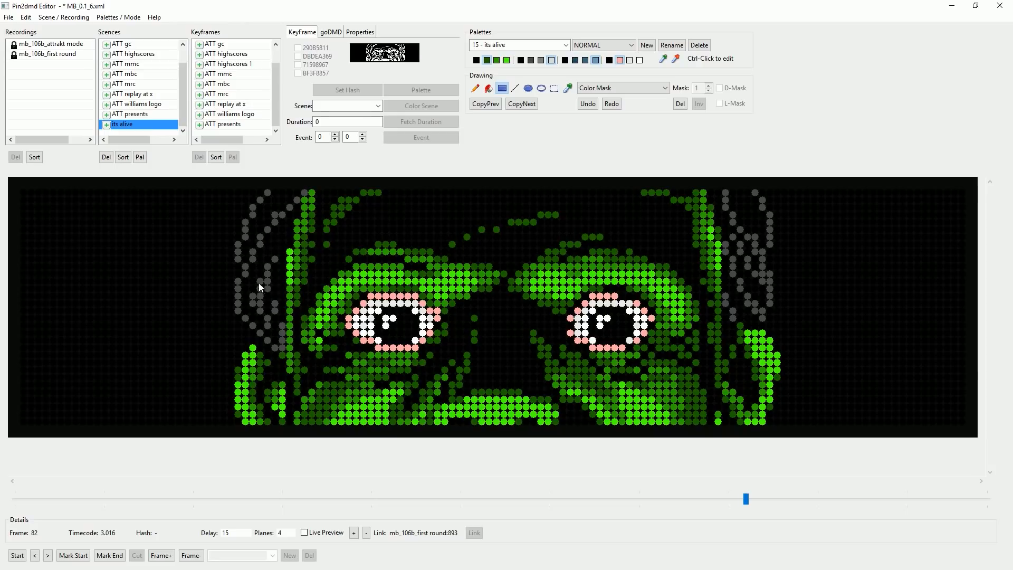
left_click(741, 327)
Change the scene's edit mode back to Replace and accept the mode change.
left_click(660, 88)
left_click(634, 104)
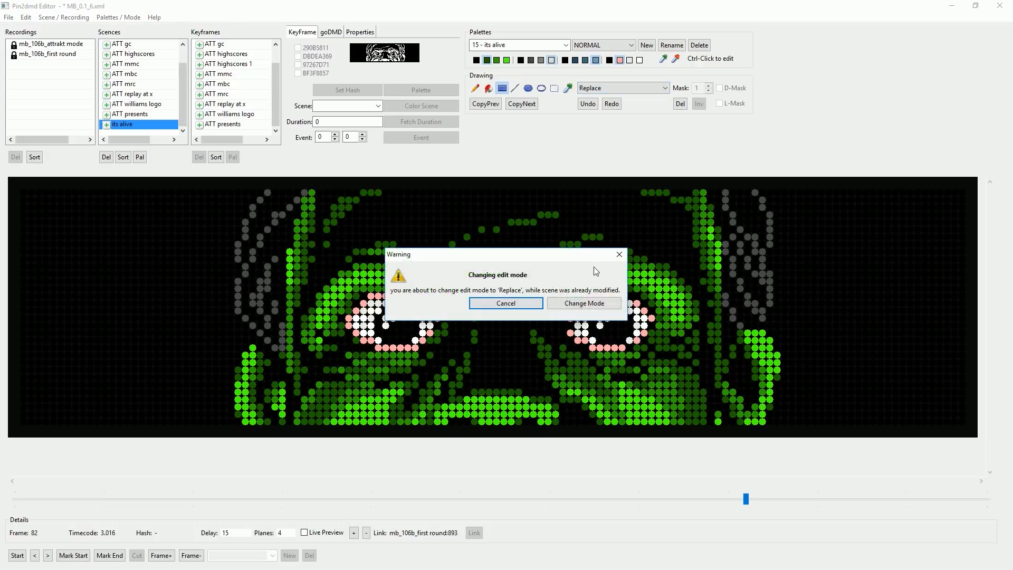
left_click(583, 305)
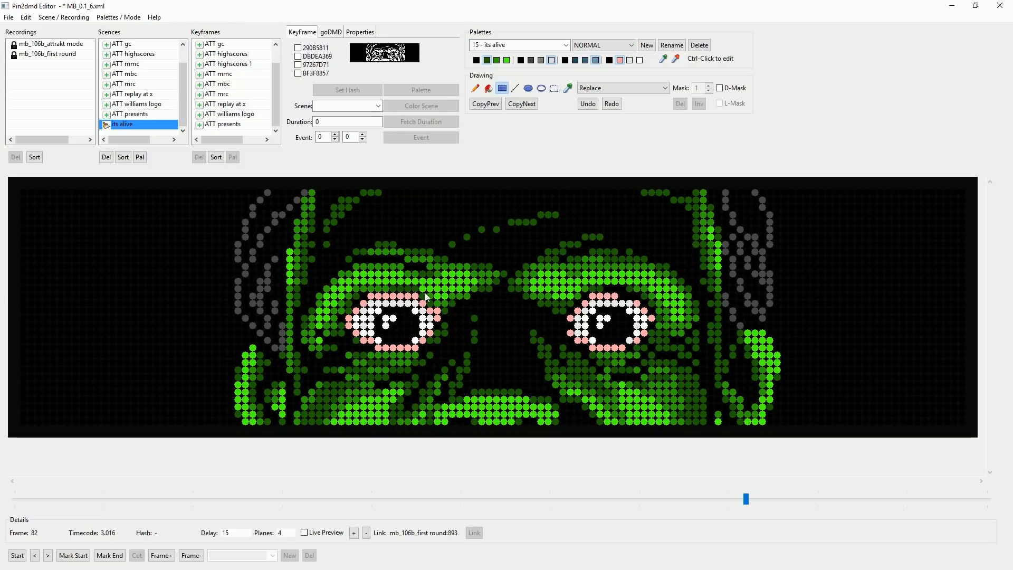
Draw black dots with the pencil around the upper rims of both eyes in frame 82.
left_click(519, 60)
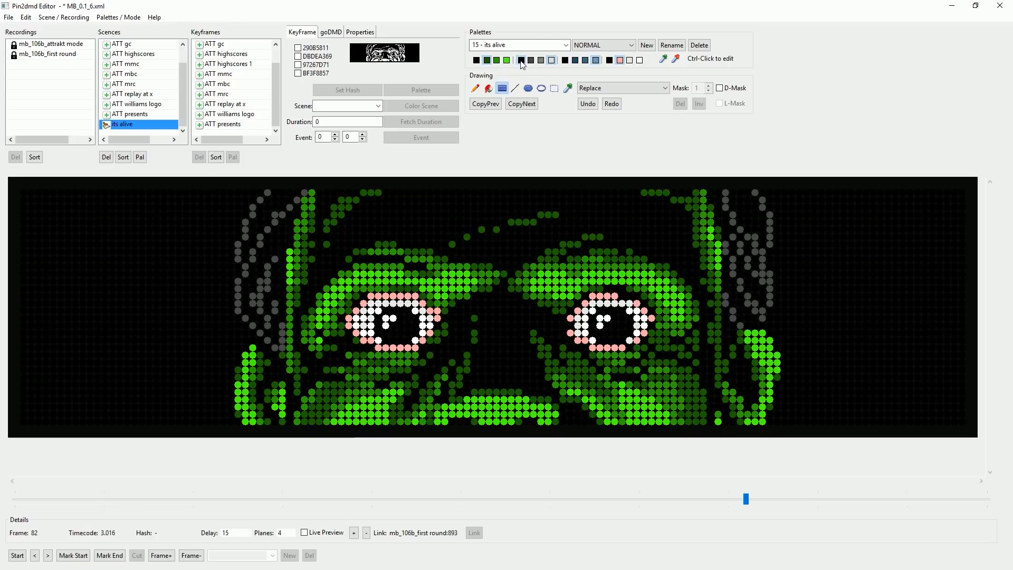
left_click(476, 89)
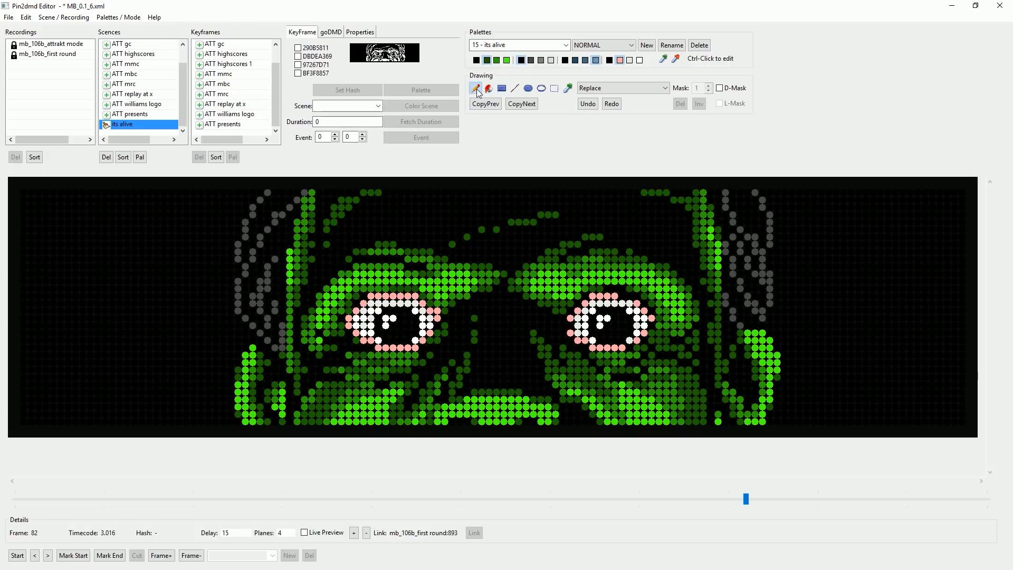
left_click(420, 297)
left_click_drag(415, 291, 390, 294)
left_click(400, 289)
left_click(392, 291)
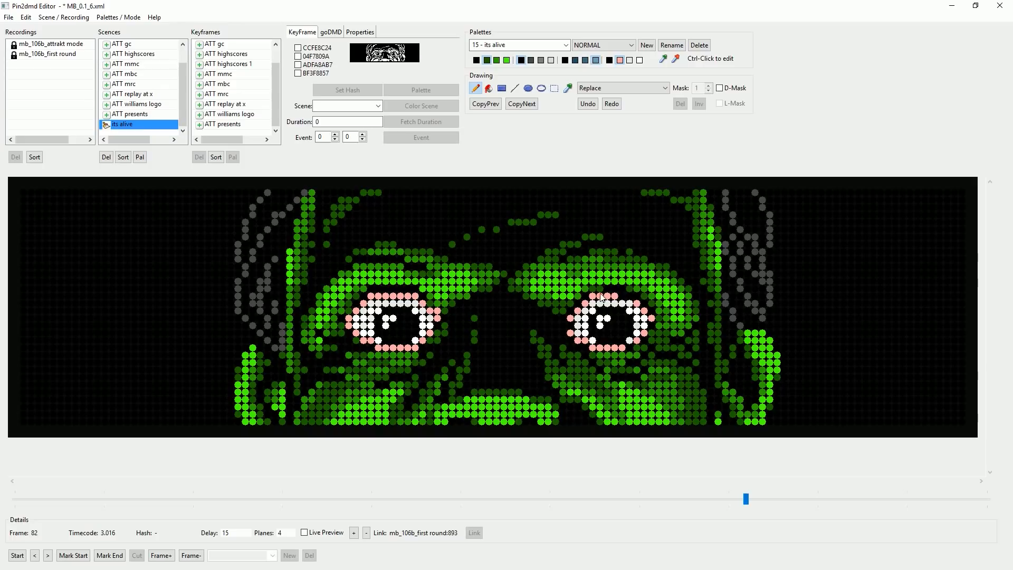
left_click(601, 294)
left_click(586, 291)
left_click(578, 296)
left_click(572, 304)
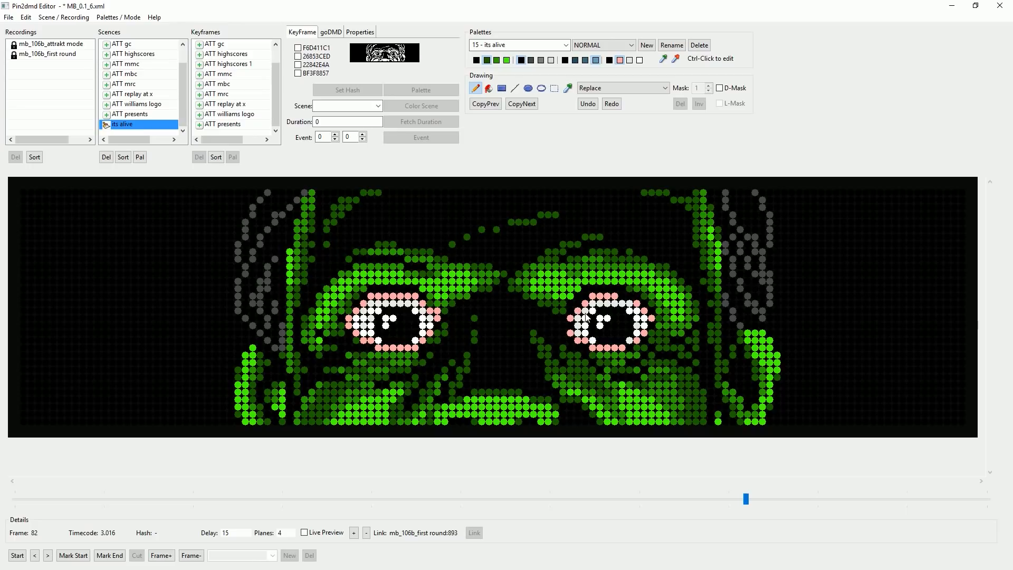
Clean up the side edges of the left eye with black dots.
left_click(436, 311)
left_click(436, 311)
left_click(437, 311)
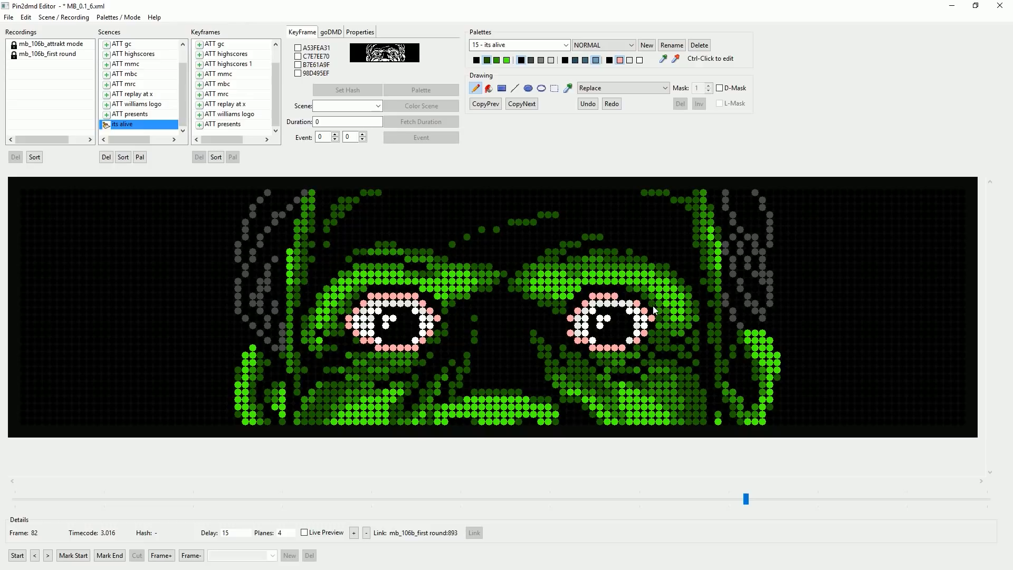
left_click(349, 318)
left_click(394, 331)
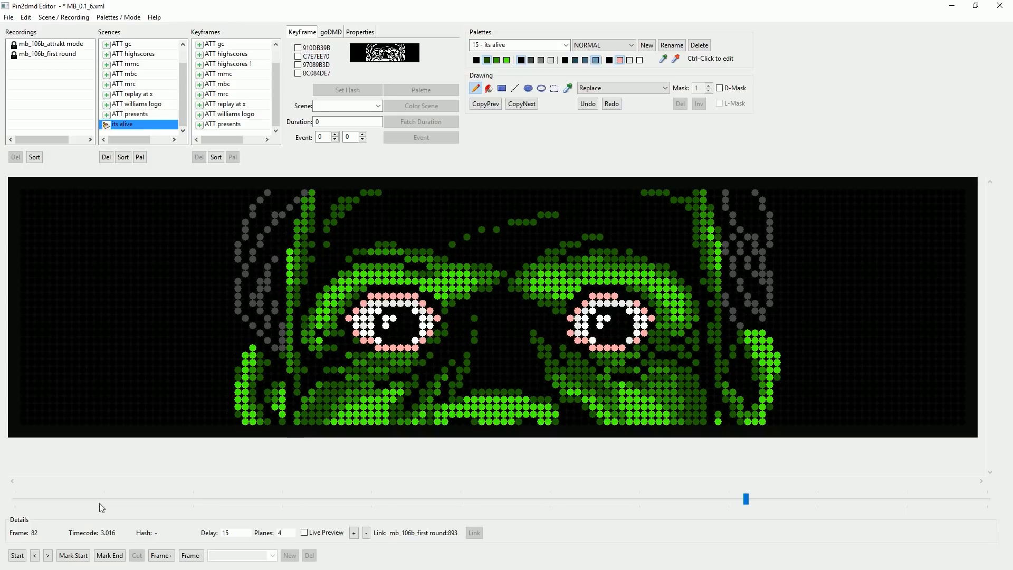
Compare the eyes in frames 81 and 82, then select and copy the left eye's inner area from frame 82.
left_click(35, 556)
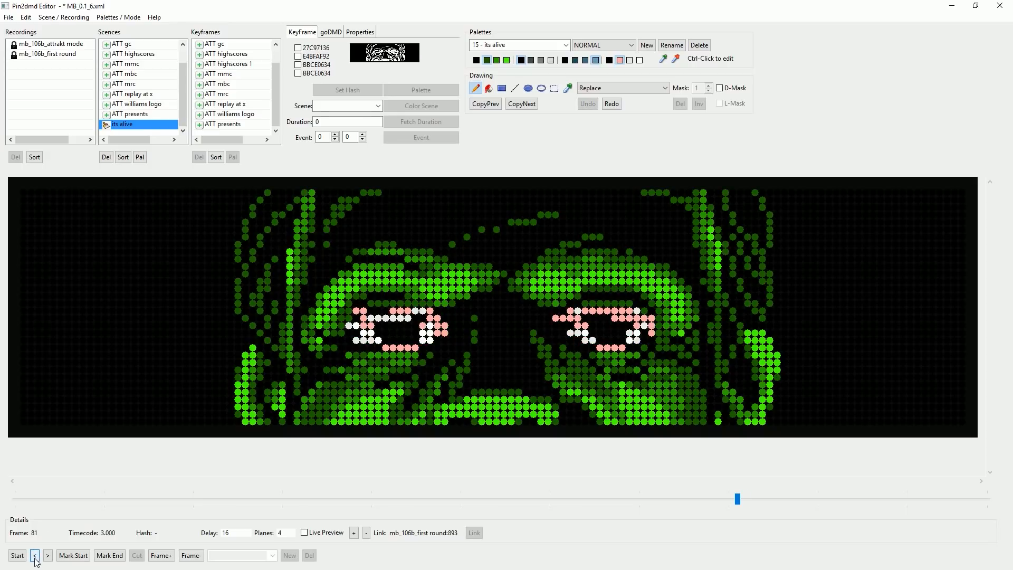
left_click(48, 556)
left_click(34, 556)
left_click(47, 556)
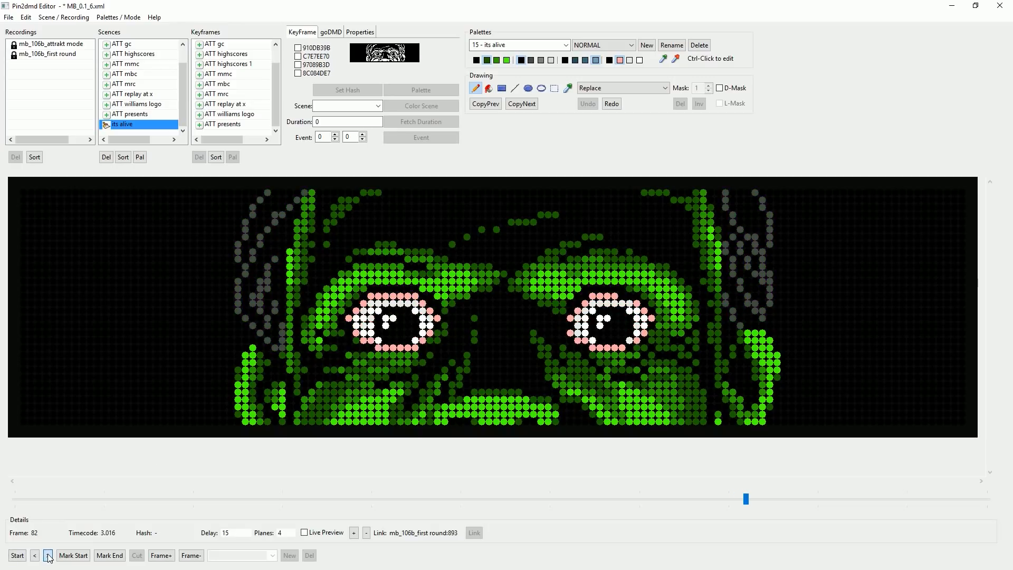
left_click(35, 557)
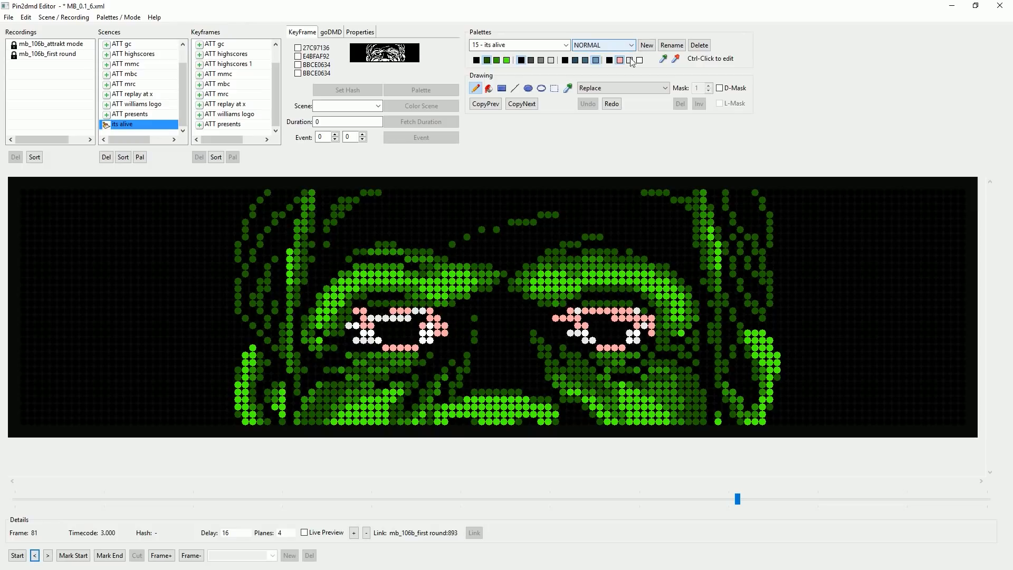
left_click(48, 556)
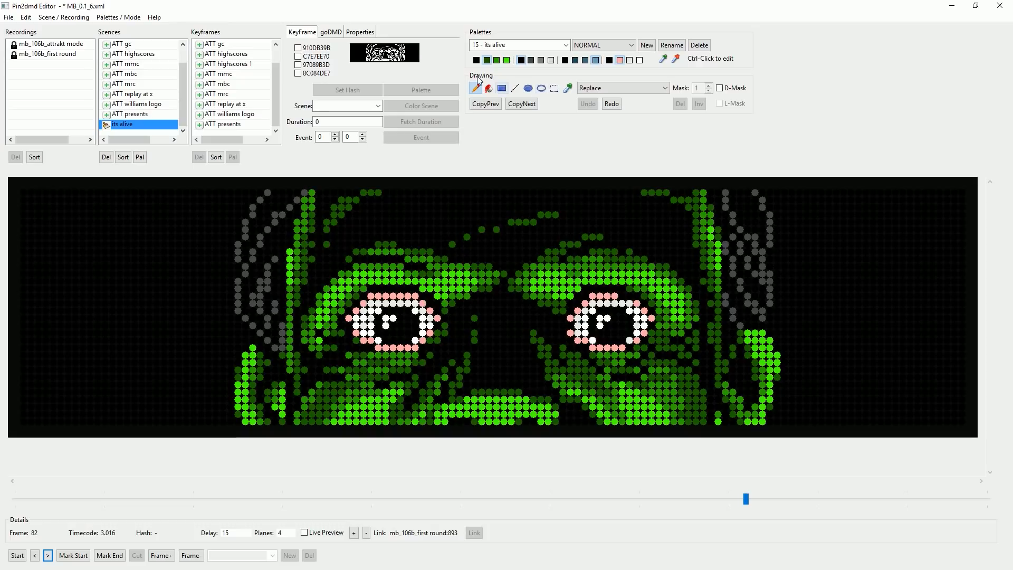
left_click(555, 90)
left_click_drag(348, 314, 436, 339)
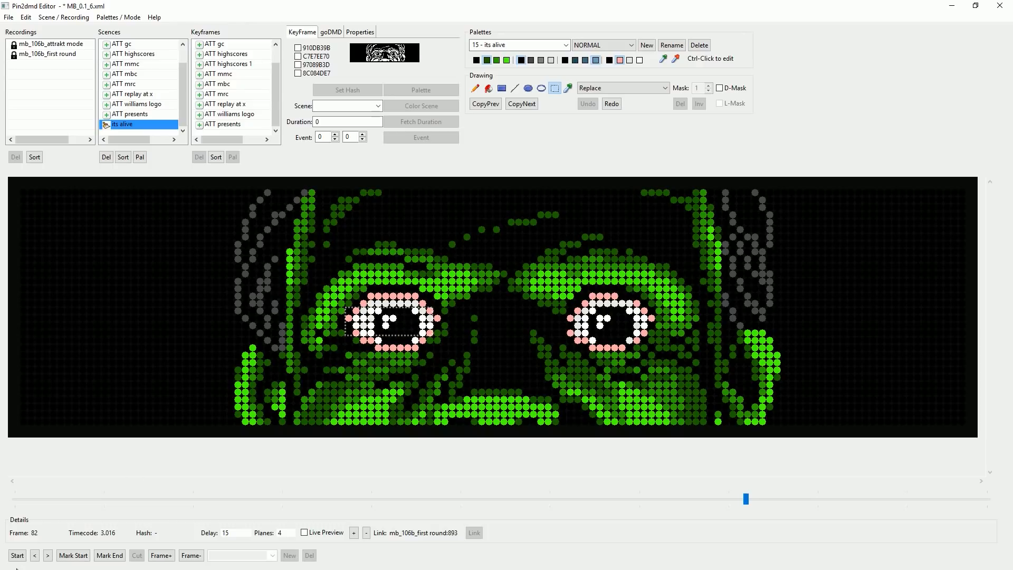
Paste the copied eye over the left eye in frame 81 and align it inside the pink outline.
left_click(35, 556)
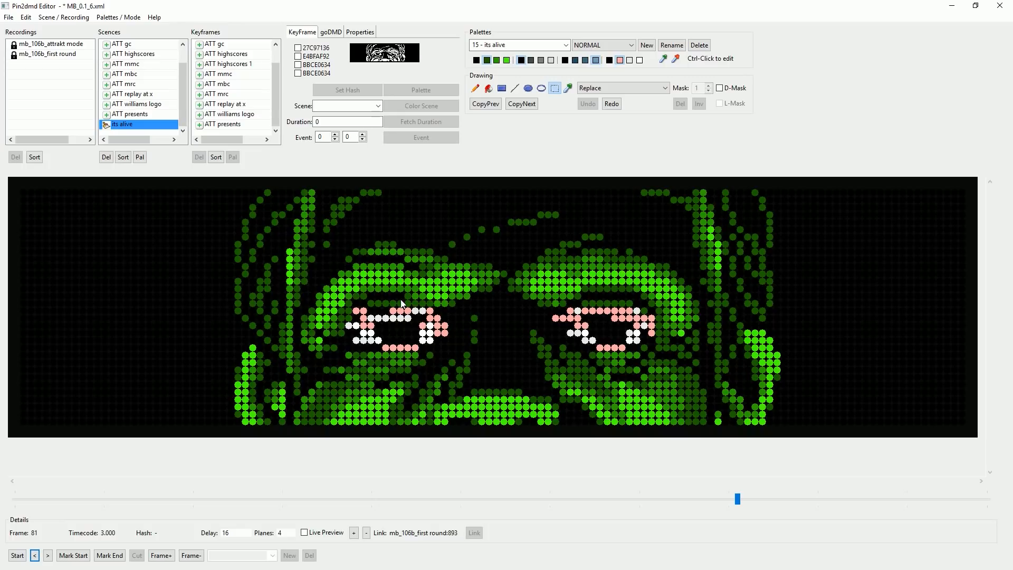
left_click(26, 17)
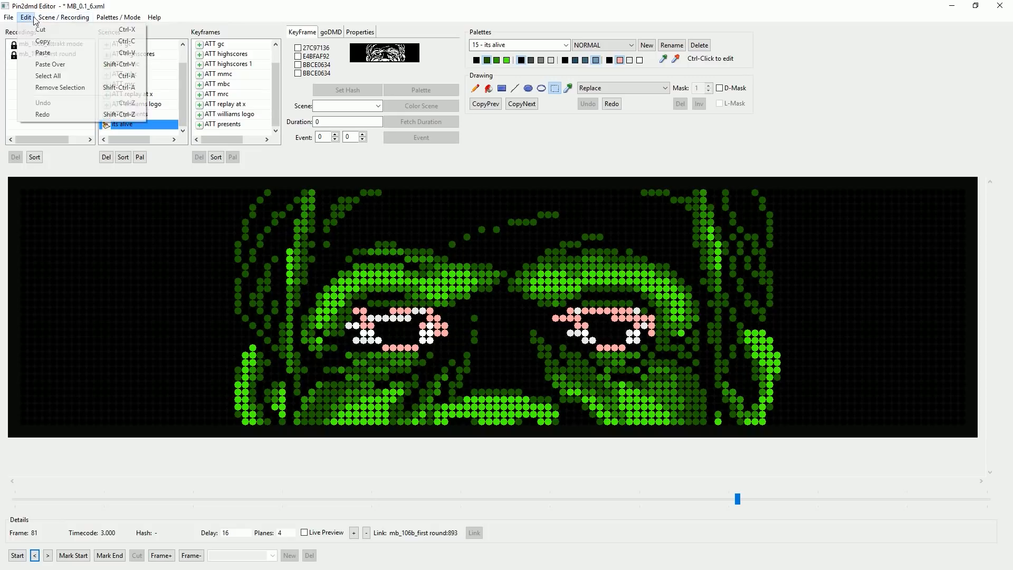
left_click(51, 64)
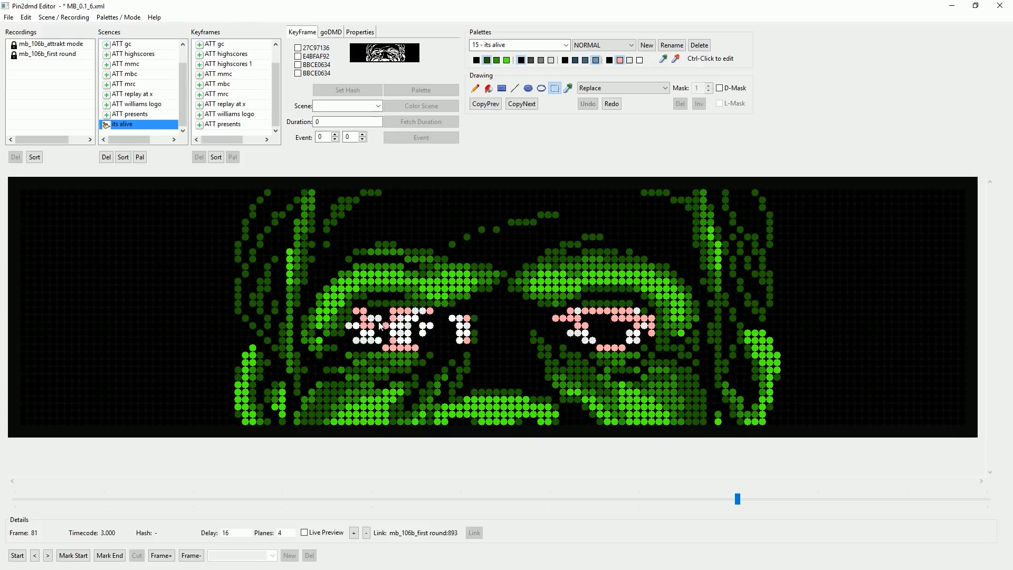
left_click_drag(360, 323, 355, 325)
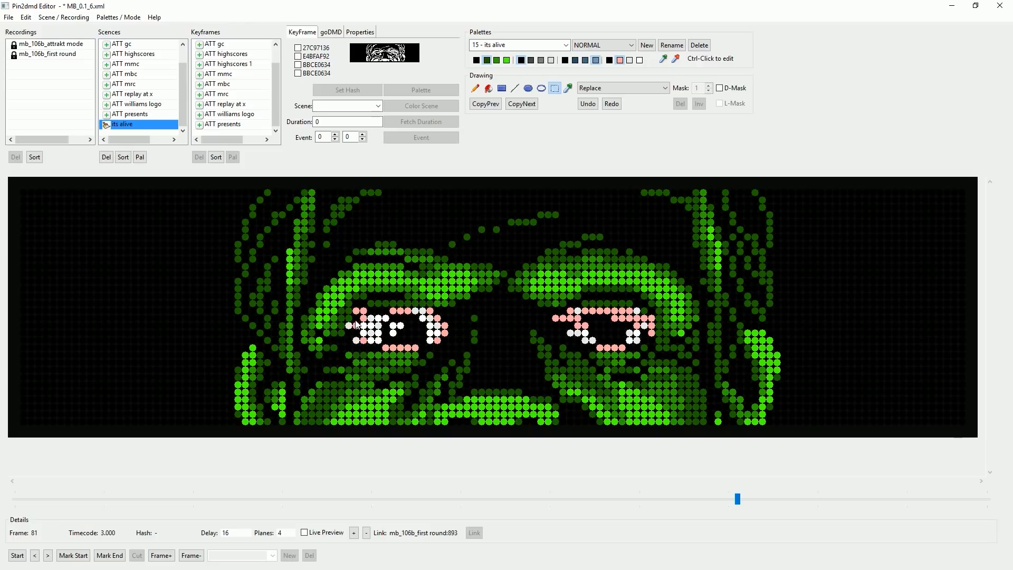
left_click_drag(352, 324, 357, 324)
Check the pasted eye against frame 82, then select and copy the right eye's inner area from that frame.
left_click(48, 555)
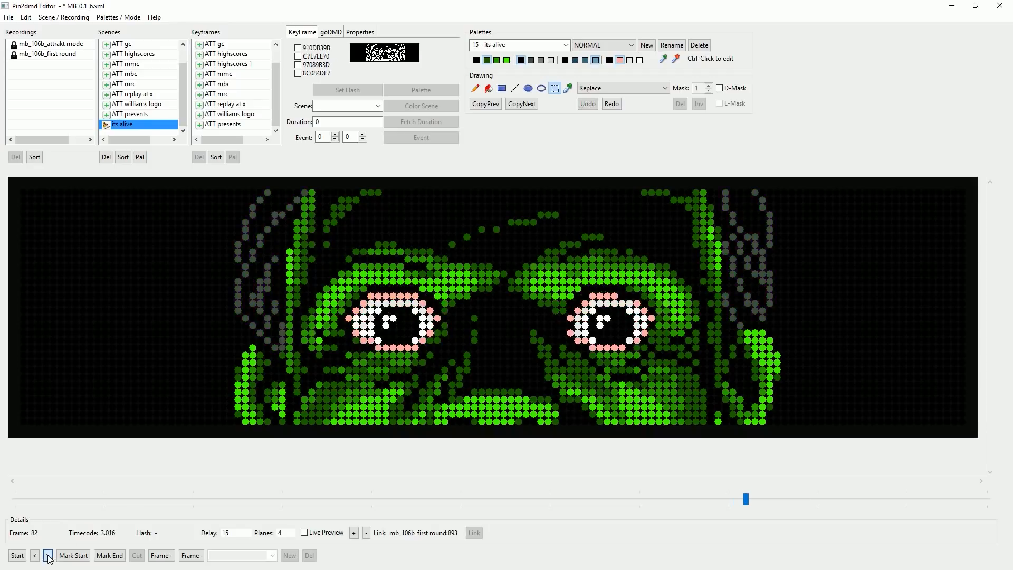
left_click(35, 557)
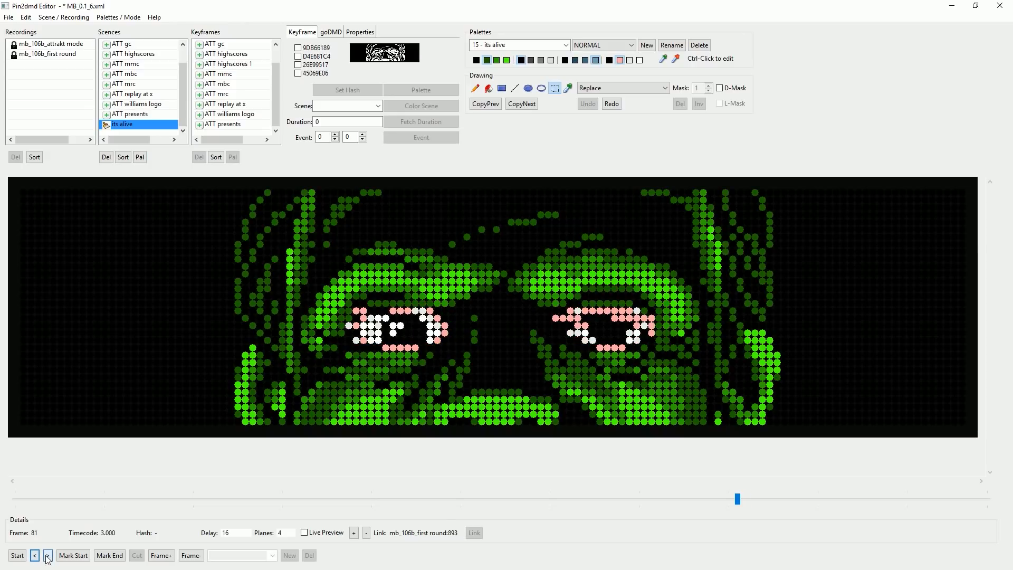
left_click(48, 557)
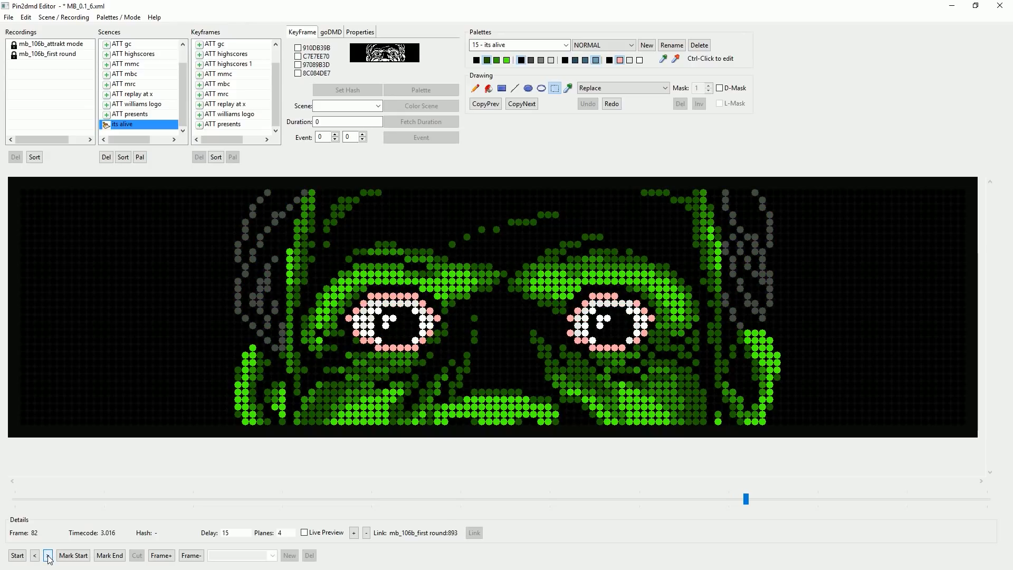
left_click(35, 555)
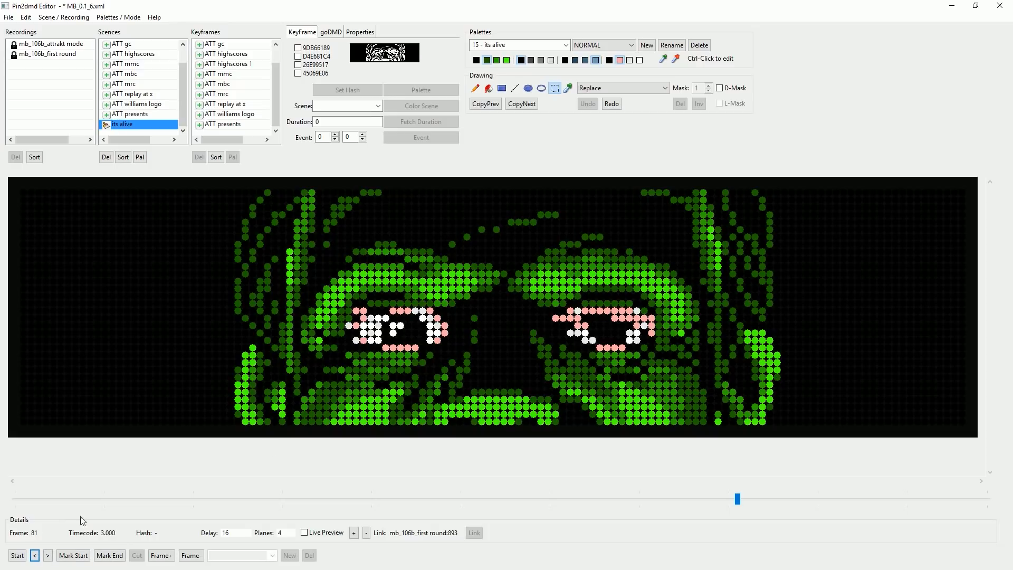
left_click(48, 556)
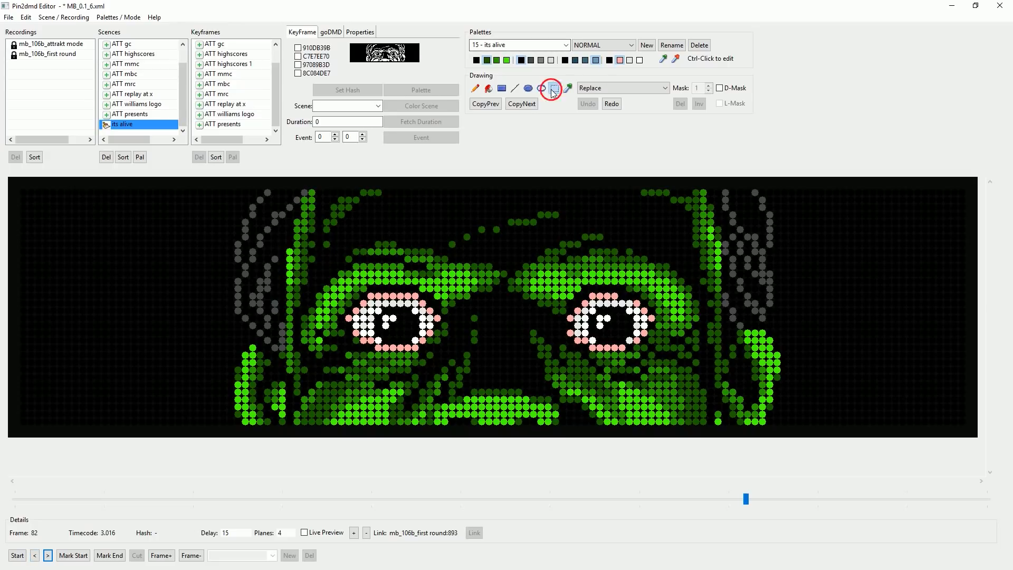
left_click_drag(568, 309, 656, 343)
left_click_drag(569, 310, 647, 344)
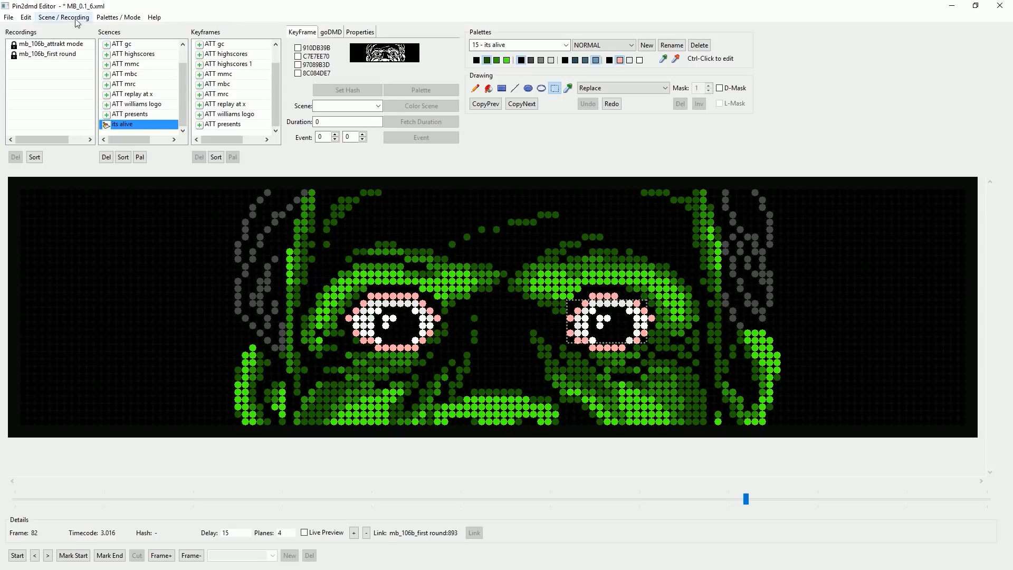
Paste the copied eye over the right eye in frame 81, align it, and compare it with frame 82.
left_click(35, 556)
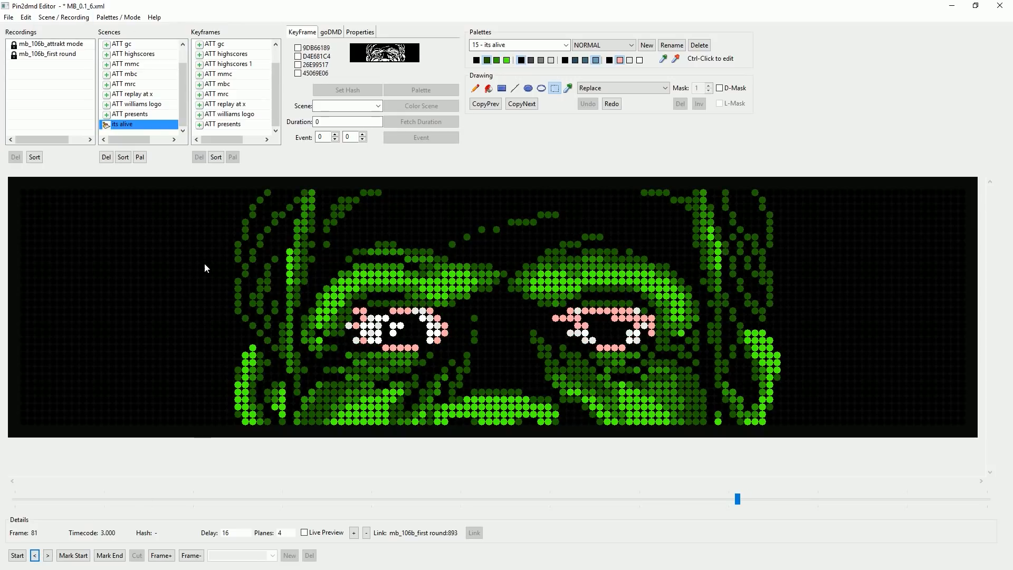
left_click(25, 17)
left_click(60, 63)
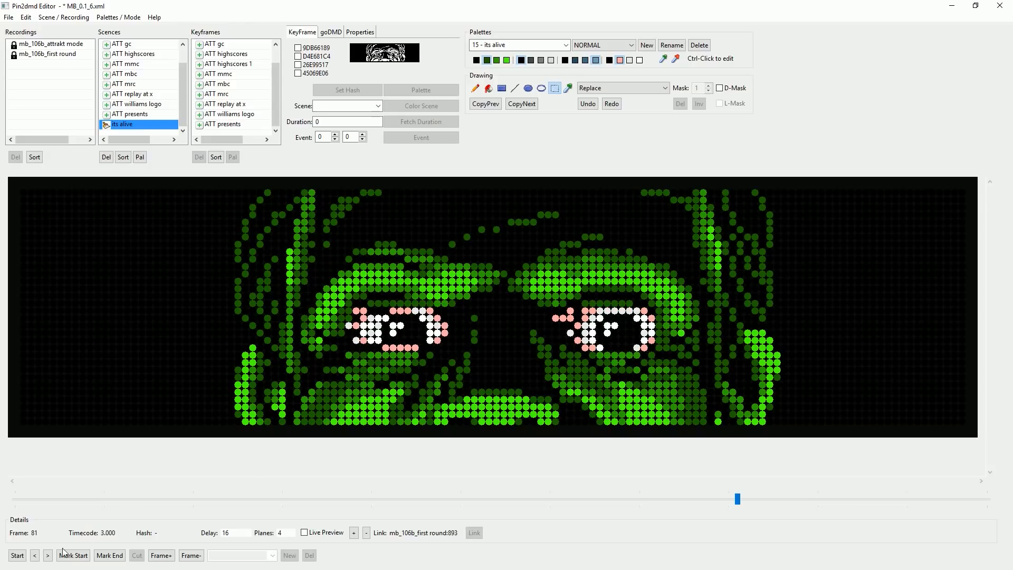
left_click(47, 558)
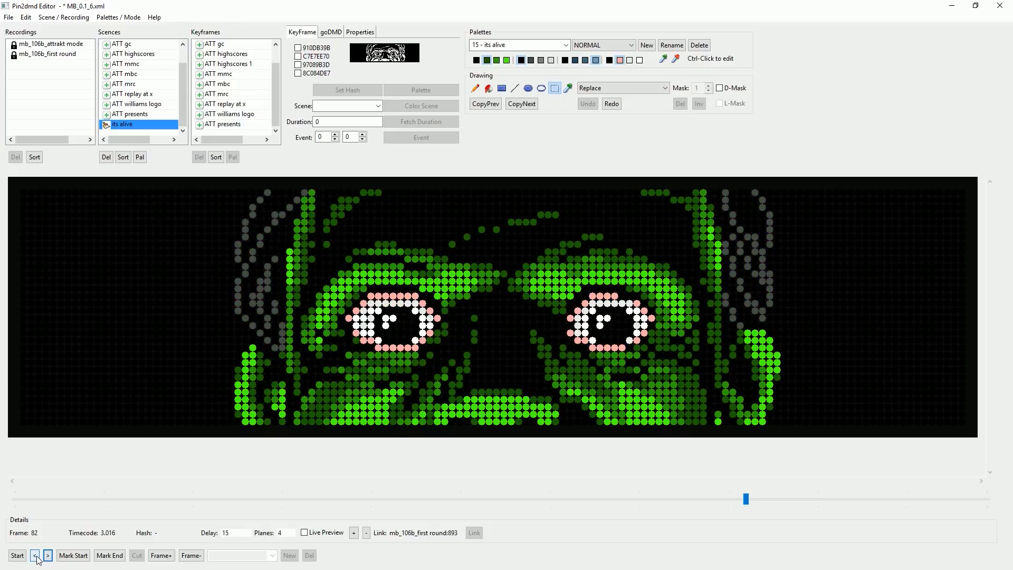
Compare the eyes in frames 81 and 82, then paint the pink row beneath the left eye in frame 81 black.
left_click(35, 557)
left_click(36, 558)
left_click(47, 558)
left_click(35, 556)
left_click(565, 59)
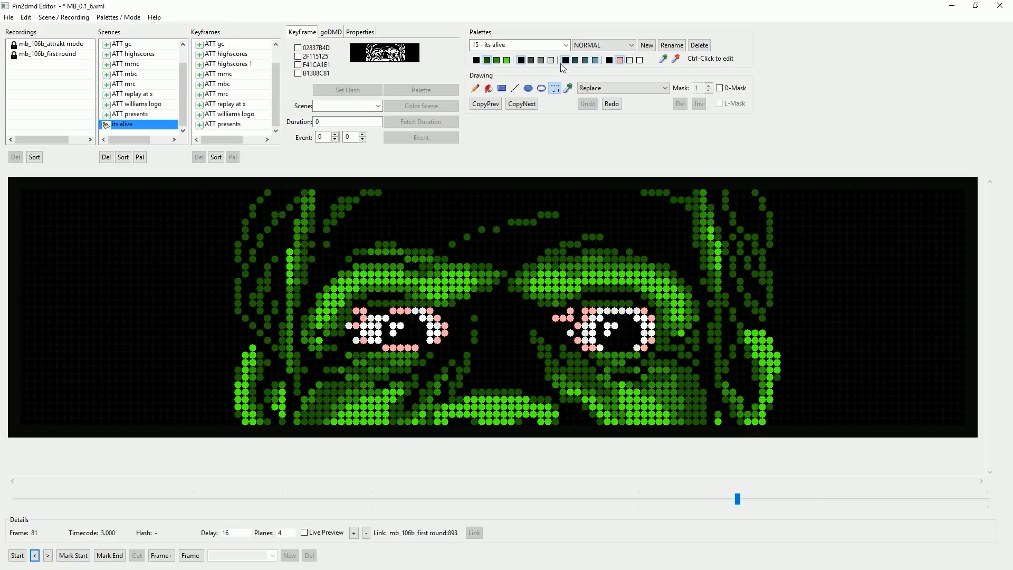
left_click(501, 91)
left_click_drag(393, 346, 419, 347)
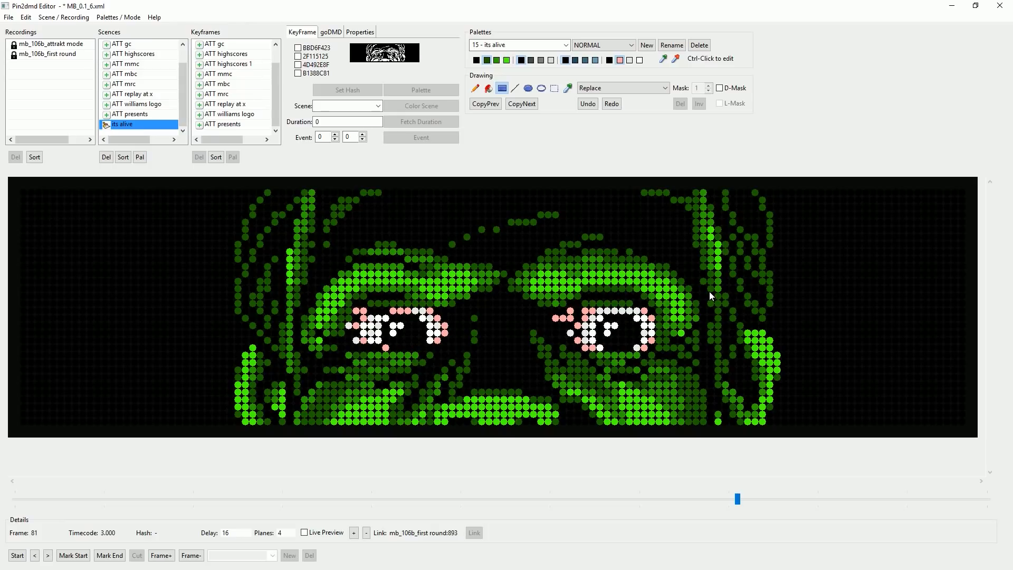
Erase the stray dots at the left eye's outer corner in frame 81 and extend the pink outline along its upper-left edge.
left_click(48, 556)
left_click(36, 556)
left_click_drag(364, 316, 354, 340)
left_click(355, 343)
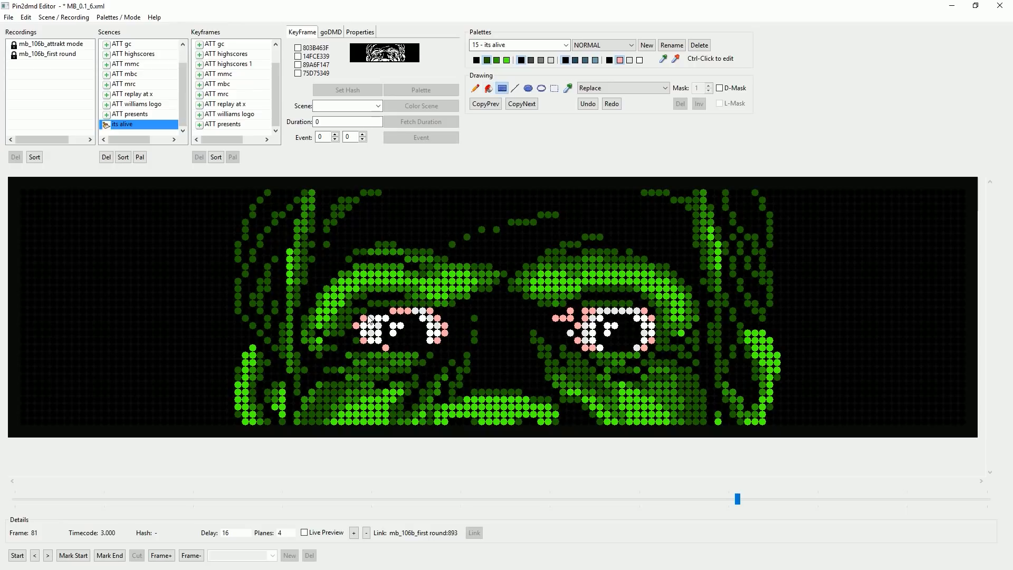
left_click_drag(373, 323, 385, 310)
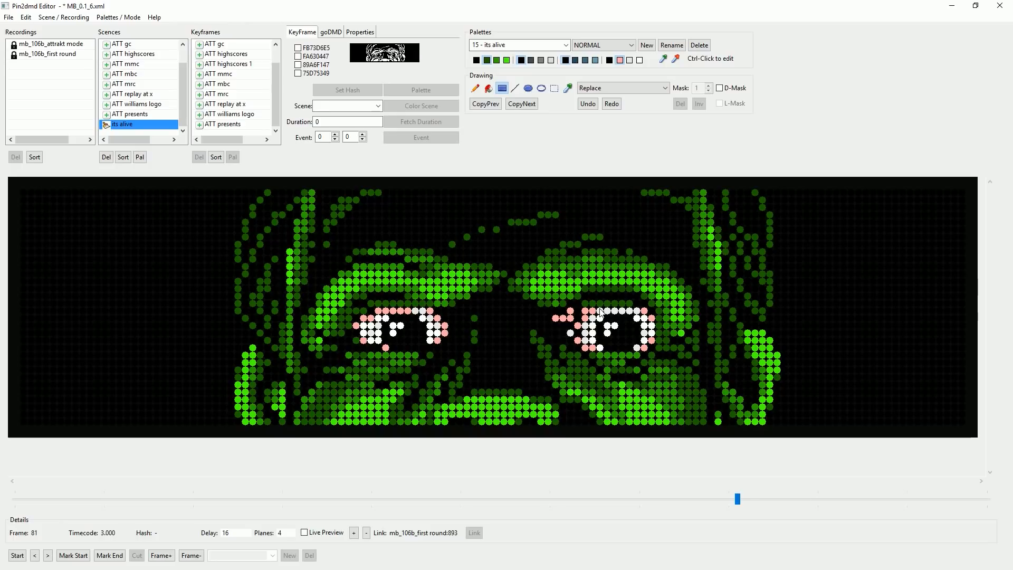
Erase the stray pink and white dots outside the right eye's left edge in frame 81.
left_click(567, 319)
left_click(562, 317)
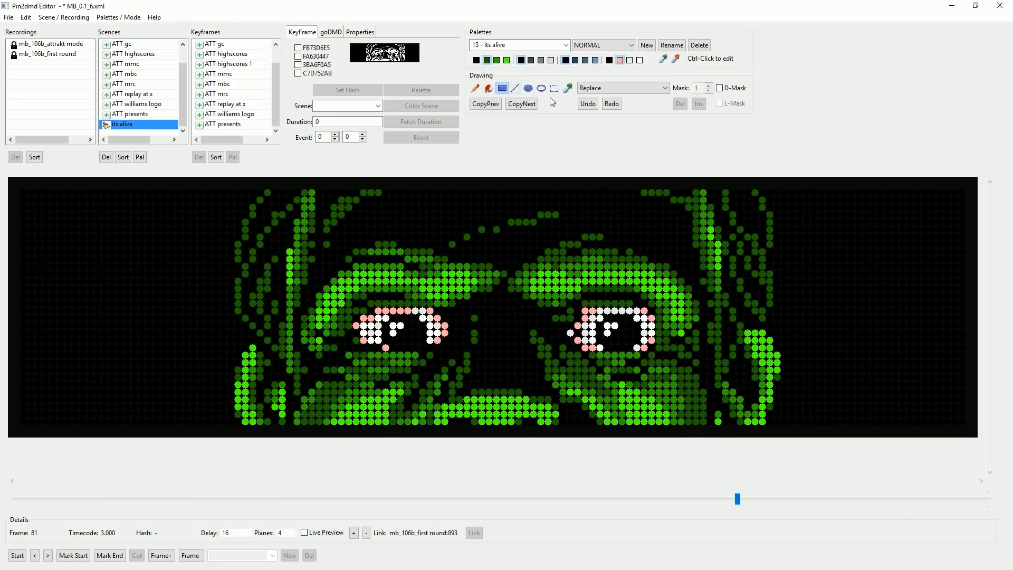
left_click(581, 344)
left_click(570, 336)
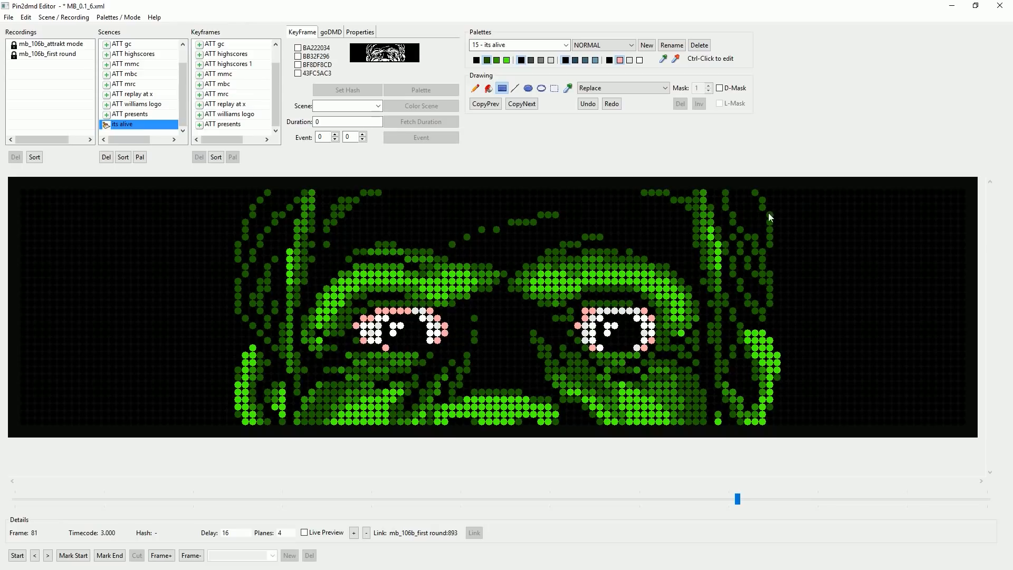
Paint the upper edge of the left eye white in frame 81 and compare the result with frame 82.
left_click(640, 60)
left_click_drag(381, 312, 411, 312)
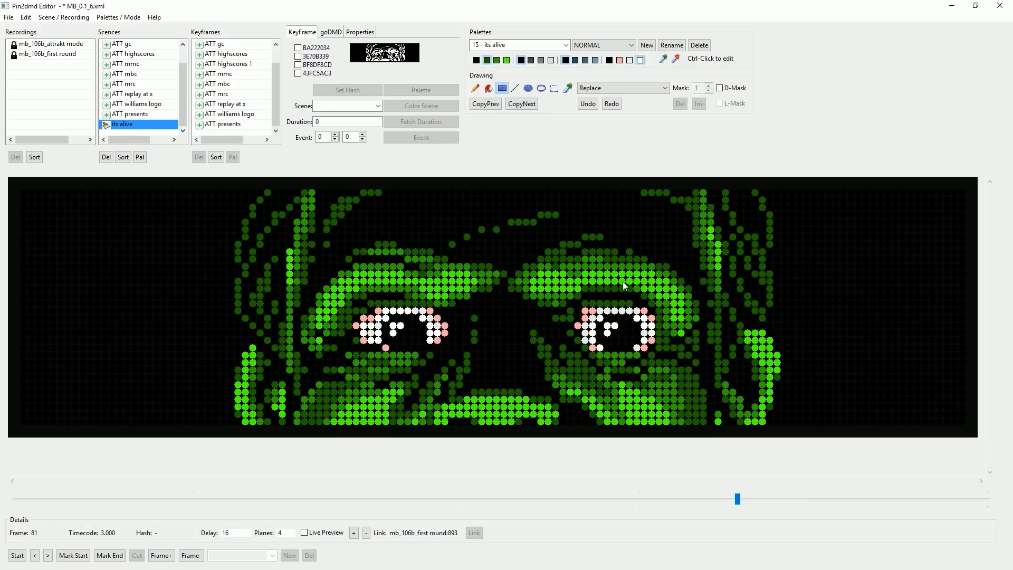
left_click(47, 556)
left_click(35, 557)
left_click(48, 557)
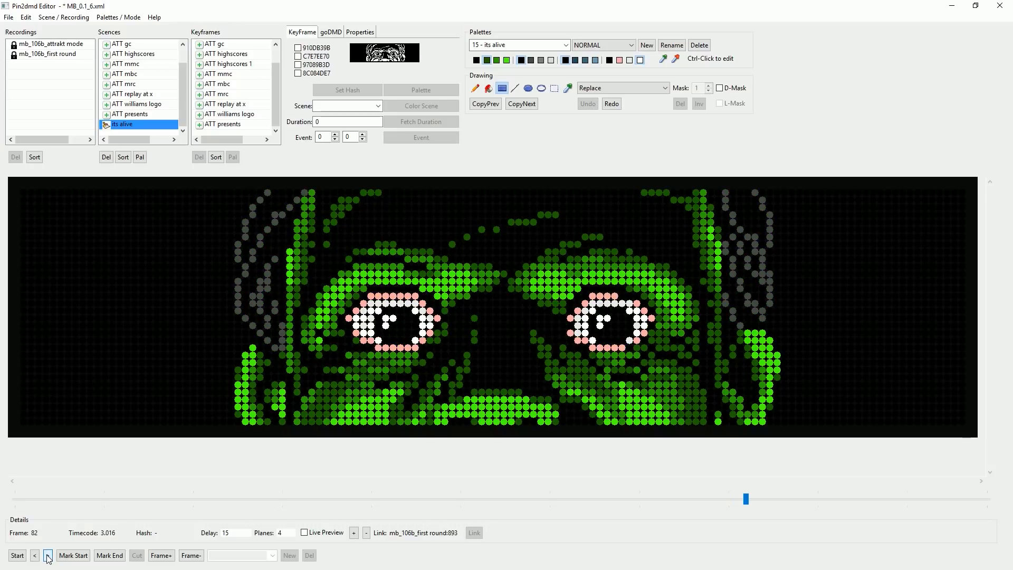
Compare the eyes across frames 79 to 81 and replace frame 80's eyes with those of frame 81.
left_click(35, 556)
left_click(35, 556)
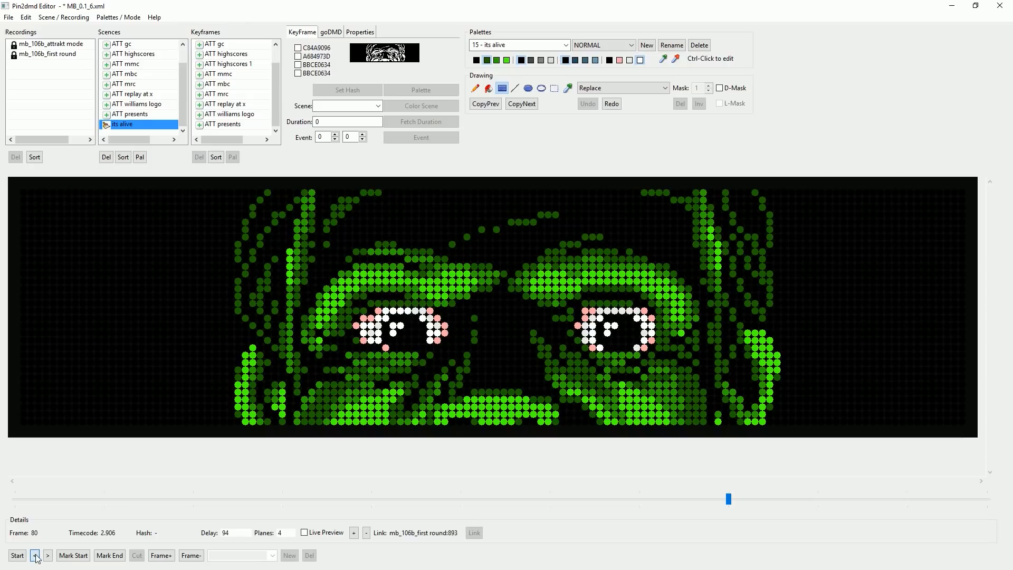
left_click(48, 556)
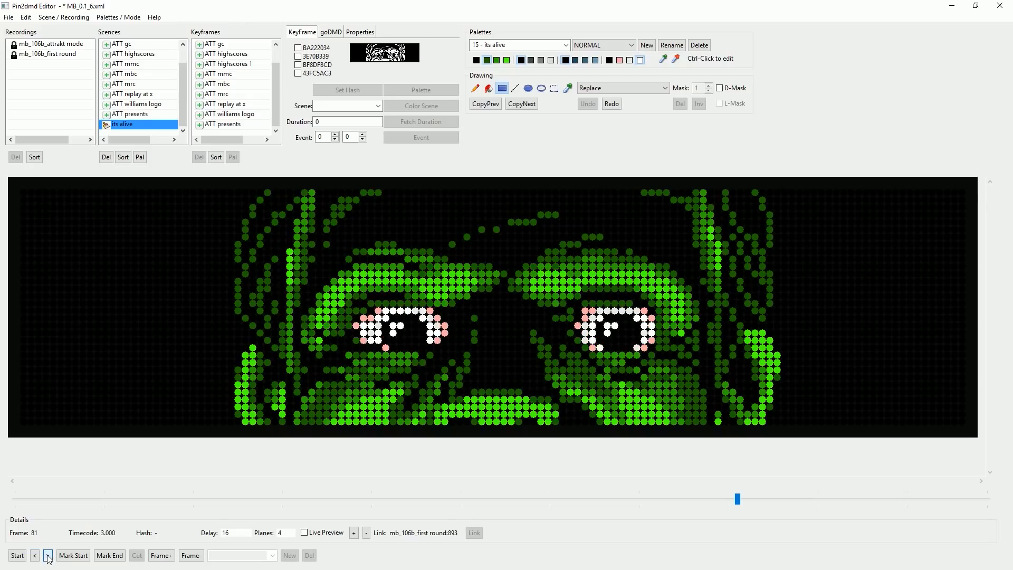
left_click(36, 556)
left_click(35, 556)
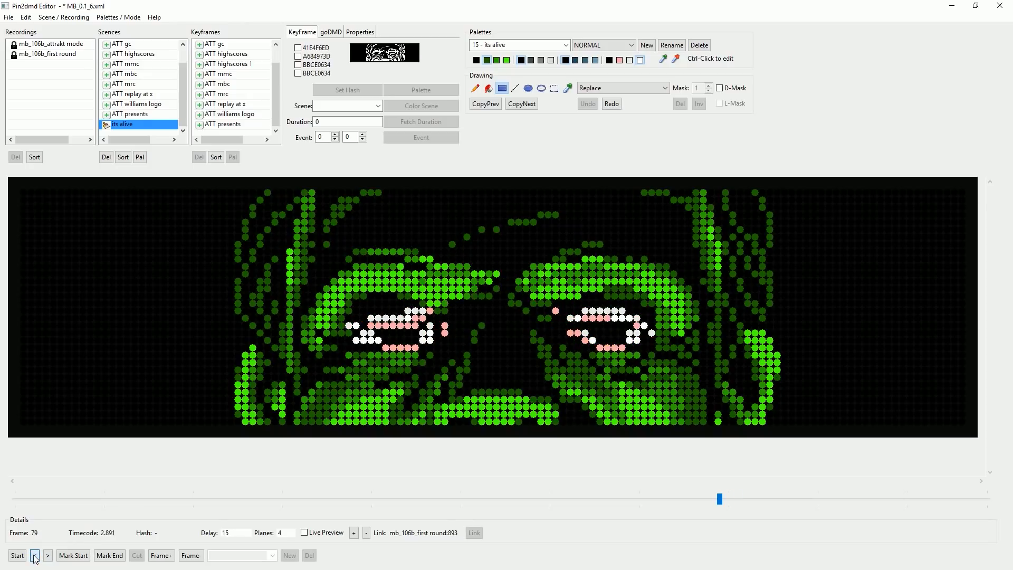
left_click(48, 556)
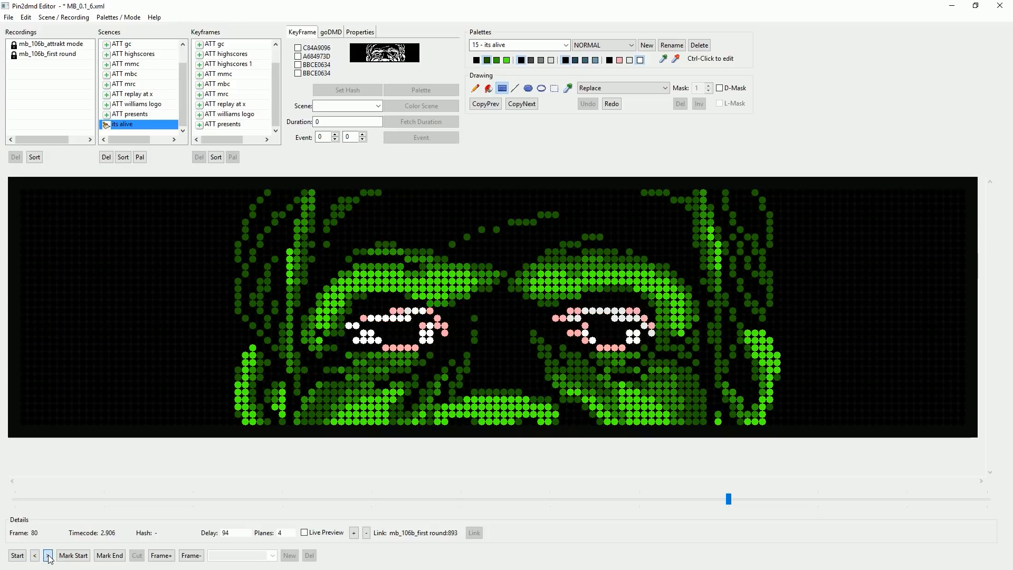
left_click(48, 556)
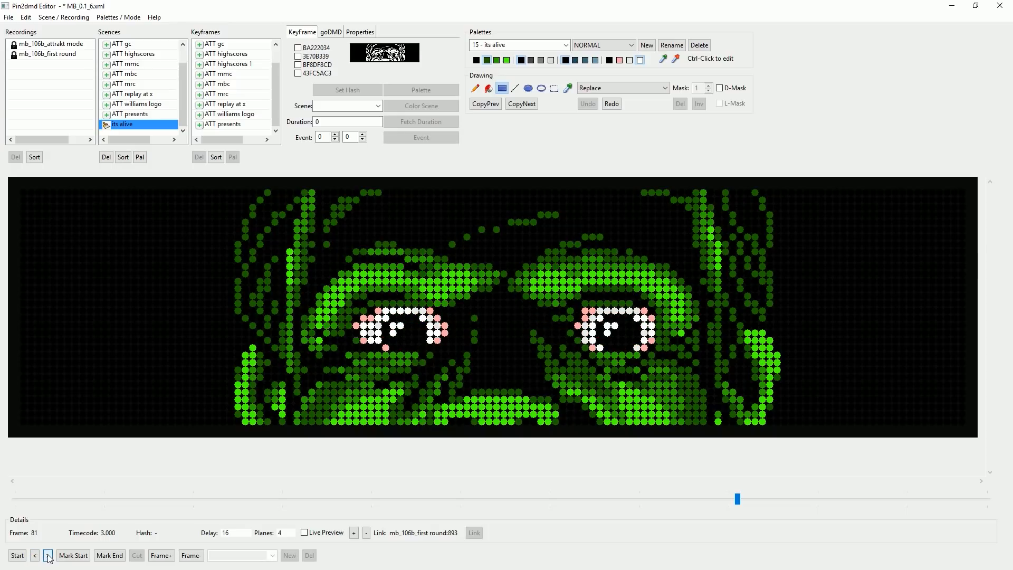
left_click(35, 556)
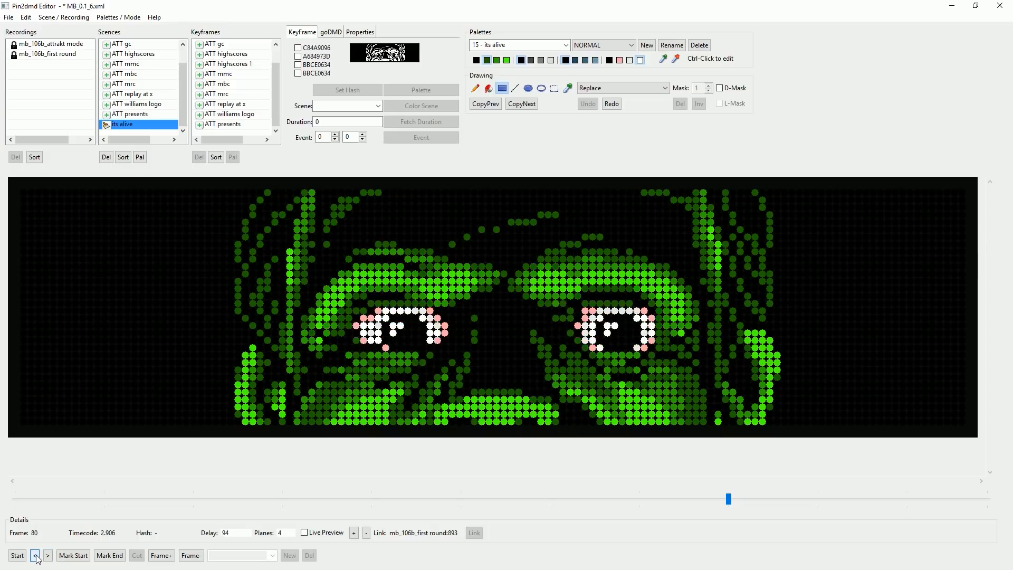
left_click(36, 556)
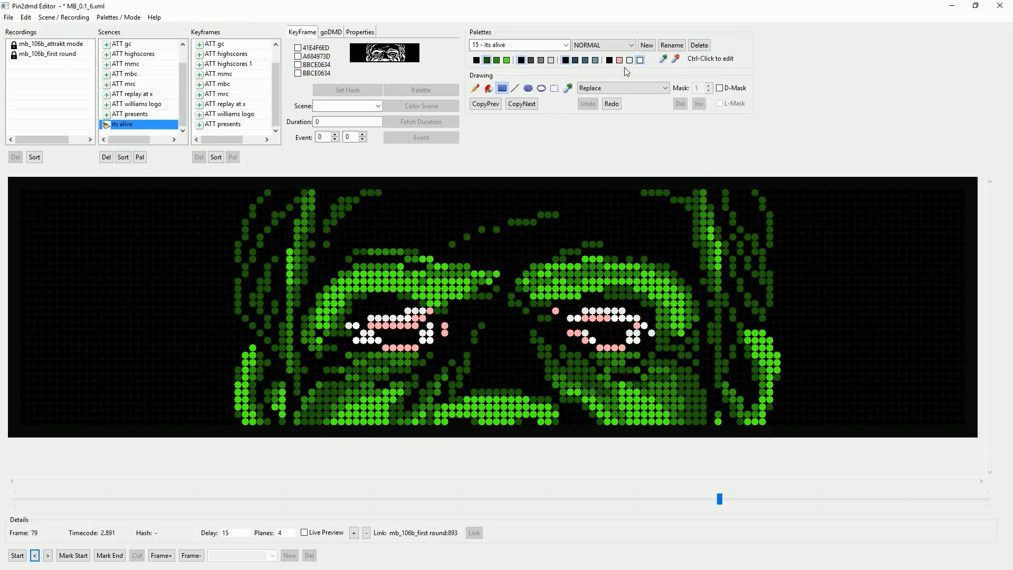
Fill the white and pink dots along the left eye's upper lid in frame 79 with dark green.
left_click(497, 60)
left_click(489, 88)
left_click(393, 318)
left_click(417, 312)
left_click(396, 317)
left_click(423, 310)
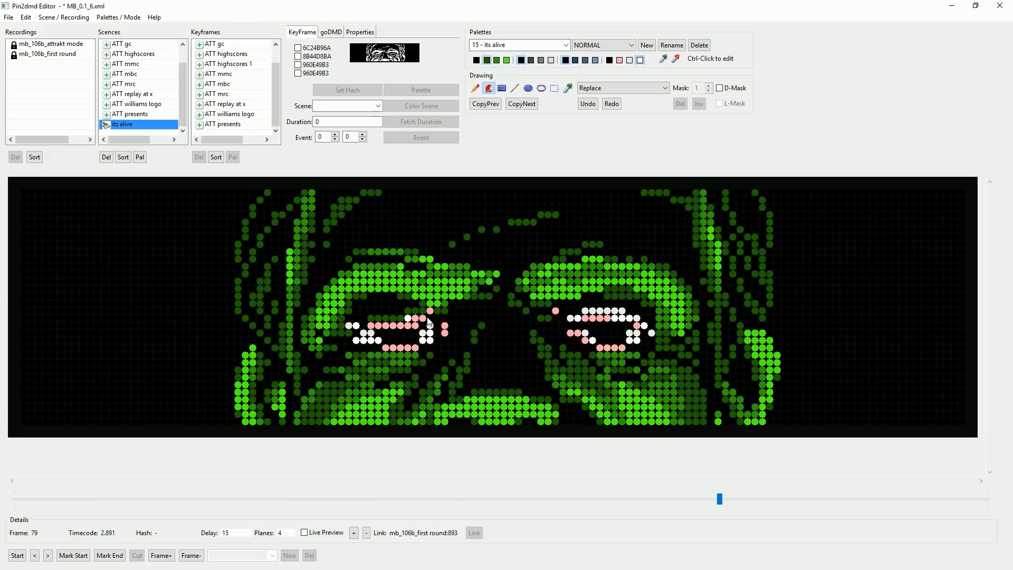
left_click(424, 319)
Fill the white and pink dots around the right eye's upper lid and outer corner in frame 79 with skin colours.
left_click(595, 311)
left_click(579, 316)
left_click(599, 317)
left_click(614, 318)
left_click(571, 318)
left_click(637, 318)
left_click(651, 333)
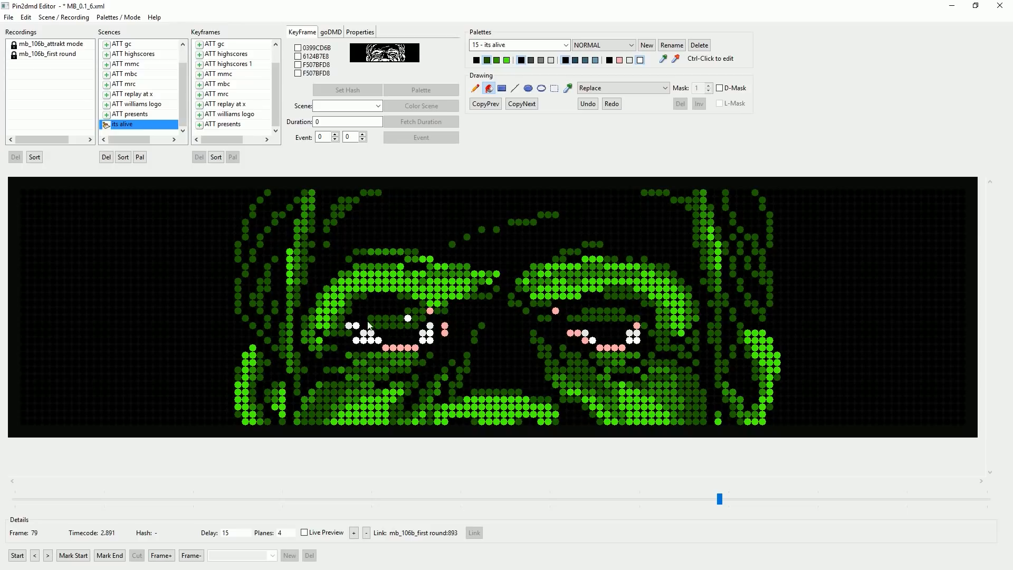
Recolour the leftover white and pink dots above and beside both eyes in frame 79 to blend with the face.
left_click(357, 328)
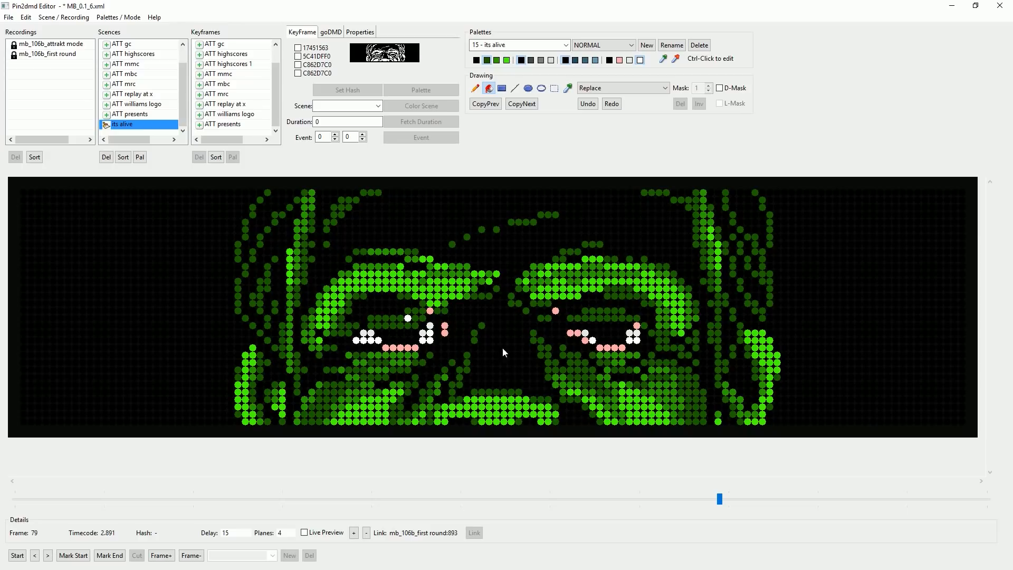
left_click(407, 319)
left_click(430, 312)
left_click(556, 311)
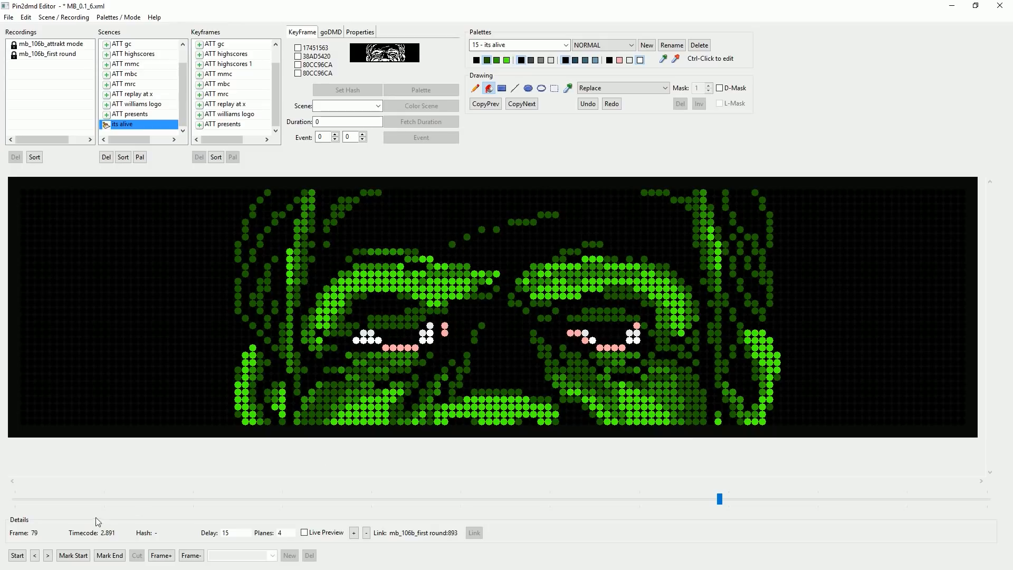
Recolour the pink rows beneath both eyes in frame 79 to skin tones, checking against frames 78 and 80.
left_click(48, 555)
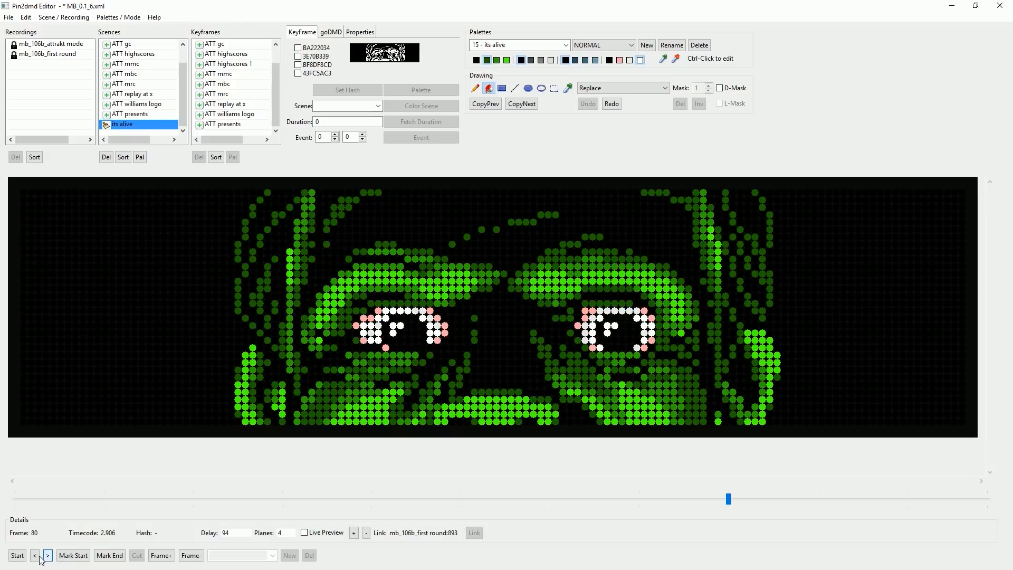
left_click(34, 555)
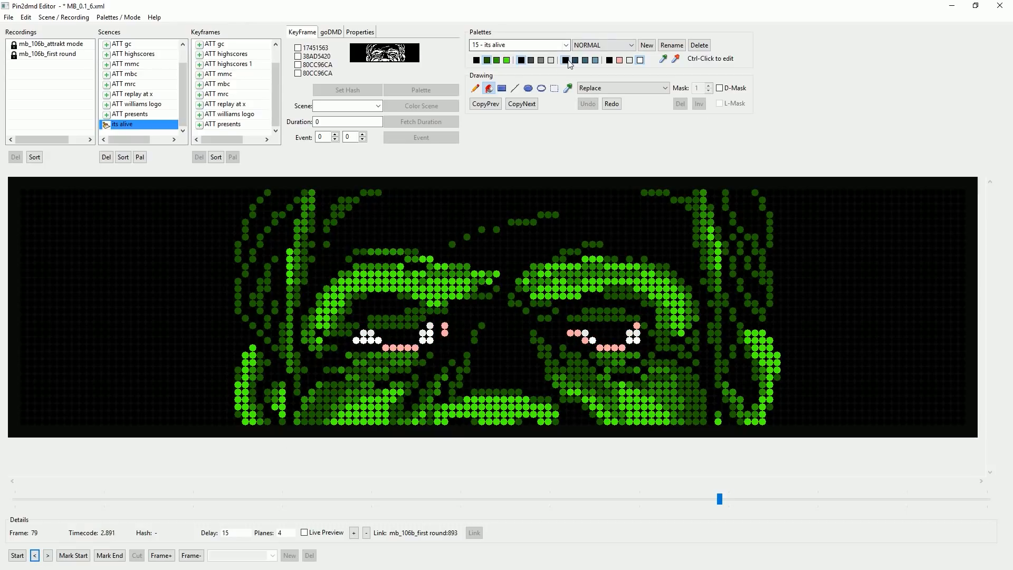
left_click_drag(386, 347, 416, 348)
left_click_drag(626, 349, 599, 348)
left_click(35, 555)
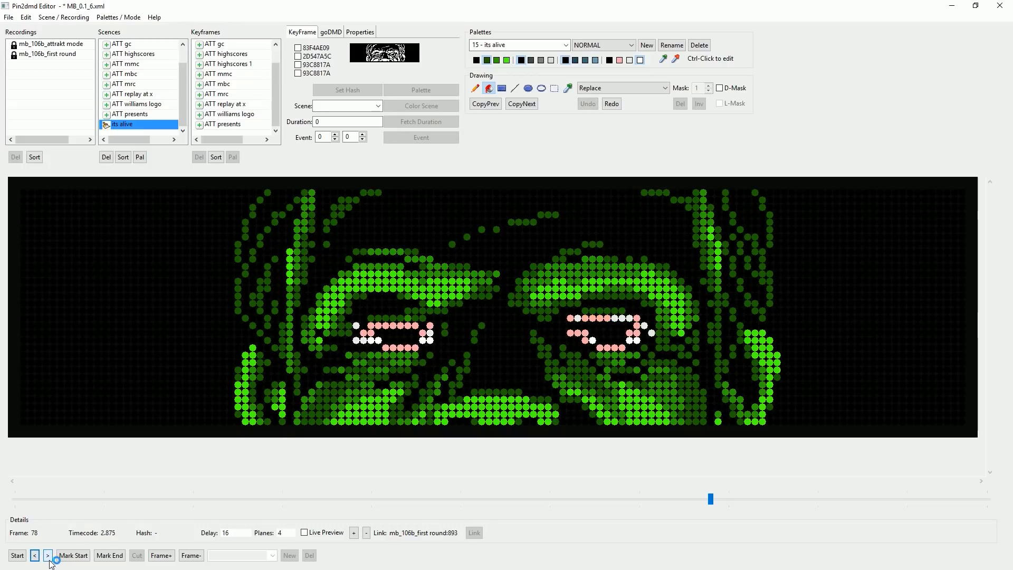
left_click(49, 557)
left_click(48, 558)
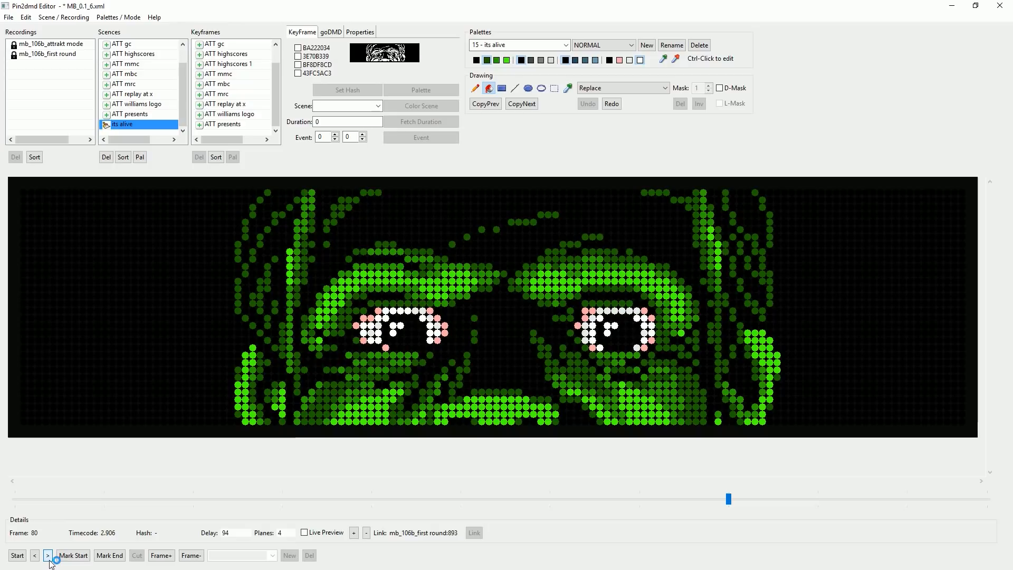
left_click(36, 558)
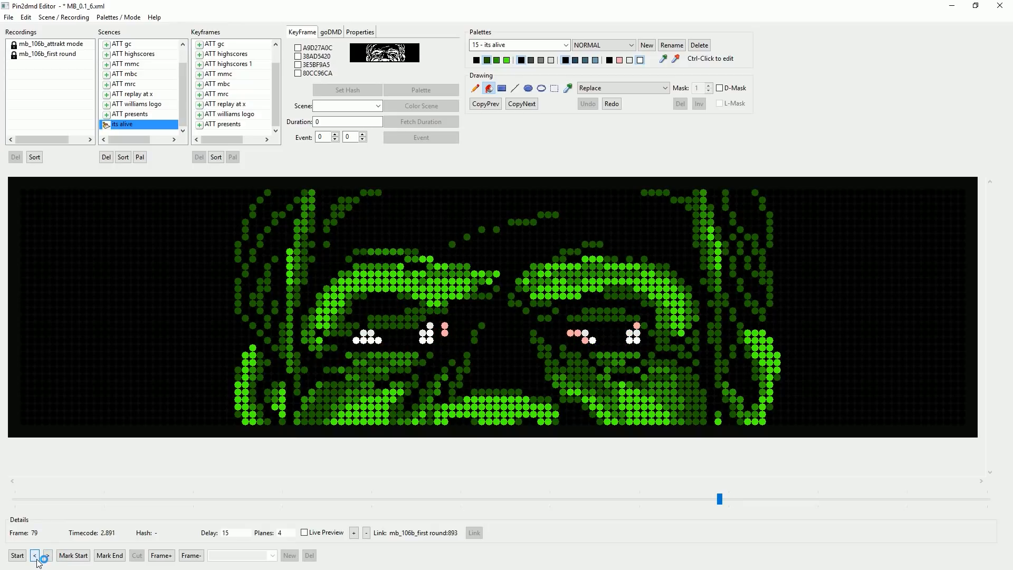
Remove the single white dot above the left eye's inner corner and the two pink dots beside it in frame 79 using the pencil.
left_click(476, 92)
left_click(430, 326)
left_click(485, 60)
left_click(445, 326)
left_click(445, 333)
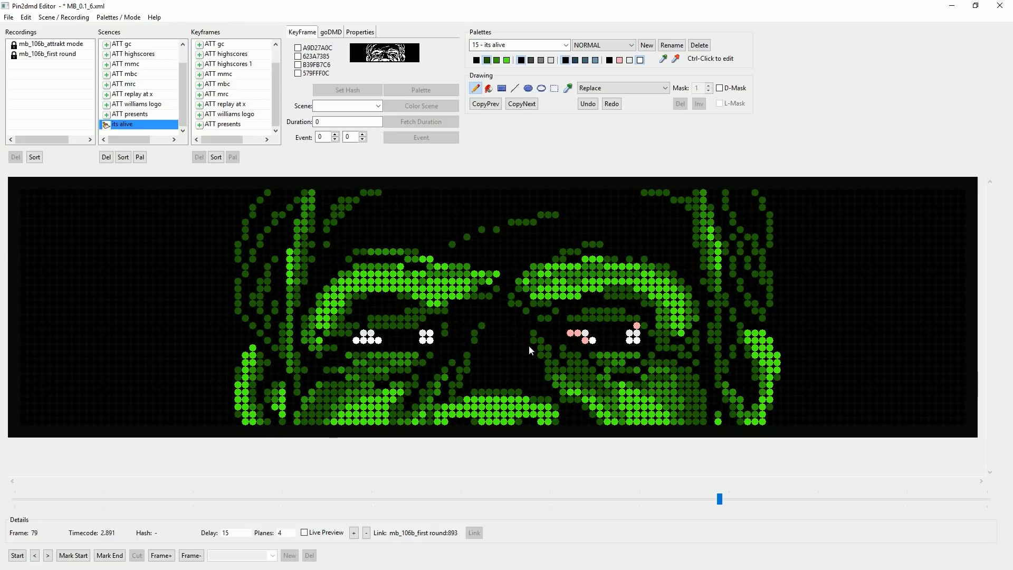
Recolour the right eye's outermost pink dots dark green and its inner pink dots white in frame 79.
left_click(571, 334)
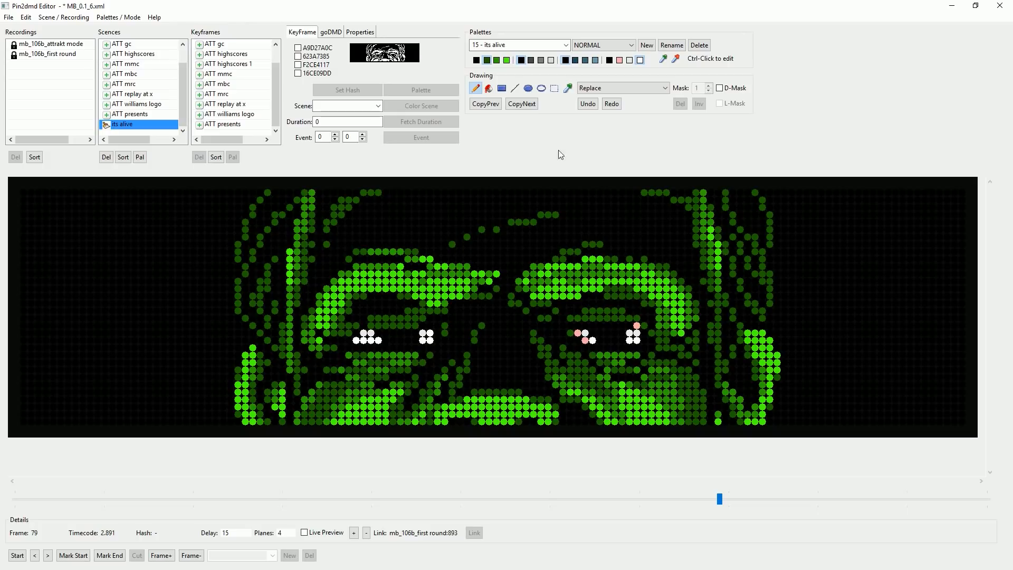
left_click(584, 341)
left_click(577, 333)
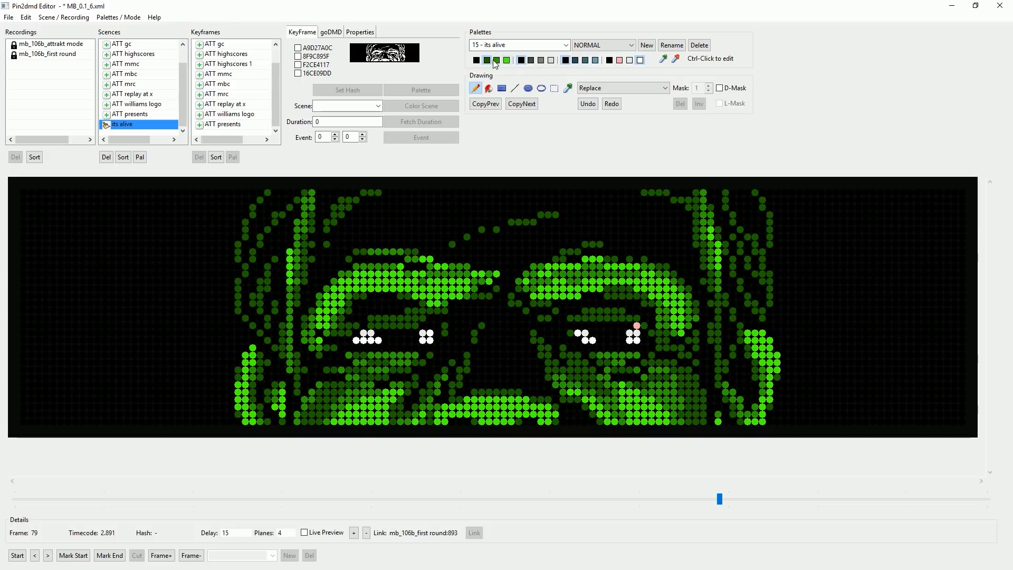
left_click(636, 325)
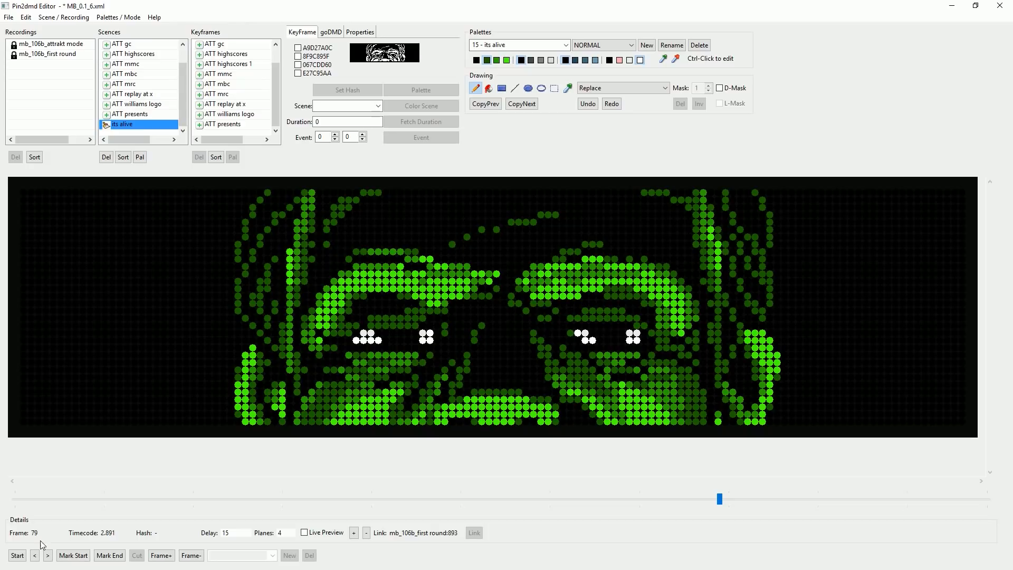
Examine how the eyes open across frames 78, 79 and 80 by stepping between them.
left_click(47, 555)
left_click(35, 555)
left_click(48, 556)
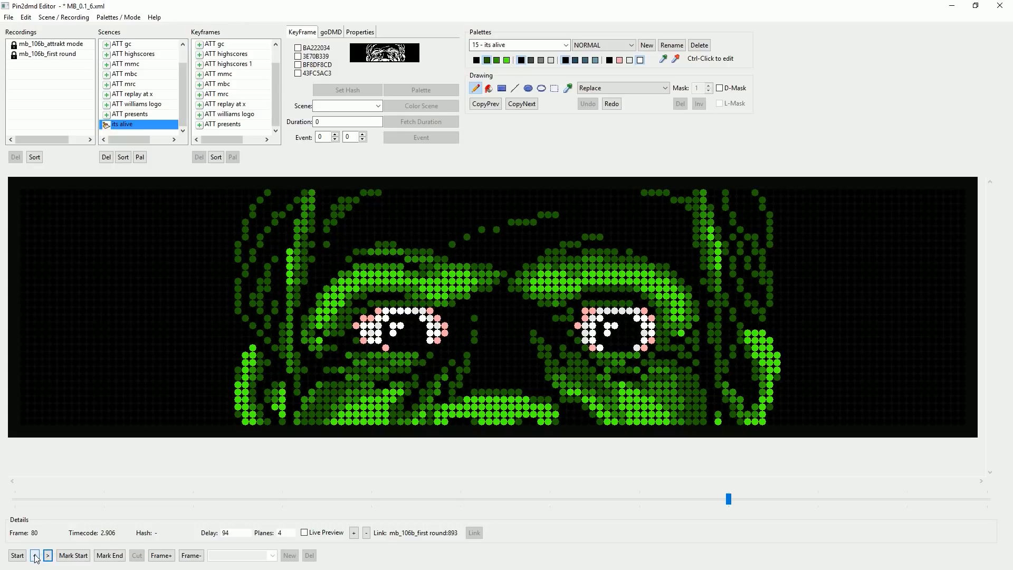
left_click(35, 555)
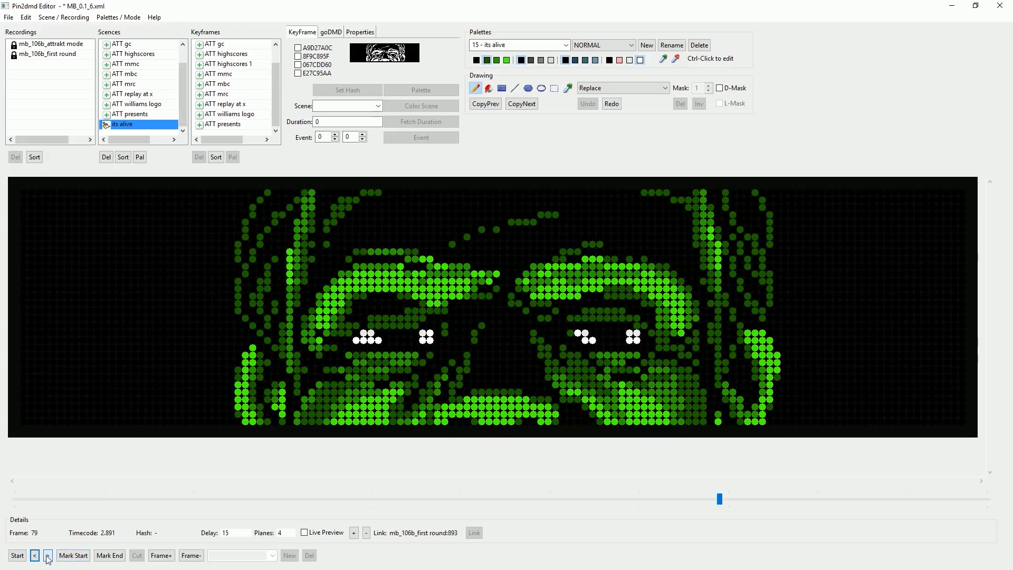
left_click(48, 556)
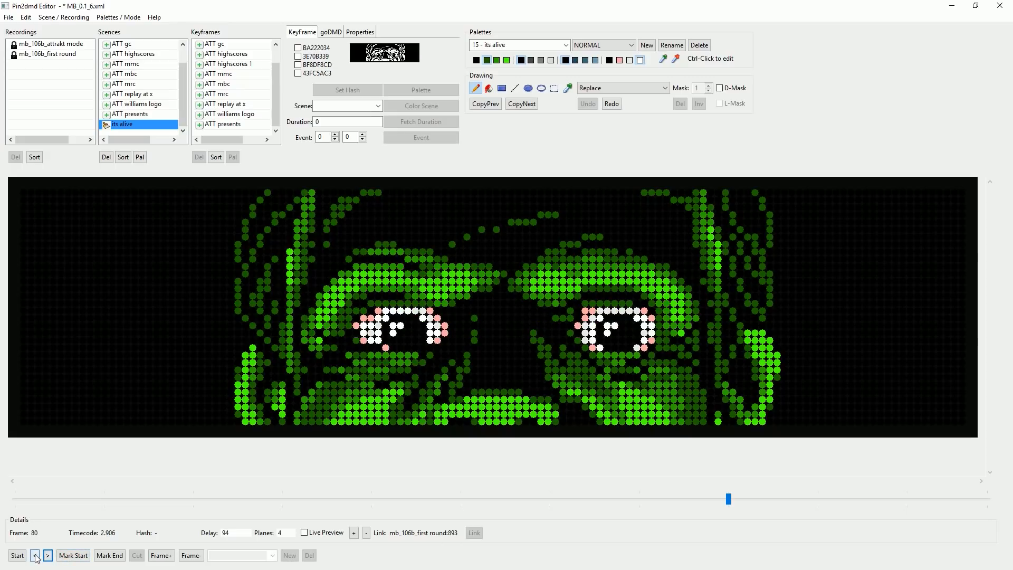
left_click(35, 556)
left_click(34, 556)
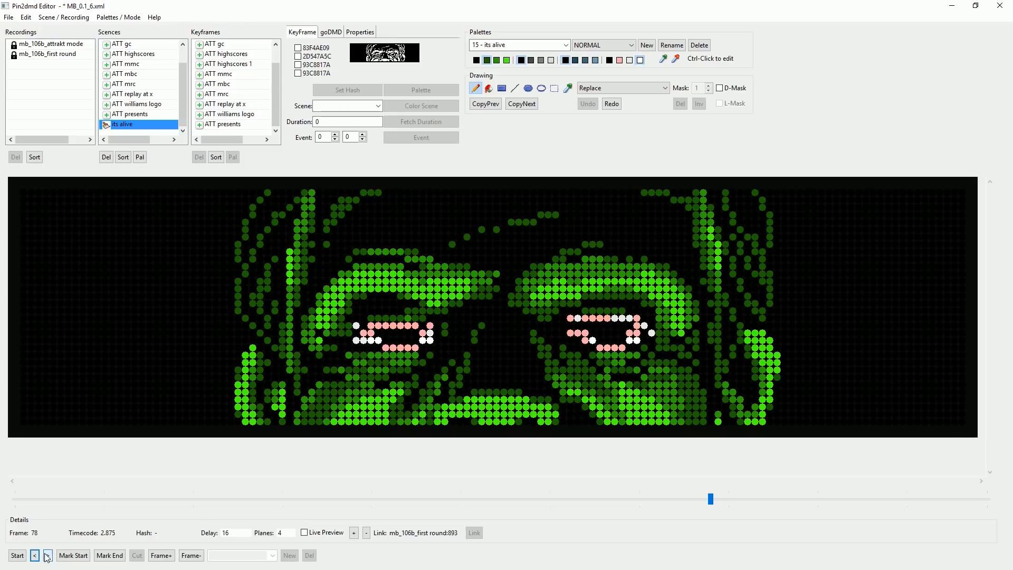
left_click(48, 556)
left_click(48, 556)
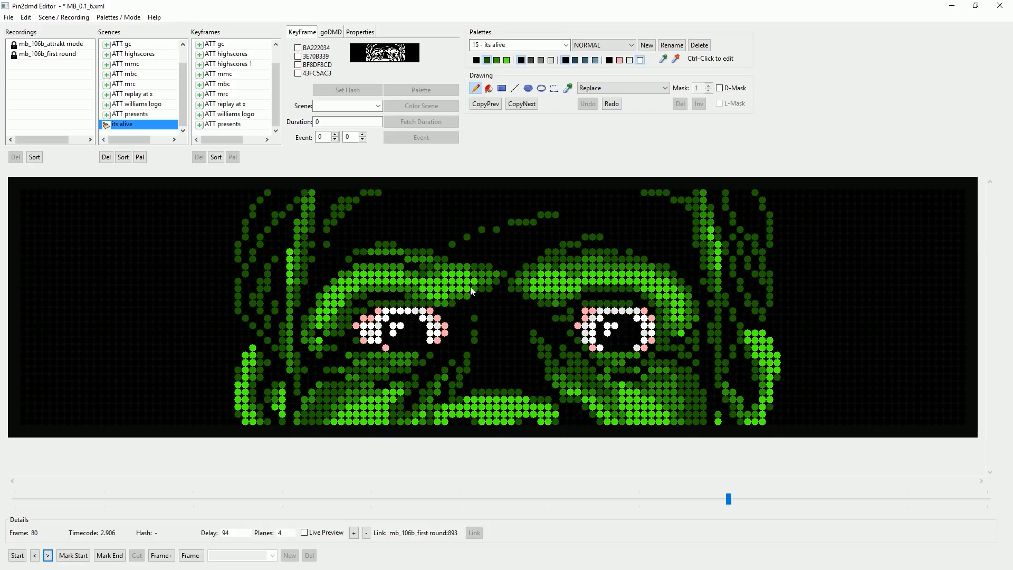
Remove the two pink dots at the left eye's inner corner in frame 80 and compare with frame 79.
left_click(445, 326)
left_click(445, 333)
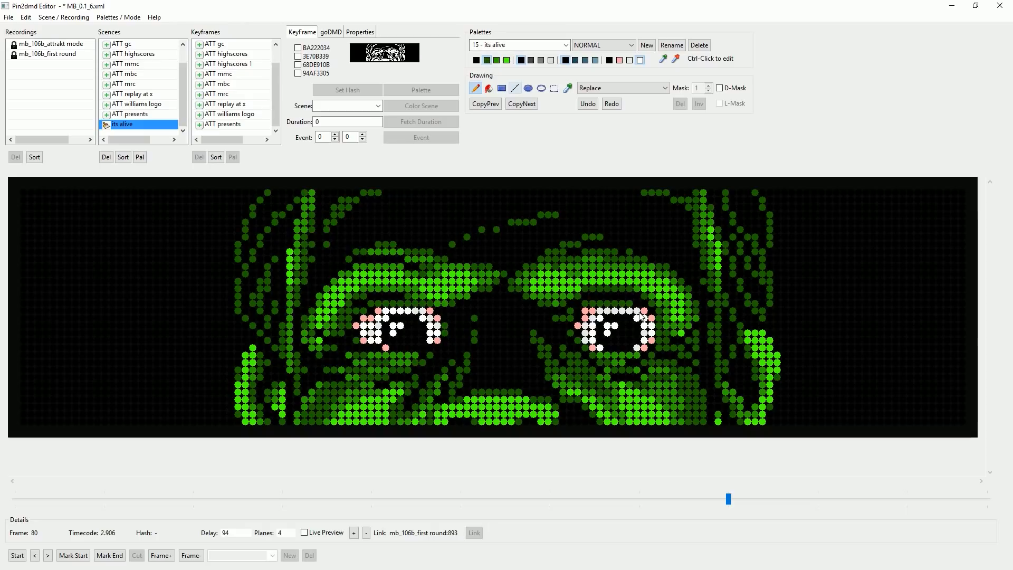
left_click(35, 556)
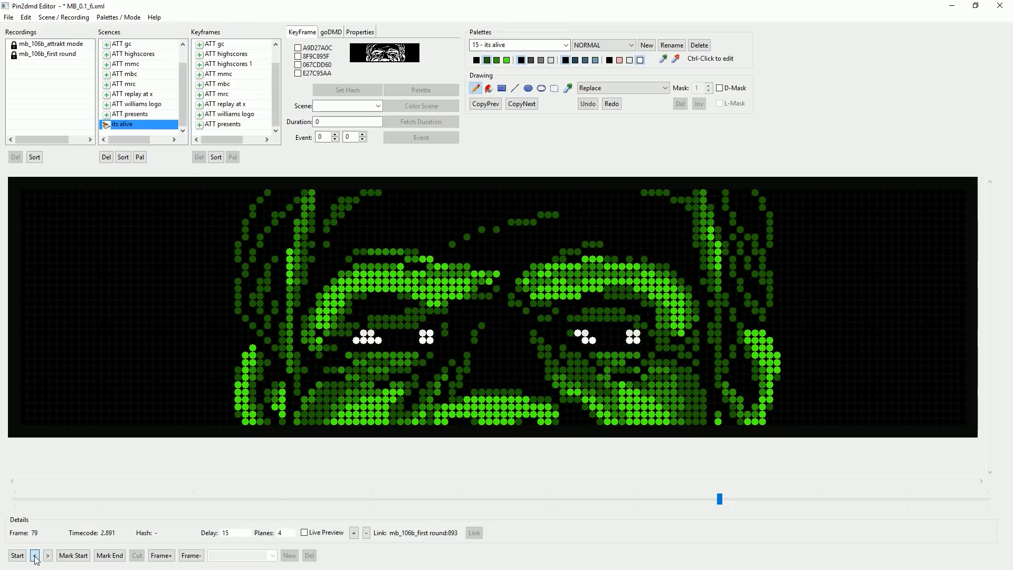
Remove the pink dots at the left eye's inner corner in frame 81 with the pencil.
left_click(35, 555)
left_click(48, 556)
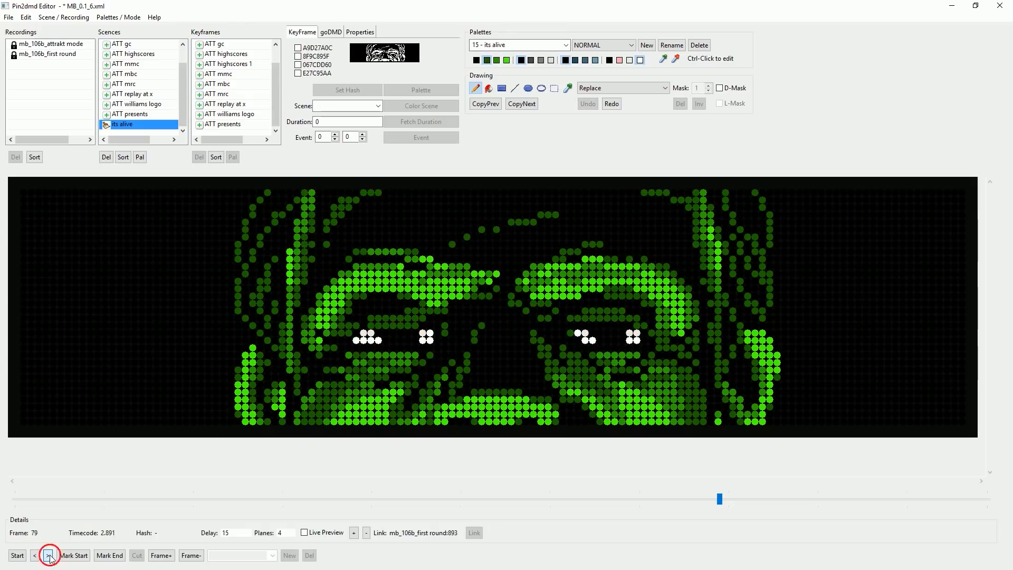
left_click(49, 556)
left_click(49, 556)
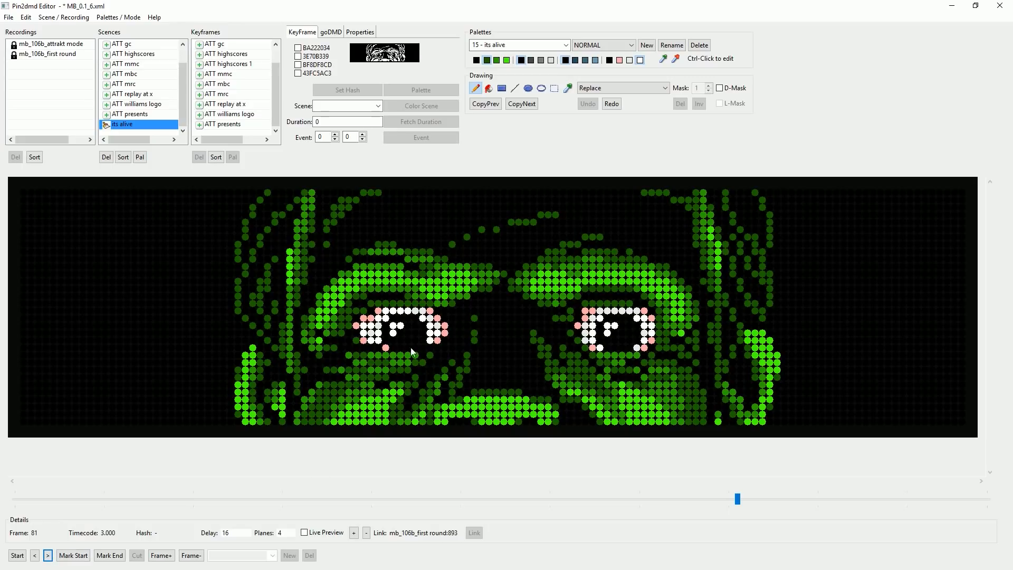
left_click(445, 329)
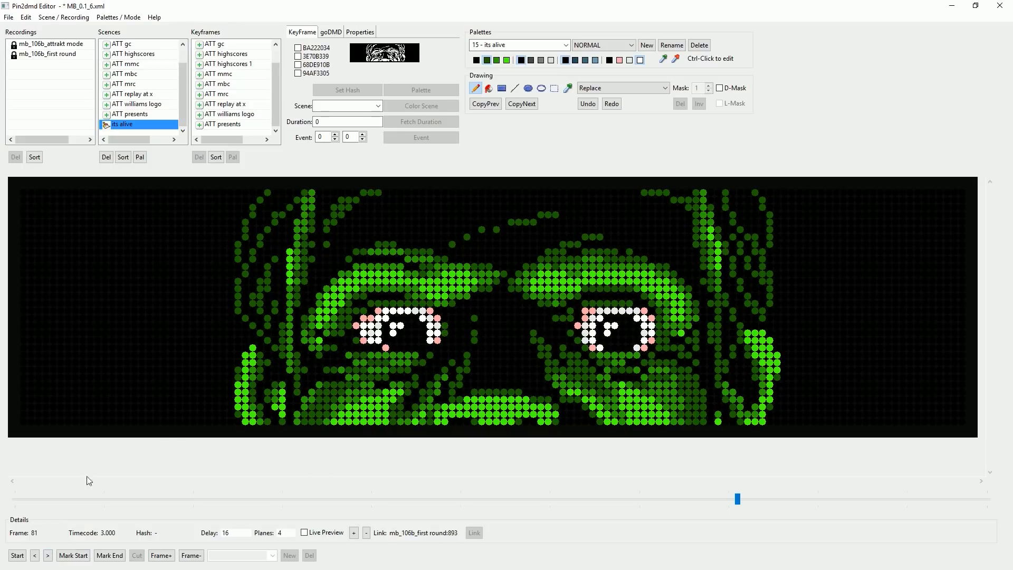
Examine how the eyes open between frames 76 and 82 by stepping back and forth.
left_click(48, 556)
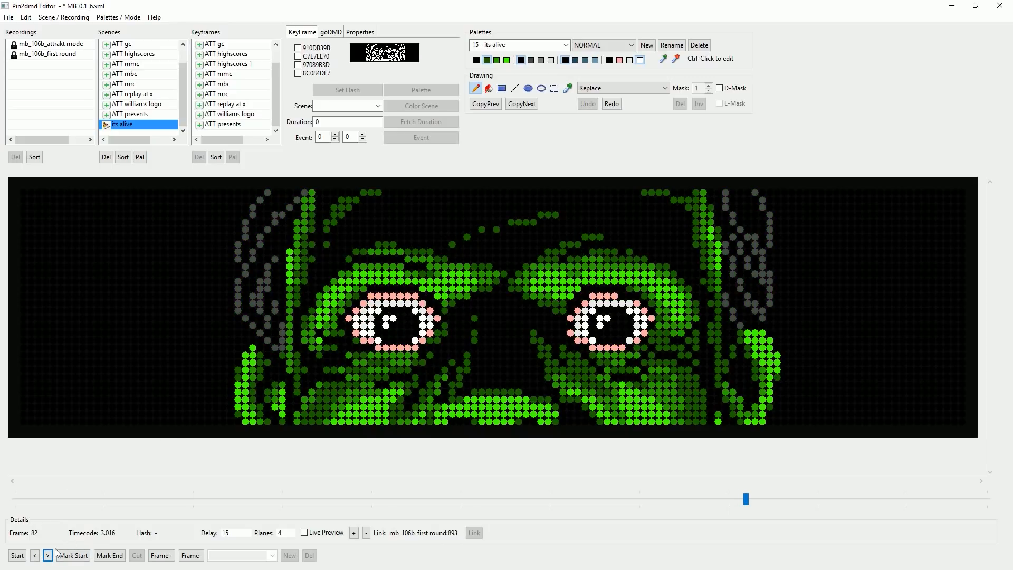
left_click(35, 556)
left_click(35, 556)
left_click(35, 556)
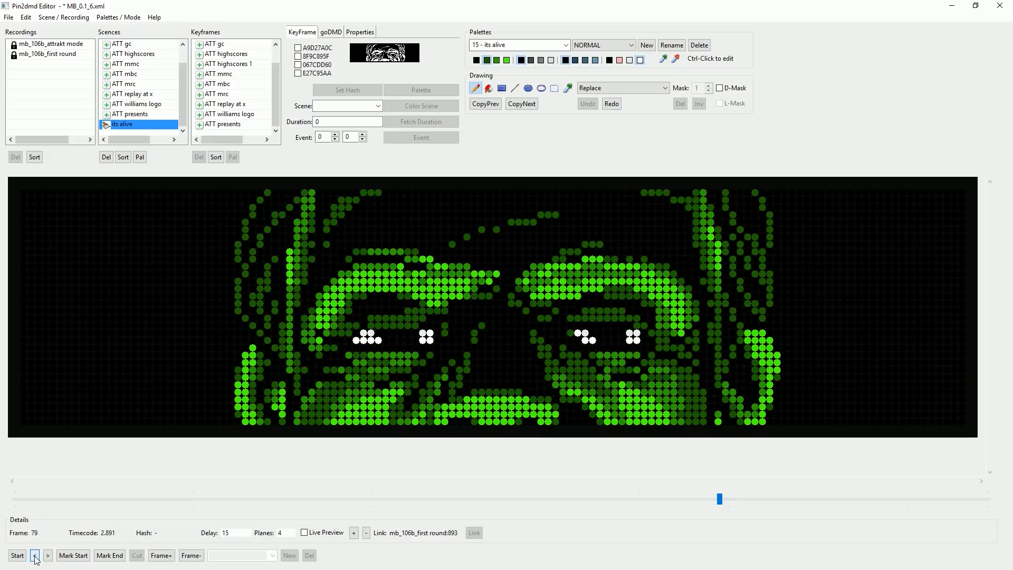
left_click(35, 556)
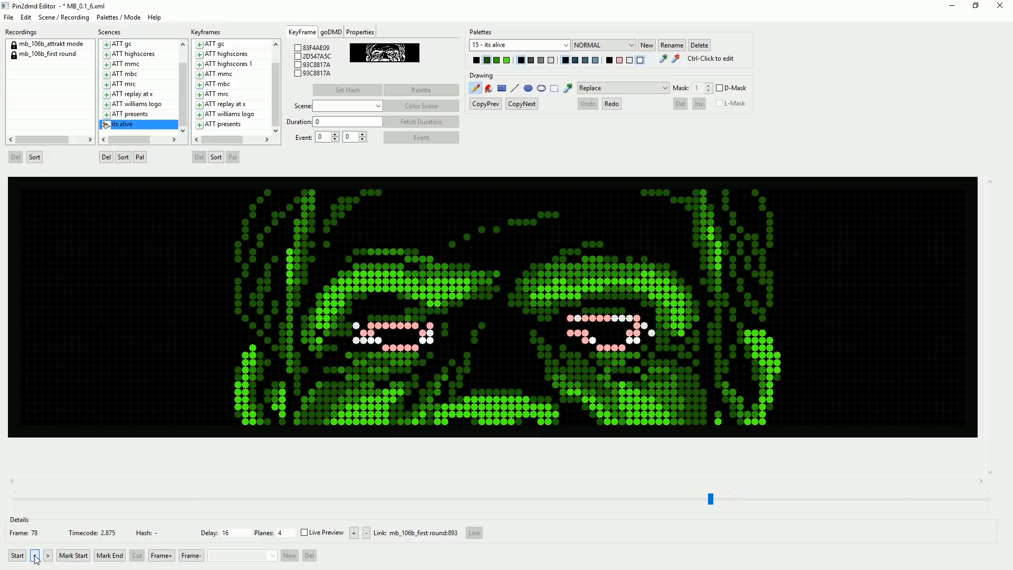
left_click(48, 556)
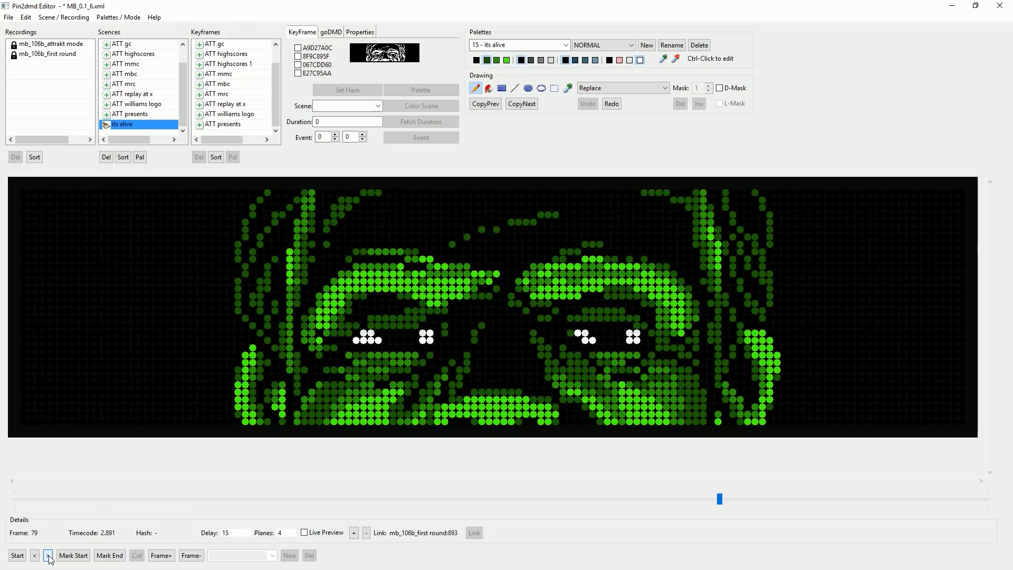
left_click(35, 555)
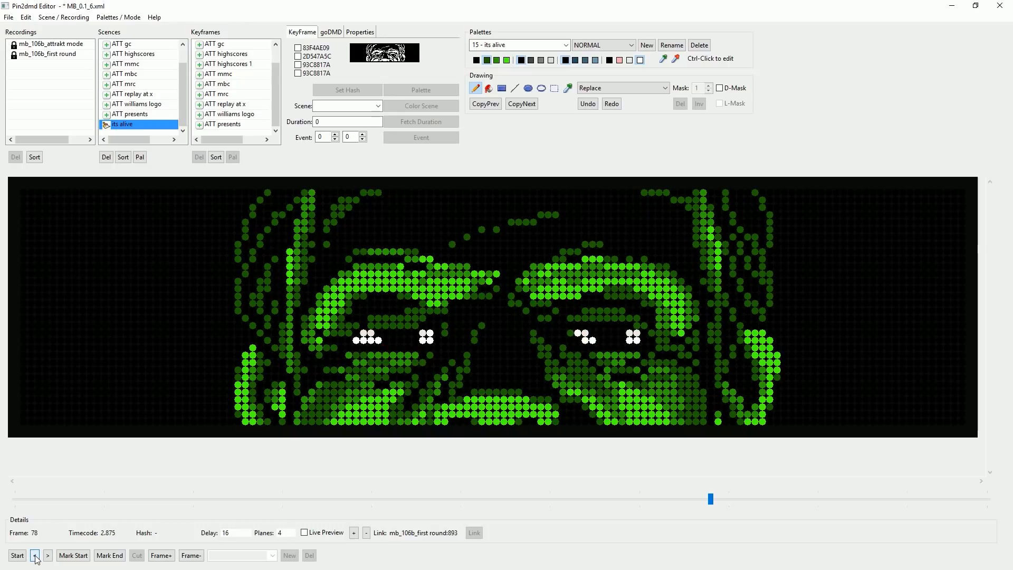
left_click(35, 556)
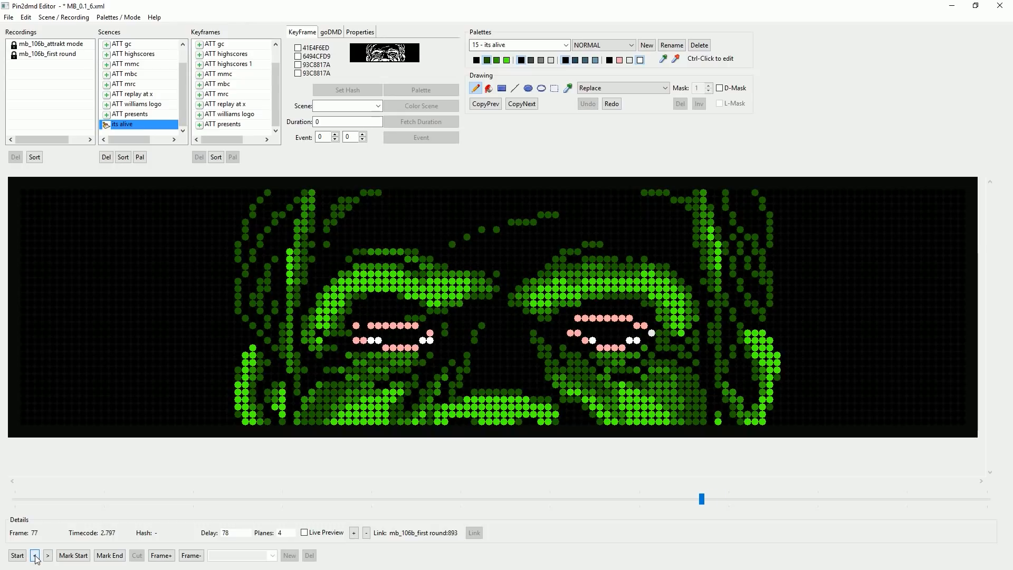
left_click(35, 556)
left_click(48, 557)
left_click(48, 556)
left_click(35, 556)
Switch the edit mode to Color Mask and recolour both eye areas in frame 77 green with one filled rectangle.
left_click(496, 60)
left_click(356, 324)
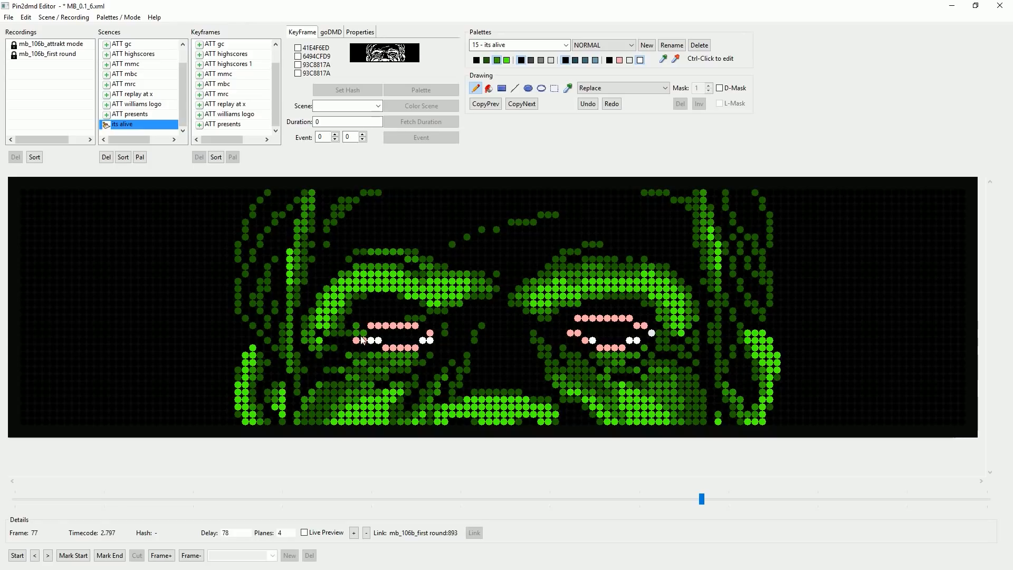
left_click(588, 103)
left_click(668, 87)
left_click(626, 114)
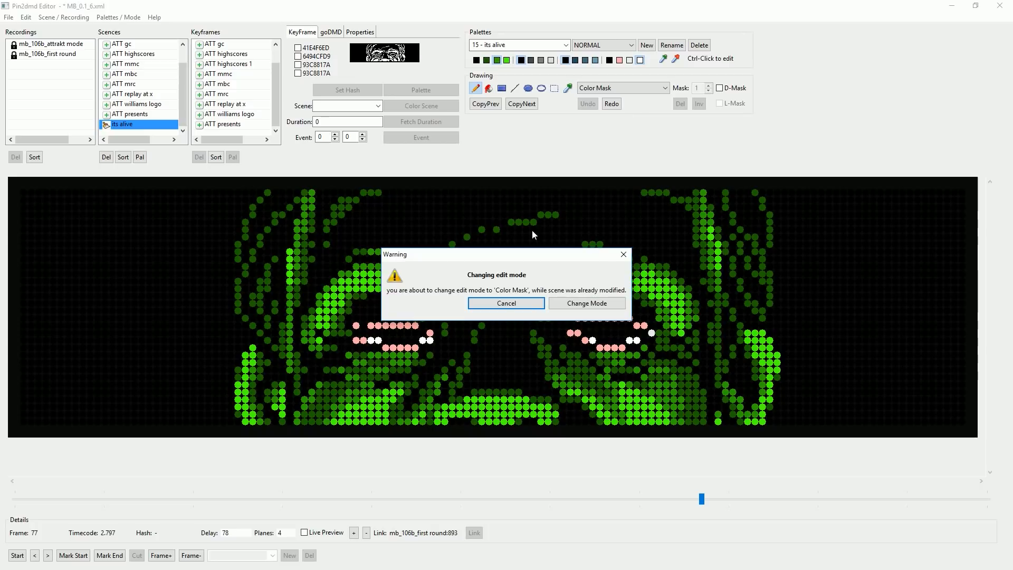
left_click(586, 301)
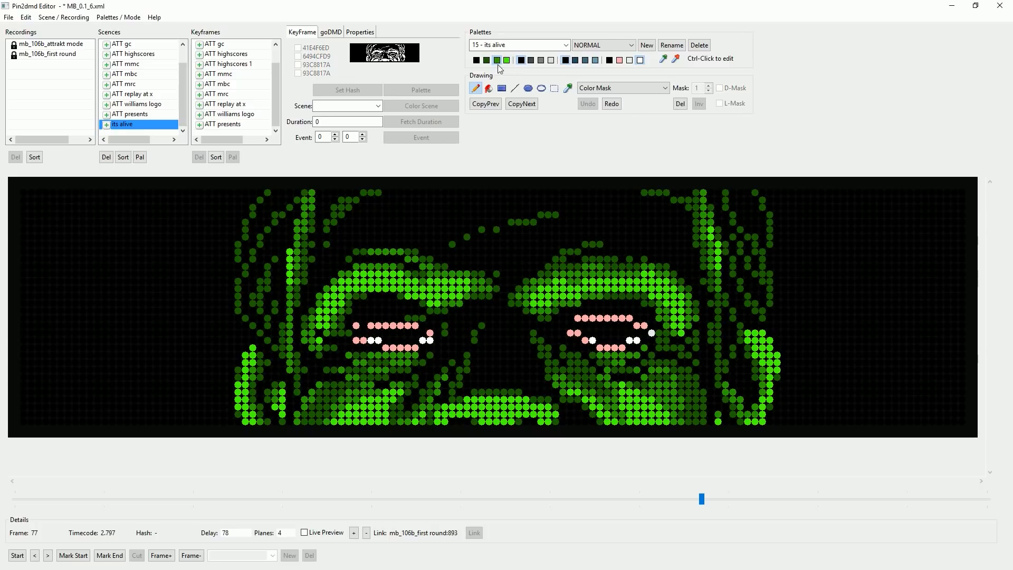
left_click(502, 88)
left_click_drag(352, 318, 675, 365)
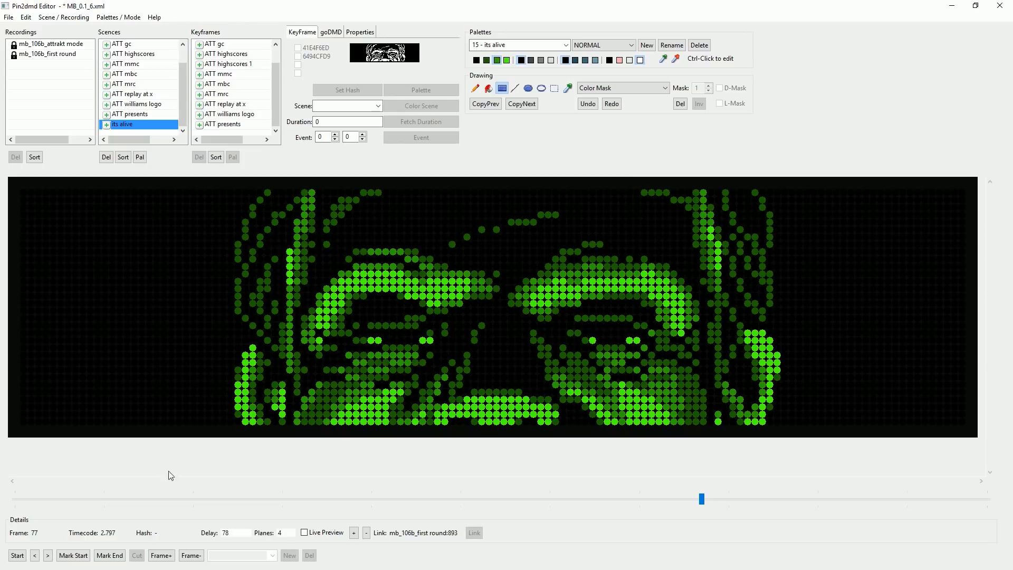
Compare frame 77 with frame 78 and recolour the bright green dots at the corners of both eyes white in frame 77.
left_click(47, 555)
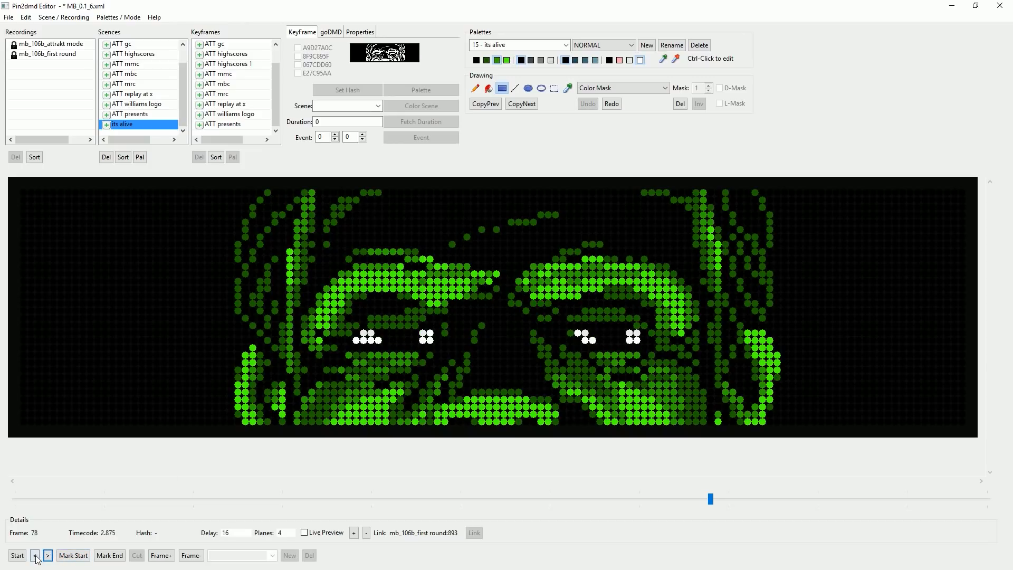
left_click(35, 555)
left_click(48, 555)
left_click(35, 555)
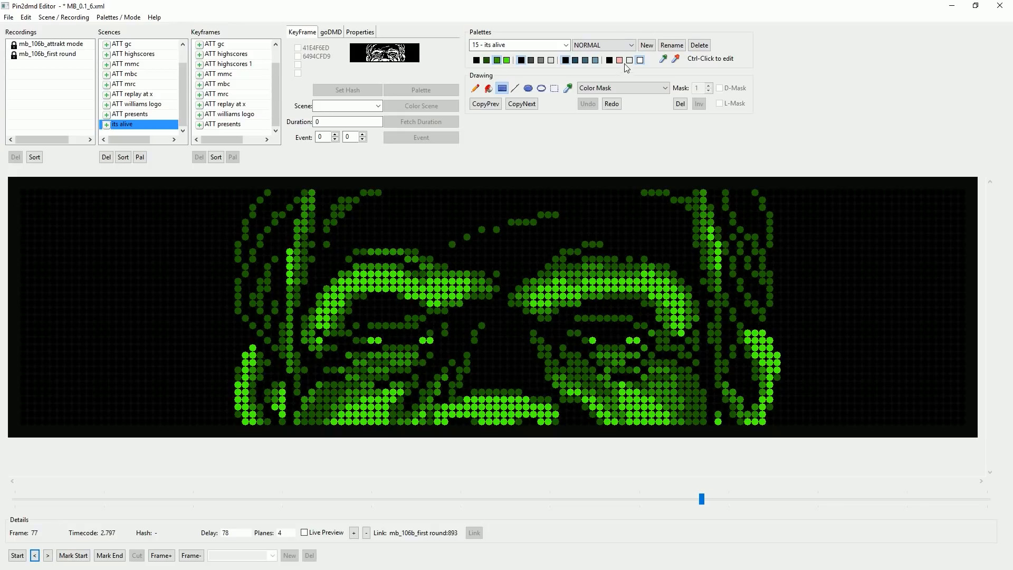
left_click(379, 342)
left_click(371, 340)
left_click(423, 341)
left_click(430, 341)
left_click(592, 340)
left_click(629, 341)
left_click(637, 340)
Set the edit mode back to Replace and accept the mode change.
left_click(633, 88)
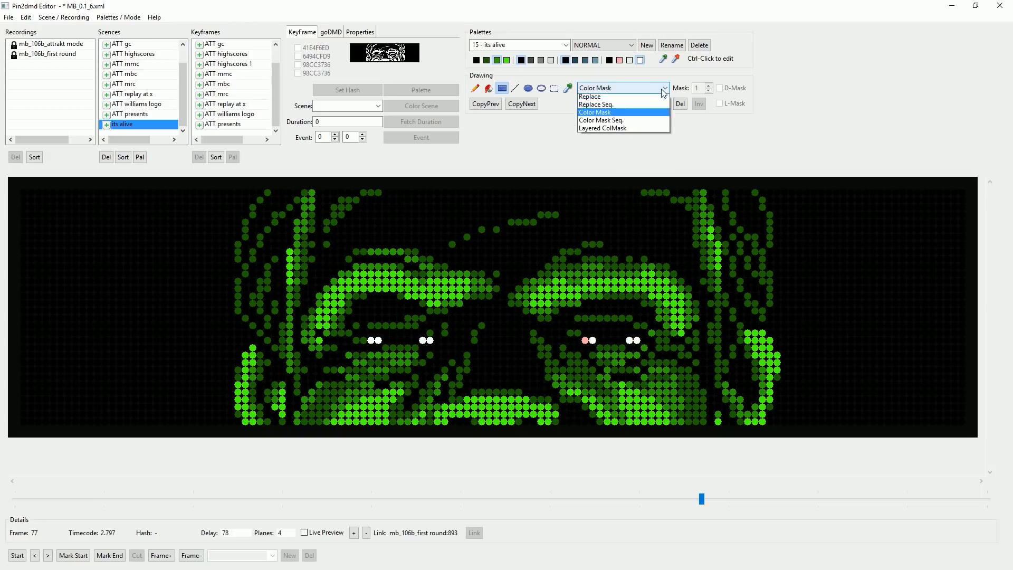
left_click(648, 101)
left_click(589, 314)
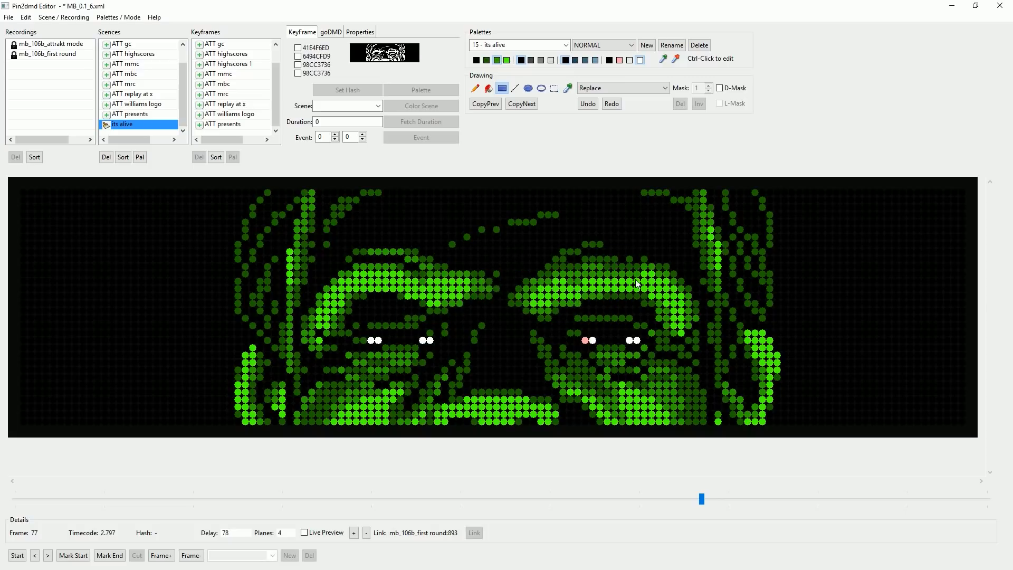
Review the eye colouring from frame 77 to frame 83 and compare the open eyes in frames 82 and 83.
left_click(48, 556)
left_click(47, 555)
left_click(47, 555)
left_click(47, 555)
left_click(47, 556)
left_click(48, 555)
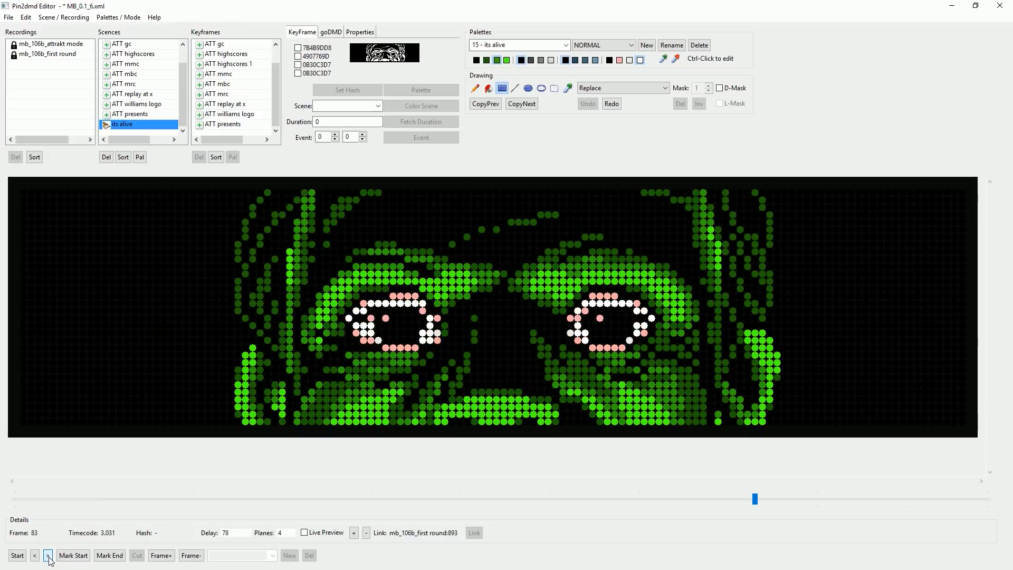
left_click(35, 556)
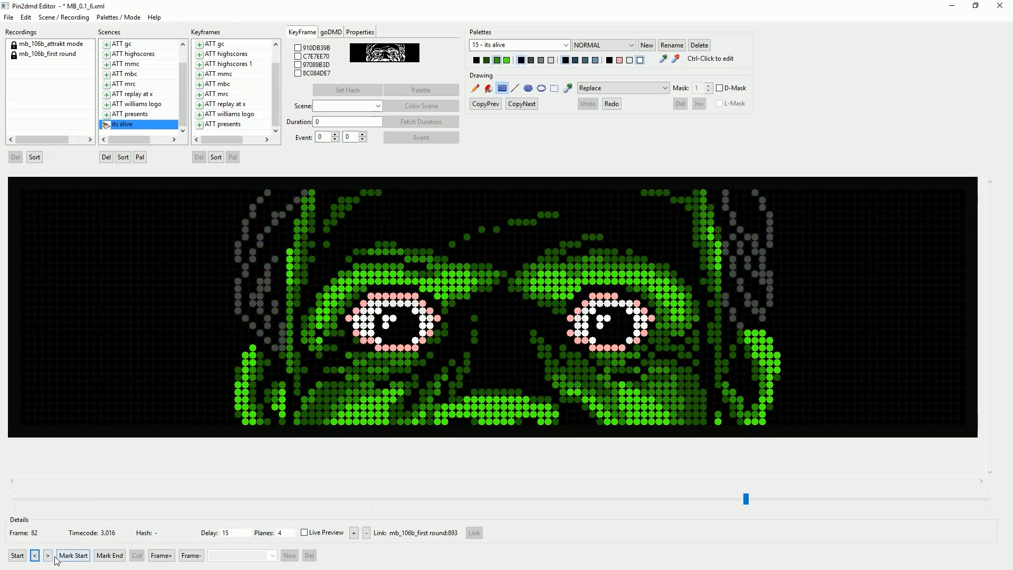
left_click(47, 555)
left_click(36, 556)
left_click(48, 555)
Compare the pupils and eye outlines across frames 83 to 86.
left_click(48, 556)
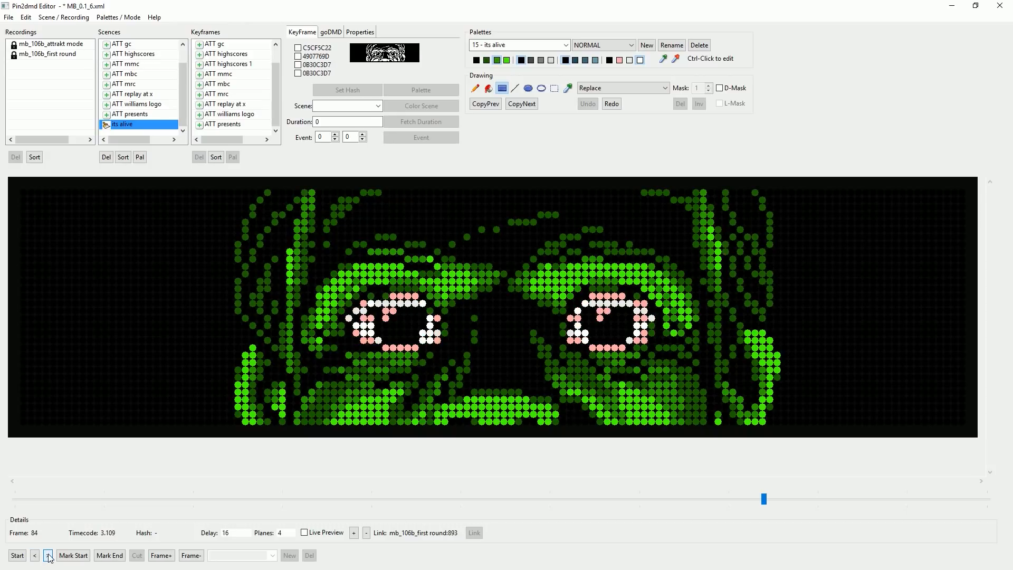
left_click(49, 556)
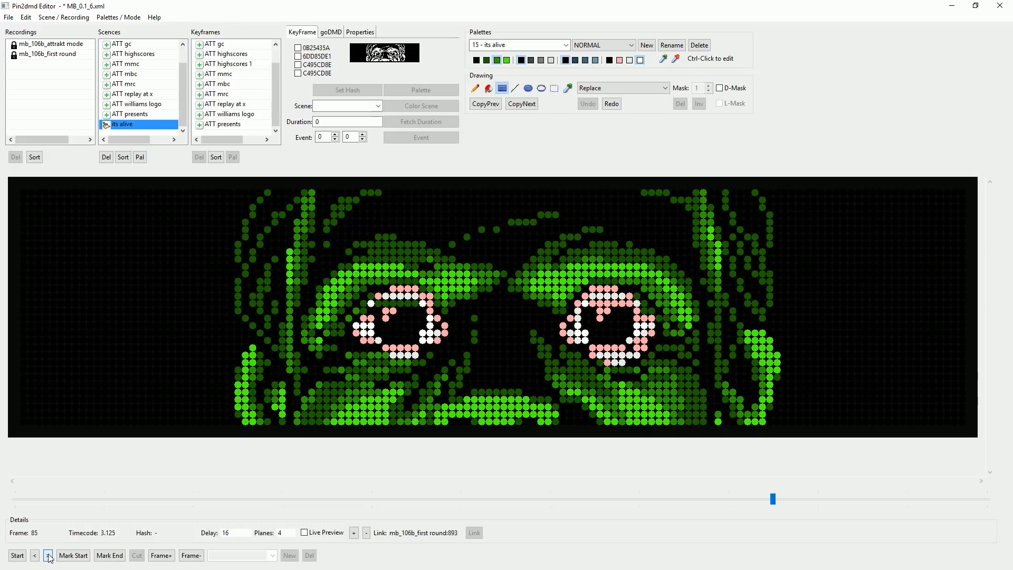
left_click(49, 555)
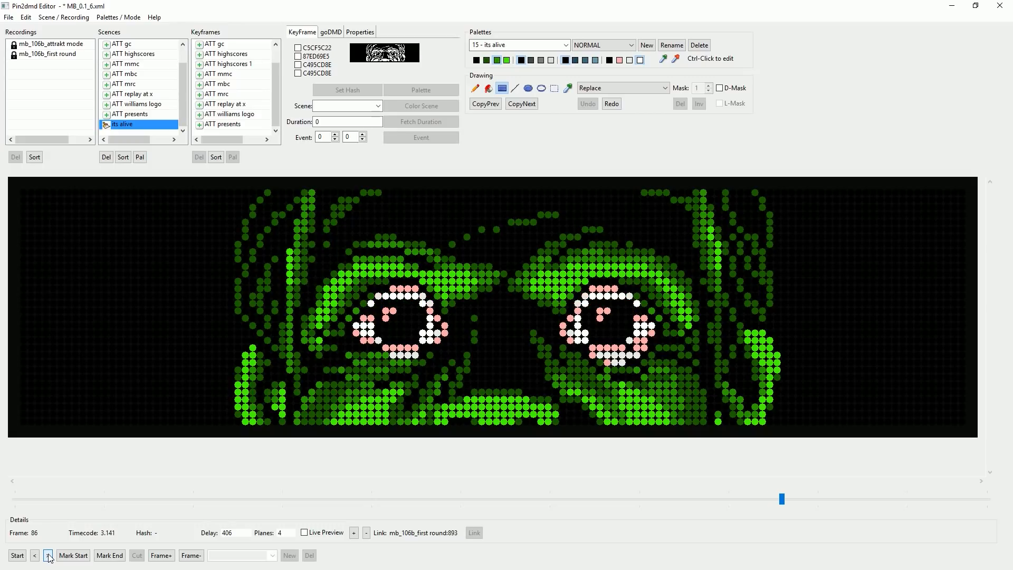
left_click(34, 556)
left_click(34, 556)
left_click(34, 555)
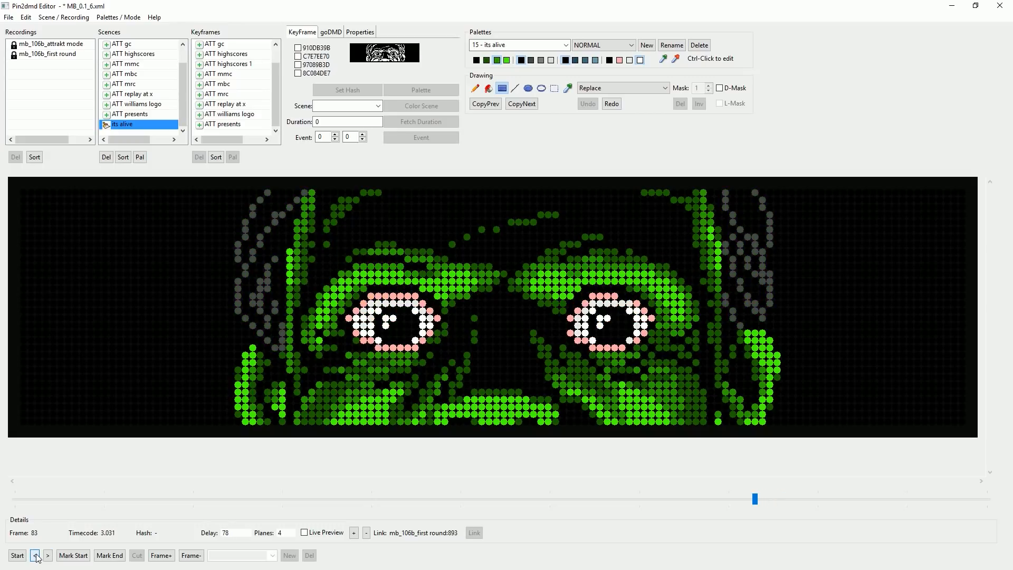
left_click(48, 555)
left_click(48, 555)
left_click(48, 555)
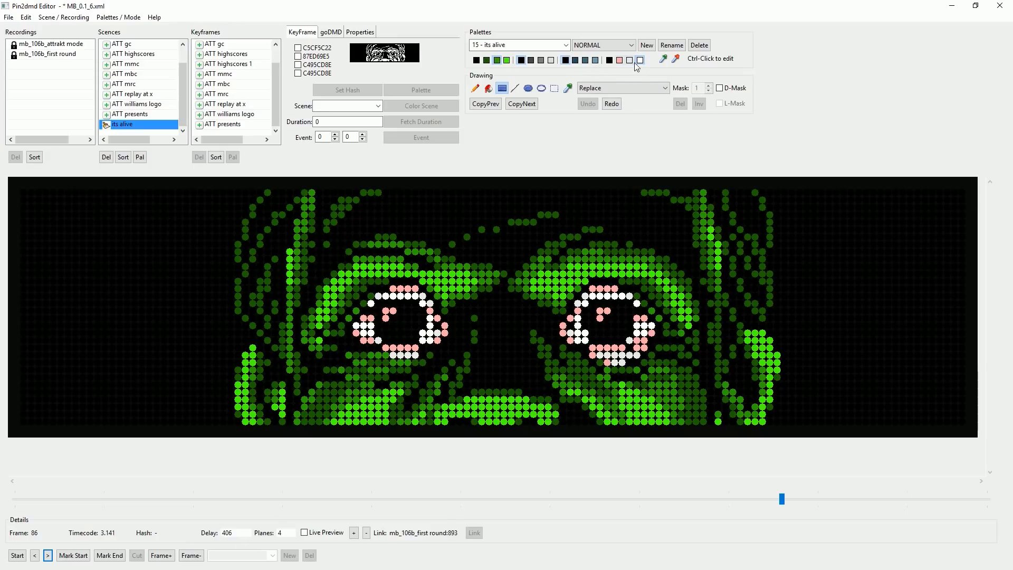
Recolour the pink pupil highlights of both eyes white in frame 86 with the pencil.
left_click(476, 89)
left_click(371, 319)
left_click(385, 311)
left_click(386, 318)
left_click(393, 311)
left_click(600, 311)
left_click(608, 311)
left_click(600, 318)
Complete the white ring around the right eye's pupil in frame 86, covering the pink dots along its lower part.
left_click(578, 311)
left_click(577, 324)
left_click(631, 304)
mouse_move(637, 317)
left_mouse_down()
mouse_move(629, 349)
mouse_move(598, 349)
mouse_move(629, 341)
mouse_move(640, 322)
mouse_move(637, 344)
mouse_move(591, 349)
left_mouse_up()
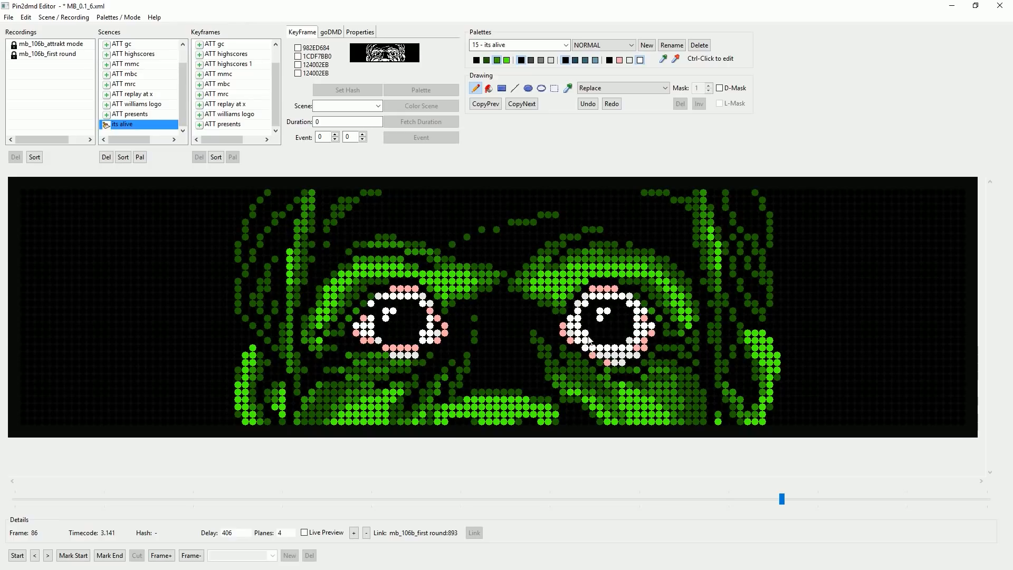
Complete the white ring around the left eye's pupil in frame 86, including its lower edge and inner side.
left_click_drag(428, 344, 372, 343)
left_click(371, 341)
left_click(366, 319)
left_click_drag(431, 311, 426, 311)
left_click(415, 304)
left_click(437, 318)
left_click(380, 304)
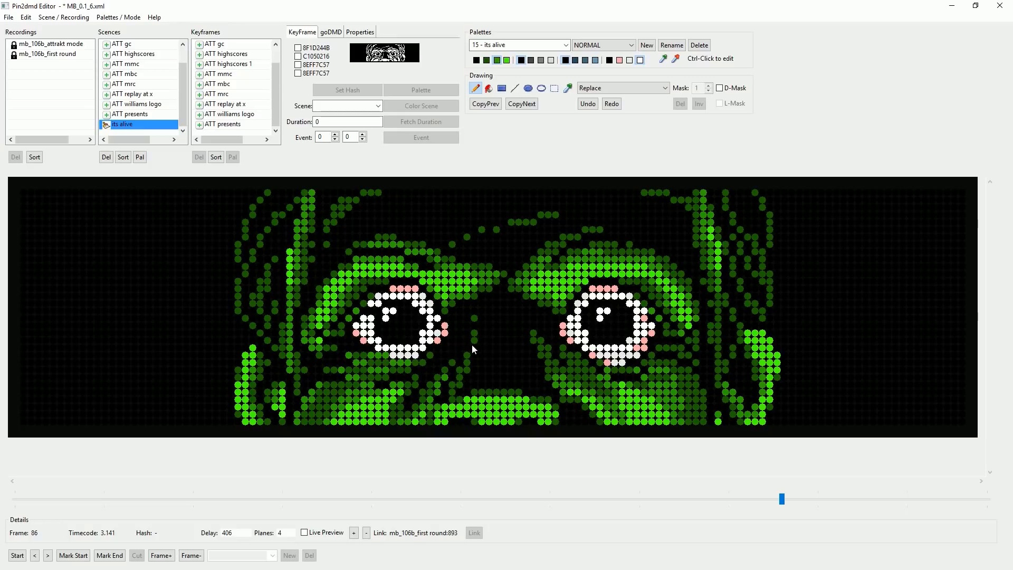
left_click(445, 316)
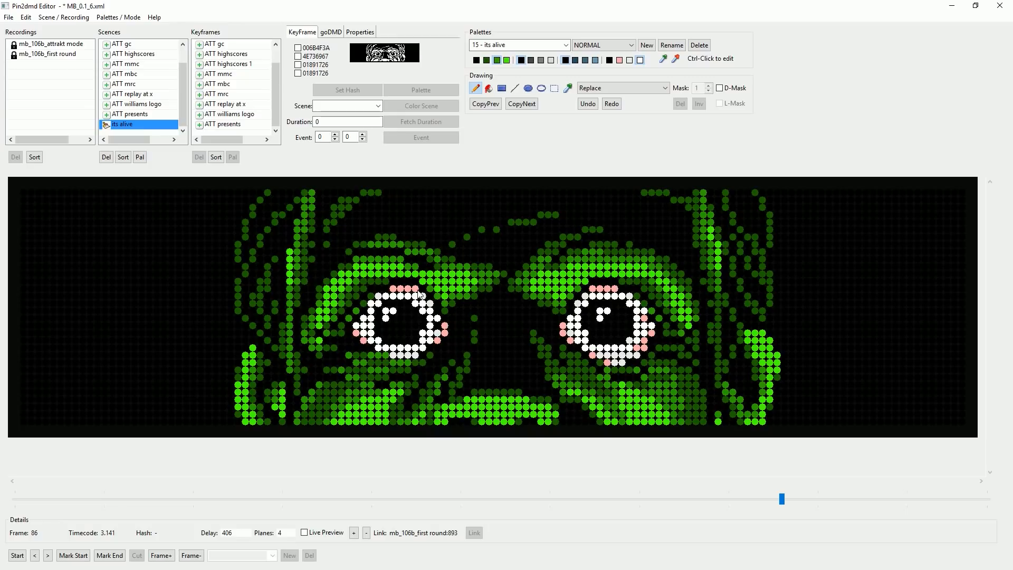
left_click(440, 324)
left_click(436, 313)
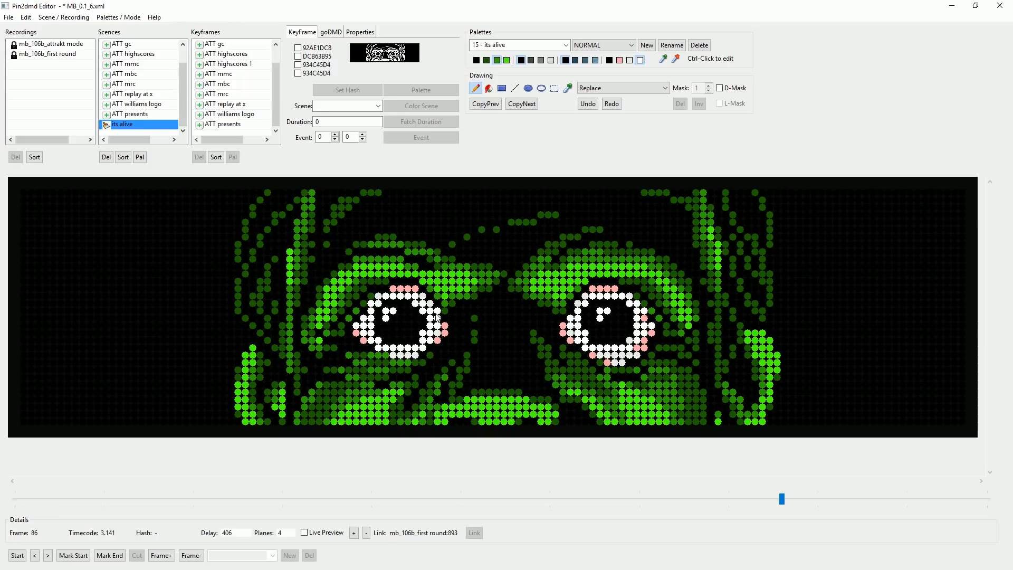
Round off the lower edges of both eyes' white rings in frame 86 with extra white dots.
left_click(371, 347)
left_click(387, 355)
left_click(592, 355)
left_click(586, 352)
left_click(592, 354)
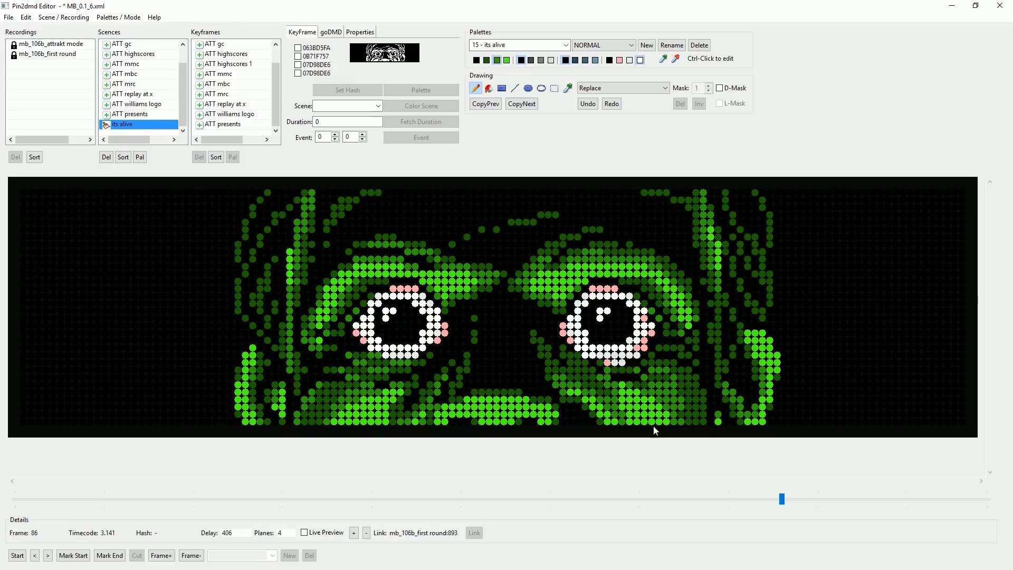
Add white dots along the inner edge of both rings in frame 86 to round the black pupils.
left_click(378, 334)
left_click(386, 342)
left_click(428, 340)
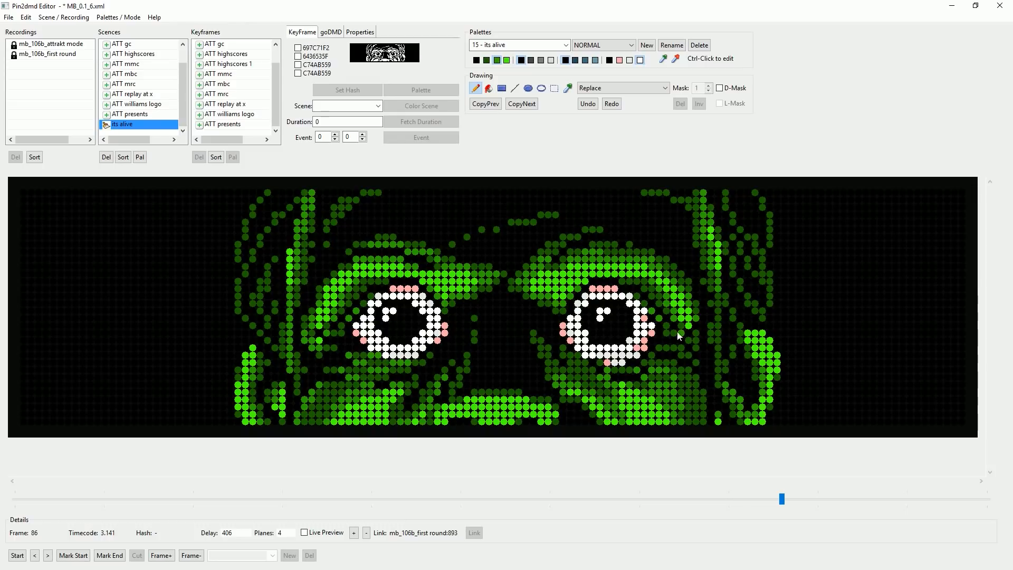
left_click(592, 341)
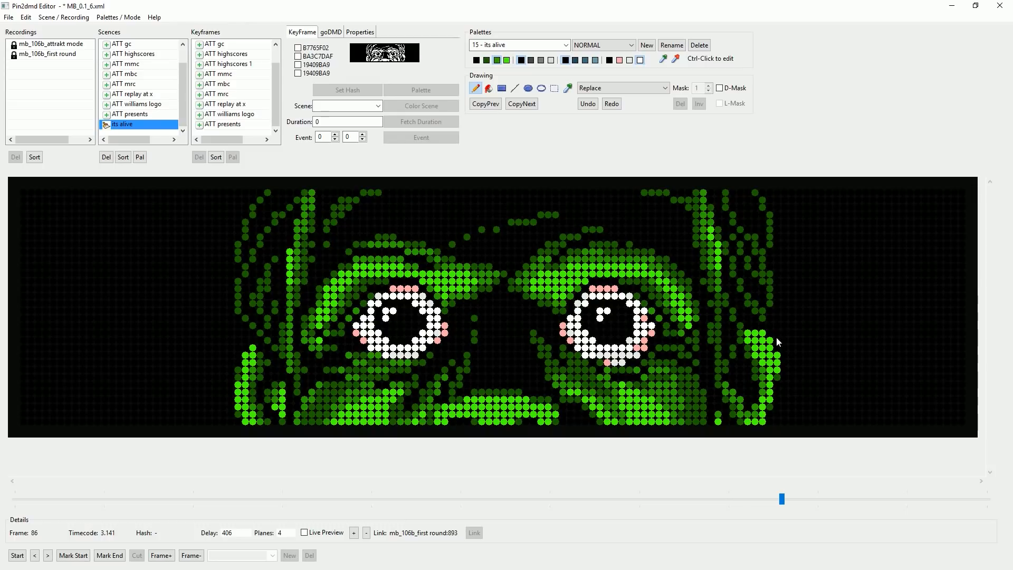
left_click(628, 342)
left_click(632, 333)
left_click(635, 315)
left_click(637, 305)
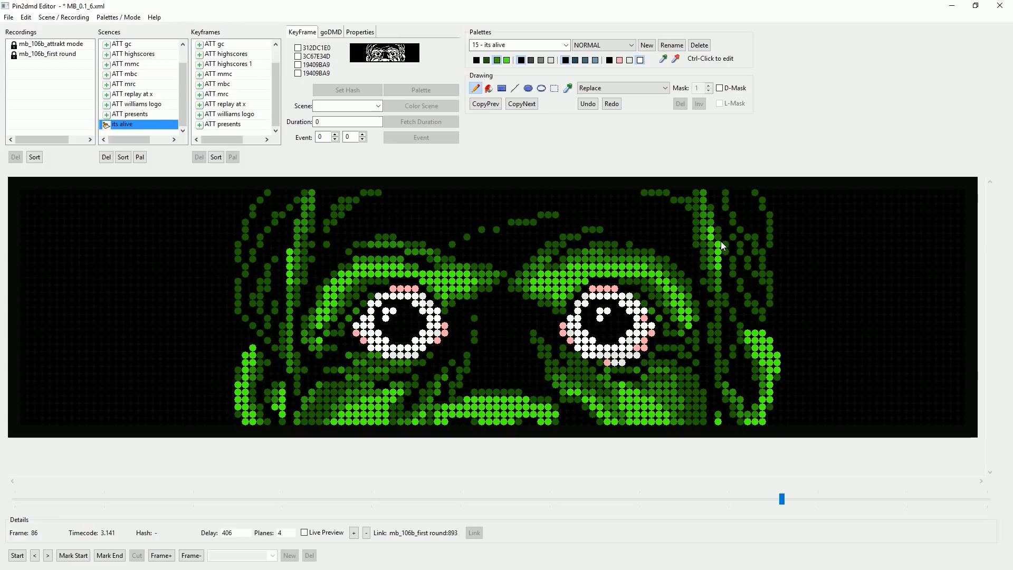
Compare the eyes in frames 83 to 85 with those in frame 86.
left_click(34, 555)
left_click(35, 555)
left_click(35, 555)
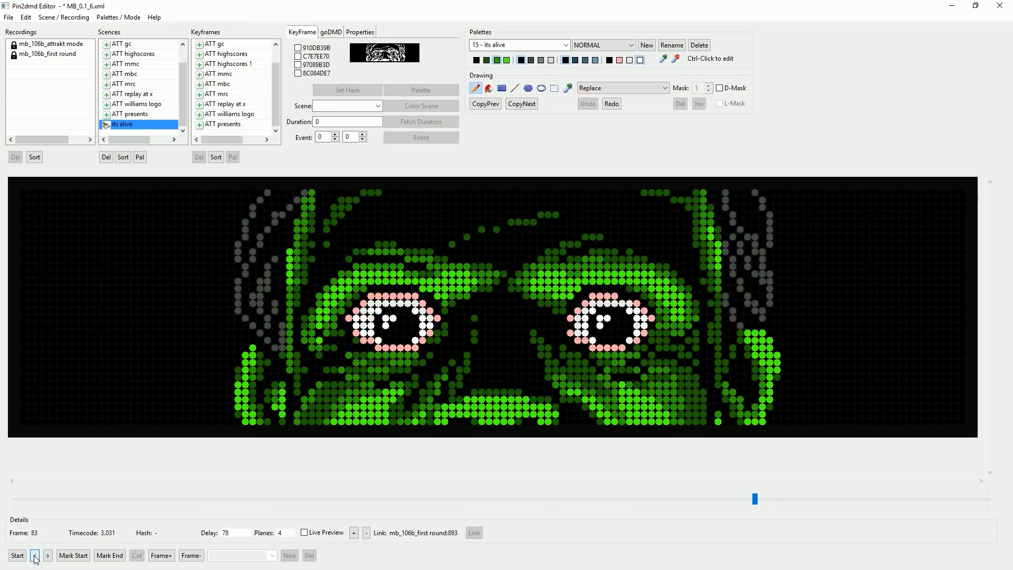
left_click(48, 555)
left_click(48, 555)
left_click(48, 556)
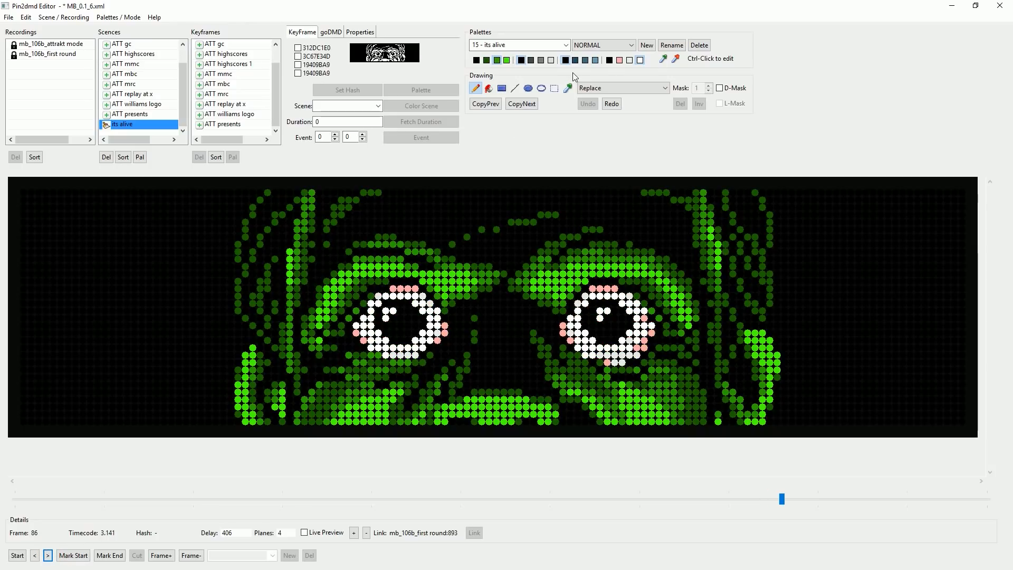
Add pink dots around the upper edge and outer side of the left eye's white ring in frame 86.
left_click(620, 59)
left_click(369, 310)
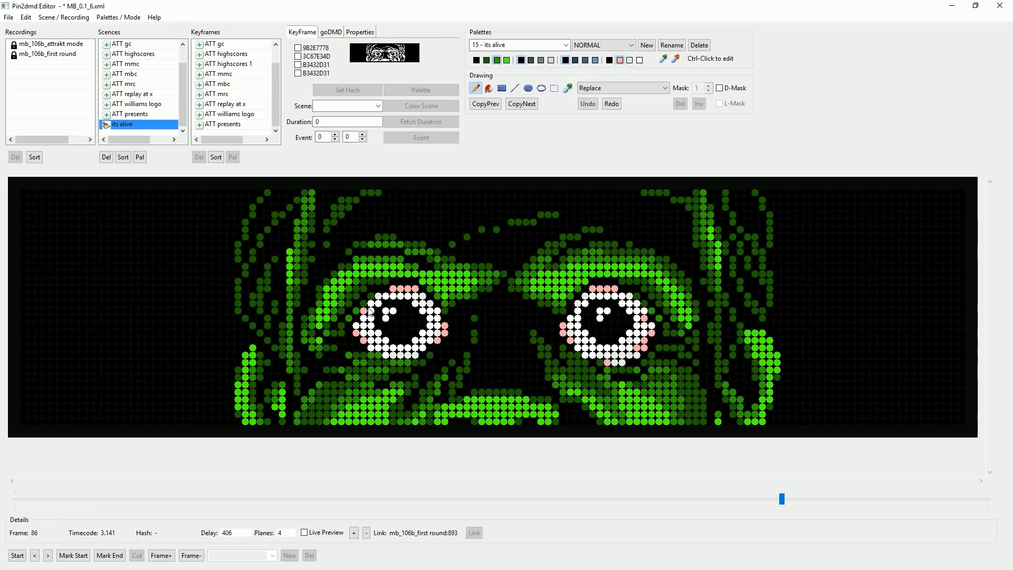
left_click(372, 298)
left_click(357, 319)
left_click(356, 313)
left_click(356, 327)
left_click(439, 310)
left_click(430, 304)
left_click(423, 297)
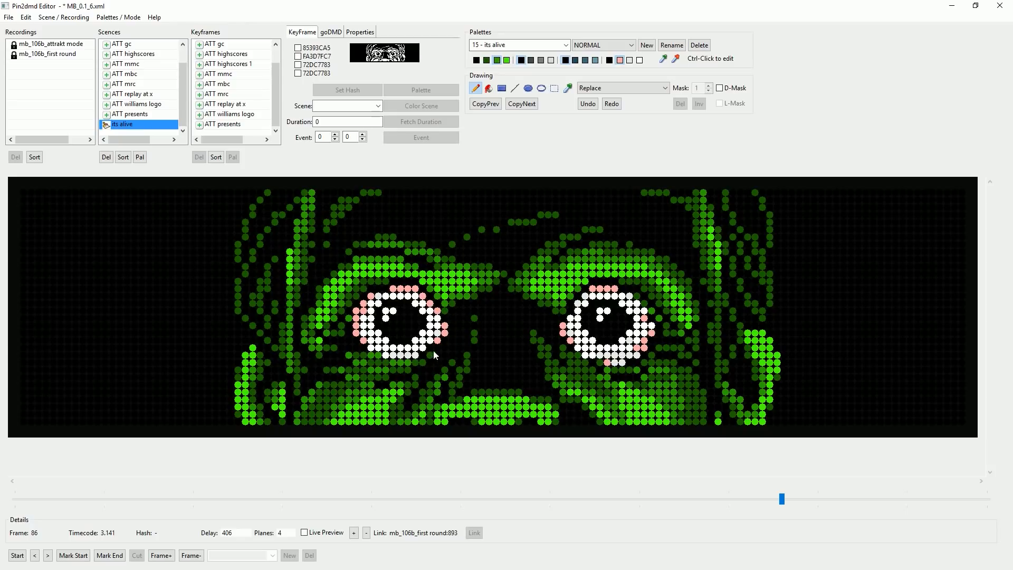
Continue the pink outline along the lower edge of the left eye in frame 86.
left_click(379, 356)
left_click(377, 350)
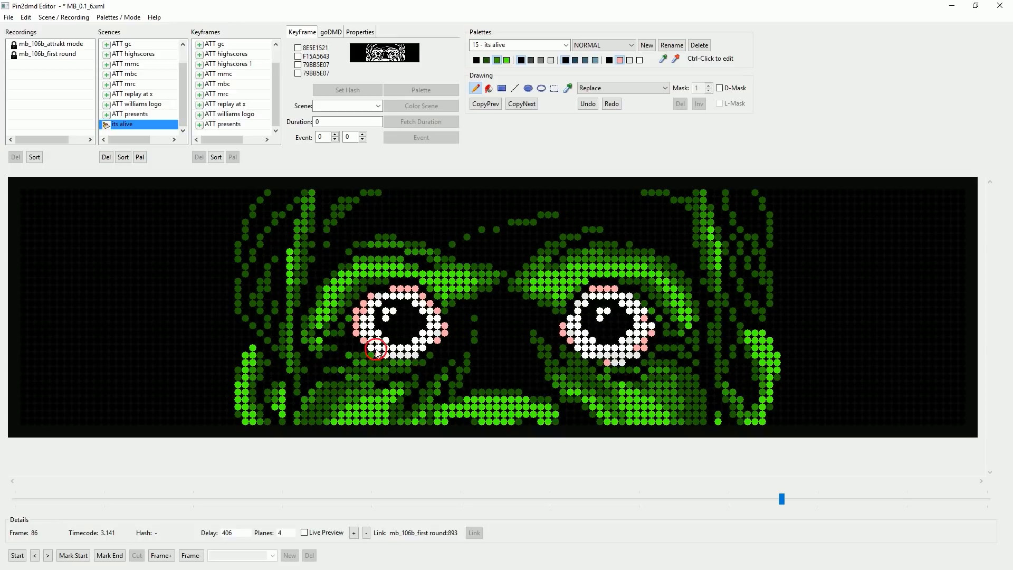
left_click(373, 348)
left_click(386, 355)
left_click(394, 356)
left_click(401, 356)
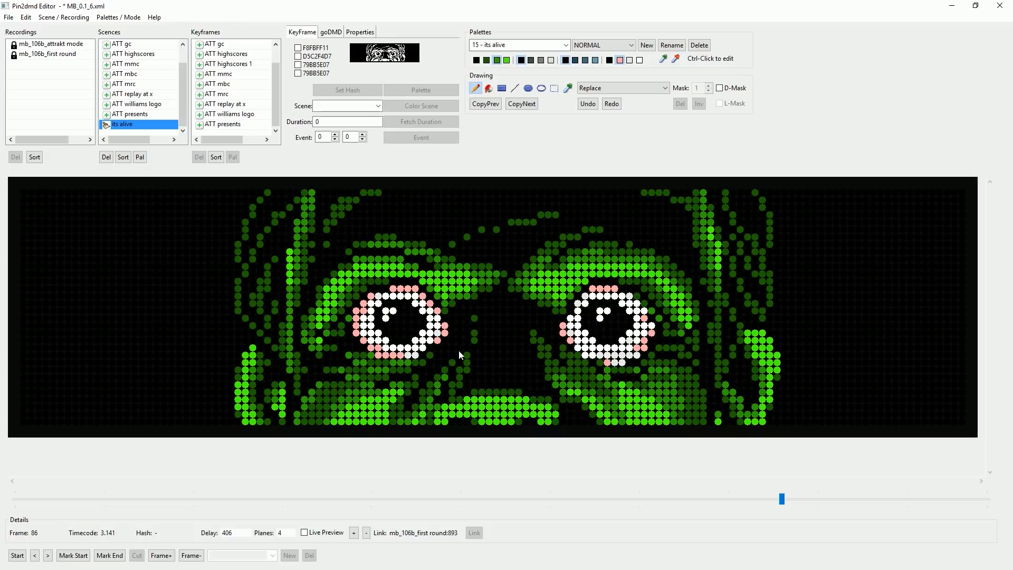
Colour the lower edge of the right eye's white ring pink in frame 86.
left_click(577, 348)
left_click(585, 355)
left_click(592, 355)
left_click(599, 355)
left_click(623, 363)
left_click(616, 363)
left_click(636, 355)
left_click(630, 355)
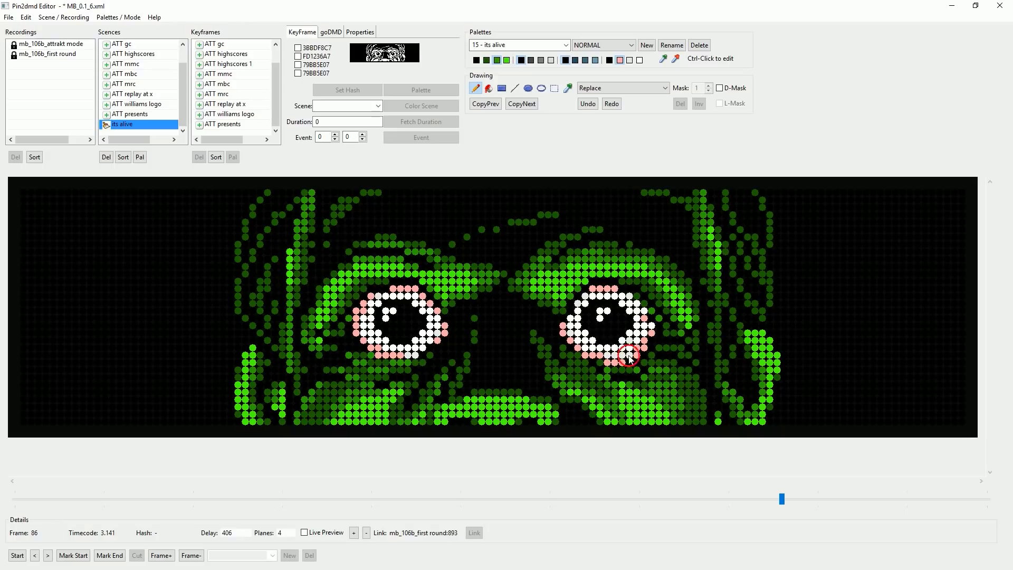
Add pink dots along both upper sides of the right eye's white ring in frame 86.
left_click(570, 310)
left_click(577, 303)
left_click(585, 296)
left_click(636, 297)
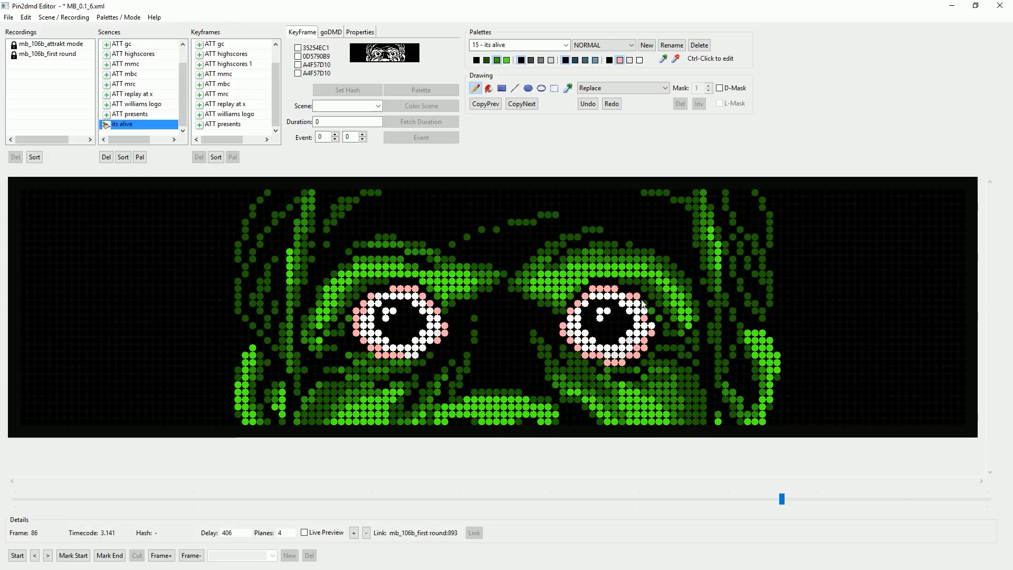
left_click(648, 315)
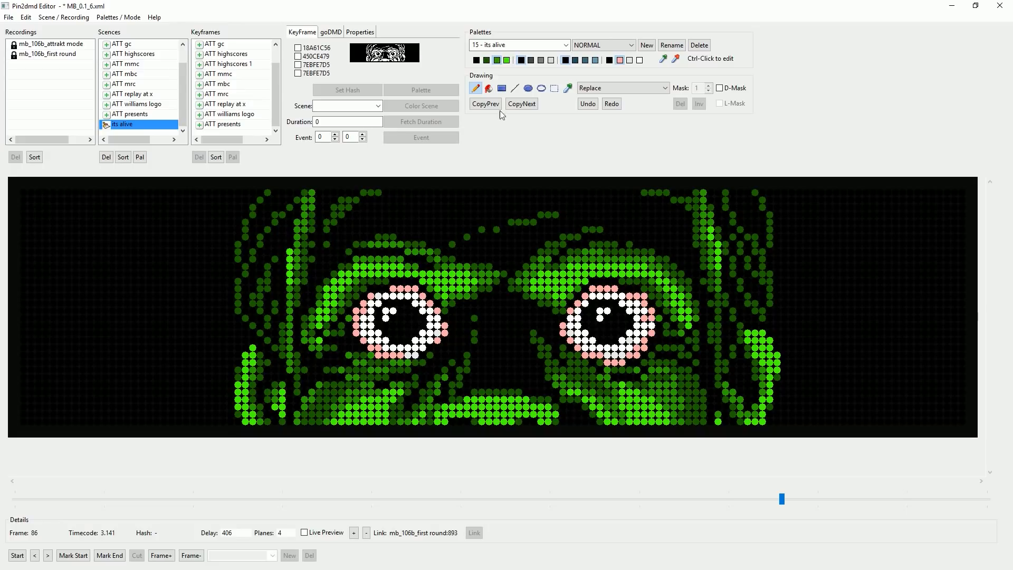
Blacken stray dots around the outside of the left eye's pink outline and beside the right eye's upper edge in frame 86.
left_click(477, 60)
left_click(638, 296)
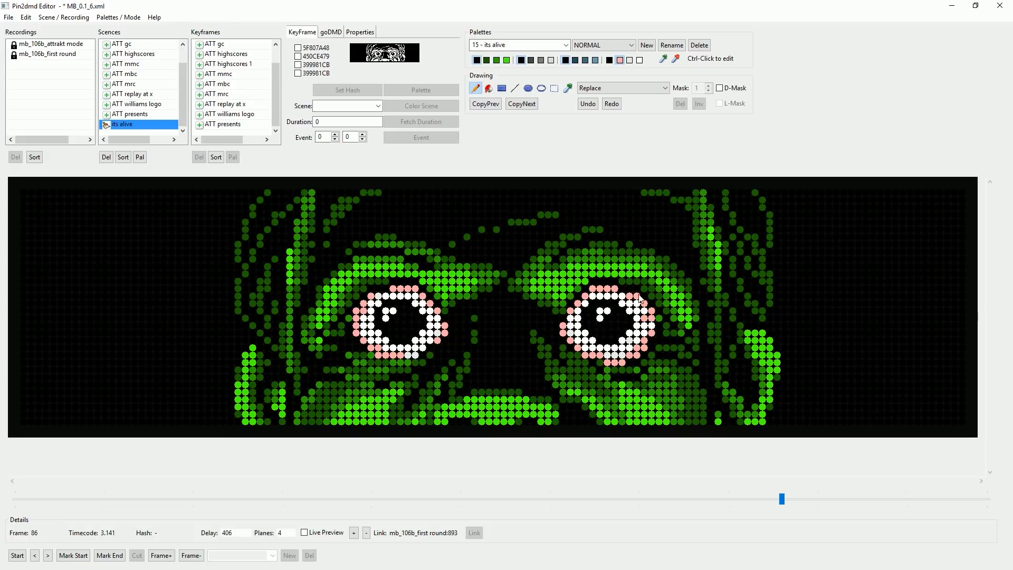
left_click(389, 284)
left_click(355, 303)
left_click(349, 309)
left_click(349, 322)
left_click(375, 357)
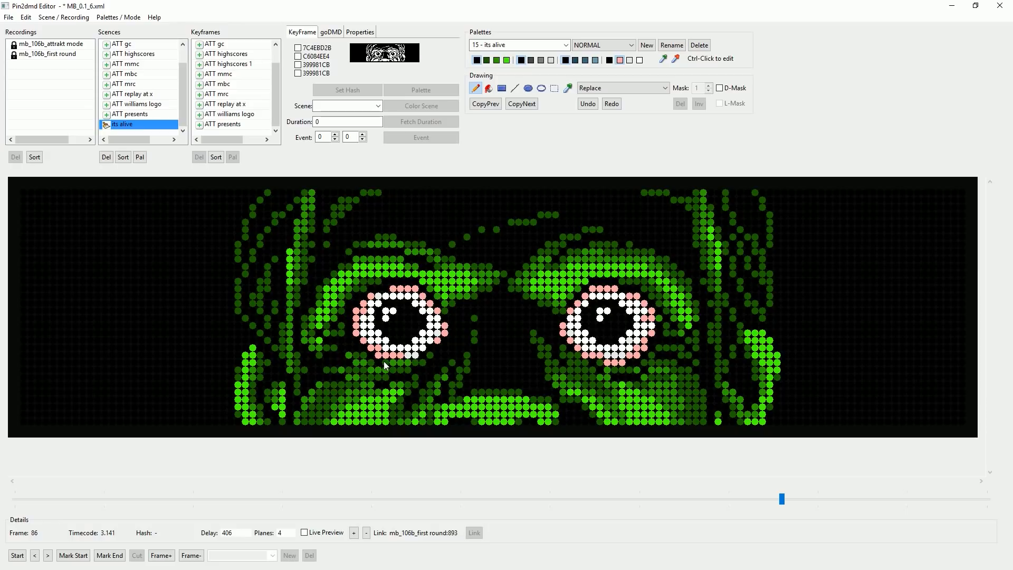
Blacken stray dots around the outside of the right eye's pink outline in frame 86.
left_click(578, 355)
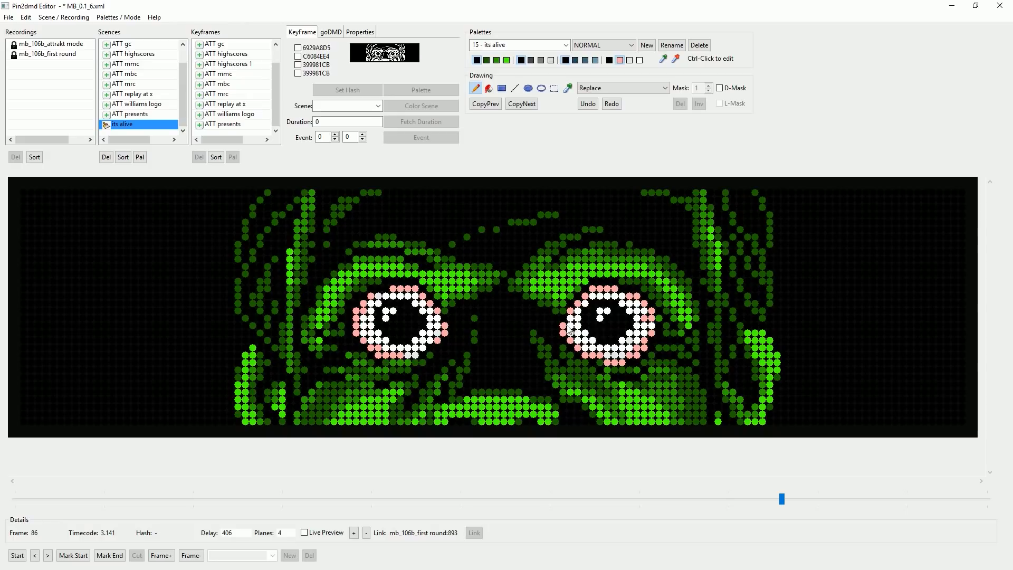
left_click(563, 311)
left_click(569, 303)
left_click(572, 296)
left_click(620, 284)
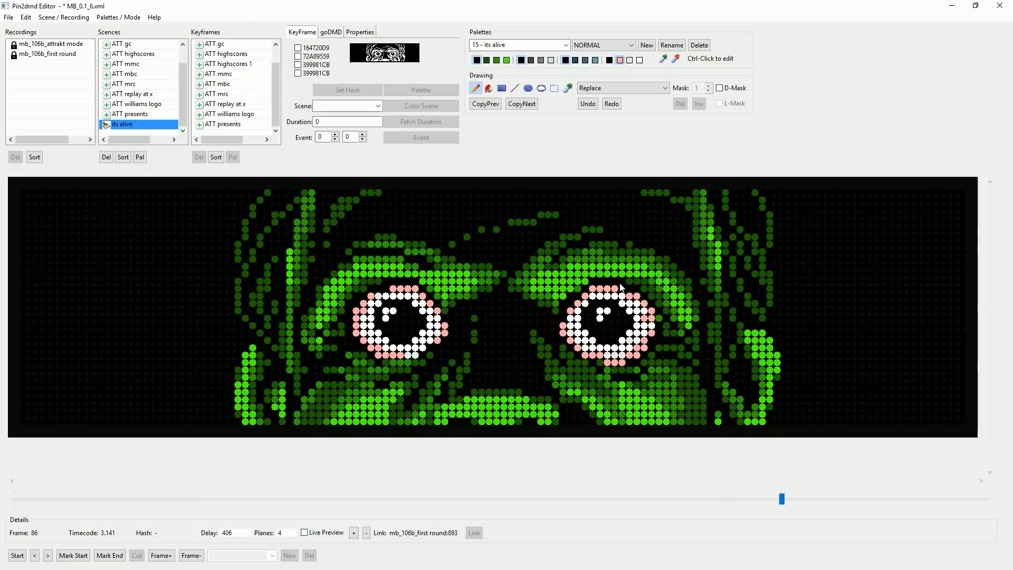
left_click(658, 316)
left_click(605, 366)
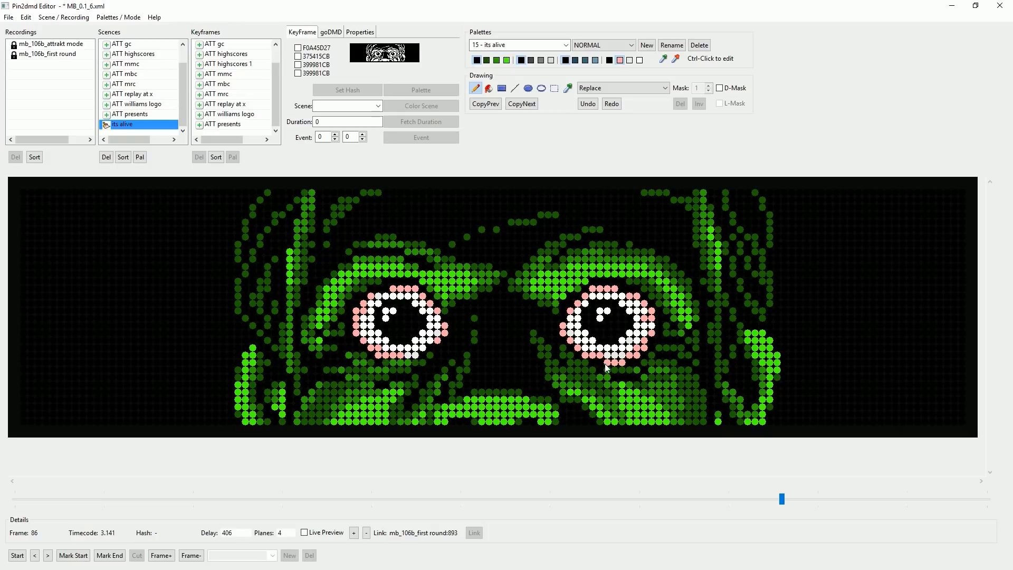
left_click(606, 366)
Fill the remaining gaps in the left eye's pink outline in frame 86, at its lower, inner and upper edges.
left_click(411, 356)
left_click(438, 322)
left_click(386, 291)
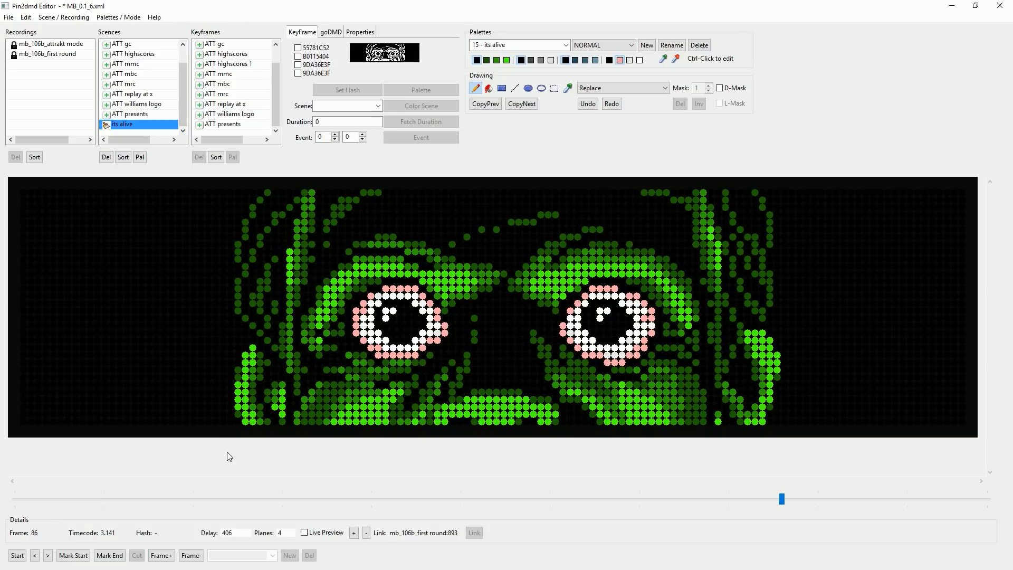
Look through the still uncoloured frames 87 to 91 and return to frame 86.
left_click(48, 557)
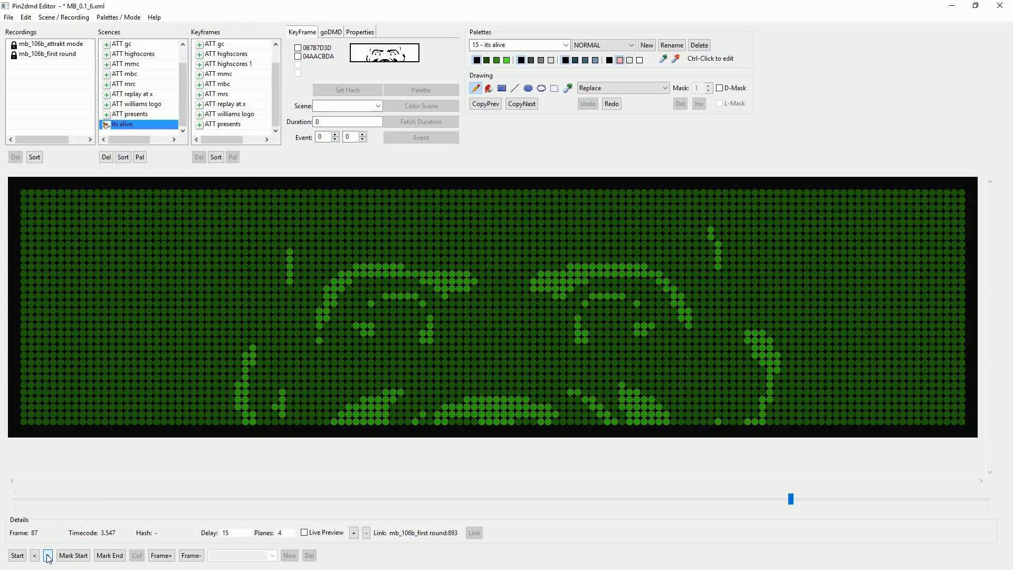
left_click(48, 556)
left_click(48, 556)
left_click(48, 557)
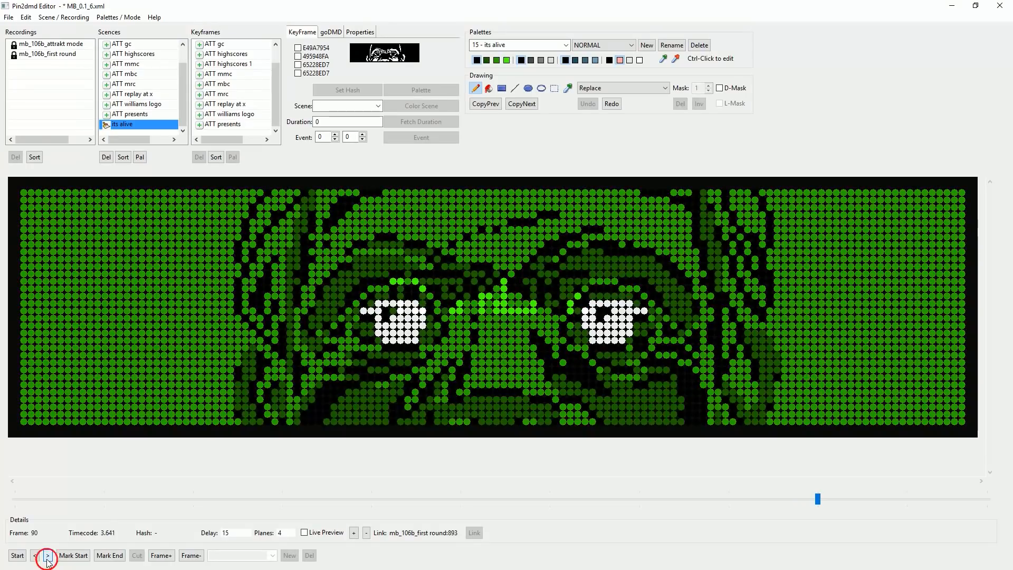
left_click(48, 556)
left_click(35, 556)
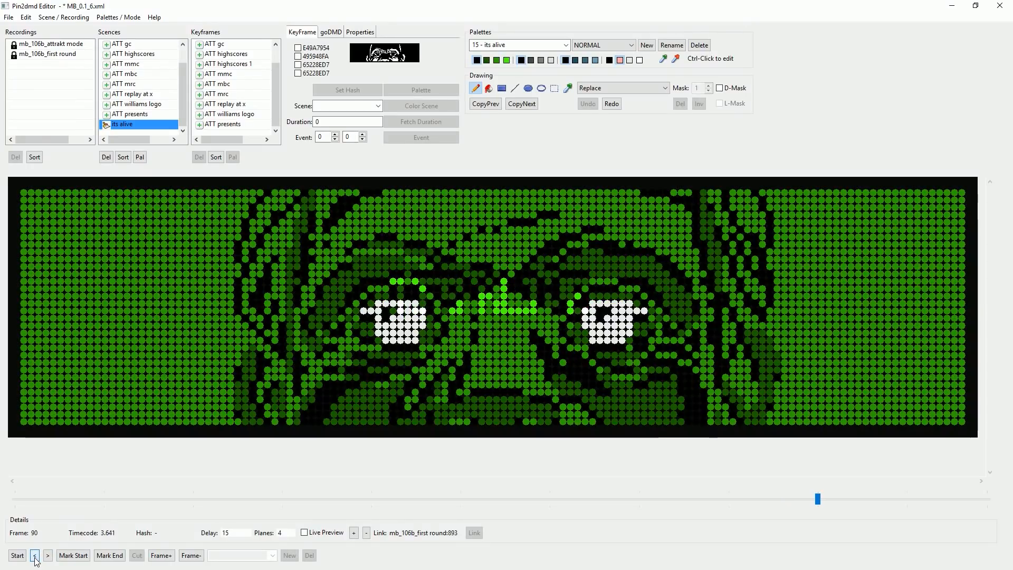
left_click(35, 556)
left_click(35, 556)
left_click(35, 557)
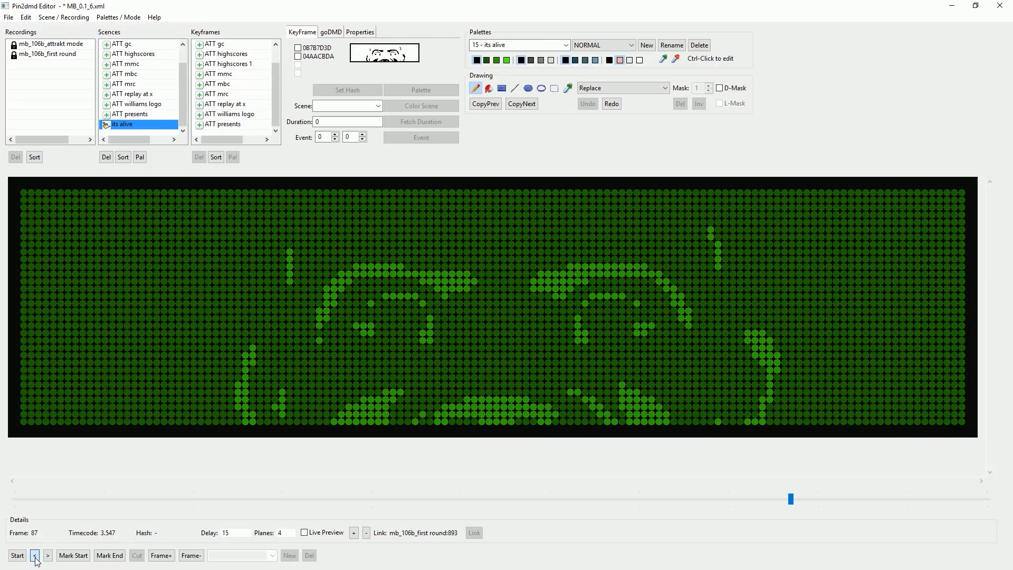
left_click(35, 556)
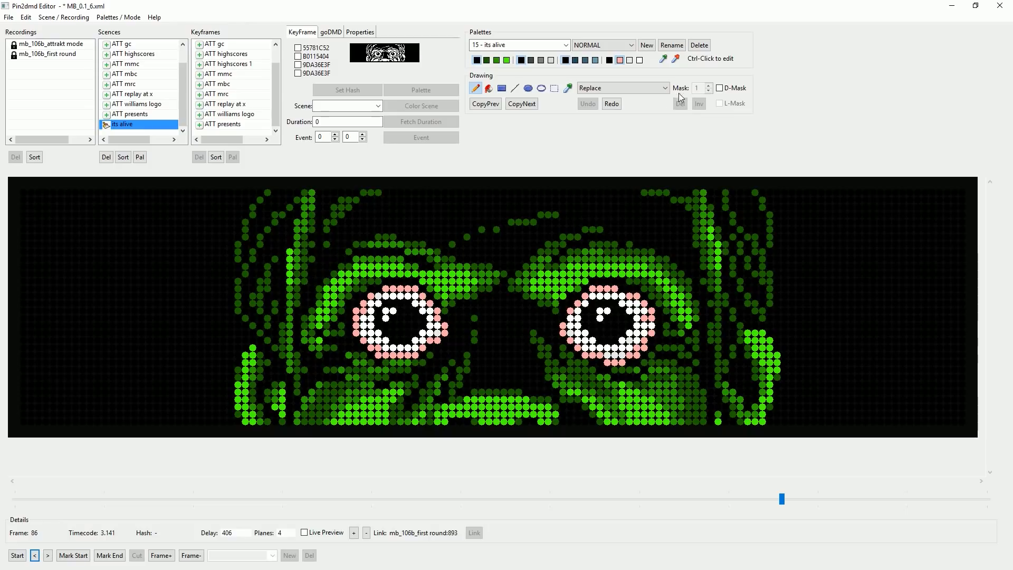
Change the scene's edit mode from Replace to Color Mask and accept the mode change.
left_click(658, 89)
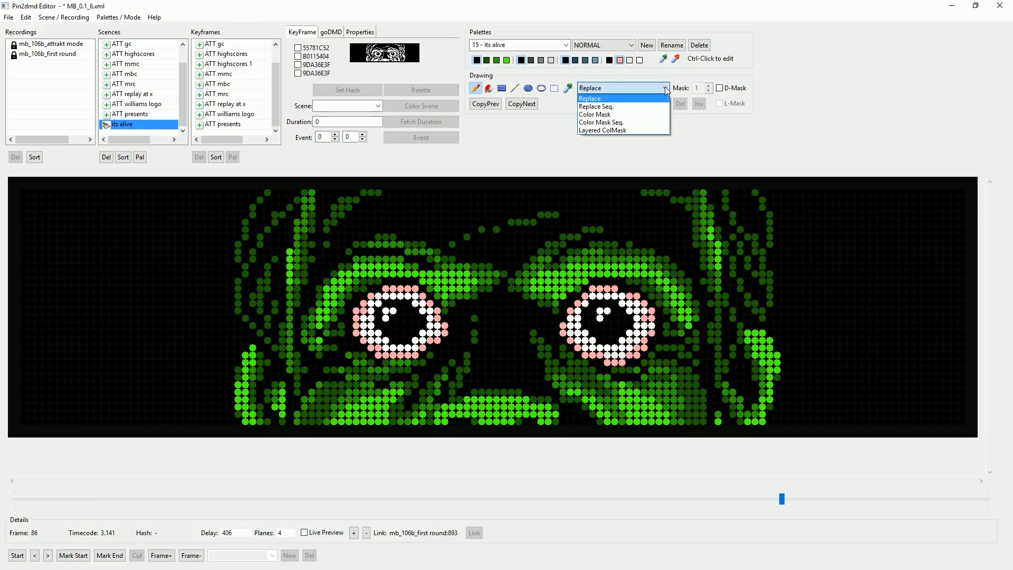
left_click(614, 115)
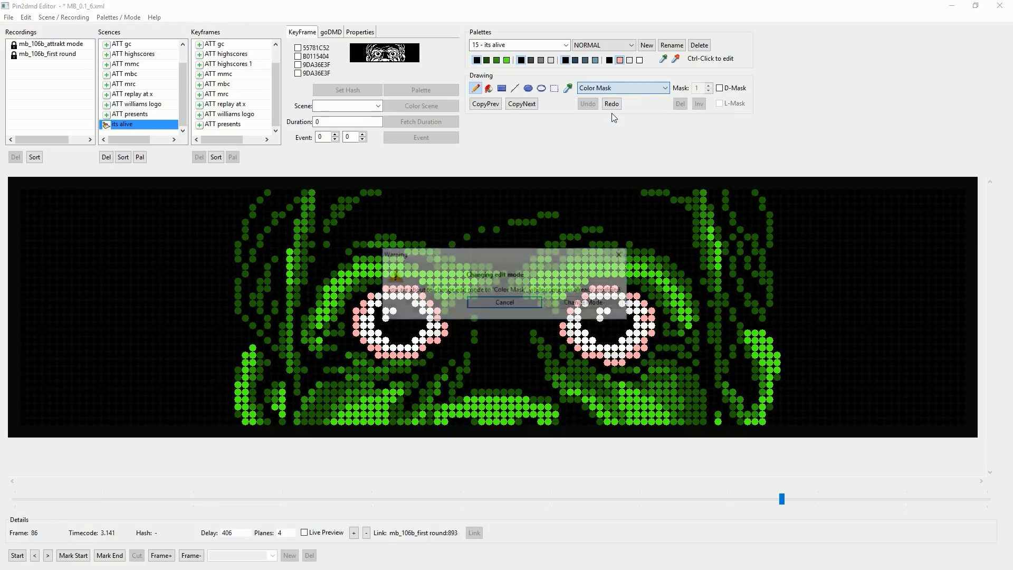
left_click(586, 302)
Flood-fill the background on both sides of the head in frame 86 with the second colour group's lightest grey.
left_click(640, 60)
left_click(552, 59)
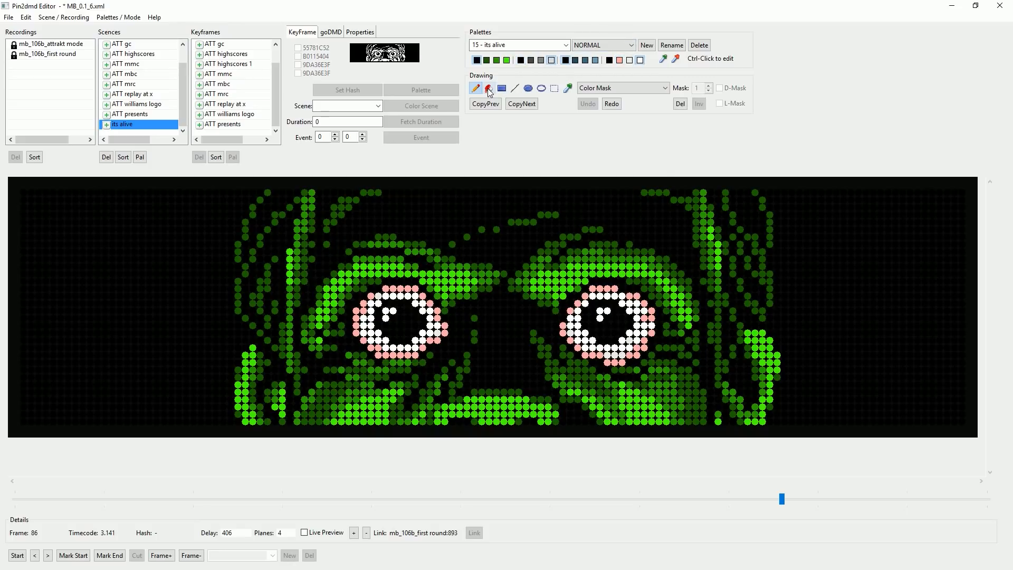
left_click(488, 88)
left_click(195, 252)
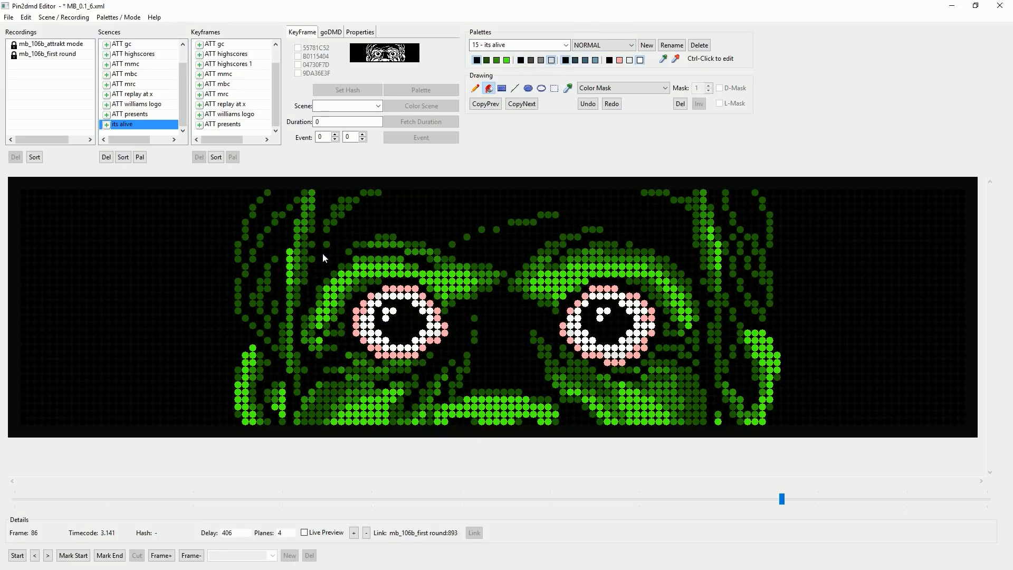
left_click(827, 260)
Step back and forth through frames 86 to 91 to examine how the colour mask affects the background, face and eyes.
left_click(48, 555)
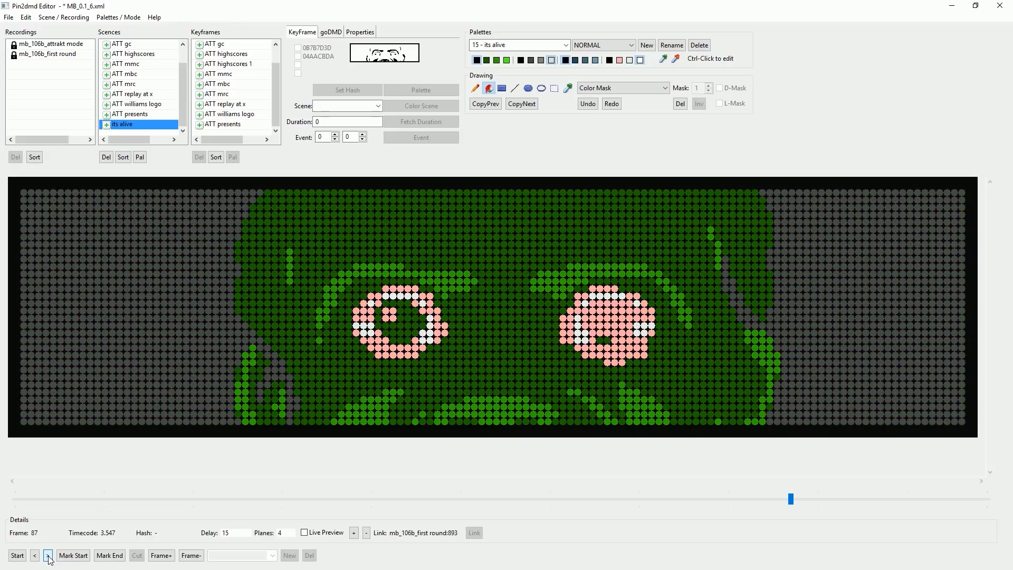
left_click(48, 555)
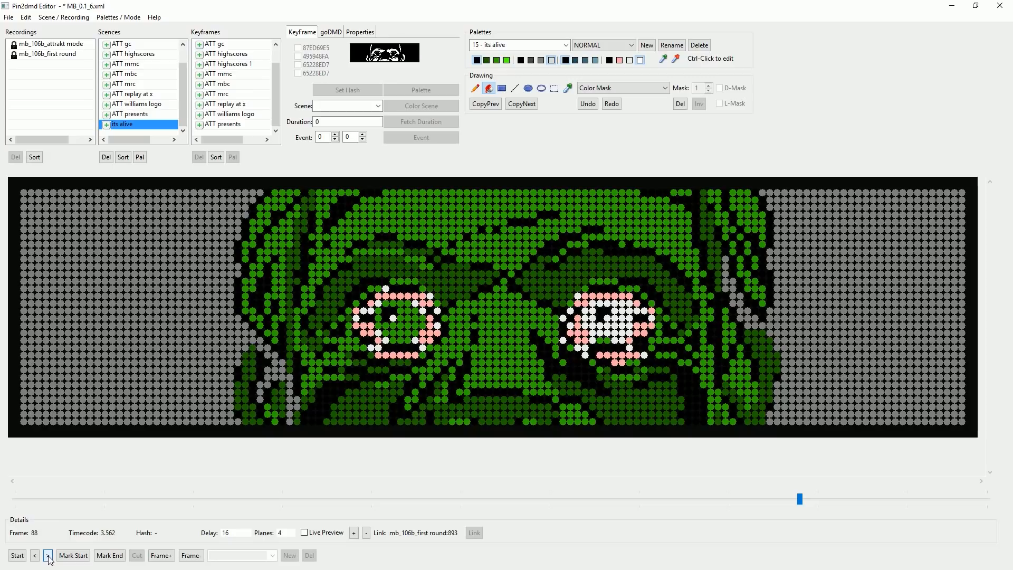
left_click(48, 555)
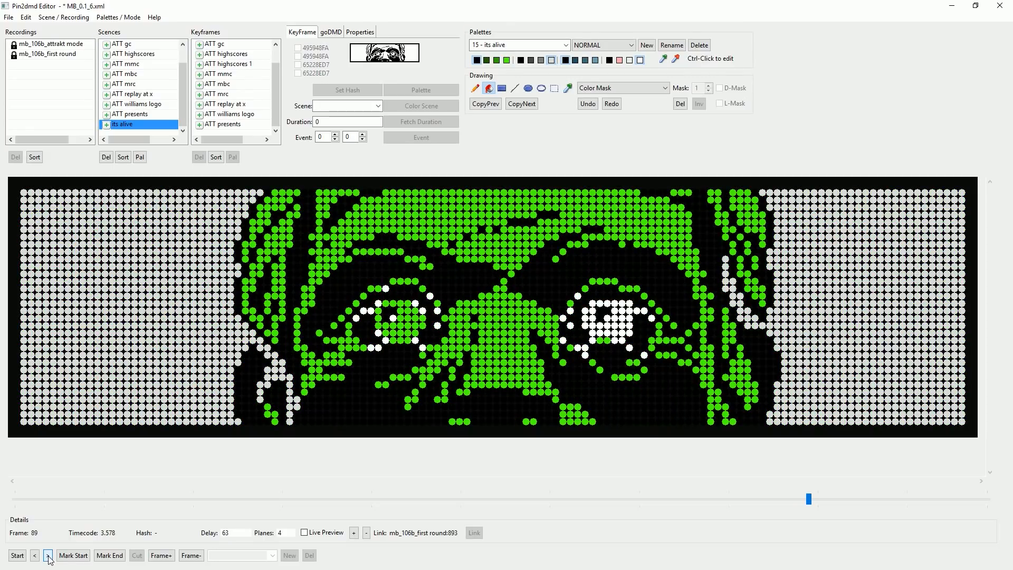
left_click(48, 555)
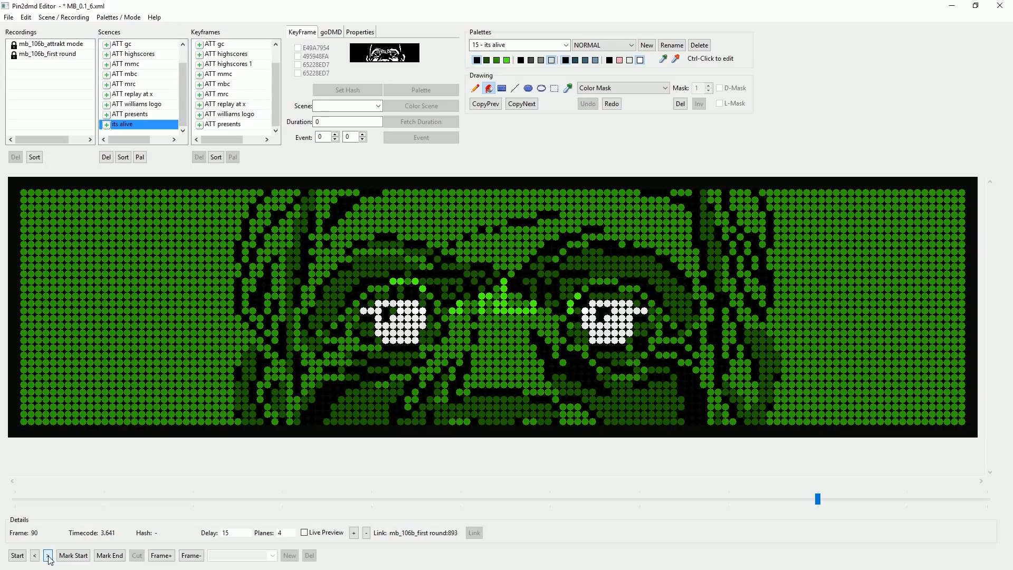
left_click(48, 555)
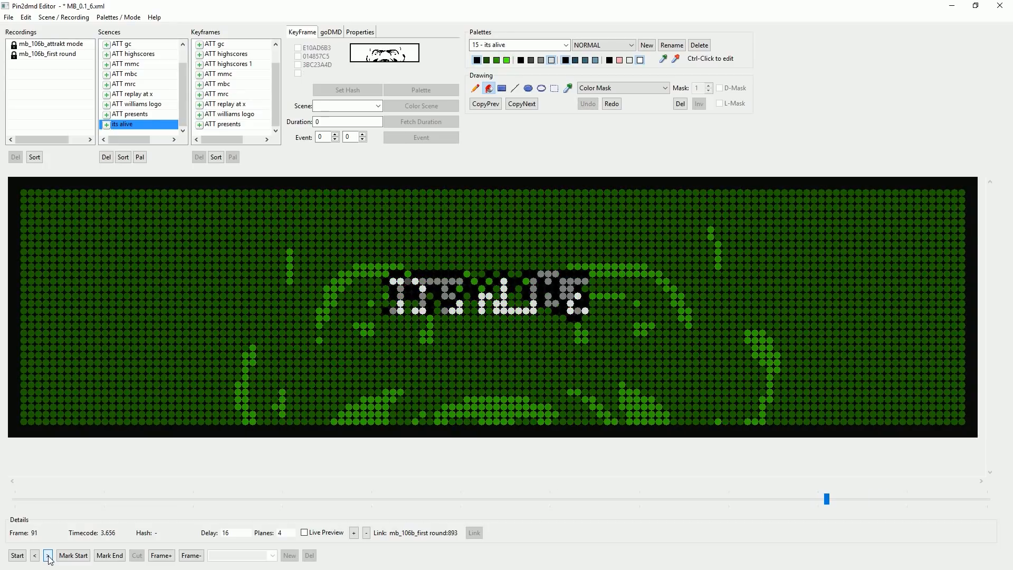
left_click(34, 556)
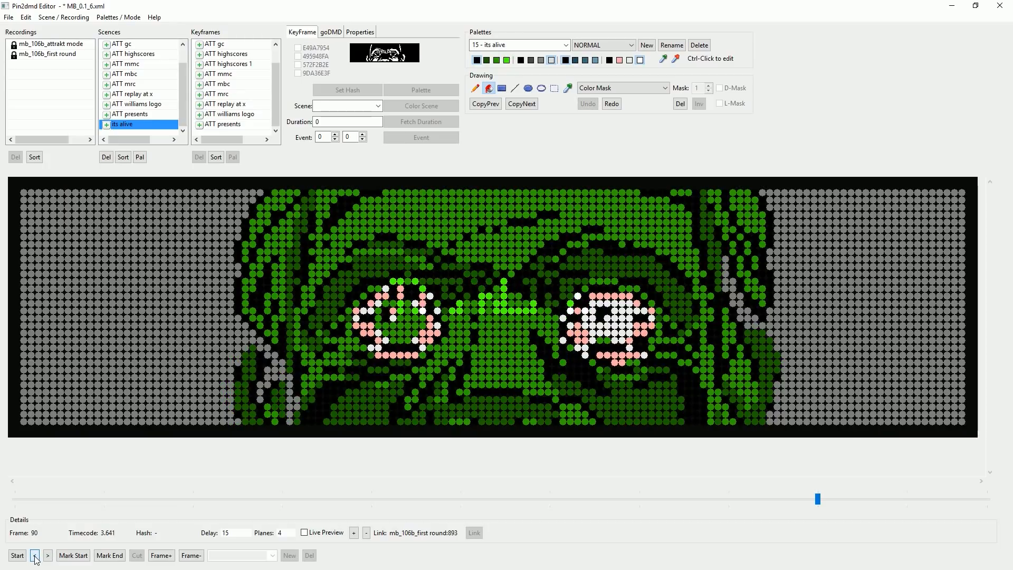
left_click(35, 557)
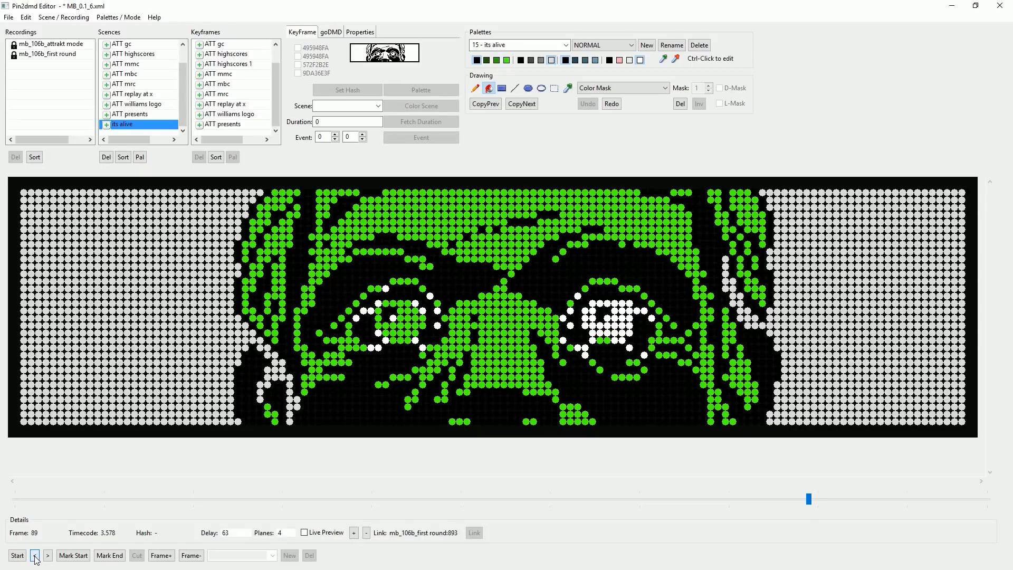
left_click(35, 557)
left_click(35, 557)
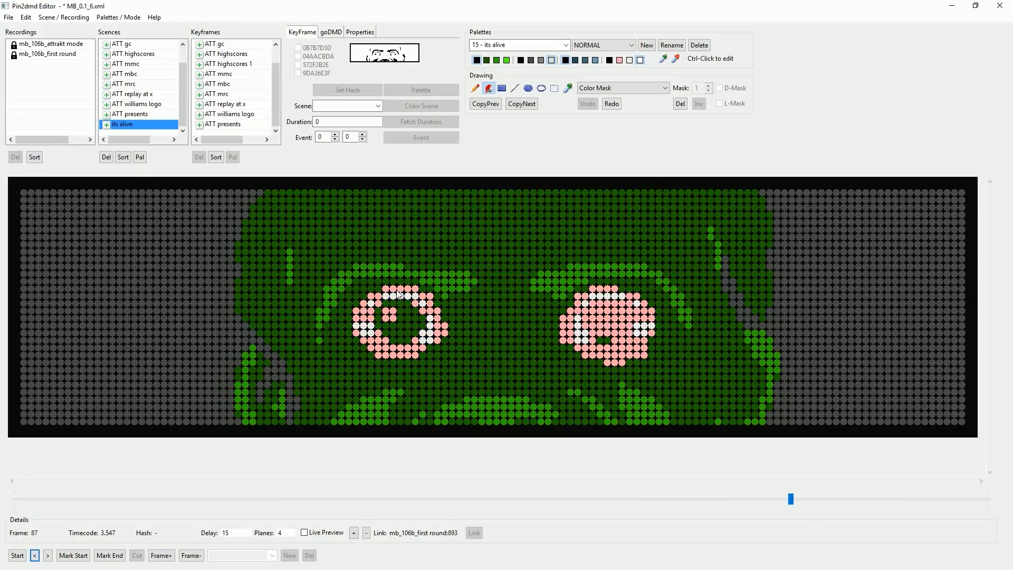
left_click(35, 557)
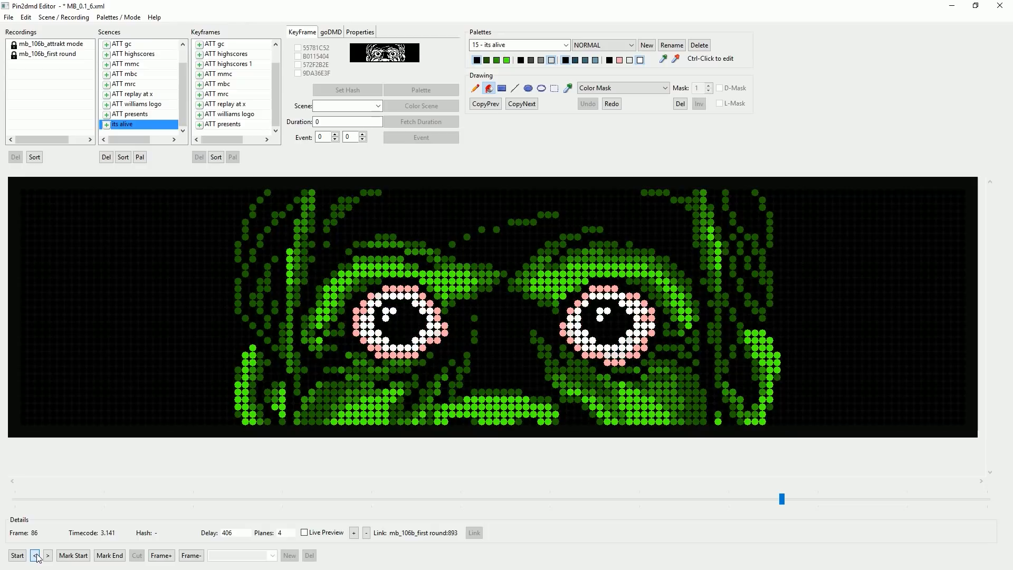
left_click(48, 556)
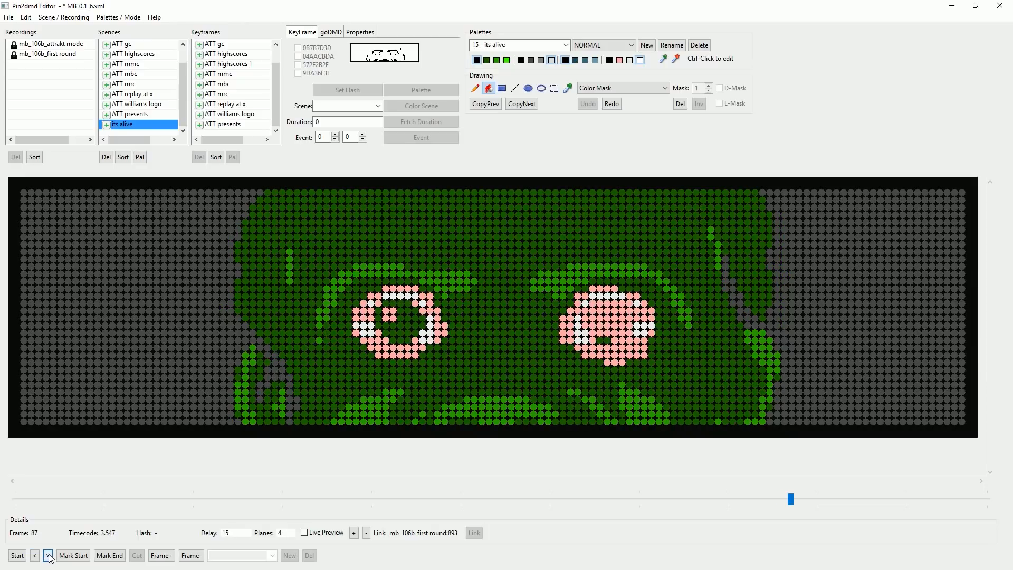
left_click(48, 556)
left_click(48, 555)
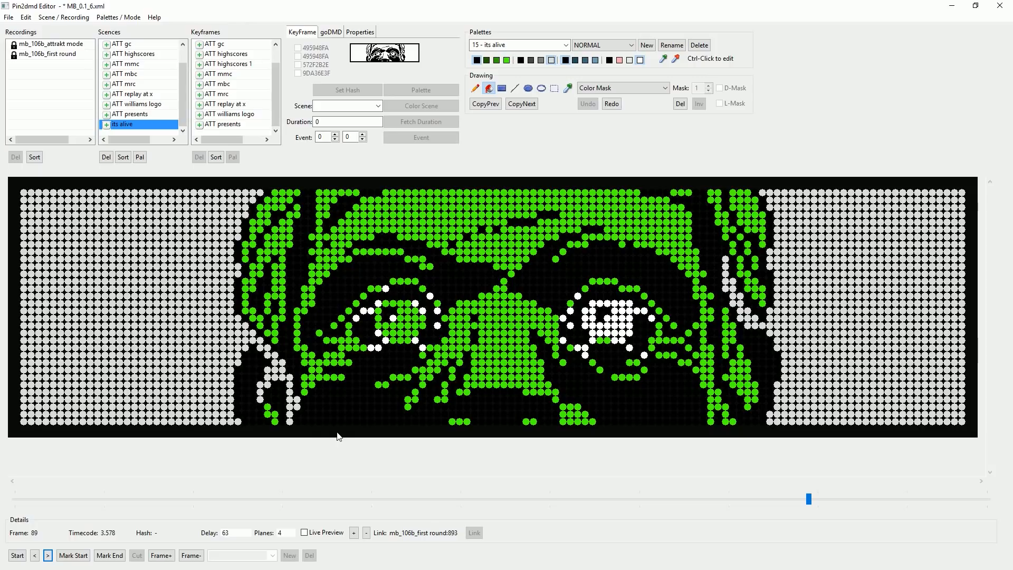
Change the scene's edit mode from Color Mask back to Replace and accept the mode change.
left_click(665, 88)
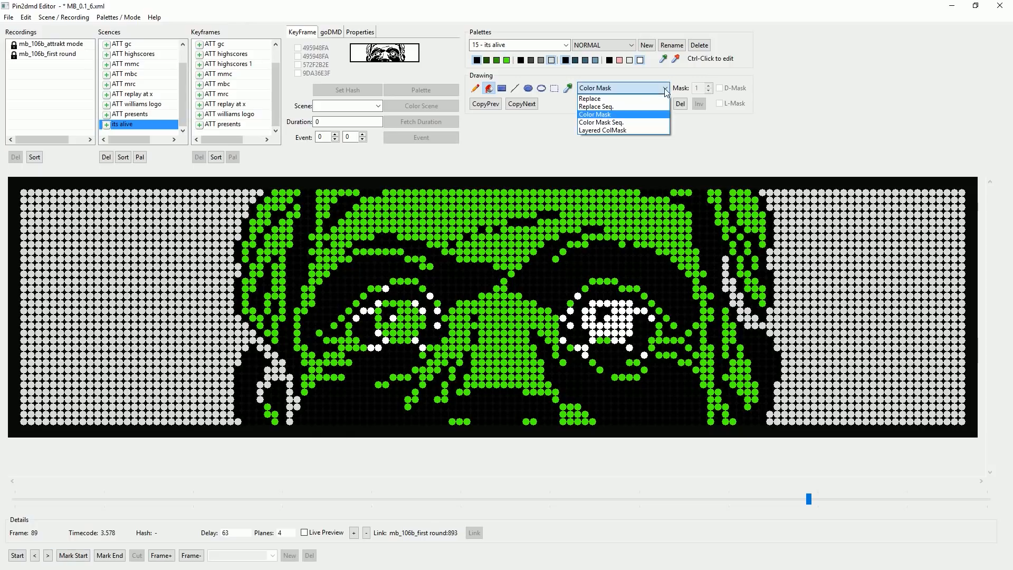
left_click(589, 99)
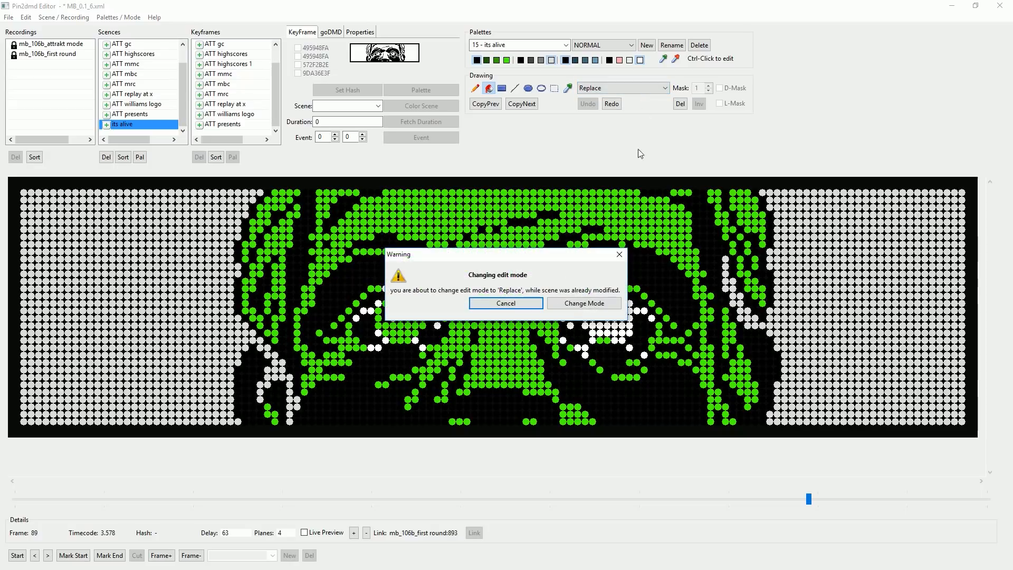
left_click(575, 310)
Step back from frame 89 to frame 83 and forward to frame 86 to check the face and eye colours.
left_click(35, 556)
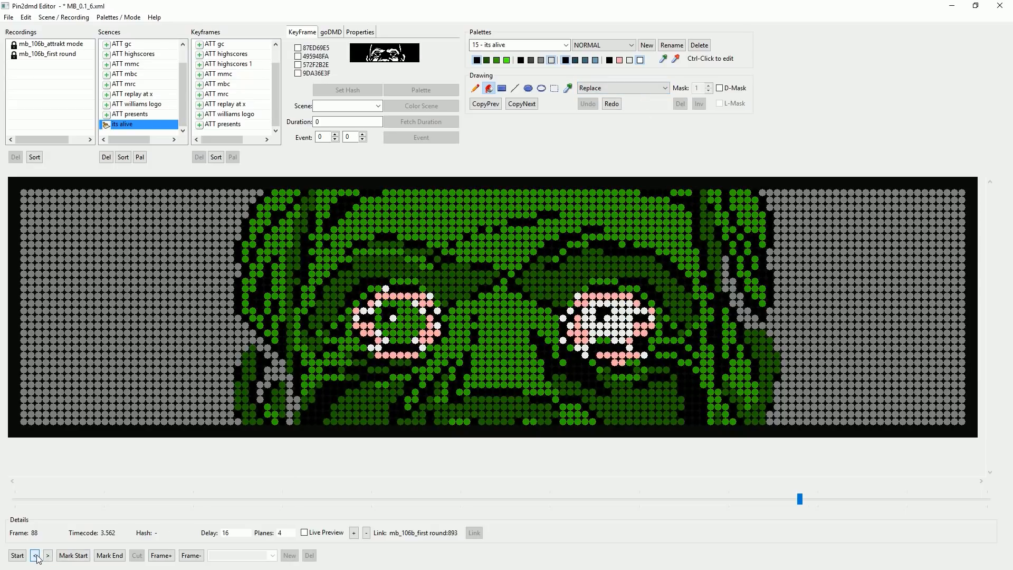
left_click(35, 556)
left_click(36, 555)
left_click(35, 556)
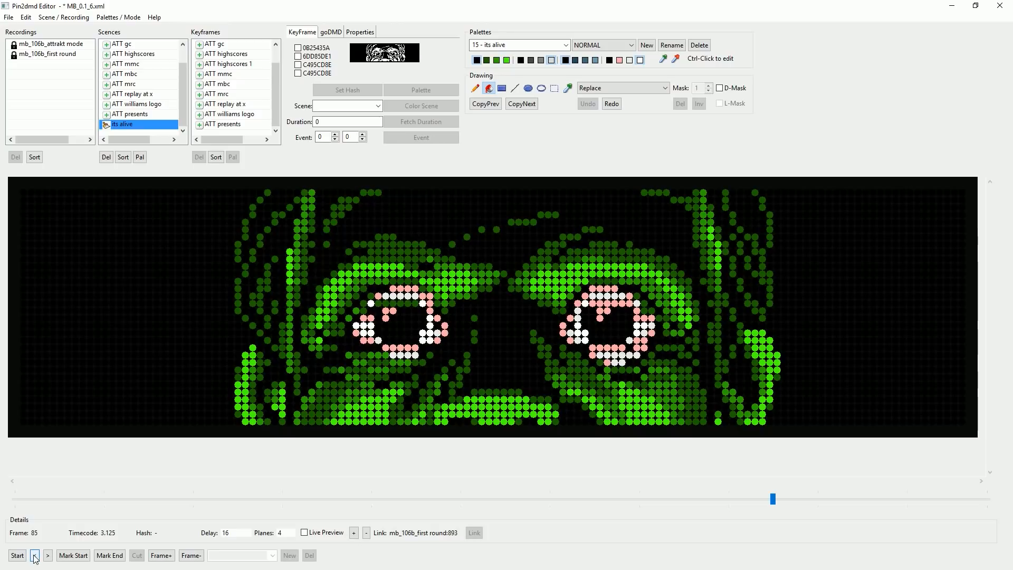
left_click(35, 555)
left_click(35, 556)
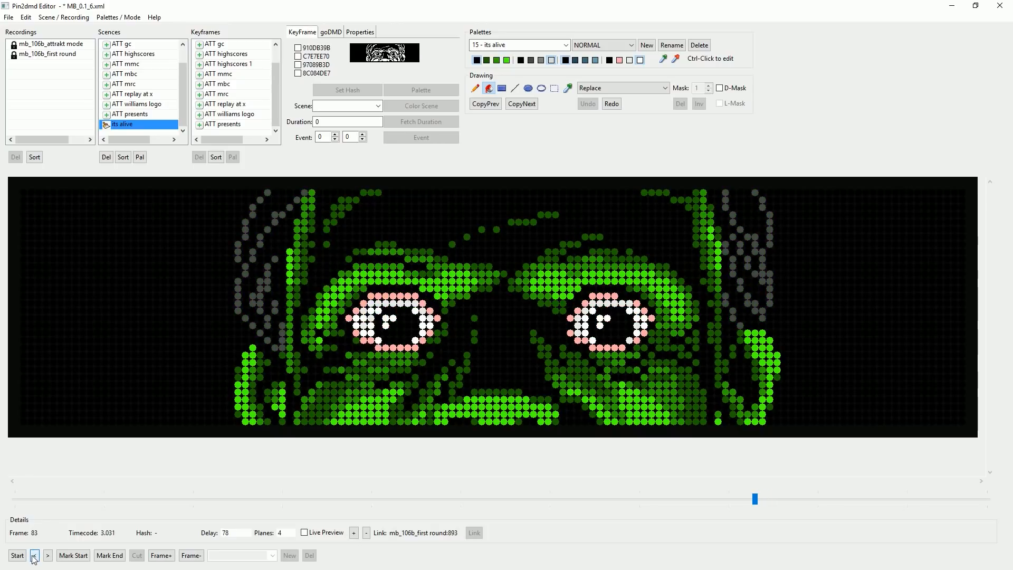
left_click(48, 556)
left_click(48, 556)
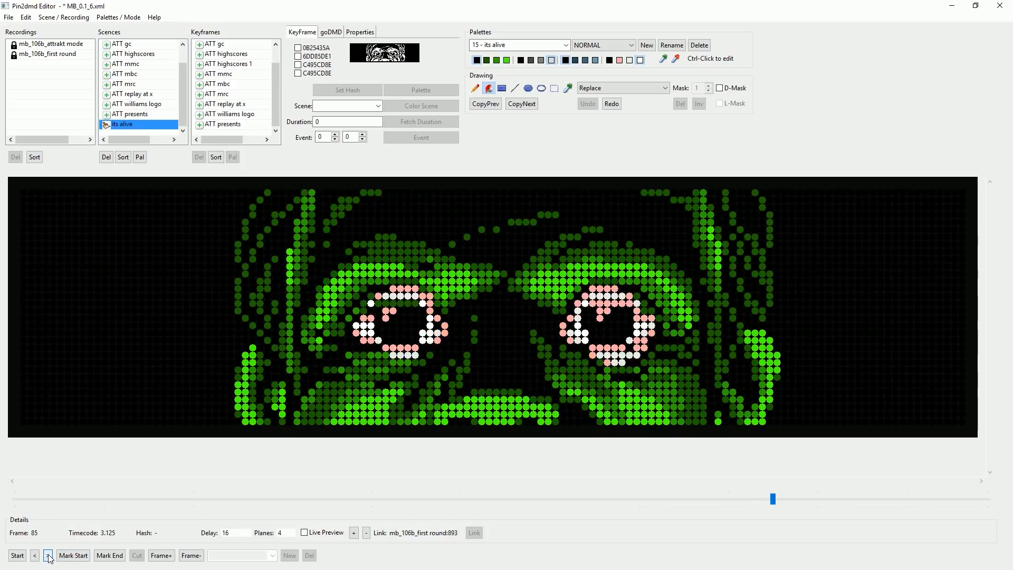
left_click(48, 556)
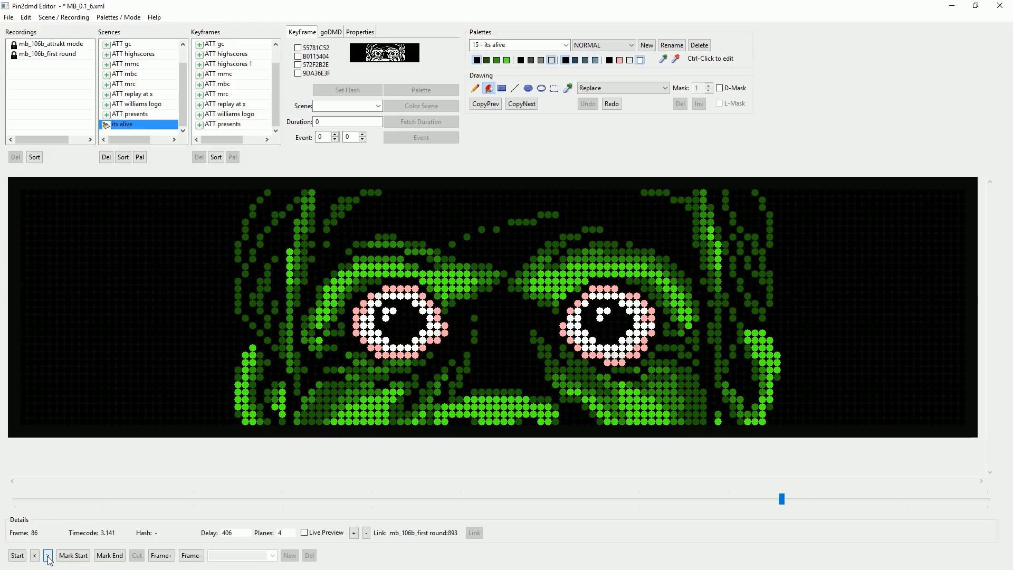
Look through the flashing frames 87 to 92 and return to frame 86 to compare them with its finished face.
left_click(48, 556)
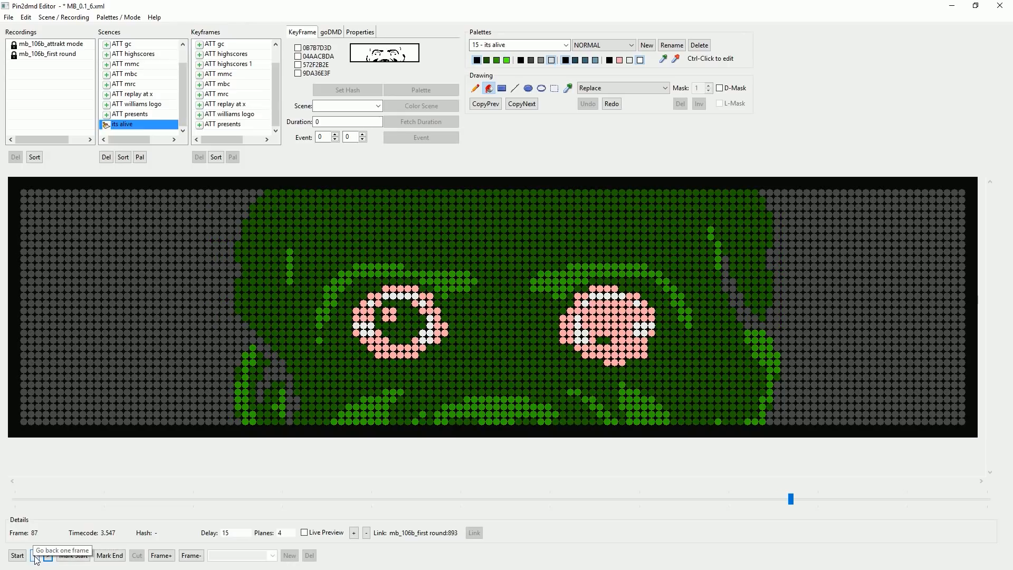
left_click(49, 556)
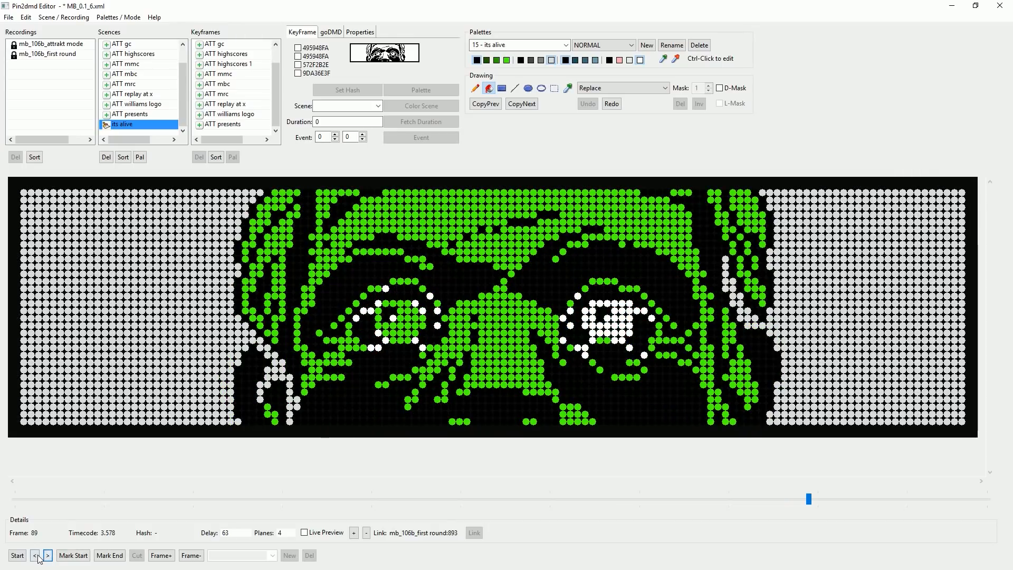
left_click(35, 556)
left_click(48, 556)
left_click(48, 556)
left_click(48, 556)
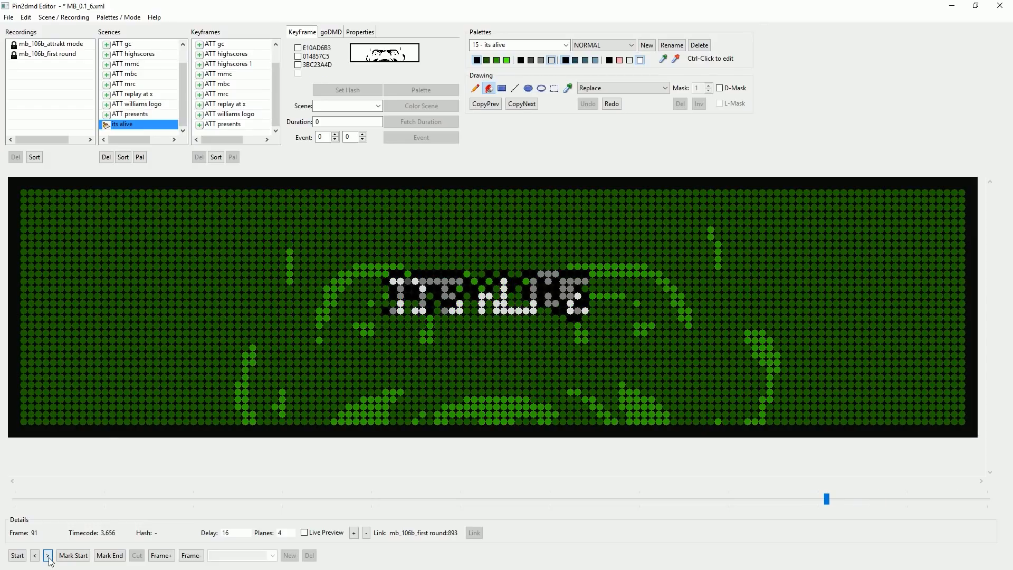
left_click(48, 556)
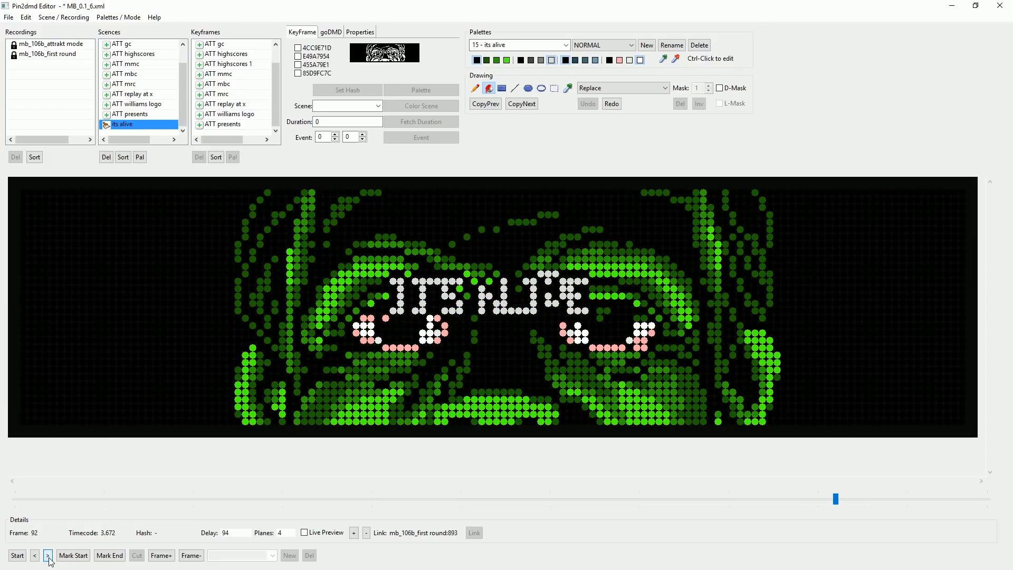
left_click(34, 556)
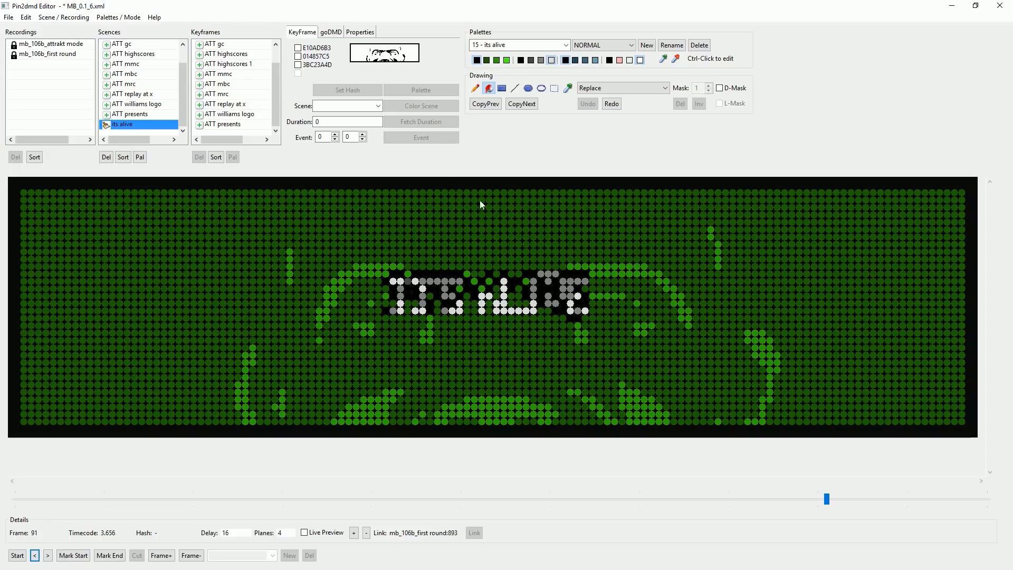
left_click(35, 555)
left_click(34, 556)
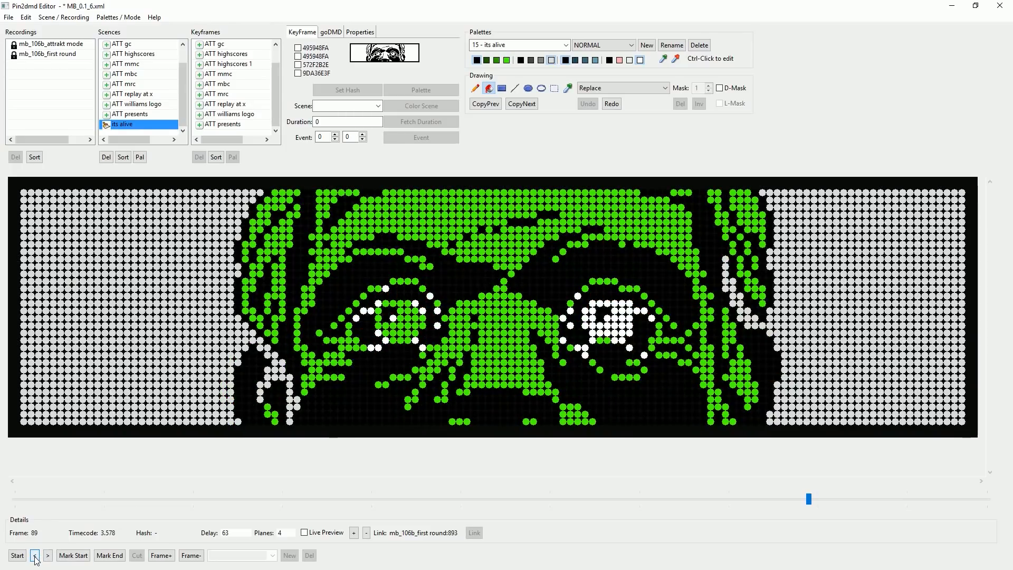
left_click(35, 555)
left_click(34, 556)
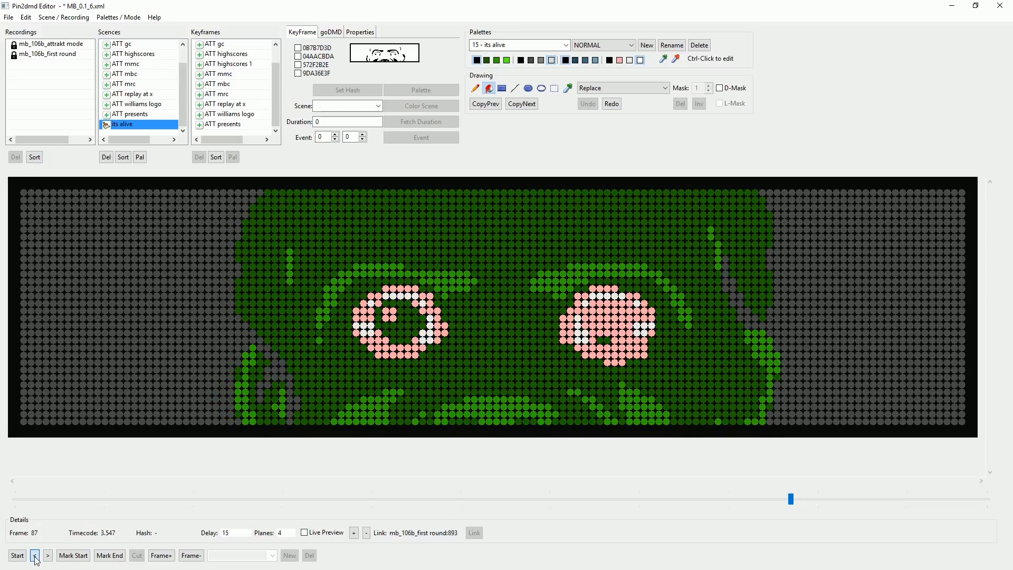
left_click(35, 556)
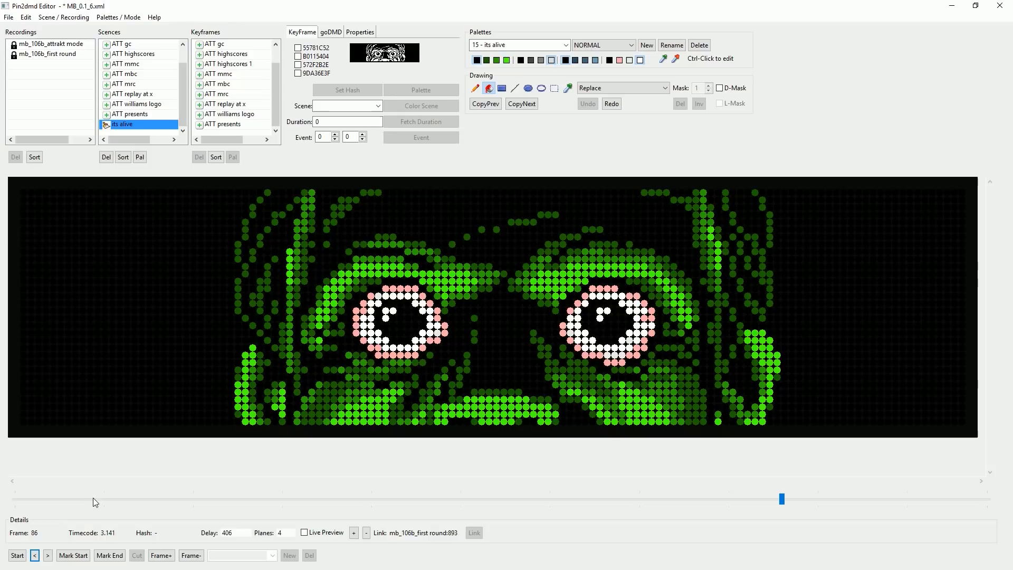
Paste frame 86's image over frame 87 and flood-fill the background on both sides of the head with light grey.
left_click(48, 556)
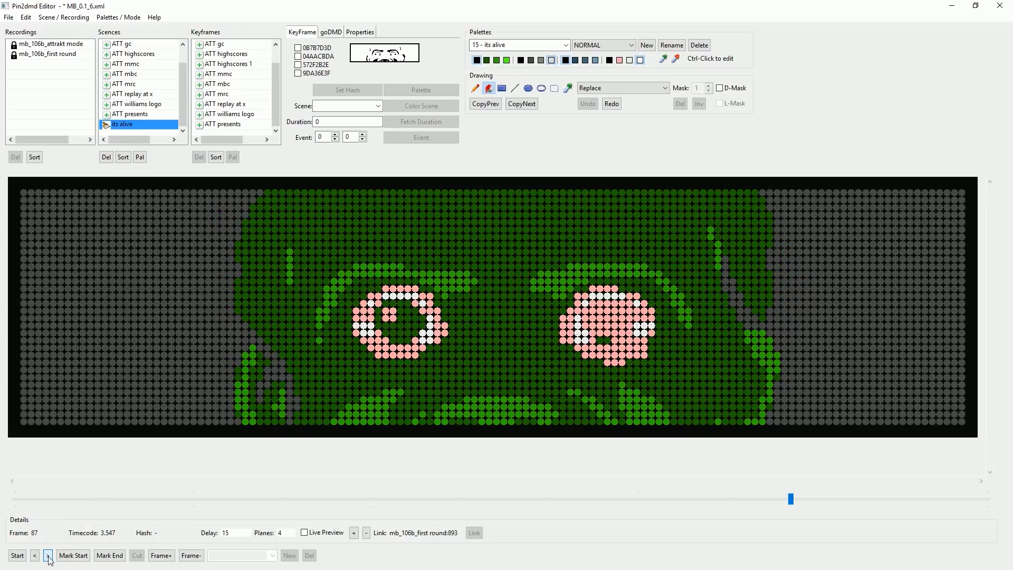
key("ctrl+v")
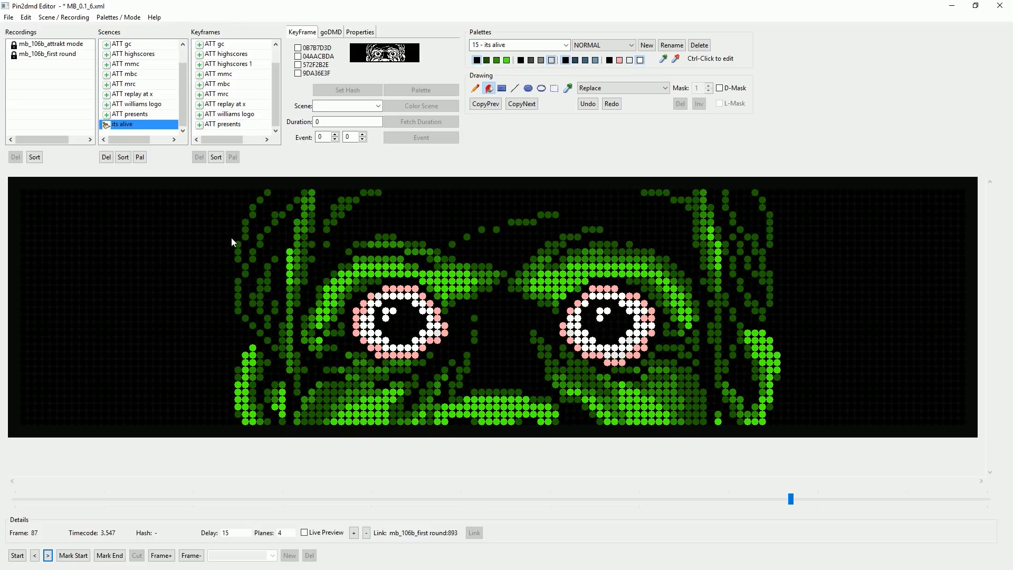
left_click(218, 244)
left_click(833, 247)
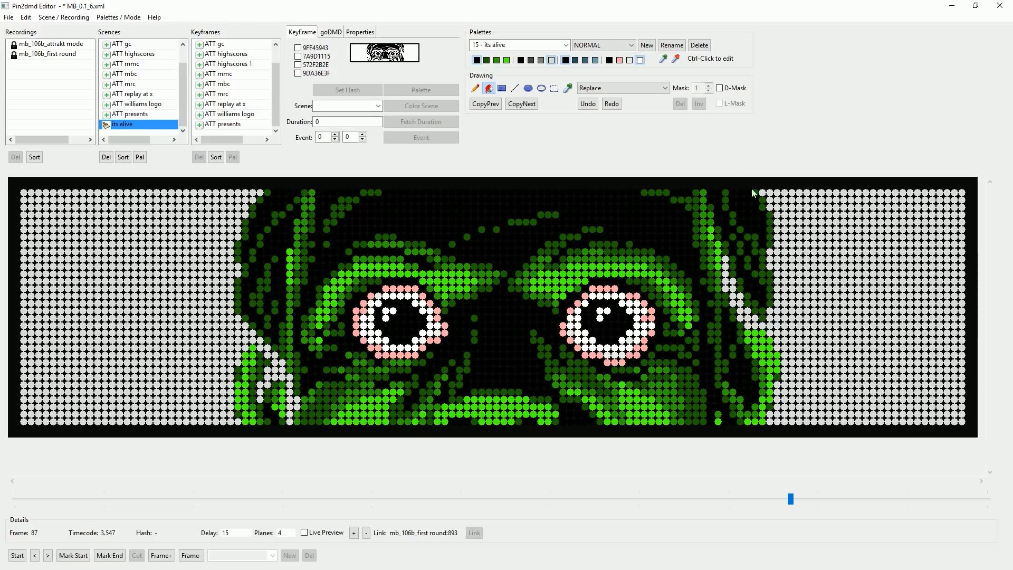
Cover the light strip along the right side of the head in frame 87 with medium green filled rectangles.
left_click(497, 59)
left_click(501, 91)
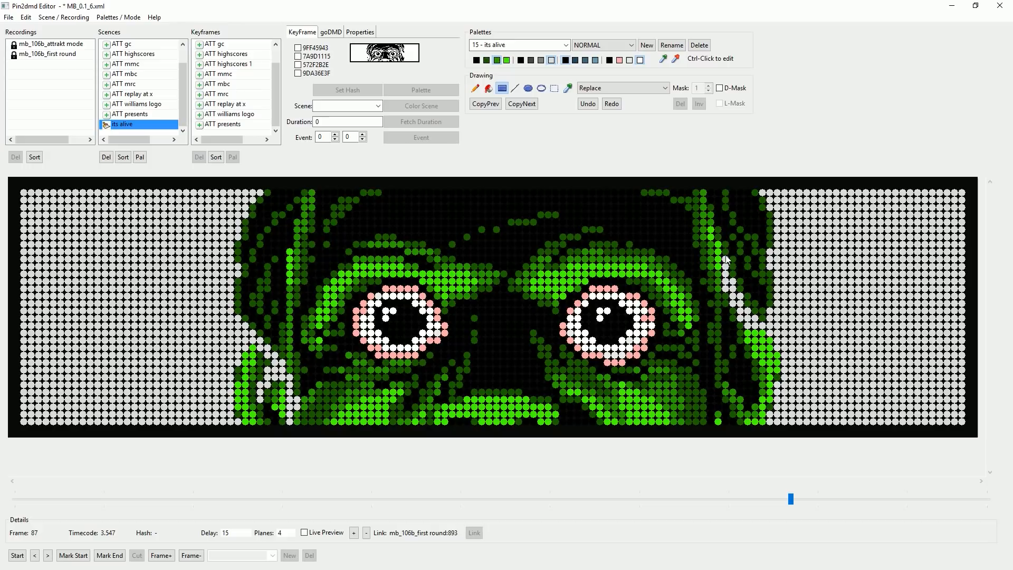
left_click_drag(726, 259, 768, 324)
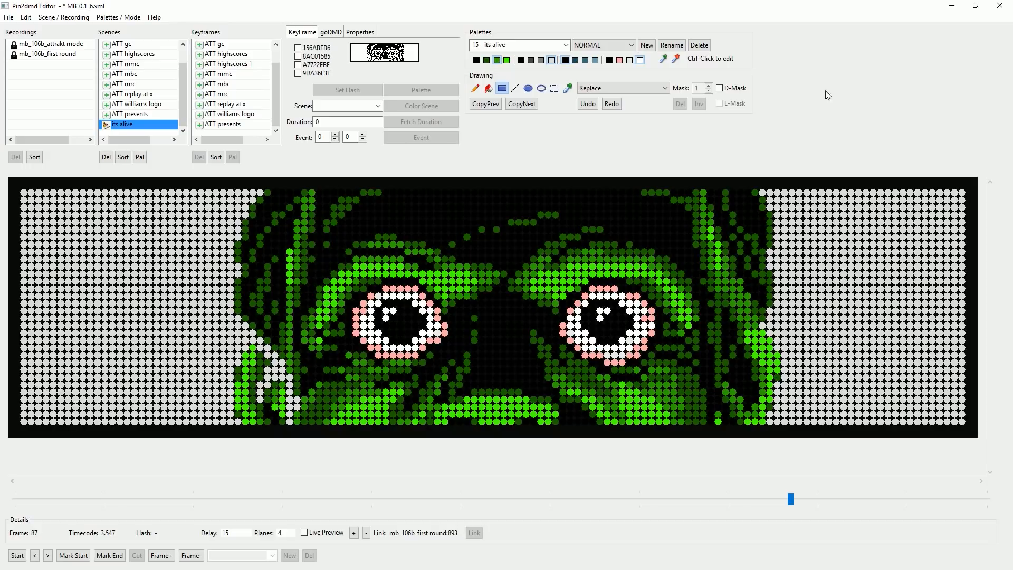
Cover the light dots around the left ear in frame 87 with medium green filled rectangles, using frame 86 for comparison.
left_click_drag(290, 377, 261, 400)
left_click(270, 389)
left_click(267, 370)
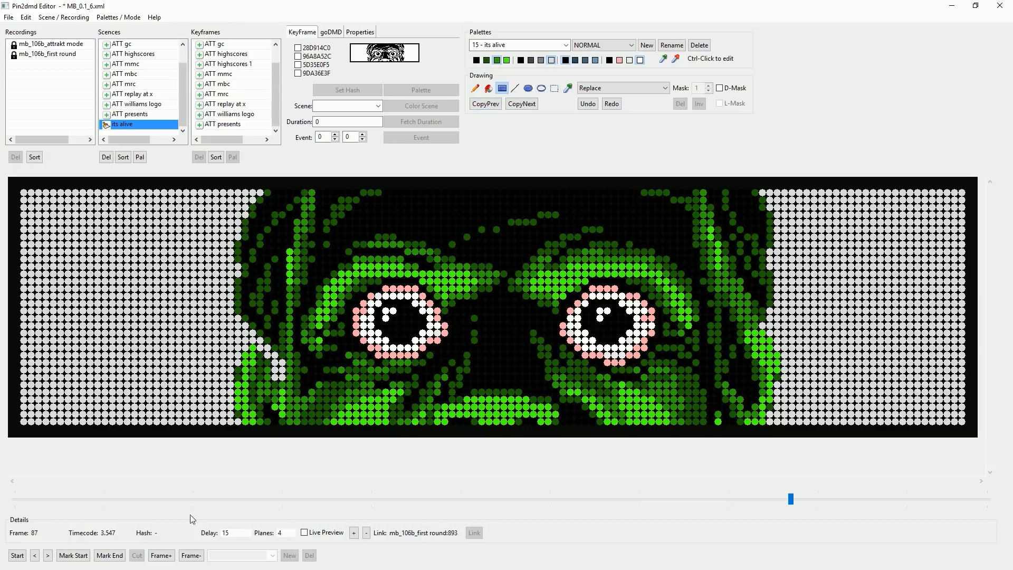
left_click(35, 556)
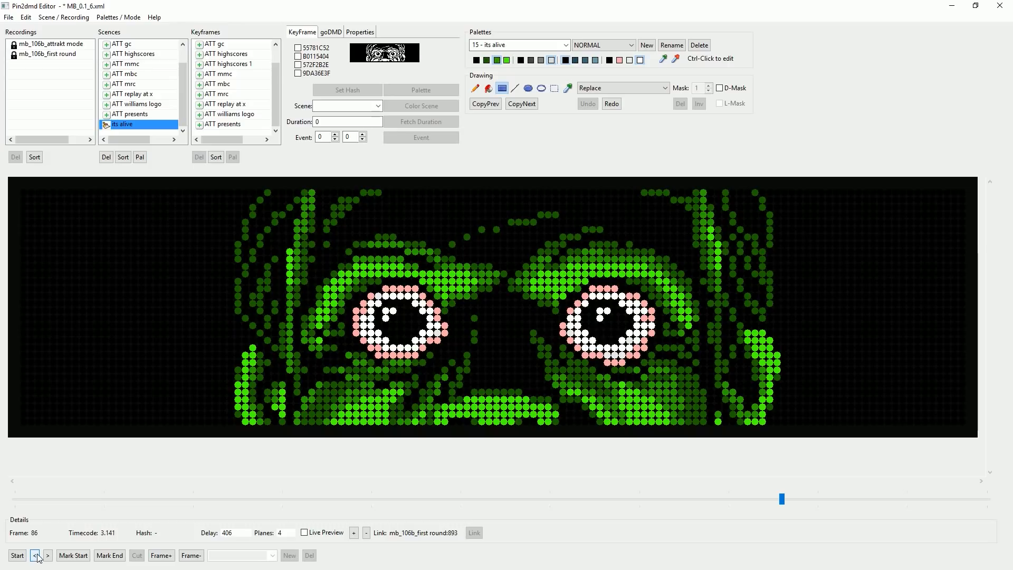
left_click(48, 556)
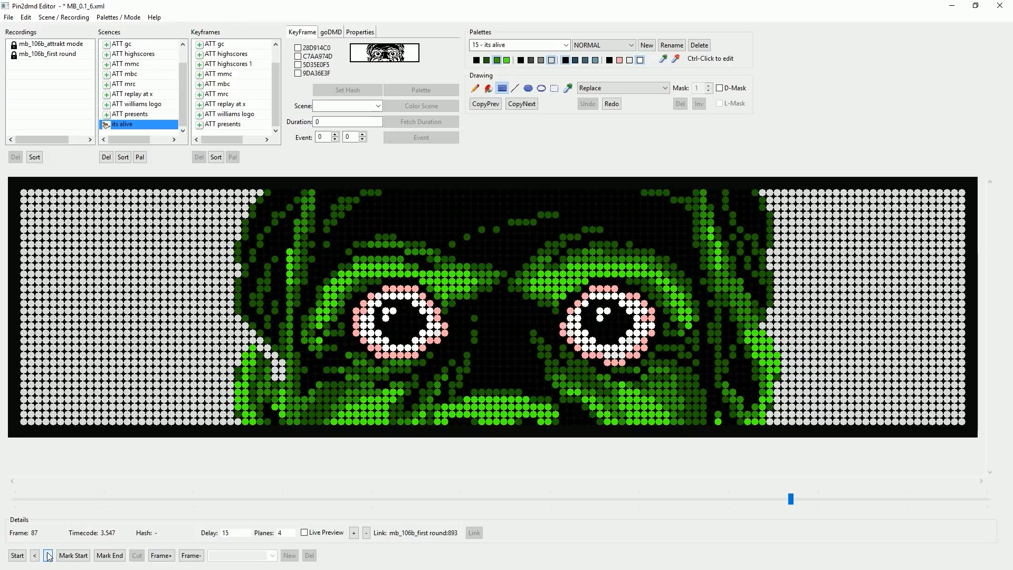
left_click(263, 347)
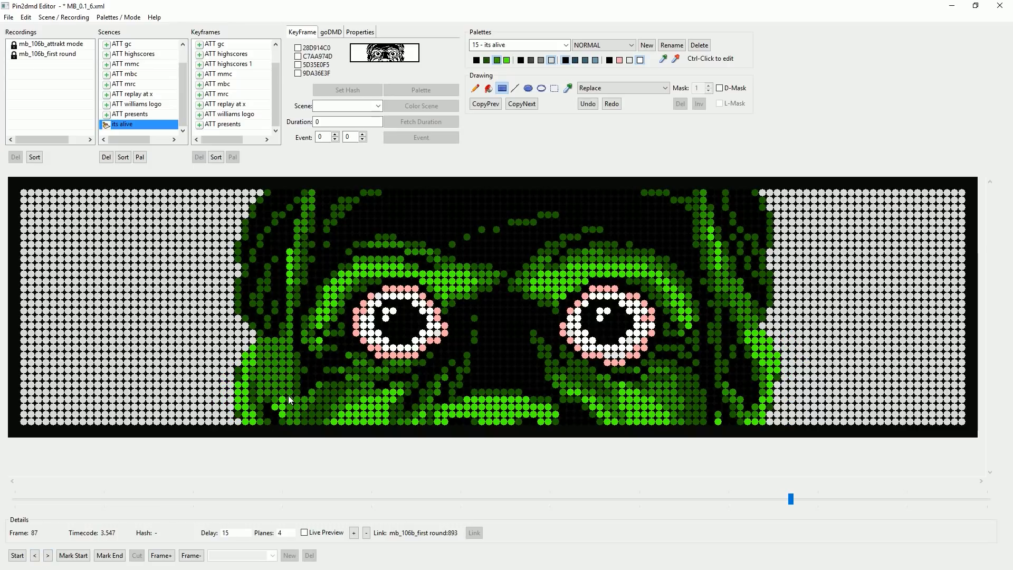
left_click(261, 345)
left_click(266, 351)
left_click_drag(272, 355, 281, 375)
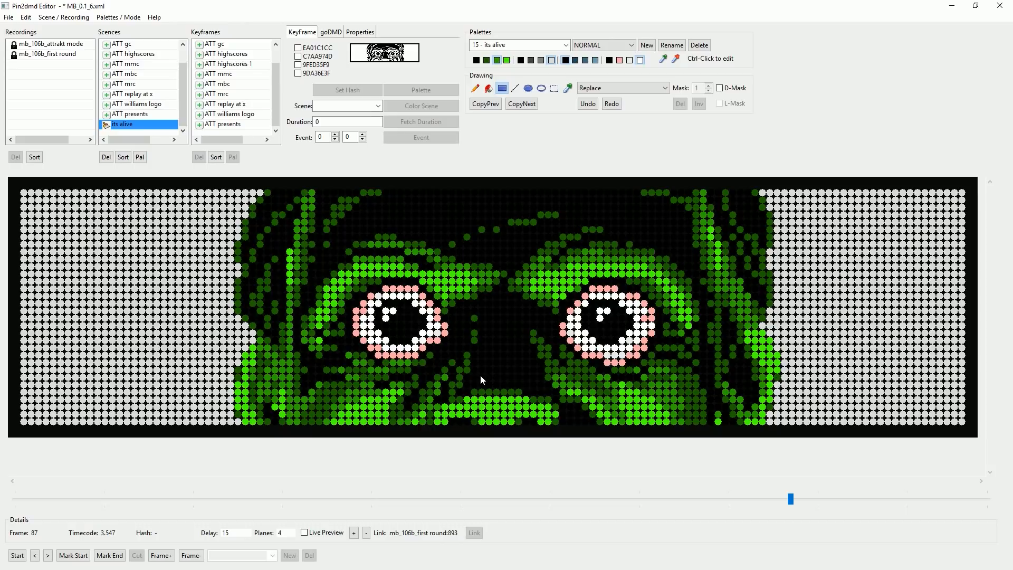
Paste the corrected image over frame 88 and flood-fill the background on both sides of the head with the lightest blue.
left_click(48, 557)
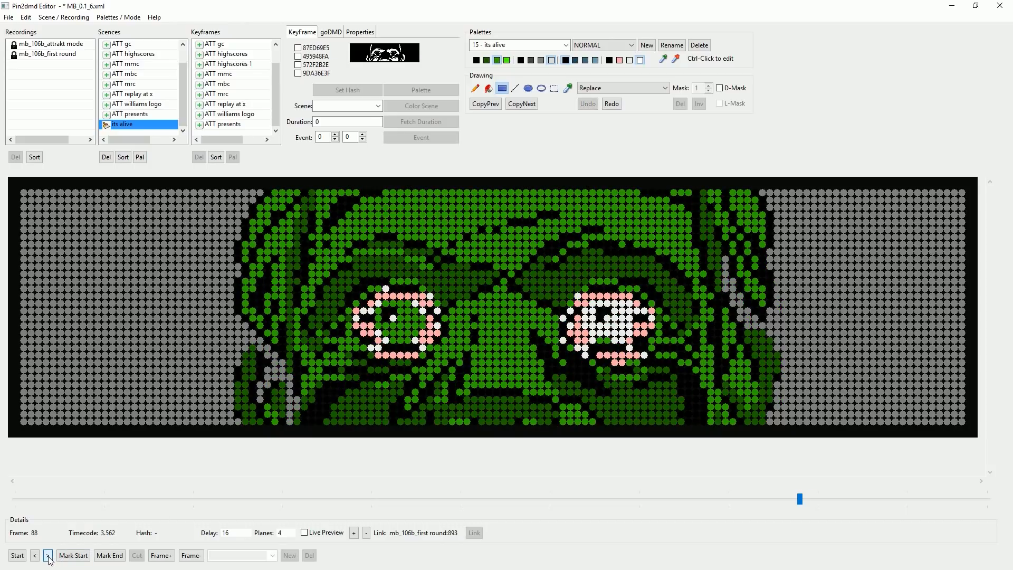
key("ctrl+v")
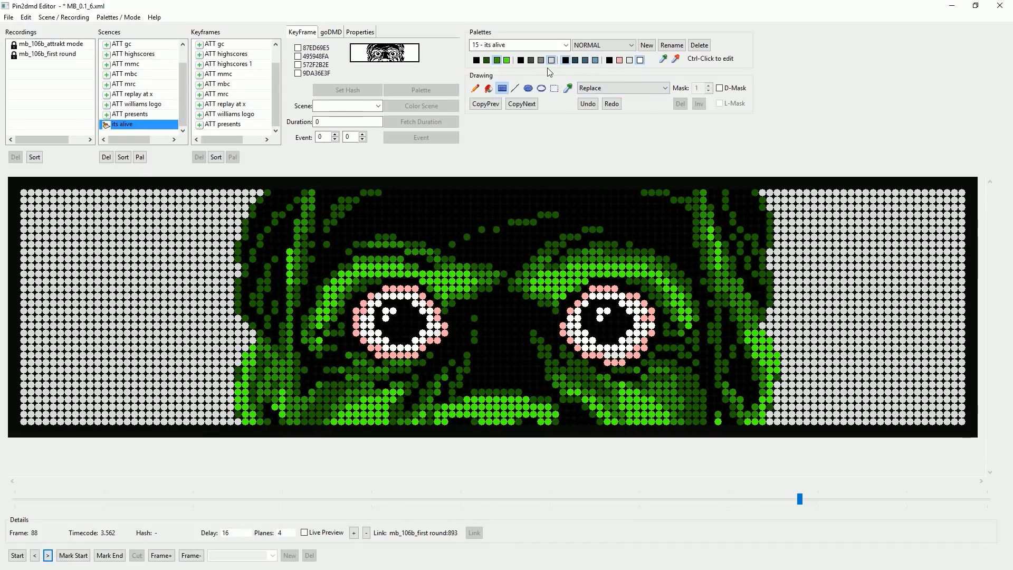
left_click(596, 60)
left_click(490, 89)
left_click(206, 259)
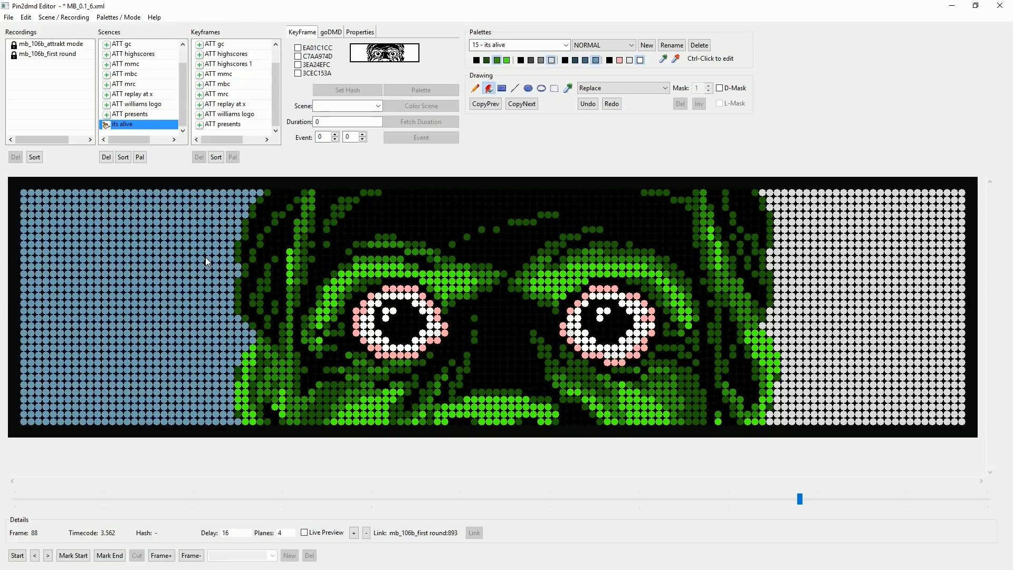
left_click(825, 268)
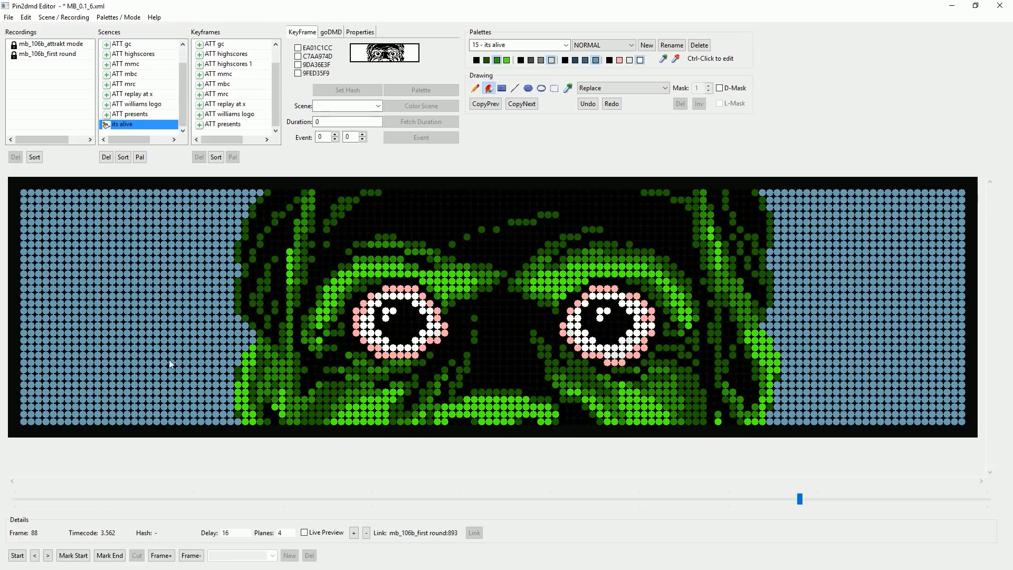
Replace frame 89's image with a copy of frame 87, including its light grey background, and advance to frame 90.
left_click(47, 555)
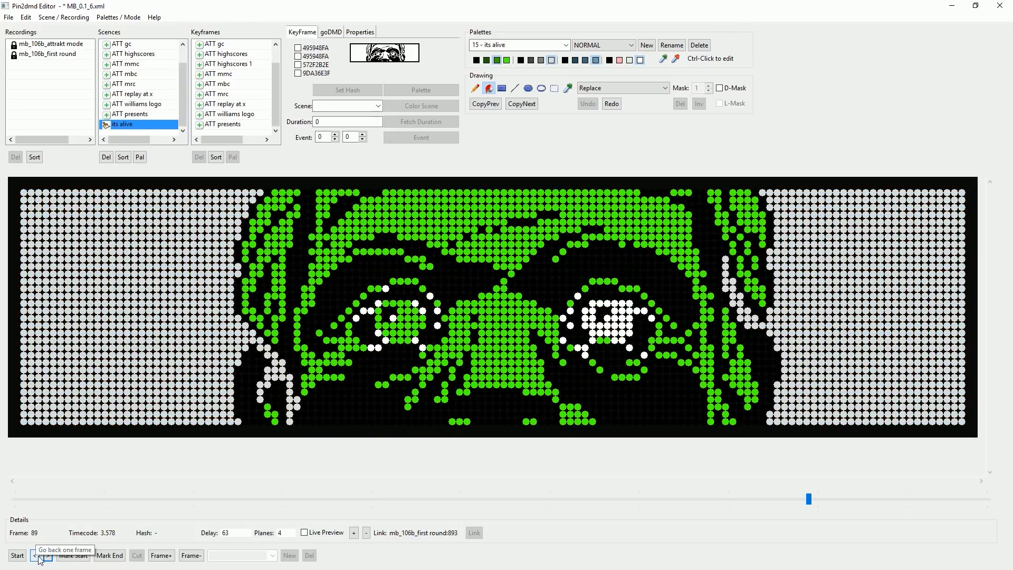
left_click(39, 557)
left_click(48, 556)
left_click(48, 556)
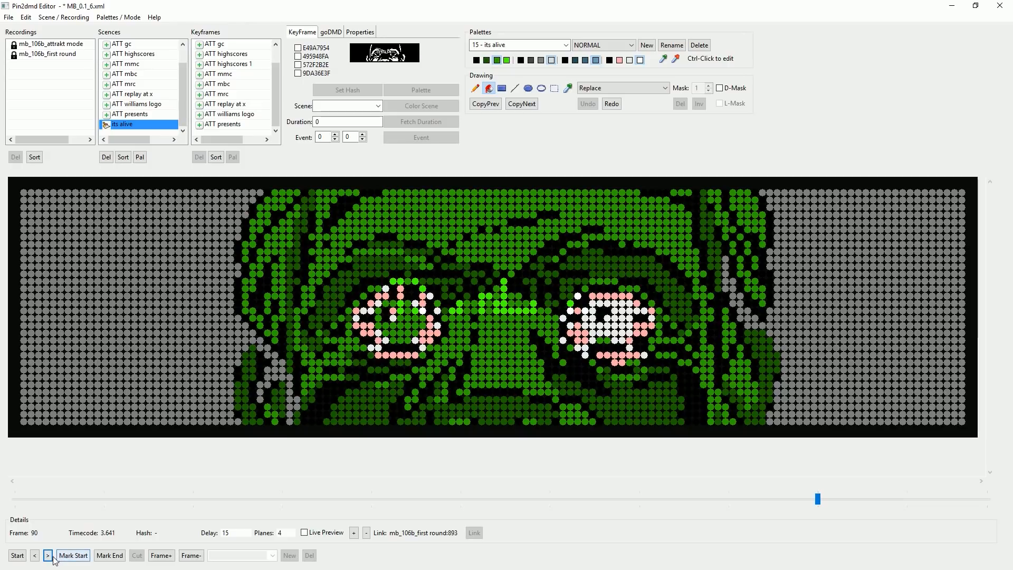
Step back and forth through frames 87 to 91 to examine the alternating background flashes and the remaining uncoloured frames.
double_click(35, 556)
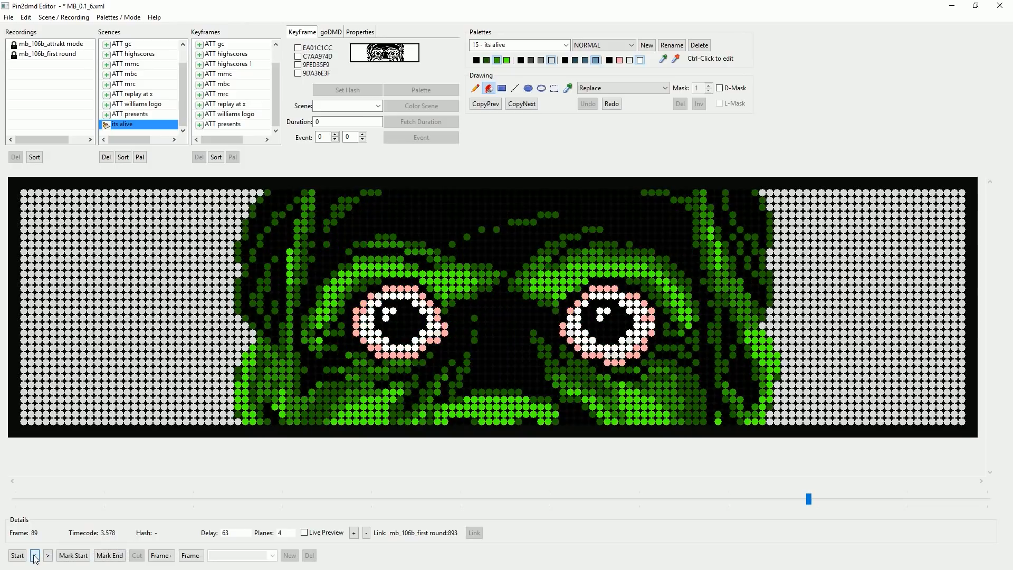
left_click(35, 555)
left_click(35, 556)
left_click(47, 556)
left_click(48, 556)
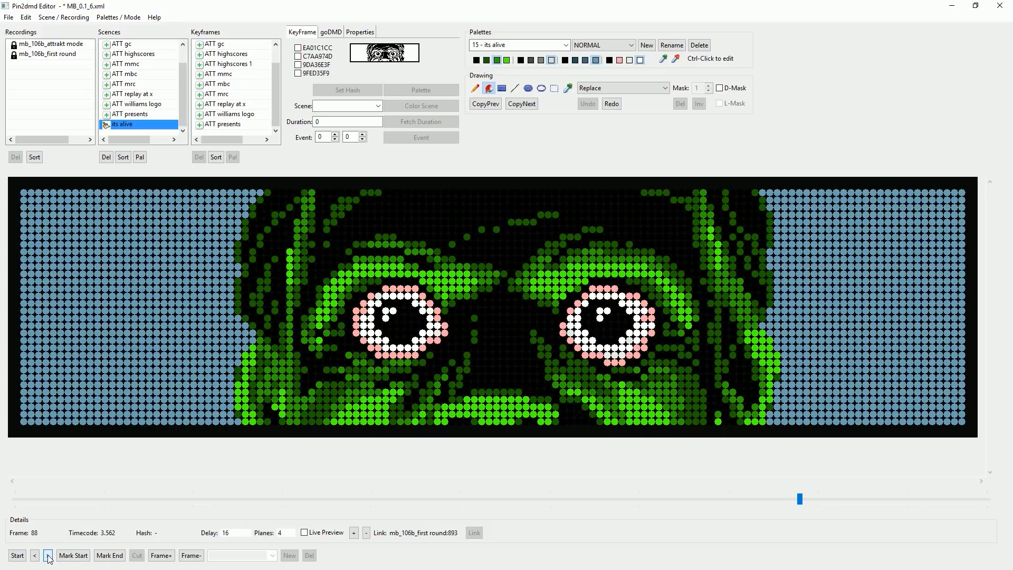
left_click(47, 556)
left_click(47, 555)
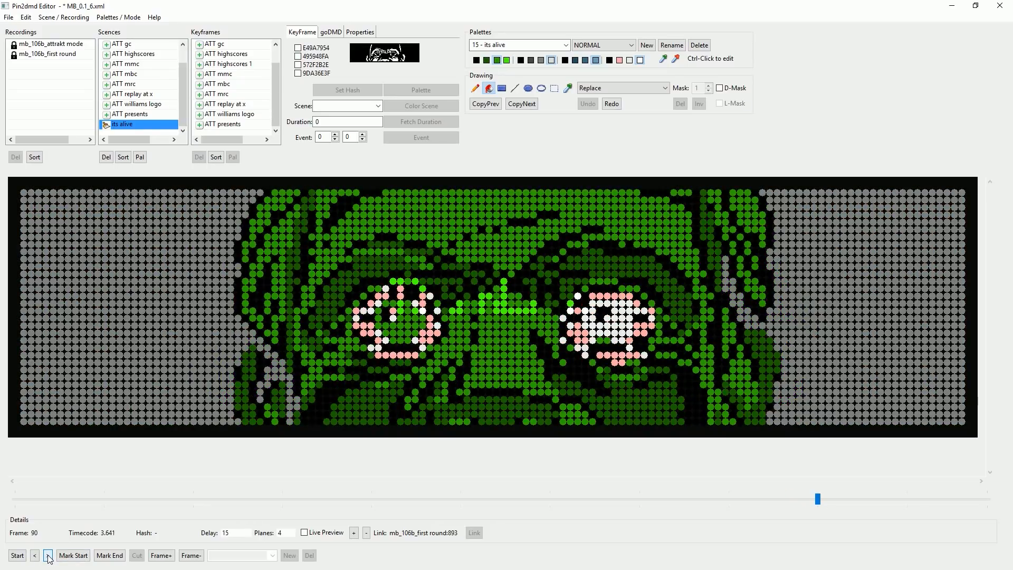
left_click(48, 556)
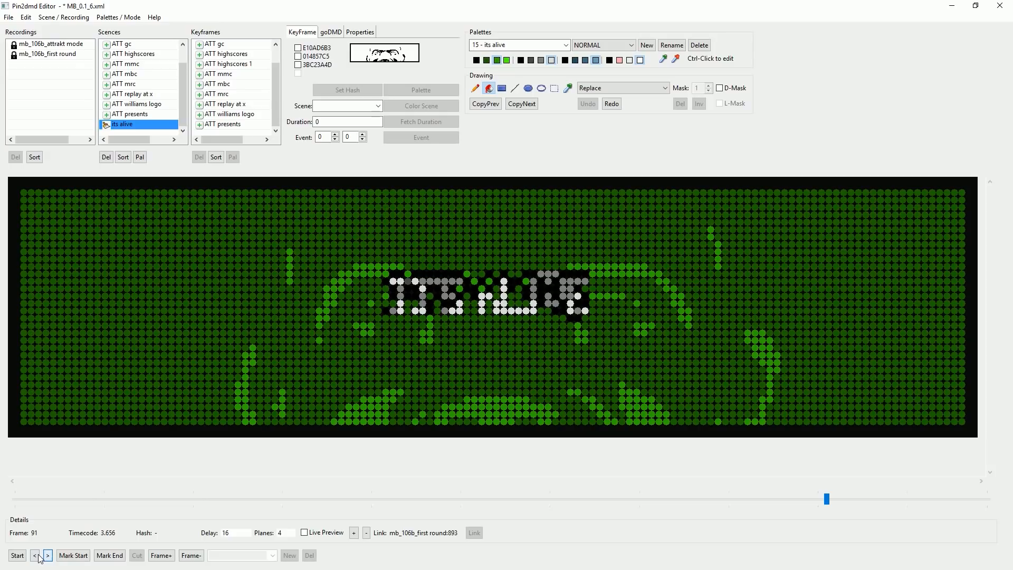
Paste the copied face over frame 90 and flood-fill the background on both sides of the head with the lightest blue.
left_click(37, 556)
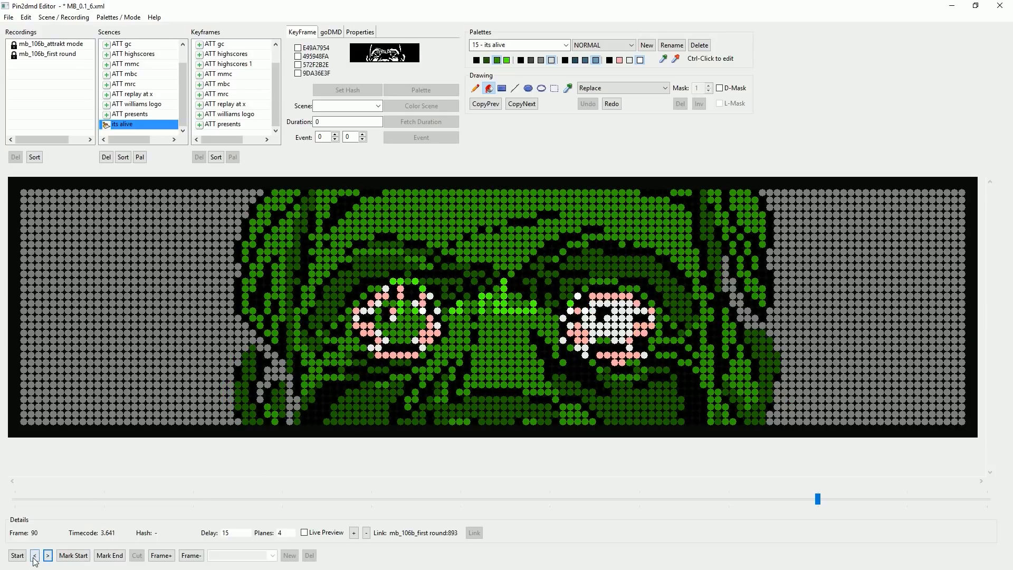
left_click(37, 558)
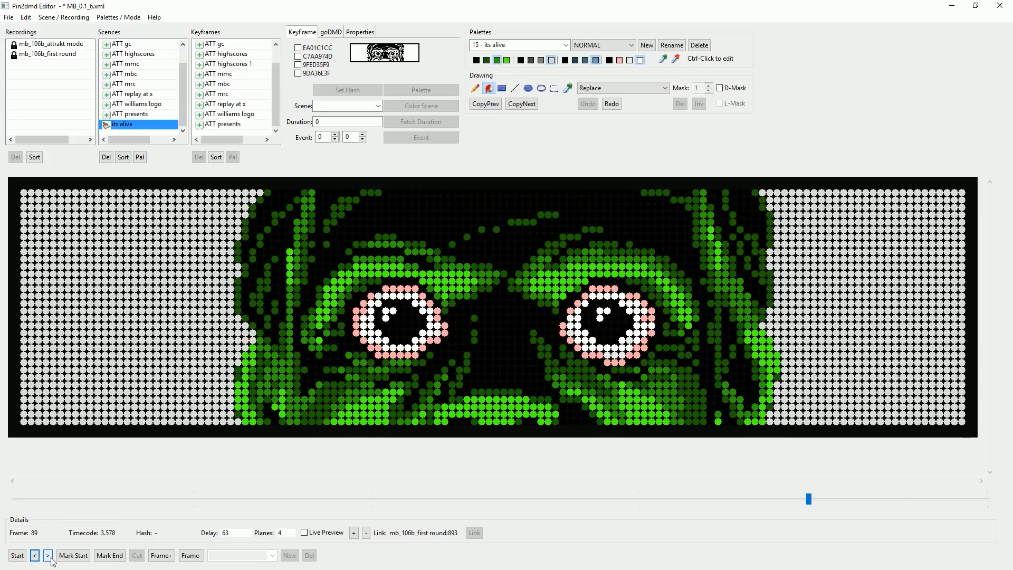
left_click(50, 560)
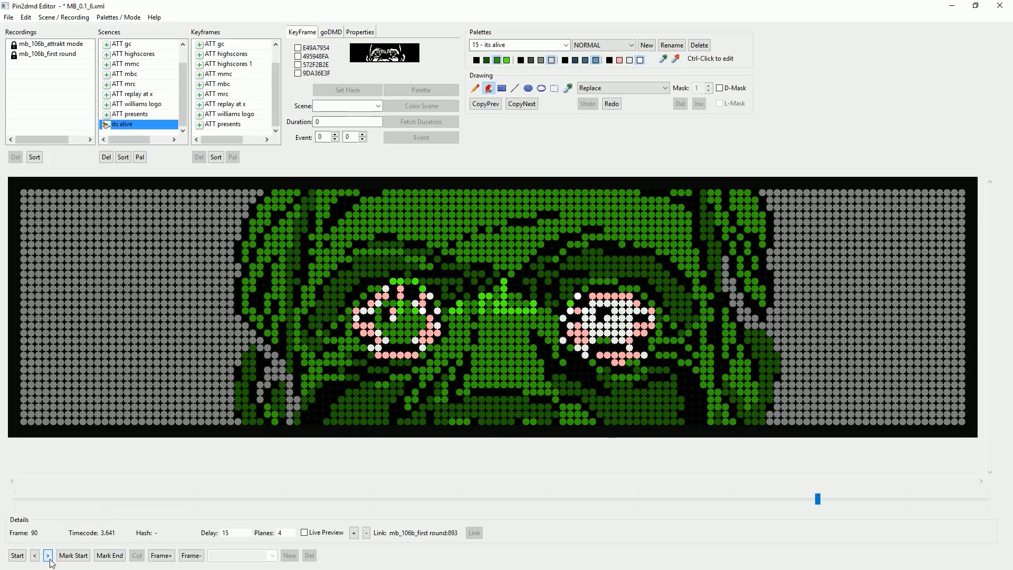
key("ctrl+v")
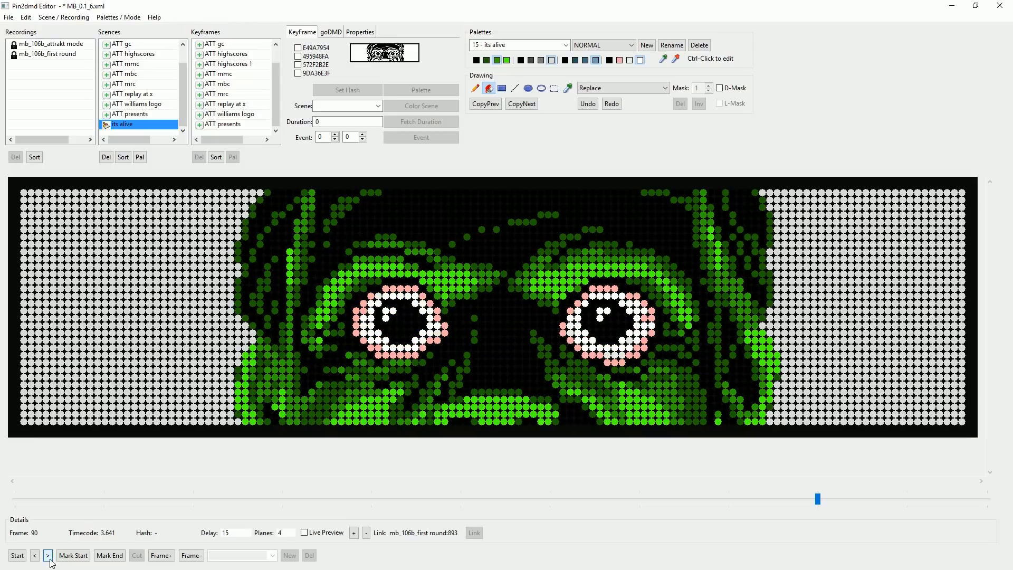
left_click(35, 556)
left_click(35, 556)
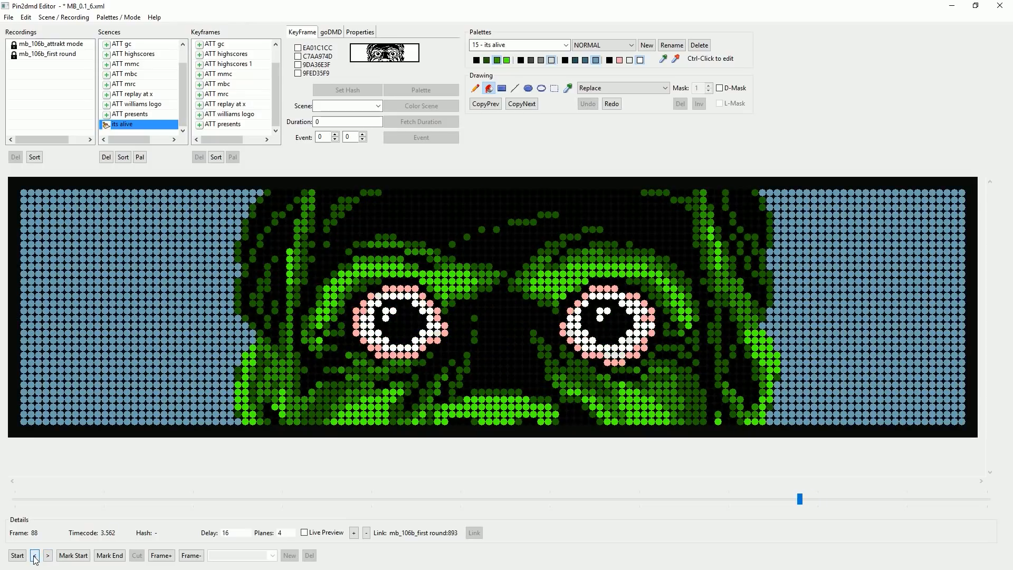
left_click(47, 556)
left_click(48, 556)
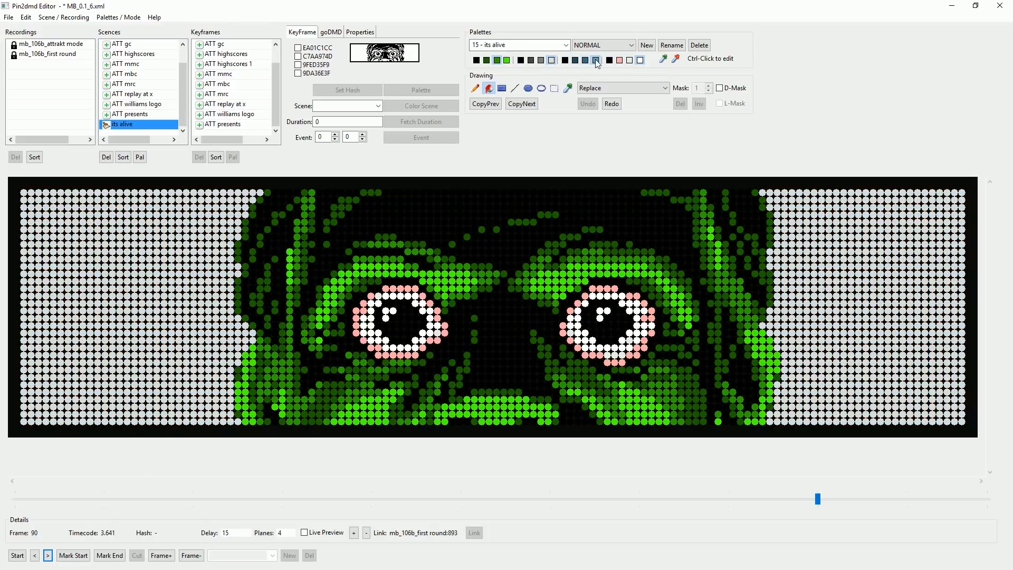
left_click(208, 293)
left_click(875, 272)
Try flood-filling the dark green background of frame 91 with the lightest blue.
left_click(48, 555)
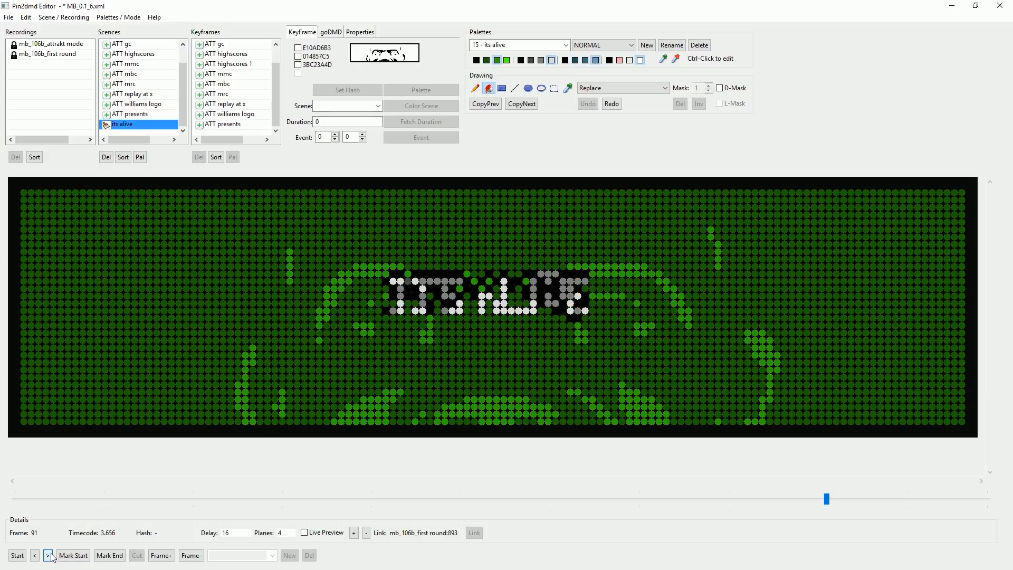
left_click(135, 362)
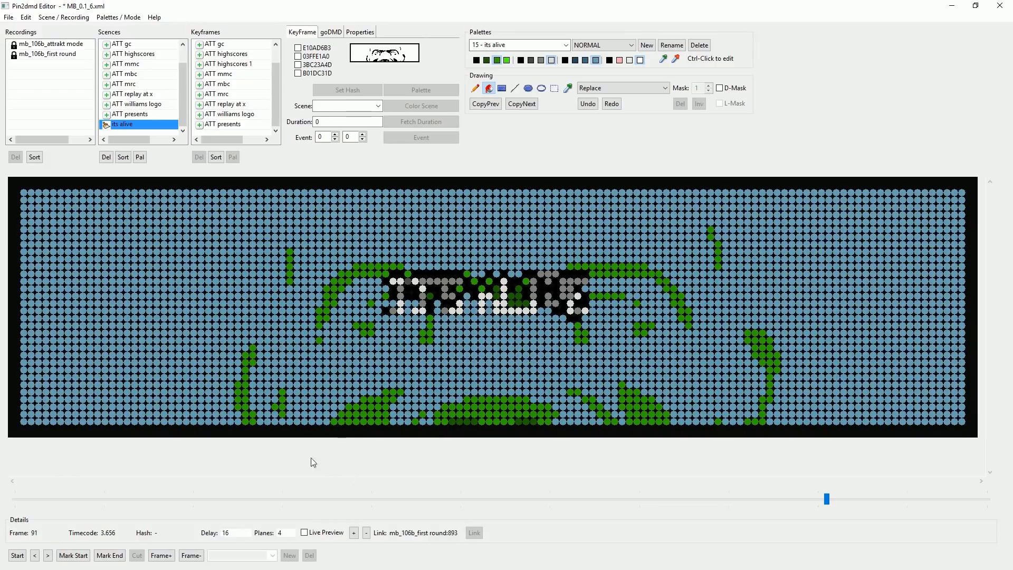
left_click(47, 556)
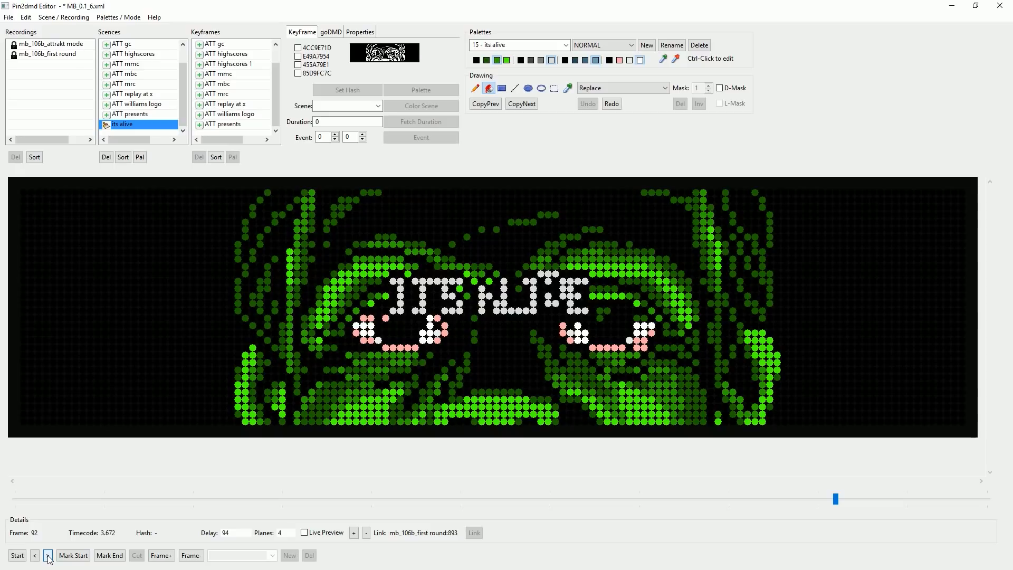
left_click(34, 556)
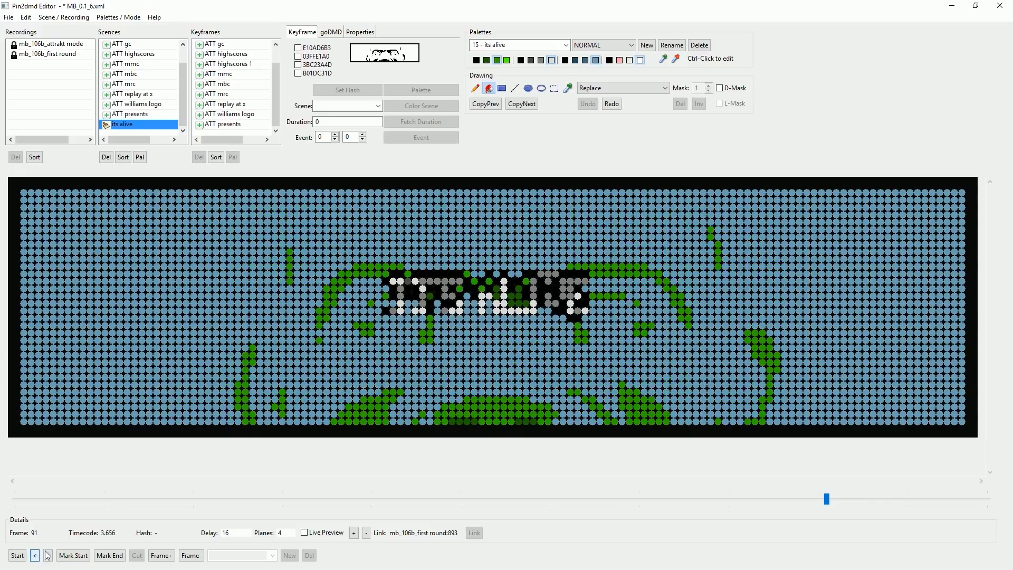
Flood-fill the background of frame 91 with light grey and advance to frame 92.
left_click(551, 60)
left_click(262, 243)
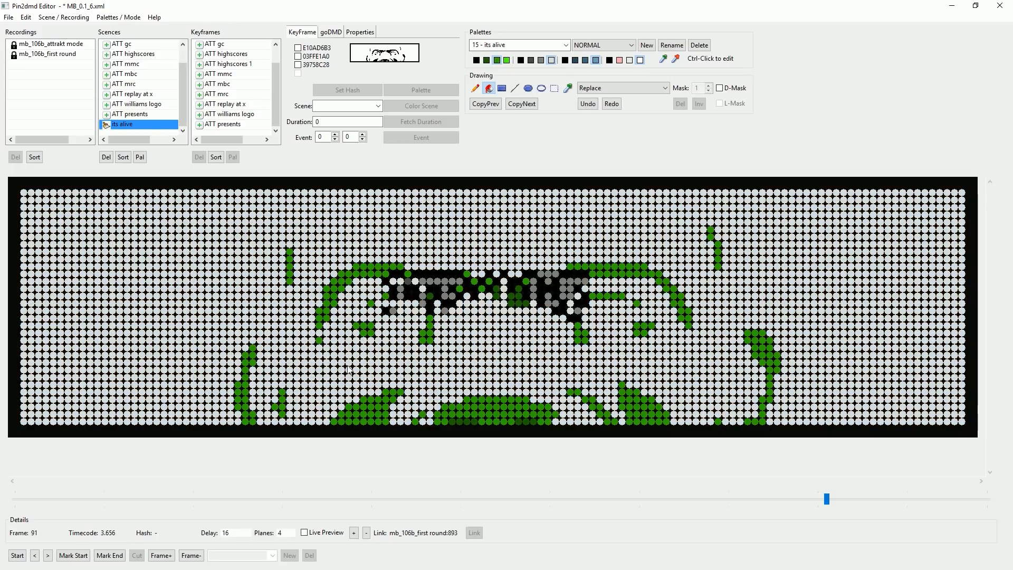
left_click(47, 556)
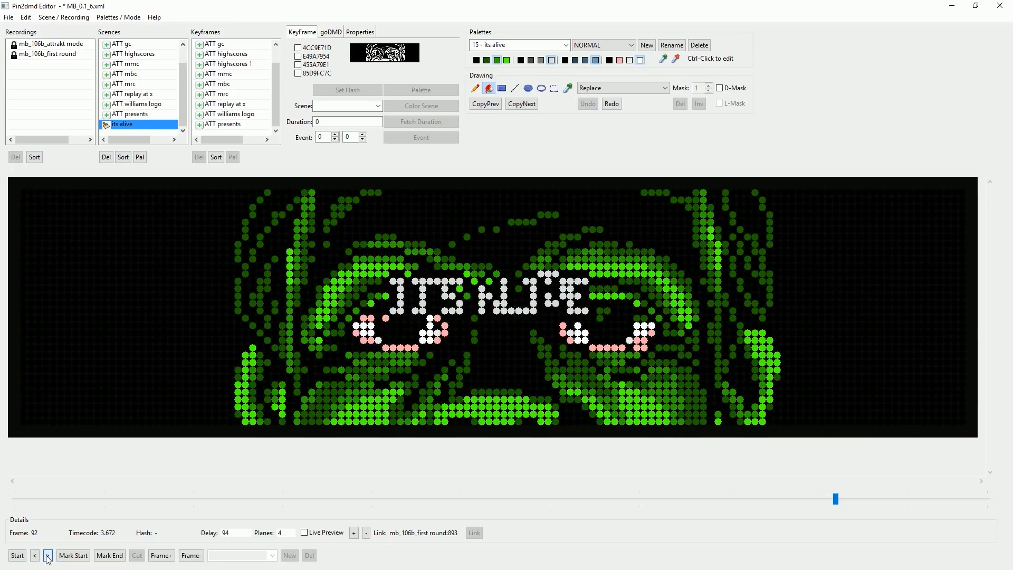
Step back from frame 93 to frame 81 and forward again to examine the eye transitions and leftover grey hair dots.
left_click(47, 555)
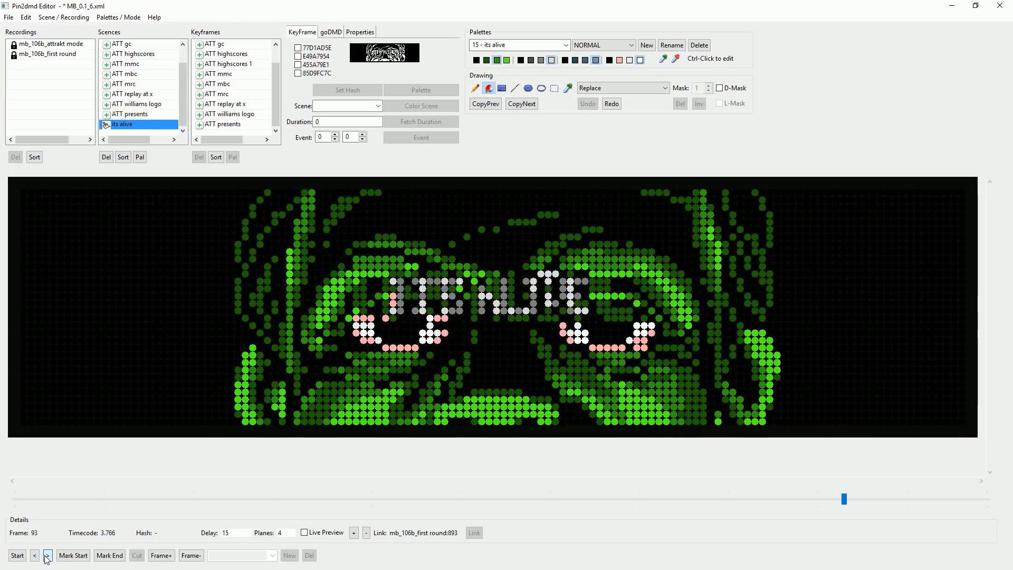
left_click(35, 555)
left_click(35, 555)
left_click(35, 555)
left_click(35, 555)
left_click(35, 556)
left_click(35, 555)
left_click(35, 555)
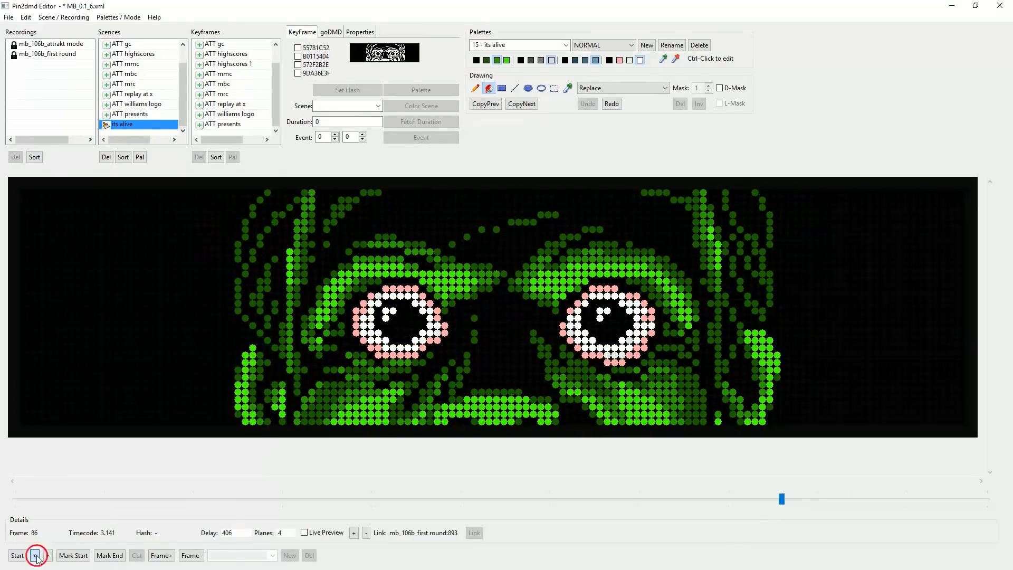
left_click(37, 557)
left_click(37, 558)
left_click(37, 557)
left_click(37, 558)
left_click(37, 557)
left_click(48, 557)
left_click(47, 558)
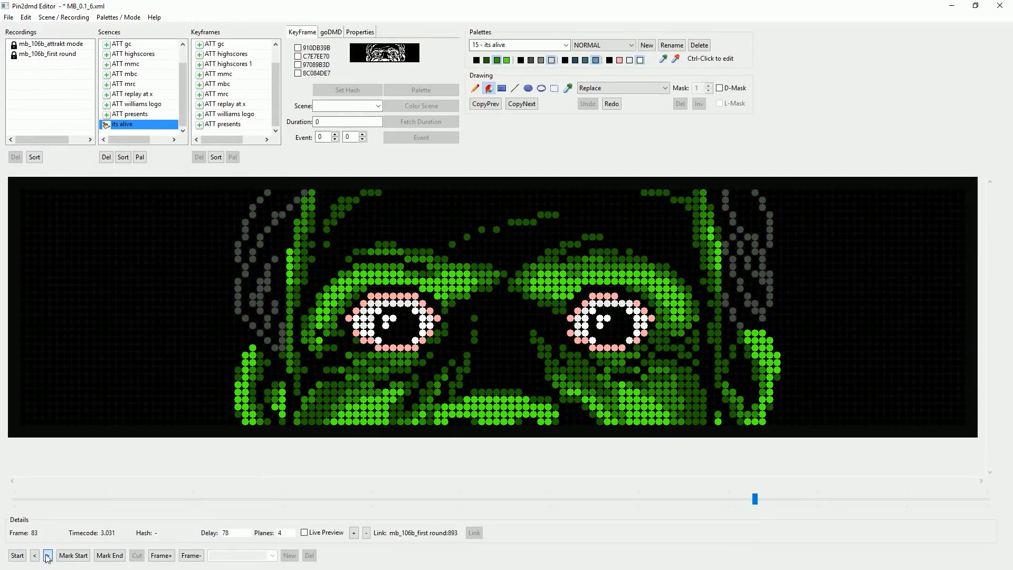
left_click(48, 556)
left_click(48, 557)
Replace the image in frame 85 with a copy of frame 86.
left_click(47, 556)
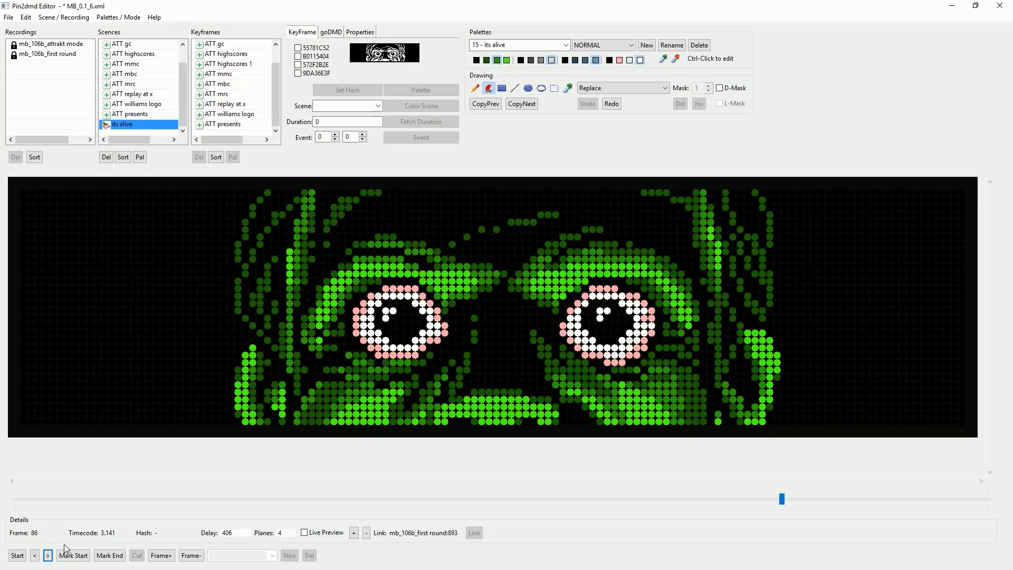
left_click(35, 556)
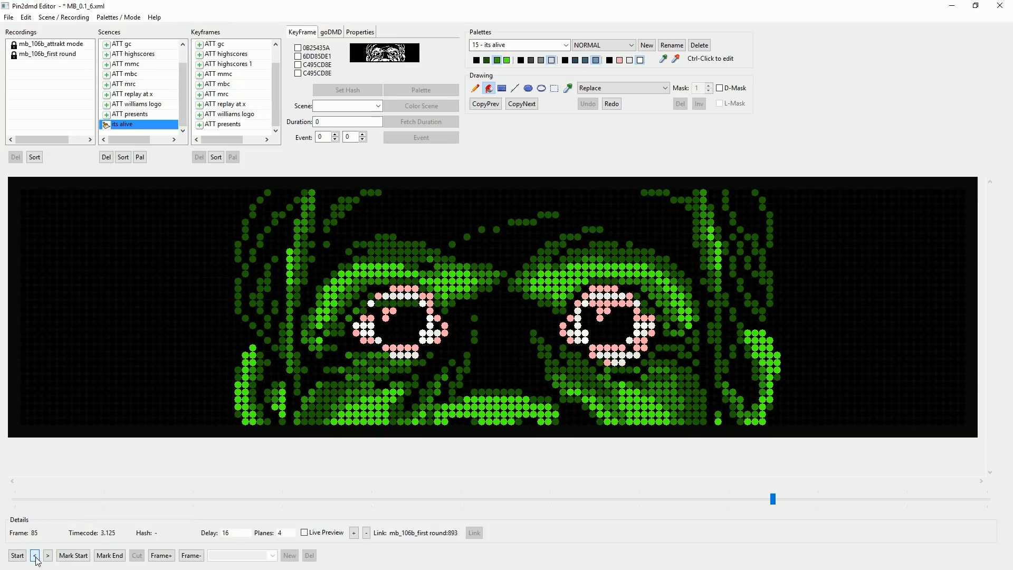
key("ctrl+v")
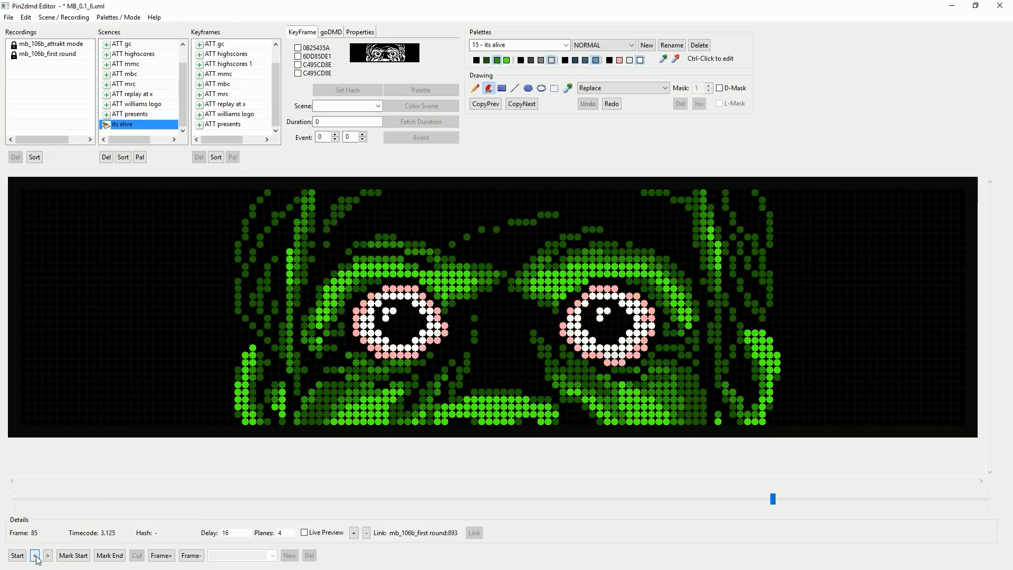
Replace the image in frame 84 with a copy of frame 83.
left_click(34, 556)
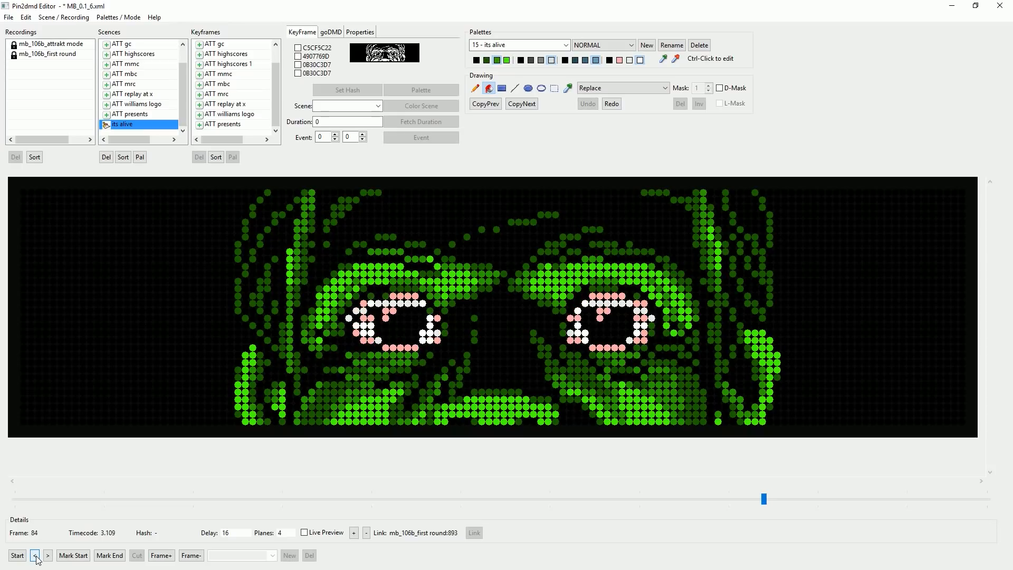
left_click(35, 556)
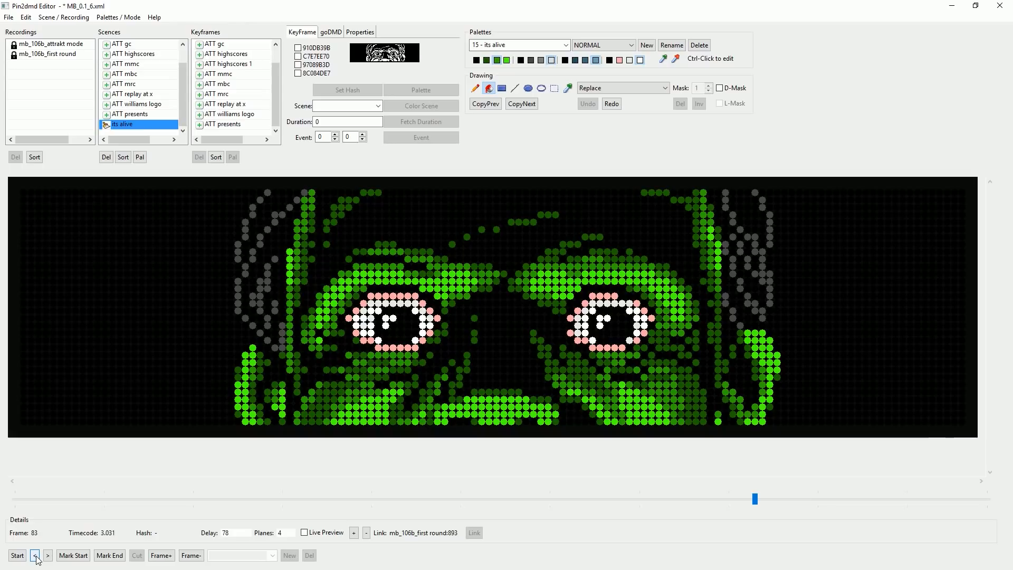
left_click(48, 556)
left_click(48, 557)
left_click(36, 556)
left_click(36, 556)
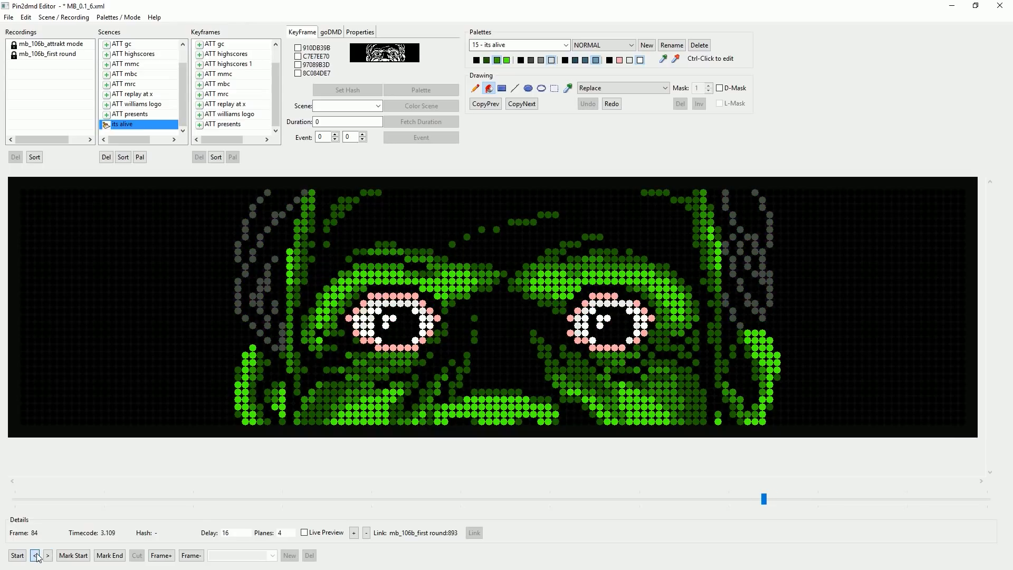
Step back and forth through the frames around 81 to 87 to examine how the eyes open before the flashes.
left_click(35, 556)
left_click(35, 557)
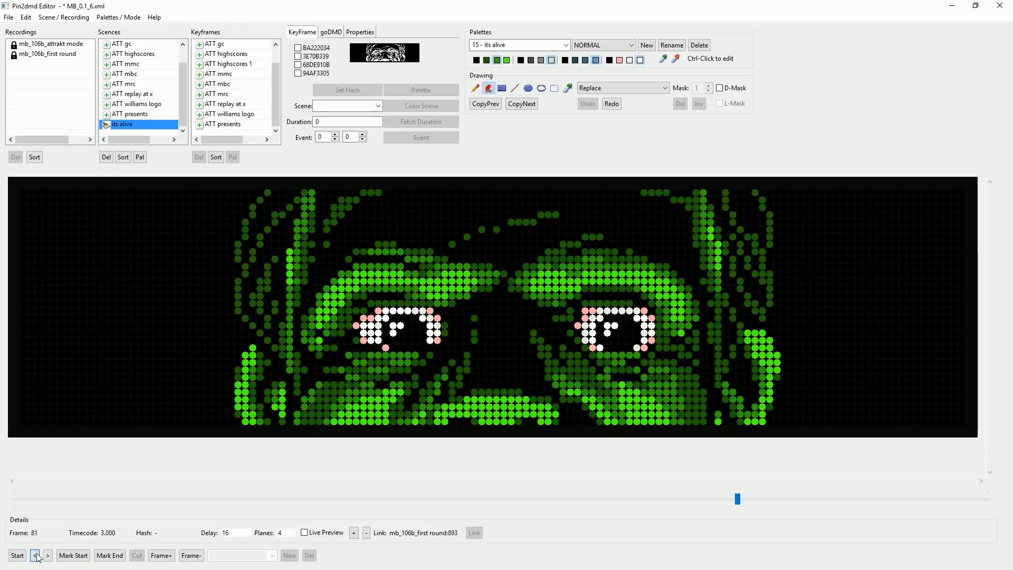
left_click(48, 556)
left_click(48, 557)
left_click(48, 557)
left_click(48, 557)
left_click(48, 556)
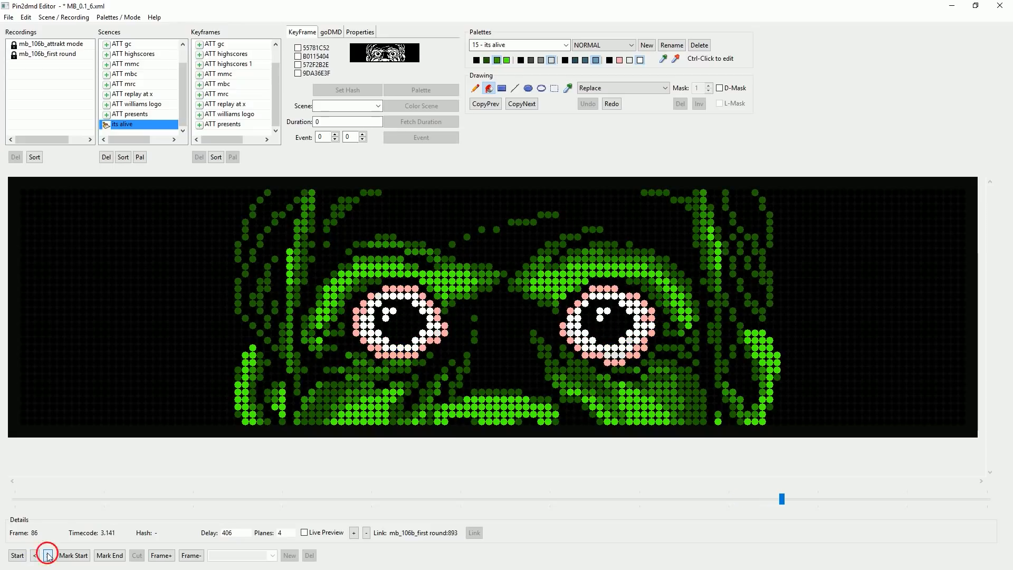
left_click(48, 557)
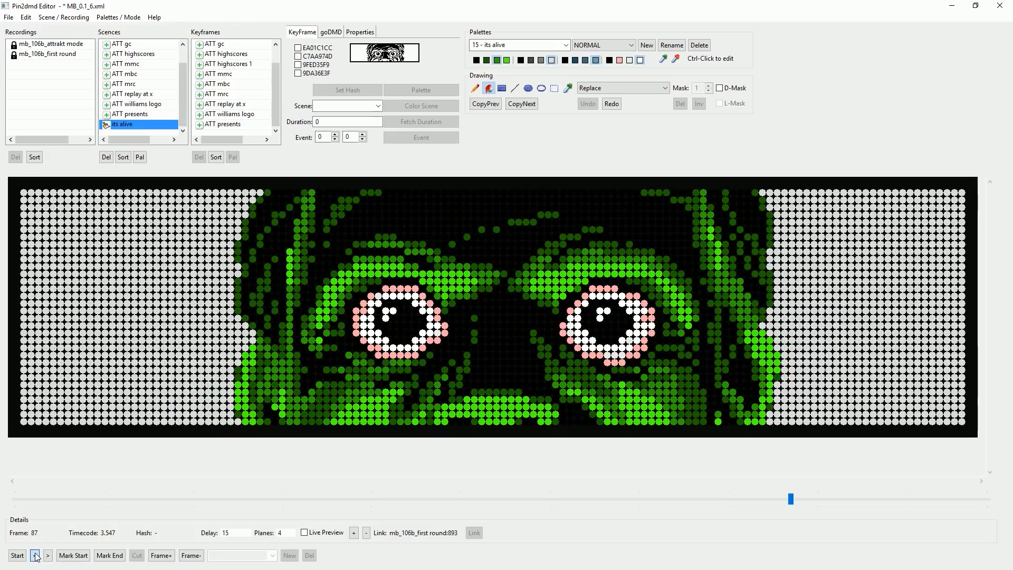
left_click(35, 557)
left_click(35, 557)
left_click(35, 557)
left_click(35, 556)
left_click(35, 556)
left_click(36, 556)
left_click(36, 557)
left_click(35, 556)
Play the "its alive" scene from its first frame to the end, and stop the playback.
left_click_drag(722, 499, 4, 499)
left_click(17, 556)
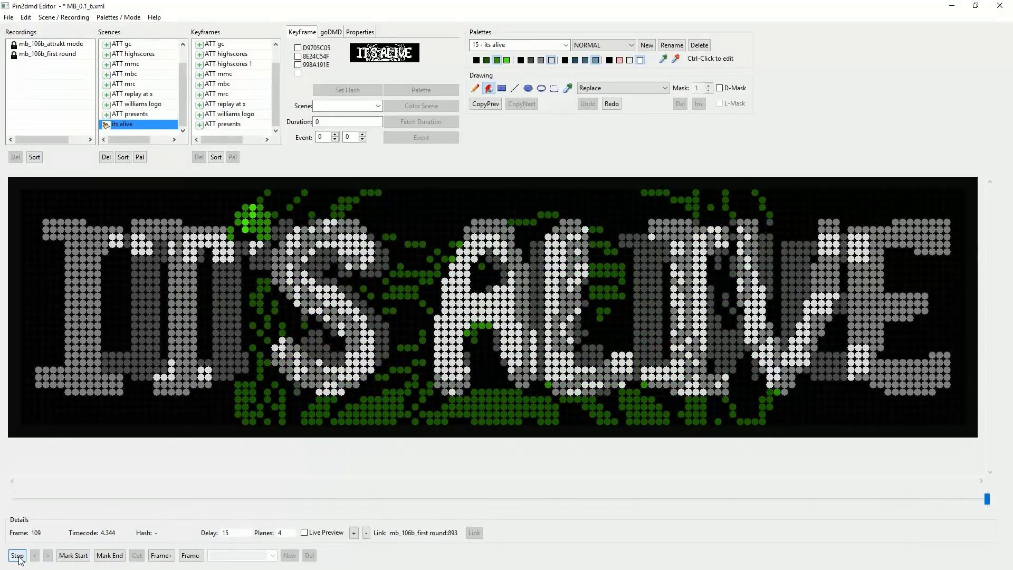
left_click(18, 557)
Copy the lower part of the left eye from frame 90 and paste it into frame 92.
left_click_drag(987, 498, 834, 482)
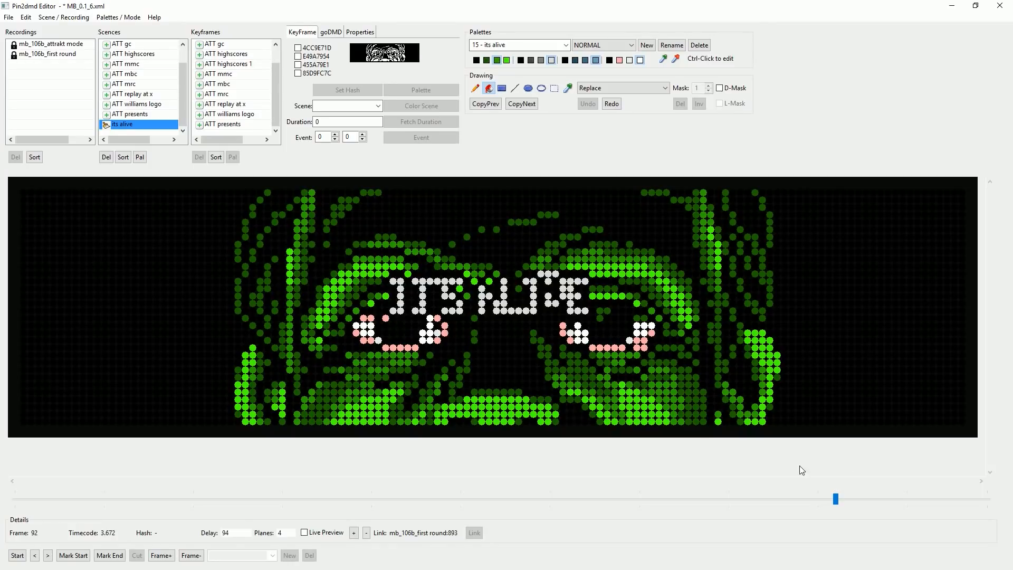
left_click(34, 555)
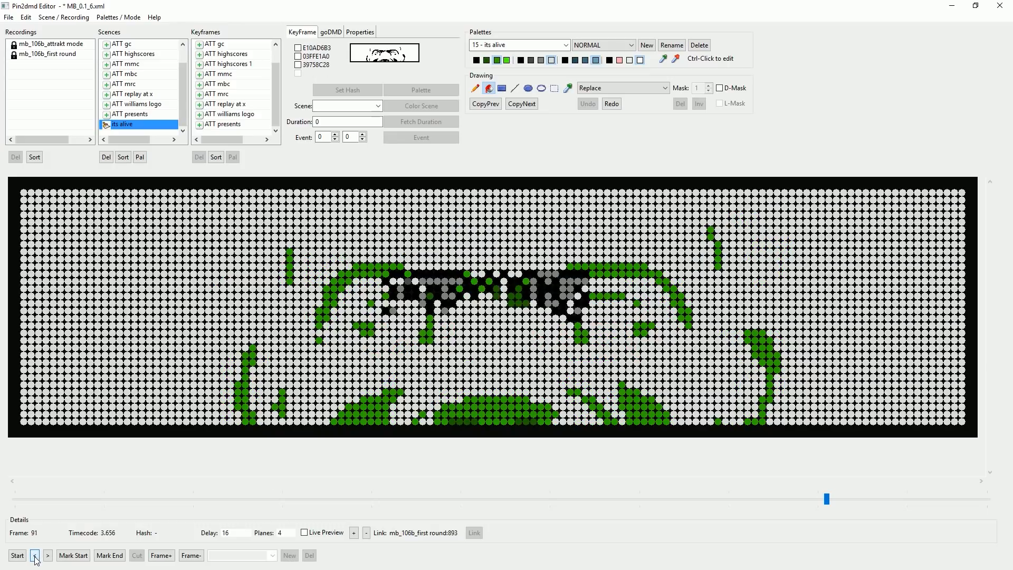
left_click(35, 556)
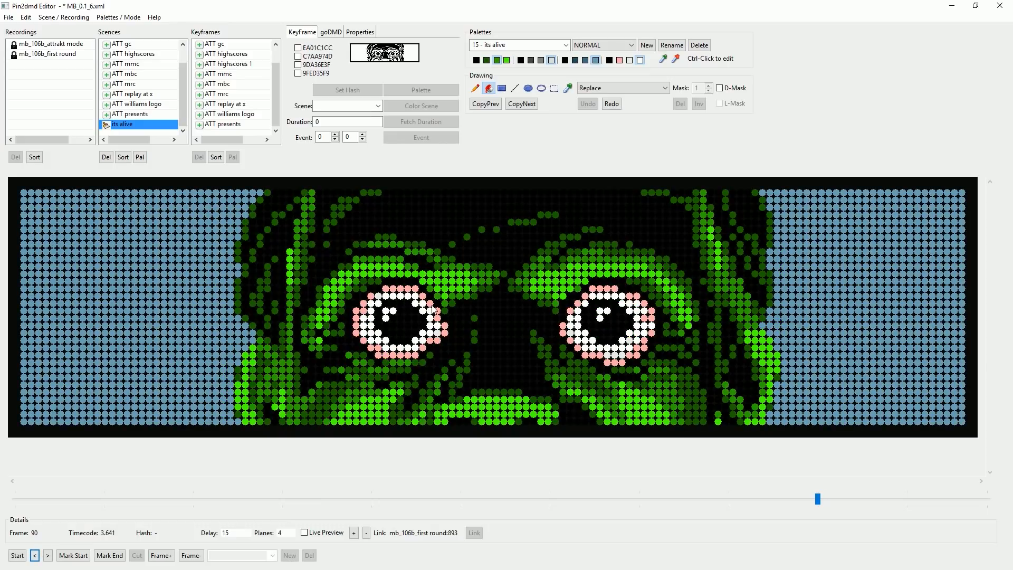
left_click(554, 89)
left_click_drag(396, 336, 438, 351)
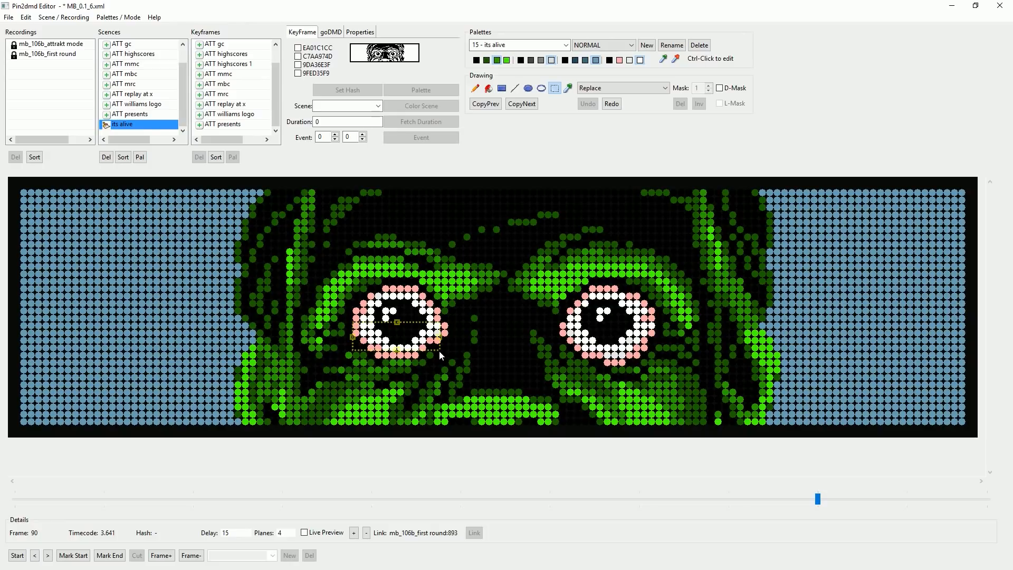
left_click(48, 555)
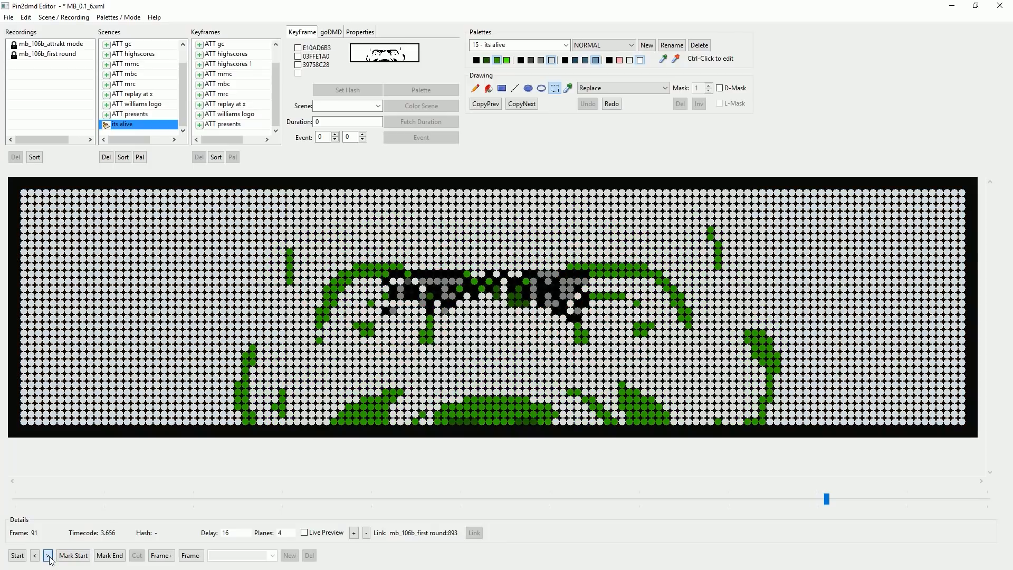
left_click(48, 555)
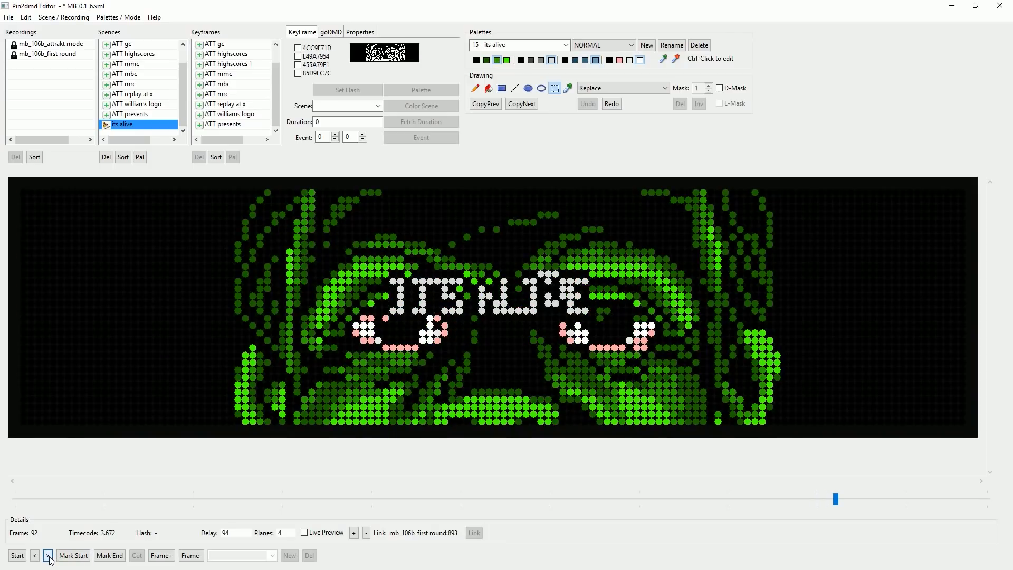
left_click(25, 17)
left_click(50, 64)
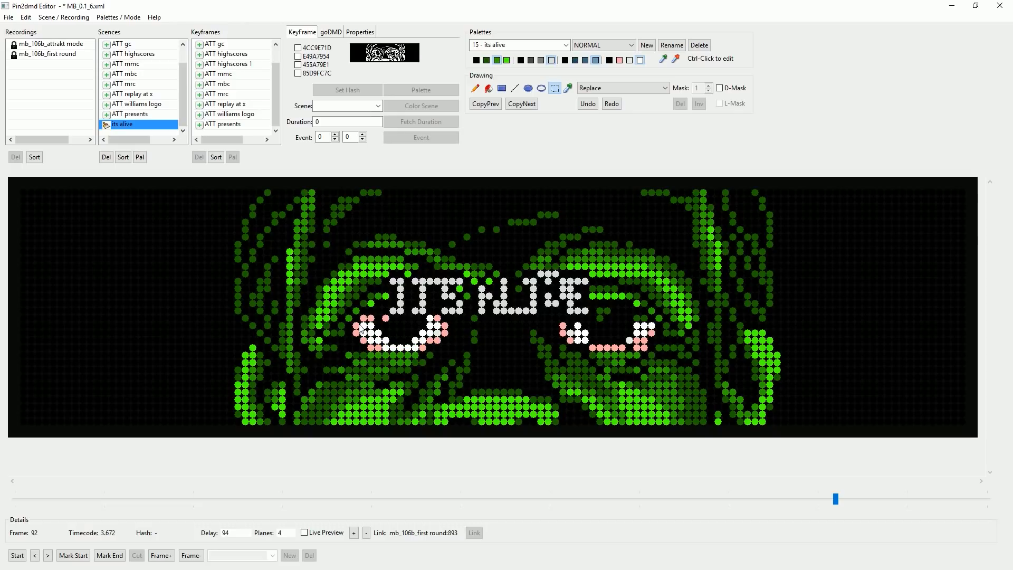
Switch between frames 90 and 92 to compare the eyes, ending on frame 90.
left_click(35, 555)
left_click(35, 555)
left_click(48, 555)
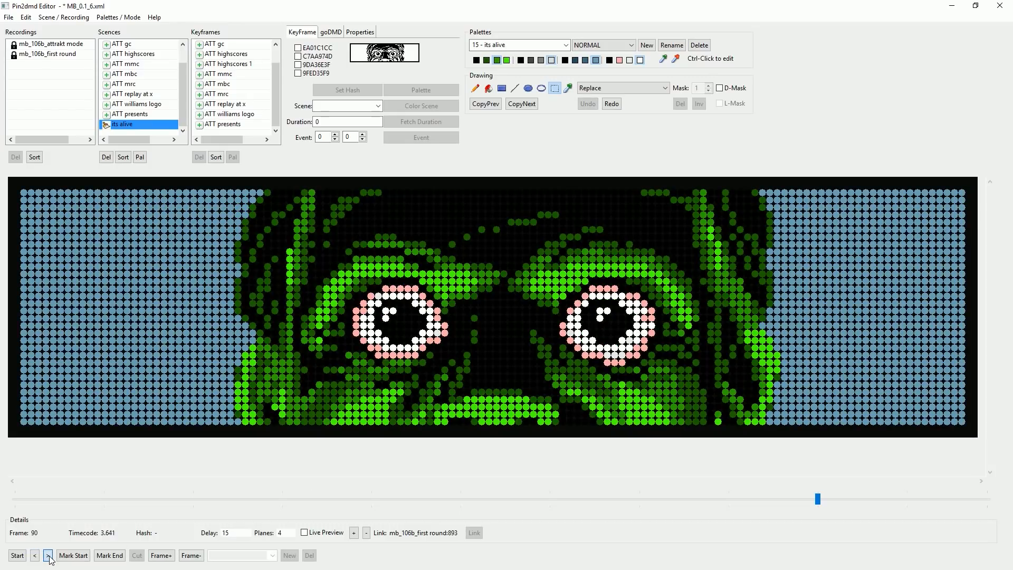
left_click(48, 556)
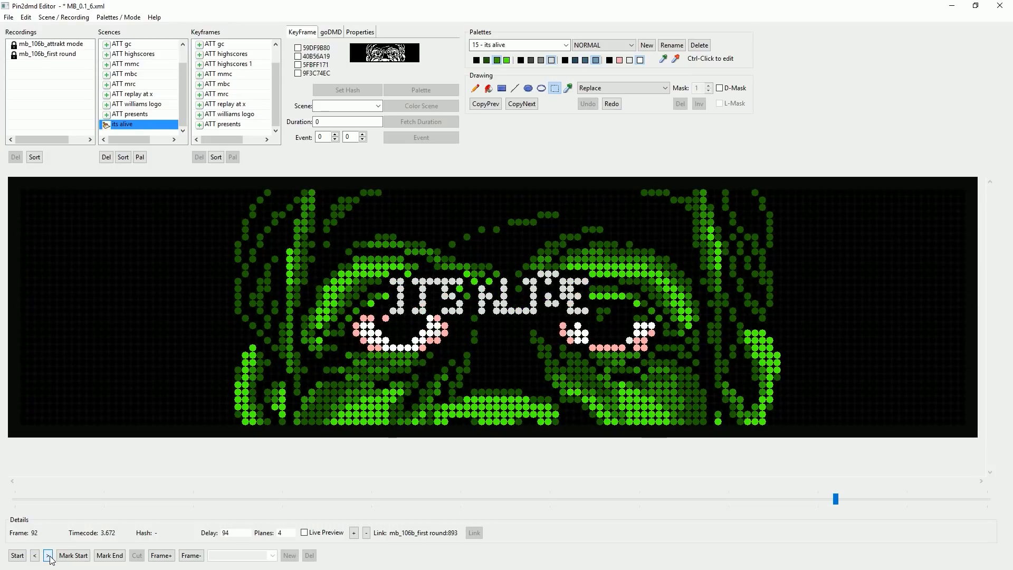
left_click(35, 556)
left_click(36, 555)
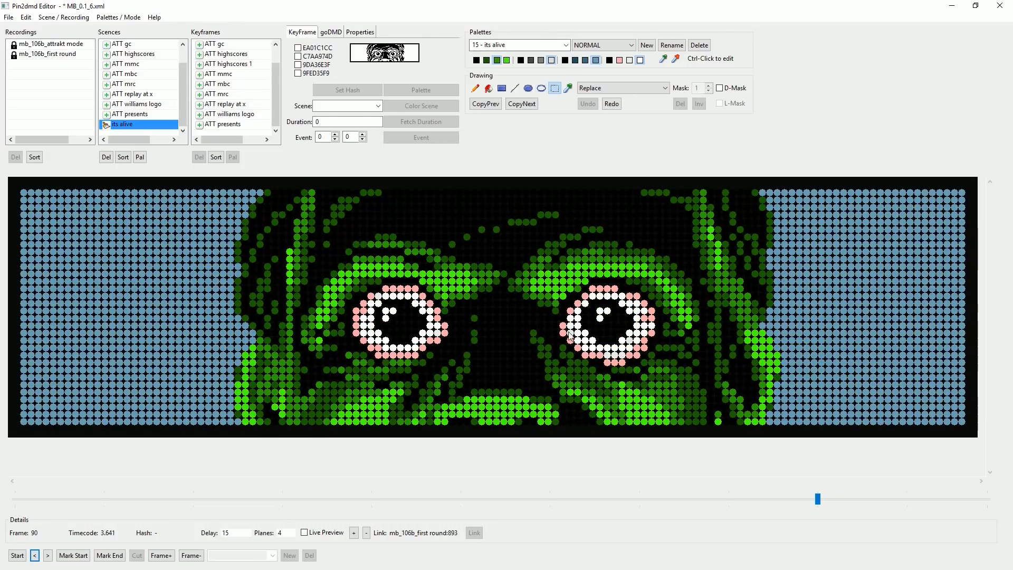
Copy the lower part of the right eye from frame 90 and paste it into frame 92.
left_click_drag(563, 319, 654, 344)
left_click(47, 556)
left_click(48, 556)
left_click(26, 16)
left_click(53, 67)
left_click_drag(602, 343, 561, 320)
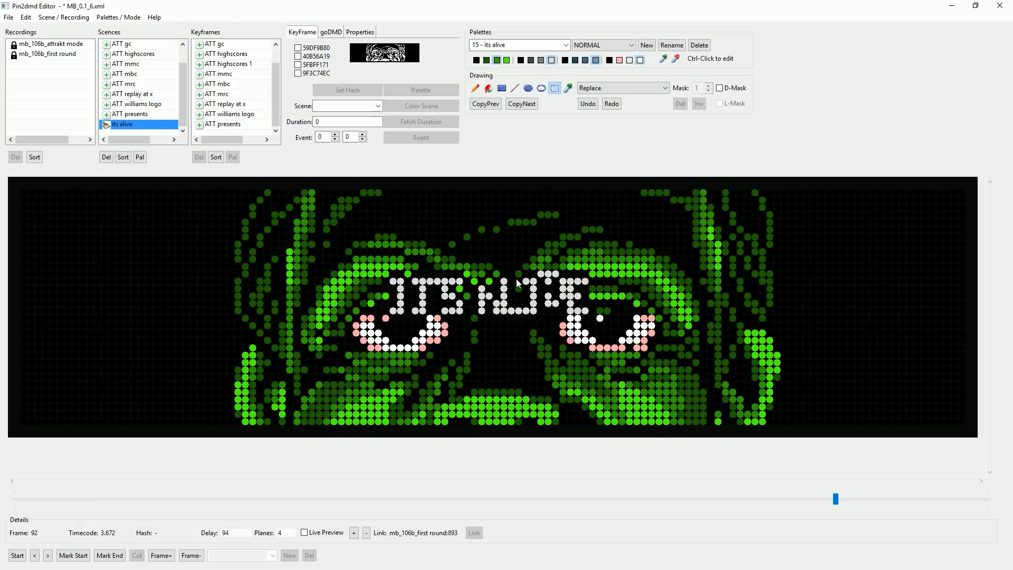
Step back and forth through frames 90 to 94 to compare the eyes and lettering across the transition.
left_click(36, 557)
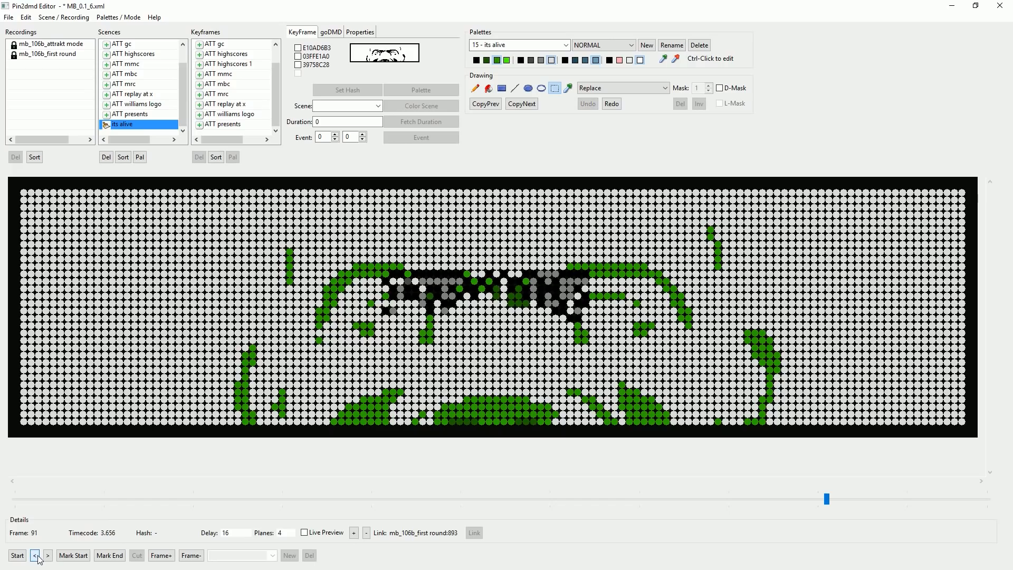
left_click(36, 556)
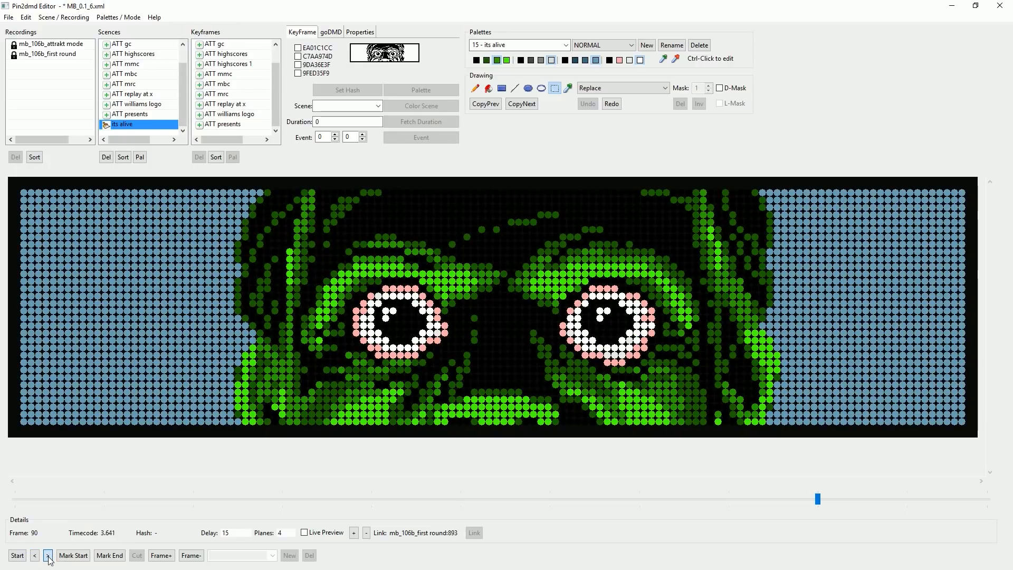
left_click(48, 556)
left_click(48, 556)
left_click(35, 555)
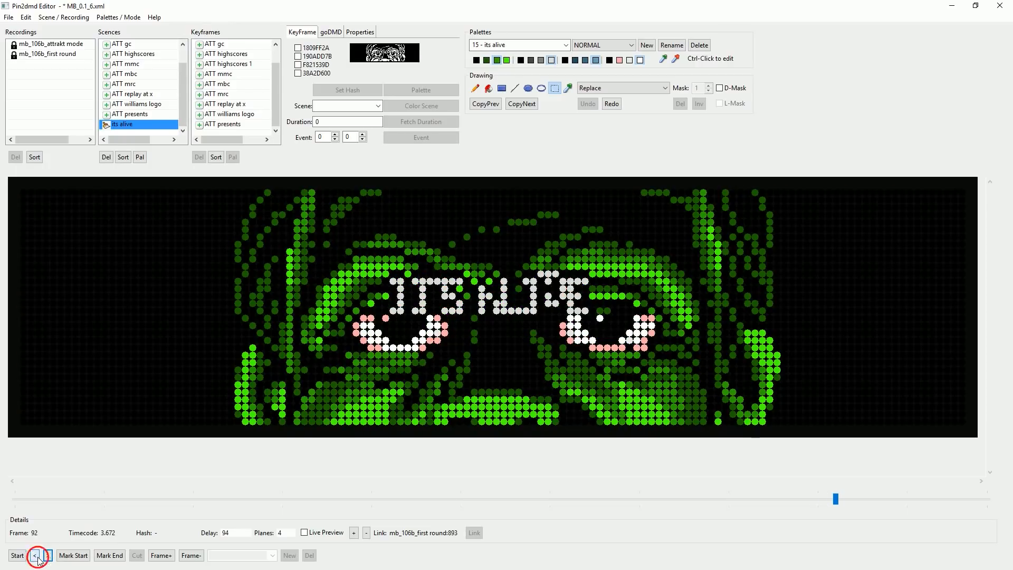
left_click(50, 556)
left_click(50, 556)
left_click(35, 556)
left_click(48, 556)
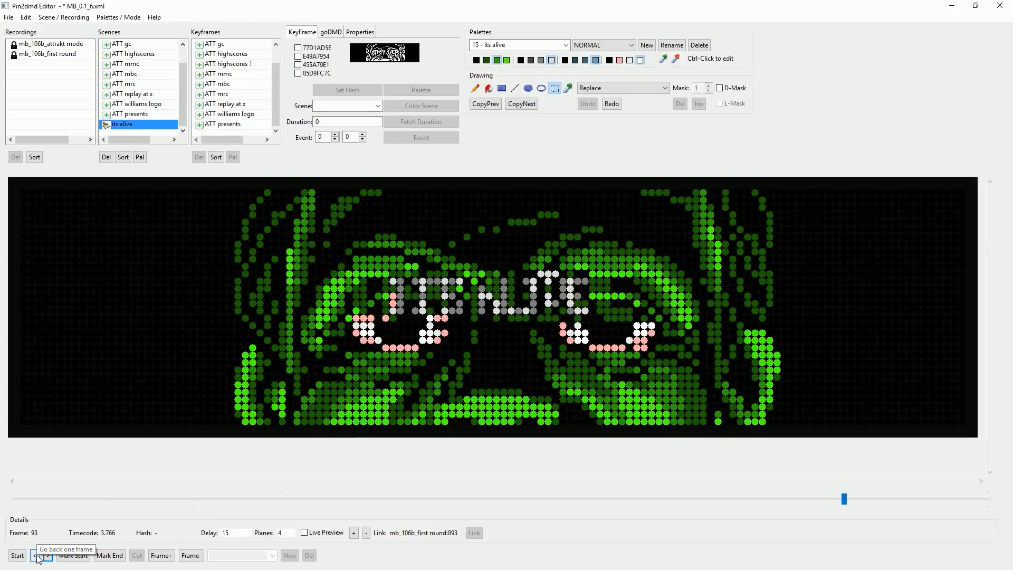
left_click(35, 556)
left_click(48, 556)
left_click(48, 556)
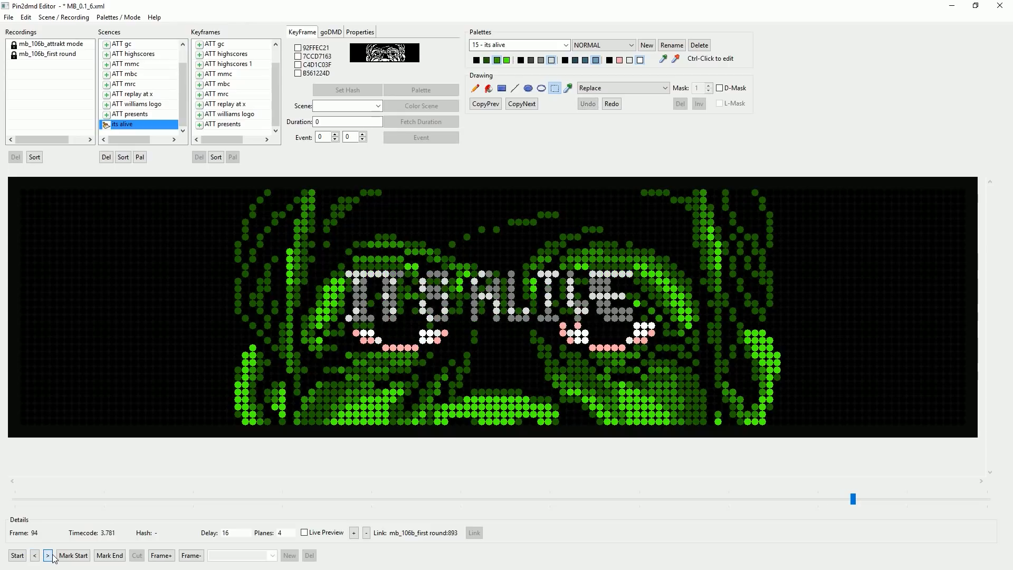
Replace the blended frames 94 and 96 with a copy of frame 95.
left_click(48, 556)
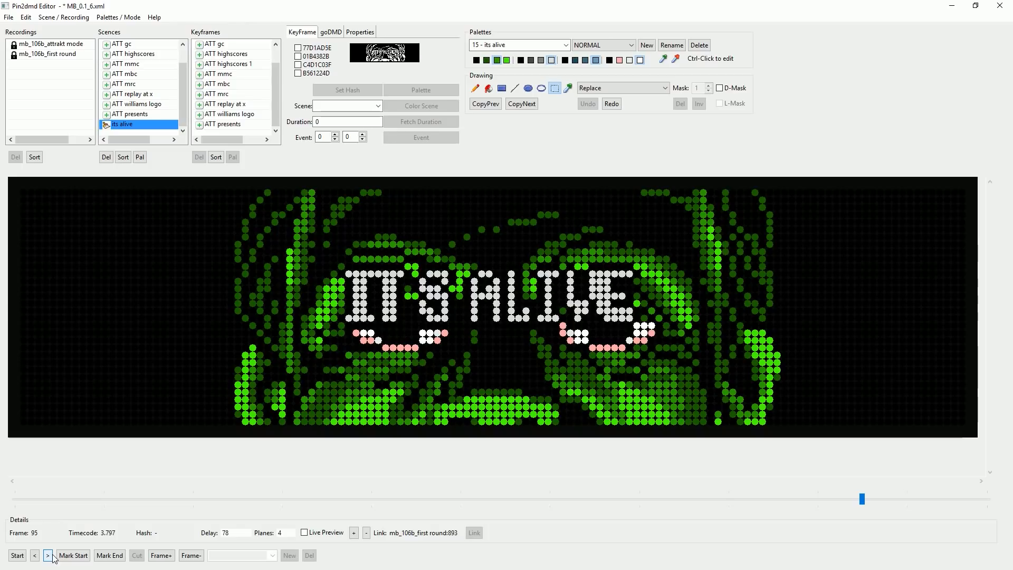
left_click(37, 556)
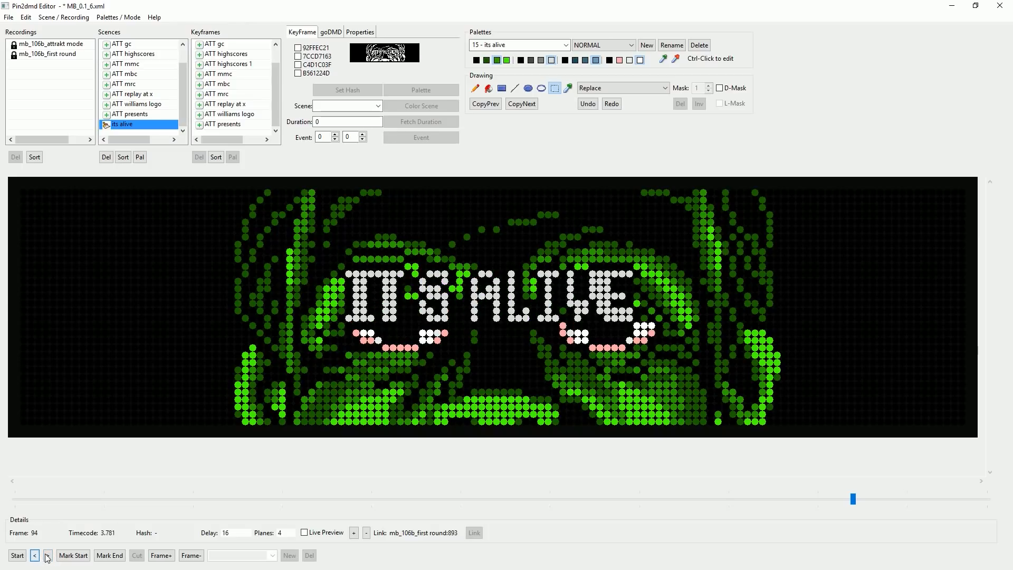
left_click(49, 556)
left_click(48, 556)
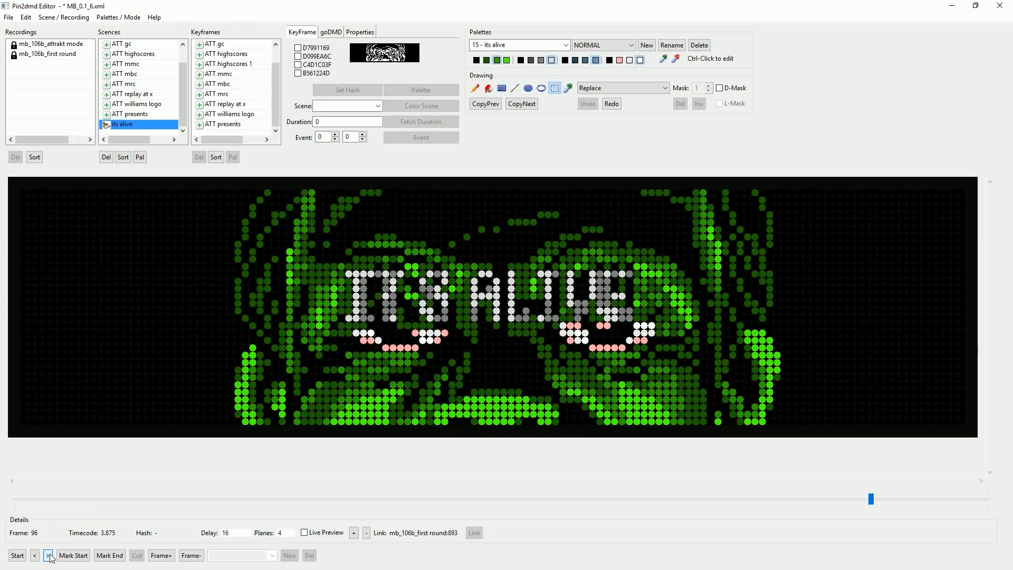
key("ctrl+v")
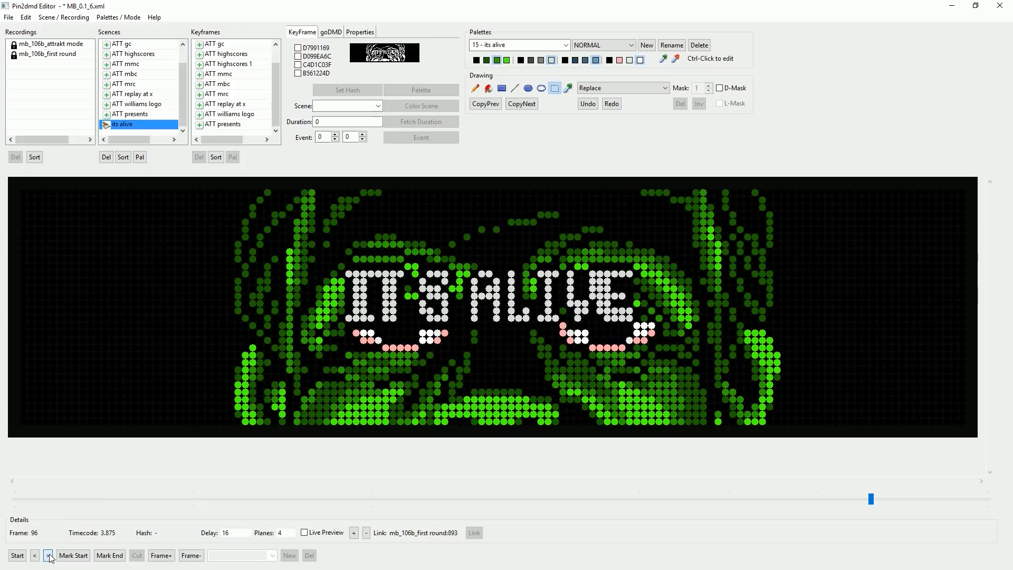
Copy frame 98 and paste it over the neighbouring transition frames 97 and 99.
left_click(49, 556)
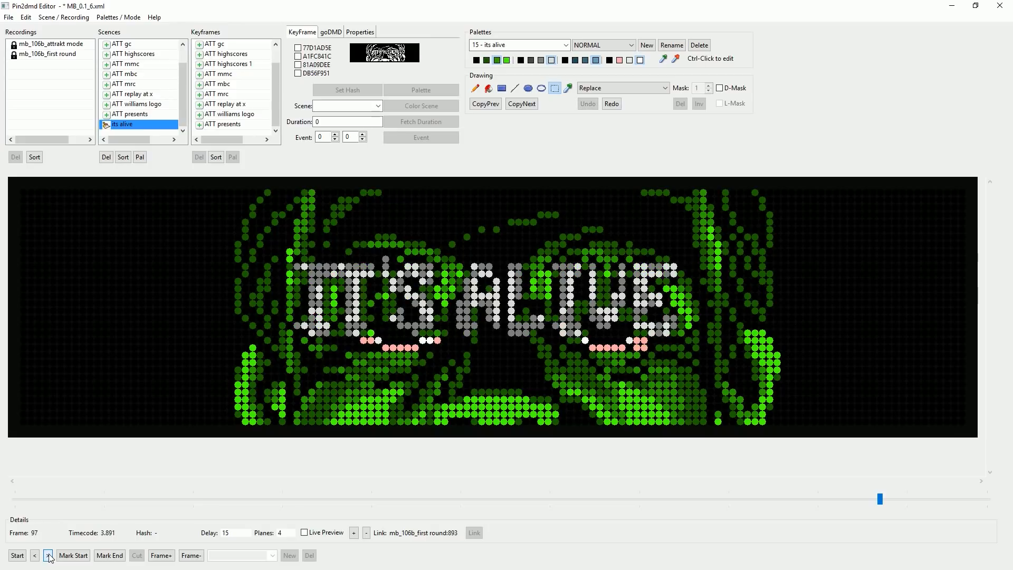
left_click(48, 556)
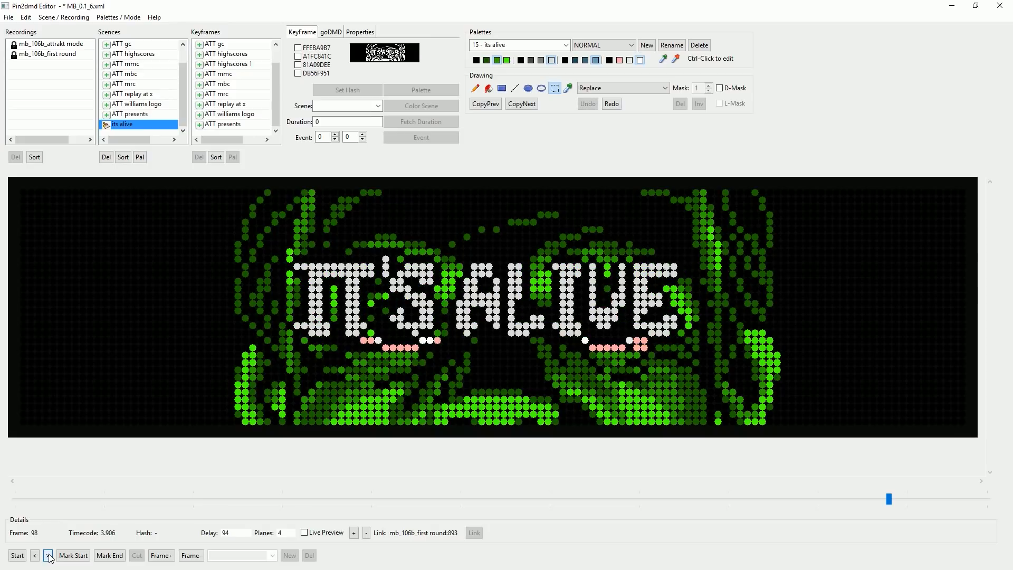
left_click(34, 556)
key("ctrl+v")
left_click(49, 556)
left_click(49, 556)
key("ctrl+v")
Copy frame 101 and paste it over the neighbouring transition frames 100 and 102.
left_click(49, 556)
left_click(49, 556)
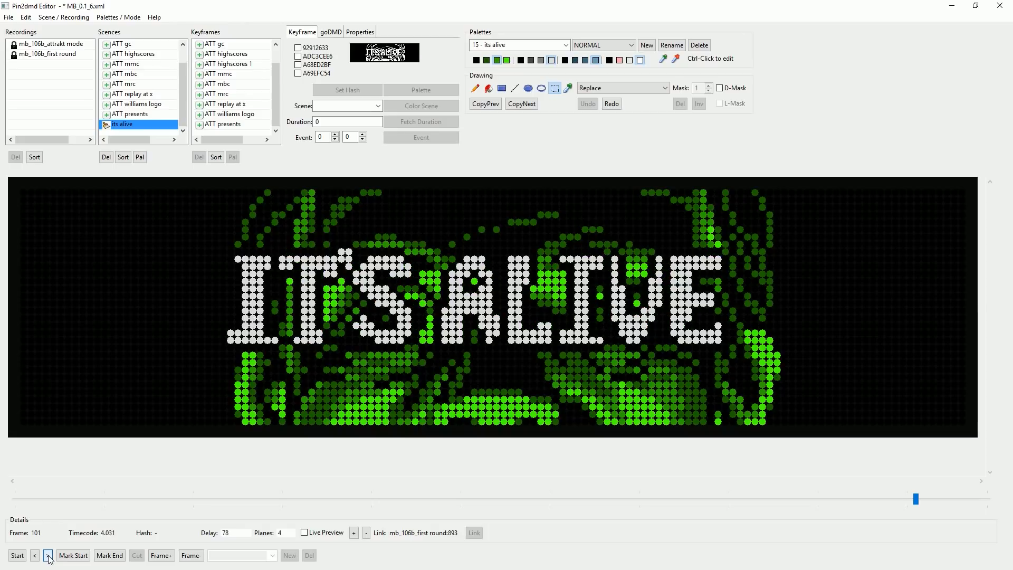
left_click(38, 557)
key("ctrl+v")
left_click(48, 556)
left_click(48, 556)
key("ctrl+v")
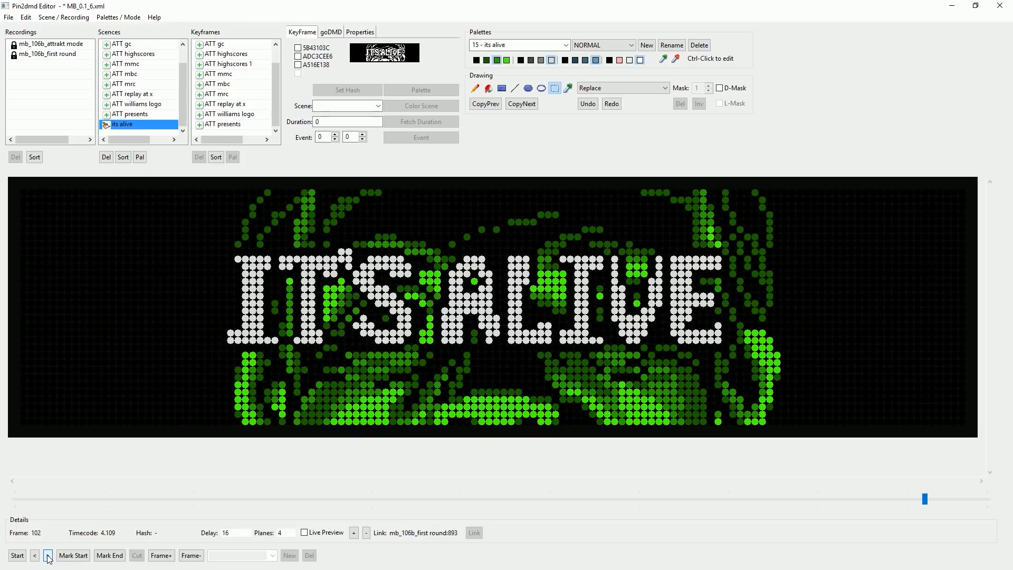
Copy frame 104 and paste it over the neighbouring transition frames 103 and 105.
left_click(48, 556)
left_click(48, 557)
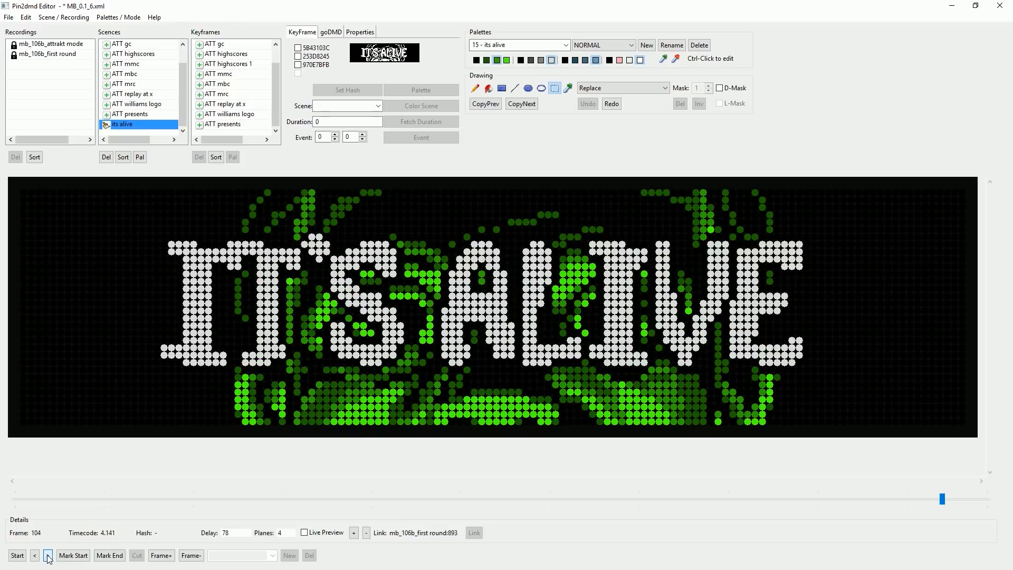
left_click(36, 556)
key("ctrl+v")
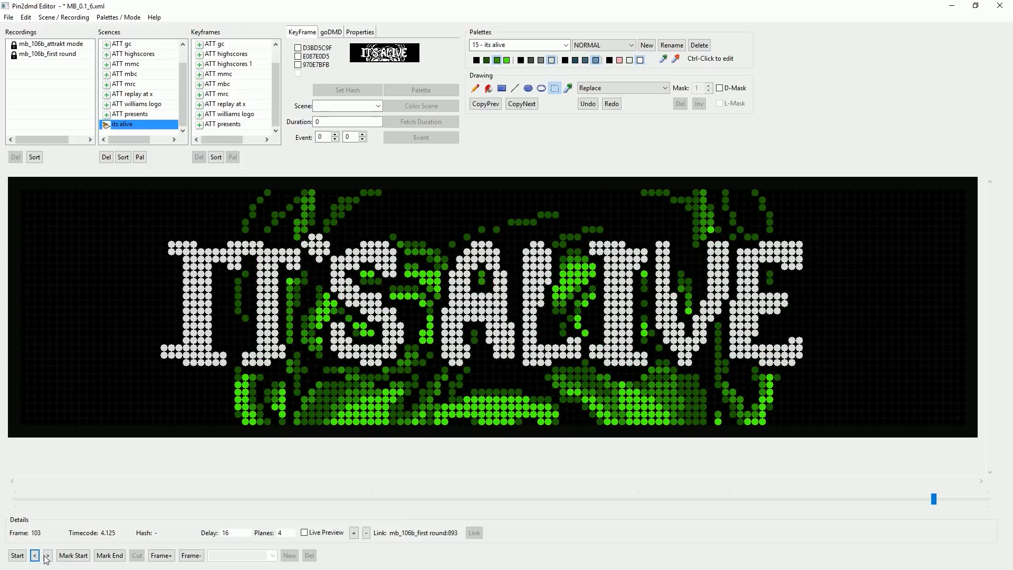
left_click(48, 557)
left_click(48, 556)
key("ctrl+v")
Copy frame 107 and paste it over the neighbouring transition frames 106 and 108.
left_click(49, 556)
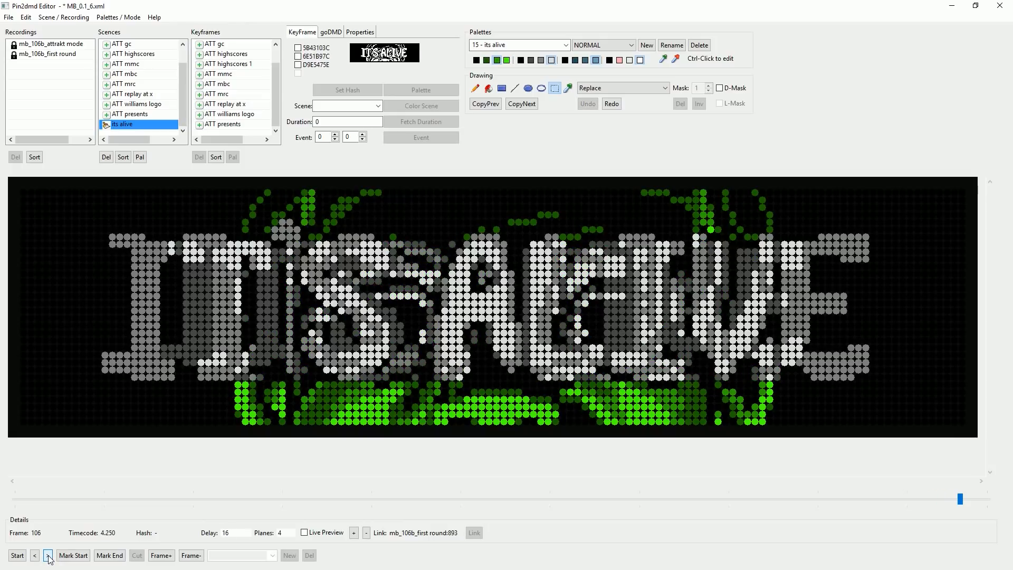
left_click(48, 556)
left_click(37, 558)
key("ctrl+v")
left_click(49, 559)
left_click(48, 557)
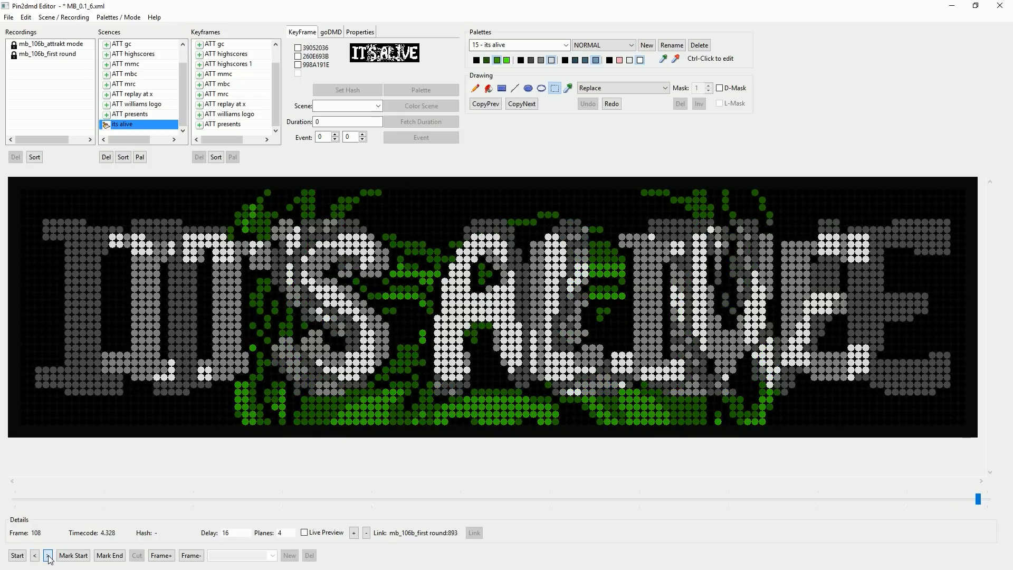
key("ctrl+v")
Review the replaced lettering frames, and compare frames 86, 87 and 88 to examine how the white and blue flashes alternate.
left_click(48, 557)
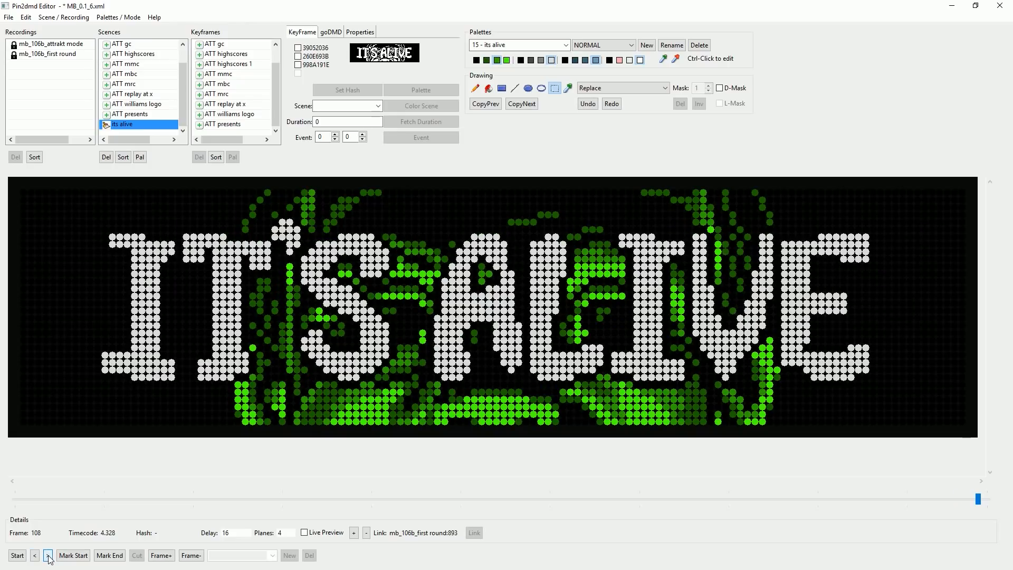
left_click(34, 556)
left_click(35, 556)
left_click(35, 556)
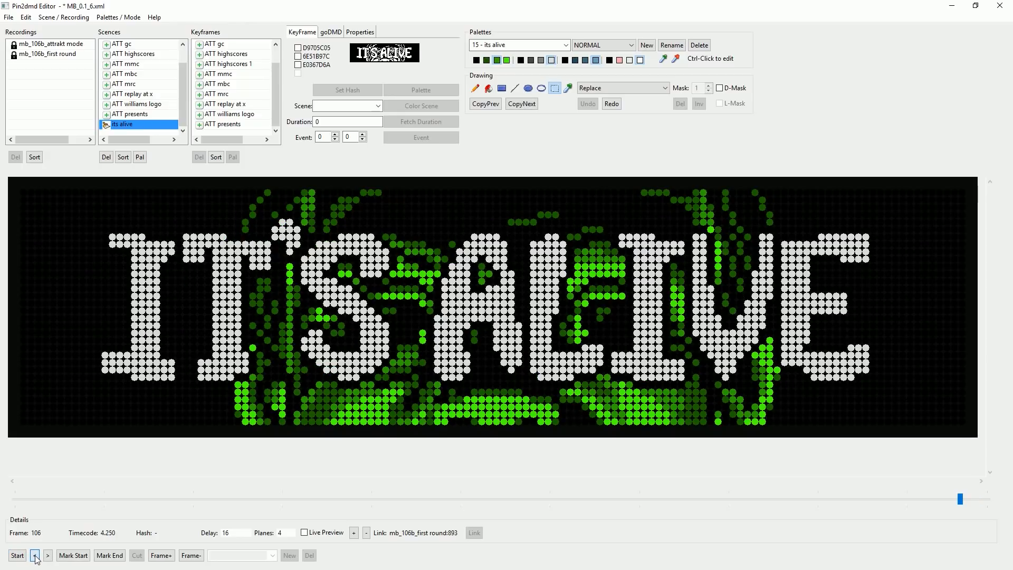
left_click(35, 556)
left_click(35, 555)
left_click_drag(943, 499, 796, 515)
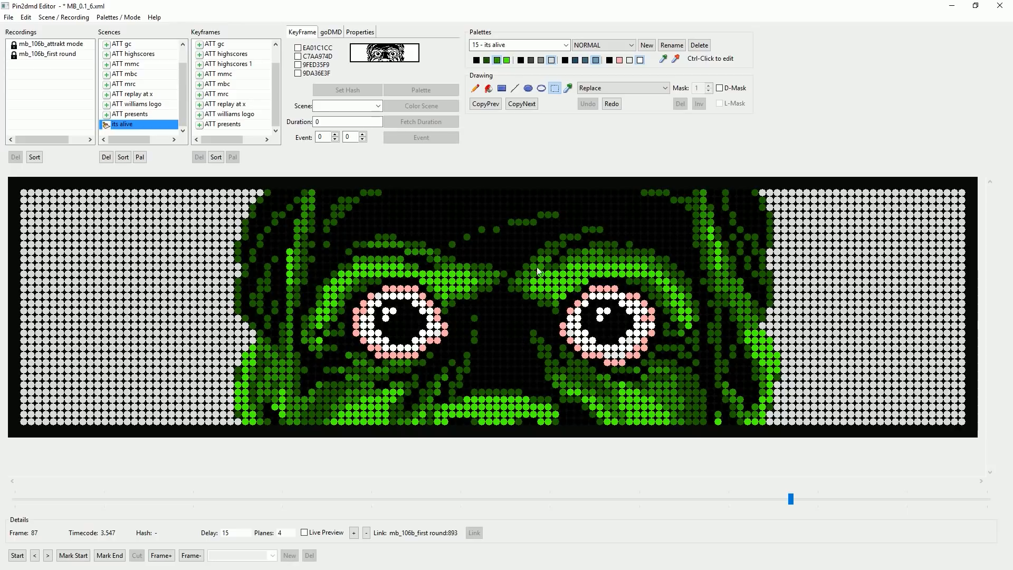
left_click(35, 555)
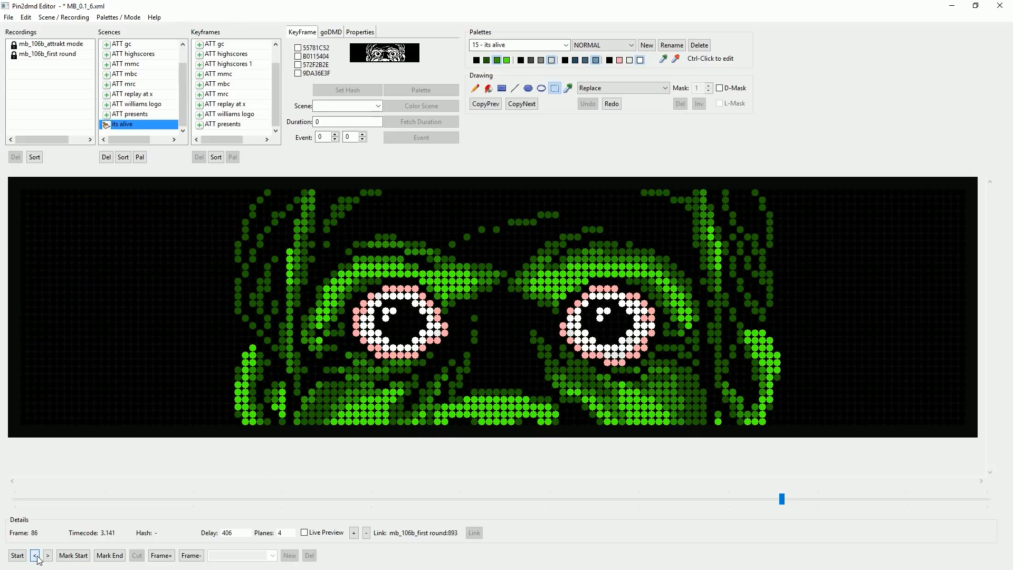
left_click(48, 556)
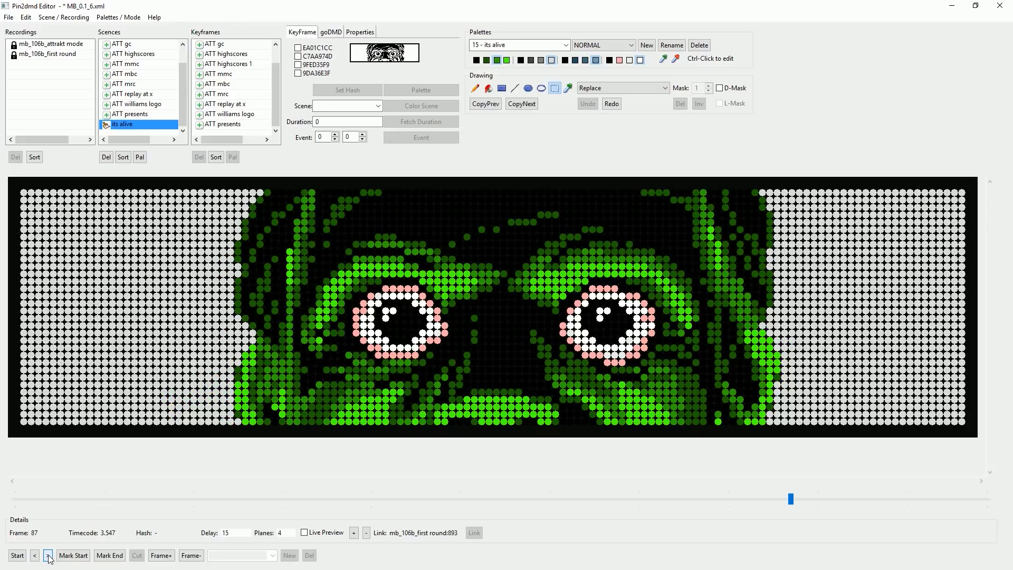
left_click(48, 556)
left_click(34, 555)
left_click(48, 555)
left_click(35, 558)
left_click(48, 556)
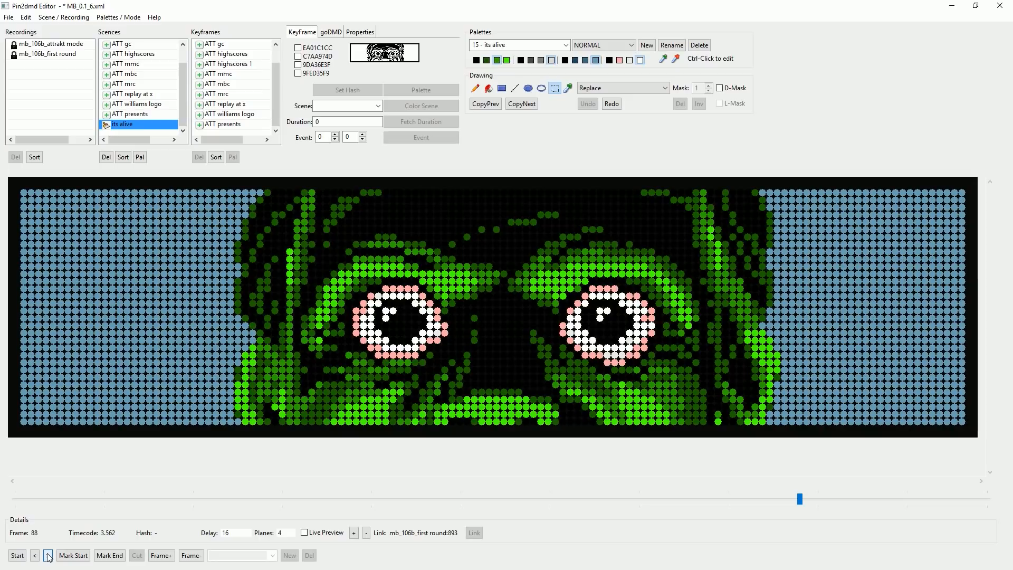
Fill the bright green highlights of both eyebrows and the left hair strand in frame 88 with the background blue.
left_click(477, 62)
left_click(488, 88)
left_click(644, 277)
left_click(446, 284)
left_click(306, 228)
left_click(297, 276)
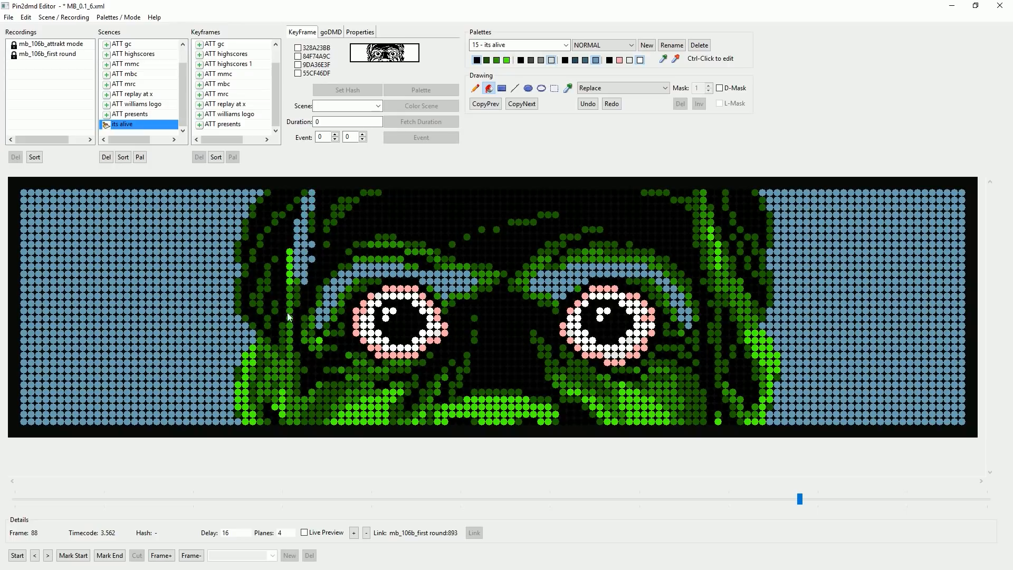
Fill the highlights of the ears, cheeks, nose, right hair strand and left temple in frame 88 with the background blue.
left_click(248, 369)
left_click(372, 417)
left_click(494, 407)
left_click(667, 417)
left_click(758, 354)
left_click(718, 259)
left_click(711, 230)
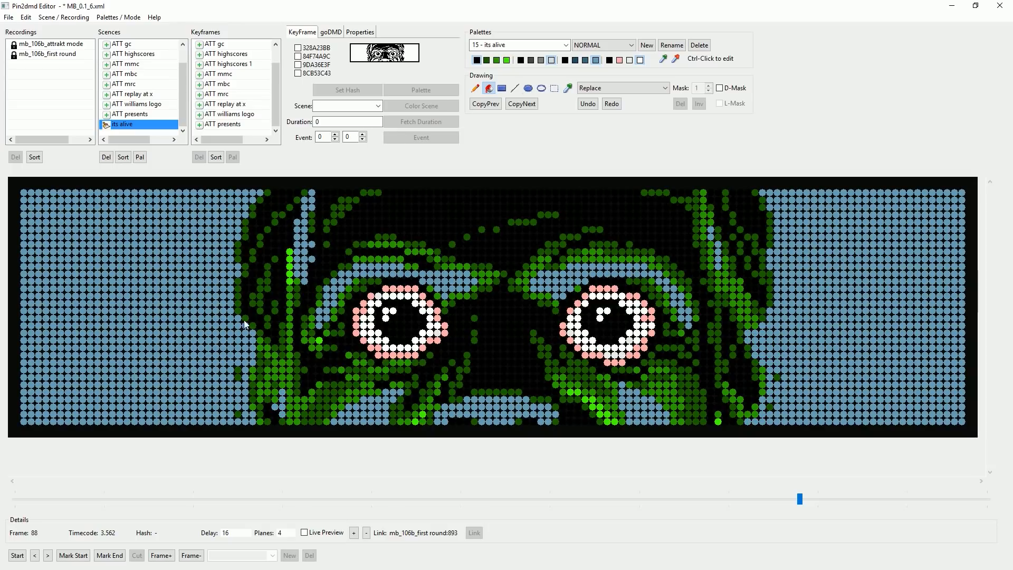
left_click(251, 294)
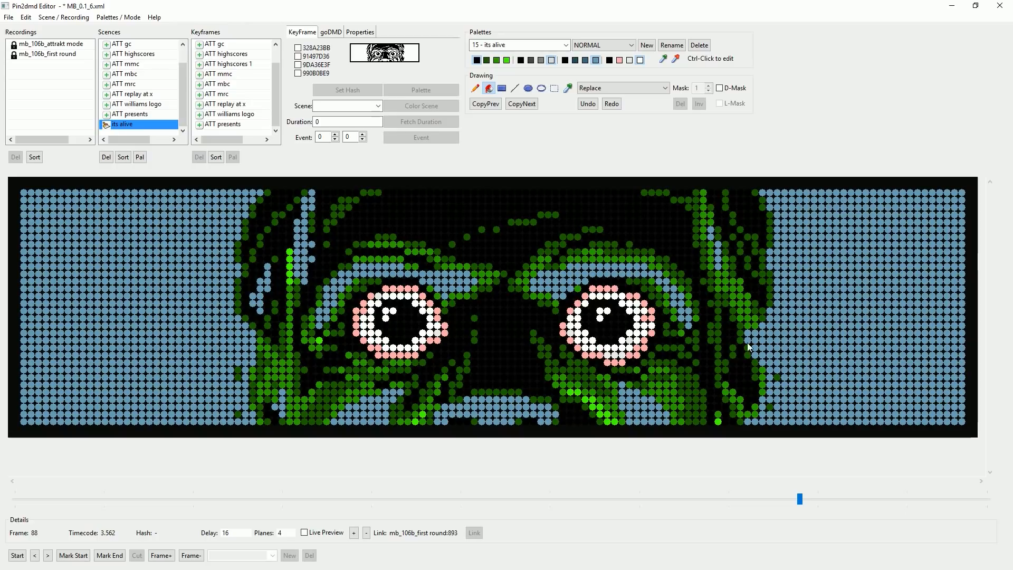
Fill the bright green highlights of the left hair strand, eyebrows, cheeks, left ear and nose in frame 89 with white.
left_click(48, 555)
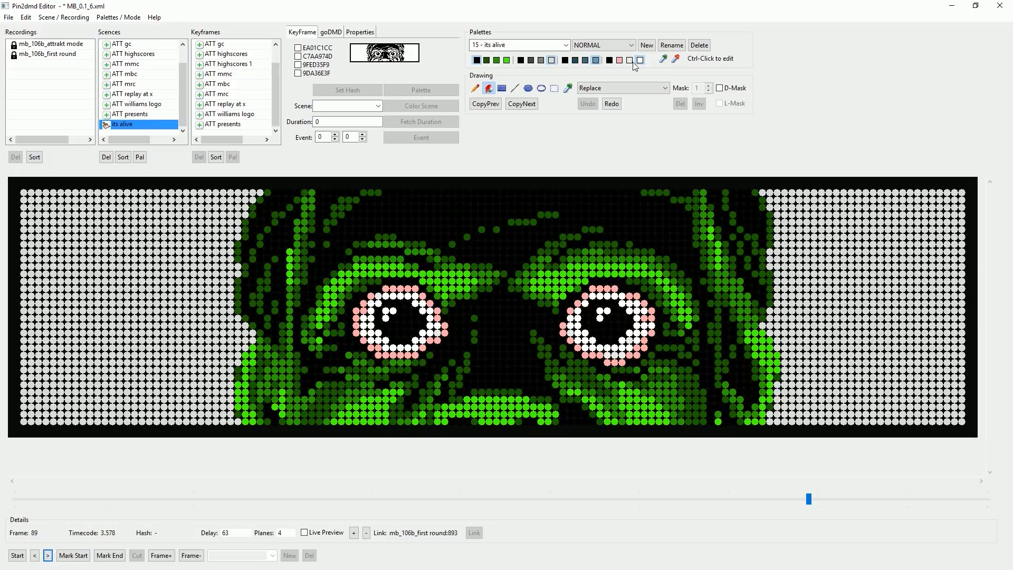
left_click(288, 272)
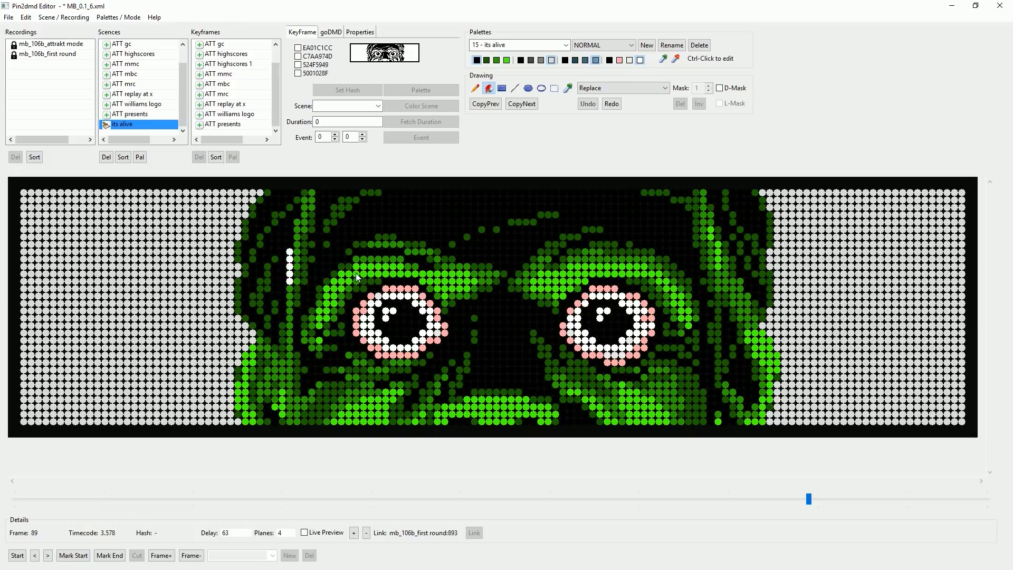
left_click(459, 279)
left_click(589, 275)
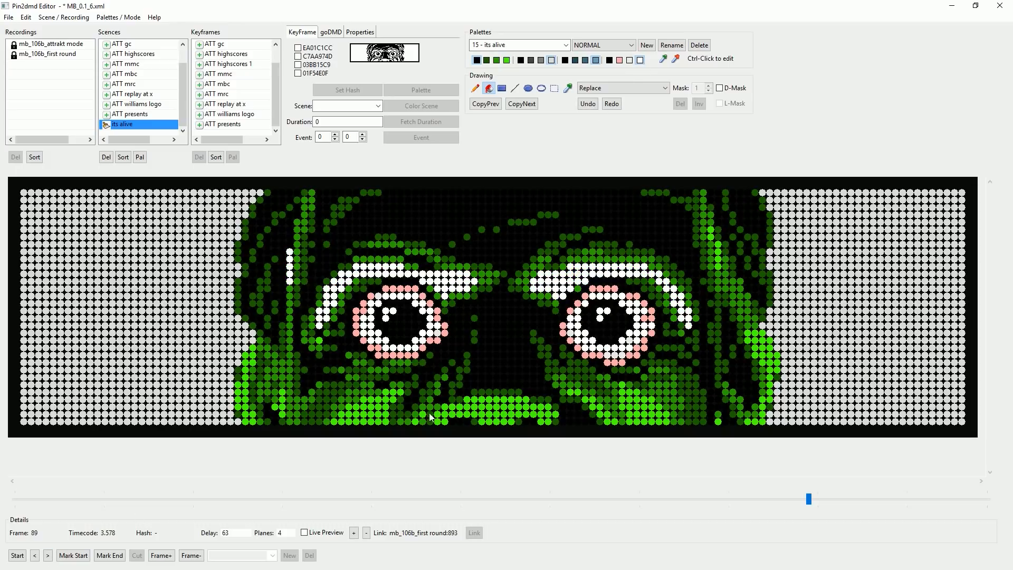
left_click(370, 412)
left_click(246, 401)
left_click(544, 420)
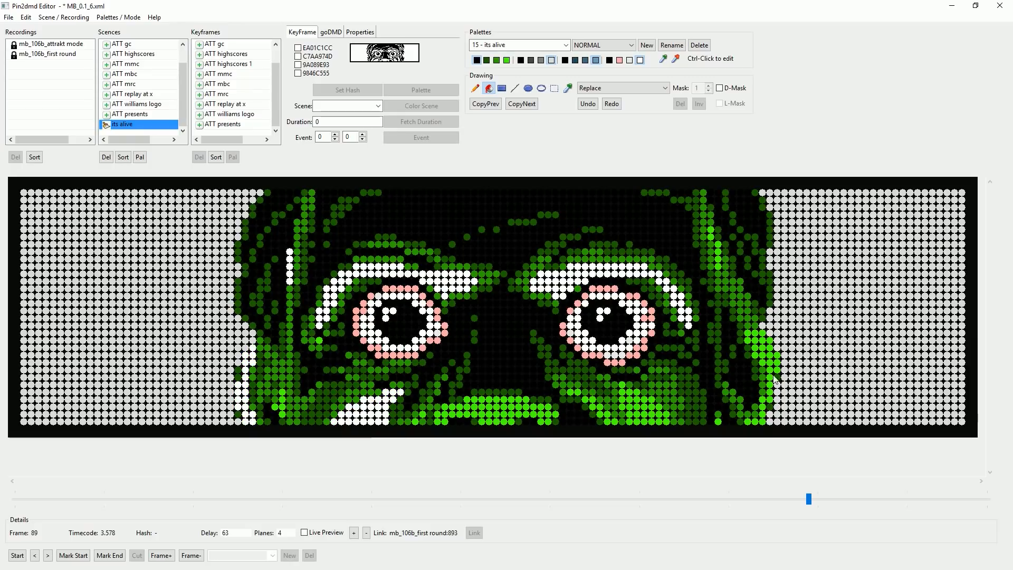
left_click(654, 411)
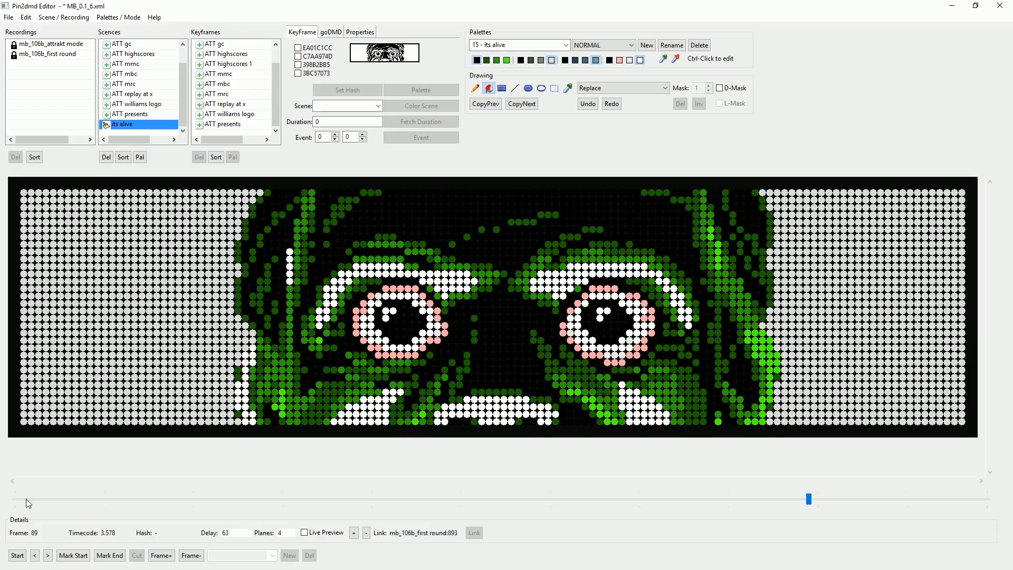
Check frames 90 to 92, and play the scene from around frame 69 to review the flashes and lettering.
left_click(48, 556)
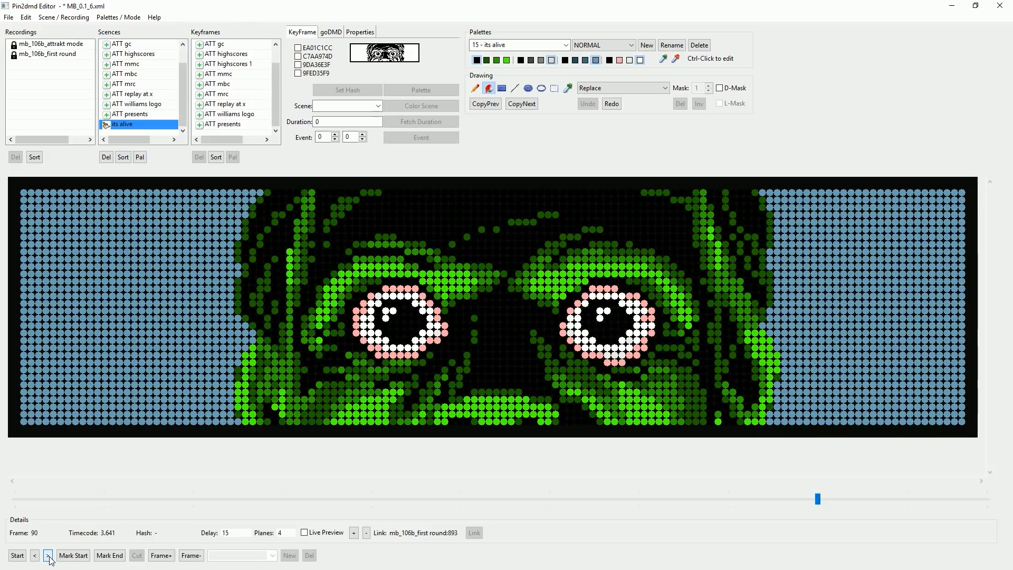
left_click(50, 557)
left_click(48, 556)
left_click(836, 499)
left_click_drag(837, 499, 634, 486)
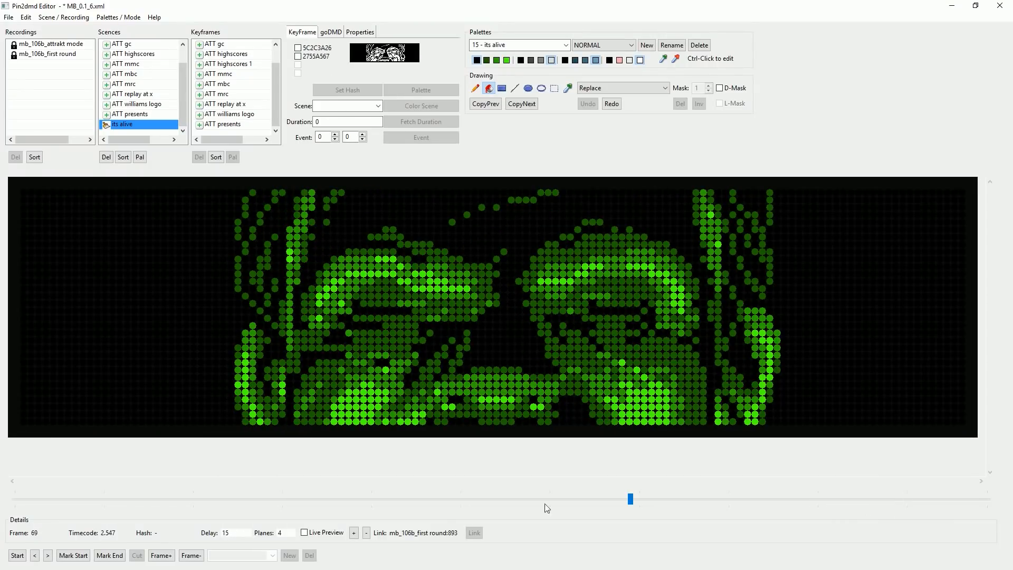
left_click(19, 556)
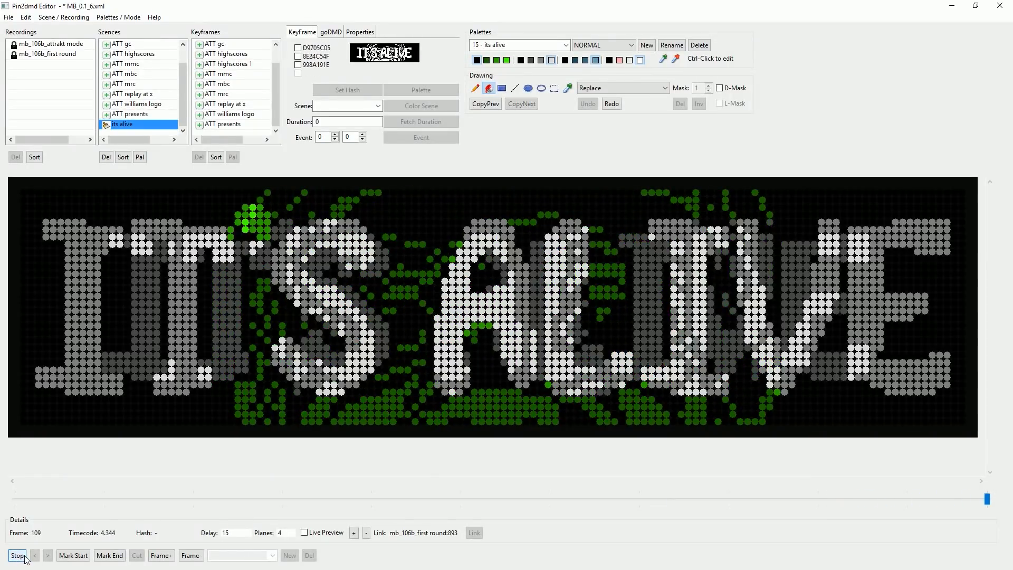
Stop the playback and review the scene at frames 48 and 82, checking the available drawing modes.
left_click(24, 555)
left_click_drag(988, 499, 445, 510)
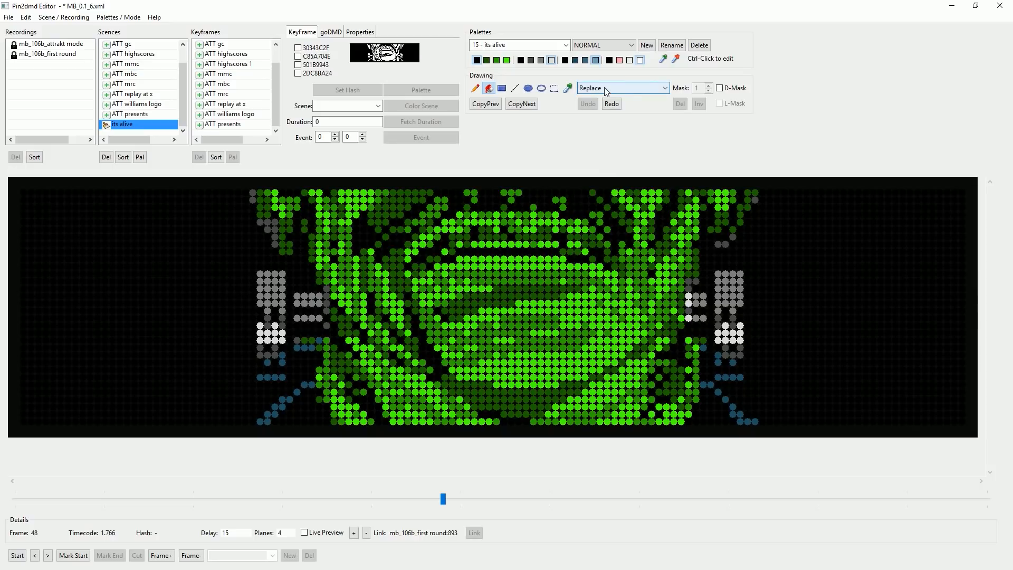
left_click(666, 90)
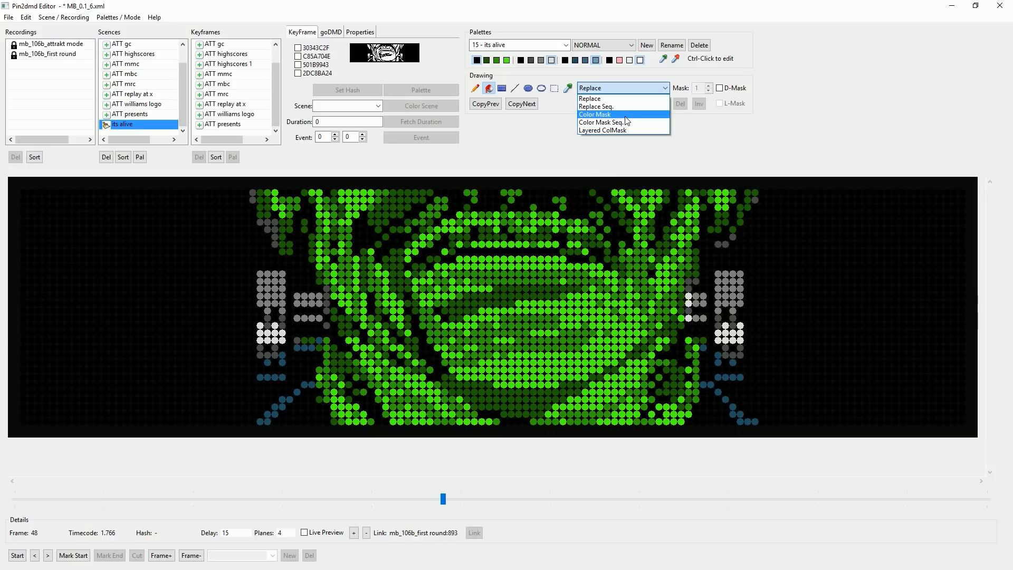
left_click(720, 145)
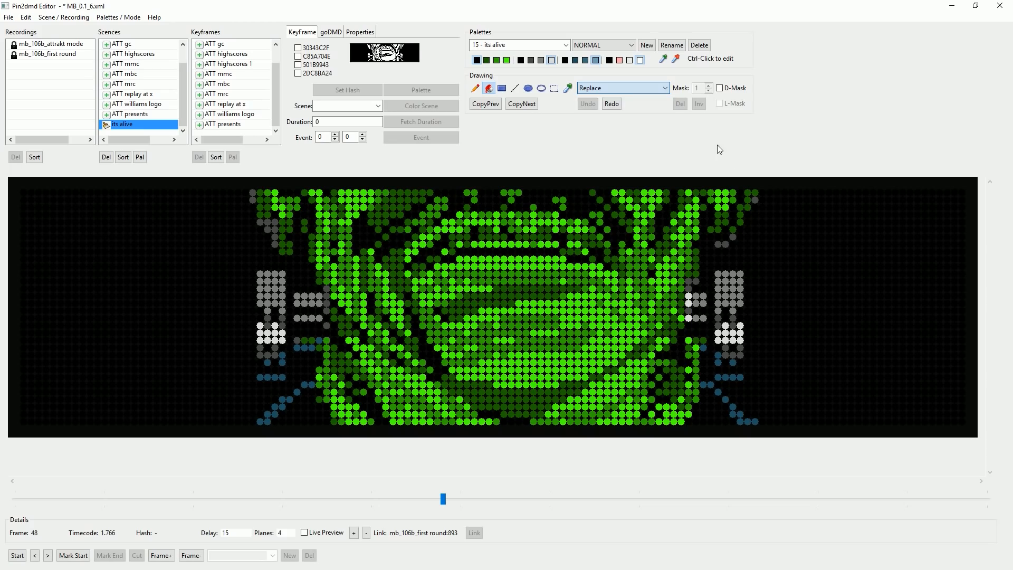
left_click_drag(443, 501, 749, 486)
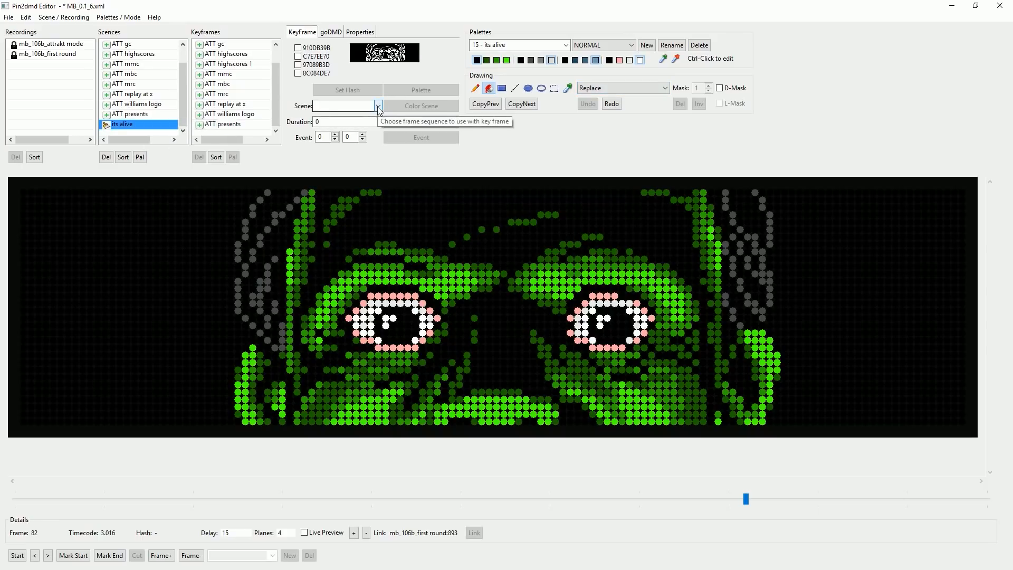
Open the "mb_106b_first round" recording at its "its alive - 893" bookmark and choose hash 280B9009 for the keyframe.
left_click(53, 55)
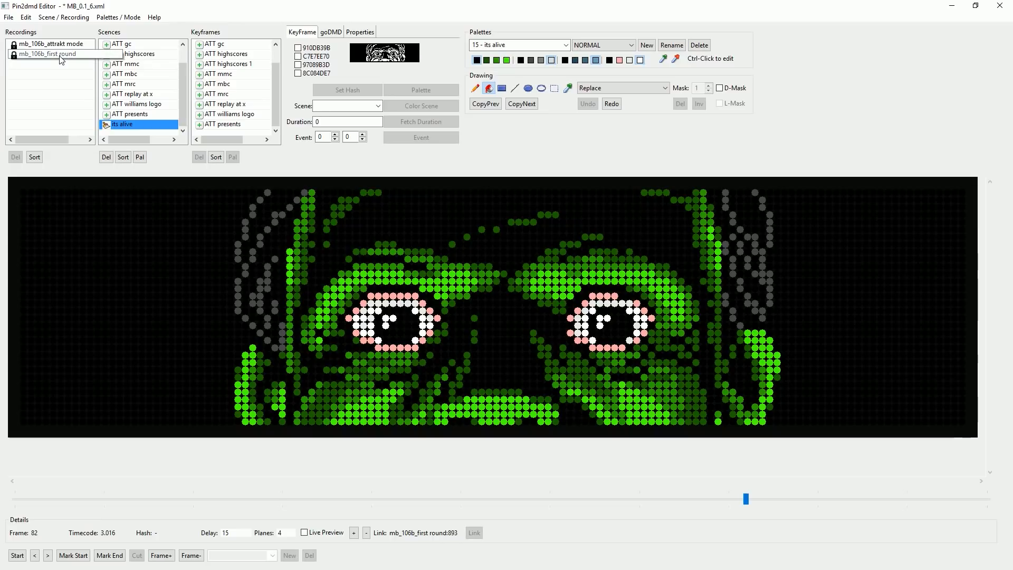
left_click(273, 555)
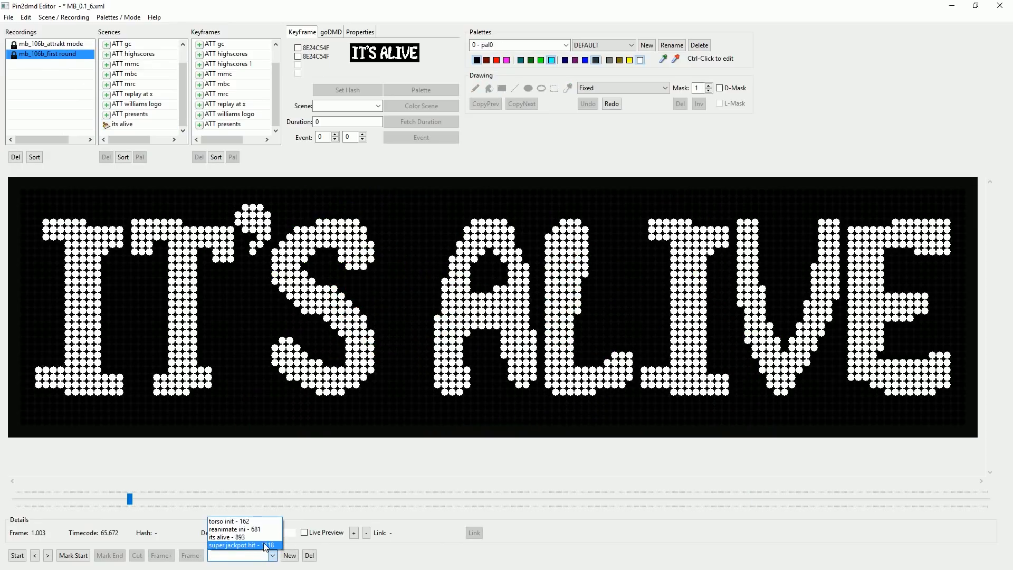
left_click(252, 537)
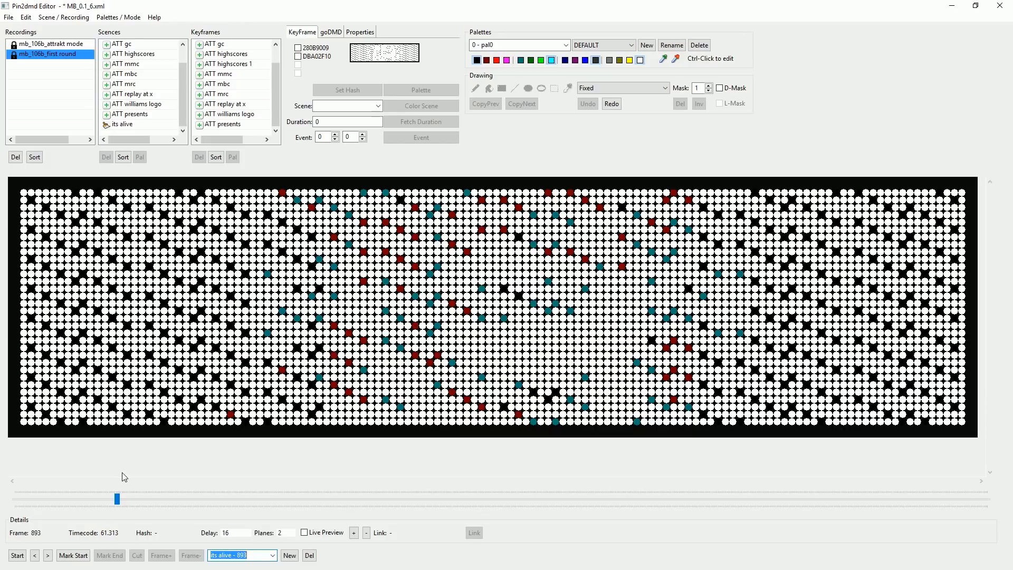
left_click(299, 48)
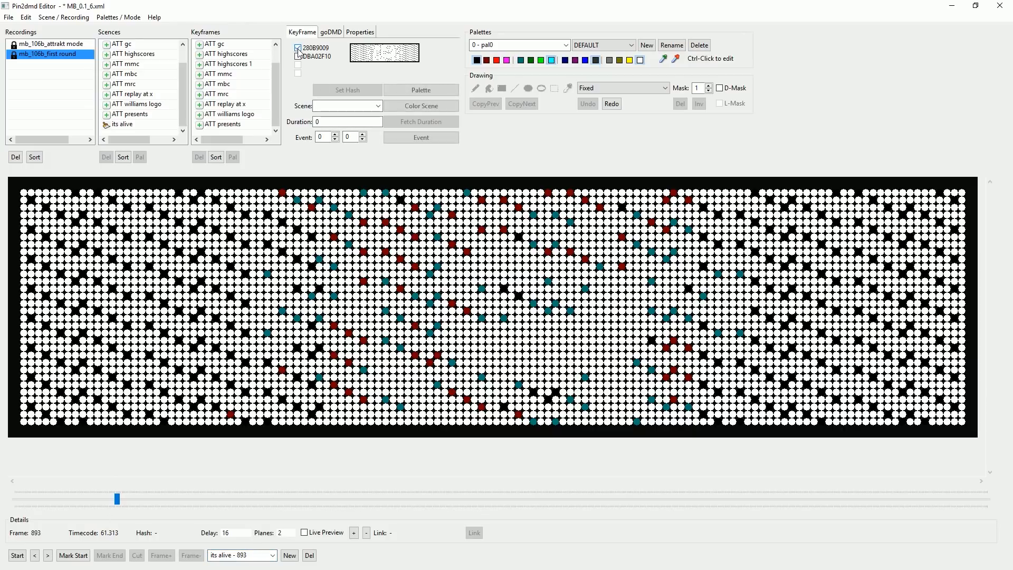
Try detection mask 1 on frame 893 and switch it off again.
left_click(721, 89)
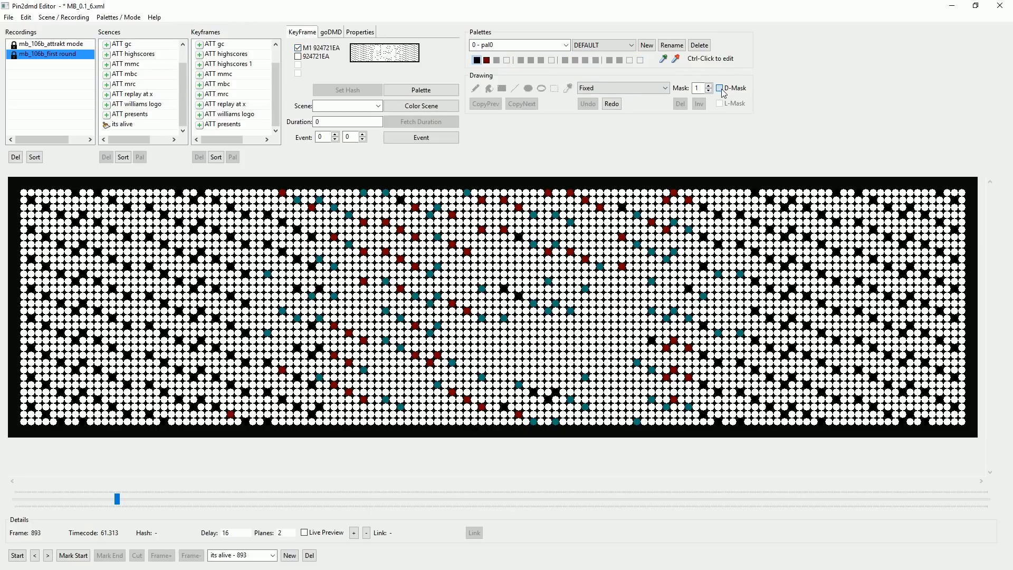
left_click(721, 88)
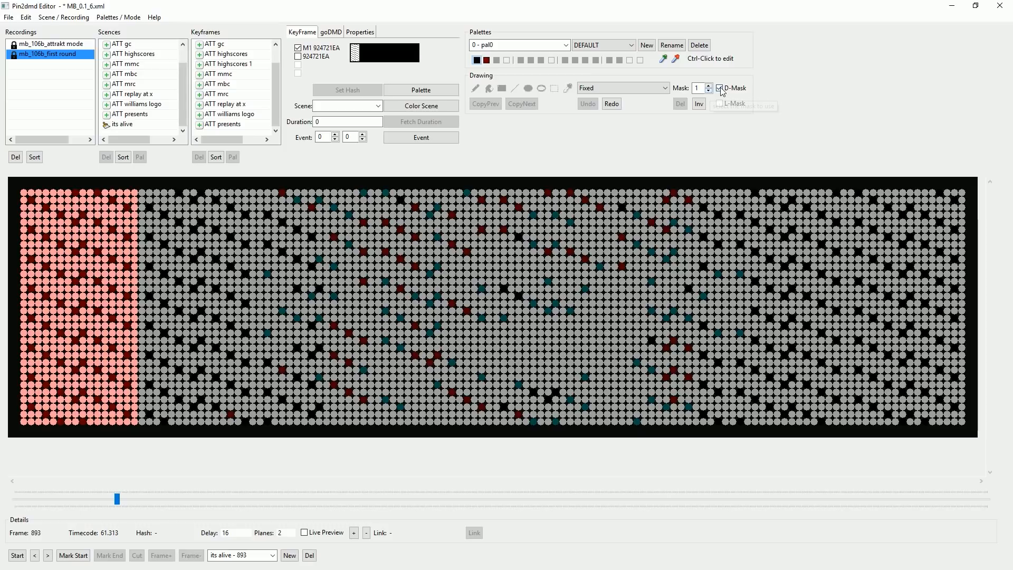
left_click(721, 89)
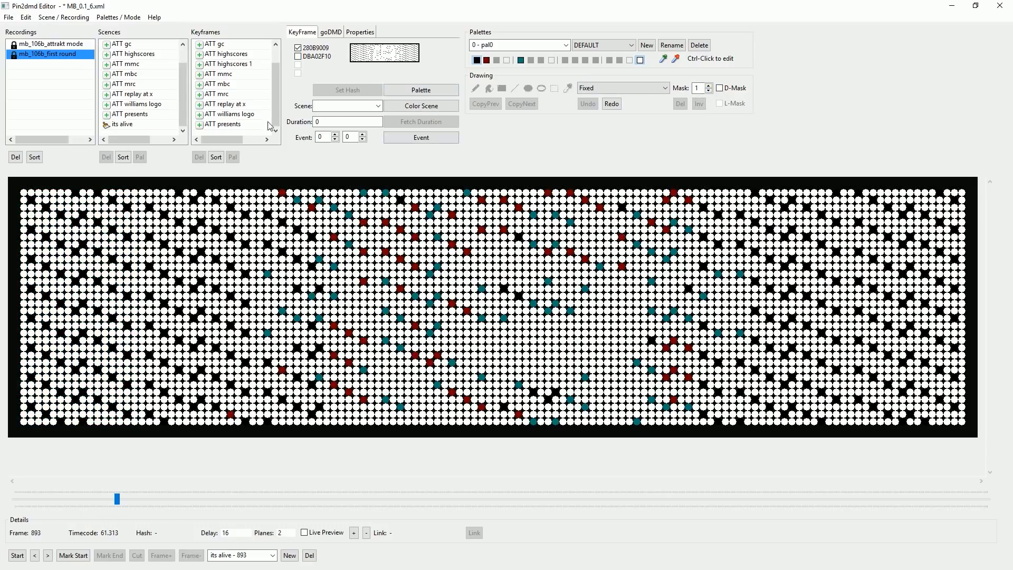
Assign the "its alive" scene to frame 893 and add it as a Color Scene keyframe.
left_click(378, 106)
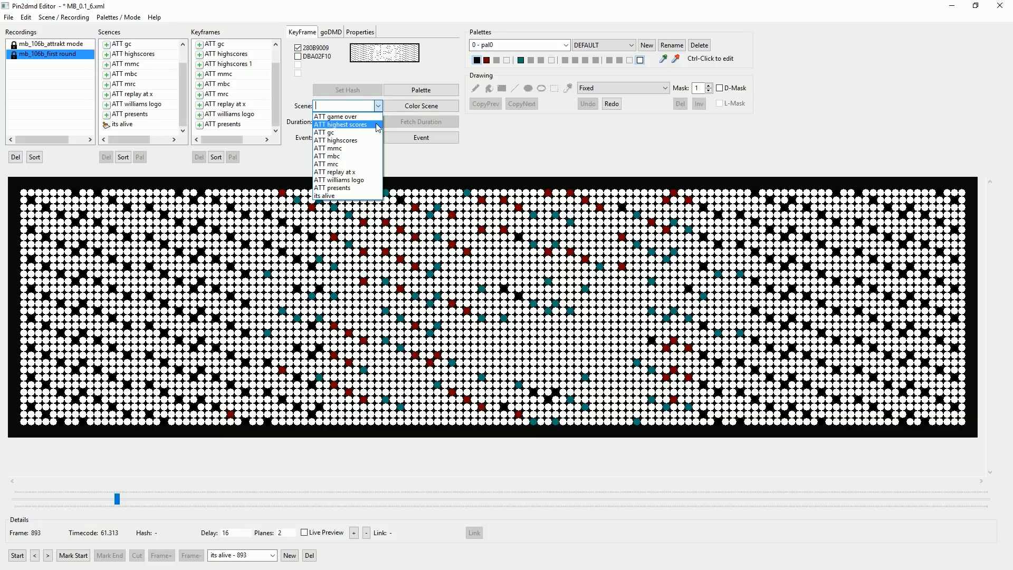
left_click(356, 196)
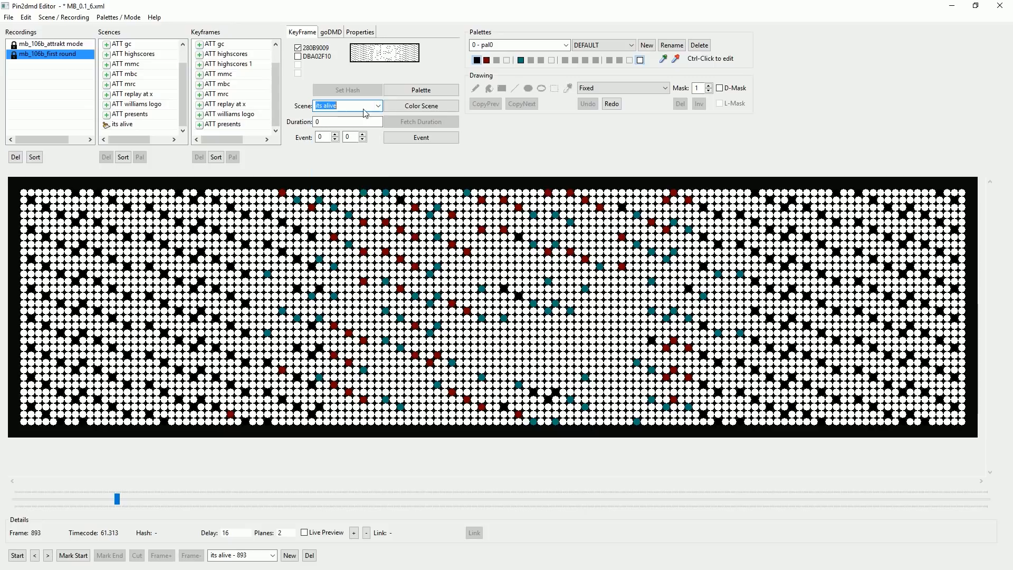
left_click(422, 108)
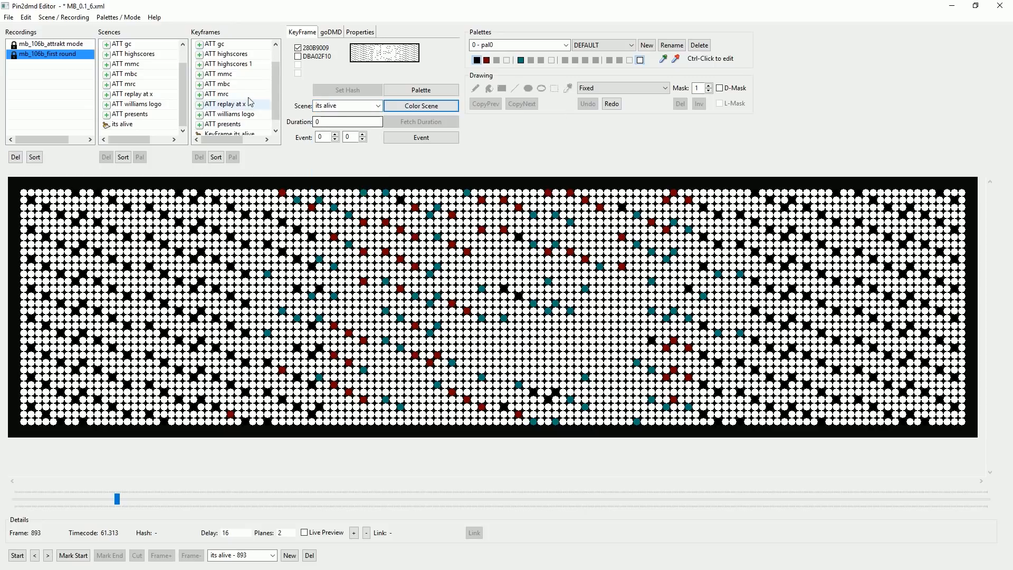
Rename the new Color Scene keyframe to "its alive" by removing the "KeyFrame" prefix.
left_click_drag(279, 88, 275, 121)
left_click(224, 125)
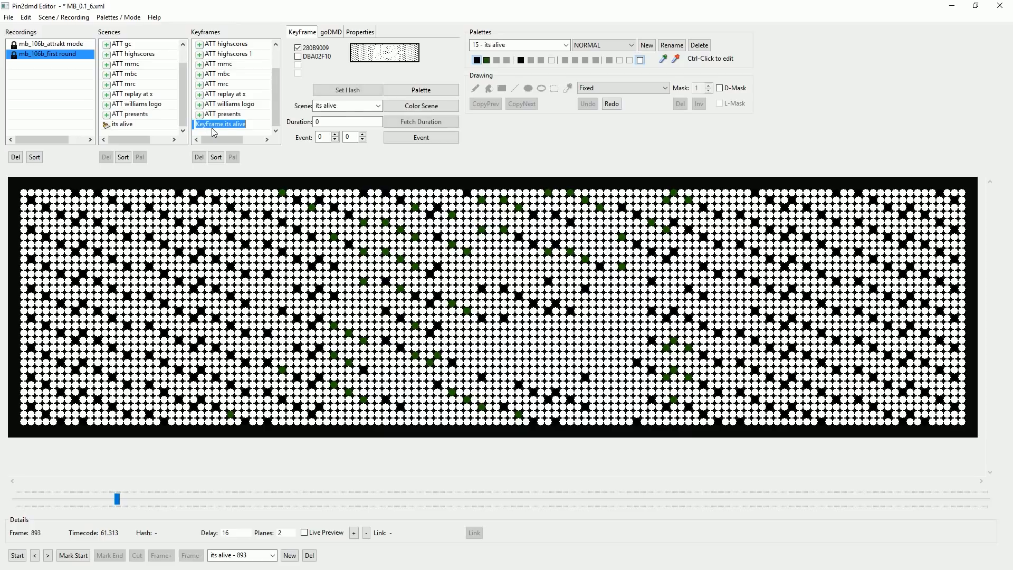
key("BackSpace")
key("BackSpace")
key("BackSpace")
key("BackSpace")
key("BackSpace")
key("BackSpace")
key("BackSpace")
key("BackSpace")
key("BackSpace")
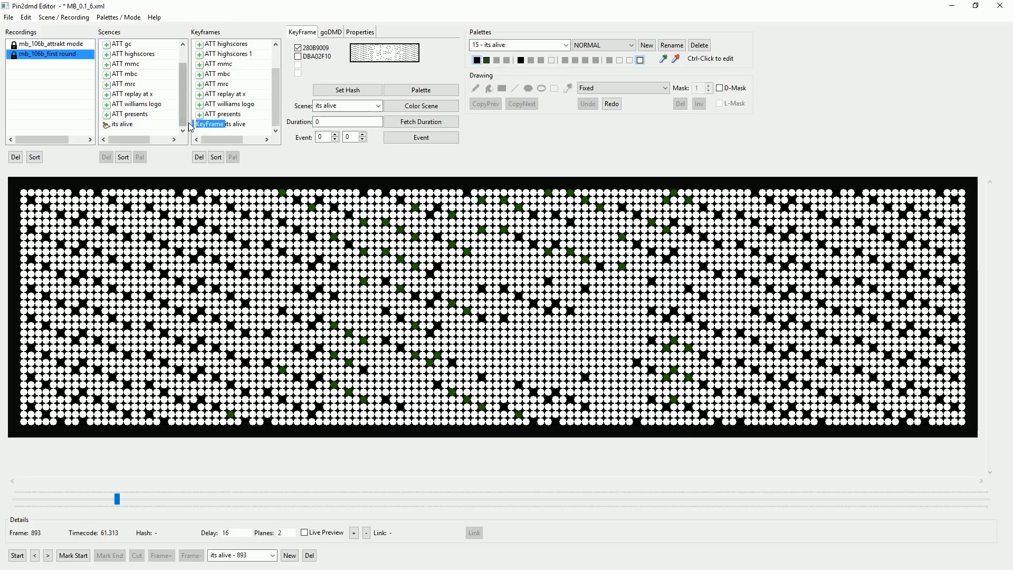
left_click(227, 115)
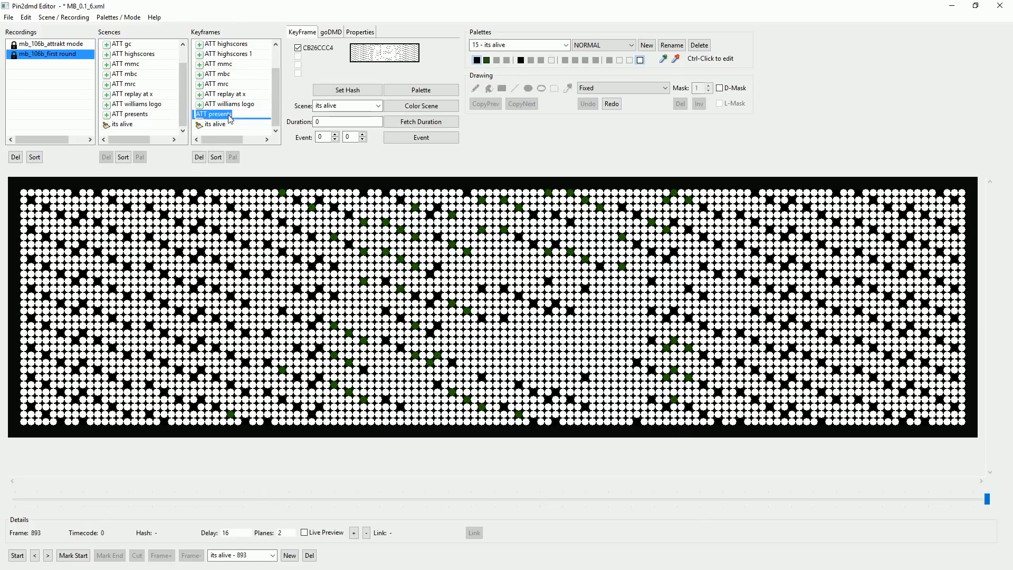
left_click(233, 126)
left_click(138, 125)
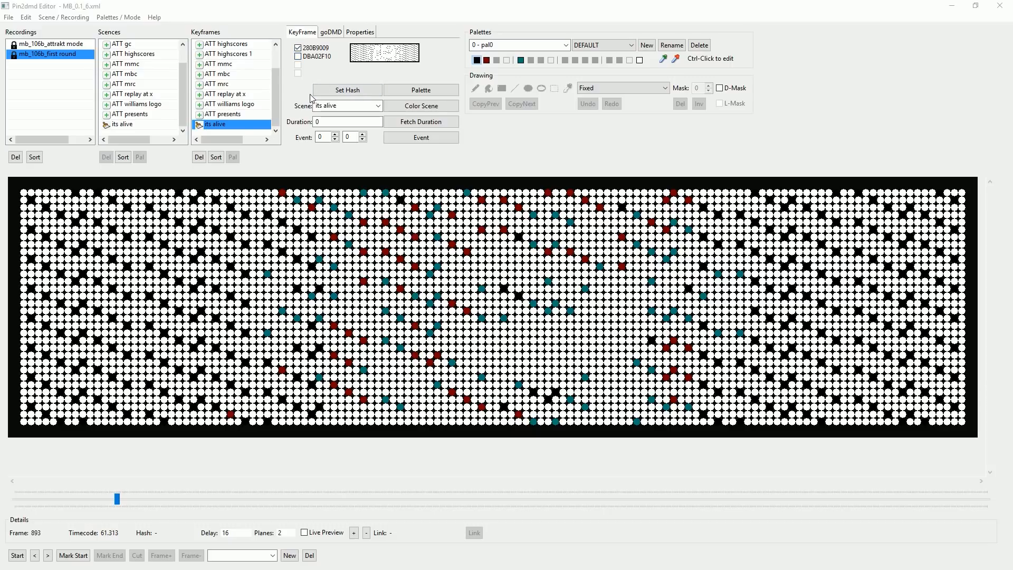
Add a Palette keyframe with hash 54C2365C on the "SAY NO TO DRUGS" frame of the "mb_106b_attrakt mode" recording.
left_click(51, 44)
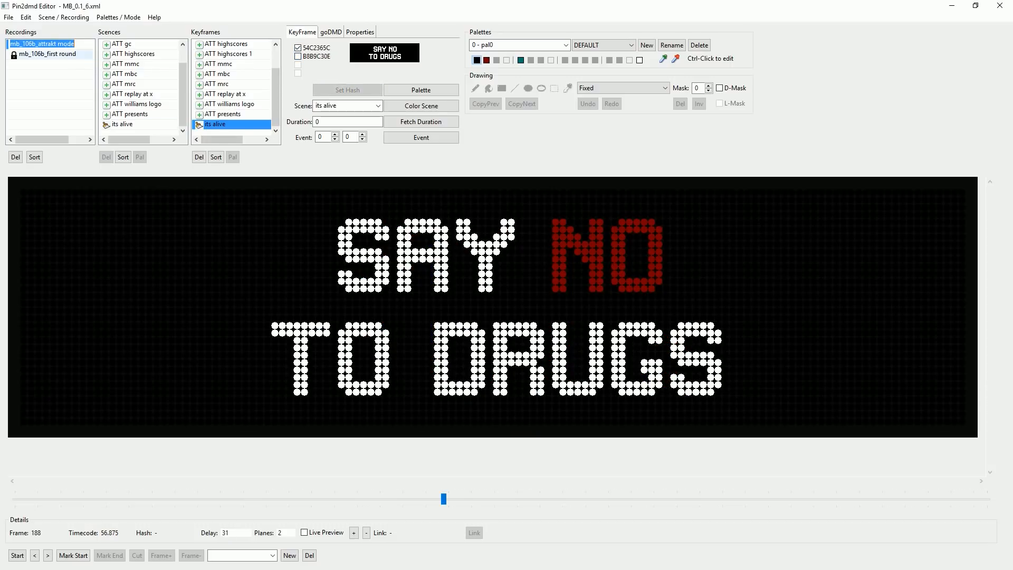
mouse_move(444, 498)
left_mouse_down()
mouse_move(435, 499)
mouse_move(444, 498)
left_mouse_up()
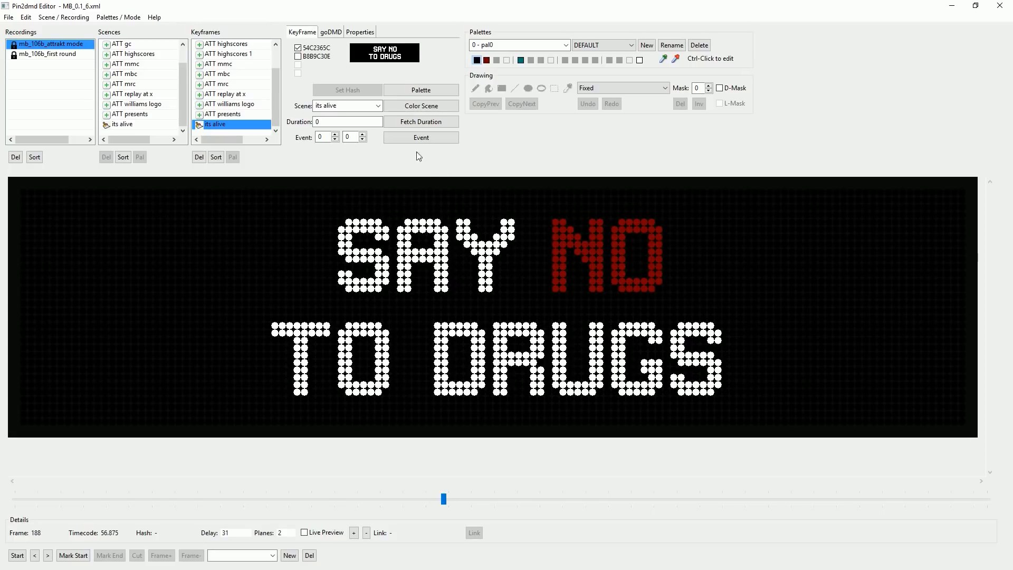
left_click(297, 48)
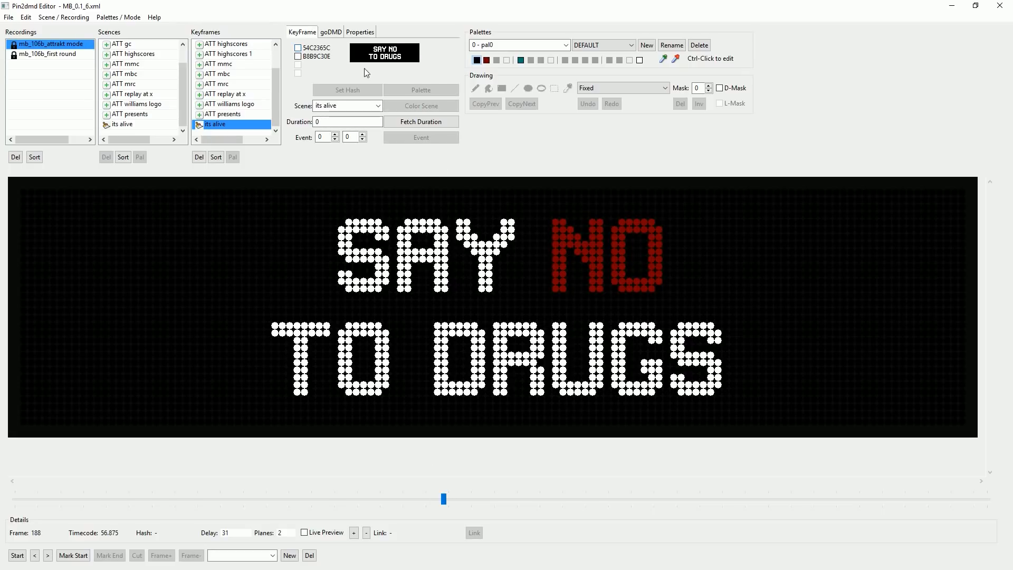
left_click(297, 48)
left_click(423, 92)
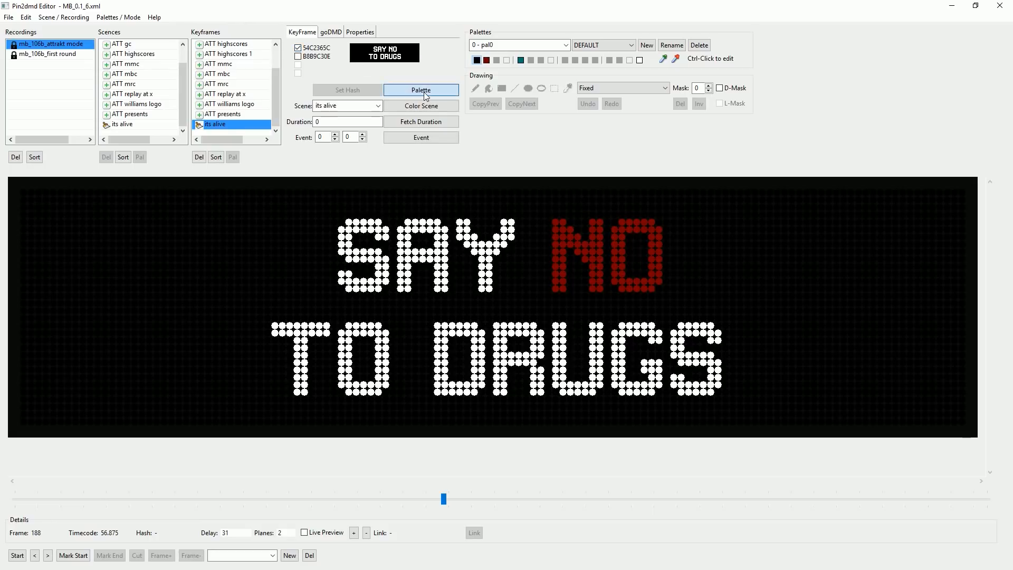
scroll(277, 97, "down", 1)
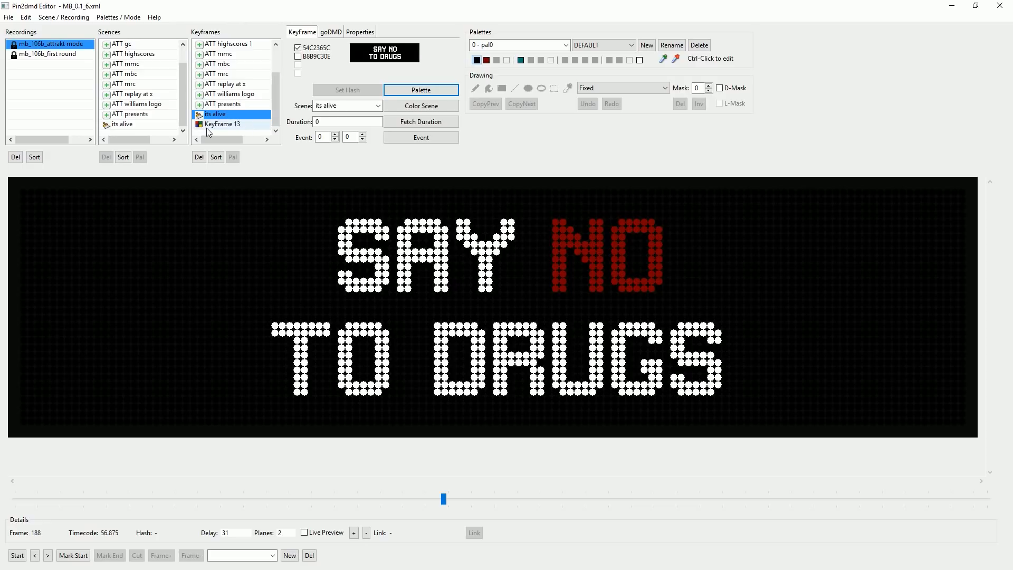
Rename the new palette keyframe to "Palette x".
left_click(213, 126)
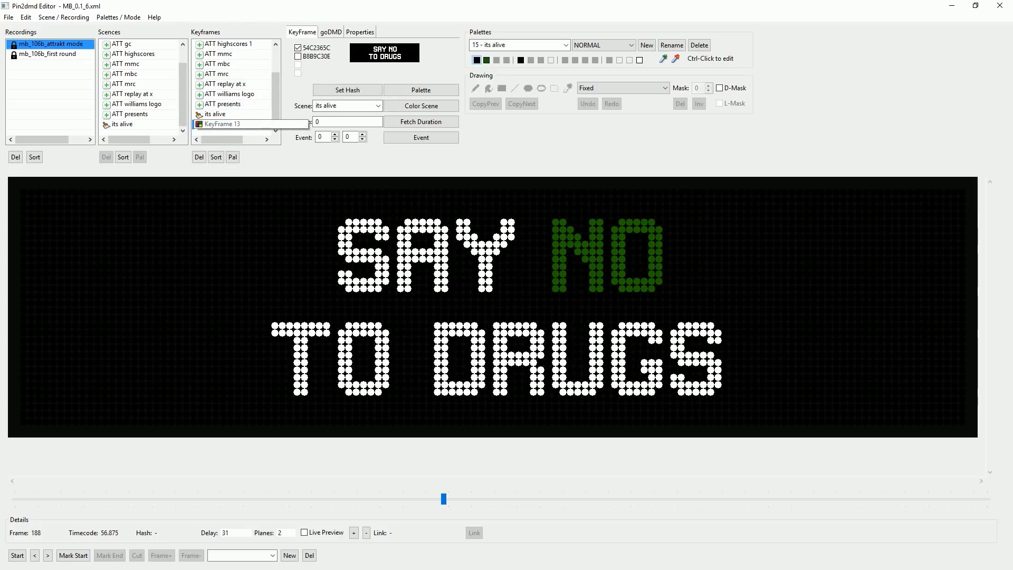
type("Palette")
key("Return")
left_click(241, 128)
Assign palette "13 - torso" to the "Palette x" keyframe and compare it with the "ATT presents" keyframe.
left_click(565, 45)
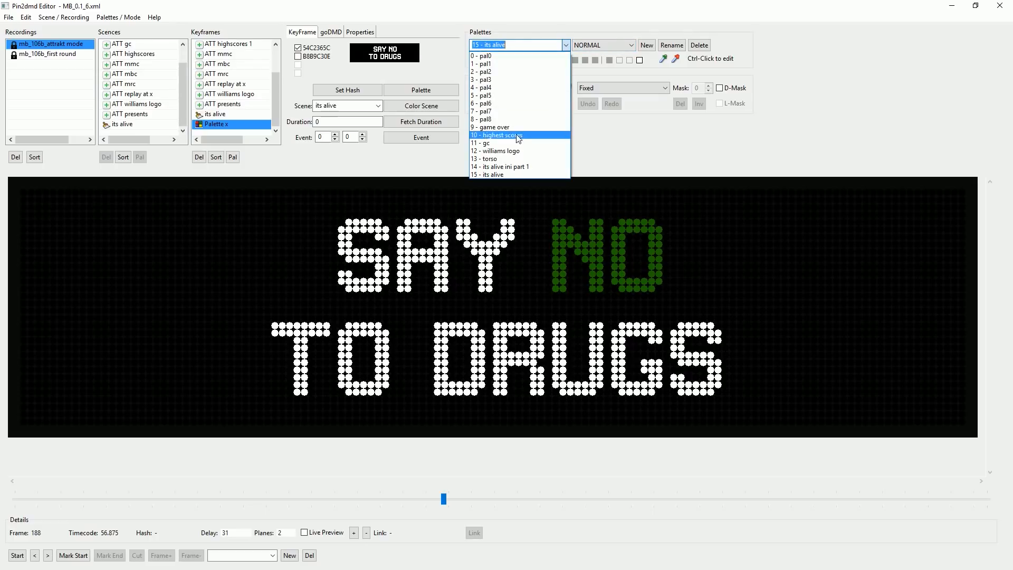
left_click(512, 163)
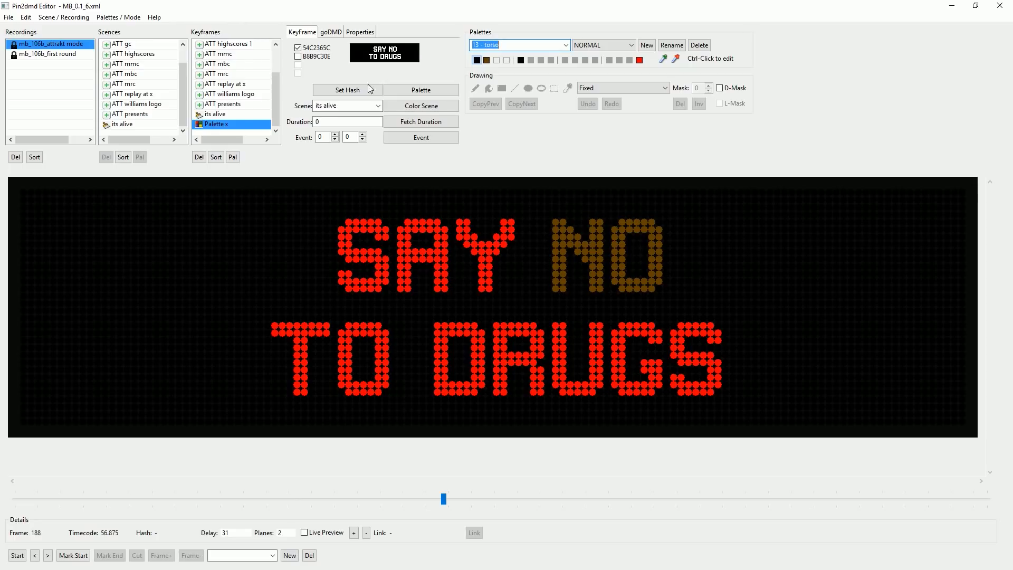
left_click(232, 126)
left_click(234, 157)
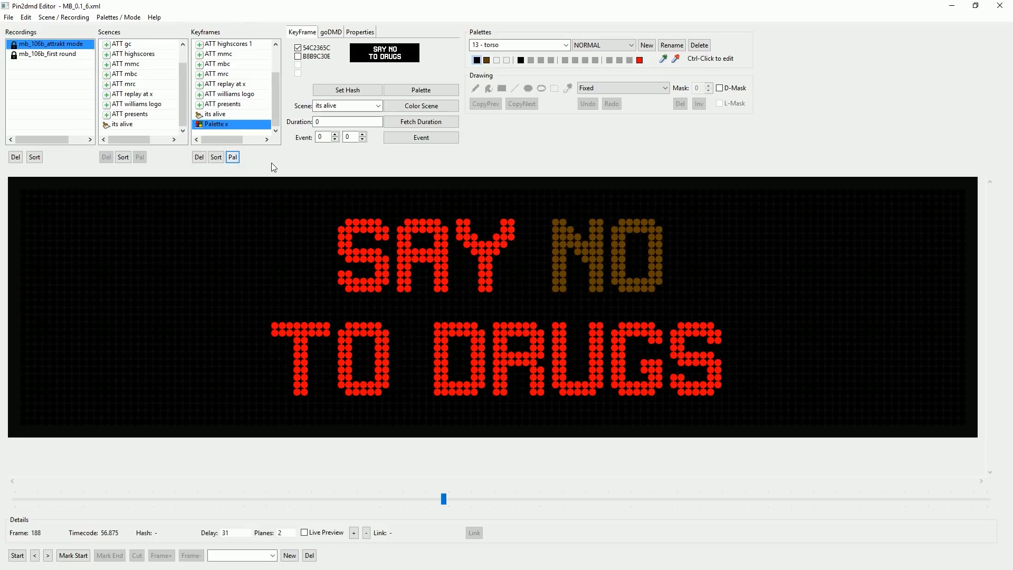
left_click(231, 105)
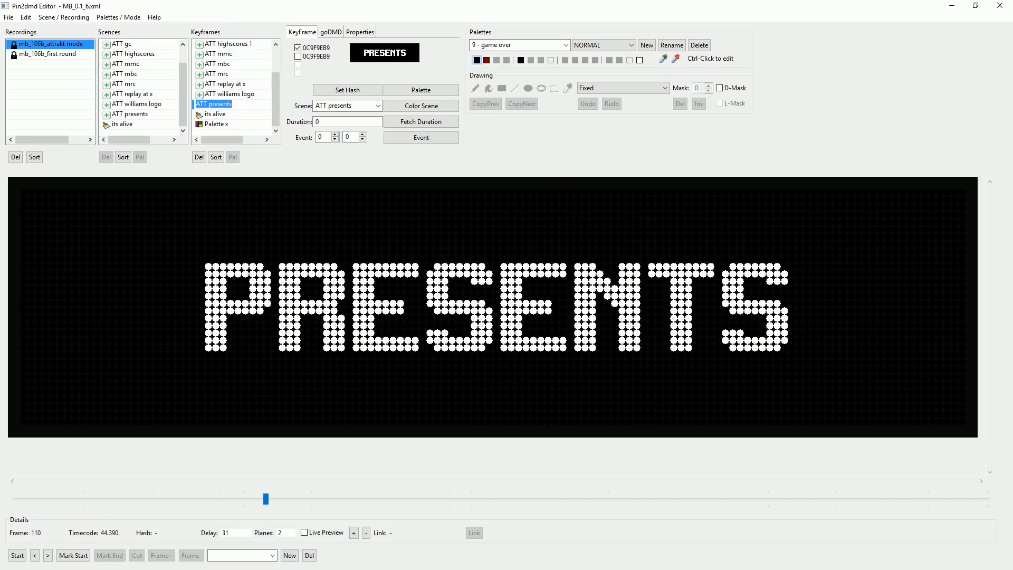
left_click(231, 125)
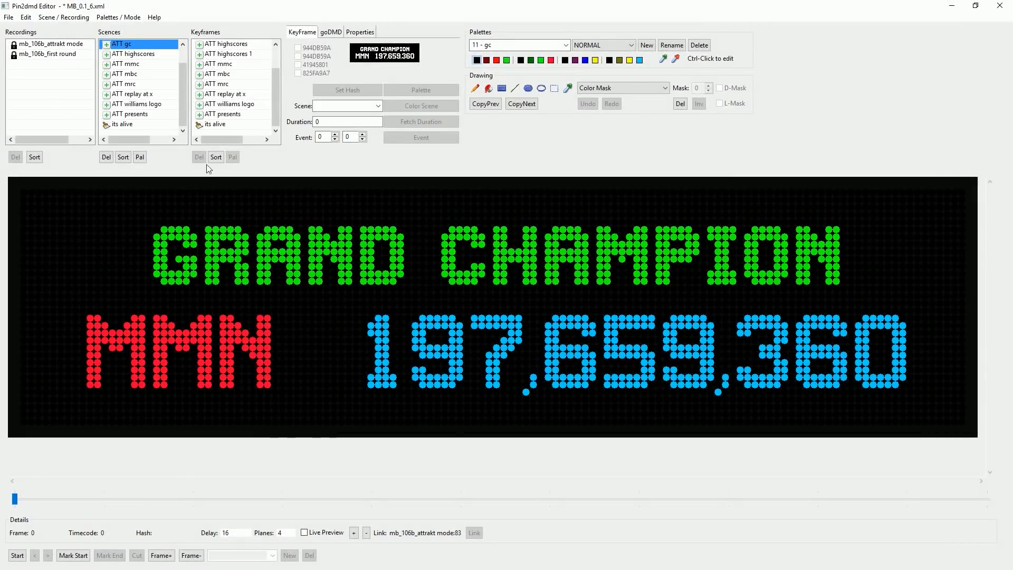
Cut the "CREDITS 3. PRESS START" frame 60 of the "mb_106b_attrakt mode" recording into a new scene.
left_click(48, 44)
left_click(431, 500)
left_click_drag(430, 500, 149, 496)
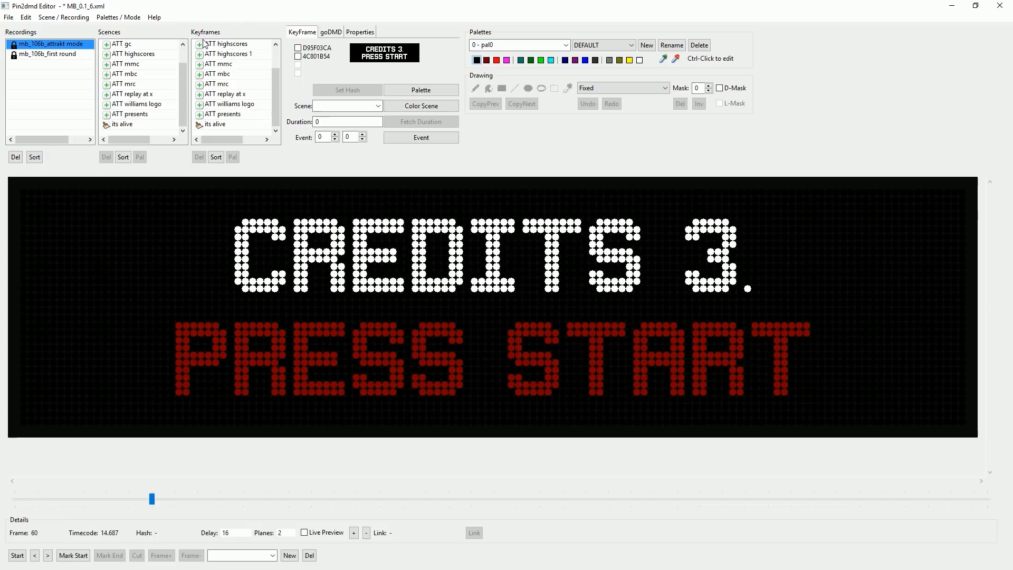
left_click(74, 555)
left_click(110, 555)
left_click(138, 556)
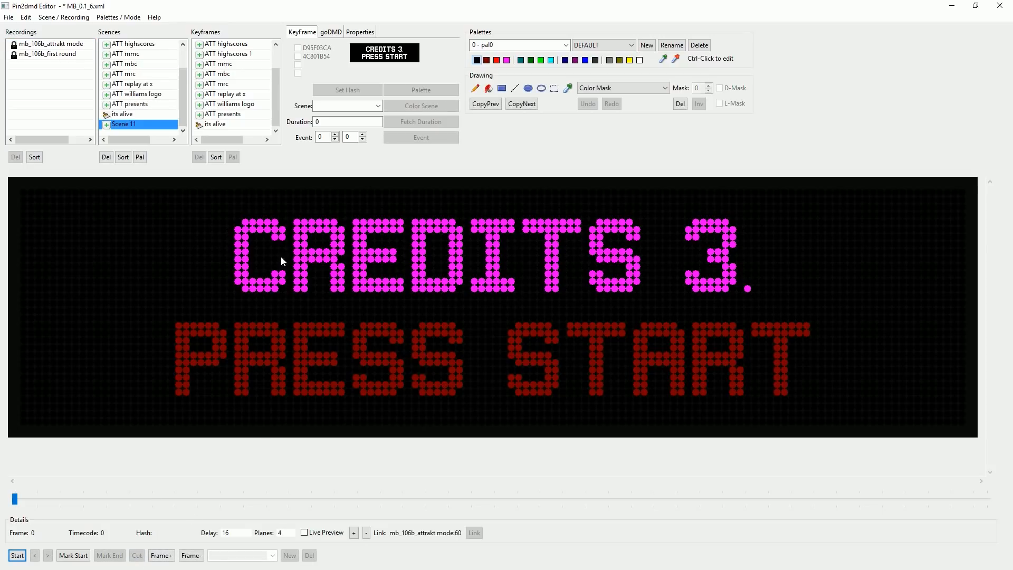
Rename the newly cut scene to "ATT credits press start x".
left_click(124, 124)
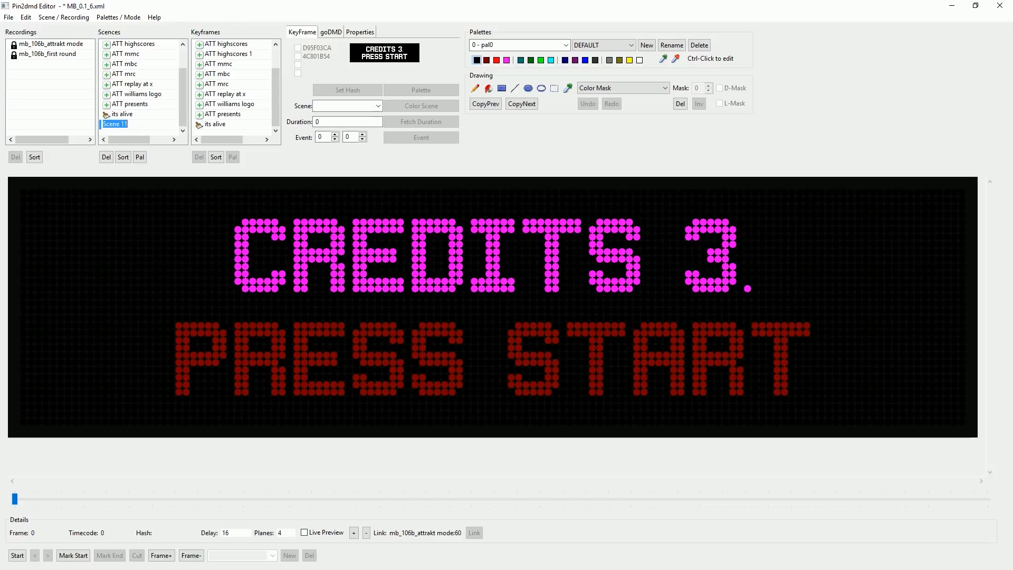
type("A")
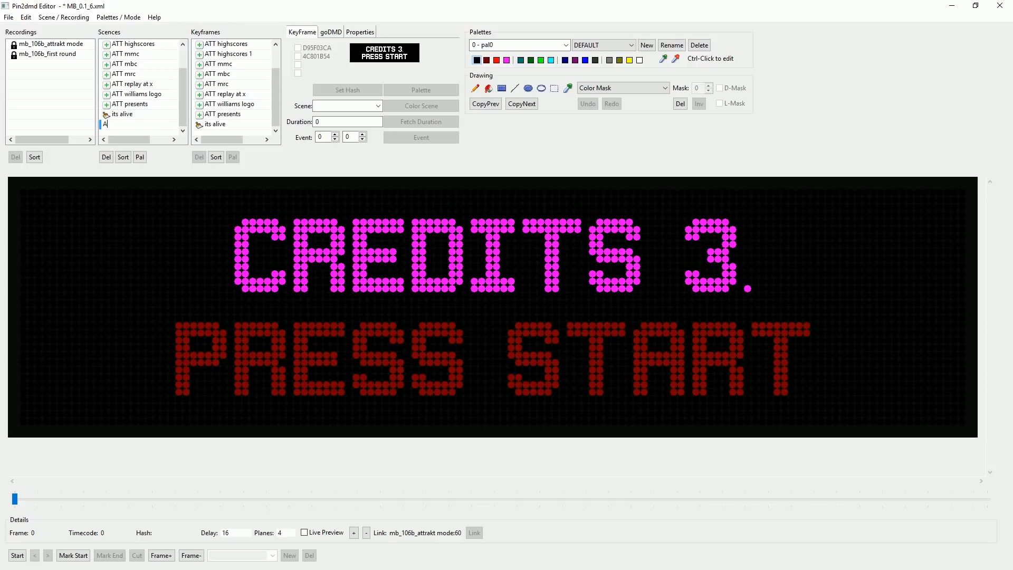
type("TT credits press start x")
key("Return")
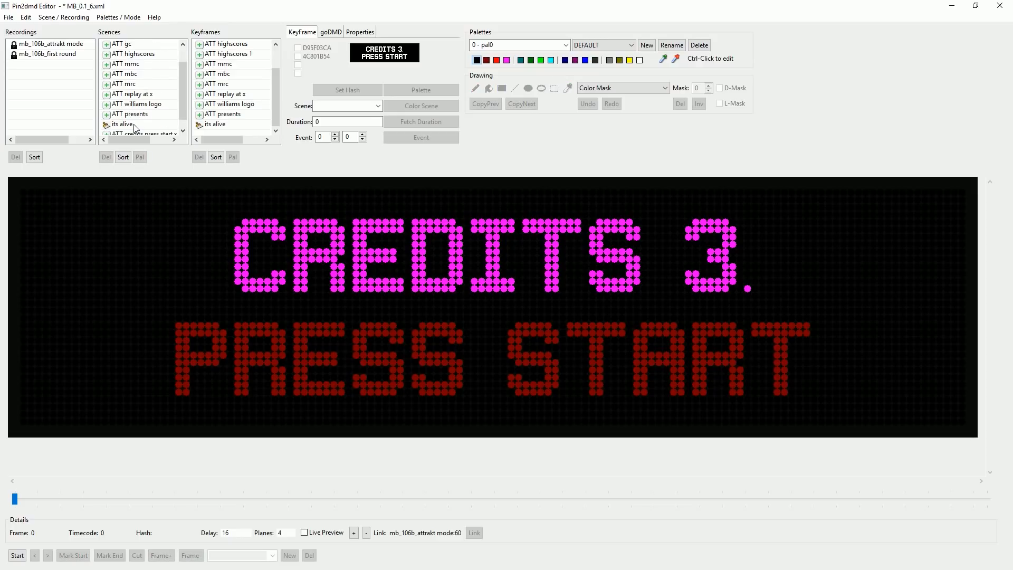
left_click(183, 130)
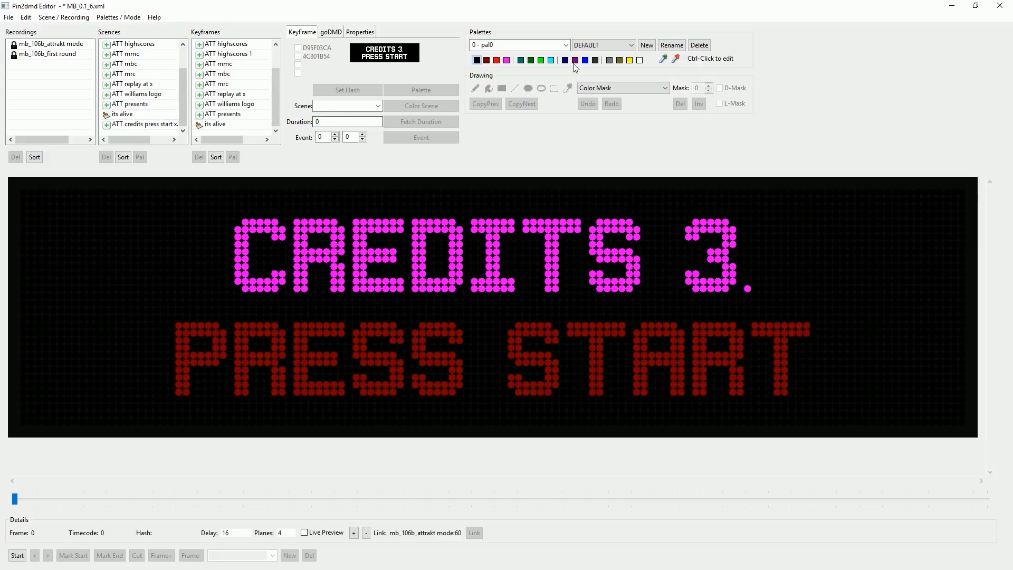
Create a new palette named "credits" based on the "11 - gc" palette.
left_click(566, 44)
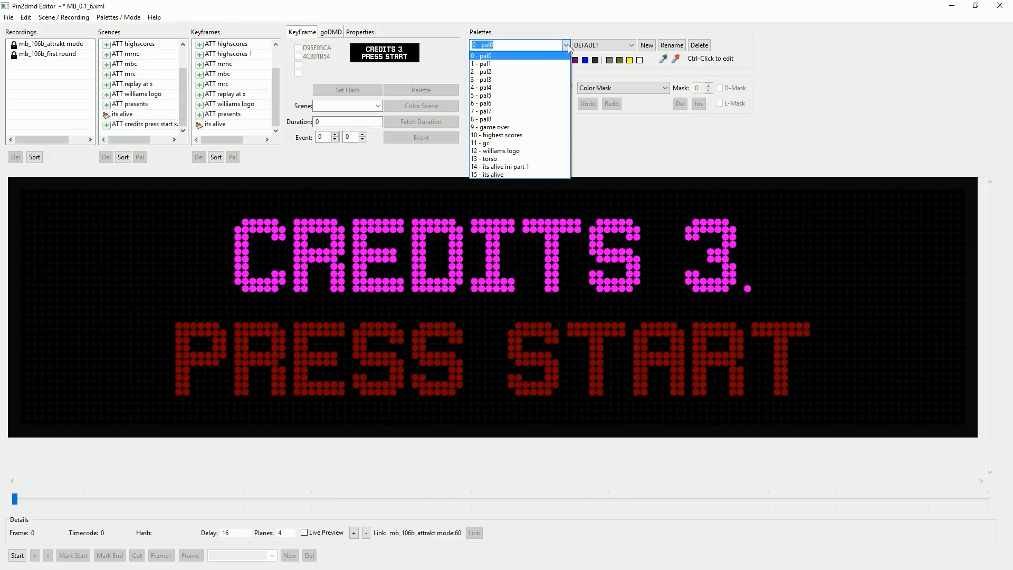
left_click(524, 146)
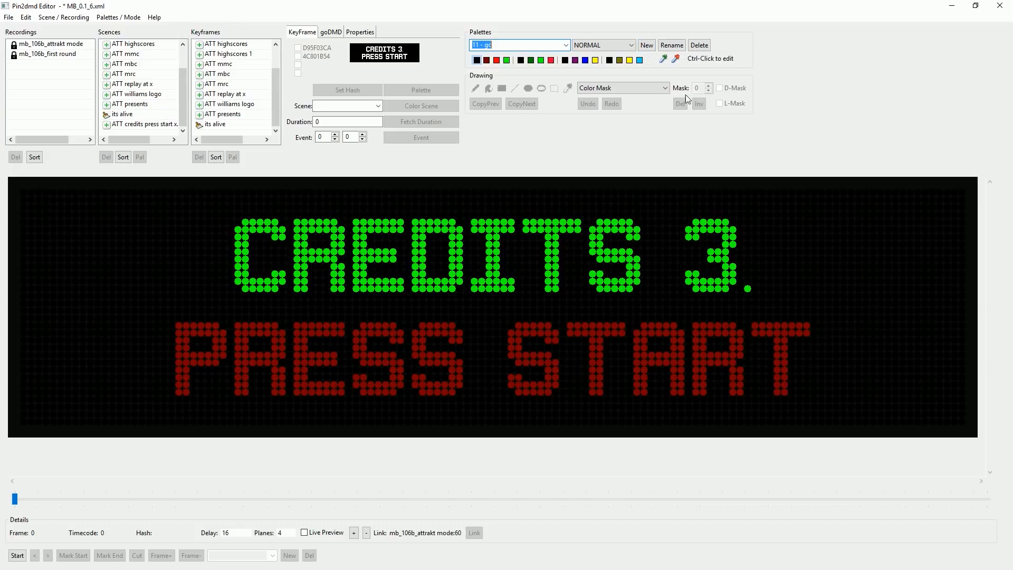
left_click(648, 46)
left_click(493, 46)
left_click_drag(484, 45, 518, 47)
type("s")
type("cre")
left_click(672, 45)
Assign palette "16 - credits" to the "ATT credits press start x." scene.
left_click(136, 124)
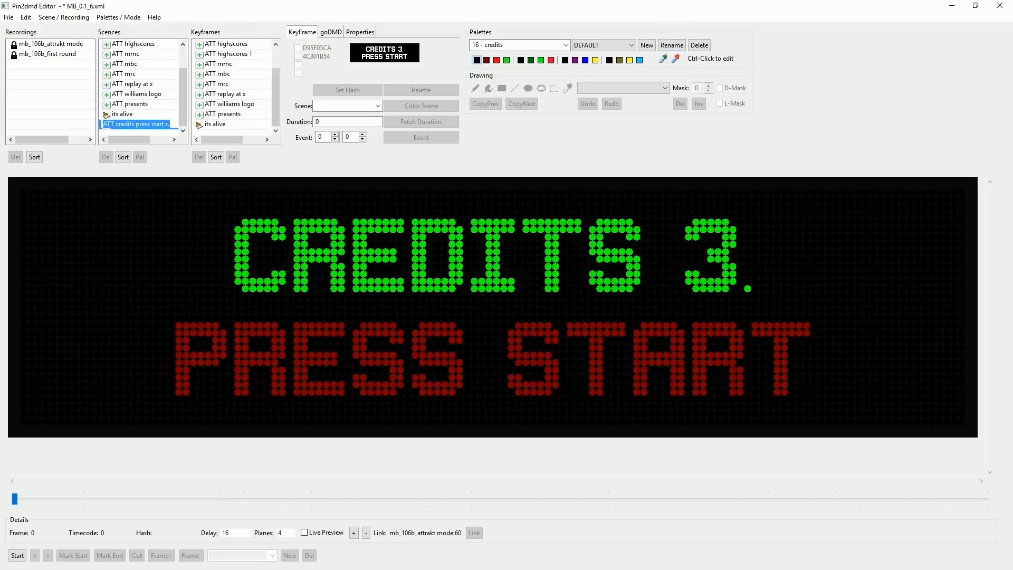
left_click(566, 45)
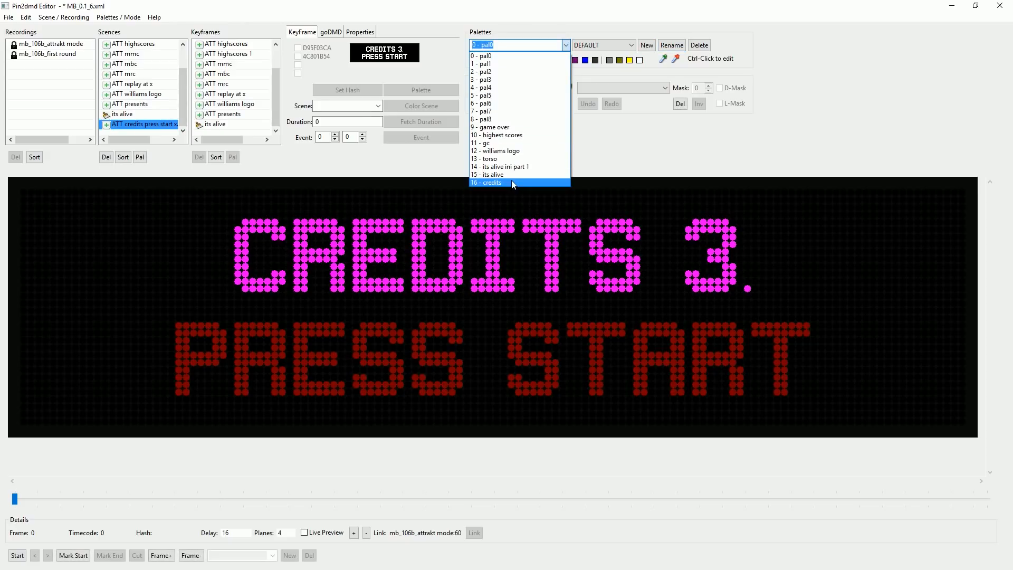
left_click(512, 179)
left_click(141, 157)
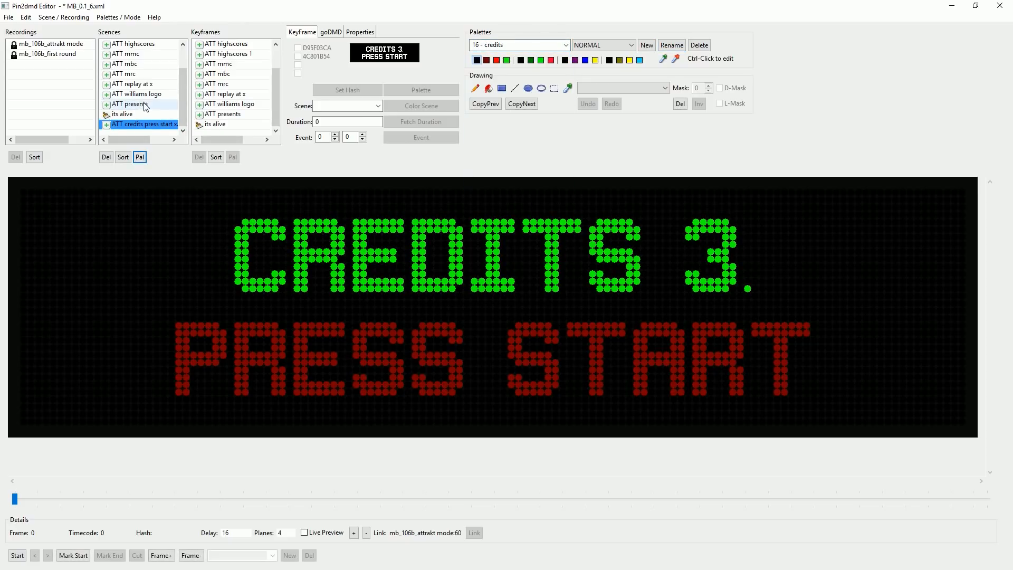
left_click(148, 125)
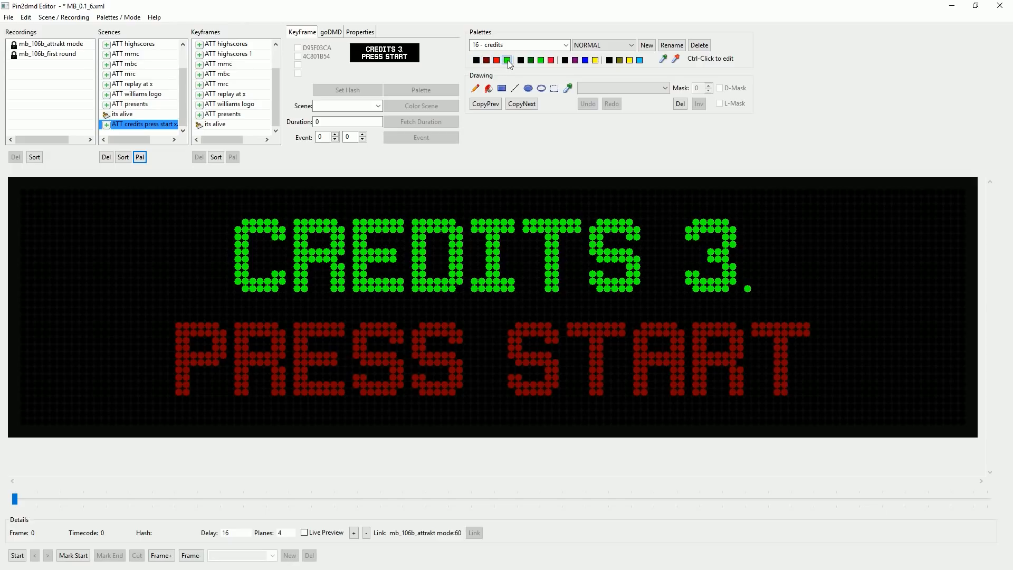
Change the fourth colour of the credits palette to yellow FBFF00 for the "CREDITS 3." text.
left_click(507, 61, "ctrl")
left_click(188, 180)
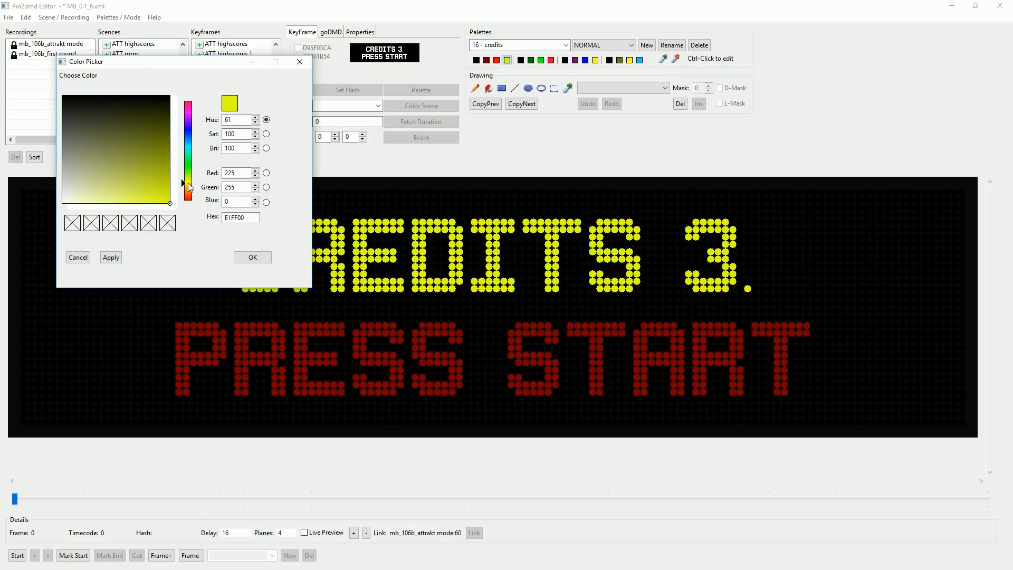
left_click(188, 183)
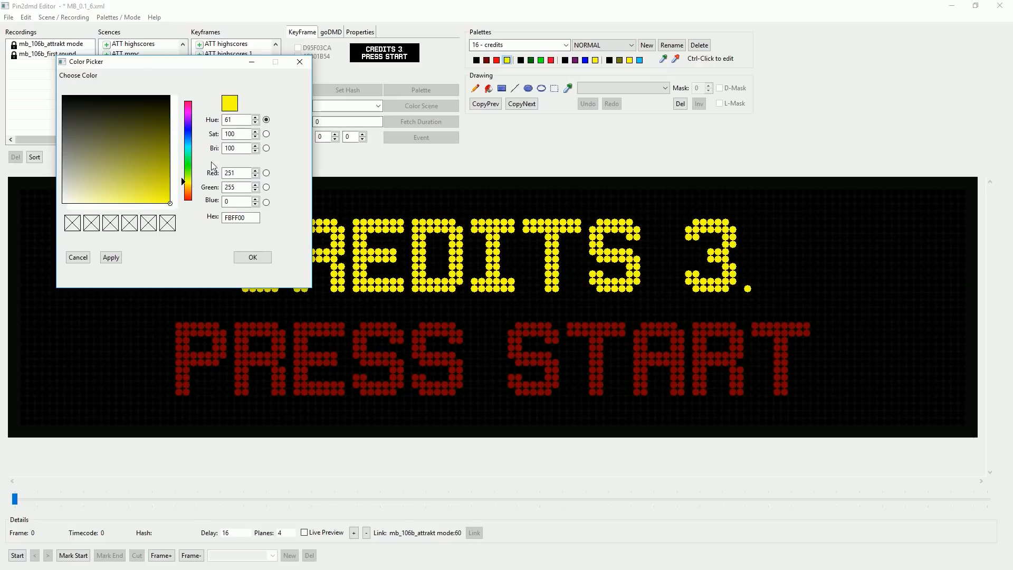
left_click(253, 257)
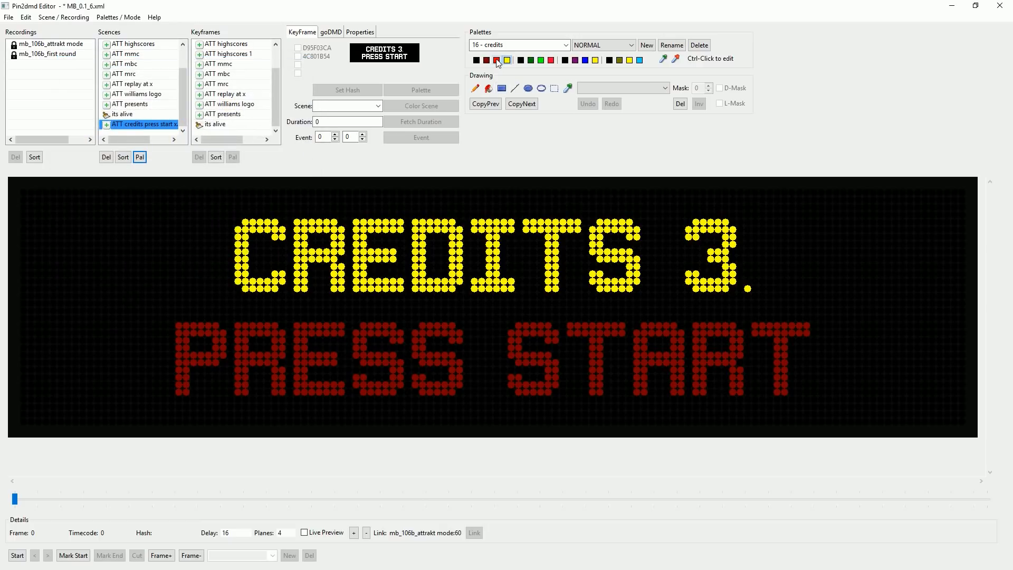
Try changing the third colour of the credits palette to green 1AFF00.
left_click(498, 61, "ctrl")
left_click(190, 166)
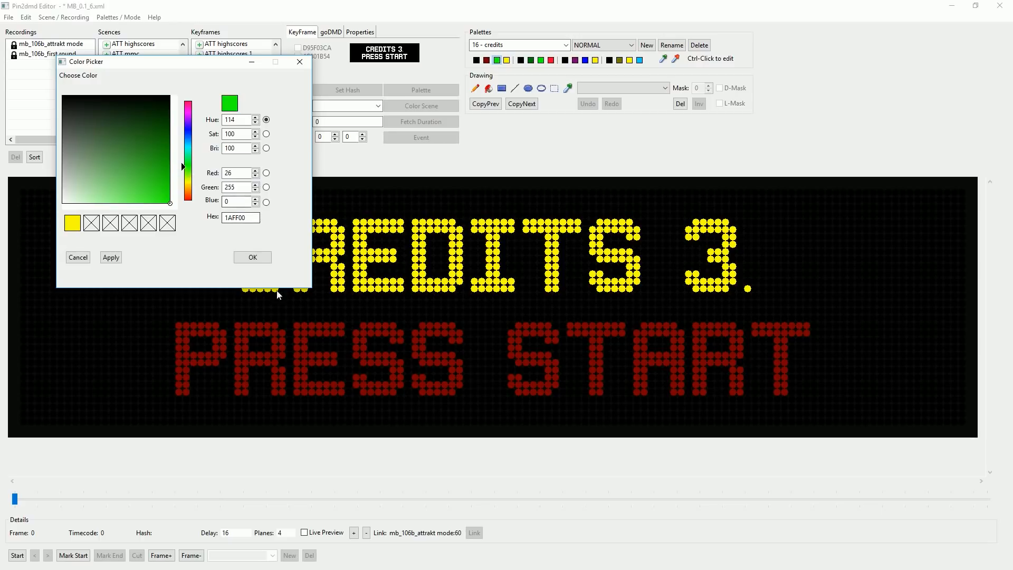
left_click(253, 258)
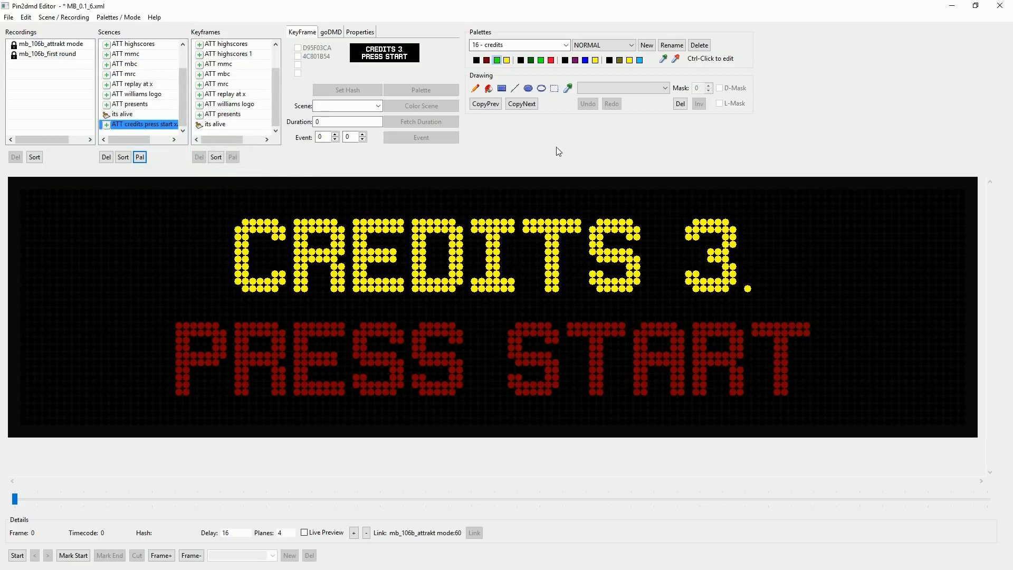
Change the second colour of the credits palette to green 1AFF00 for the "PRESS START" text.
left_click(486, 59, "ctrl")
left_click(188, 167)
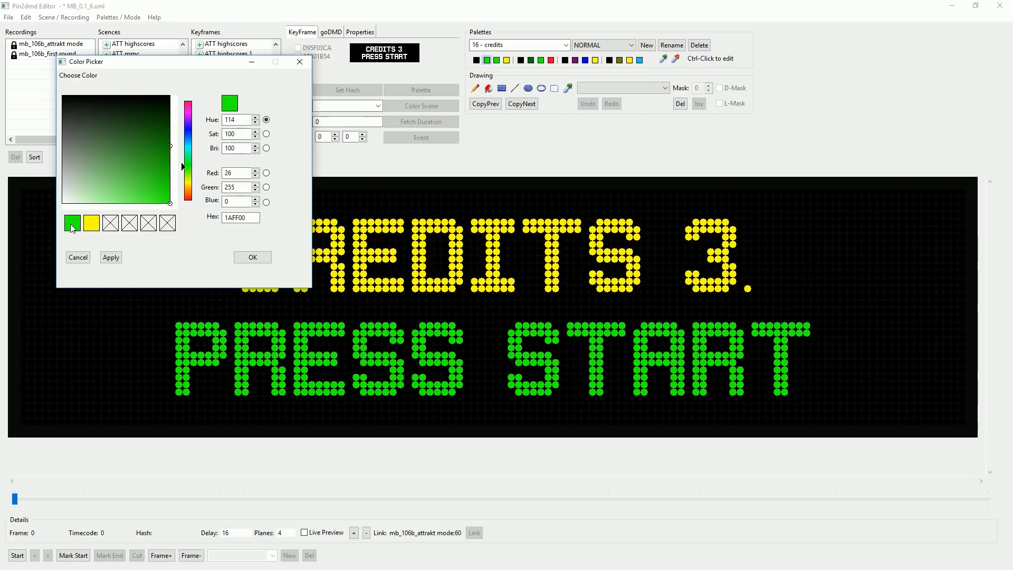
left_click(253, 258)
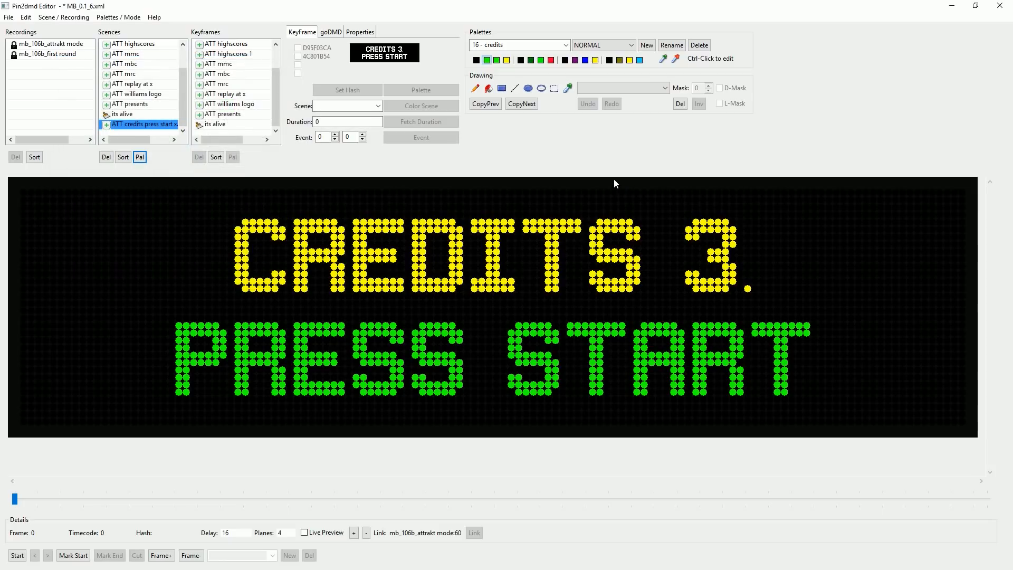
Set the third colour of the credits palette to orange-red FF2B00 and reselect the credits scene.
left_click(496, 60, "ctrl")
left_click_drag(185, 191, 185, 195)
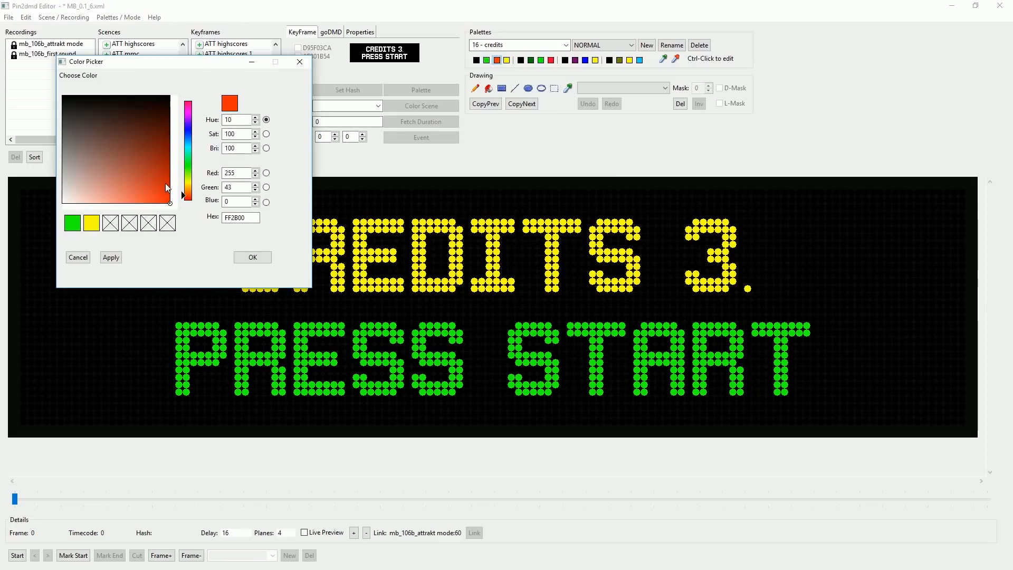
left_click(253, 257)
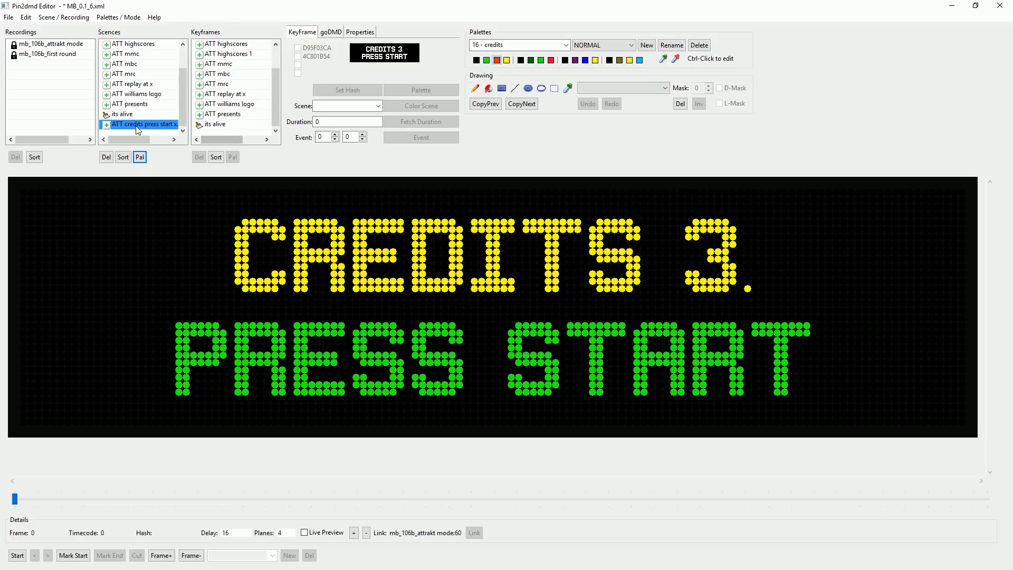
left_click(165, 126)
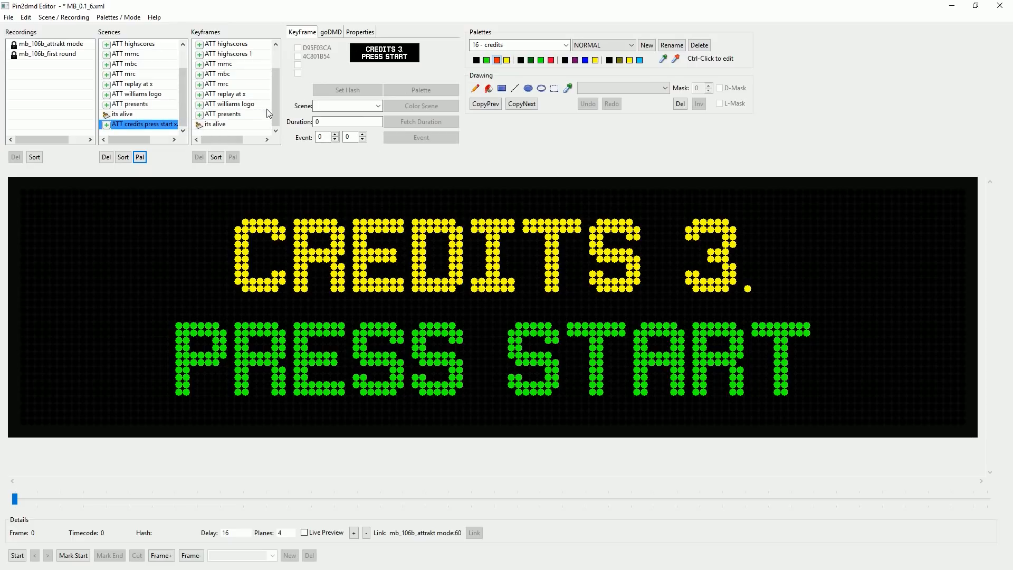
Go to frame 60 of the "mb_106b_attrakt mode" recording and turn on detection mask number 2.
left_click(53, 48)
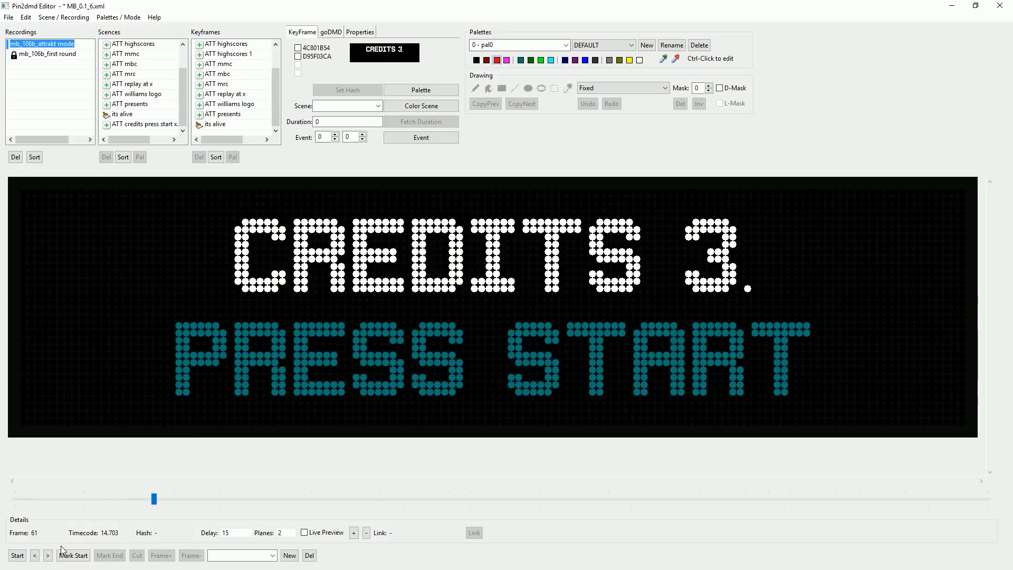
left_click(34, 556)
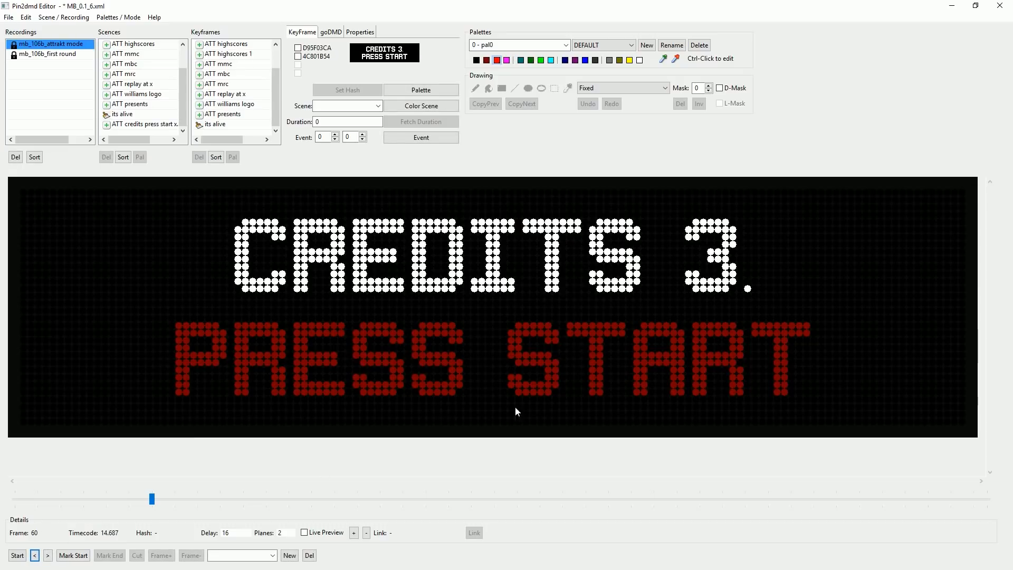
left_click(299, 48)
left_click(719, 88)
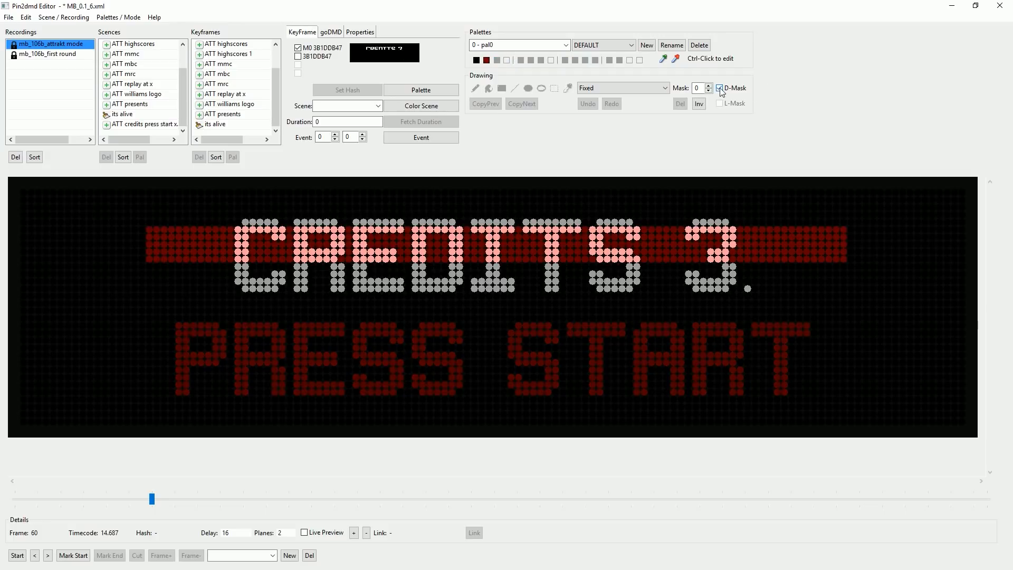
left_click(709, 86)
left_click(708, 86)
left_click(710, 92)
left_click(709, 91)
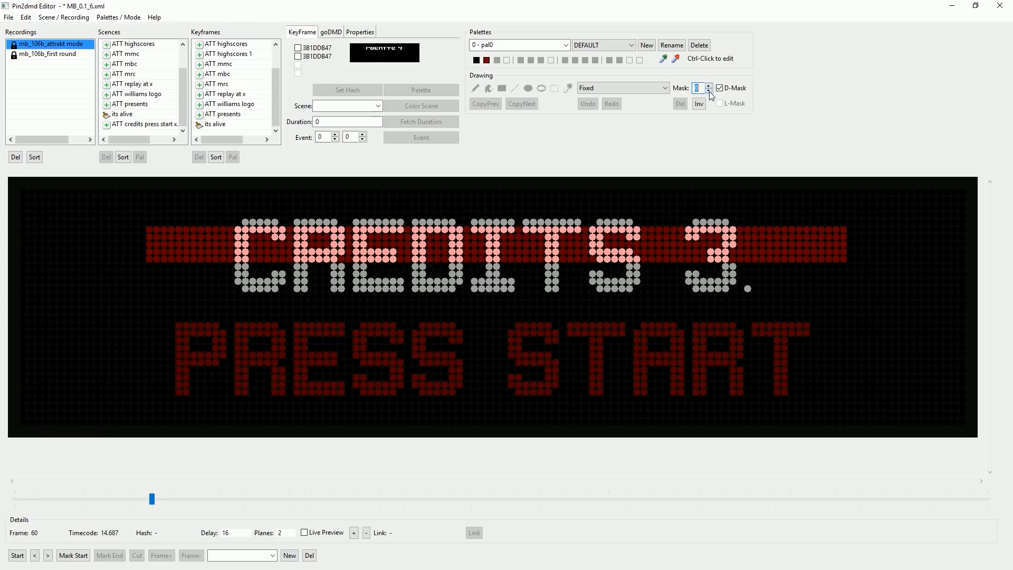
left_click(708, 86)
left_click(709, 87)
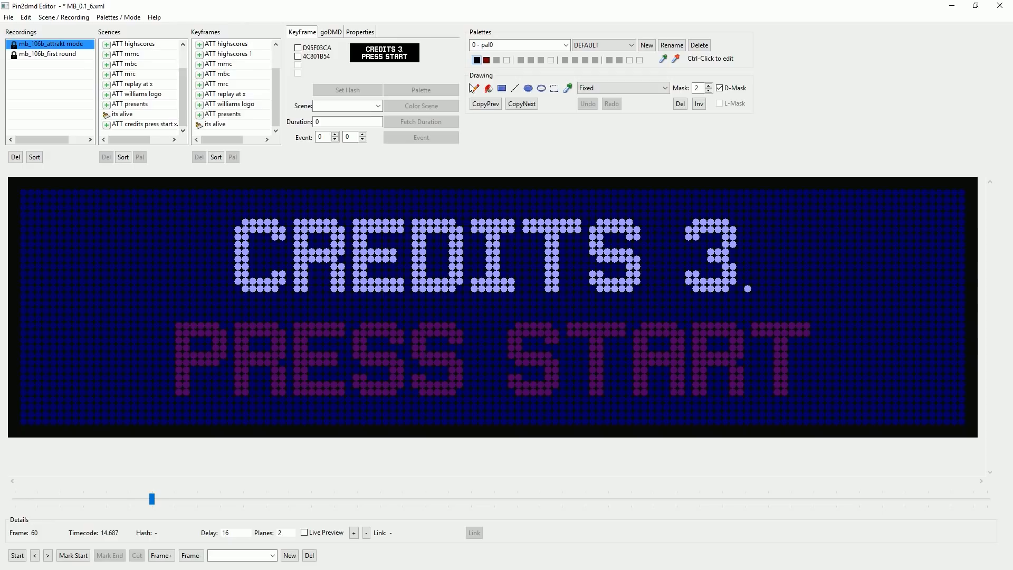
Black out mask 2 with filled rectangles over "PRESS START" and "ITS 3.", leaving only the "CRED" area in the mask.
left_click(486, 61)
left_click(477, 60)
left_click(502, 88)
left_click_drag(22, 317, 844, 405)
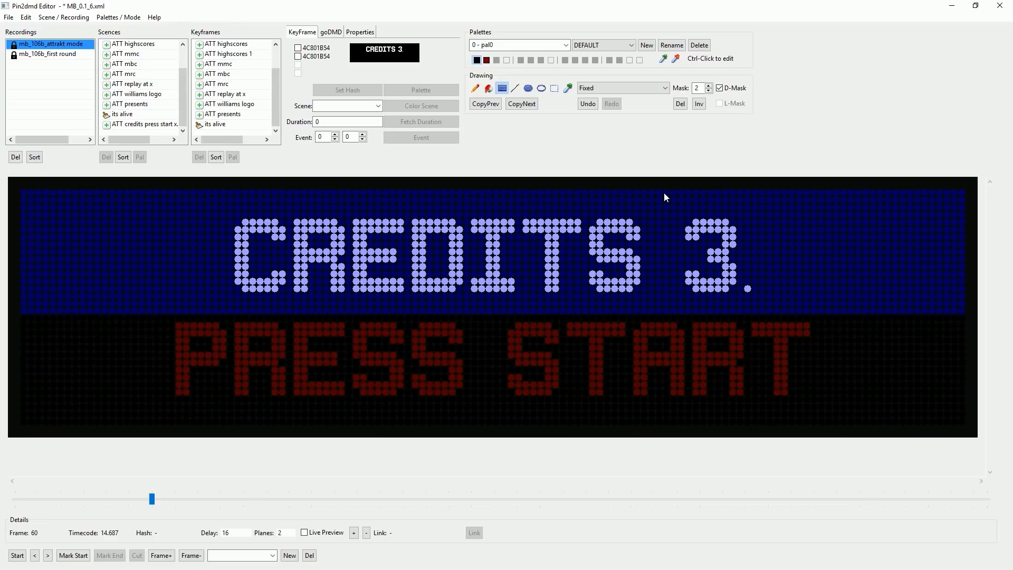
left_click_drag(667, 191, 985, 330)
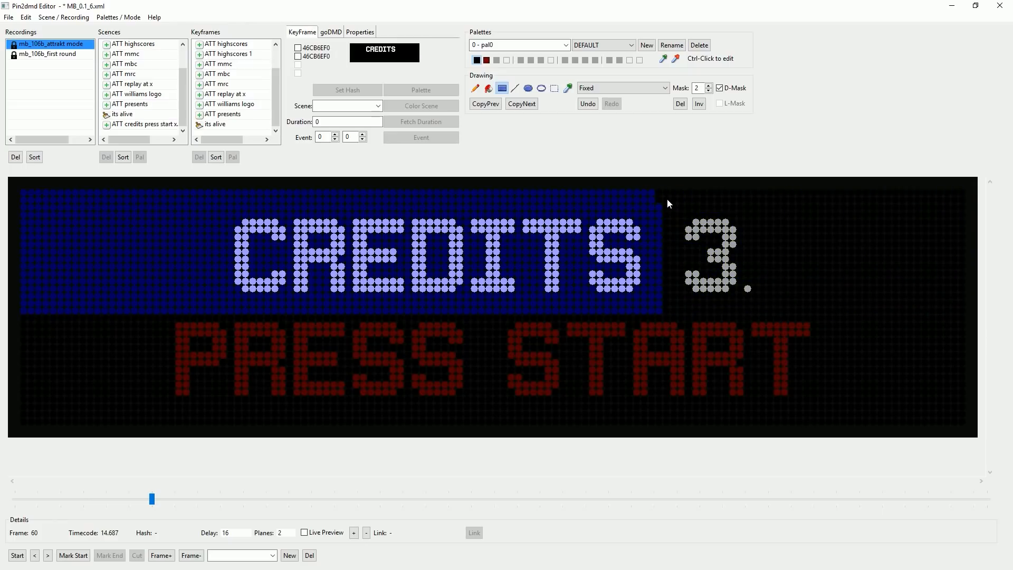
left_click_drag(480, 190, 667, 318)
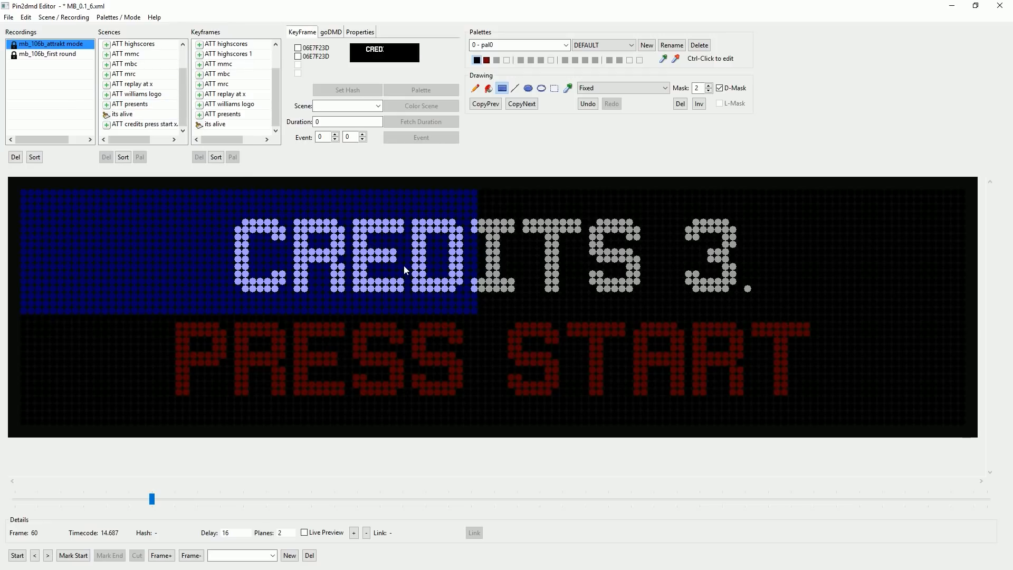
Create a Color Scene keyframe from mask 2 hash 06E7F23D linked to the "ATT credits press start x." scene.
left_click(302, 49)
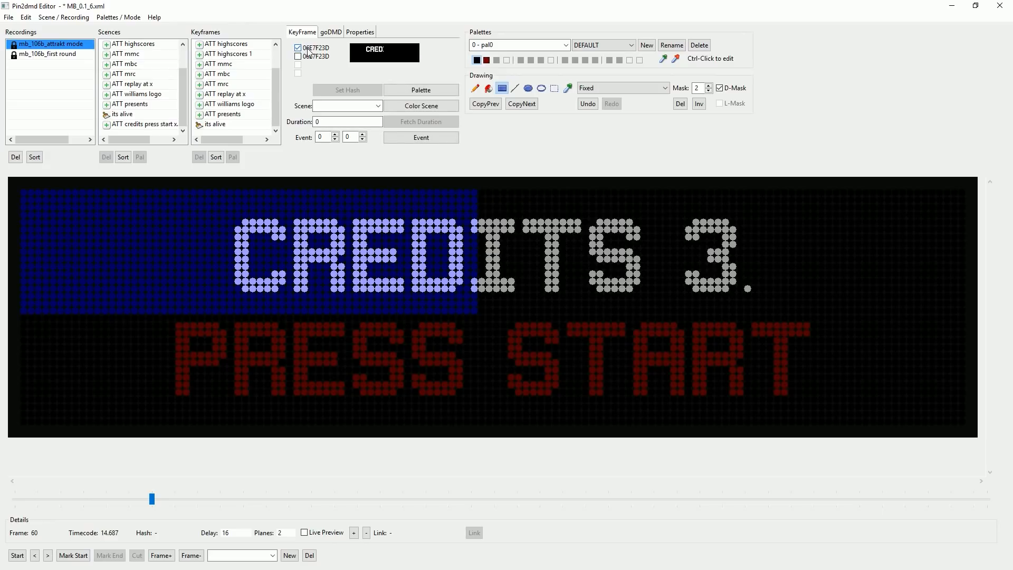
left_click(720, 88)
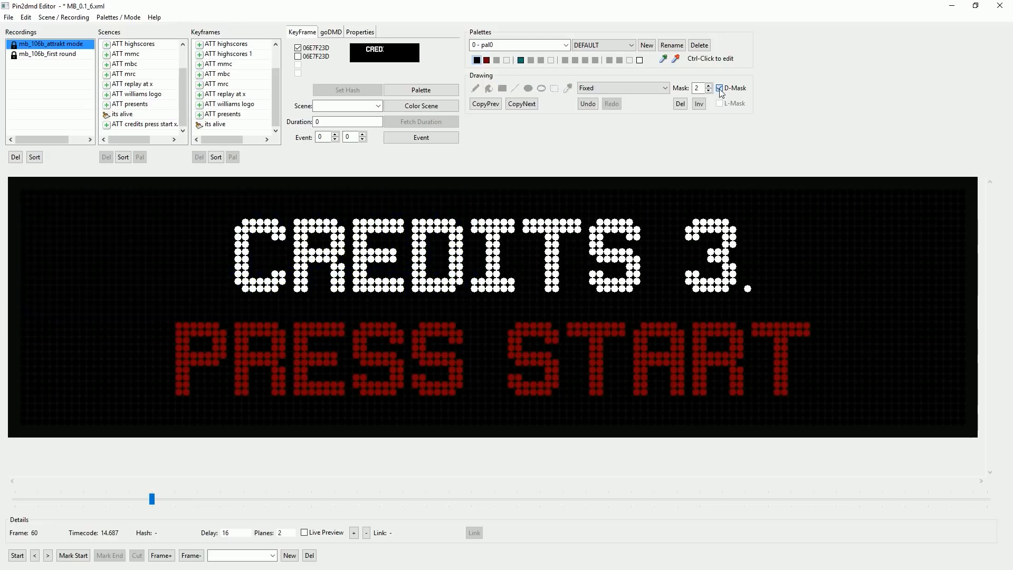
left_click(720, 88)
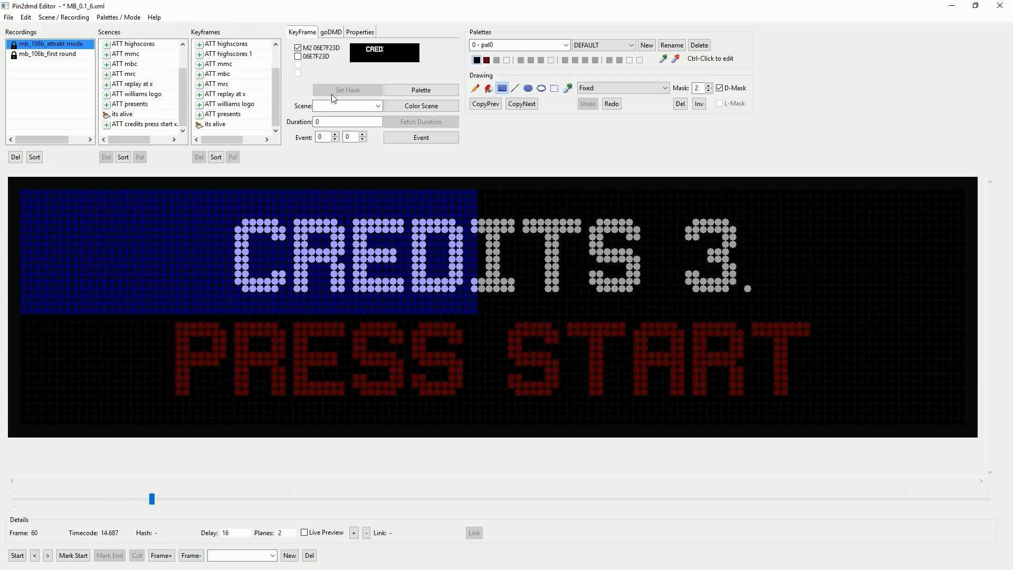
left_click(378, 105)
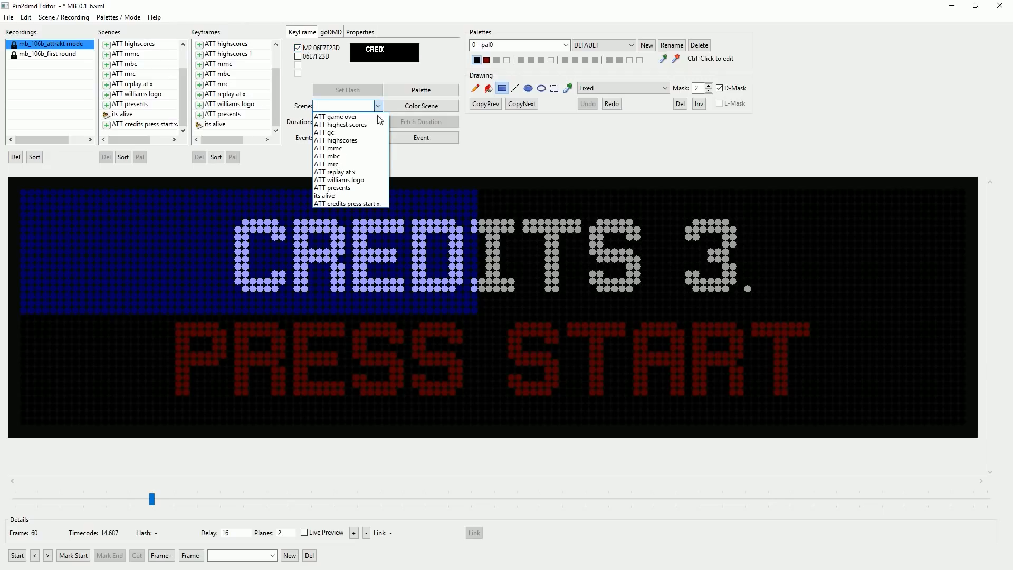
left_click(349, 204)
left_click(421, 107)
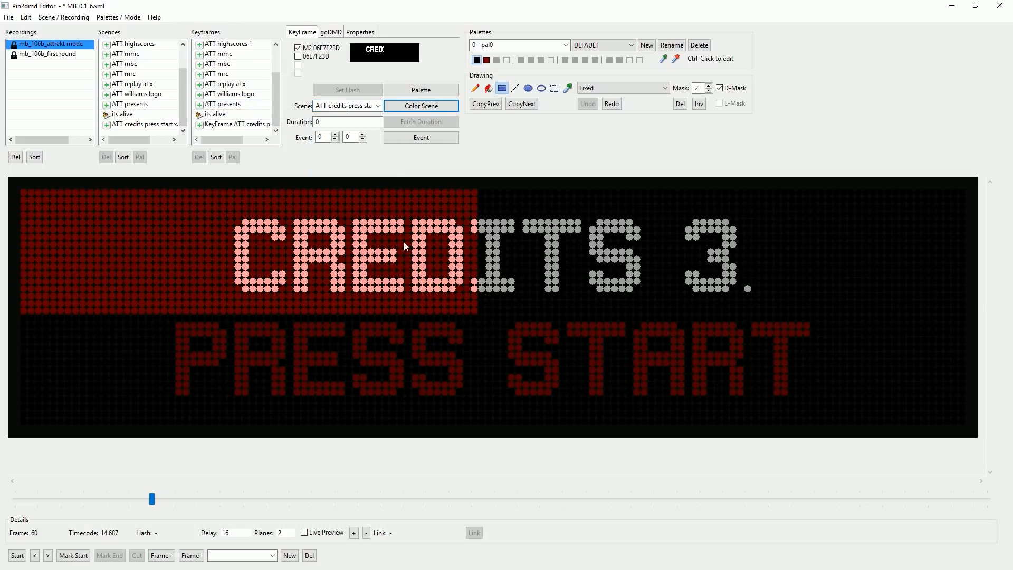
Rename the new keyframe to "ATT credits press start x." by removing its "KeyFrame" prefix.
double_click(232, 124)
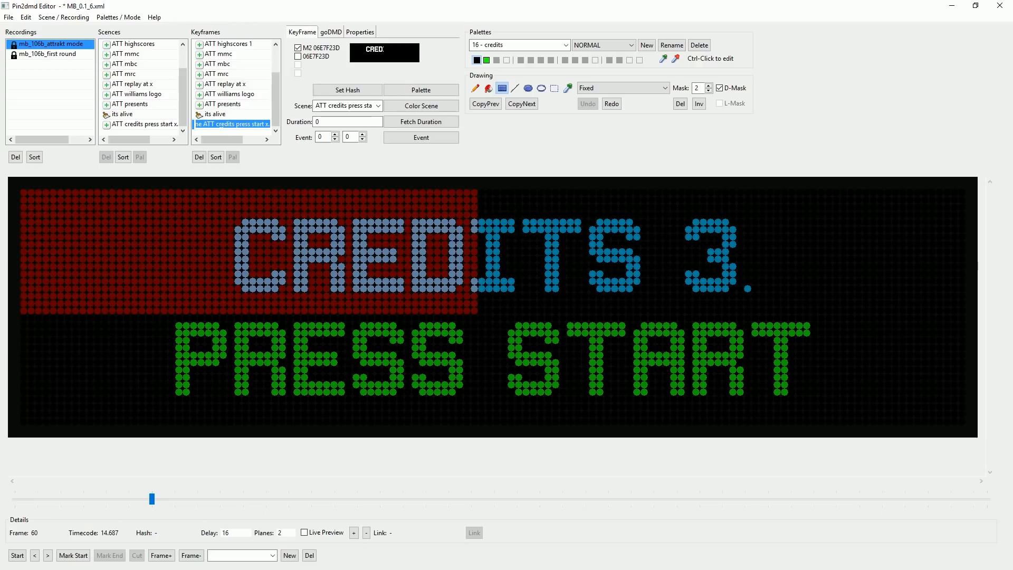
left_click_drag(205, 124, 132, 128)
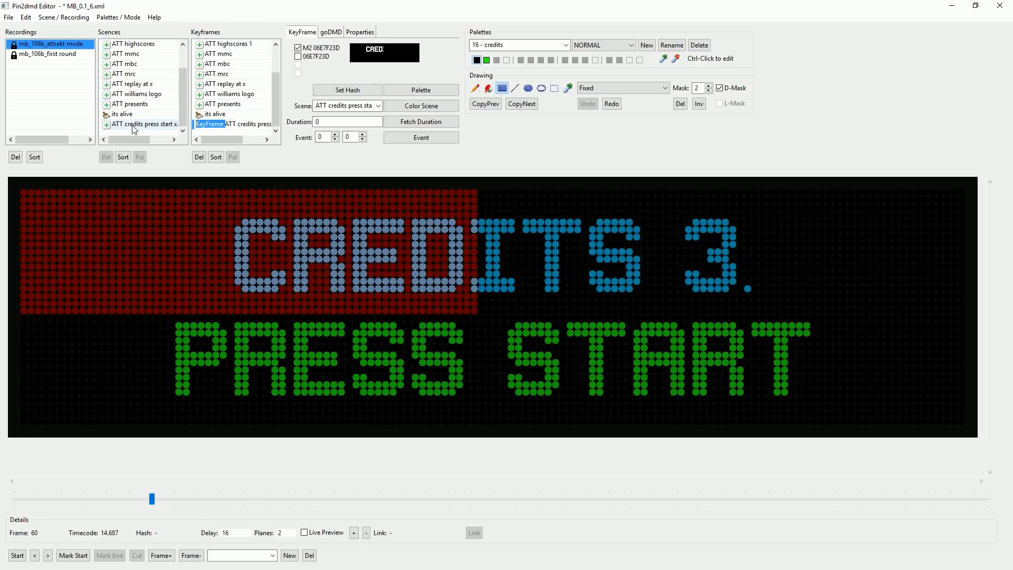
key("BackSpace")
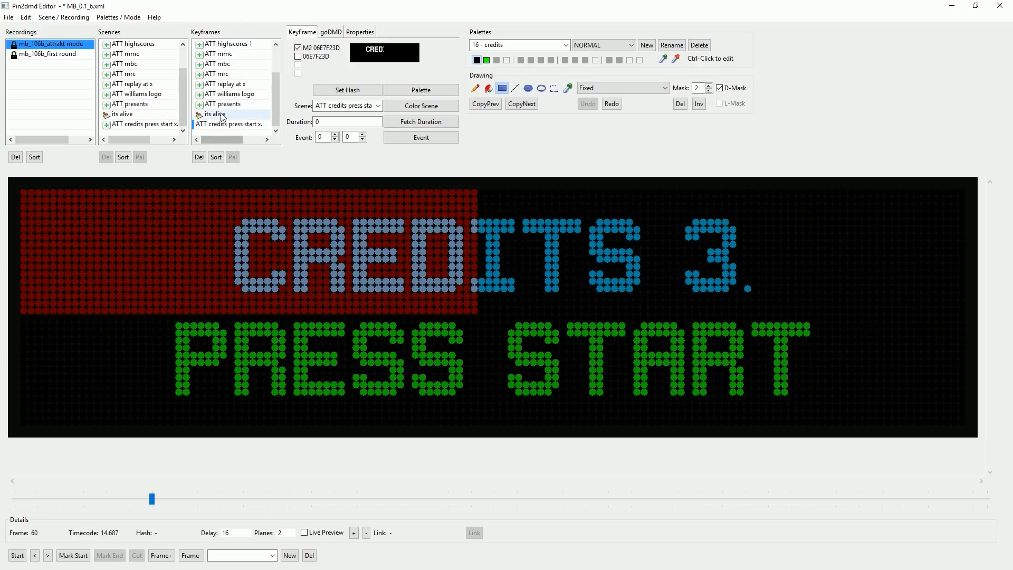
key("Return")
left_click(269, 126)
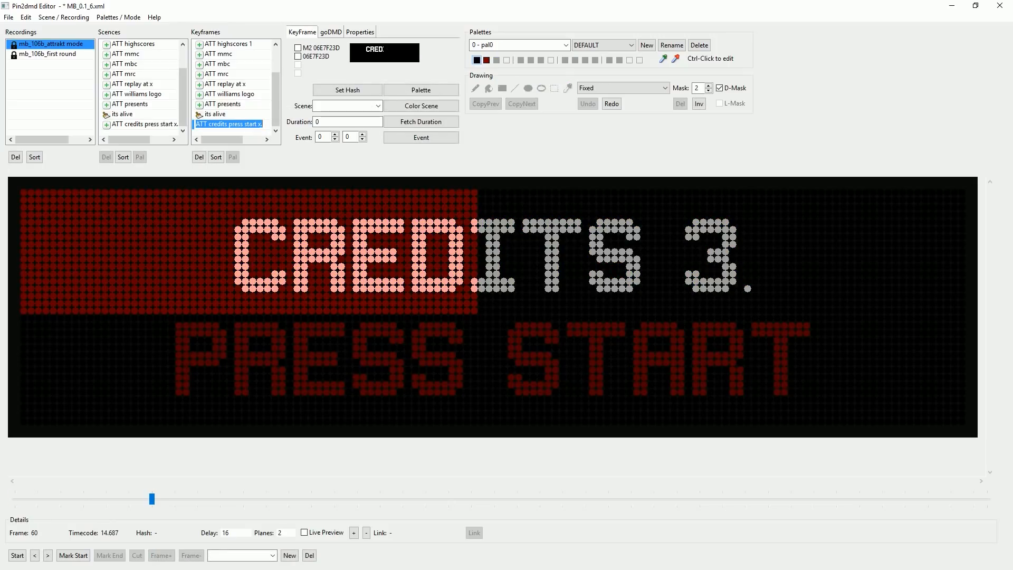